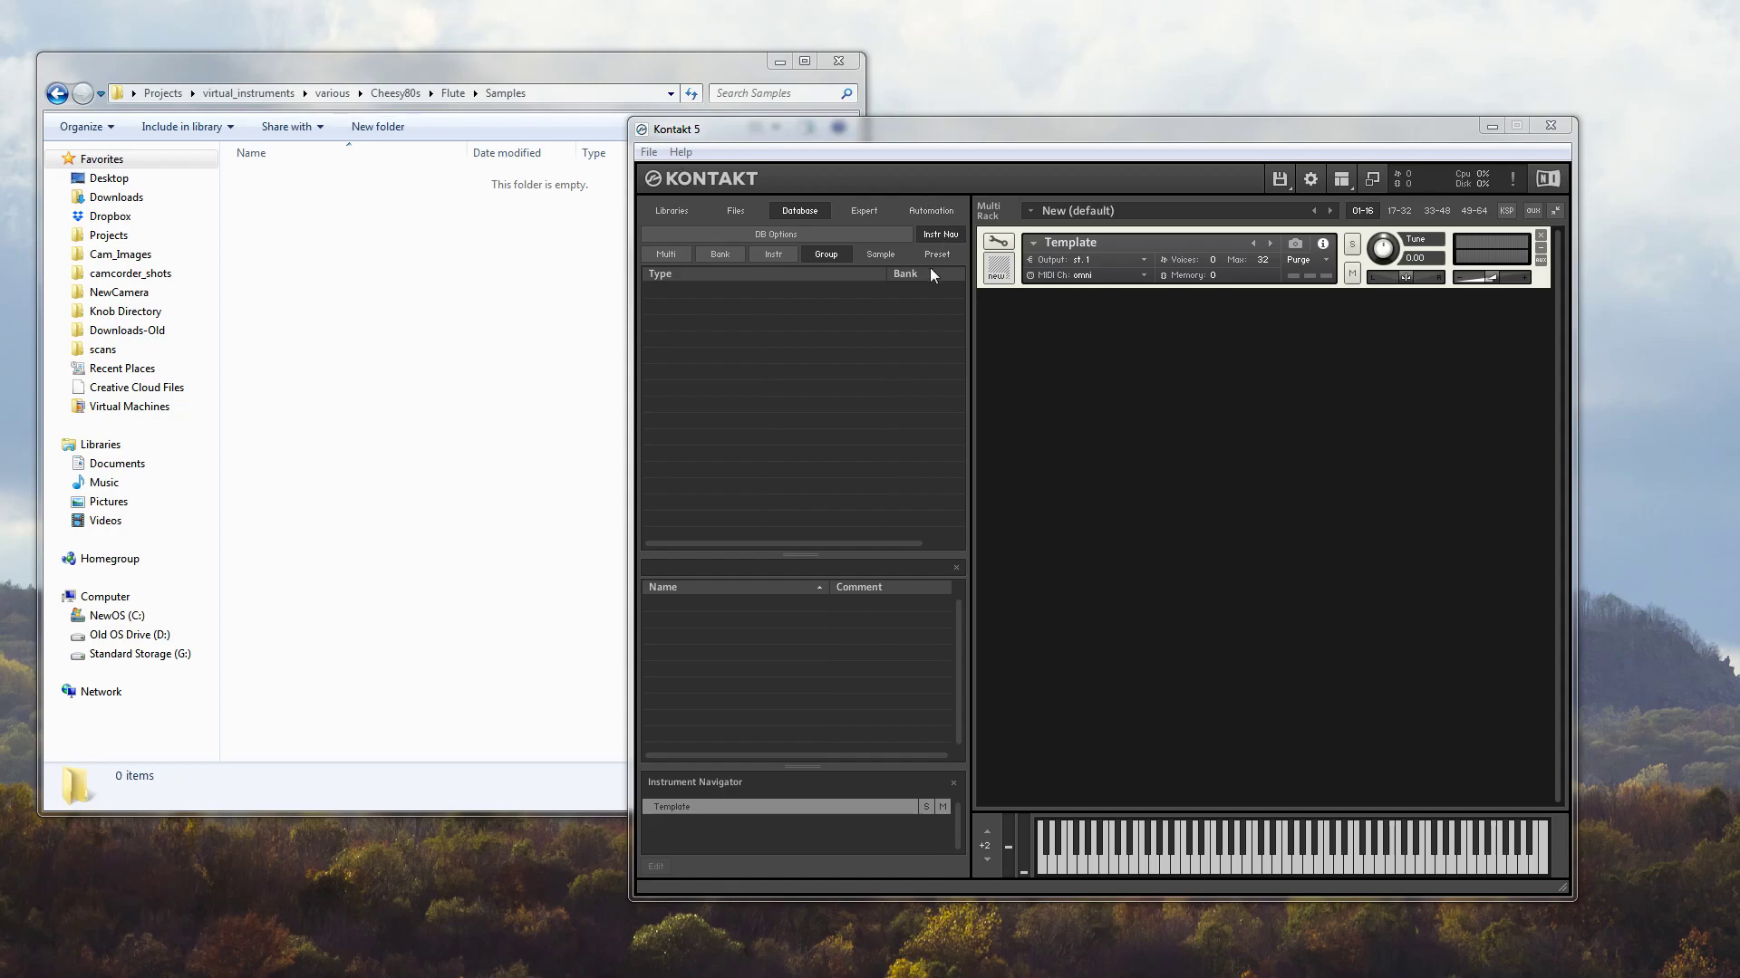
Open the Template instrument for editing and check the Flute folder's contents, returning to its Samples subfolder
left_click(997, 241)
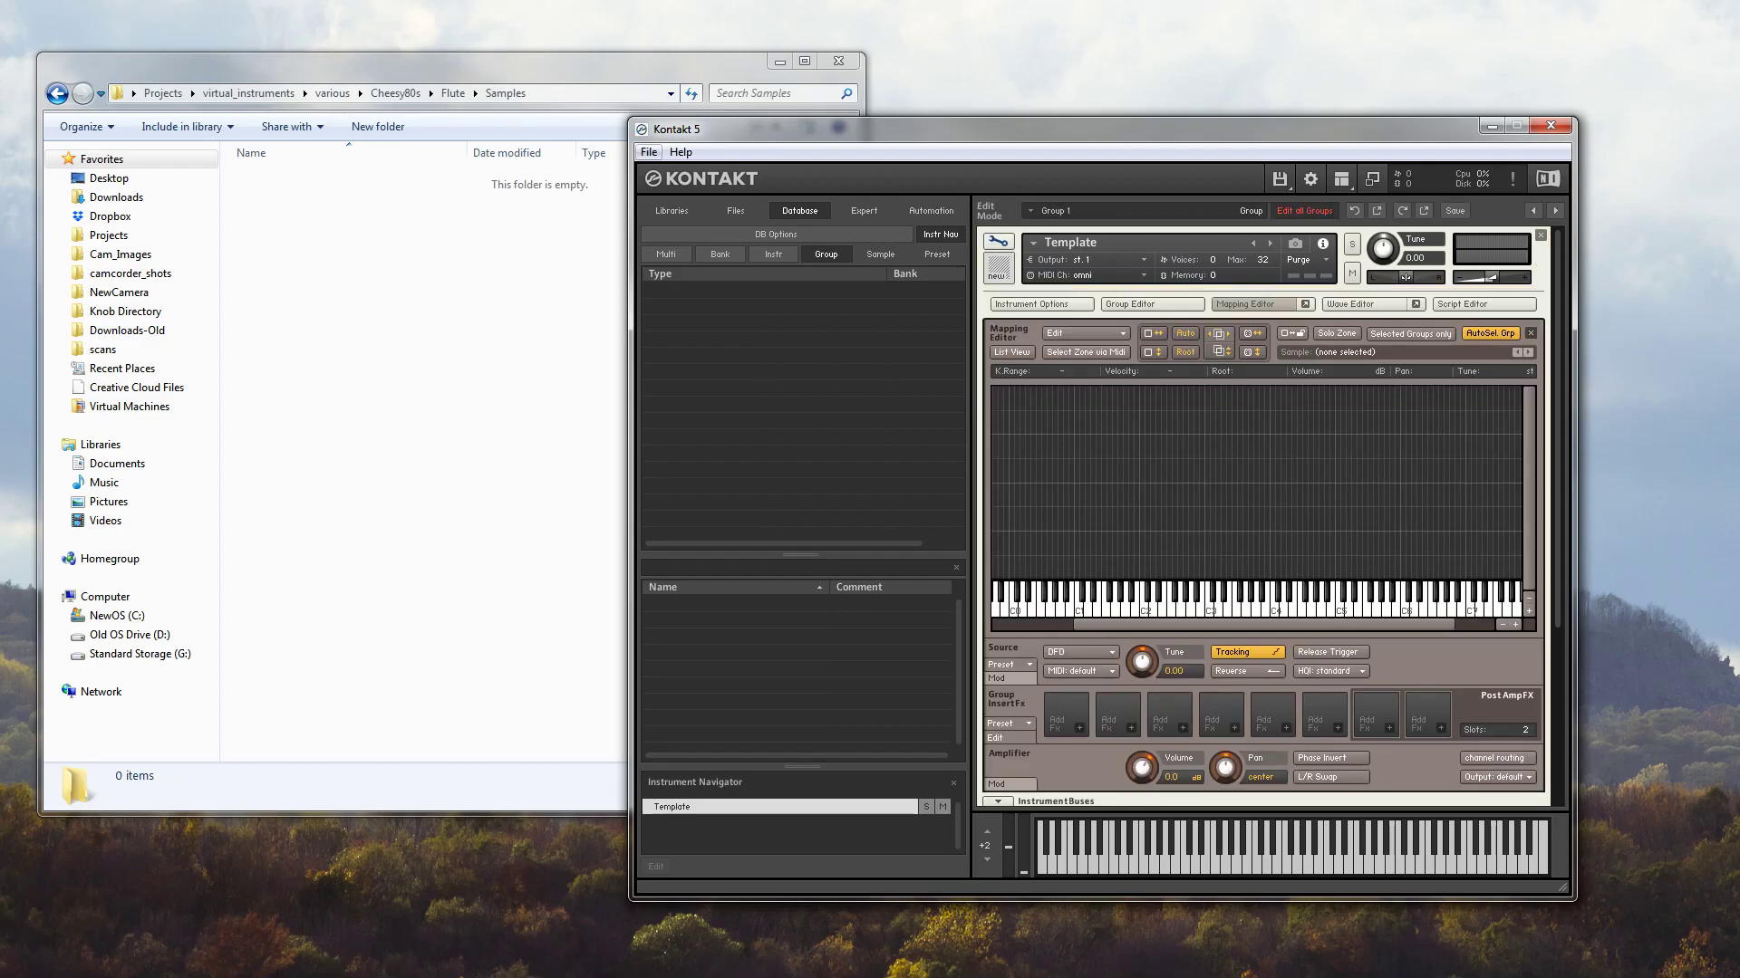
left_click(453, 92)
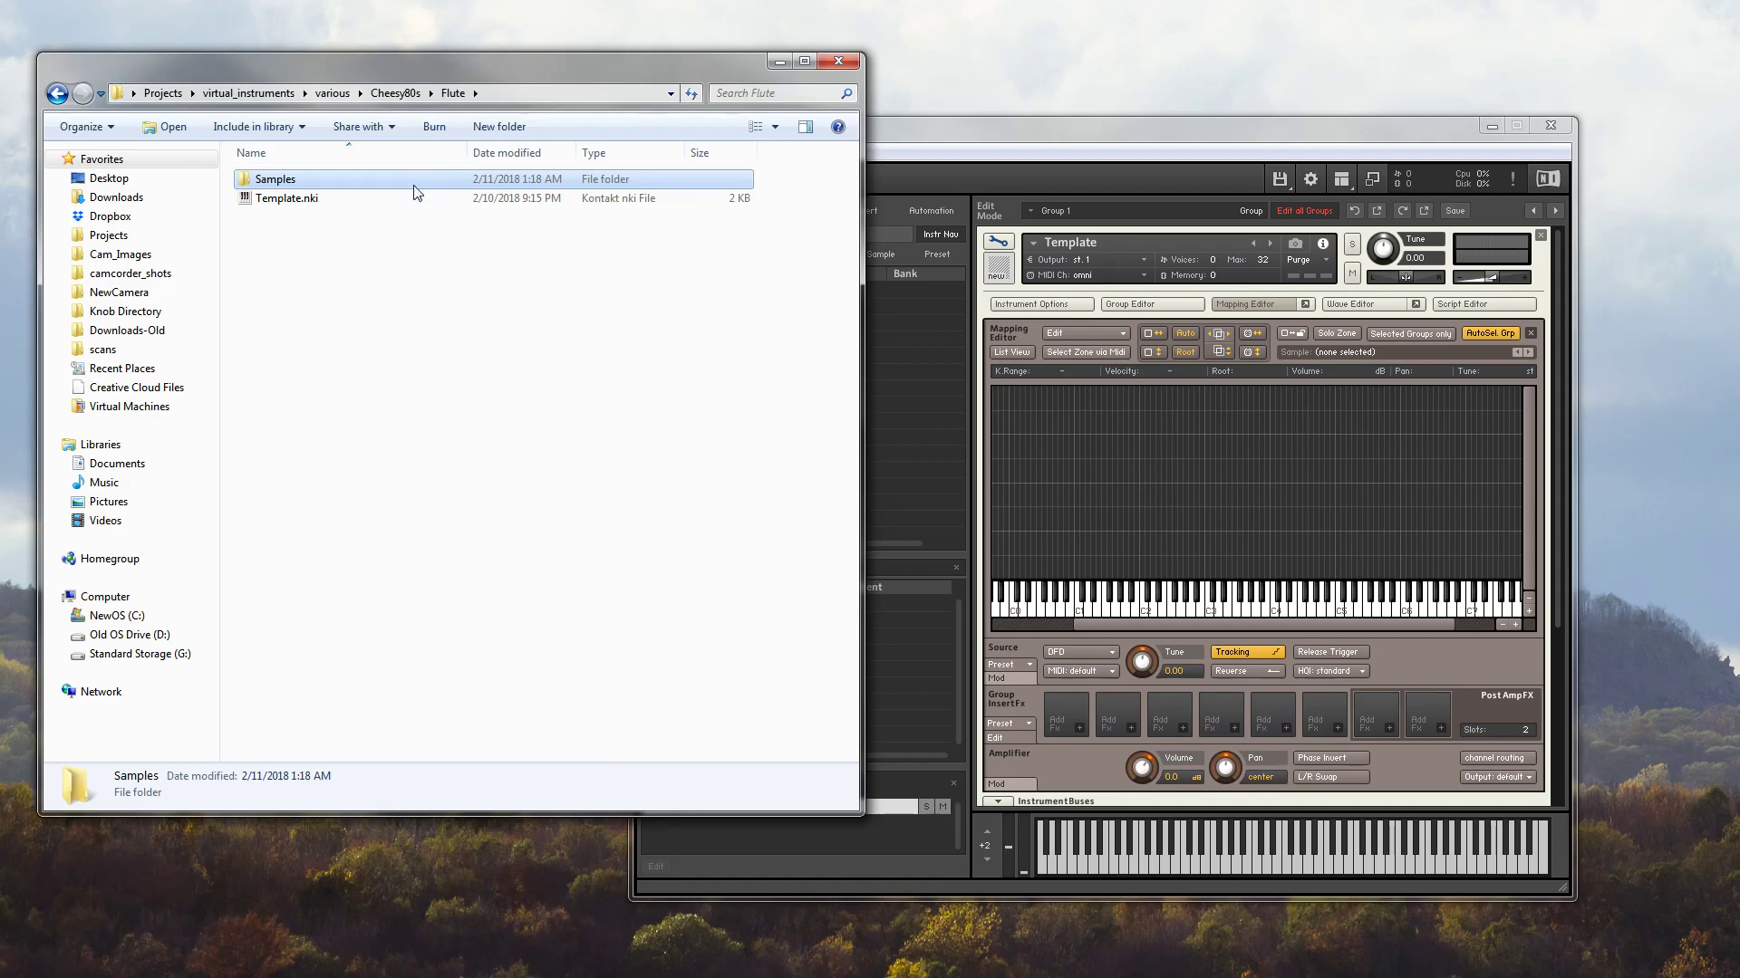
double_click(453, 178)
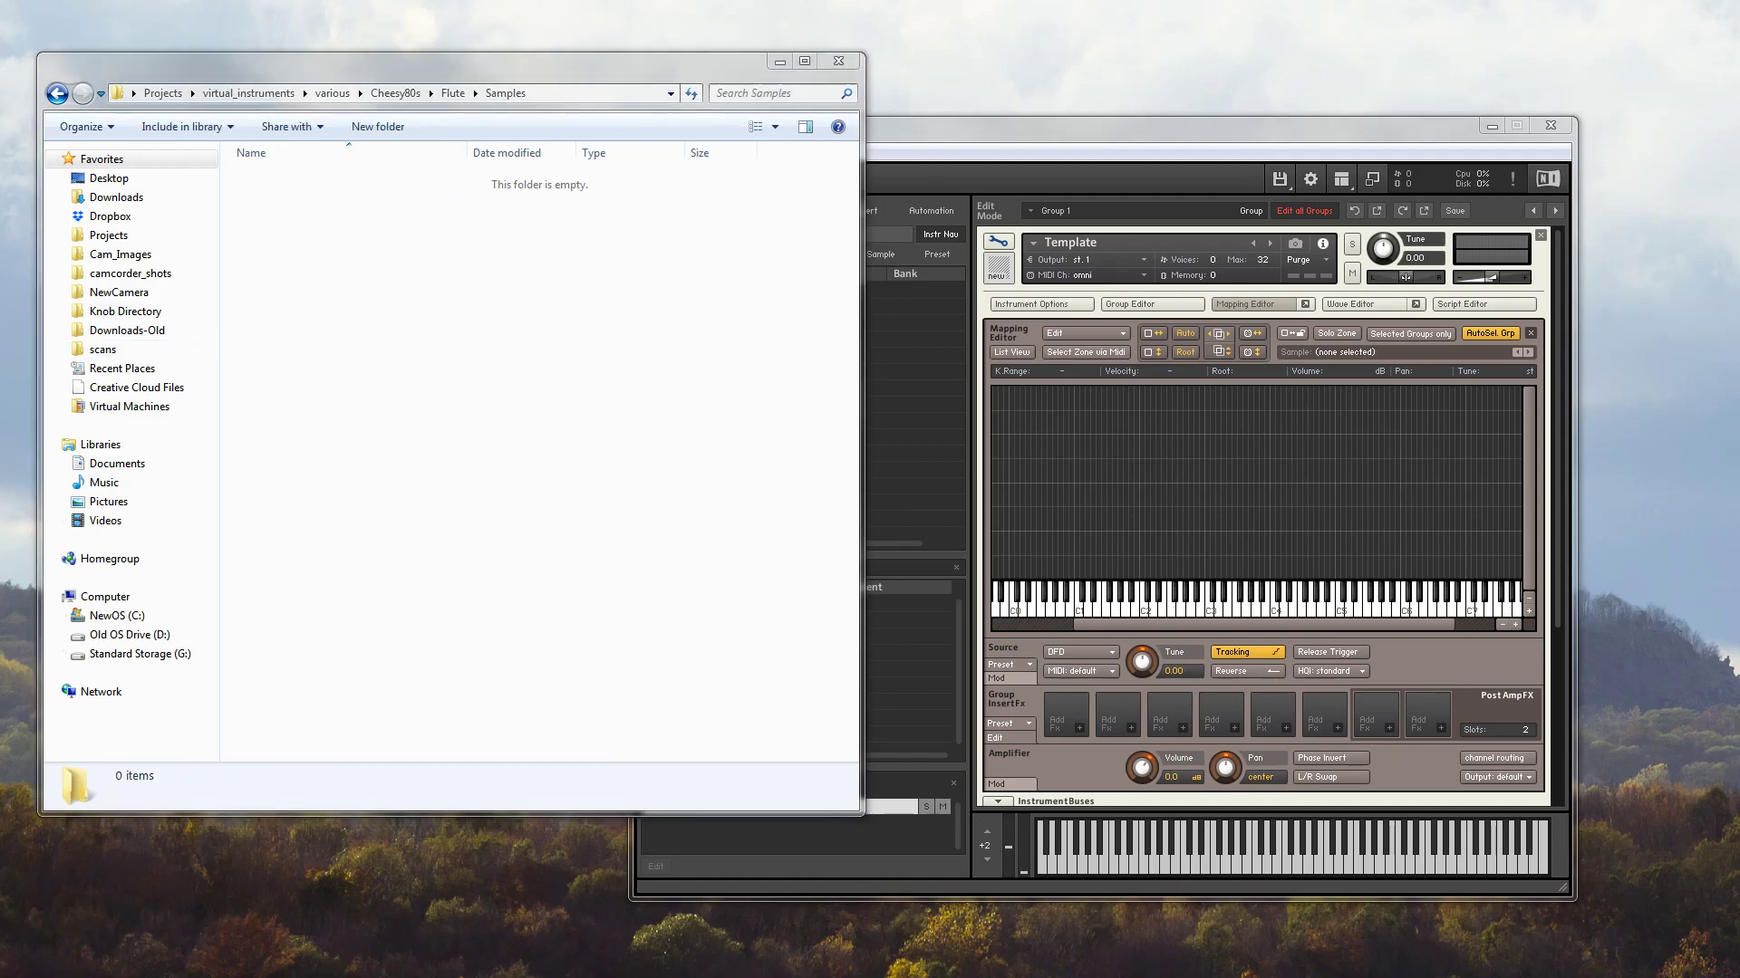
Copy the C3, C4 and C5 sustain1 WAV files from the concert flute 3 sustain folder into the Flute project's Samples folder
left_click_drag(515, 144, 811, 125)
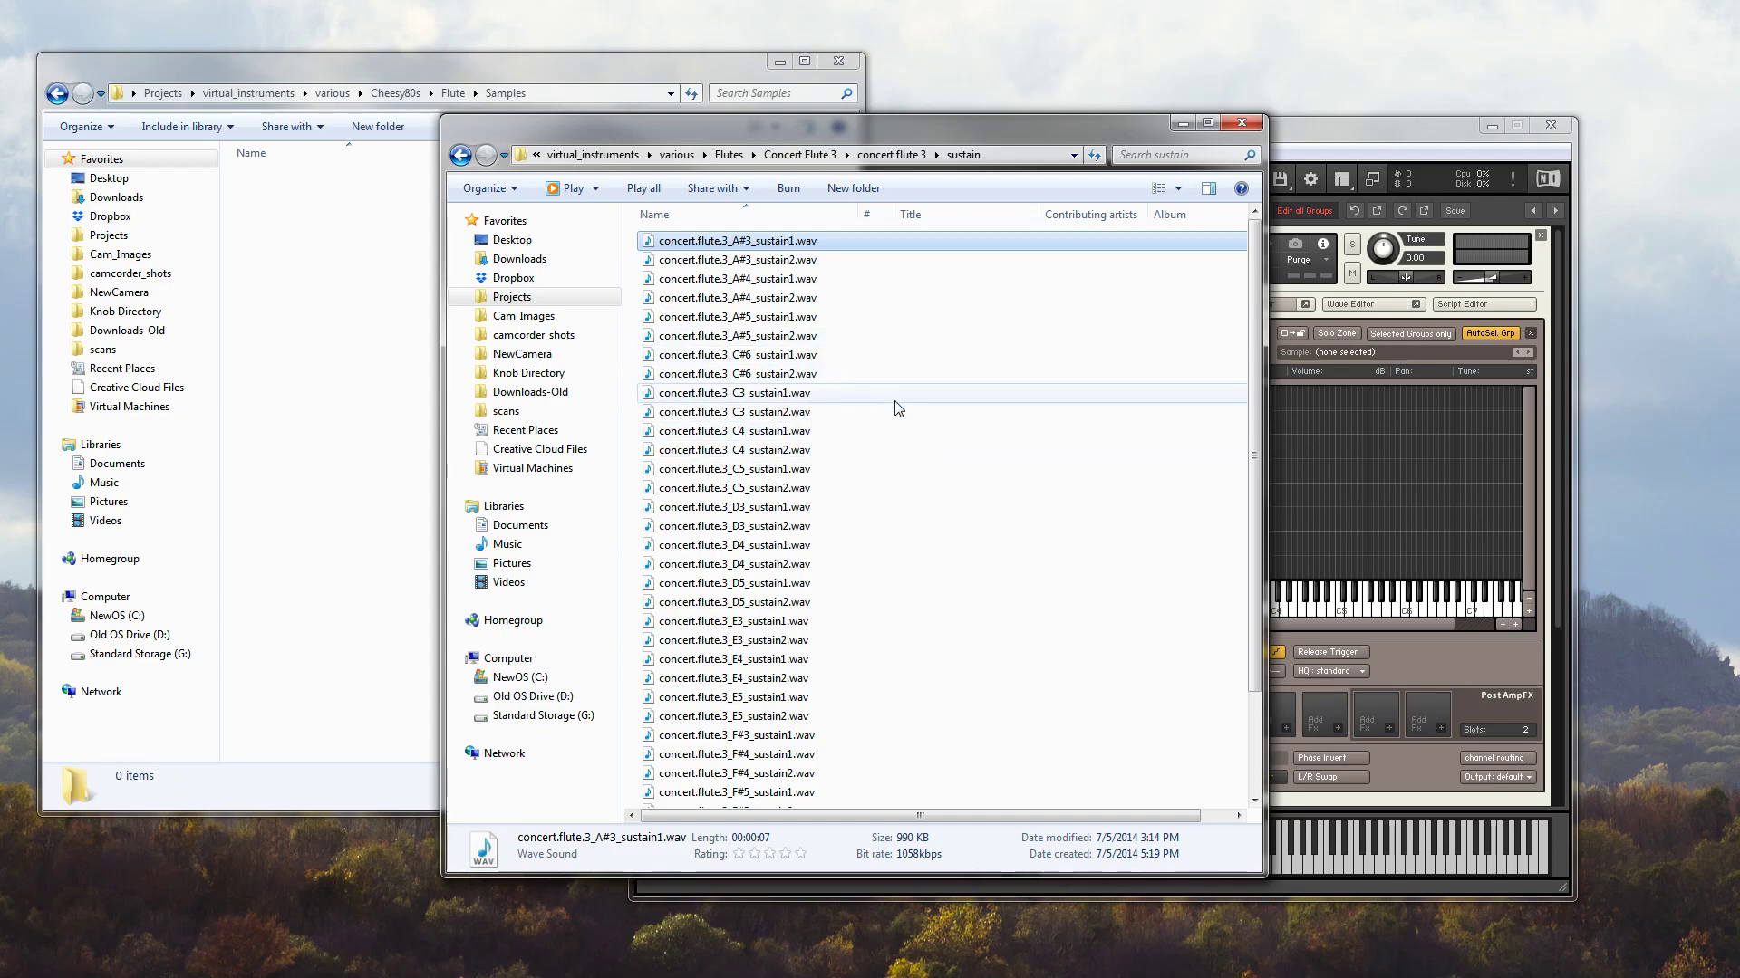
scroll(898, 409, "down", 3)
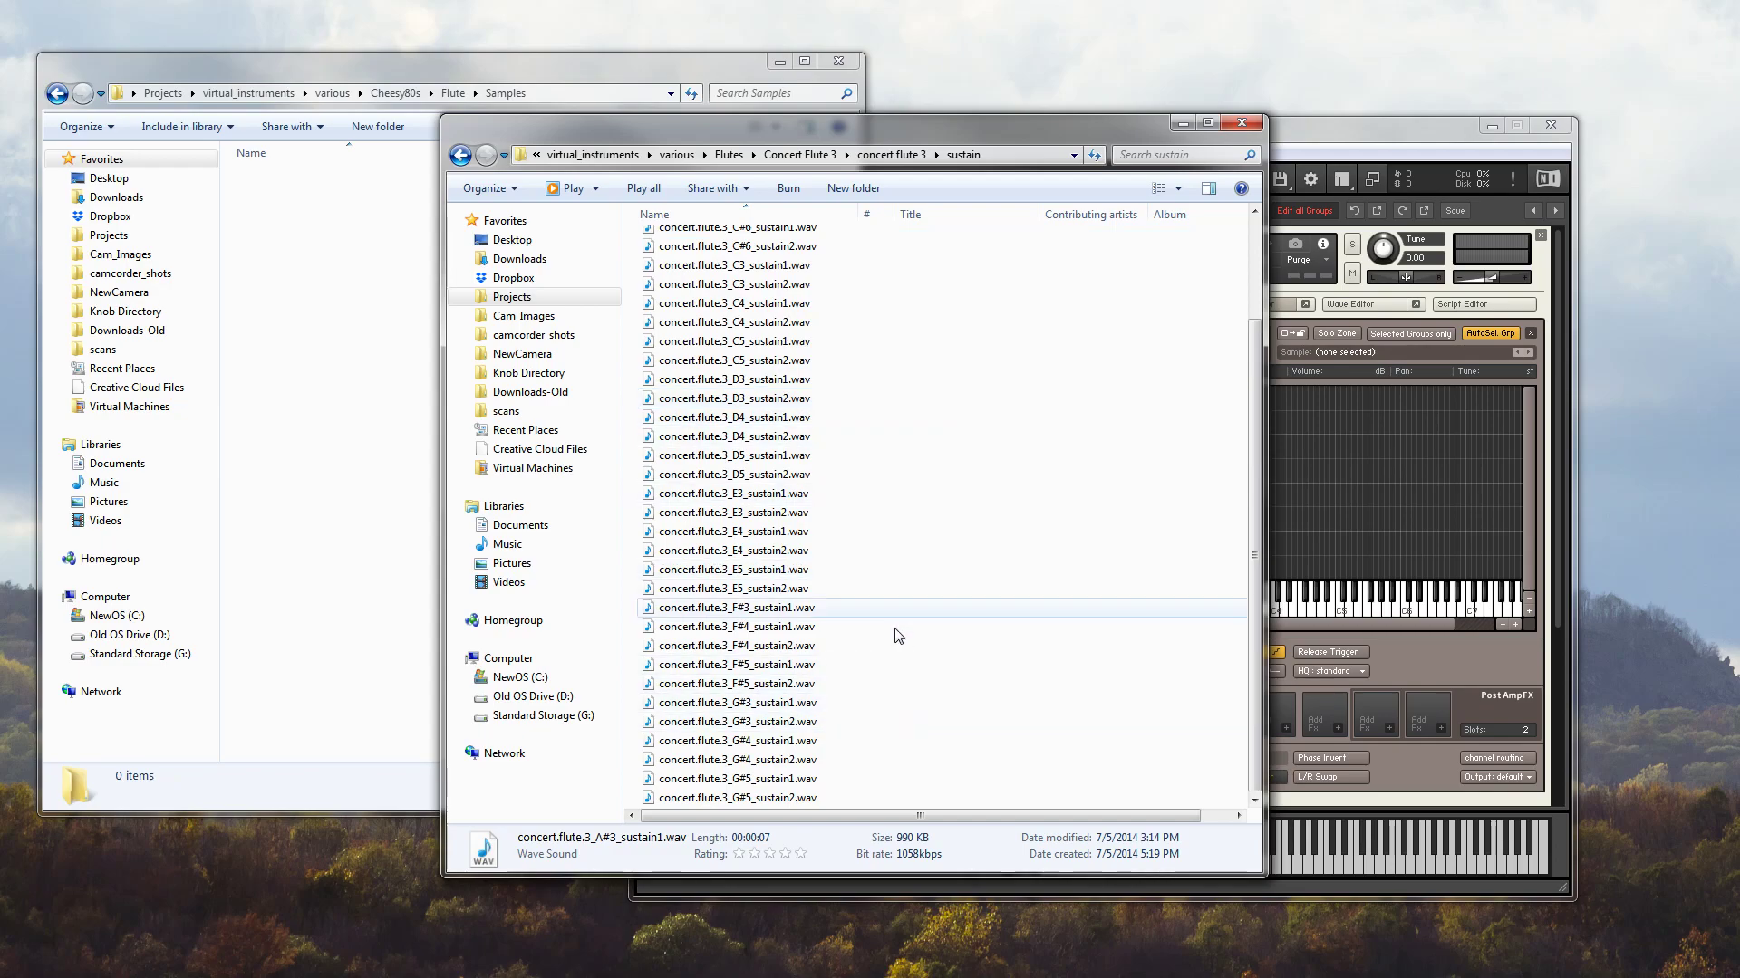
scroll(903, 668, "up", 3)
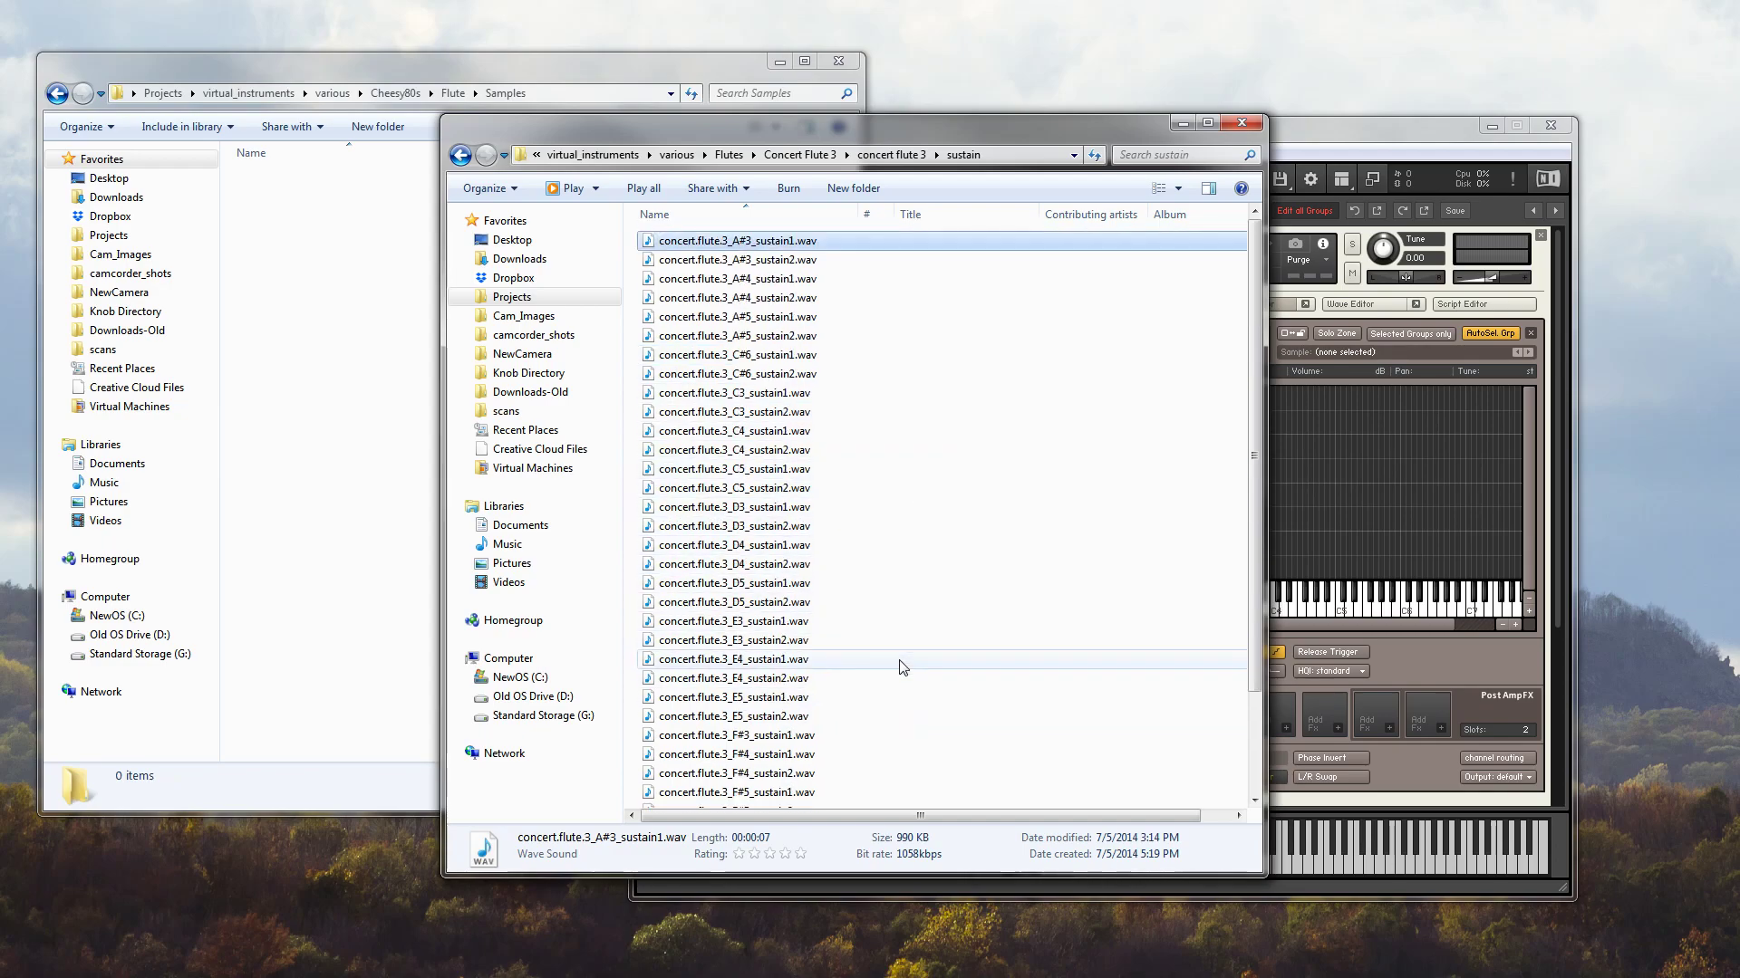
left_click(815, 396)
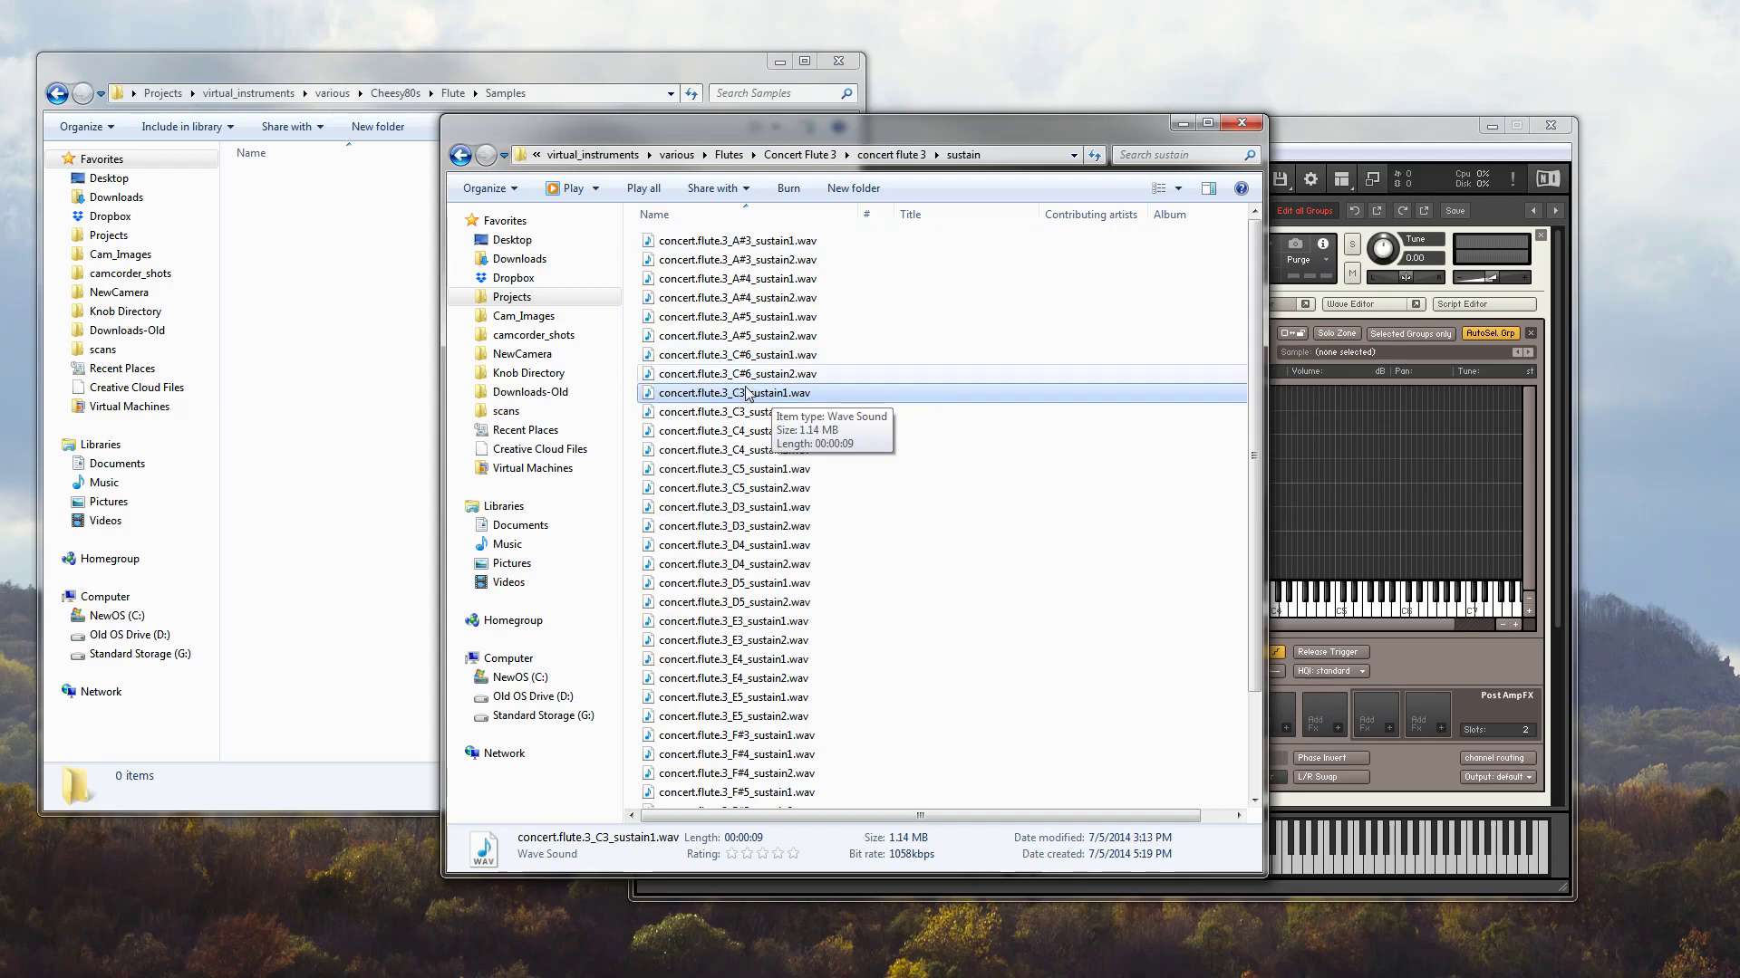
left_click(757, 431, "ctrl")
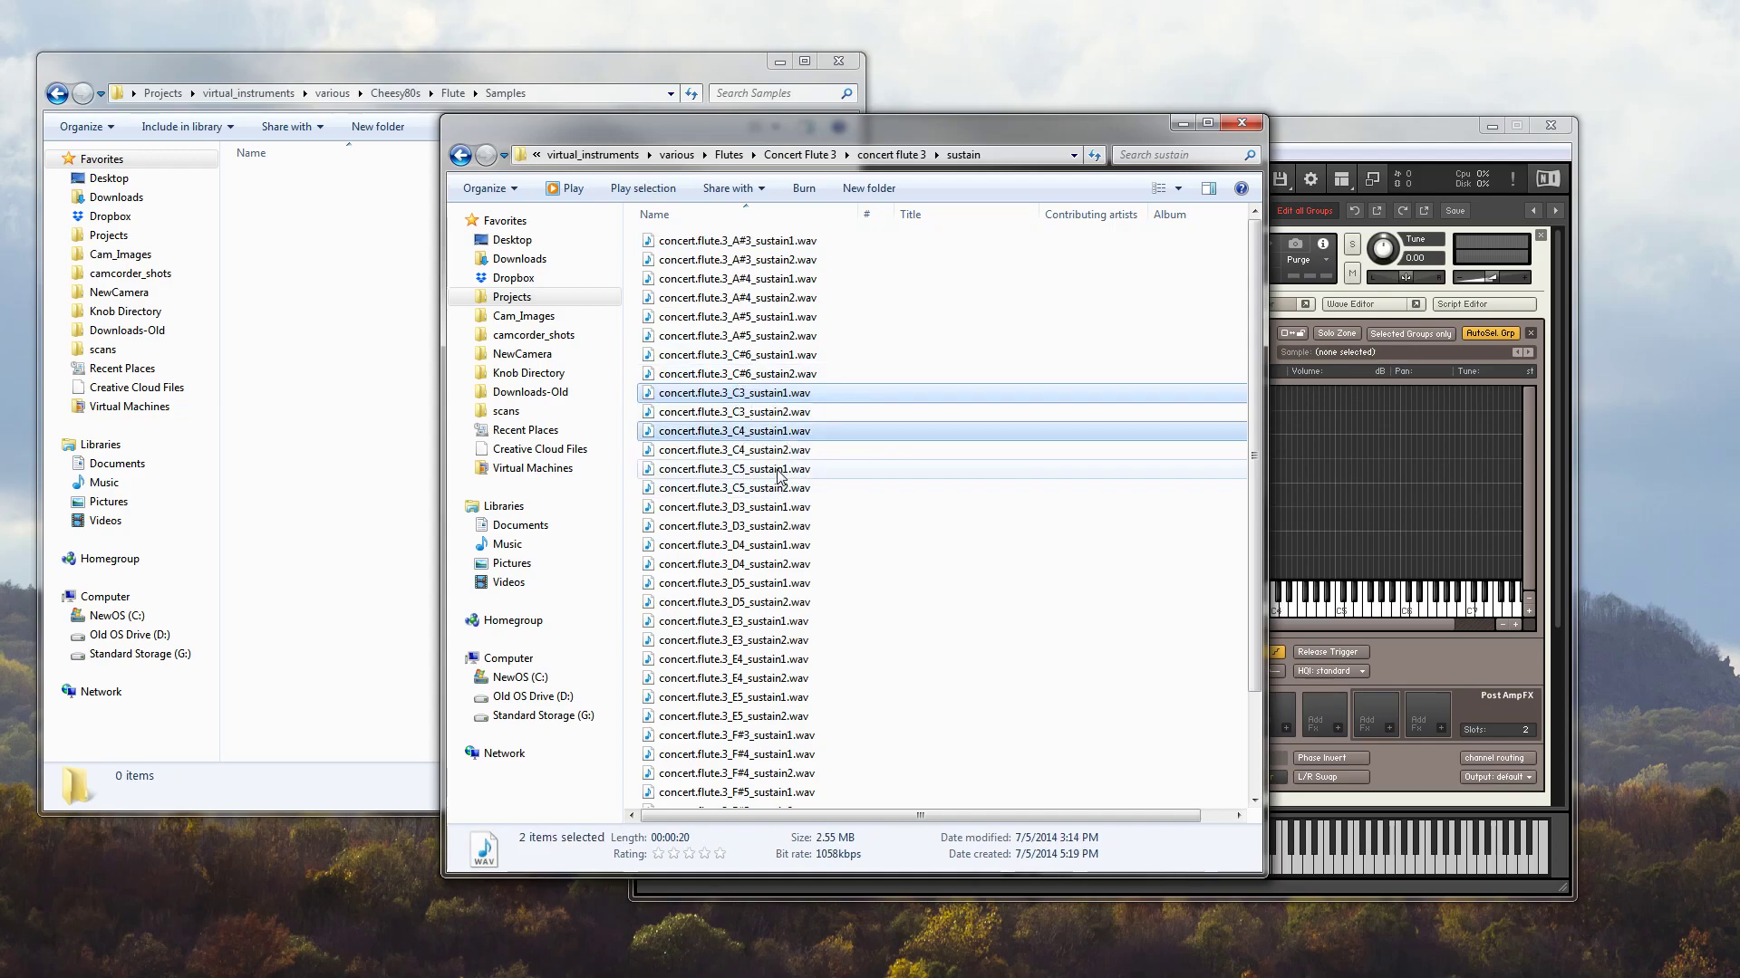
left_click(779, 471, "ctrl")
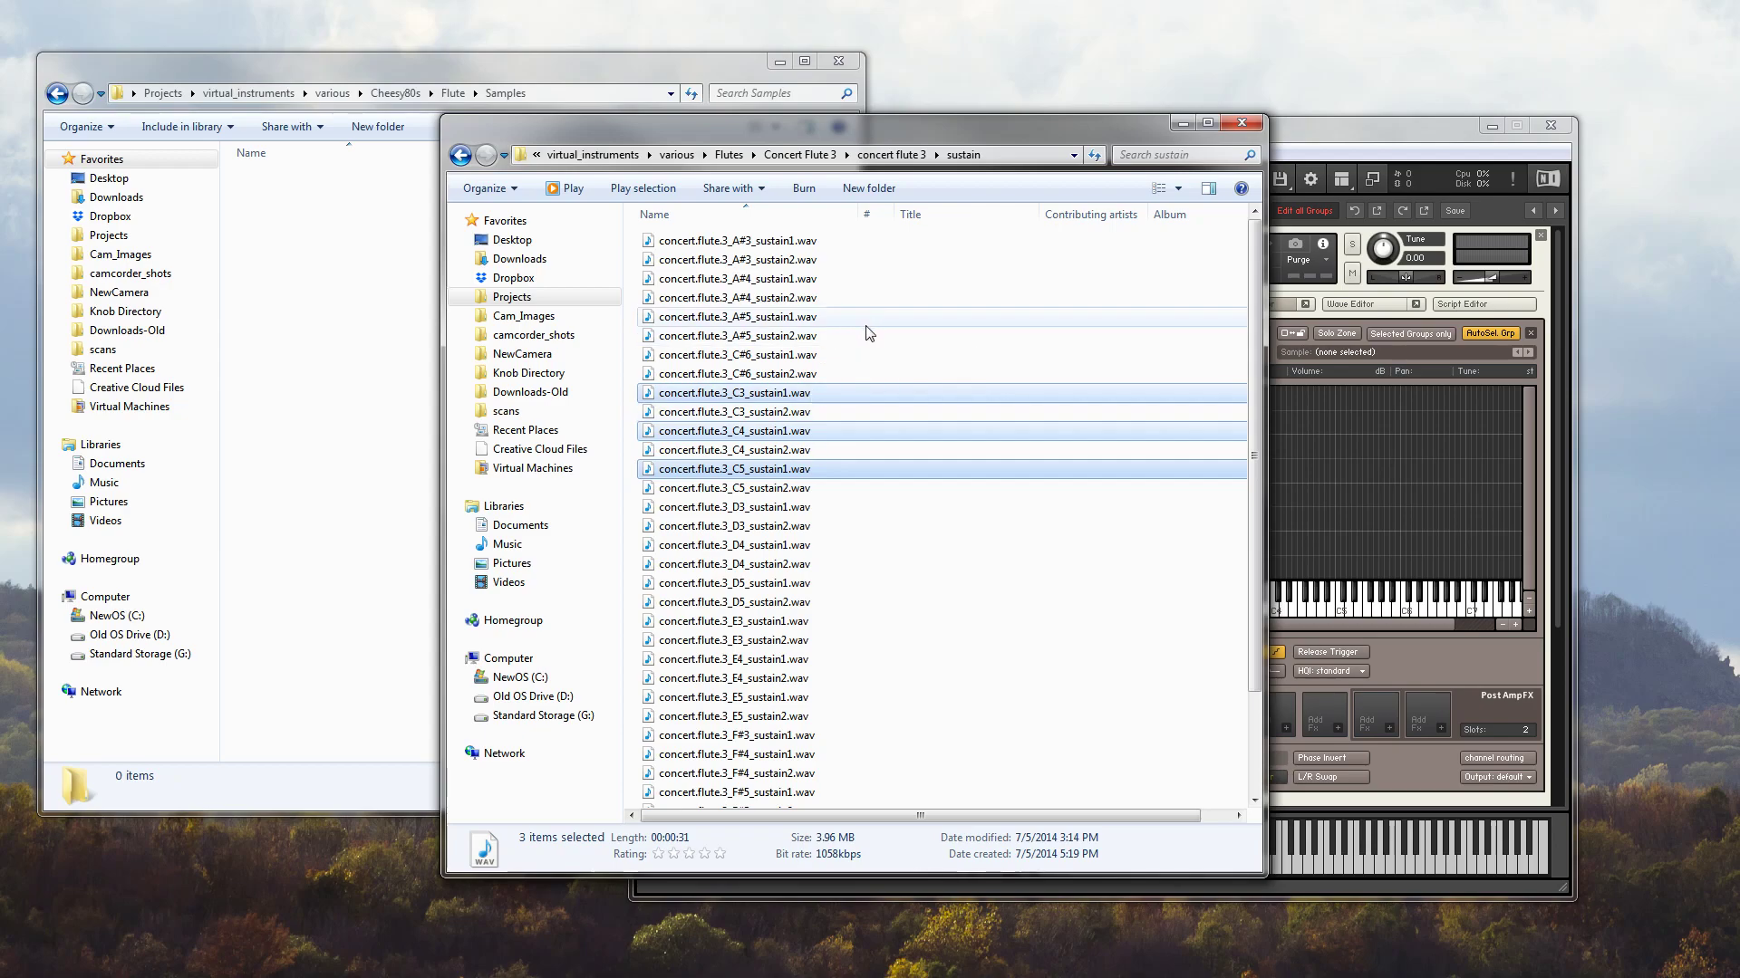
left_click(345, 344)
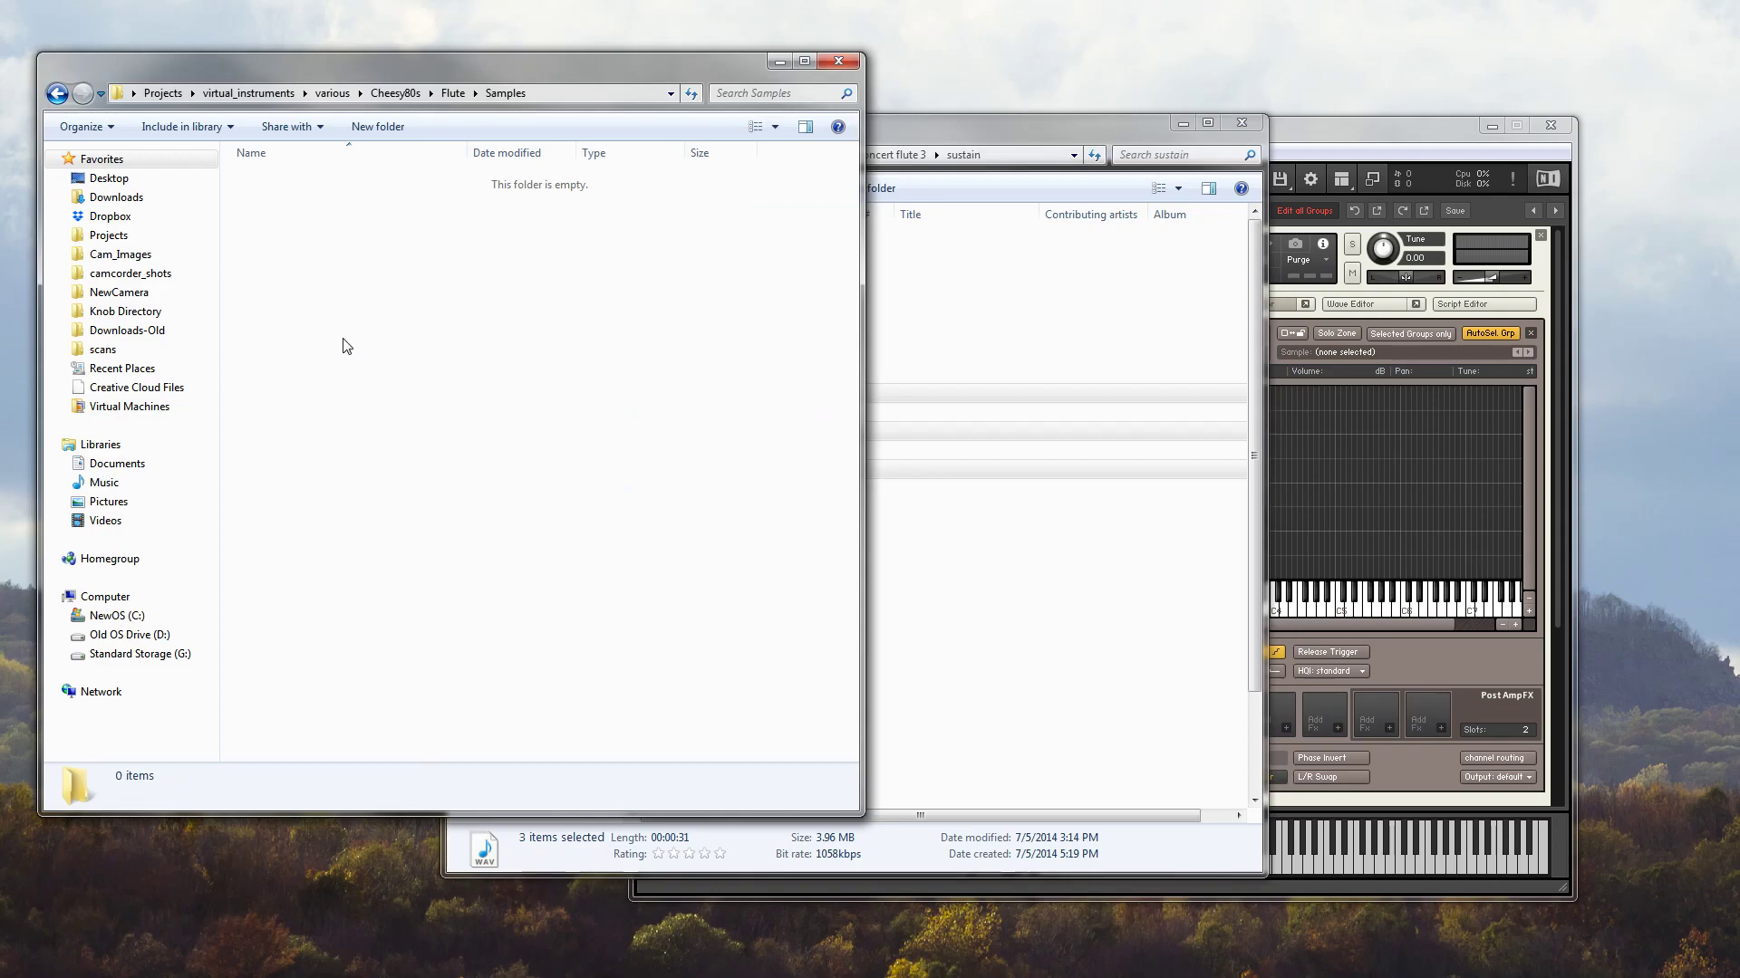
key("ctrl+v")
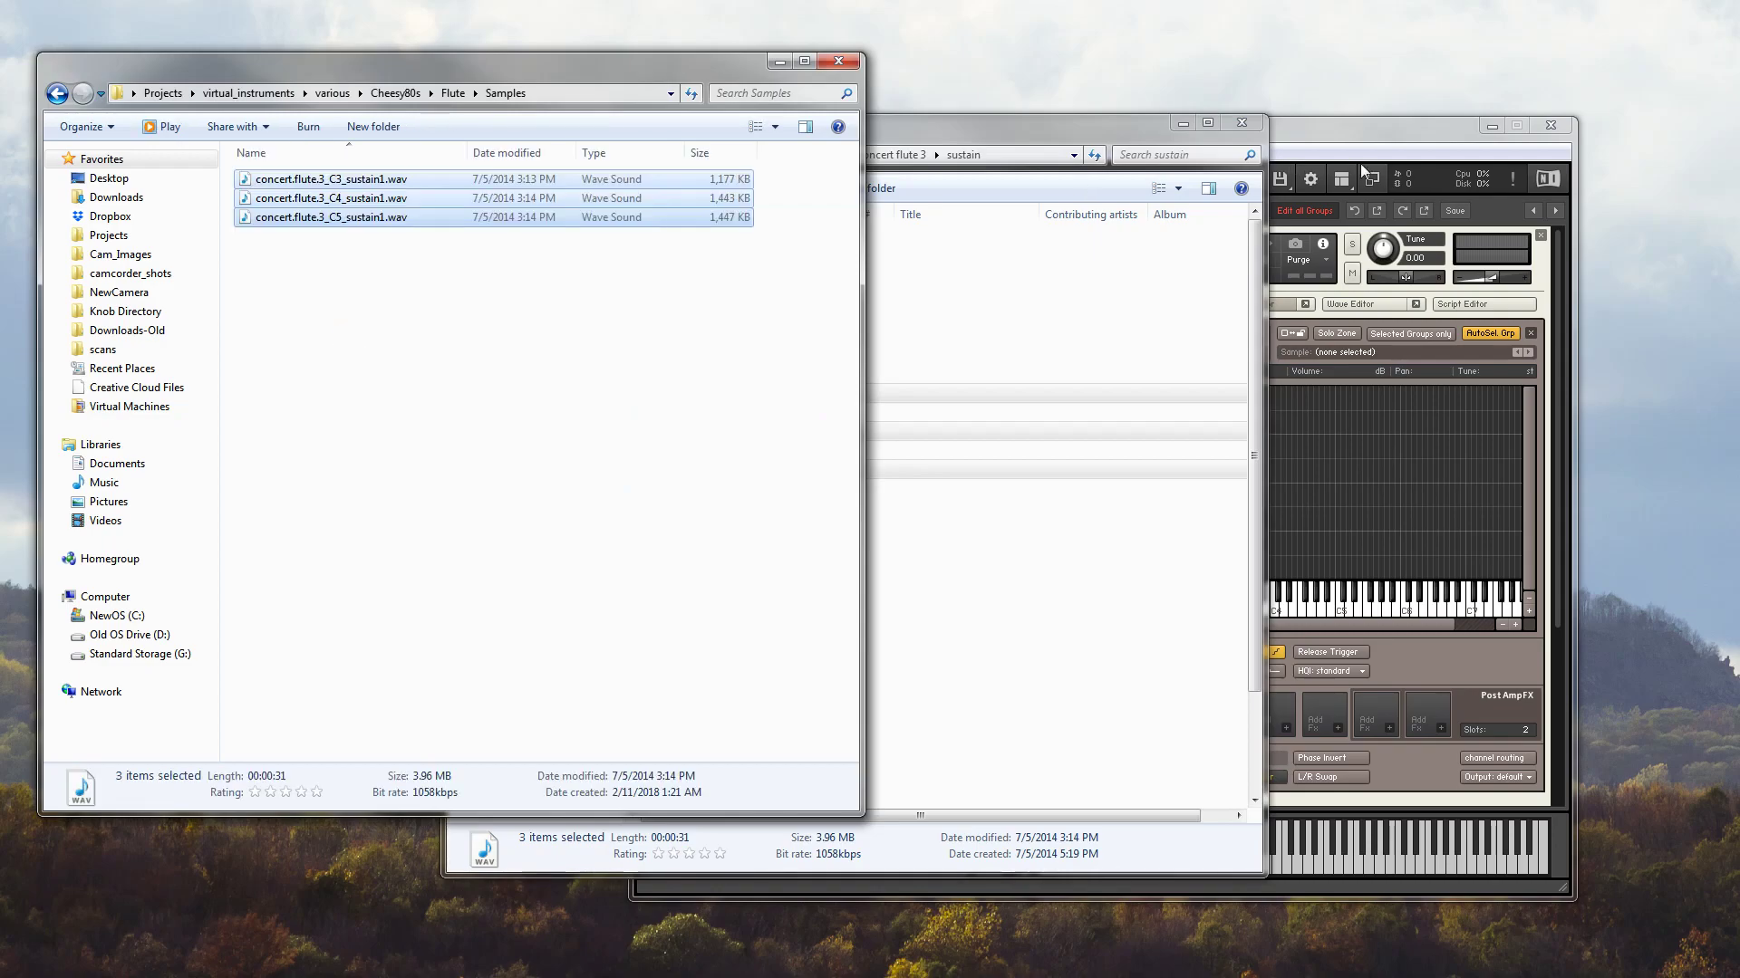
left_click_drag(1084, 124, 0, 245)
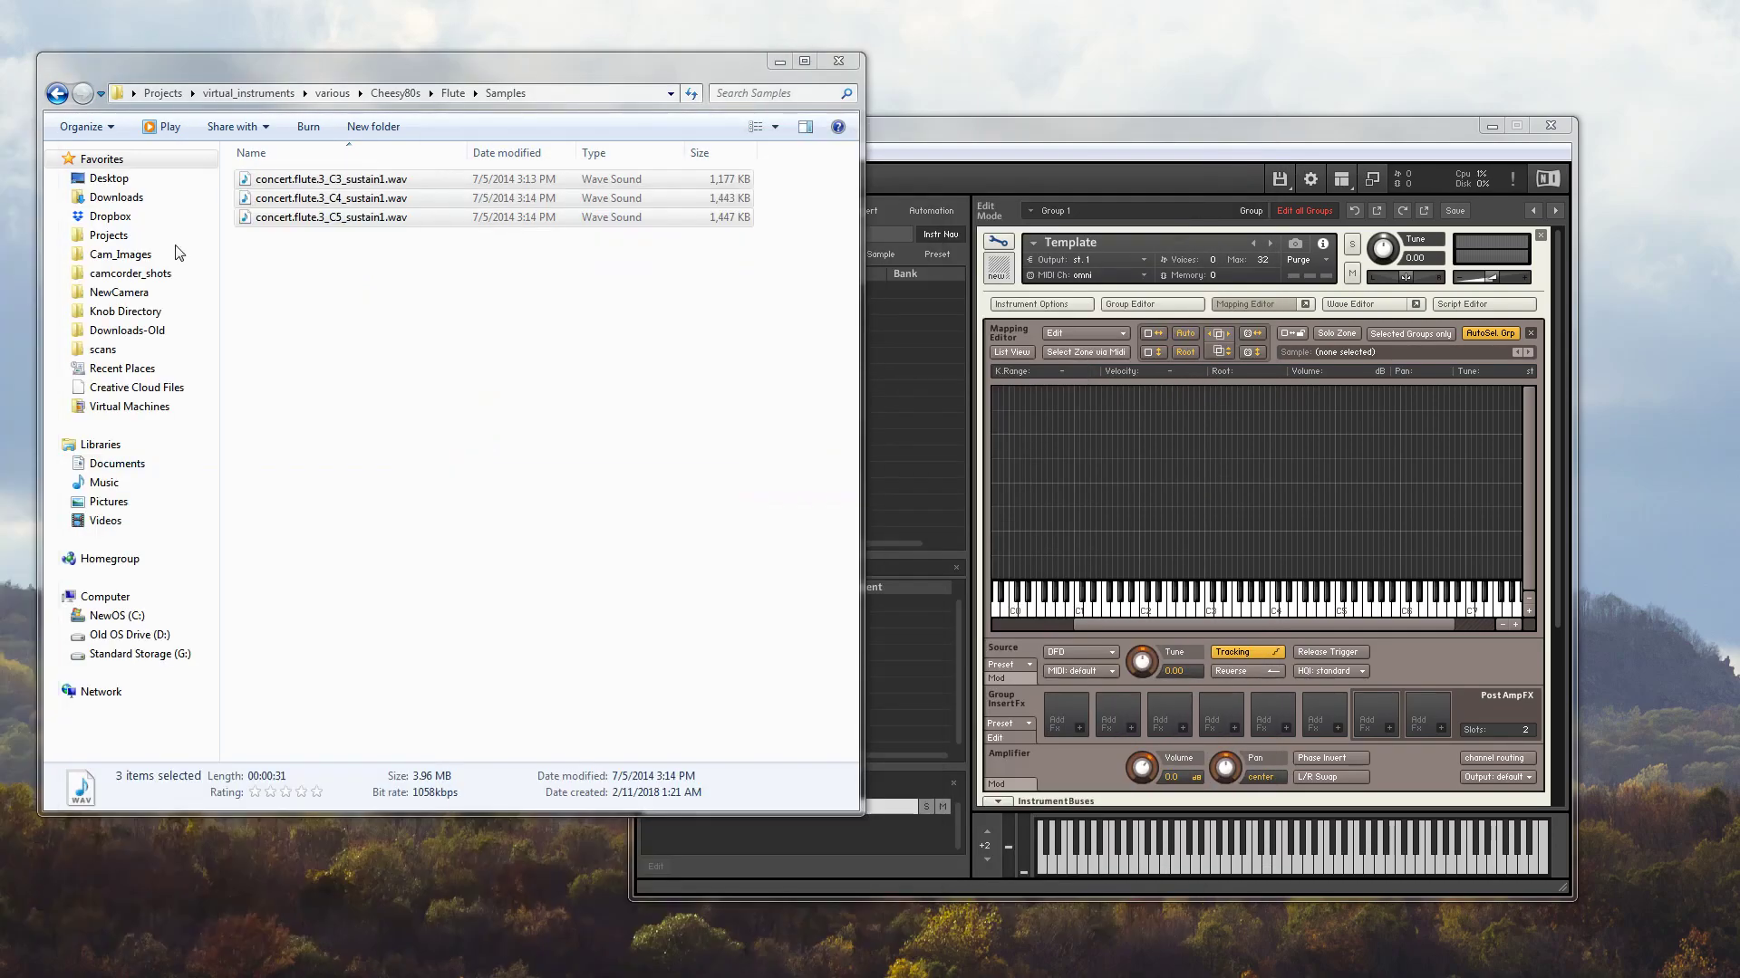
left_click(501, 338)
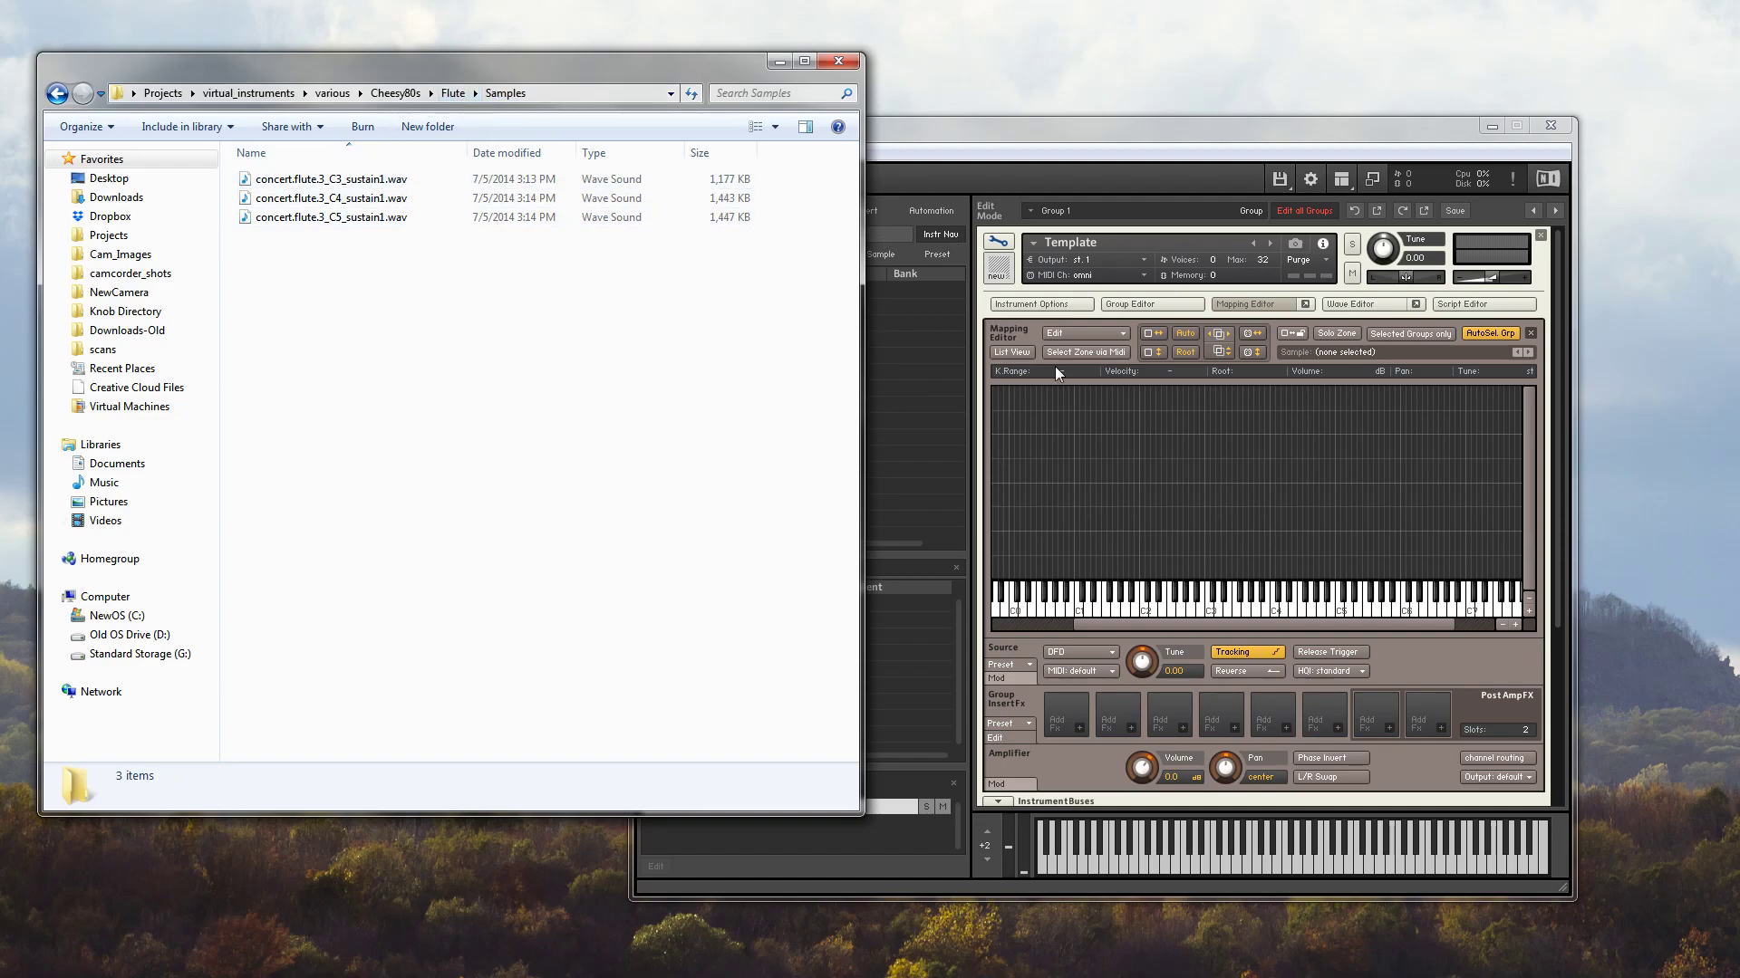
Switch to Kontakt and examine the Template instrument's insert and send effects
left_click(1560, 315)
scroll(1551, 359, "down", 5)
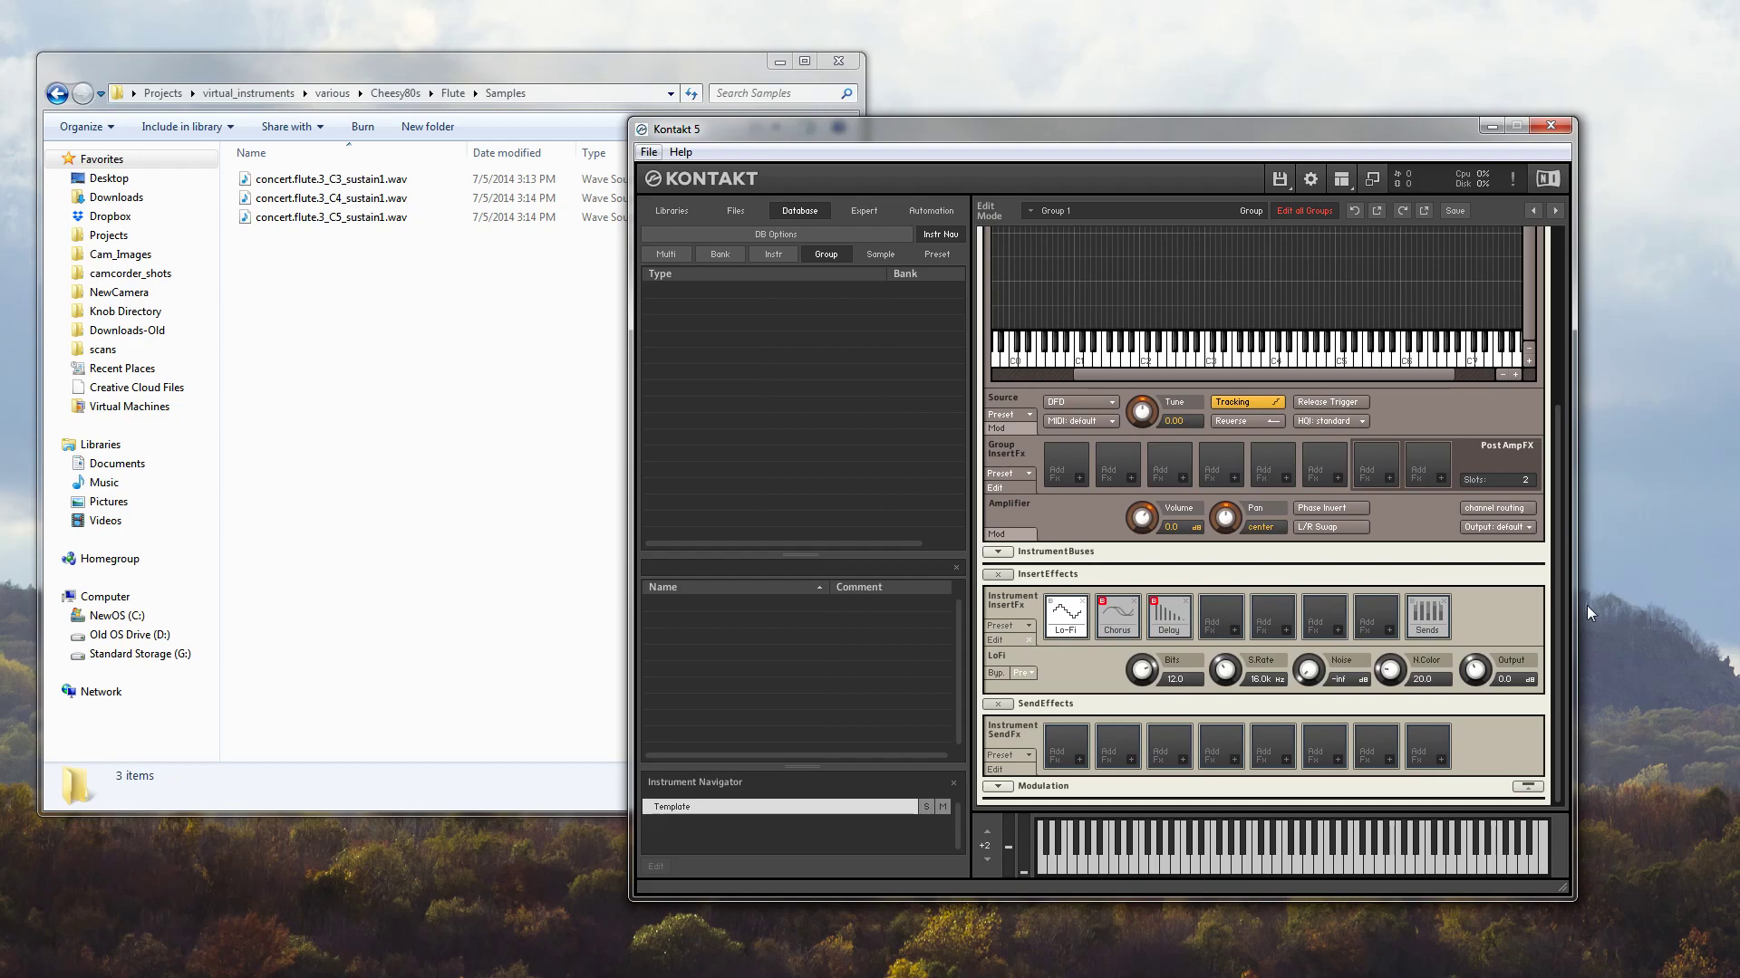
mouse_move(1555, 603)
left_mouse_down()
mouse_move(1564, 584)
mouse_move(1562, 611)
left_mouse_up()
left_click_drag(1562, 656, 1586, 442)
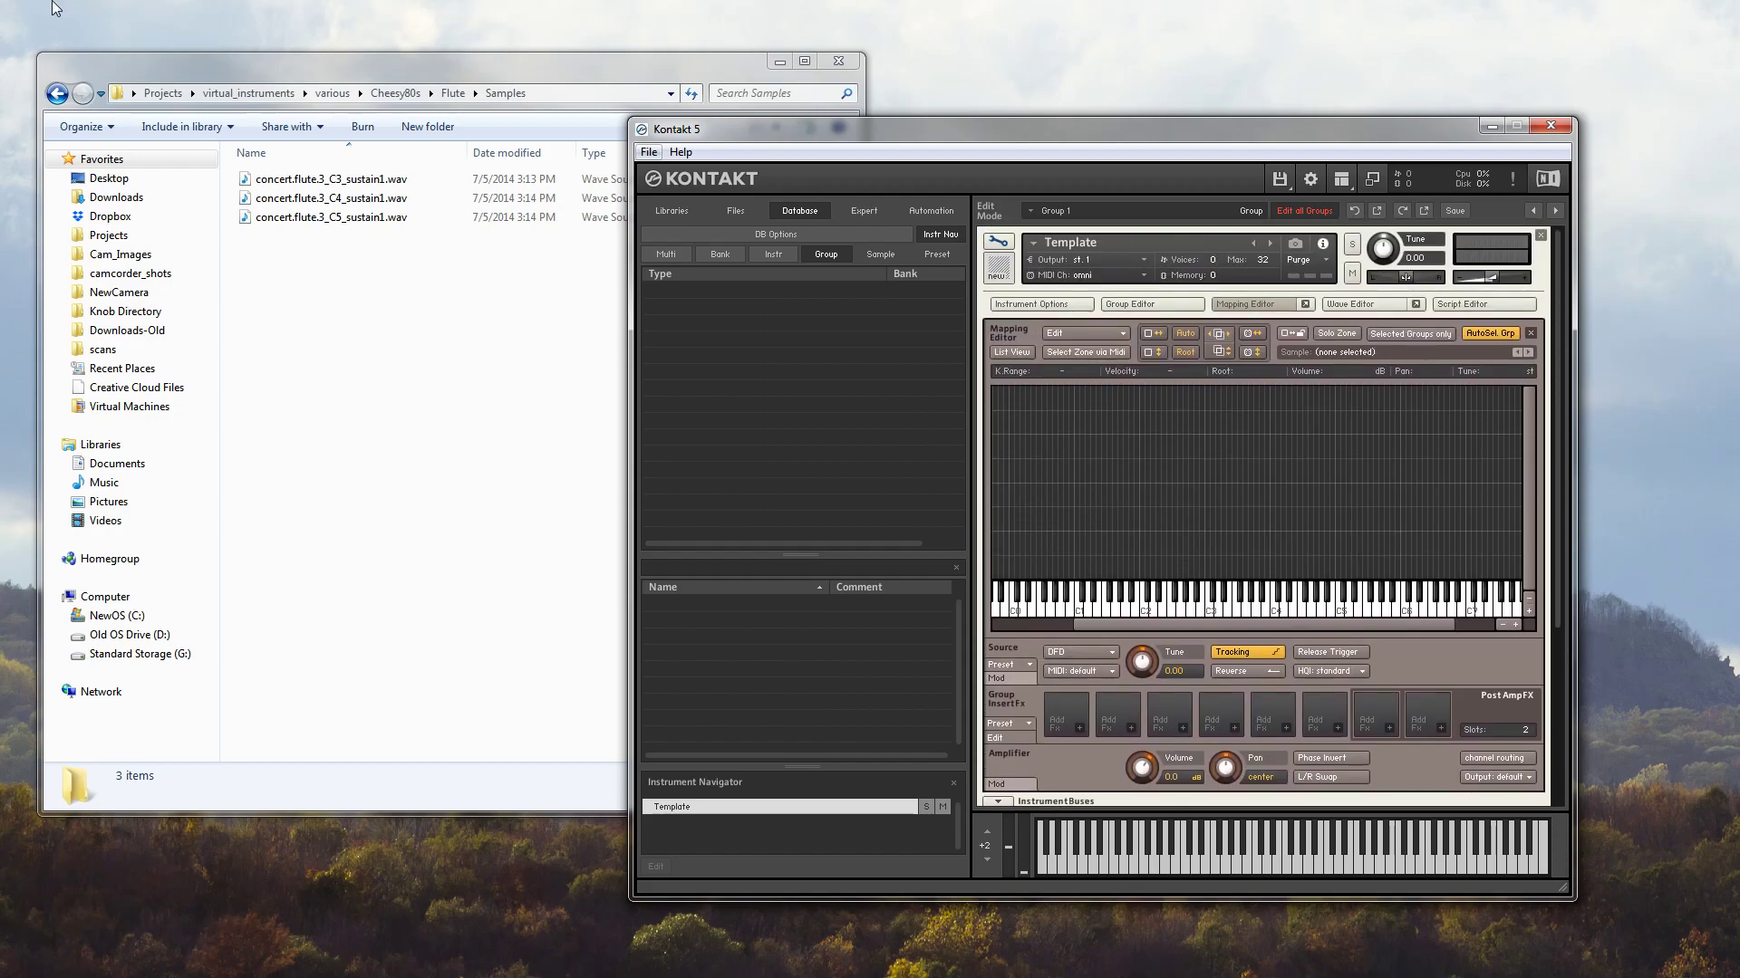
Bring up Adobe Audition and import the three flute WAV files from the Samples folder
left_click_drag(0, 98, 1424, 44)
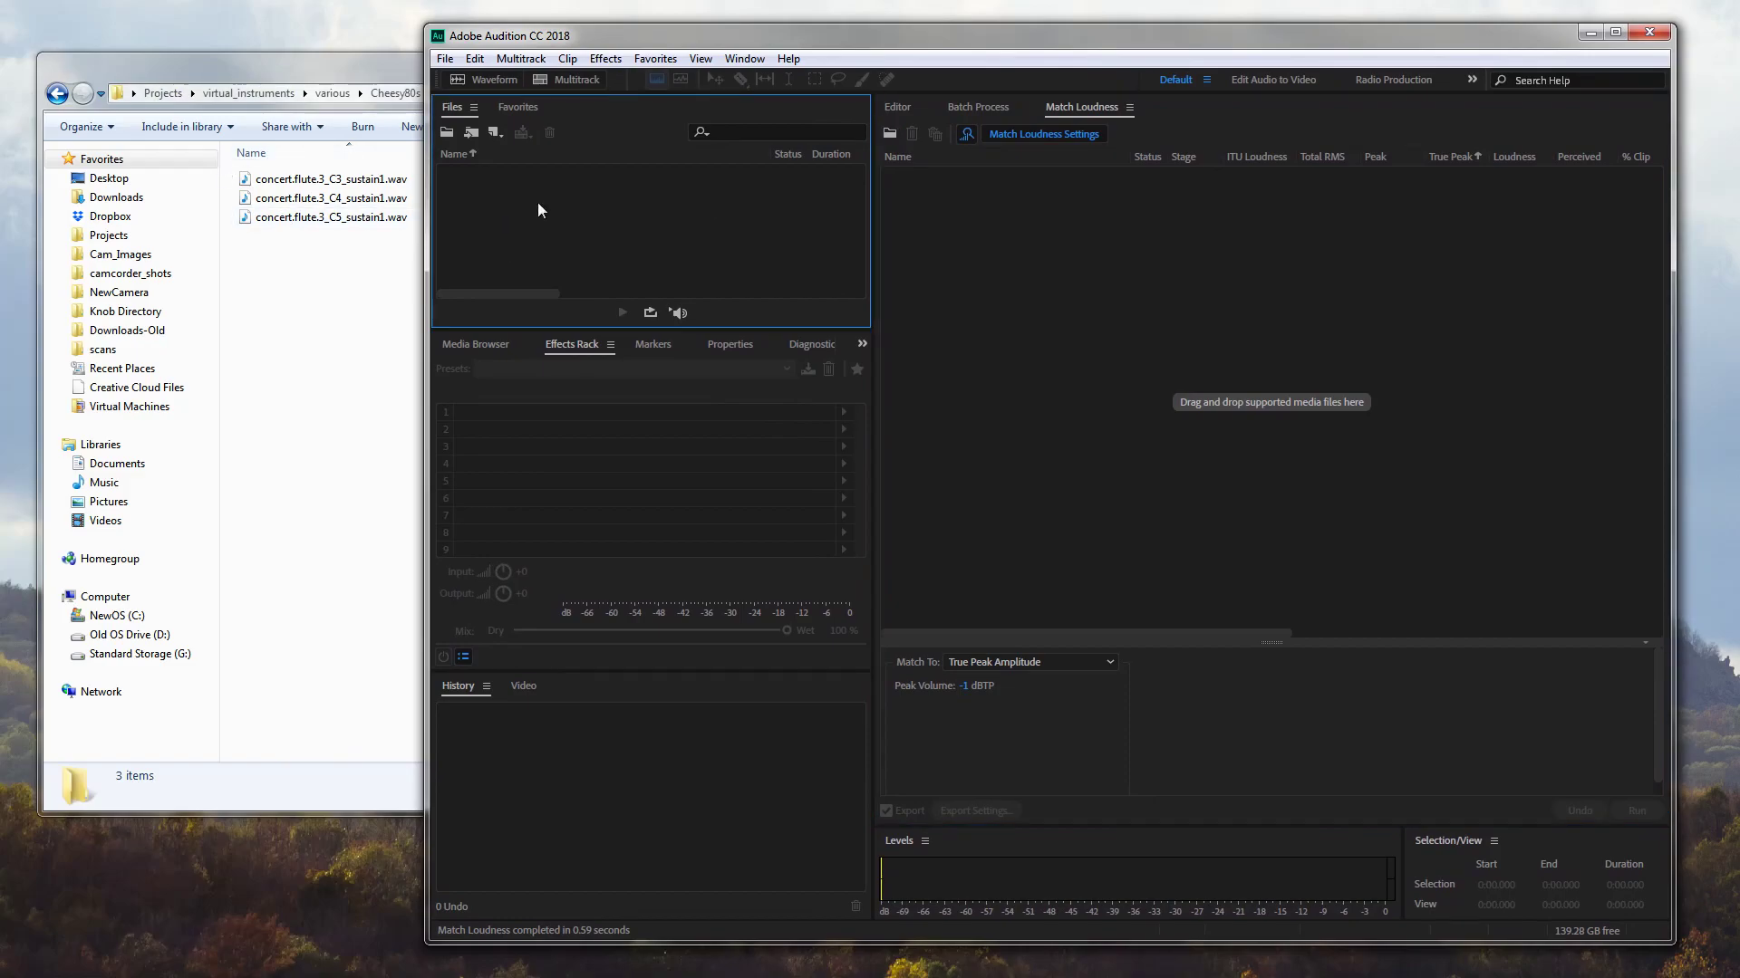
left_click_drag(313, 308, 400, 174)
left_click_drag(460, 84, 1082, 113)
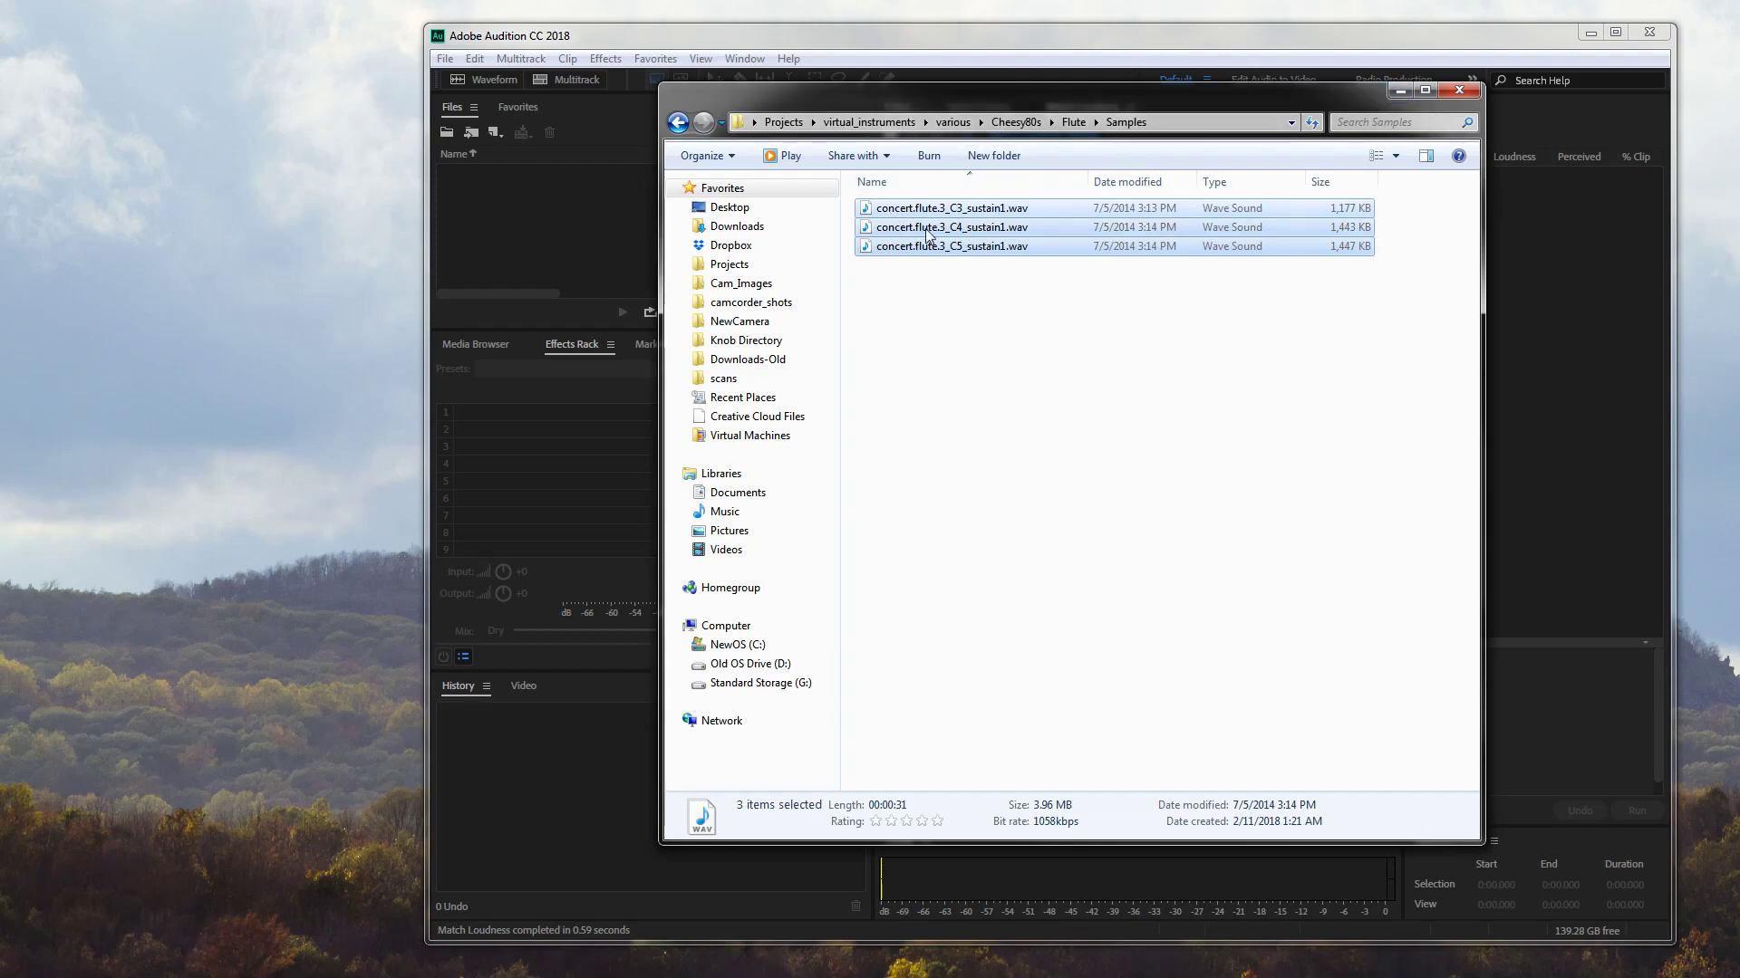
left_click_drag(951, 215, 508, 245)
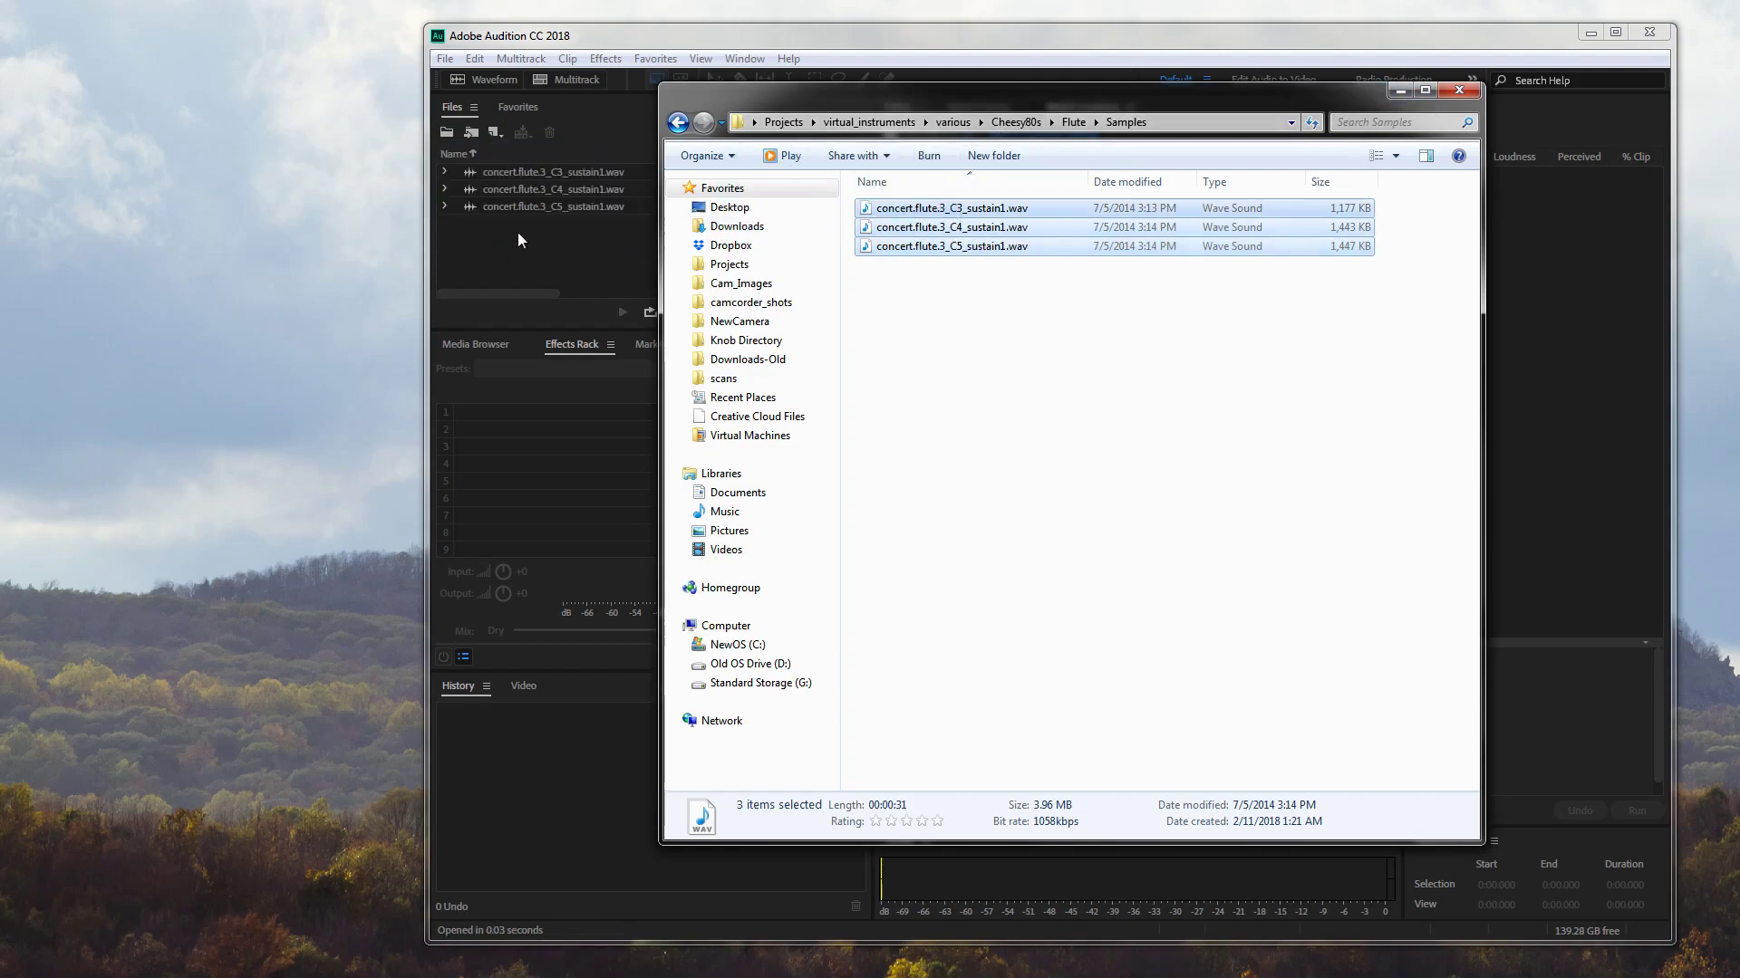
left_click_drag(1122, 101, 0, 119)
left_click(670, 258)
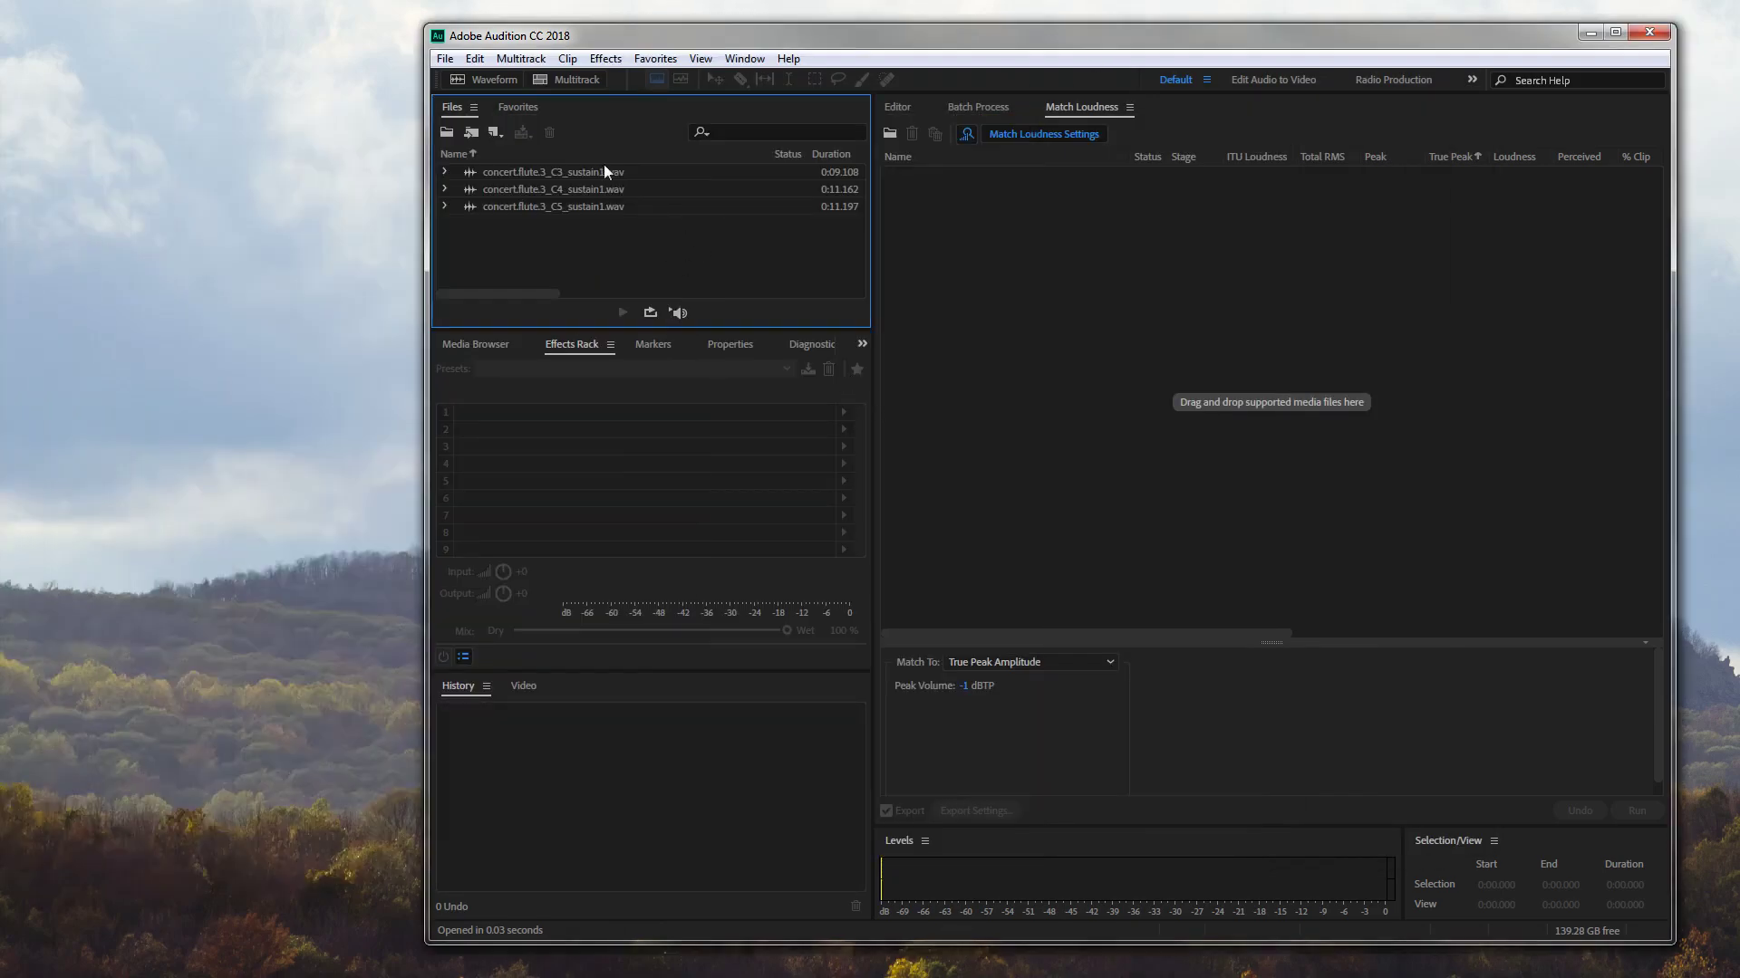
View the C3 sample's waveform, and trim the C5 sample by deleting everything after about 2.5 seconds
double_click(578, 172)
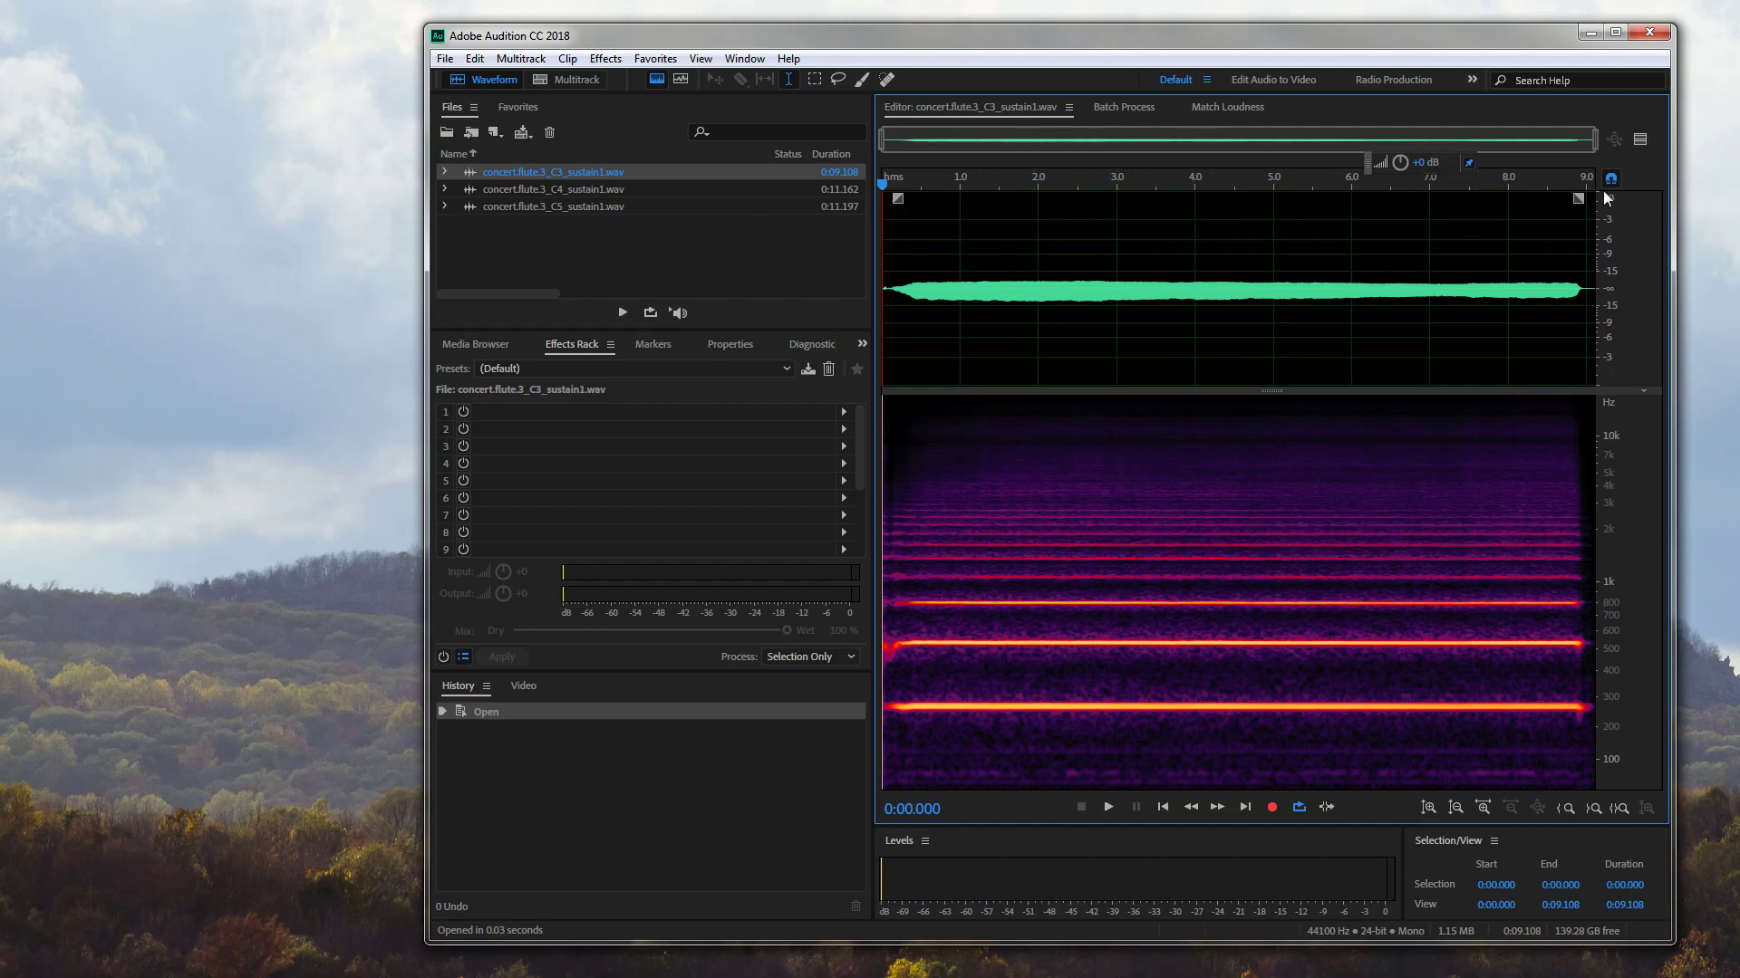
double_click(654, 209)
left_click(1198, 244)
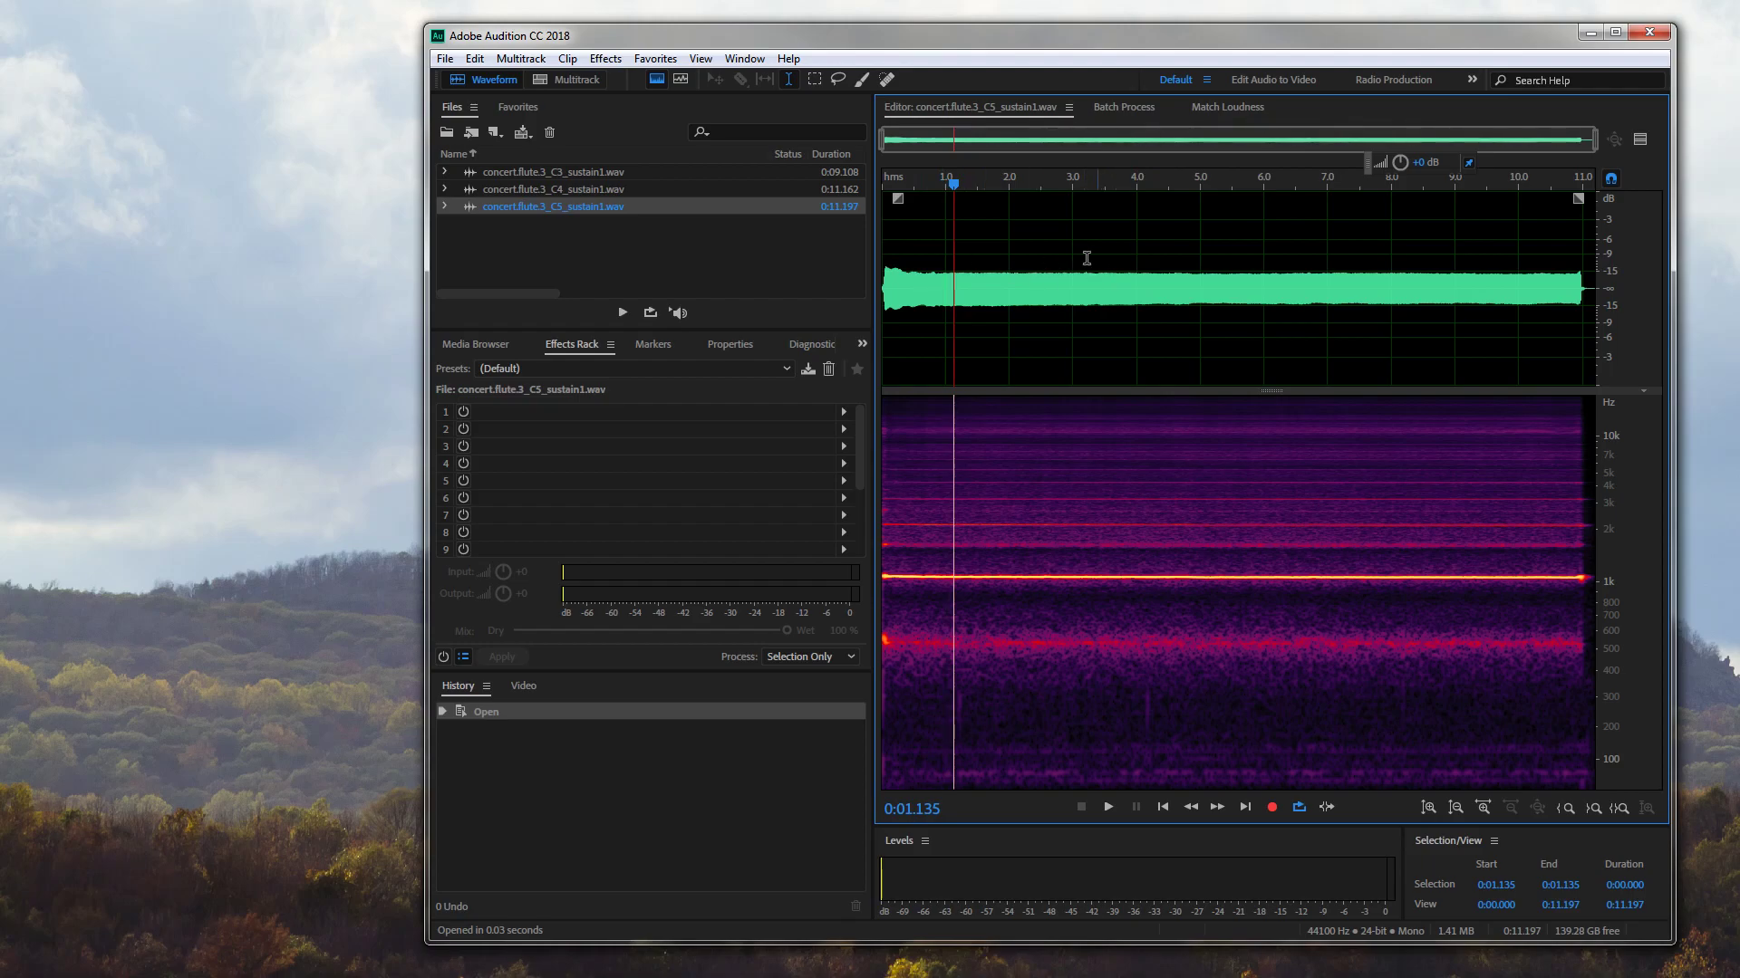
left_click_drag(1040, 263, 1594, 290)
key("Delete")
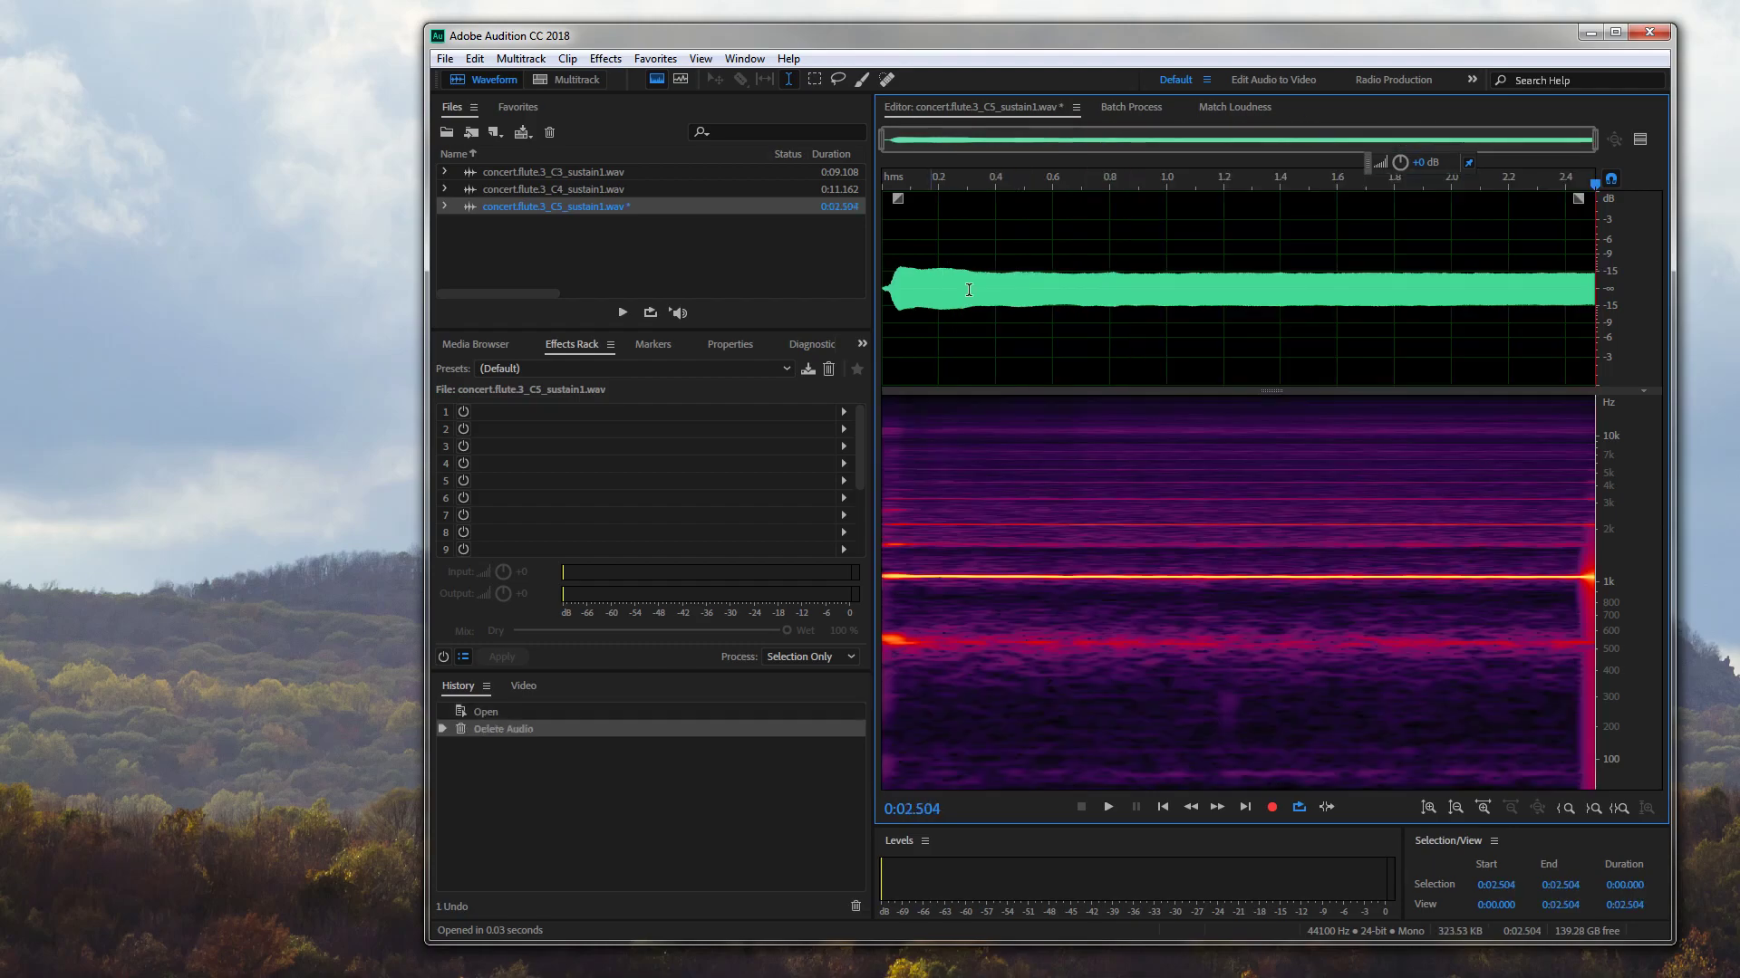
Open the C4 flute sample and delete its audio from about 2.51 seconds to the end
left_click(574, 196)
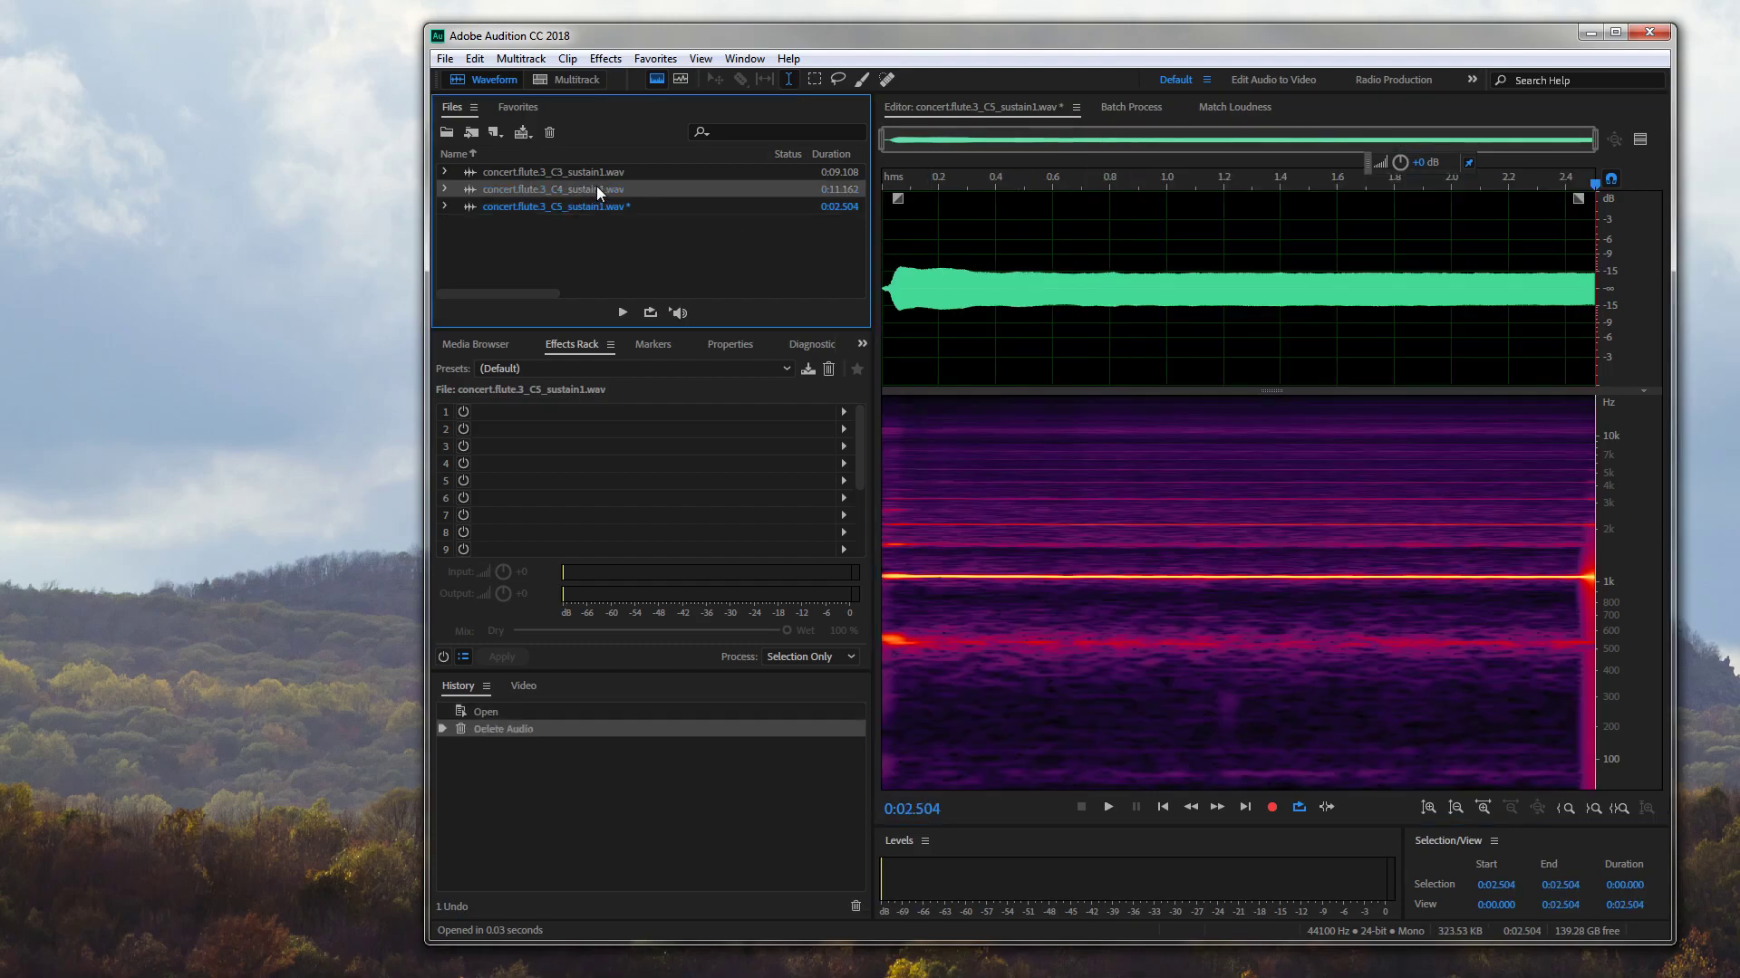
double_click(596, 188)
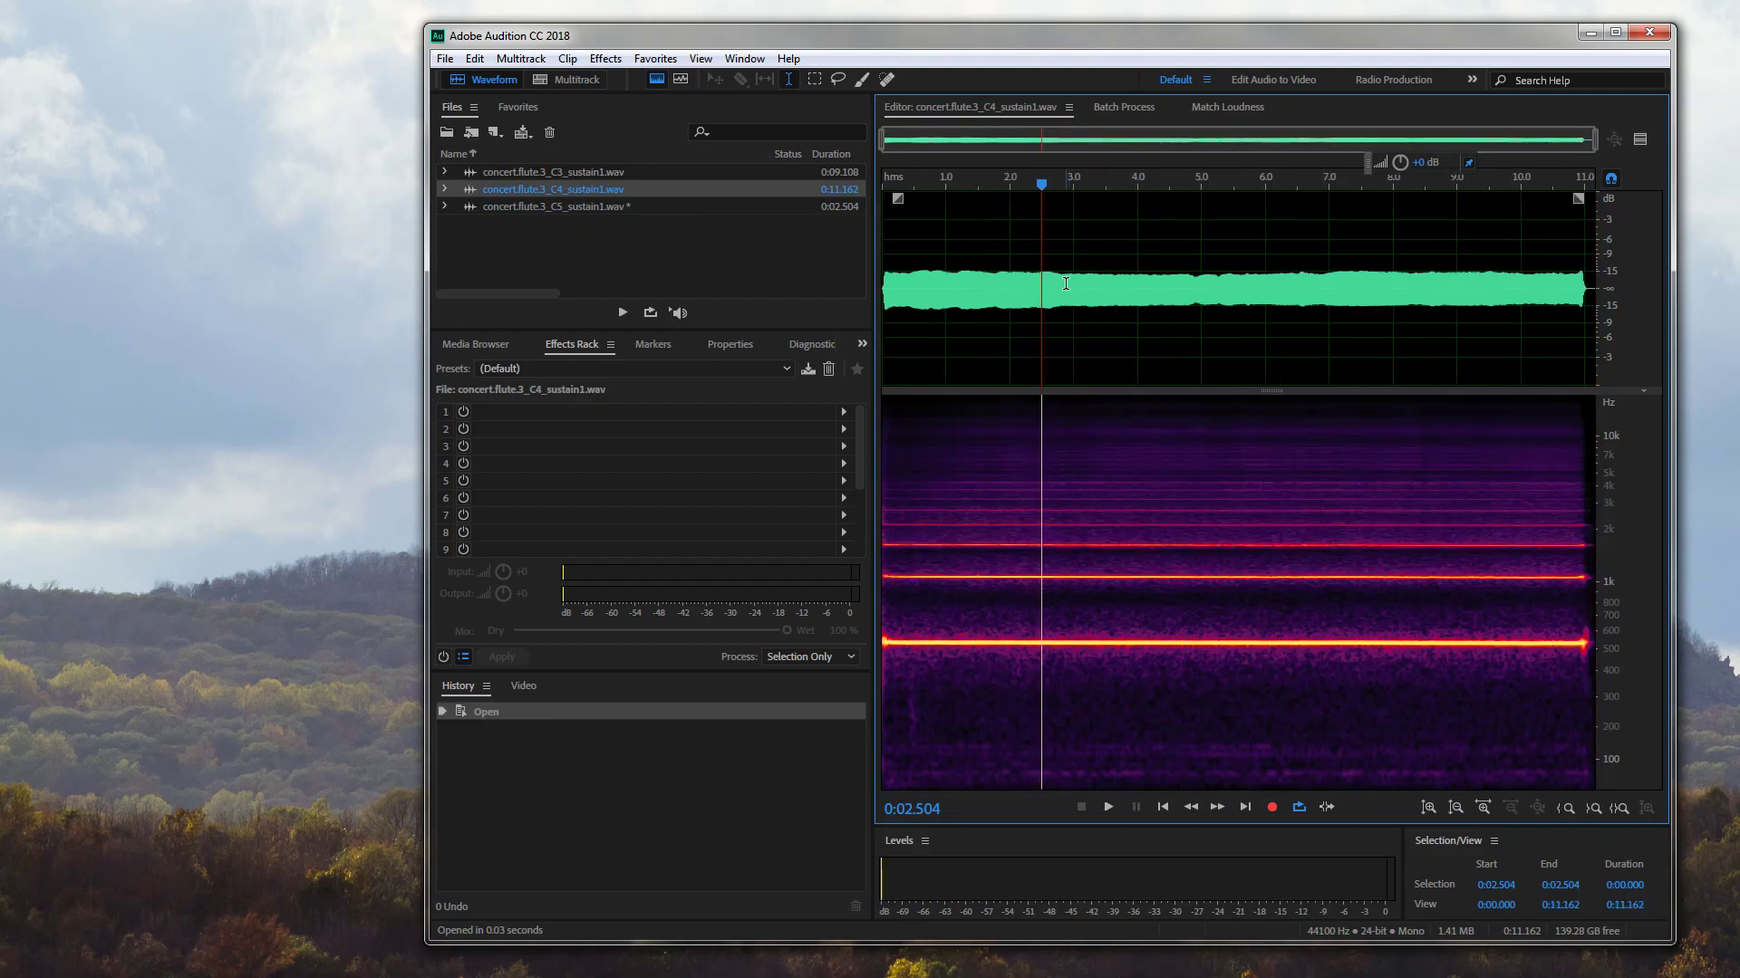
left_click_drag(1043, 279, 1737, 267)
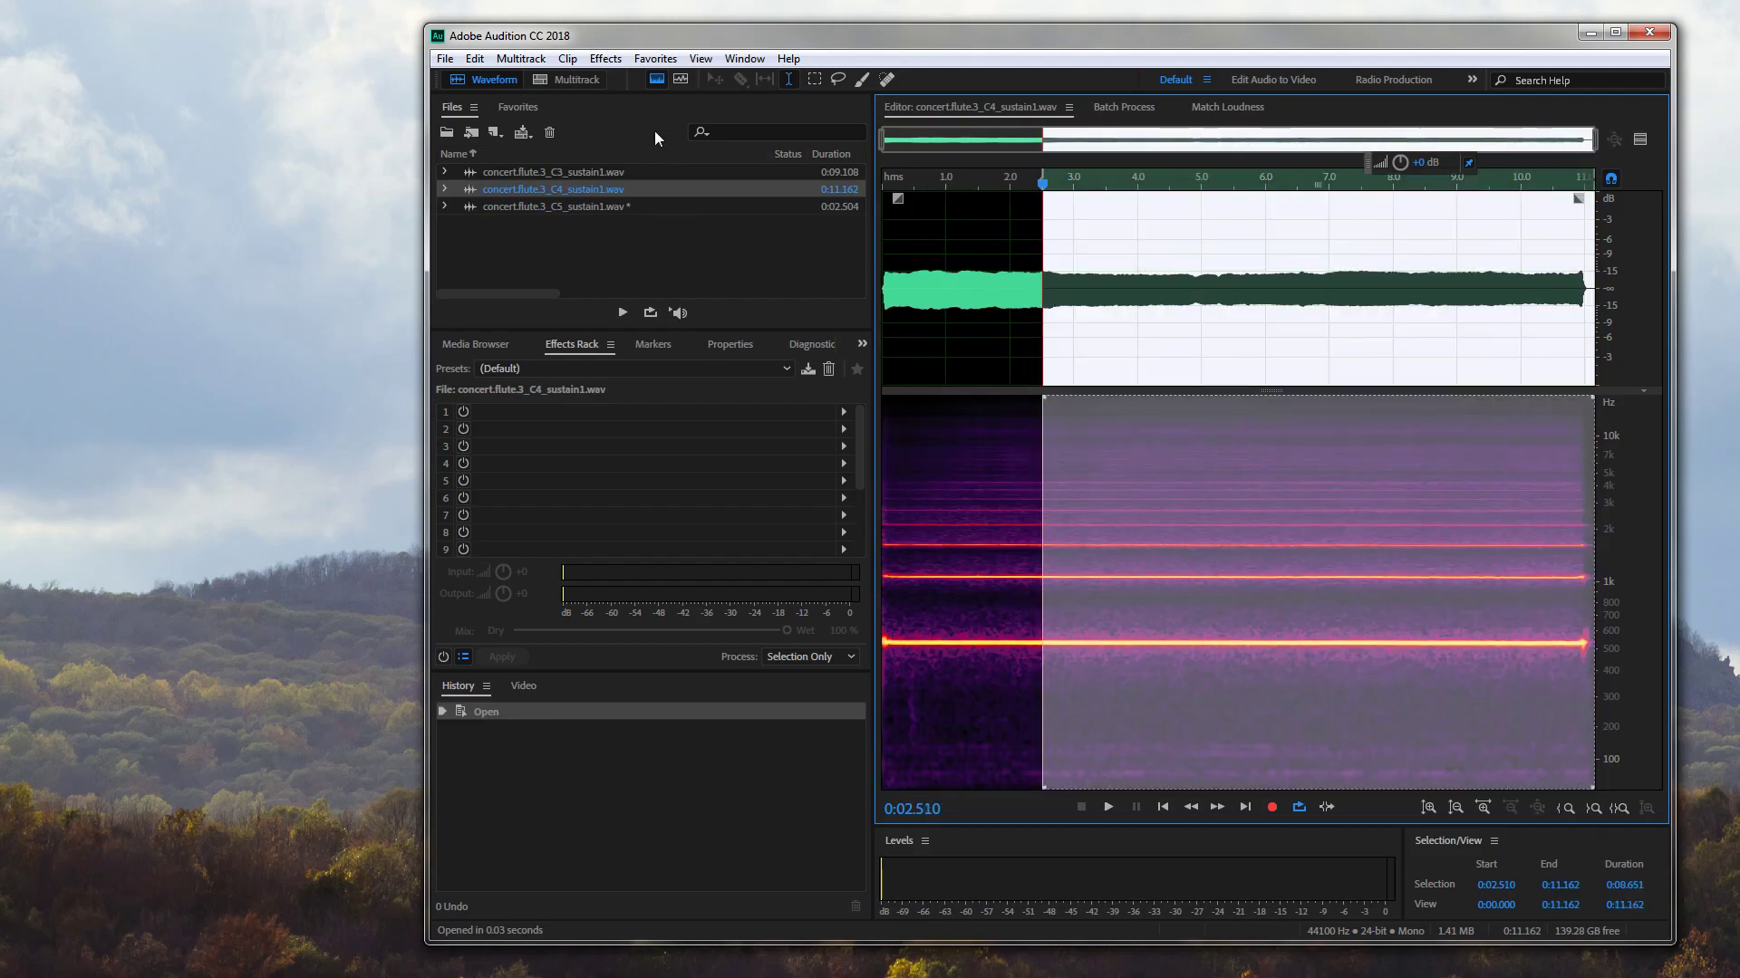
key("Delete")
Open the C3 flute sample and delete its audio from about 2.51 seconds to the end
double_click(618, 169)
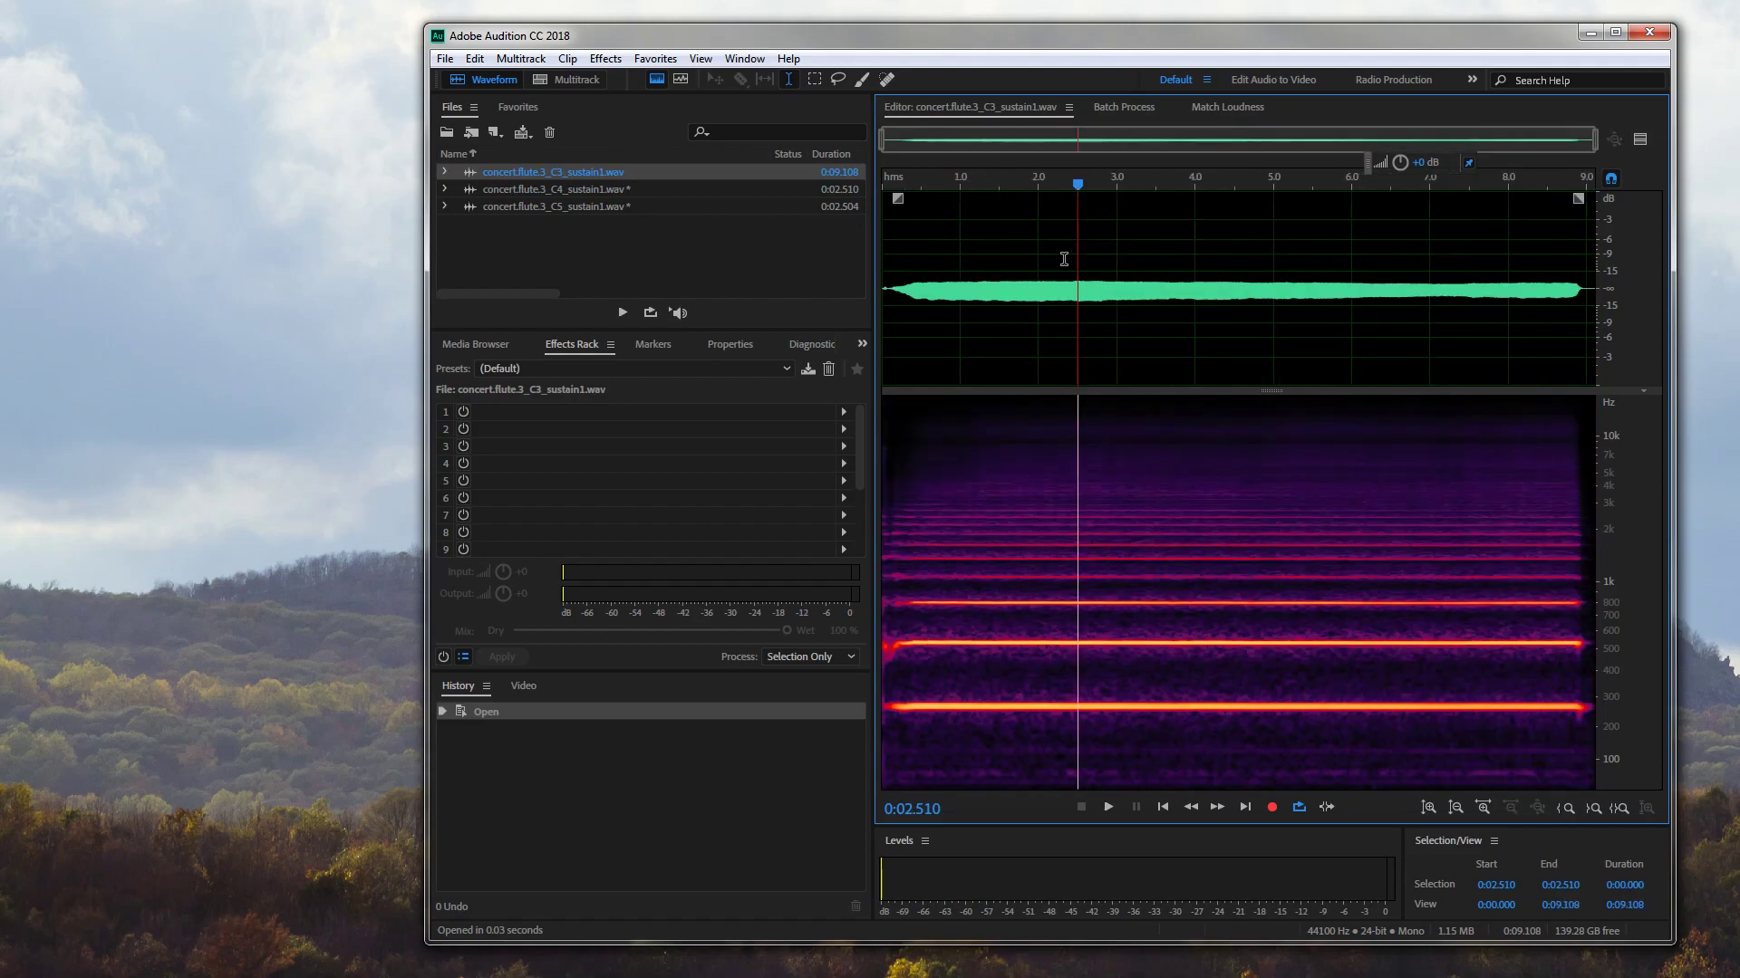
left_click_drag(1078, 260, 1737, 272)
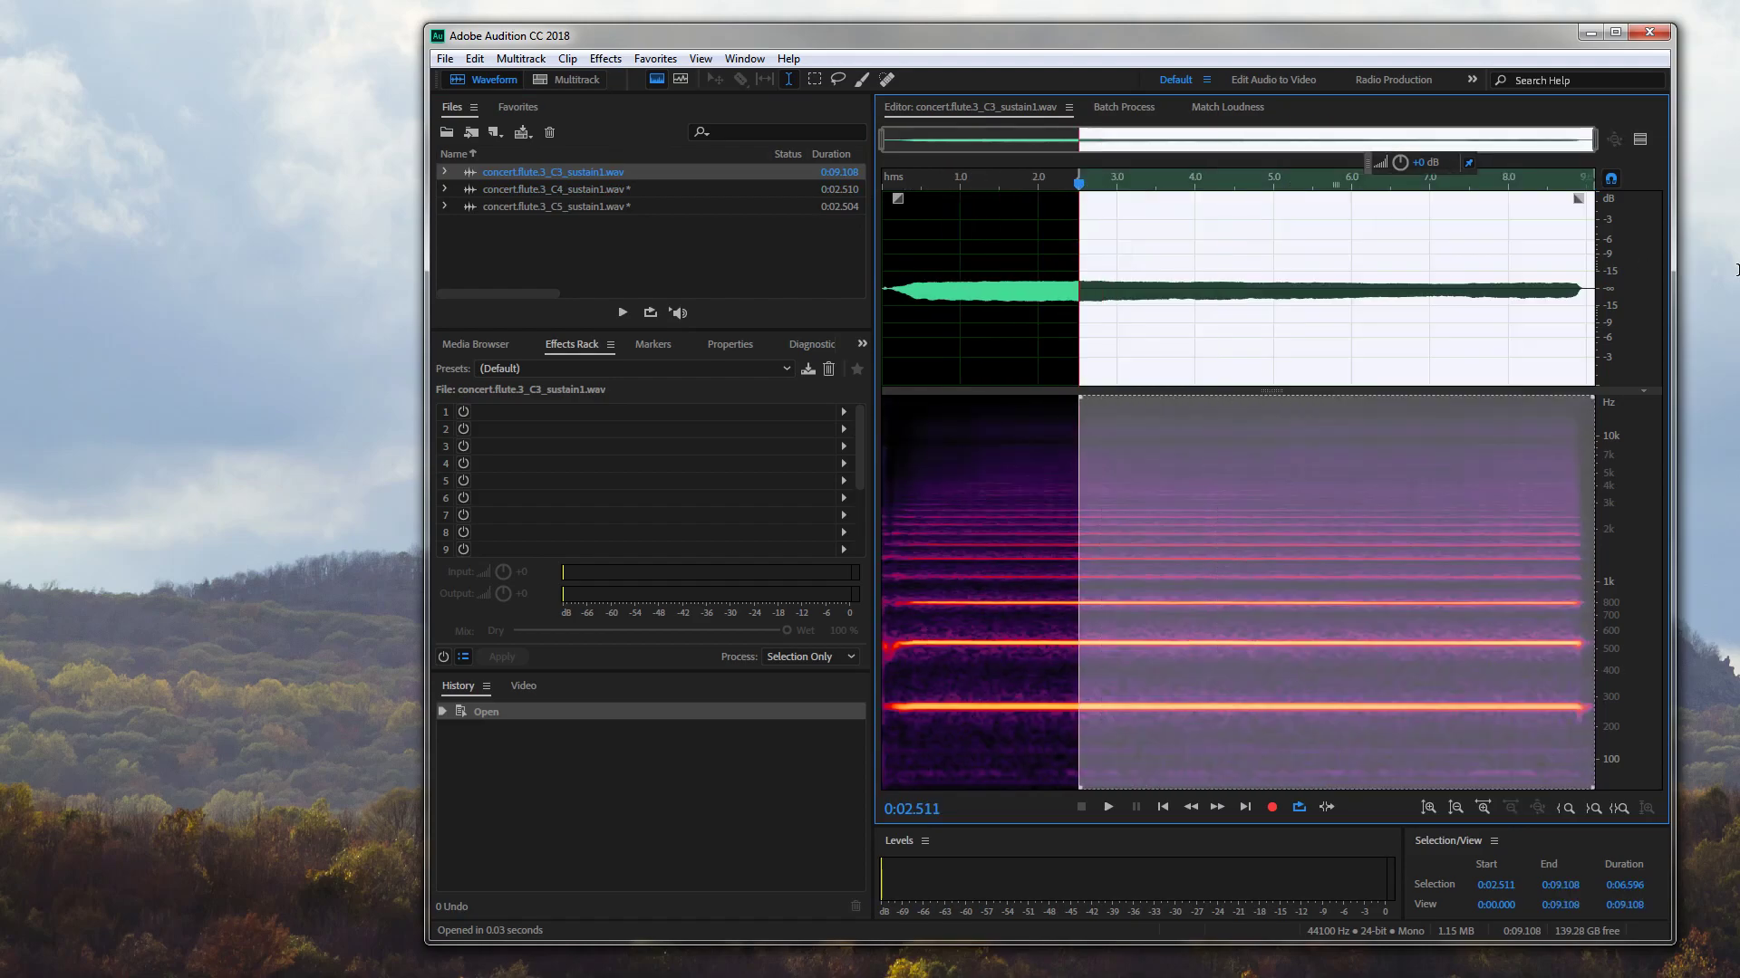
key("Delete")
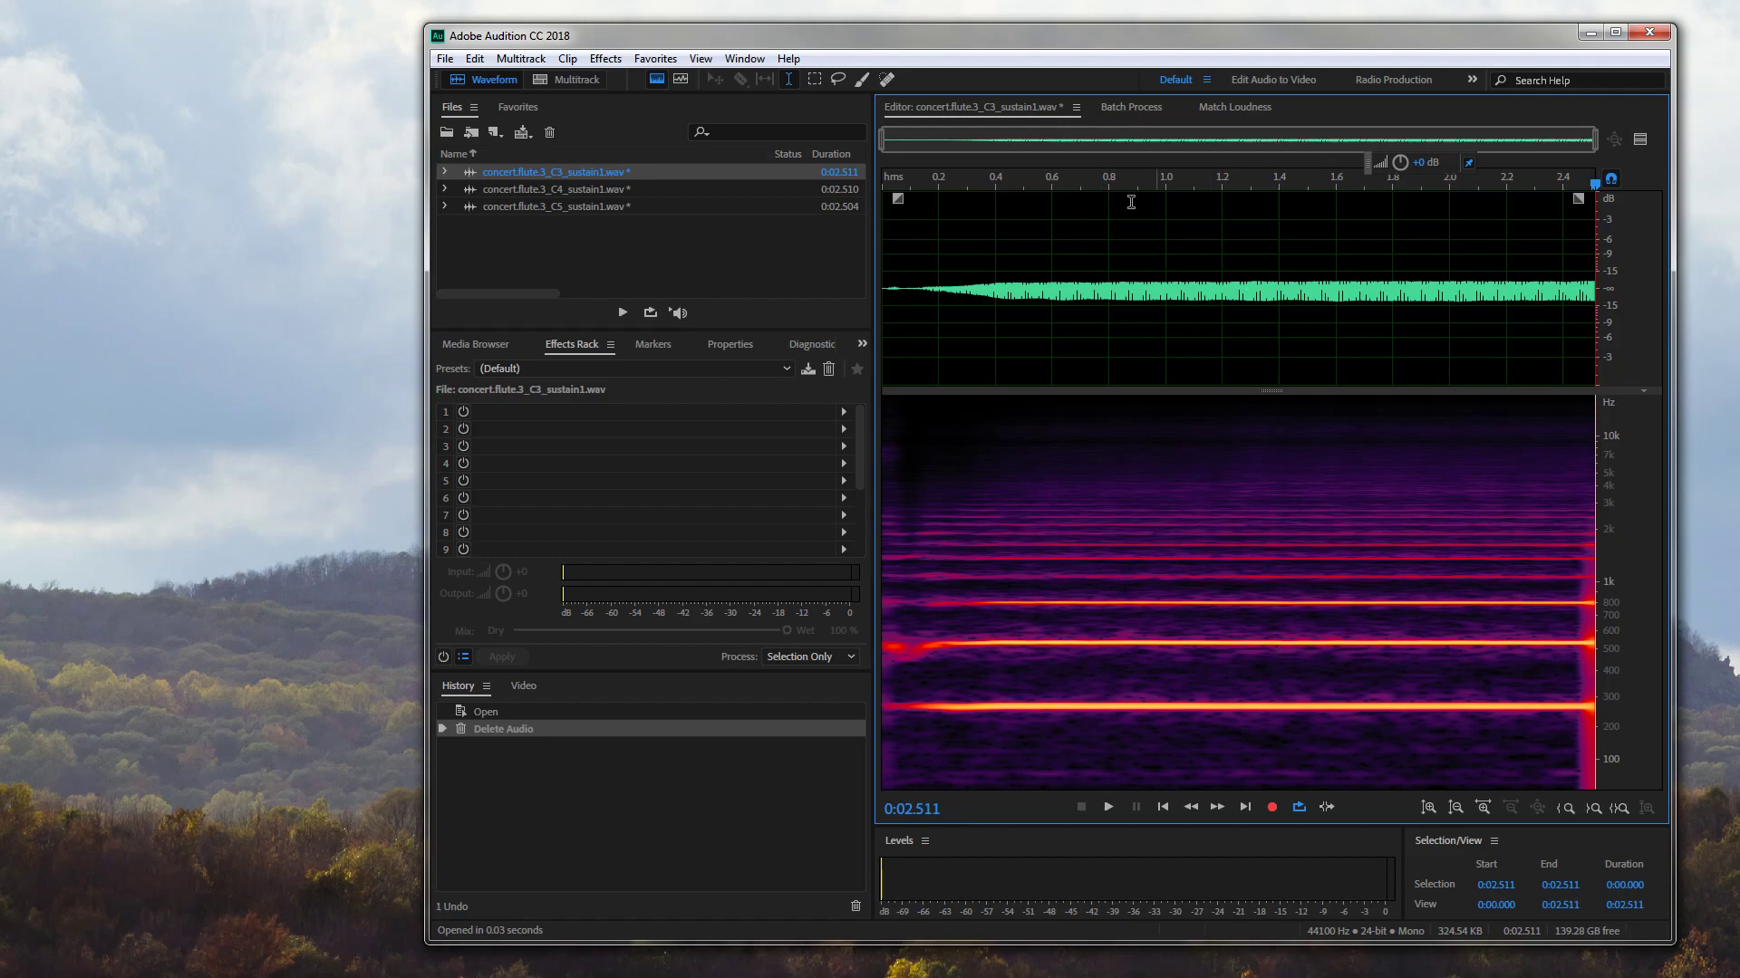
Save the trimmed C3, C4 and C5 flute samples over their original files
left_click(589, 253)
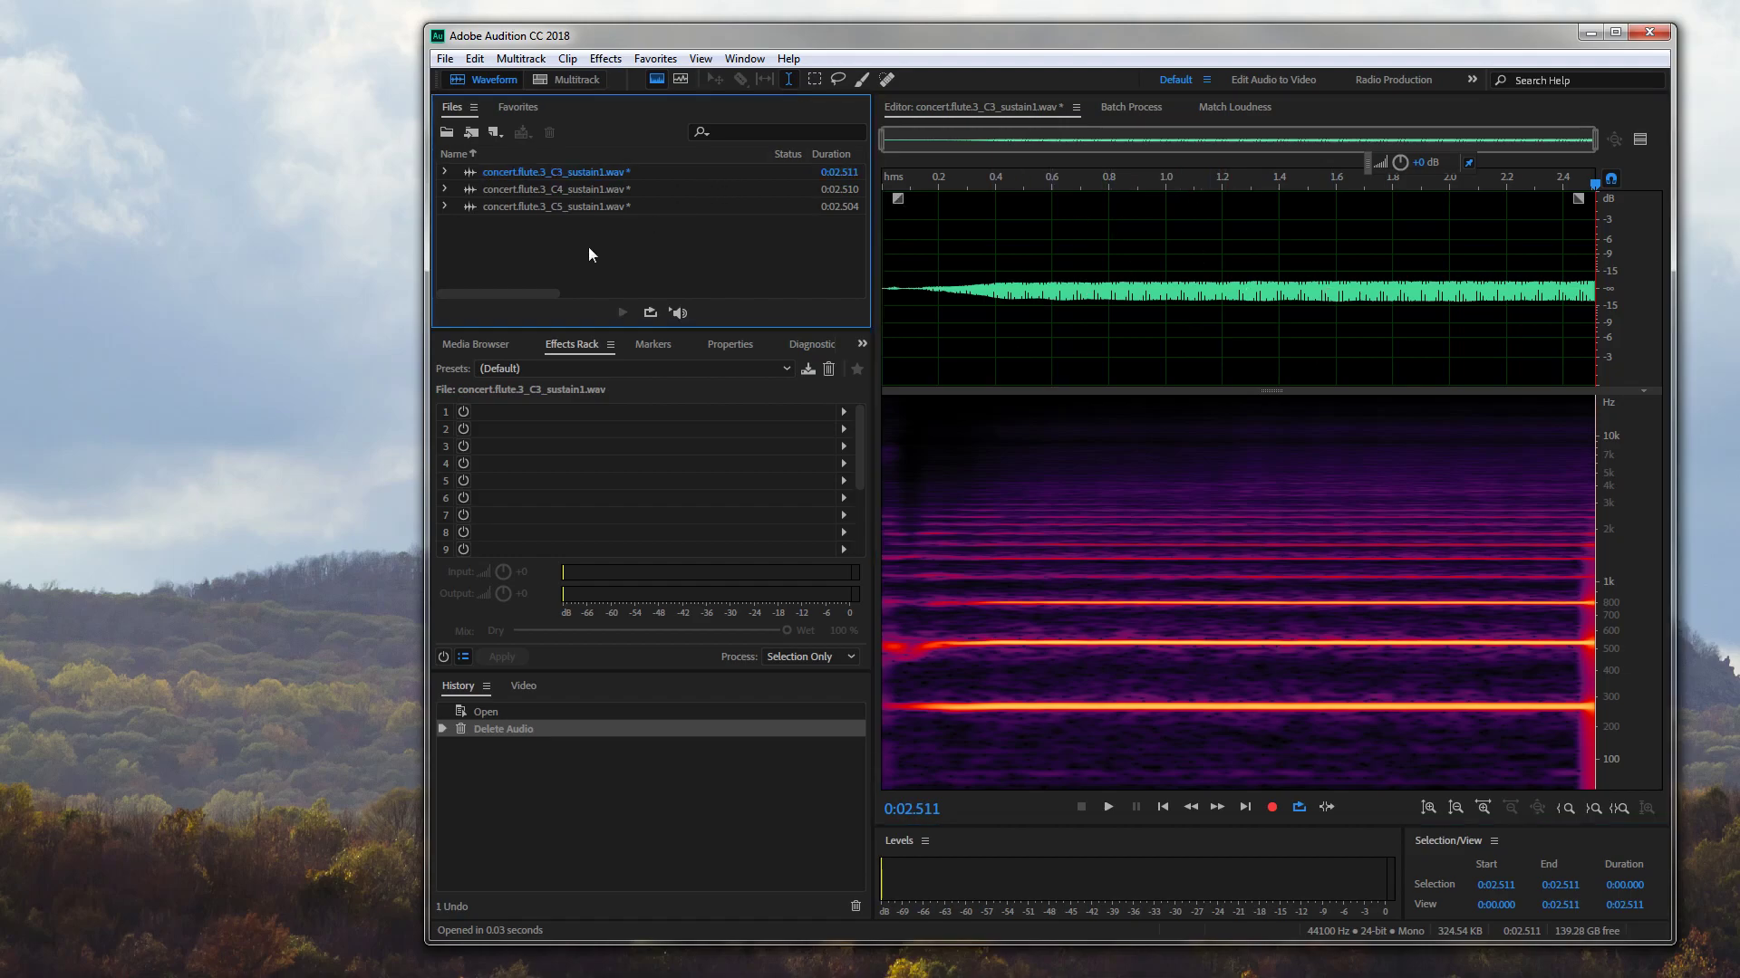
key("ctrl+s")
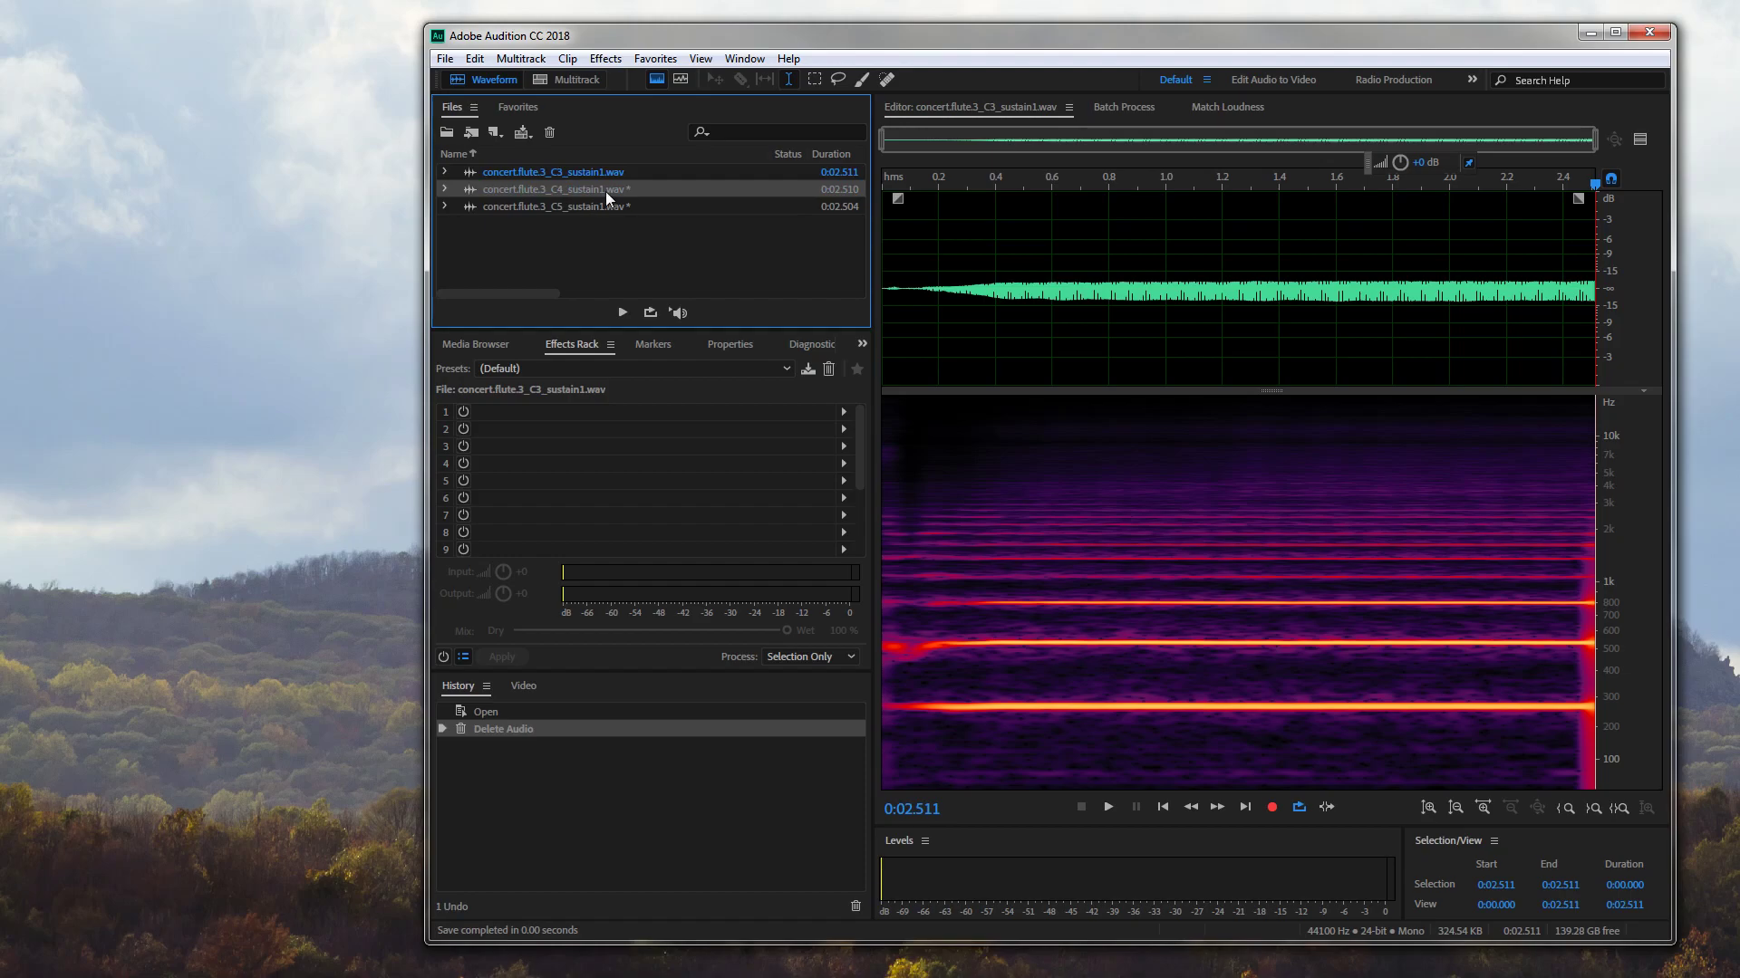
left_click(606, 192)
key("ctrl+s")
left_click(585, 206)
key("ctrl+s")
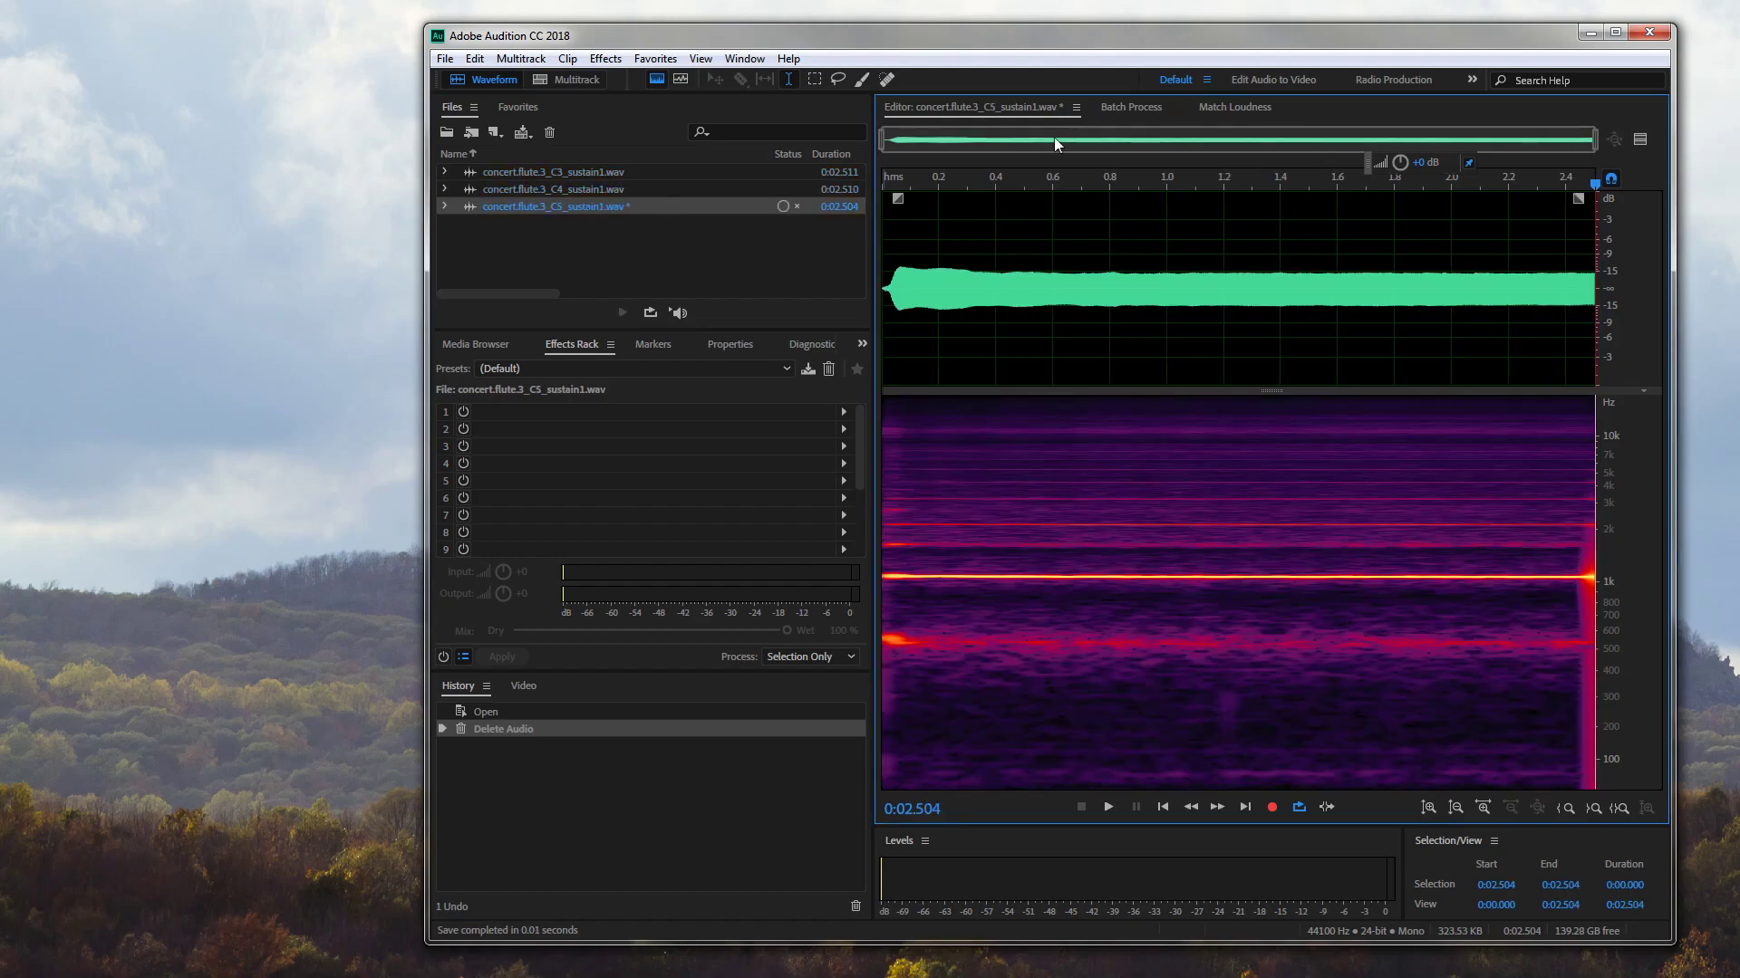
Add all three trimmed flute samples to the Match Loudness list
left_click(1124, 107)
left_click(573, 228)
key("ctrl+a")
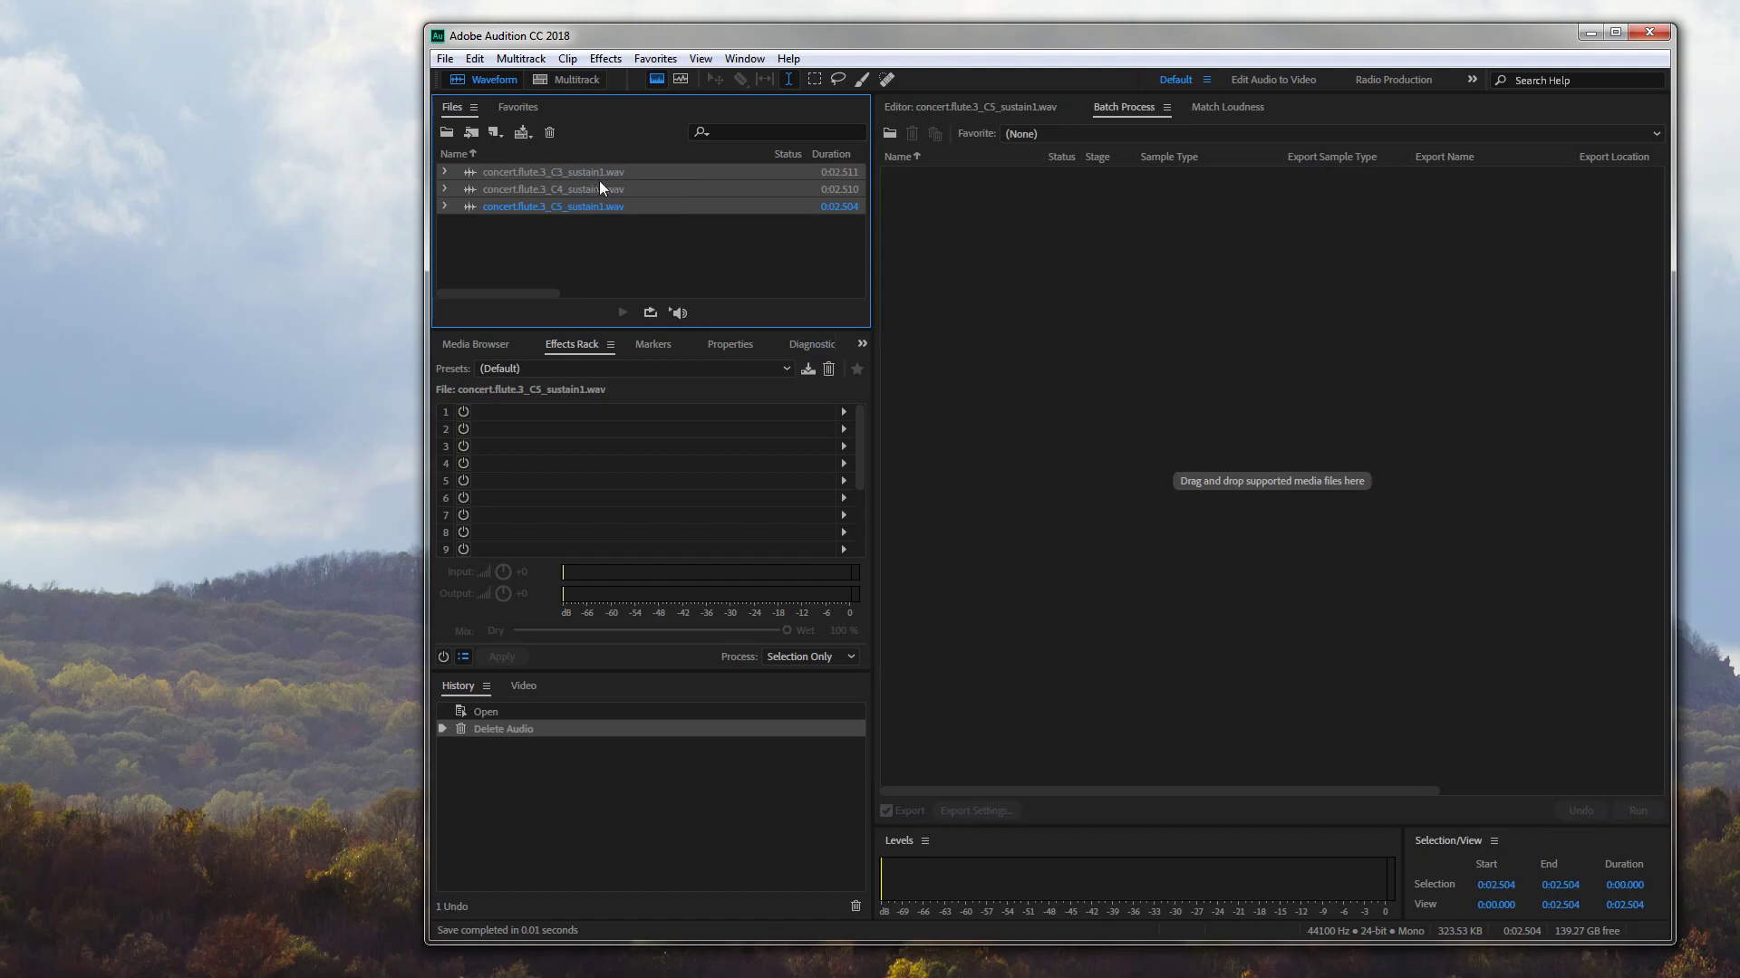
left_click(1227, 107)
left_click_drag(612, 183, 1179, 305)
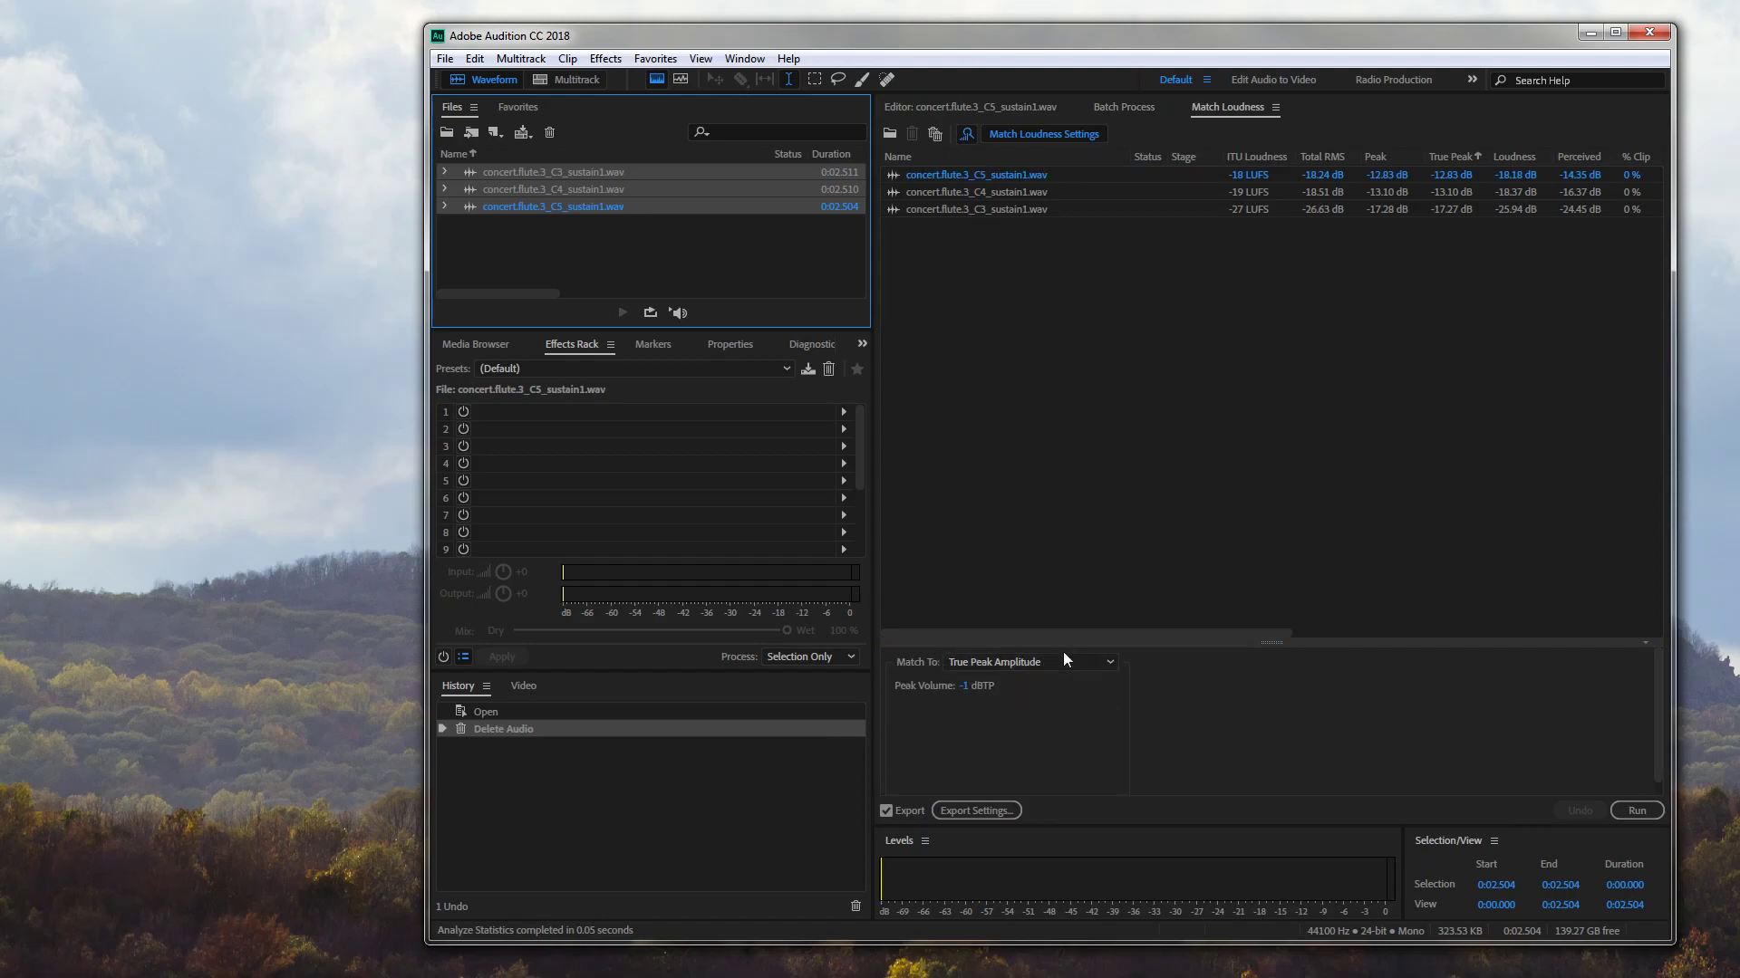
Review and accept the export settings, and run Match Loudness on the three flute samples to True Peak Amplitude at -1 dBTP
left_click(1223, 735)
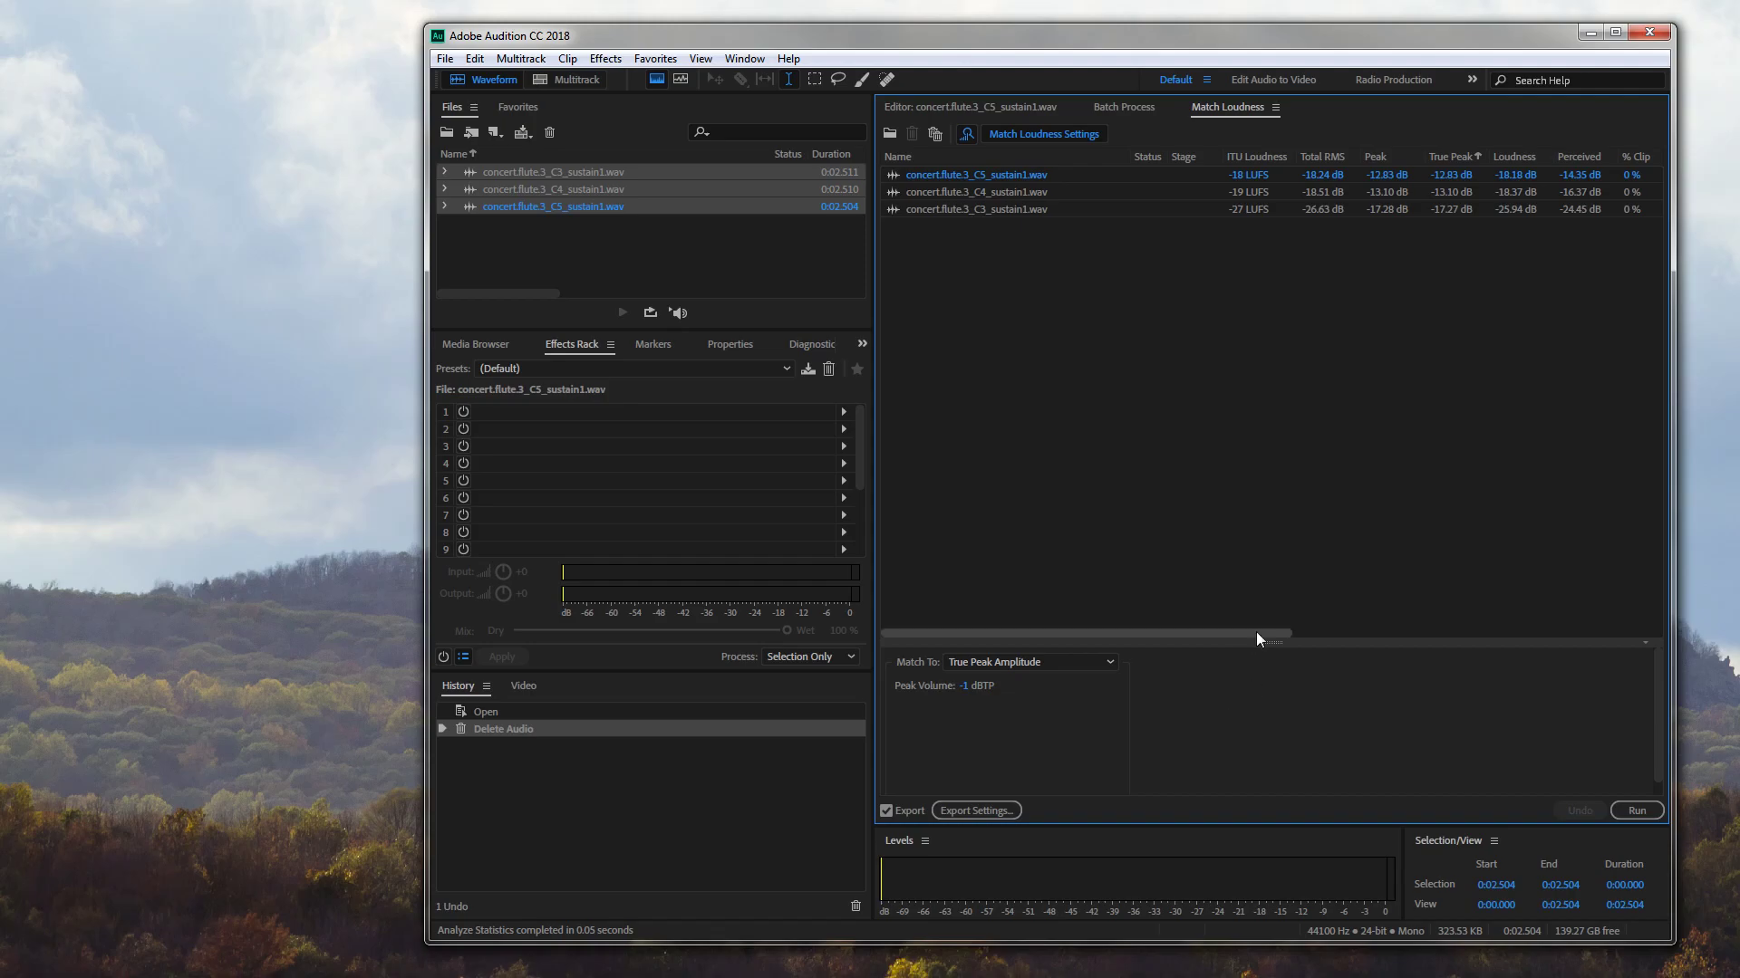
left_click(1004, 811)
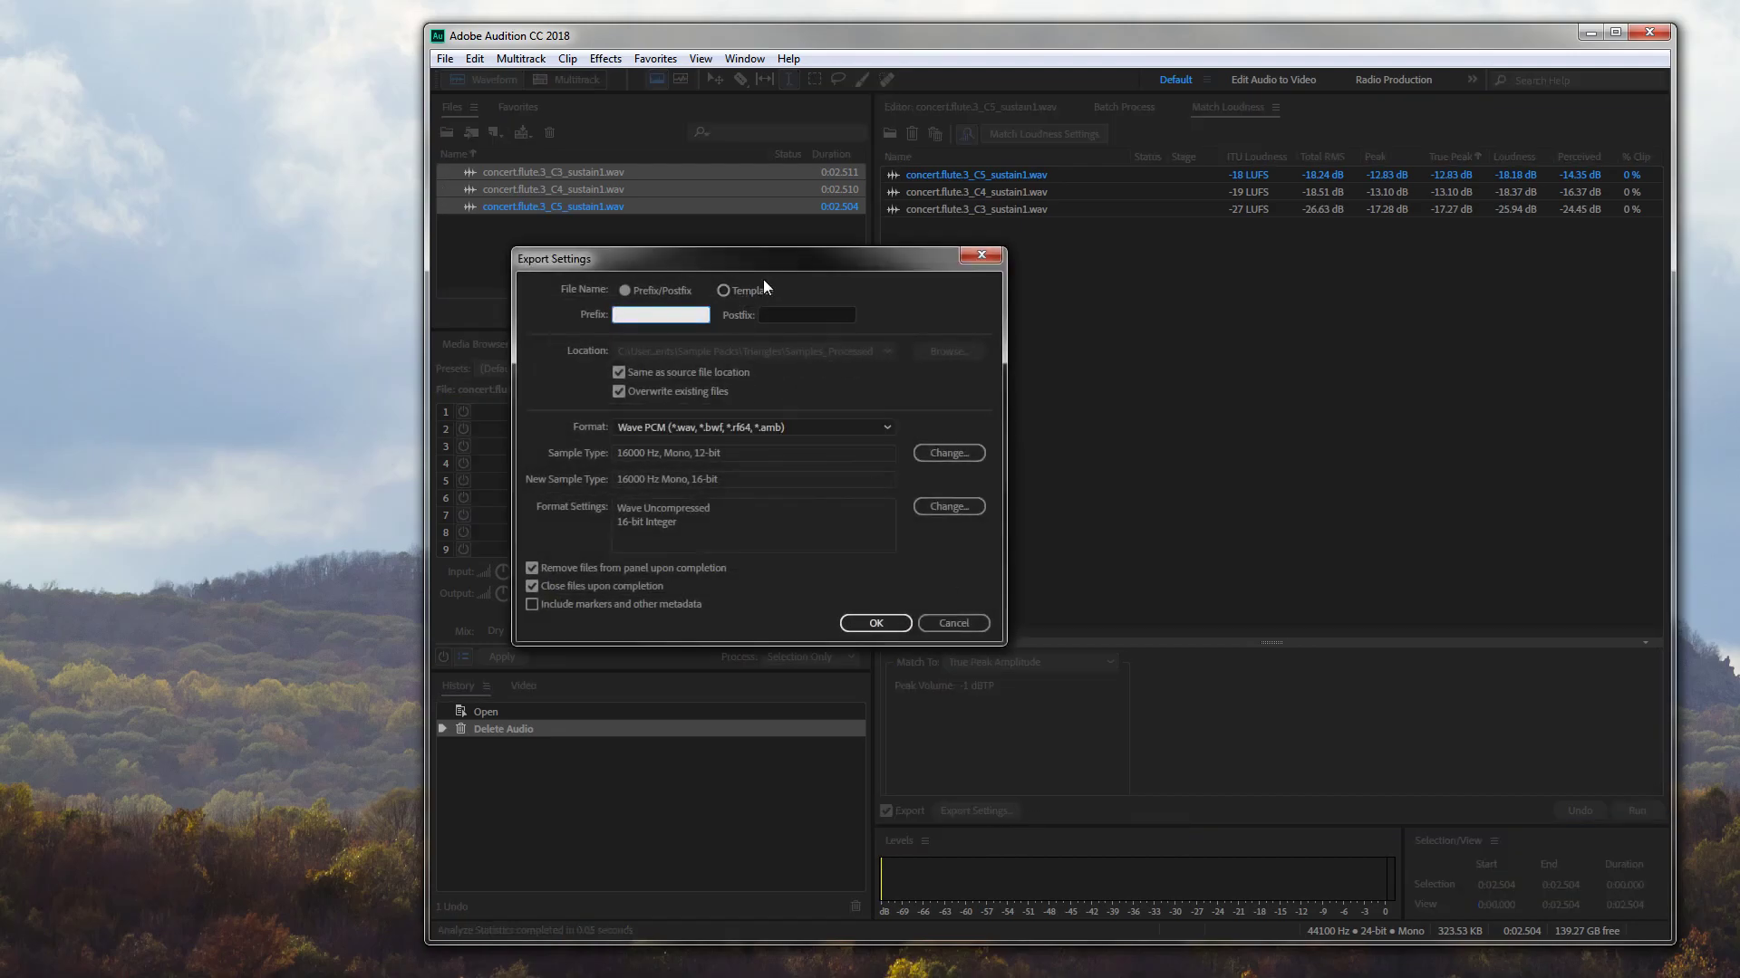
mouse_move(786, 263)
left_mouse_down()
mouse_move(835, 261)
mouse_move(795, 259)
left_mouse_up()
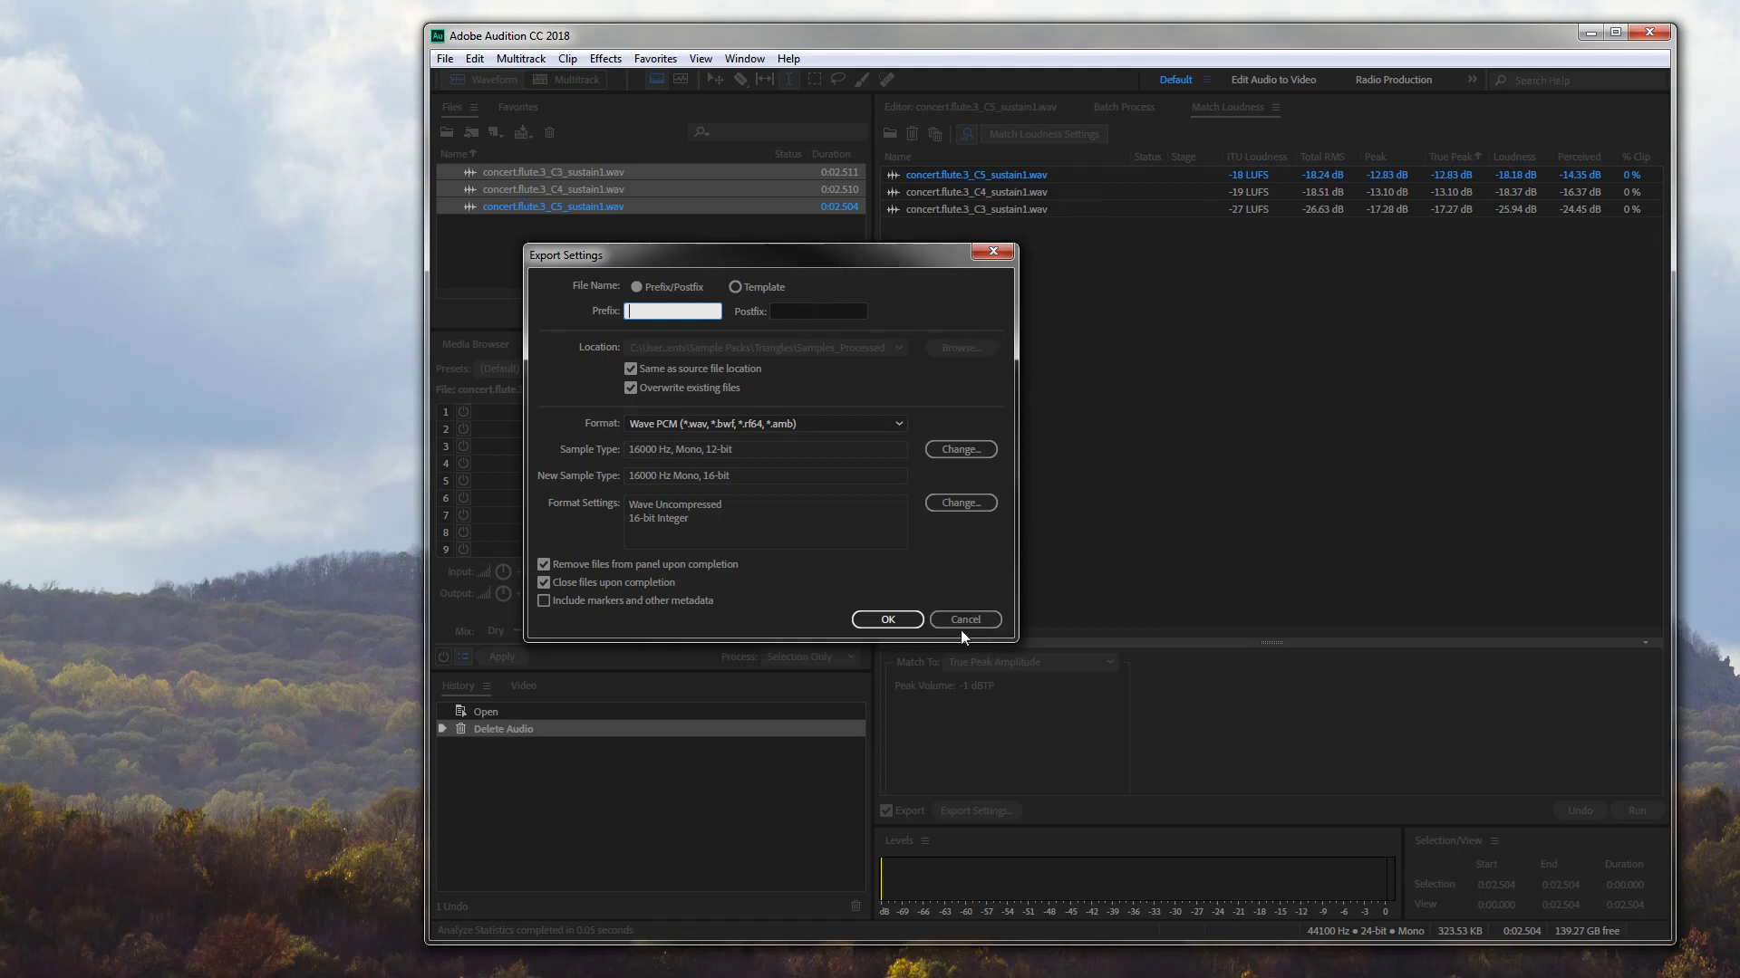
left_click(895, 620)
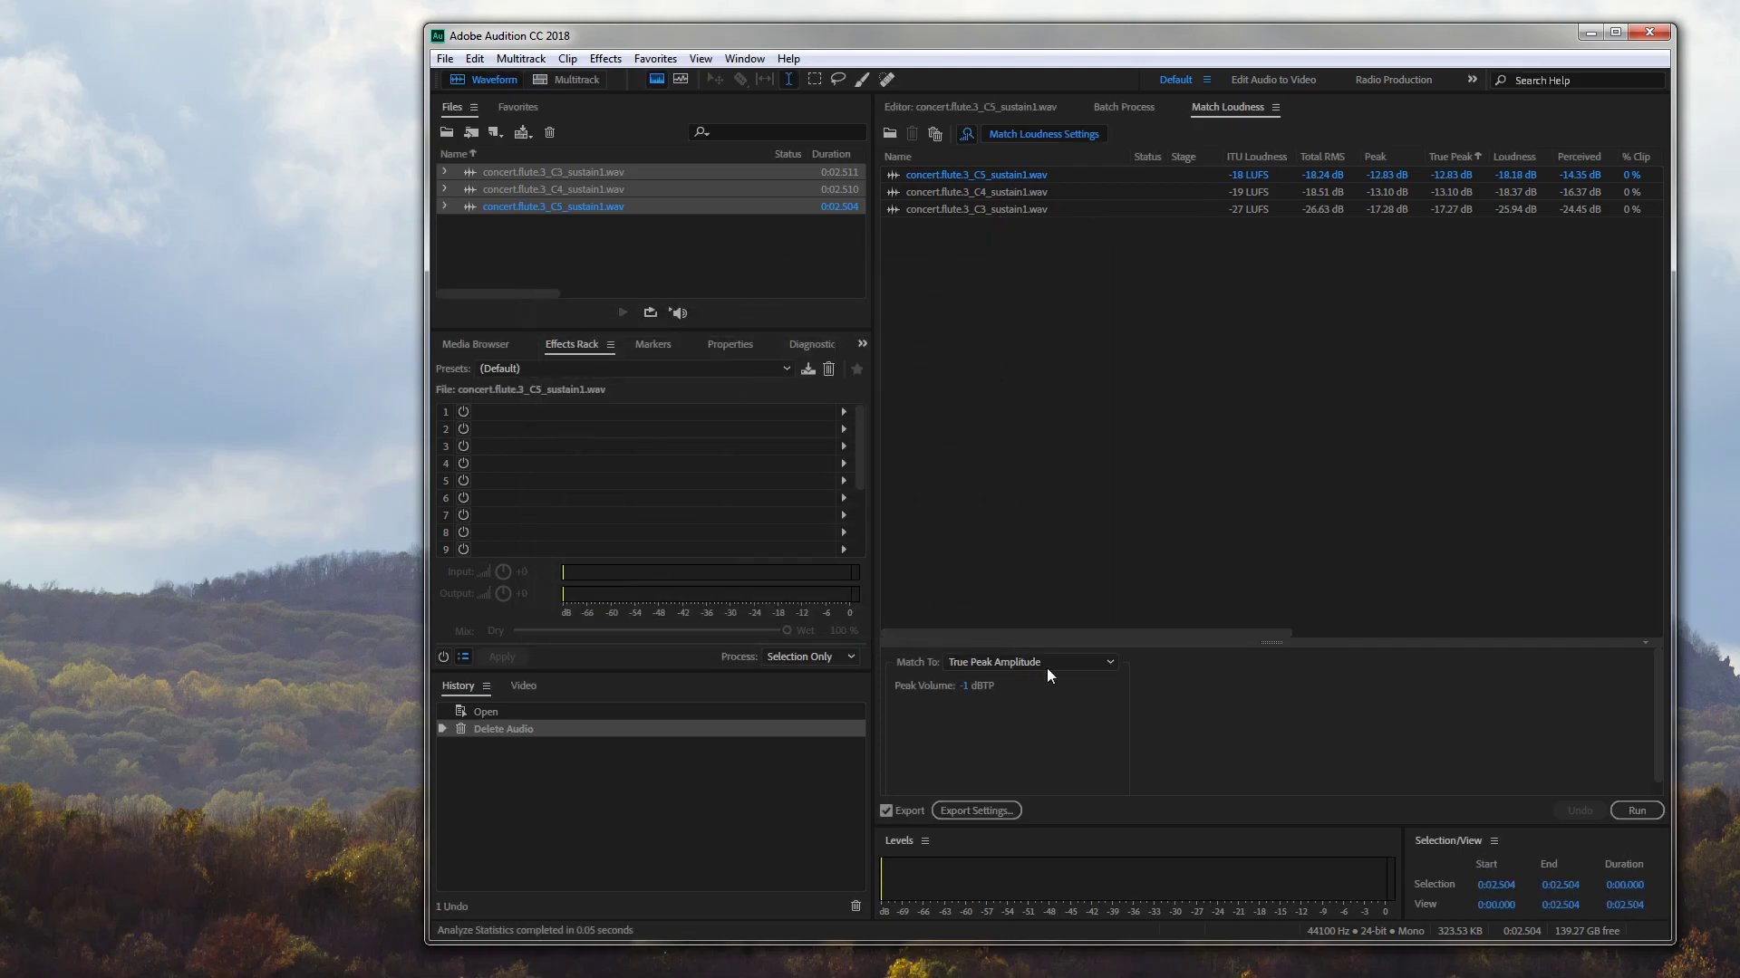
left_click(1642, 809)
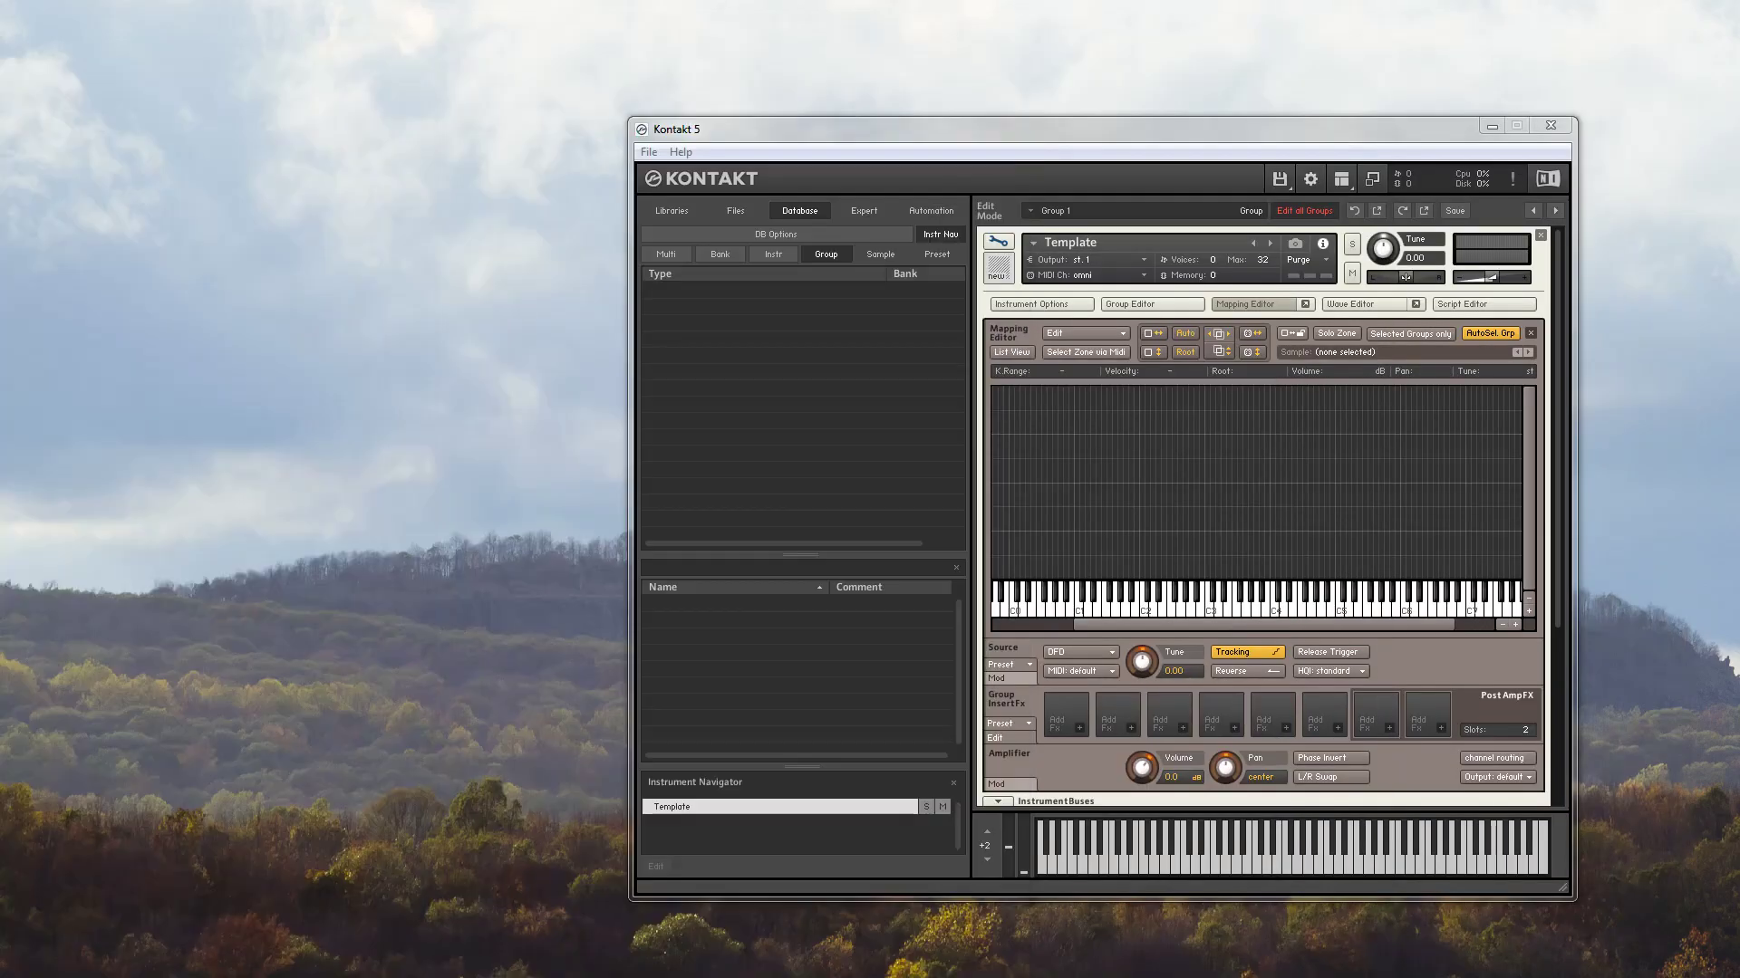
Arrange the flute Samples folder beside the Kontakt window so both the files and the mapping editor are accessible
left_click_drag(0, 102, 669, 61)
key("ctrl+a")
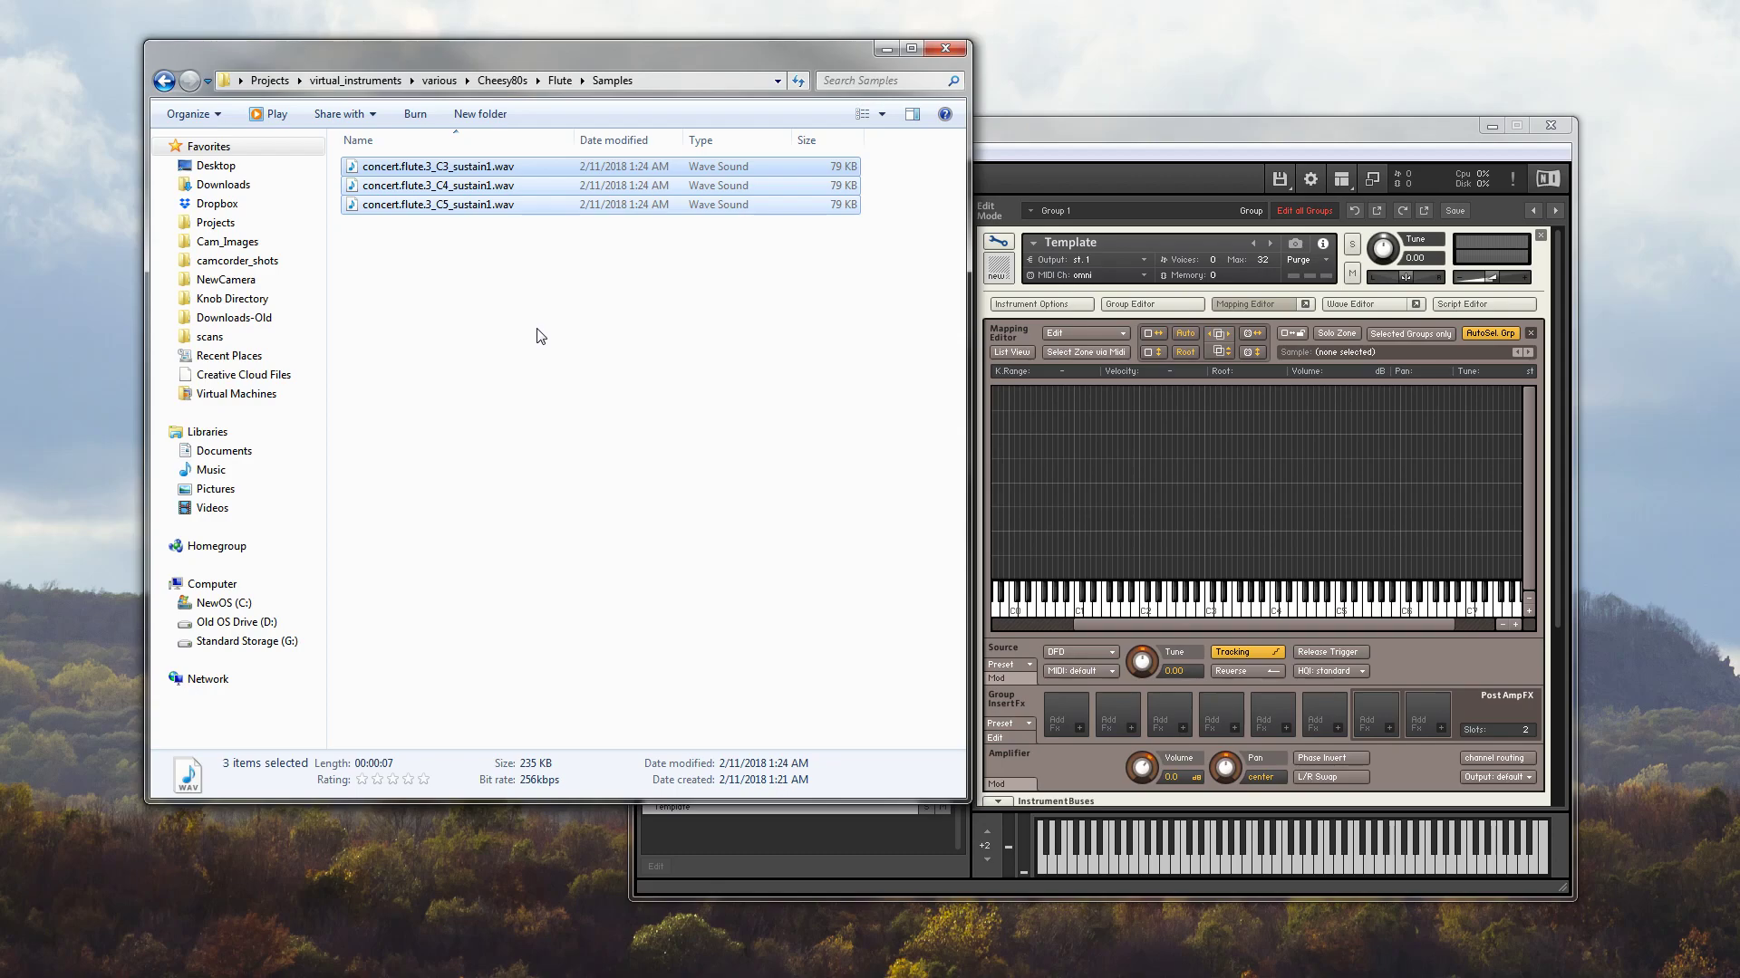
left_click_drag(758, 46, 677, 44)
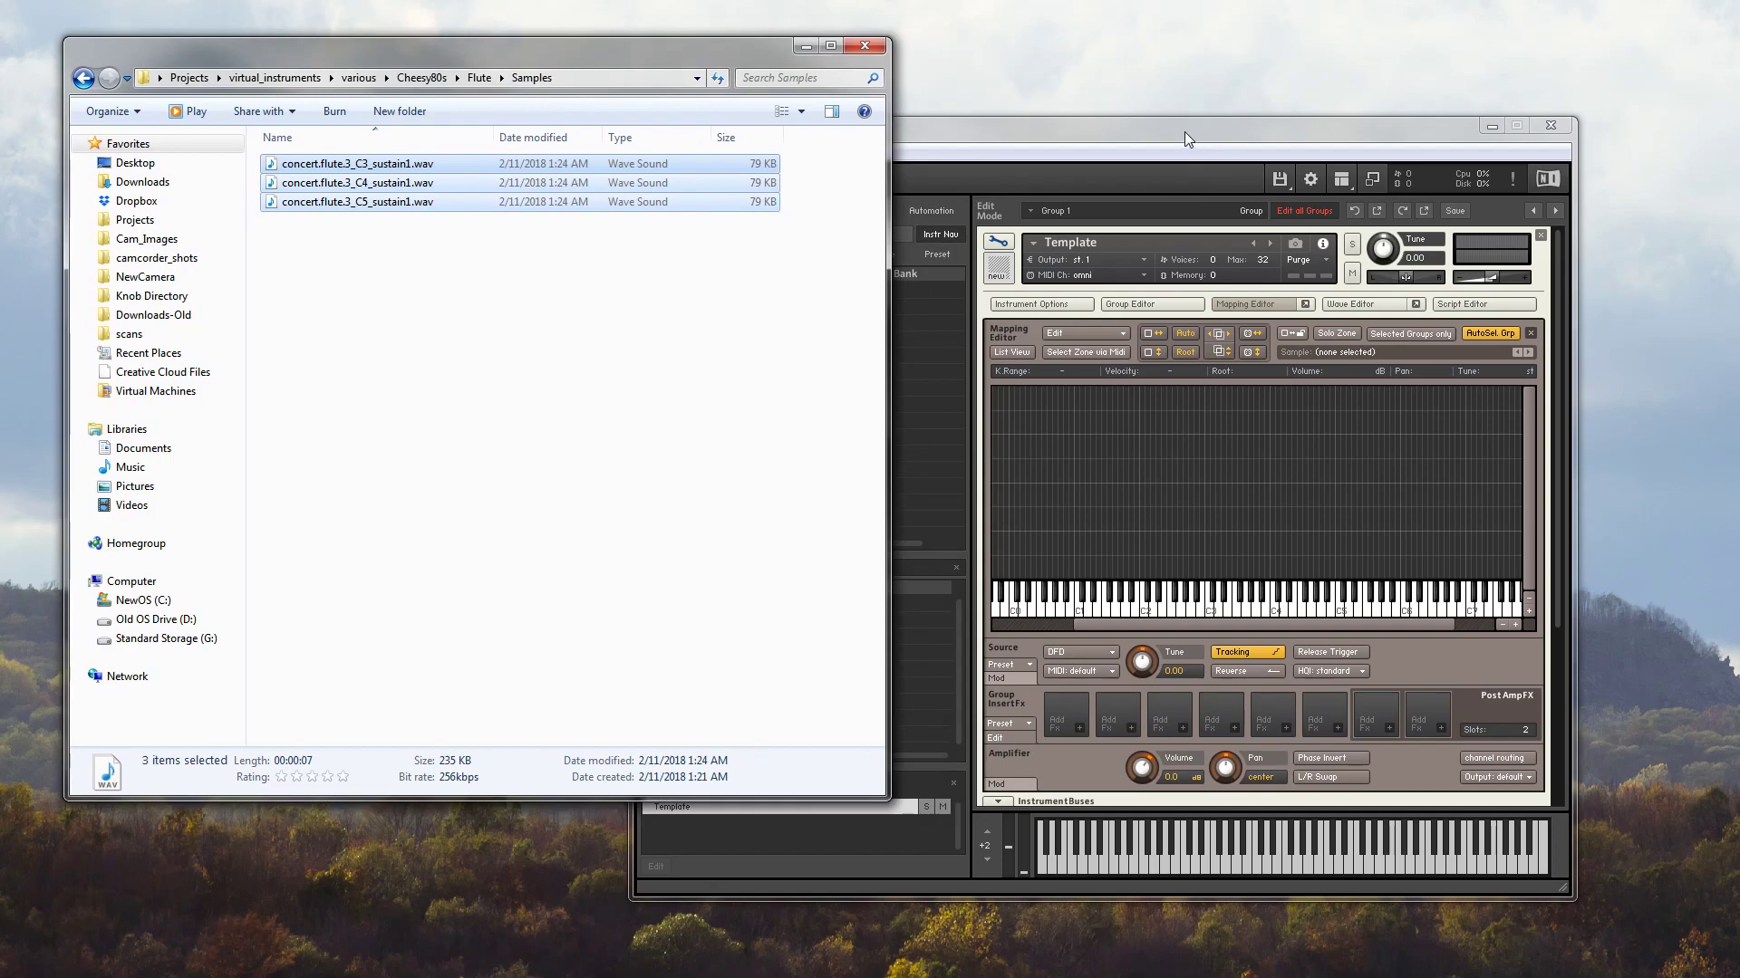
left_click_drag(1183, 131, 1259, 113)
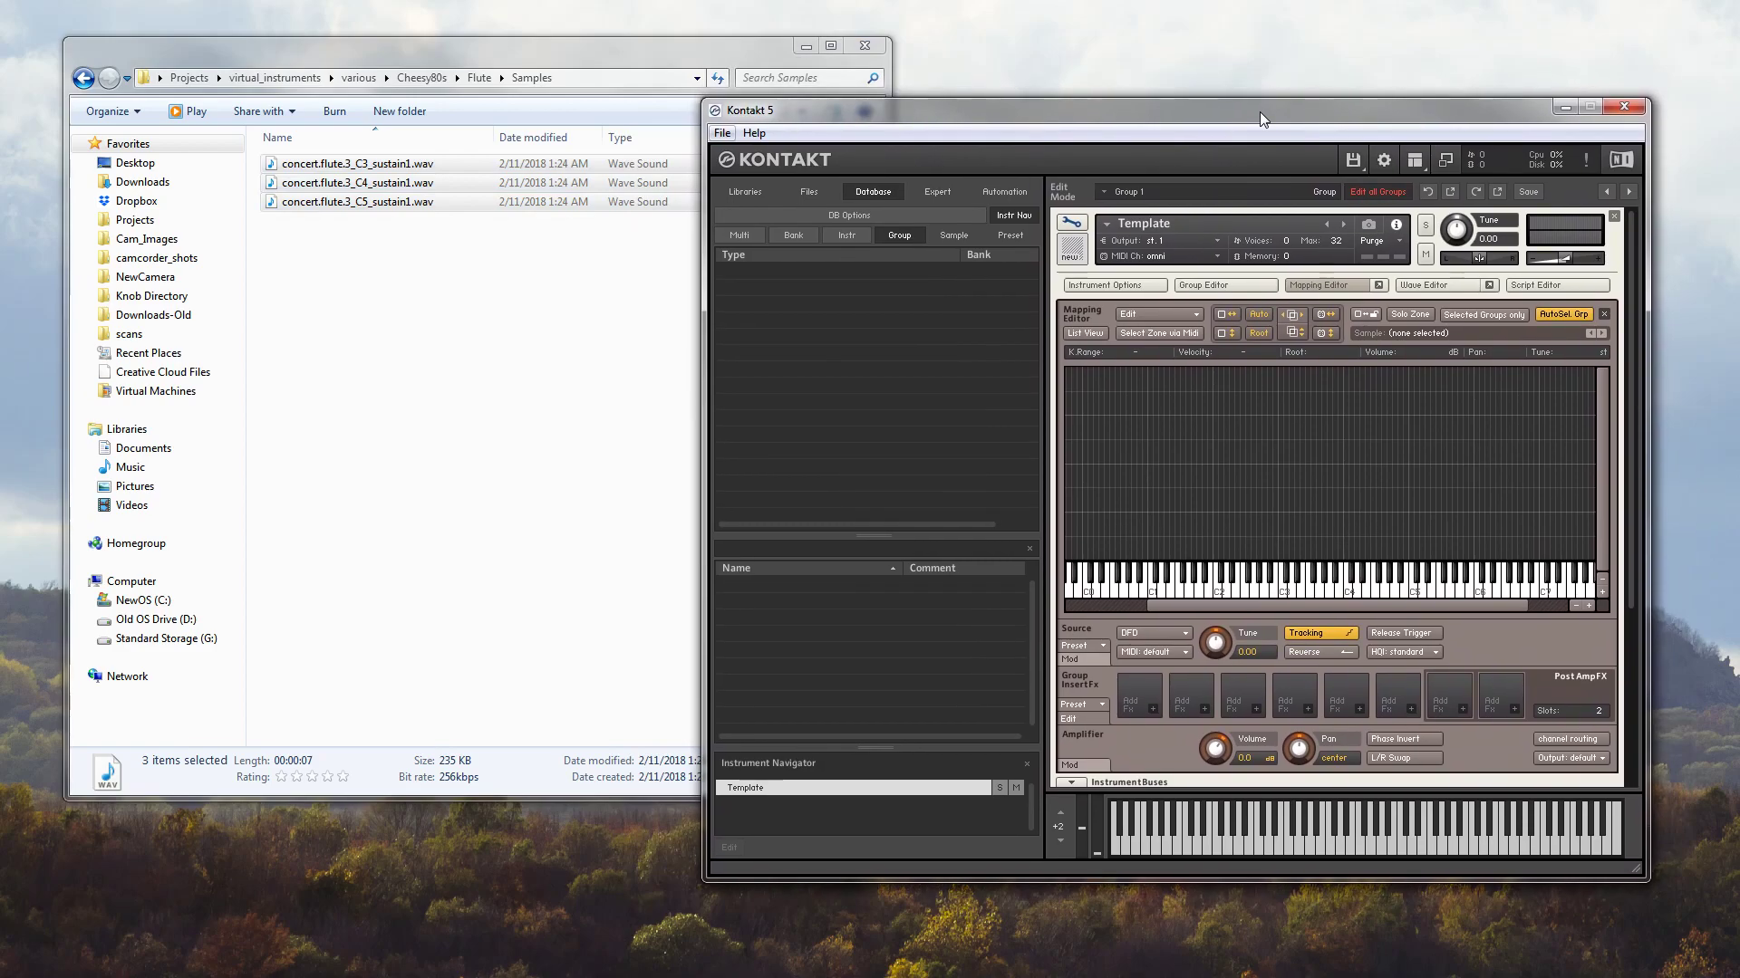
Add the C3 flute sample to Kontakt's mapping editor with root C3 and limit its key range to C-2 through F#3
left_click(420, 342)
left_click(374, 170)
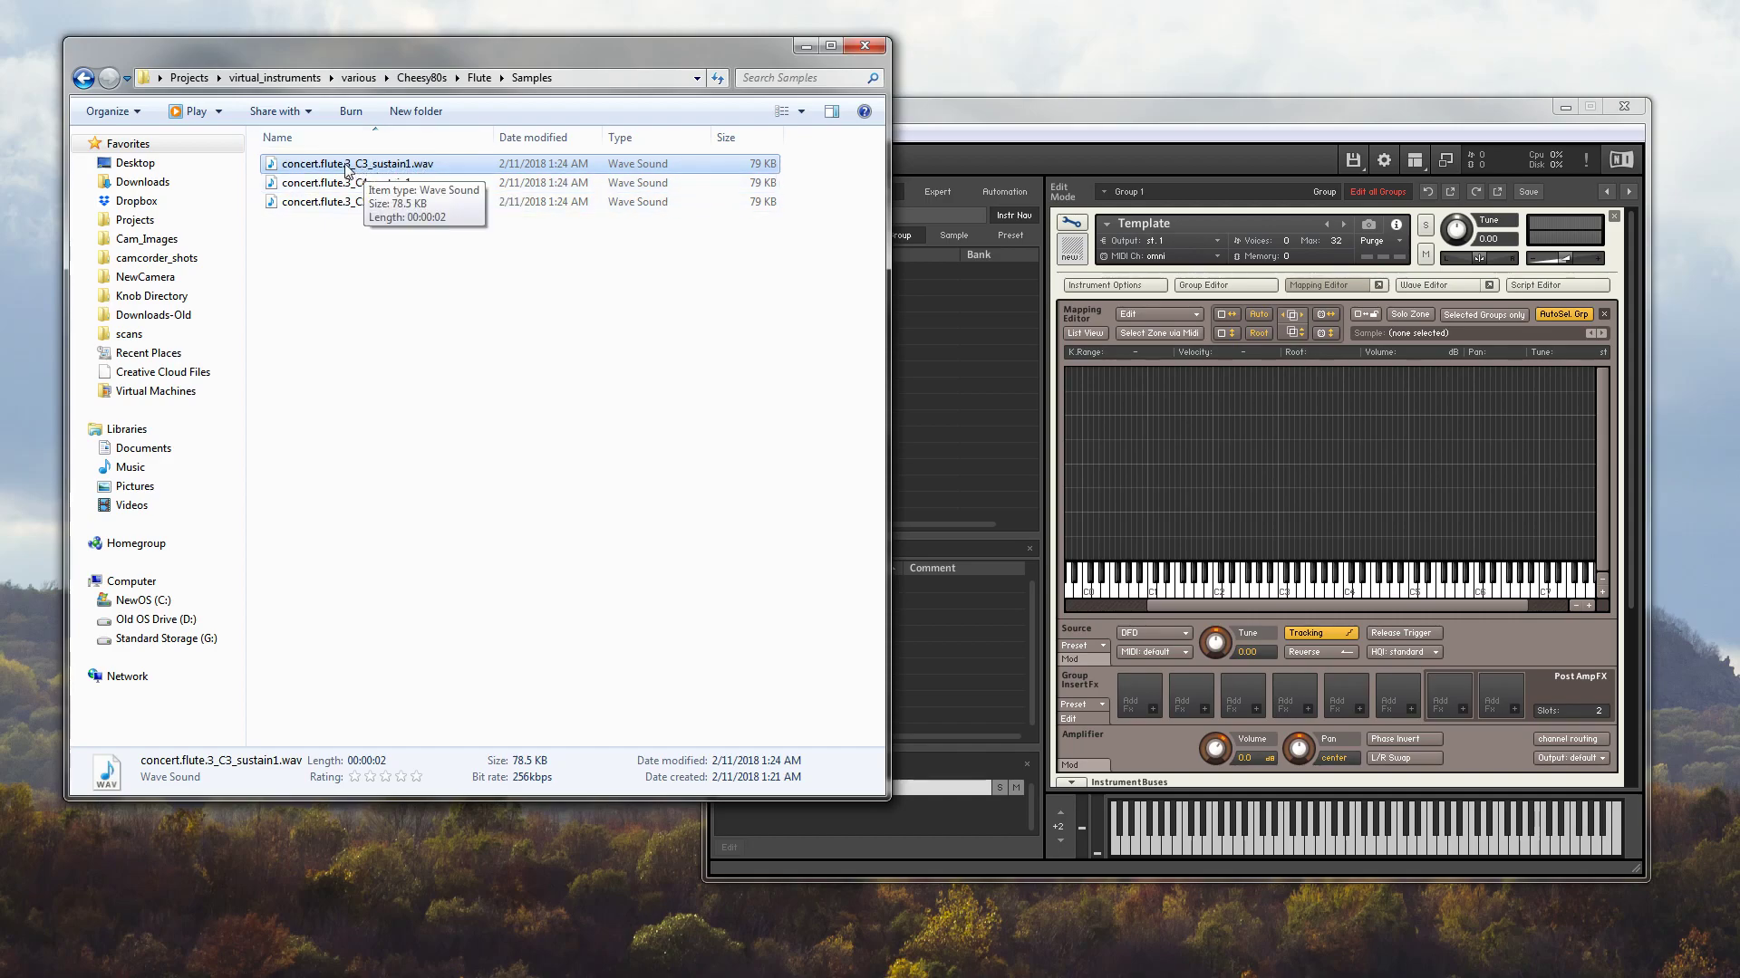
left_click_drag(351, 170, 1281, 379)
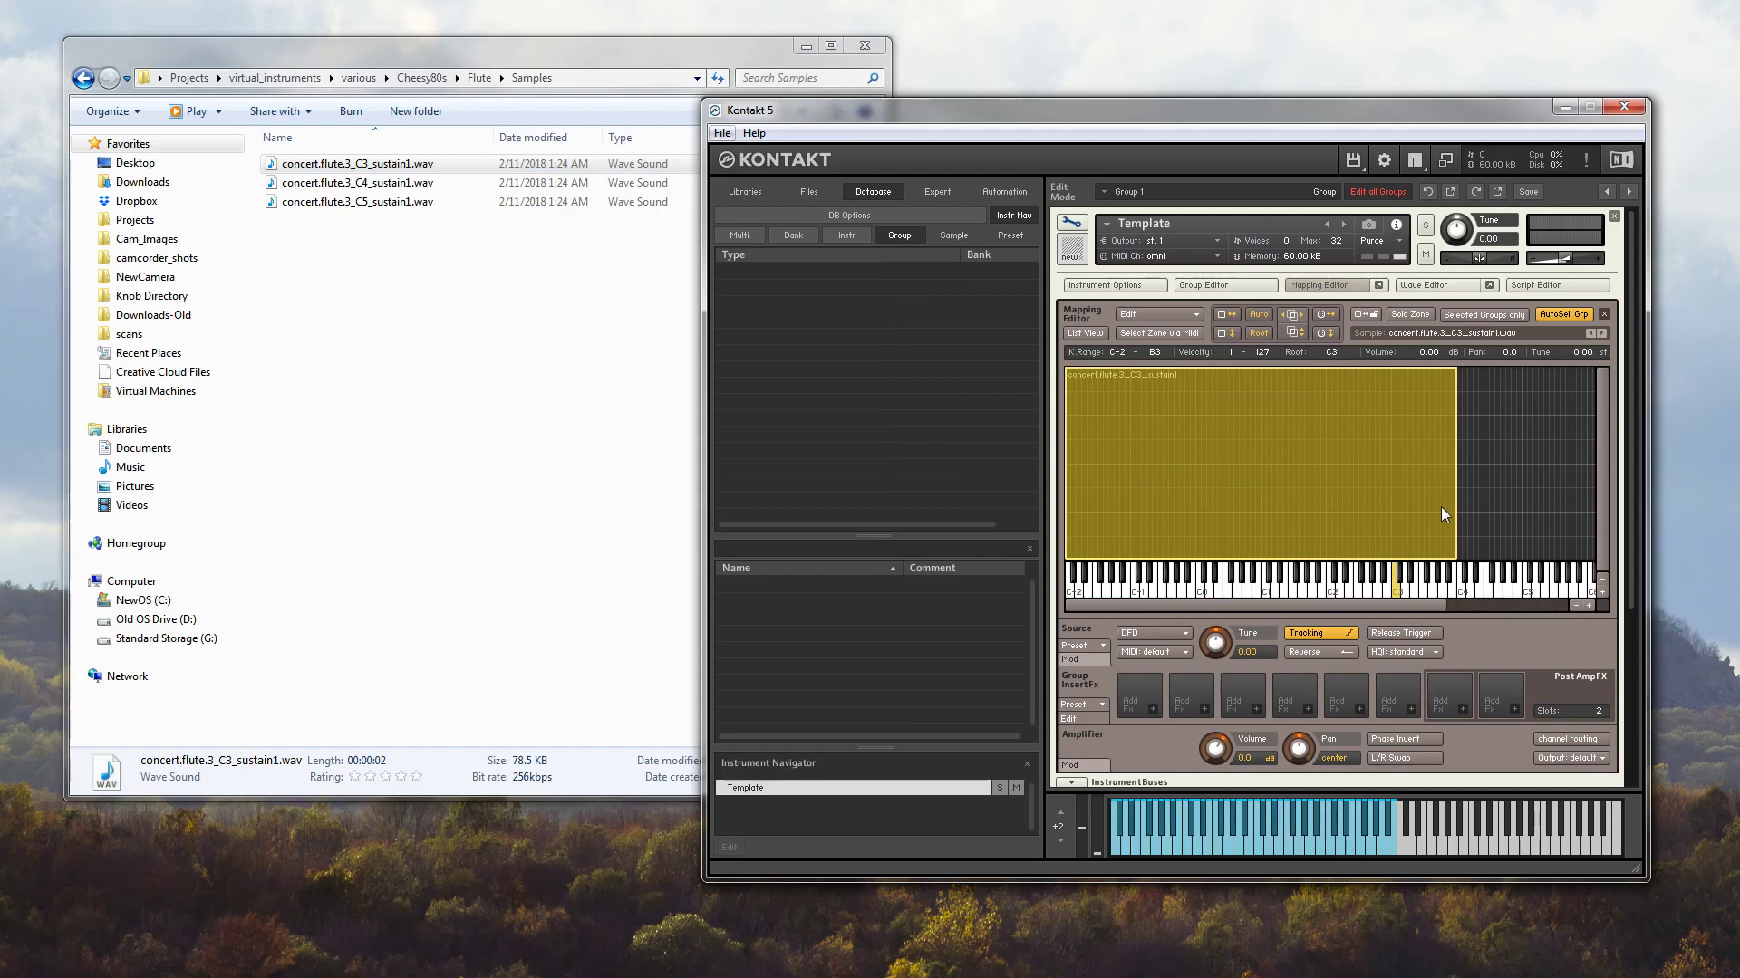
left_click_drag(1455, 506, 1426, 505)
Map the C4 flute sample directly above the C3 zone with root C4 and key range G3 through F#4
left_click_drag(1416, 605, 1523, 605)
left_click_drag(386, 186, 1315, 401)
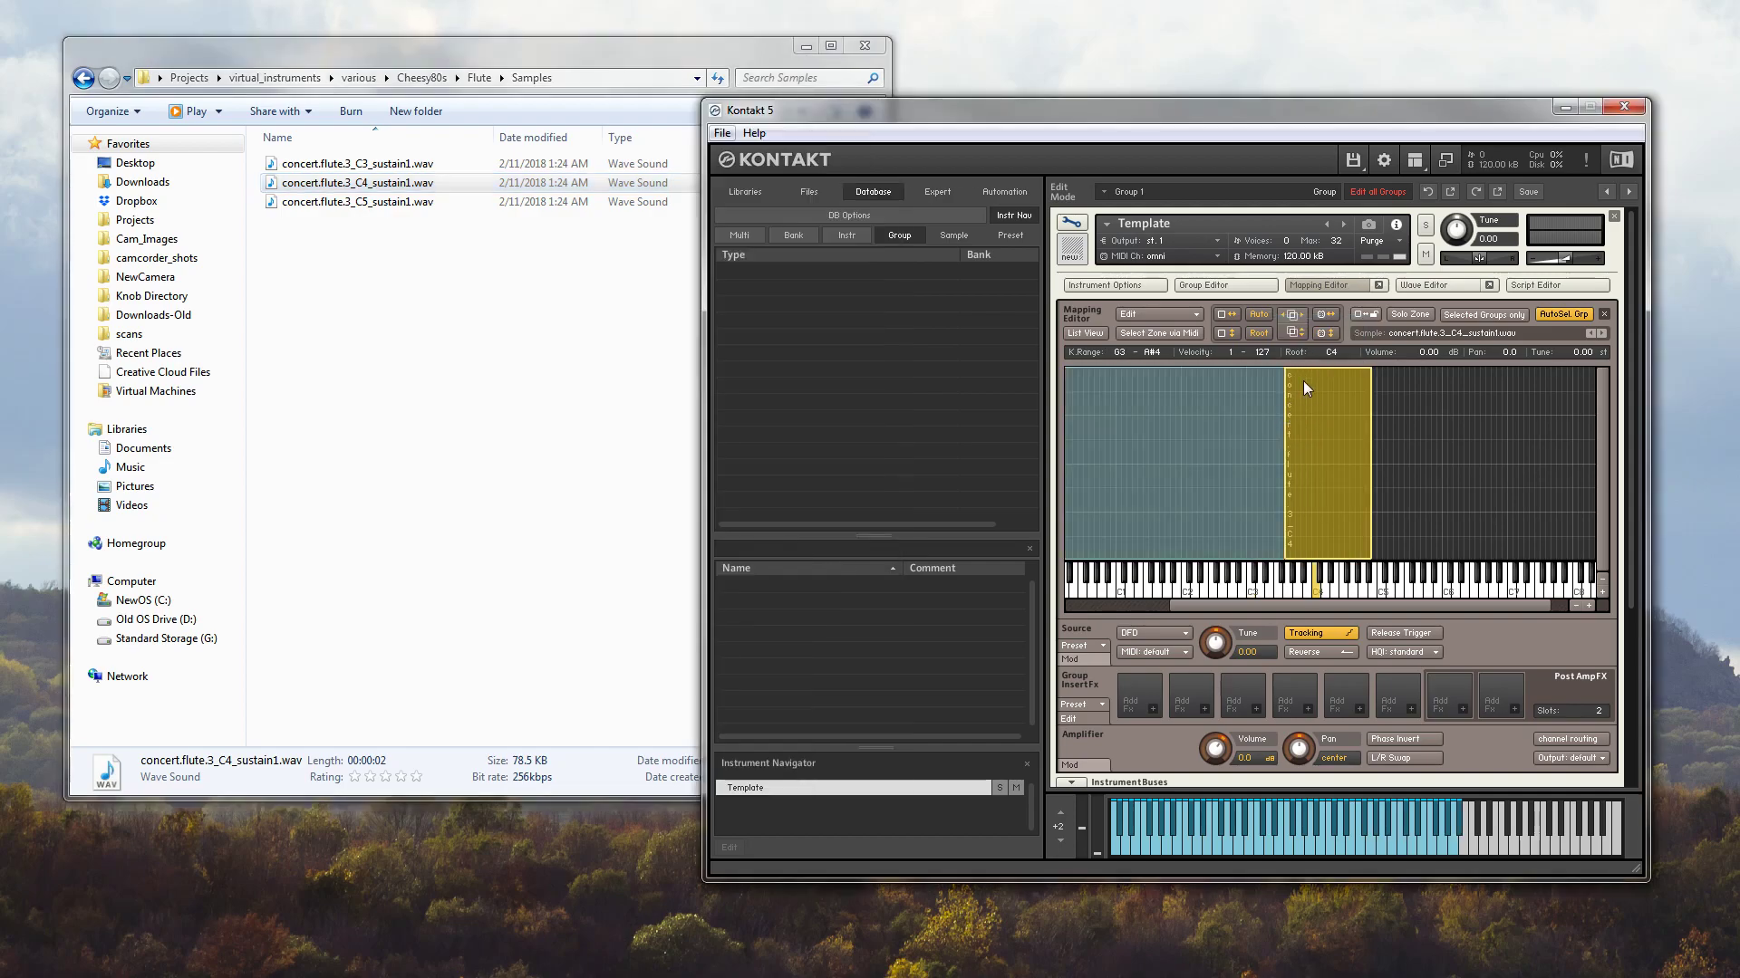
left_click_drag(1369, 457, 1349, 457)
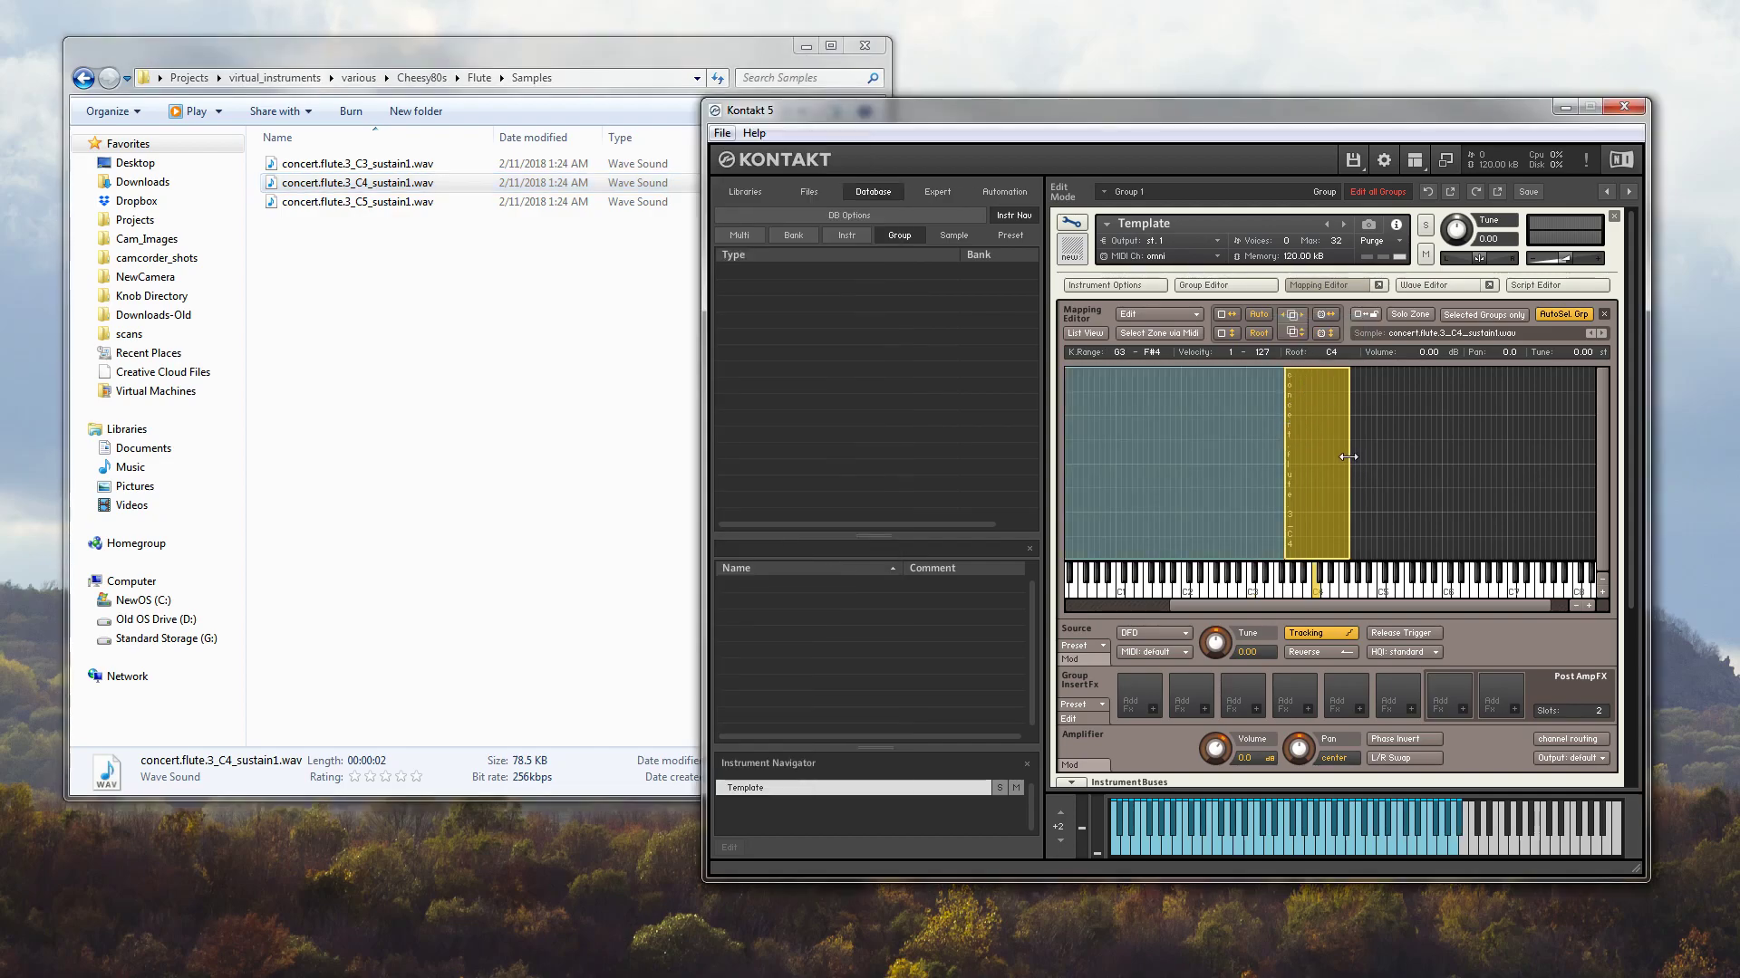
Map the C5 flute sample above the C4 zone with root C5 and key range G4 through G8
left_click_drag(337, 207, 1687, 518)
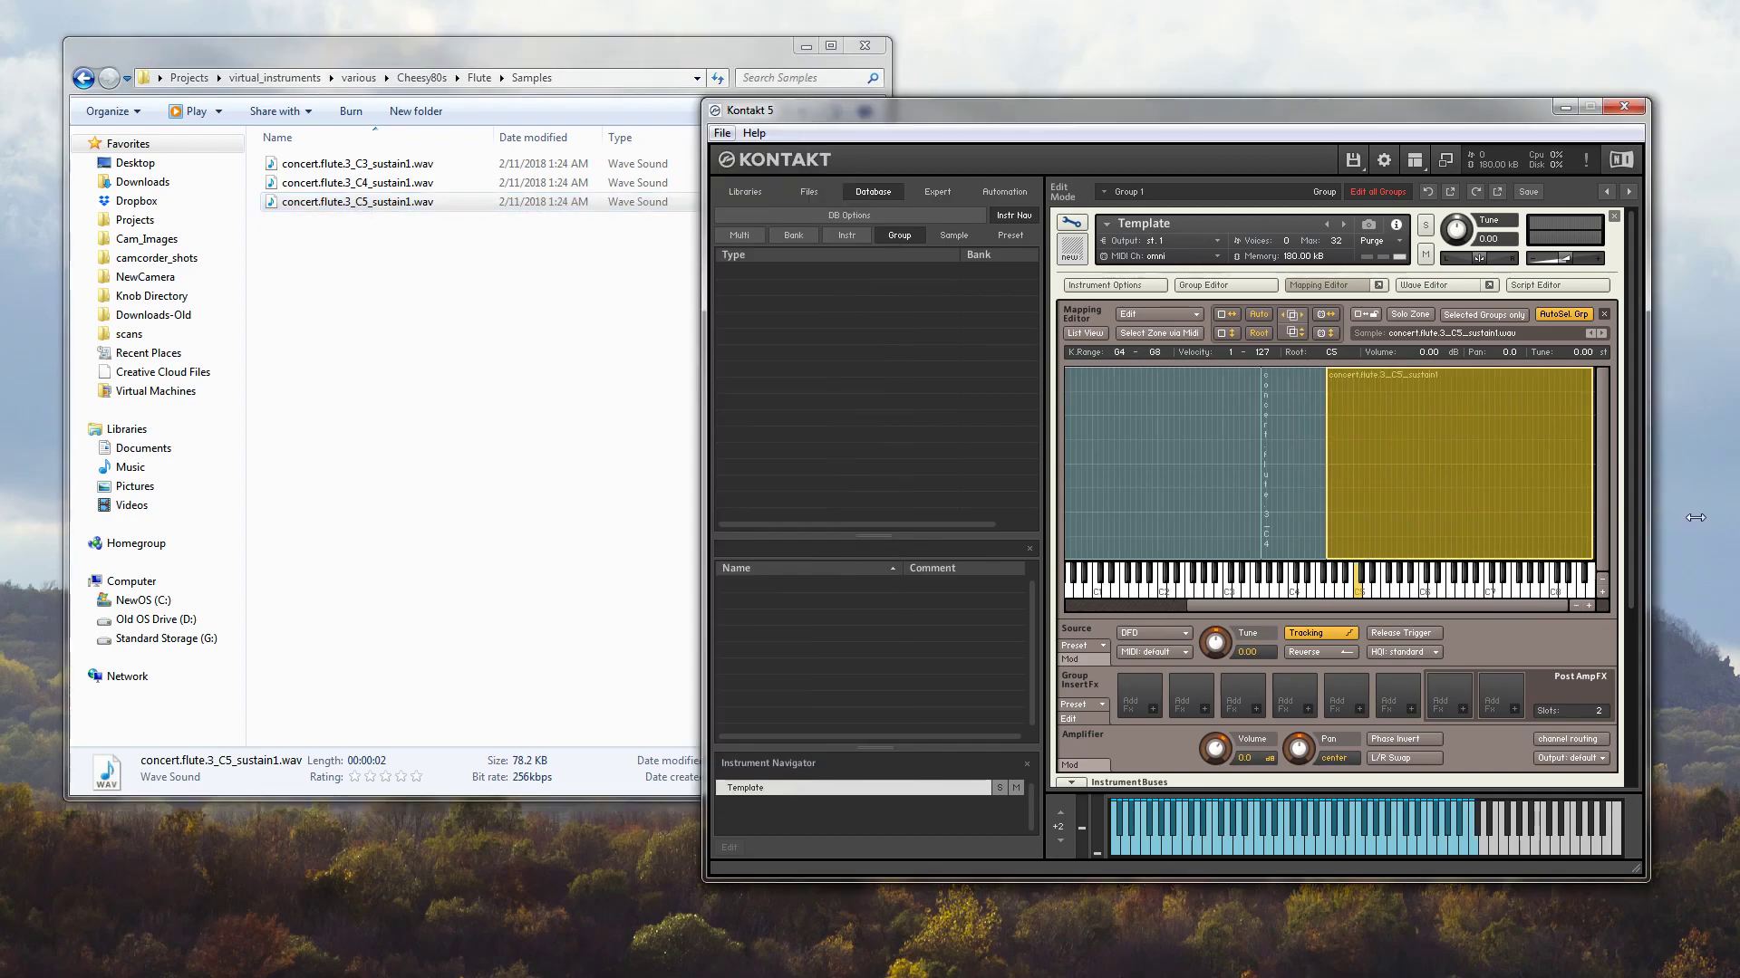
left_click_drag(1334, 609, 1272, 605)
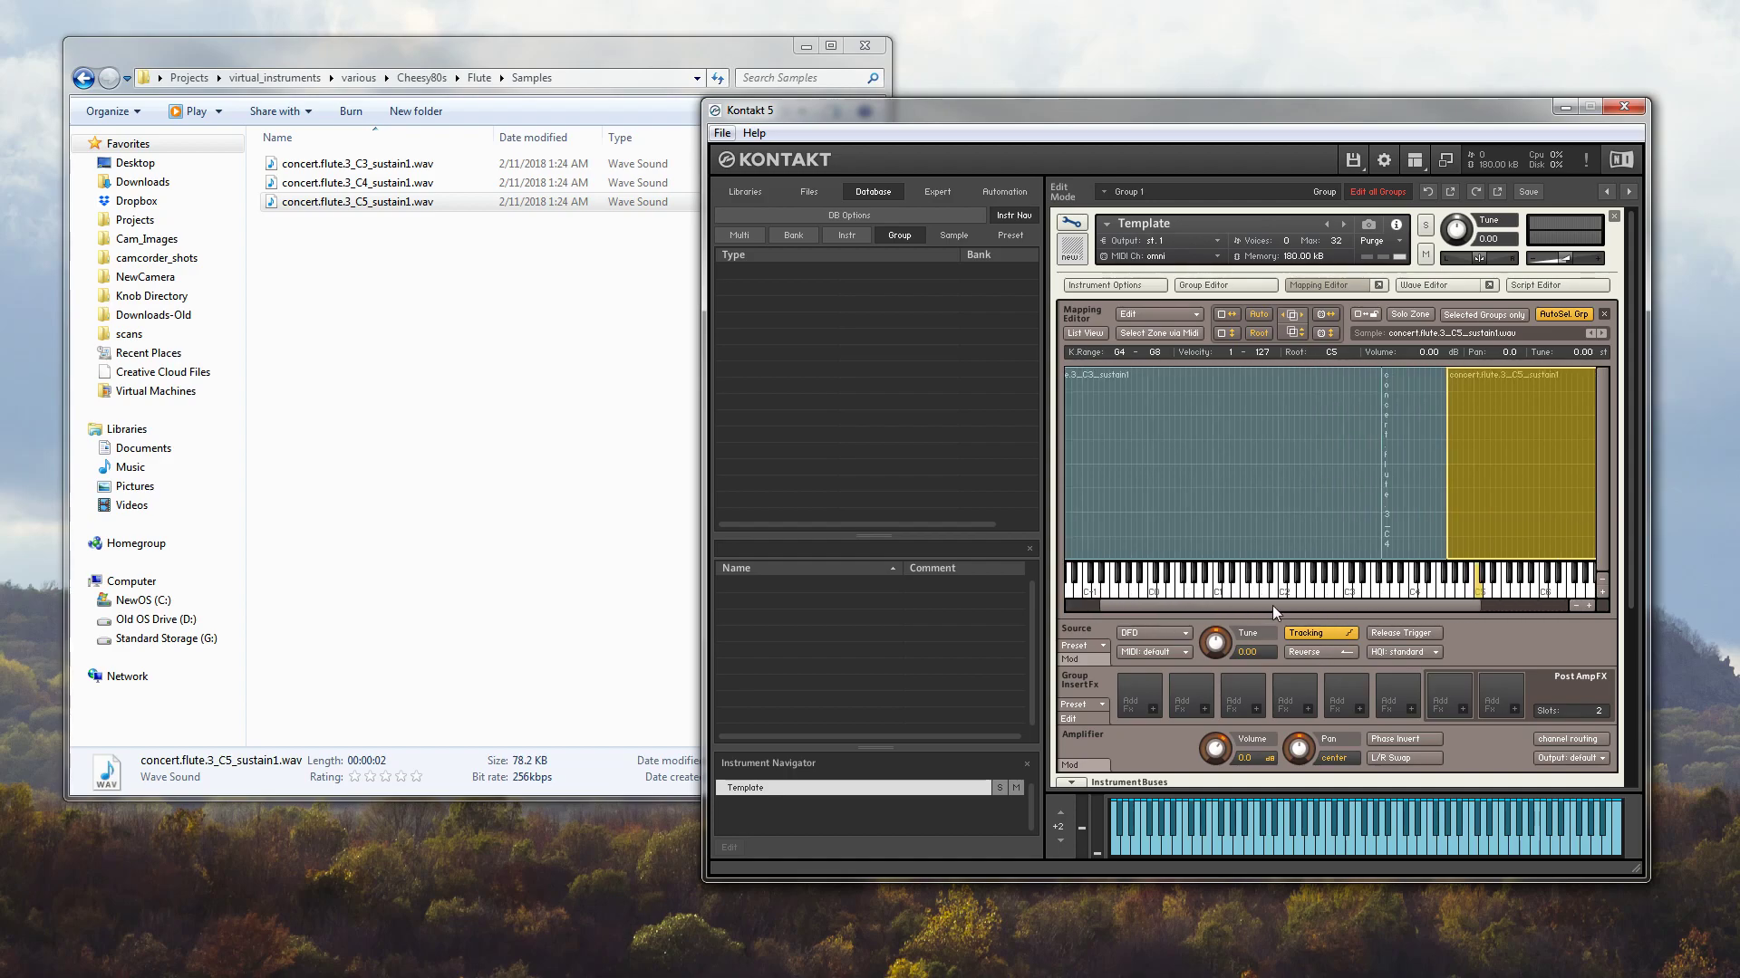
Select the C3, C4 and C5 zones in turn to check their key ranges and root keys
left_click(1394, 502)
left_click(1279, 480)
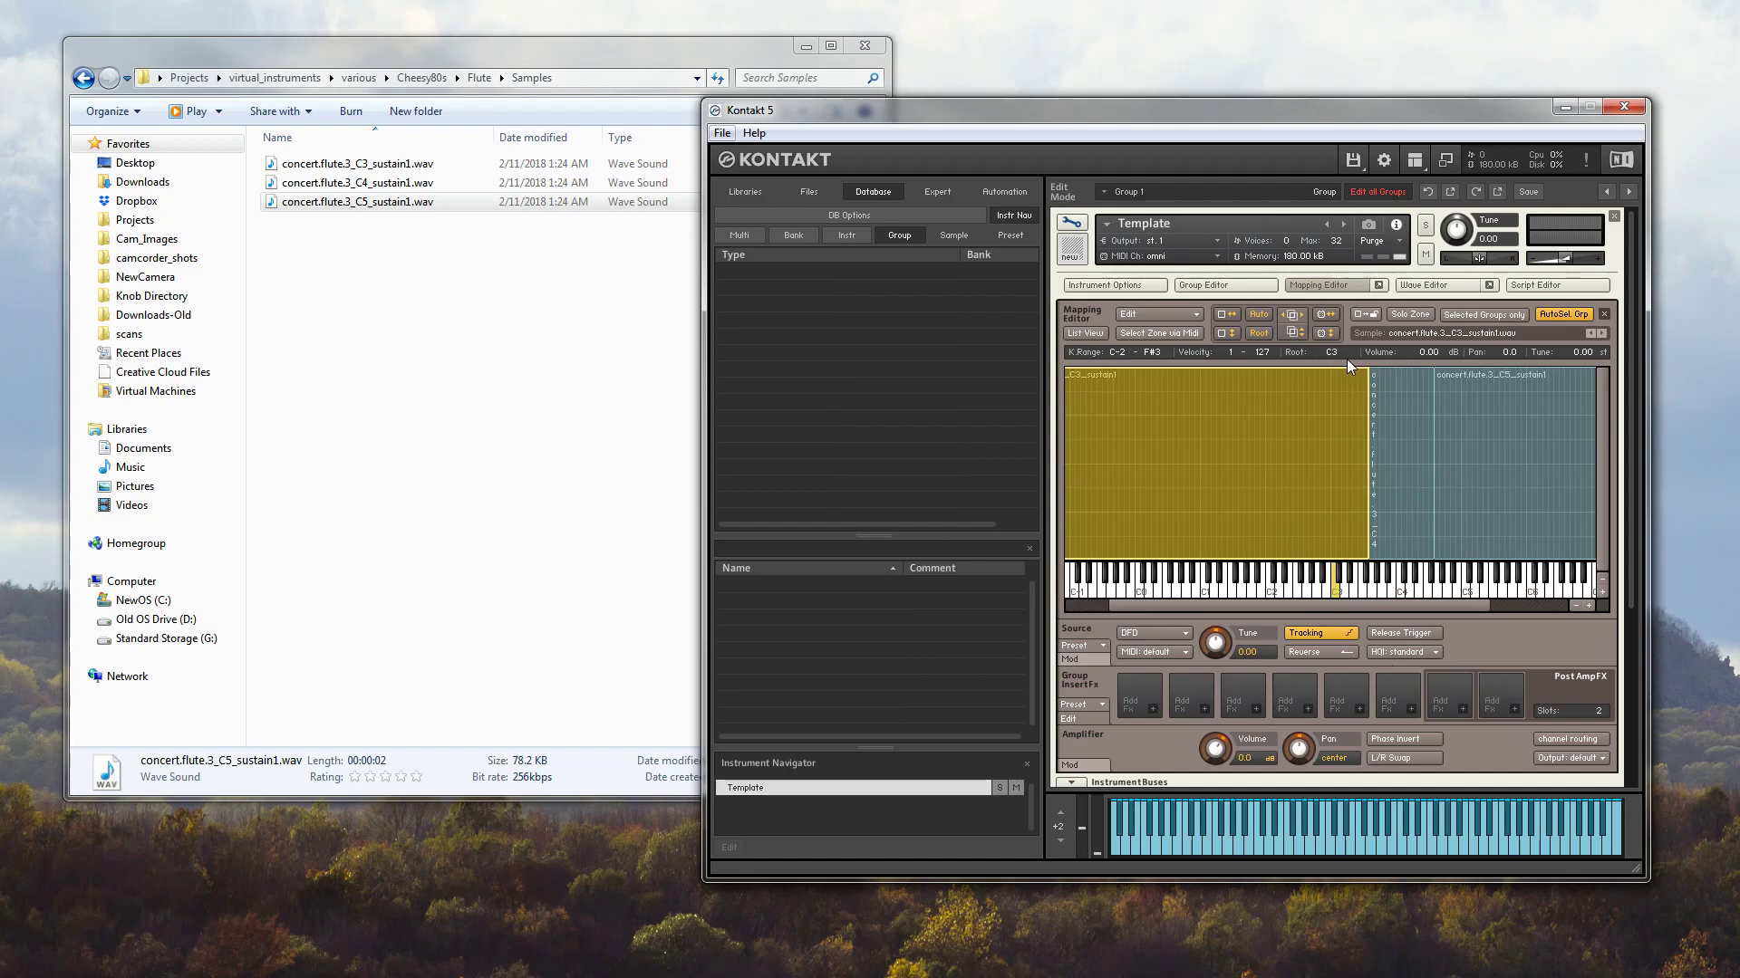
left_click(1394, 433)
left_click(1508, 466)
left_click(1421, 489)
left_click(1285, 466)
Try a velocity split with the C3 zone at 91-127 and the C4 zone at 1-90, extended down to C-2
left_click_drag(1281, 557, 1305, 424)
left_click(1400, 388)
left_click_drag(1404, 367, 976, 487)
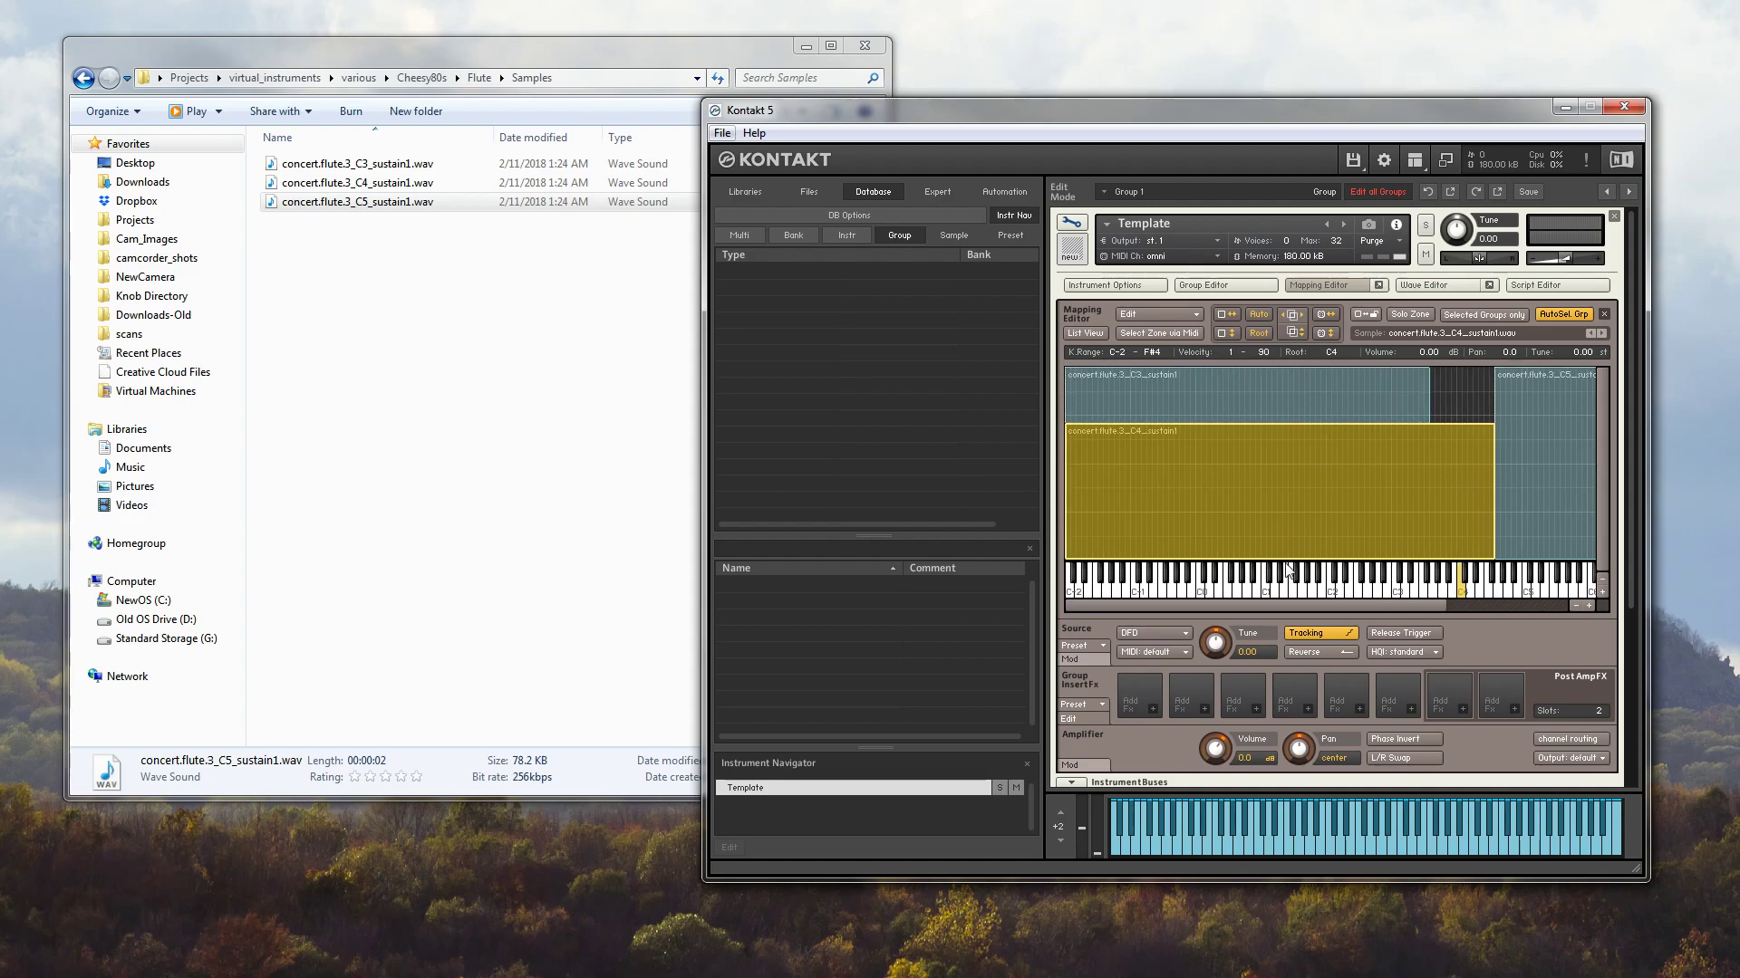
left_click(1281, 594)
Restore the C4 zone's key range to G3 through F#4, and return the C3 and C4 zones to velocity 1-127
left_click_drag(1064, 471, 1432, 486)
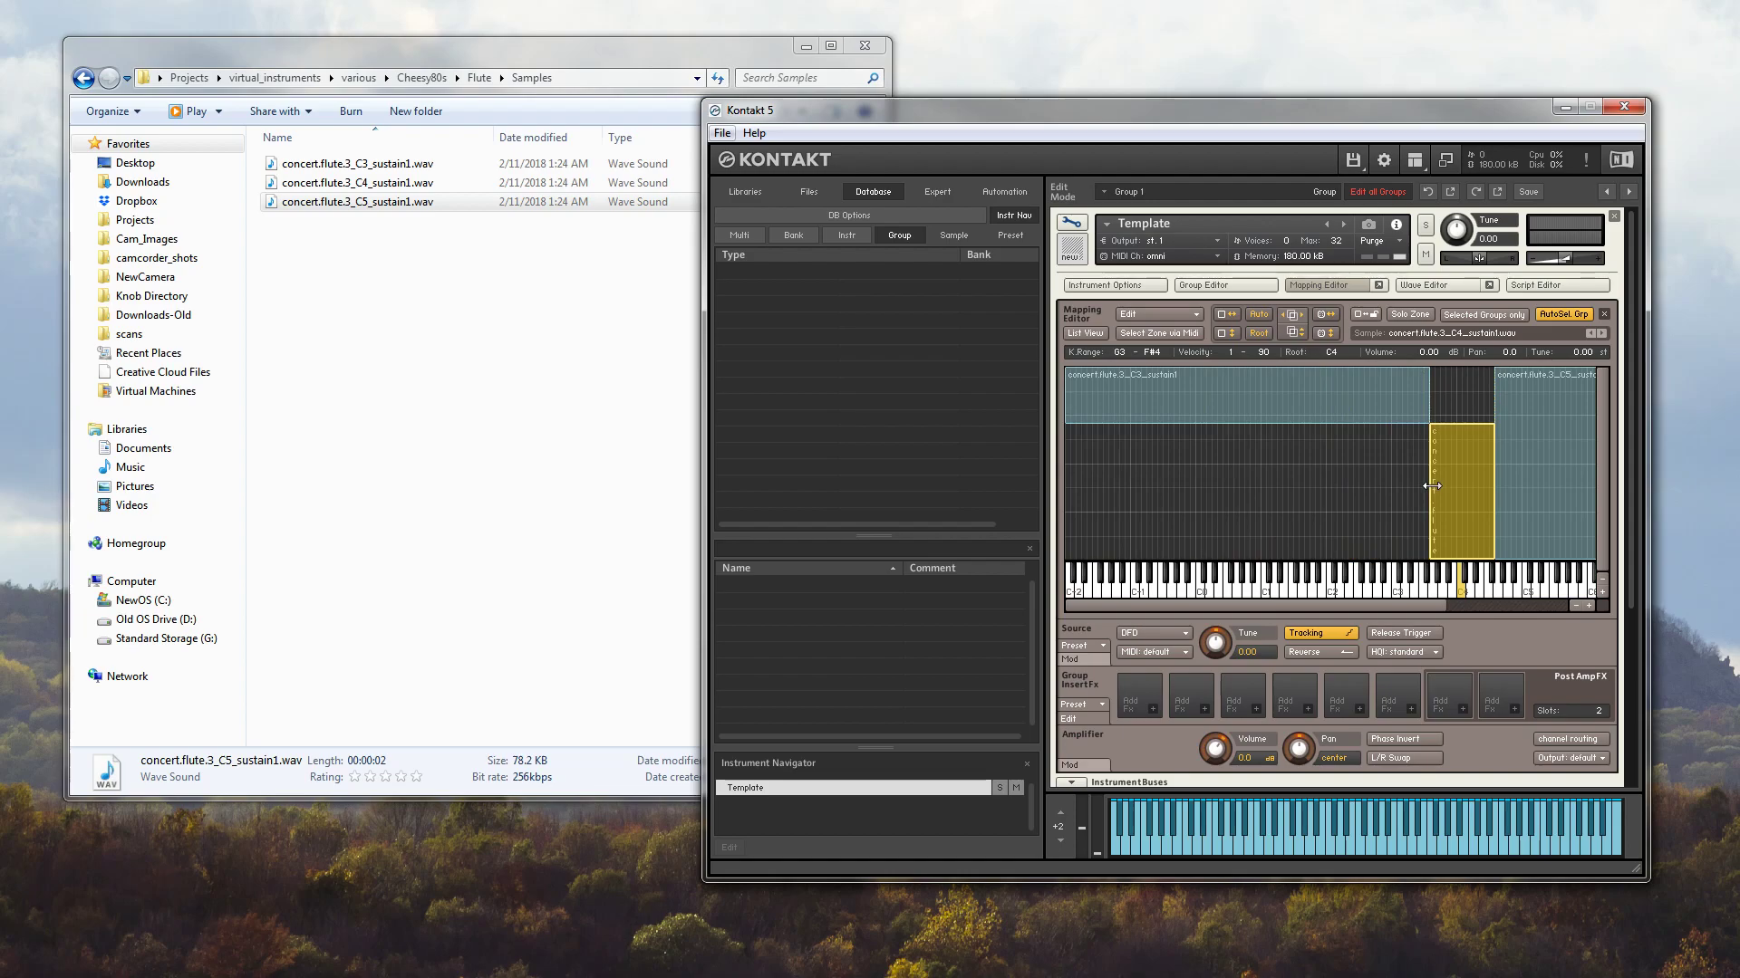
left_click_drag(1461, 427, 1461, 370)
left_click(1350, 384)
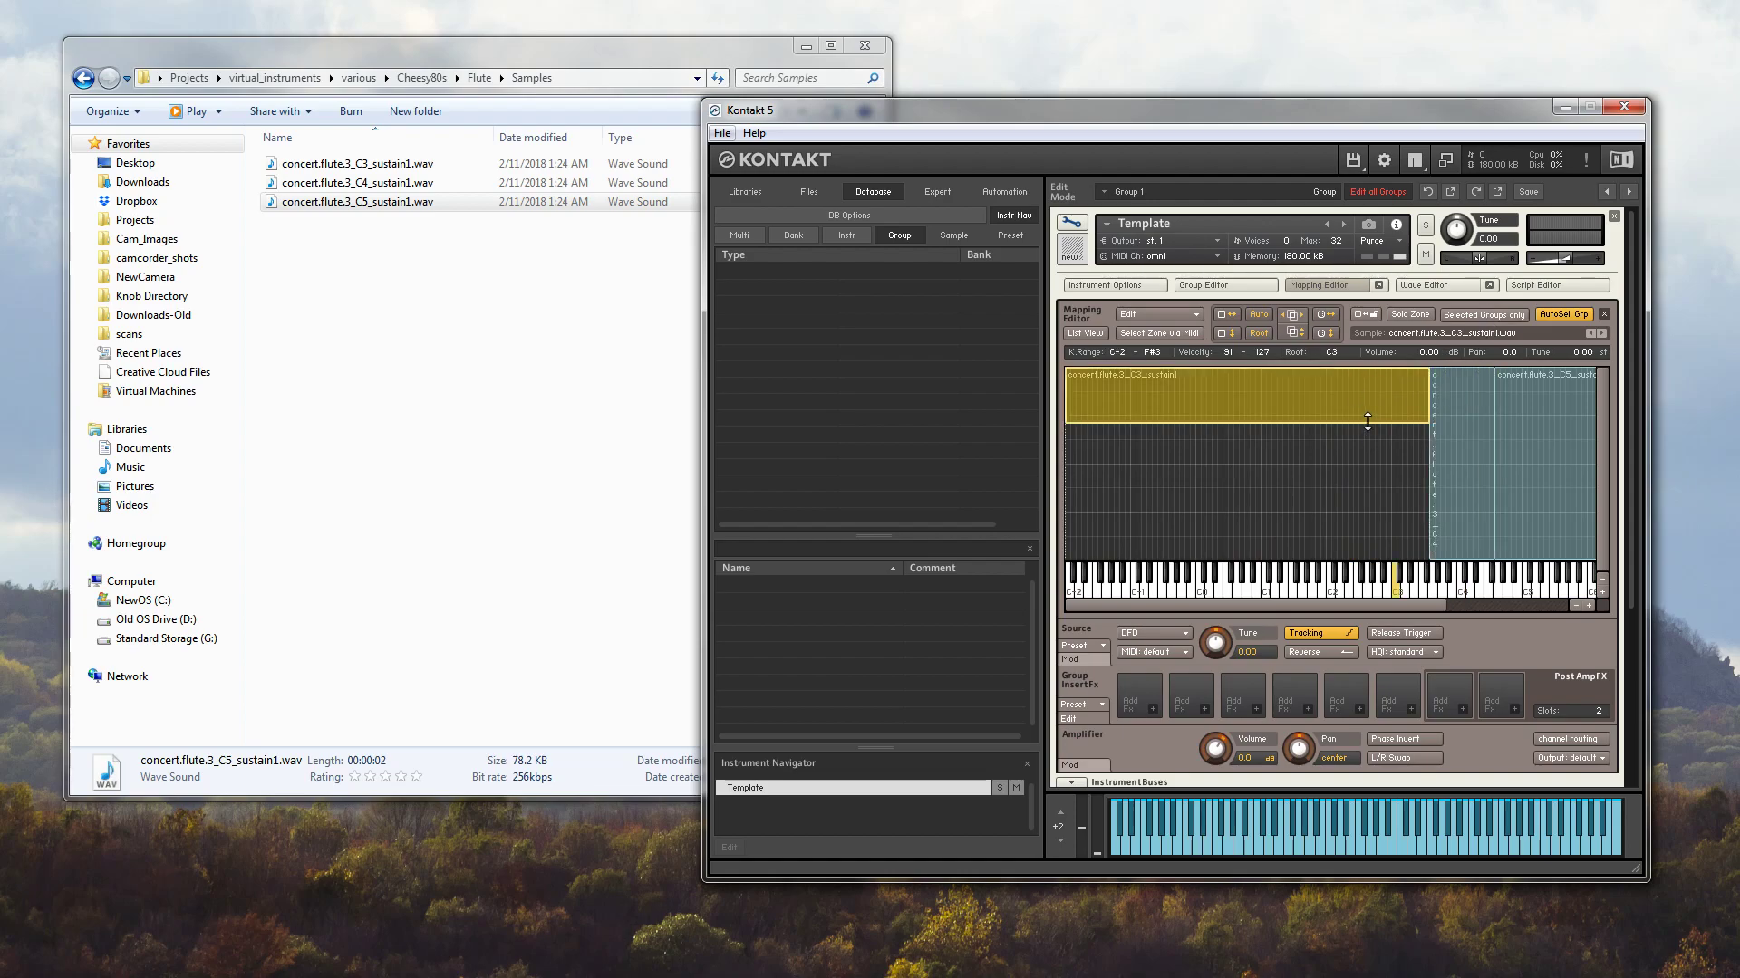
left_click_drag(1367, 421, 1378, 588)
Select each of the three zones again and play a note to check the restored mapping
left_click(1467, 481)
left_click(1538, 473)
left_click(1361, 475)
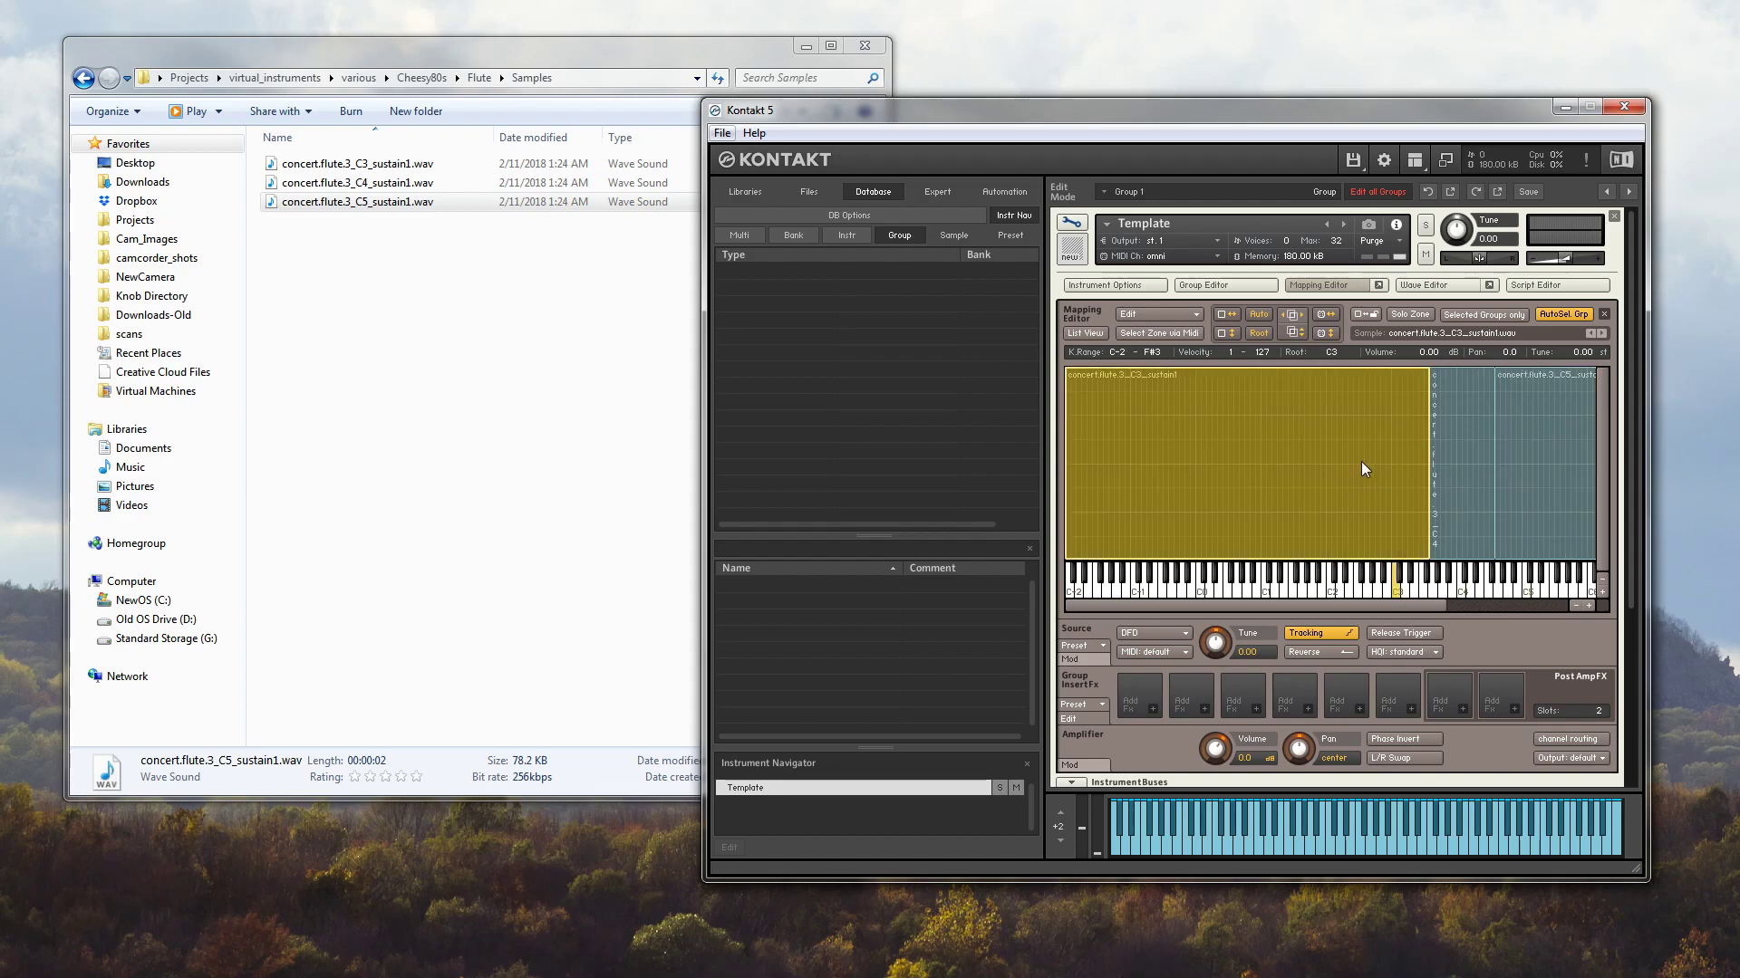
left_click(1446, 589)
Play several notes across the C3, C4 and C5 zones to audition the mapped flute samples
left_click_drag(1633, 489, 1645, 745)
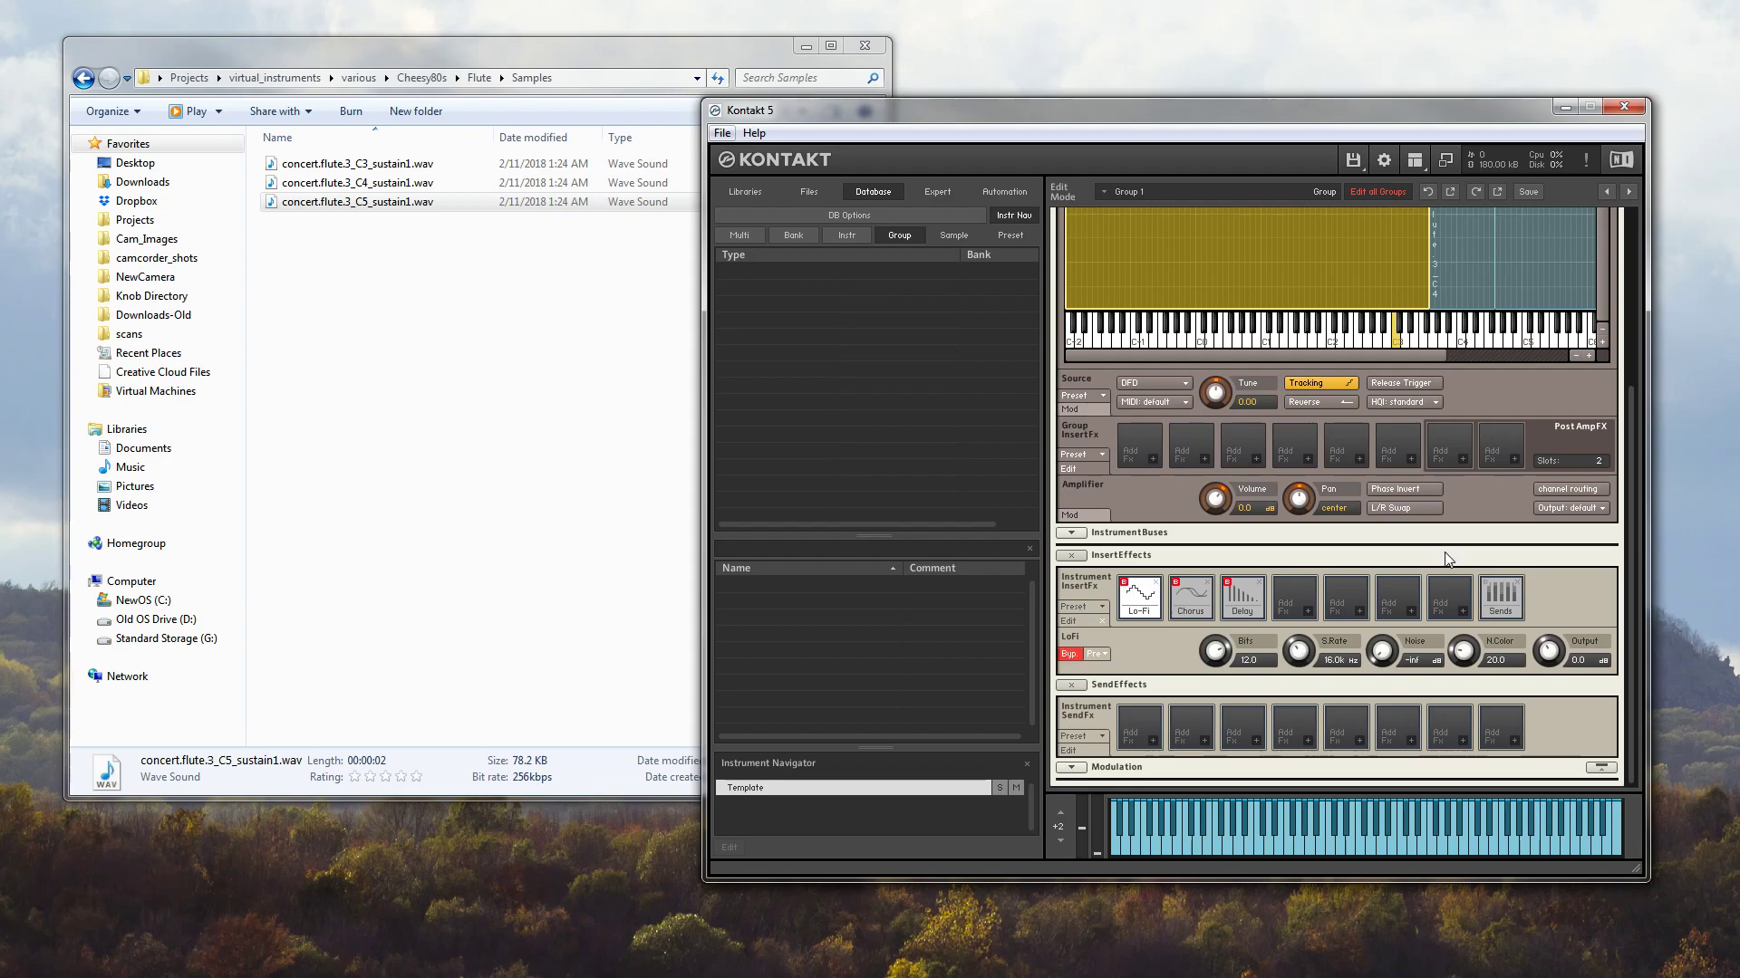
left_click_drag(1634, 611, 1636, 512)
scroll(1635, 508, "up", 2)
left_click_drag(1390, 609, 1458, 609)
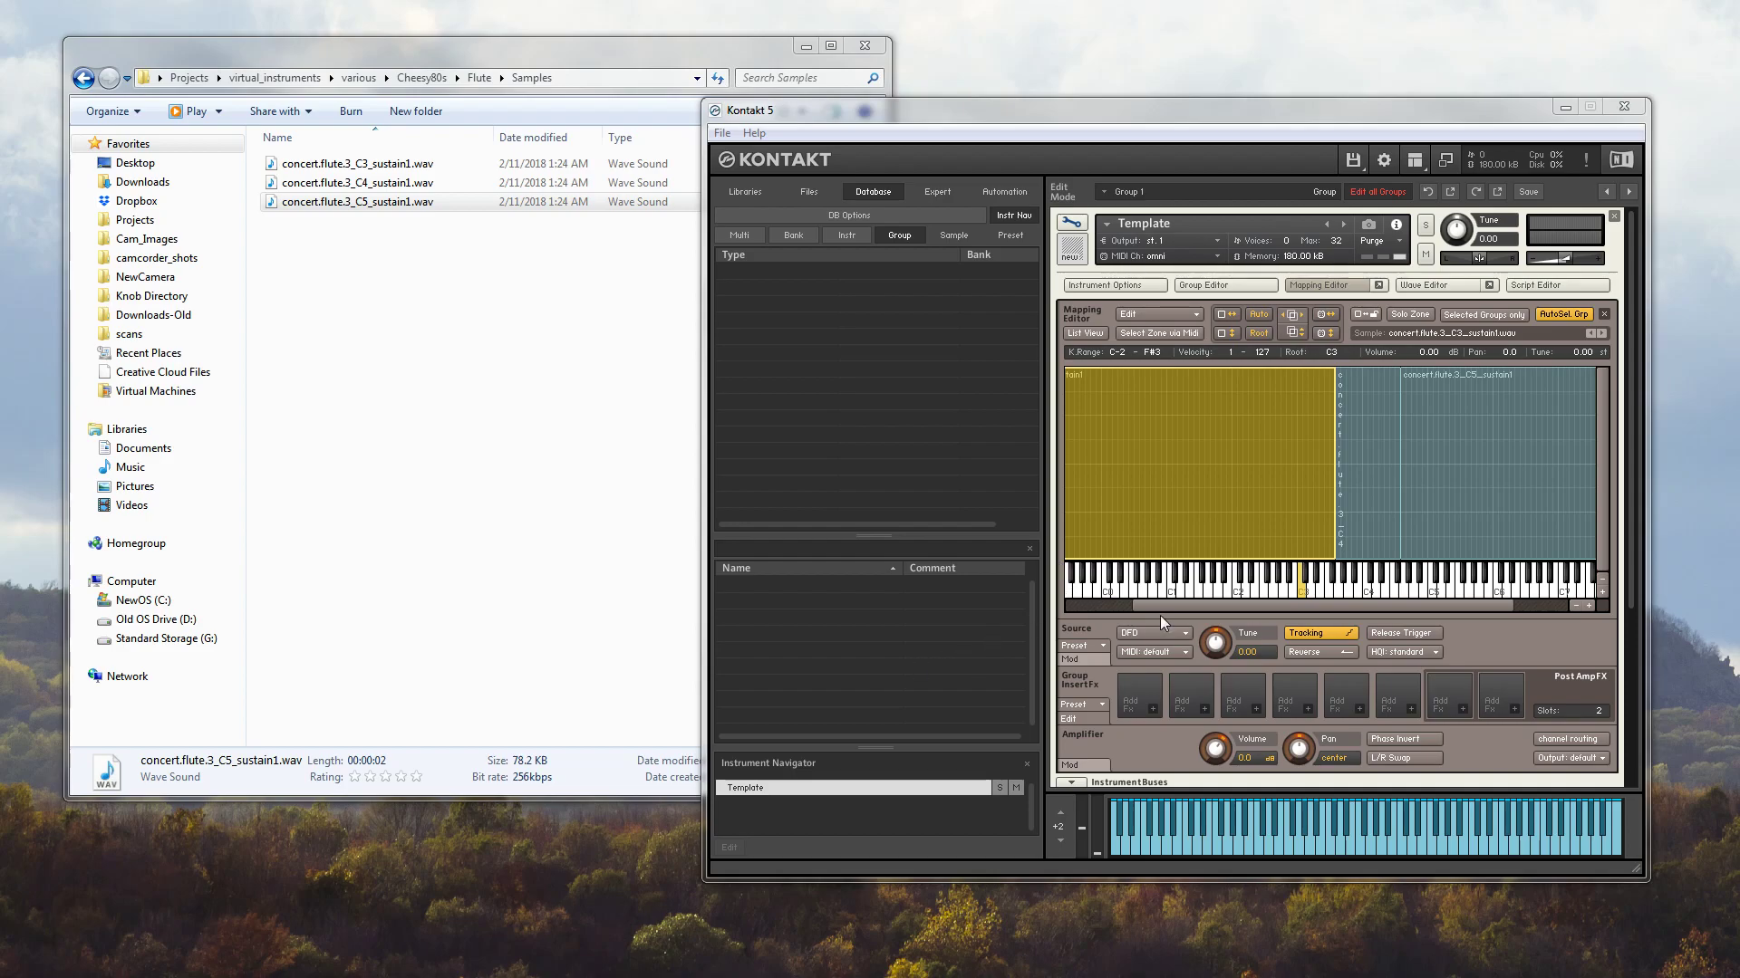
left_click(1369, 595)
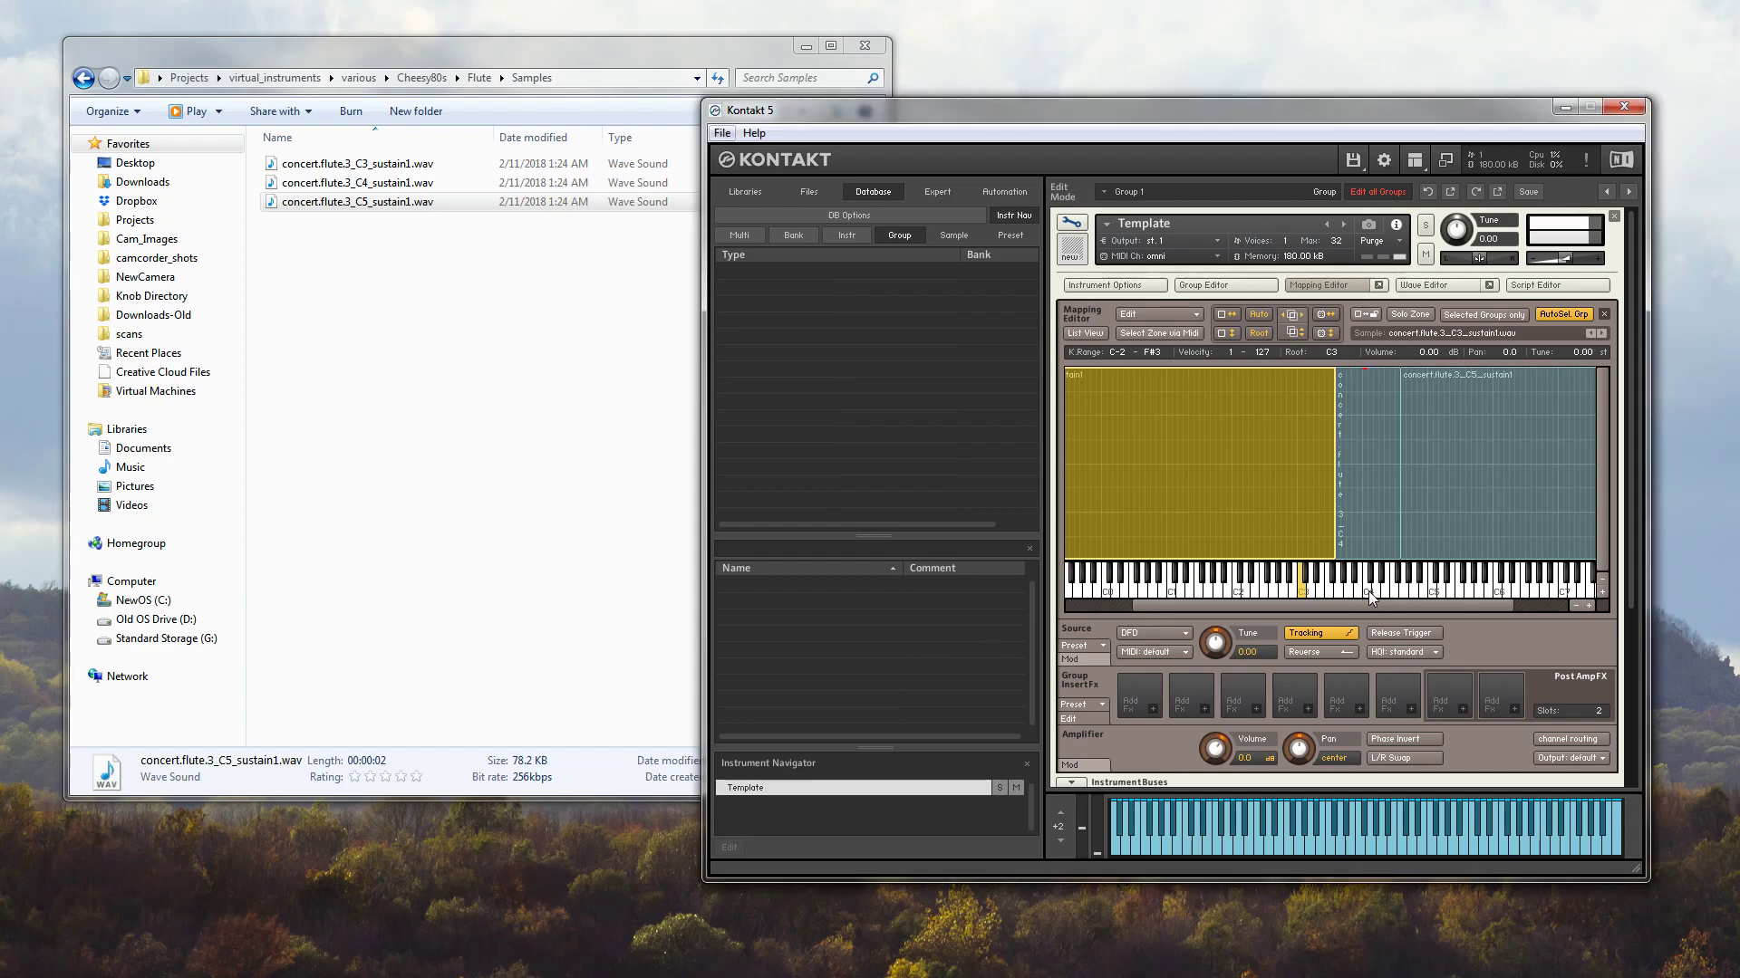
left_click(1412, 584)
left_click(1342, 597)
left_click(1367, 598)
left_click(1259, 596)
left_click(1436, 594)
left_click(1403, 593)
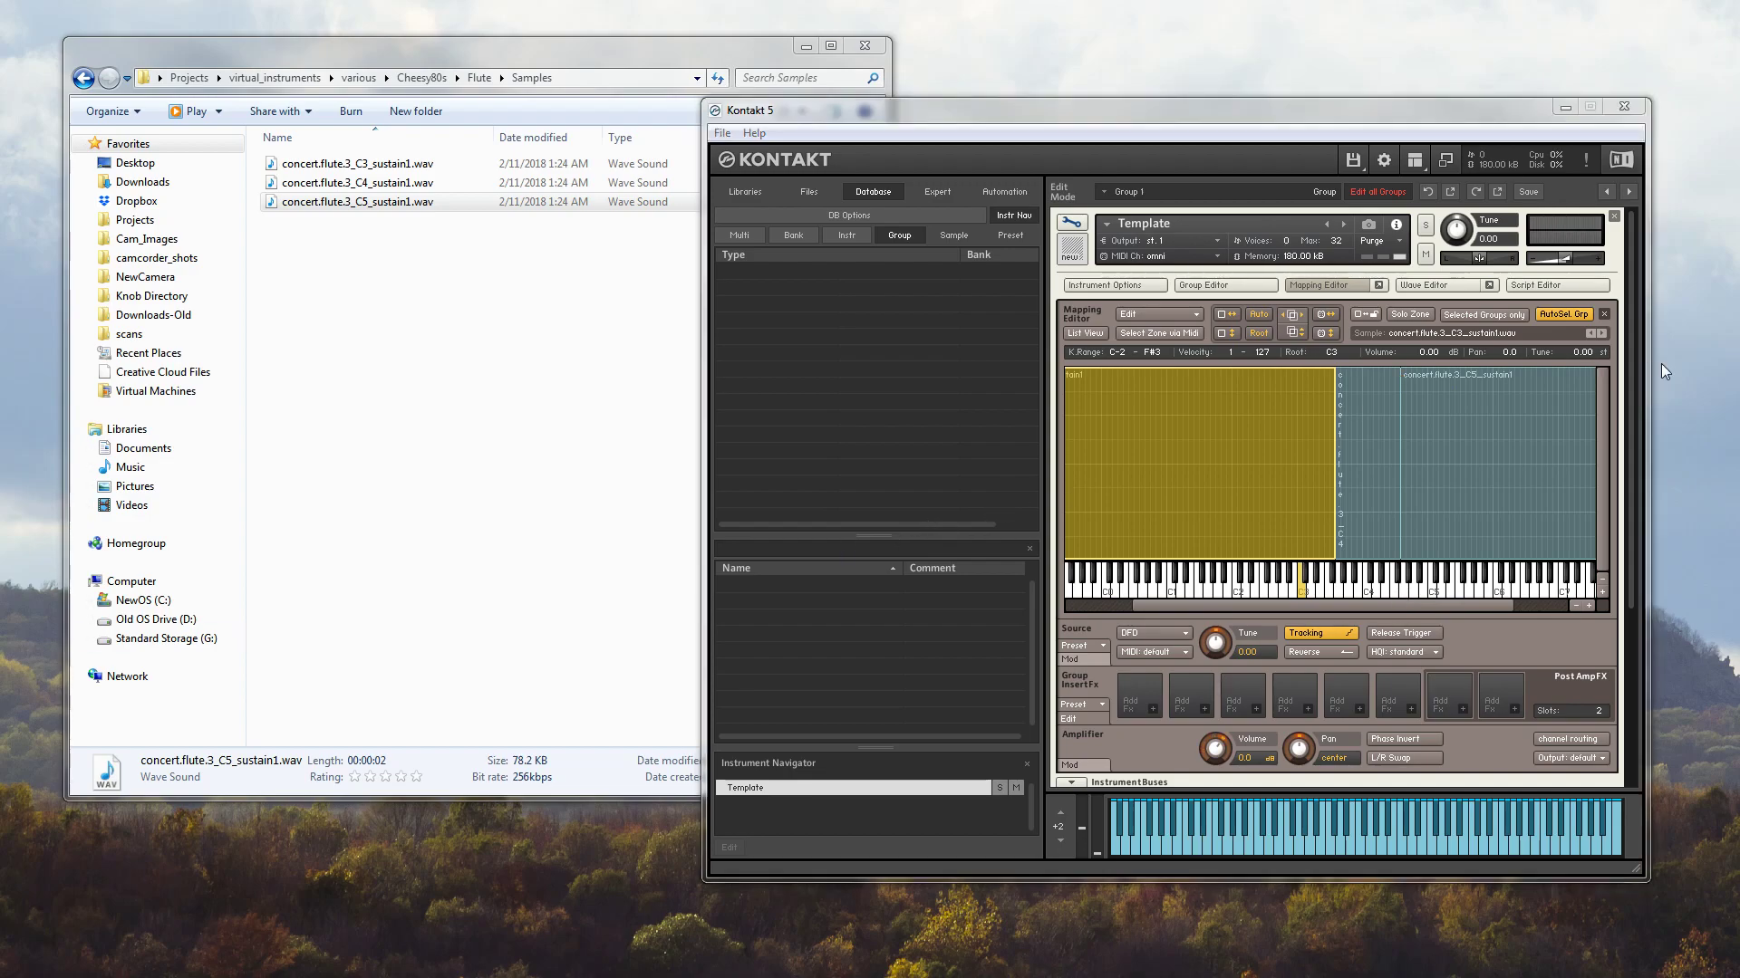
Show the amplifier's modulators and examine the volume envelope, pitch LFO and volume LFO in the modulation section
left_click_drag(1633, 324, 1640, 508)
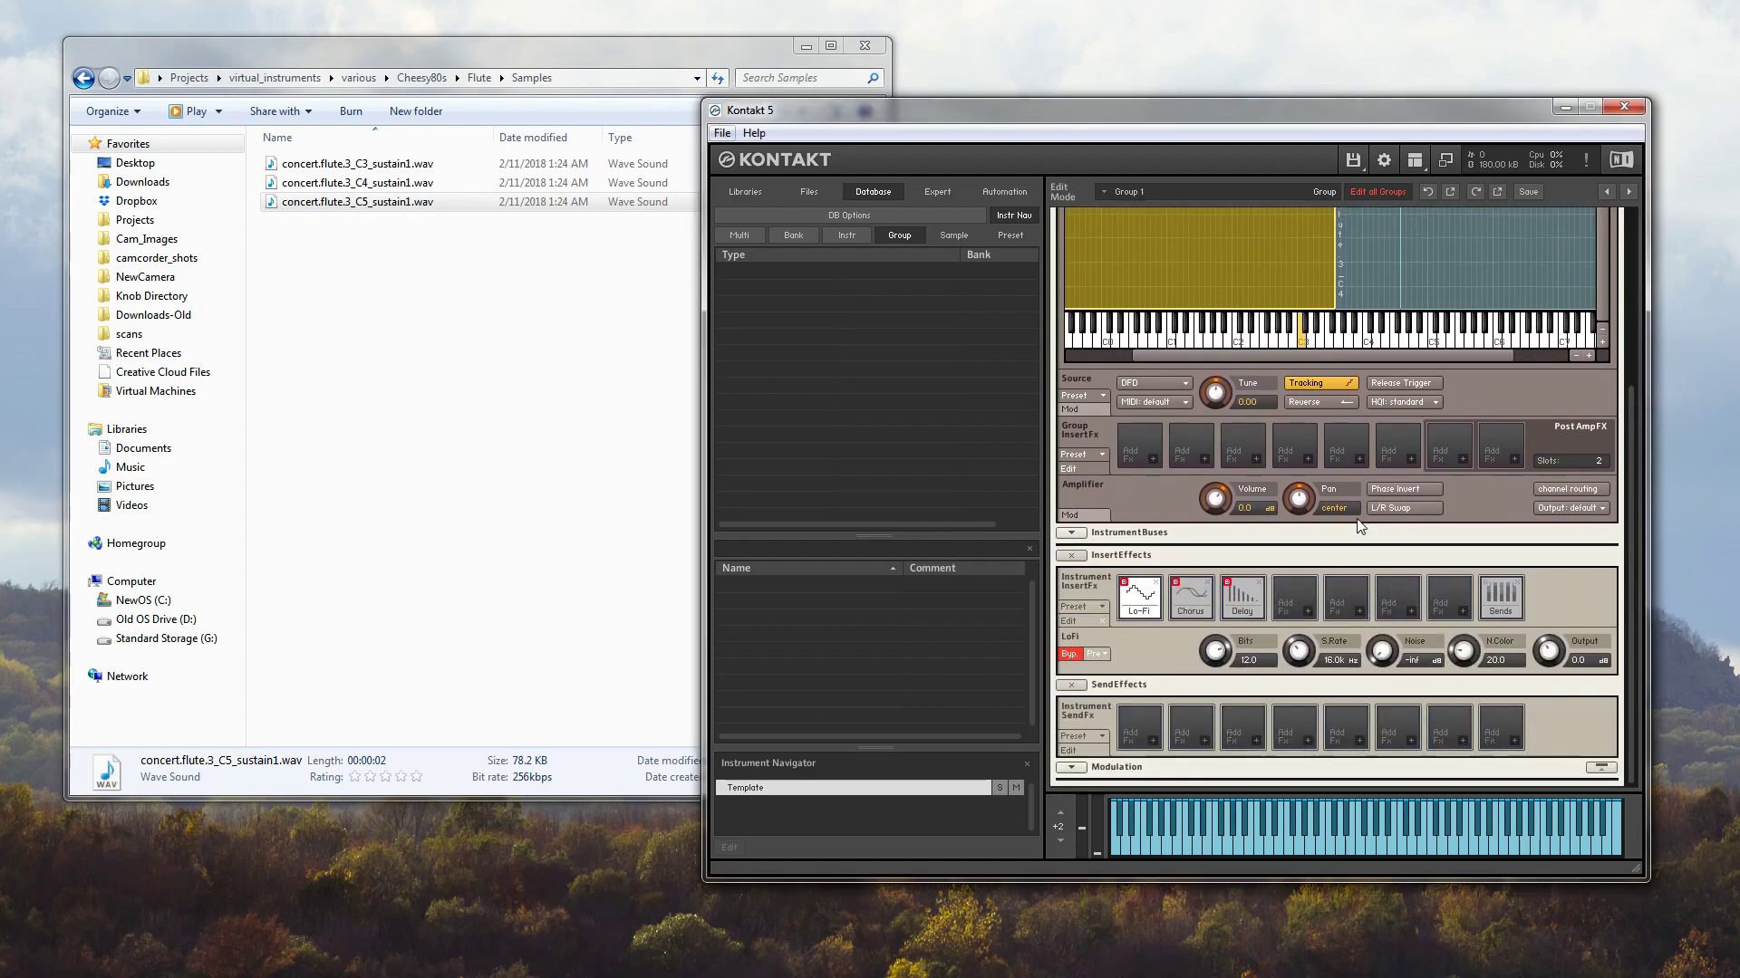
left_click(1070, 514)
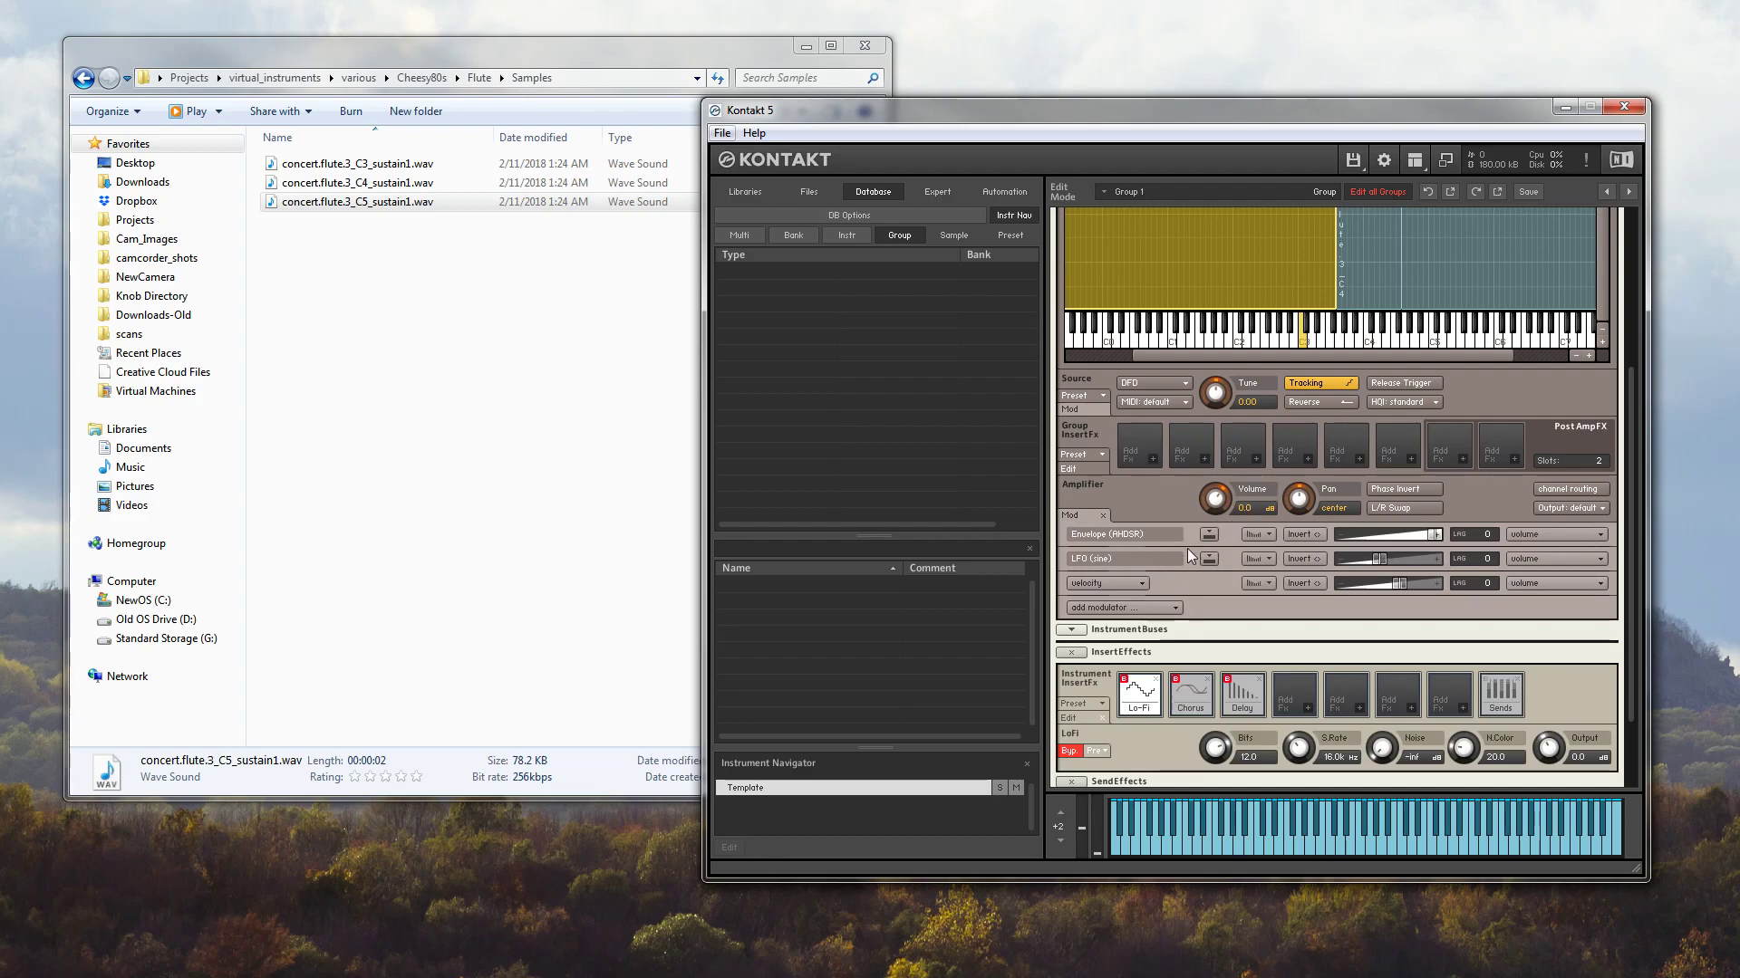
scroll(1269, 625, "down", 3)
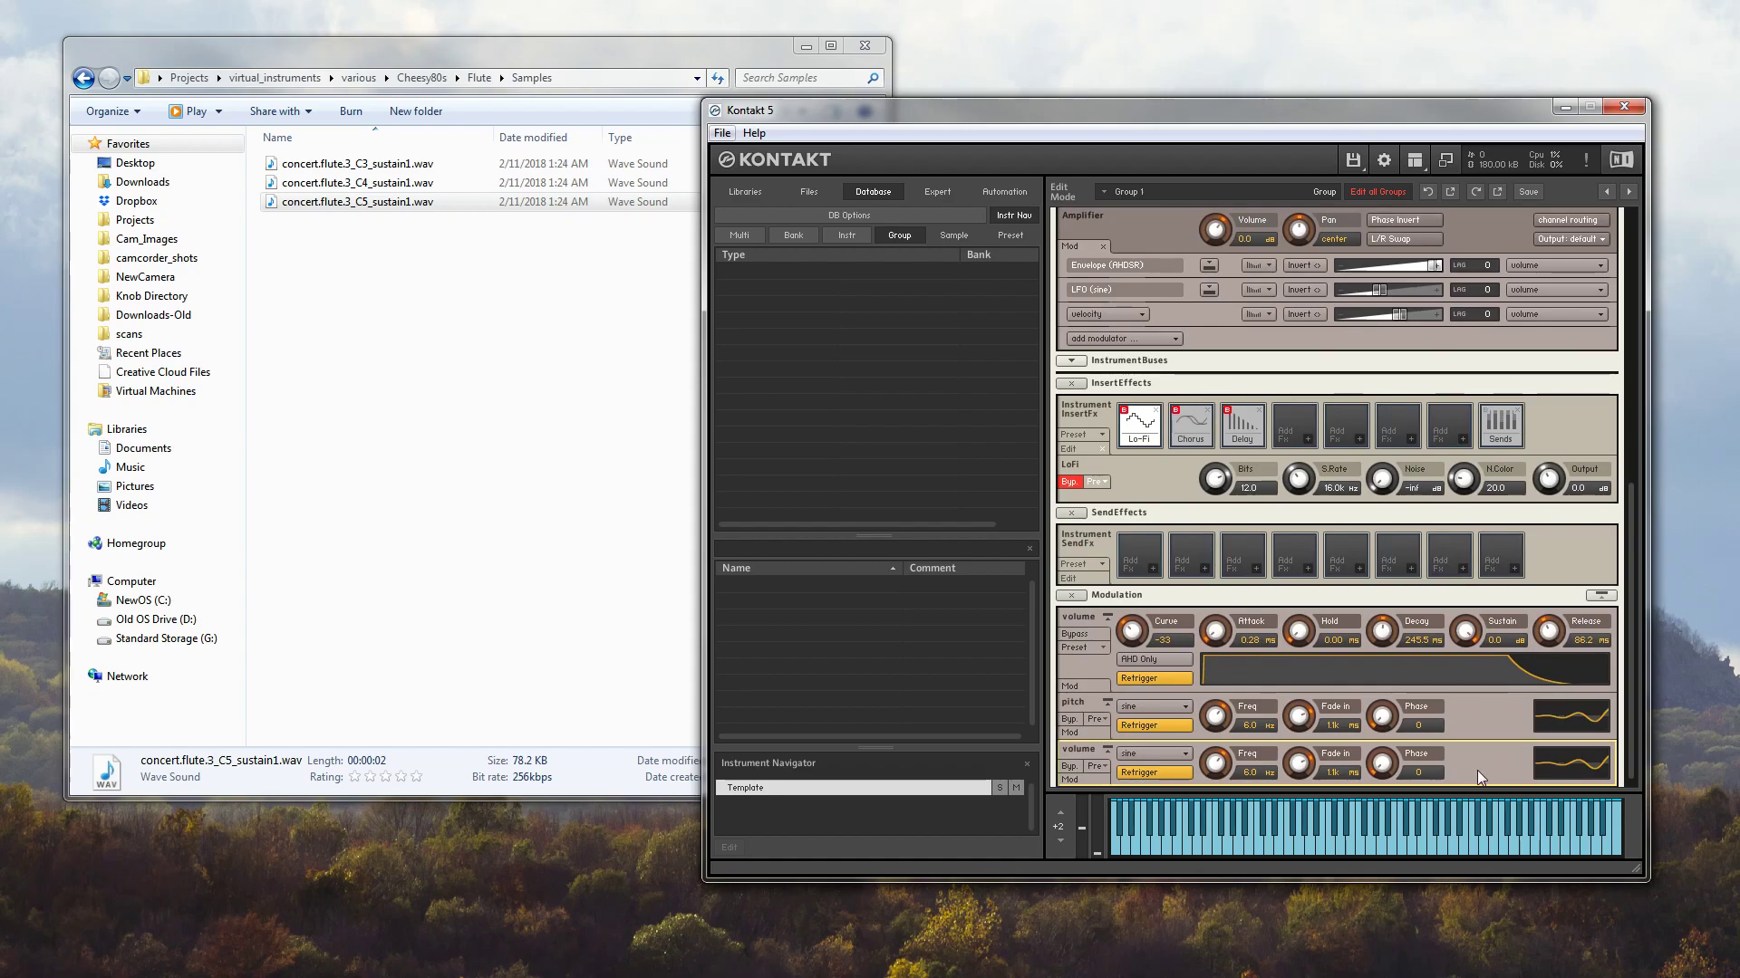
left_click(1493, 720)
left_click(1497, 774)
left_click(1493, 724)
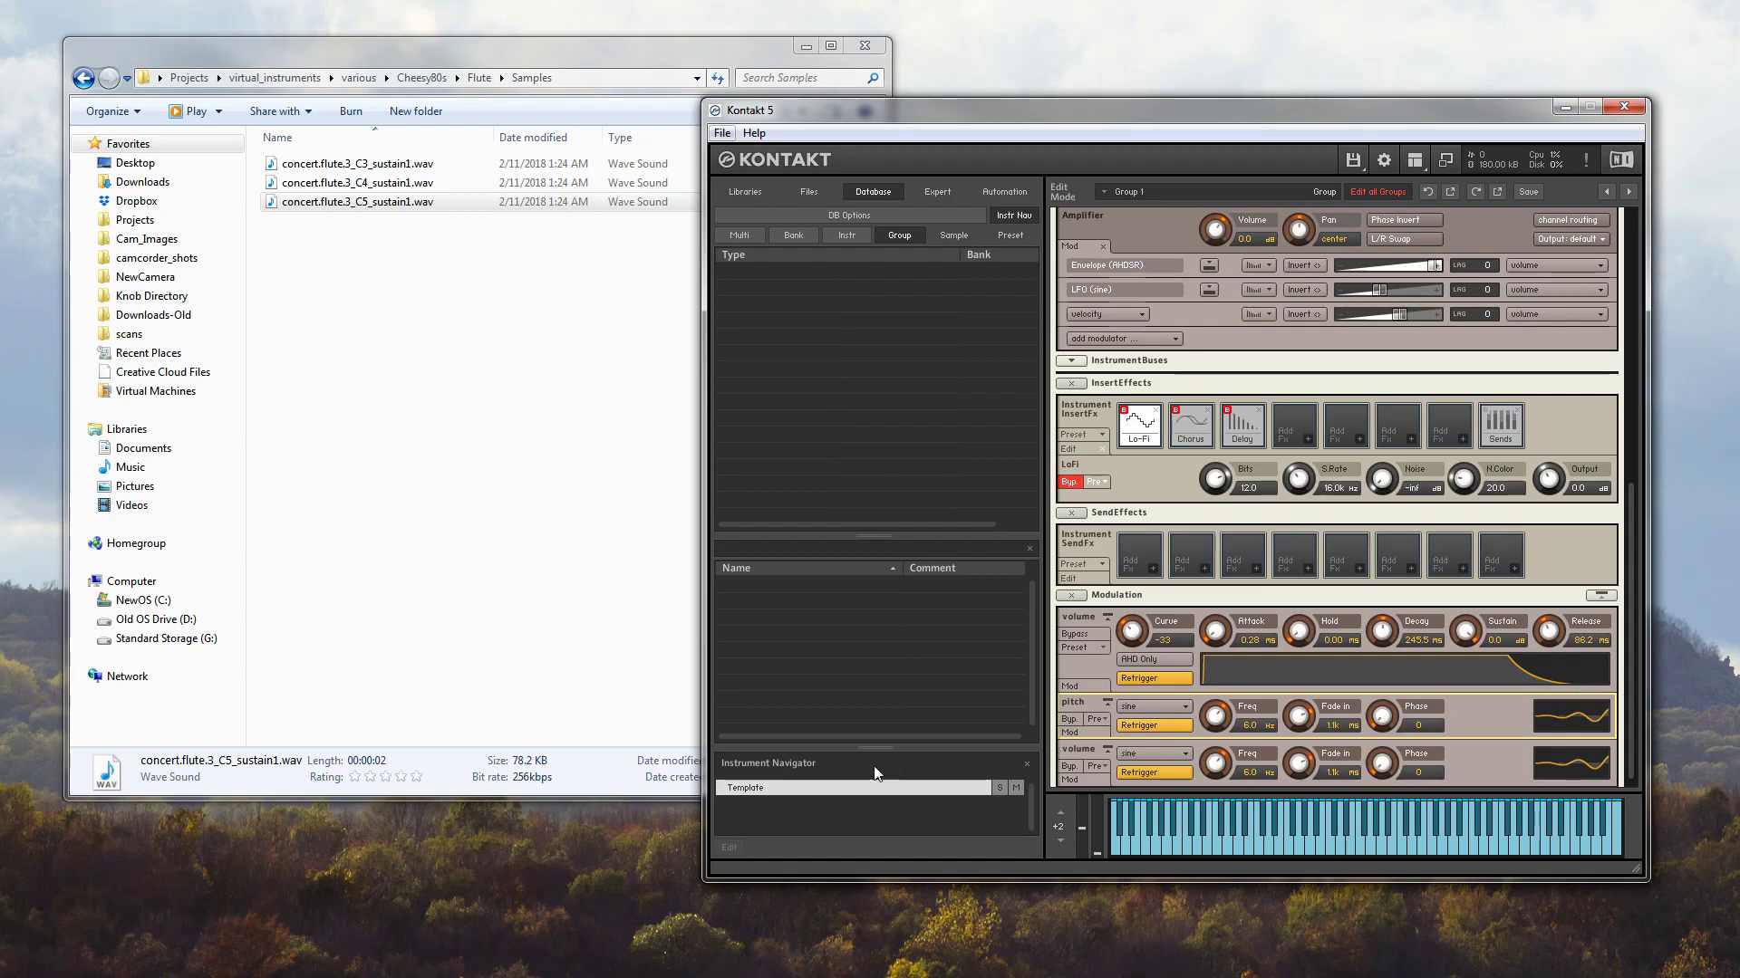
Hide the amplifier's modulators and examine the source module's pitch modulation by the LFO and pitch bend
left_click_drag(1633, 685, 1640, 590)
scroll(1607, 467, "down", 3)
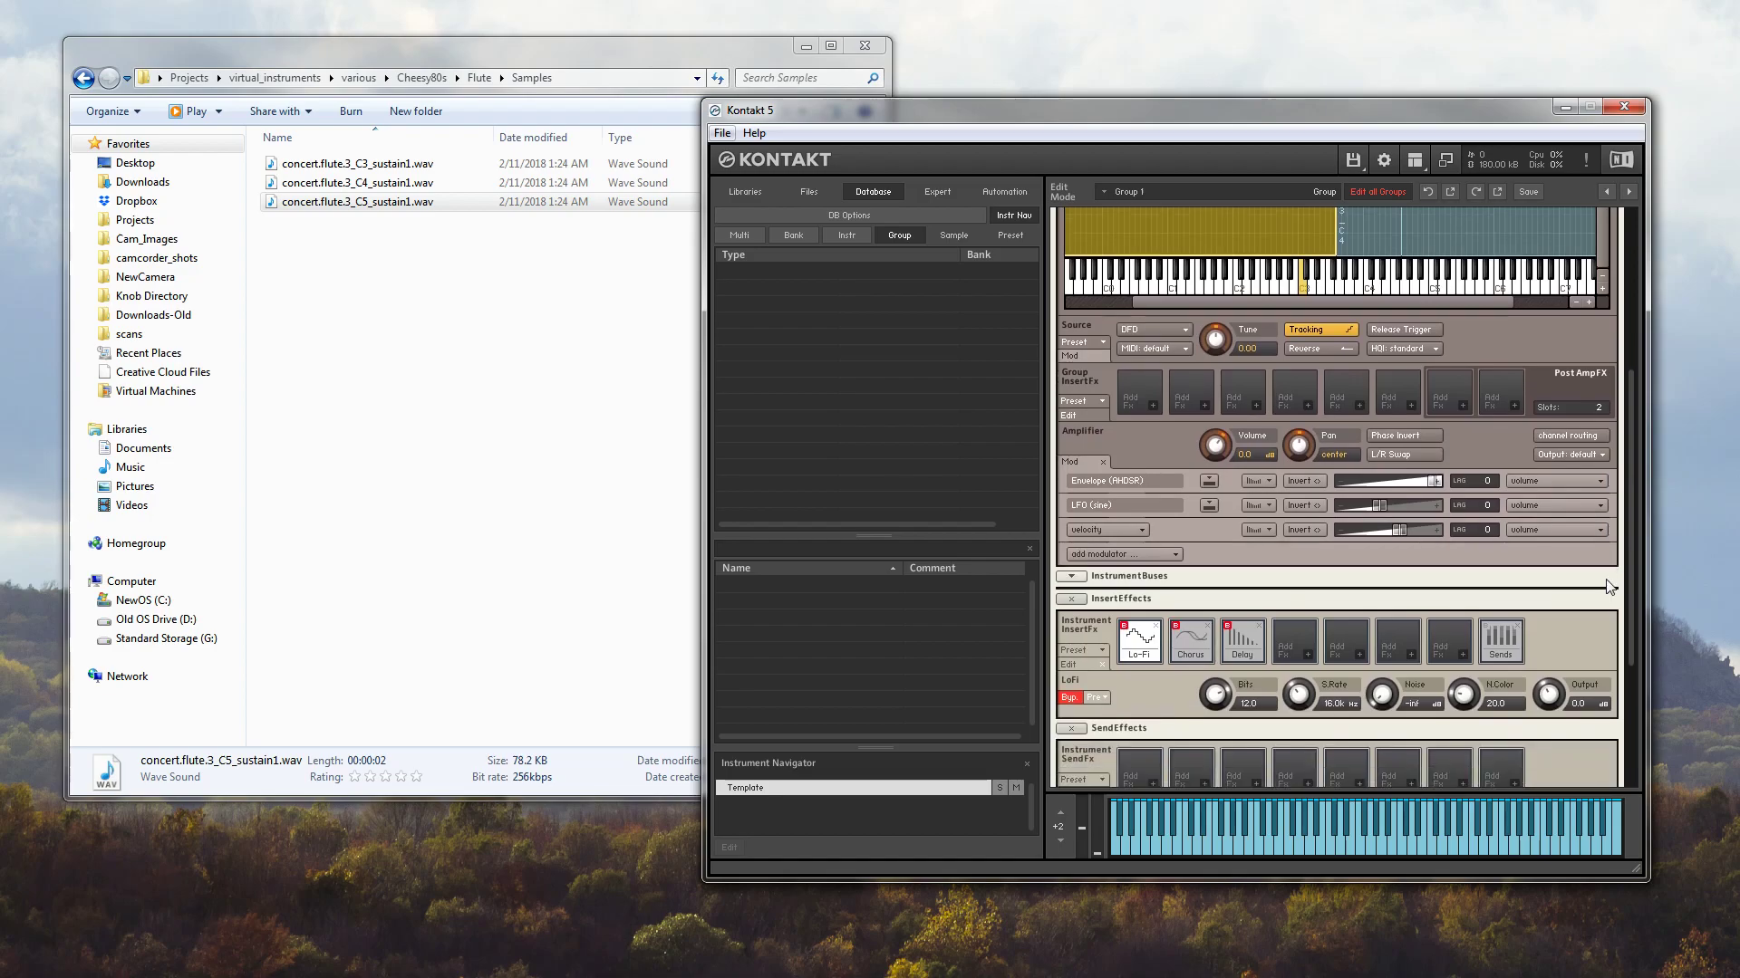
left_click(1071, 431)
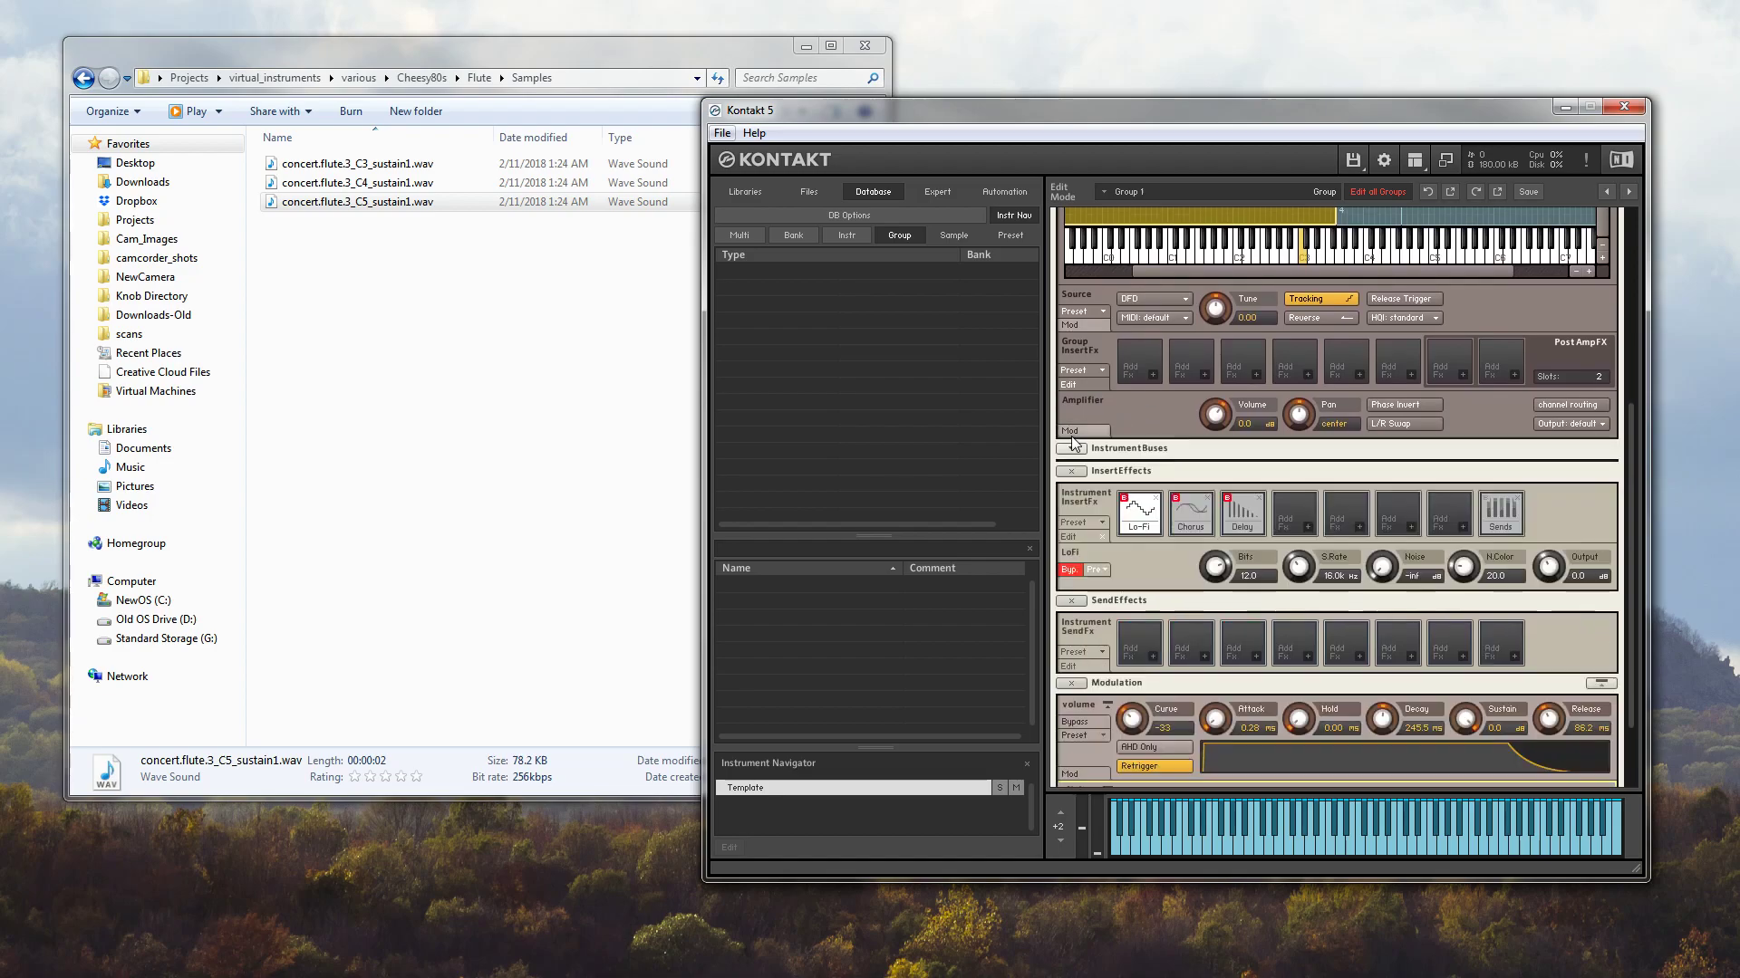
left_click(1068, 324)
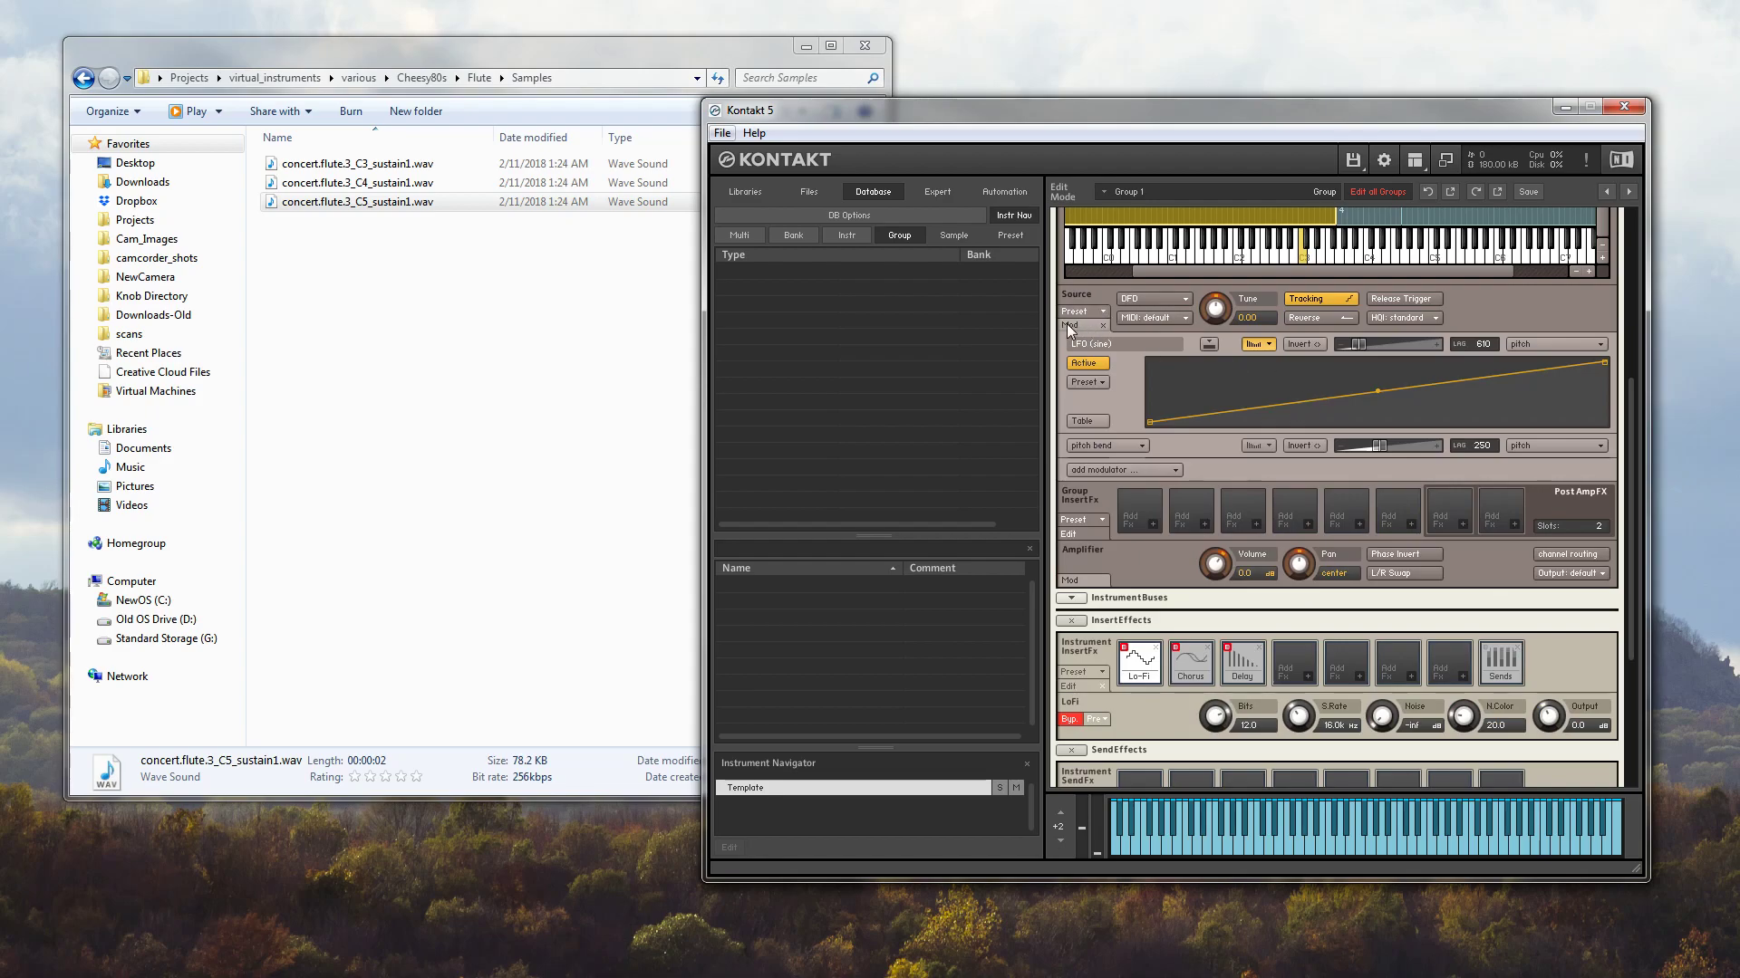
left_click(1067, 323)
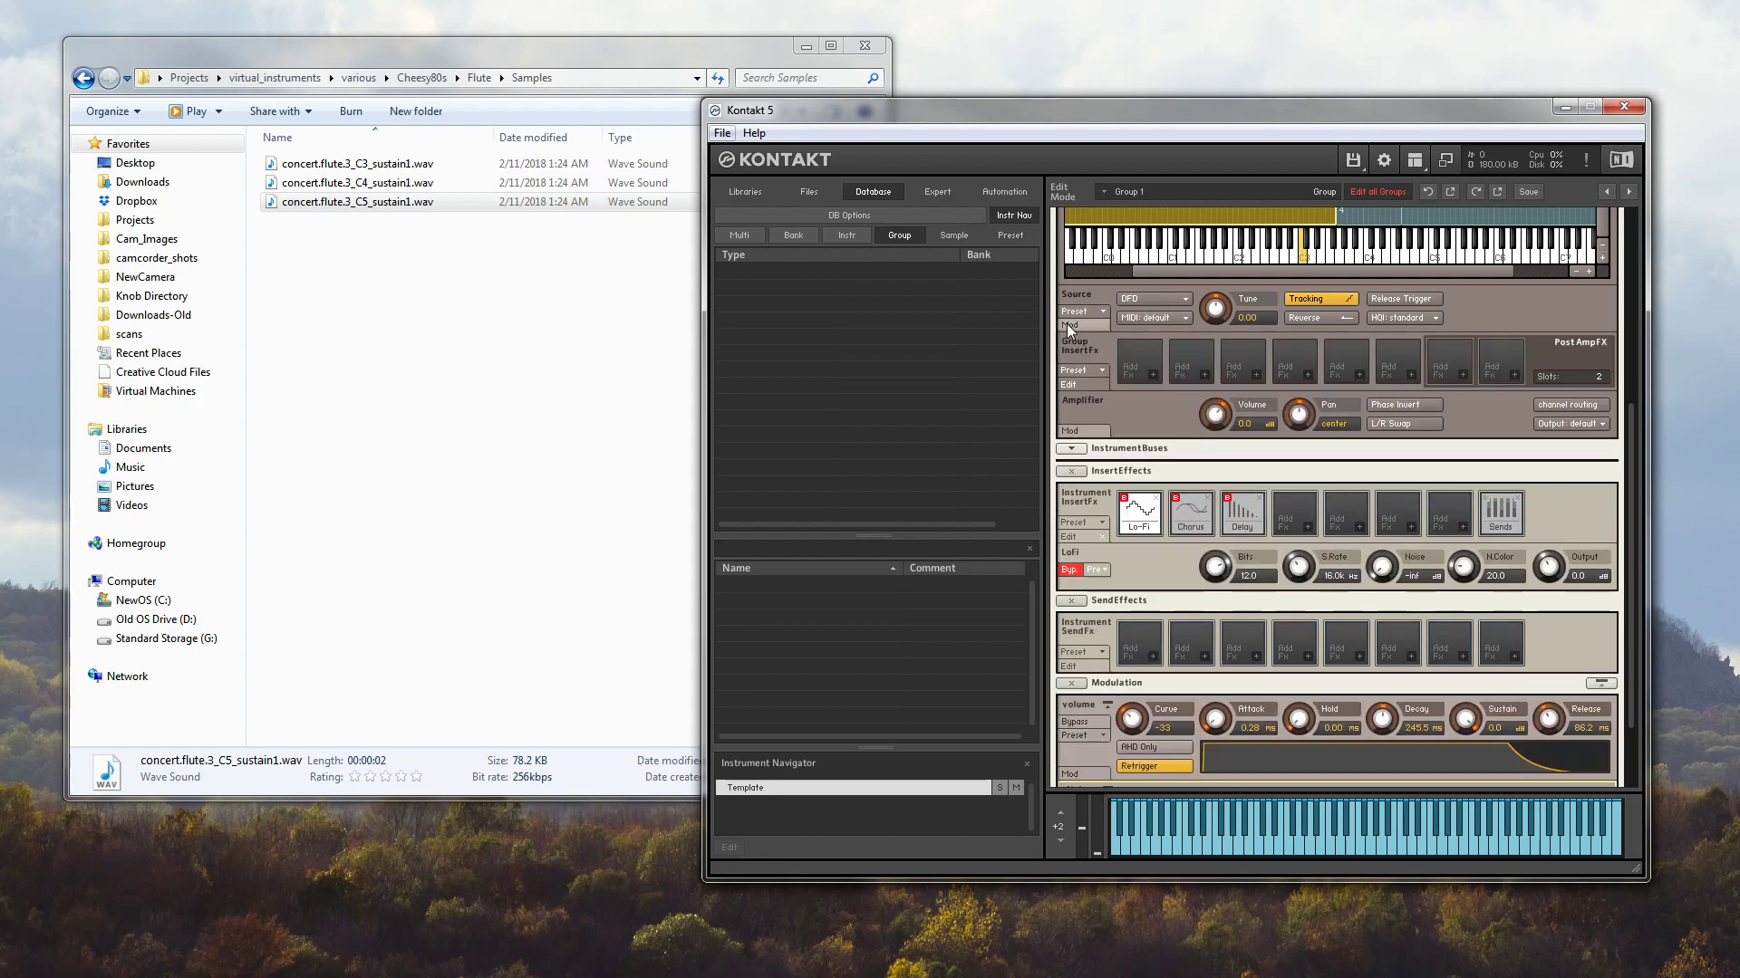
left_click_drag(1627, 438, 1631, 502)
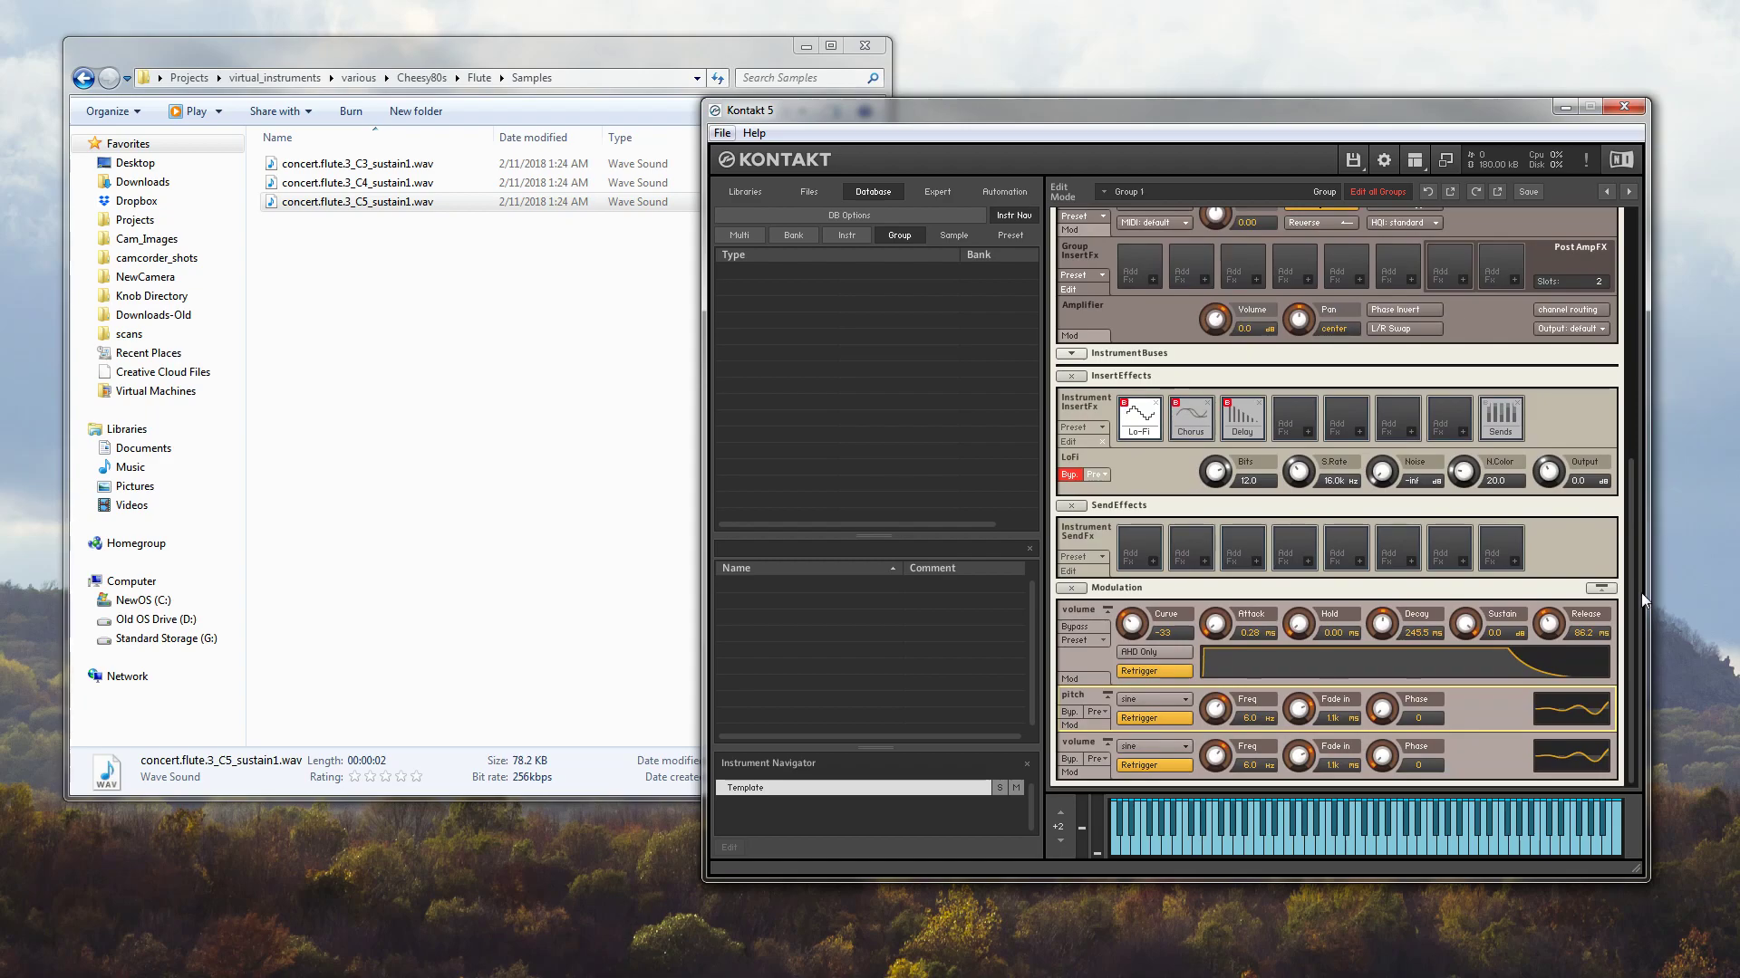
left_click_drag(1659, 546, 1637, 428)
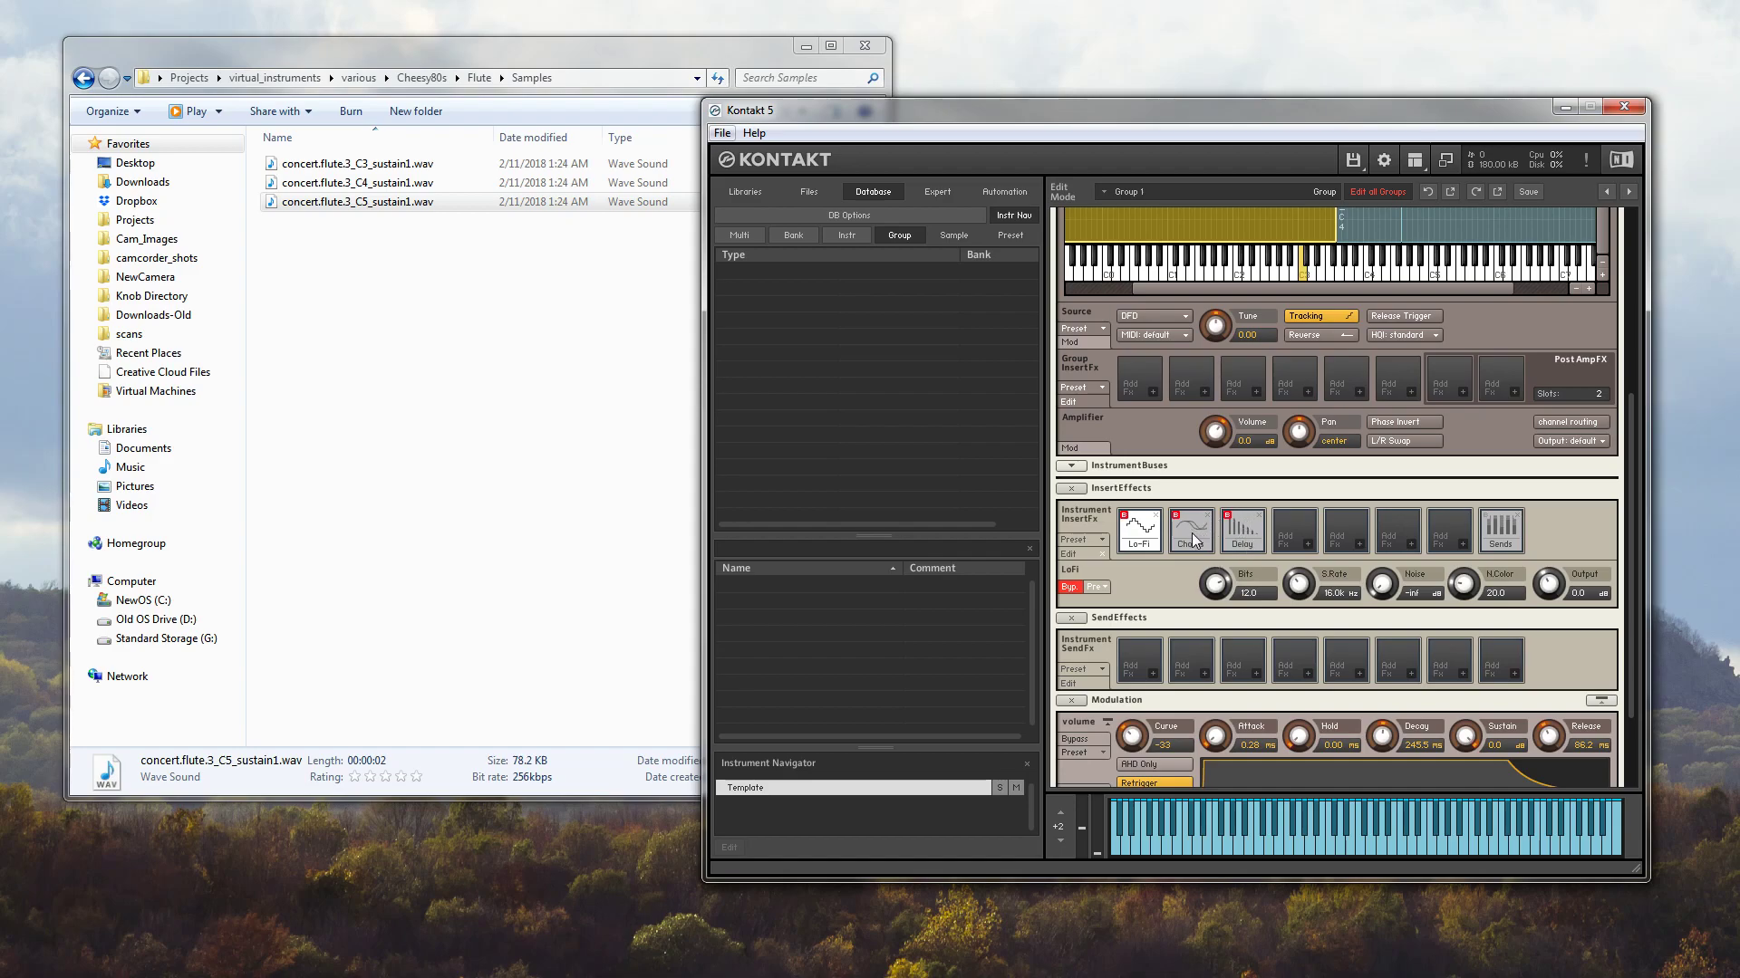
Show the Chorus insert effect's settings and toggle its bypass off and back on
left_click(1181, 546)
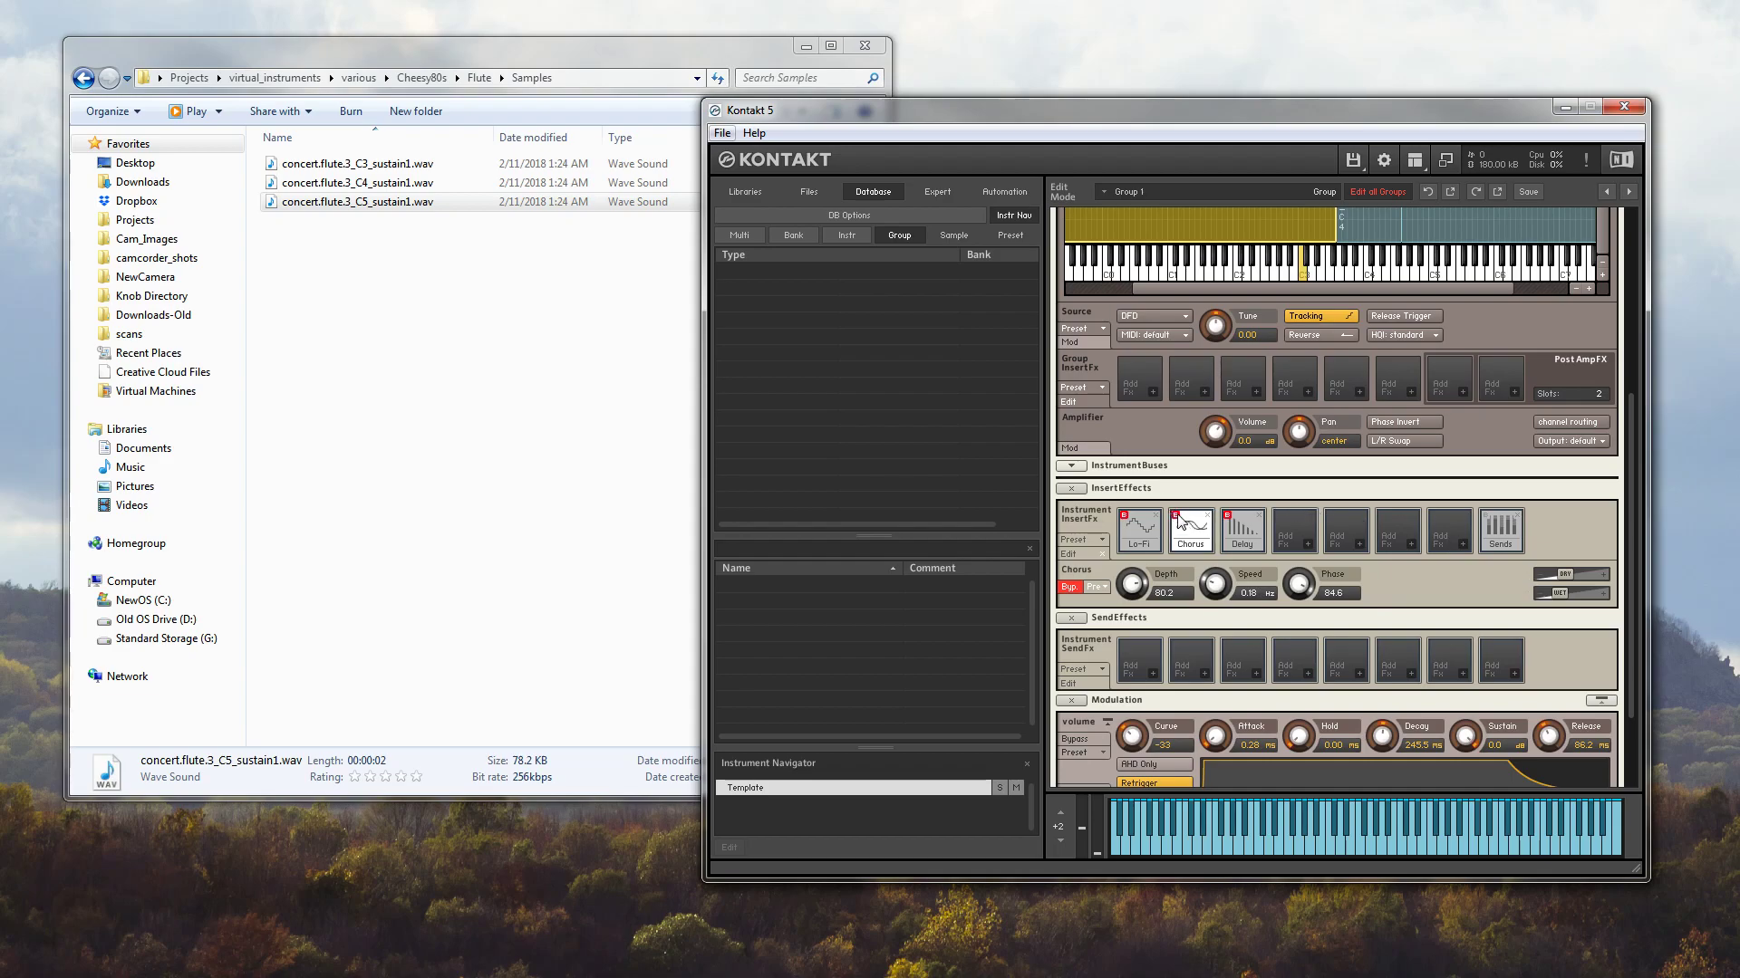
left_click(1176, 515)
scroll(1265, 492, "up", 1)
left_click(1176, 522)
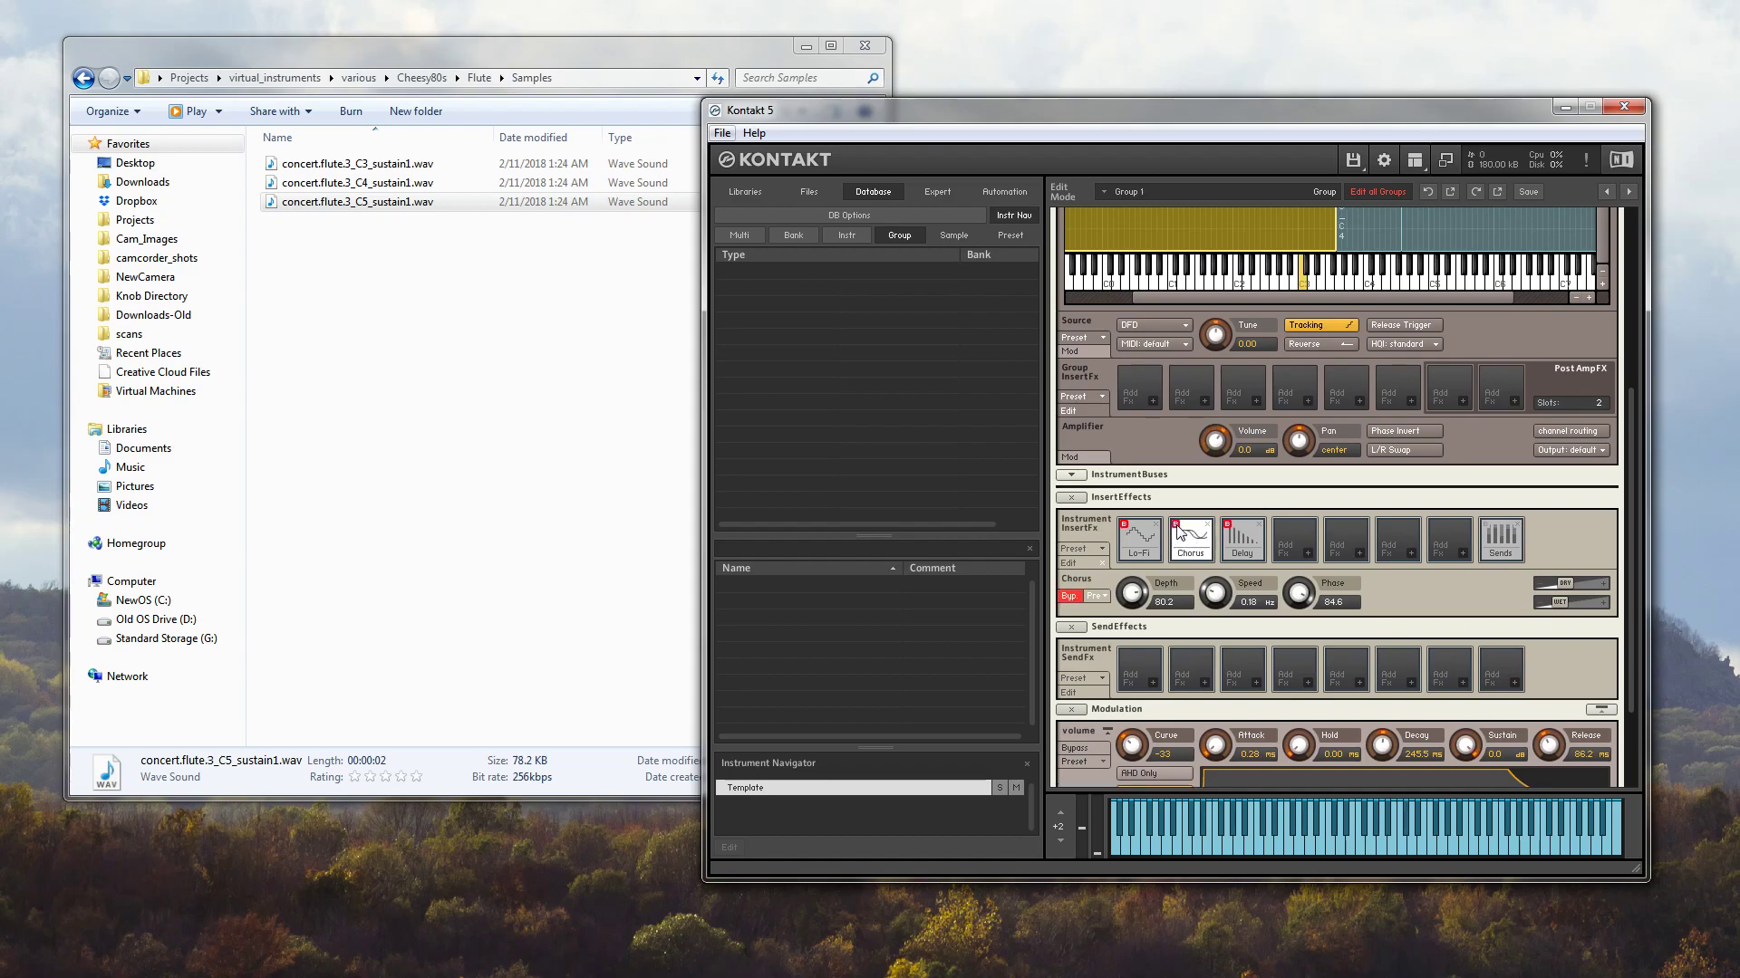
Show the Delay insert effect, turn its bypass off, raise the feedback, shorten the delay time and bypass the effect again
left_click(1243, 544)
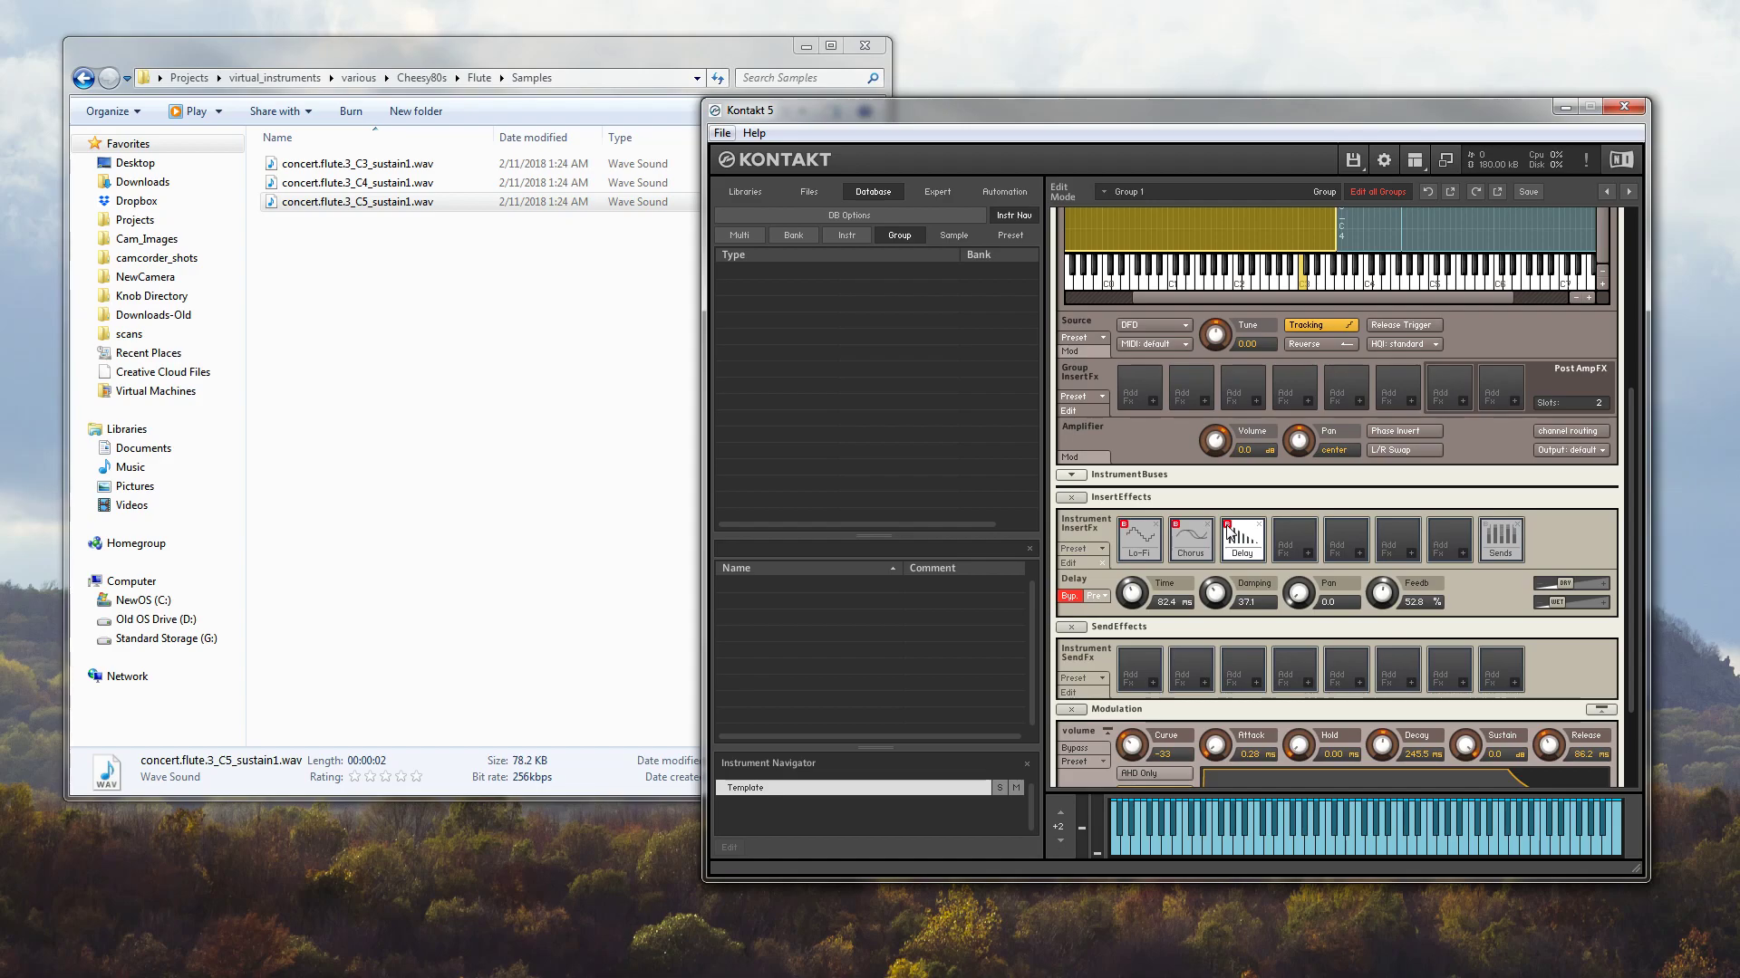
left_click(1228, 526)
left_click_drag(1384, 603, 1393, 548)
left_click_drag(1132, 594, 1133, 609)
left_click(1069, 596)
Show the C3 flute sample in the Wave Editor beneath the Mapping Editor
left_click_drag(1629, 649, 1641, 489)
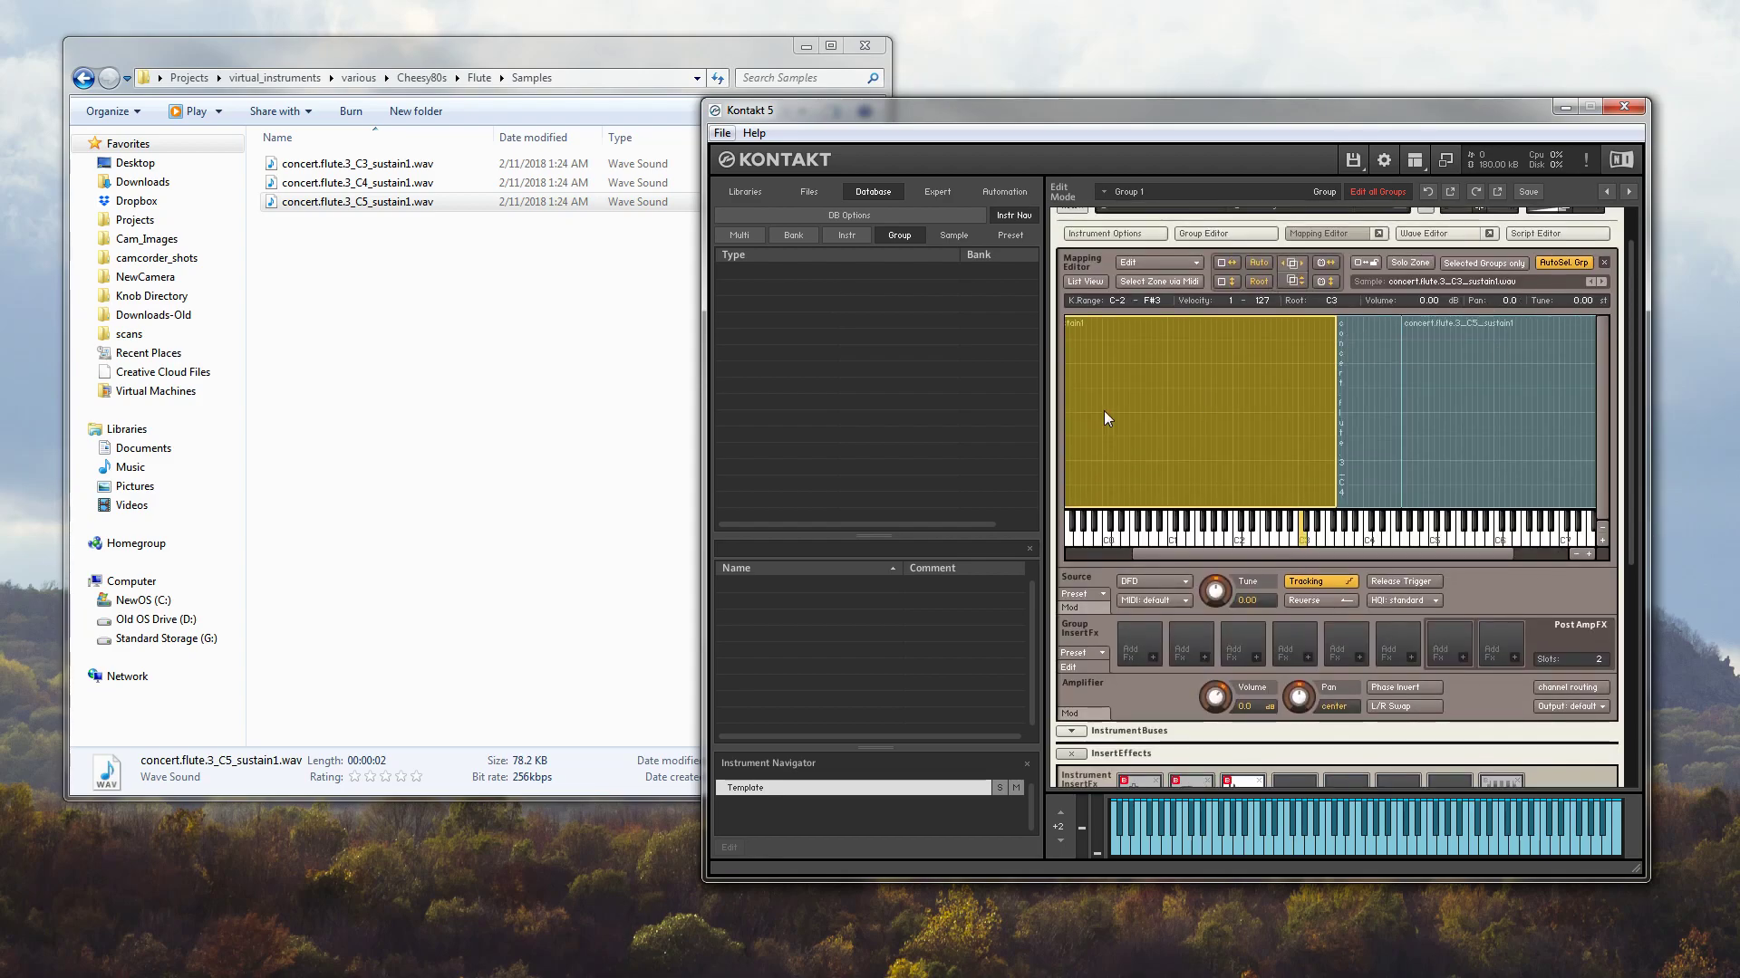
left_click(1438, 234)
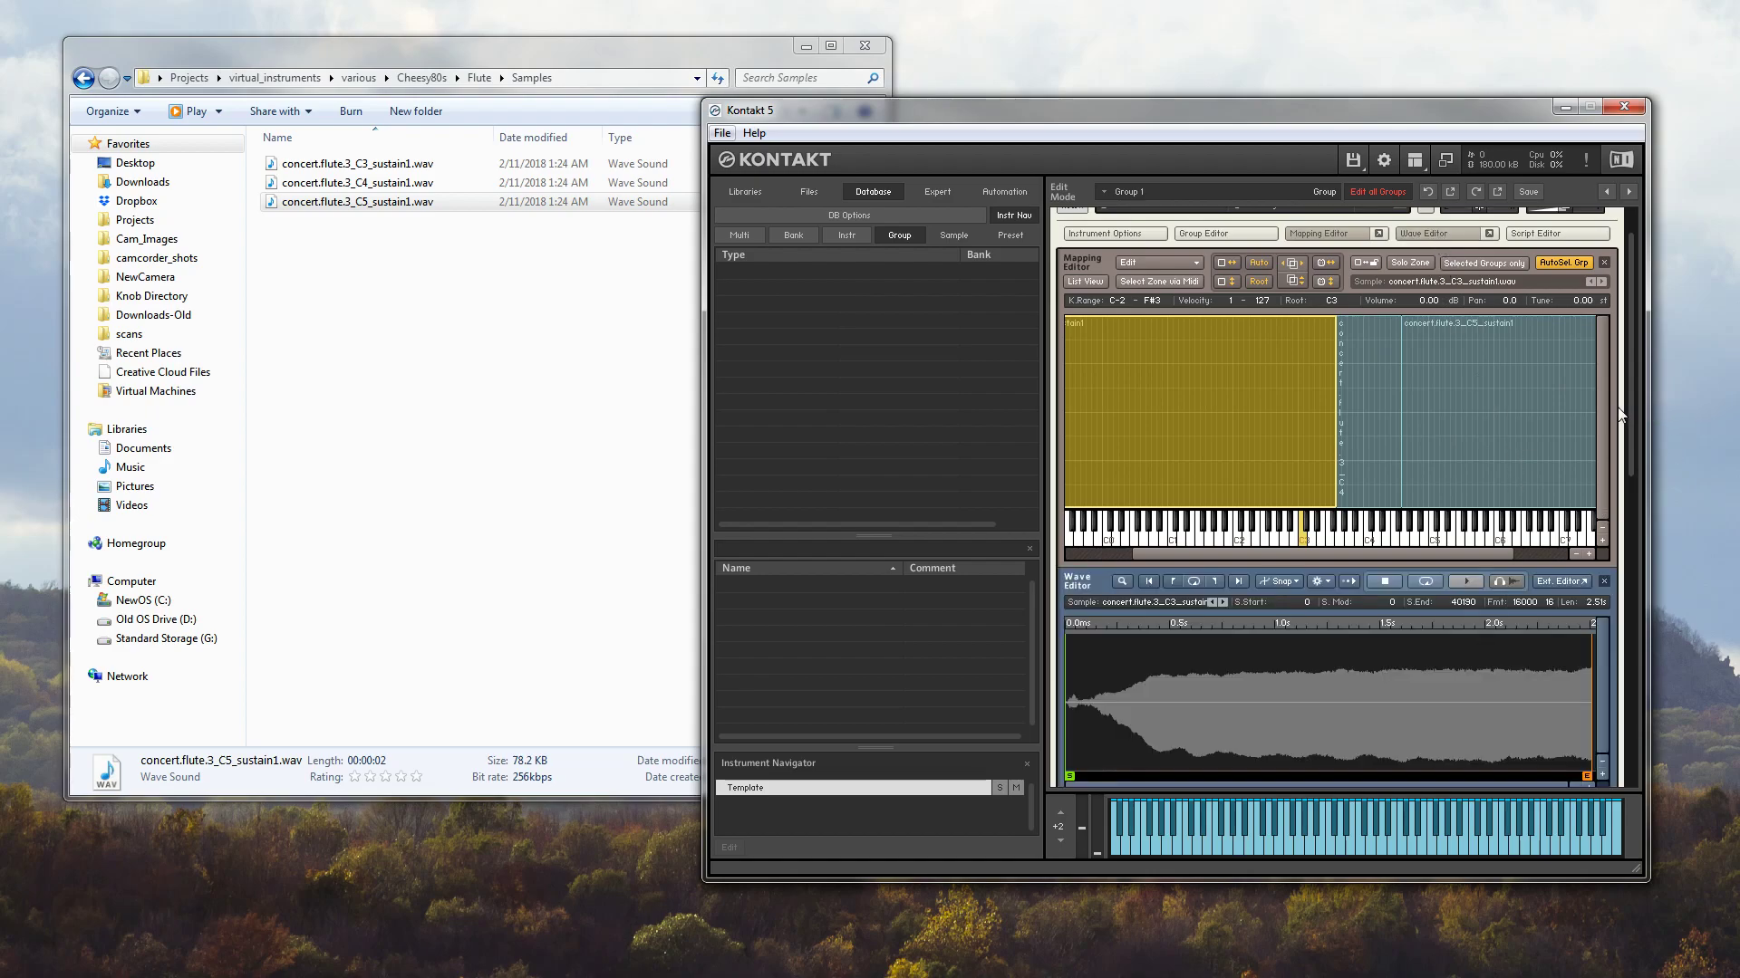
left_click_drag(1633, 402, 1633, 471)
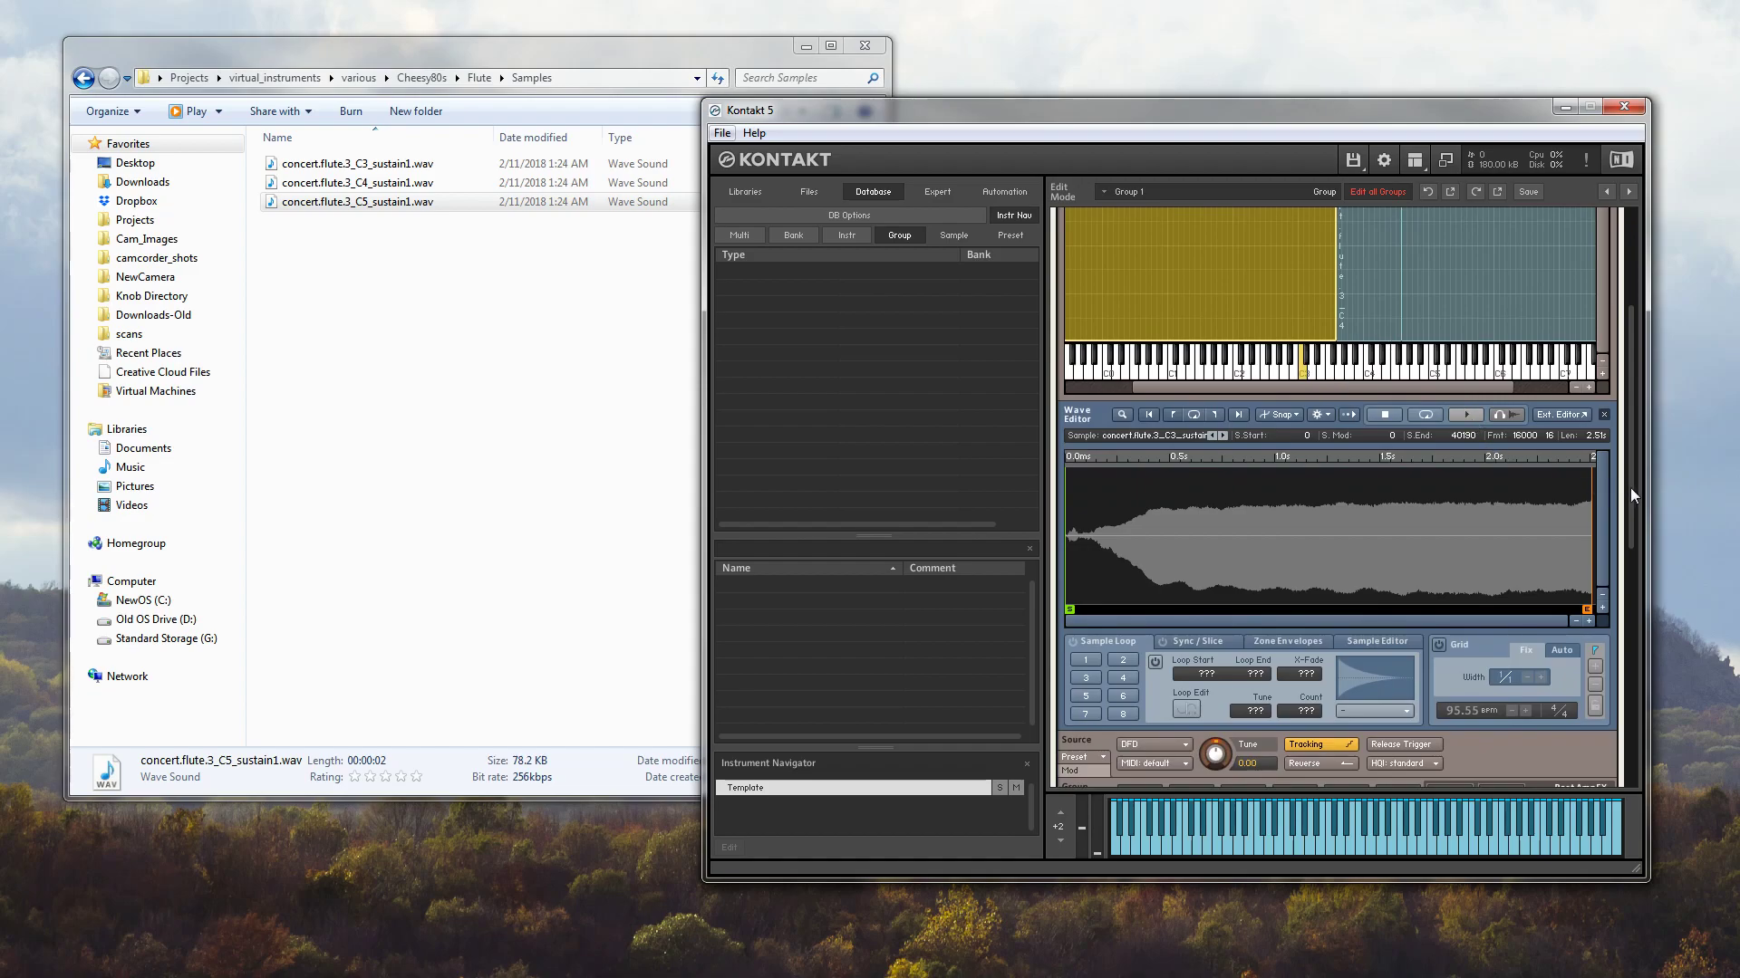
left_click_drag(1629, 487, 1629, 415)
left_click(1450, 287)
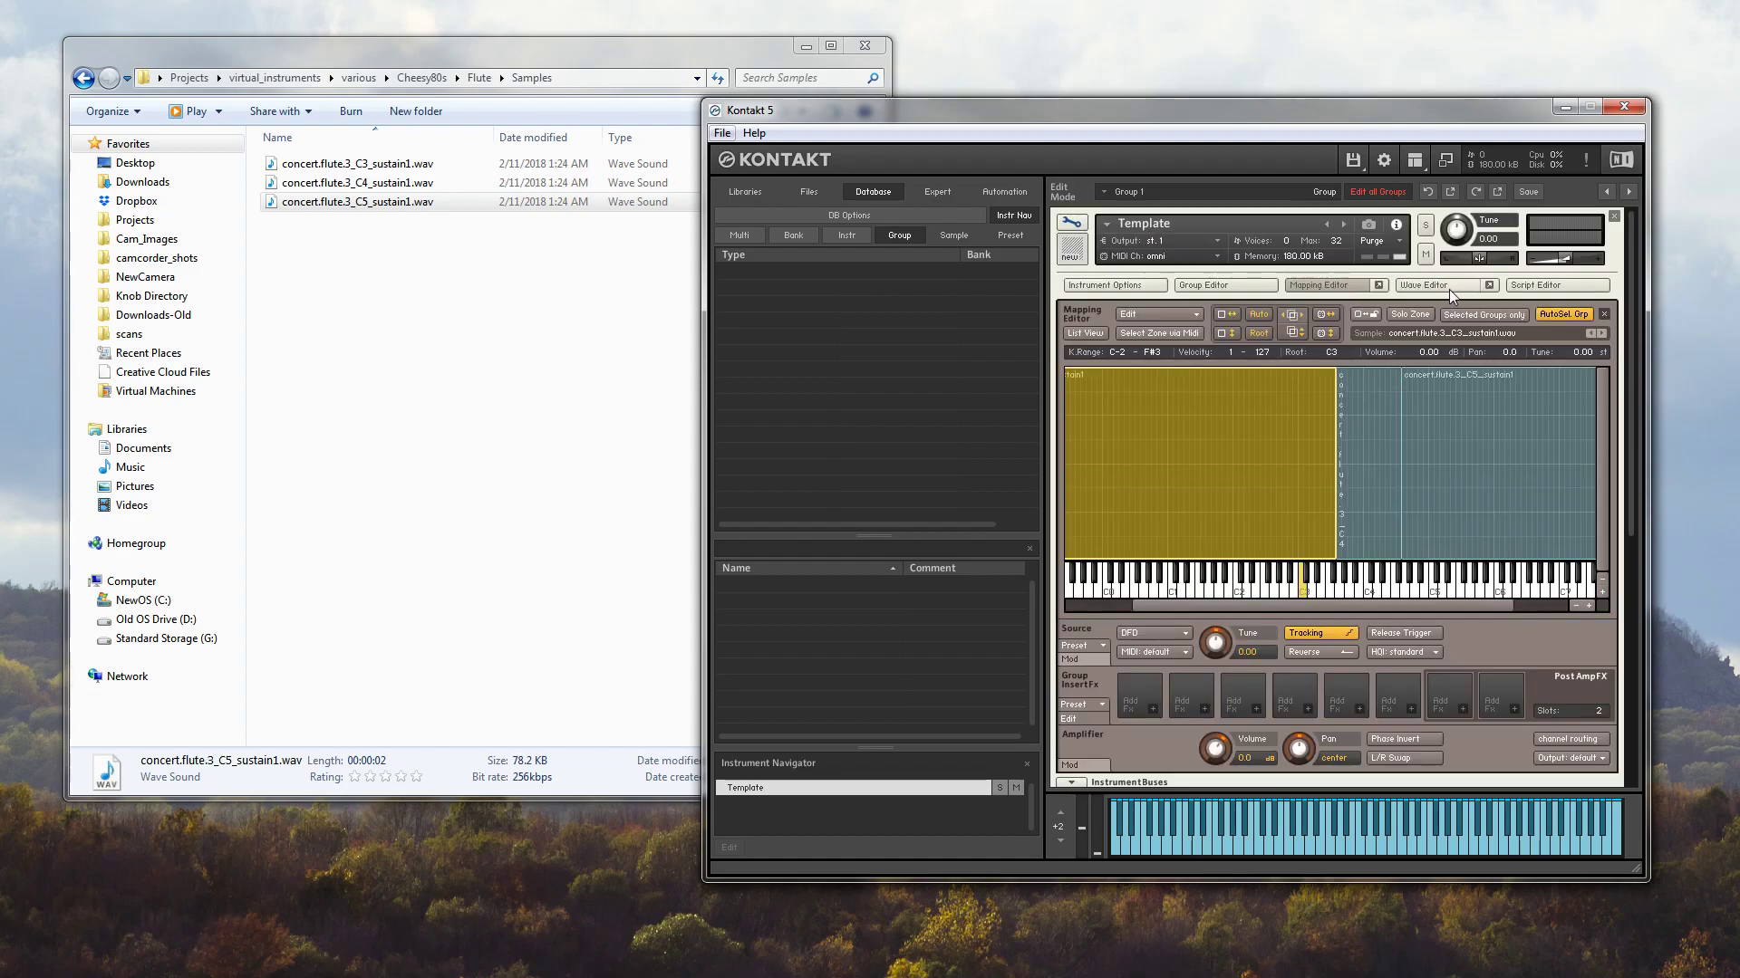
left_click(1441, 287)
Enable sample looping for the C3 flute sample and move loop 1's start to about 10488
left_click_drag(1630, 359, 1624, 520)
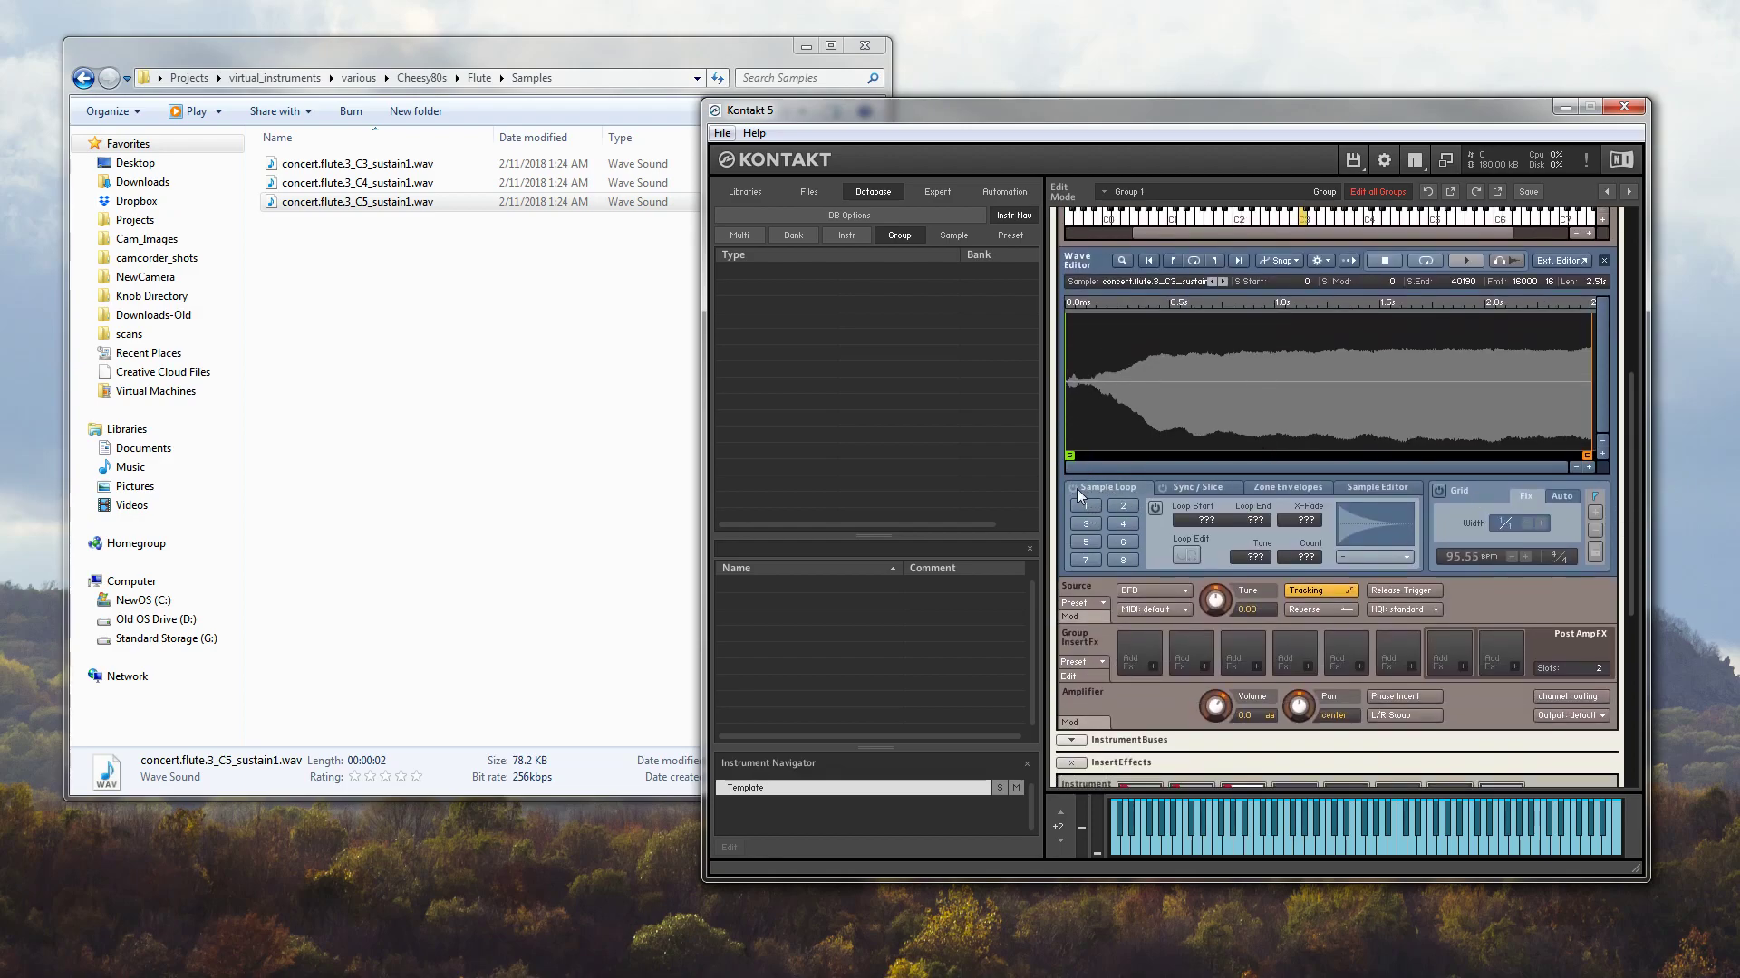
left_click(1154, 509)
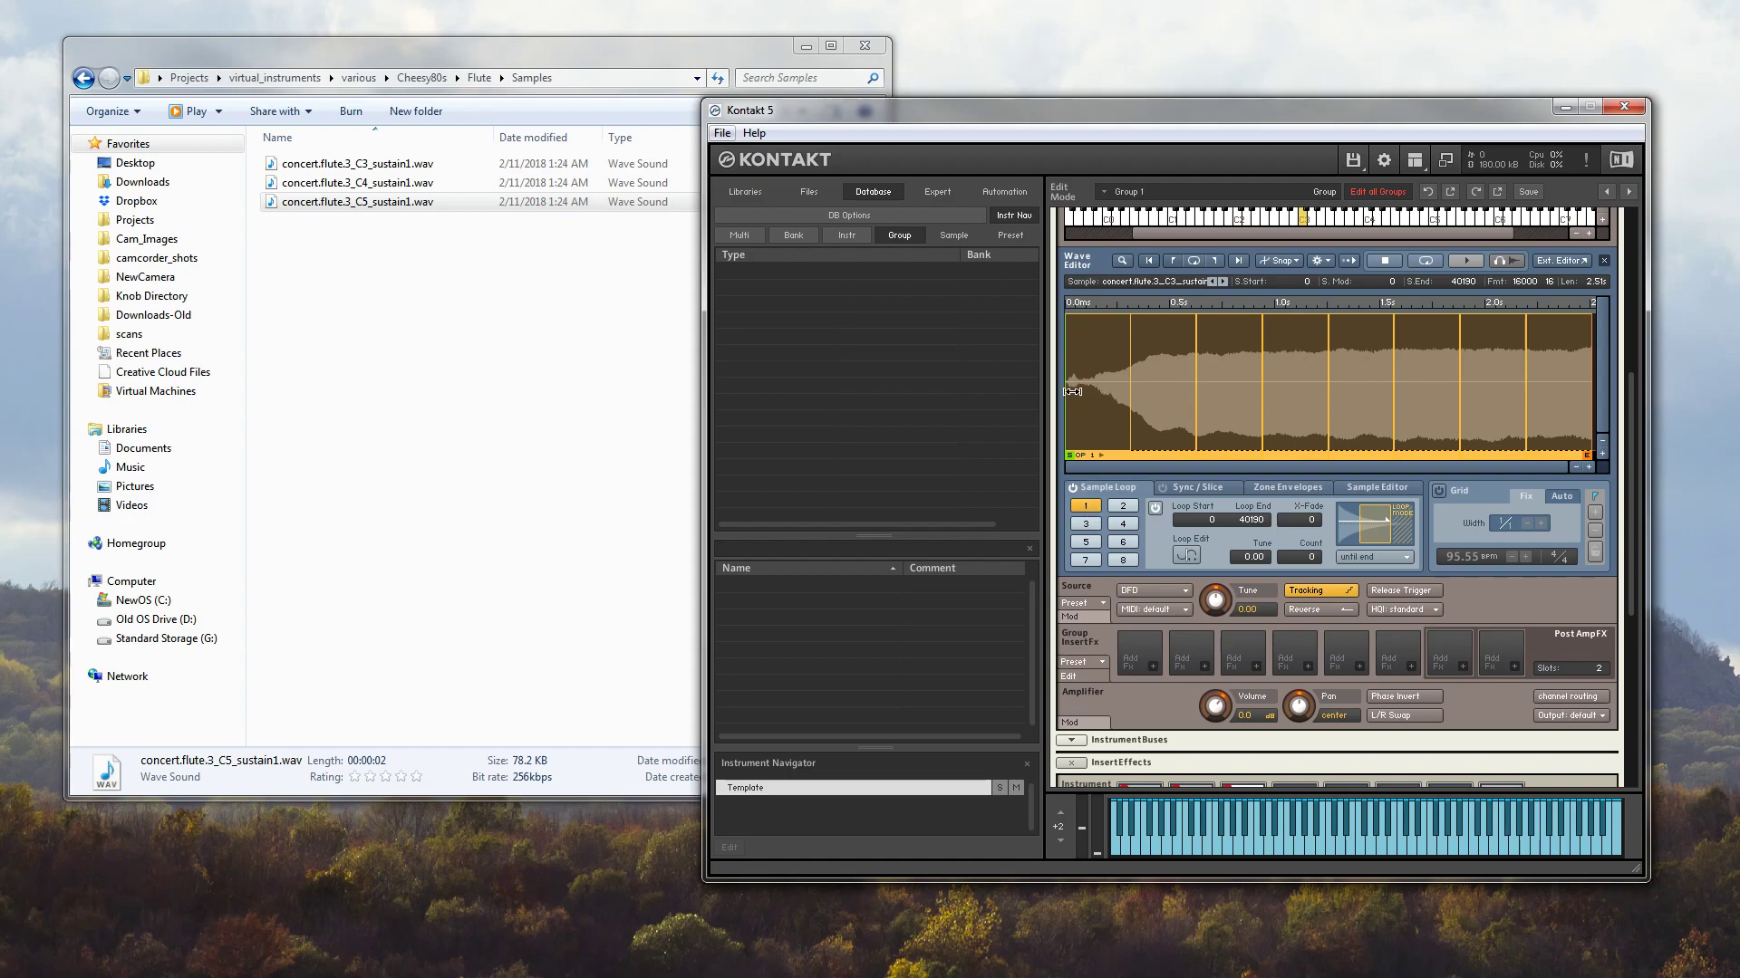
left_click_drag(1063, 388, 1204, 385)
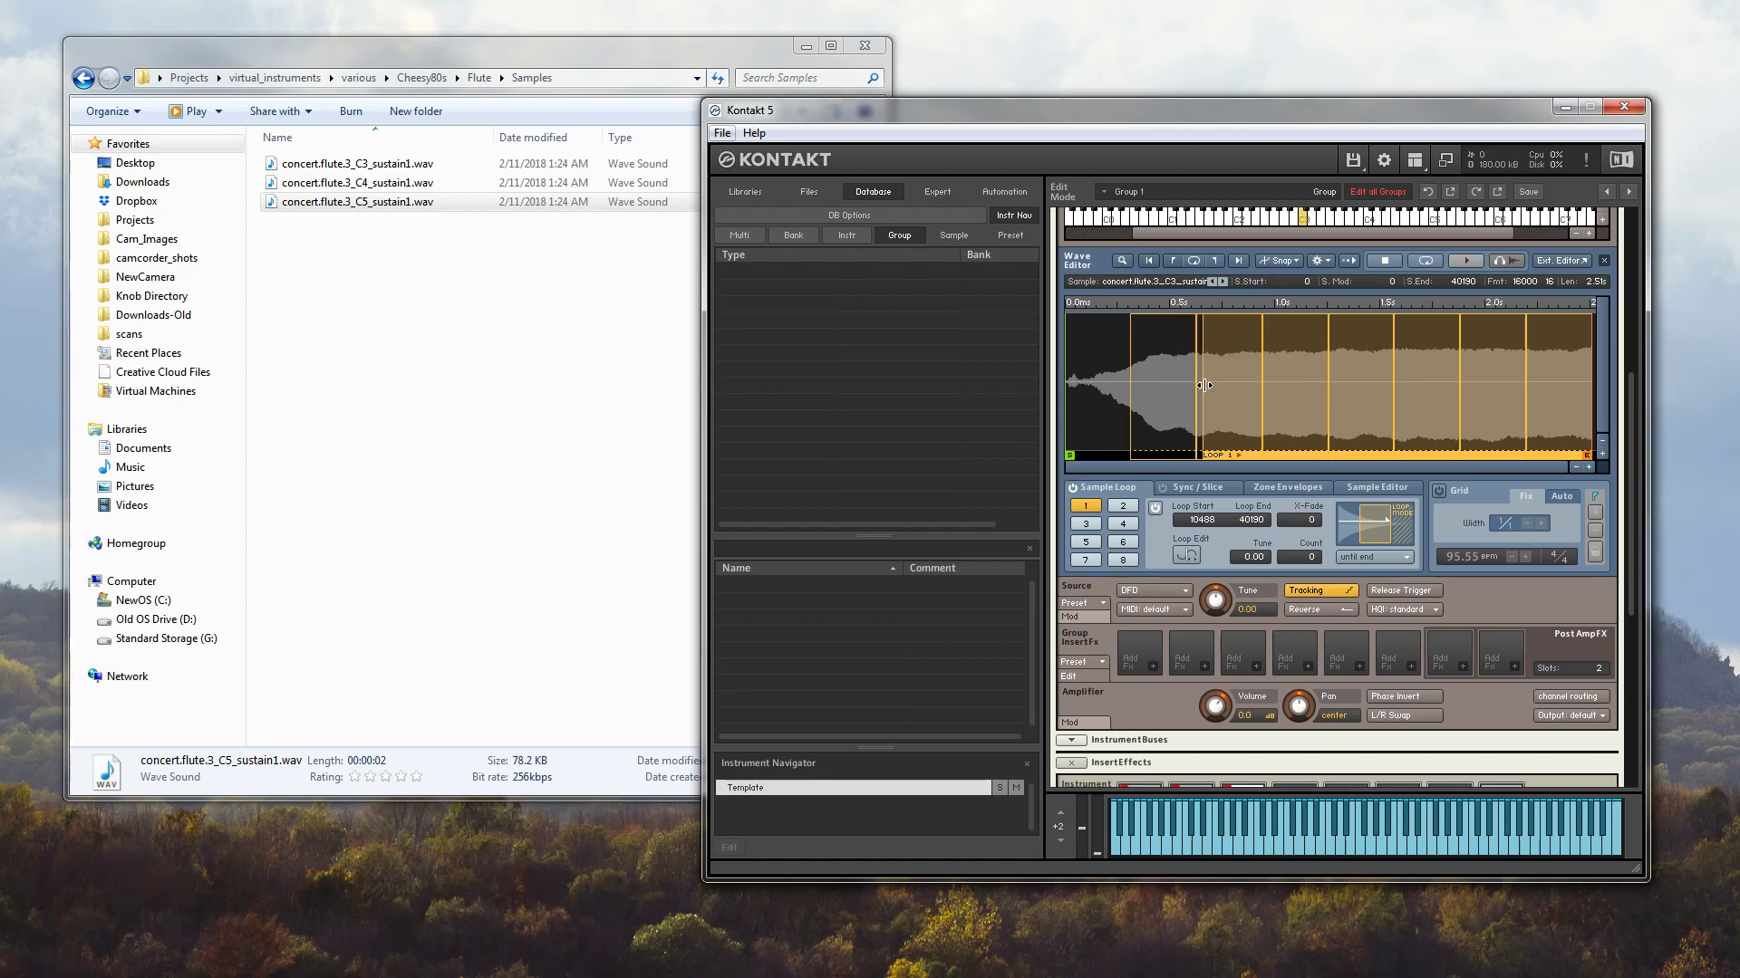
Turn off sample loops 2 through 8 on the C3 flute sample
left_click(1122, 506)
left_click(1154, 508)
left_click(1091, 520)
left_click(1155, 511)
left_click(1127, 521)
left_click(1154, 511)
left_click(1085, 541)
left_click(1155, 508)
left_click(1123, 542)
left_click(1157, 509)
left_click(1094, 557)
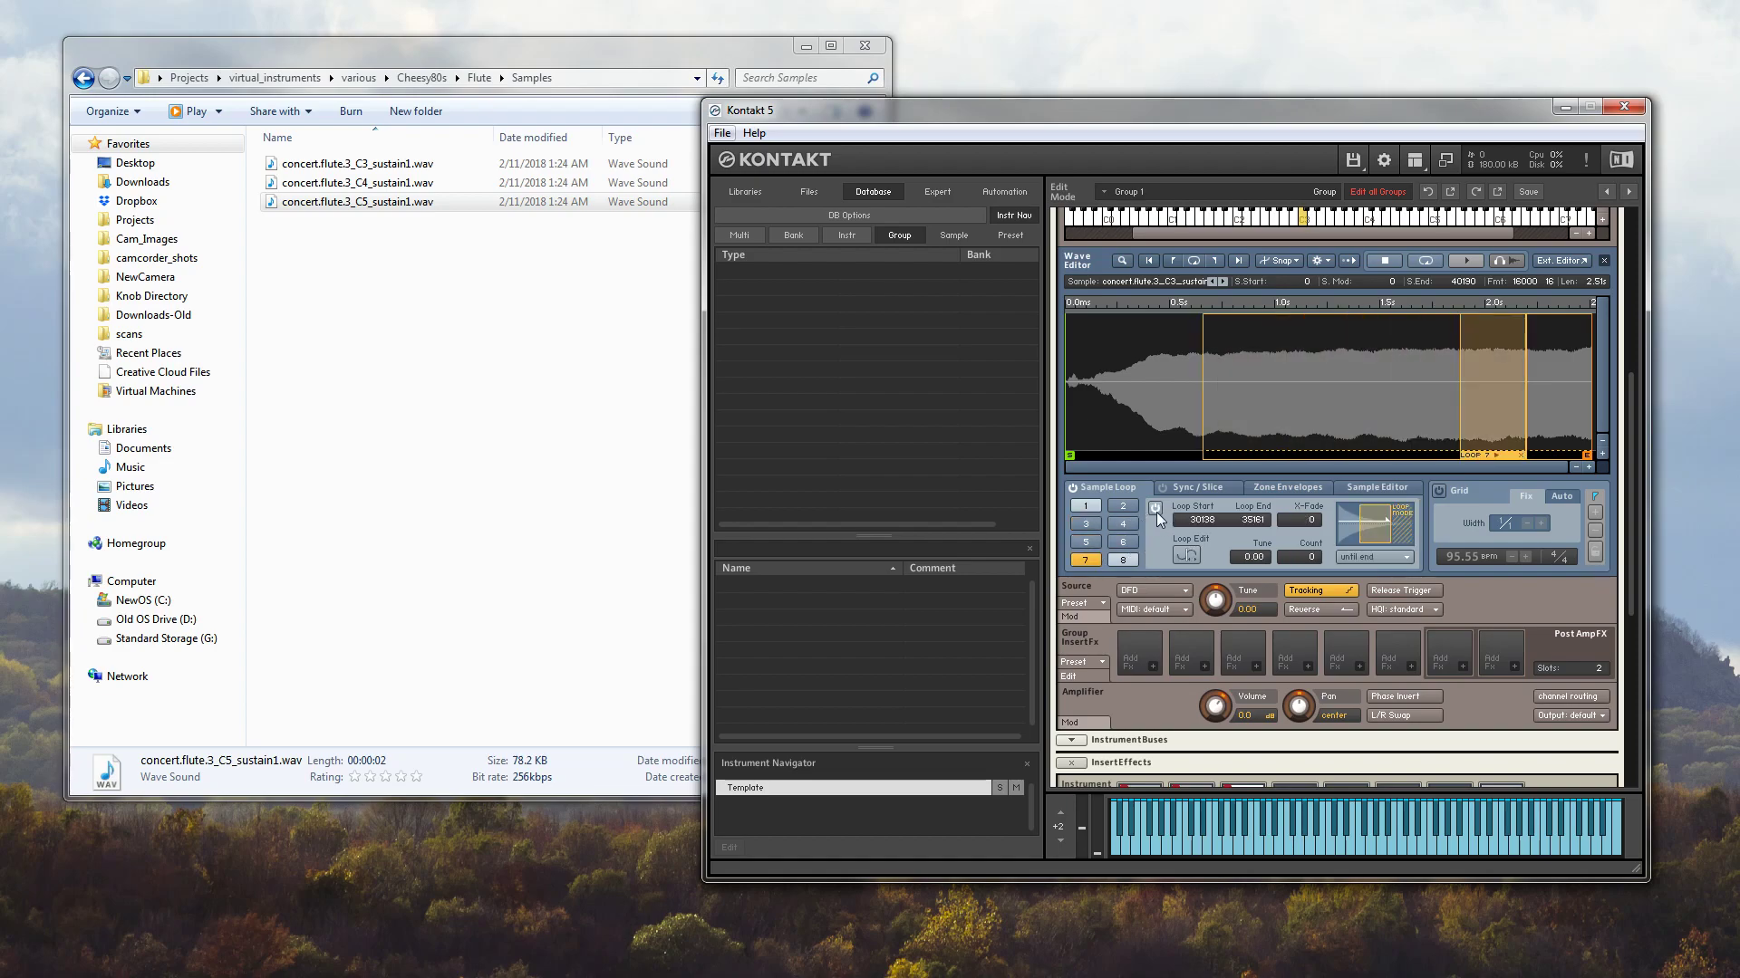
left_click(1154, 509)
left_click(1123, 560)
left_click(1156, 513)
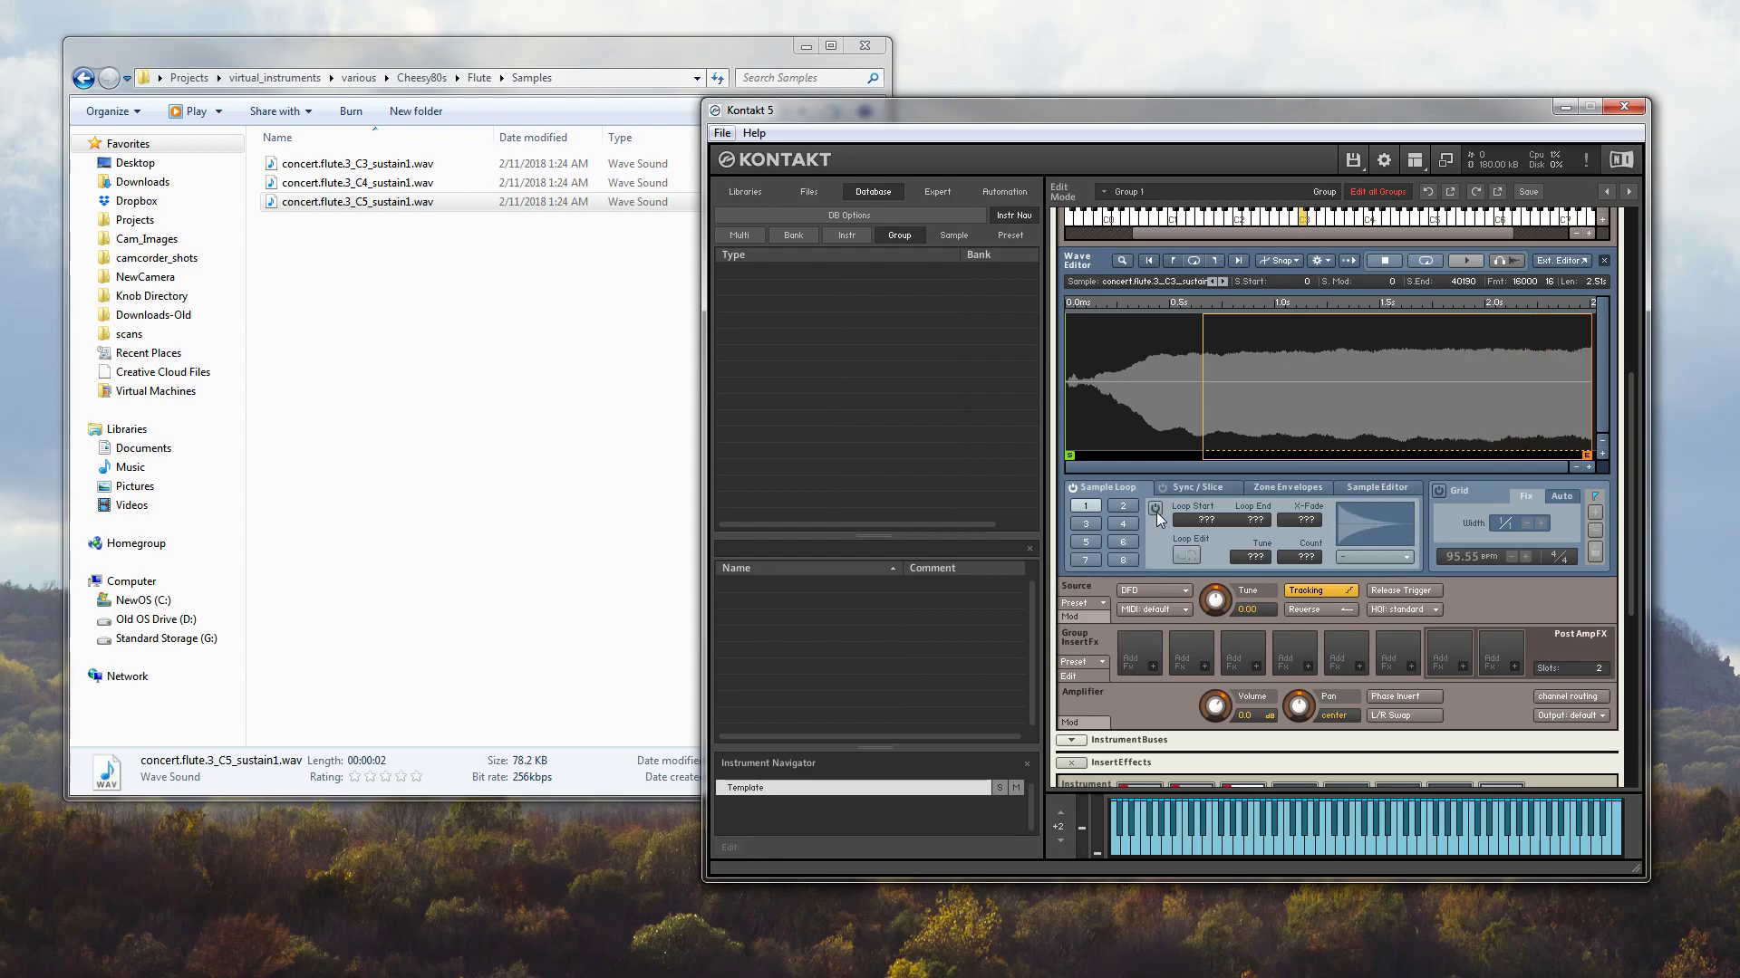
Set loop 1 of the C3 sample to start at about 14490 and end at about 35912
left_click(1084, 506)
left_click_drag(1589, 381, 1535, 377)
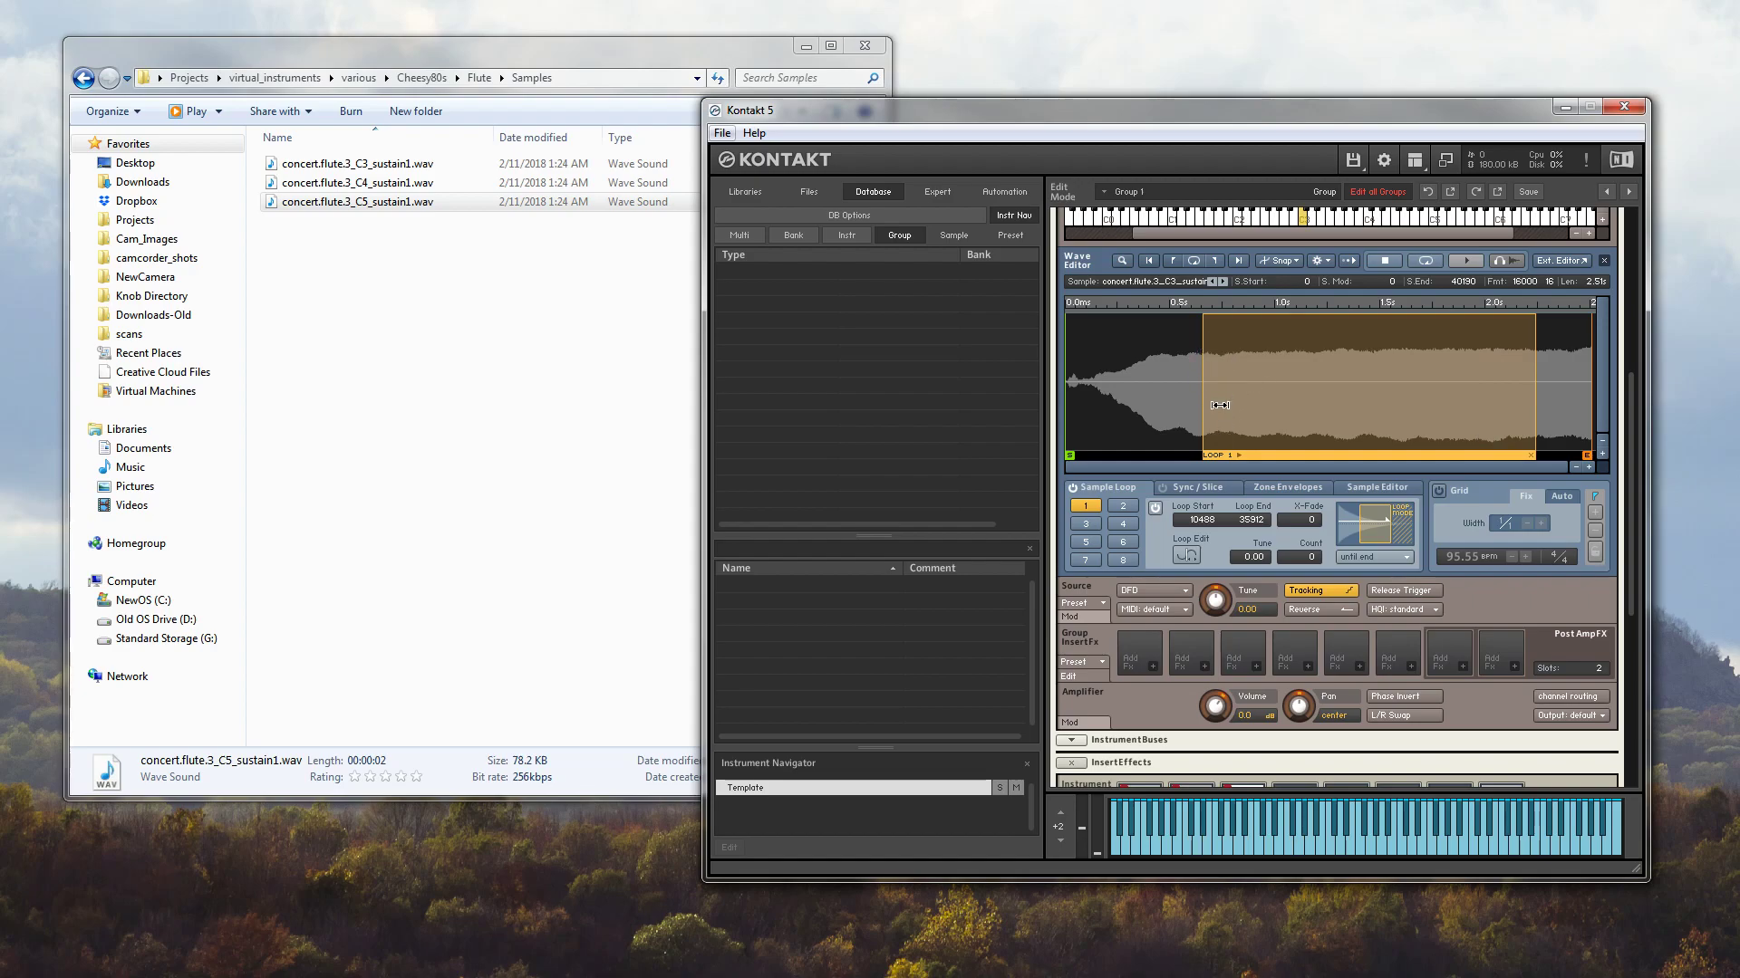
left_click_drag(1203, 395, 1255, 393)
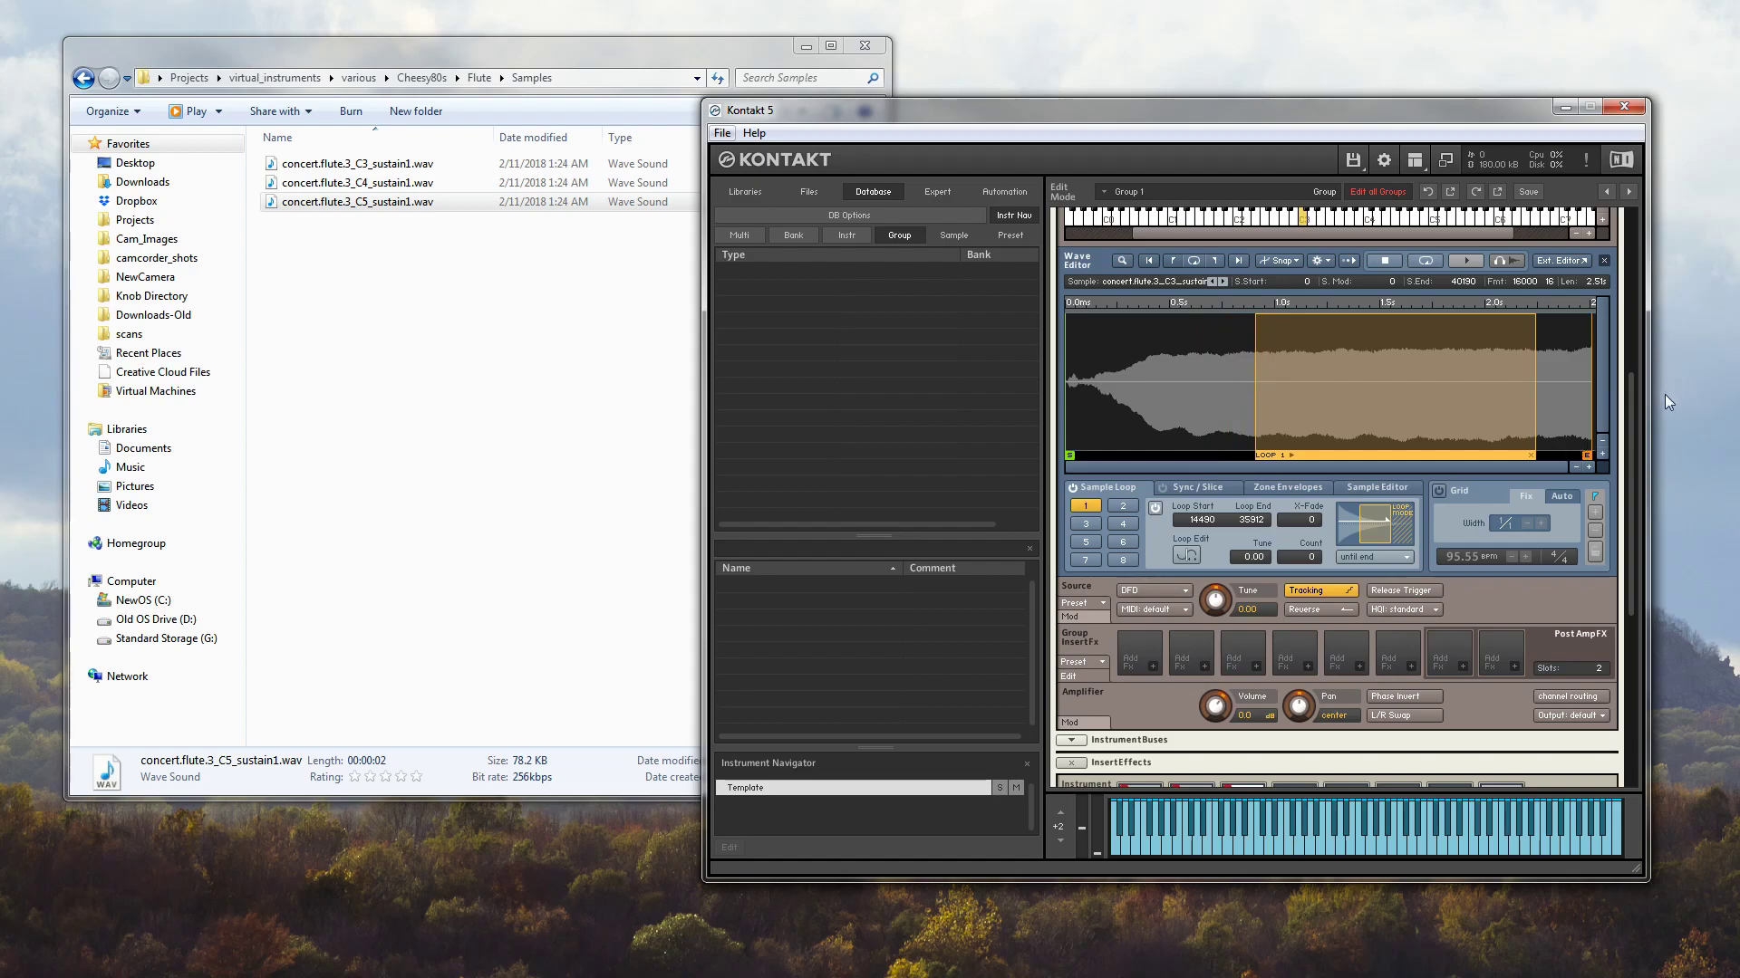
Enter loop edit for the C3 sample and align the waveforms at the loop point by shifting the loop start to 14479
left_click_drag(1633, 411, 1656, 310)
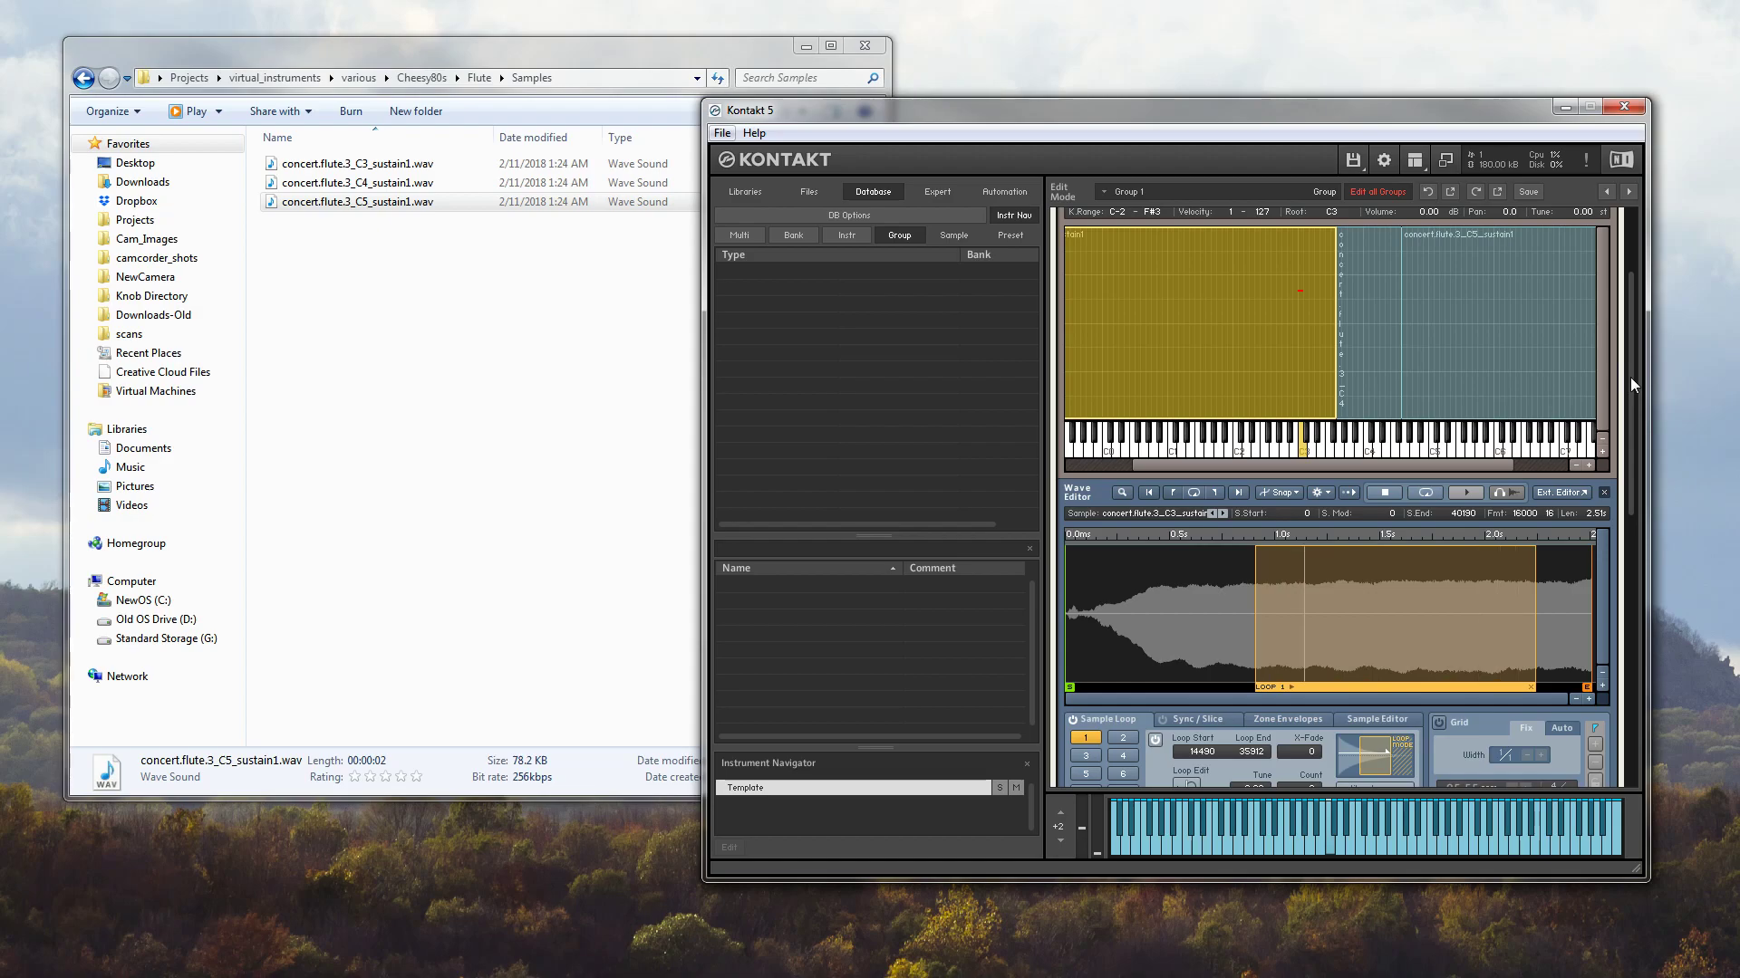
left_click_drag(1634, 384, 1635, 475)
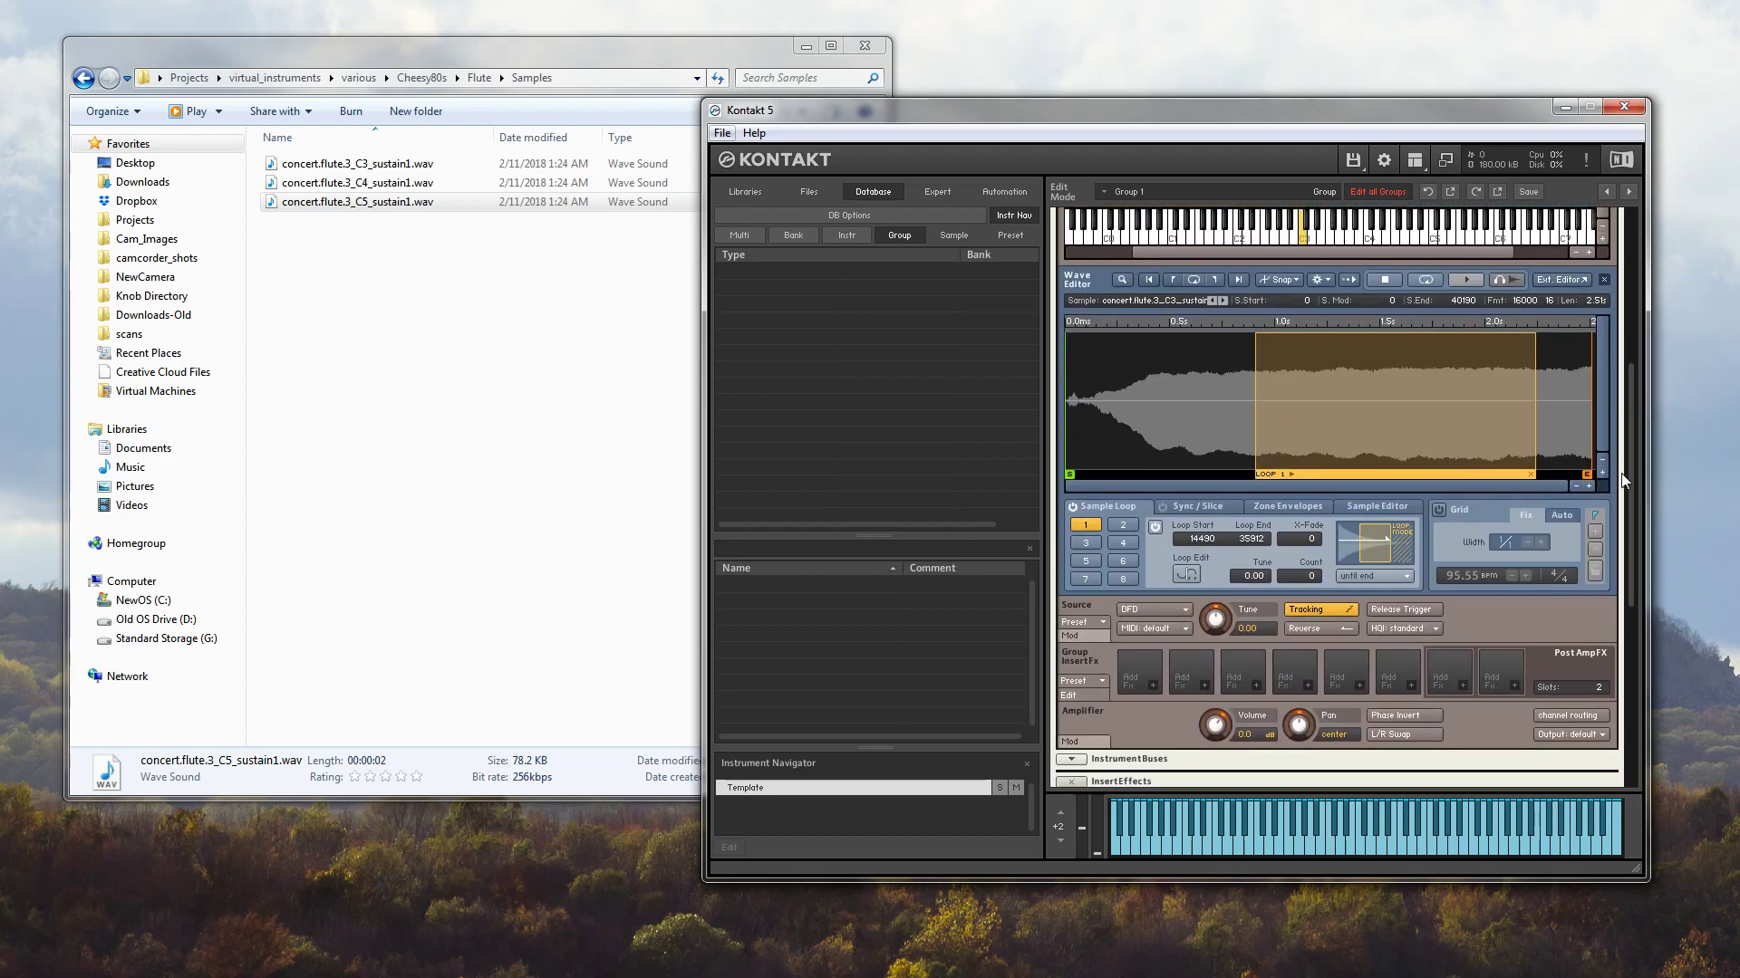
left_click(1180, 576)
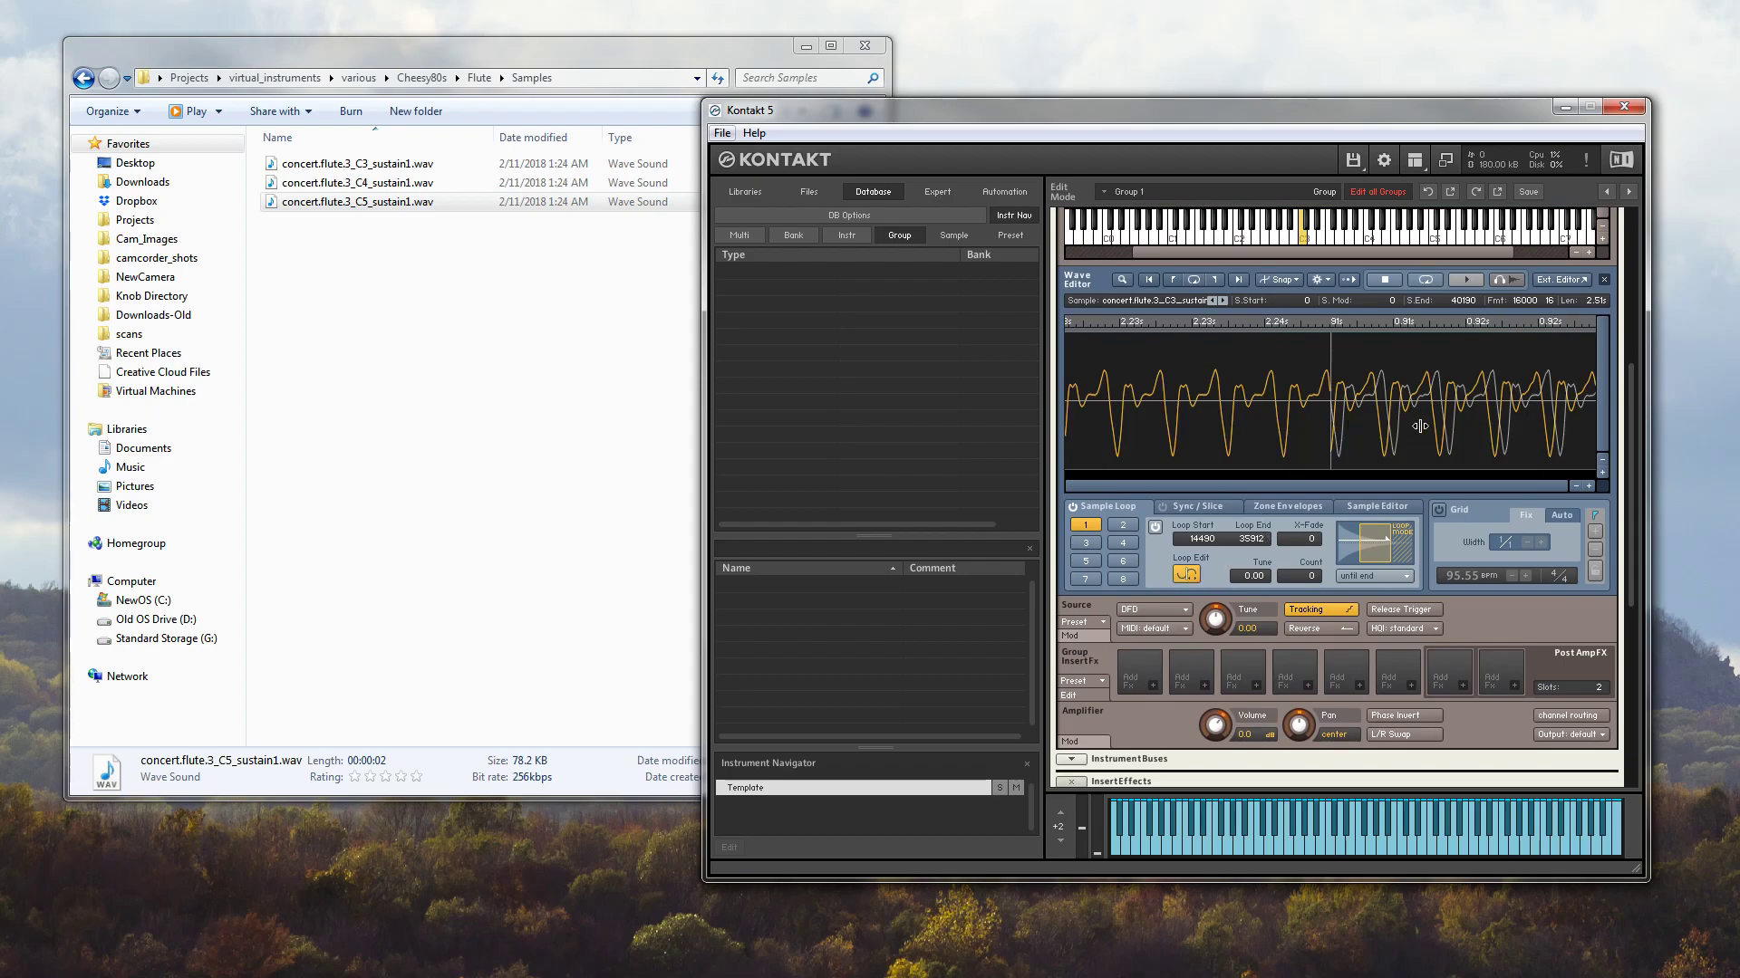
left_click_drag(1454, 397, 1458, 393)
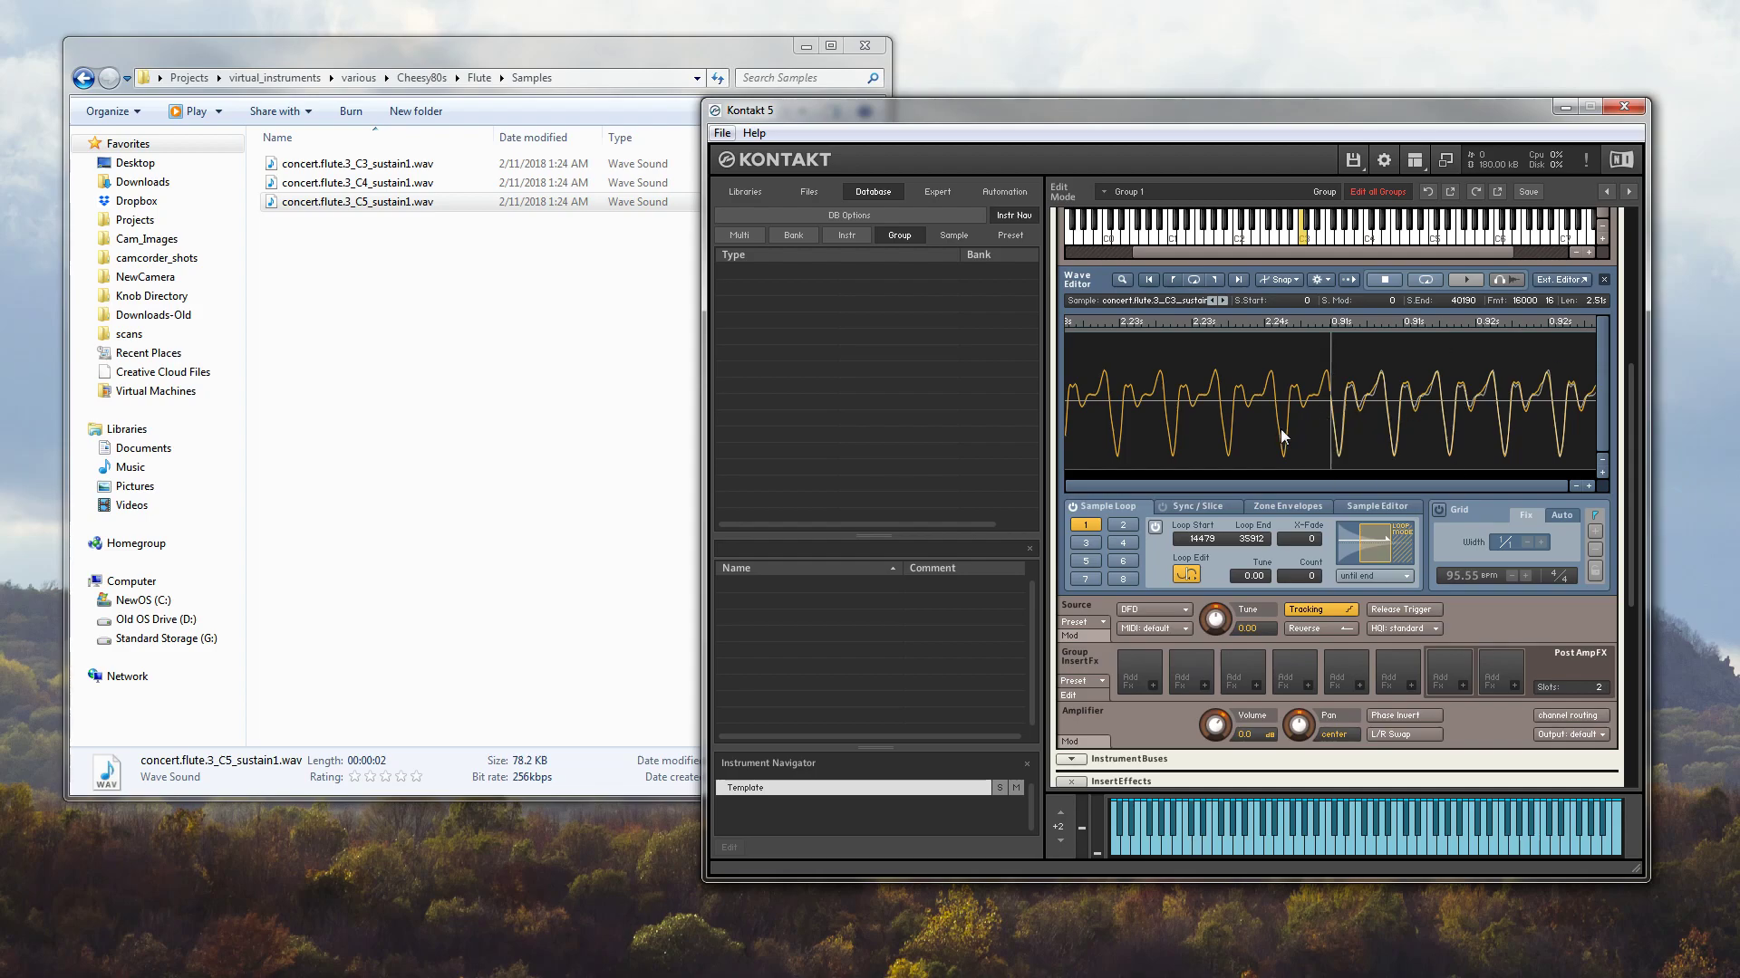
Set the C3 loop's crossfade to 1000 and return to the full waveform view
mouse_move(1315, 544)
left_mouse_down()
mouse_move(1312, 513)
mouse_move(1313, 528)
left_mouse_up()
left_click_drag(1629, 493, 1631, 460)
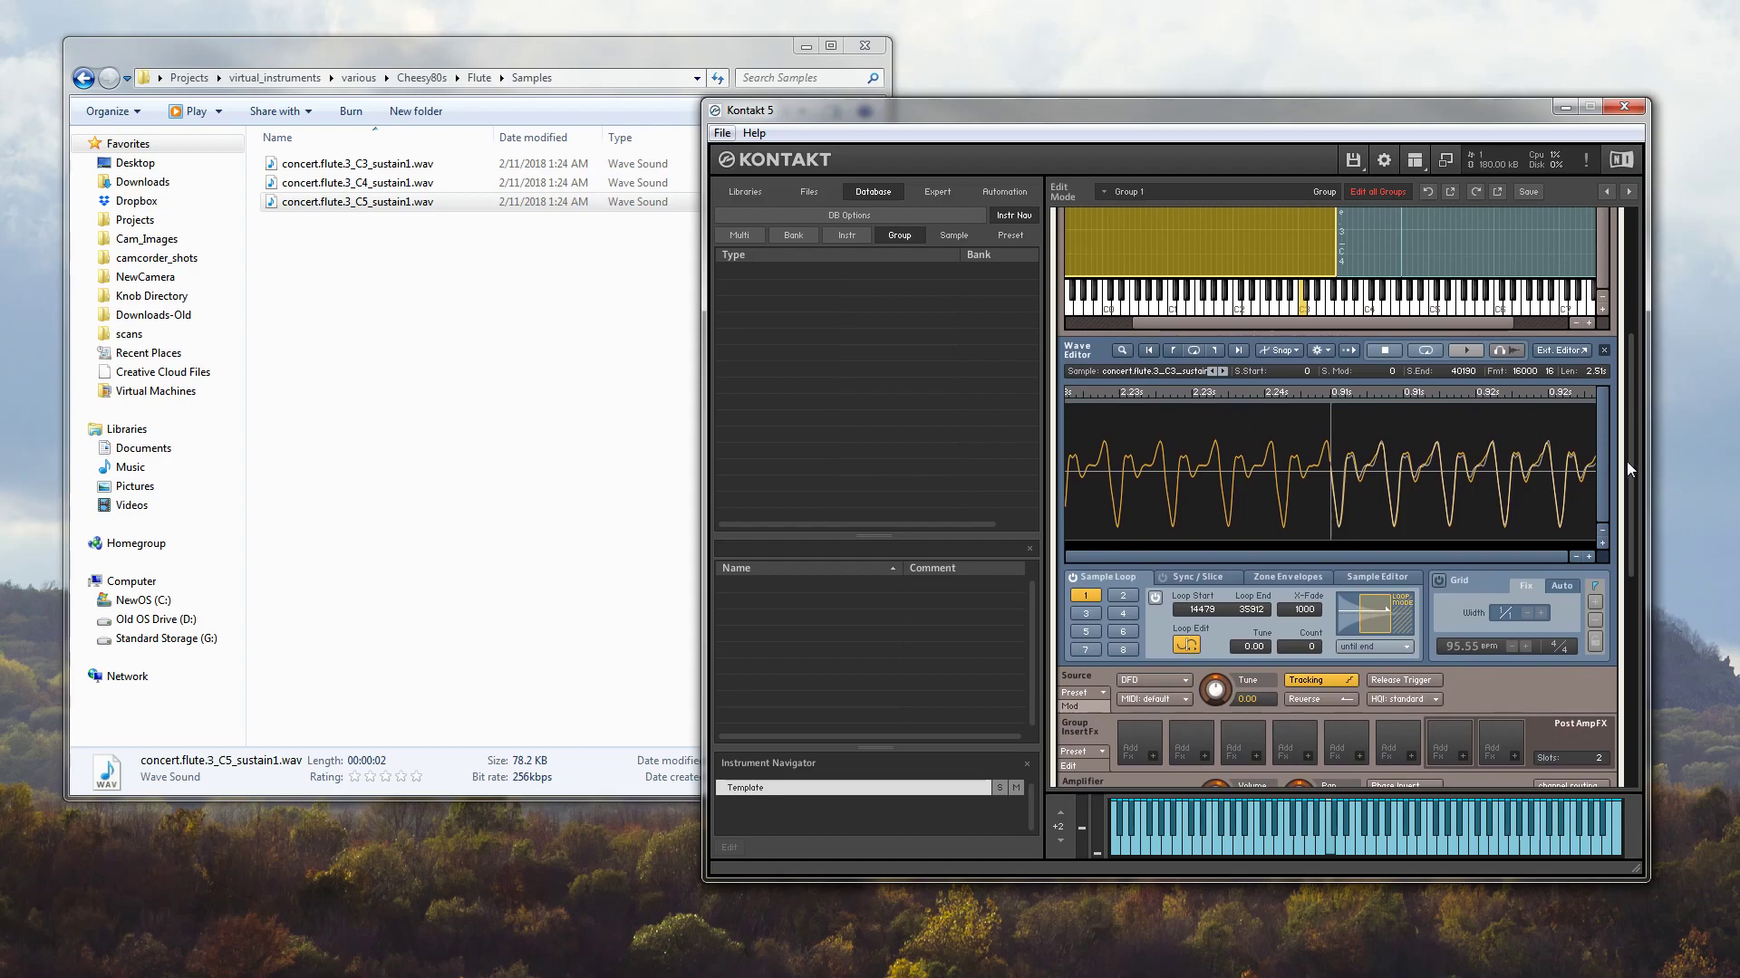
left_click(1187, 646)
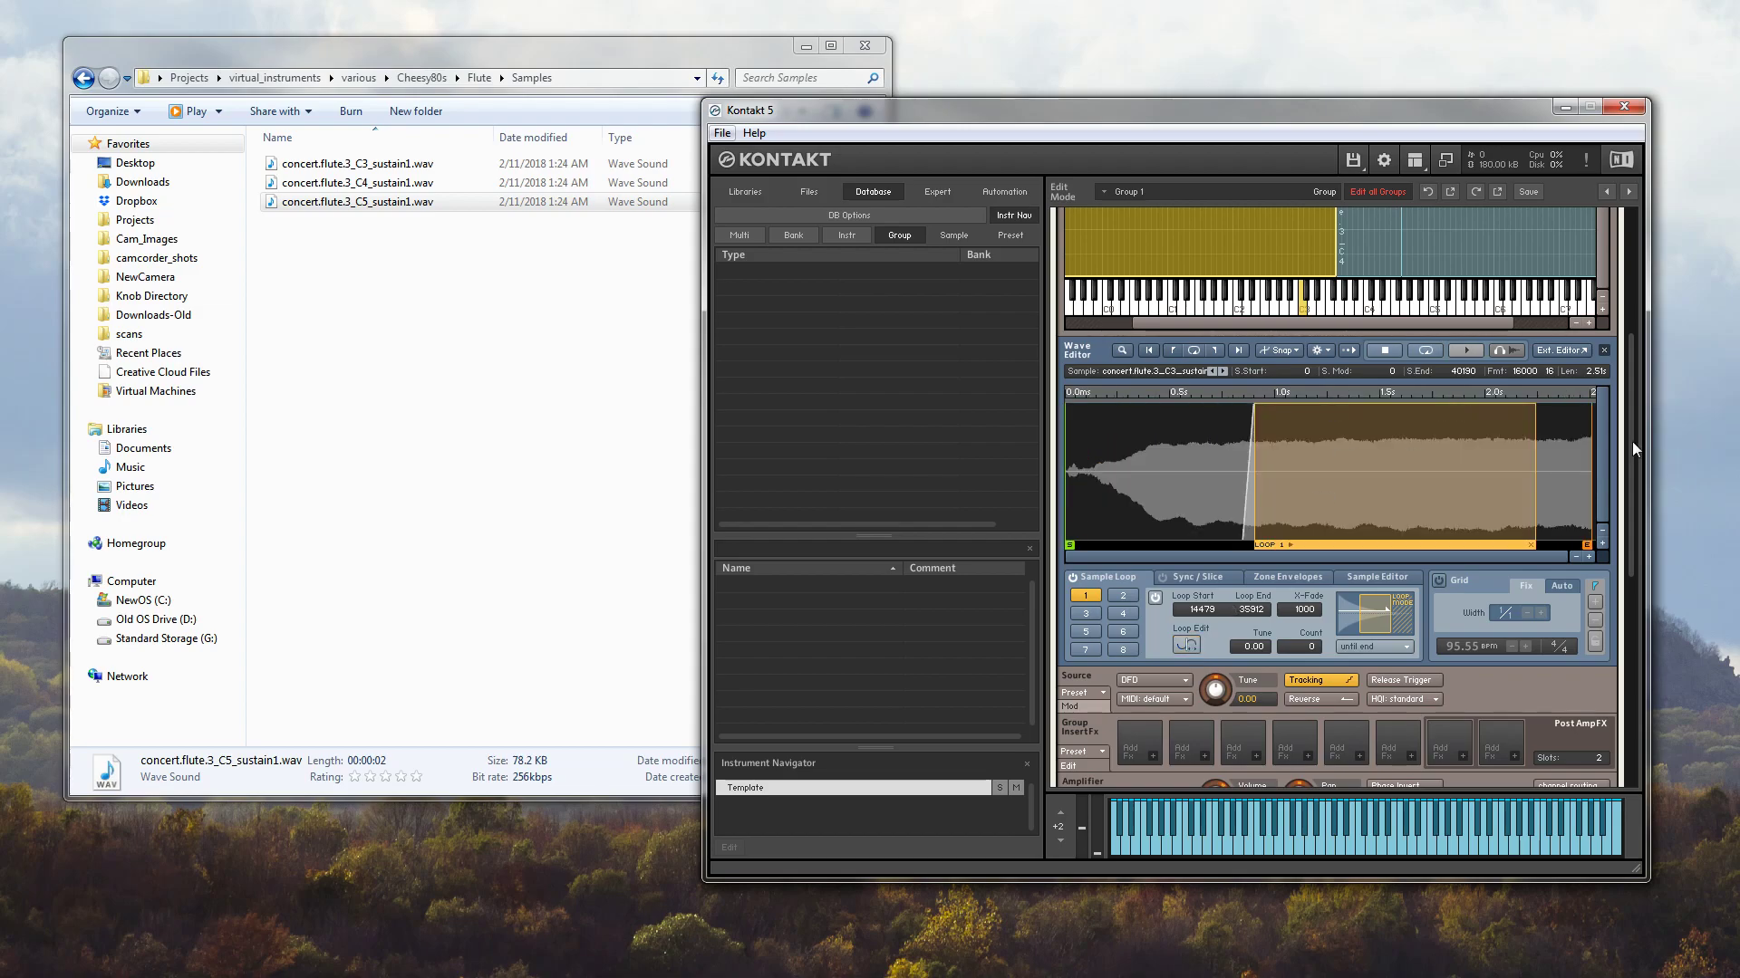
Select the C4 flute zone in the mapping and enable sample looping for it
scroll(1629, 443, "up", 2)
left_click(1395, 294)
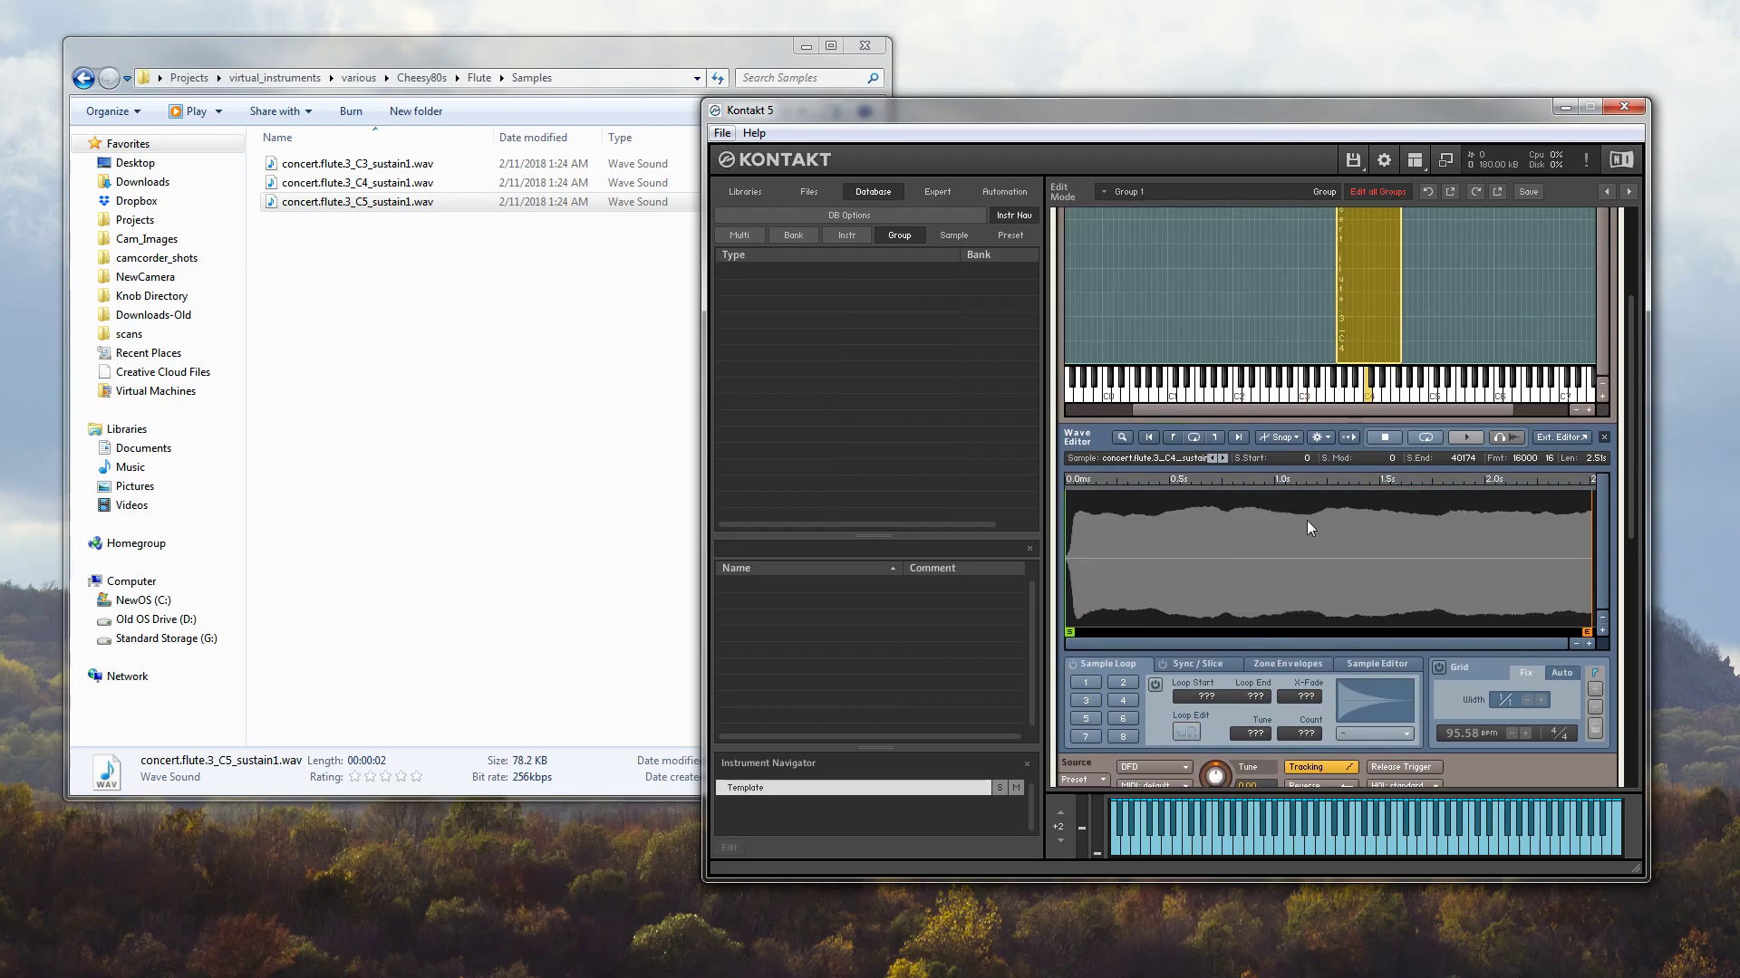
left_click(1072, 664)
Turn off sample loops 2 through 8 on the C4 flute sample
left_click(1117, 681)
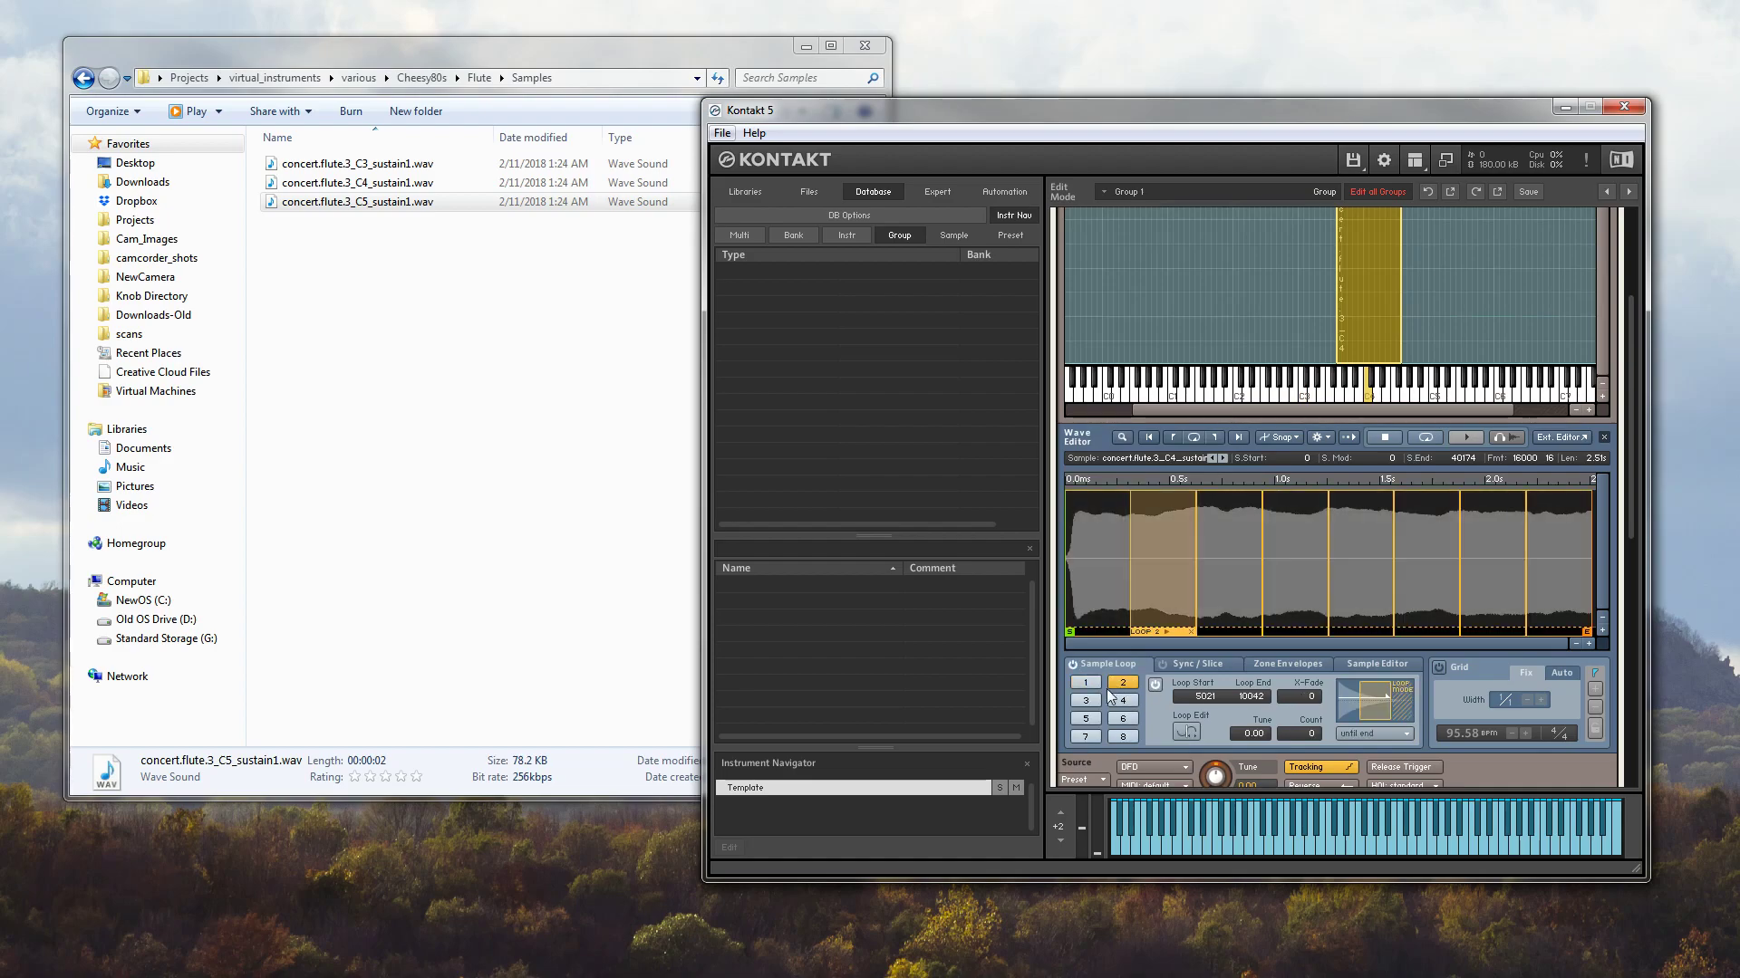
left_click(1157, 686)
left_click(1086, 701)
left_click(1157, 685)
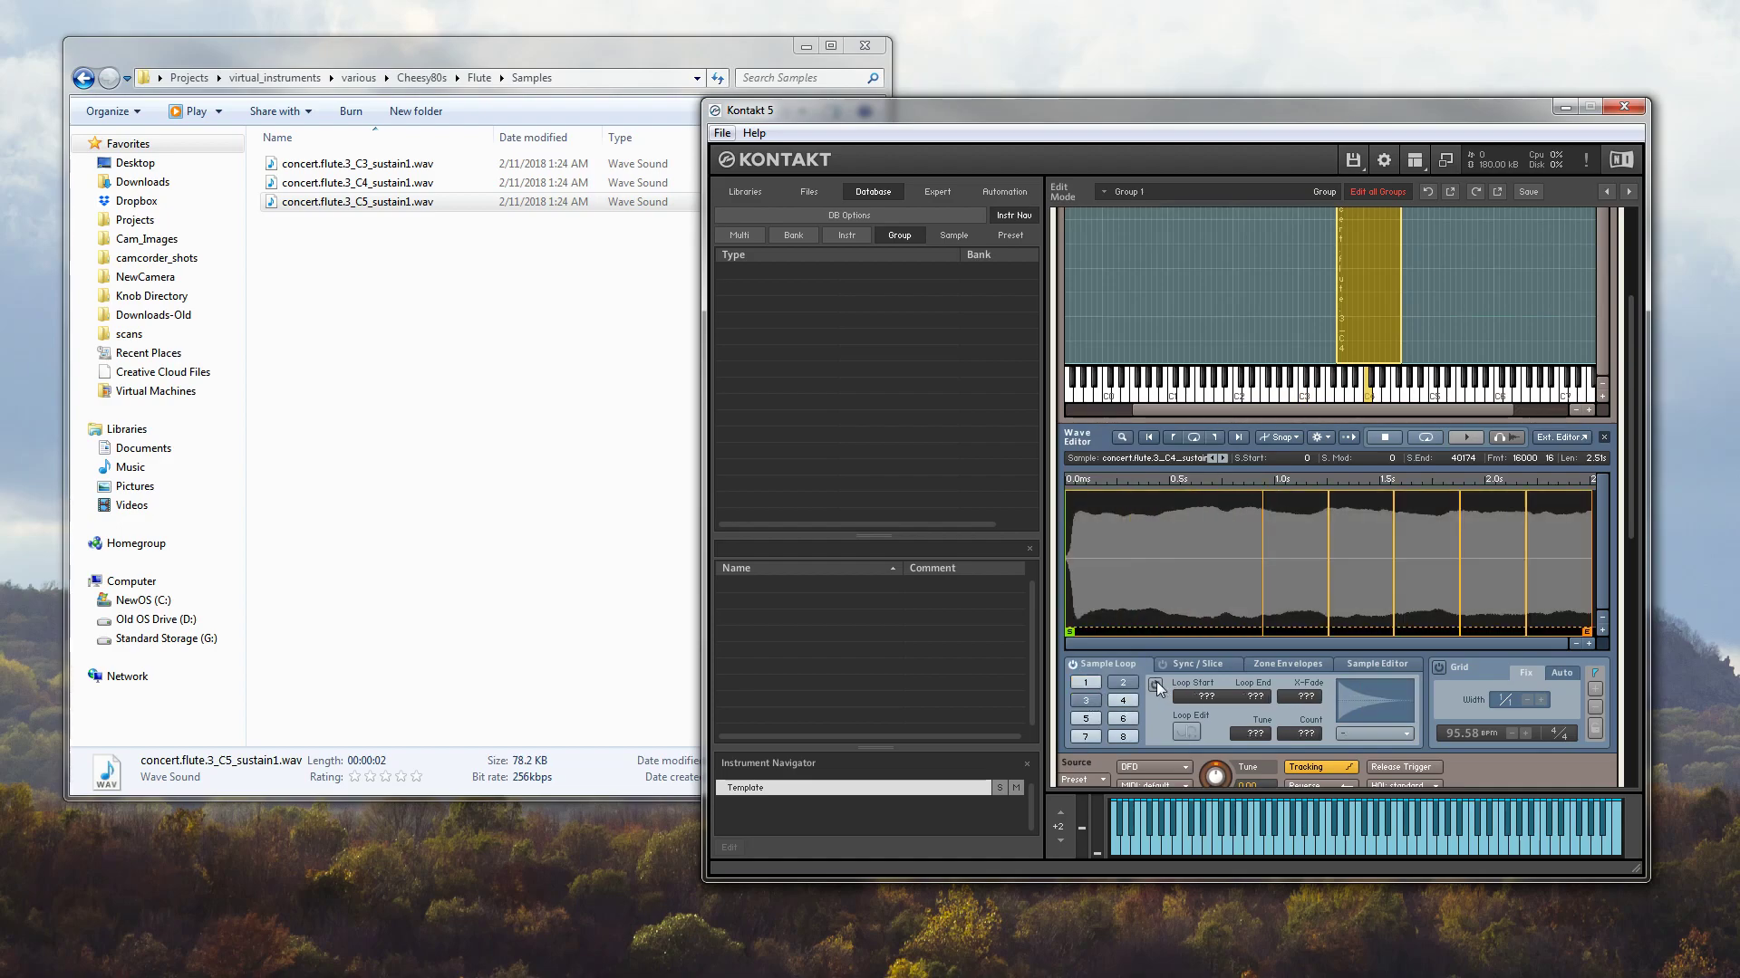
left_click(1123, 700)
left_click(1155, 685)
left_click(1085, 718)
left_click(1157, 685)
left_click(1124, 718)
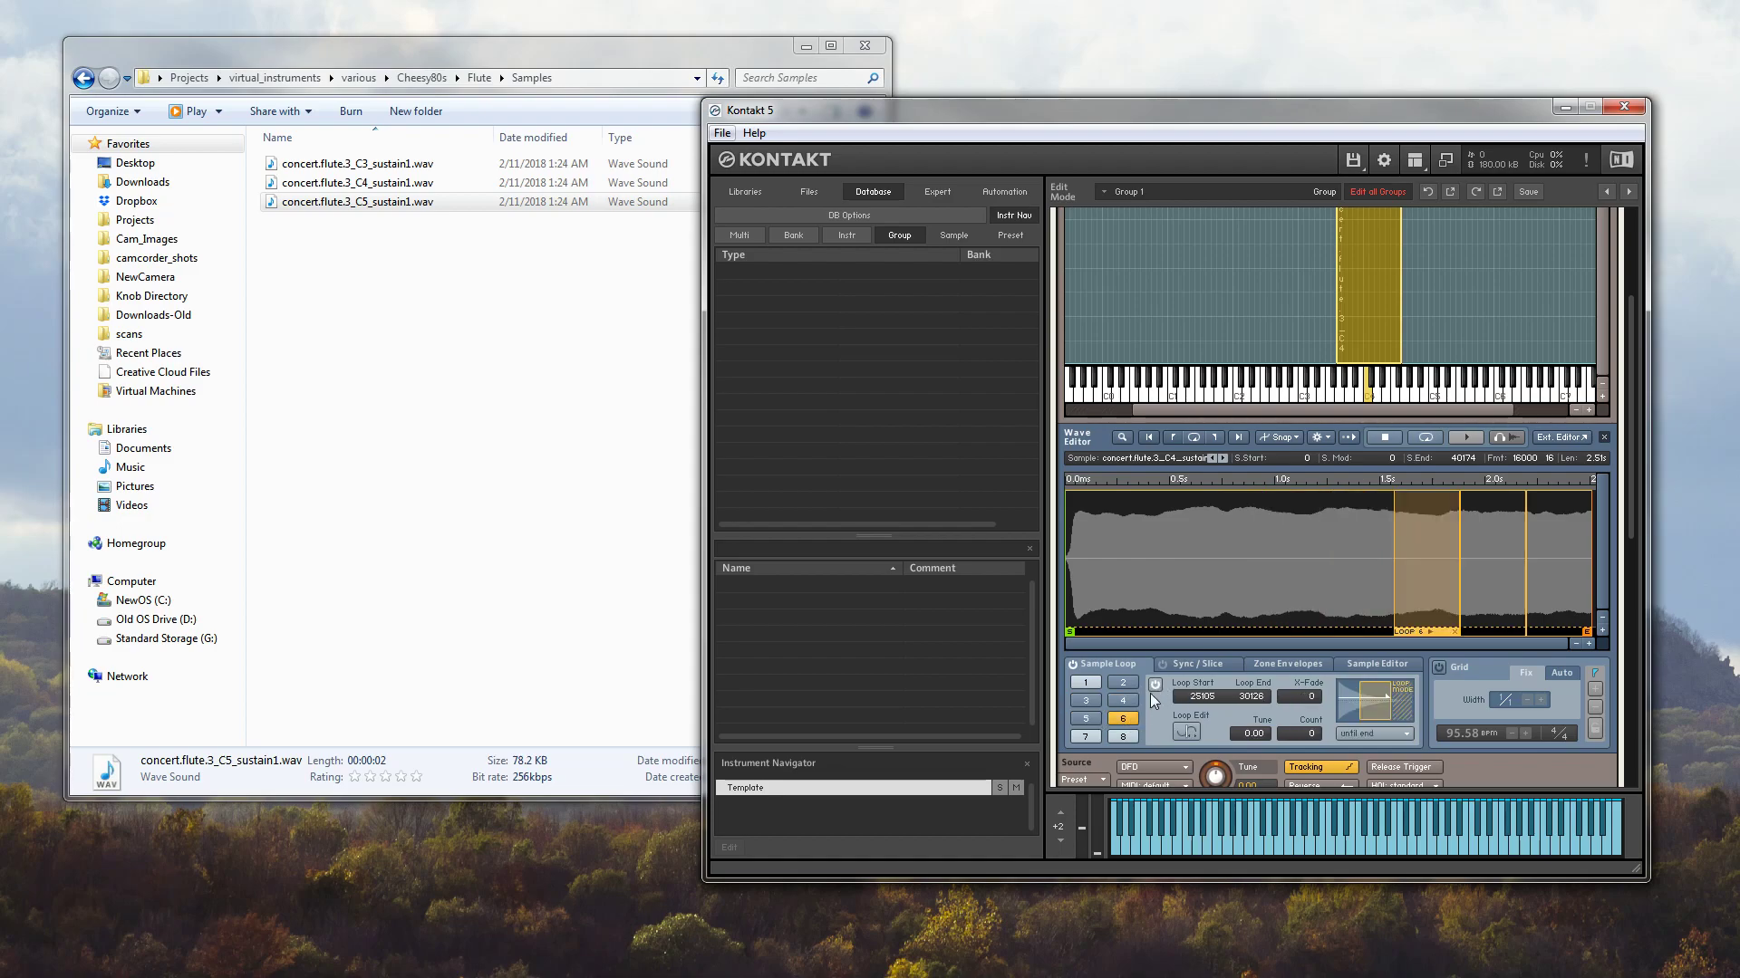
left_click(1155, 685)
left_click(1086, 736)
left_click(1157, 685)
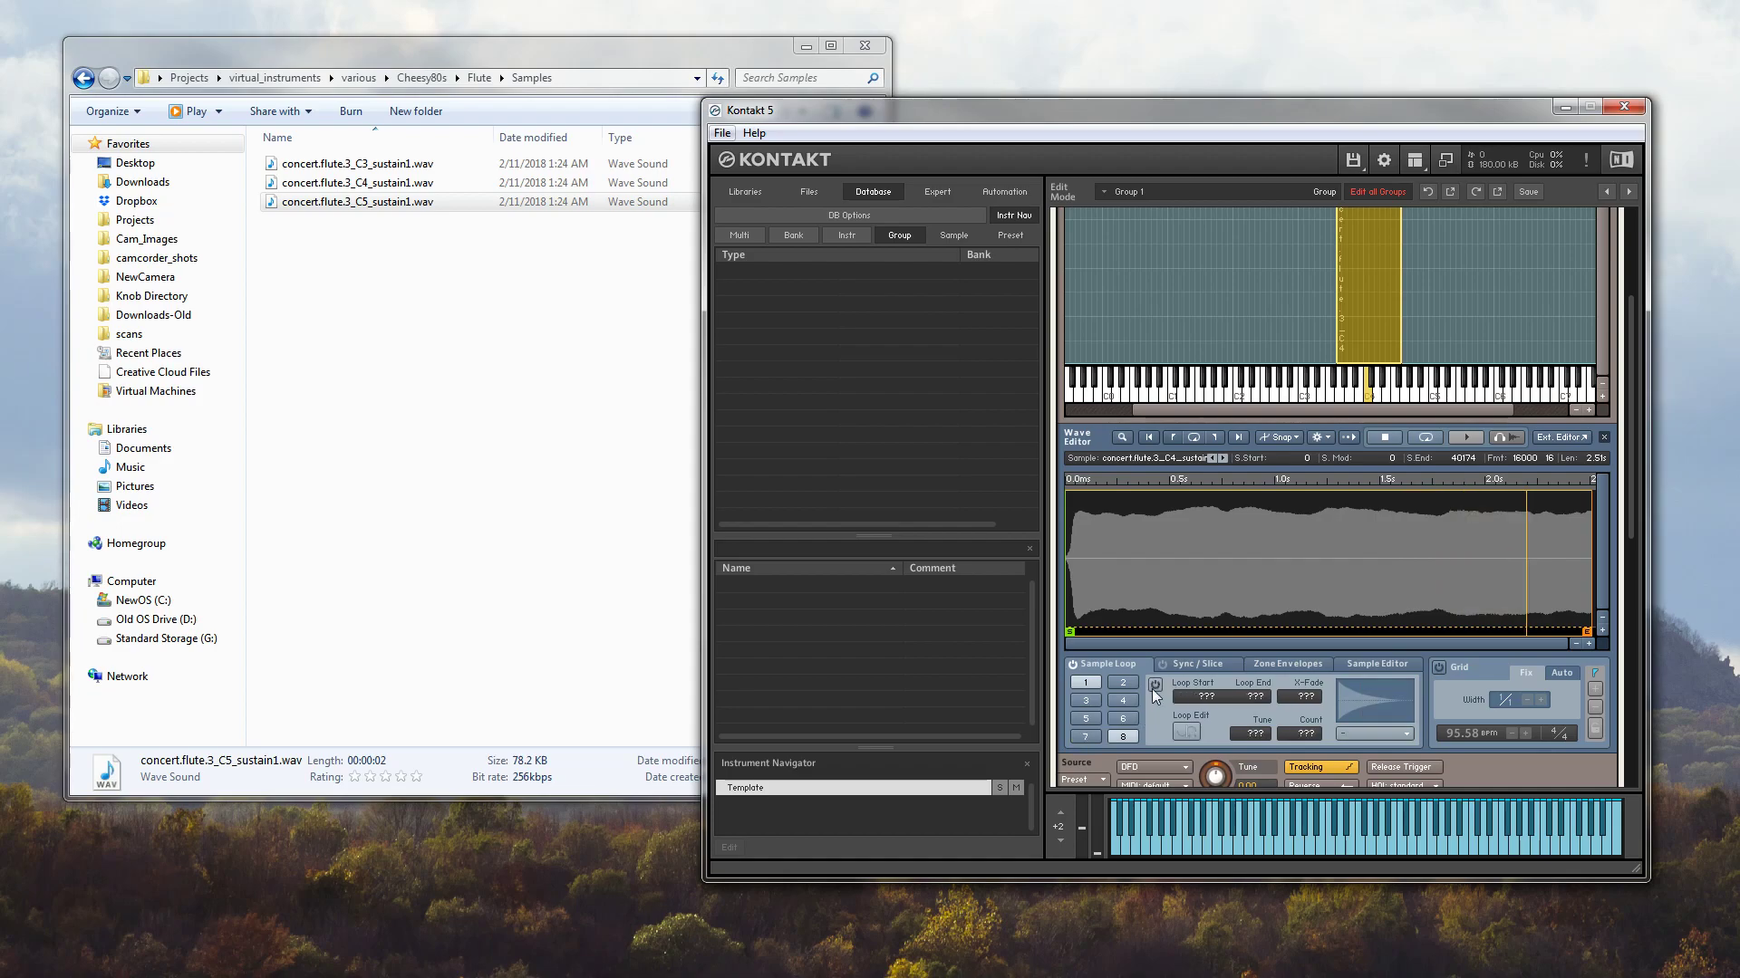
left_click(1123, 735)
left_click(1156, 685)
Set loop 1 of the C4 sample to start at about 7038 and end at about 35965
left_click(1085, 682)
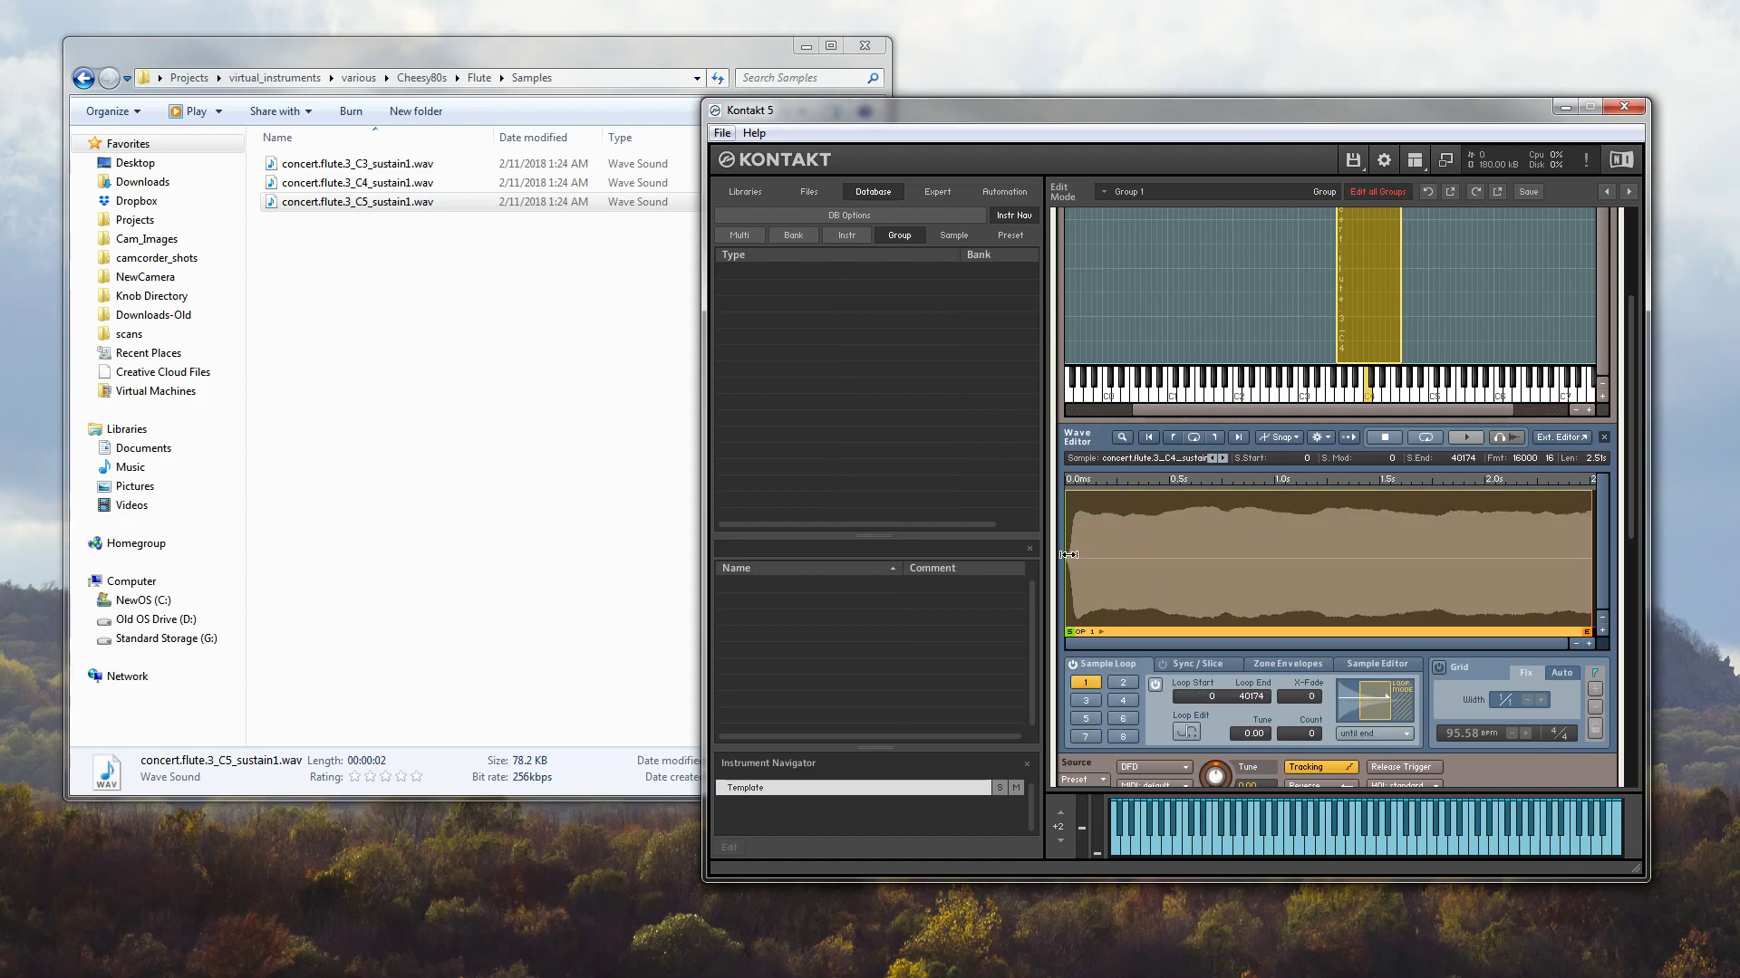
left_click_drag(1068, 555, 1173, 561)
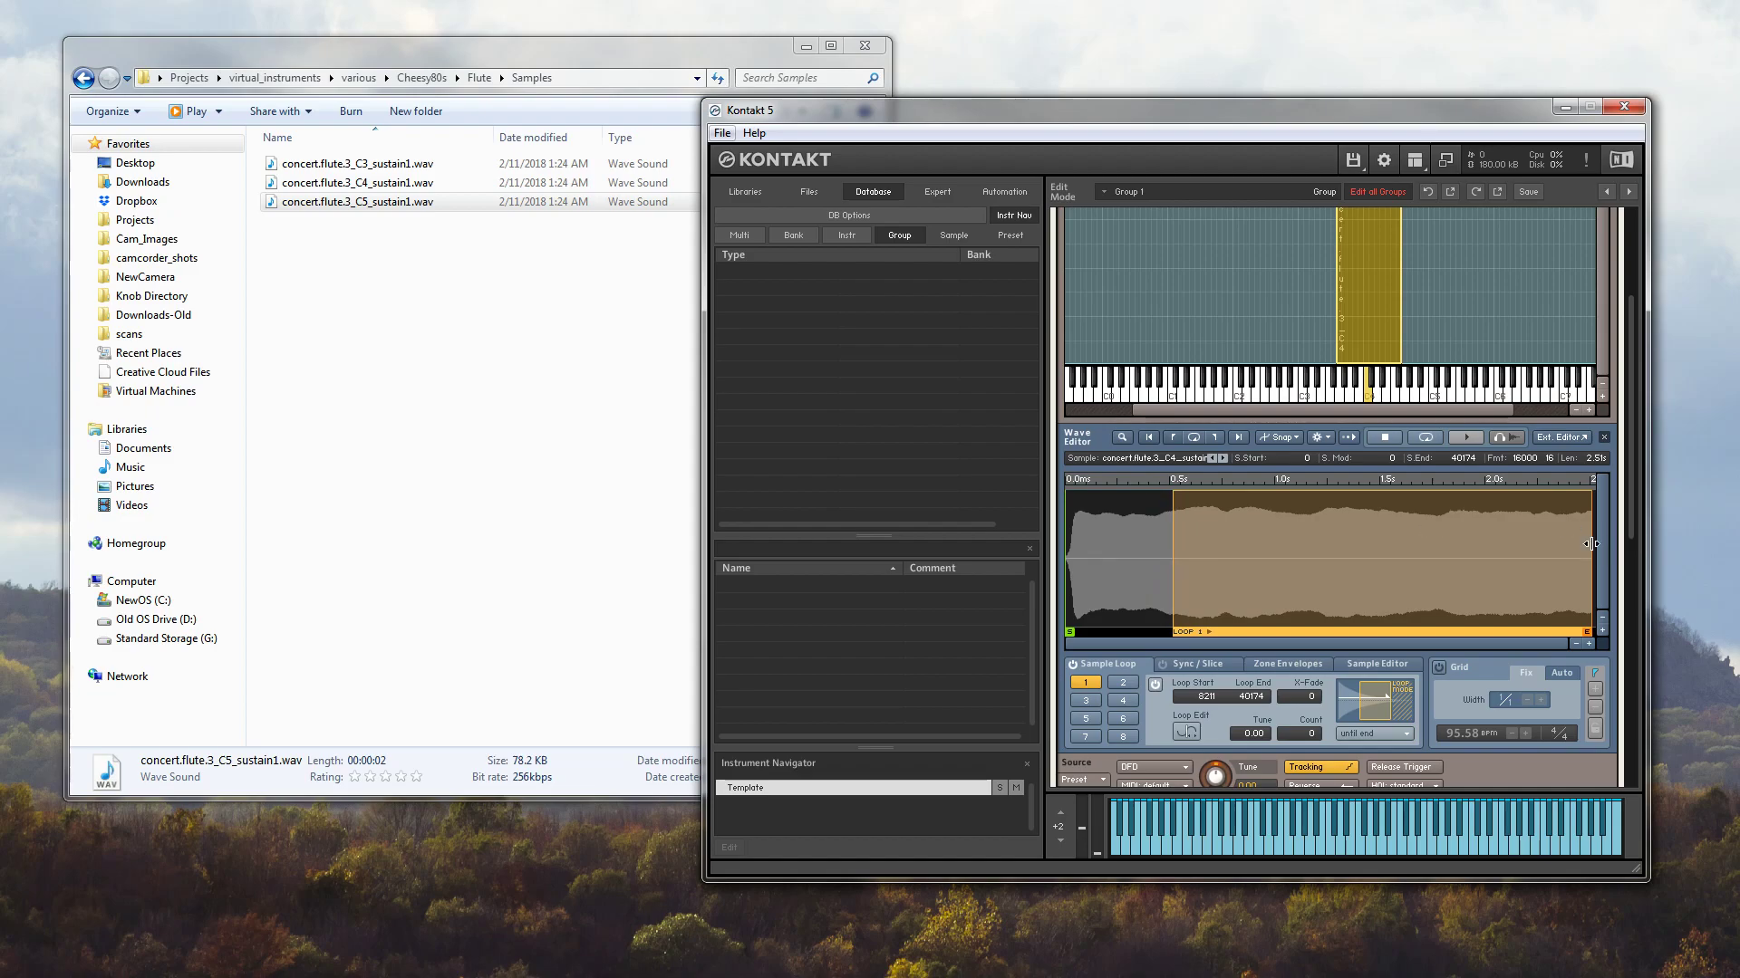
left_click_drag(1590, 544, 1536, 551)
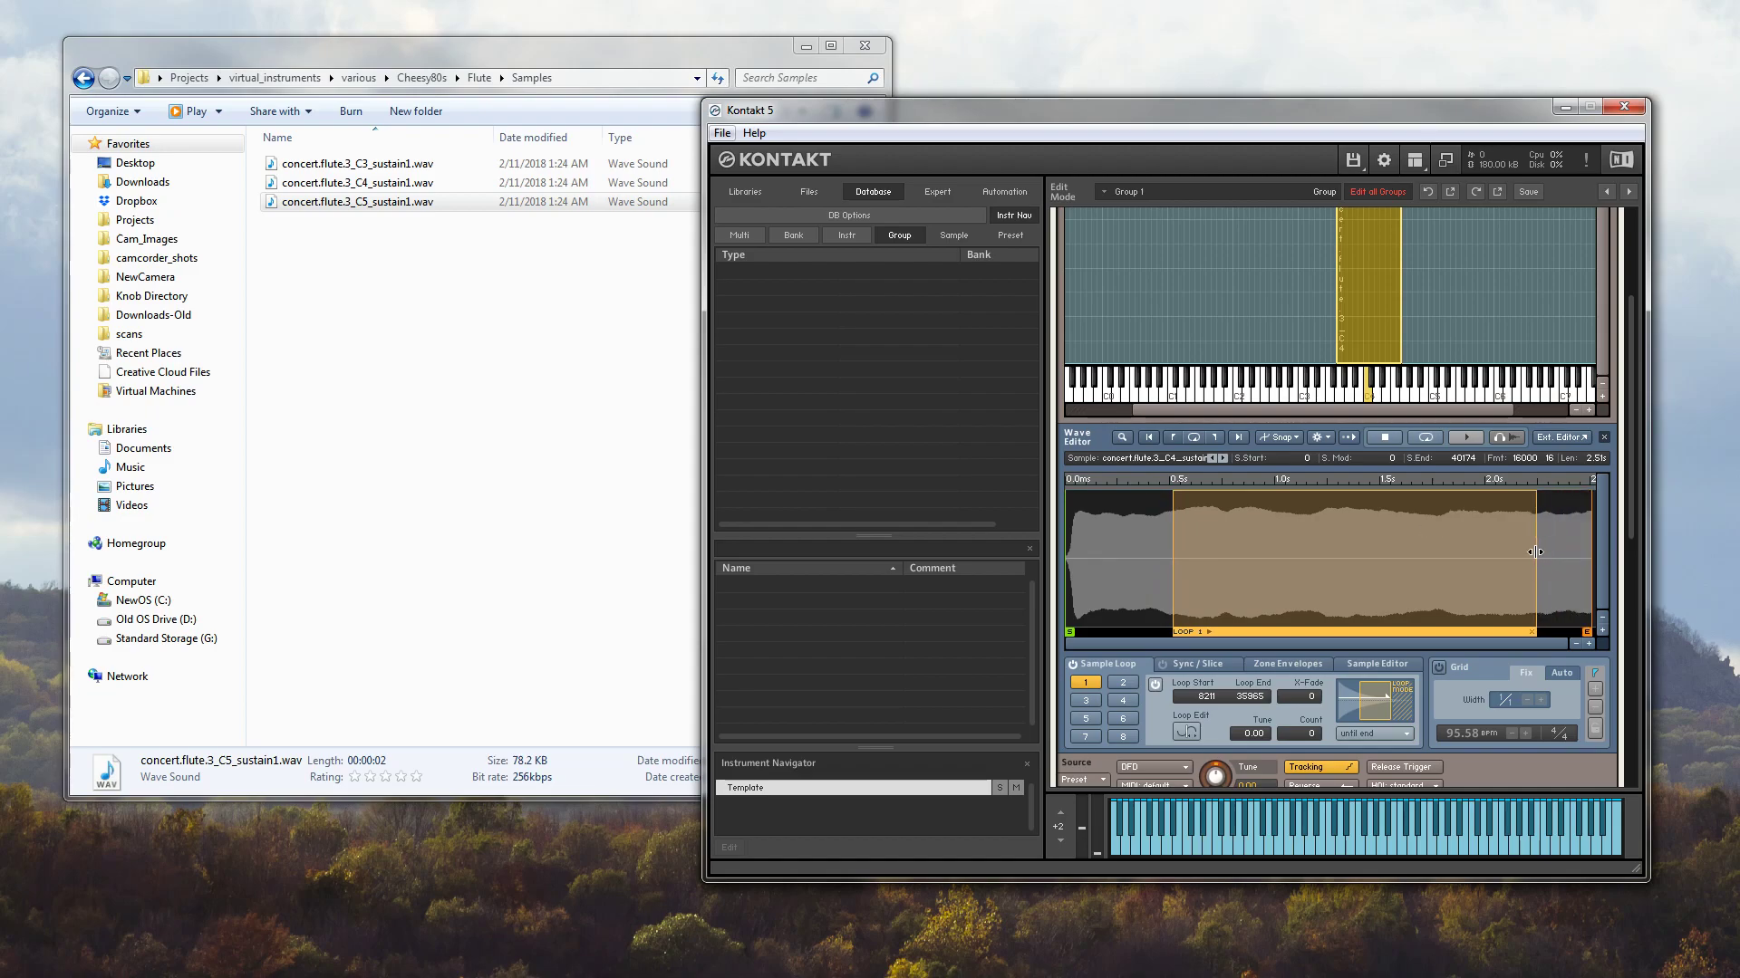
left_click_drag(1174, 532, 1157, 533)
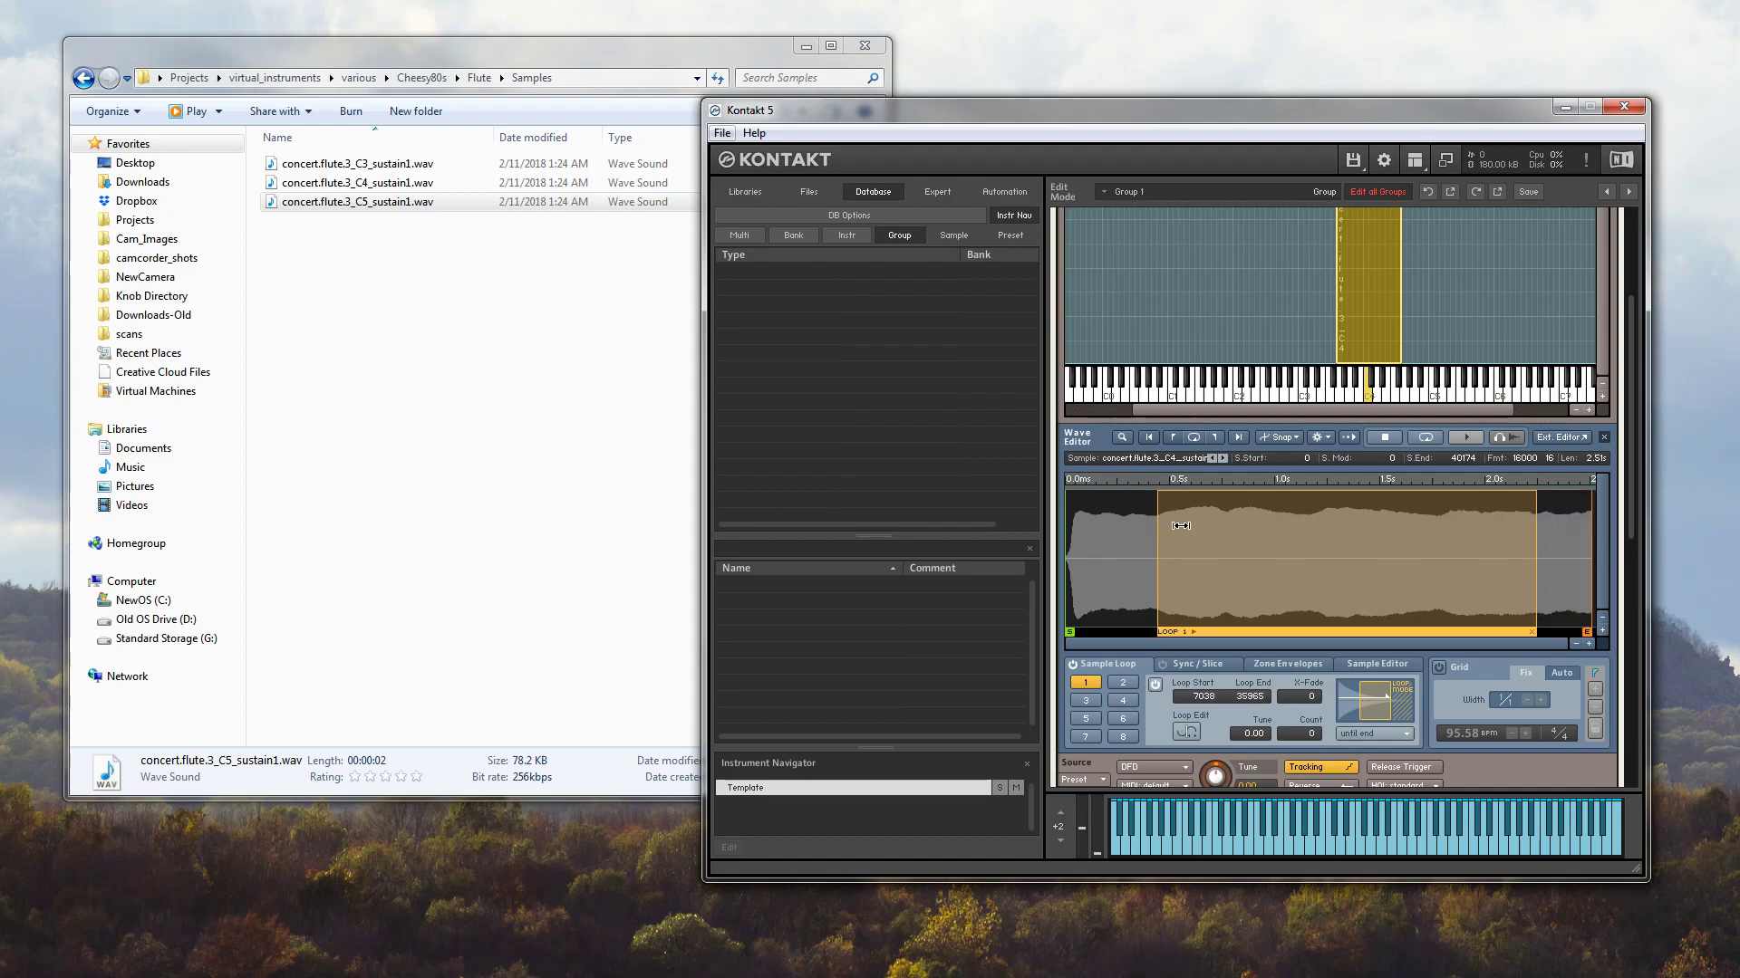
In loop edit, align the C4 loop point with a start of 7033, set the crossfade to 1100 and return to the full waveform
left_click(1186, 733)
left_click_drag(1357, 575, 1367, 571)
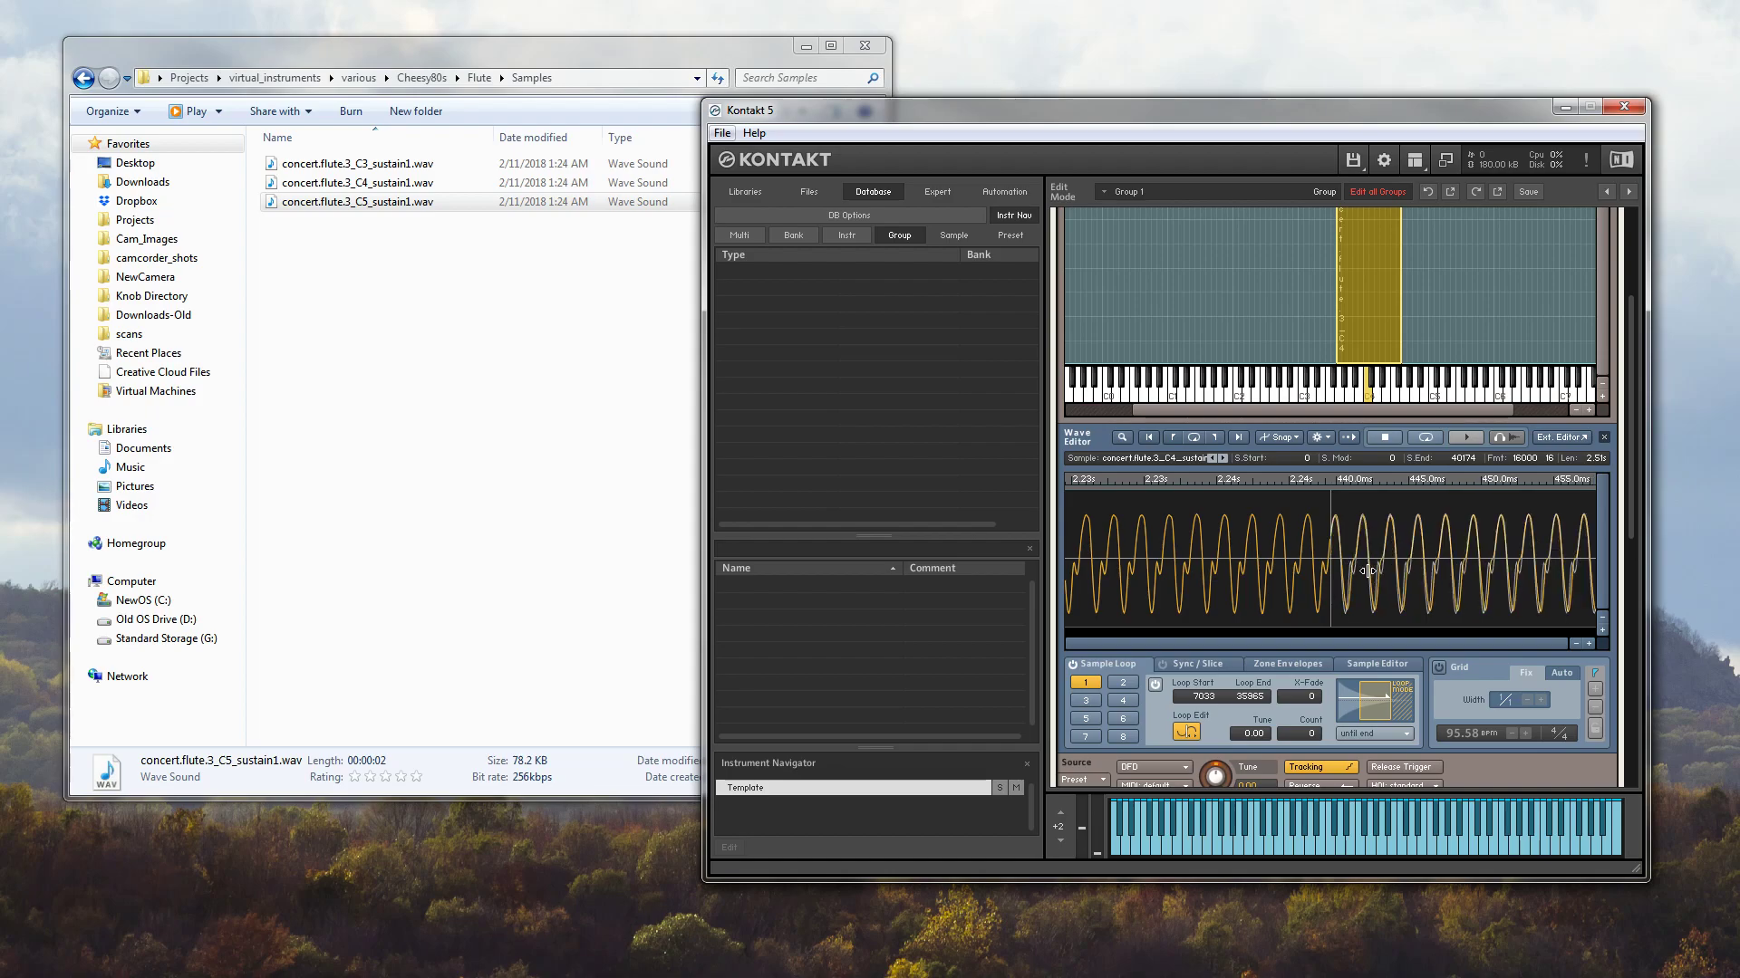
left_click_drag(1307, 702, 1357, 623)
left_click(1179, 732)
Move loop 1 of the C4 sample to start at about 15865 and end at about 37621
left_click_drag(1149, 563, 1235, 572)
left_click_drag(1536, 571, 1556, 571)
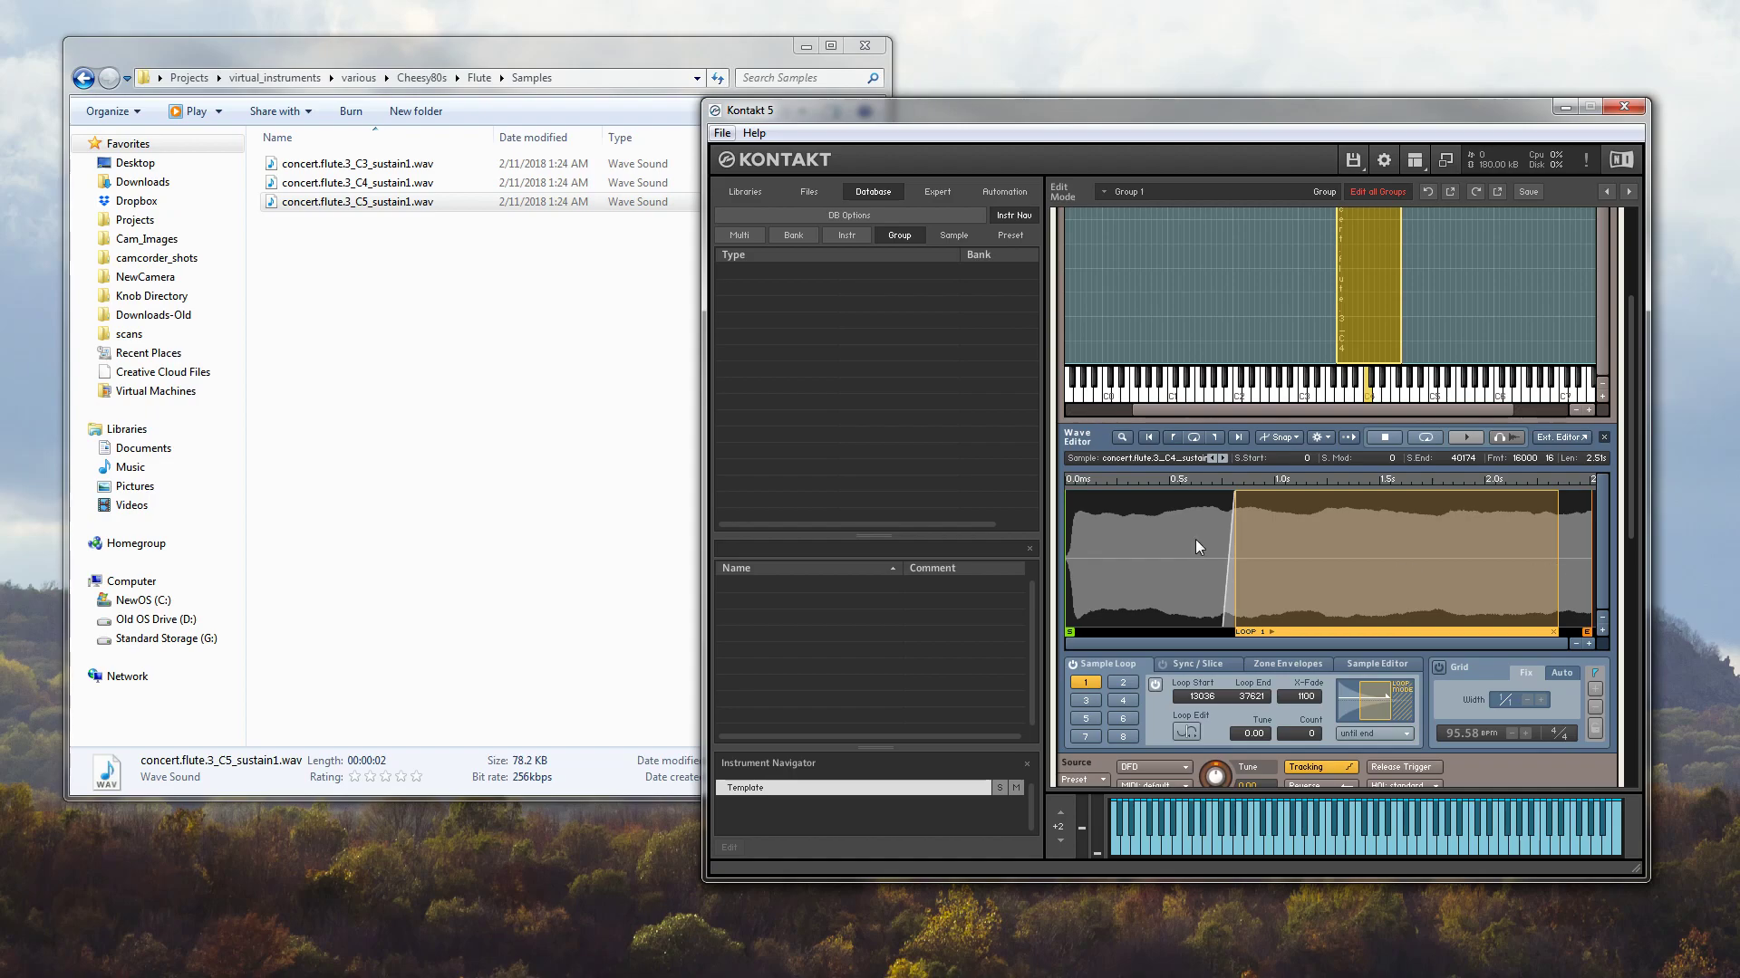
mouse_move(1235, 552)
left_mouse_down()
mouse_move(1287, 552)
mouse_move(1272, 554)
left_mouse_up()
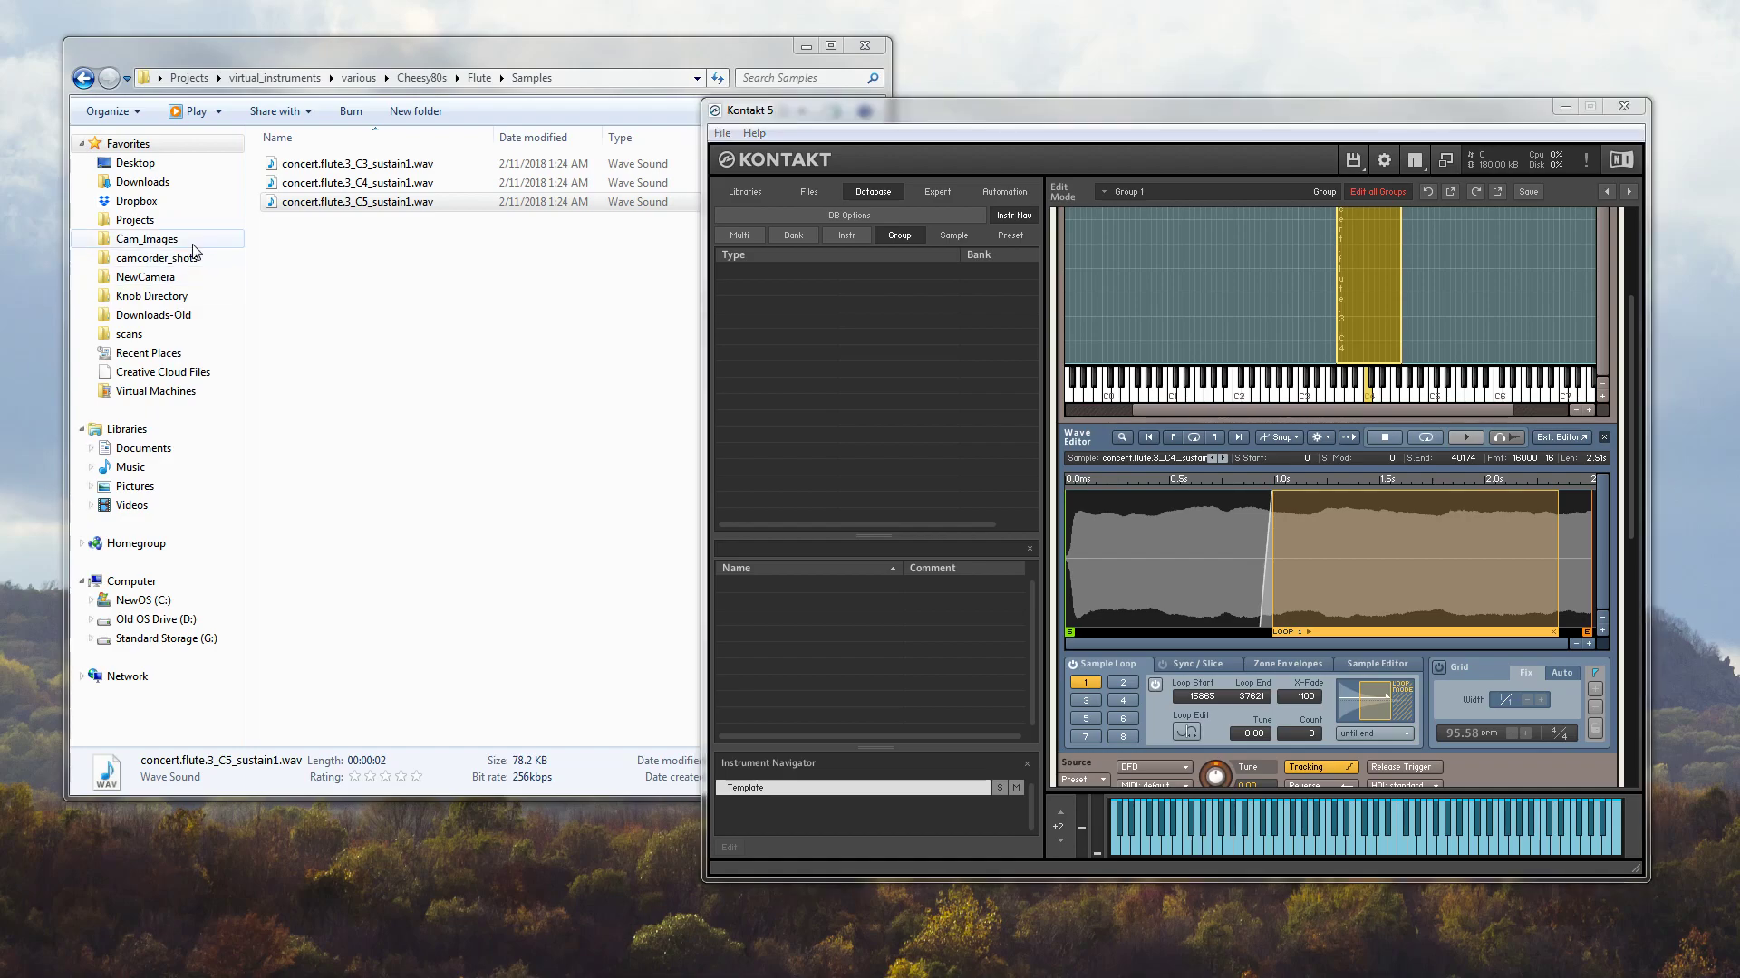
Open concert.flute.3_C4_sustain1.wav in Adobe Audition and enlarge the spectral display beneath the waveform
left_click(367, 186)
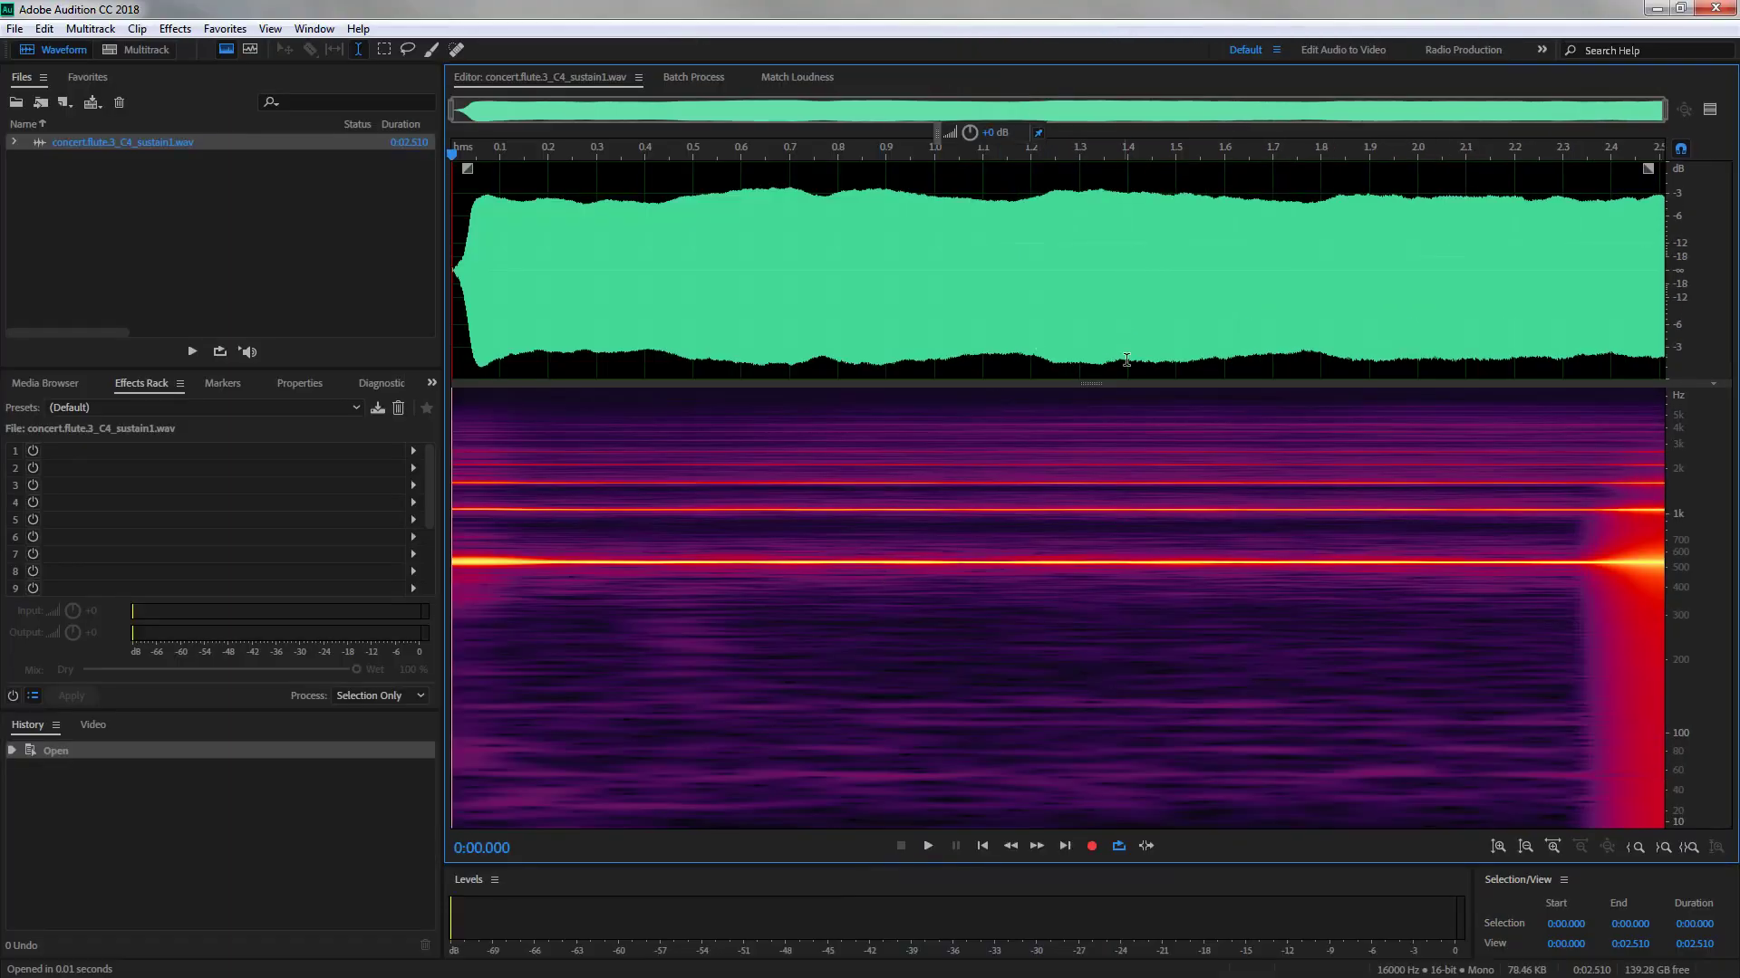
left_click_drag(1106, 386, 1088, 209)
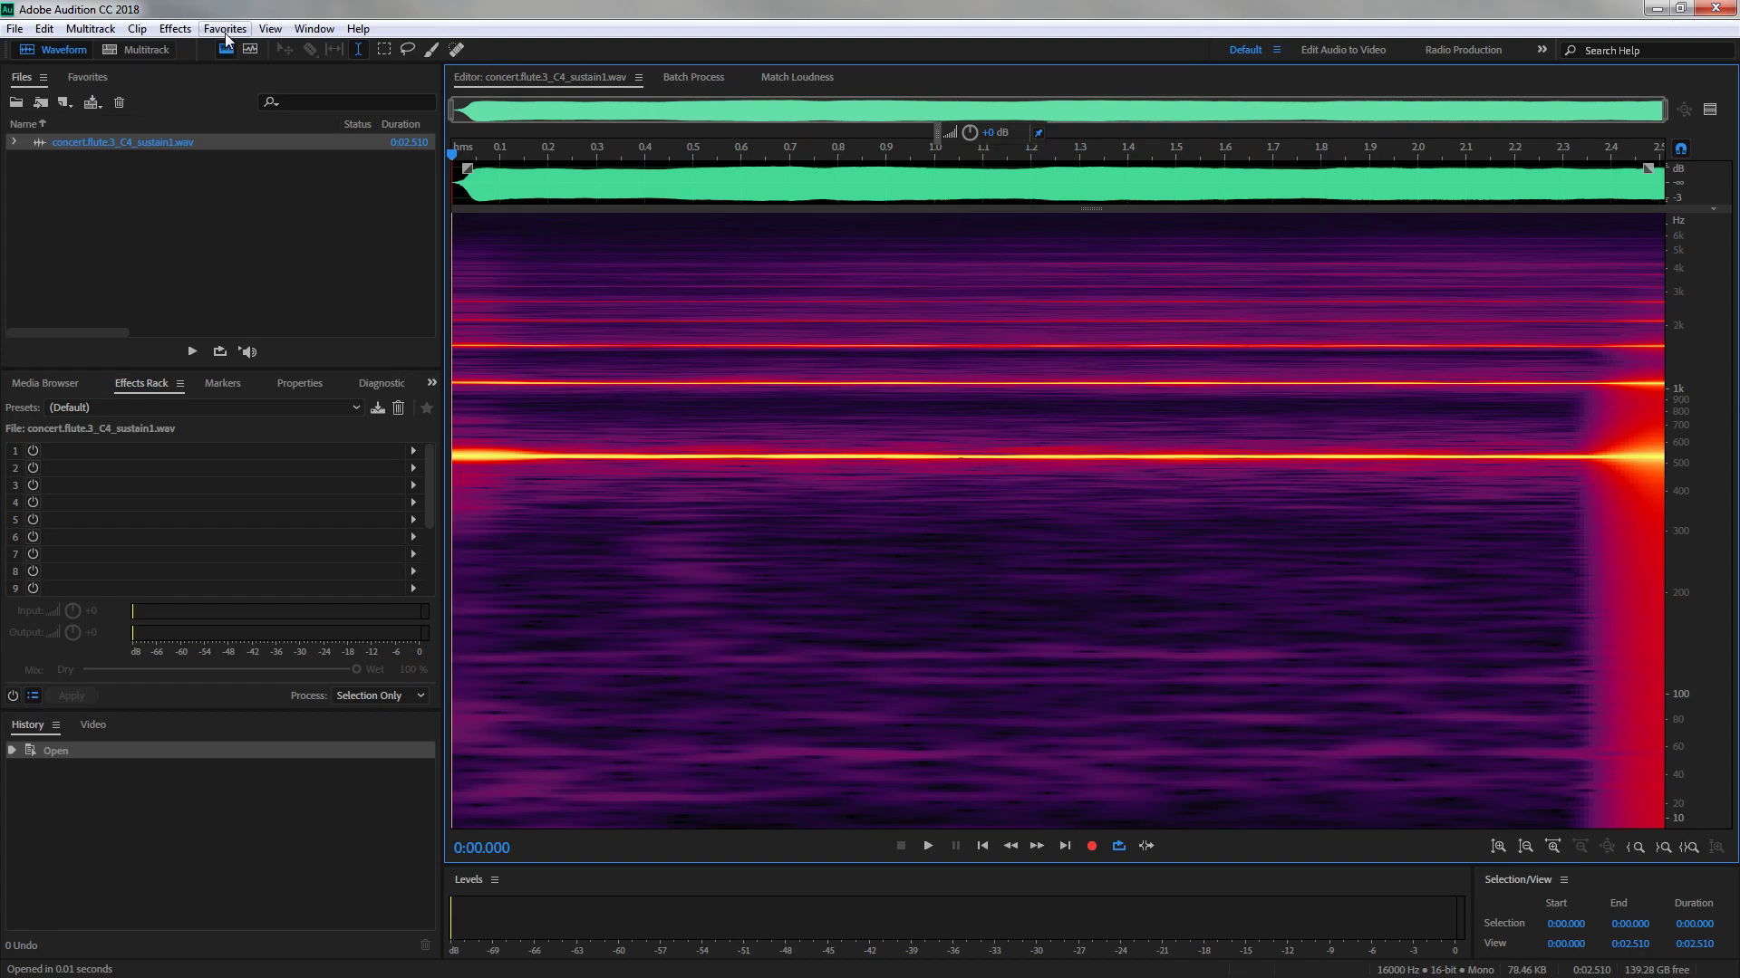
Show the Frequency Analysis panel for the C4 flute sample and clear it from the main window
left_click(314, 28)
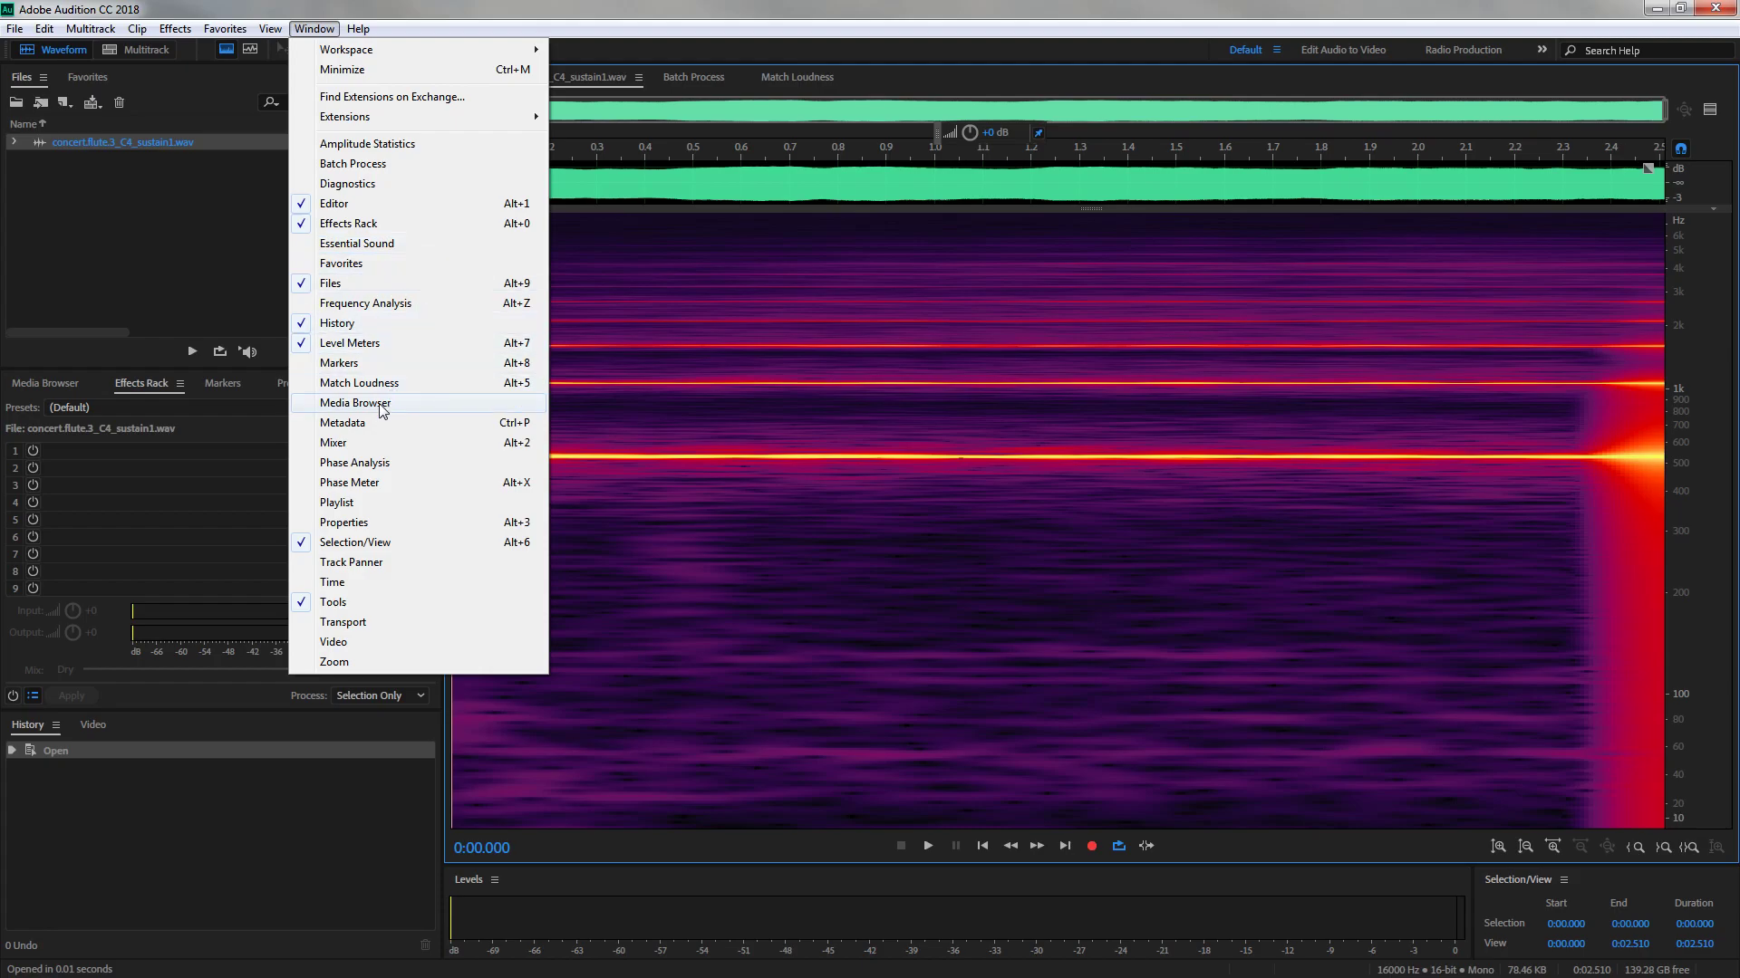
left_click(409, 304)
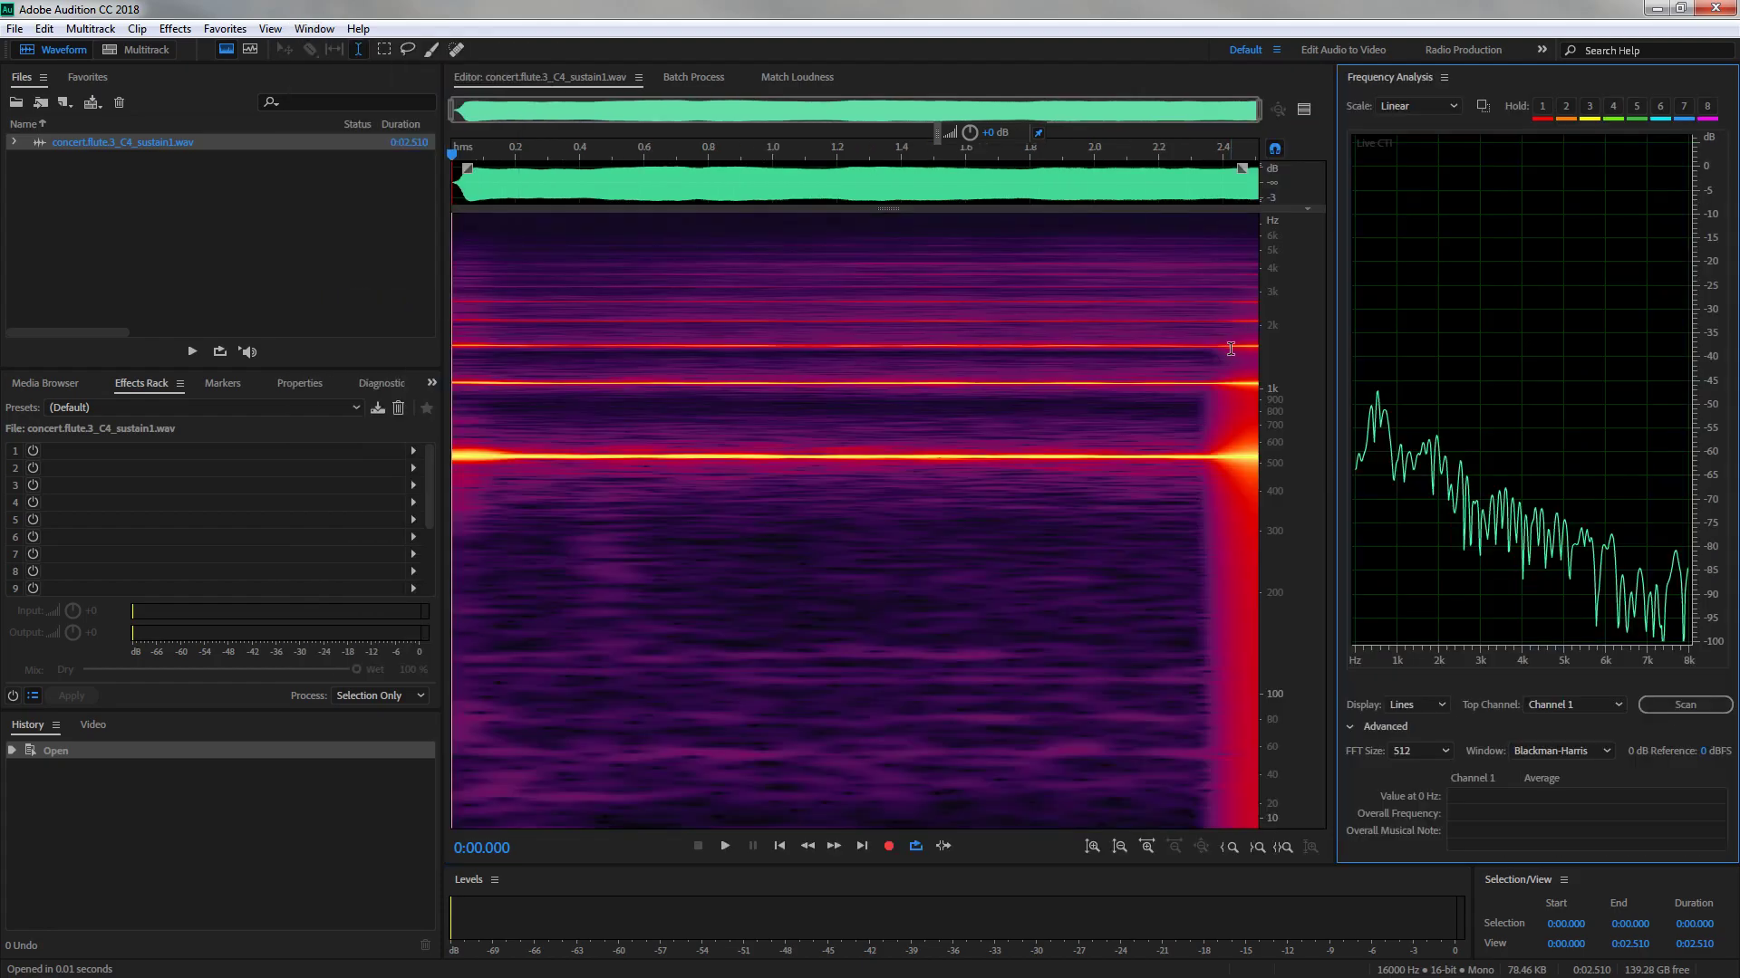
left_click_drag(1010, 80, 0, 64)
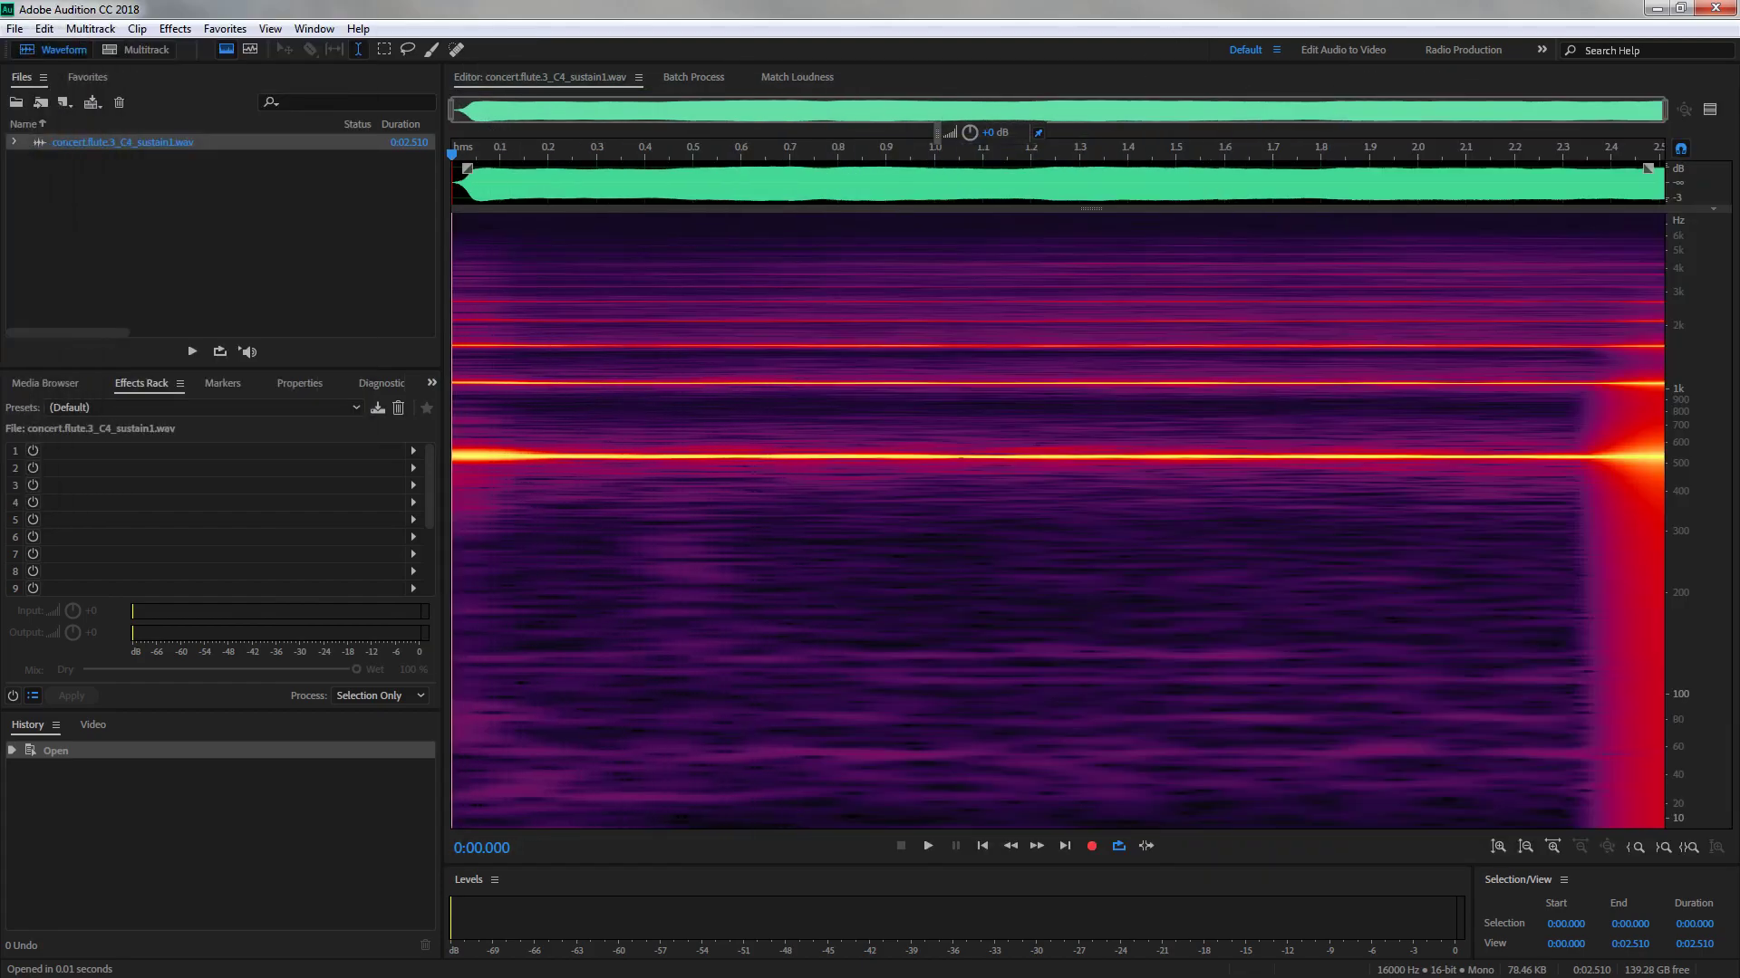
Show Frequency Analysis for the C4 flute sample with the playhead placed at 0:00.183
left_click_drag(0, 571, 509, 707)
left_click_drag(128, 71, 0, 102)
left_click_drag(554, 461, 942, 461)
left_click_drag(0, 145, 1281, 182)
left_click(541, 307)
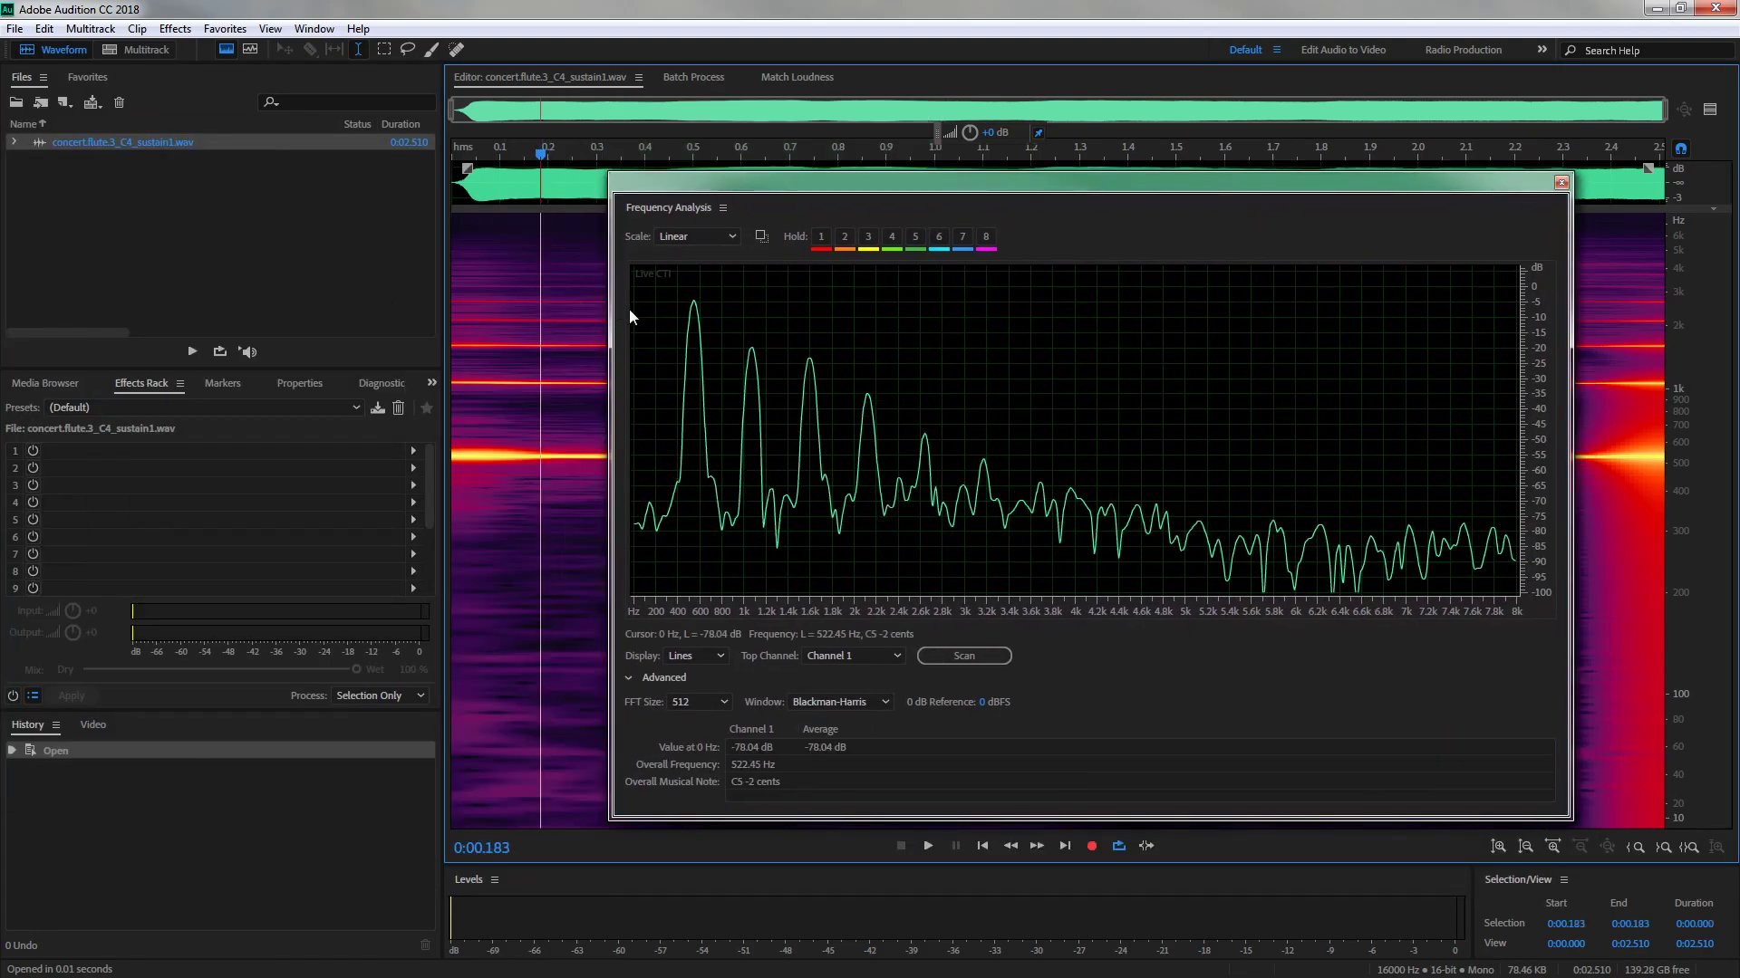
Play the C4 sample against the live Frequency Analysis graph, and close the analysis window and Audition
key("space")
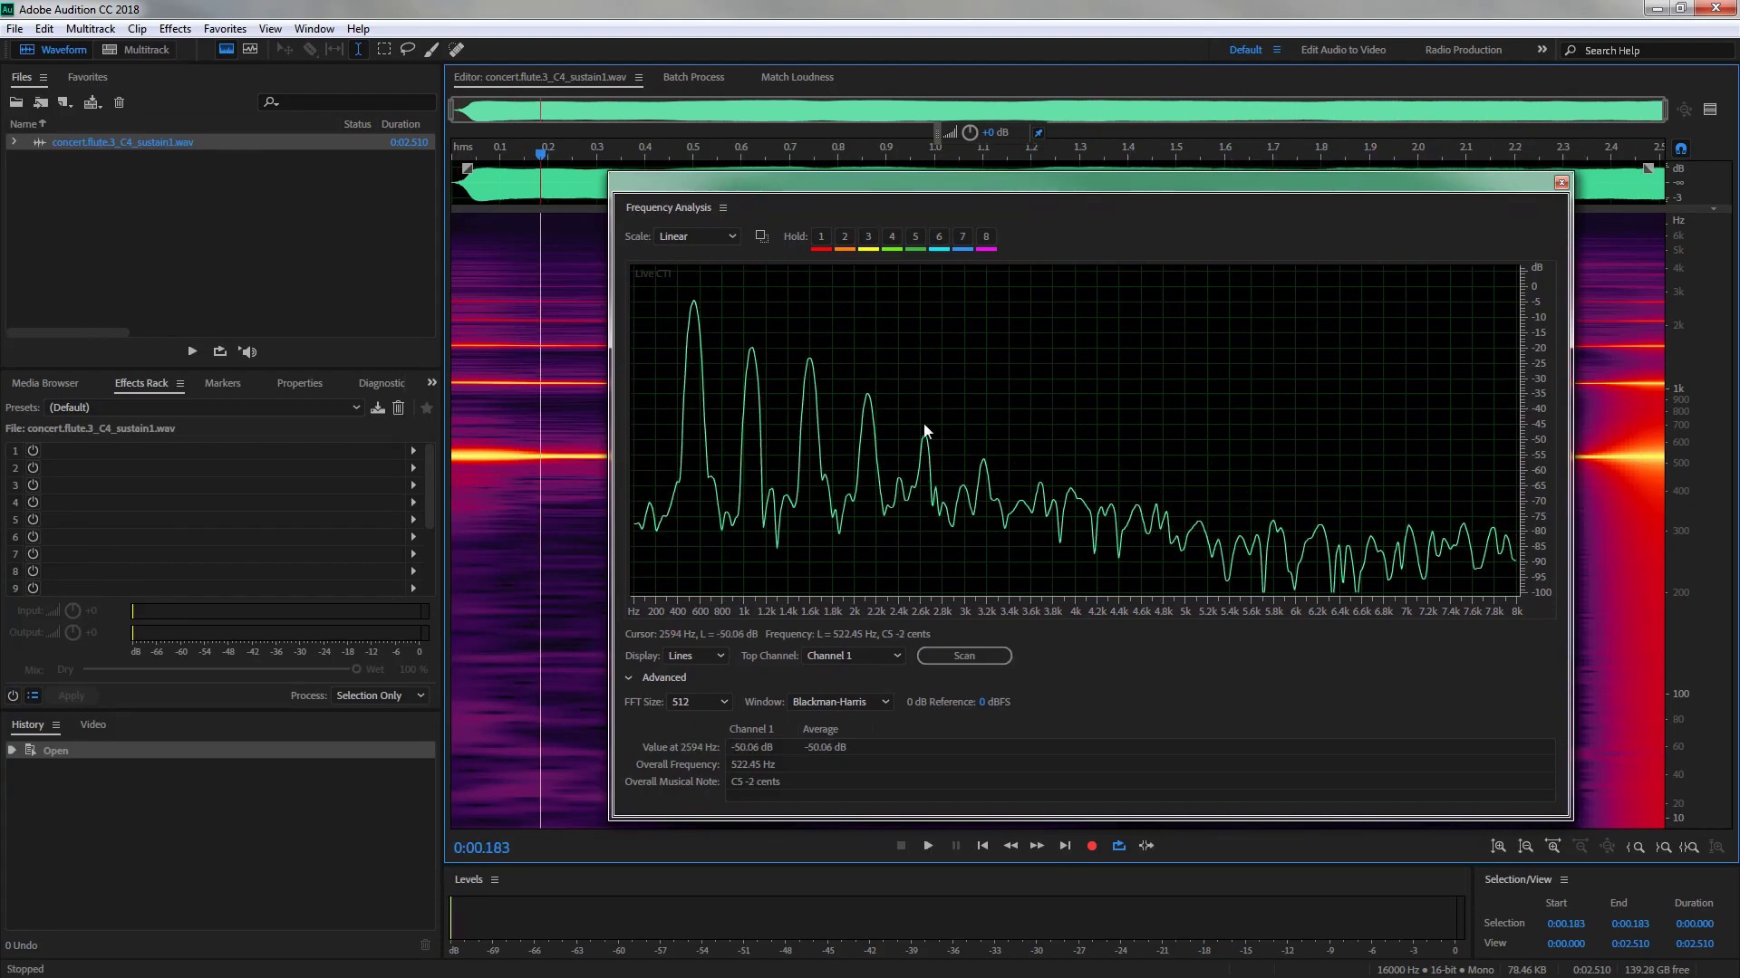
key("space")
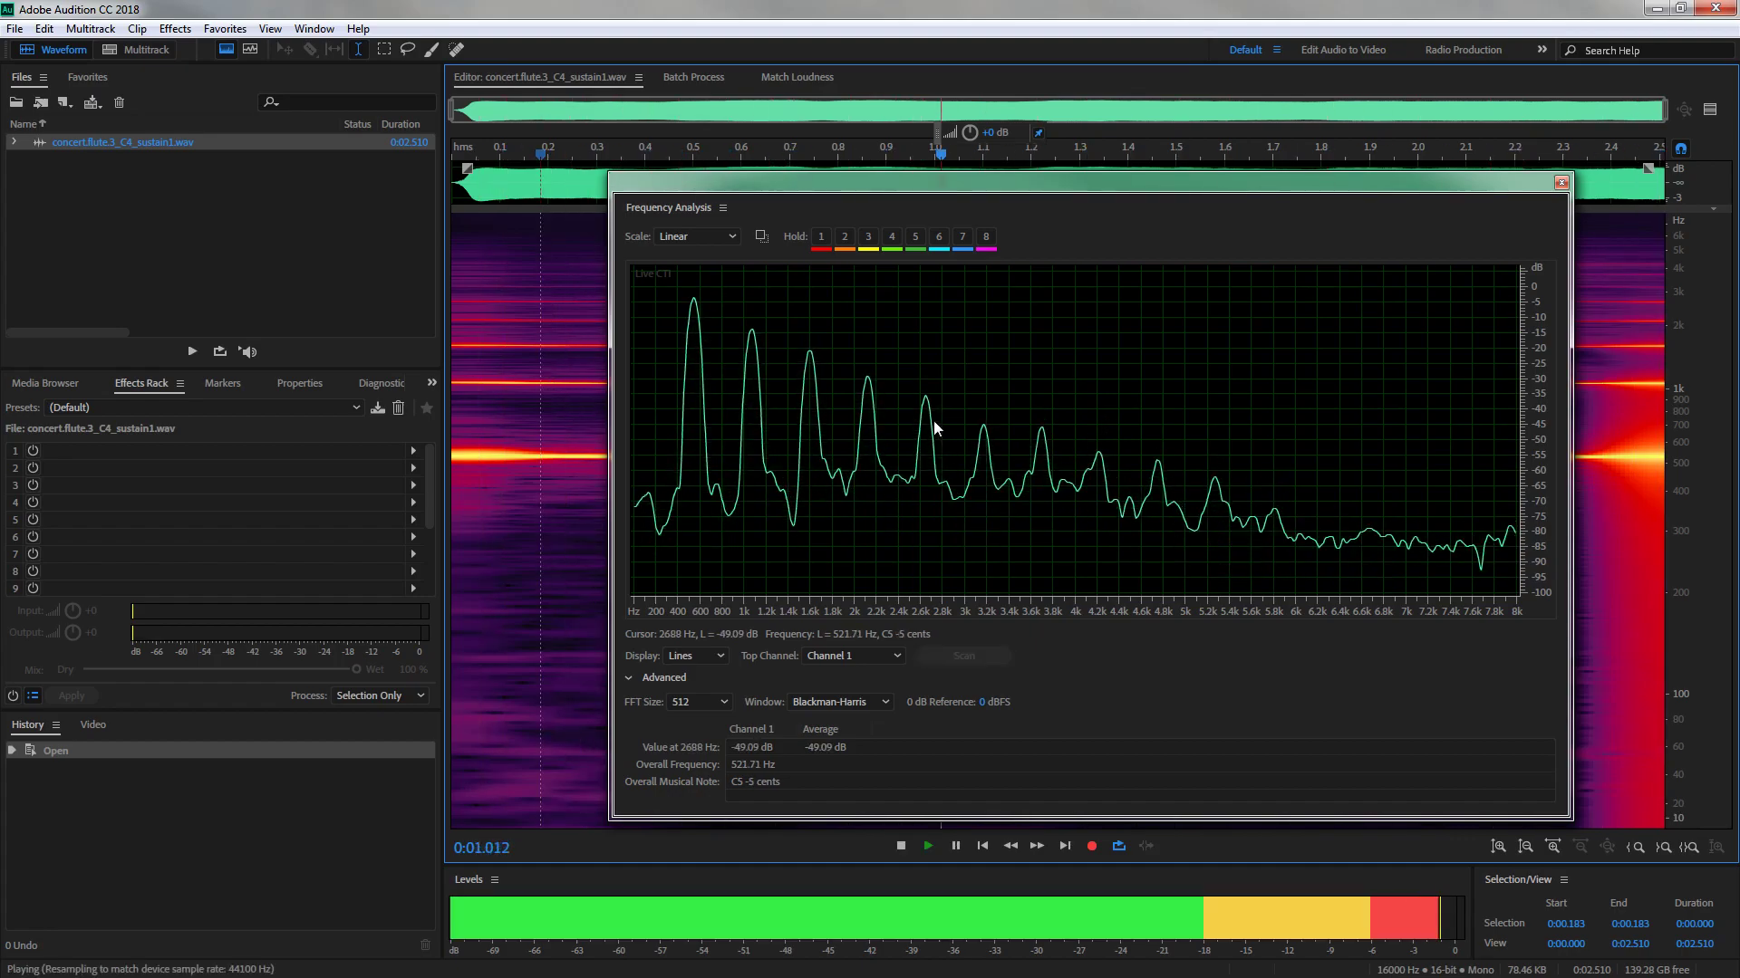
key("space")
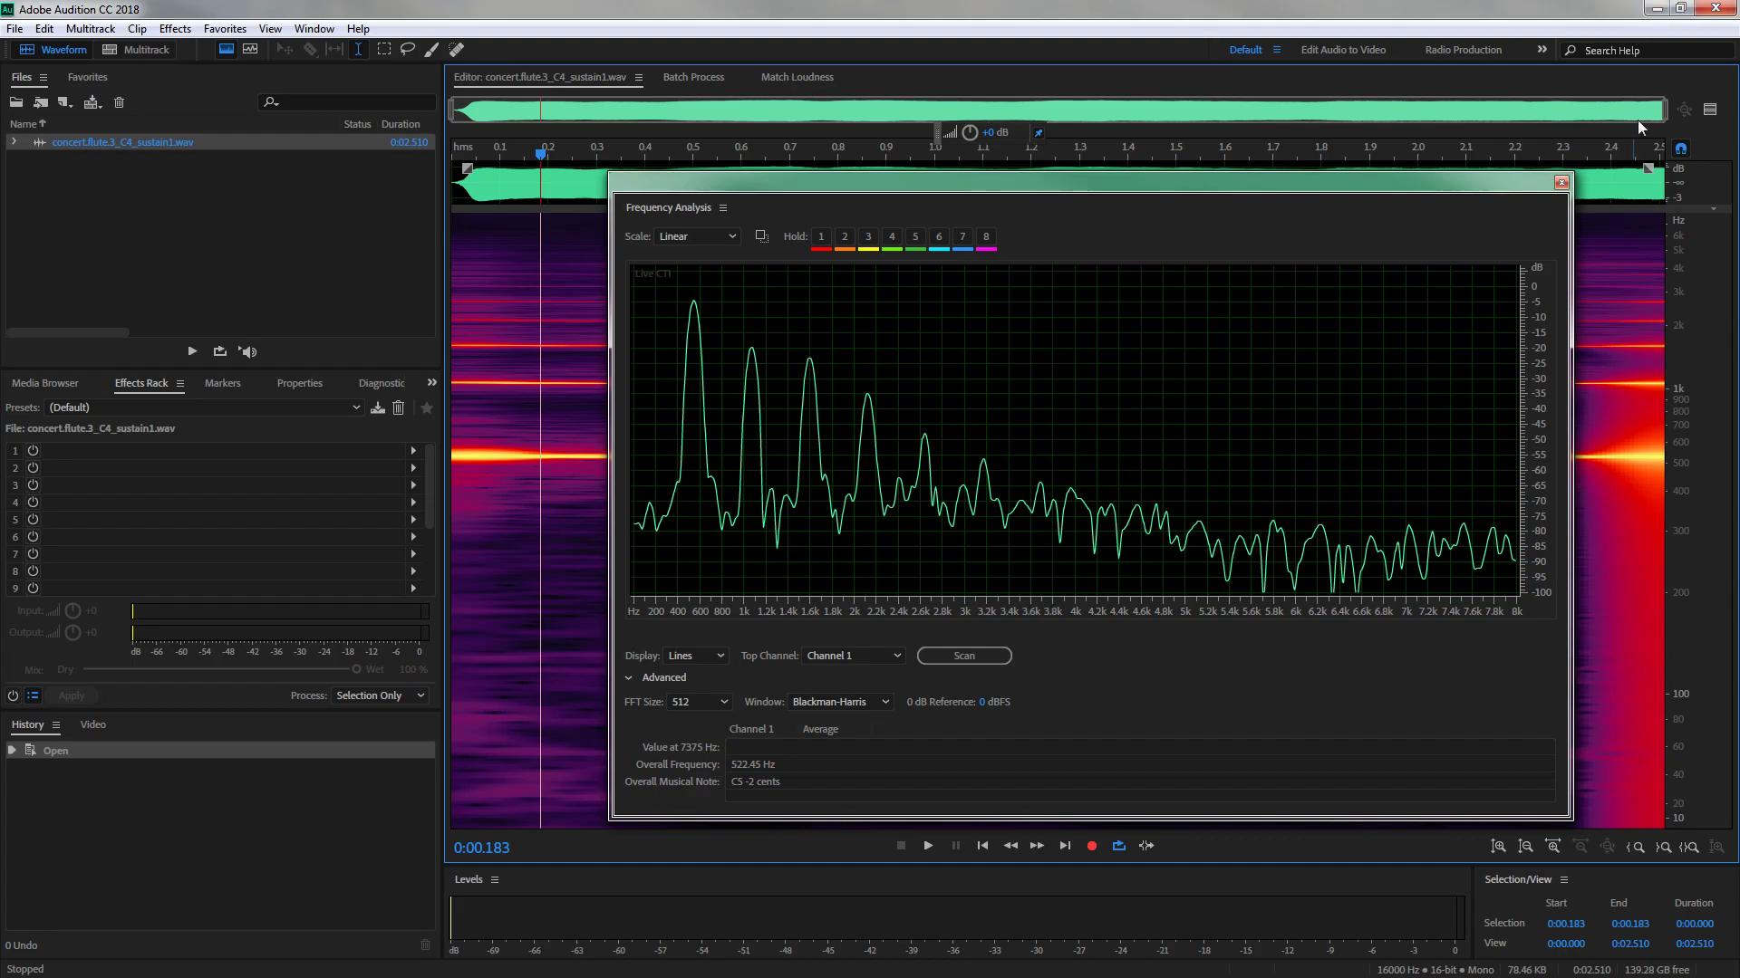
left_click(1560, 184)
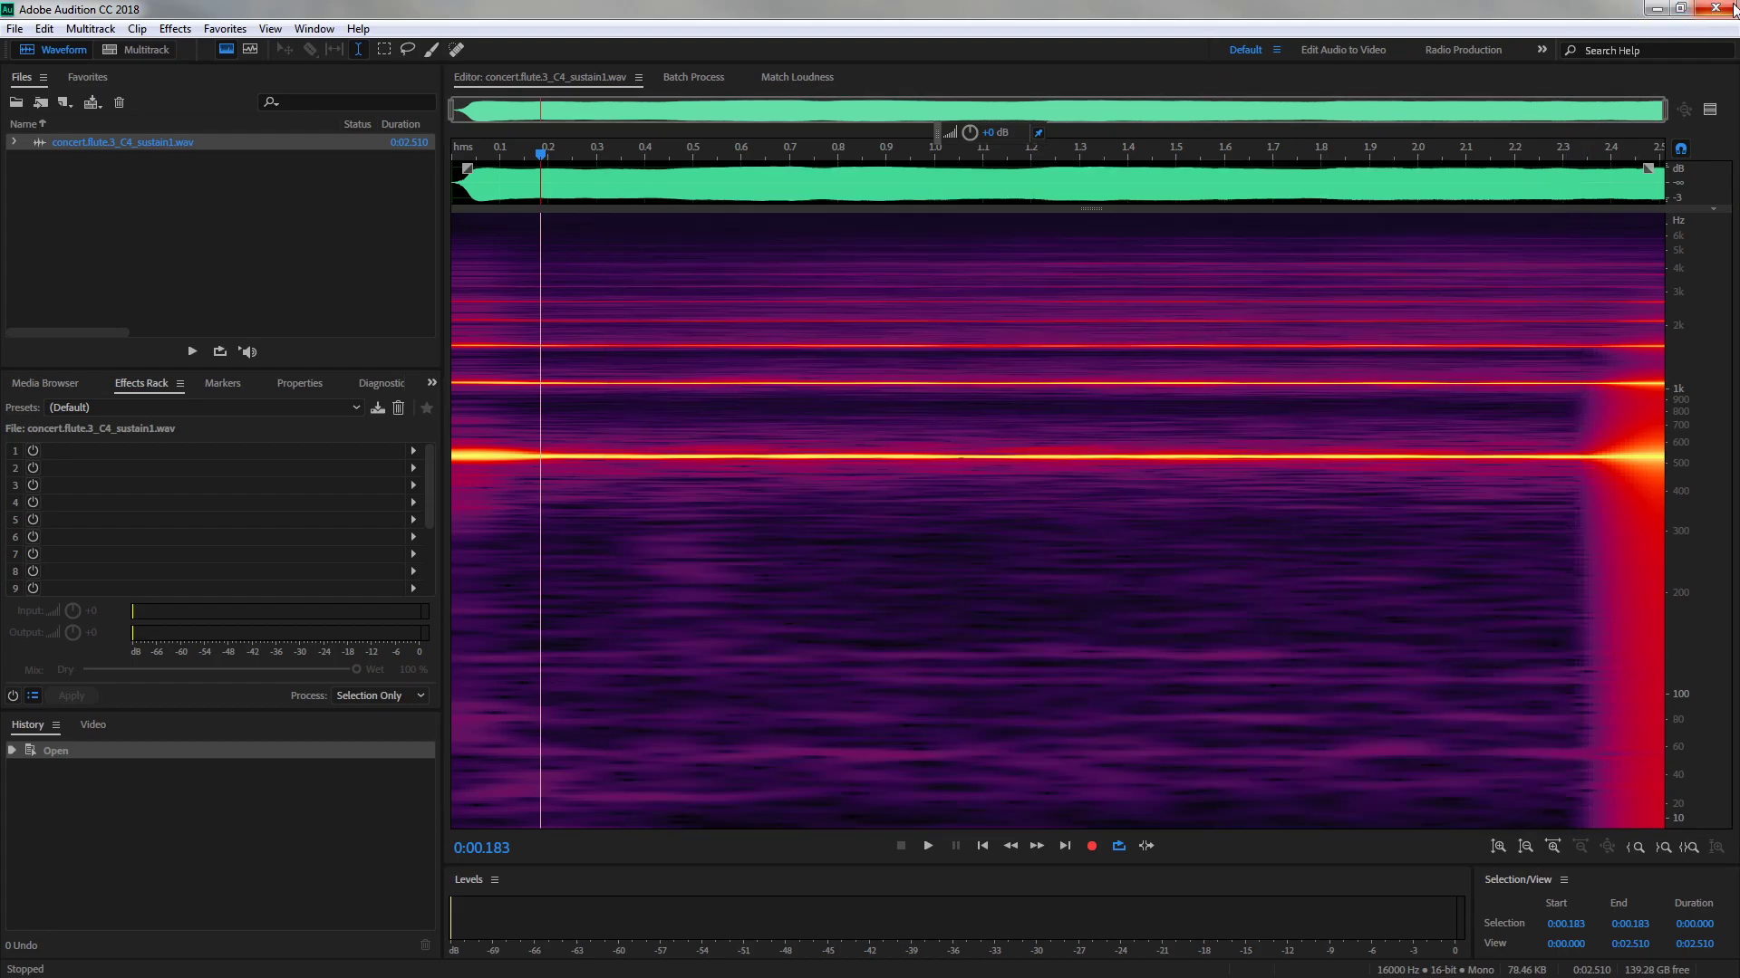
left_click(1715, 9)
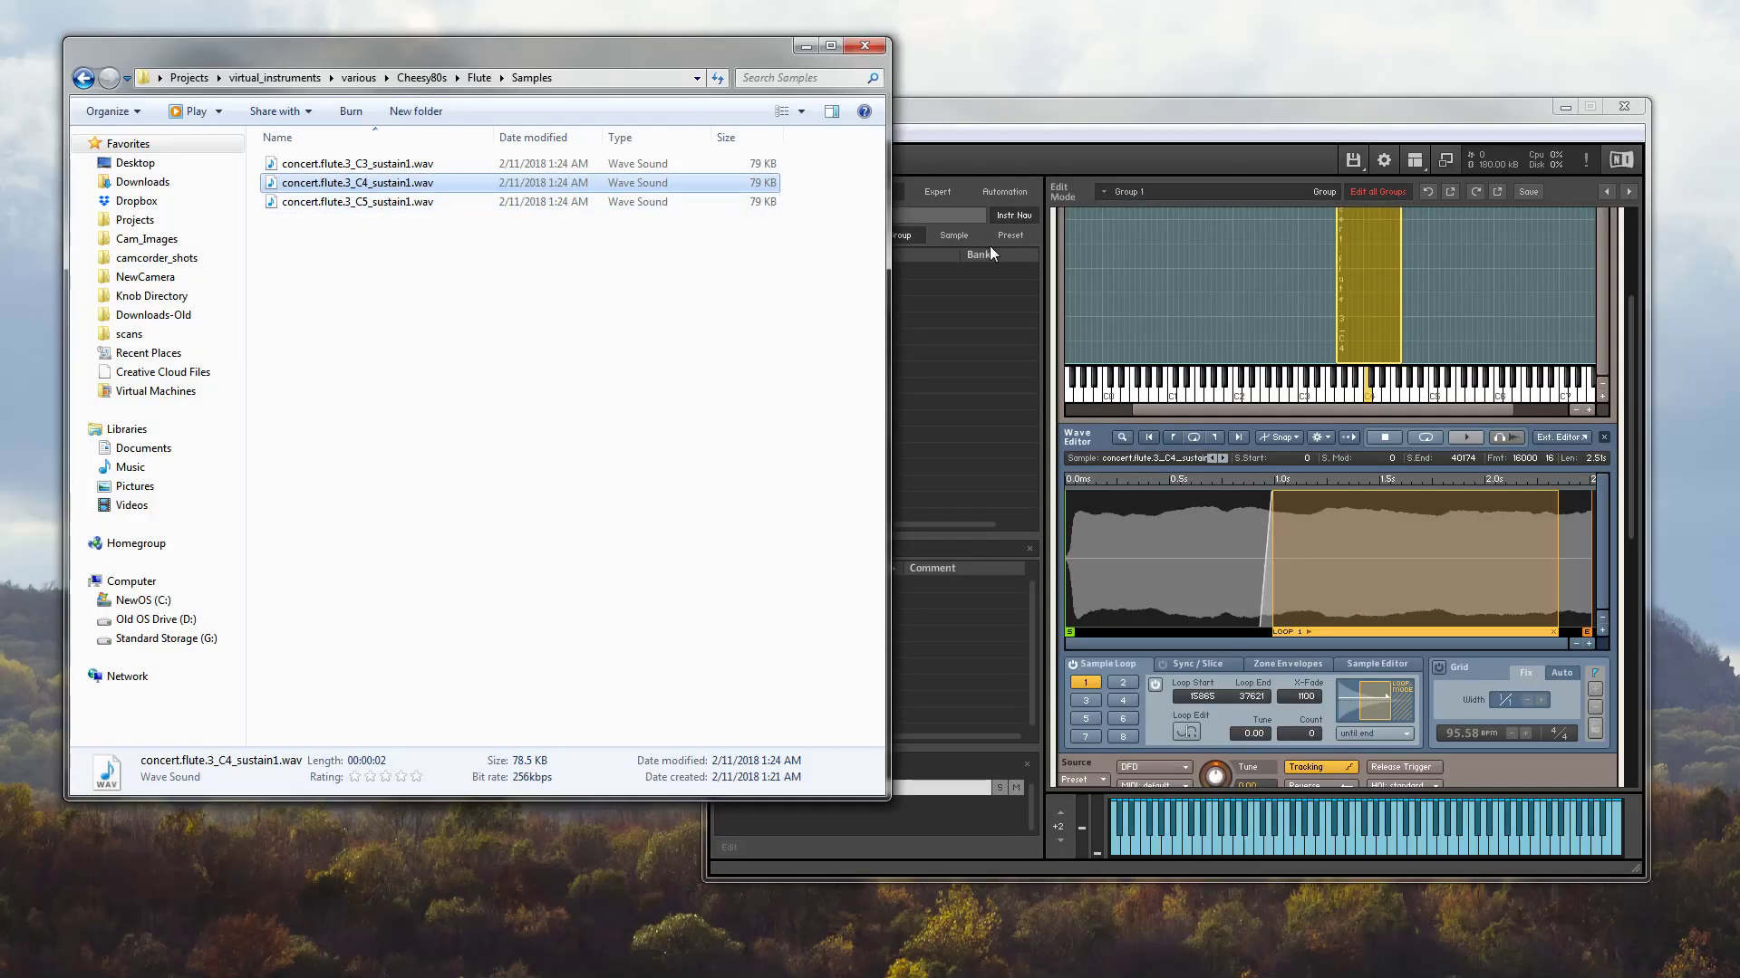
In Kontakt, move the C4 loop start to about 21186, aligning the waveforms at the loop point in loop edit
left_click_drag(1272, 554, 1344, 552)
left_click(1184, 732)
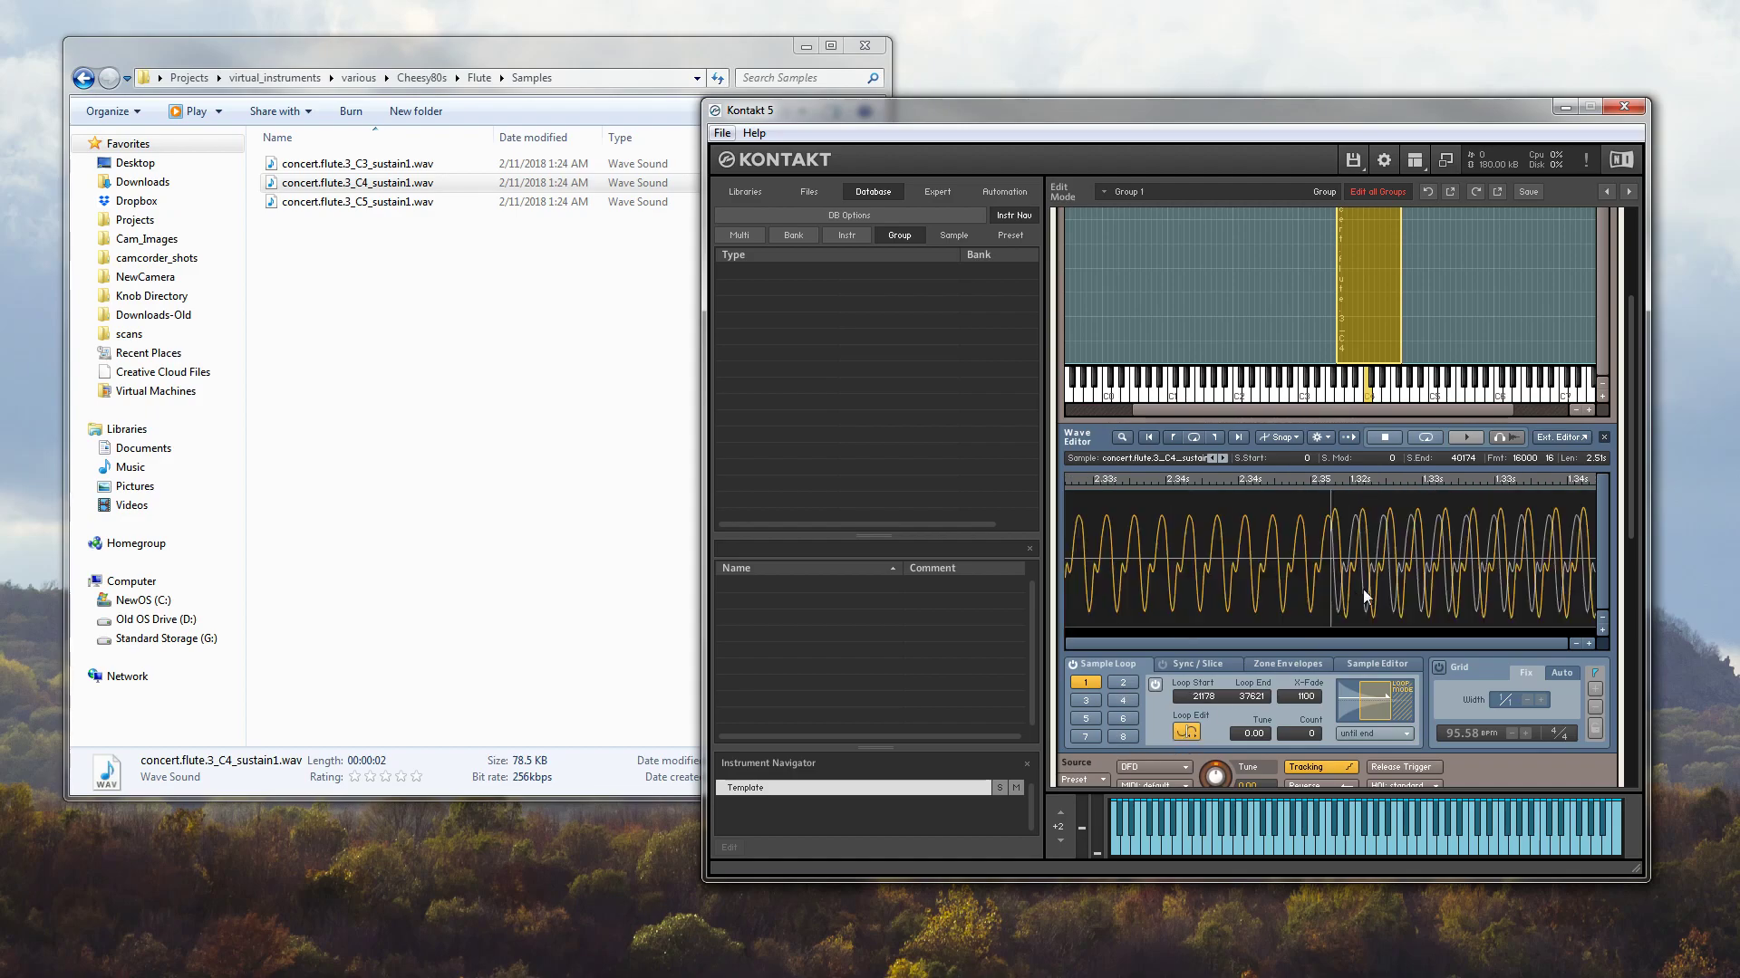
left_click_drag(1362, 589, 1369, 588)
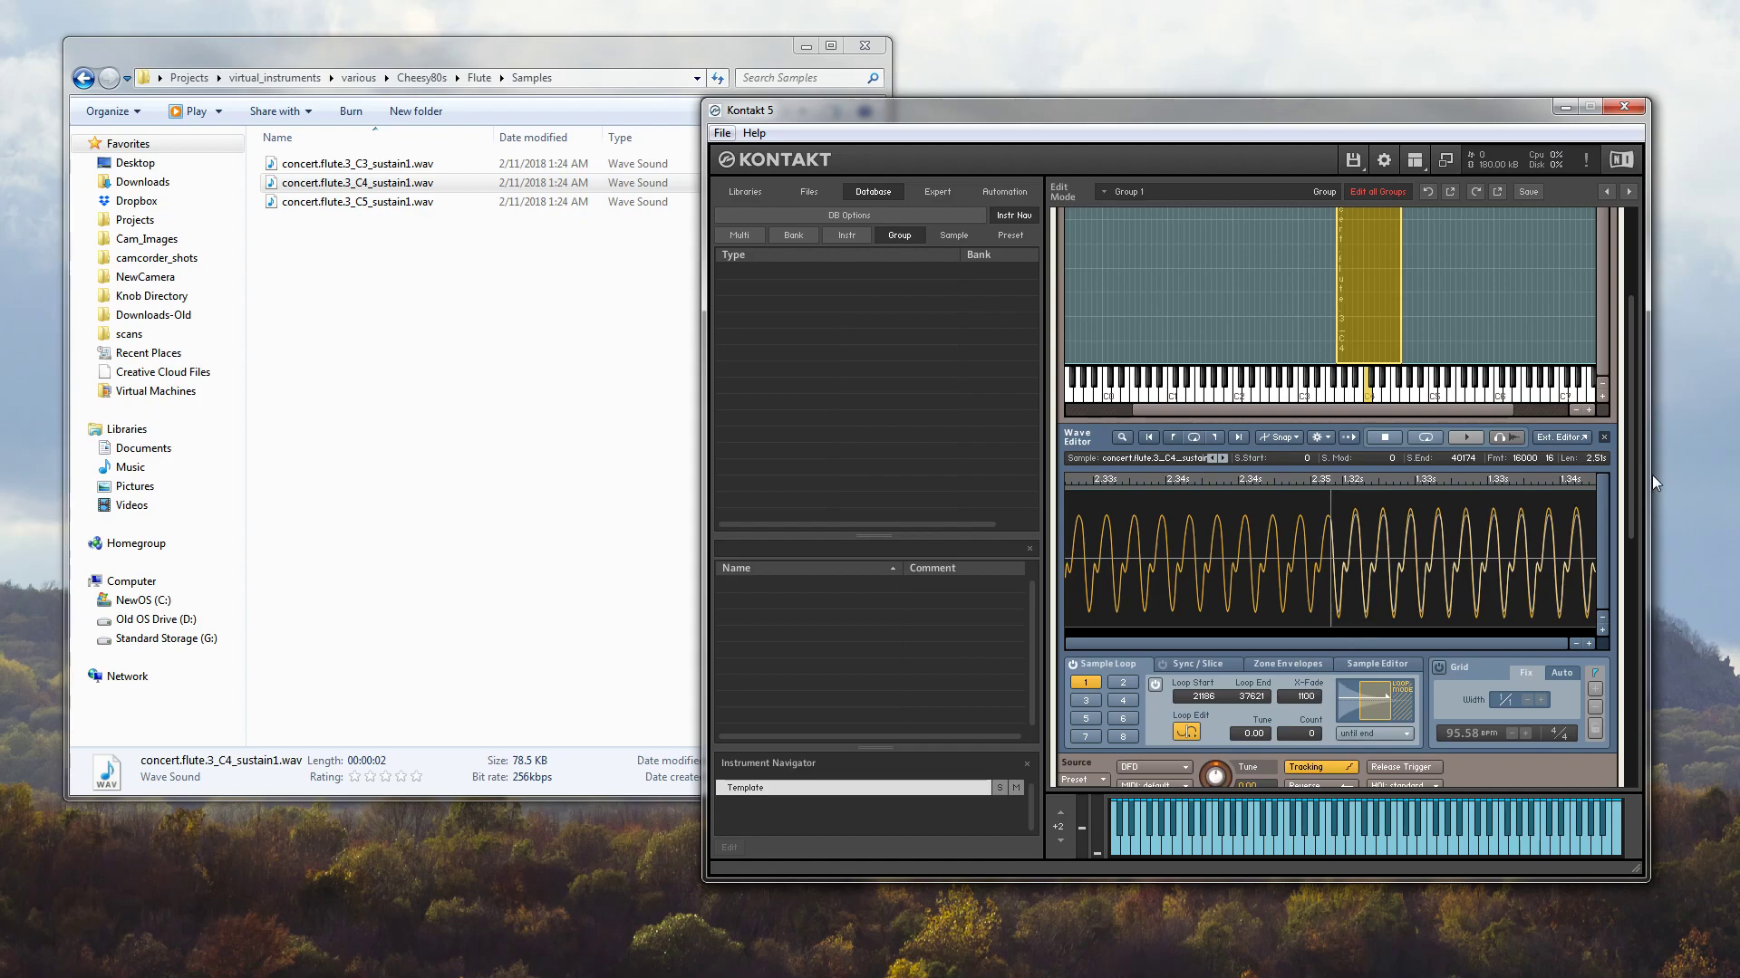
Enable loop 1 on the C5 sample from 14415 to 32131 with a 300 crossfade, aligning the loop point in loop edit
mouse_move(1633, 477)
left_mouse_down()
mouse_move(1643, 418)
mouse_move(1624, 502)
left_mouse_up()
left_click(1547, 389)
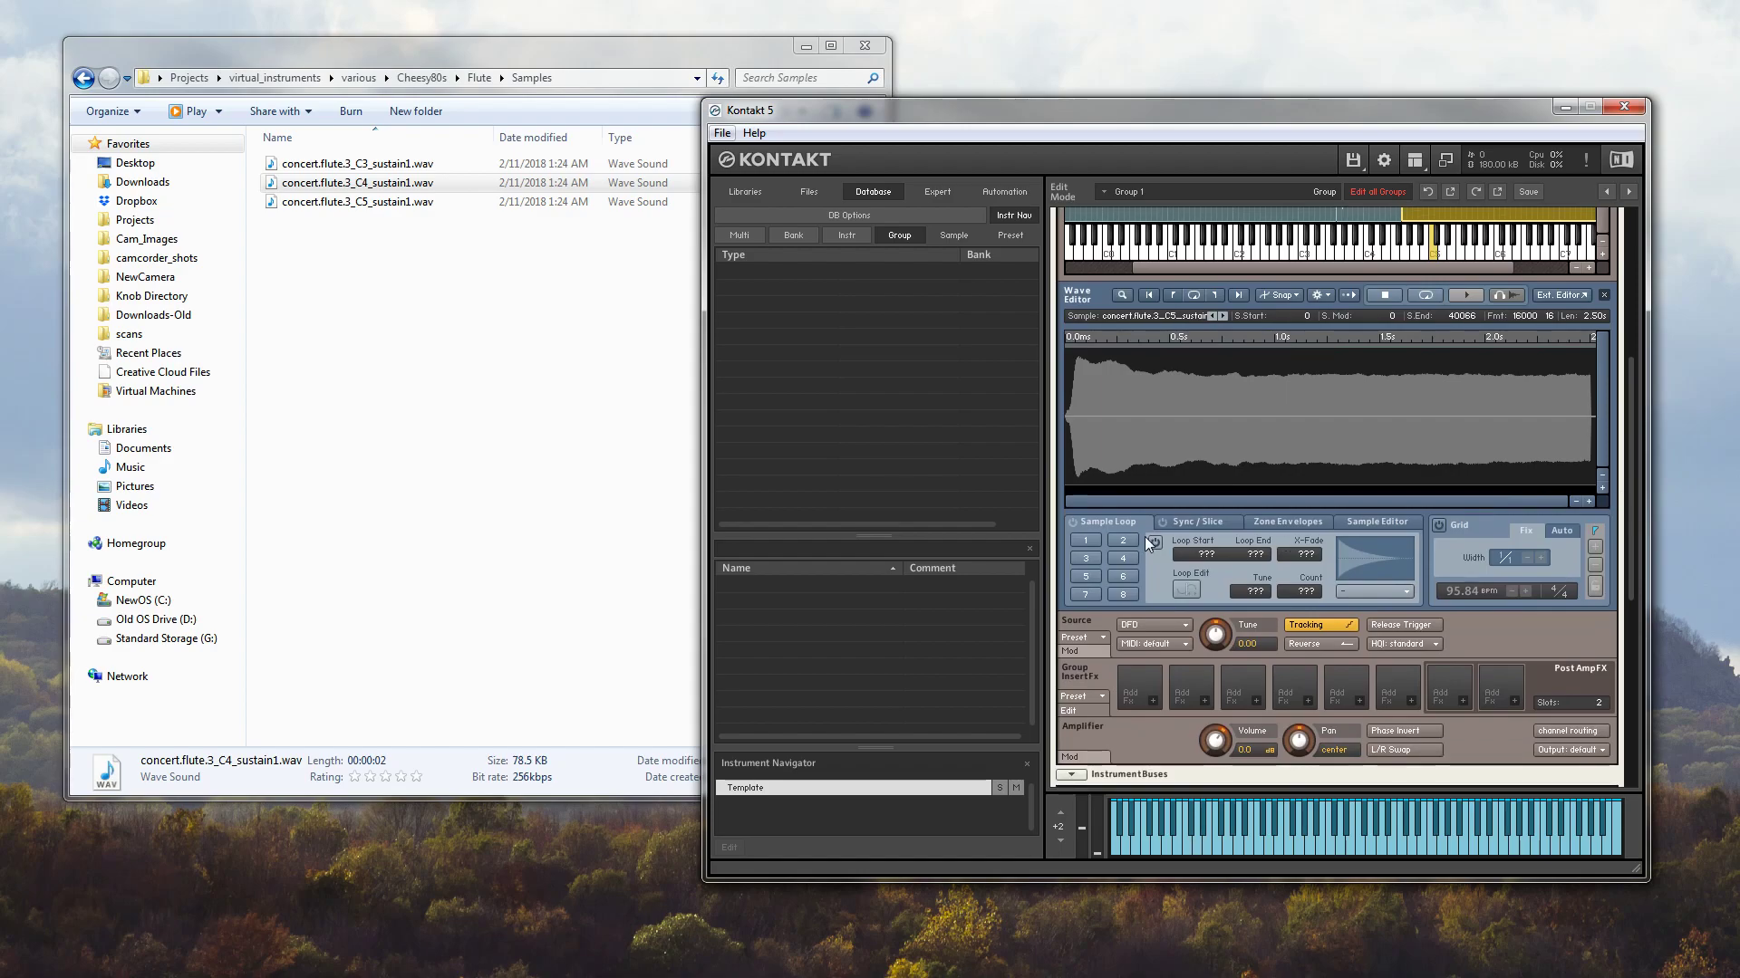
left_click(1085, 541)
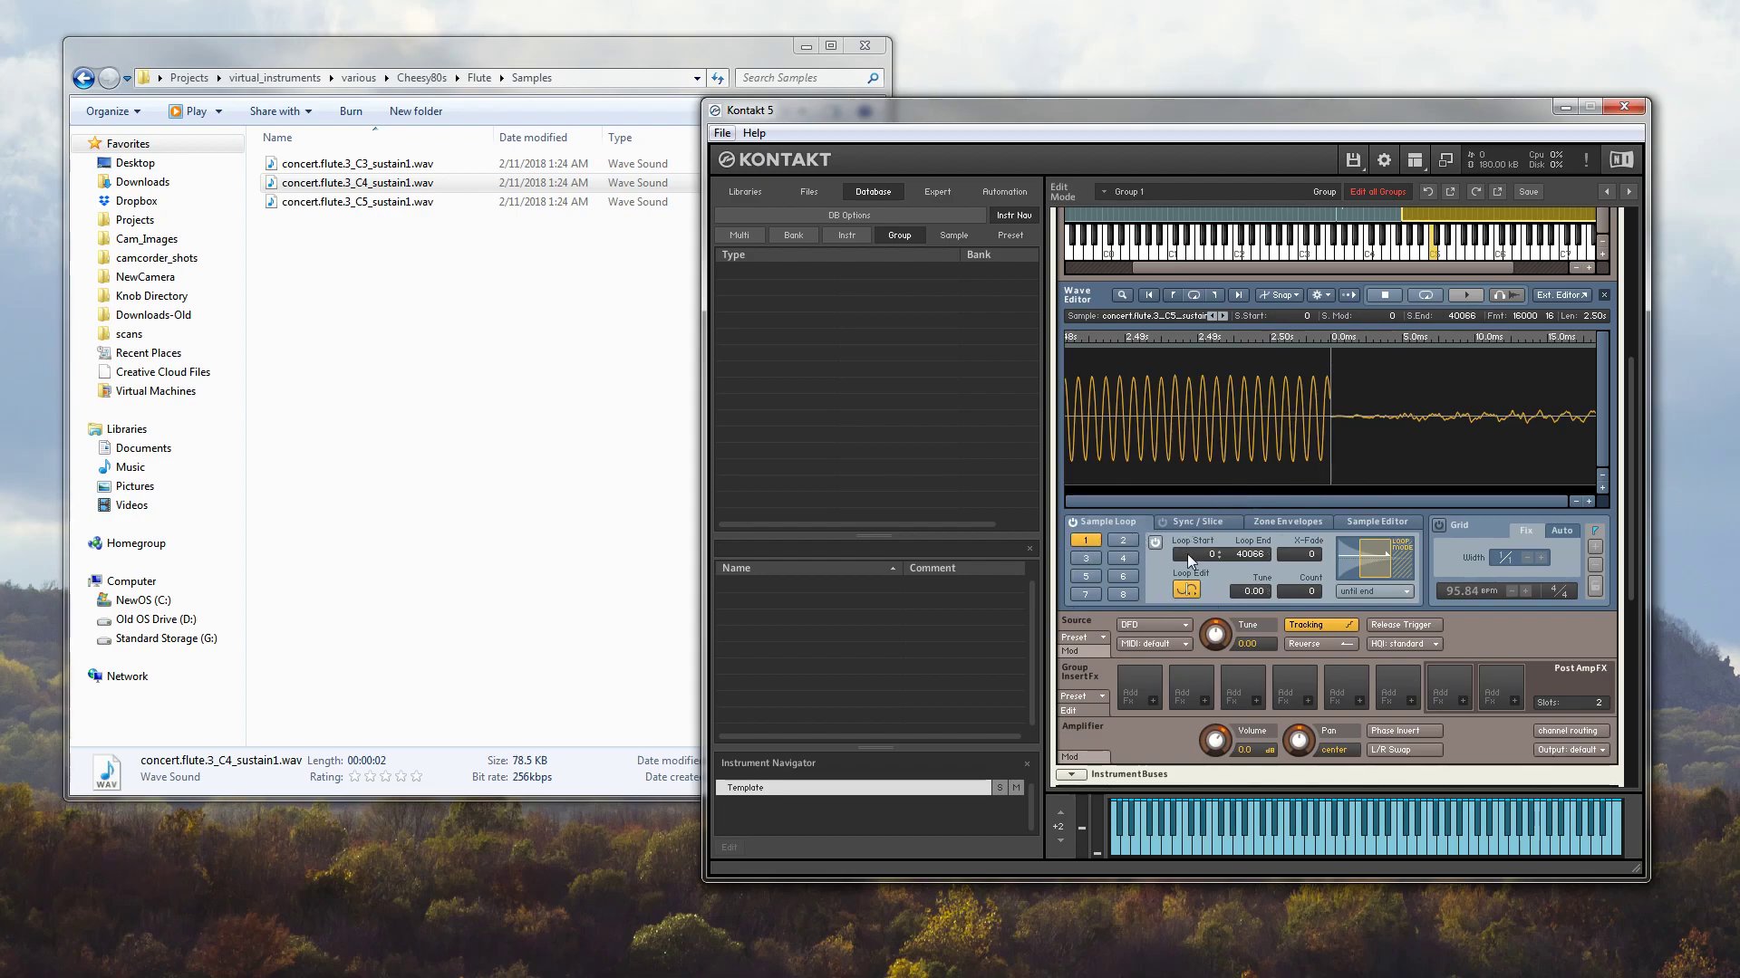
left_click(1185, 590)
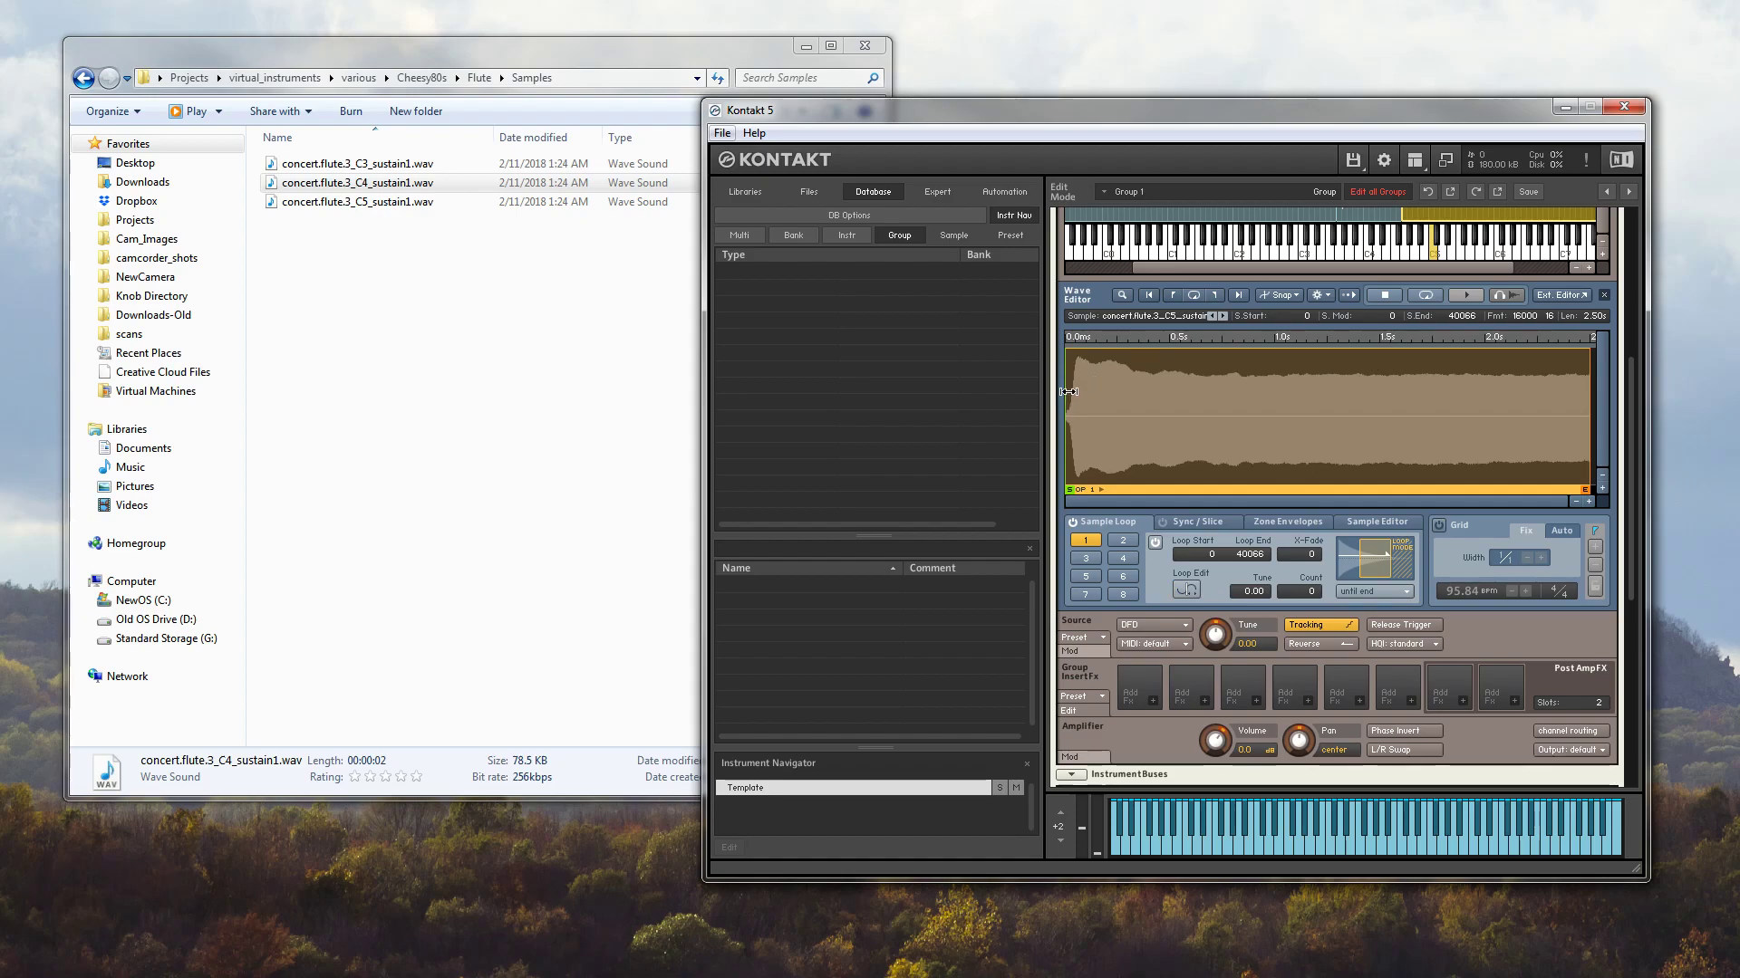
left_click_drag(1068, 392, 1254, 396)
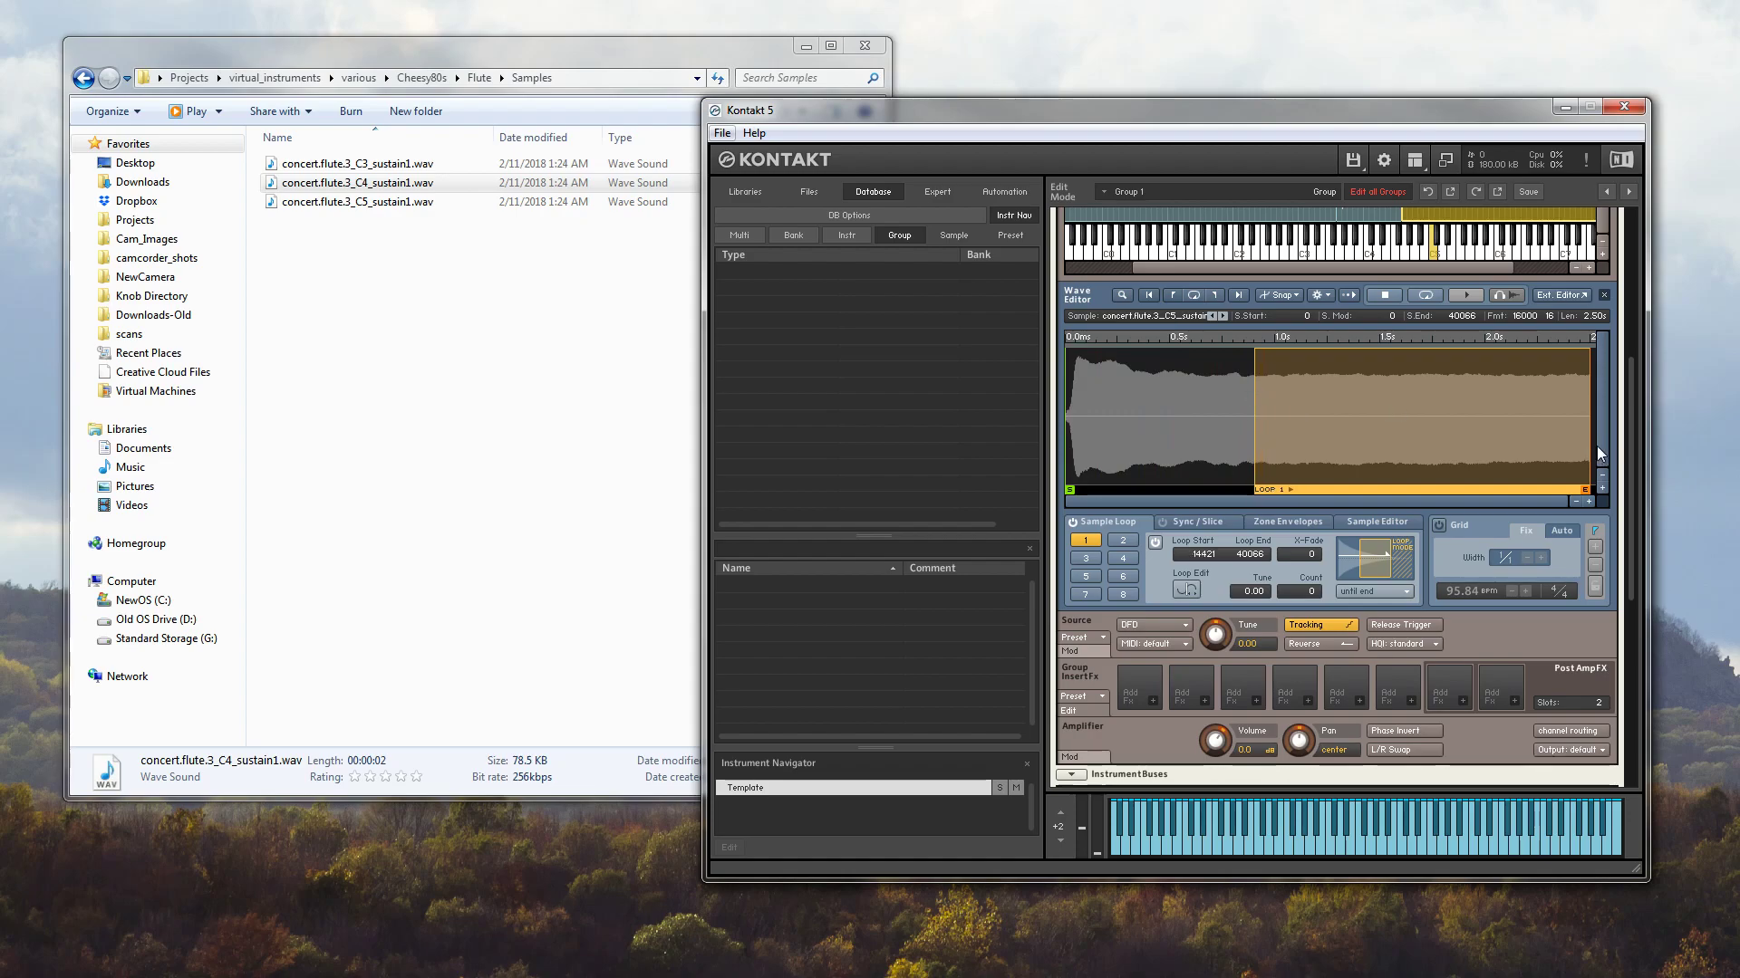
left_click_drag(1591, 446, 1483, 436)
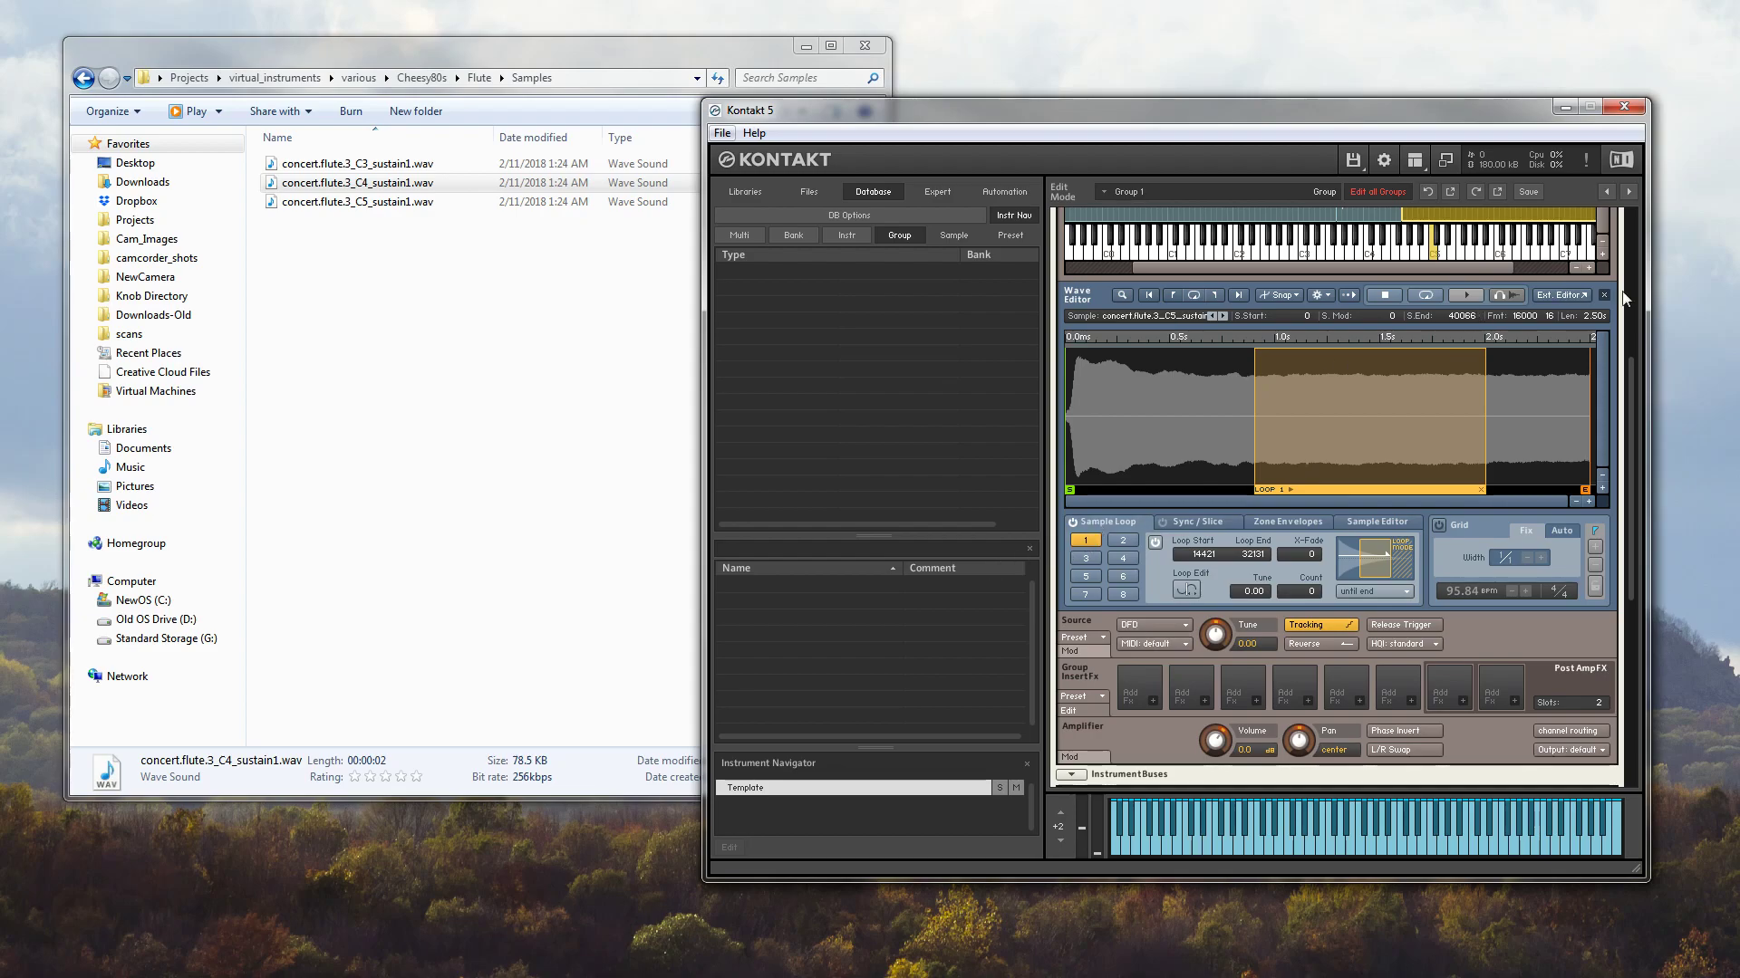
left_click(1186, 590)
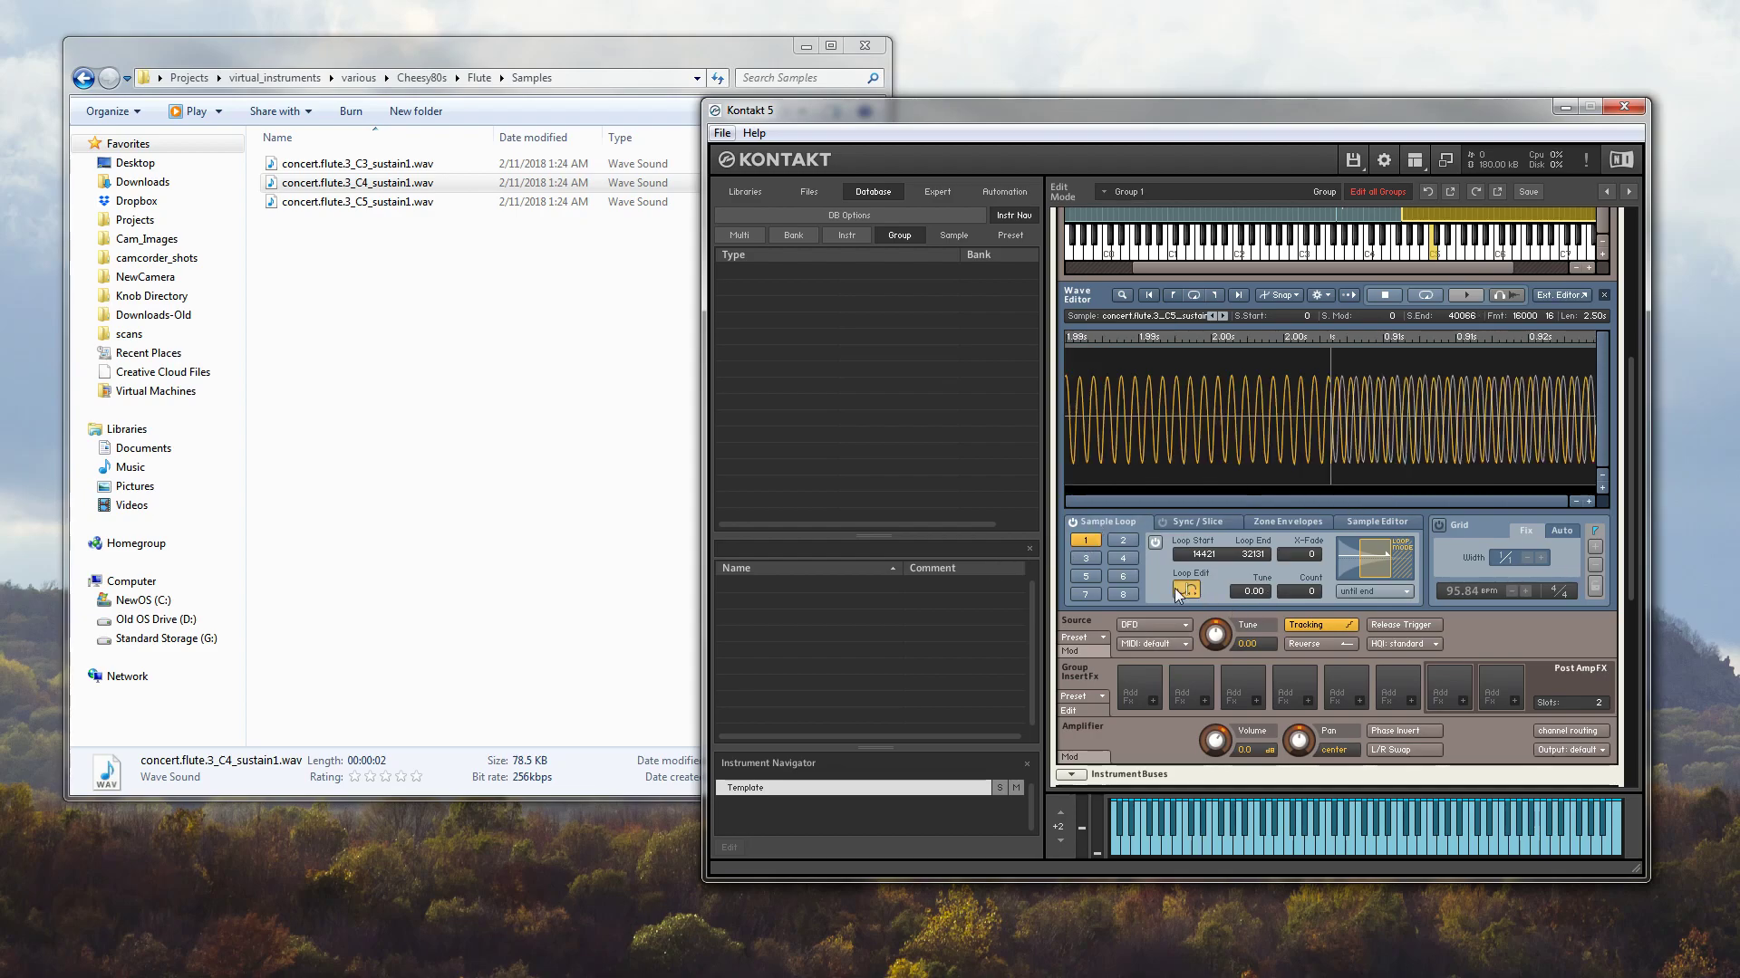
left_click_drag(1415, 431, 1421, 431)
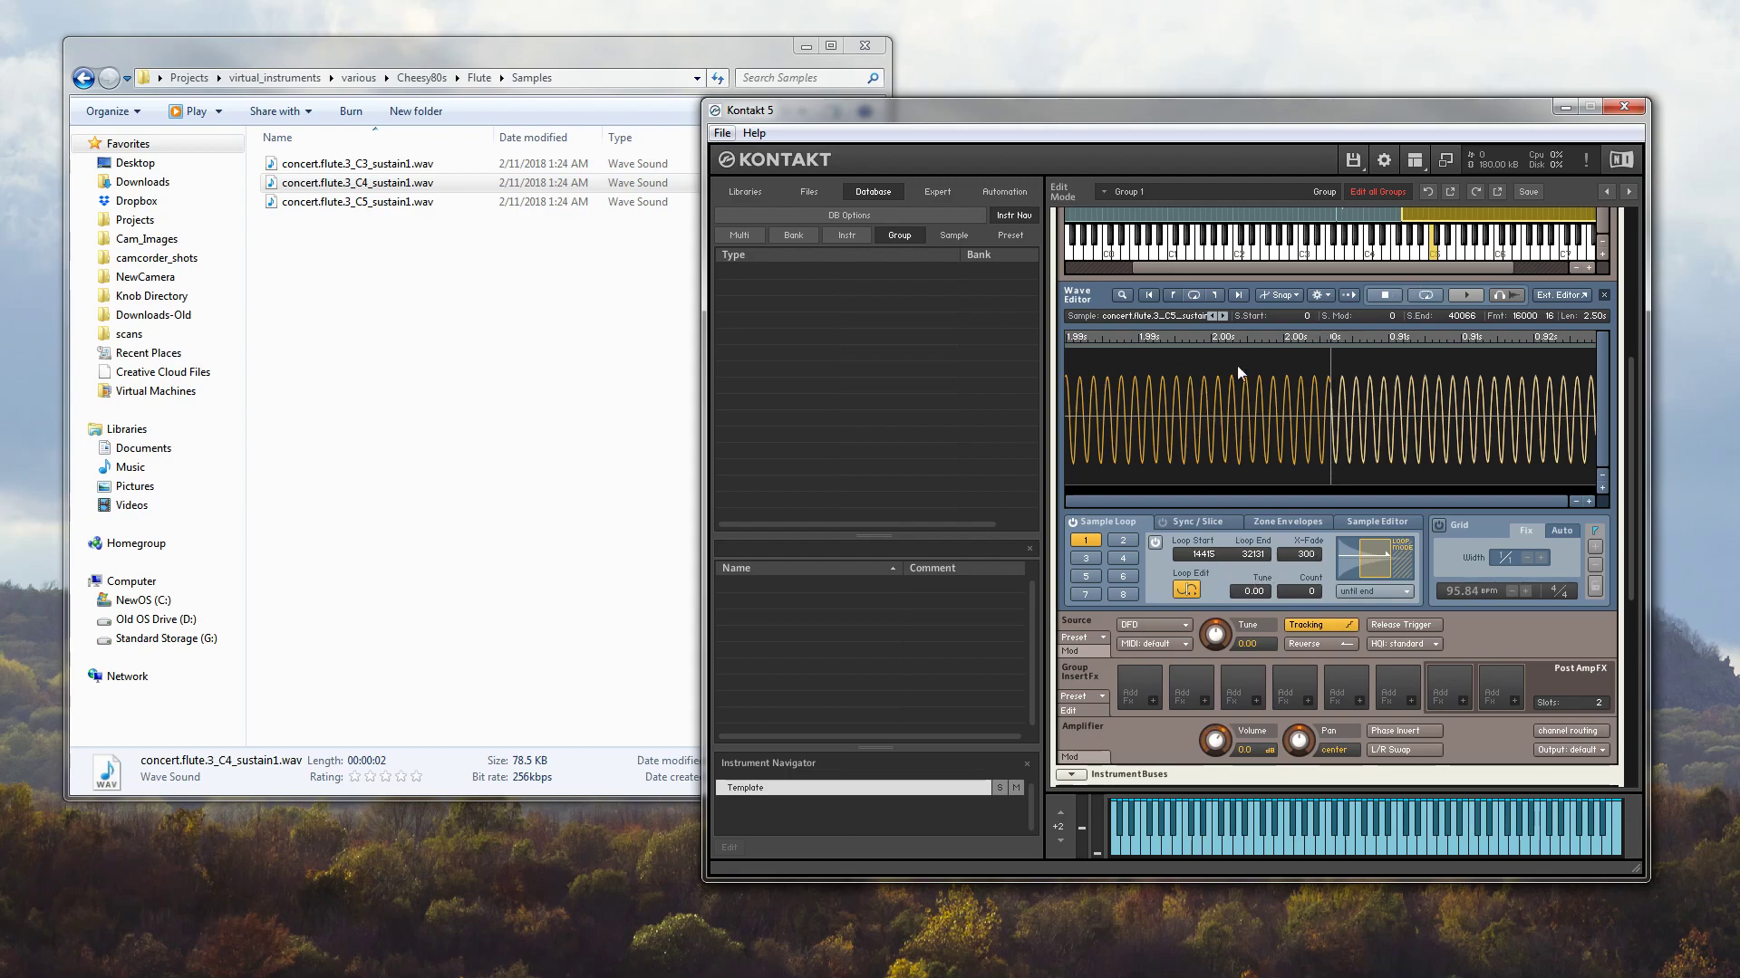
Hide the Wave Editor and take the instrument's Chorus insert effect out of bypass
left_click_drag(1635, 502, 1616, 322)
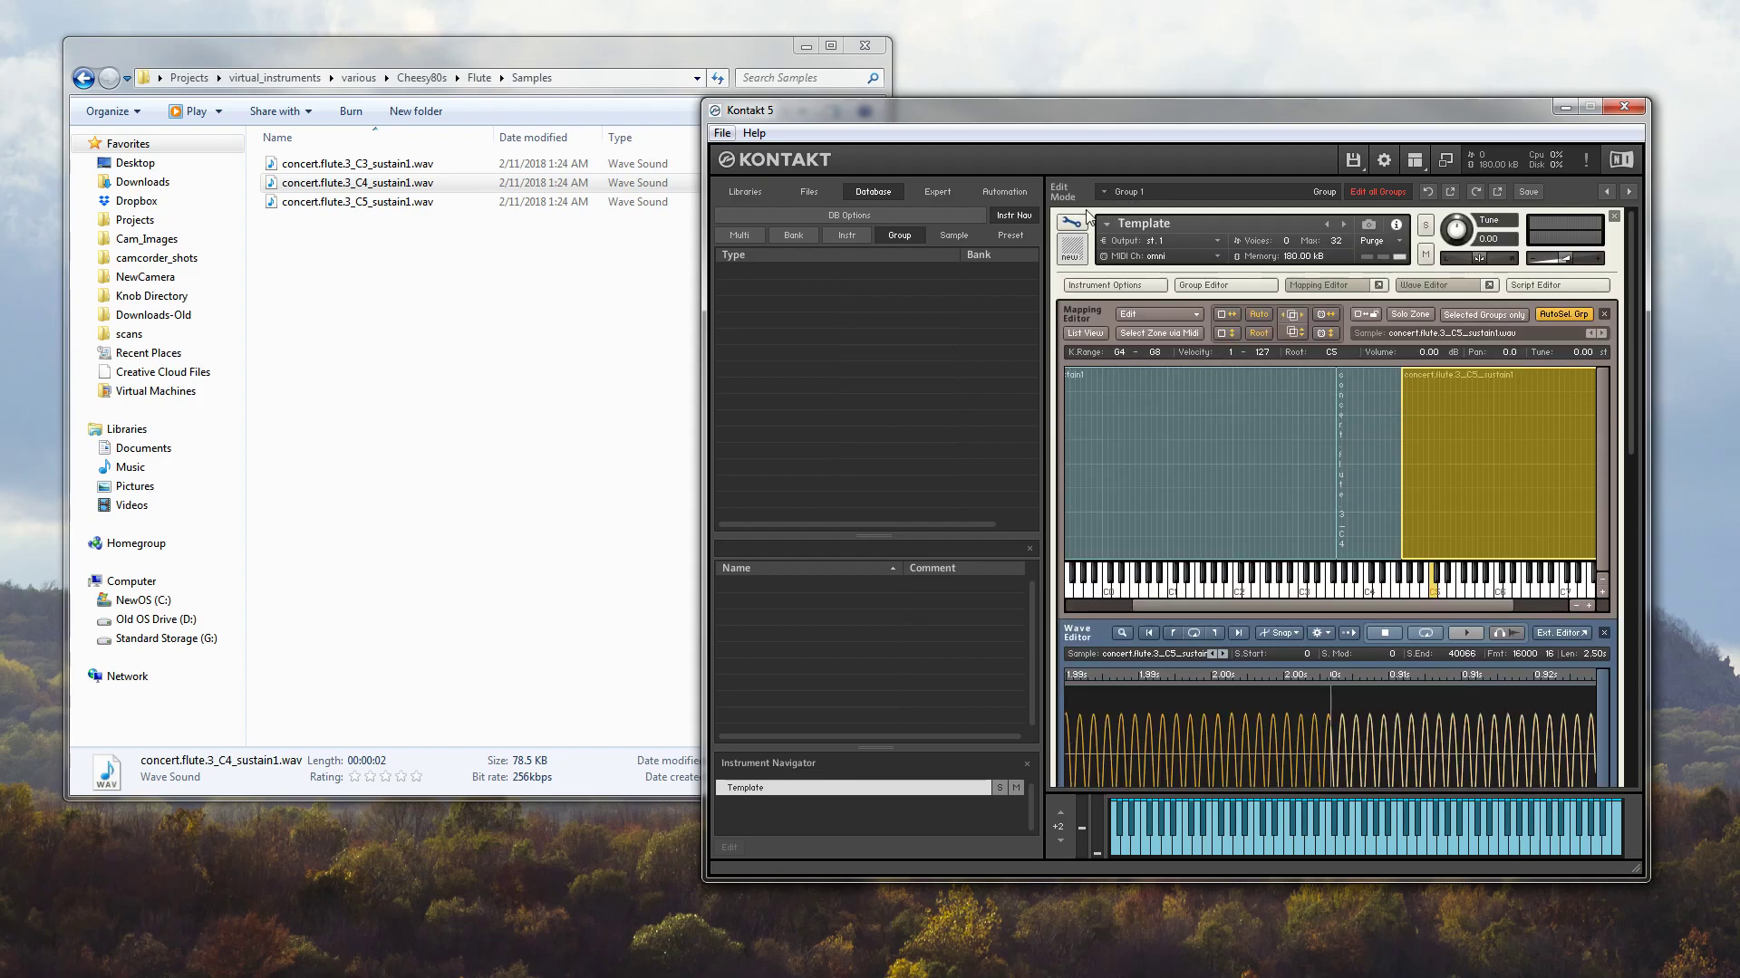
left_click(1410, 286)
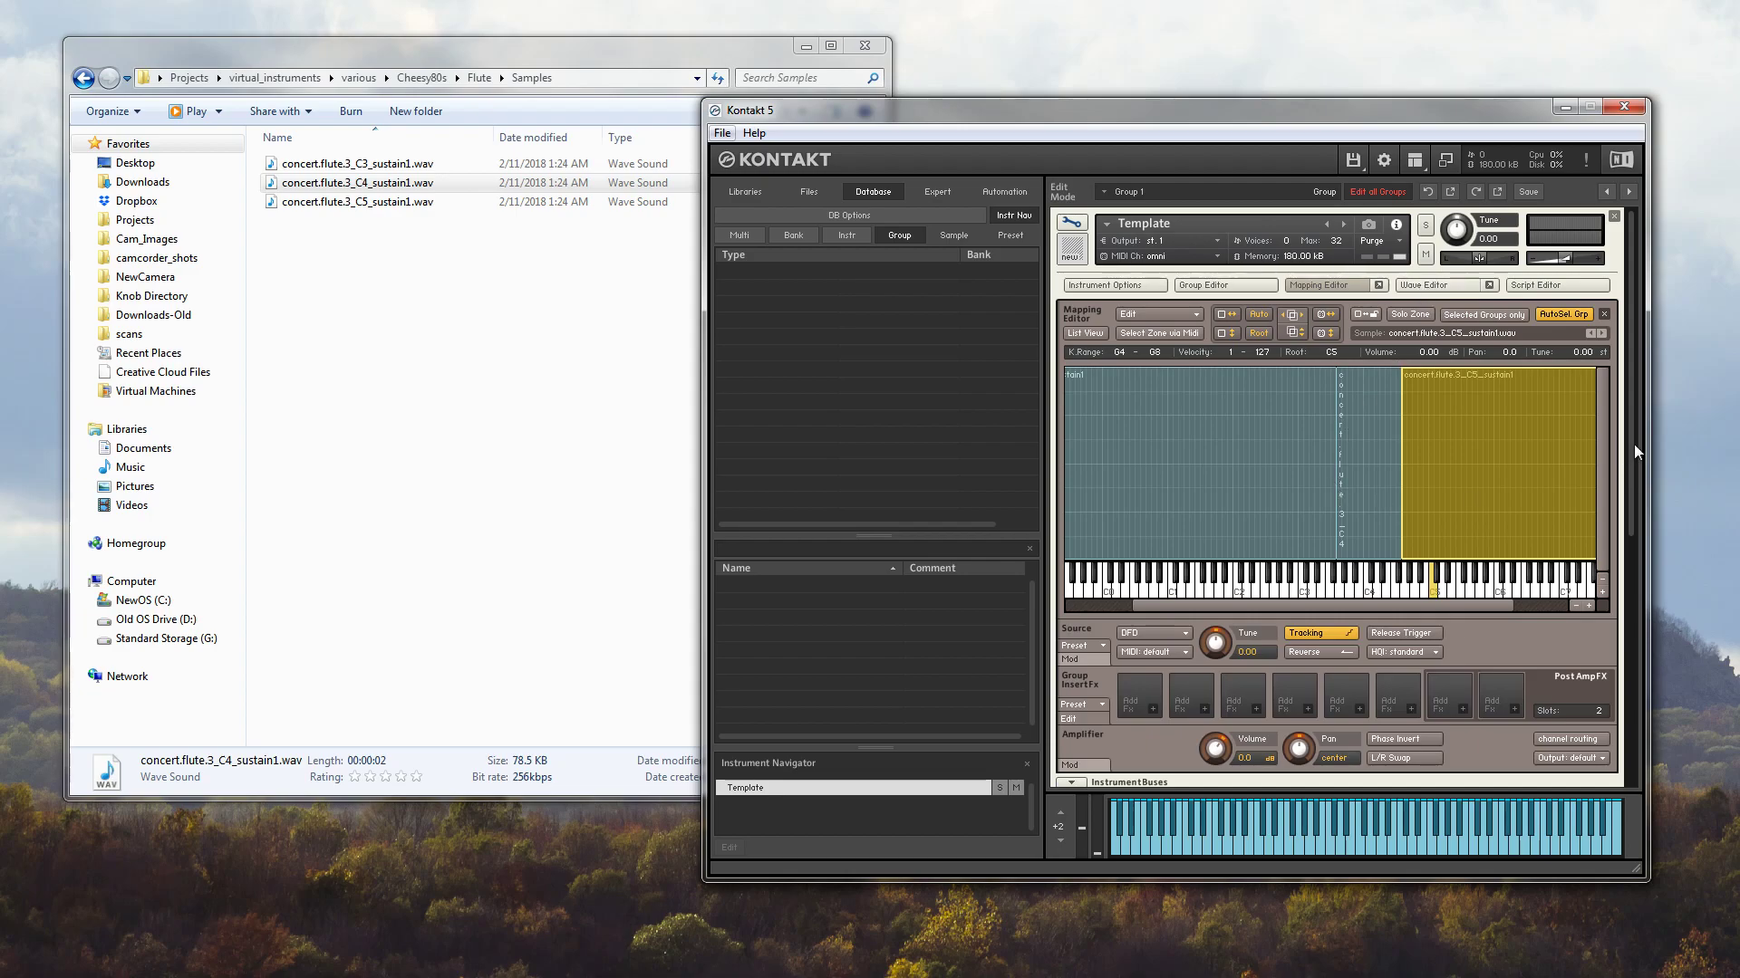
left_click_drag(1634, 444, 1678, 420)
left_click_drag(1631, 290, 1639, 611)
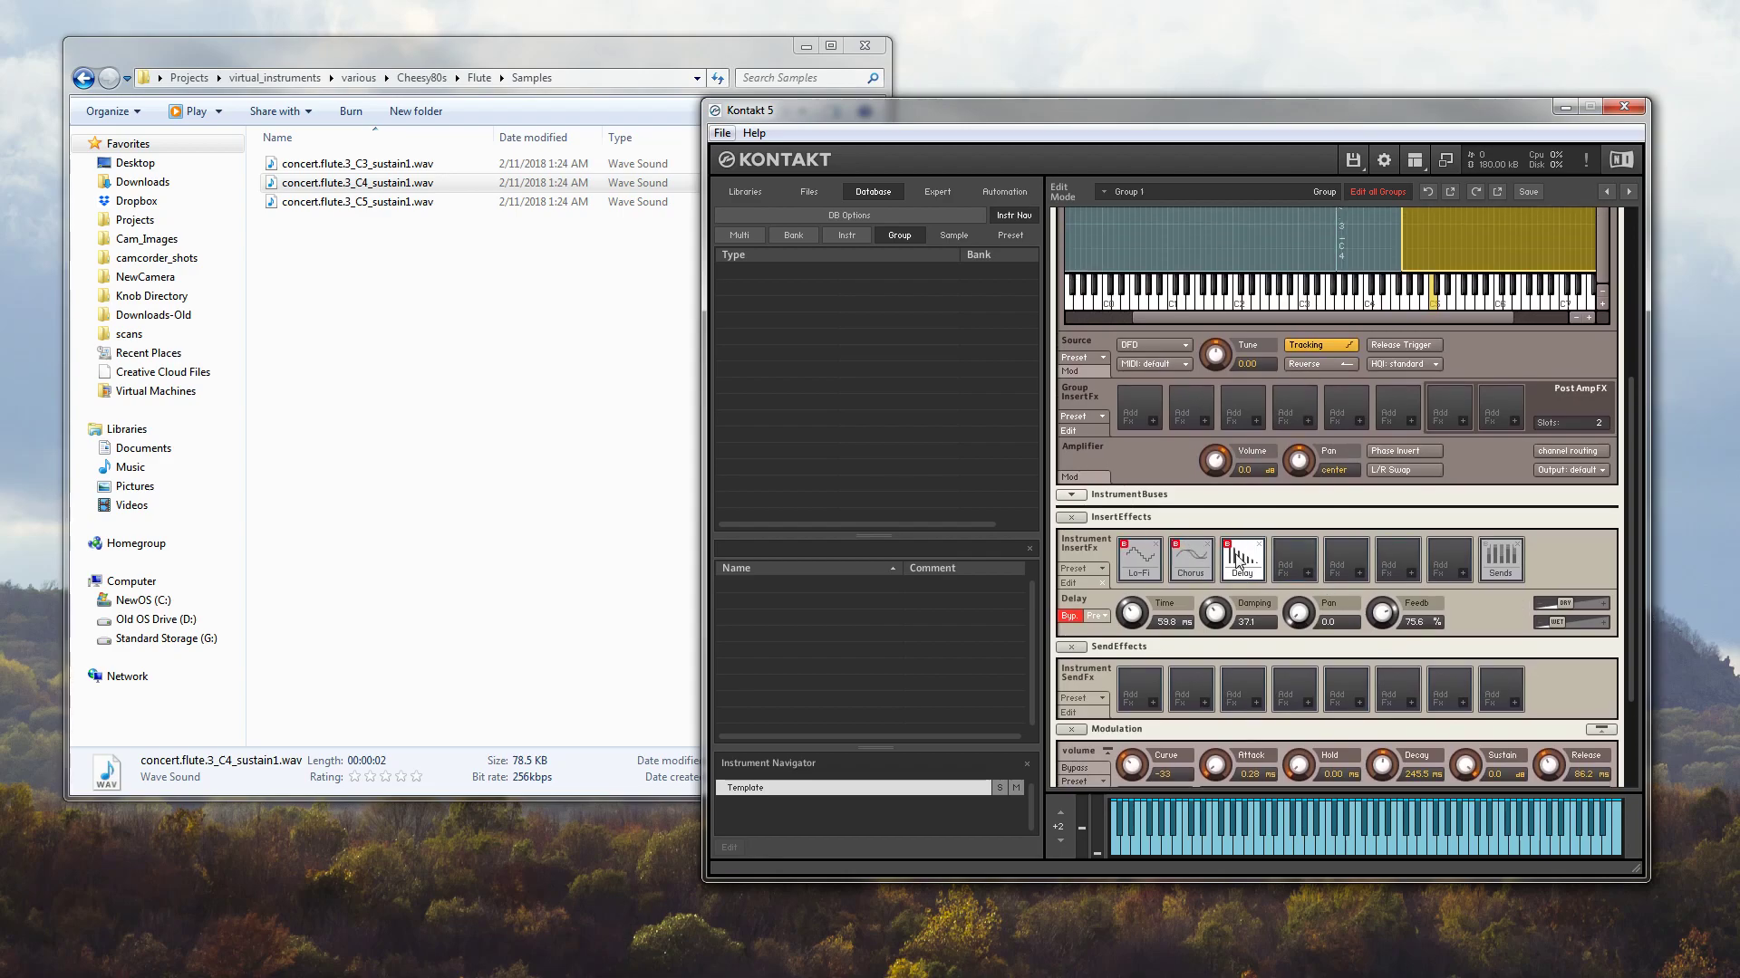
left_click(1189, 559)
left_click(1175, 545)
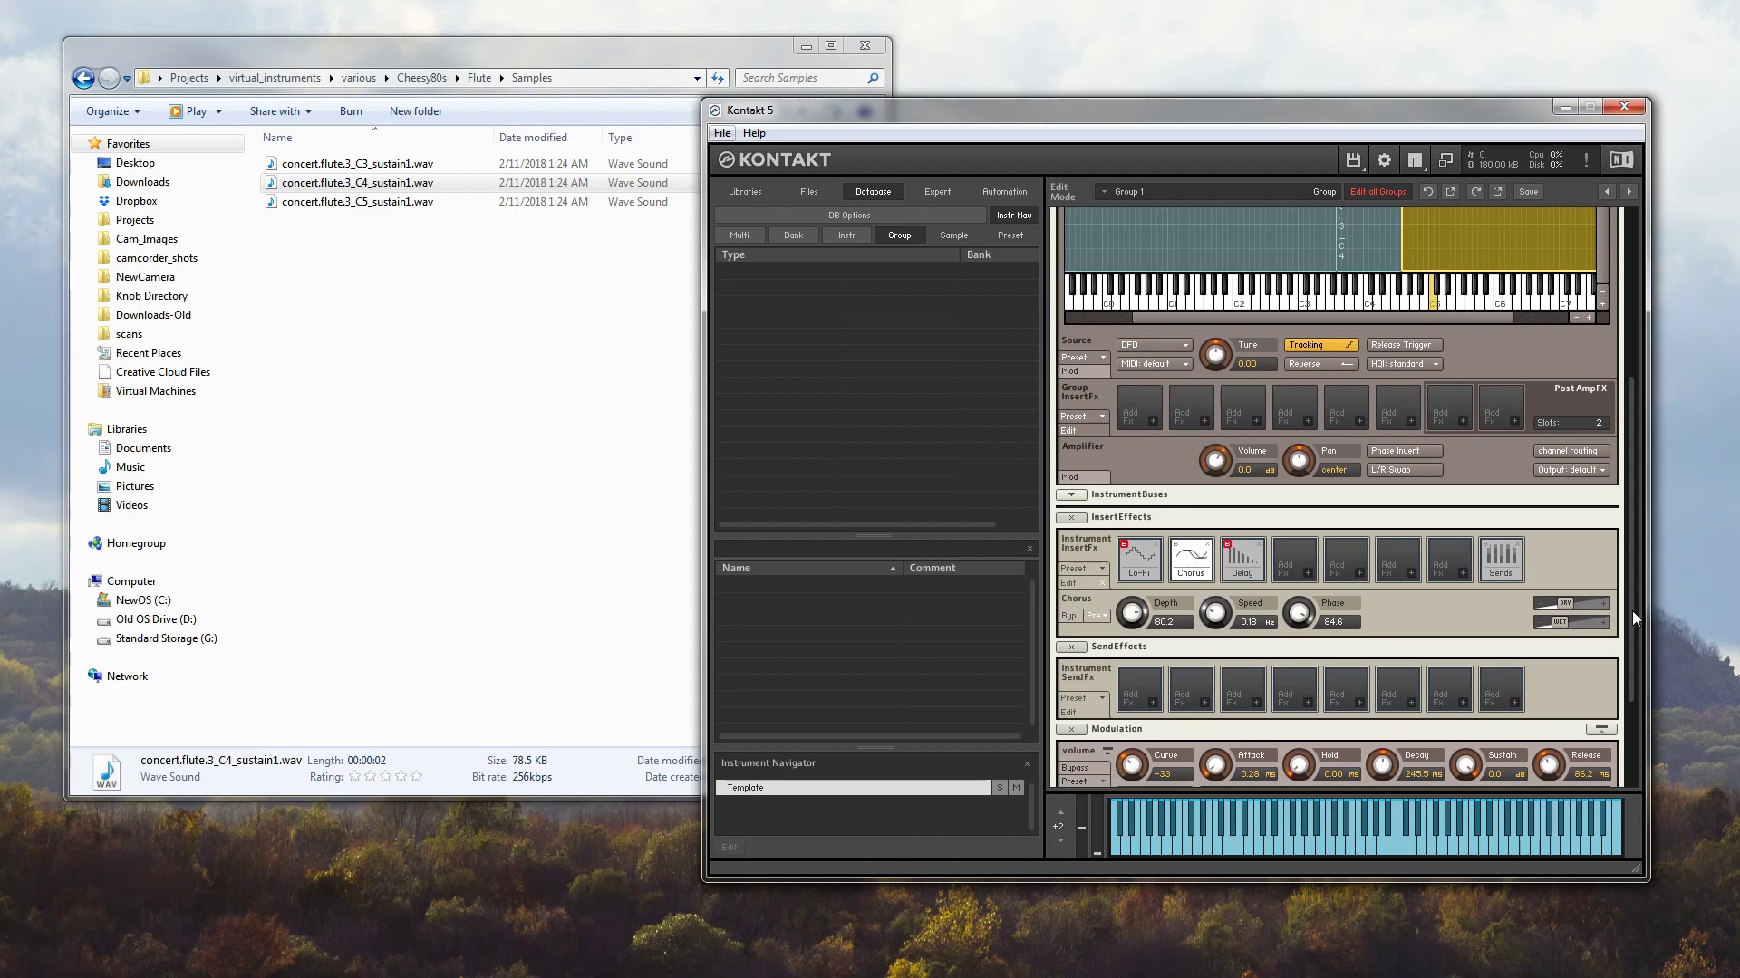
Select the C3 zone, reopen the Wave Editor and leave loop edit to show the sample's full waveform
scroll(1630, 613, "up", 5)
left_click(1334, 371)
scroll(1634, 464, "up", 1)
left_click(1462, 286)
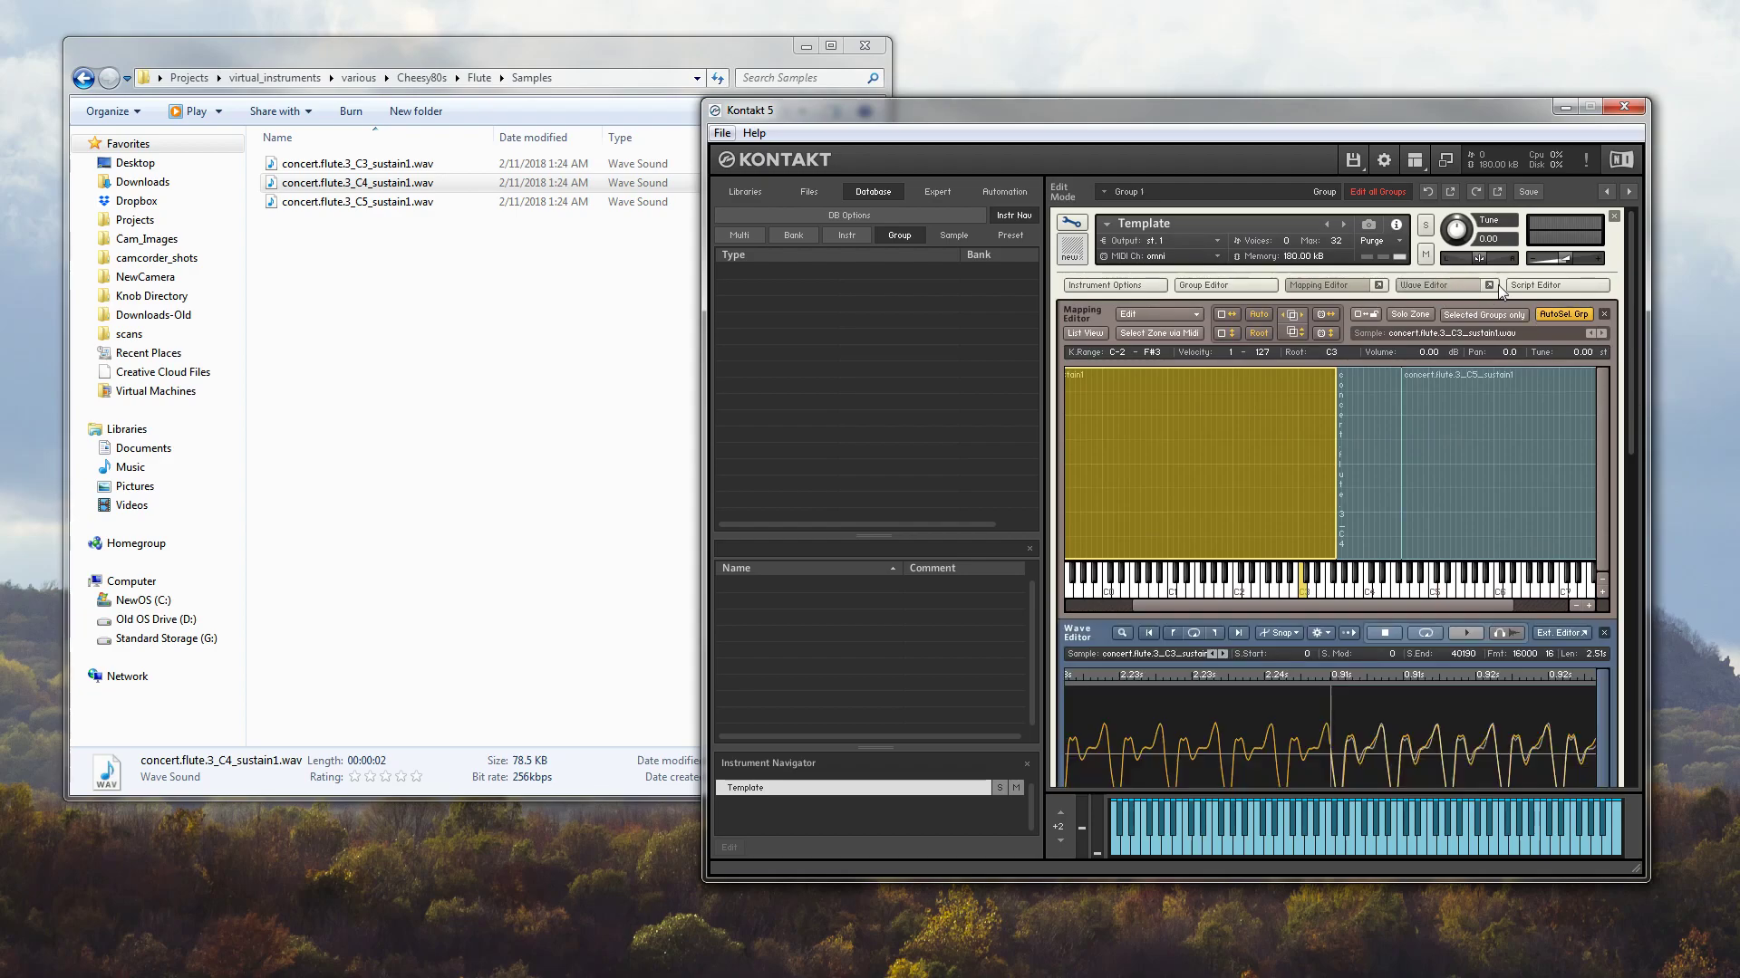
left_click_drag(1629, 324, 1642, 487)
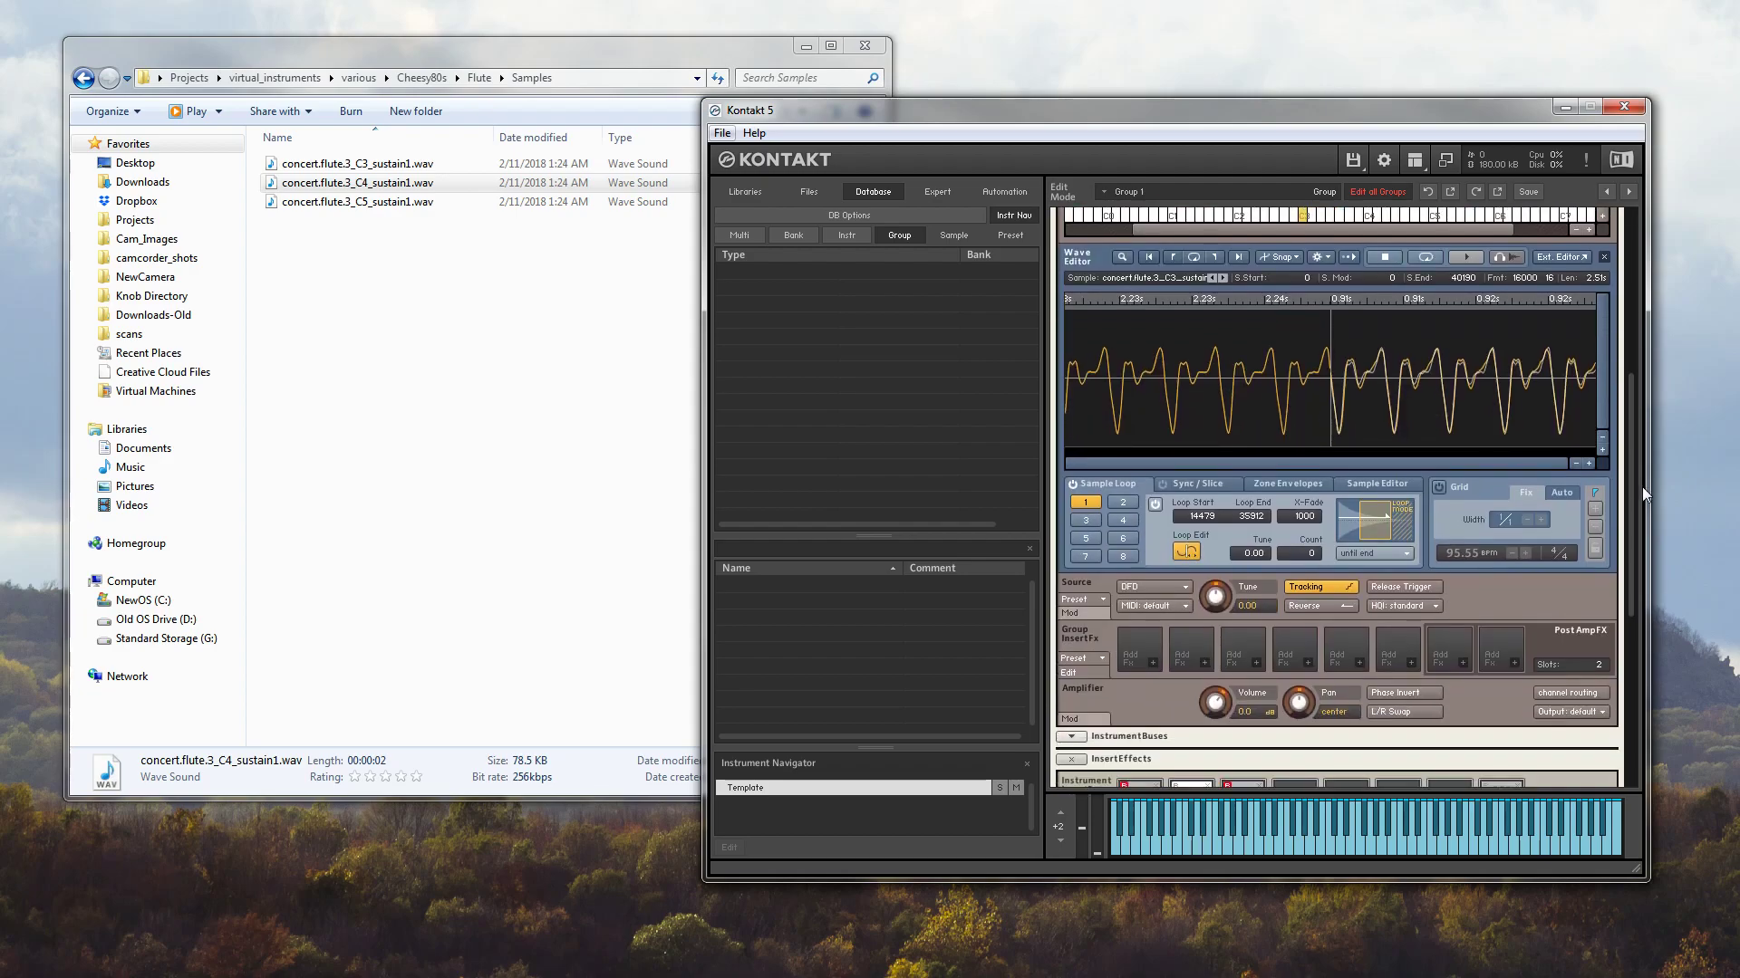
left_click(1185, 552)
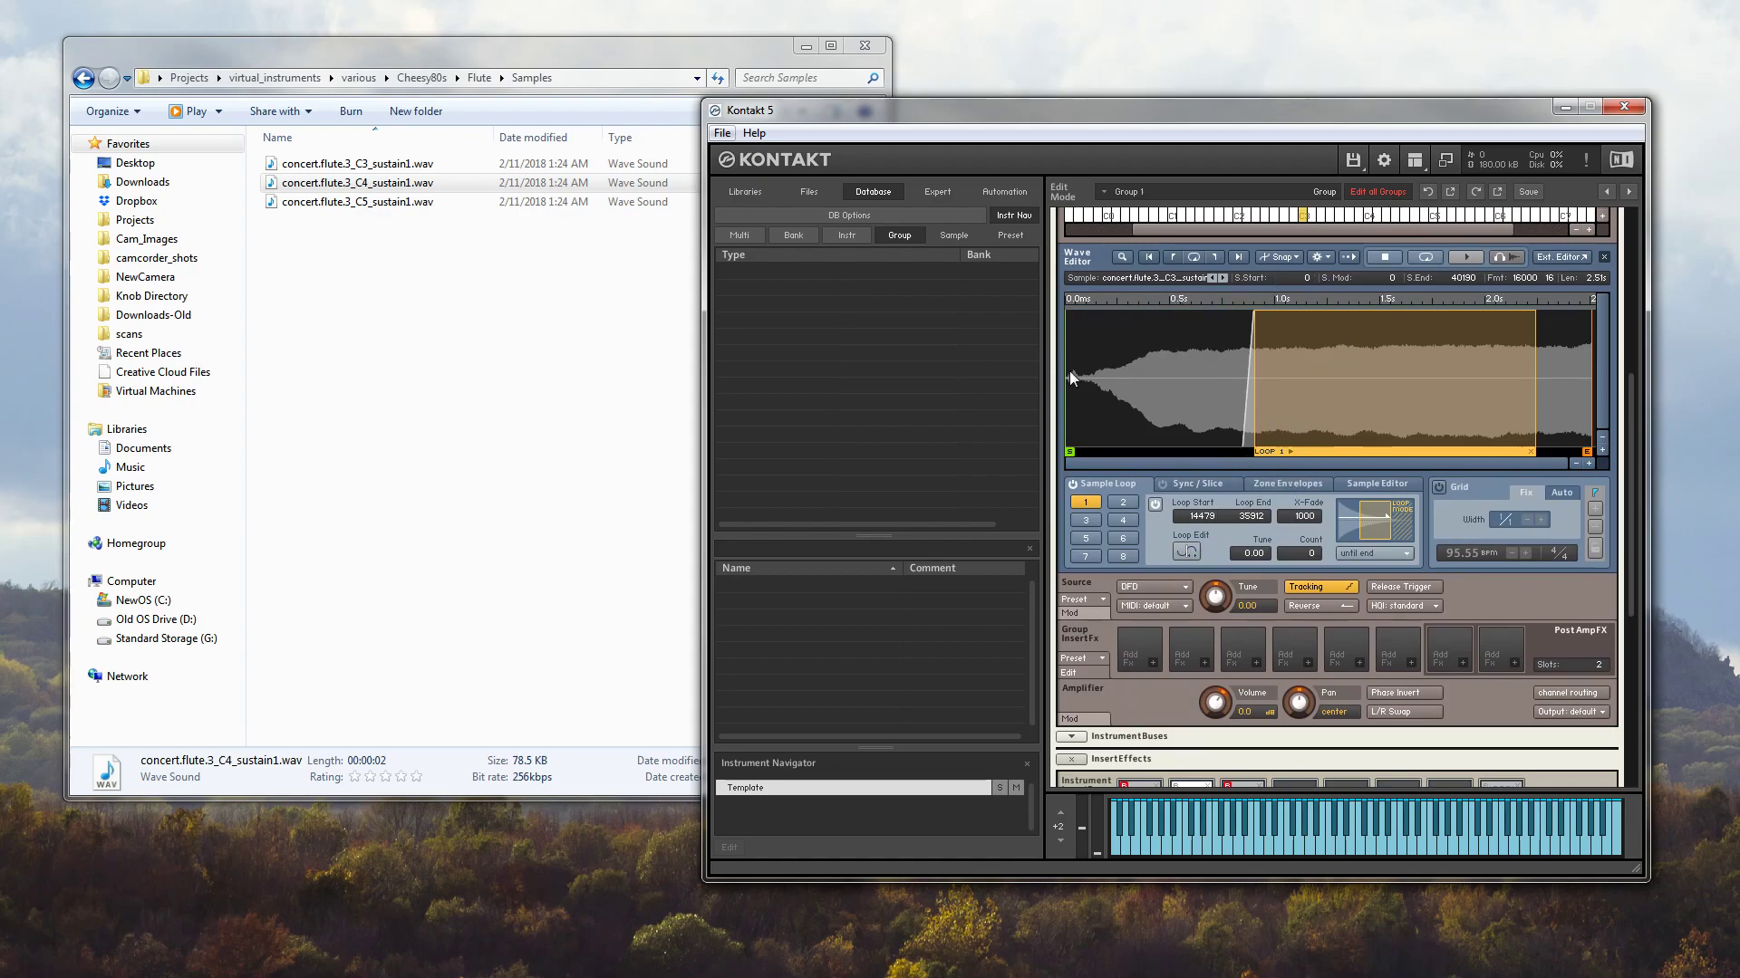
Move the C3 sample's start point to about 2346, past the slow beginning of its attack
left_click_drag(1065, 453, 1077, 453)
left_click_drag(1082, 452, 1094, 450)
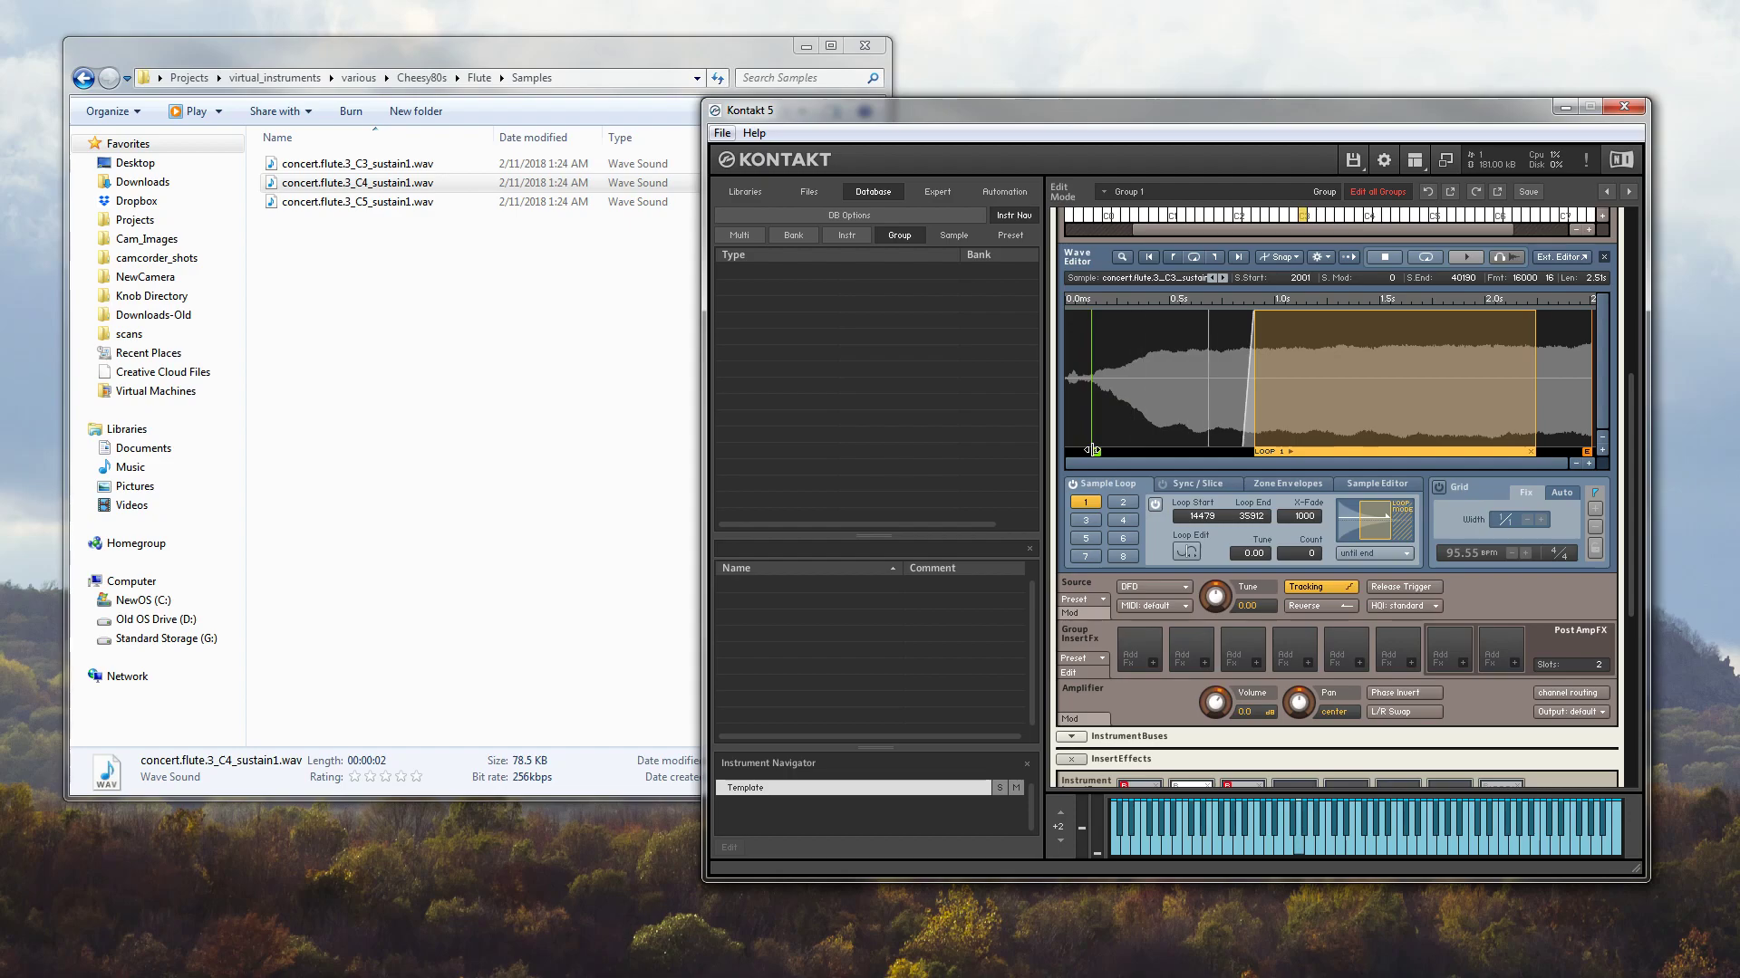
left_click_drag(1093, 450, 1097, 450)
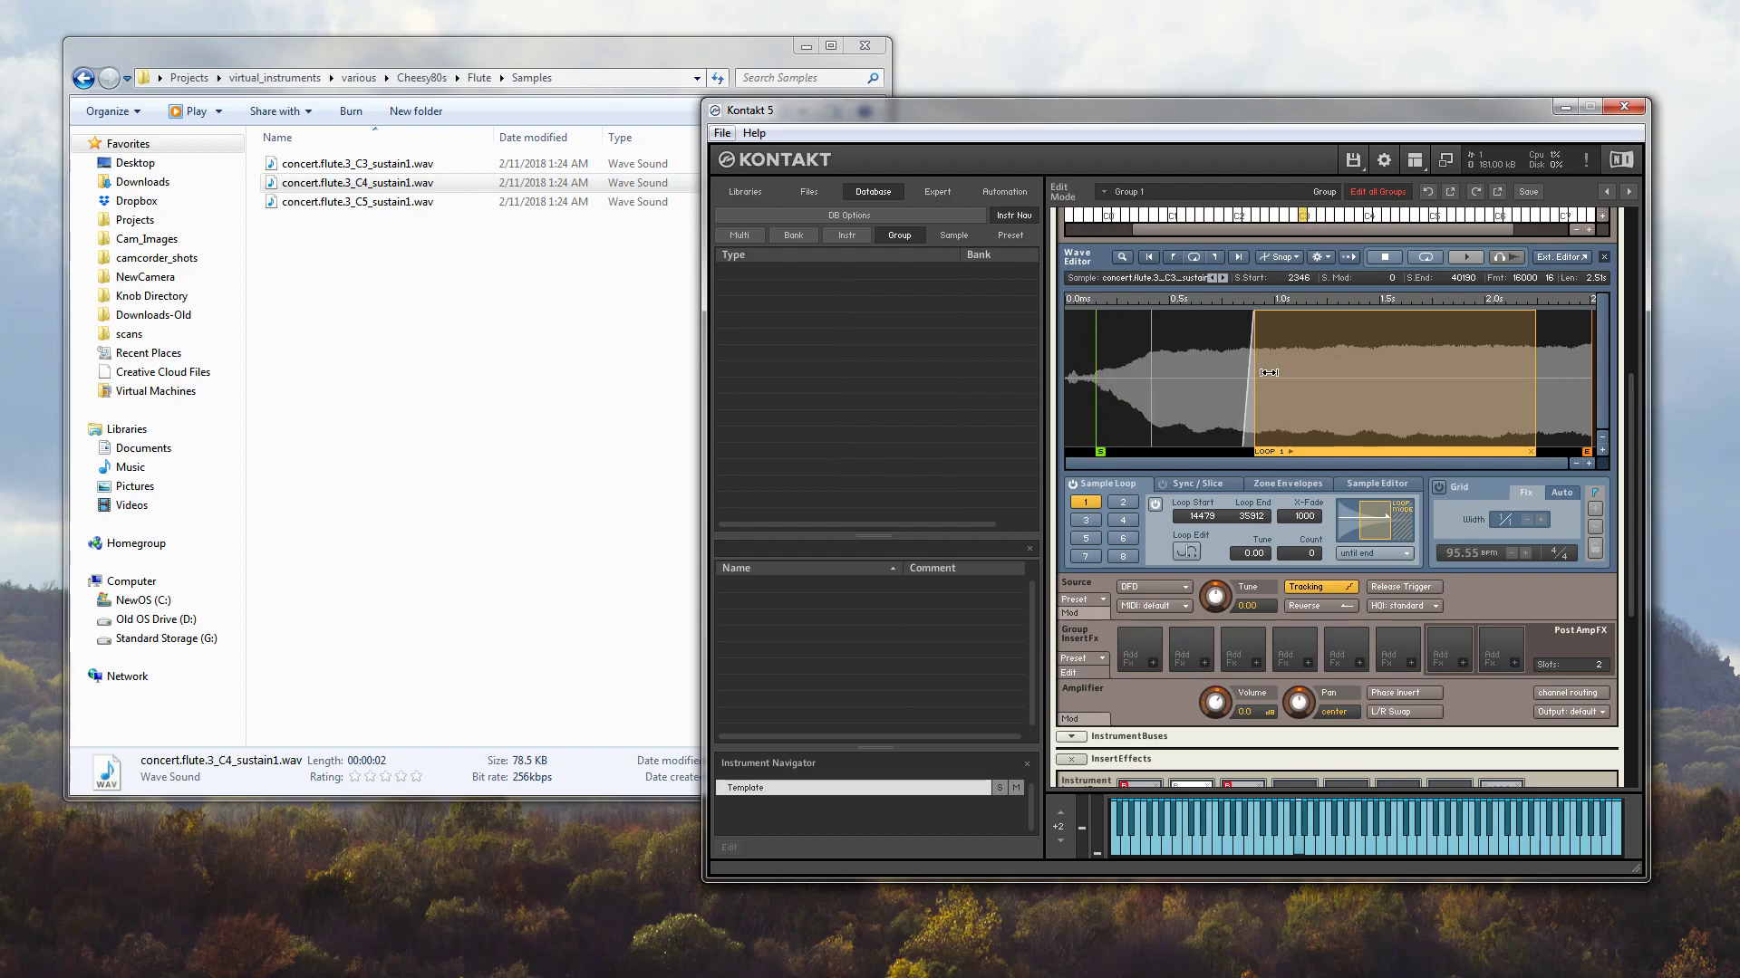
Adjust the attack time of the instrument's volume envelope
left_click_drag(1633, 412, 1638, 605)
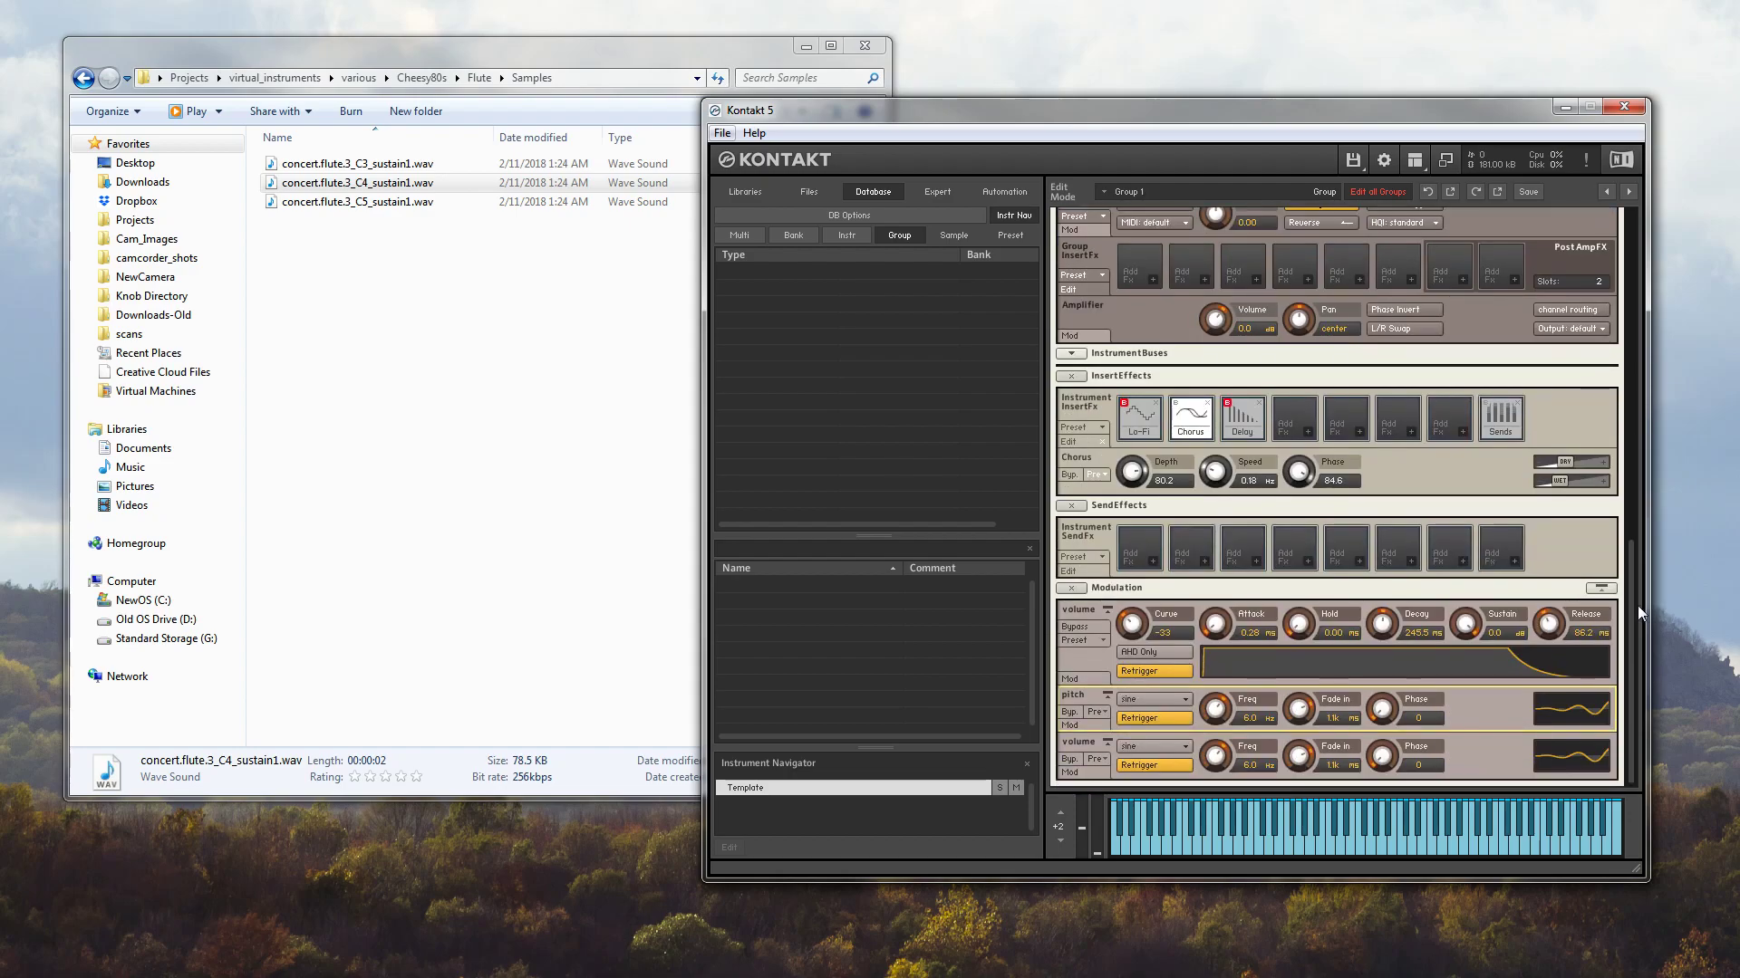
left_click_drag(1209, 627, 1216, 620)
left_click_drag(1634, 568, 1651, 376)
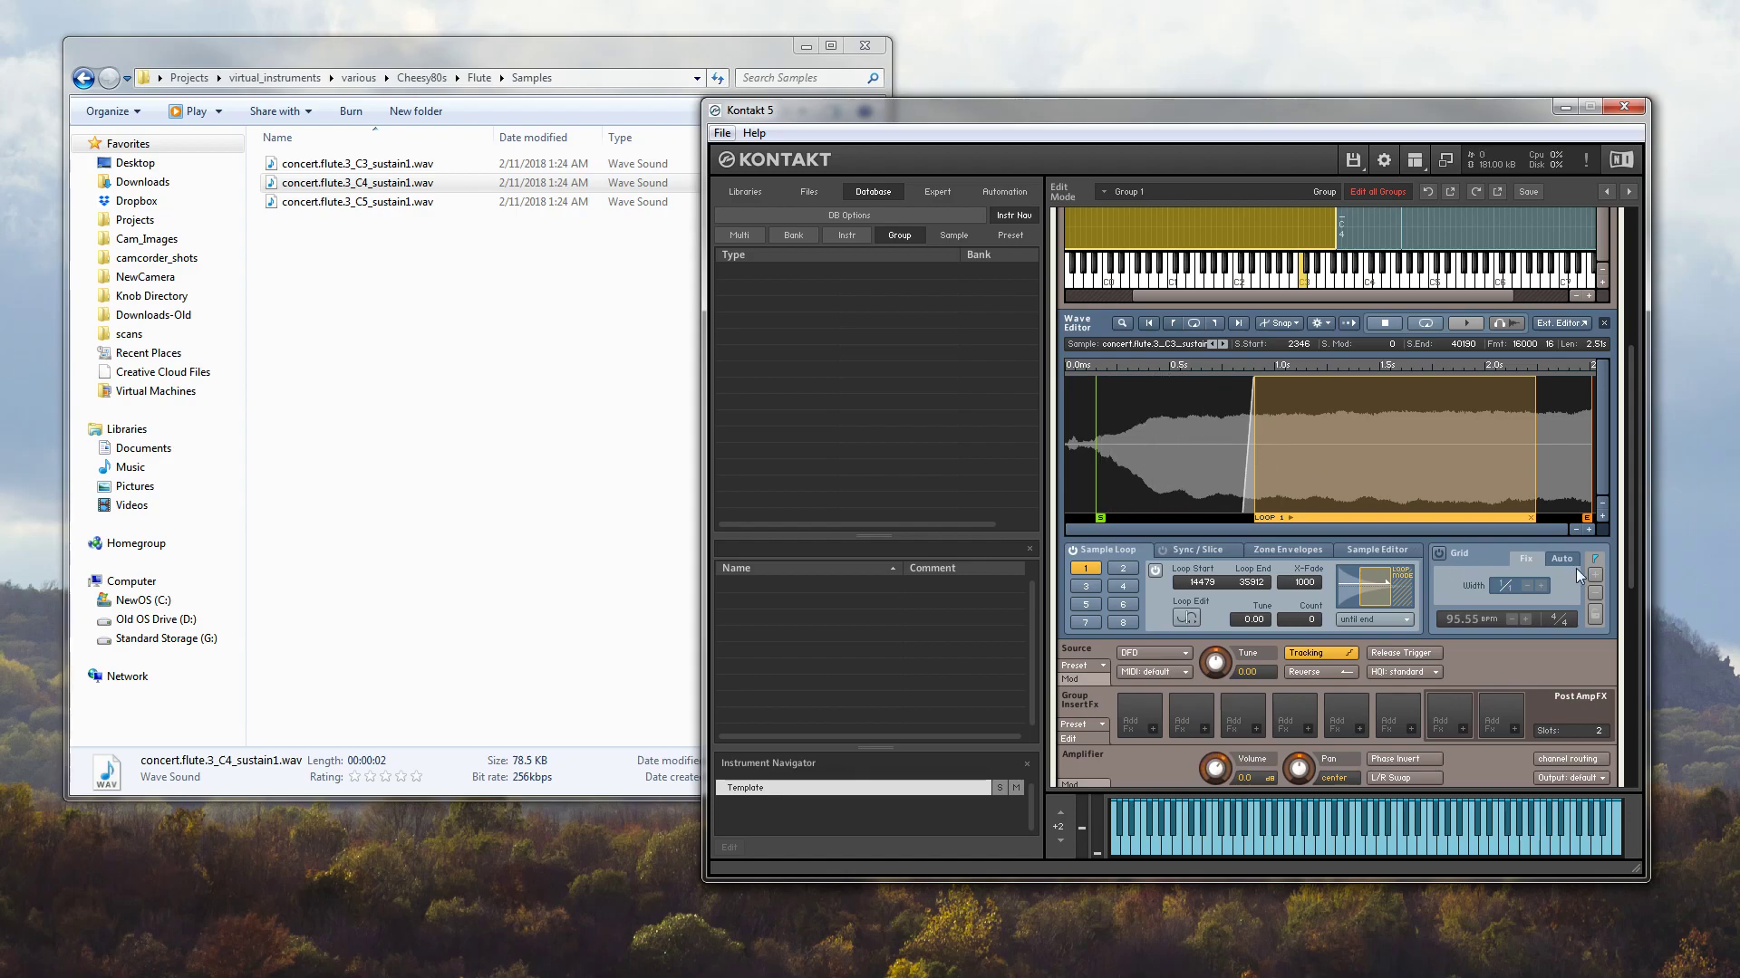
left_click_drag(1633, 551, 1670, 390)
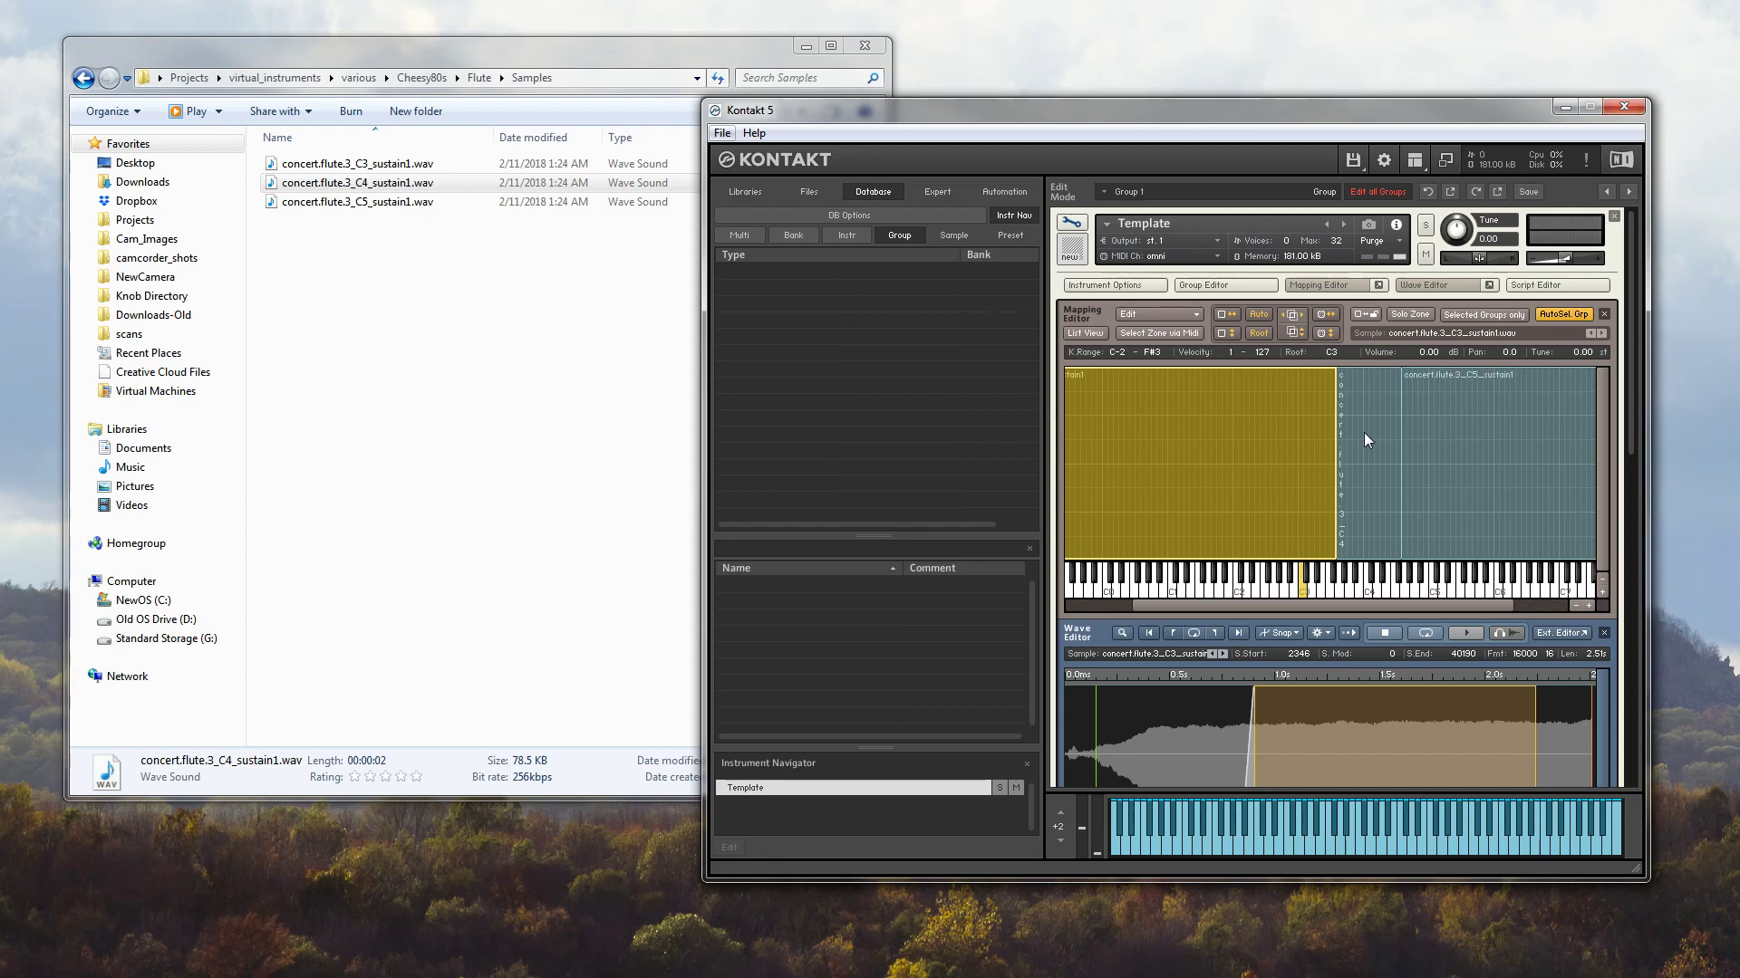
Reopen concert.flute.3_C4_sustain1.wav in Adobe Audition, maximize the window and hide the spectral display
left_click(395, 184)
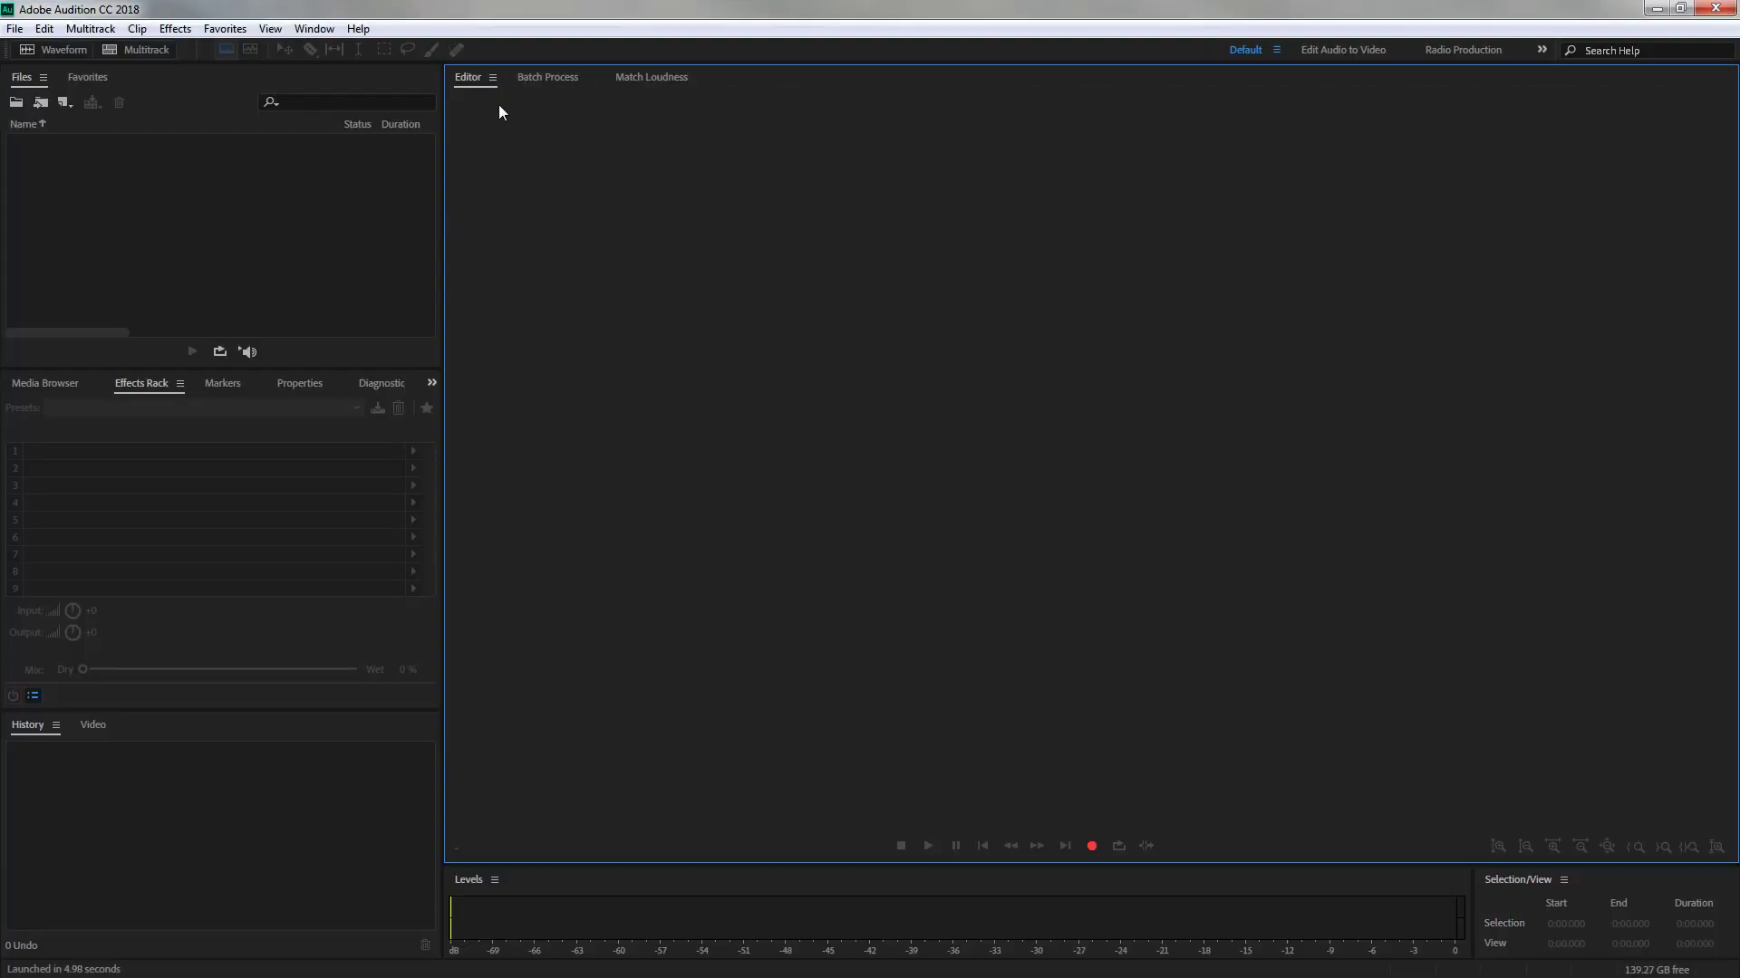
left_click_drag(559, 8, 813, 163)
left_click(388, 59)
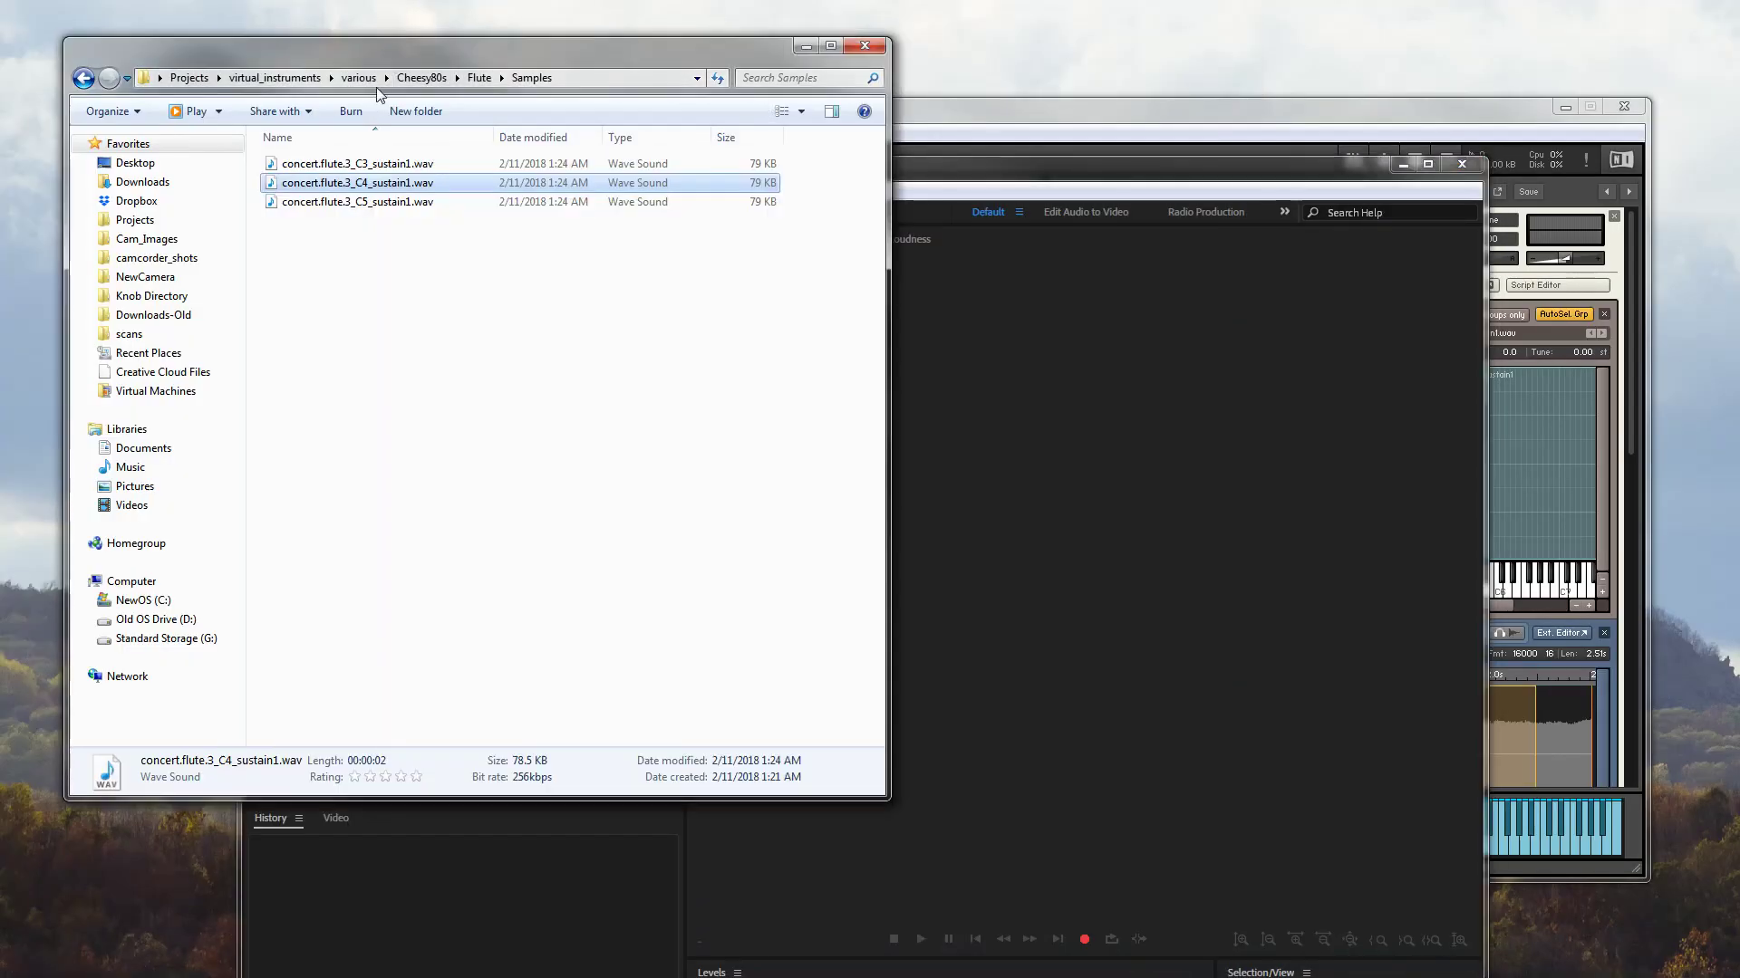
left_click_drag(341, 188, 1009, 431)
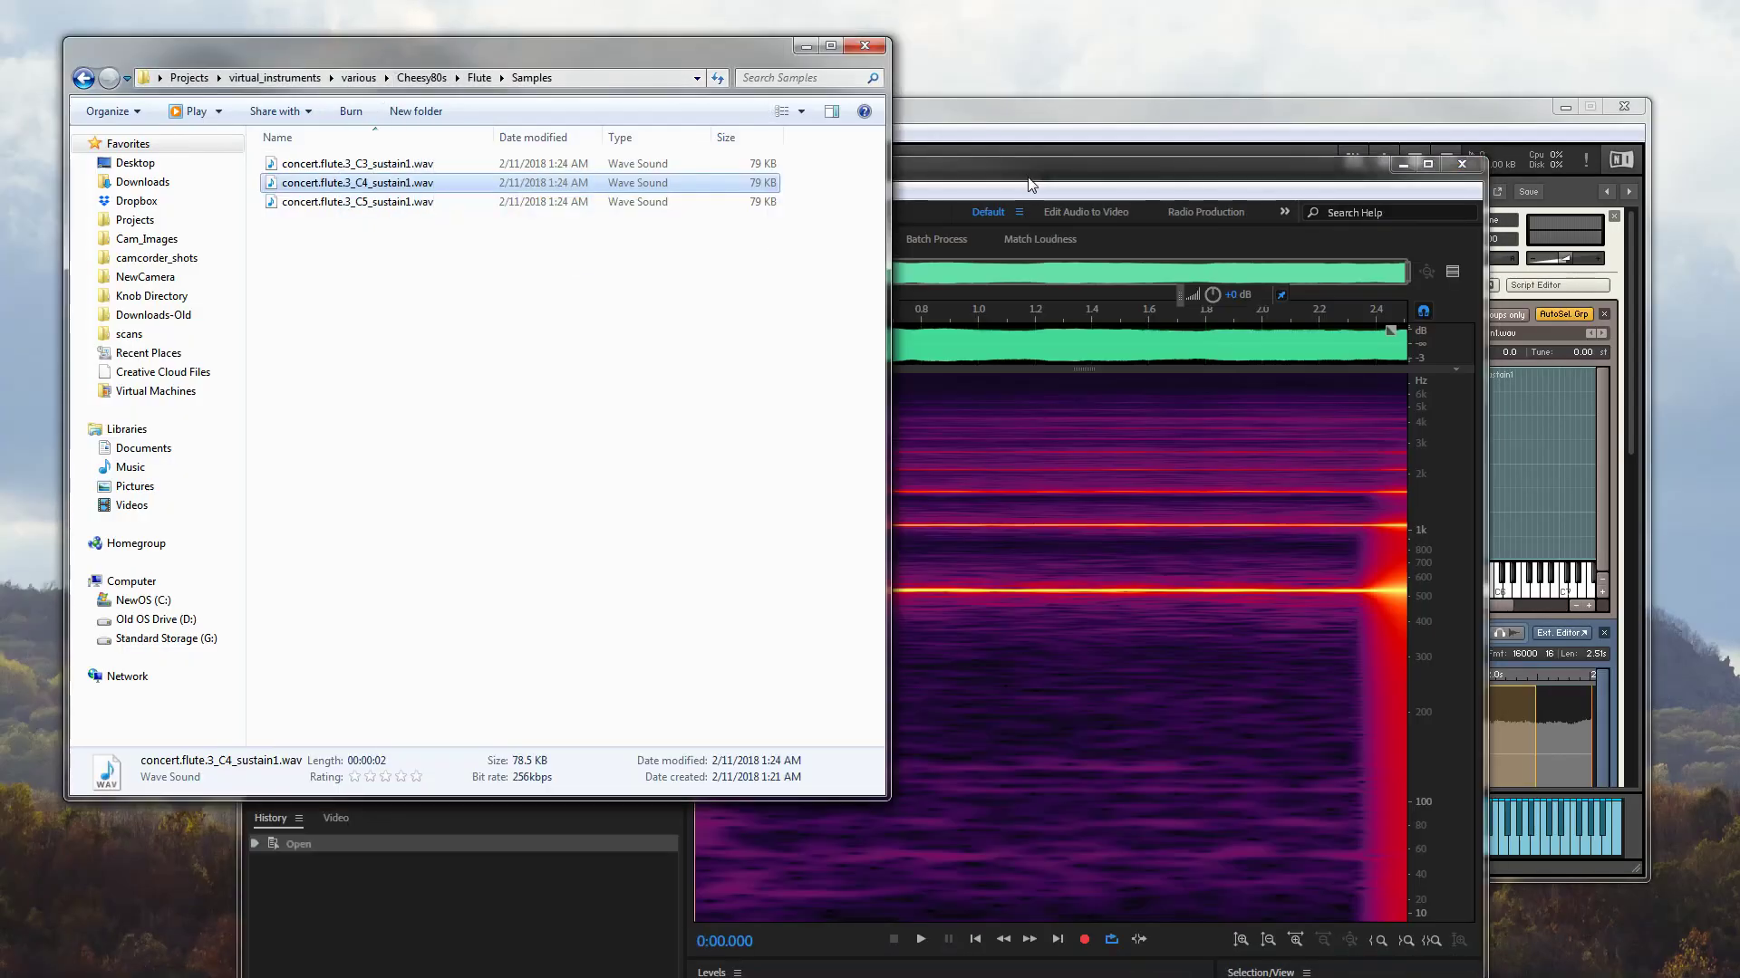
left_click_drag(1026, 175, 1094, 0)
left_click(226, 49)
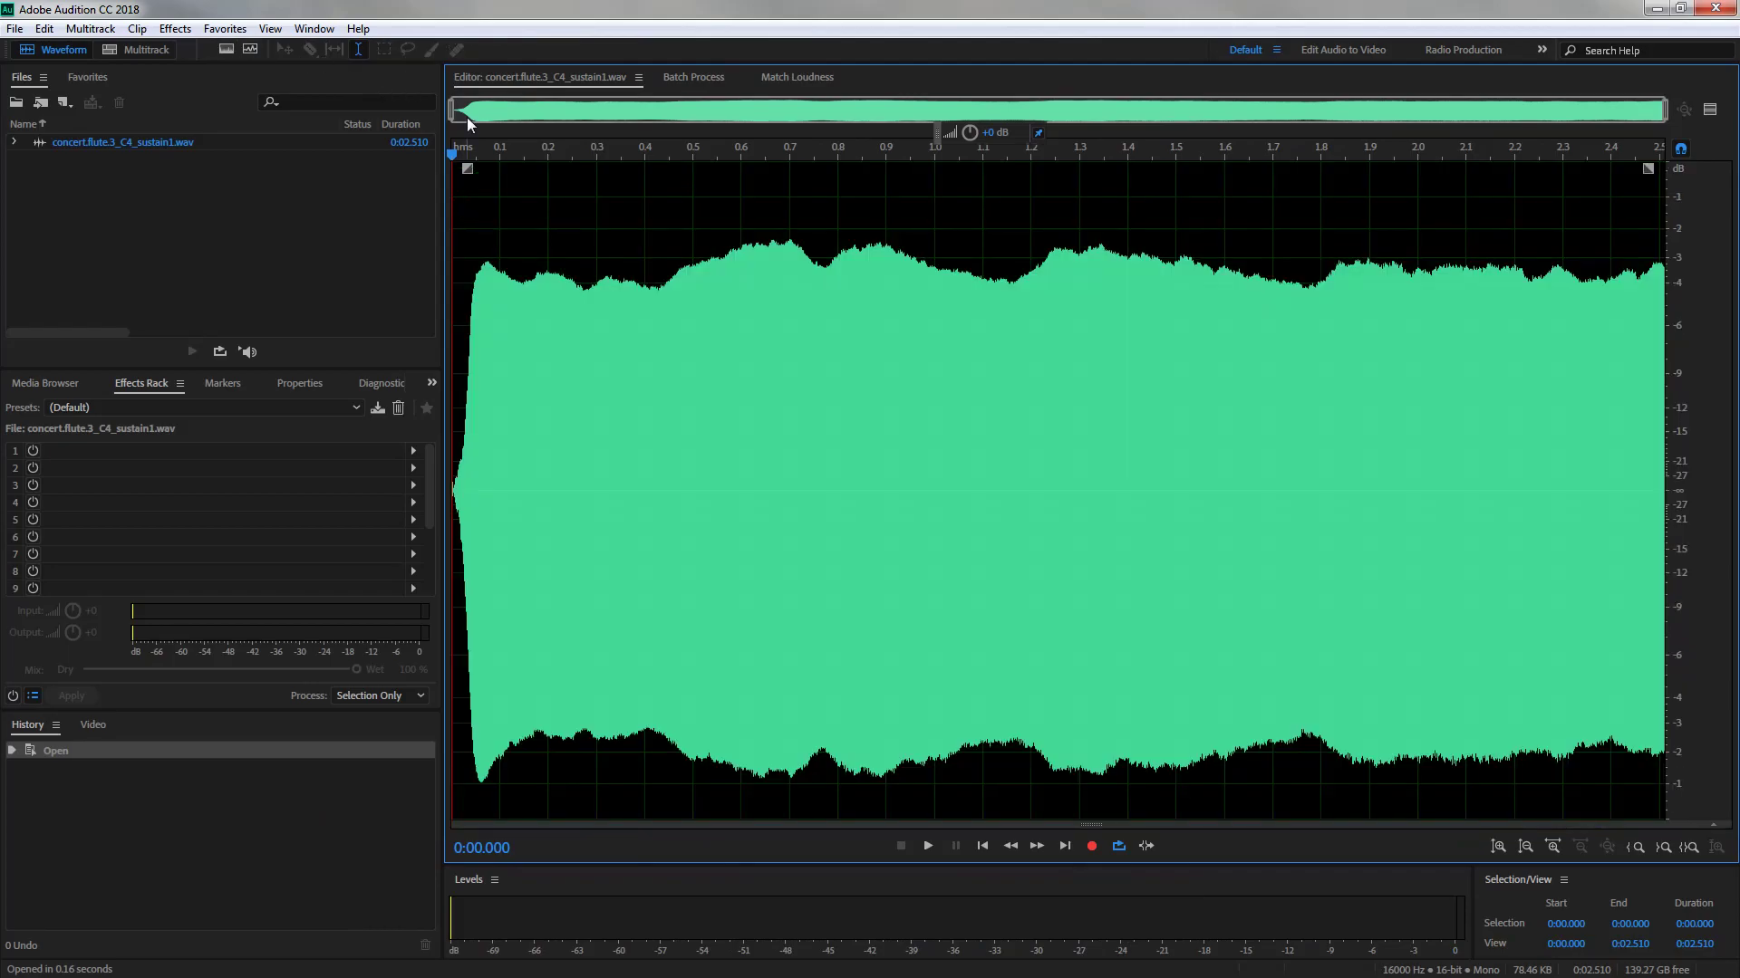
Zoom into the C4 sample's first 0.043 seconds and select the quiet opening from 0:00.000 to 0:00.005
left_click_drag(1663, 111, 464, 109)
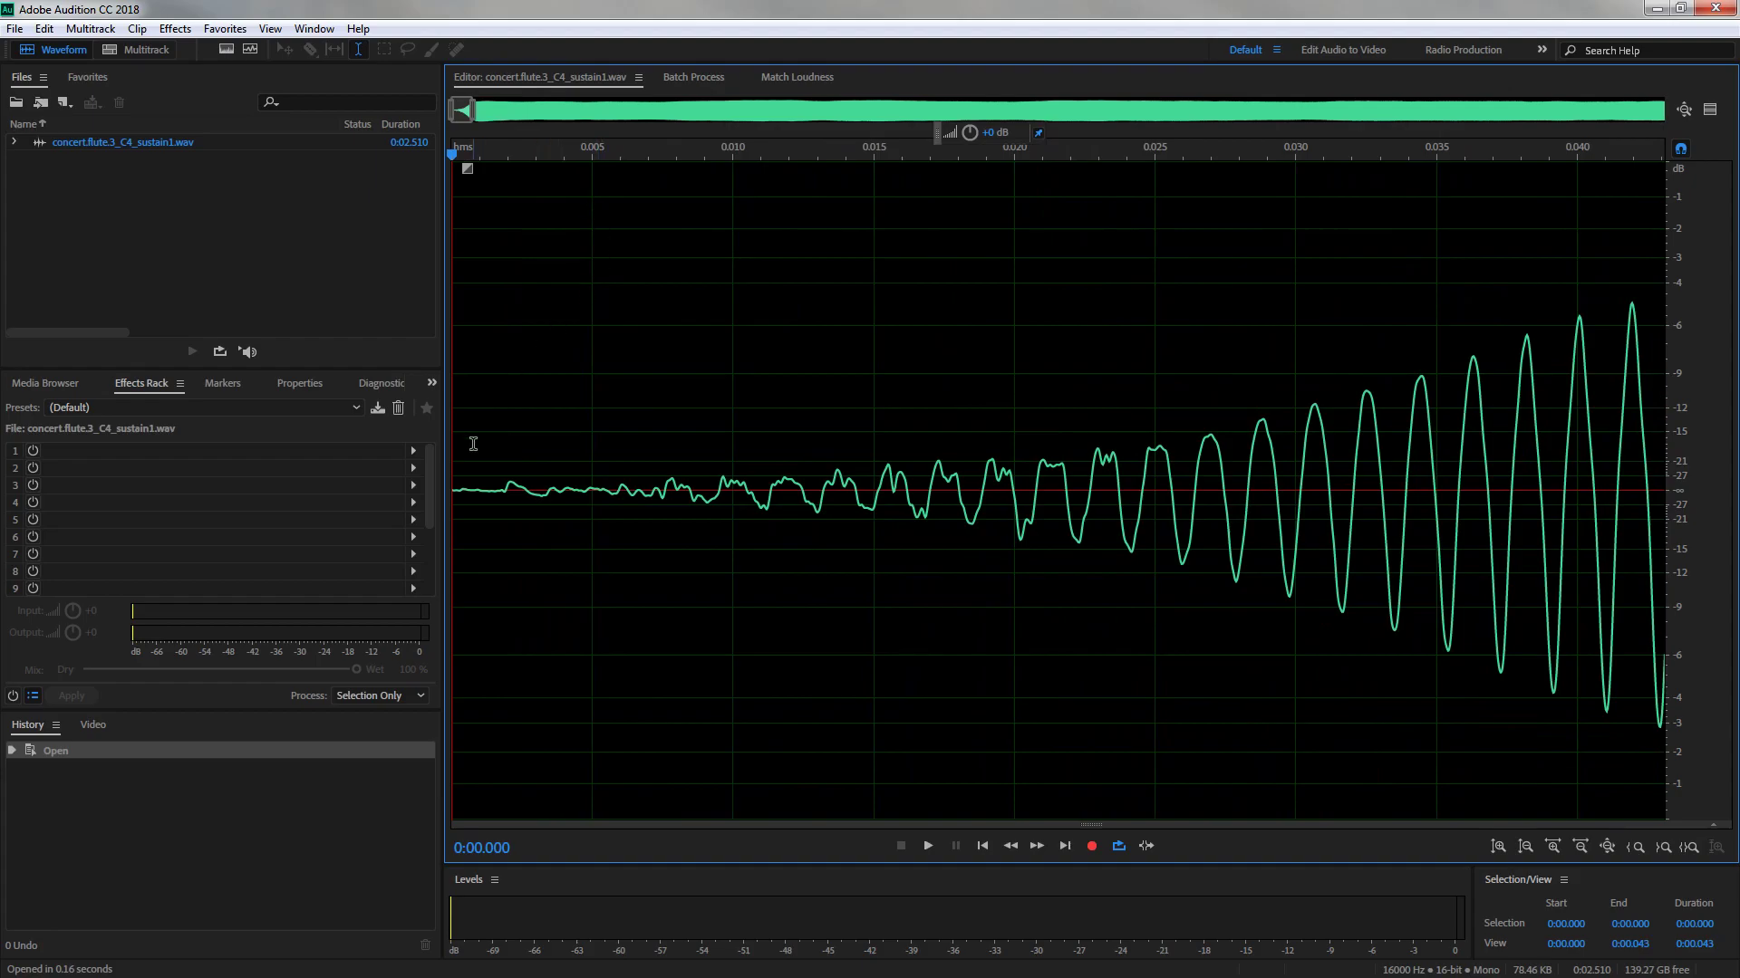
left_click_drag(479, 443, 354, 443)
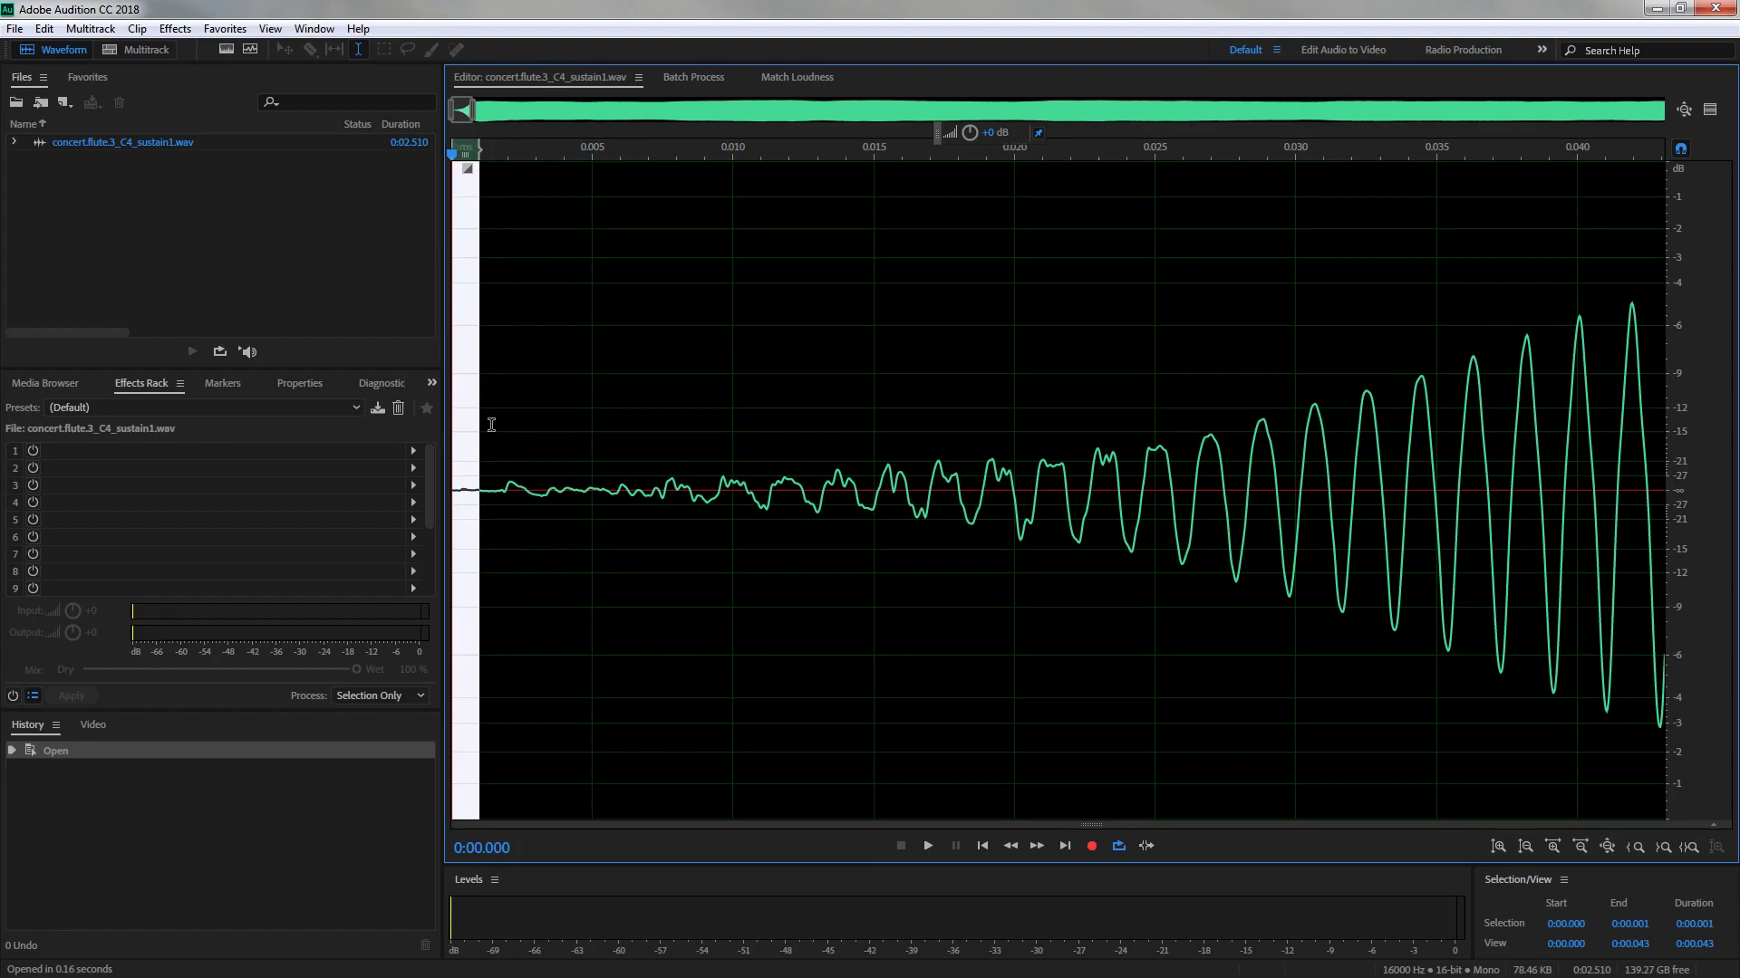
left_click(592, 396)
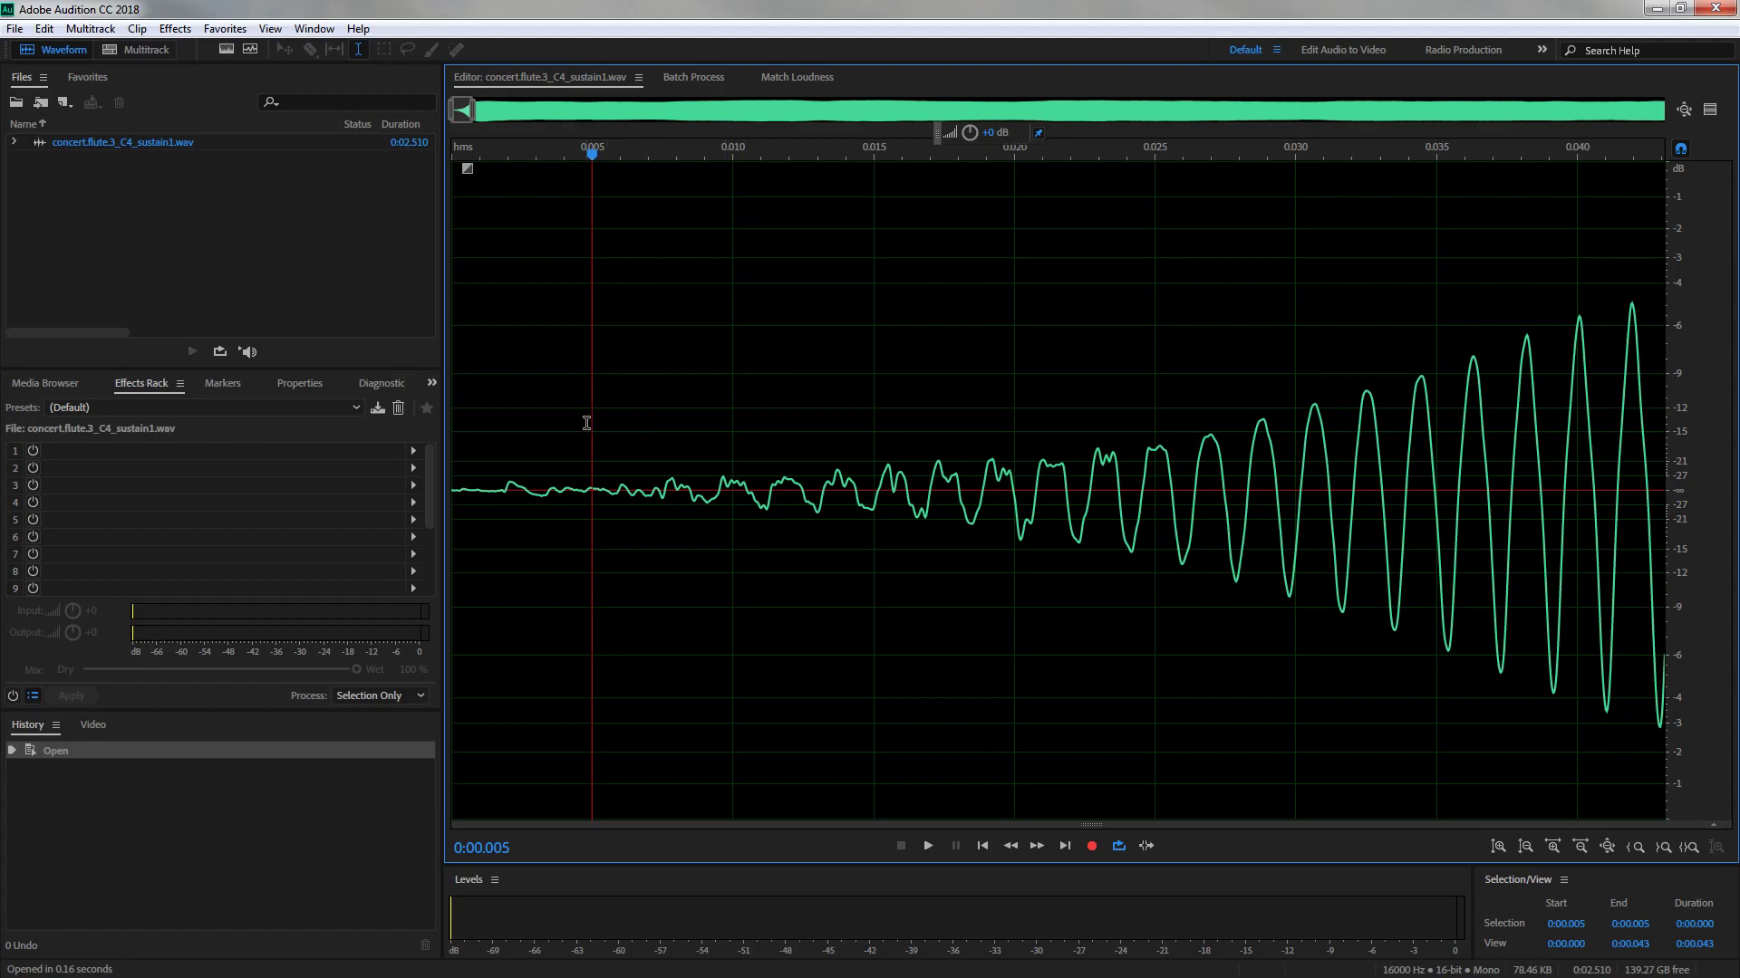
left_click_drag(593, 423, 452, 423)
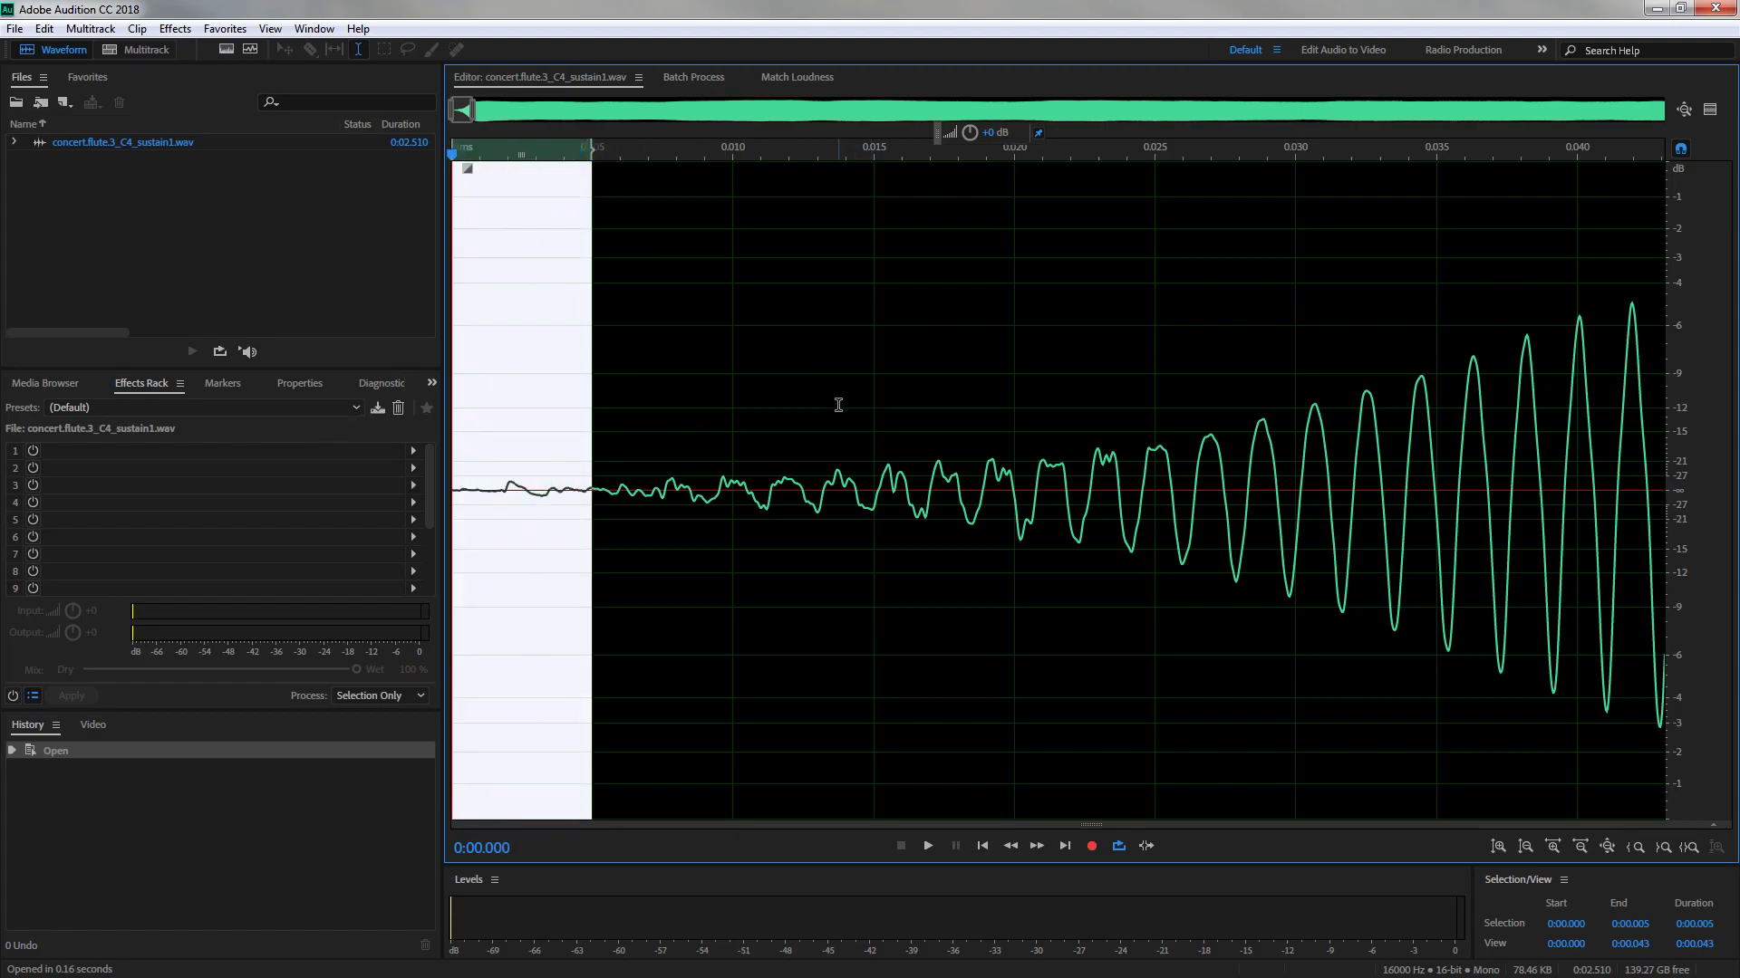
Zoom into the C4 sample's first 0.015 seconds, select from about 0:00.001 to 0:00.003 and play the selection
left_click(753, 351)
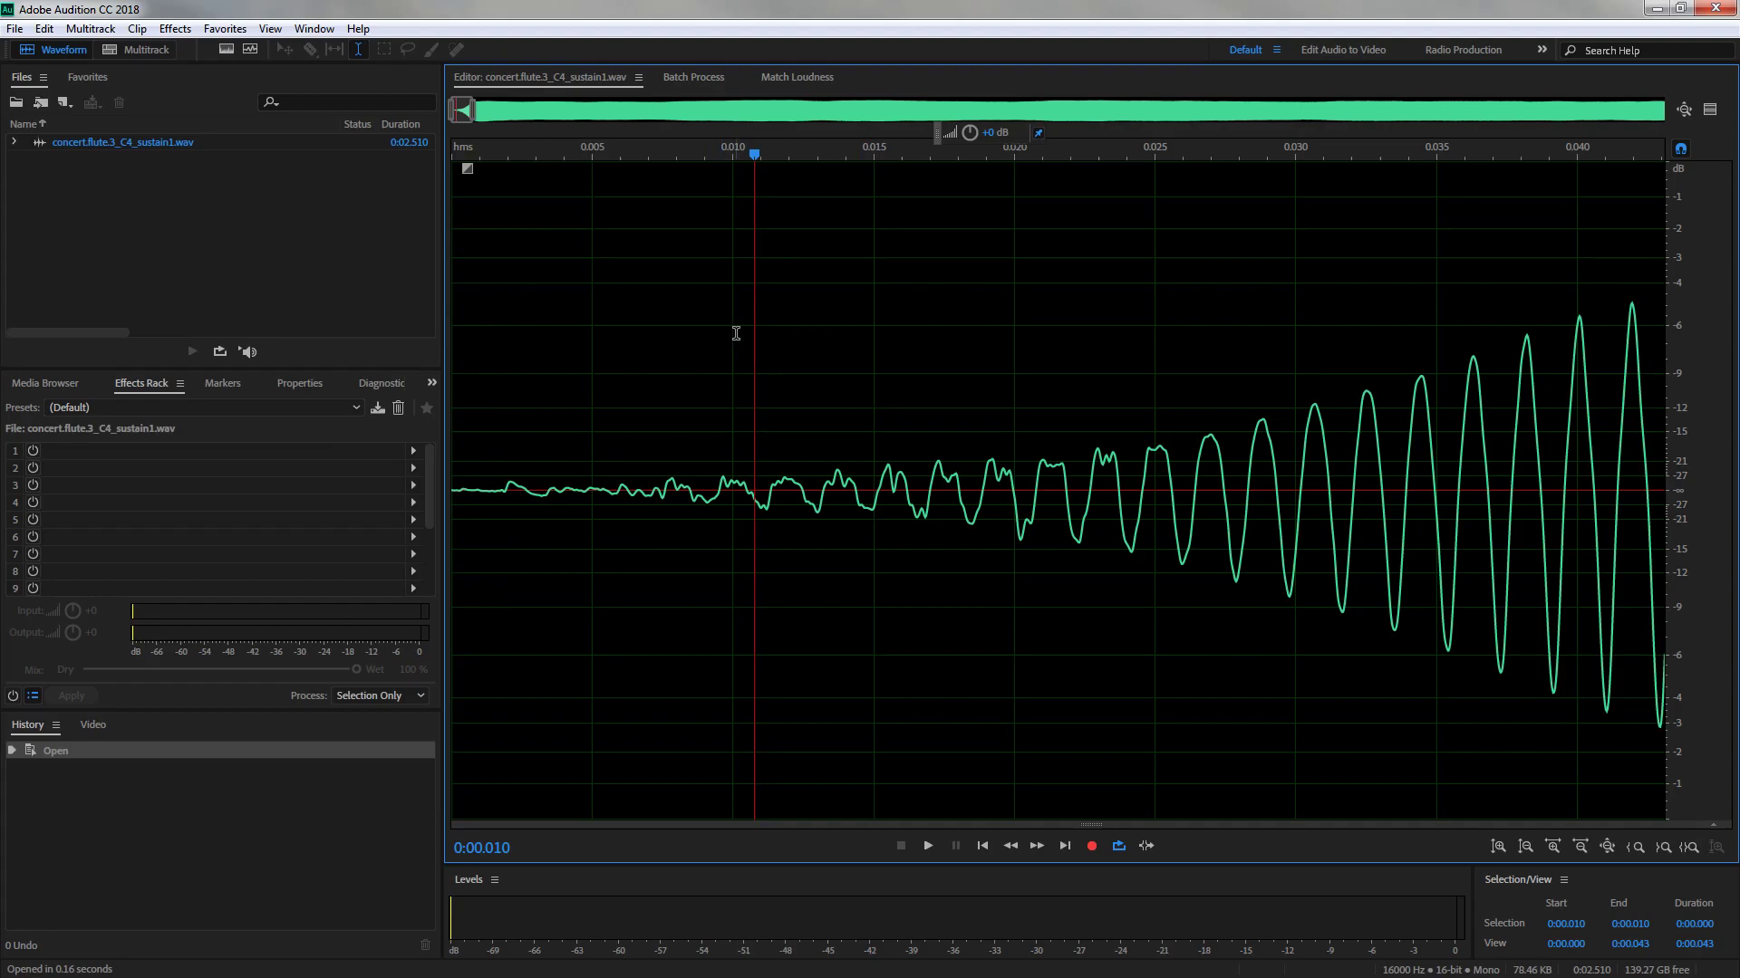
scroll(684, 419, "down", 10)
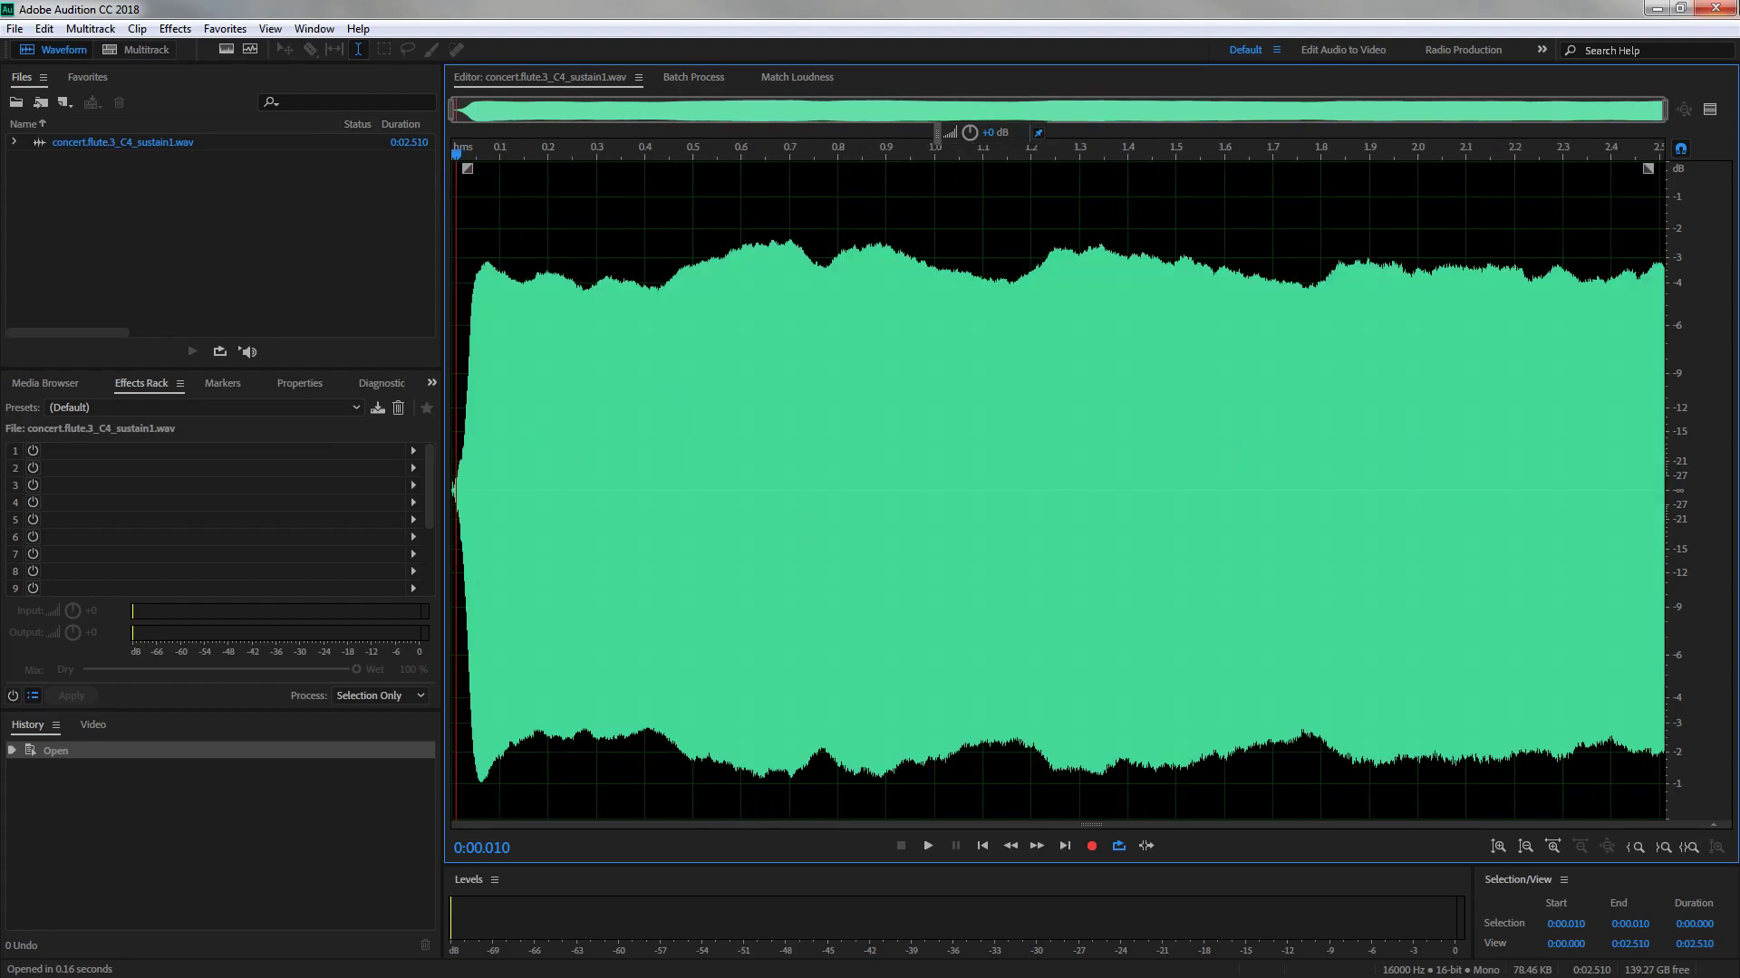
left_click_drag(1663, 111, 455, 96)
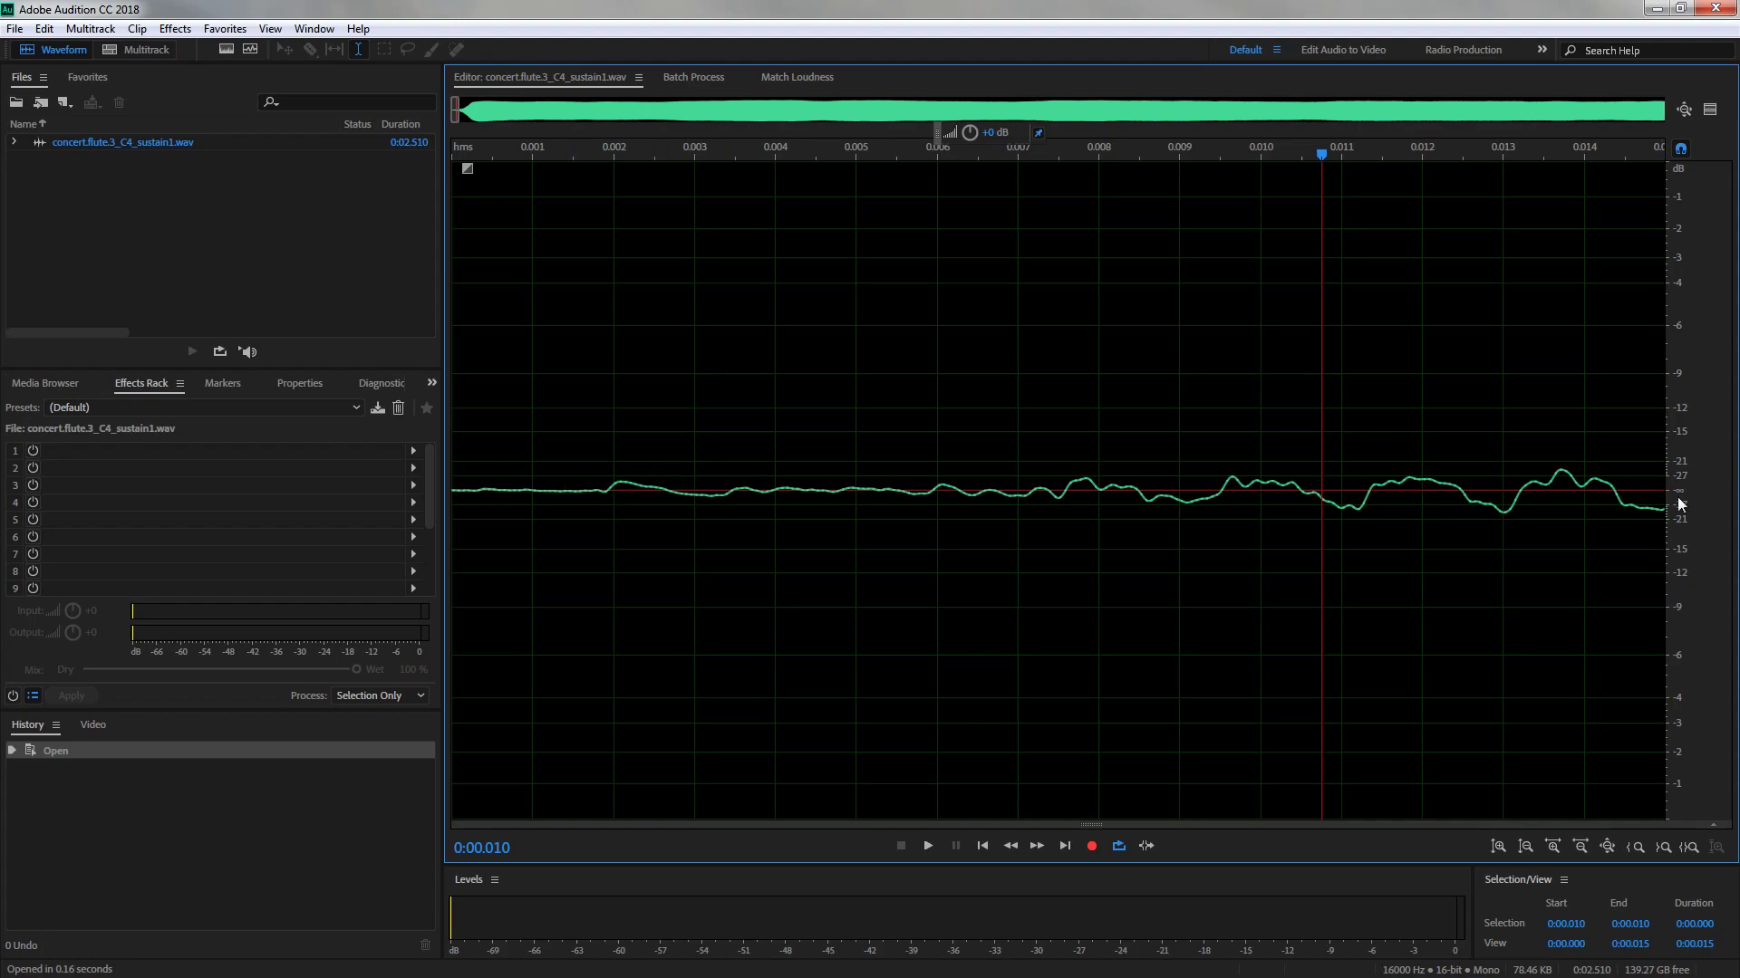
left_click_drag(608, 467, 729, 520)
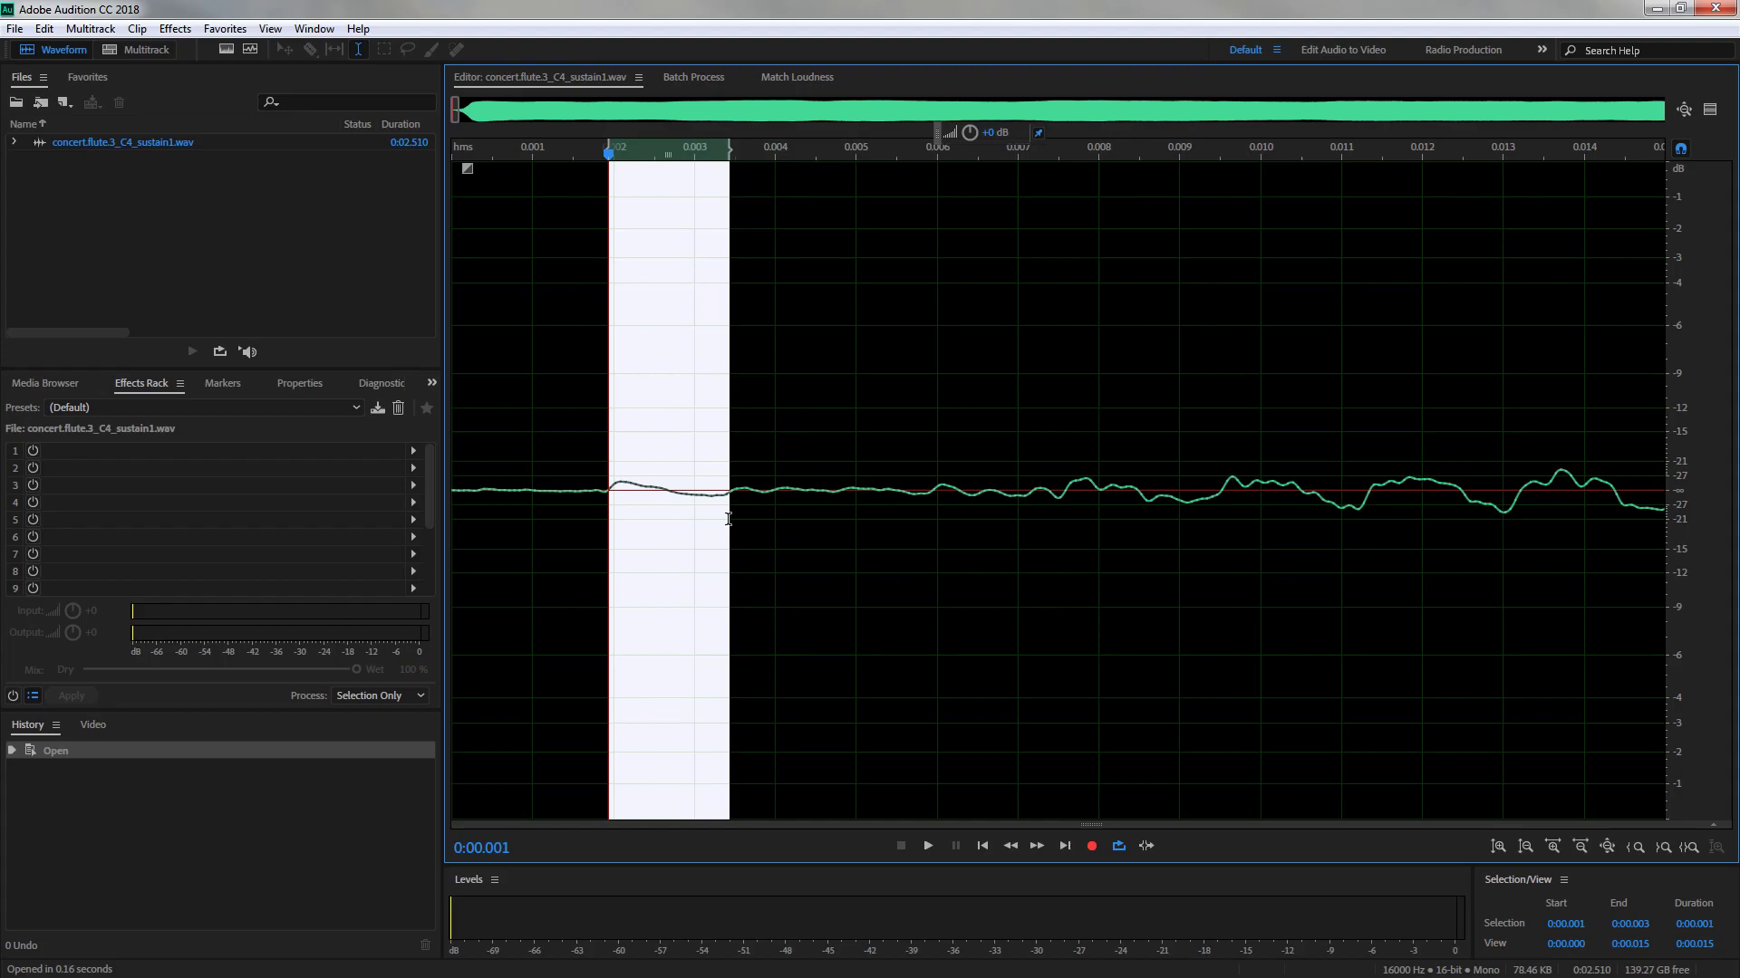
key("space")
Audition longer selections of the C4 sample's opening, from 0:00.001 to 0:00.009 and from 0:00.001 to about 0:00.021
left_click(557, 459)
left_click_drag(604, 464, 1219, 458)
key("space")
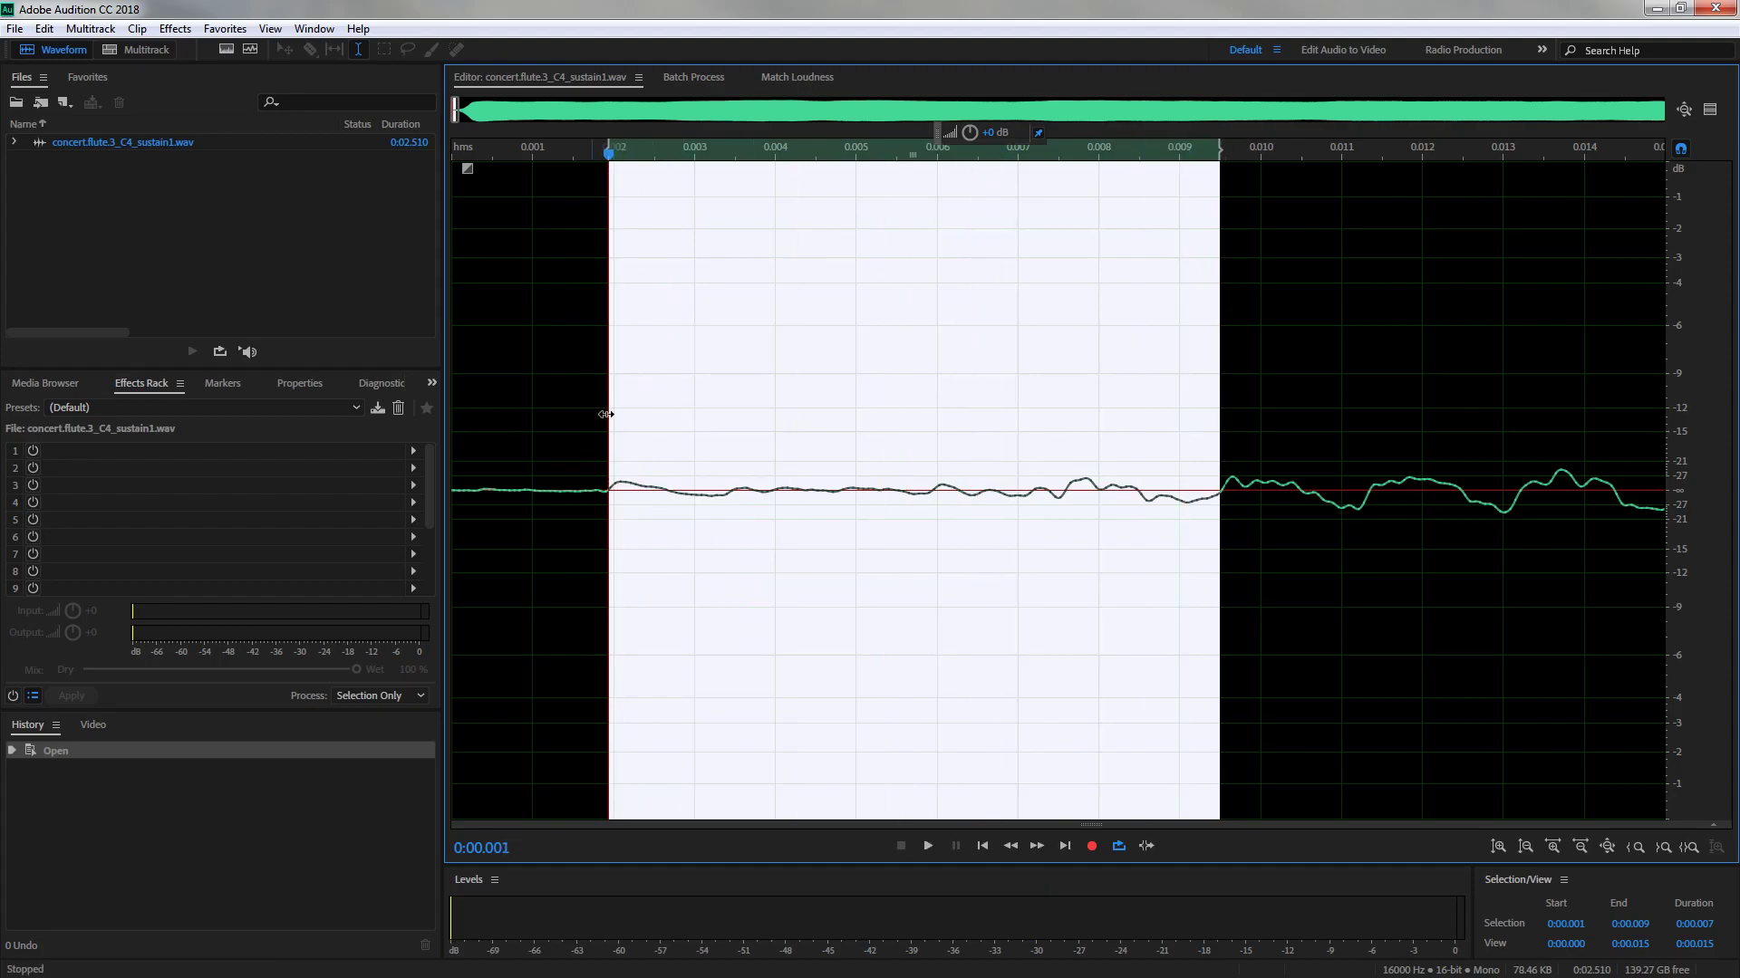
left_click(560, 413)
left_click_drag(603, 453, 1432, 492)
key("space")
key("space")
Select a single wave cycle in the sustain between zero crossings, from 0:00.229 to 0:00.231, and play it as a loop
scroll(1299, 511, "down", 2)
scroll(1299, 512, "down", 2)
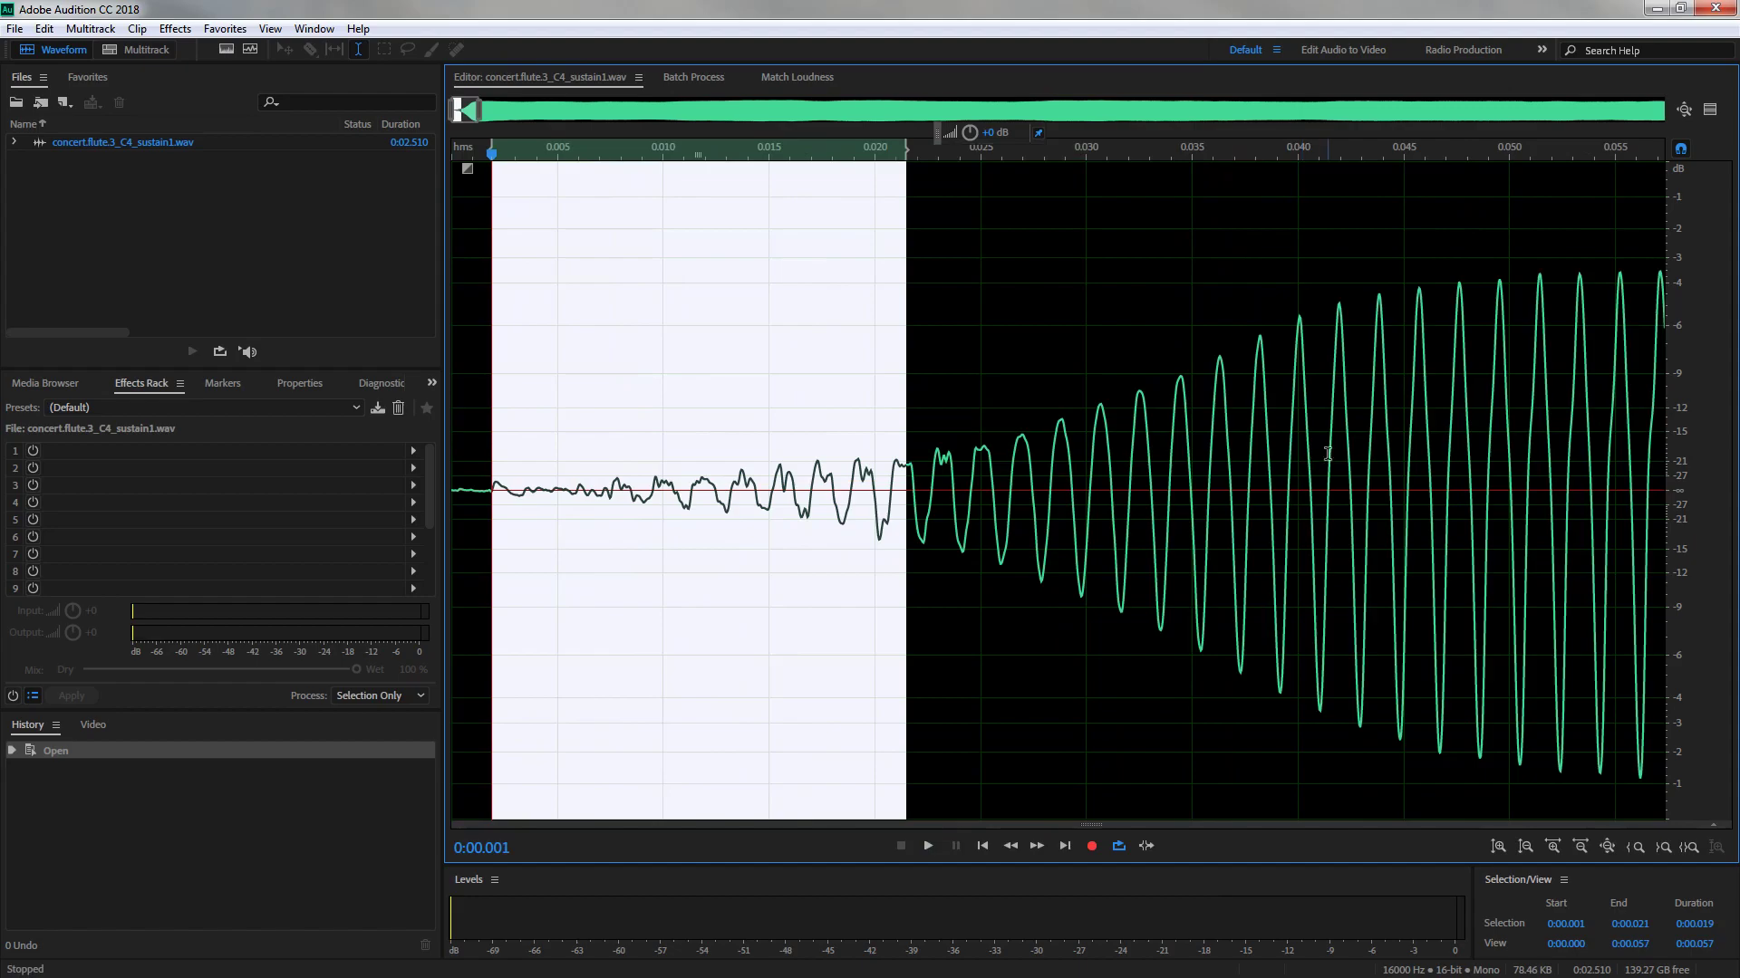
left_click(1329, 448)
scroll(1051, 489, "up", 5)
scroll(958, 466, "down", 5)
scroll(931, 466, "up", 6)
scroll(899, 454, "up", 3)
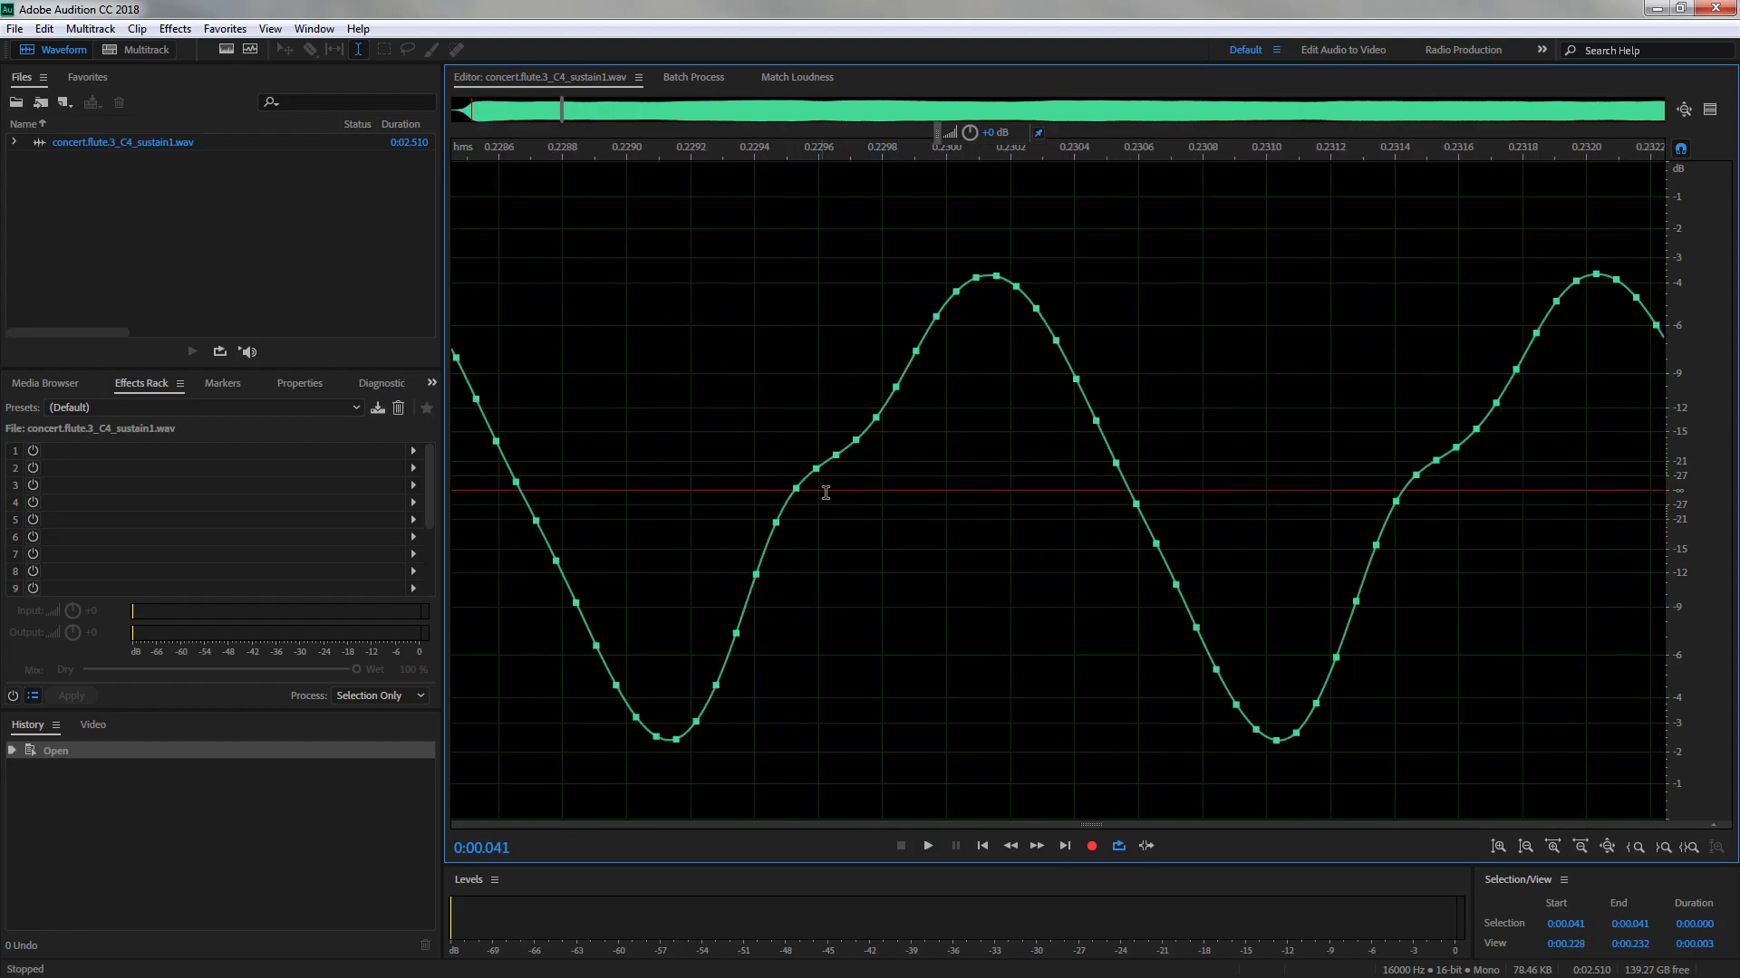
left_click_drag(786, 491, 1408, 486)
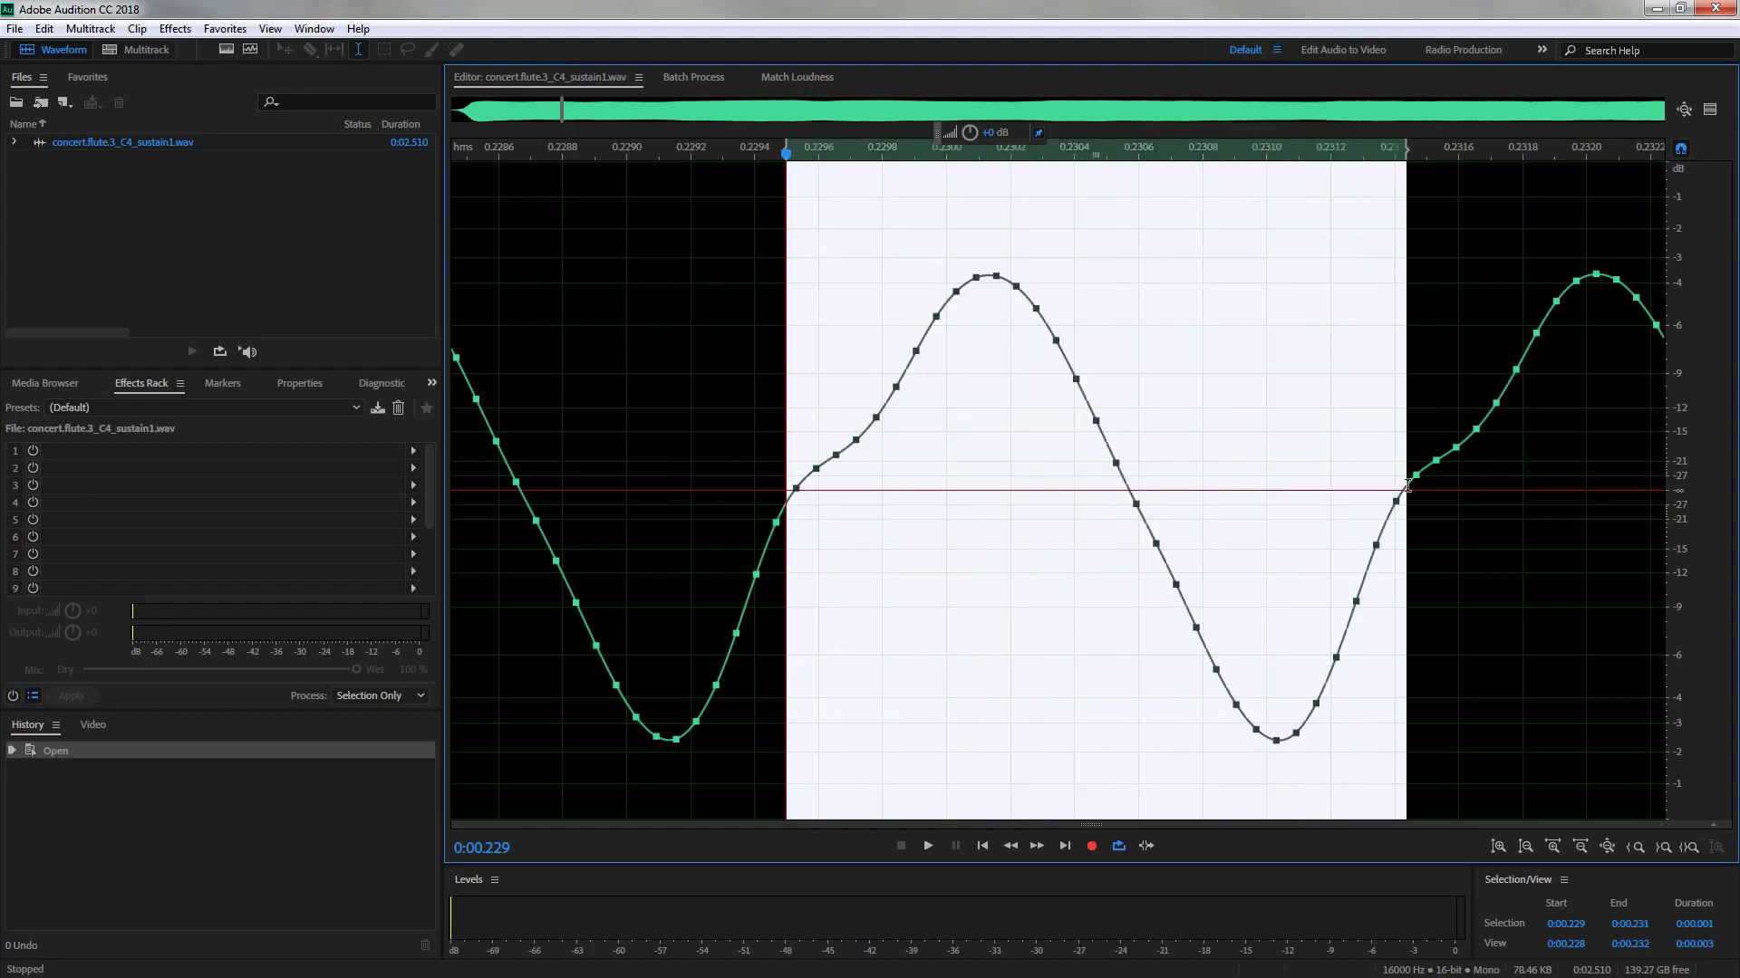
key("space")
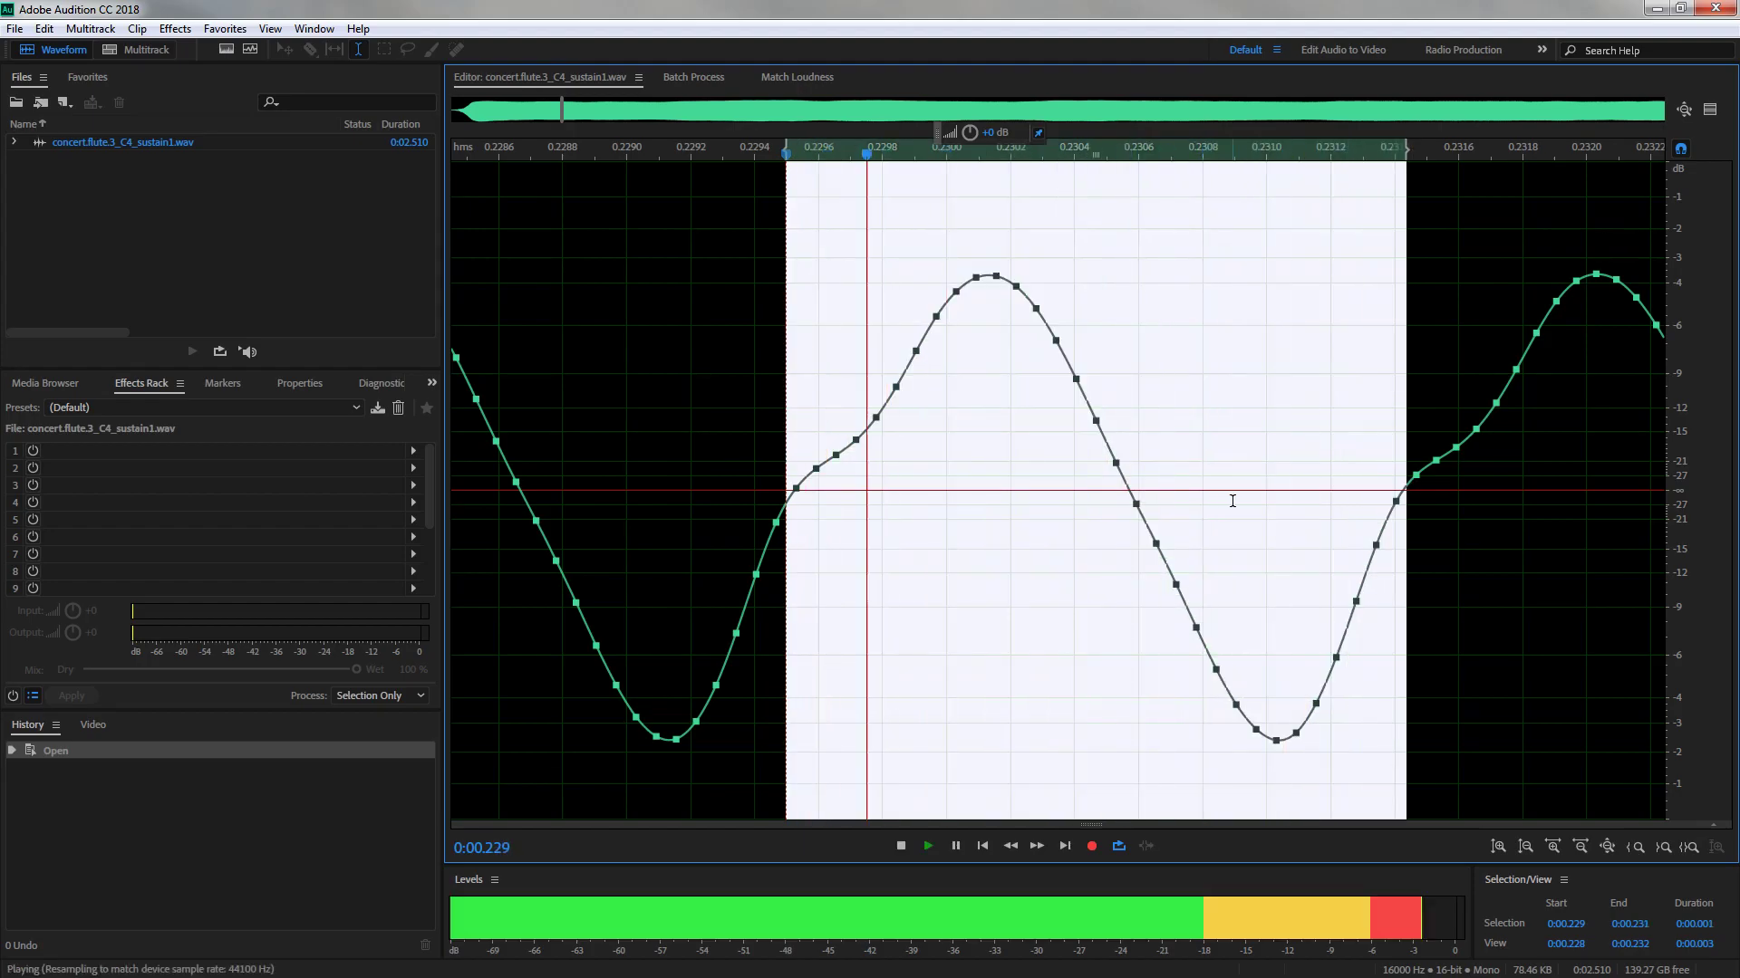
key("space")
Select an earlier single wave cycle between zero crossings, from about 0:00.221 to 0:00.223
scroll(1178, 498, "down", 5)
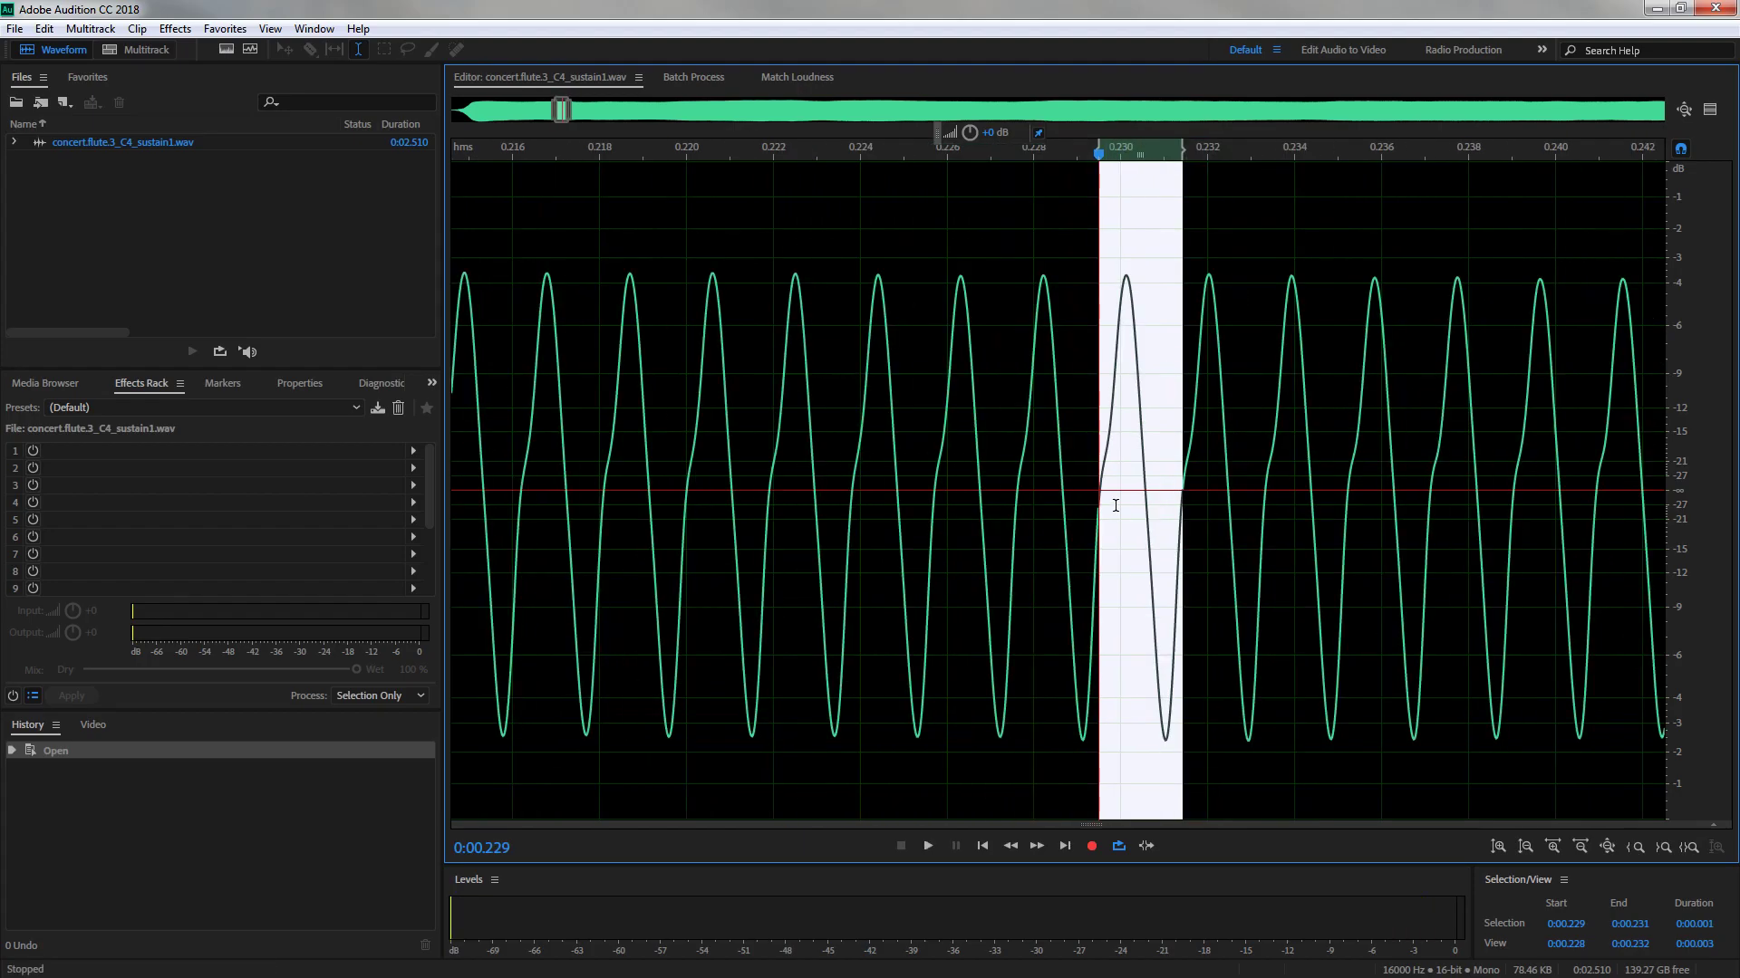
scroll(729, 526, "up", 5)
scroll(729, 526, "up", 1)
left_click_drag(881, 499, 1488, 530)
scroll(1203, 541, "down", 2)
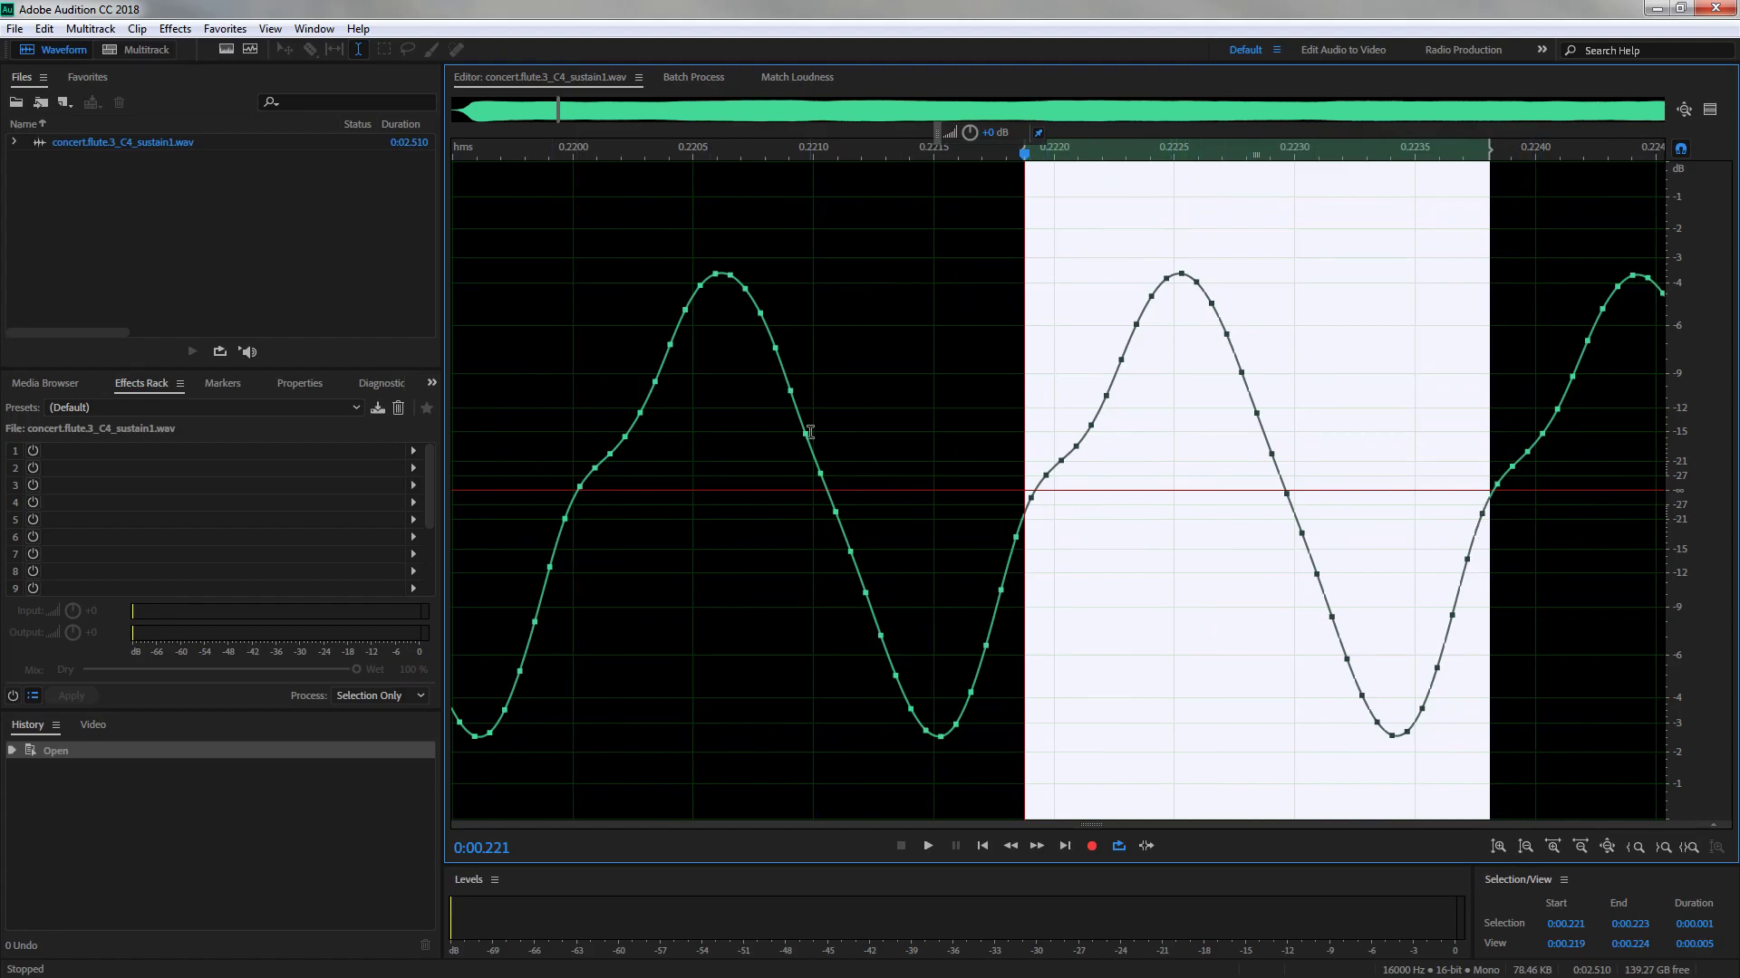
Place the playhead on the rising zero crossing at 0:00.220 and examine where the following wave cycles cross the zero line
left_click(574, 481)
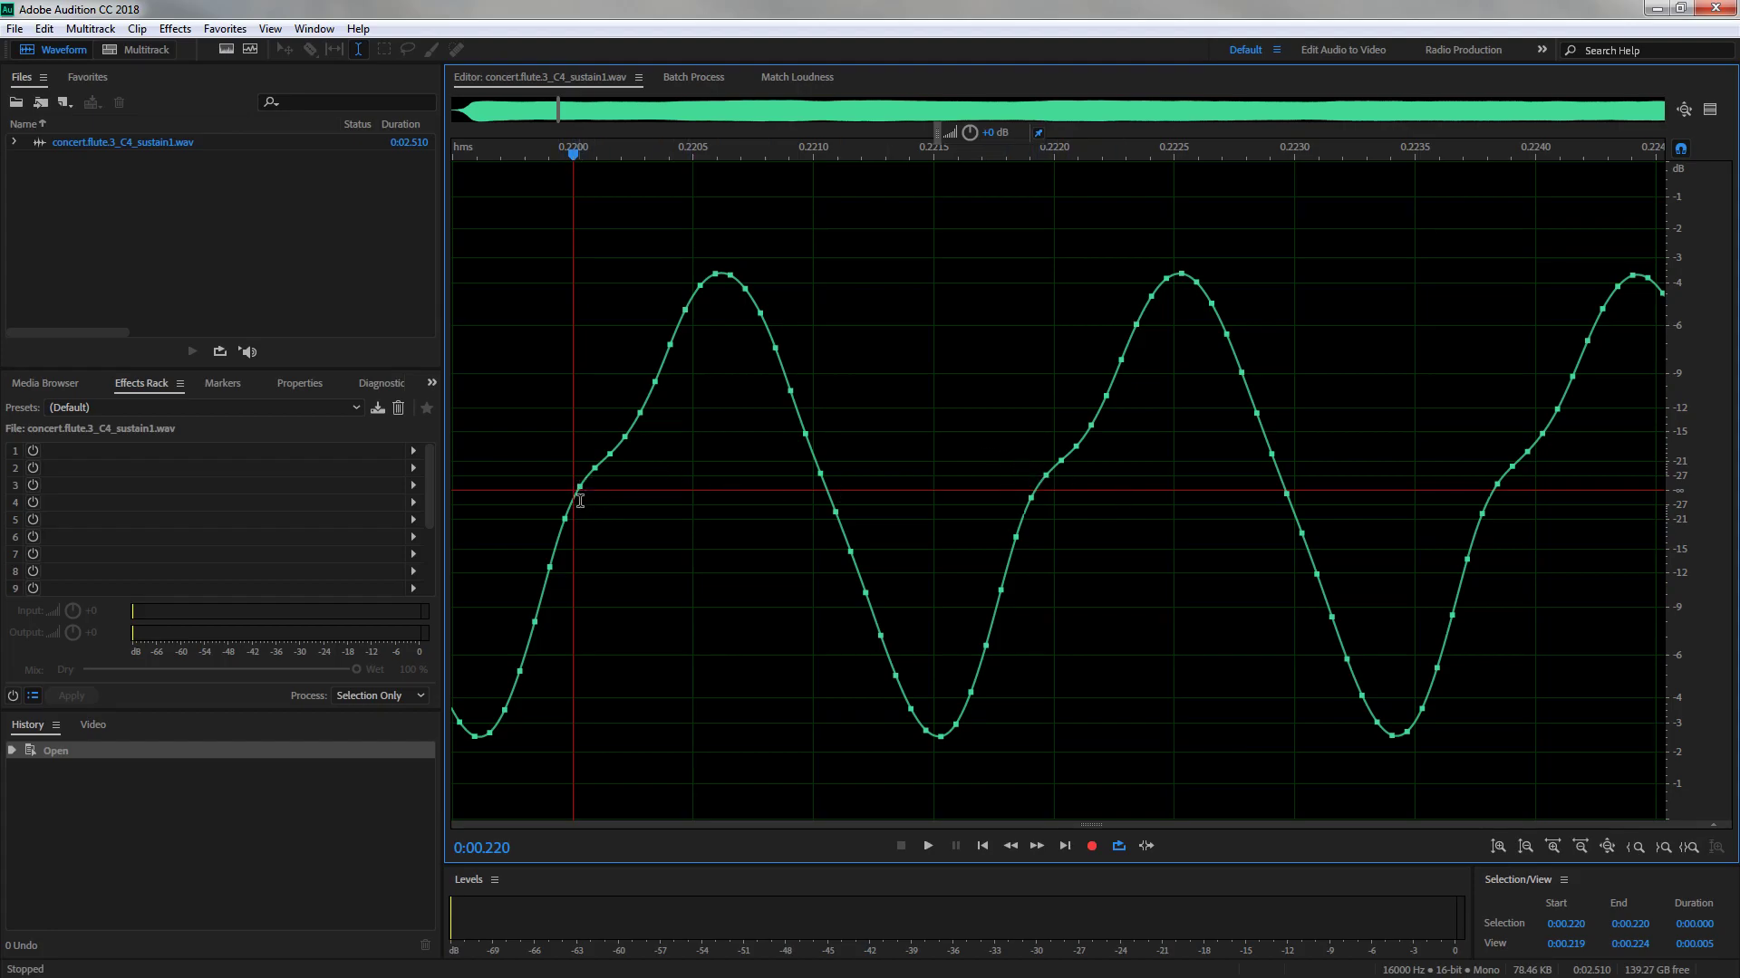
scroll(580, 491, "up", 3)
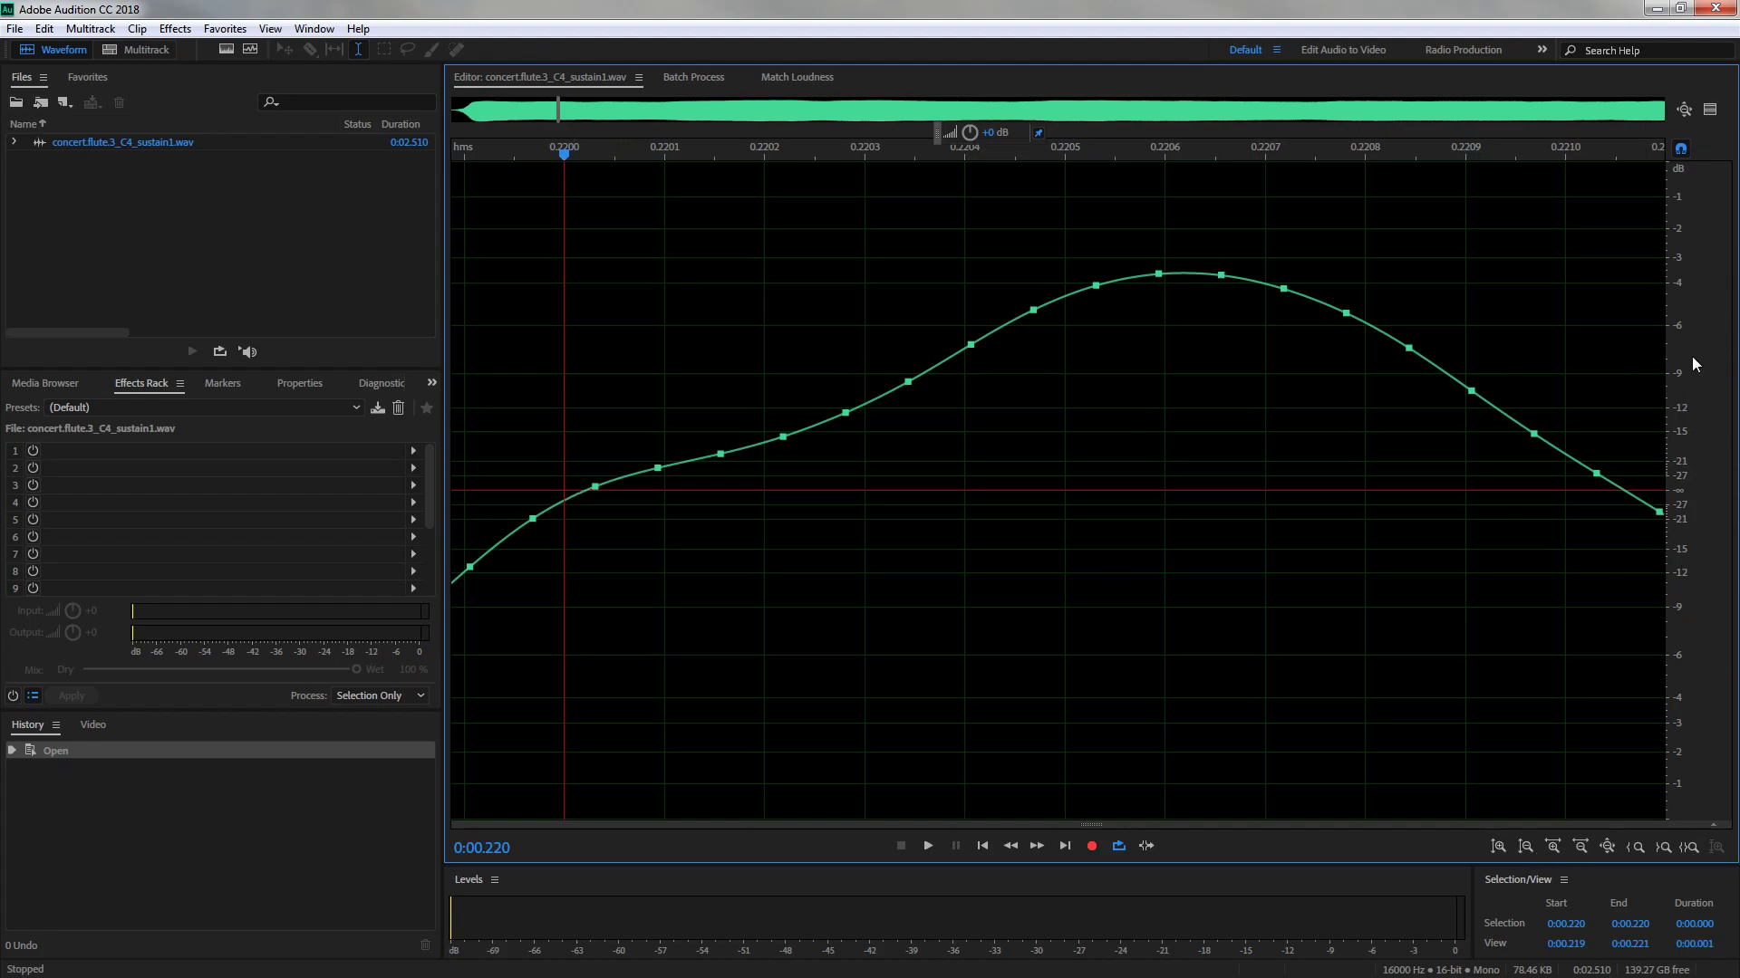
scroll(607, 453, "down", 2)
scroll(599, 432, "down", 1)
scroll(832, 479, "up", 2)
scroll(638, 473, "up", 1)
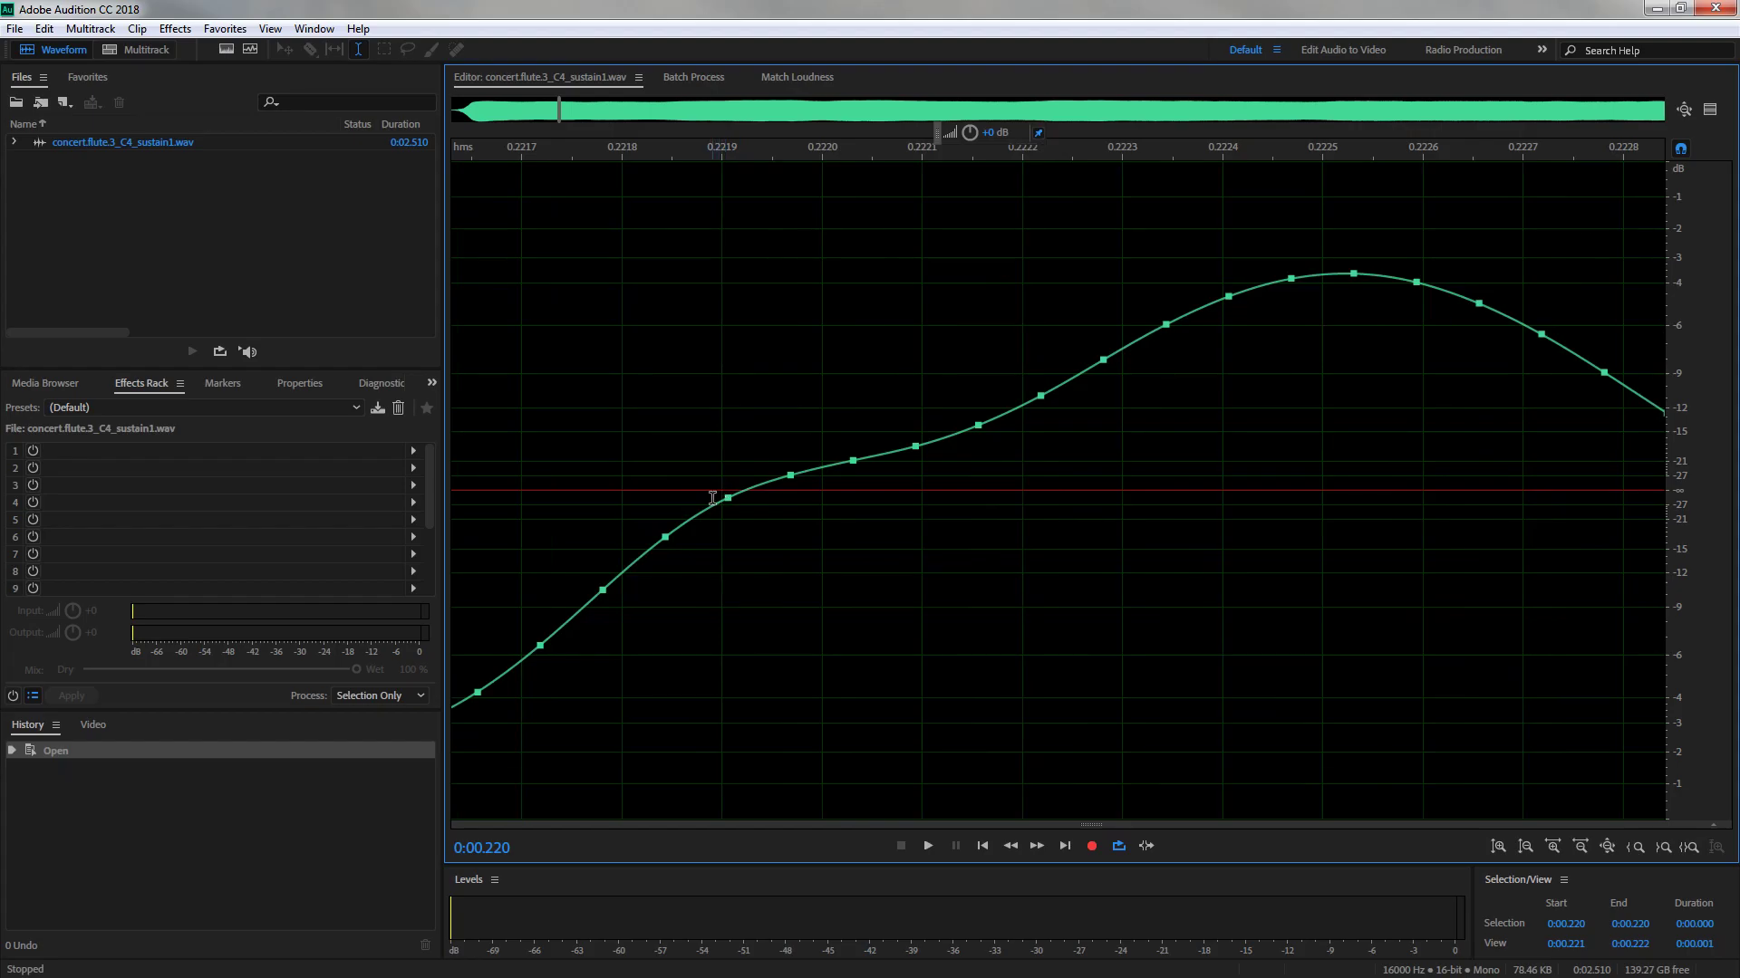
scroll(699, 497, "down", 1)
scroll(699, 498, "down", 1)
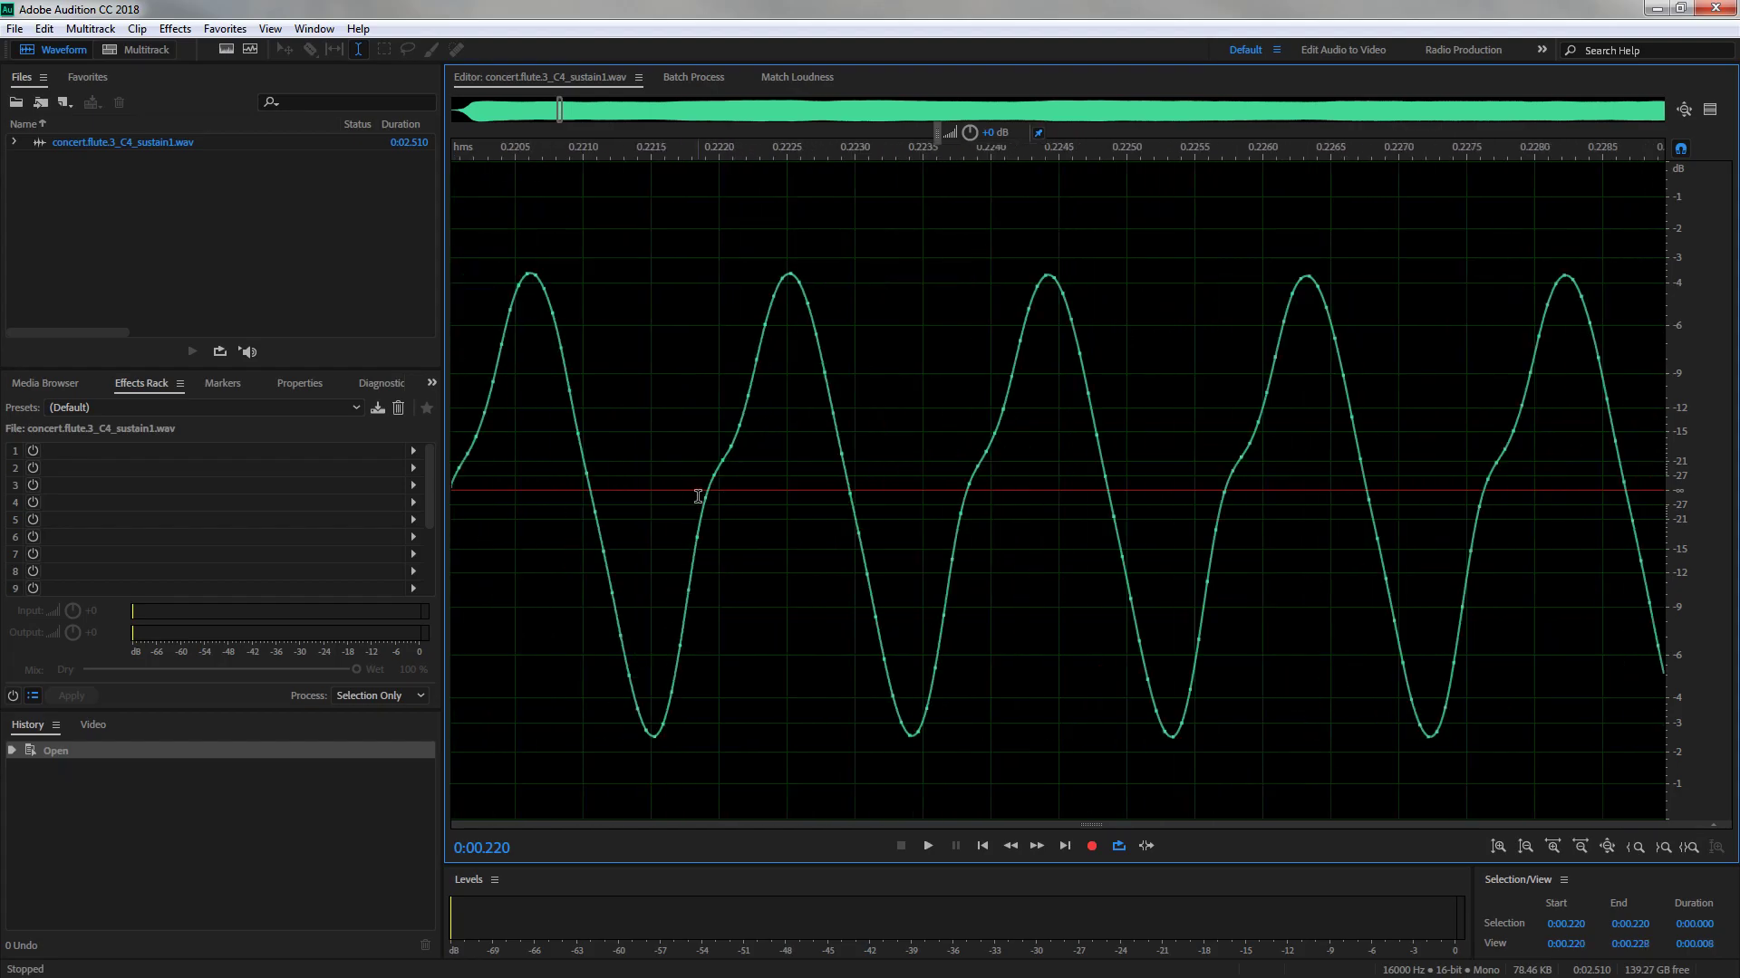
scroll(1028, 488, "up", 1)
scroll(807, 476, "down", 1)
scroll(874, 487, "up", 2)
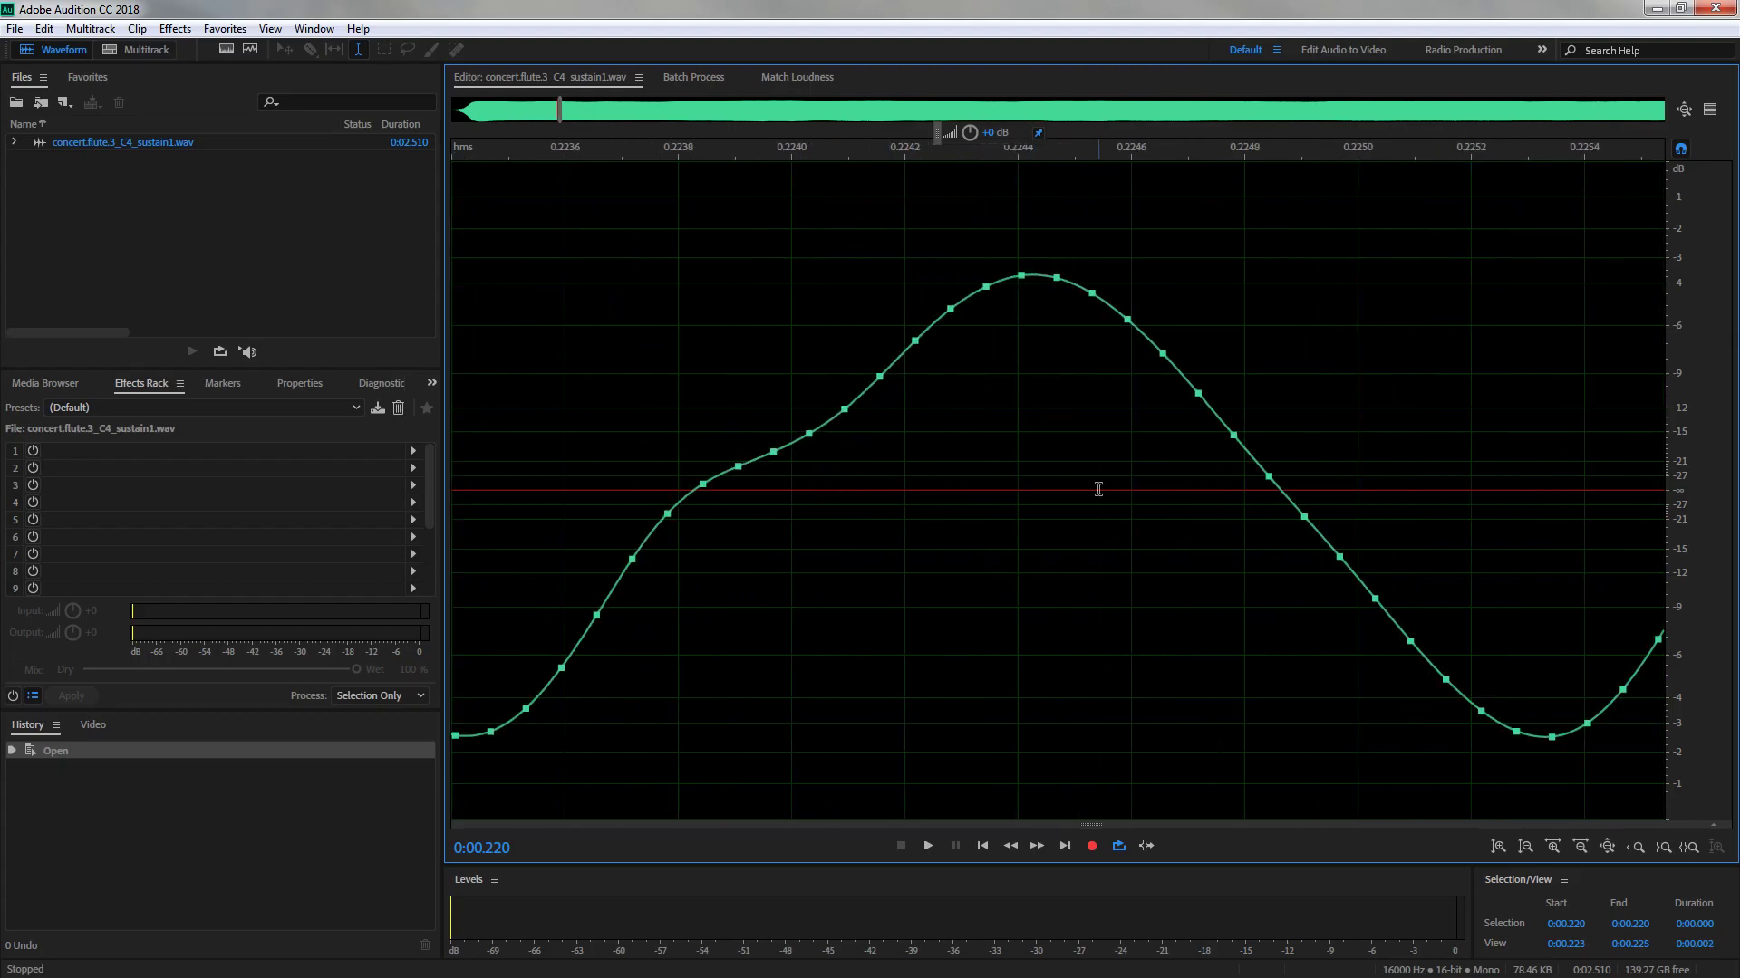
scroll(829, 479, "down", 1)
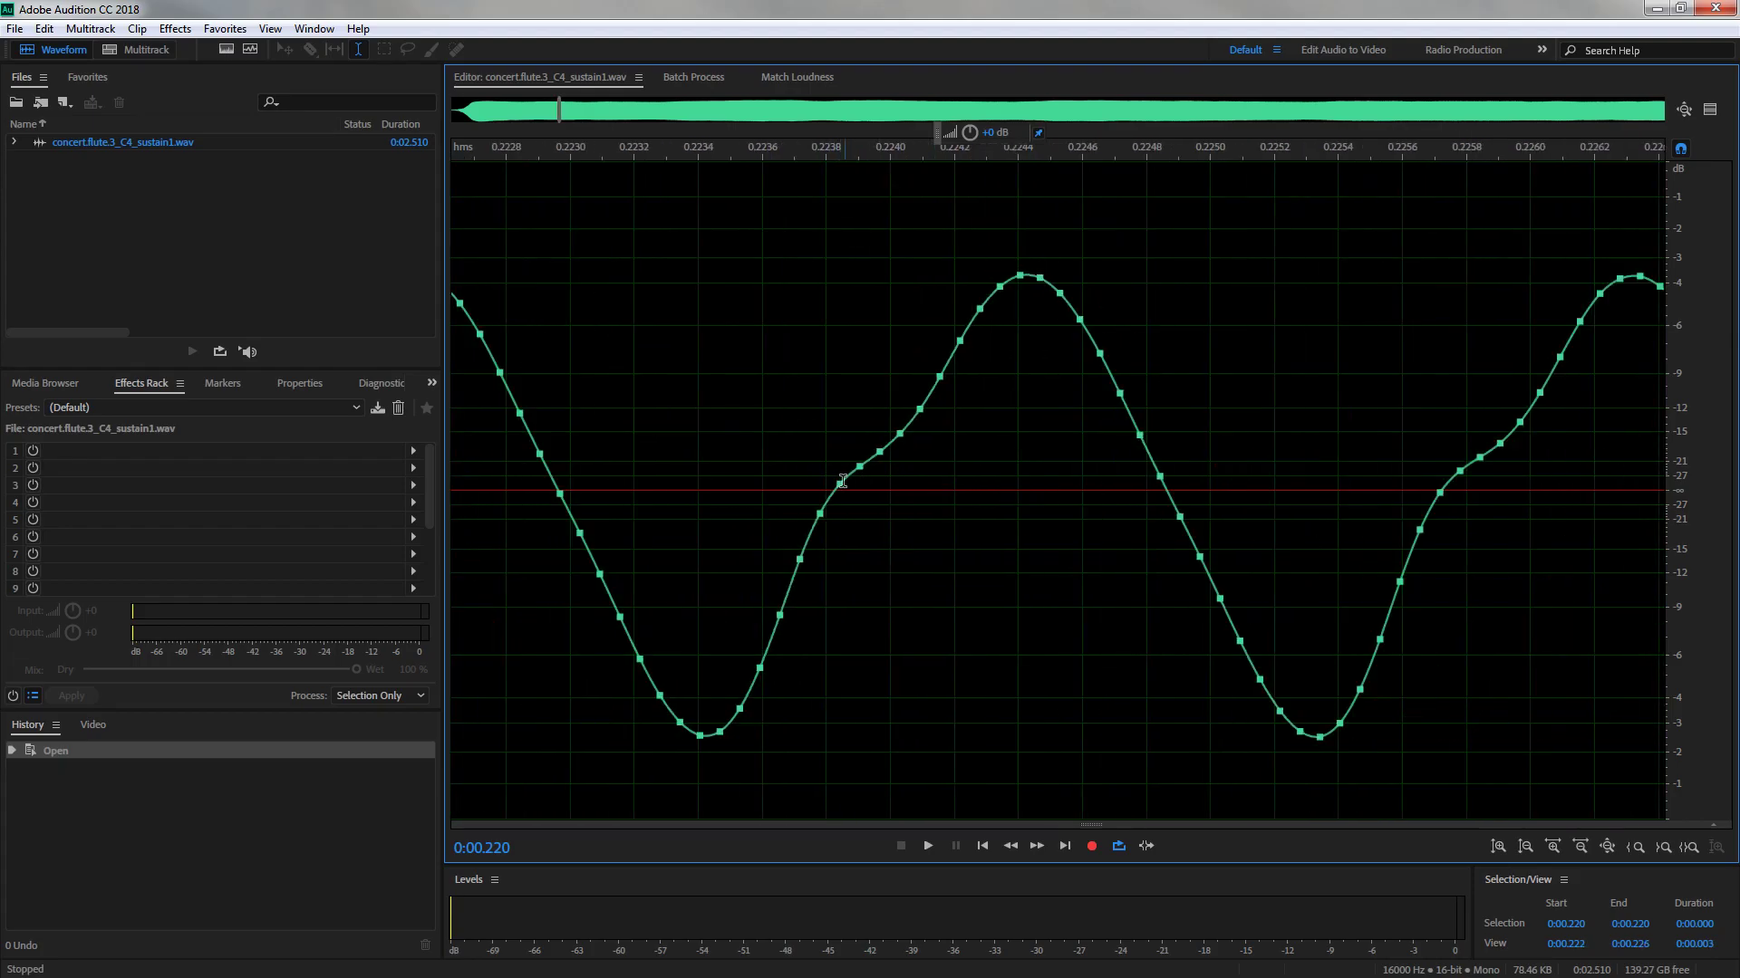
scroll(1439, 493, "down", 1)
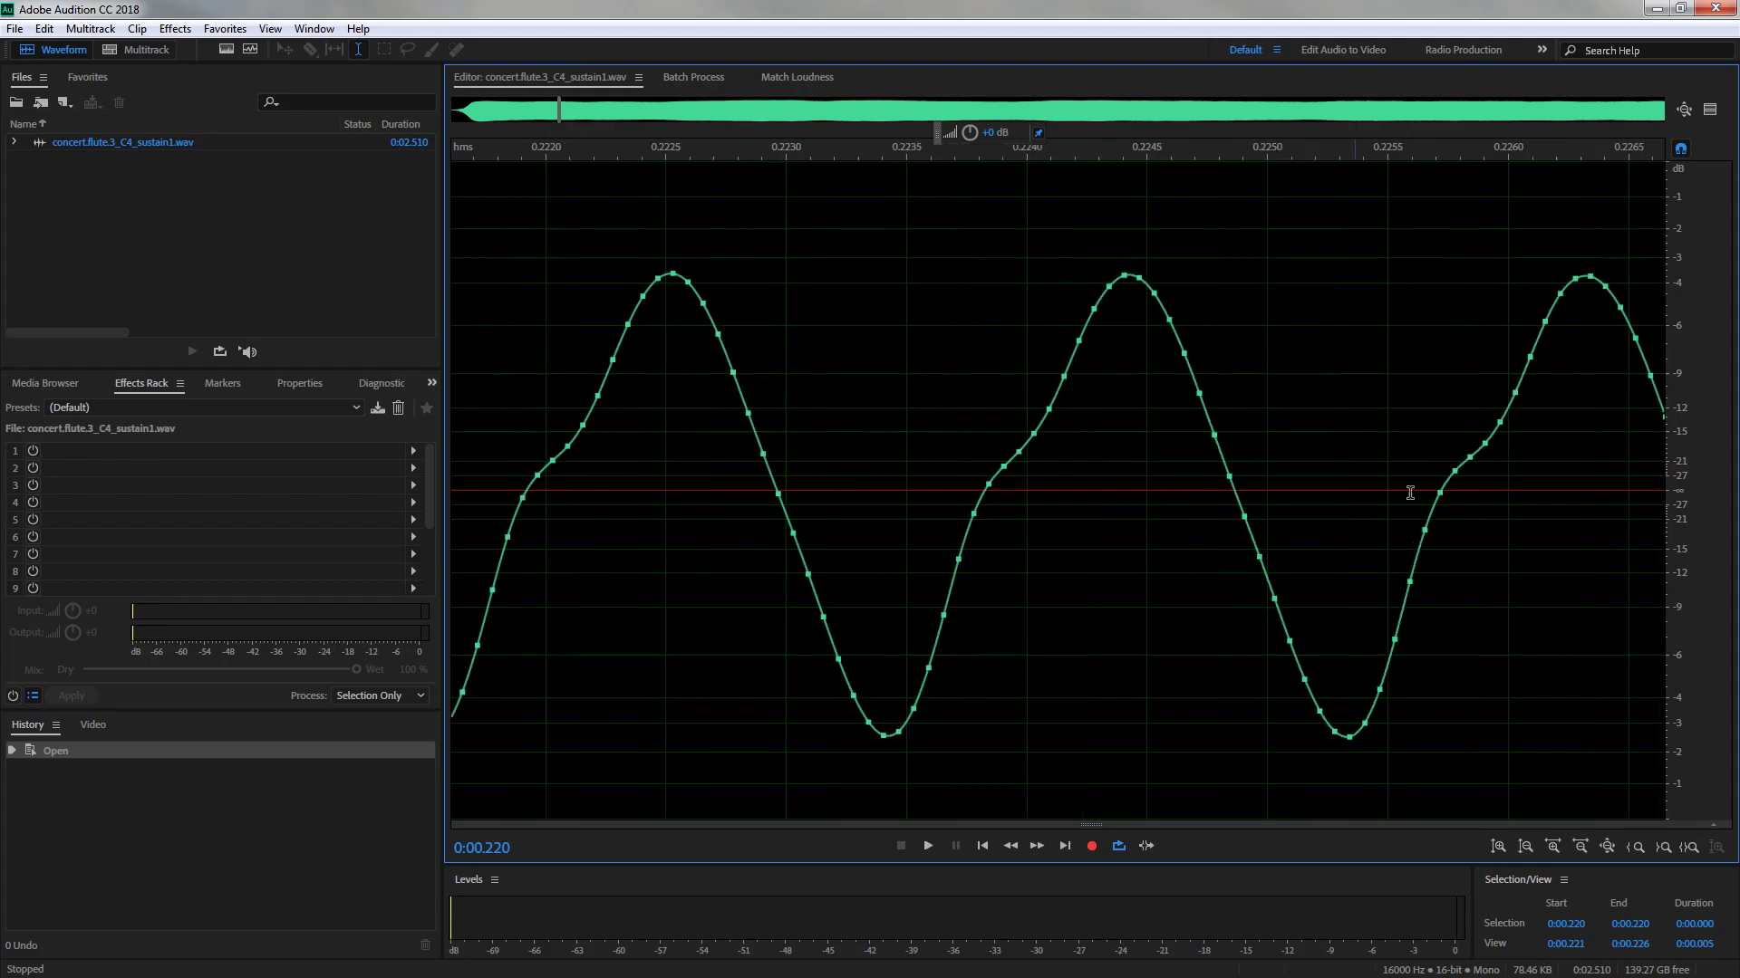
scroll(1061, 477, "down", 1)
scroll(1061, 477, "down", 2)
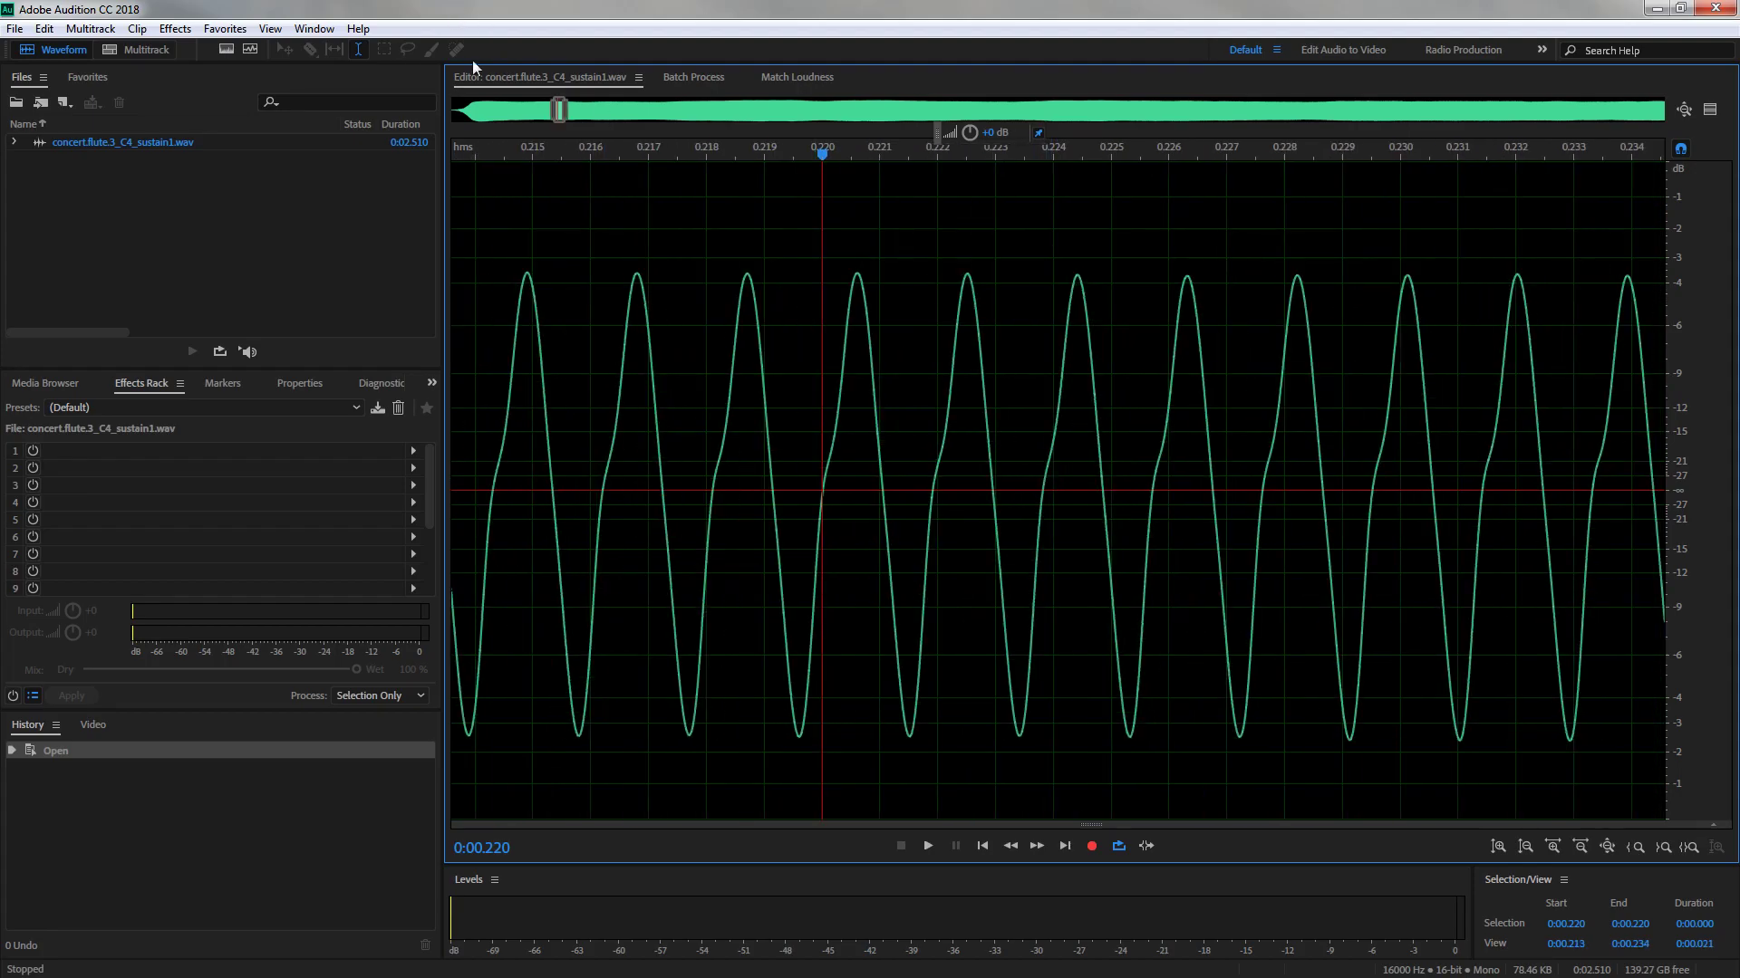
scroll(695, 492, "up", 1)
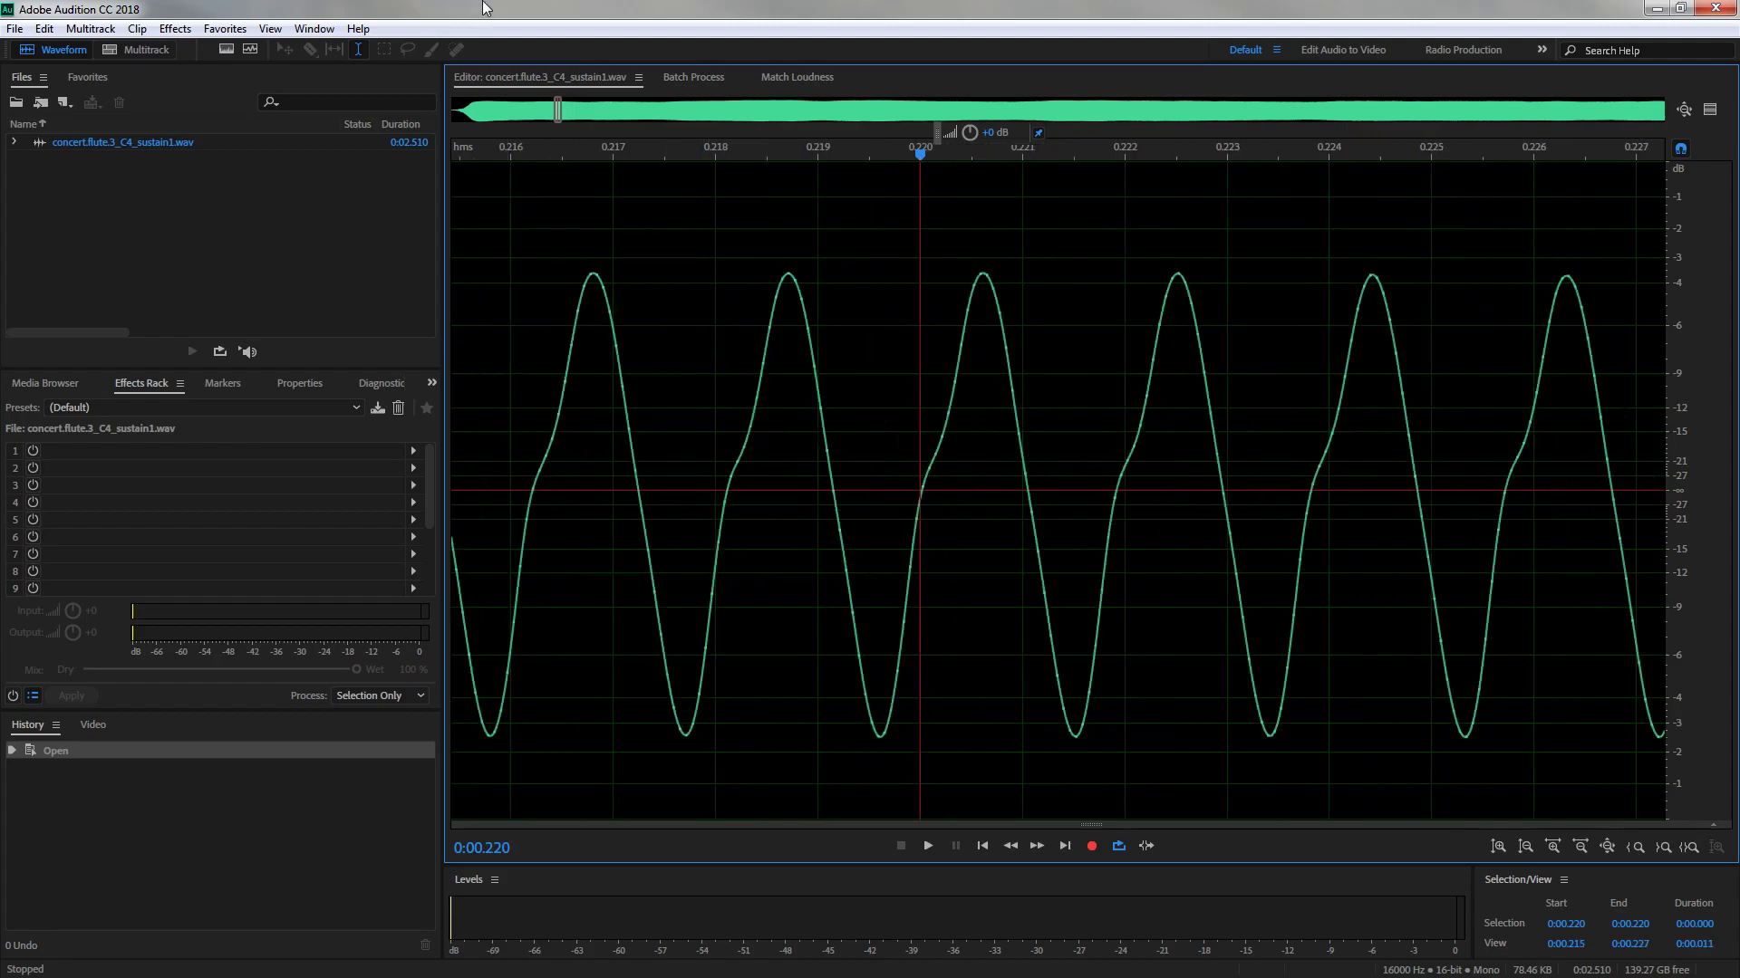
Select two full wave cycles between rising zero crossings, from 0:00.206 to 0:00.210, and audition them as a loop
left_click_drag(558, 111, 551, 111)
scroll(848, 440, "up", 2)
scroll(978, 495, "up", 1)
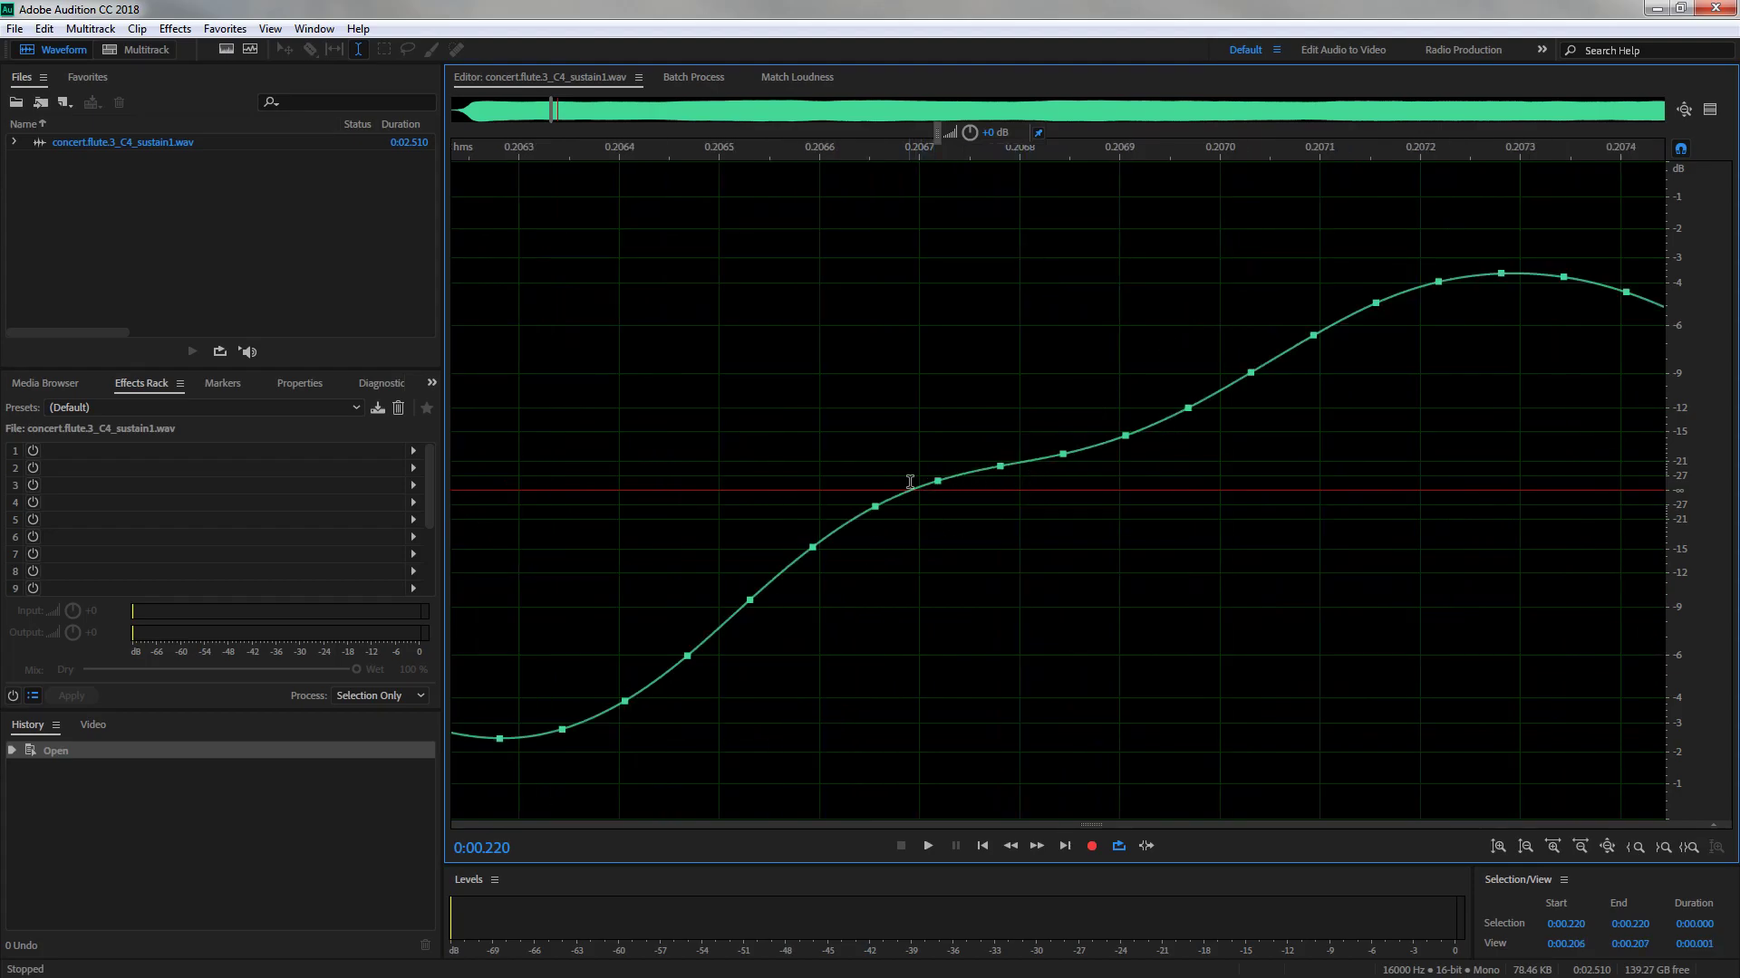
scroll(853, 467, "down", 2)
scroll(849, 468, "down", 2)
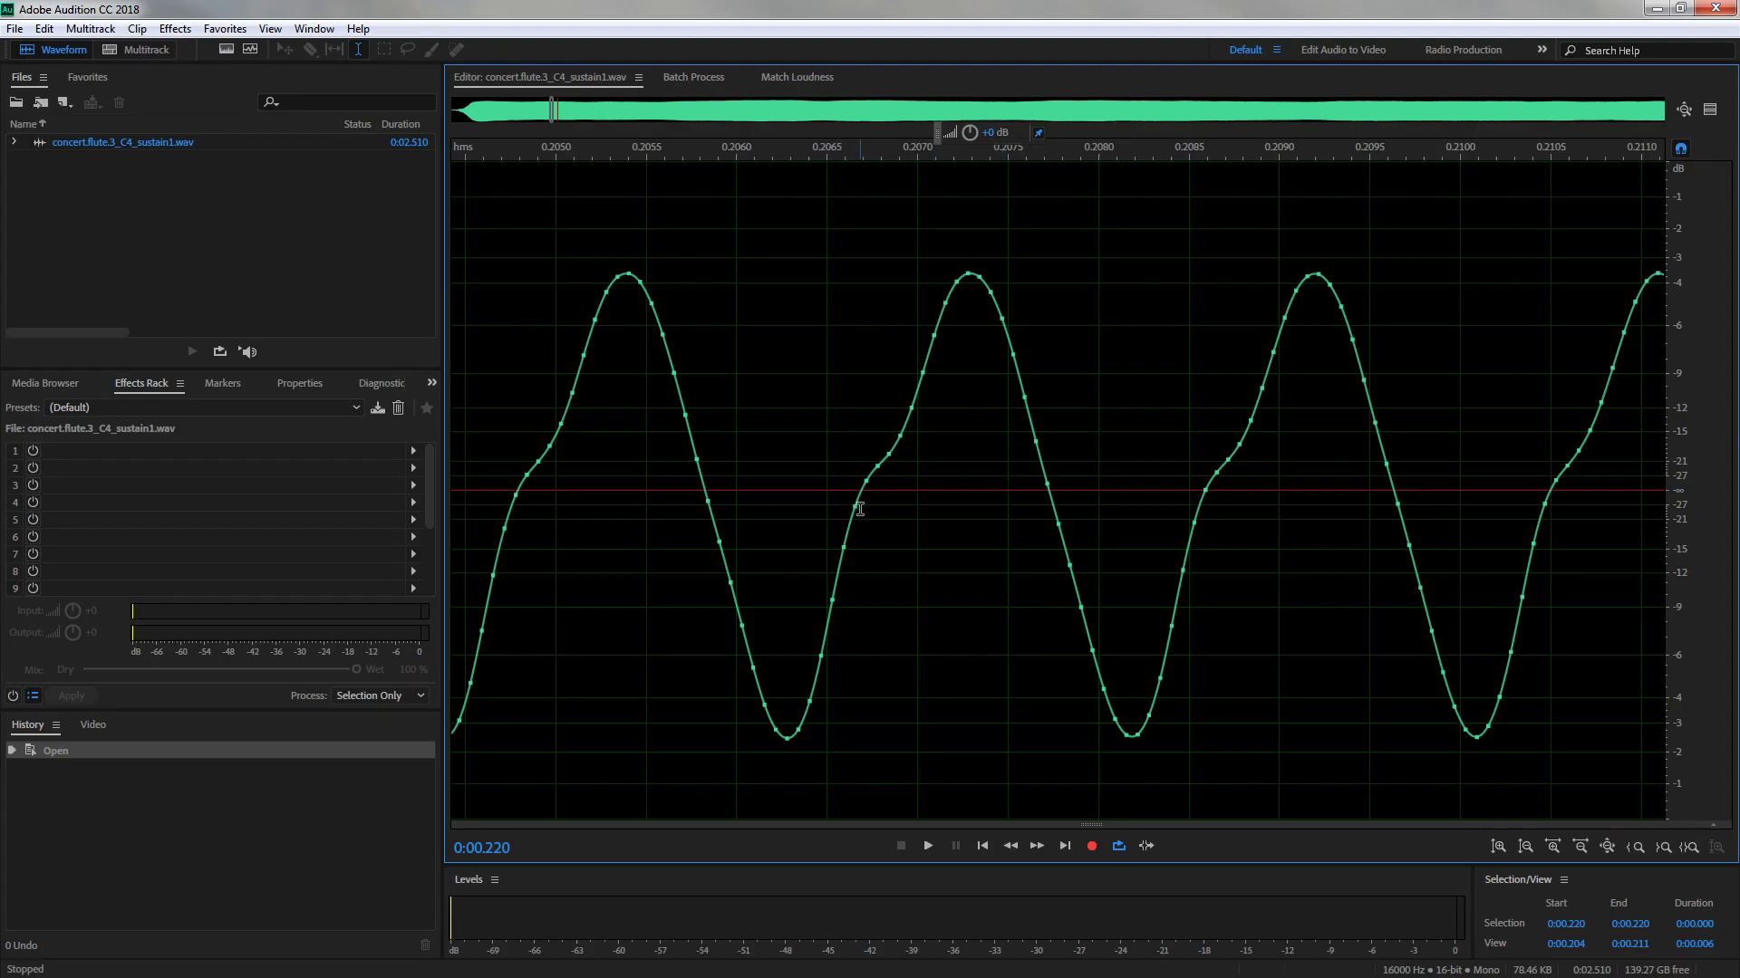
left_click_drag(862, 484, 1552, 537)
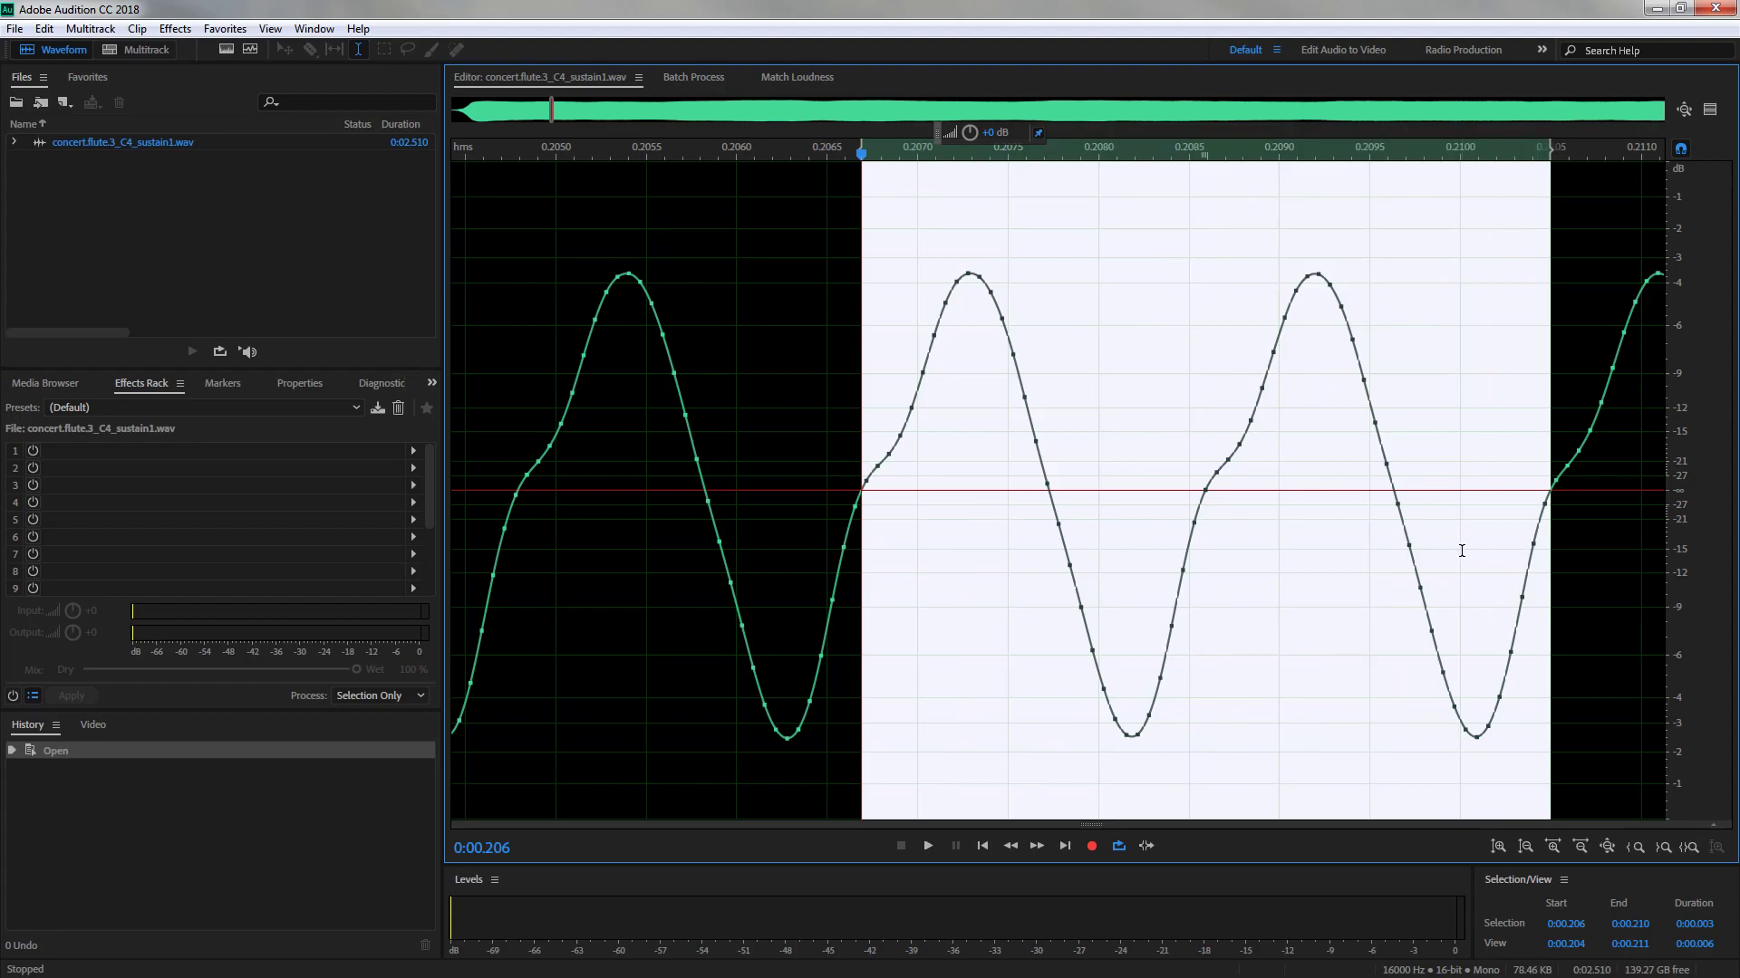
key("space")
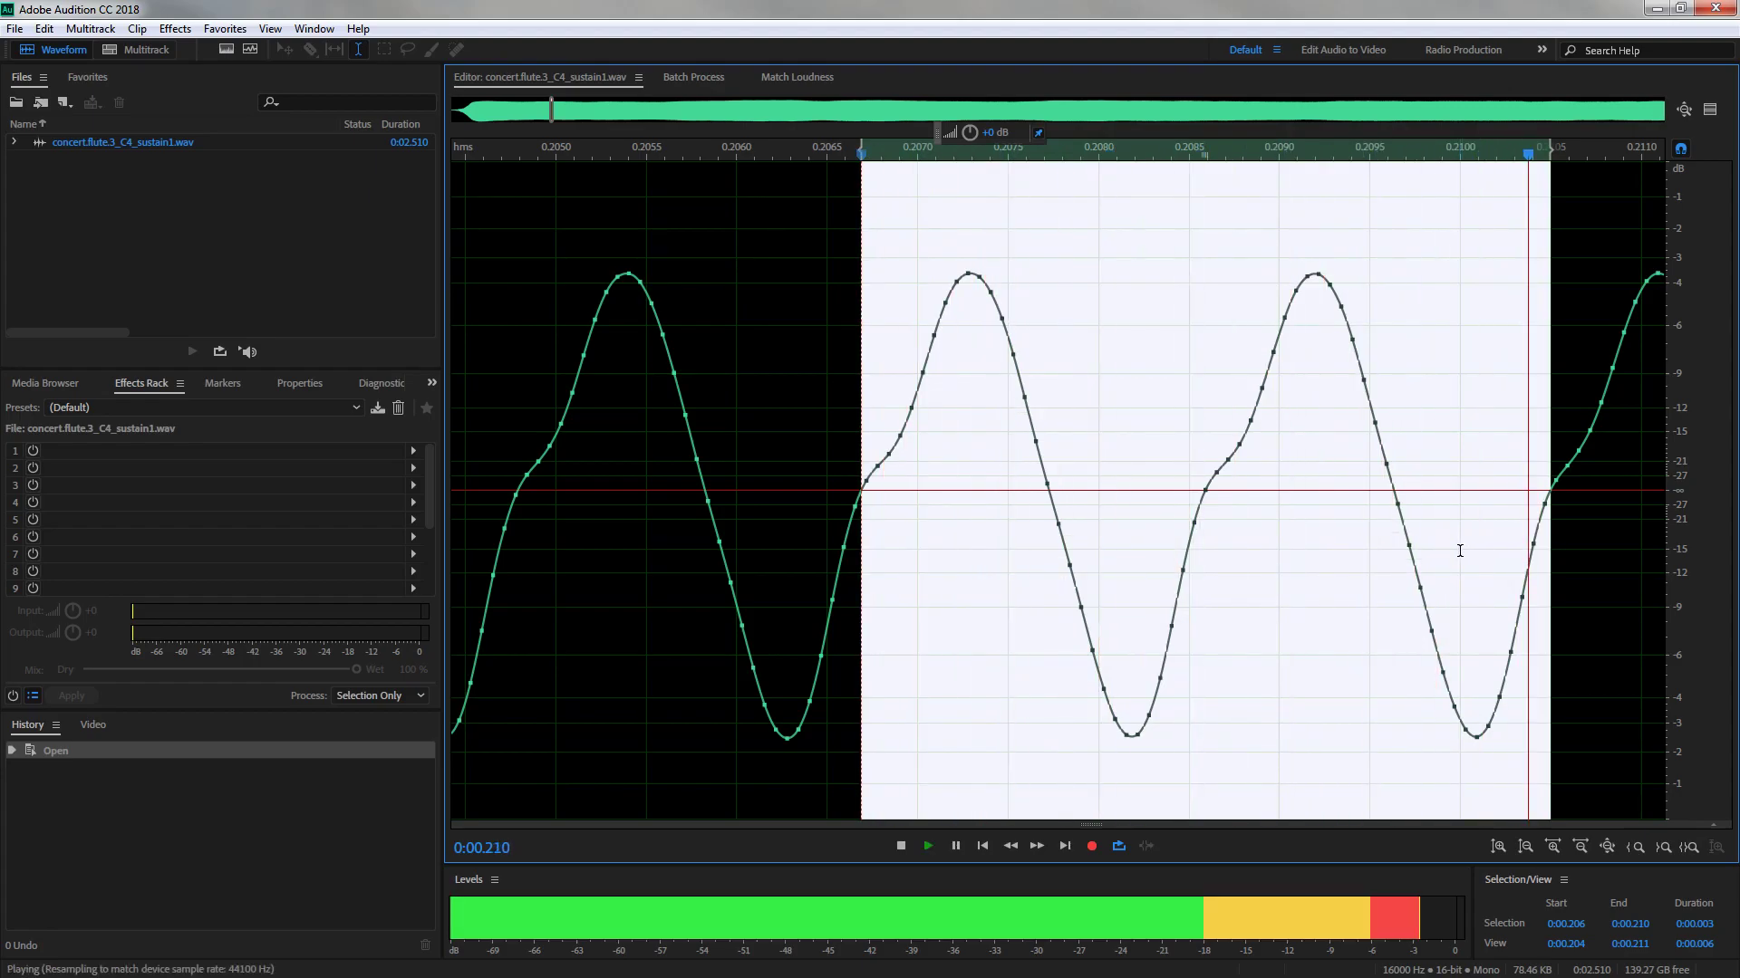
key("space")
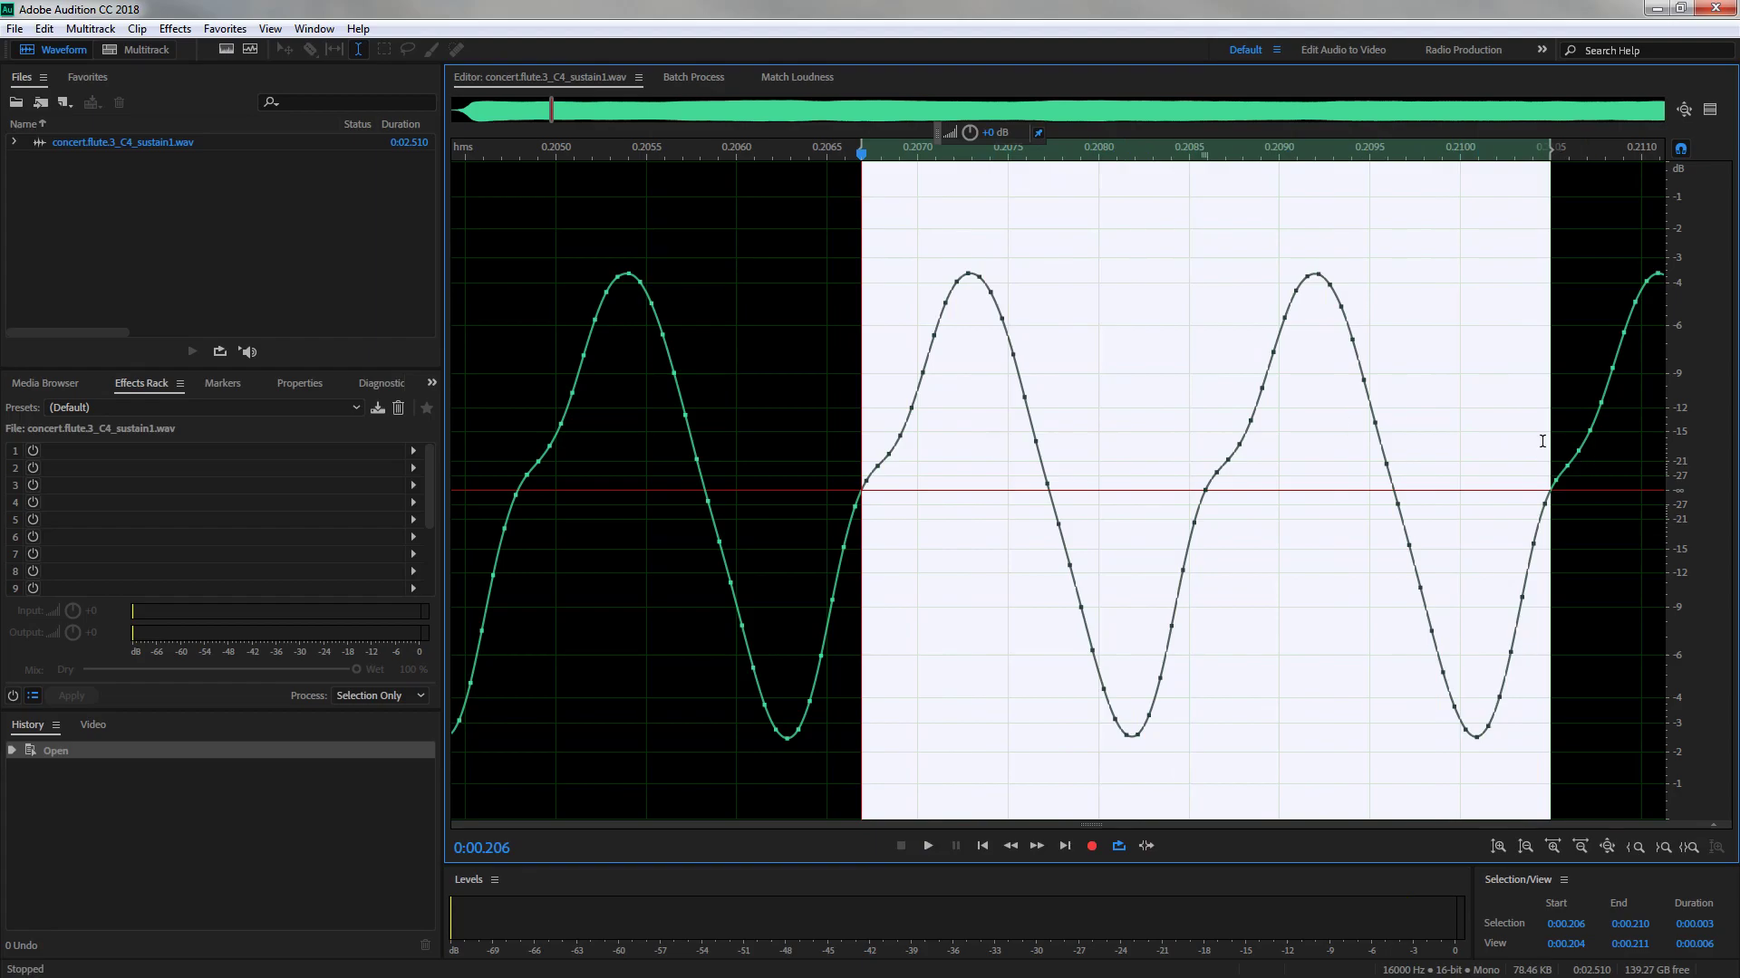
Shorten the two-cycle selection's end to just before the zero crossing and audition the mismatched loop
left_click_drag(1550, 441, 1543, 442)
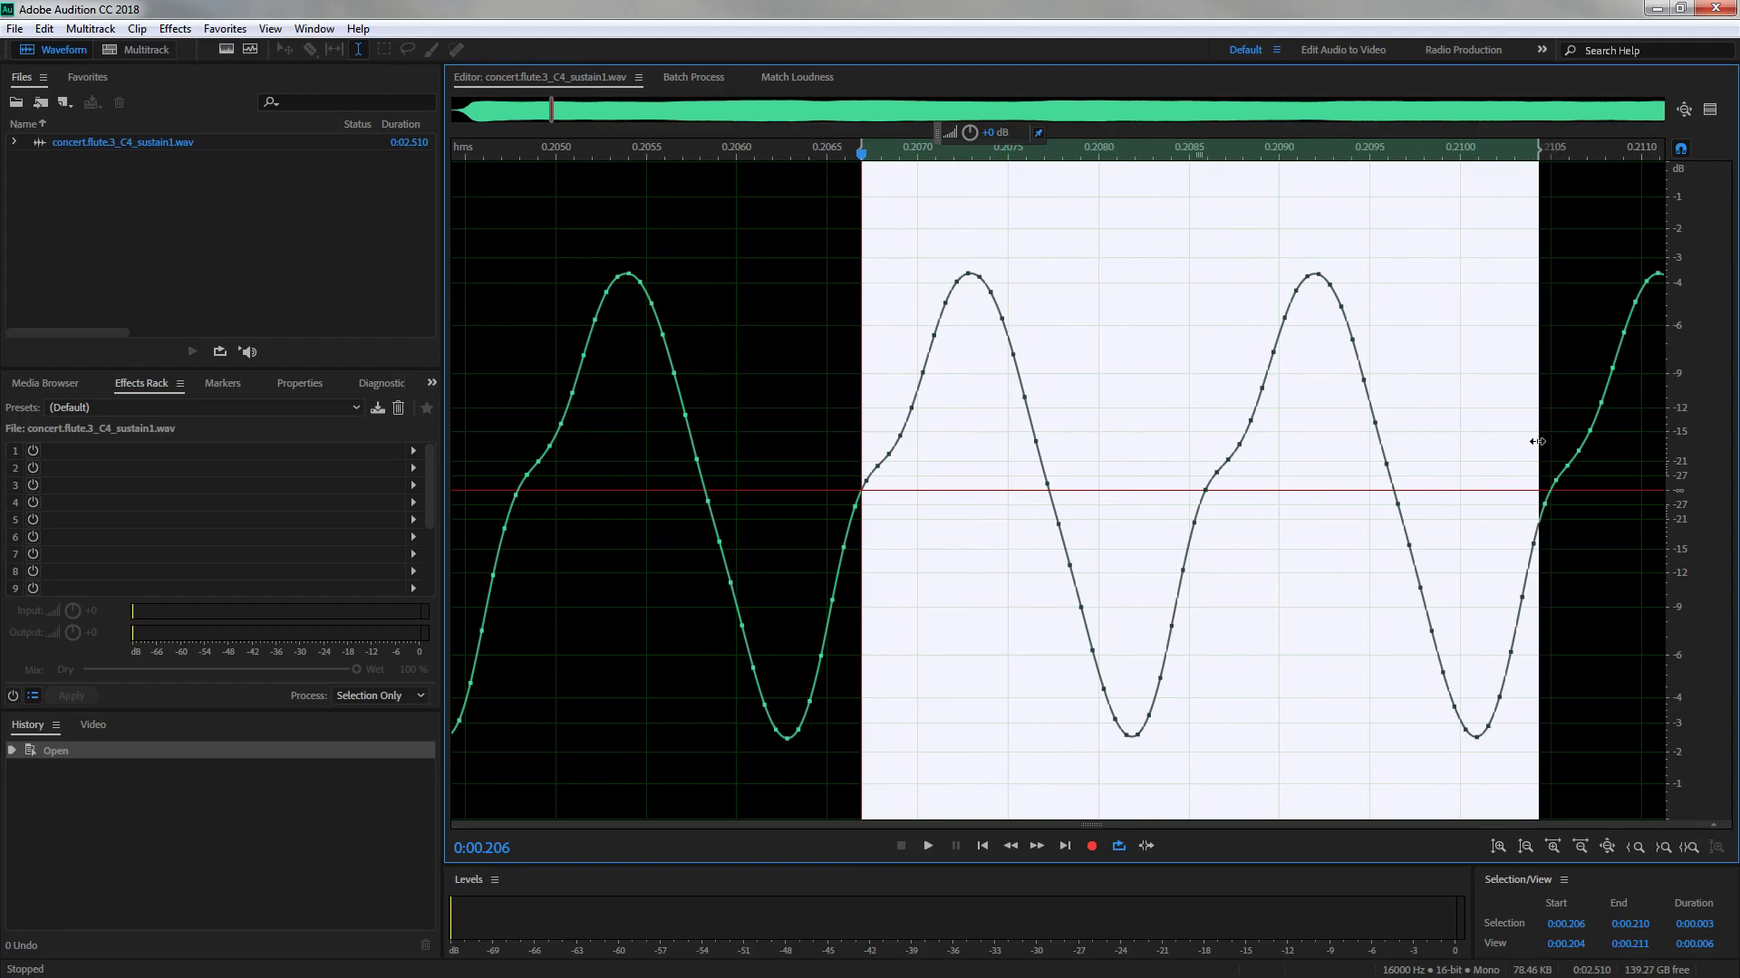
key("space")
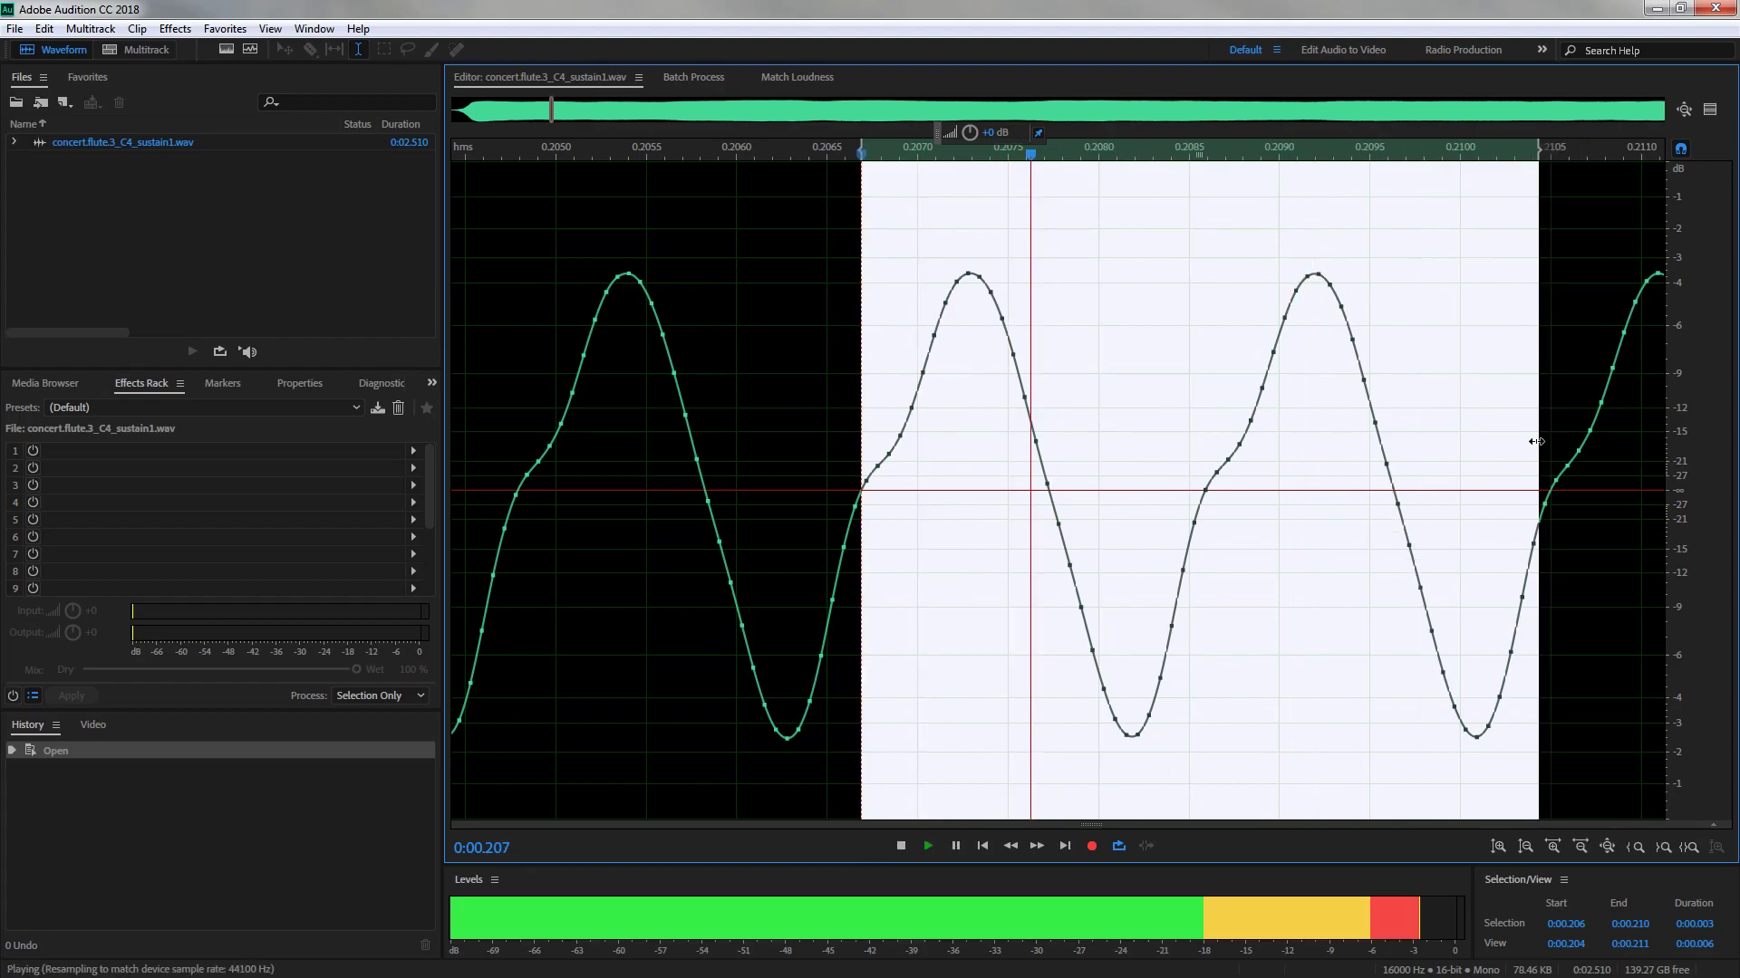
key("space")
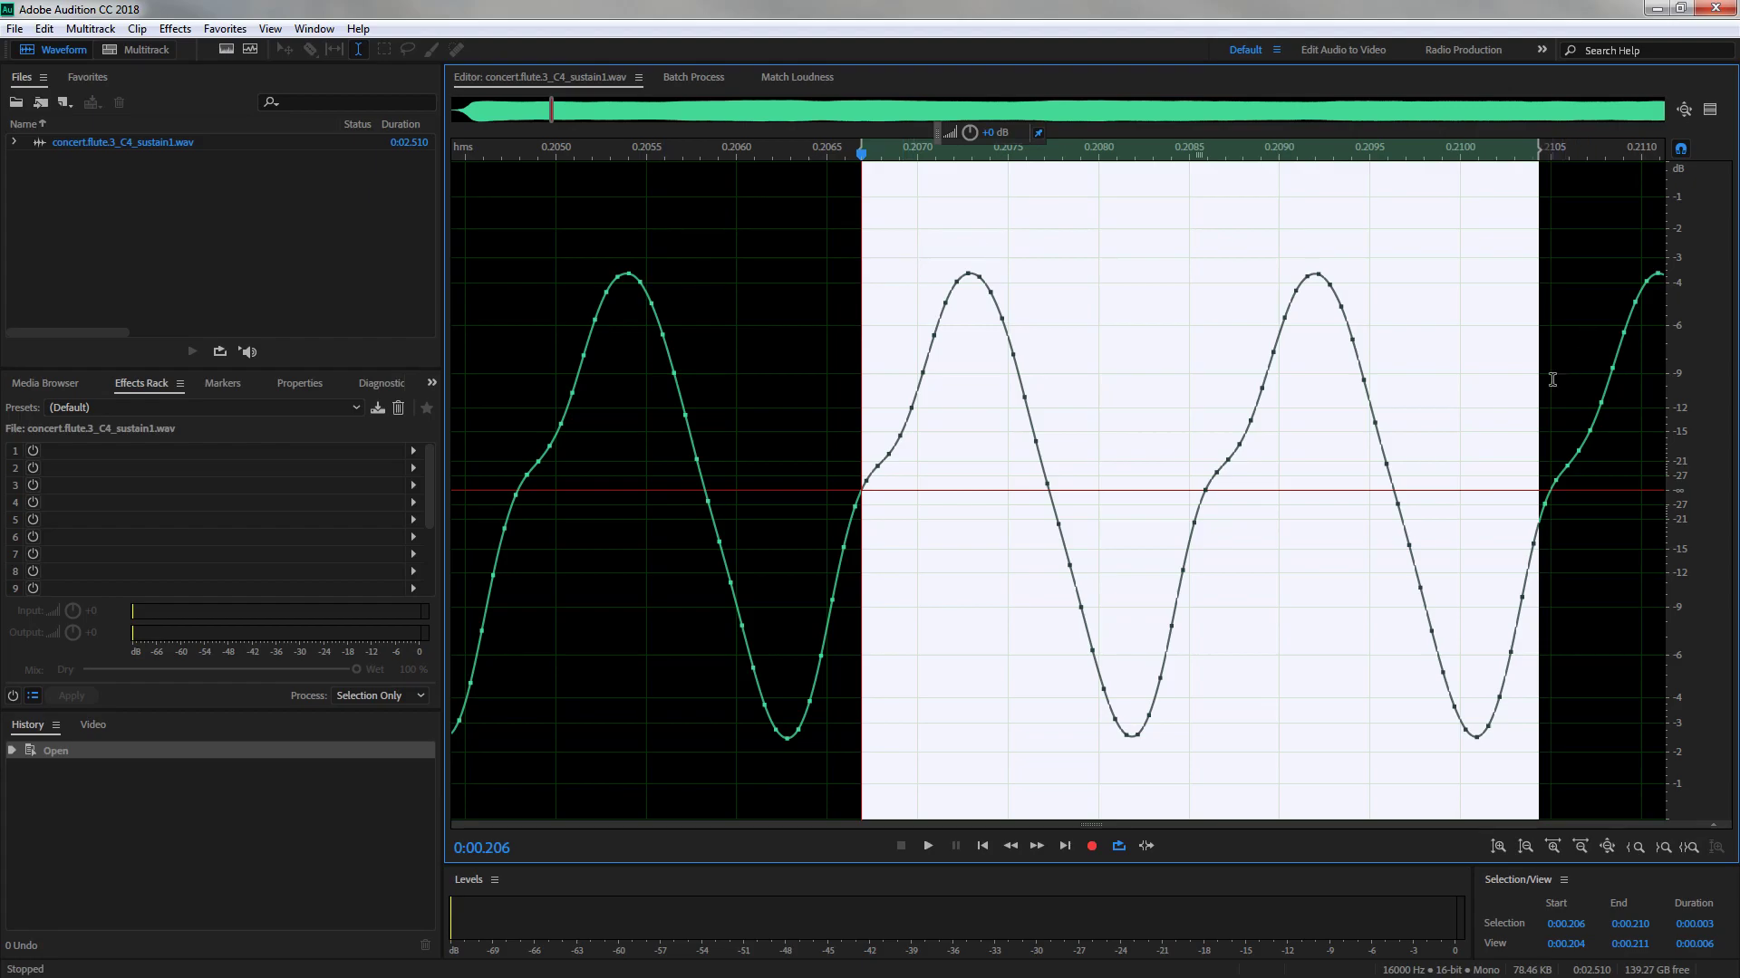
Move the selection's end to about 0:00.208 and audition it, and repeat with the end at the 0:00.210 zero crossing
left_click_drag(1538, 378, 689, 484)
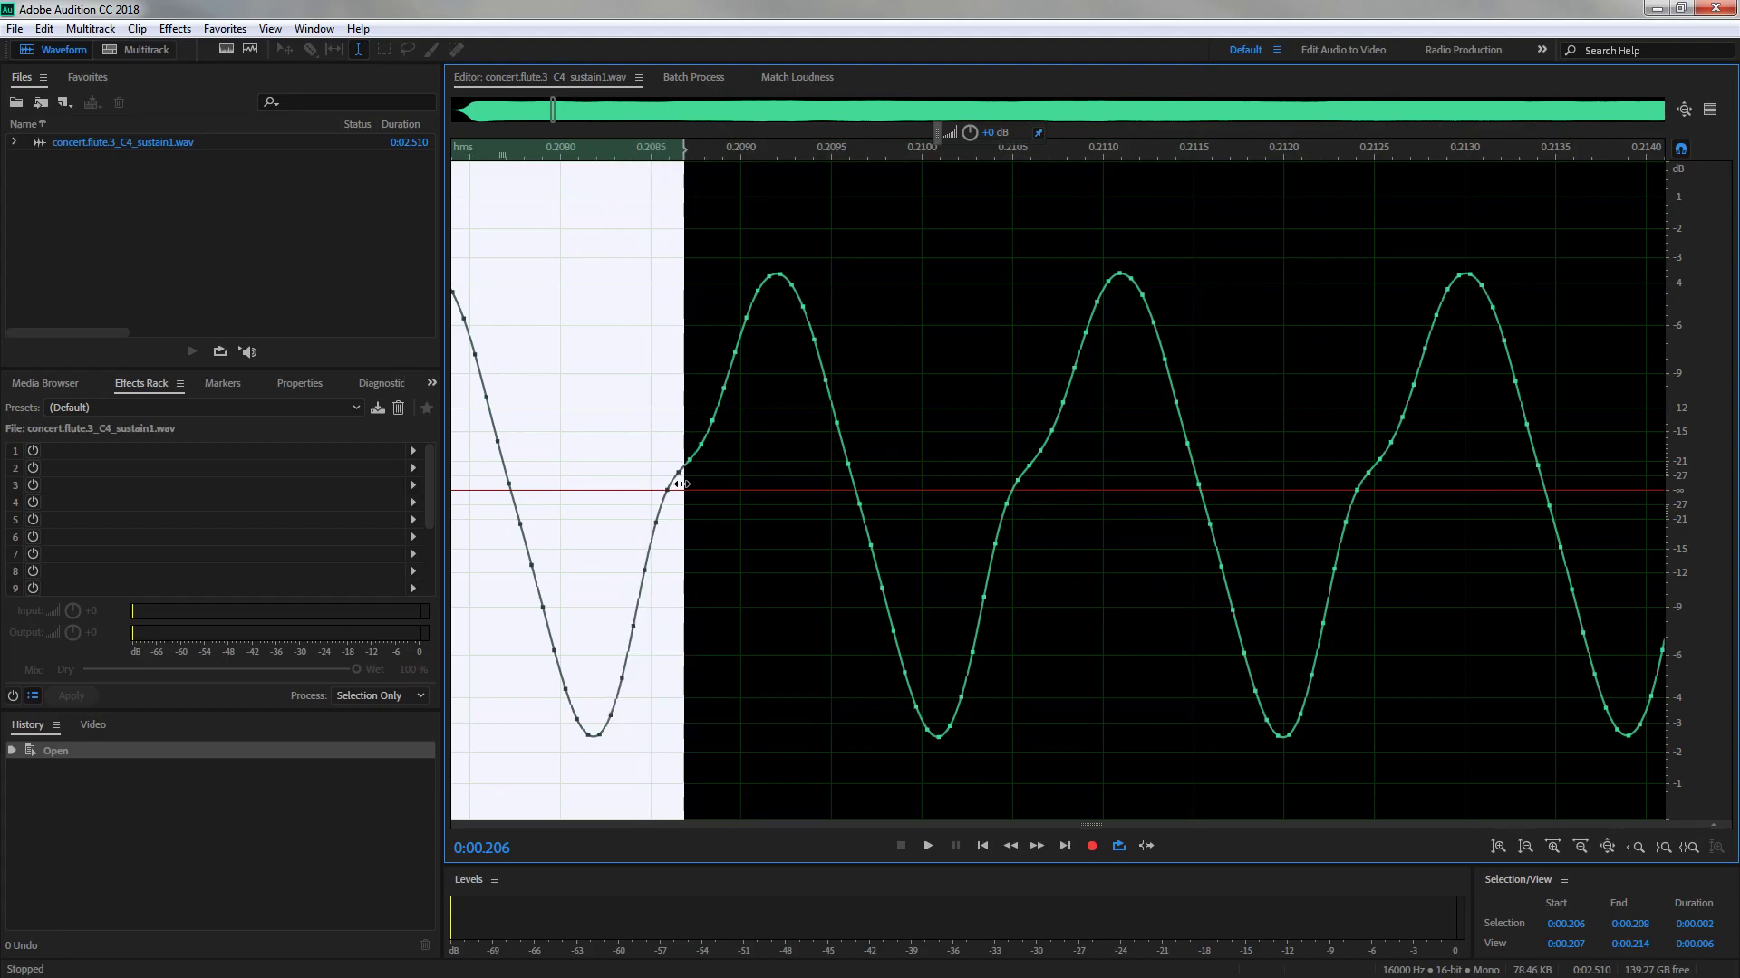
key("space")
left_click_drag(812, 486, 1140, 513)
key("space")
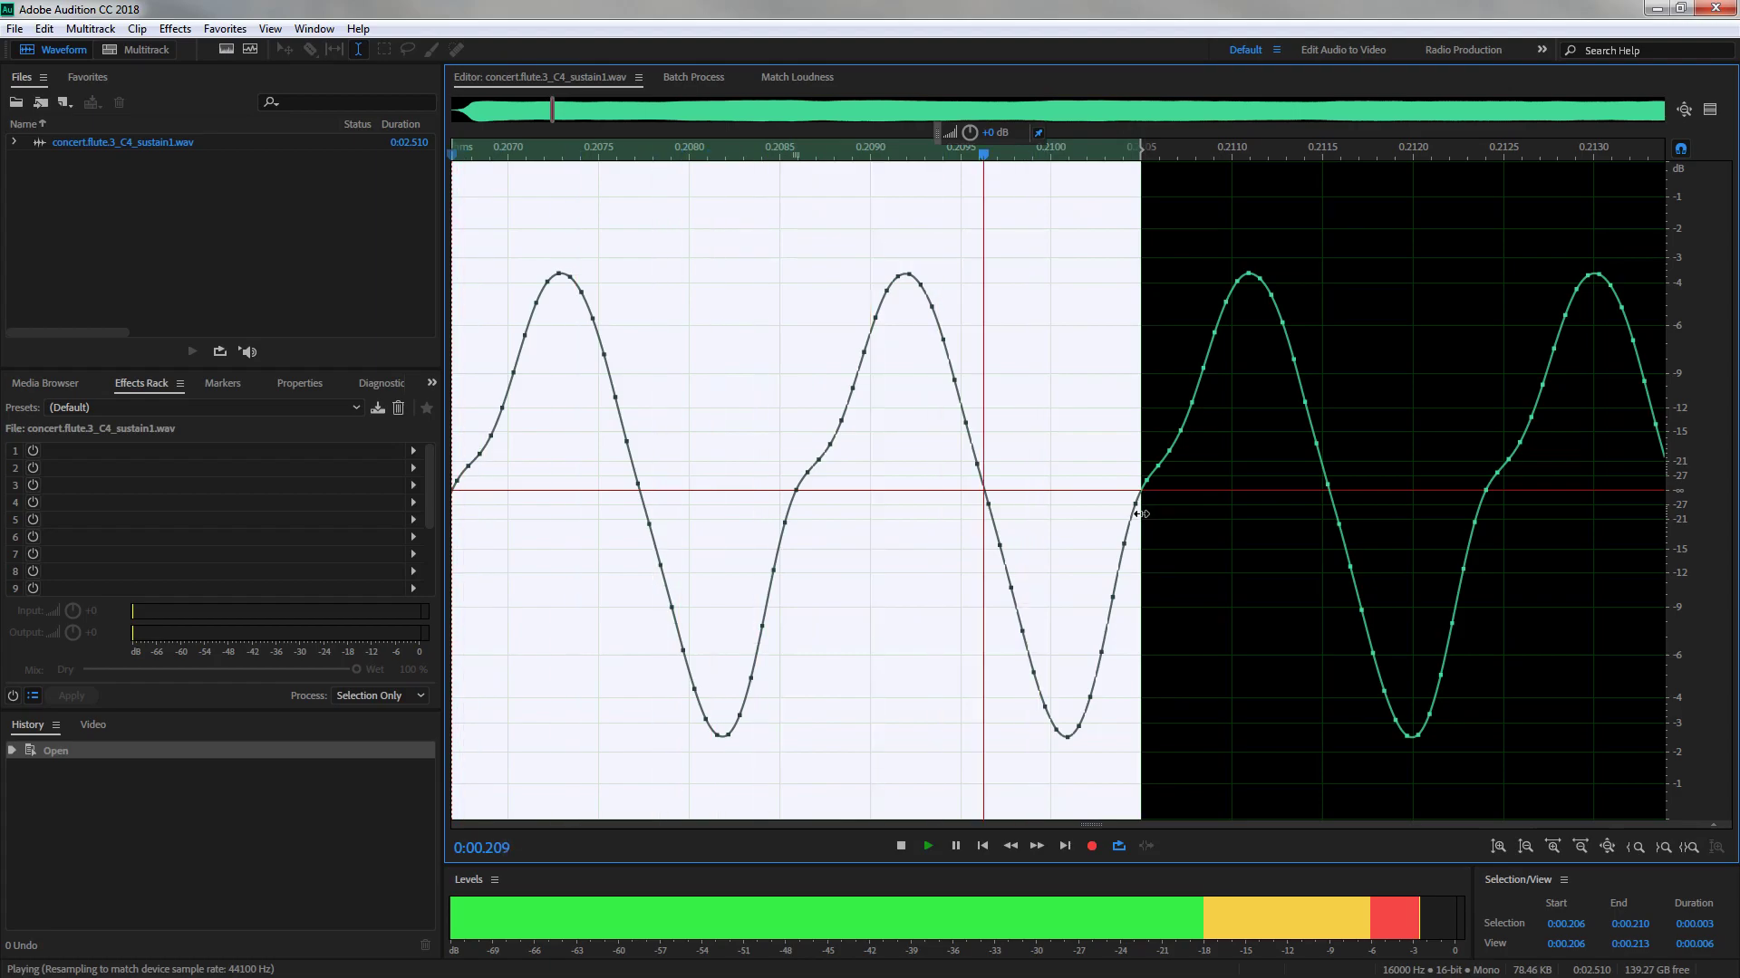
key("space")
Extend the selection to three wave cycles, ending at about 0:00.212, and audition the loop
key("space")
left_click_drag(1144, 514, 1493, 522)
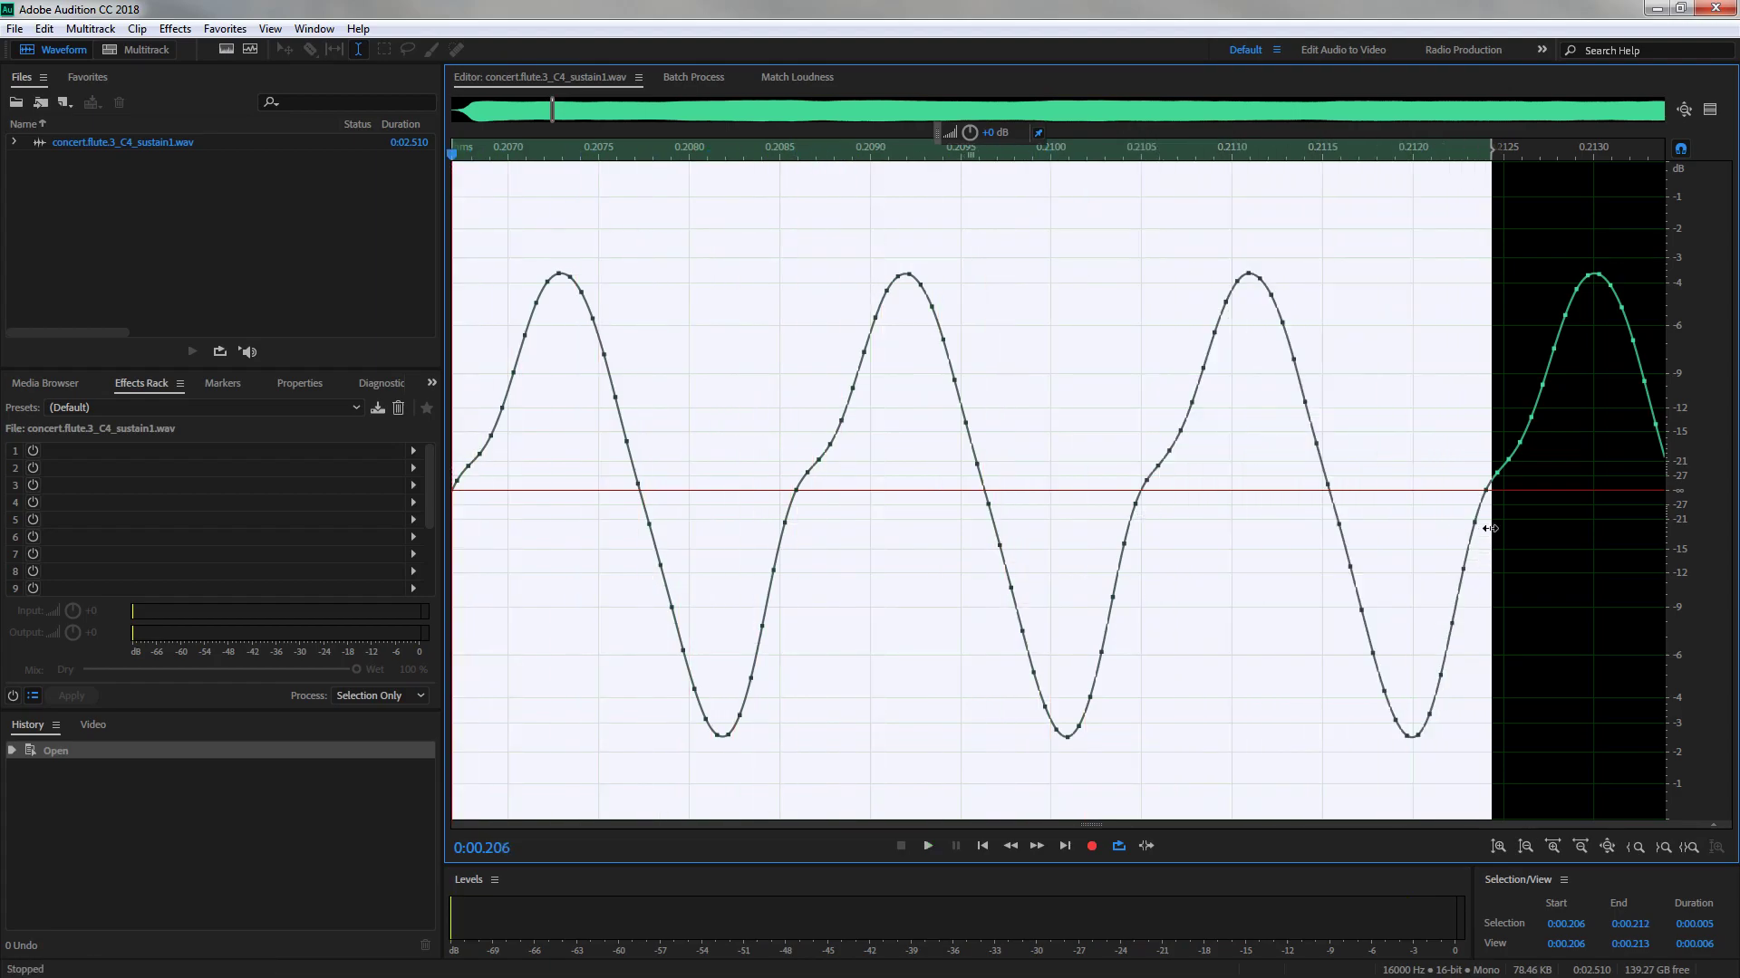
key("space")
key("space")
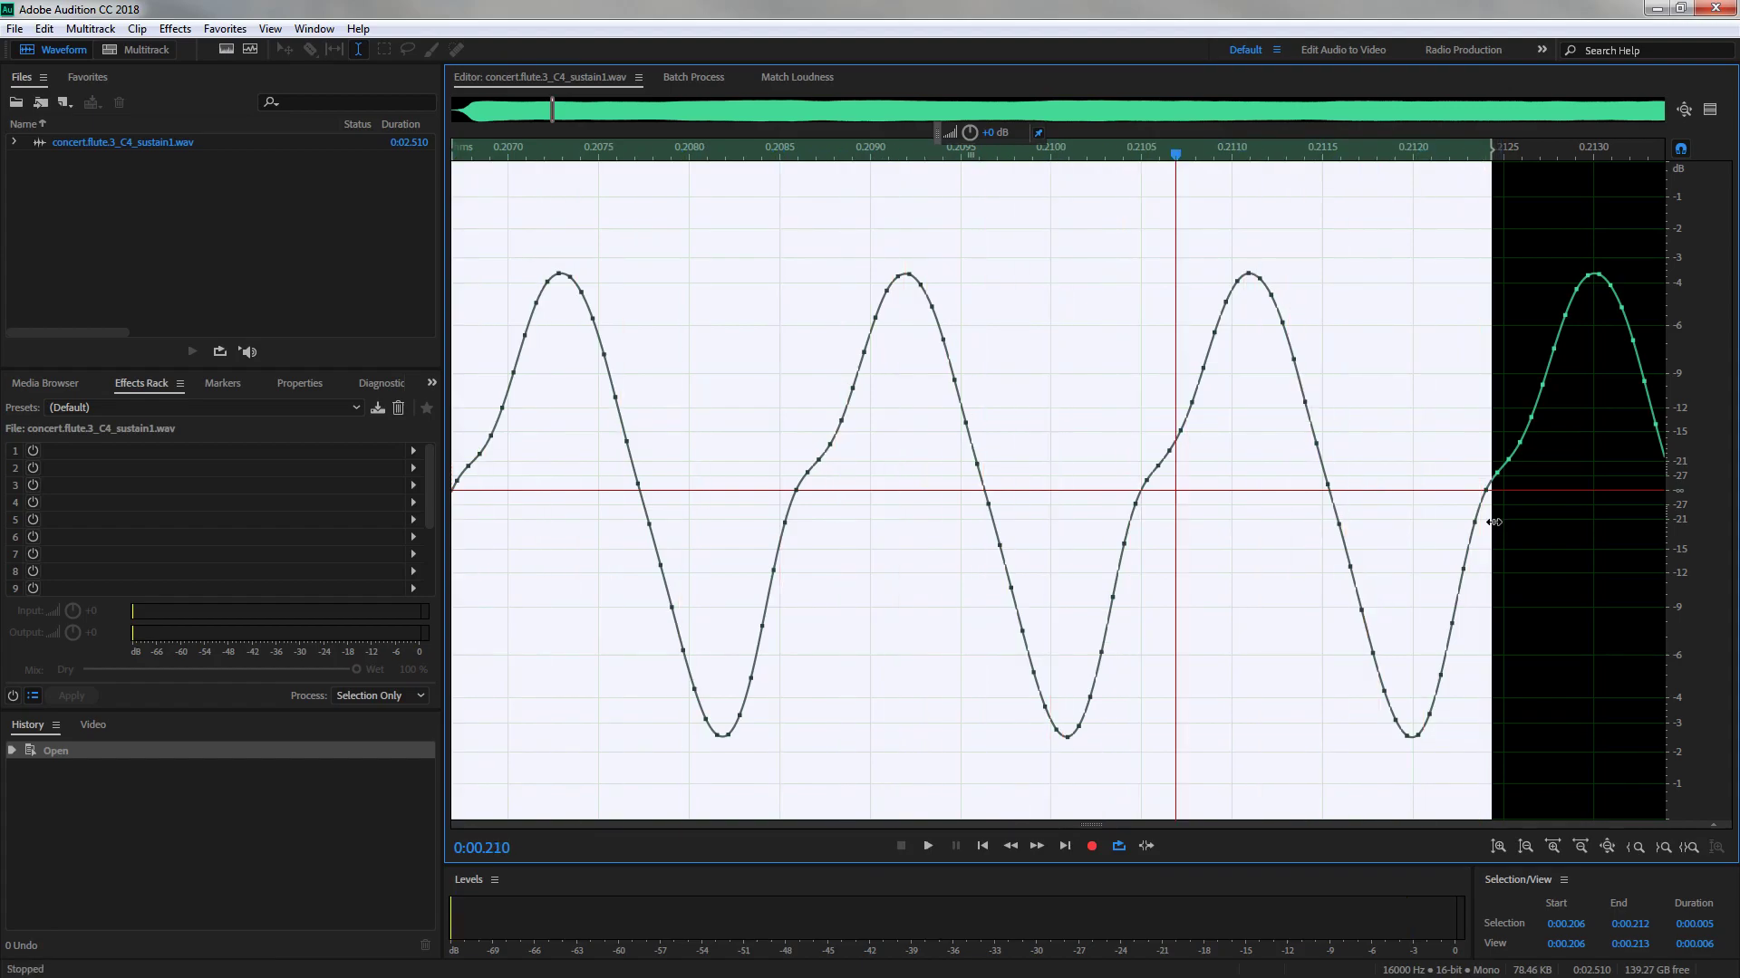
Examine the three-cycle selection's end and start points closely against the zero line and the individual samples
scroll(1545, 512, "down", 2)
scroll(1546, 512, "up", 5)
scroll(1485, 487, "down", 3)
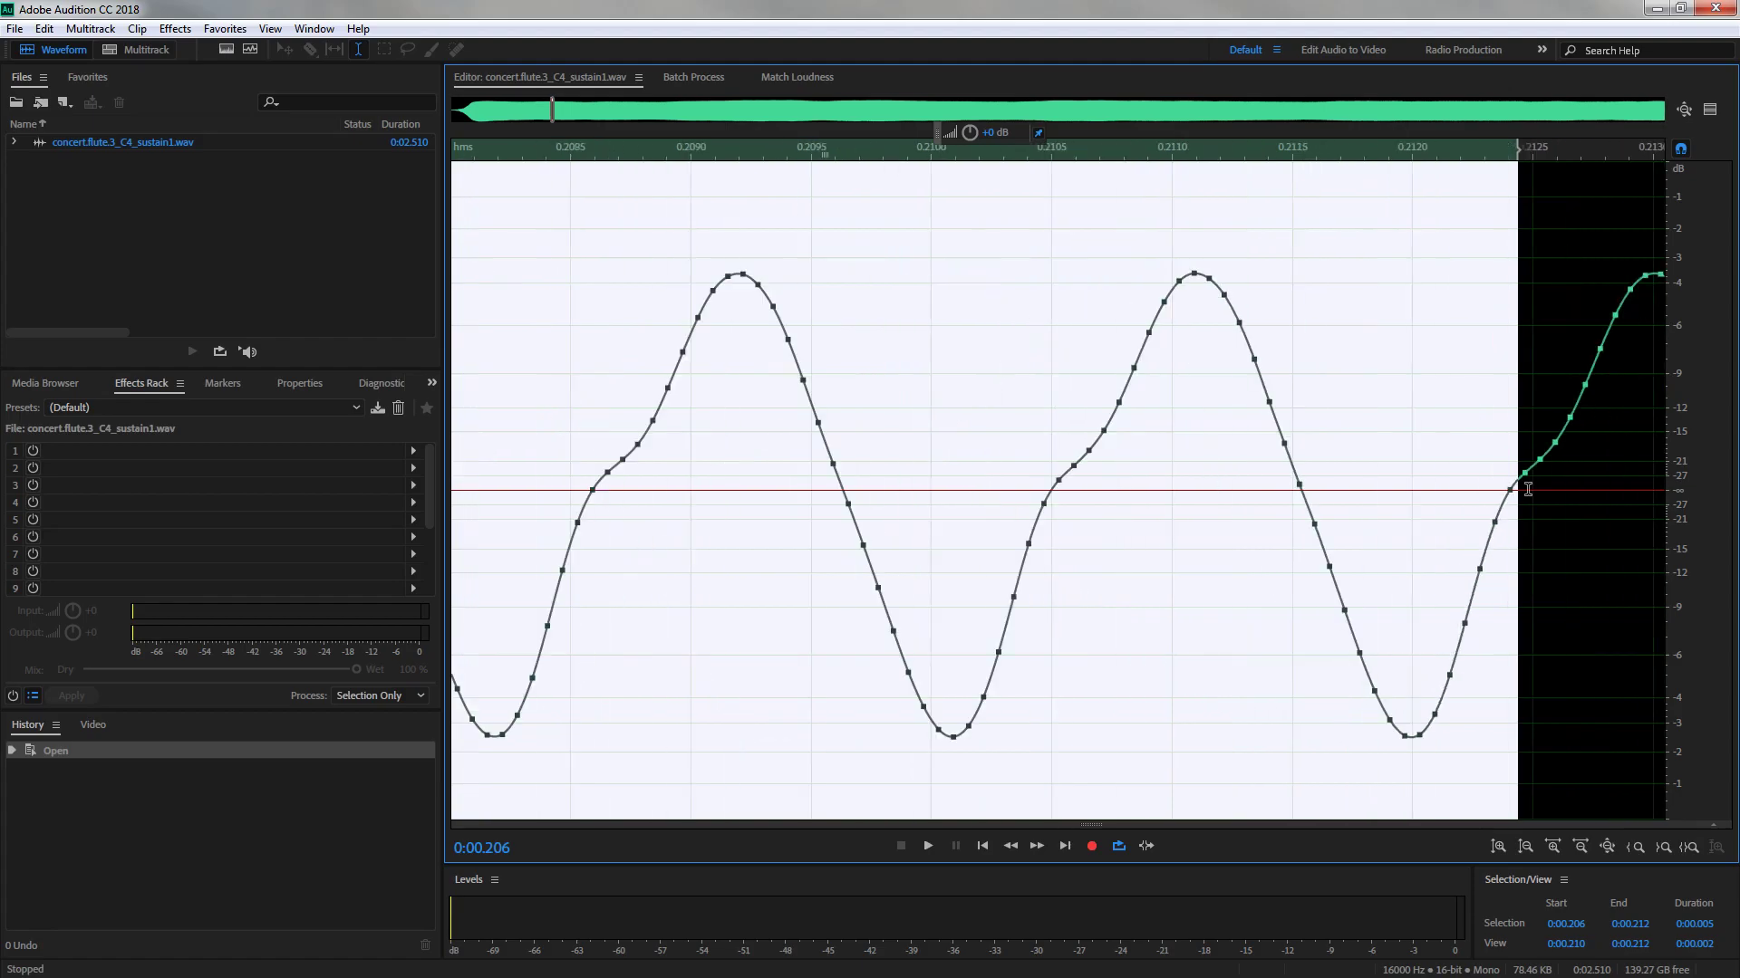
scroll(1117, 510, "up", 5)
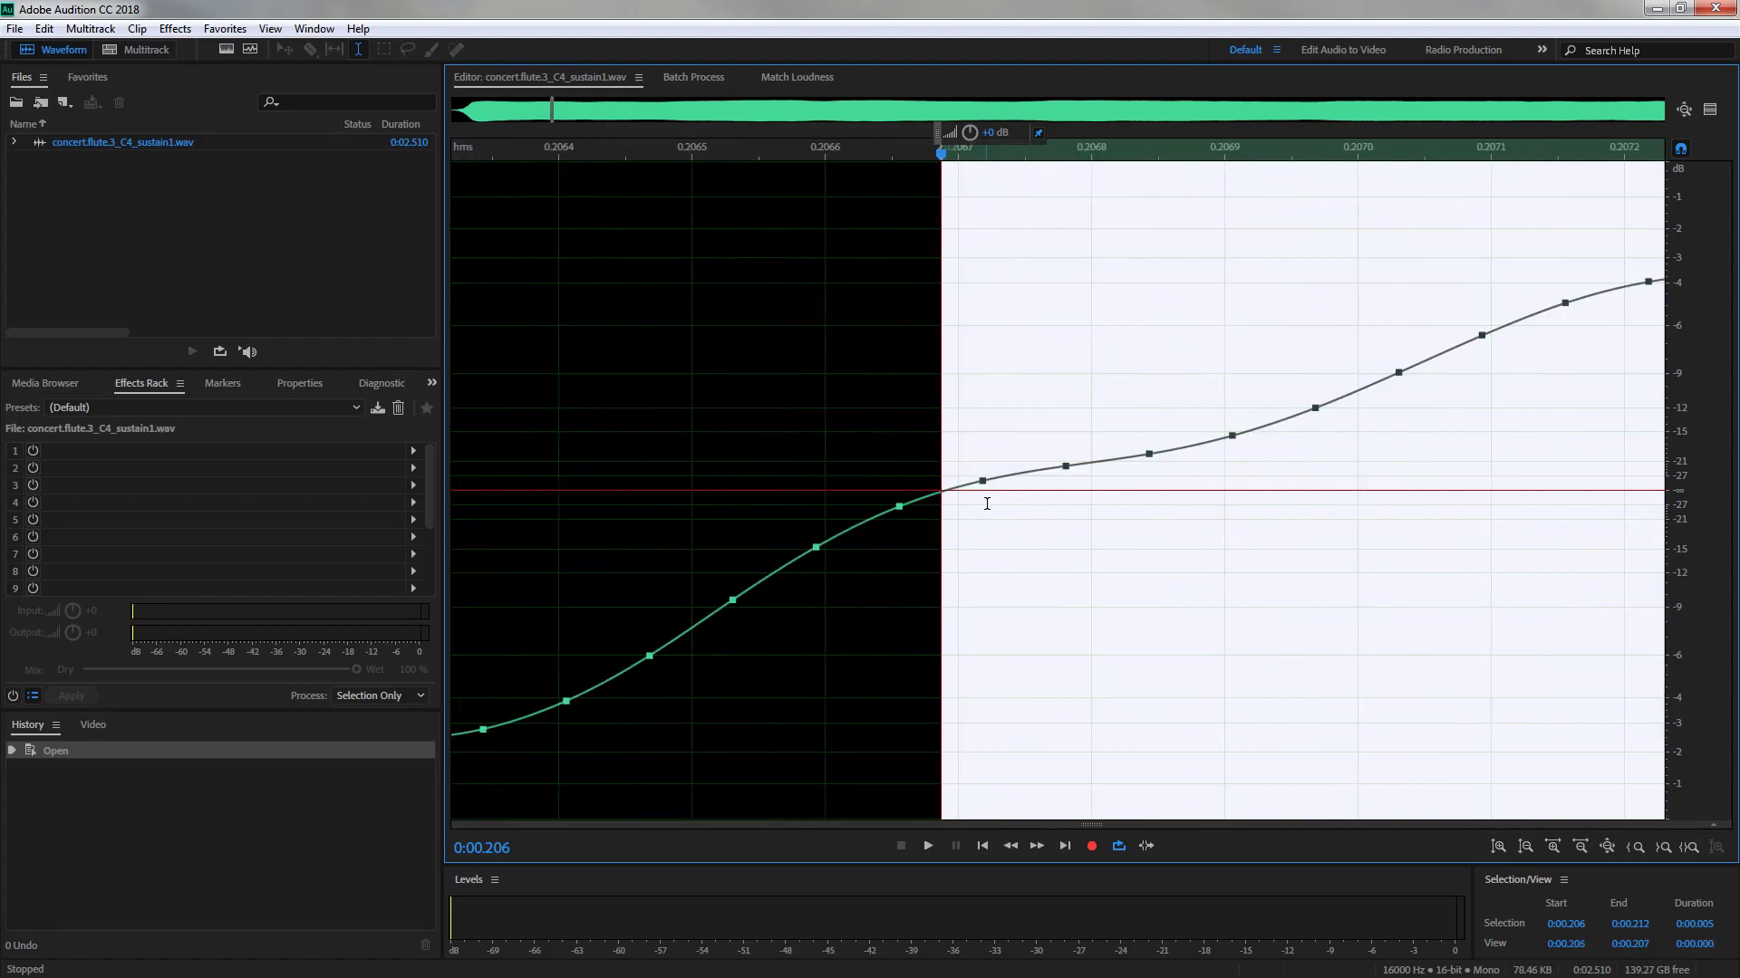
scroll(943, 481, "up", 2)
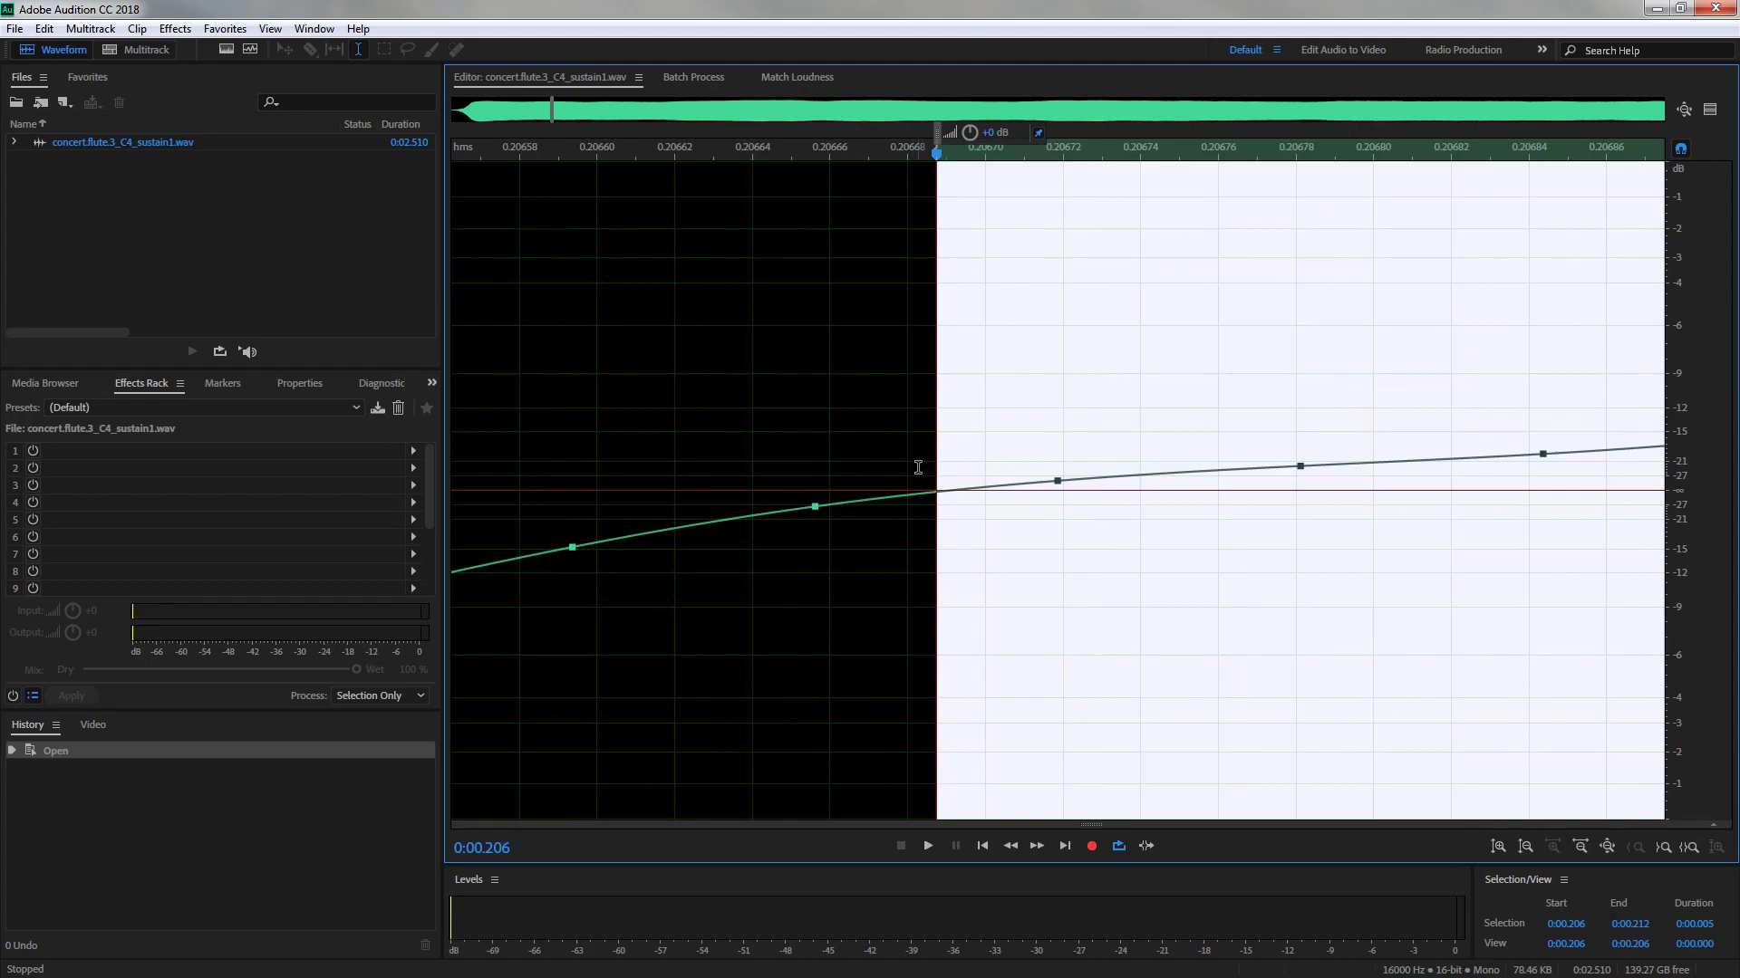
Extend the selection to four wave cycles, ending at the zero crossing near 0:00.214, and audition the loop
scroll(920, 462, "down", 9)
scroll(997, 517, "up", 2)
scroll(920, 522, "up", 5)
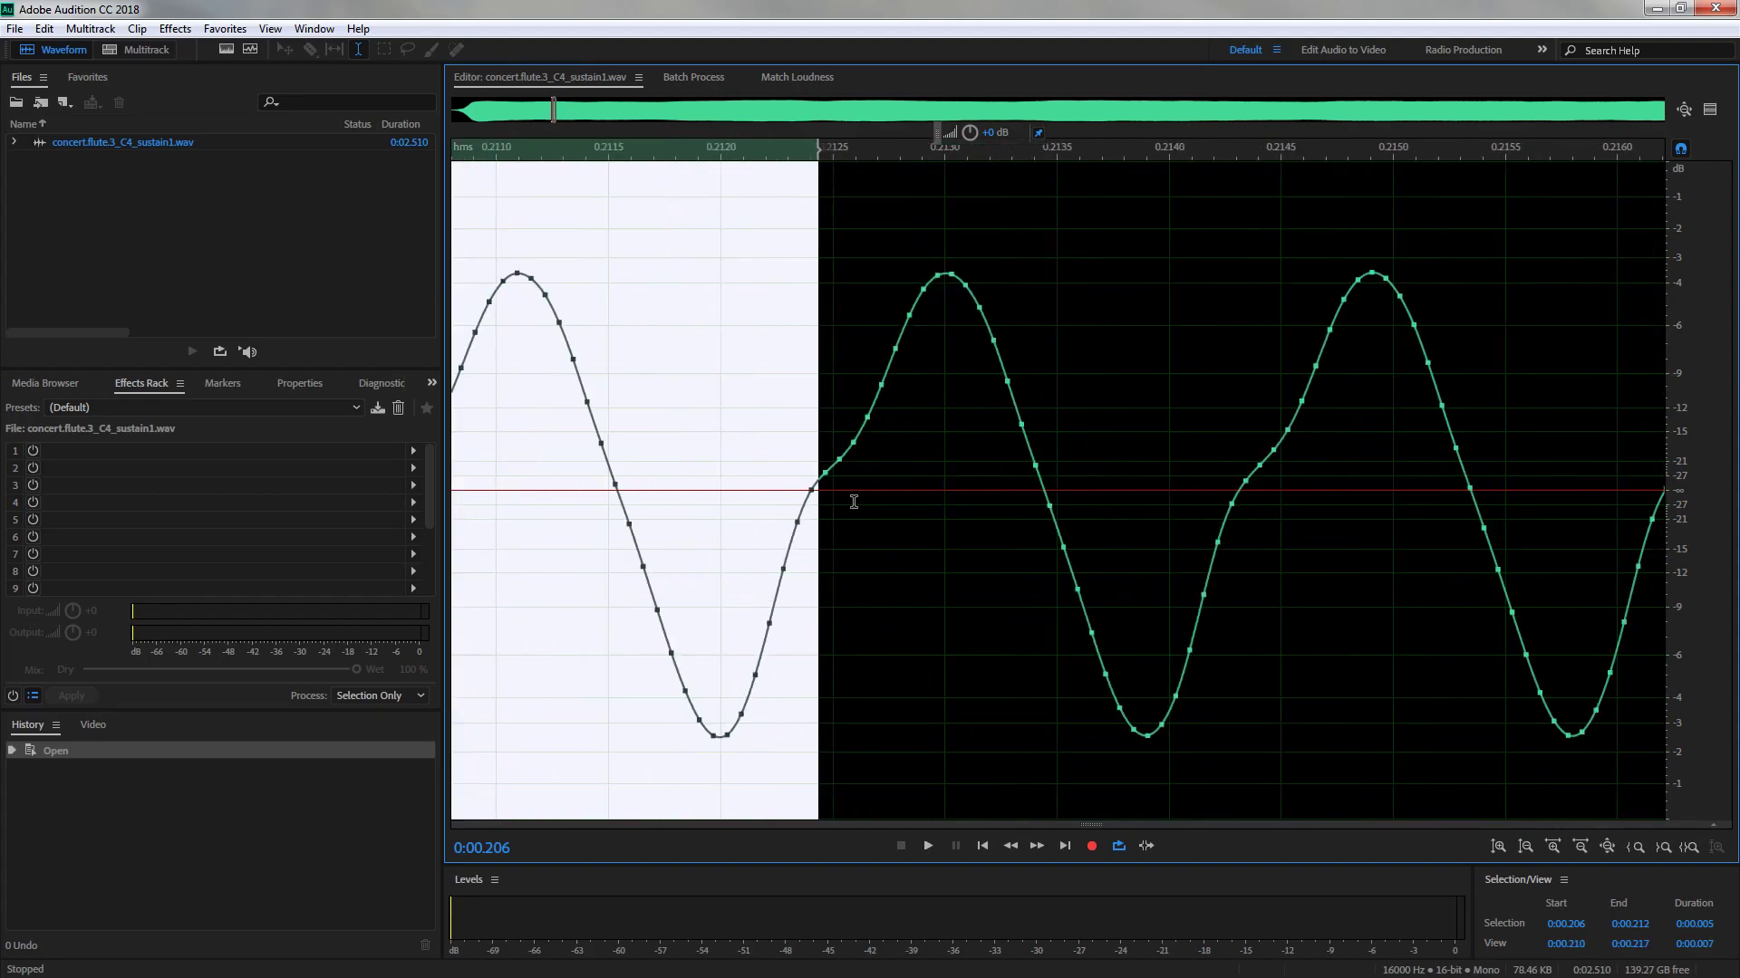
left_click_drag(708, 519, 1235, 602)
scroll(1468, 583, "down", 6)
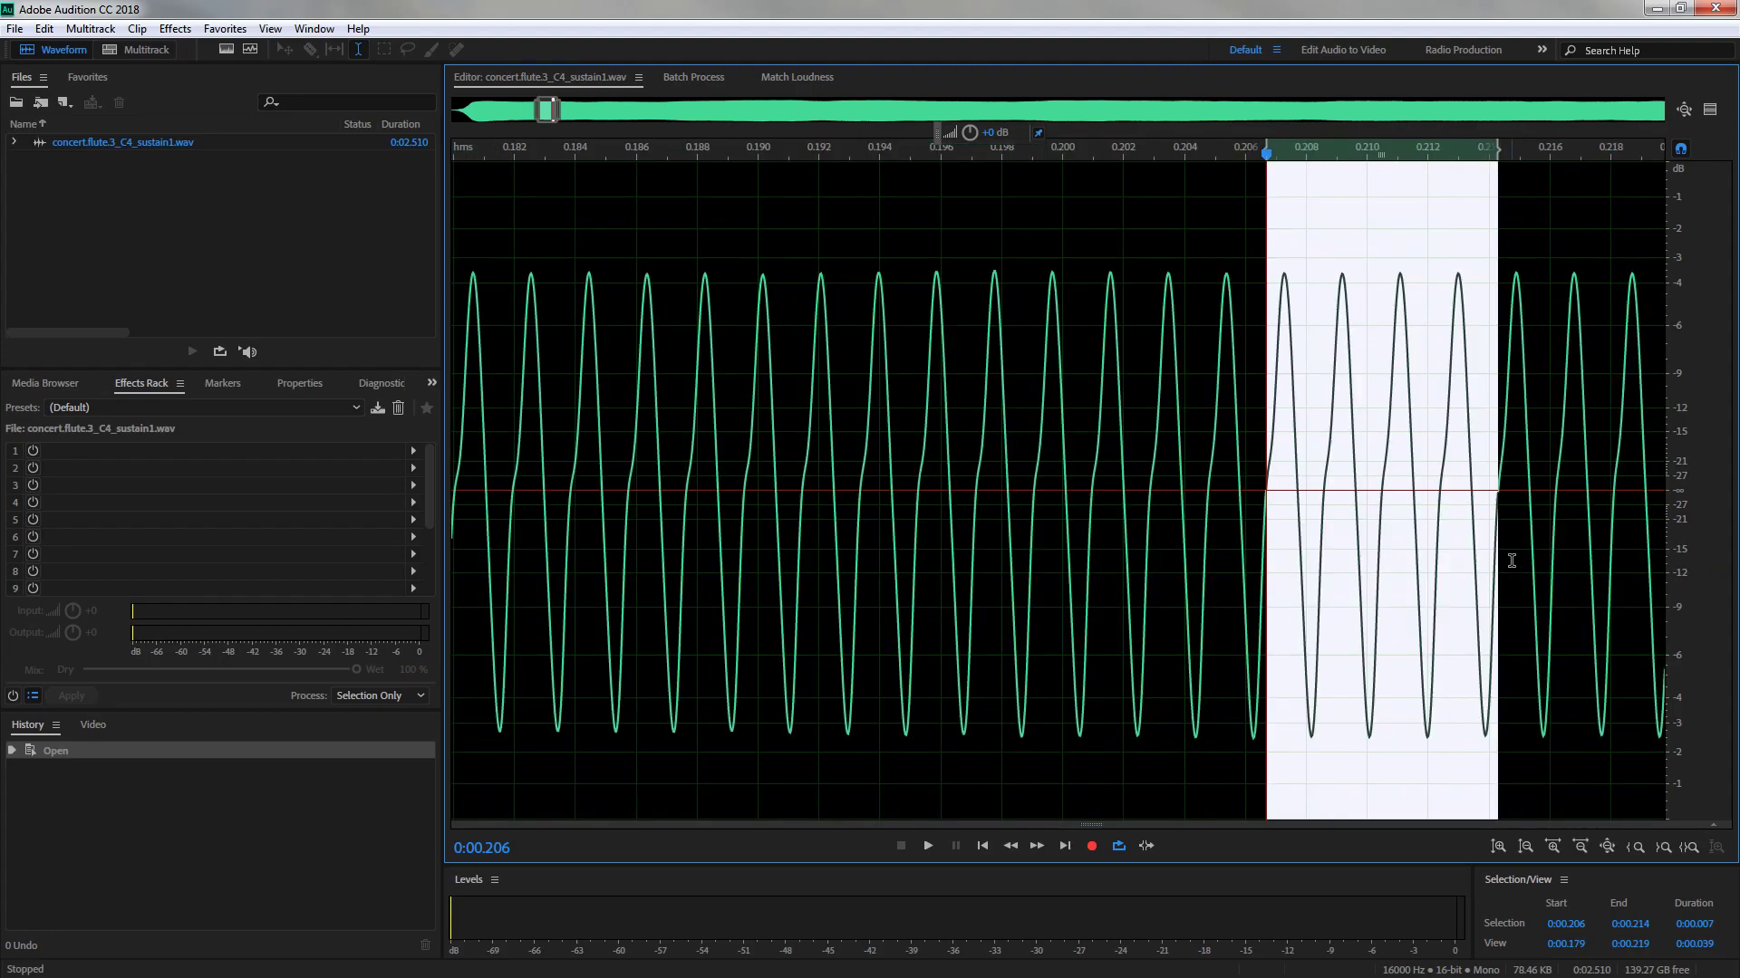
key("space")
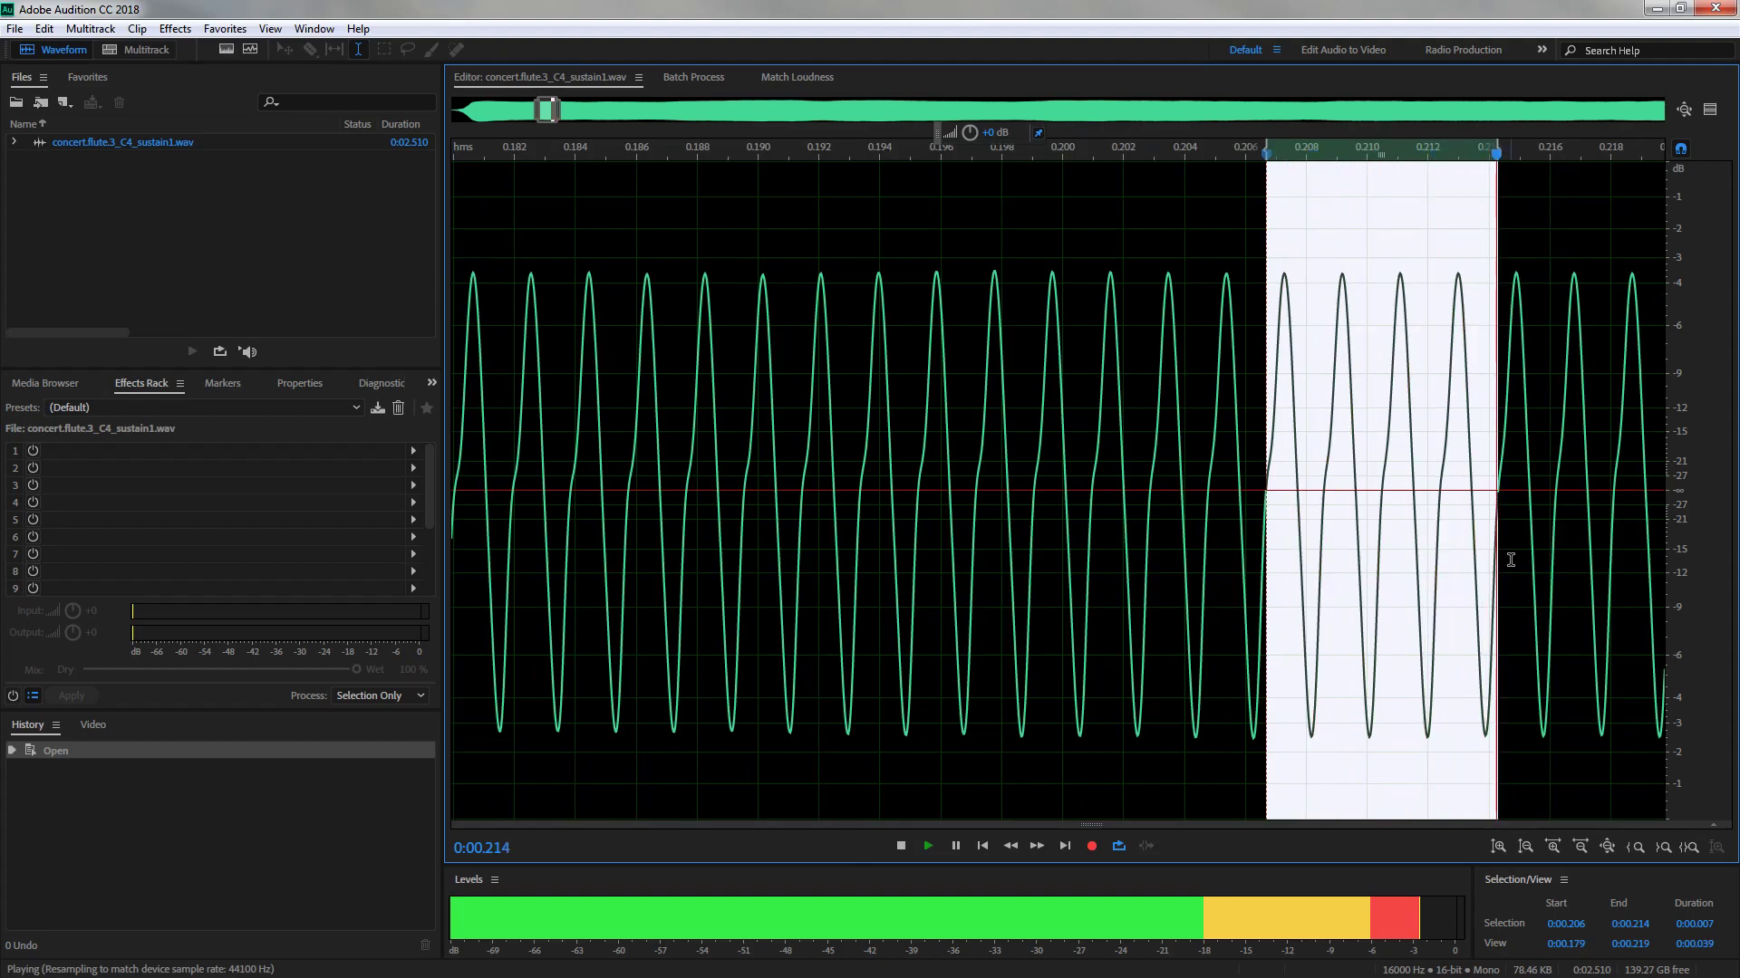
key("space")
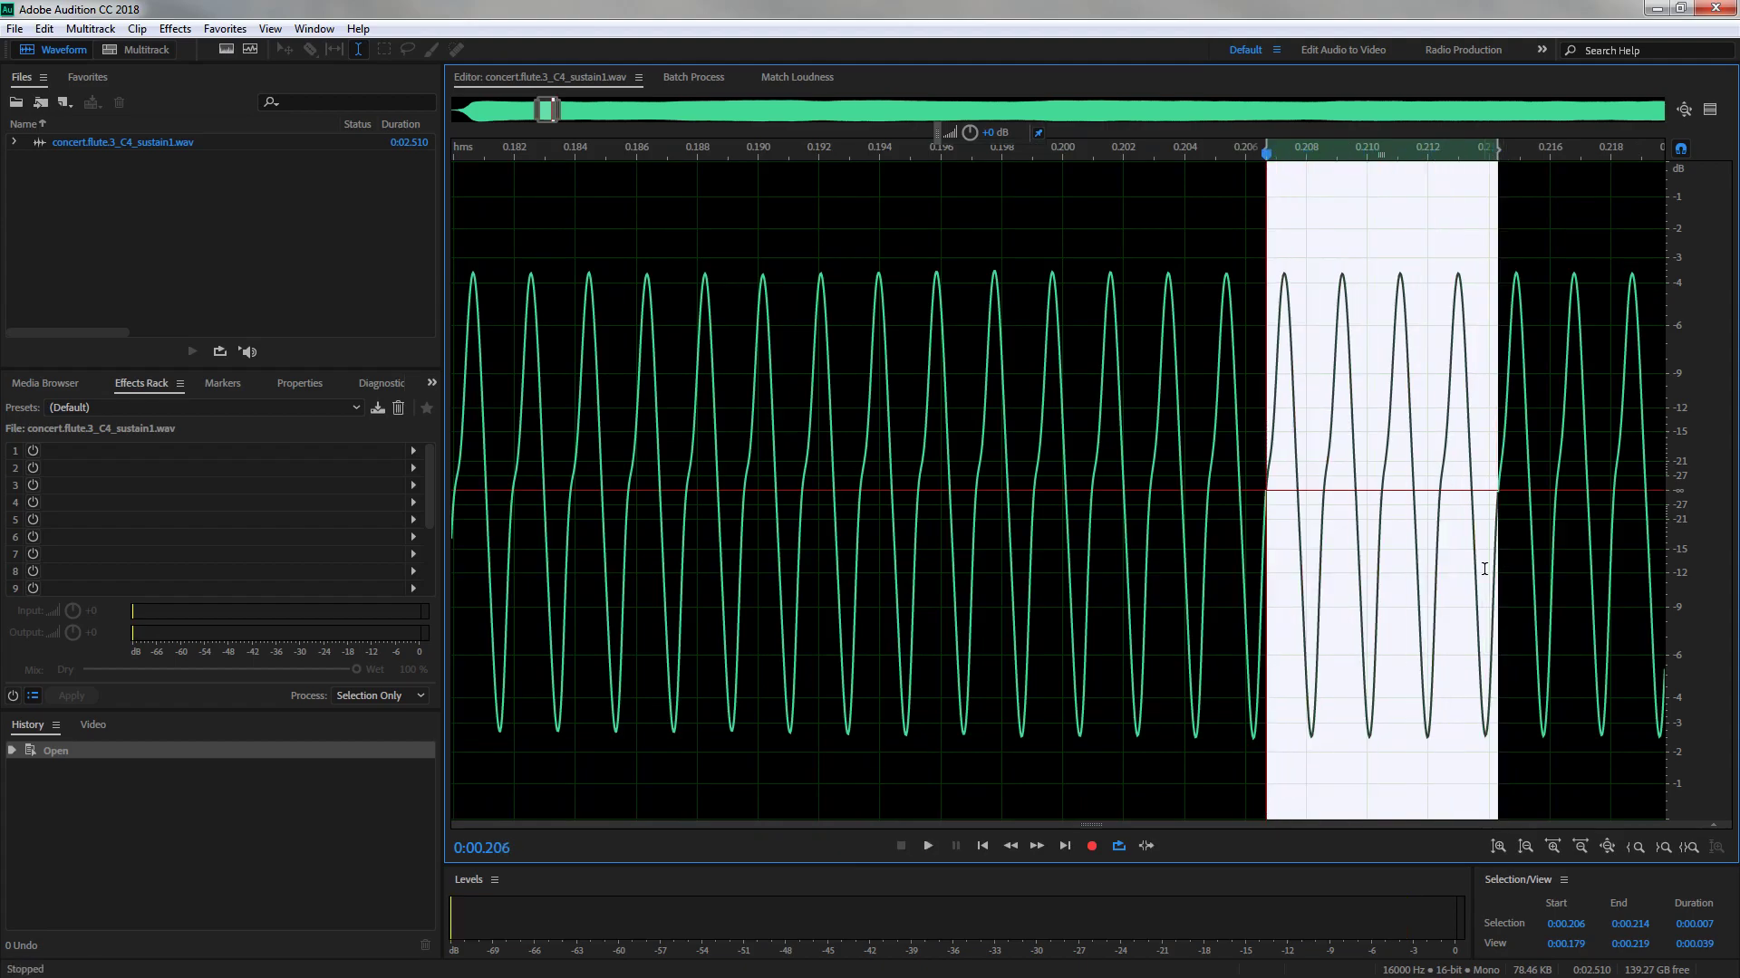
Clear the selection at about 0:00.202 and examine the waveform from single cycles out to the full sample's volume contour
left_click(1149, 487)
scroll(1204, 507, "up", 3)
scroll(1220, 503, "up", 2)
scroll(1310, 510, "down", 8)
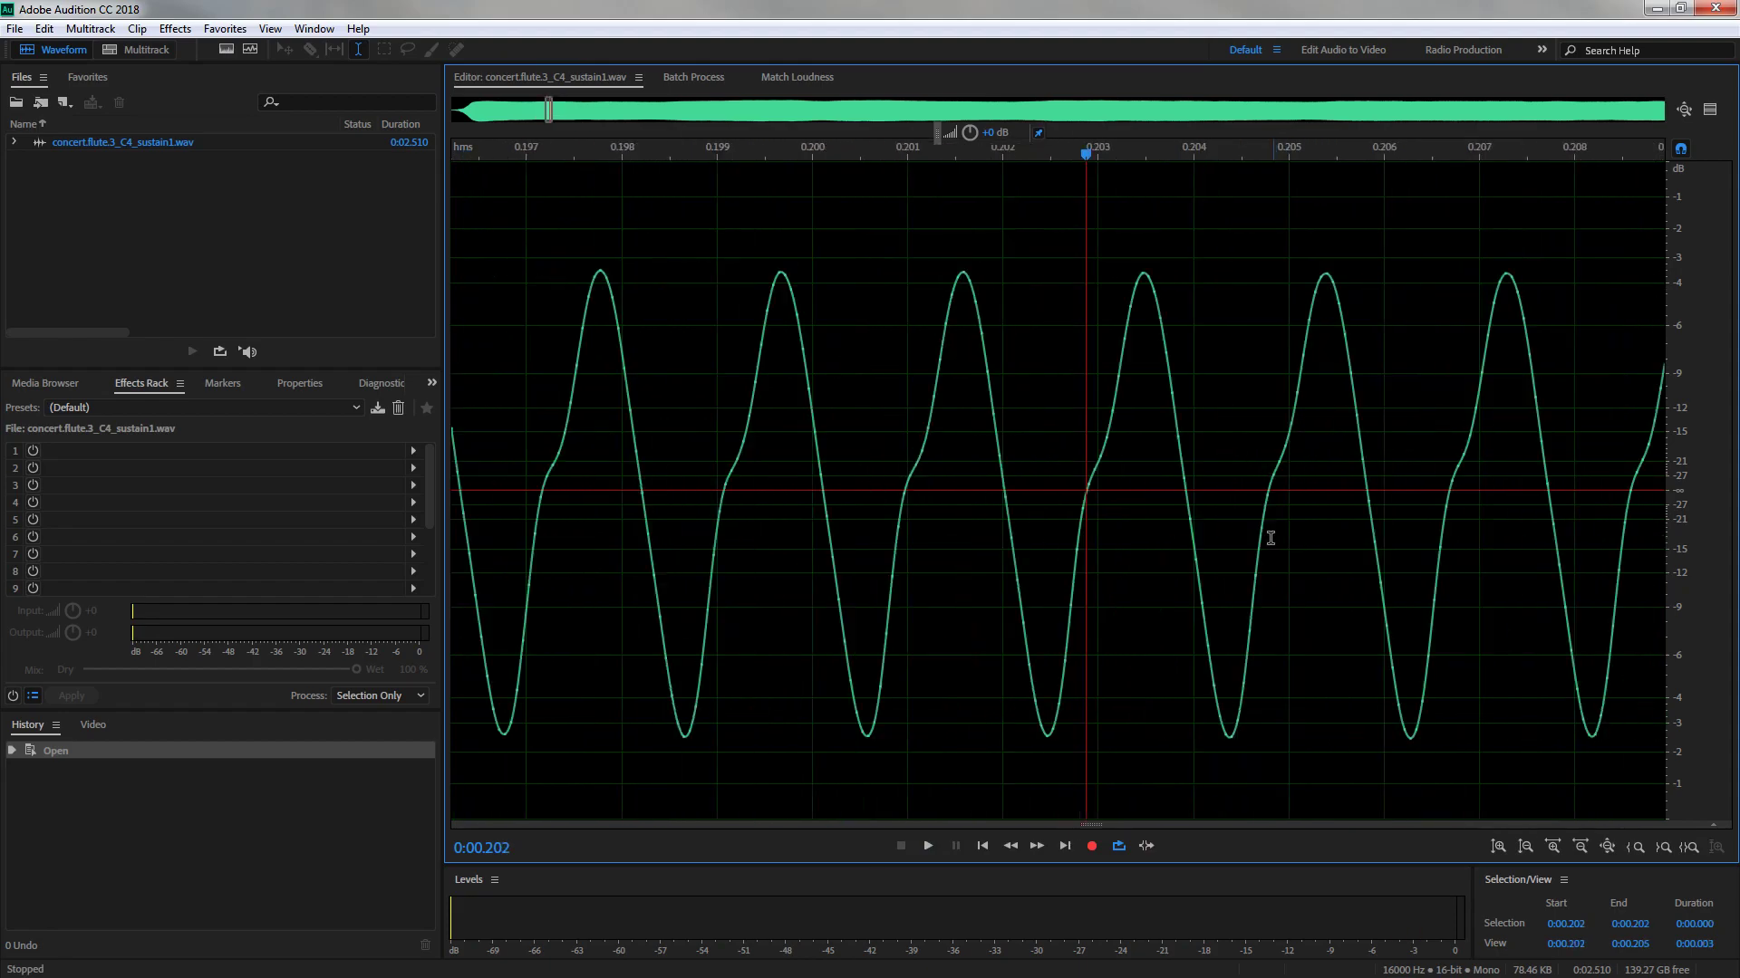
scroll(843, 442, "down", 4)
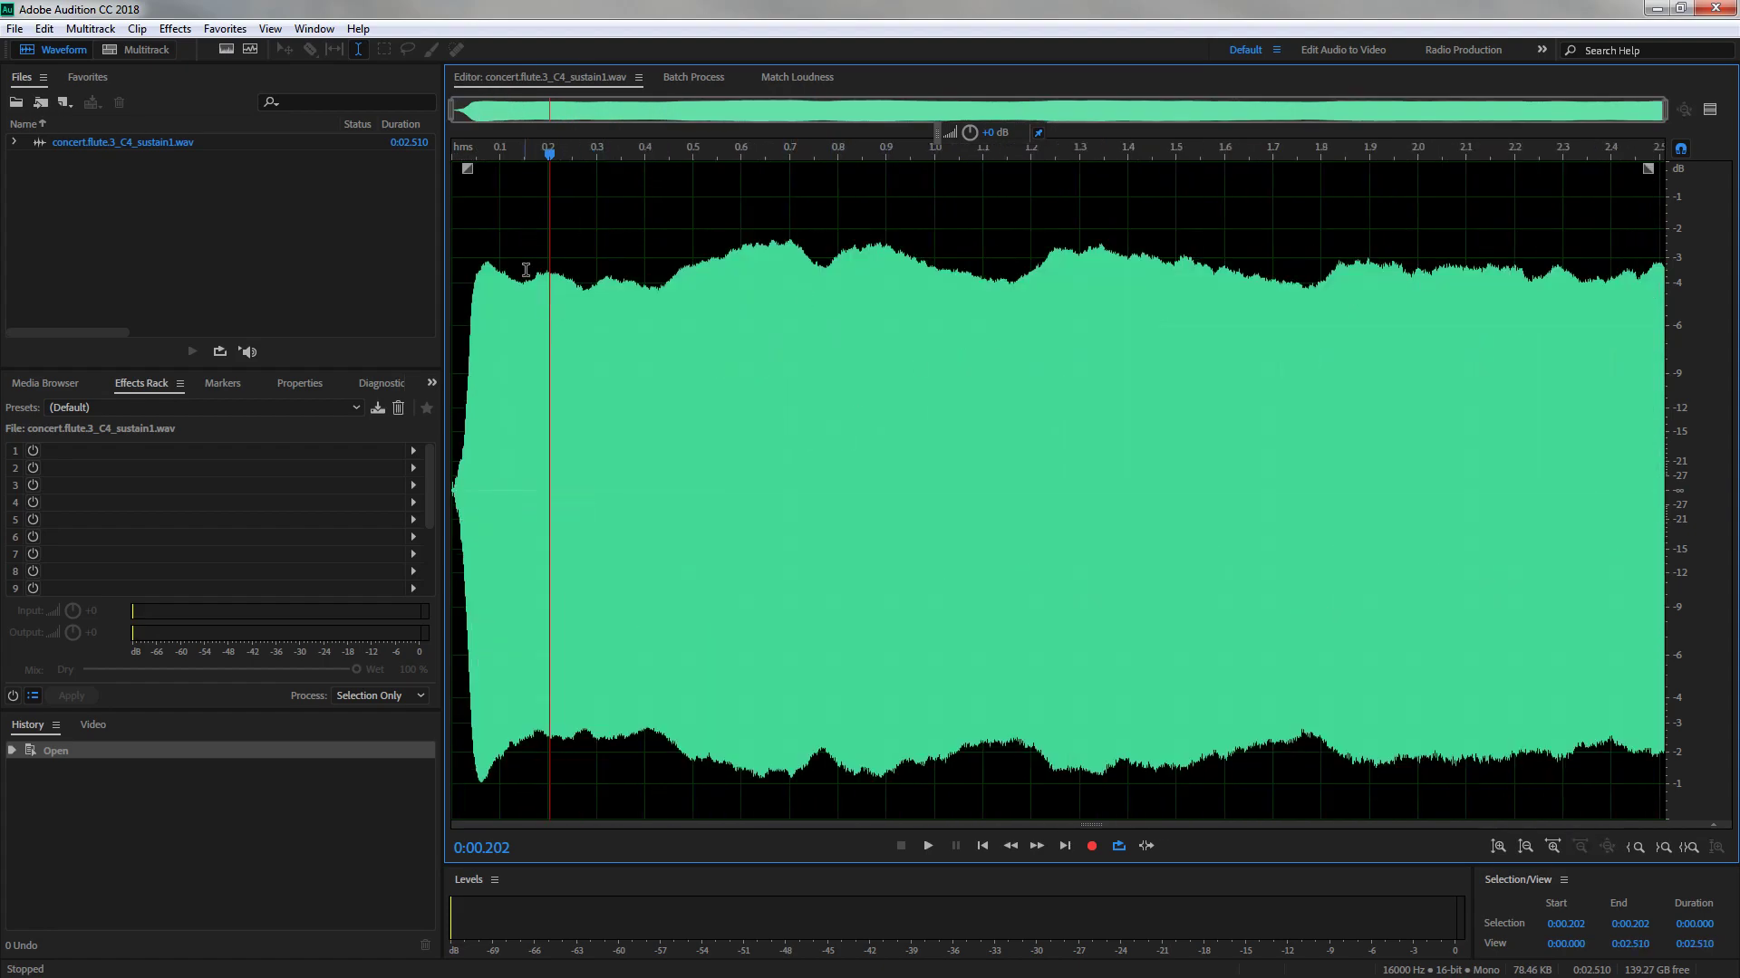
scroll(625, 292, "up", 2)
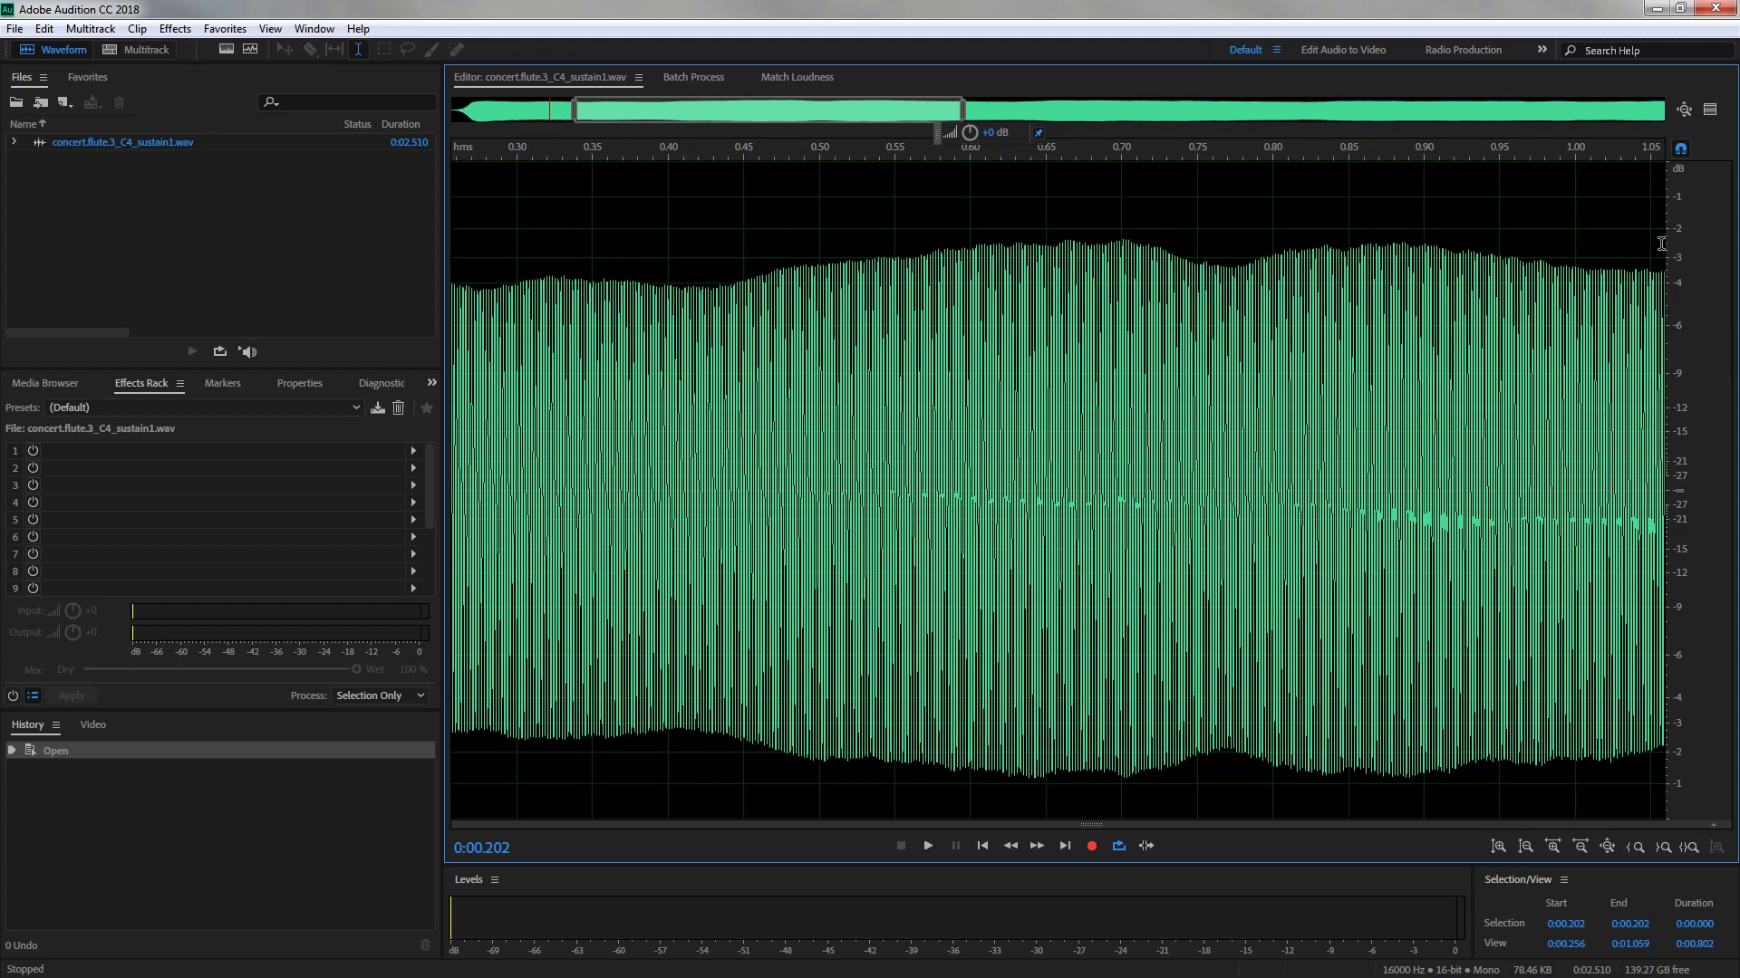
scroll(751, 268, "down", 4)
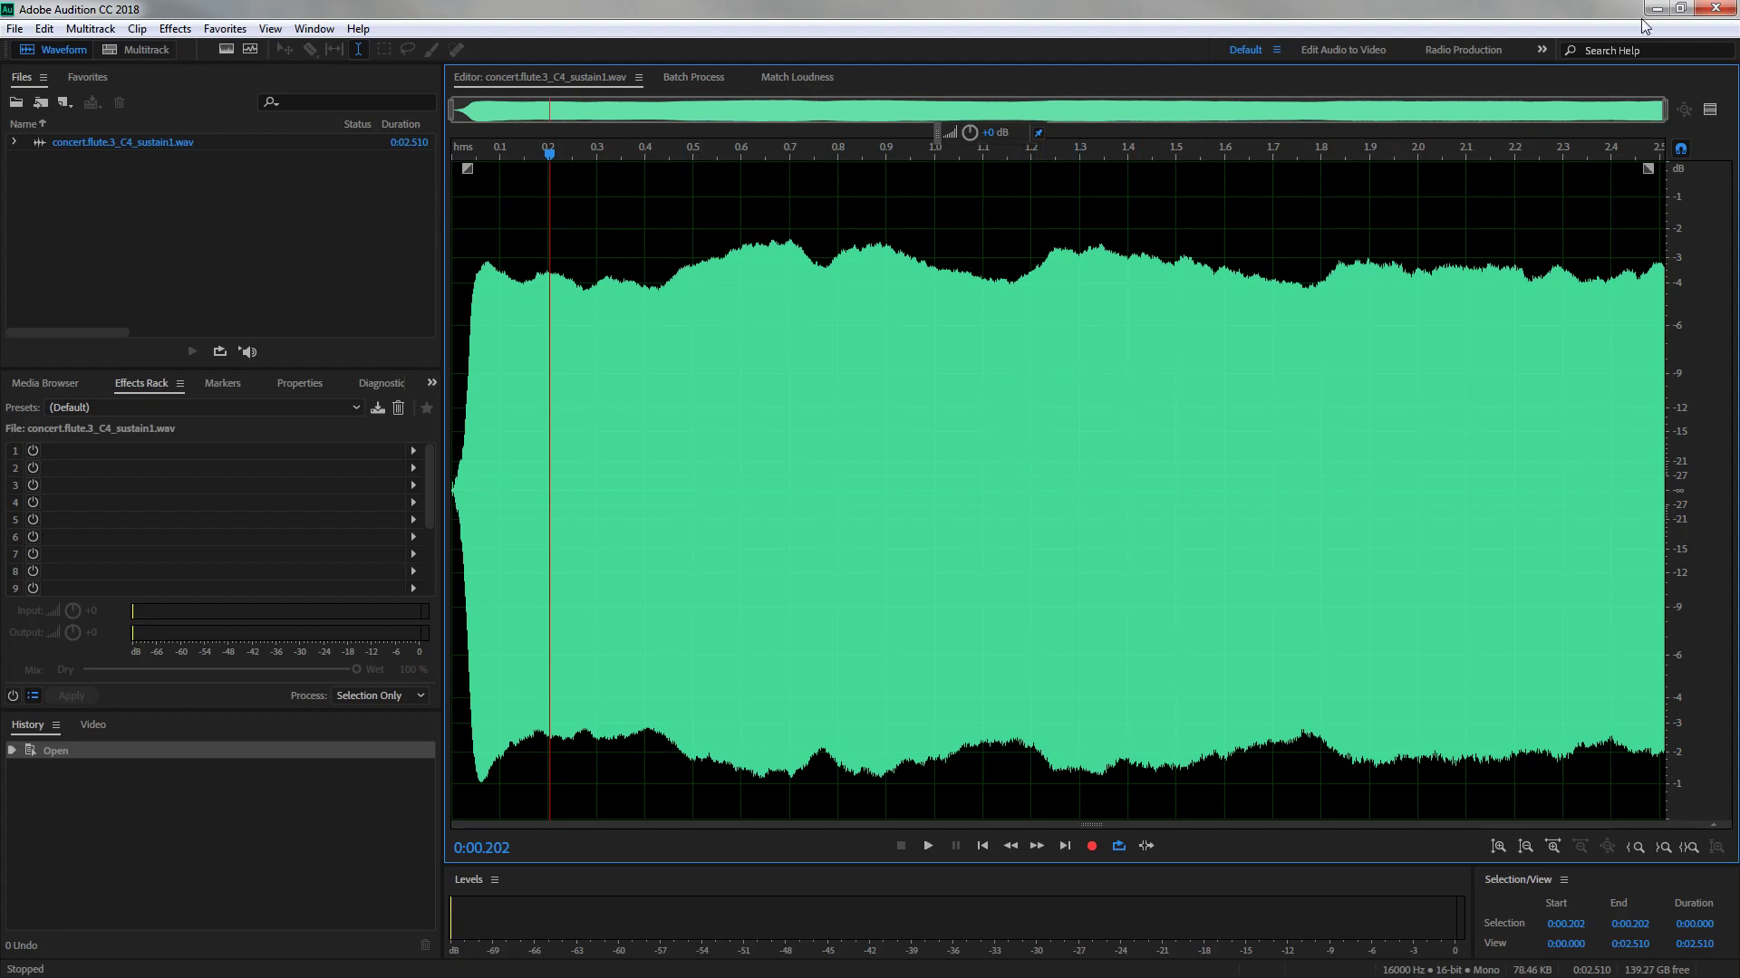
Close Audition, switch to Kontakt and view the C4 zone and the C3 zone with their loops
left_click(1720, 11)
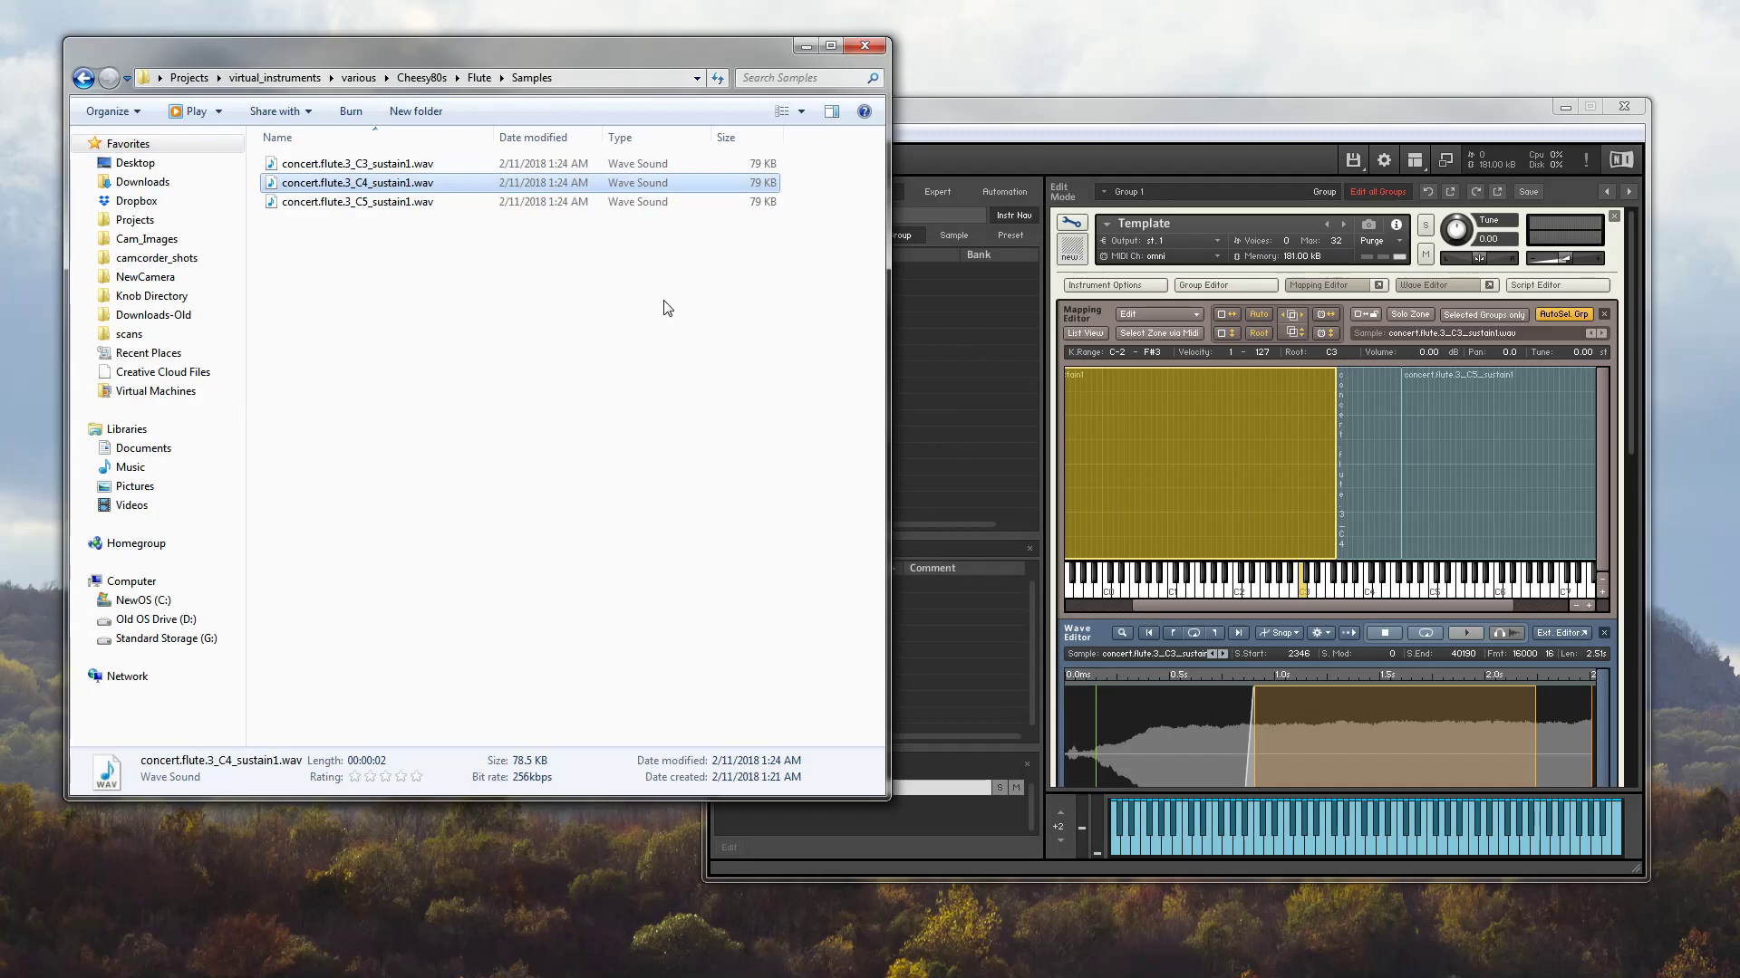
left_click(641, 313)
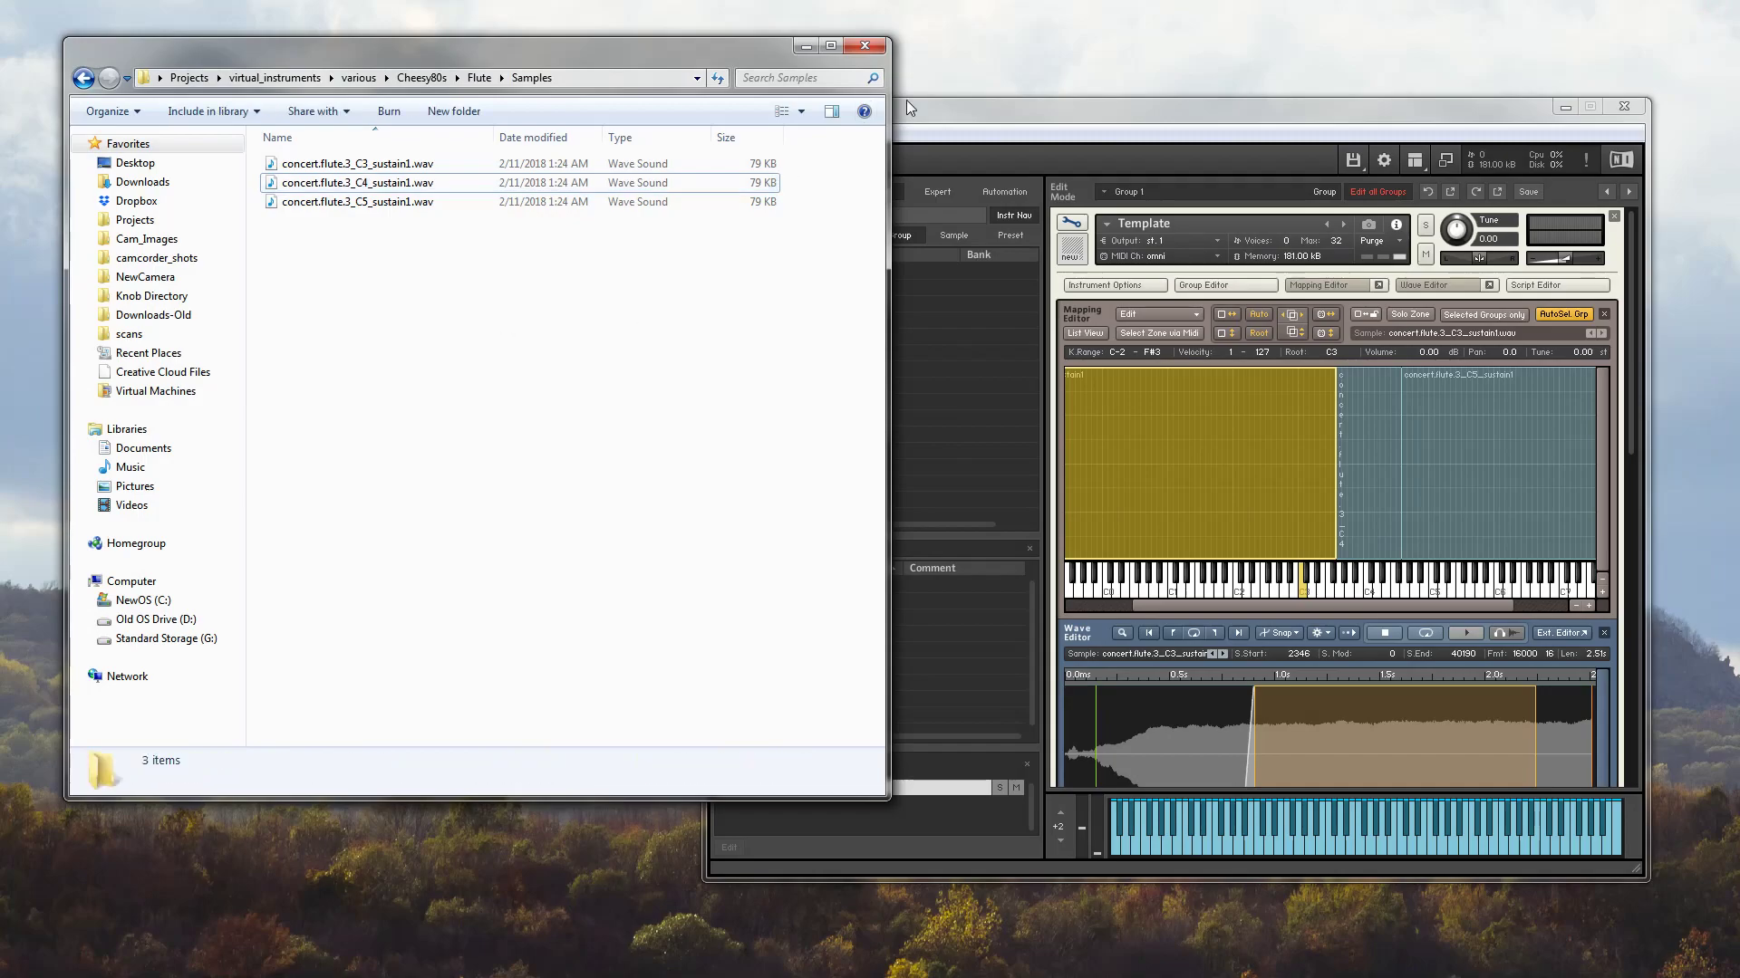
left_click(975, 123)
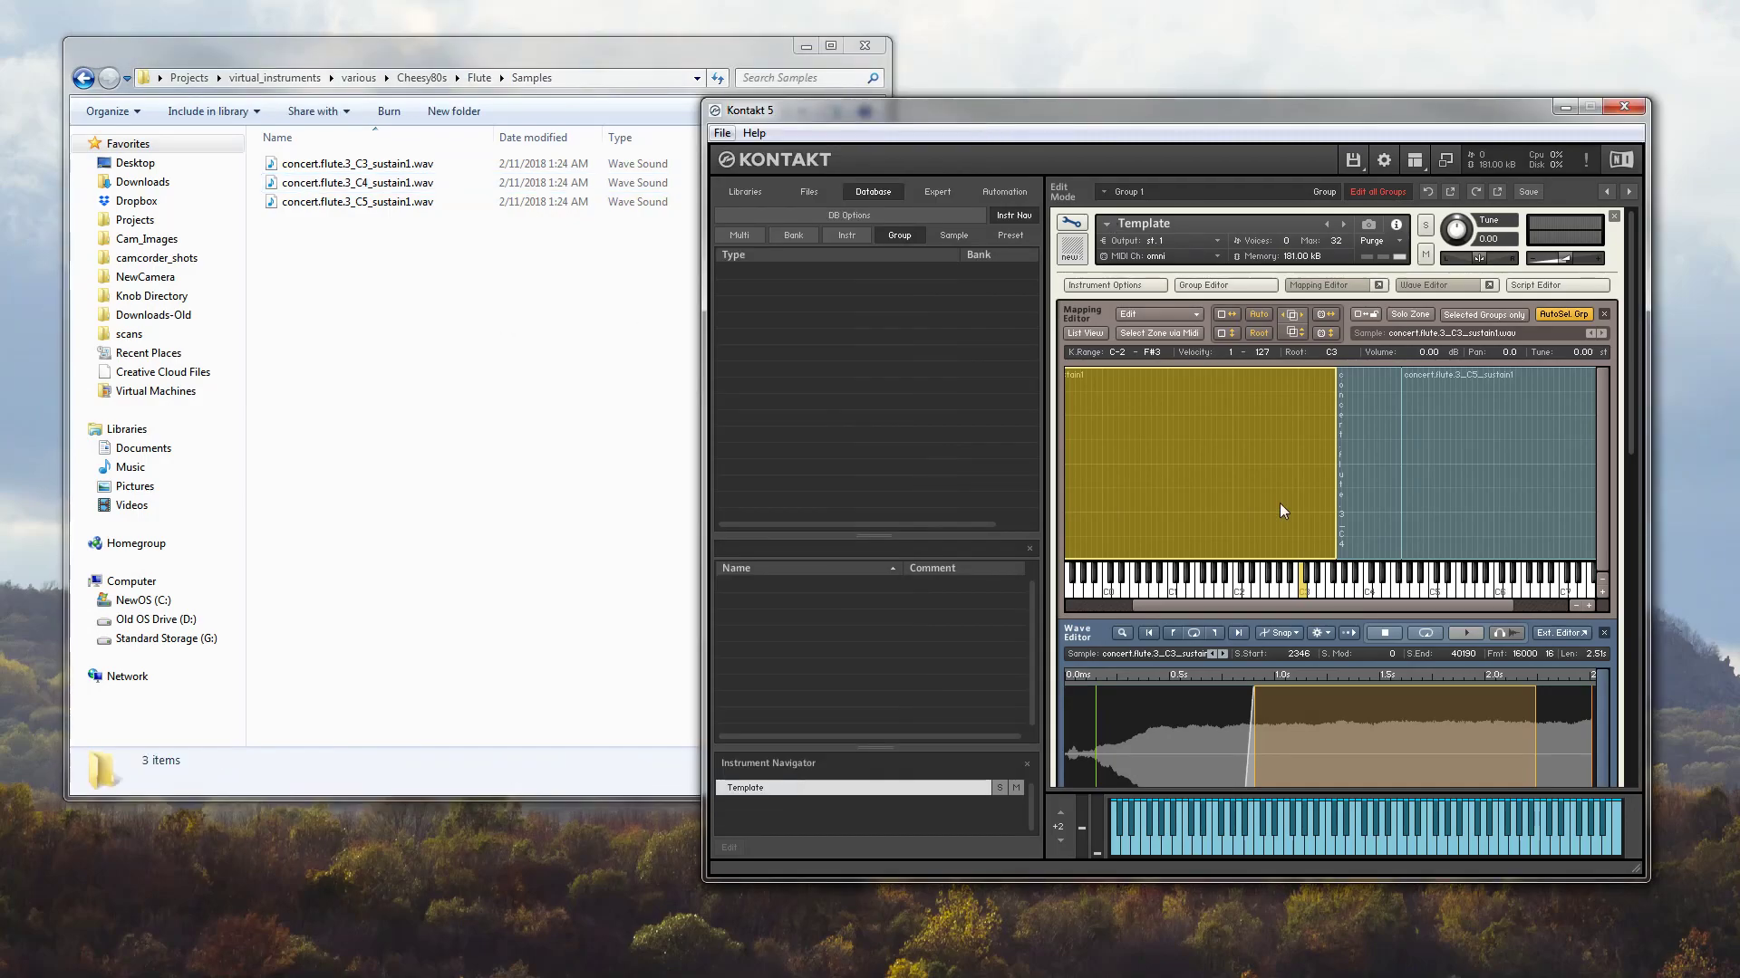
left_click(1373, 453)
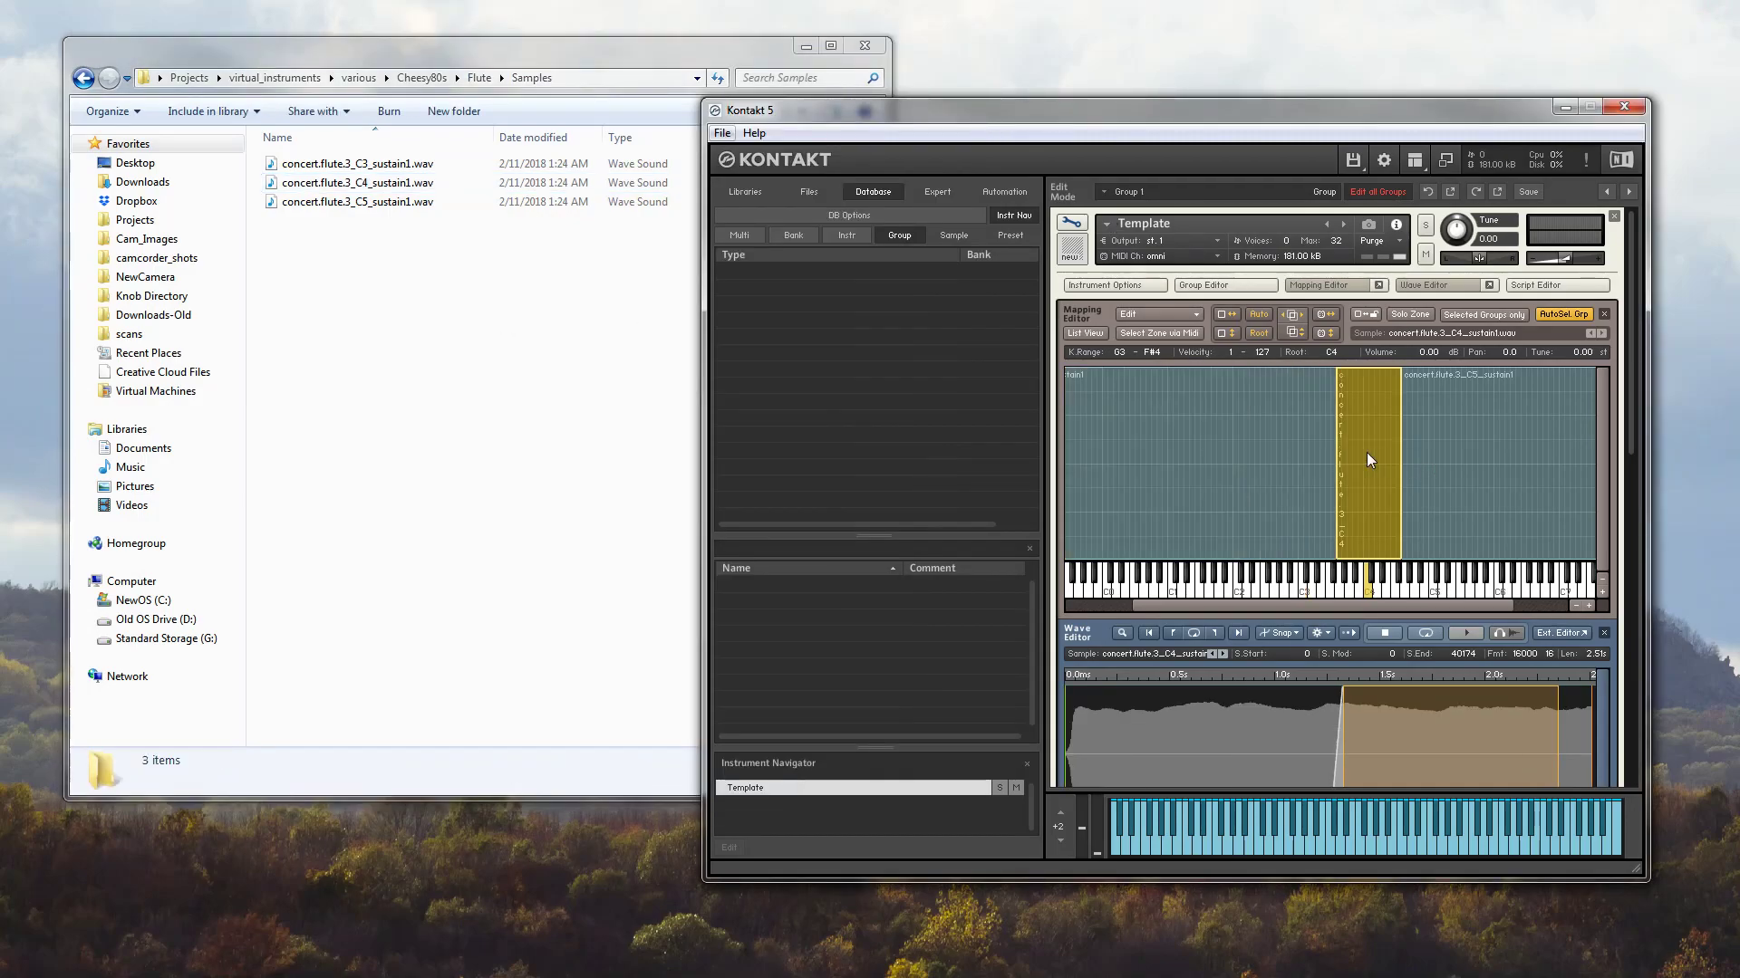
left_click(1282, 449)
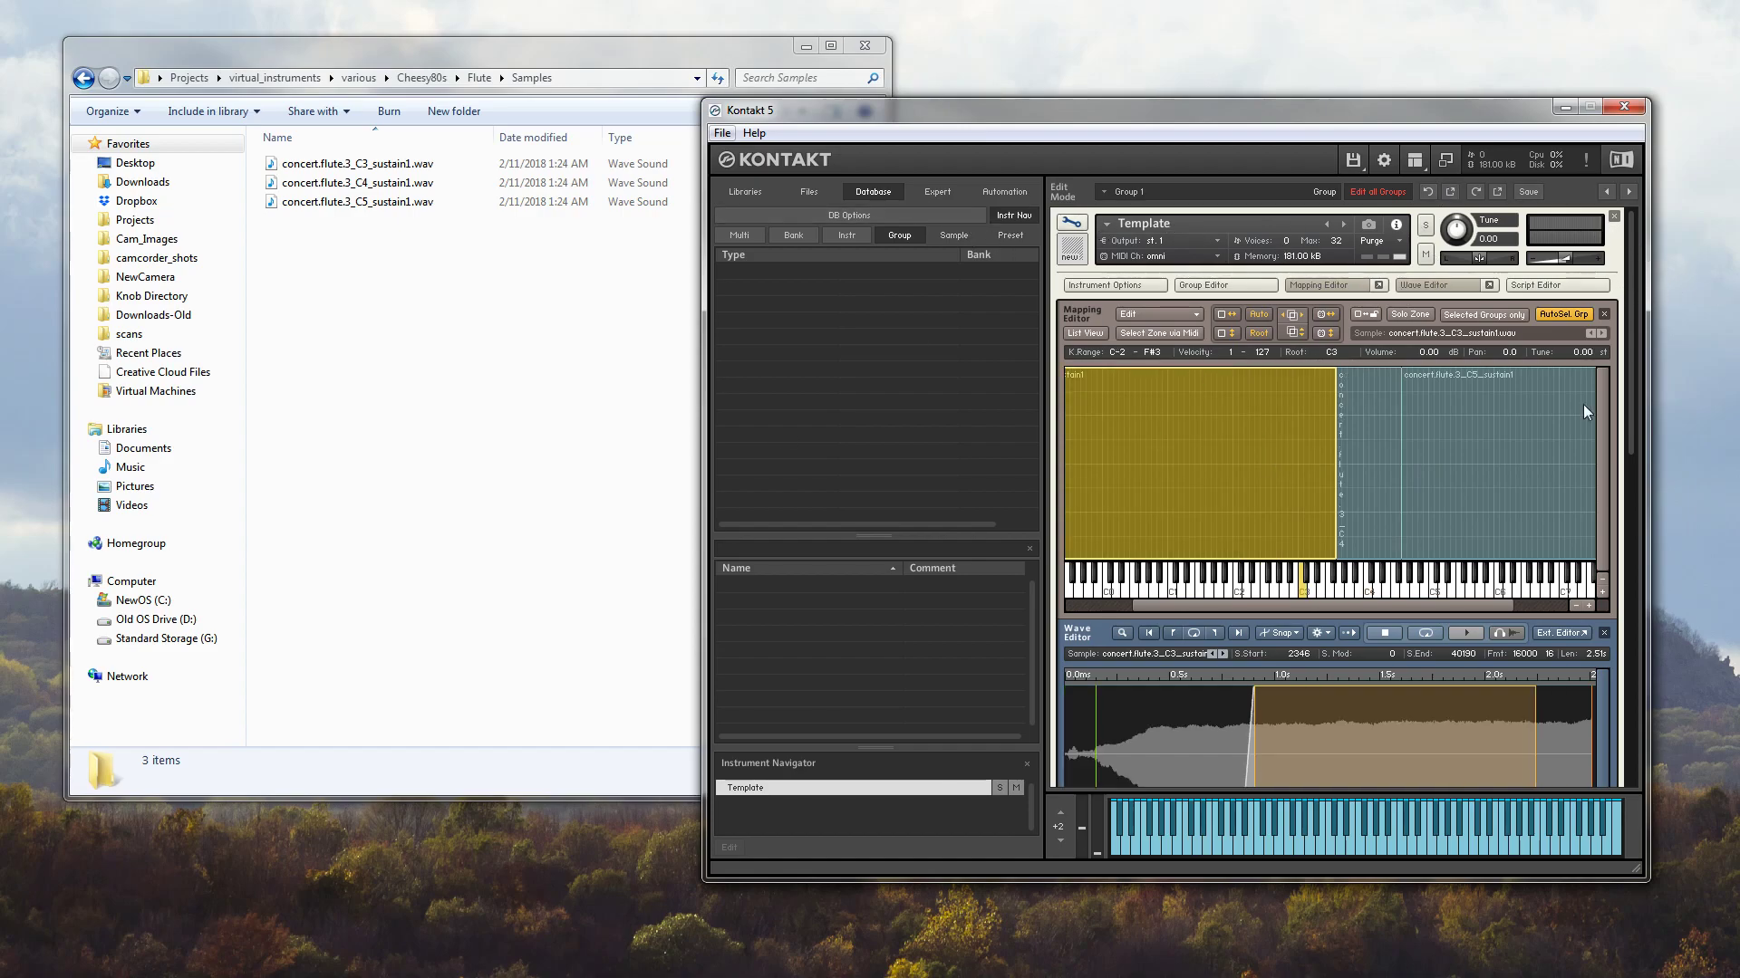
Compare the Patch Only and Patch + Samples save modes for the edited instrument, leaving without saving
left_click(1352, 160)
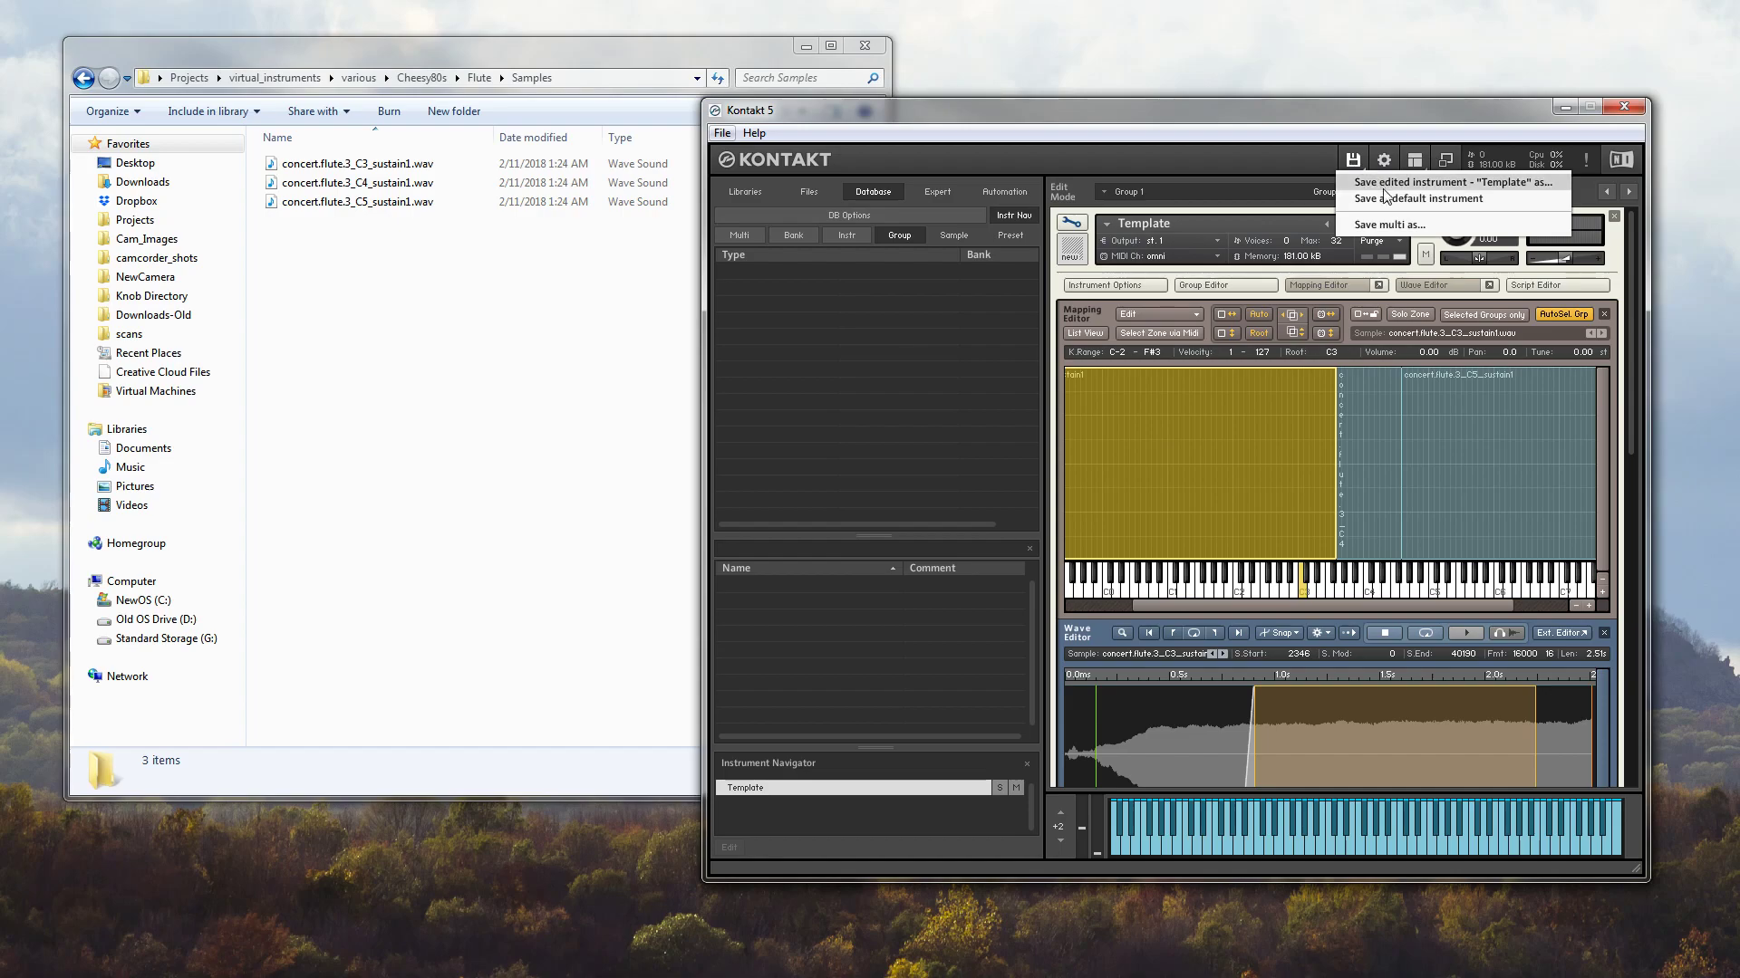
left_click(1629, 320)
mouse_move(1628, 318)
left_mouse_down()
mouse_move(1639, 571)
mouse_move(1640, 300)
left_mouse_up()
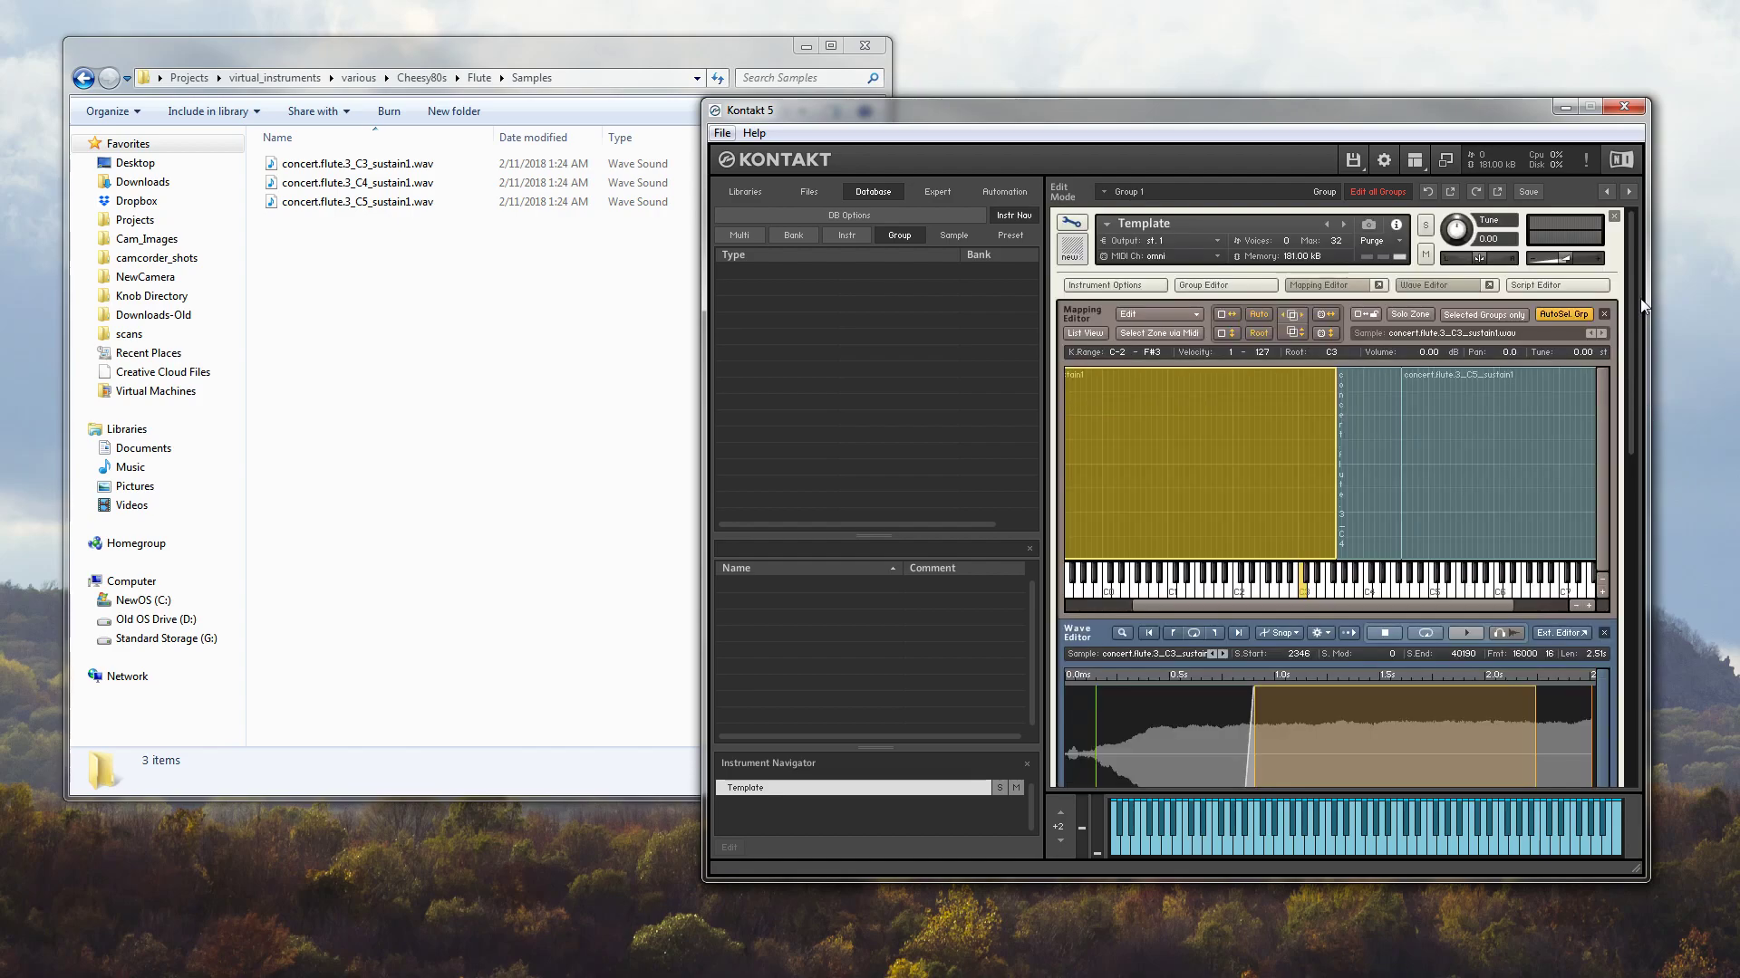
left_click(1353, 159)
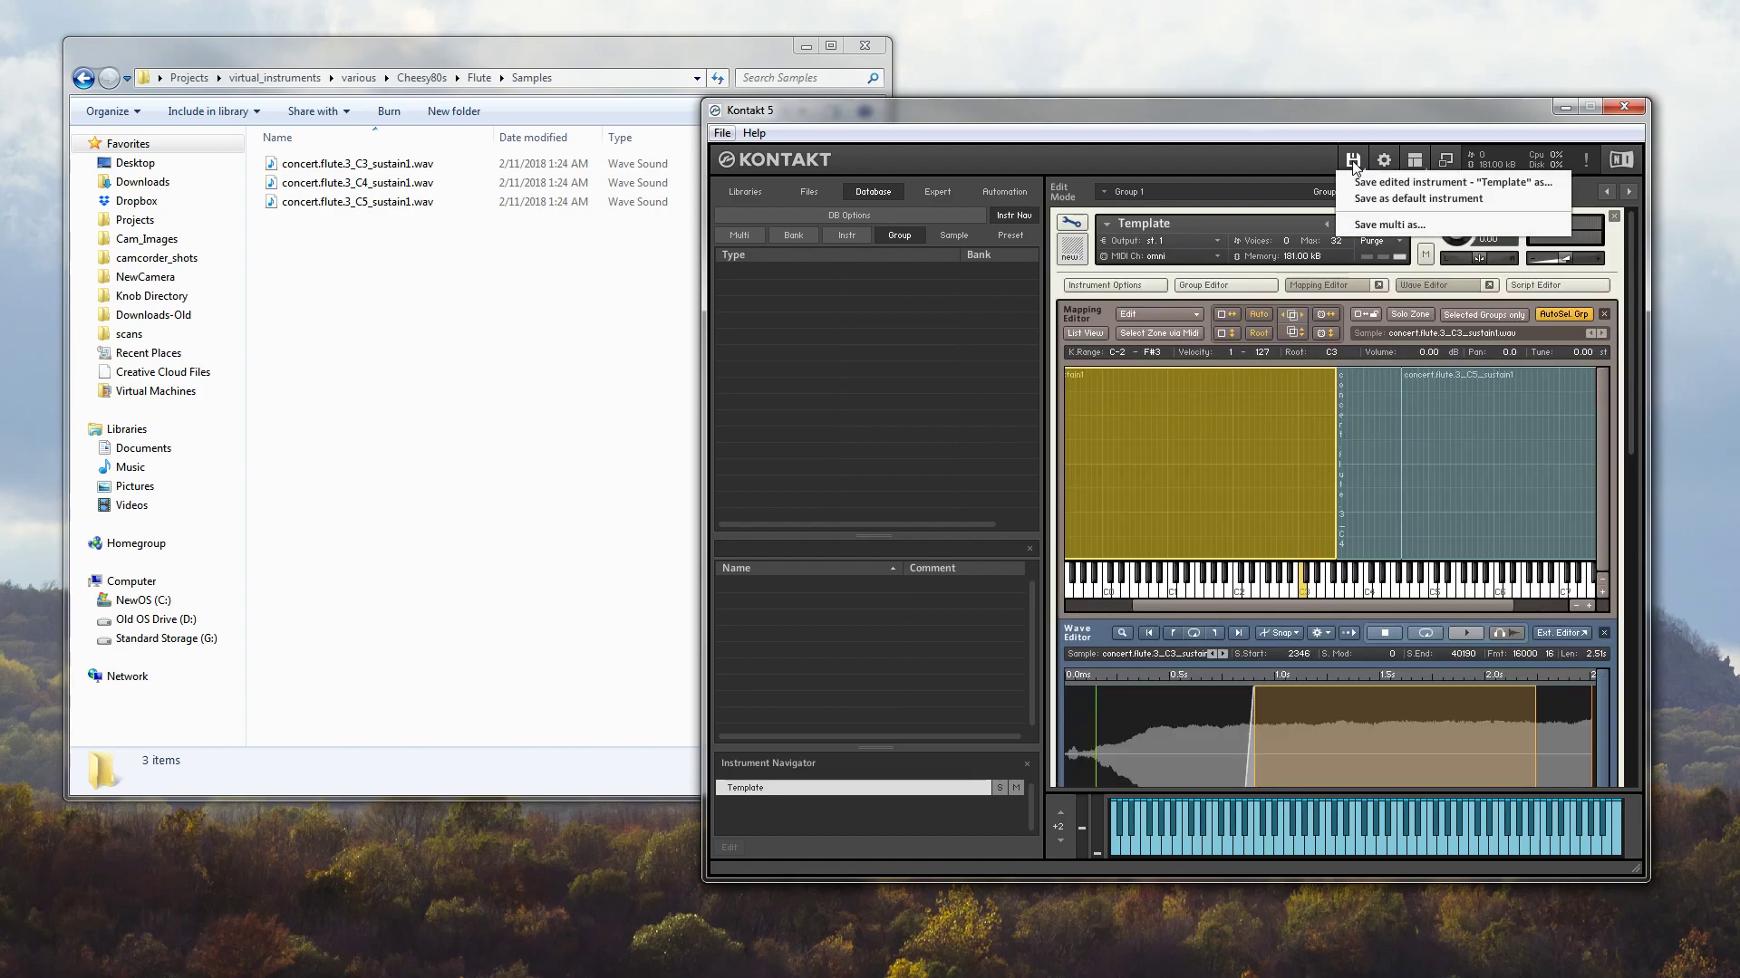
left_click(1393, 183)
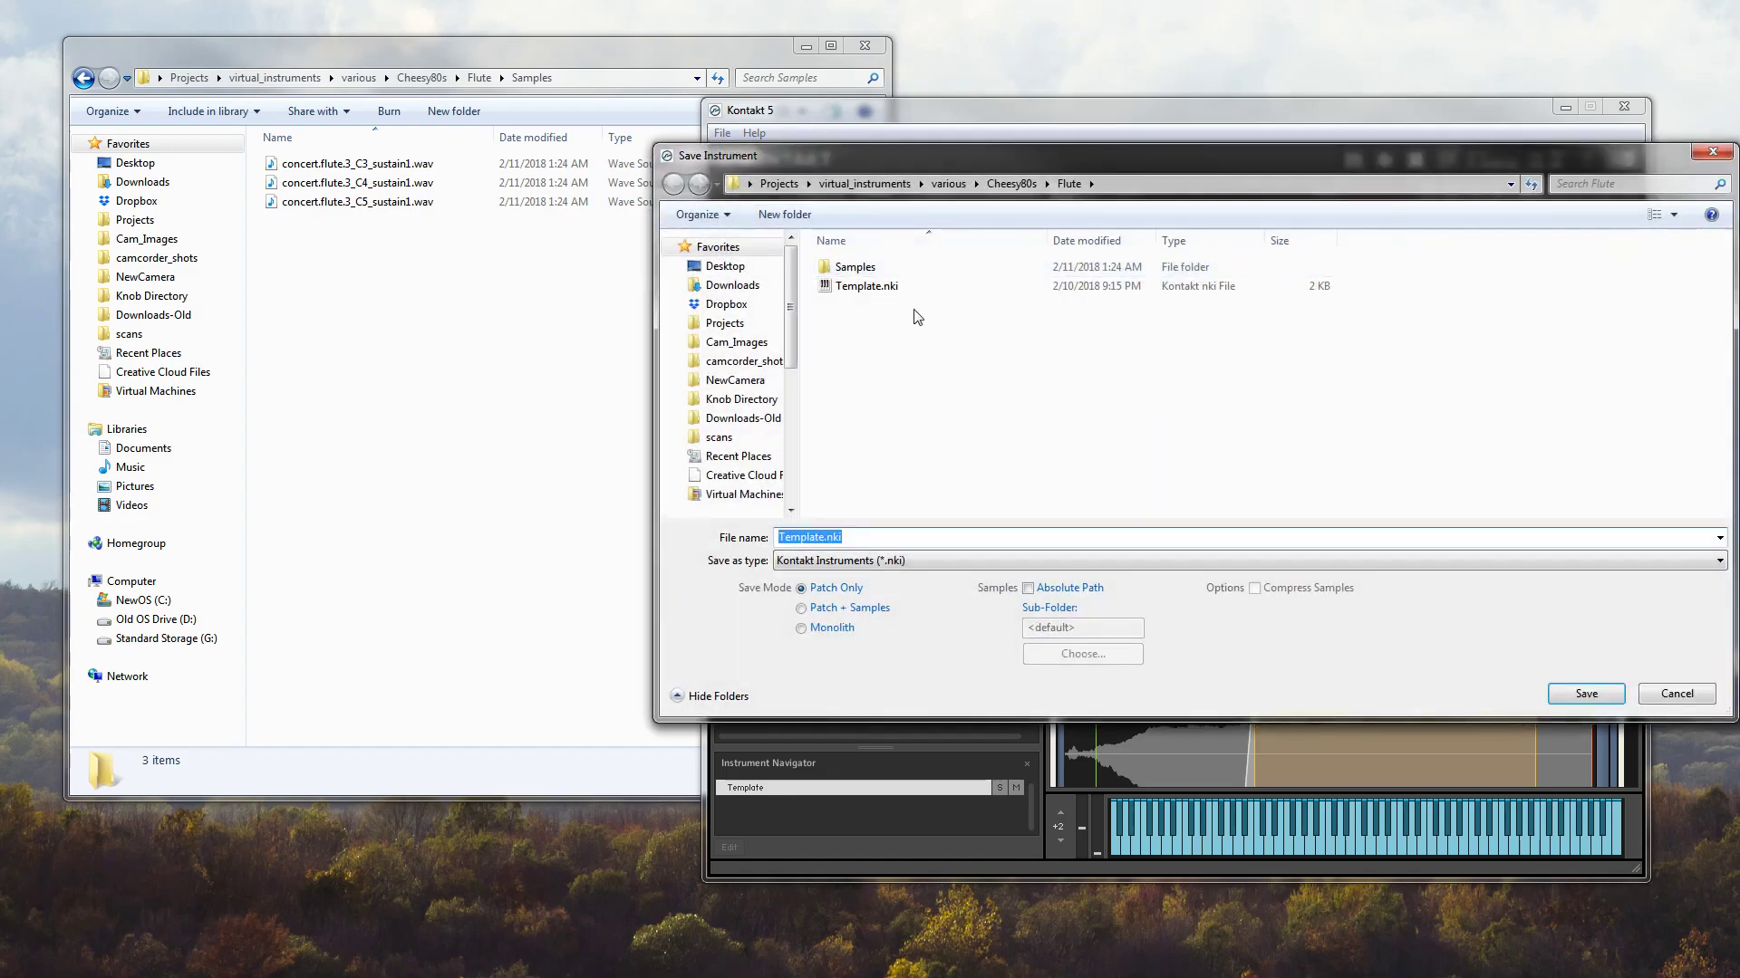
left_click(869, 538)
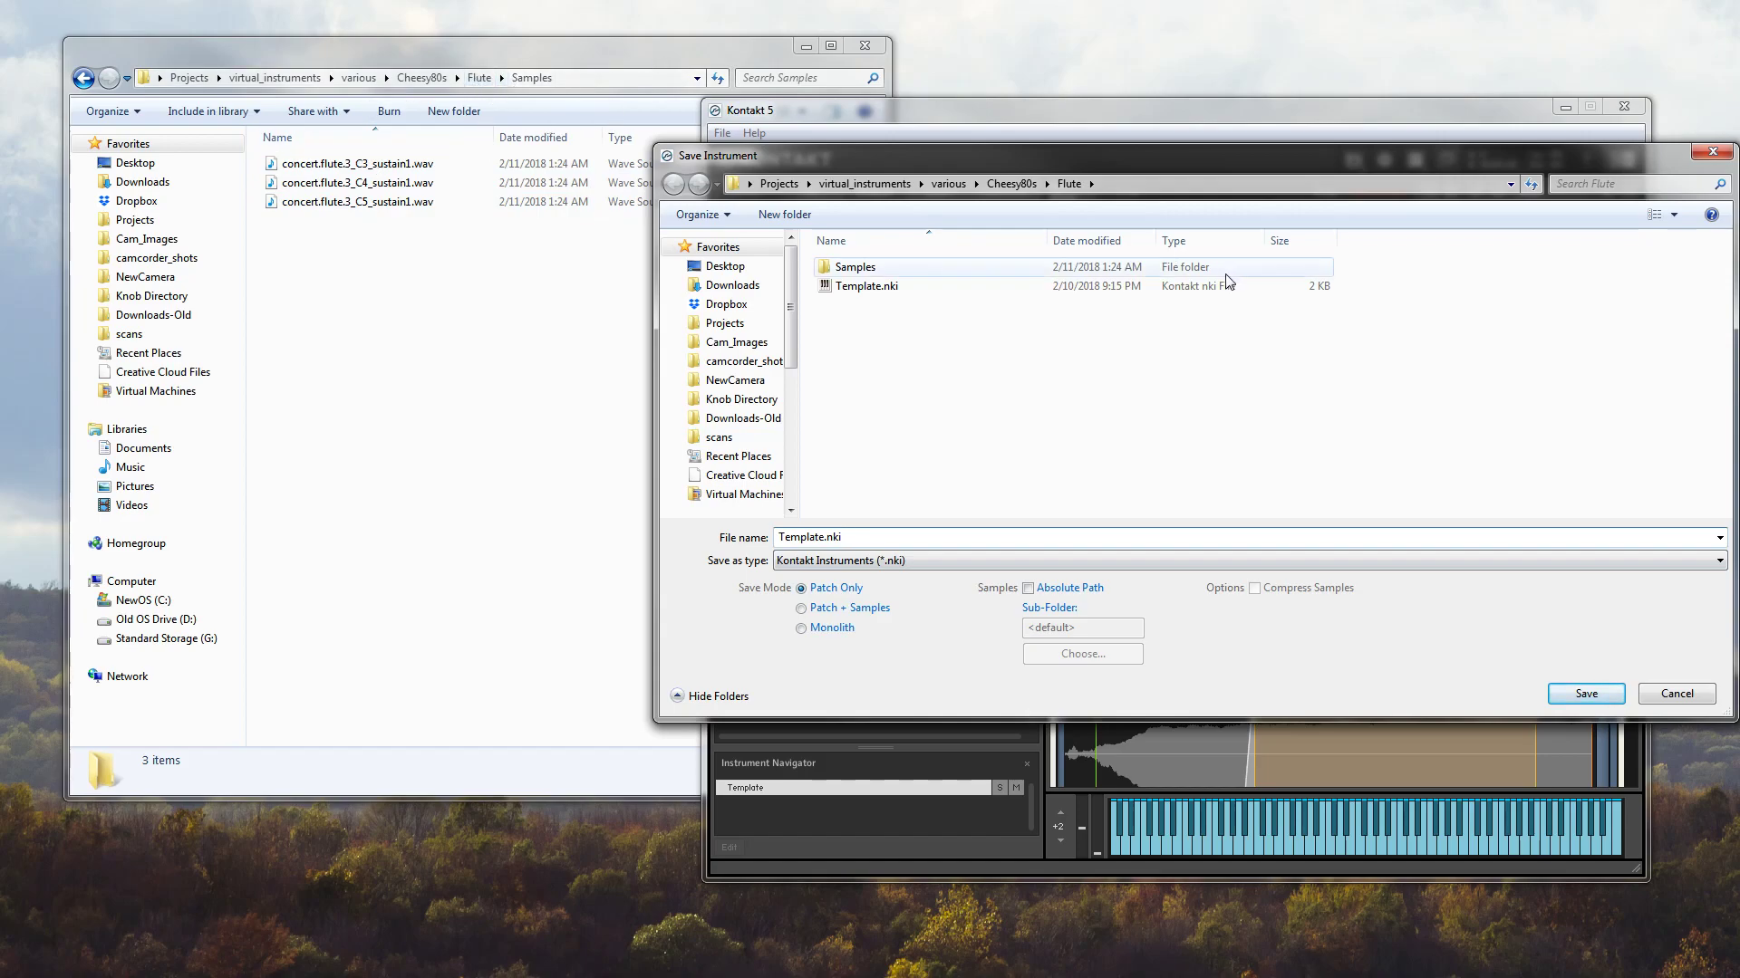
left_click(868, 615)
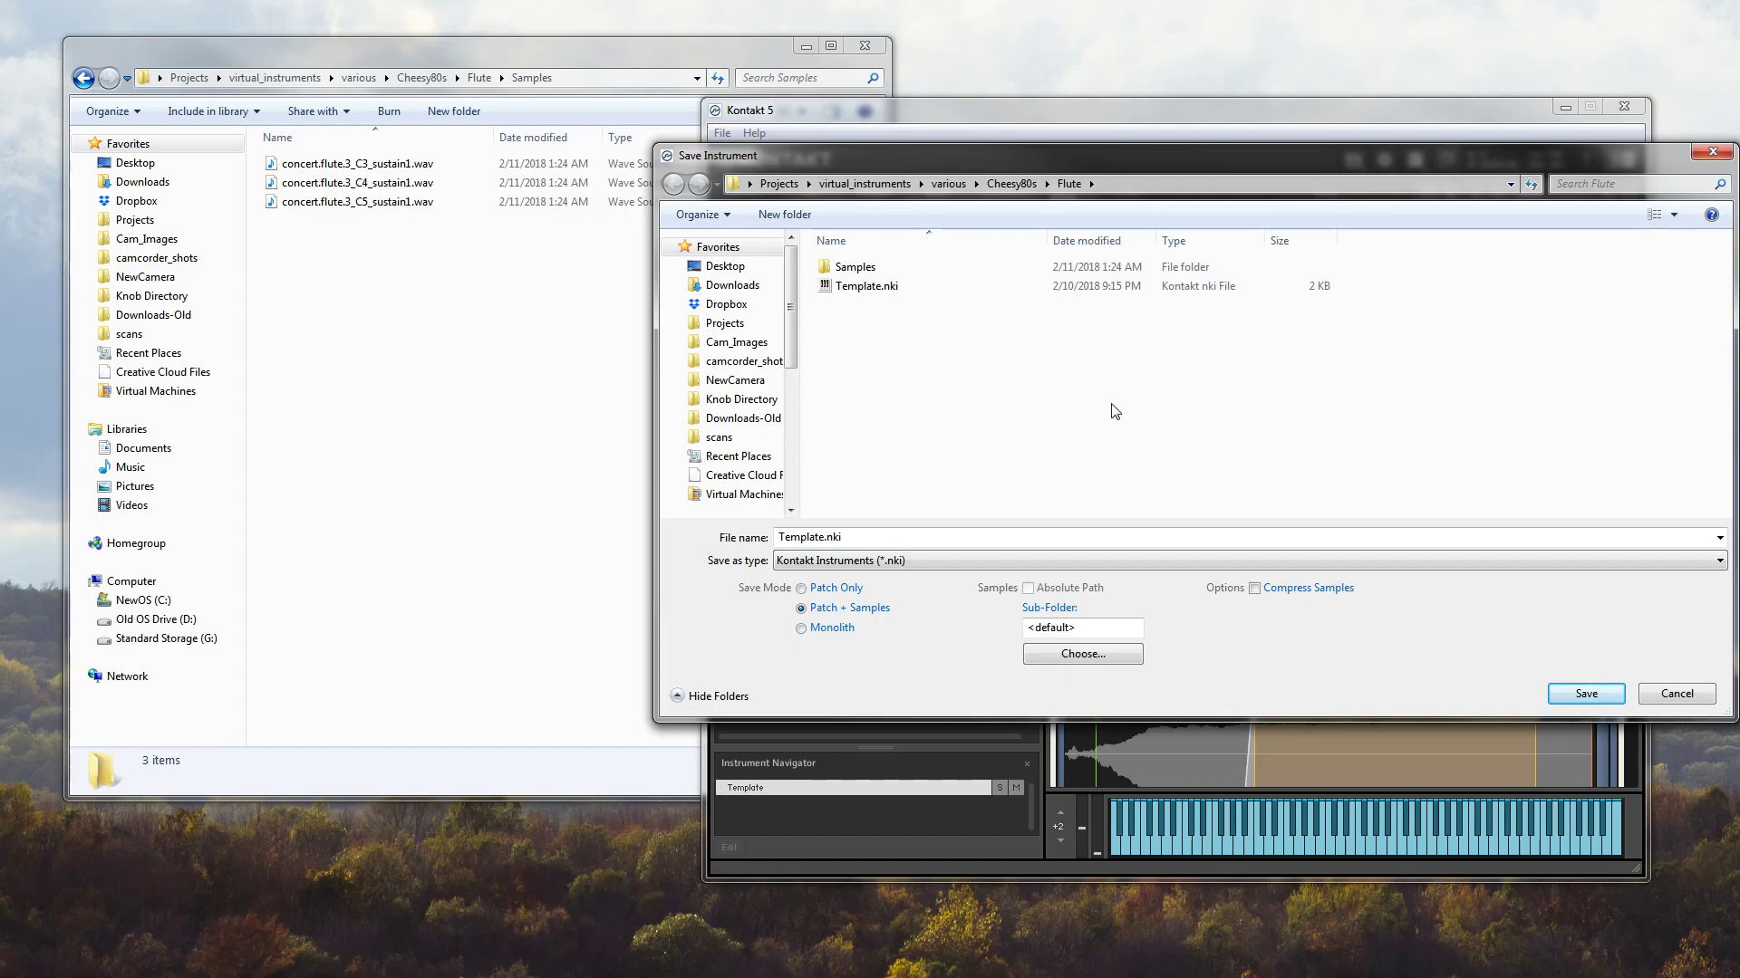
left_click_drag(1294, 152, 1123, 150)
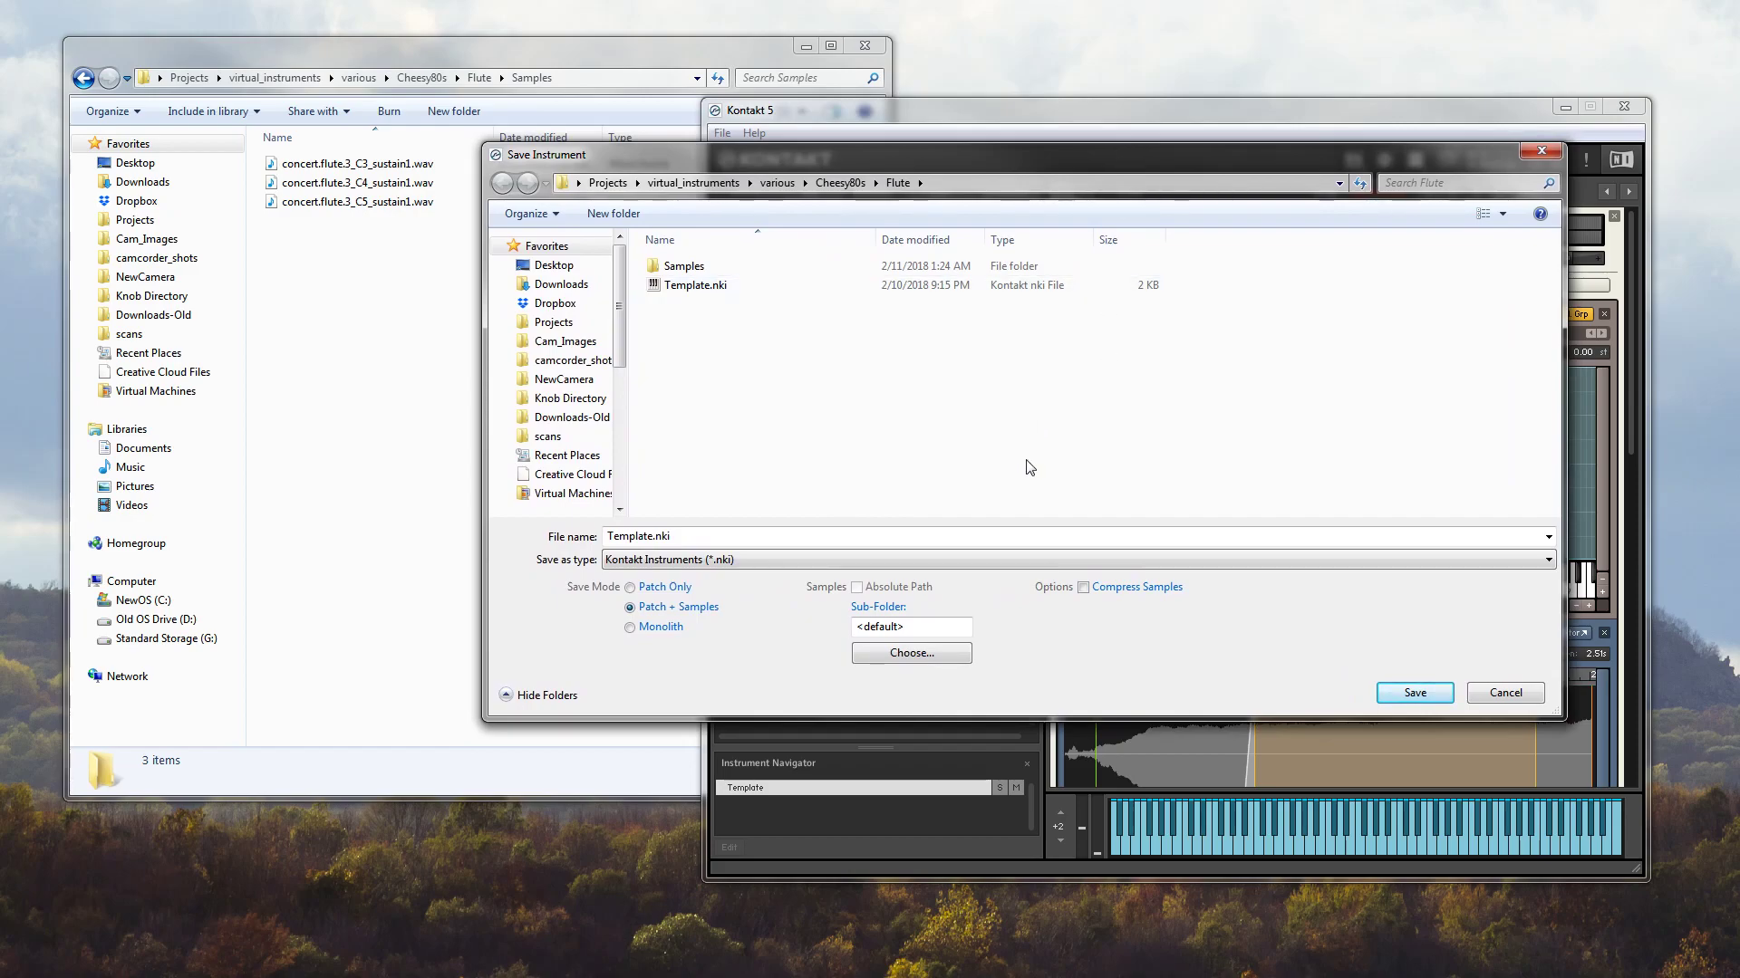
left_click(677, 587)
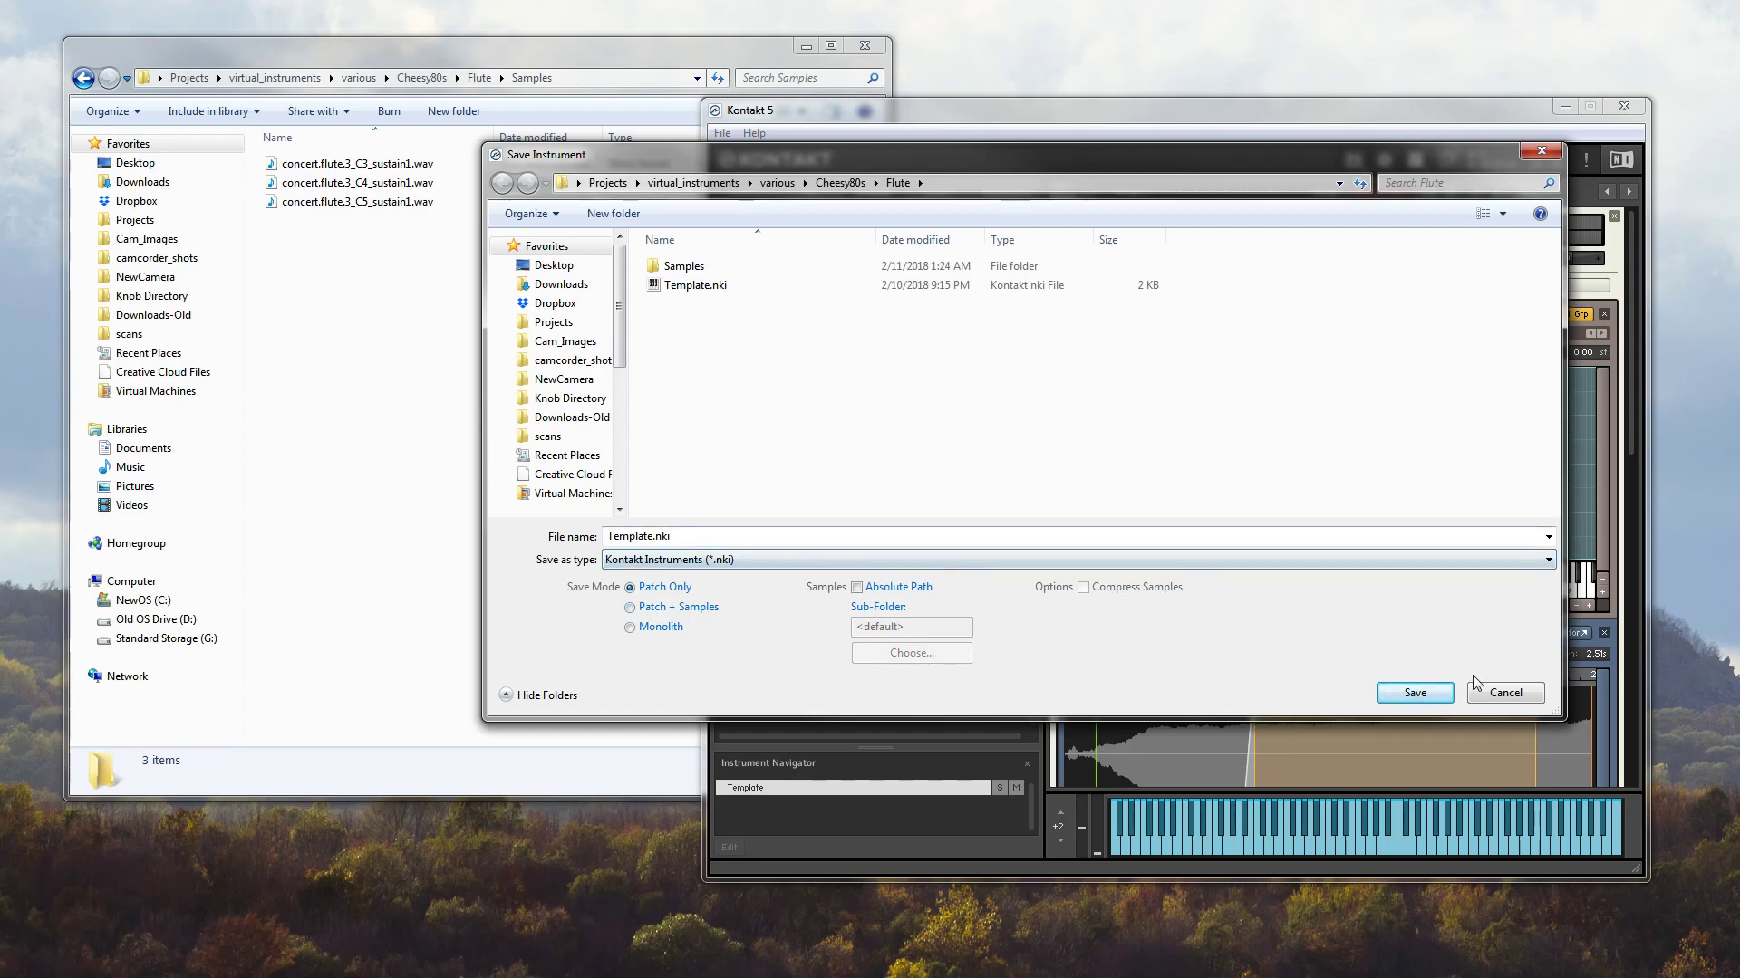
key("Return")
Rename the instrument to Flute and save it as Flute.nki in the Cheesy80s Flute folder with the Patch Only mode
left_click(1145, 225)
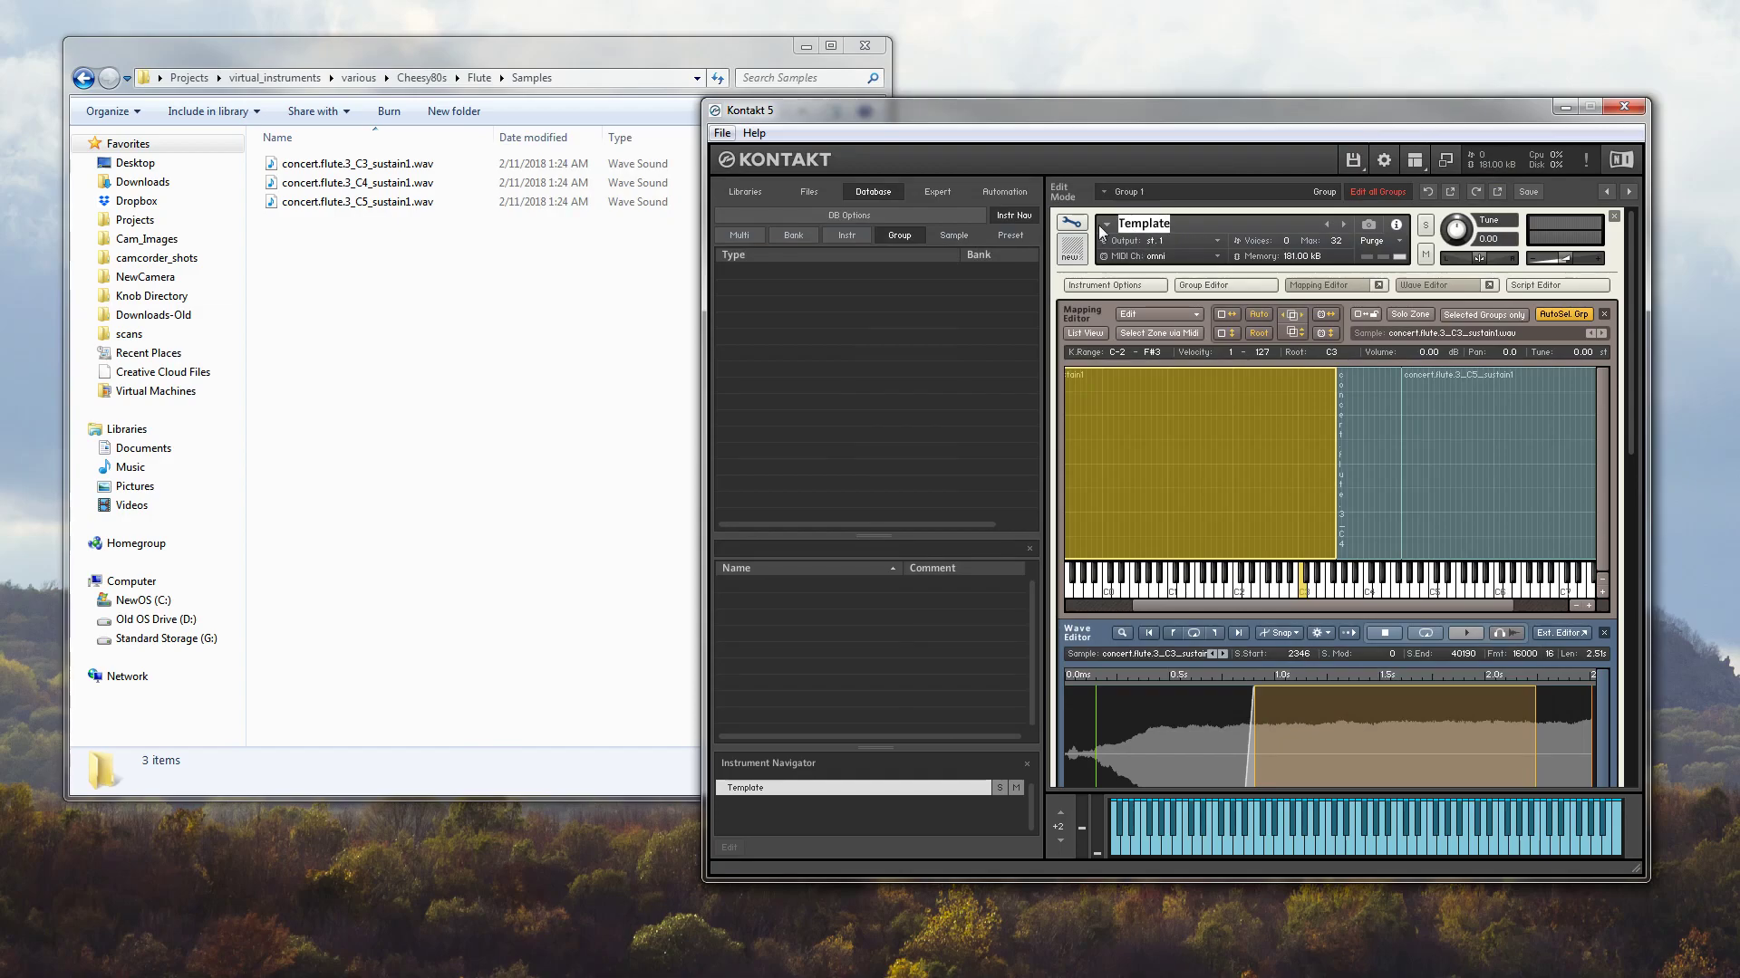
type("Flute")
left_click(1352, 160)
left_click(1366, 184)
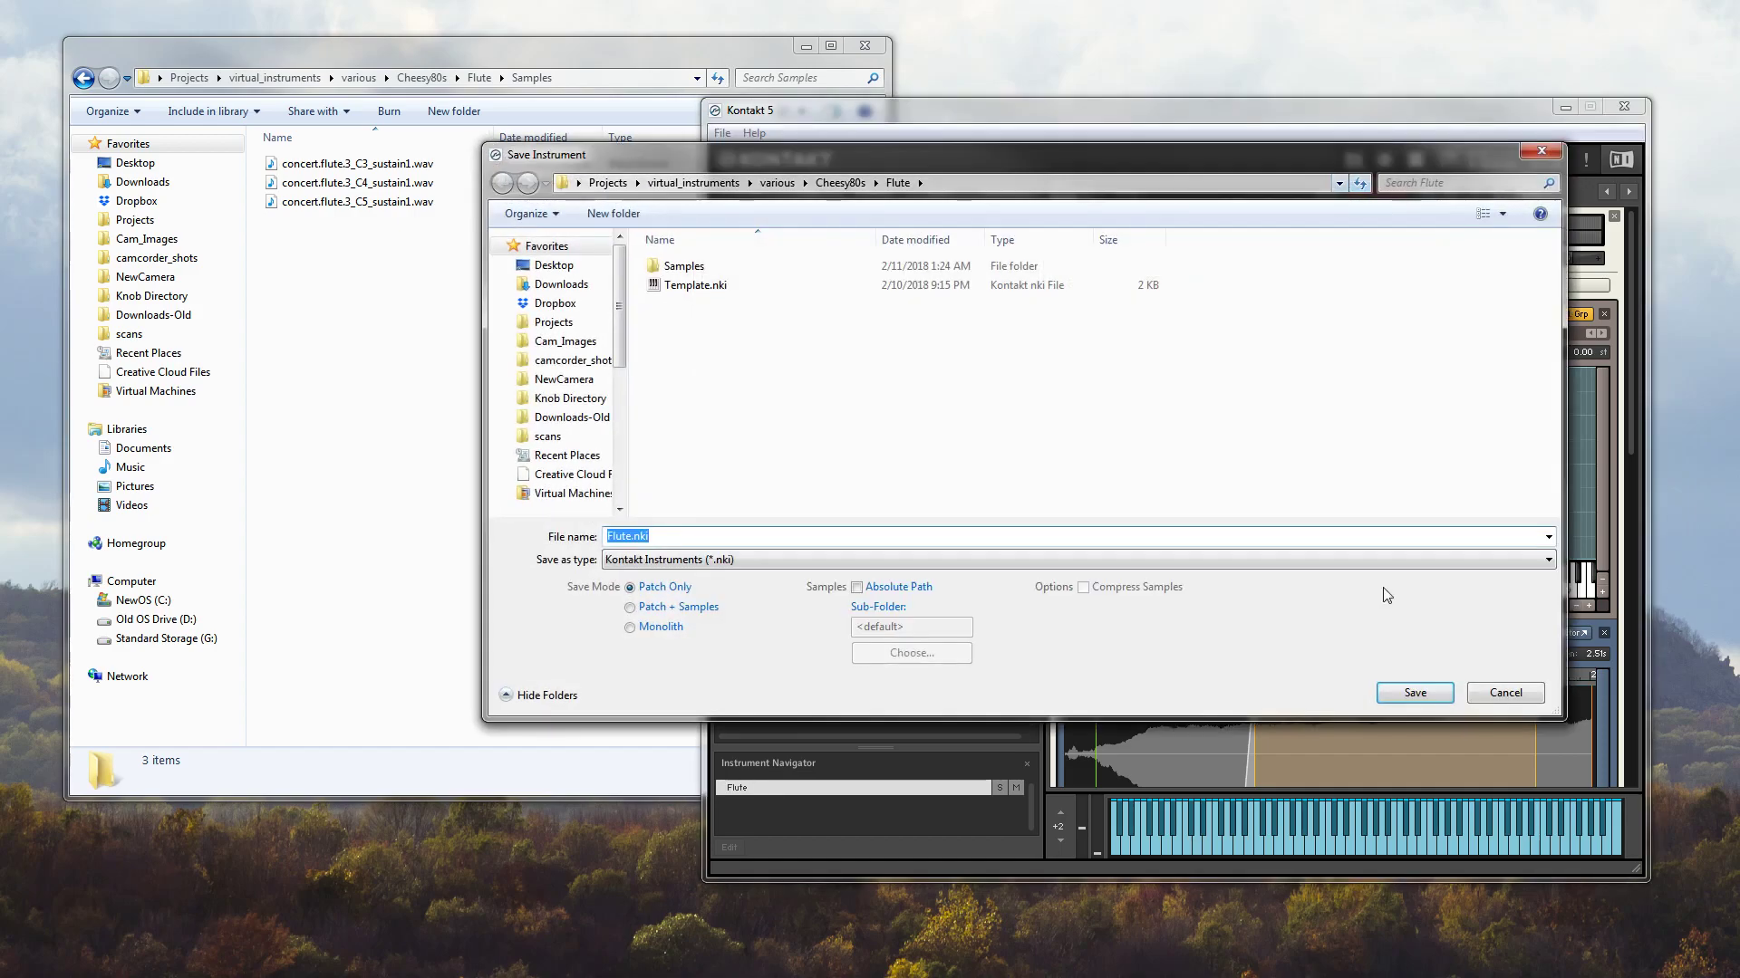
key("Return")
left_click(1188, 258)
left_click(1262, 237)
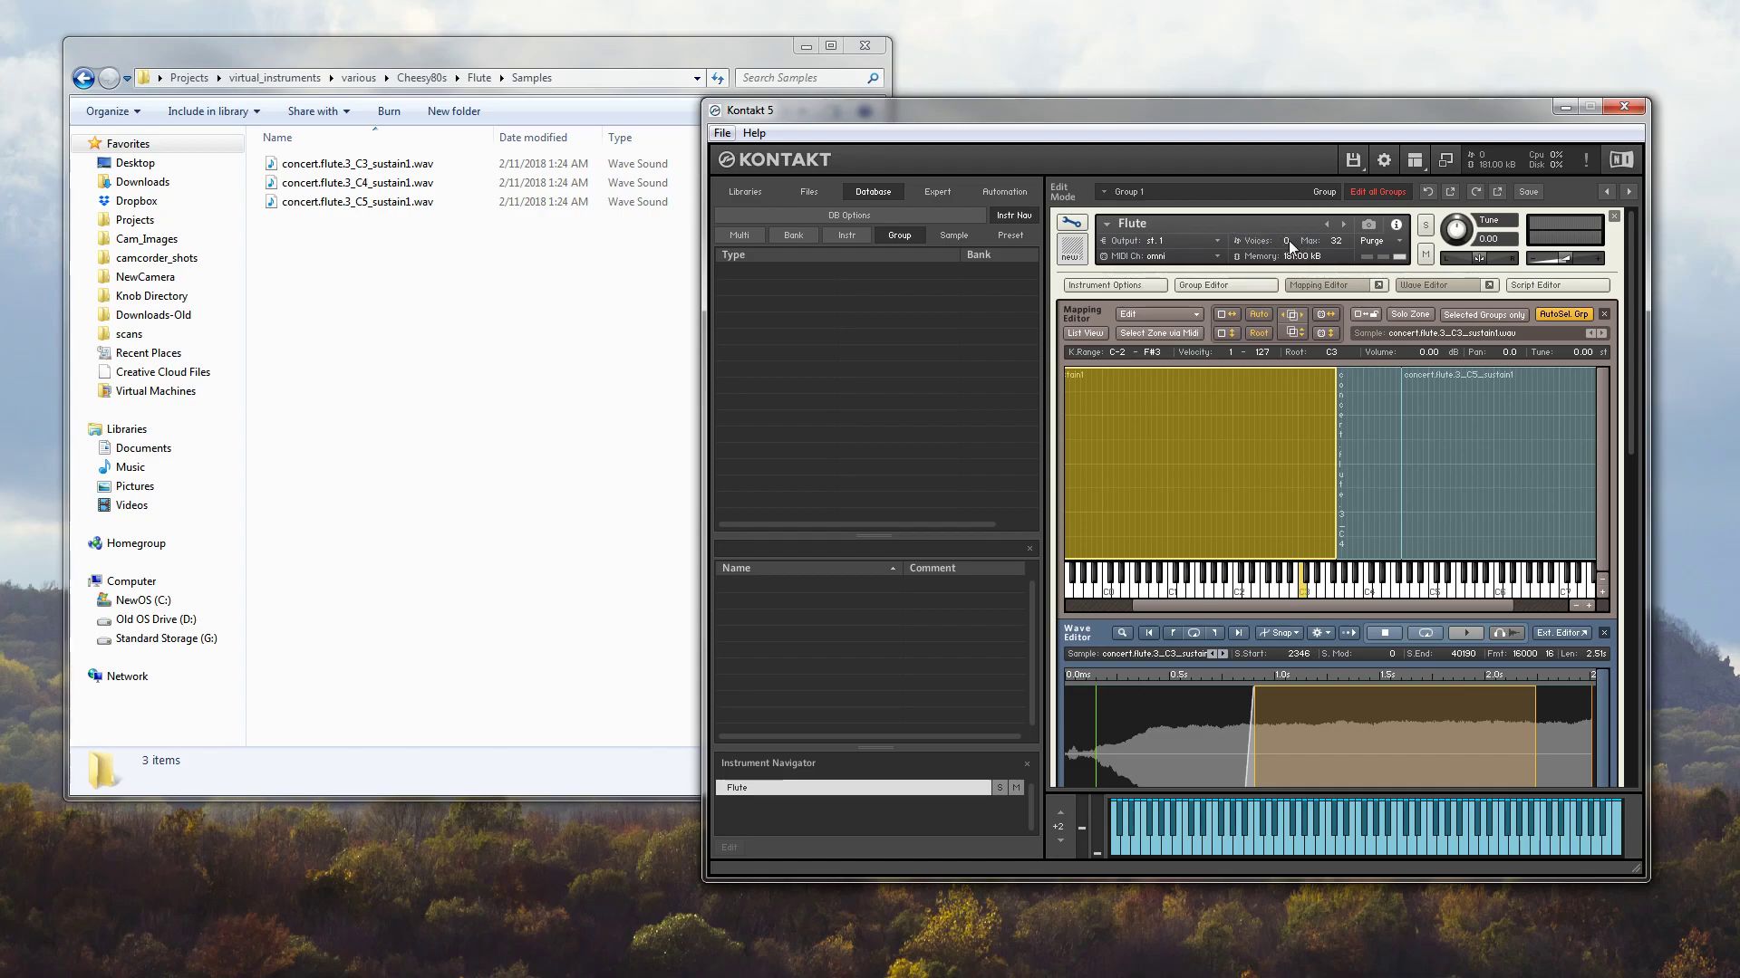
left_click(1351, 158)
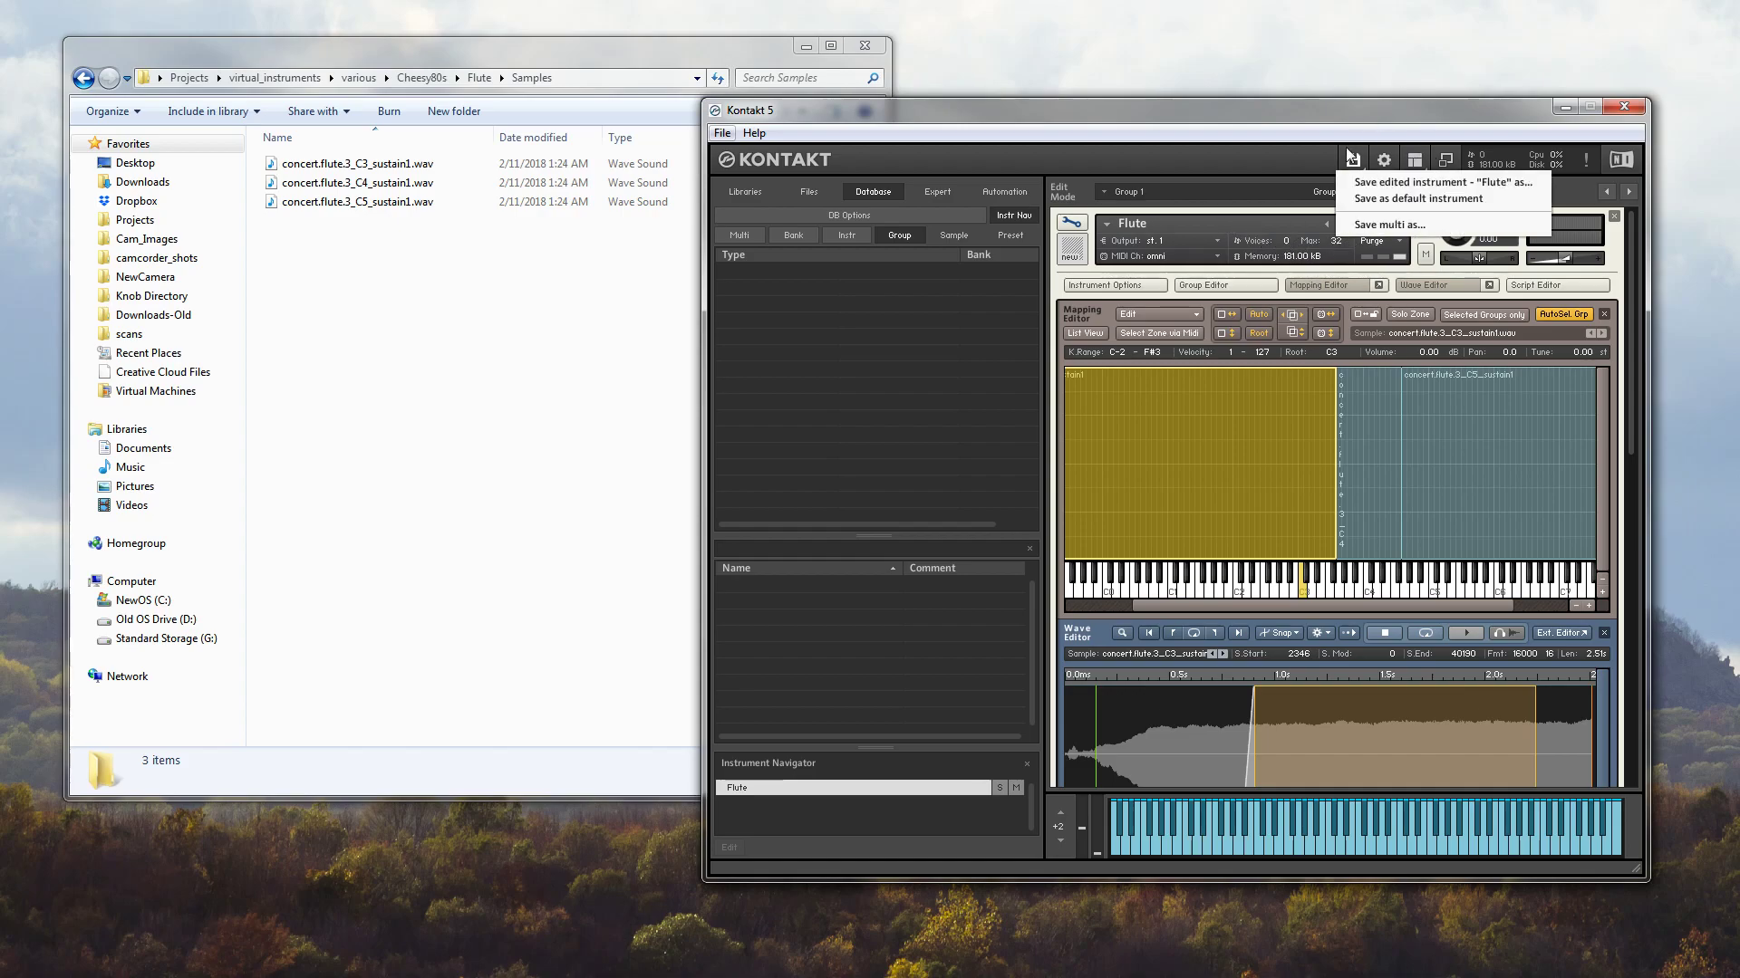
left_click(1529, 183)
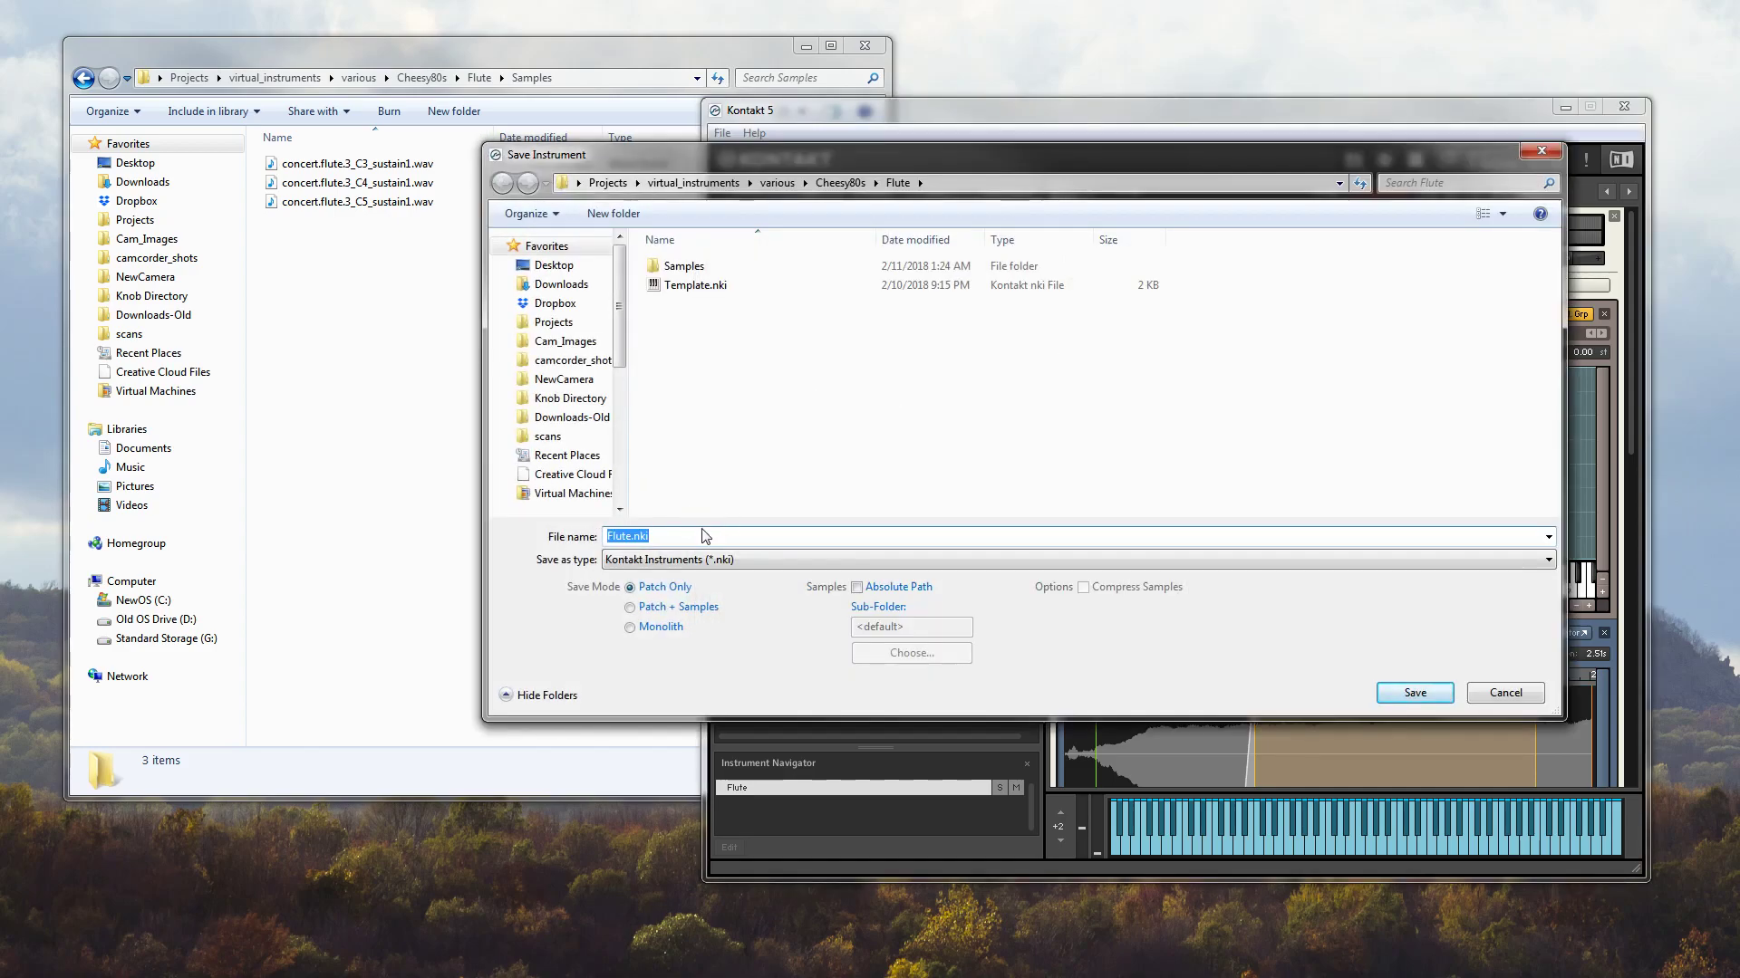
left_click(1429, 696)
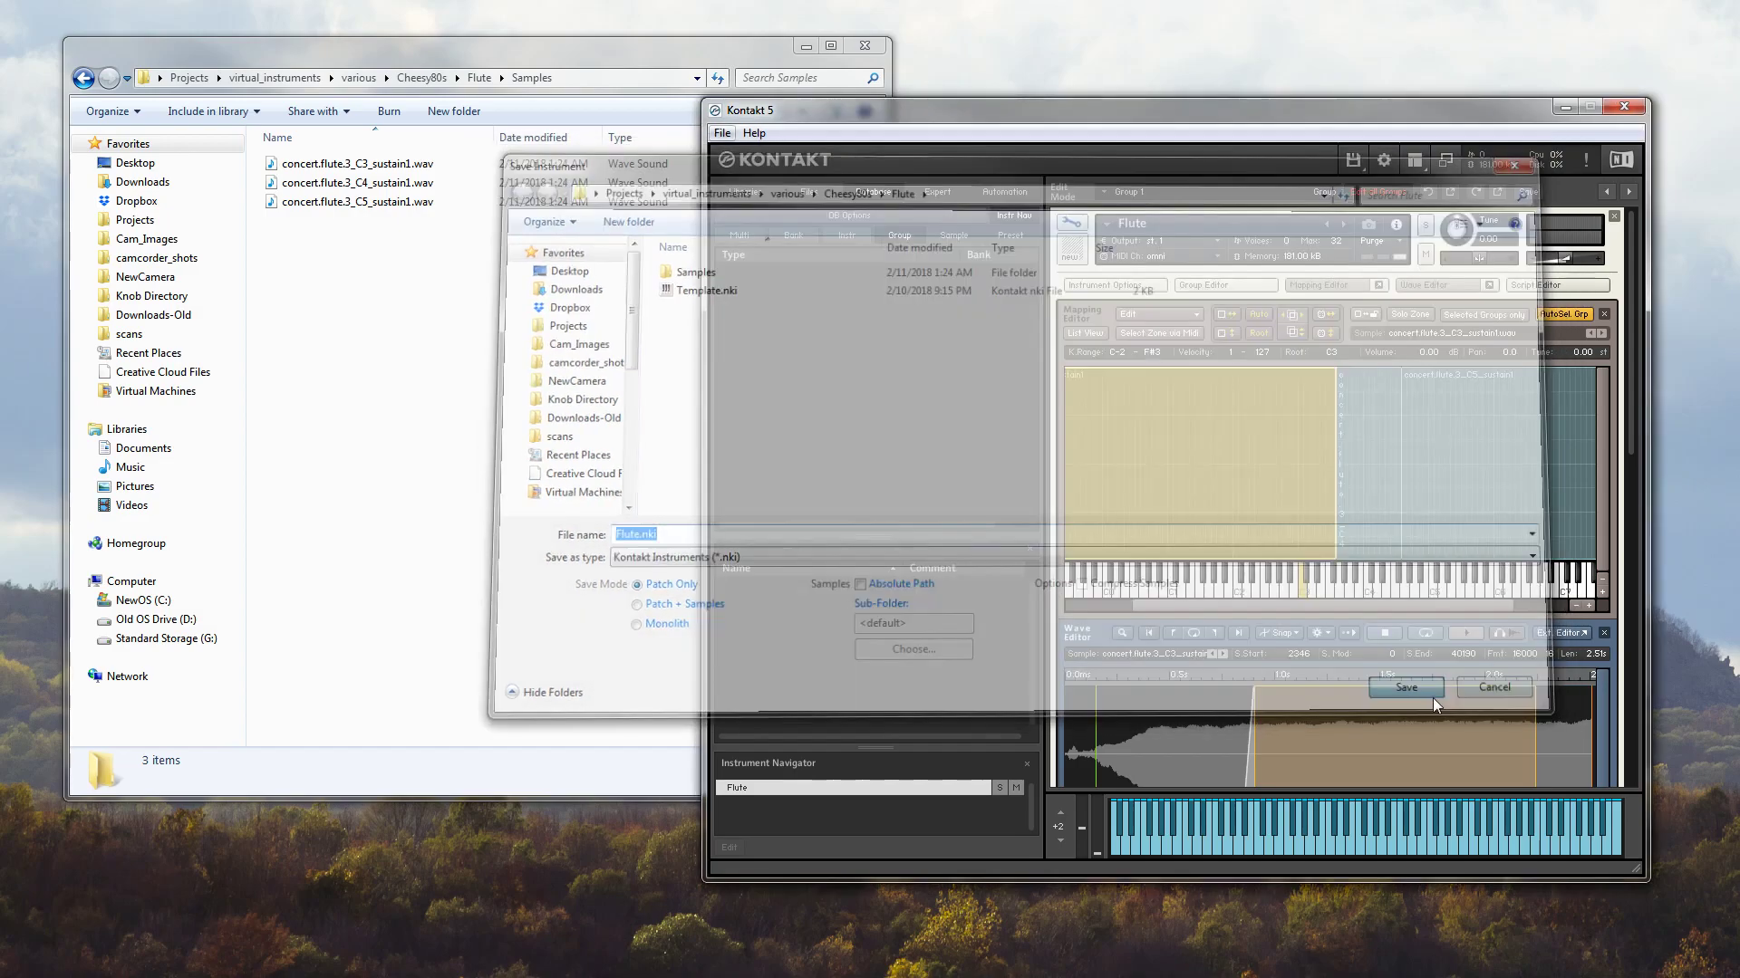
Go up to the Flute folder, close the open instrument in Kontakt and load the saved Flute.nki from disk
left_click(472, 79)
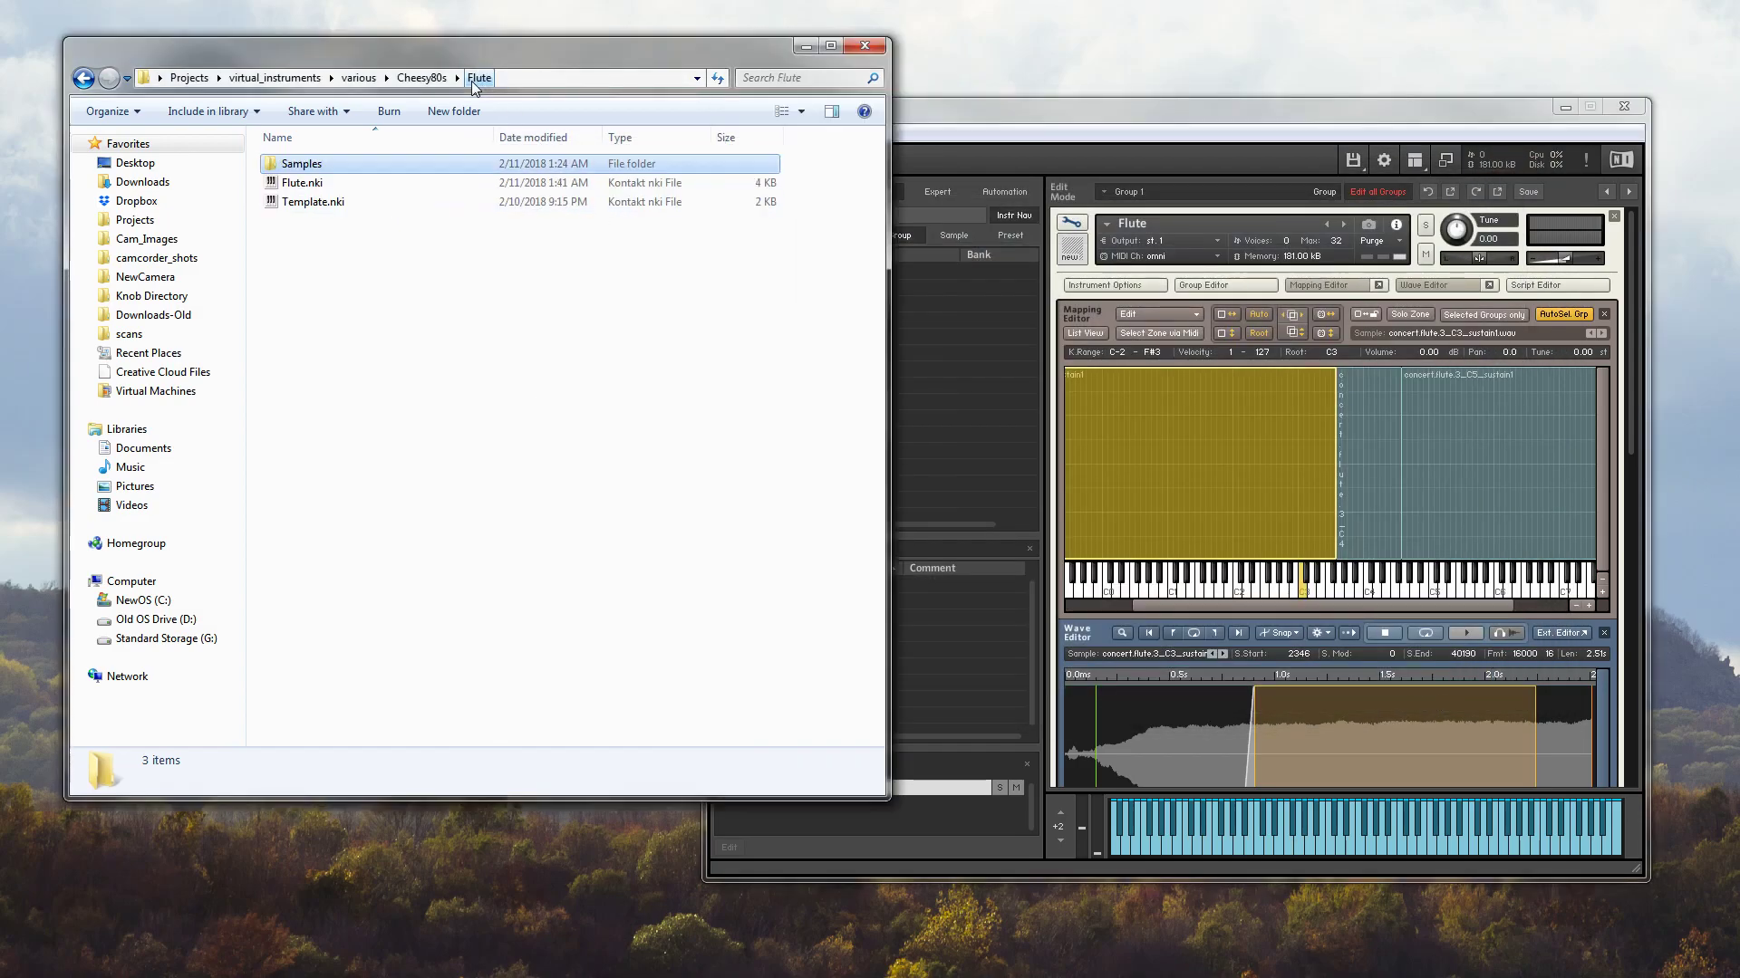
left_click(386, 182)
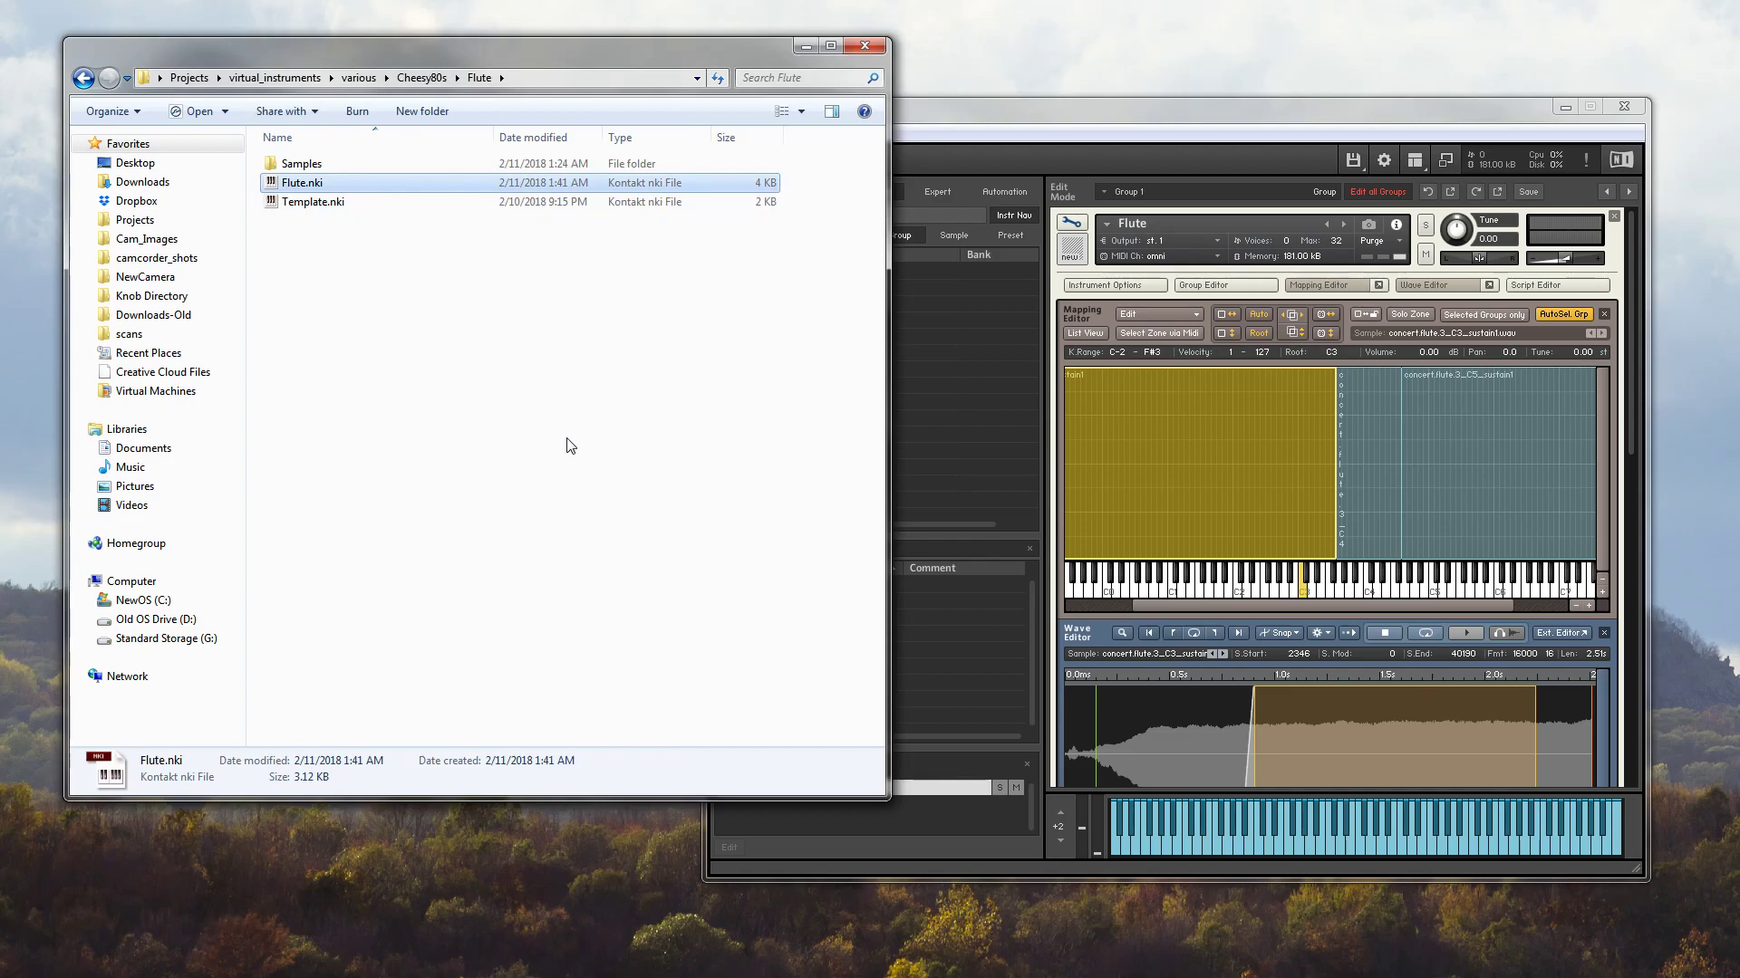
left_click(1615, 217)
left_click_drag(302, 182, 1177, 308)
Check the C4, C5 and C3 zones of the reloaded Flute instrument in edit mode, and return to the rack
left_click(1071, 223)
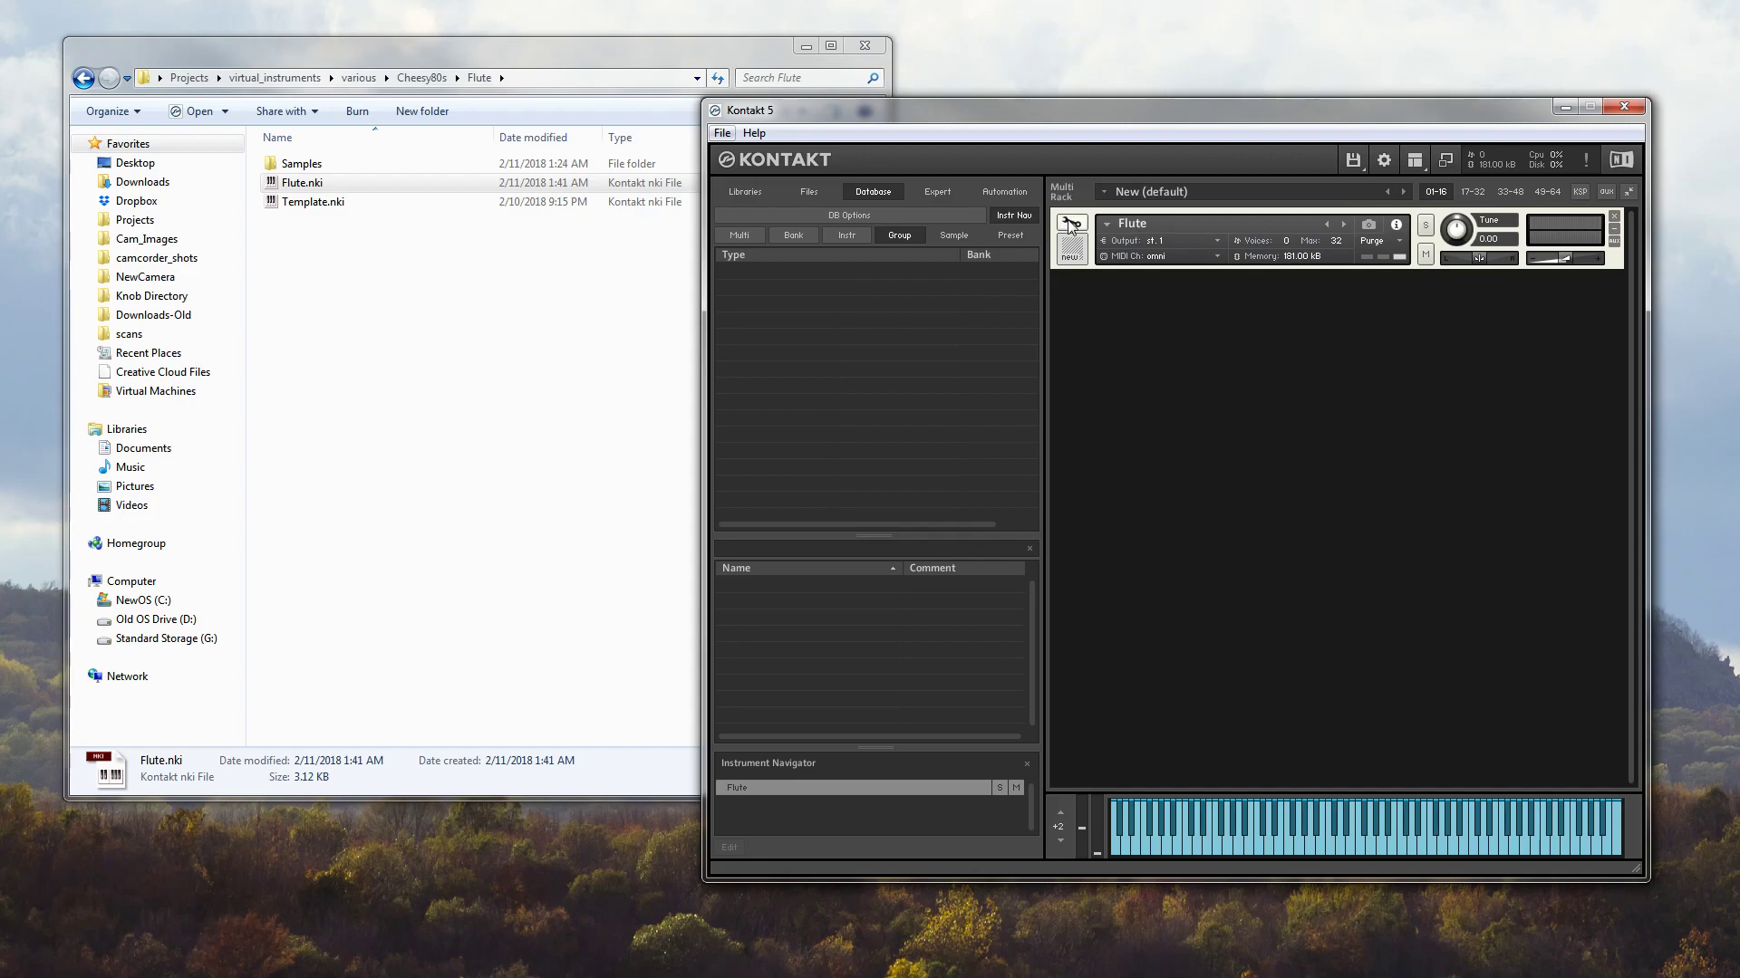
left_click(1071, 222)
left_click(1071, 223)
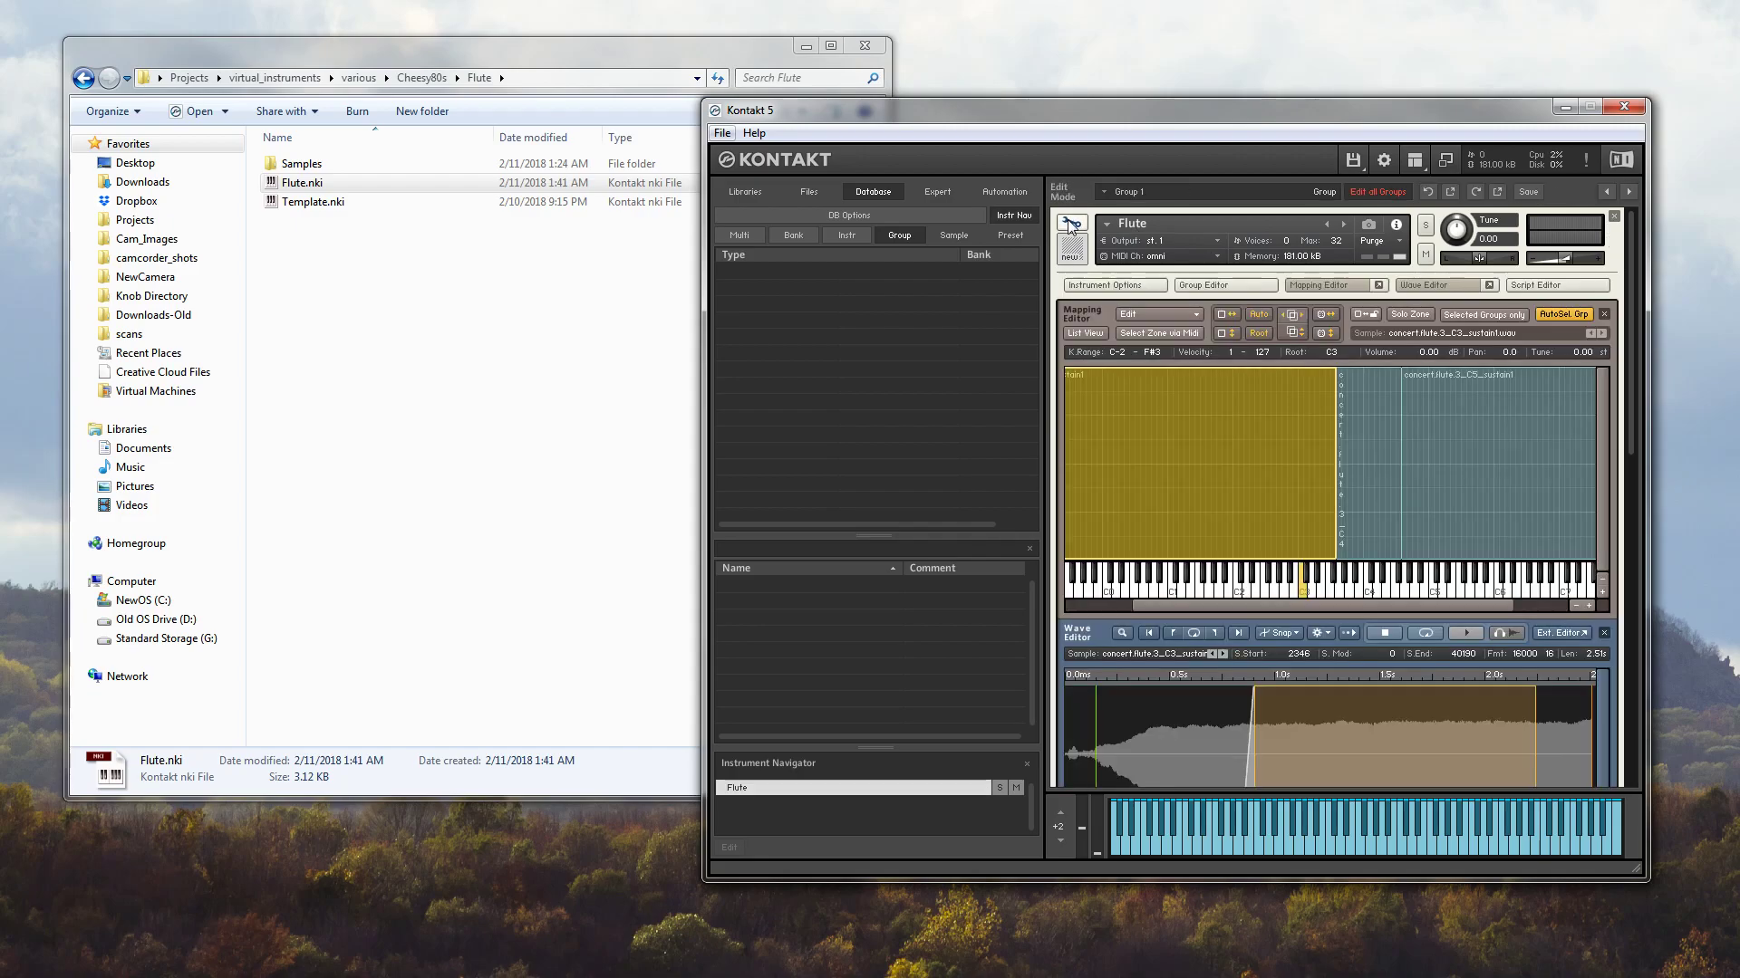
left_click(1359, 435)
left_click(1498, 446)
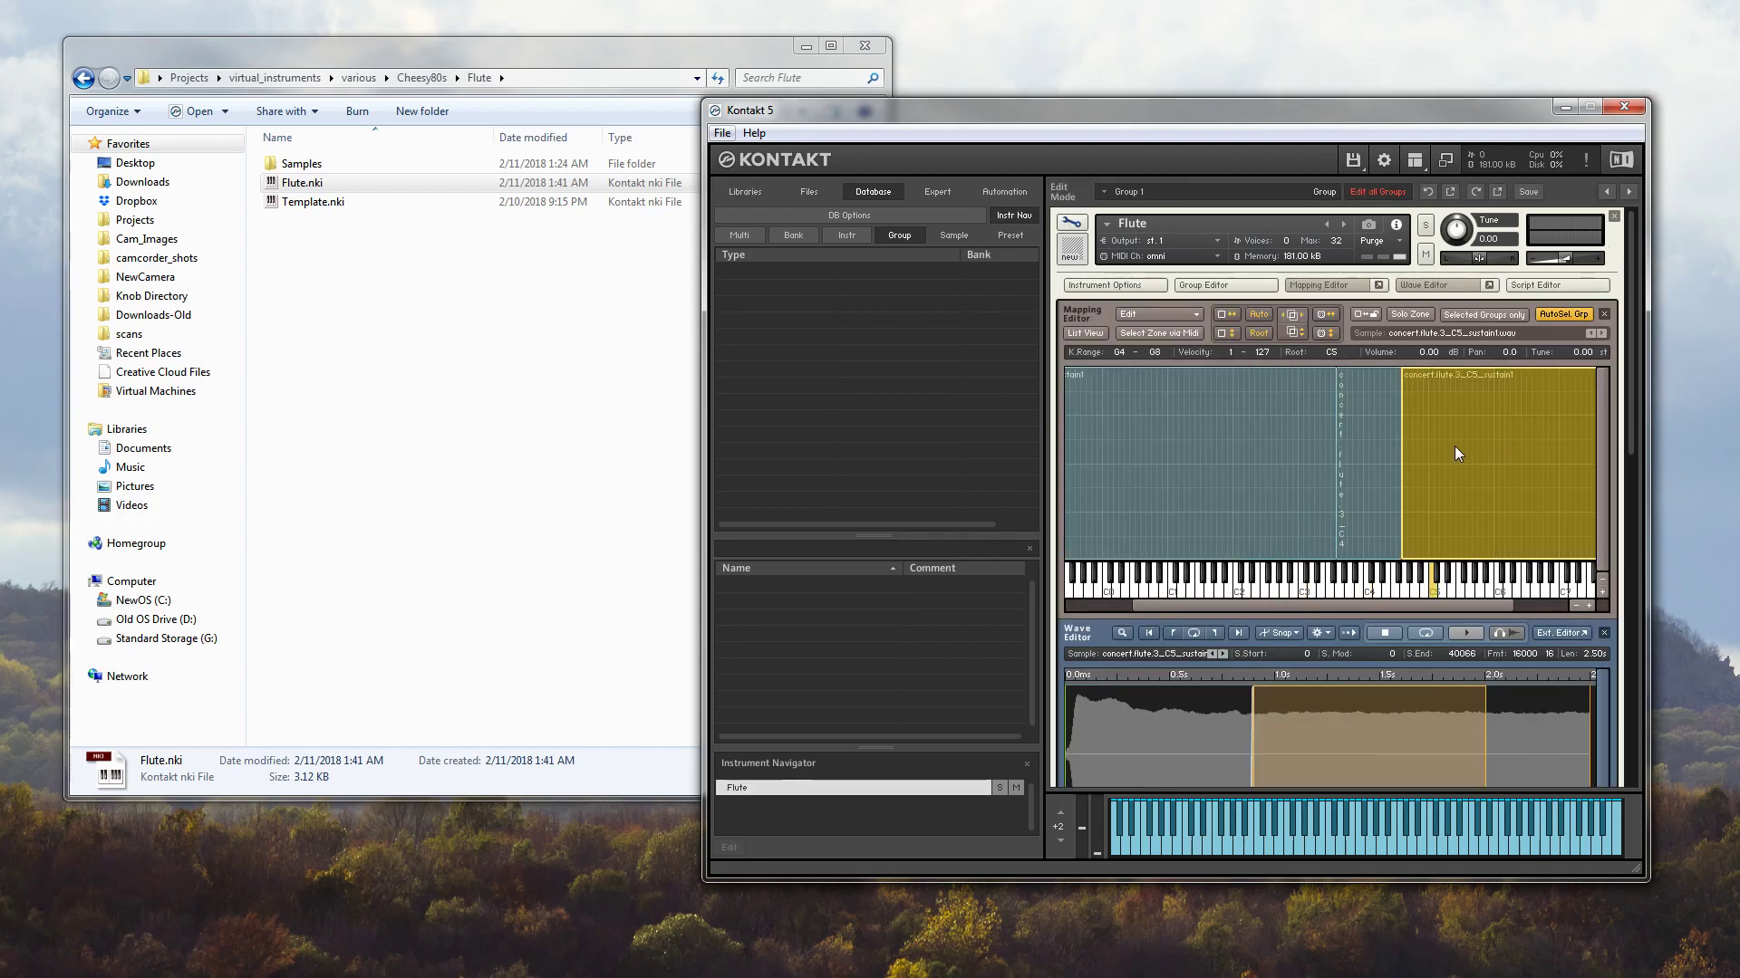
left_click(1312, 415)
left_click(1071, 223)
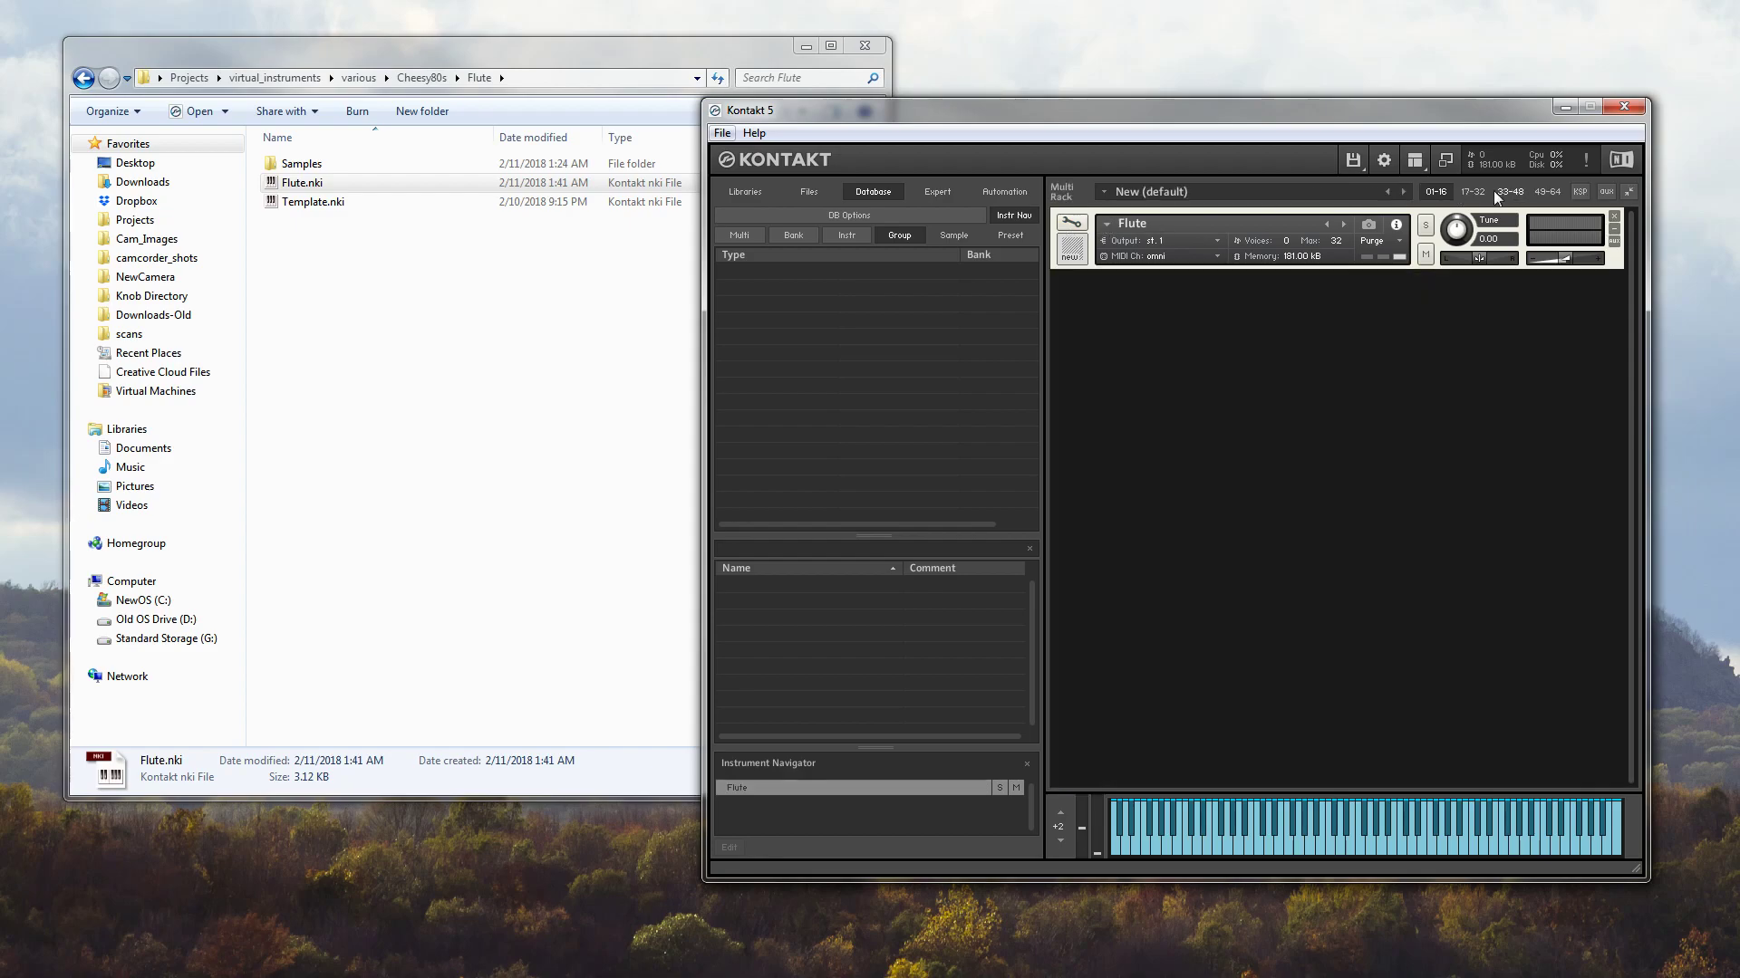
Remove the Flute instrument from the rack and open the Harp folder inside Cheesy80s
left_click(1614, 216)
left_click(420, 77)
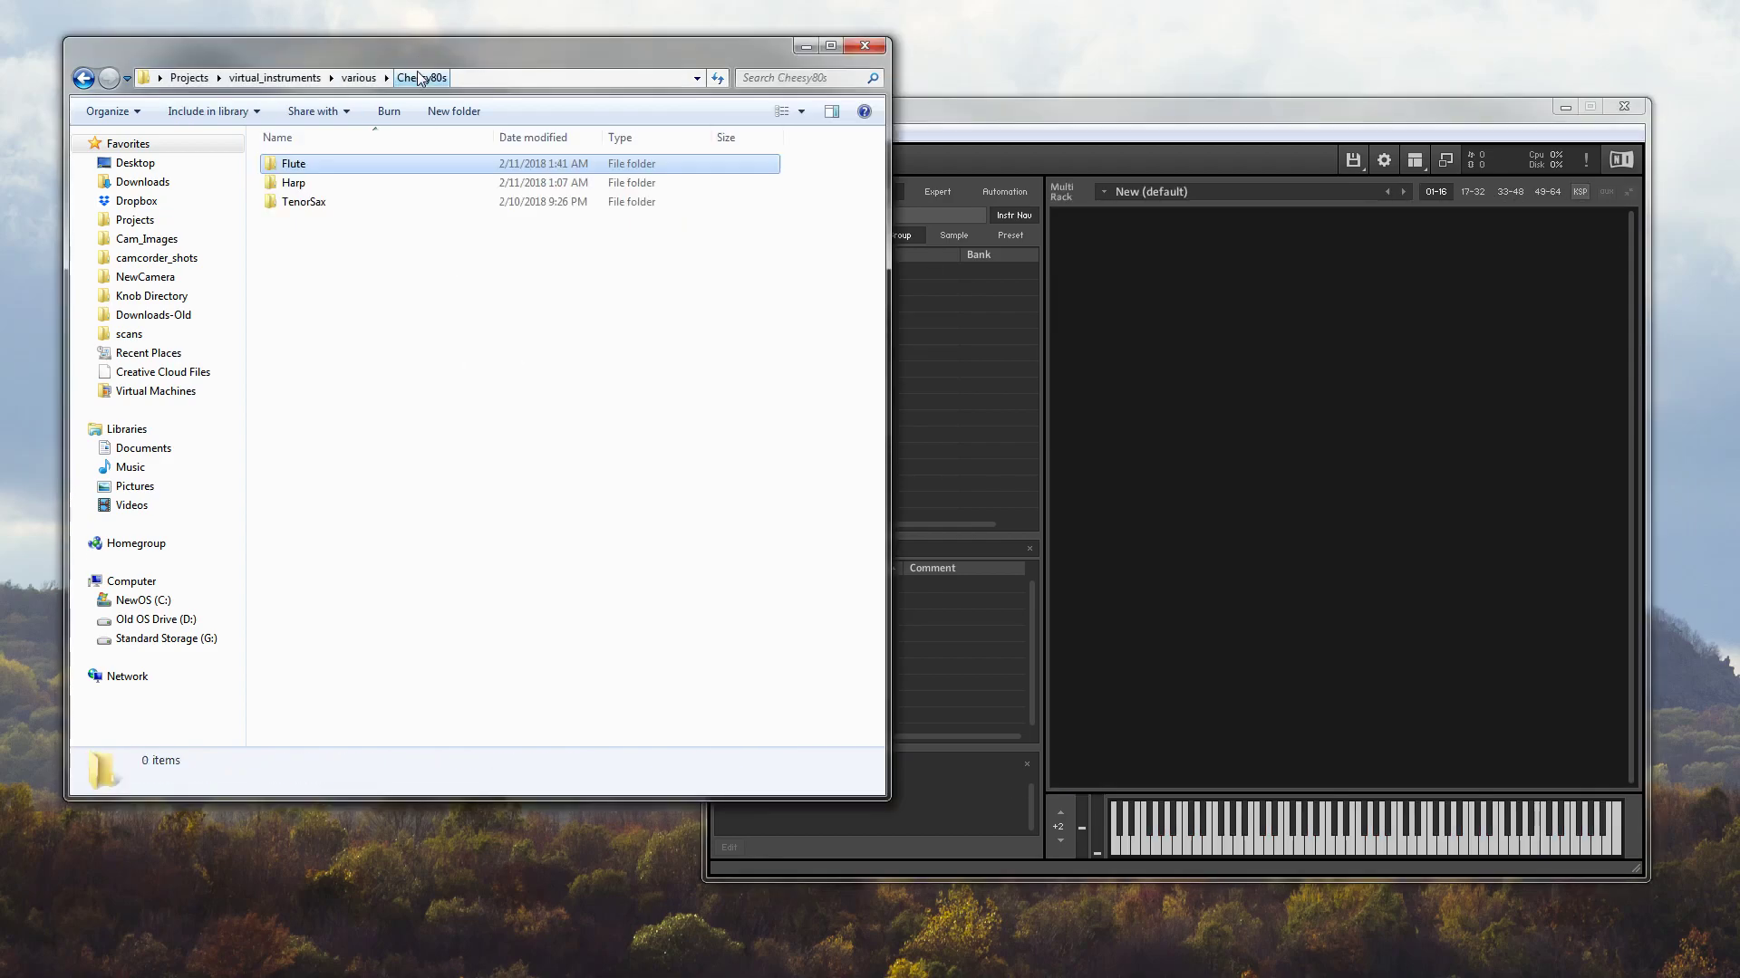
double_click(342, 182)
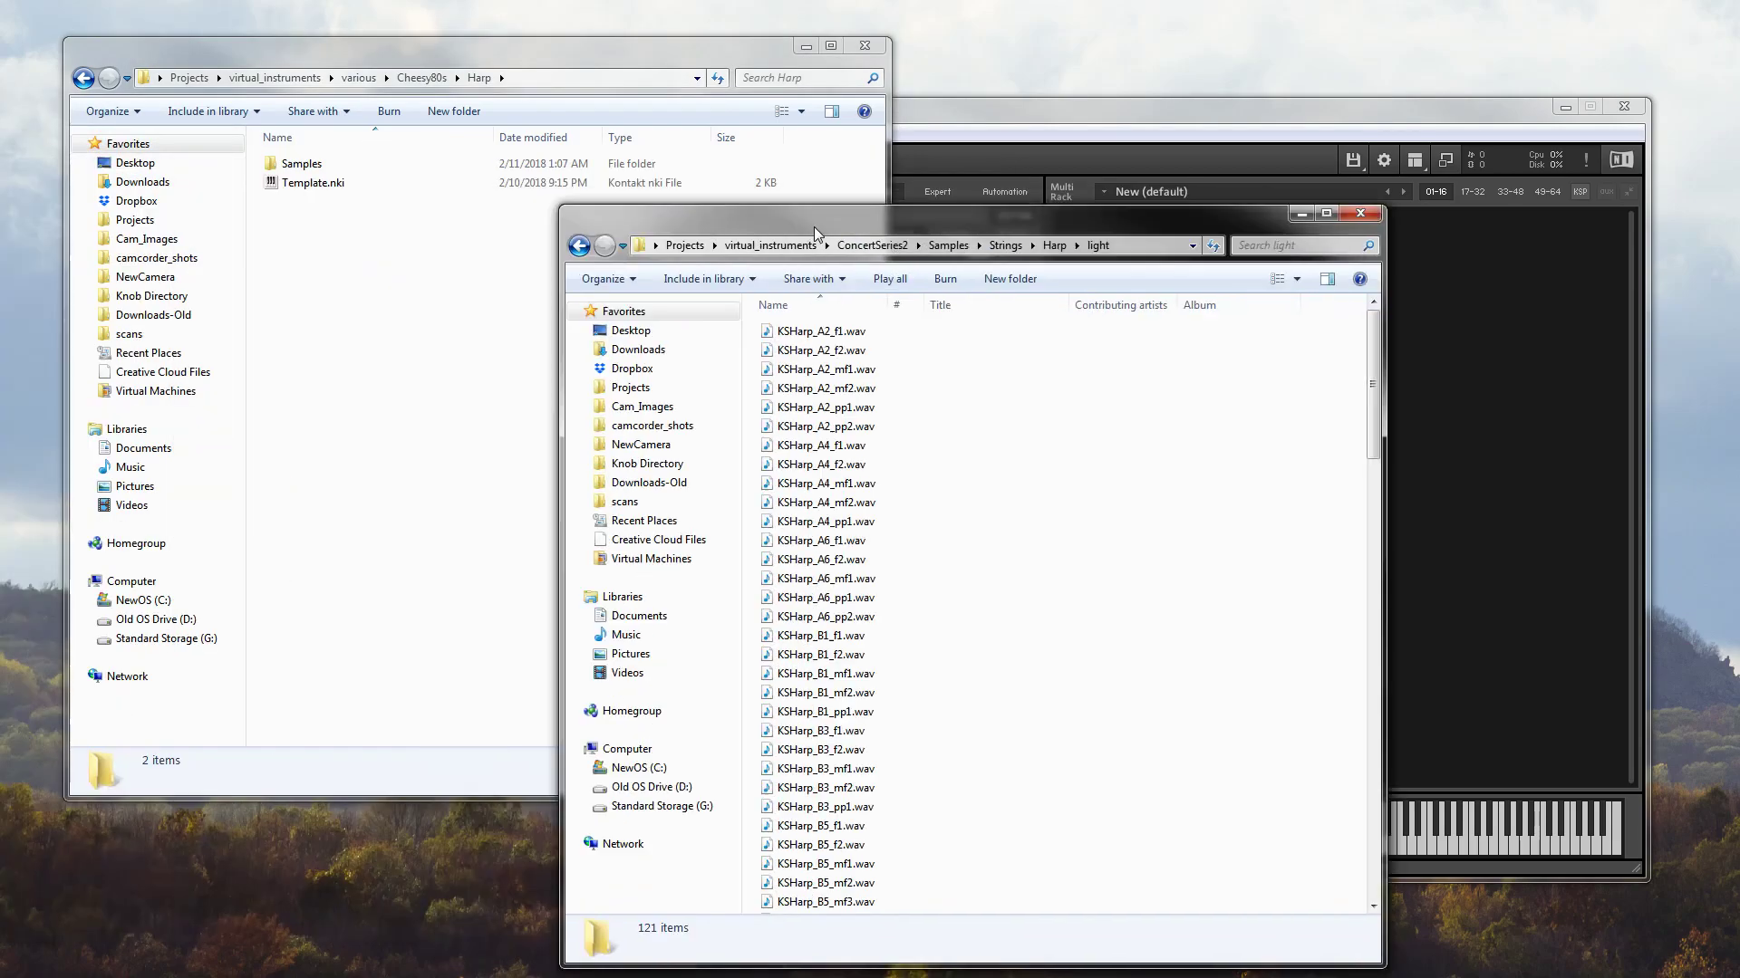
Look through the harp samples in the light folder for candidate notes across the low, middle and high octaves
left_click_drag(814, 226, 971, 123)
scroll(1115, 420, "down", 9)
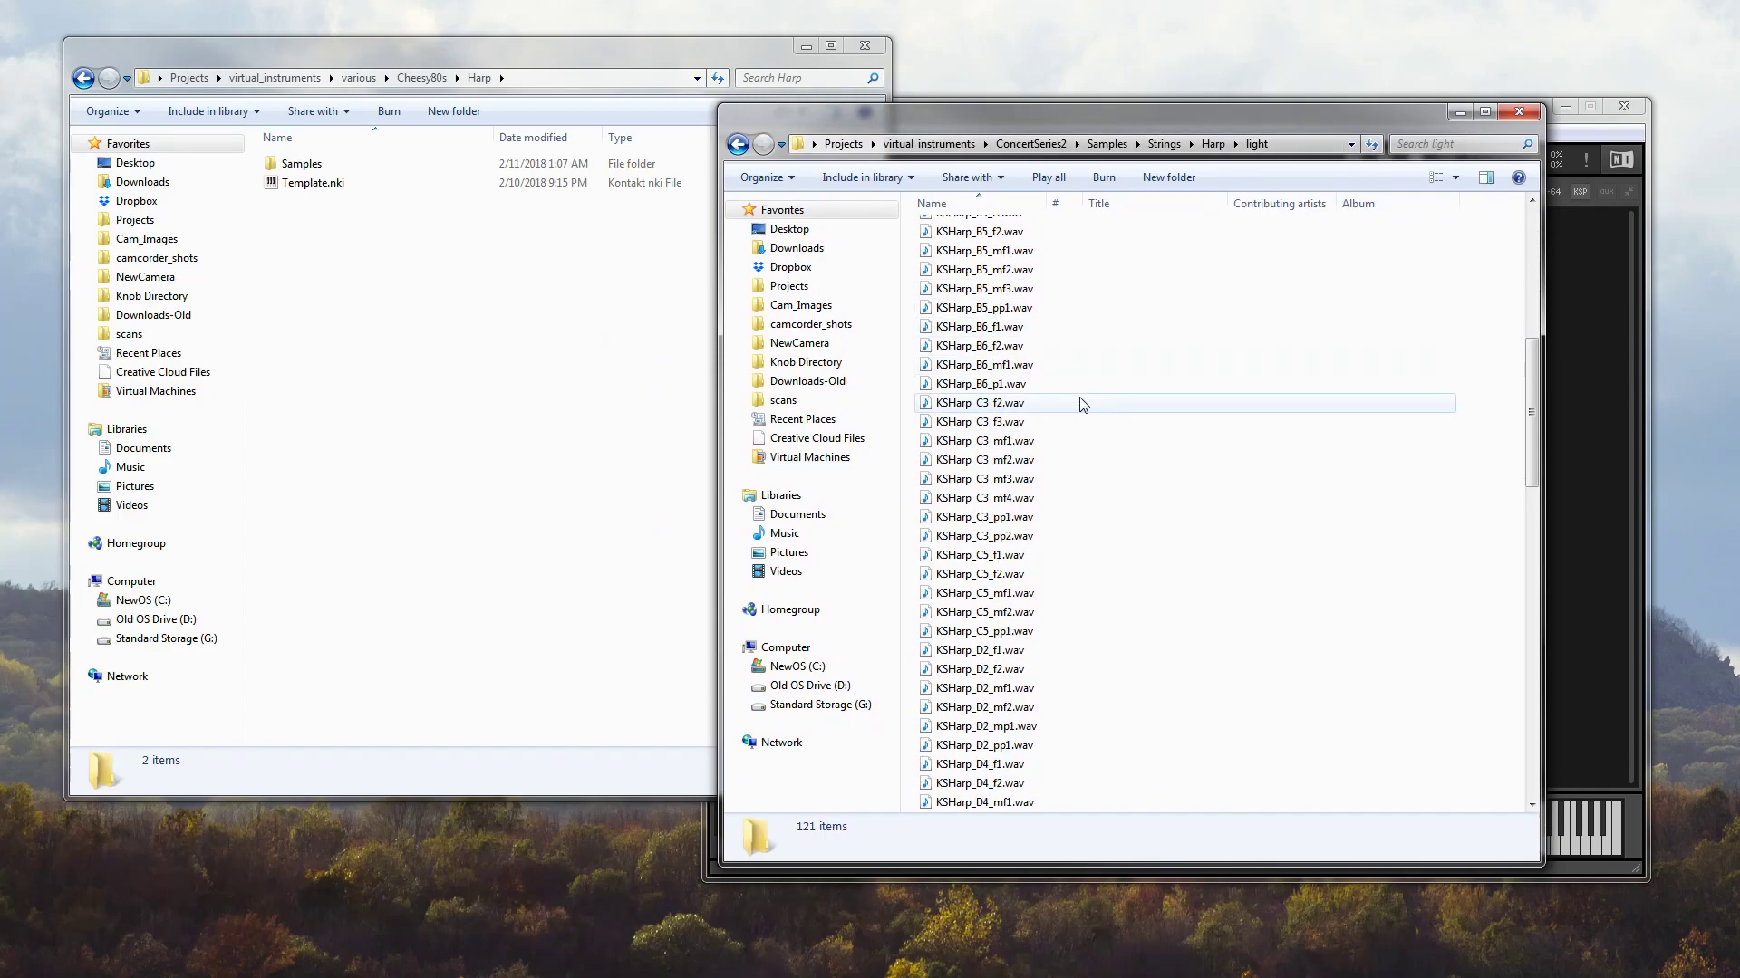
scroll(1037, 388, "down", 1)
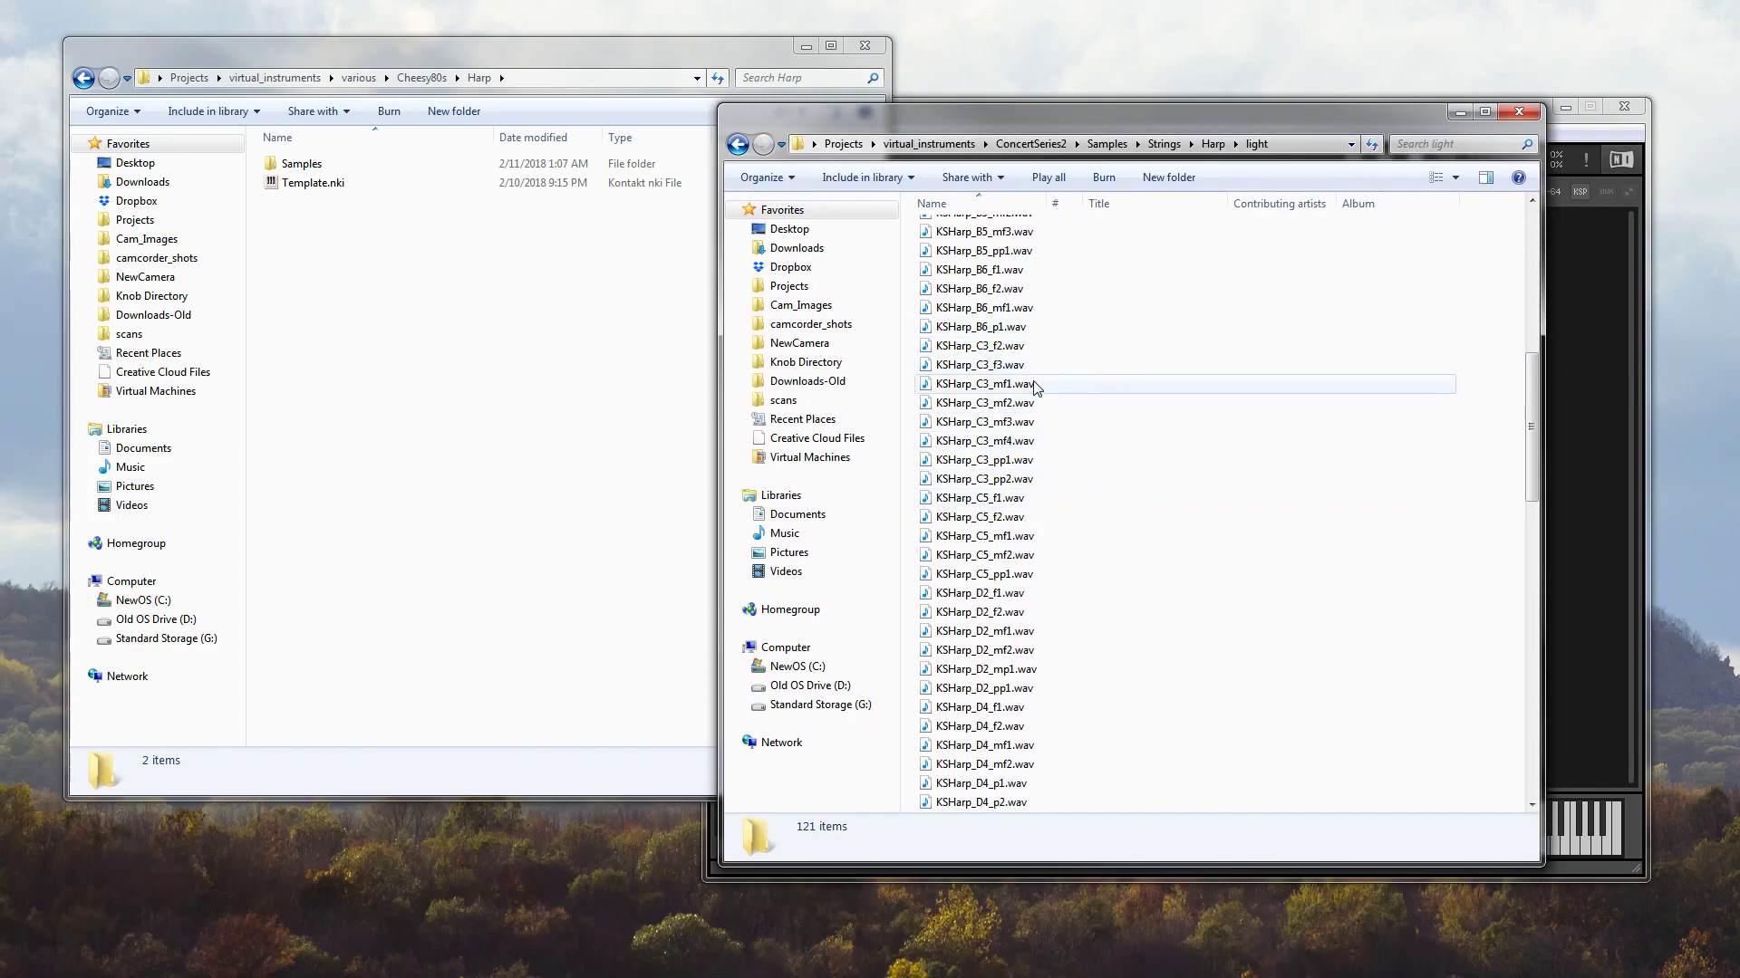
scroll(1038, 435, "down", 1)
scroll(1036, 399, "down", 4)
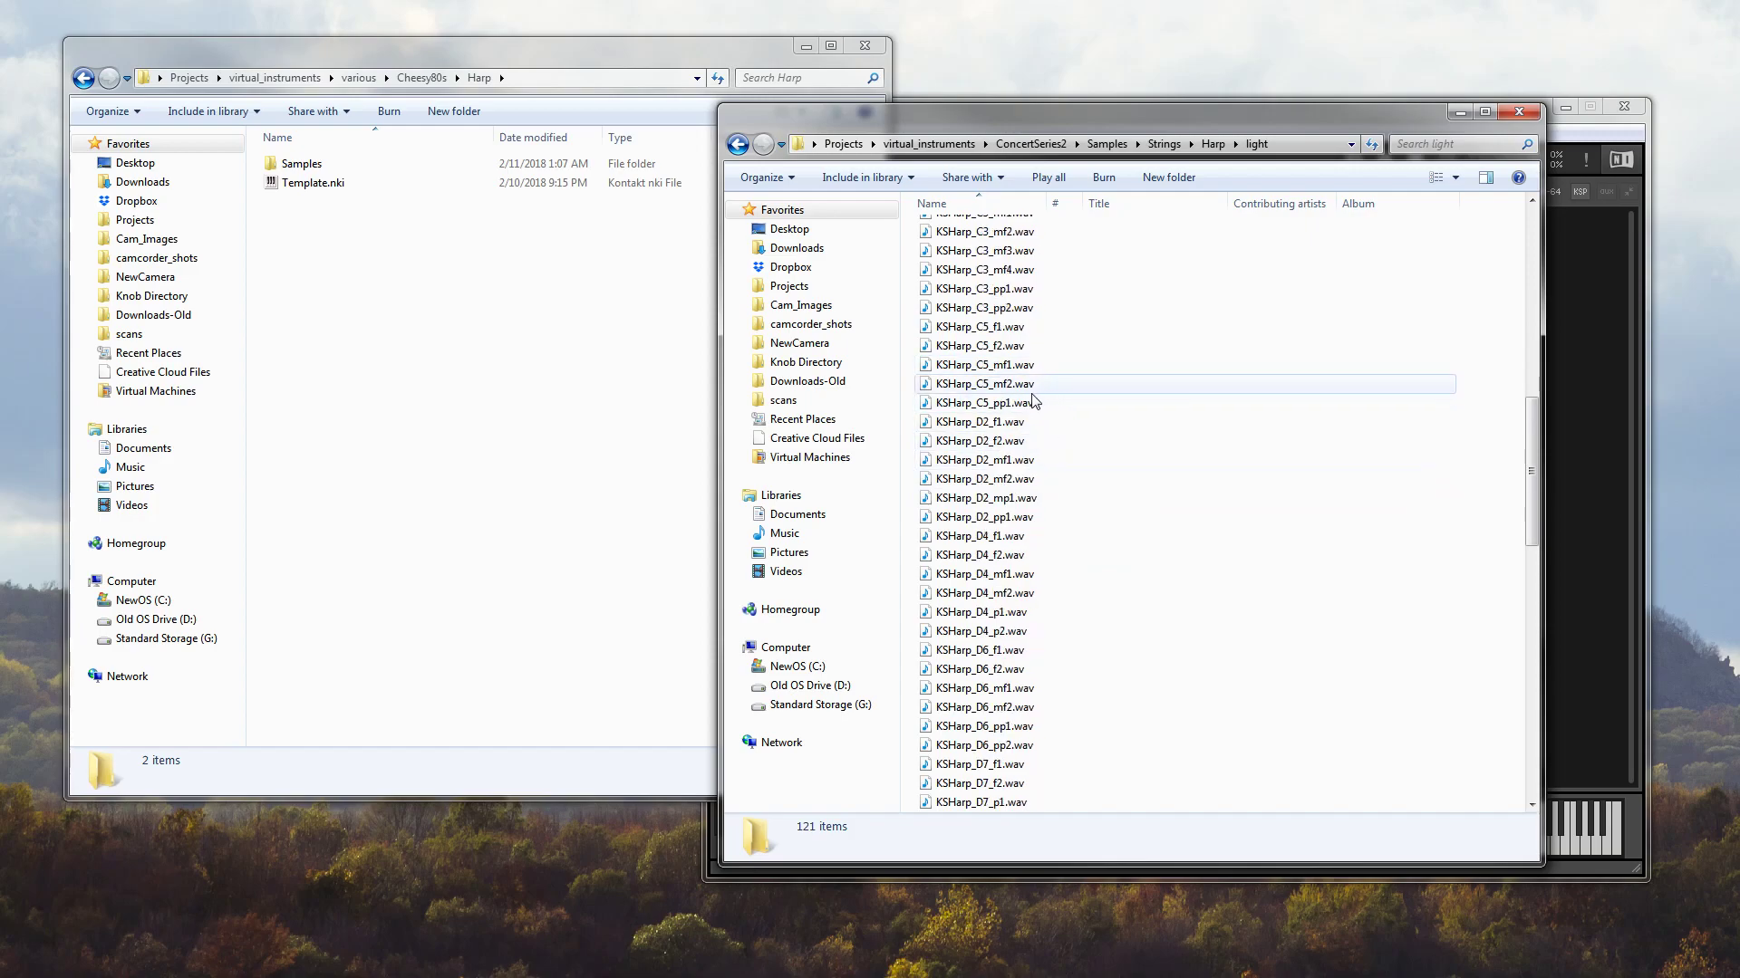
scroll(1124, 449, "down", 1)
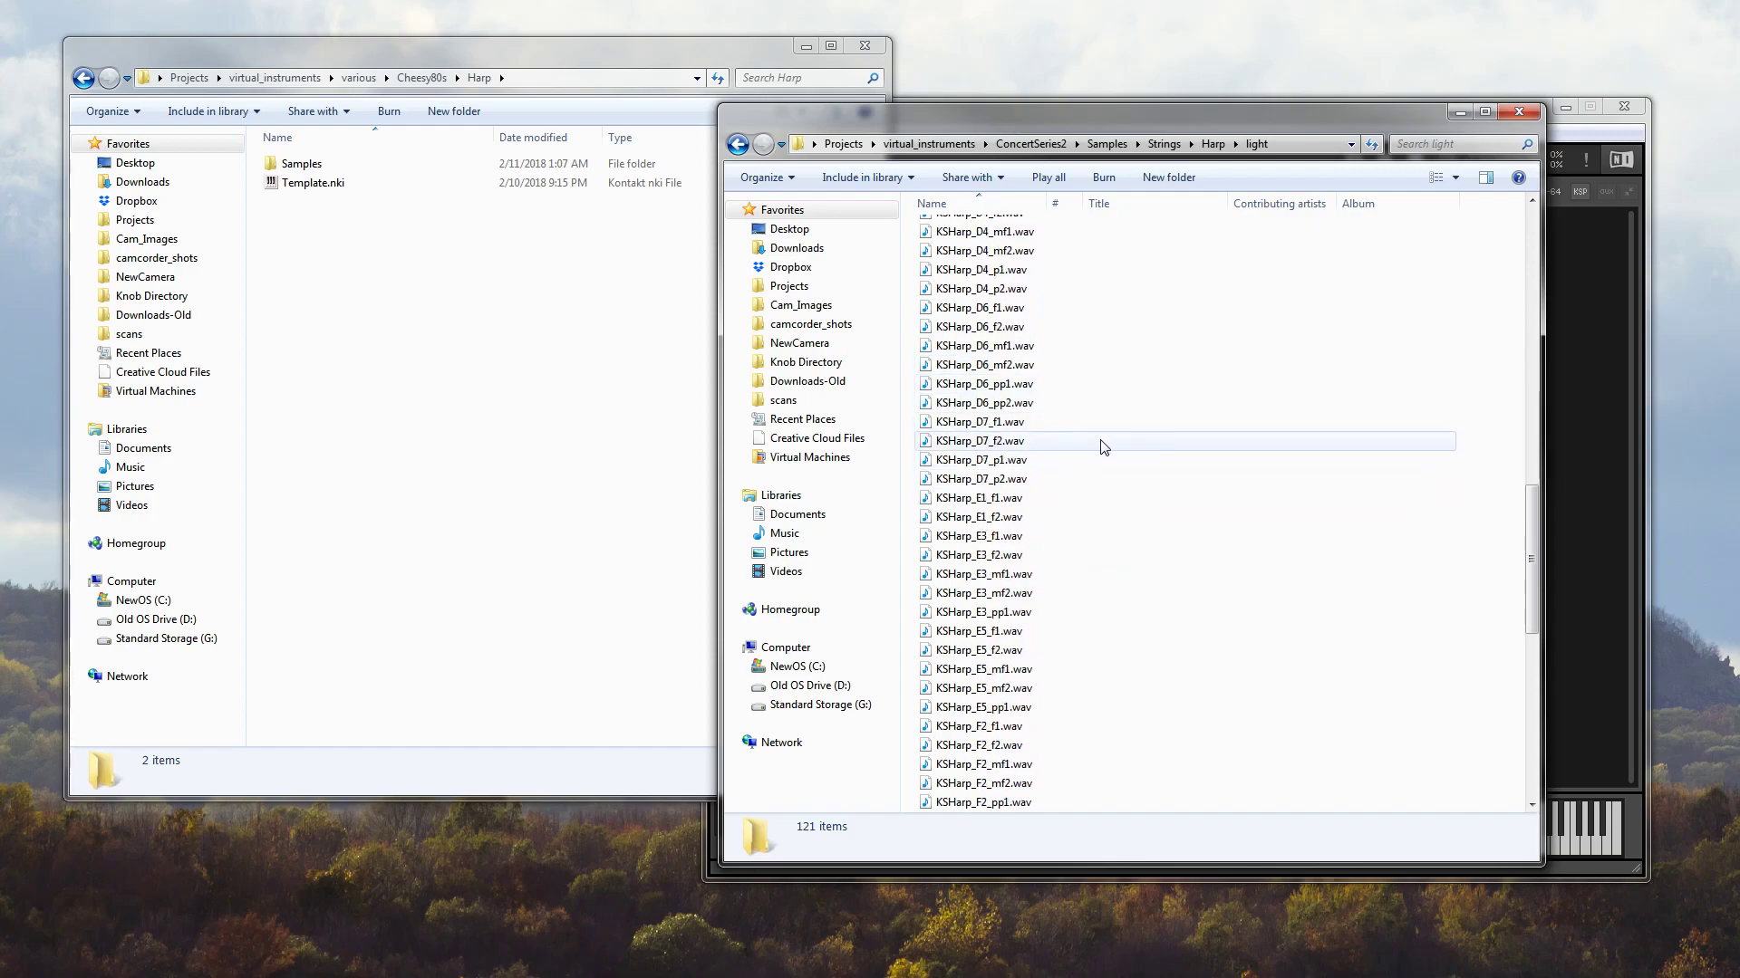
scroll(1104, 446, "down", 1)
scroll(1104, 447, "up", 4)
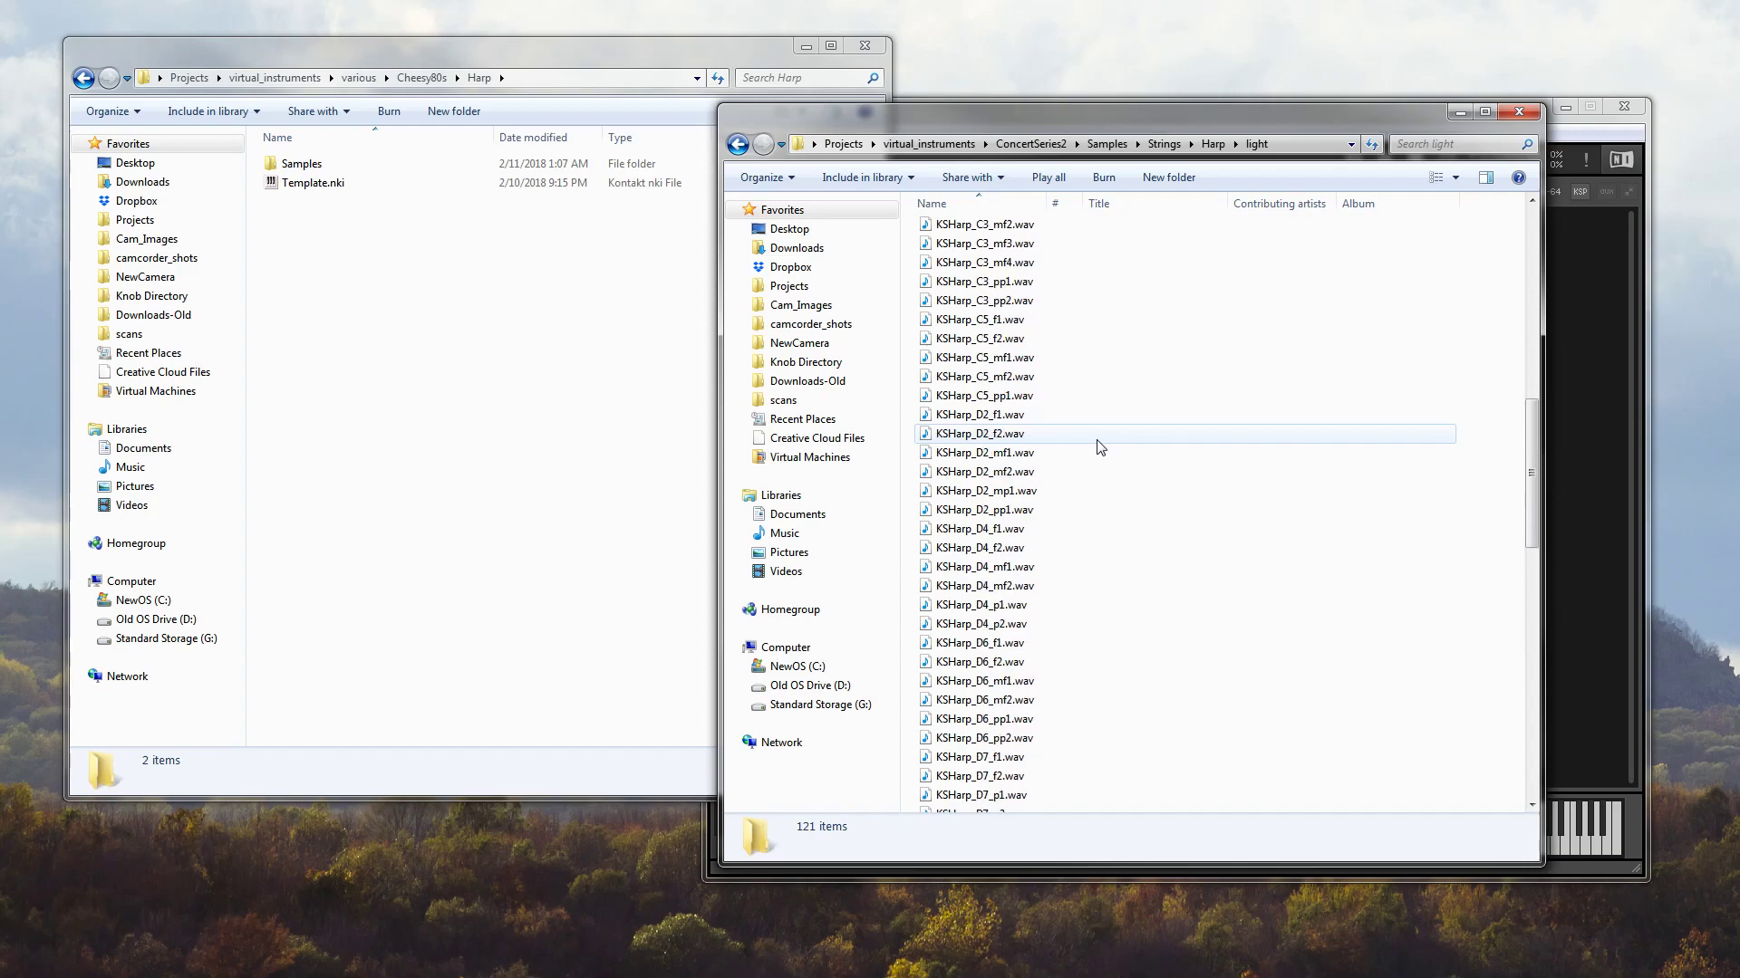
scroll(1042, 419, "up", 9)
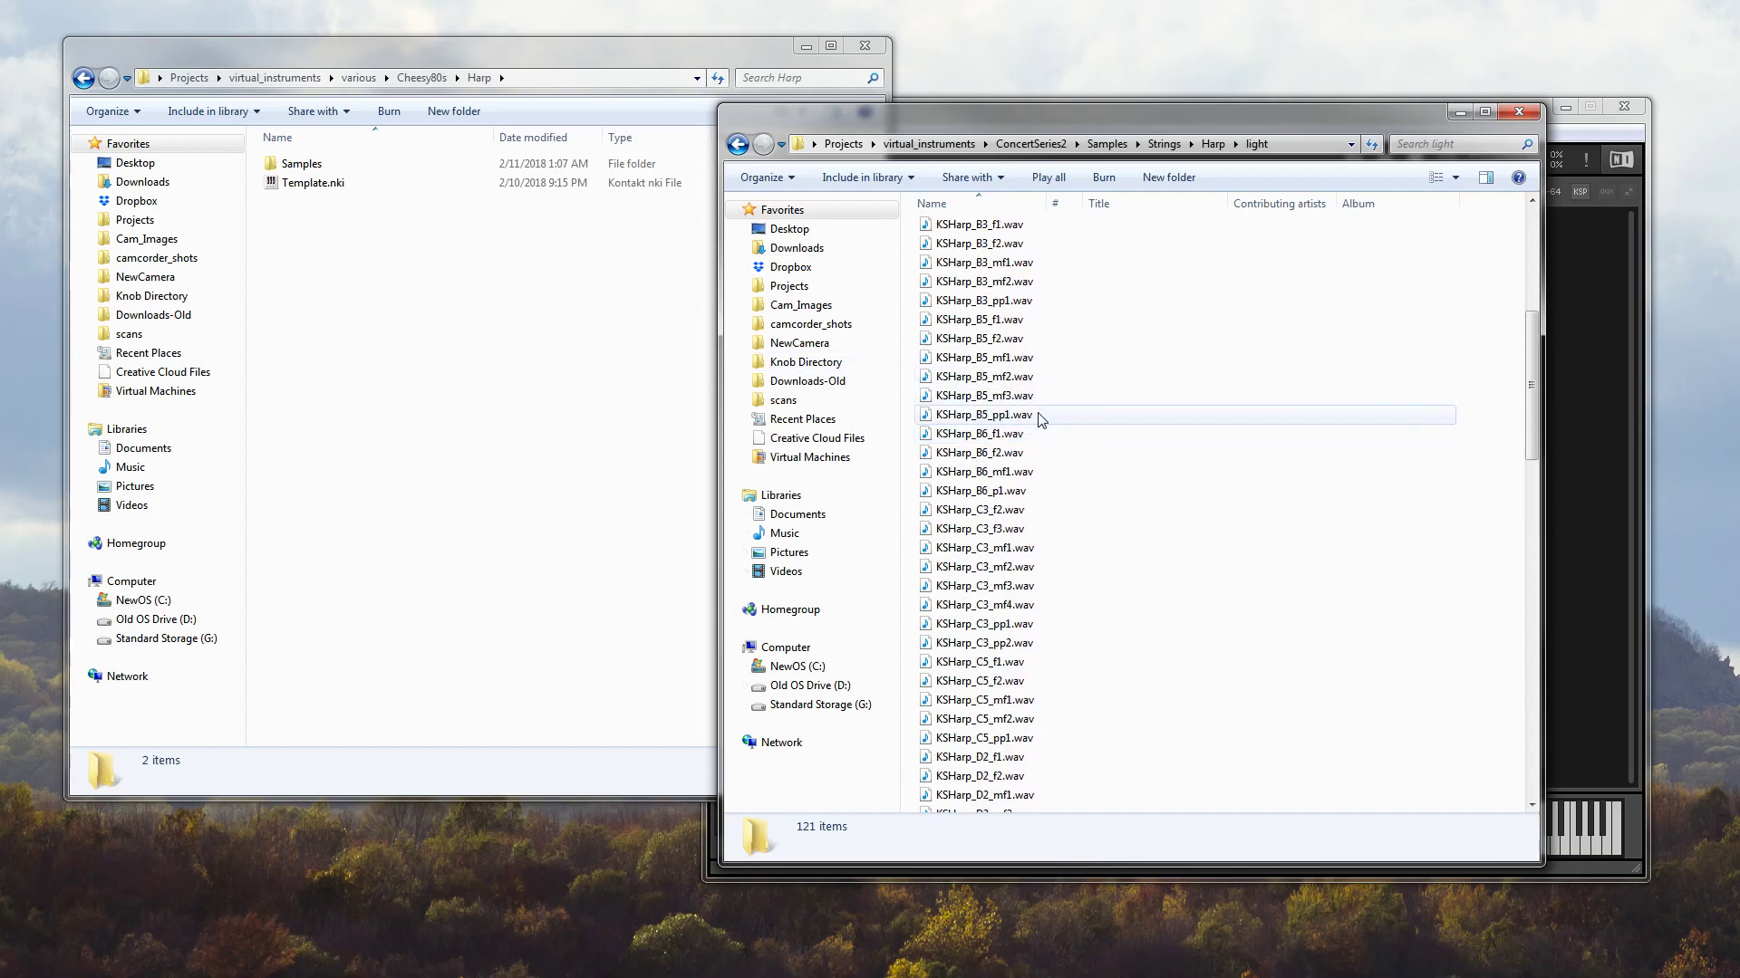
scroll(1042, 419, "up", 1)
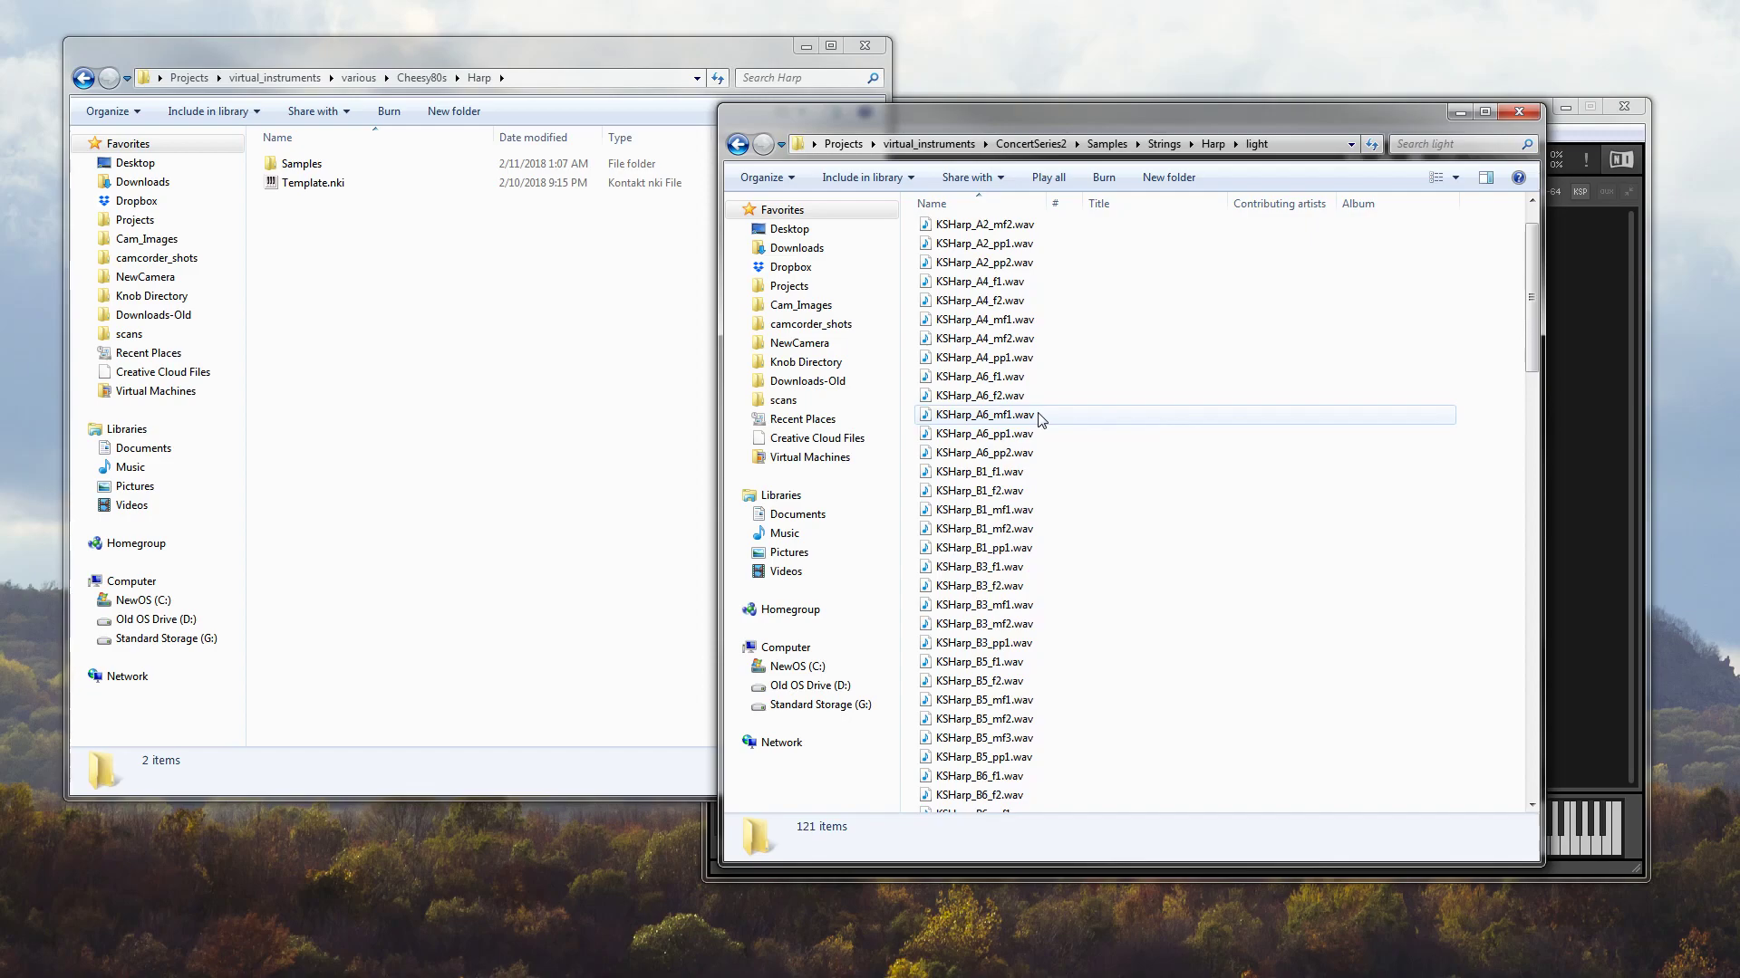
scroll(1042, 419, "down", 10)
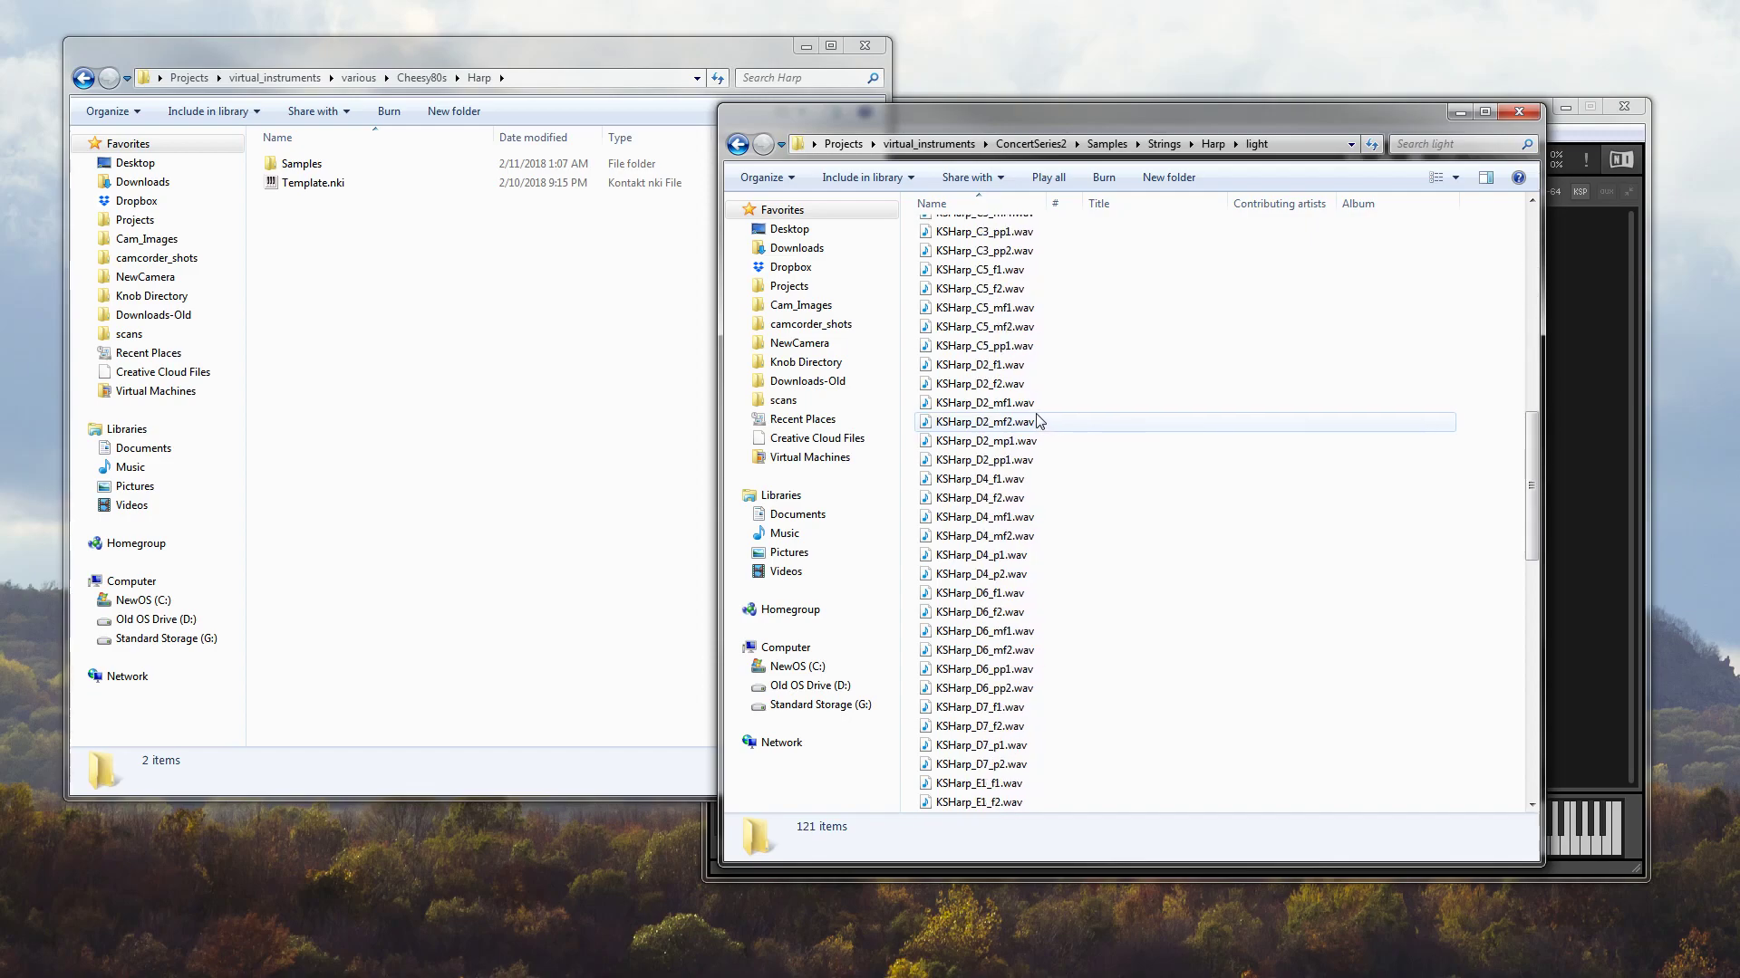
scroll(1028, 427, "down", 2)
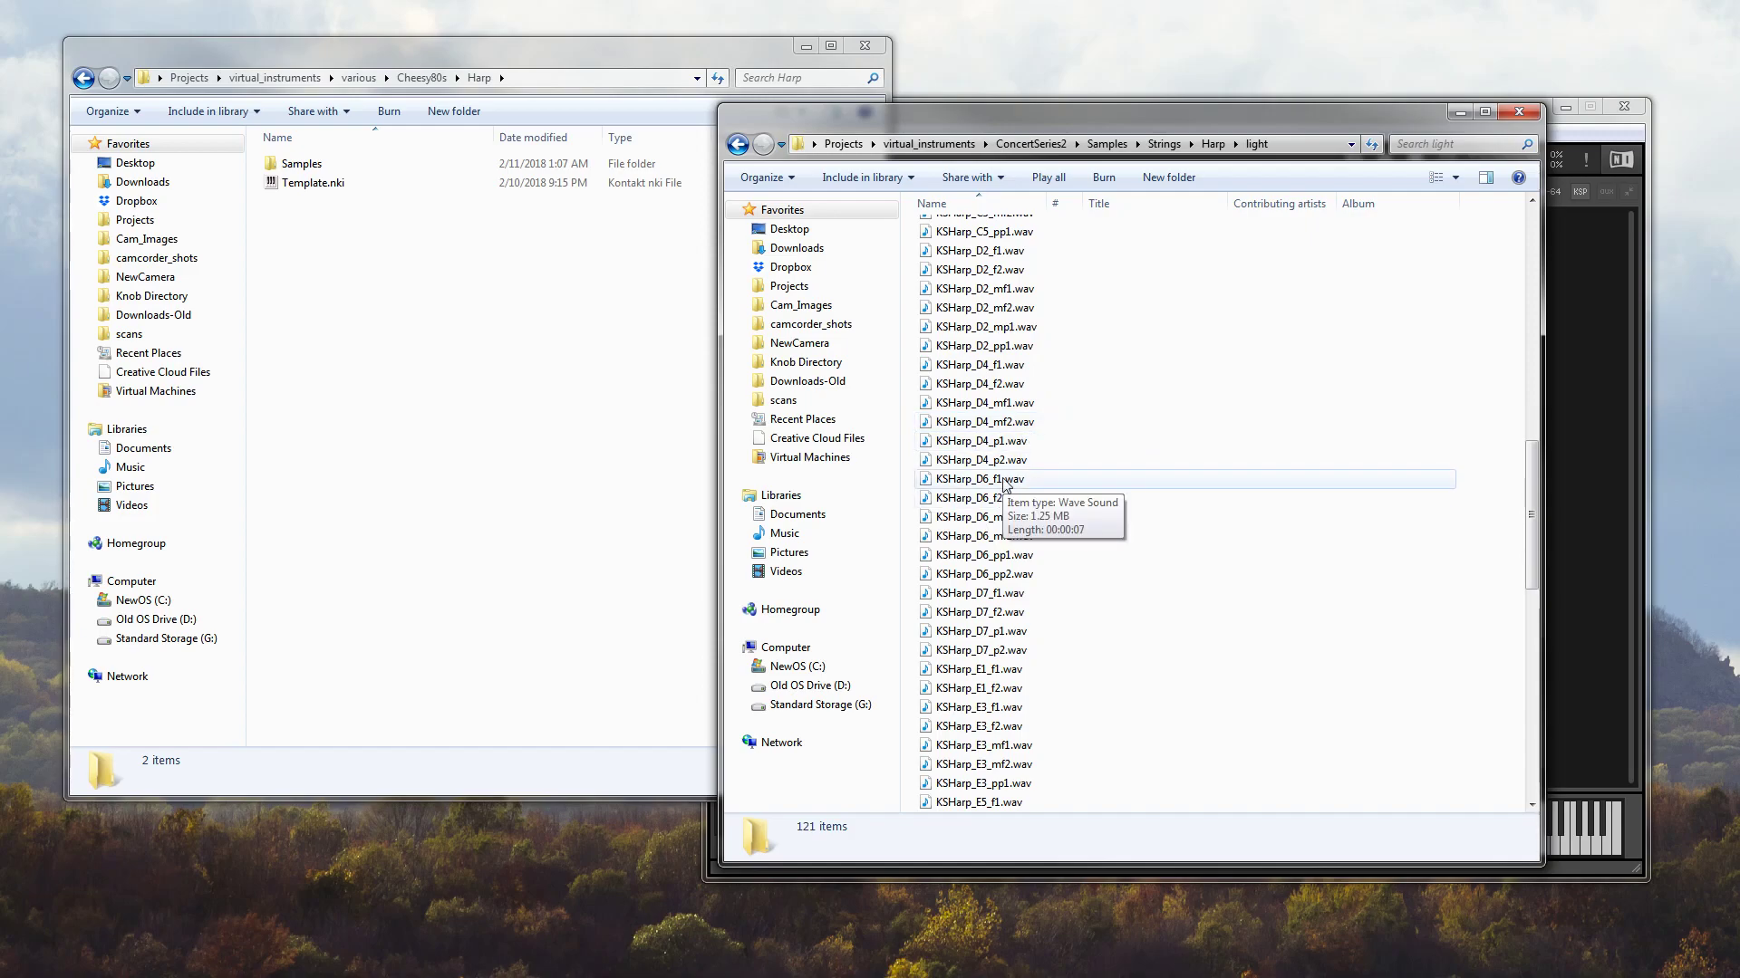
Audition D6, D4 and D2 harp samples, including the f1 takes and KSHarp_D2_f2.wav
left_click(1005, 480)
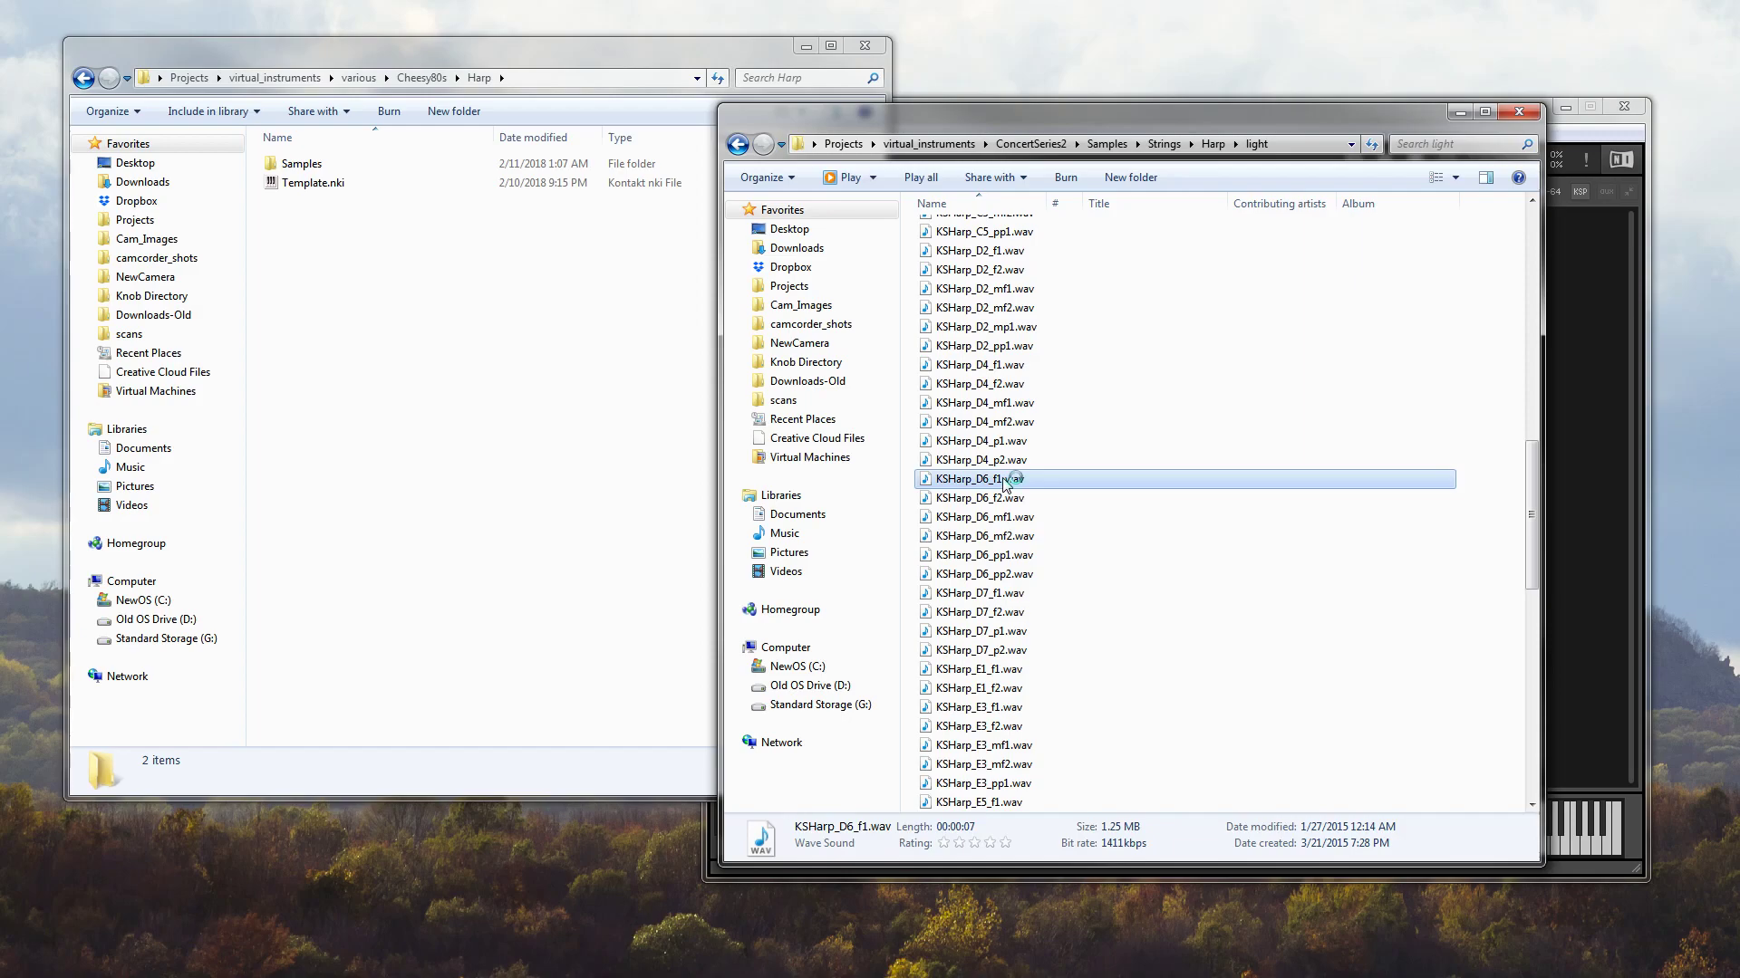
left_click(1013, 367)
left_click(1006, 251)
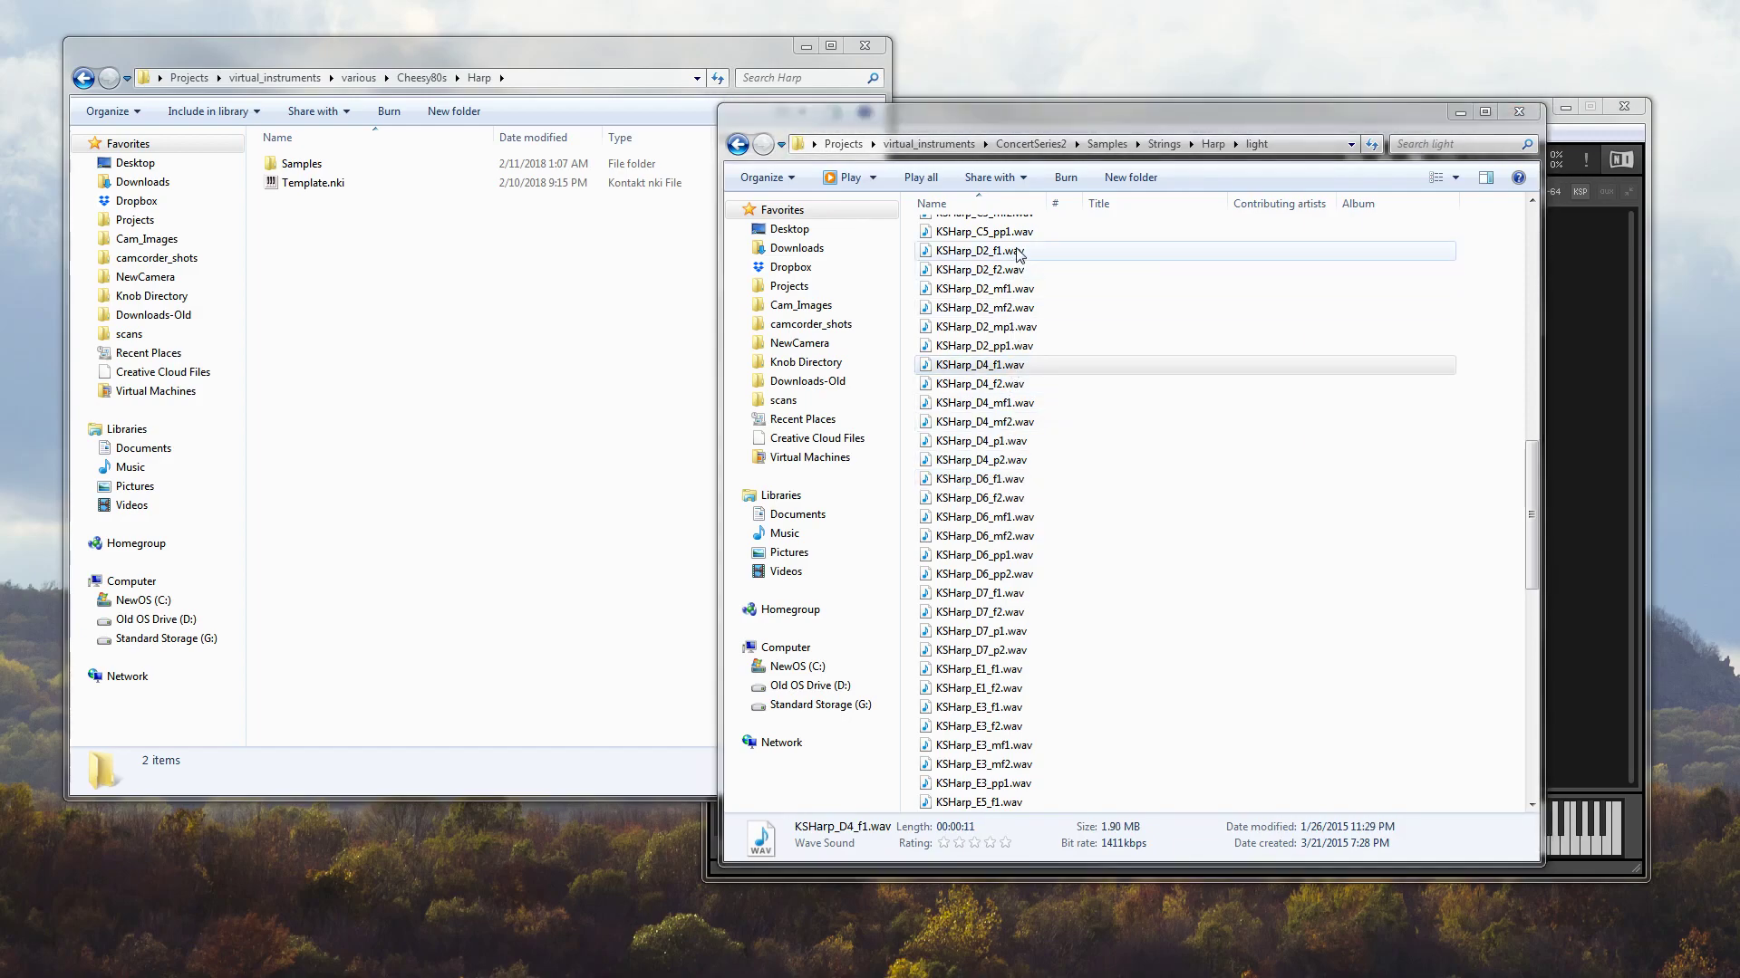
left_click(1024, 403)
left_click(1005, 270)
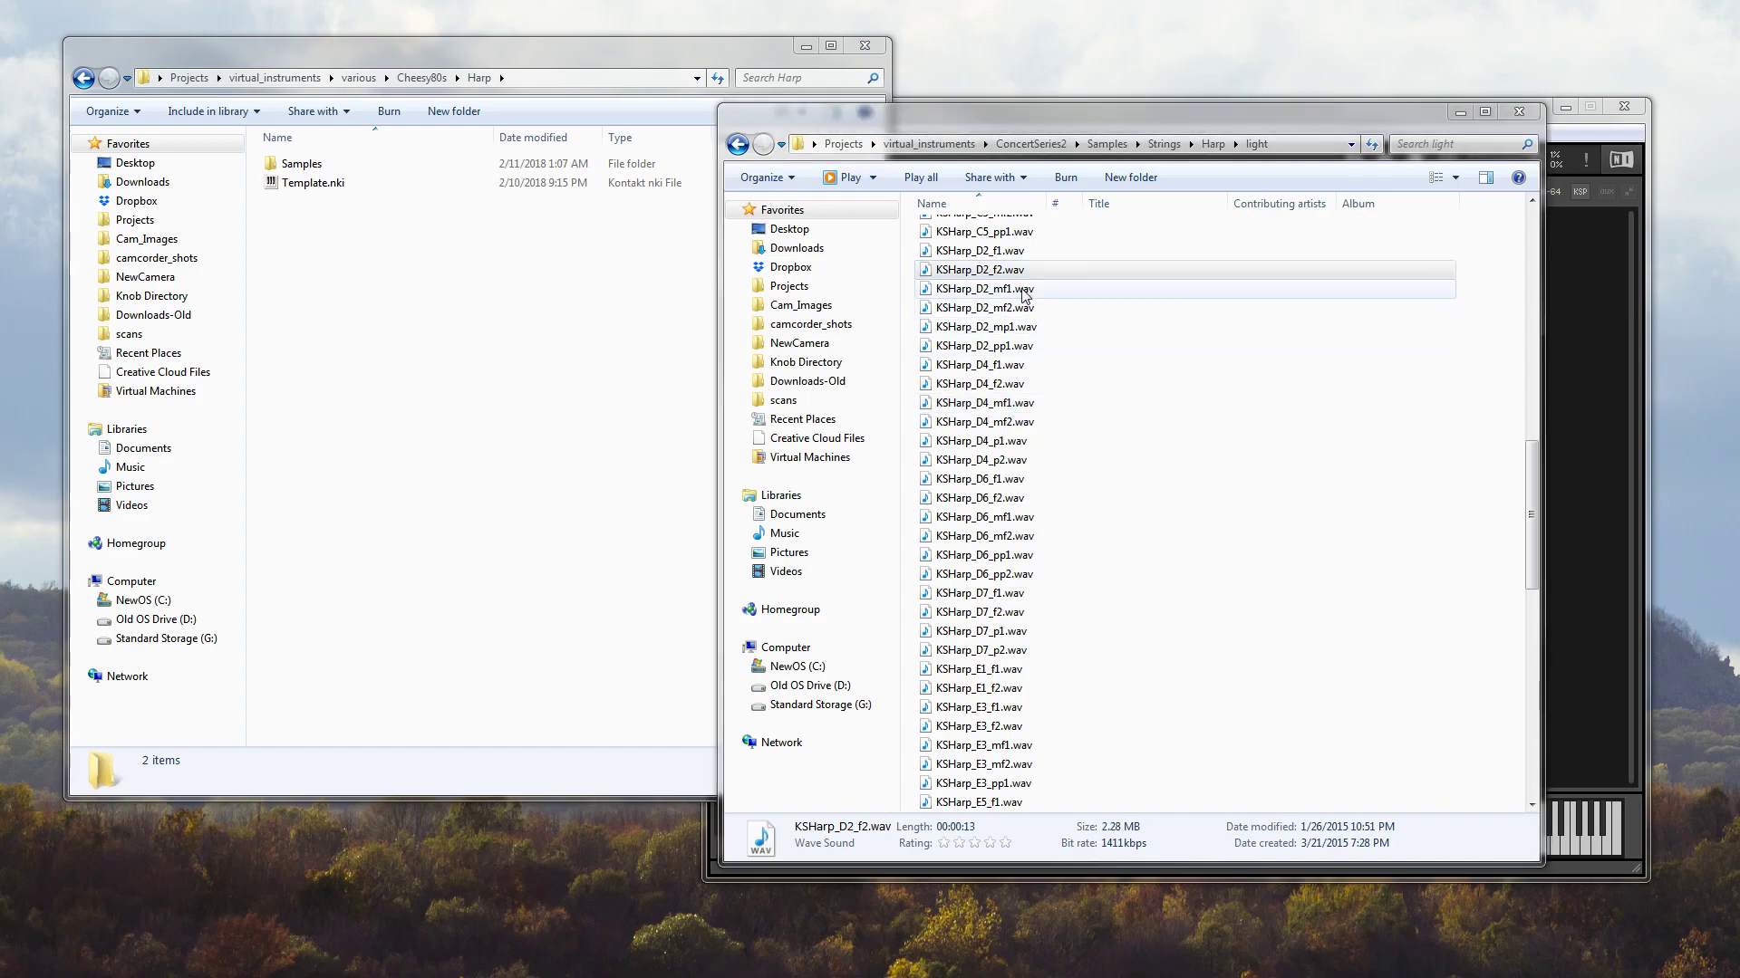
Copy KSHarp_D2_f2.wav into the Samples folder of the Cheesy80s Harp folder
left_click(1019, 272)
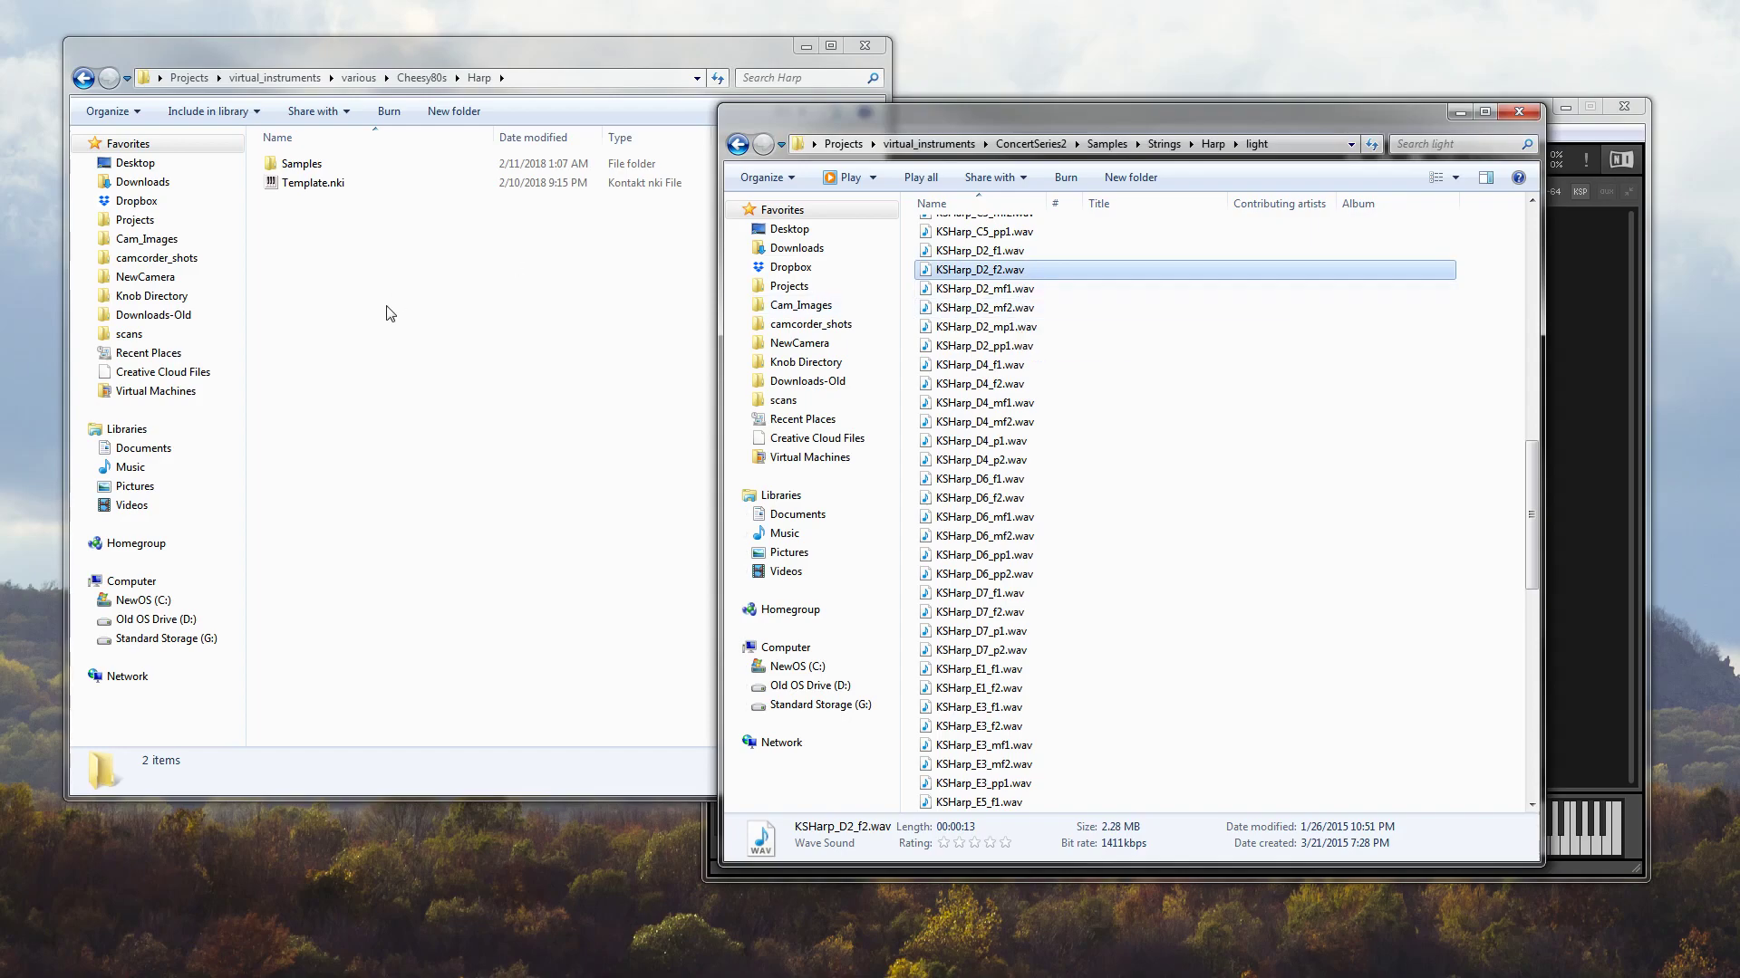
left_click(382, 193)
double_click(398, 167)
key("ctrl+v")
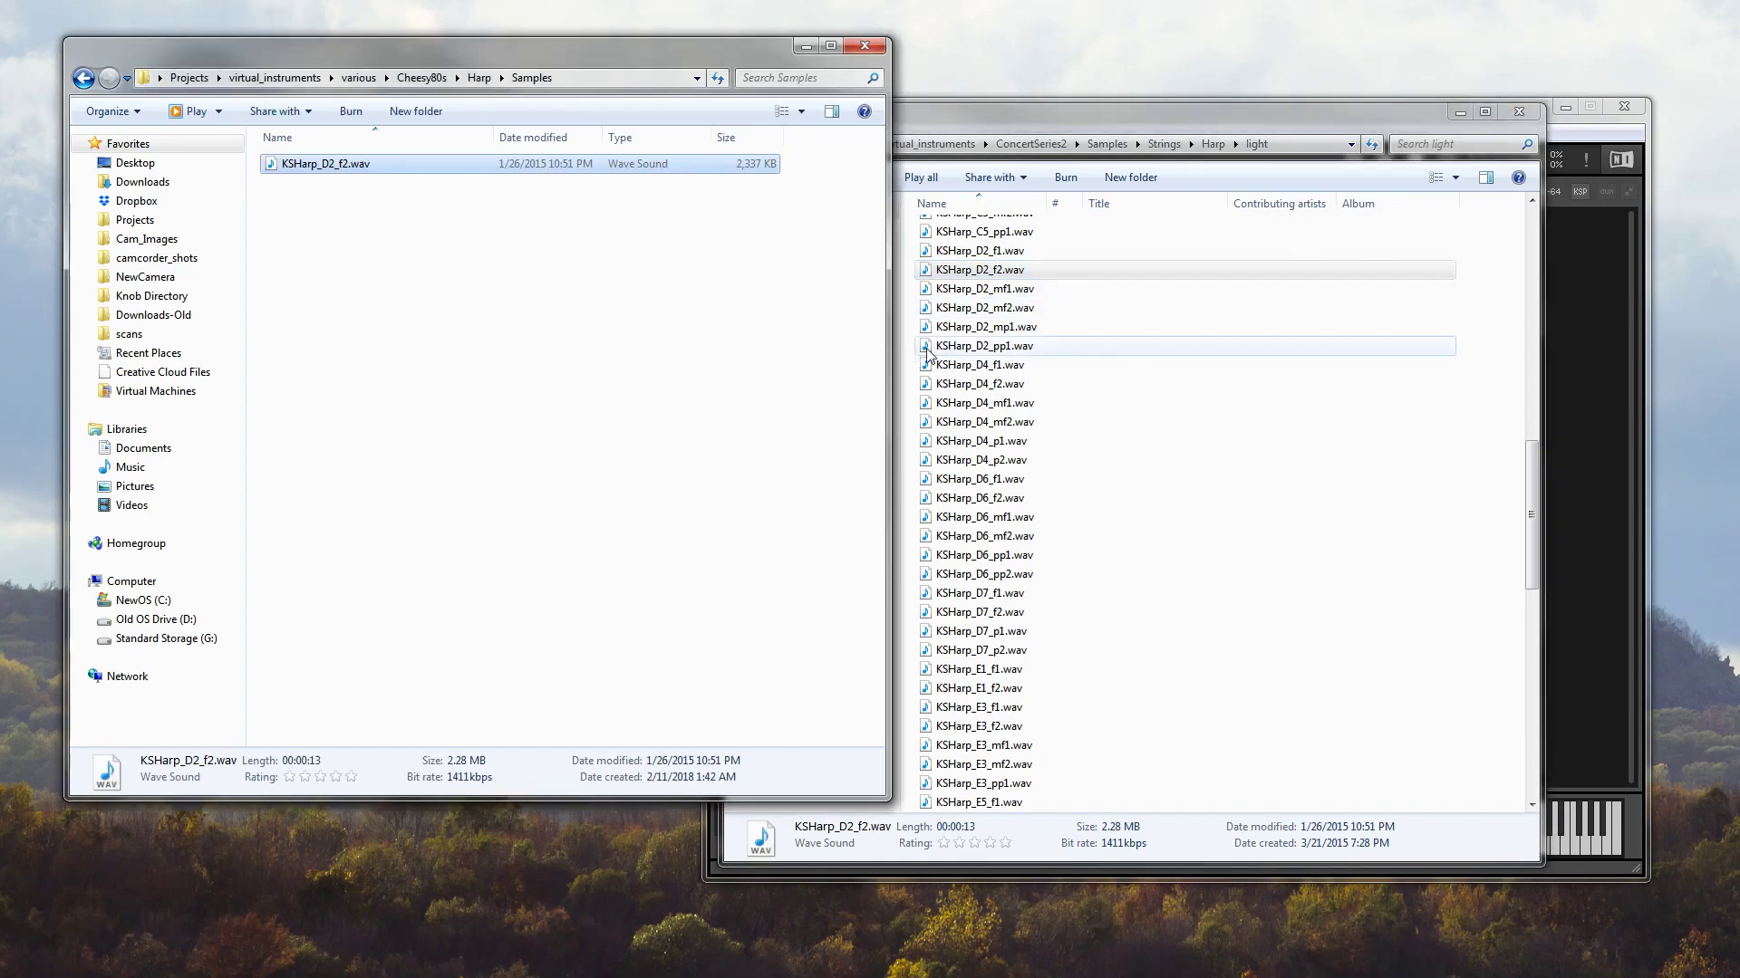
Audition the f and mf takes of the D4 harp note and copy KSHarp_D4_f2.wav into the Harp Samples folder
double_click(1011, 386)
double_click(1015, 367)
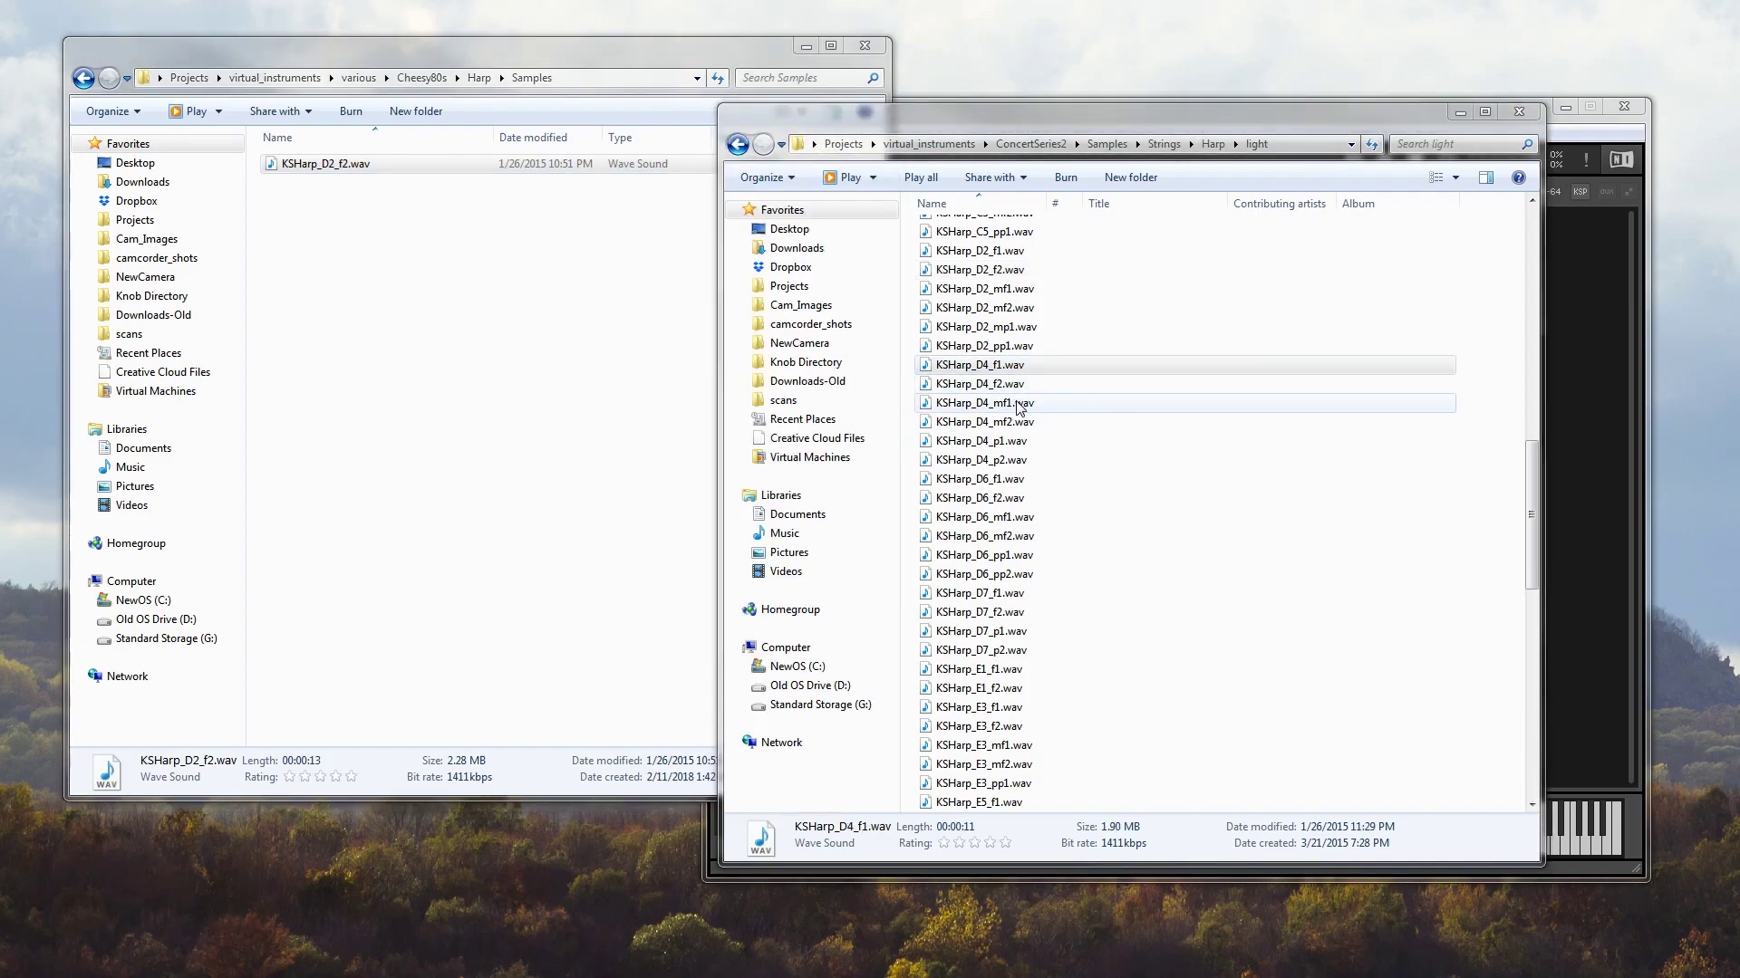
double_click(1016, 403)
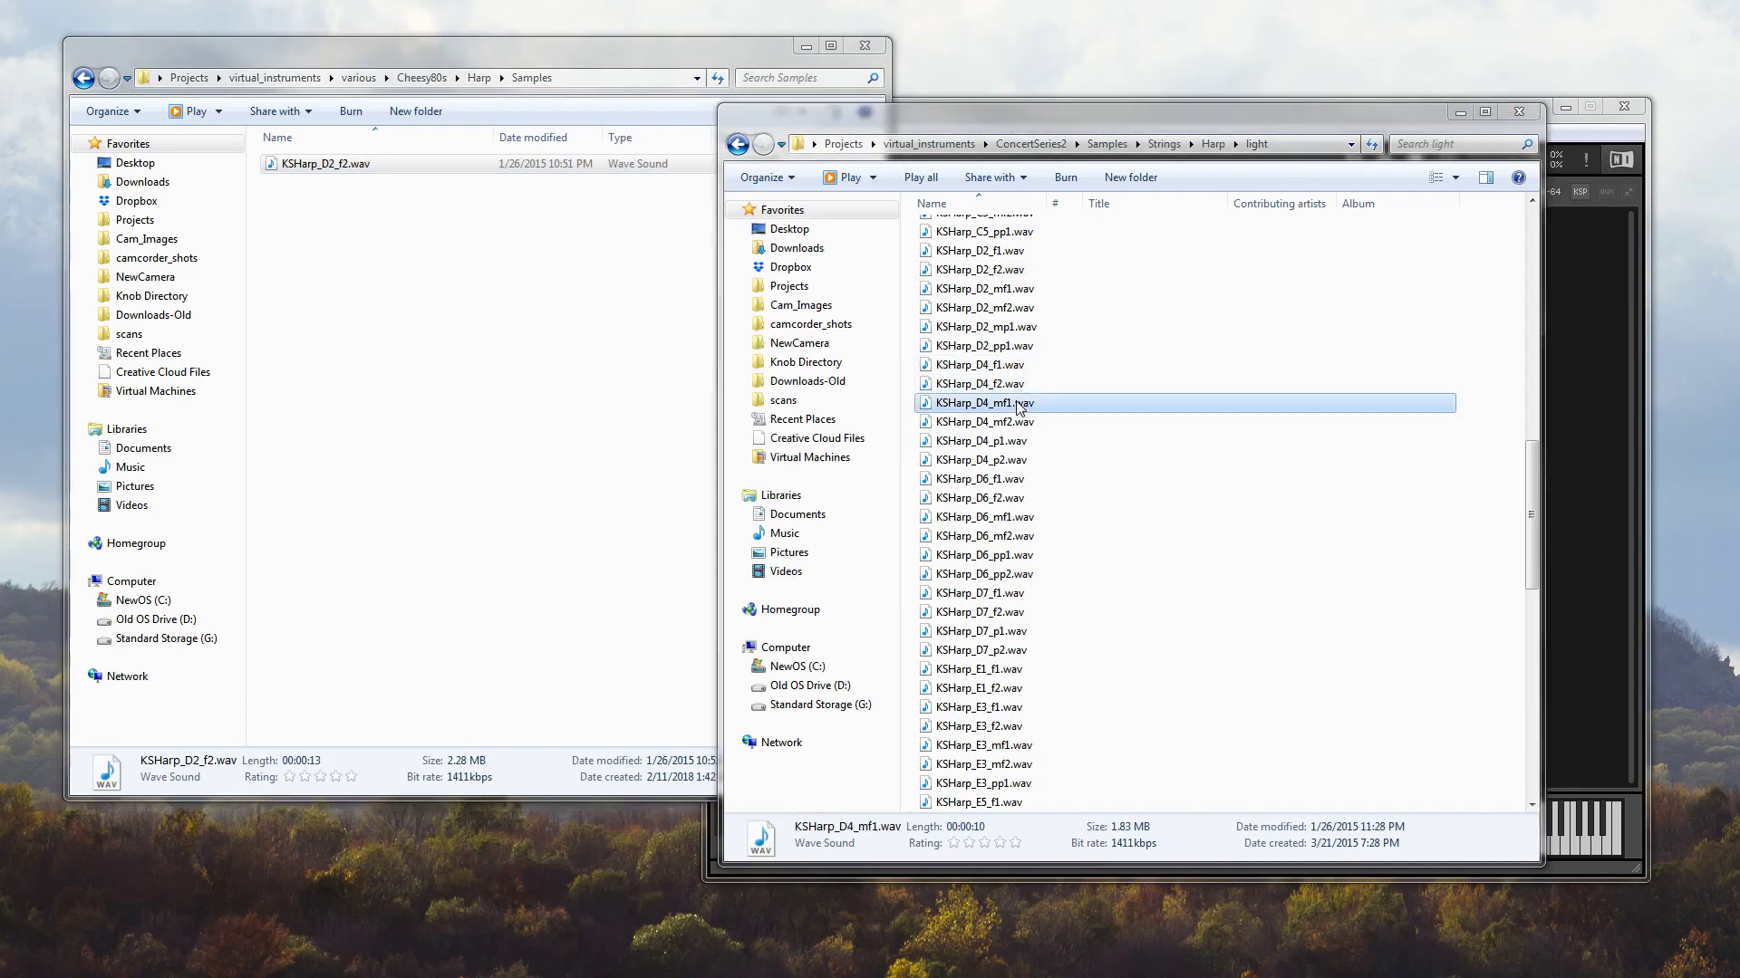
double_click(1015, 423)
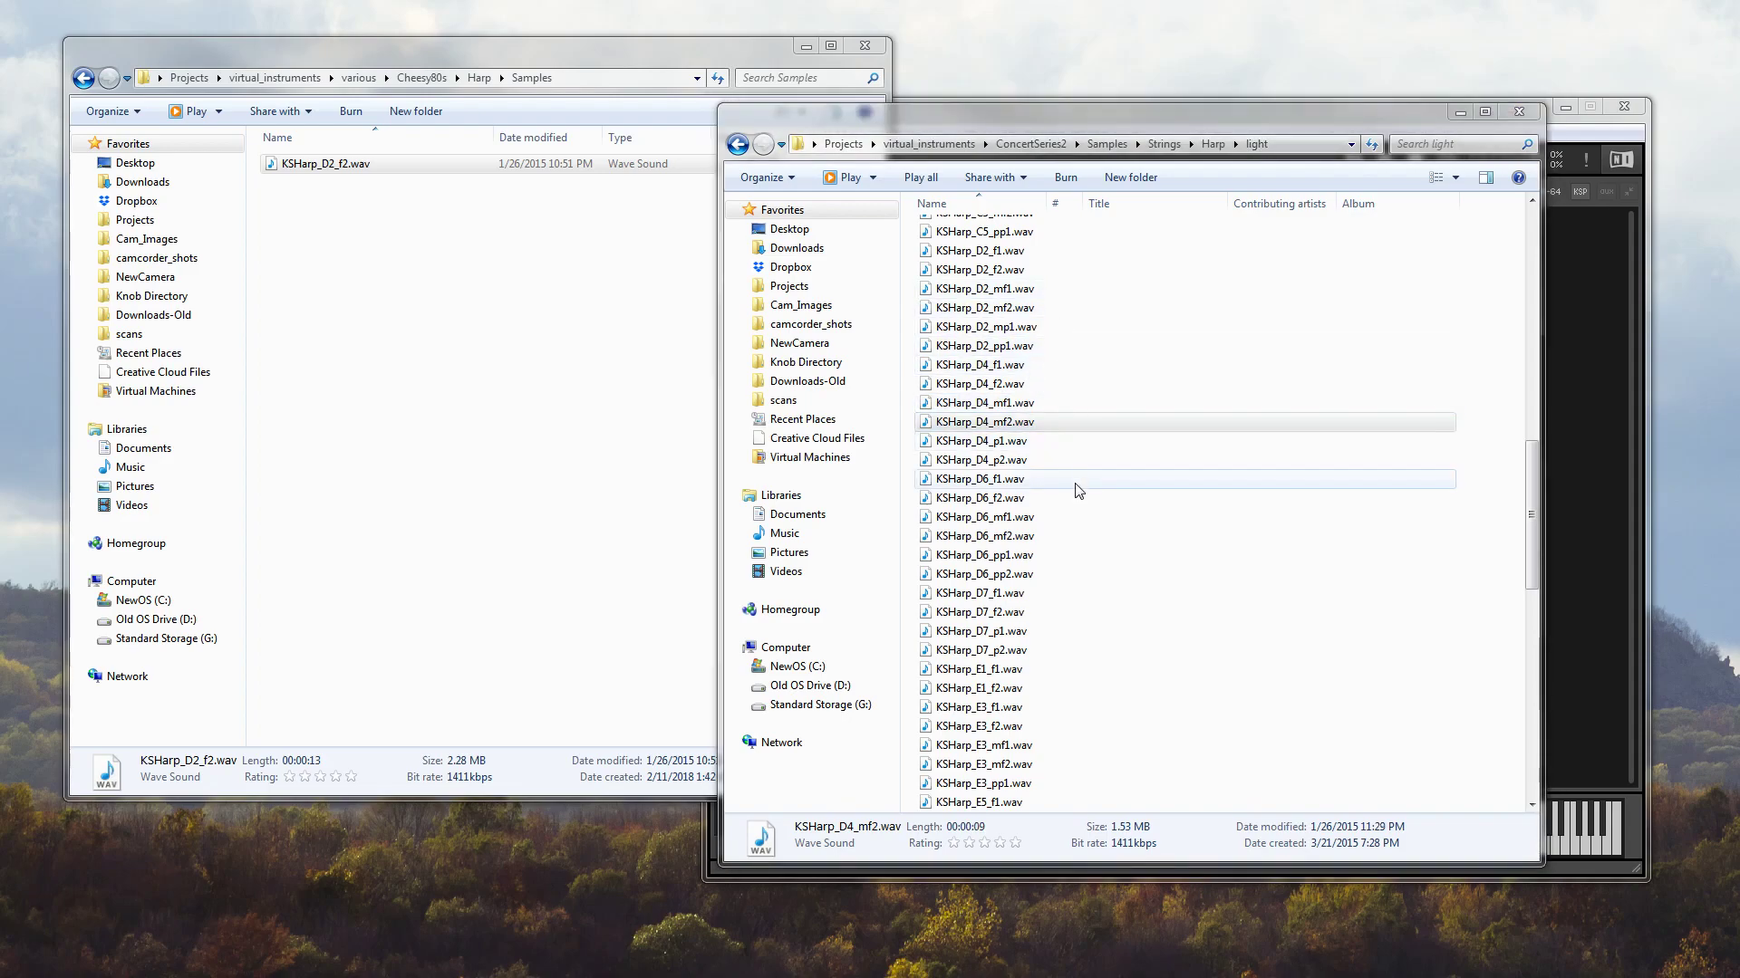
left_click_drag(1029, 384, 381, 388)
Compare the two D6 f takes, copy KSHarp_D6_f1.wav into the Harp Samples folder and close the light folder window
left_click(1013, 499)
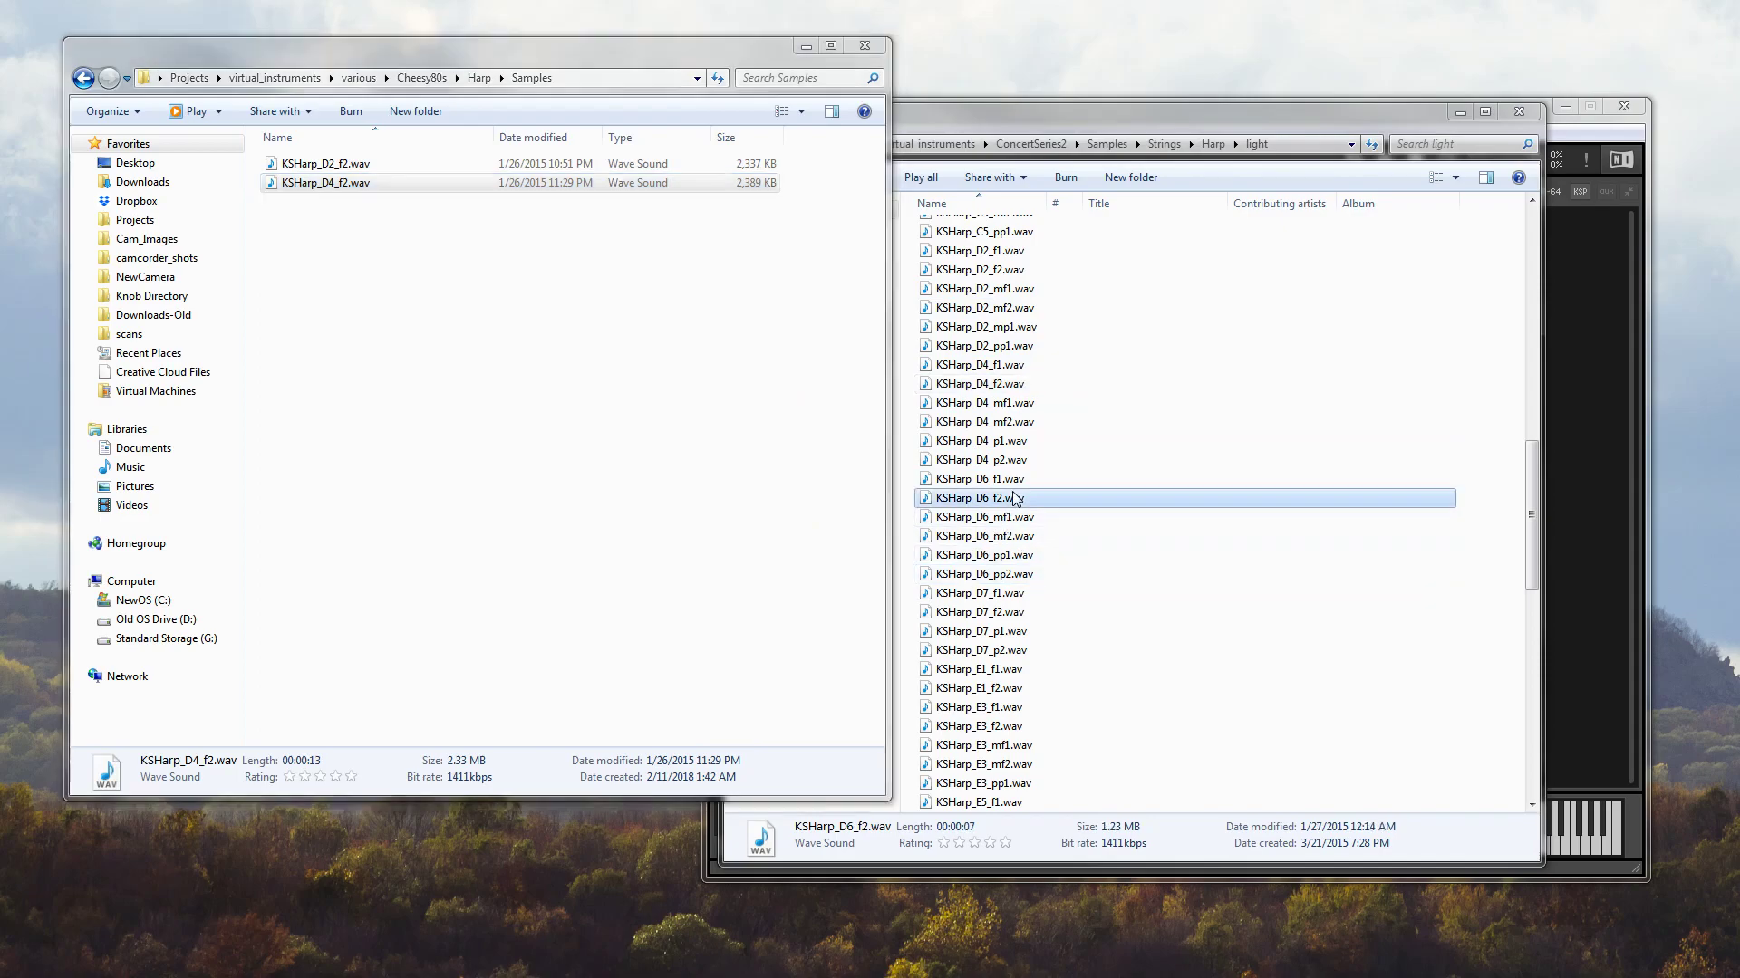
double_click(1012, 481)
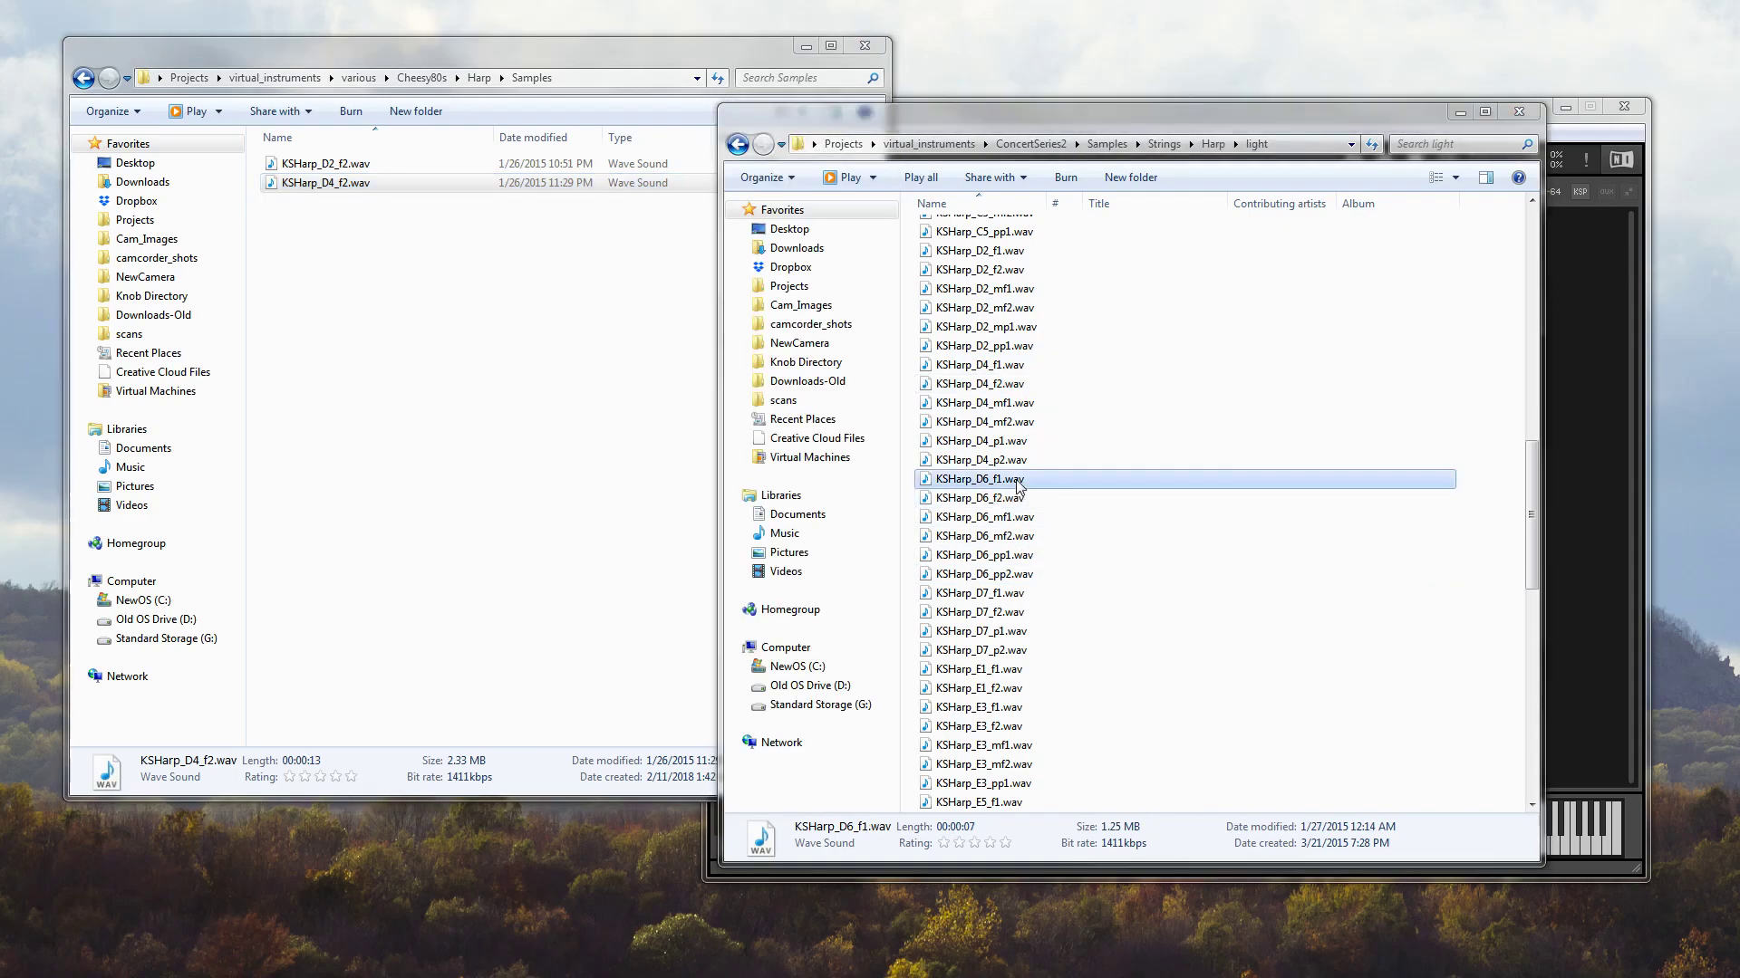
left_click(1014, 501)
left_click_drag(1013, 481, 367, 397)
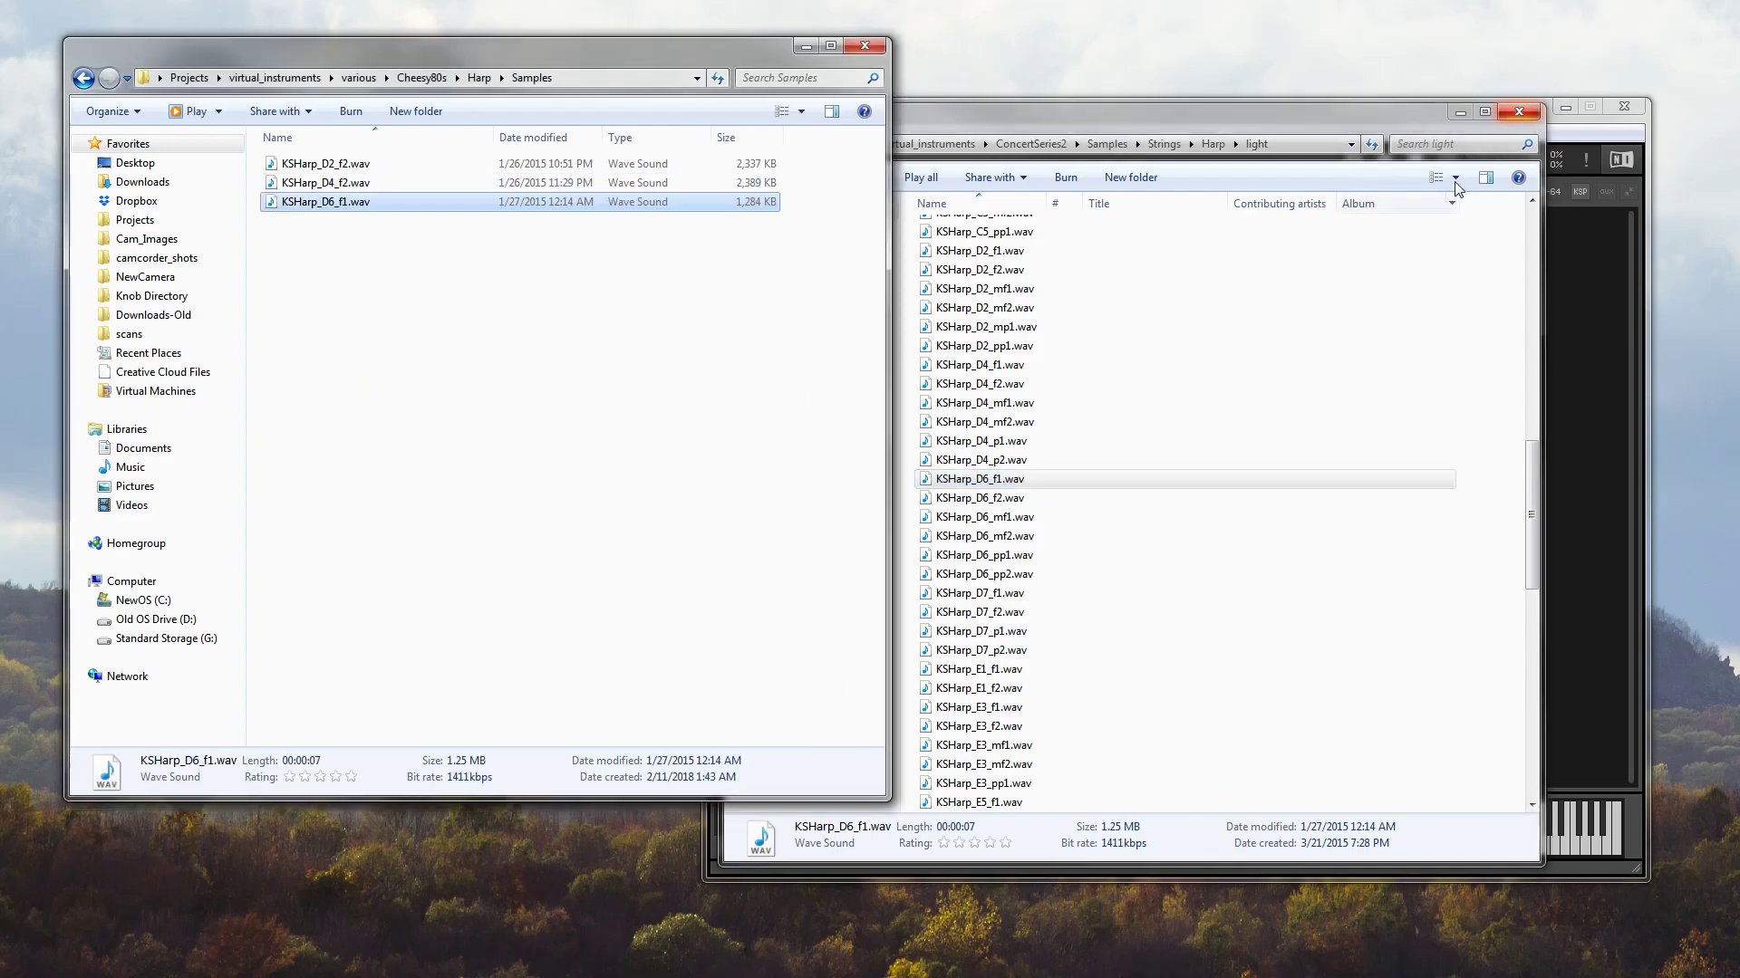
left_click(1315, 288)
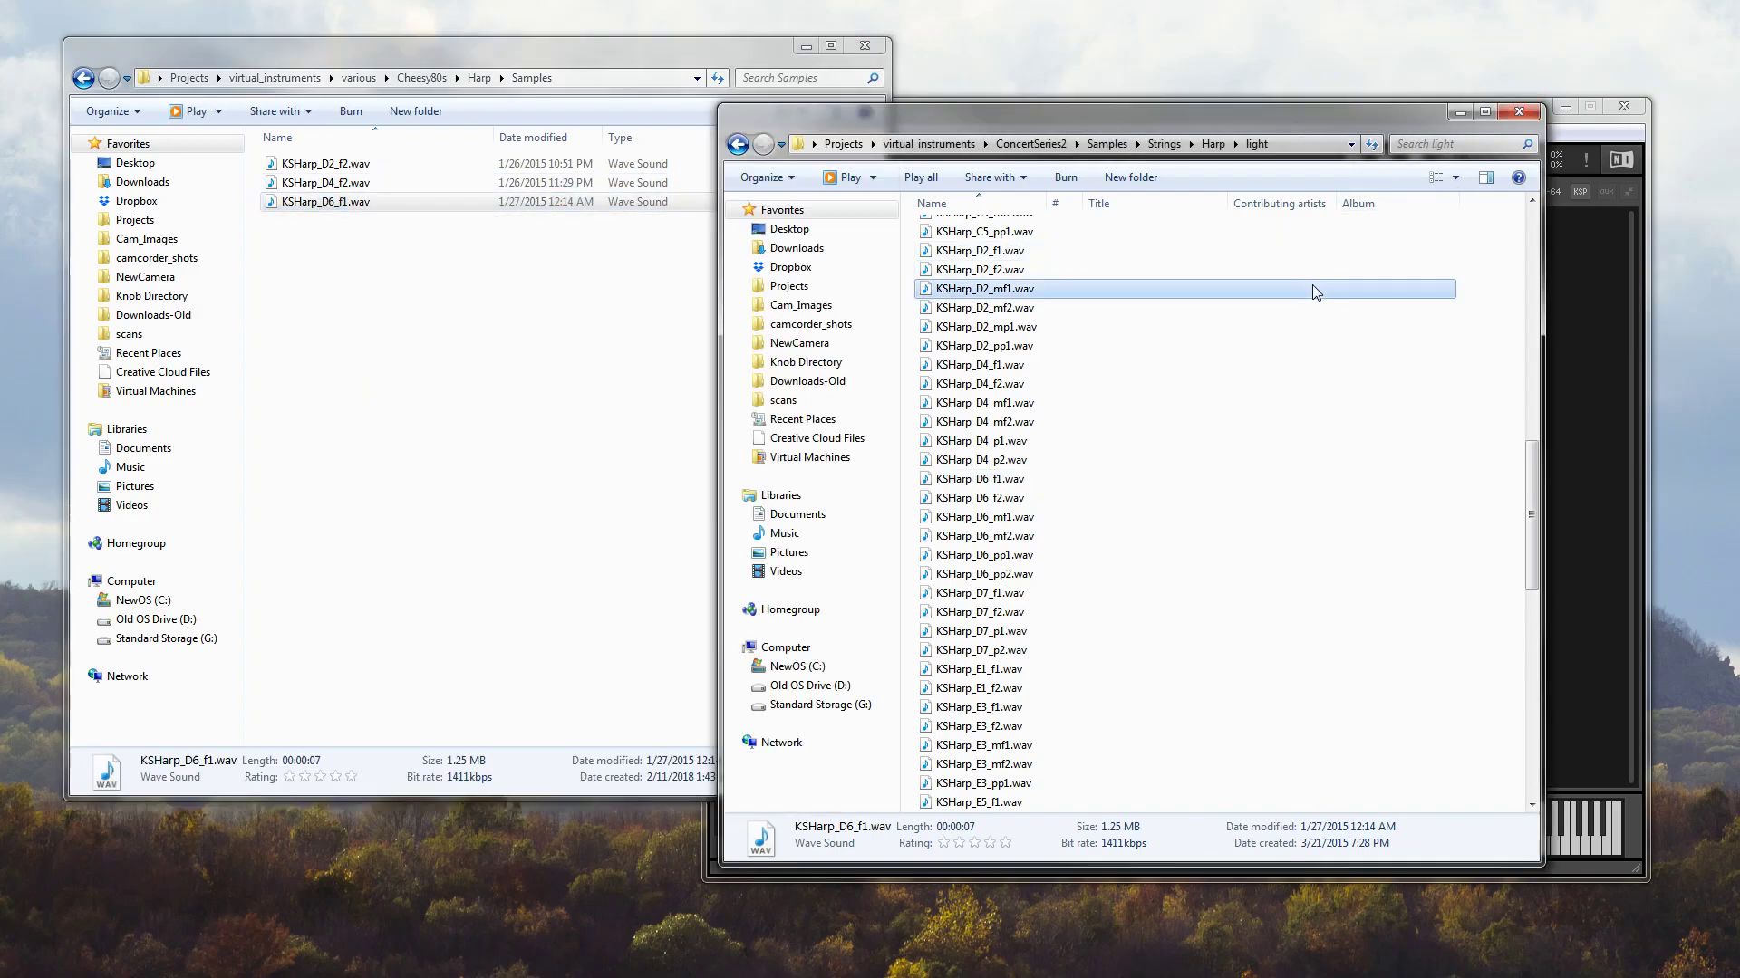
left_click(1518, 112)
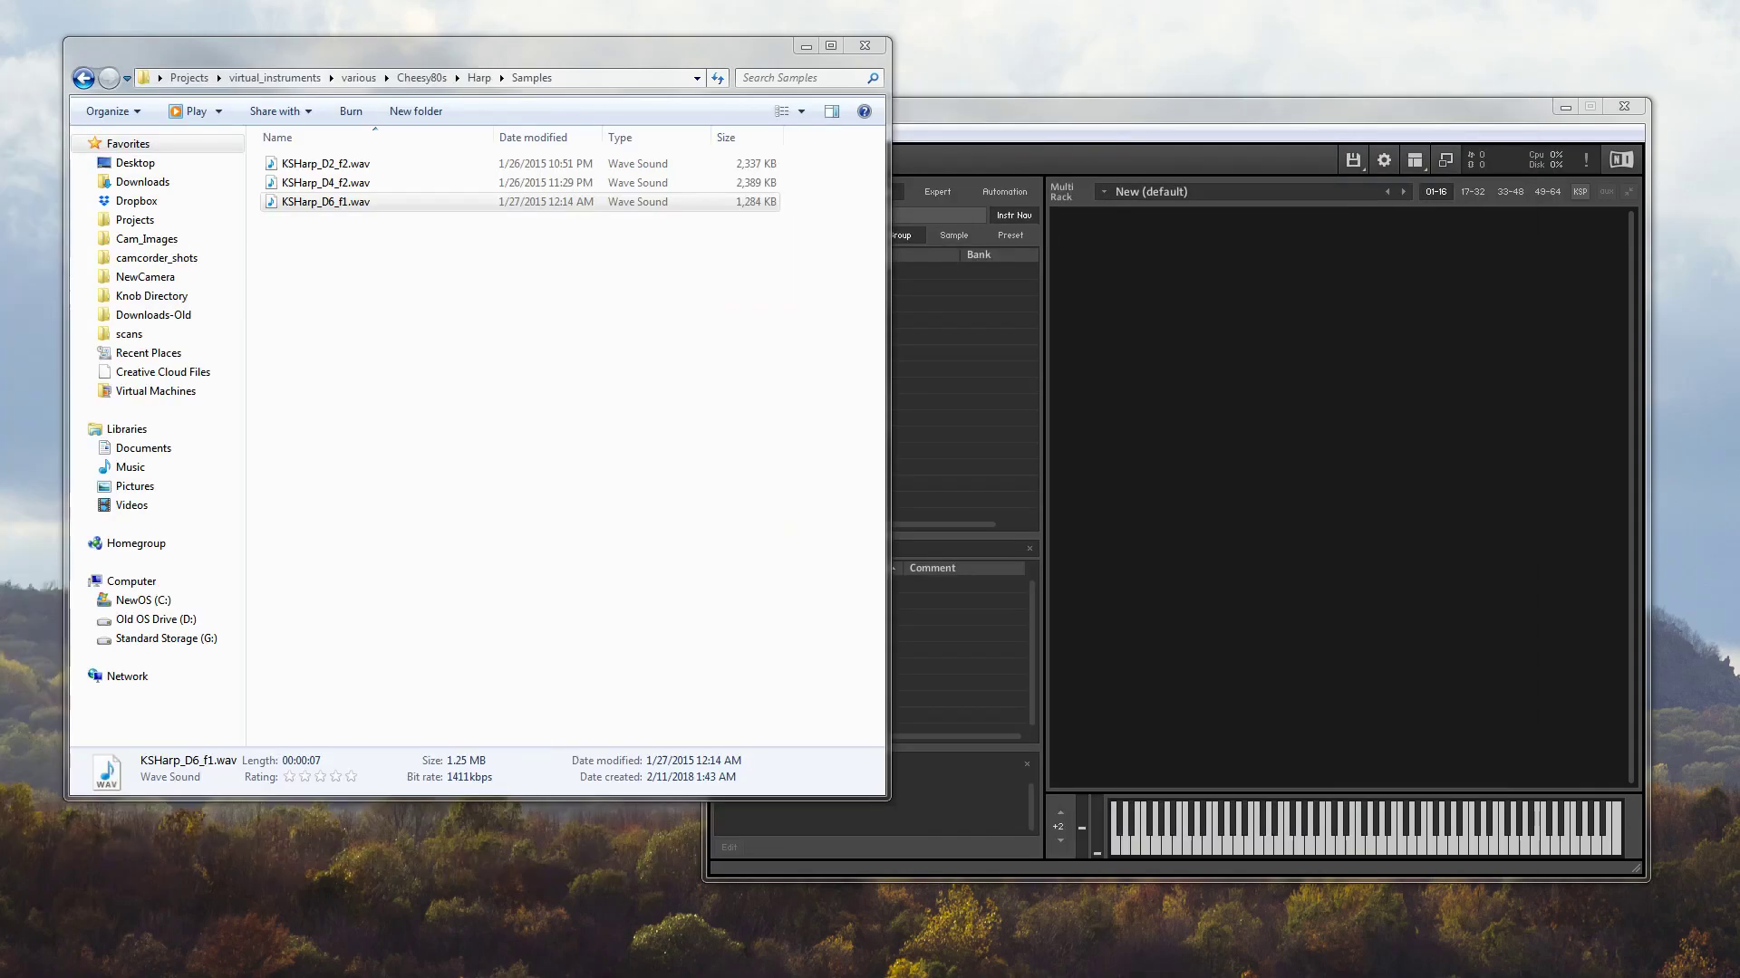
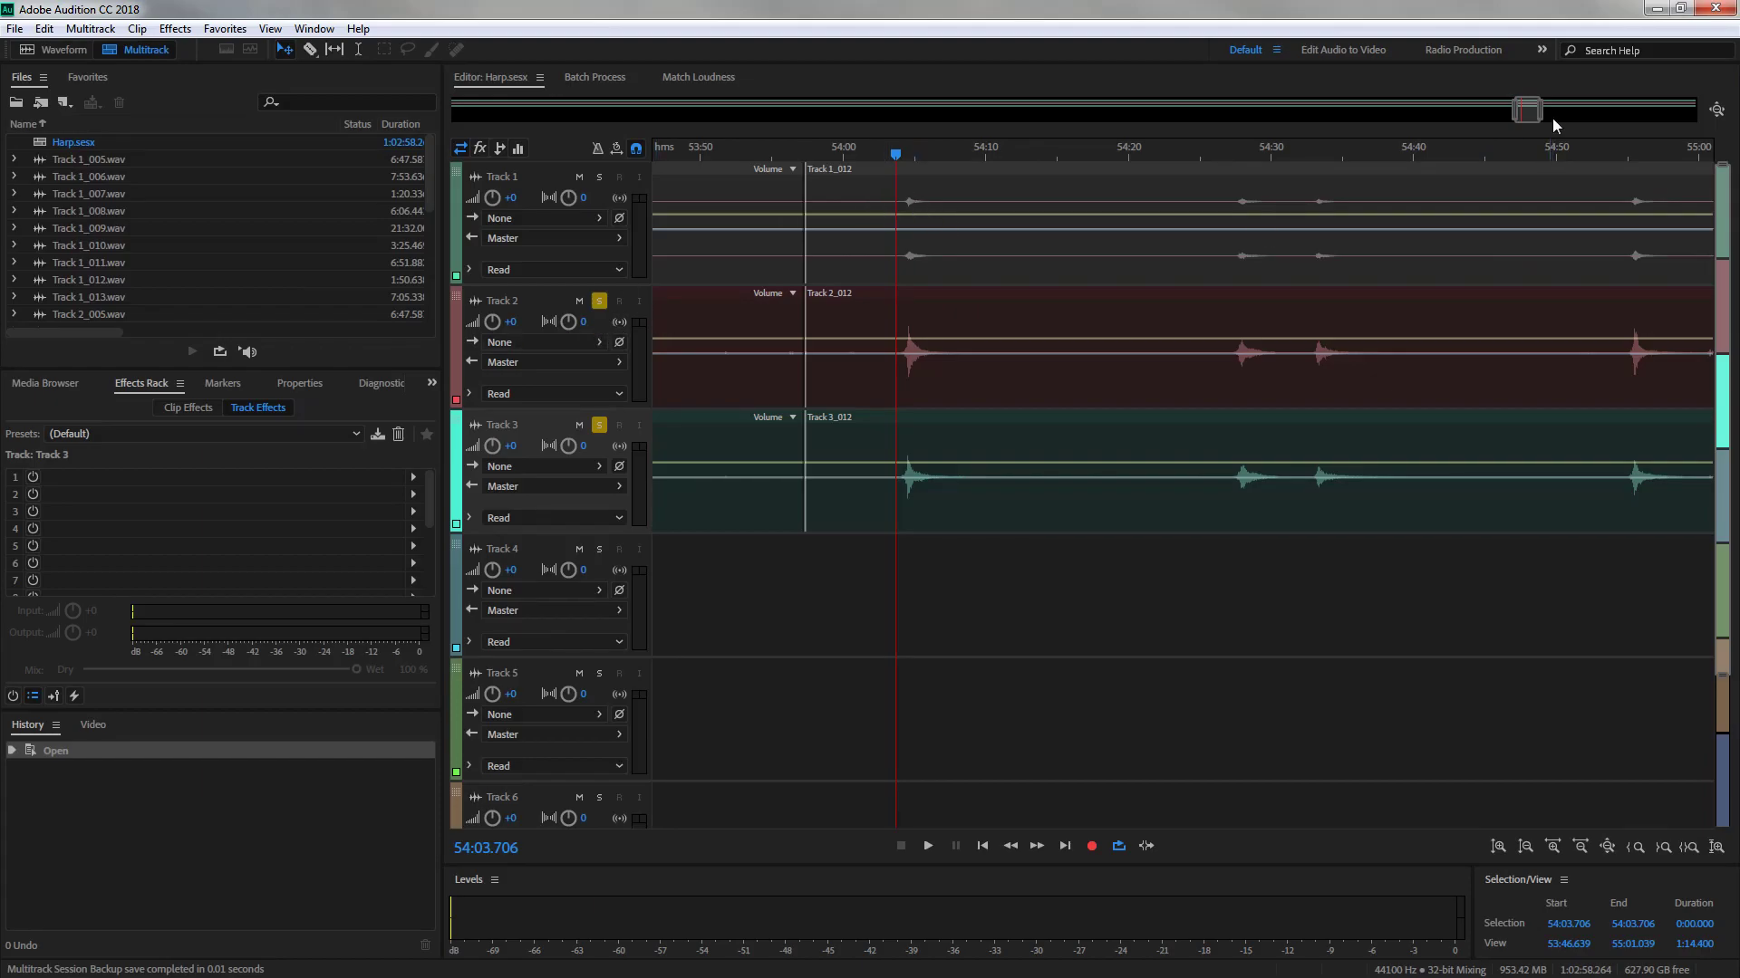
Compare the two microphone tracks at 54:03 by playing track 3 alone and then track 2 alone
left_click_drag(1540, 111, 1734, 107)
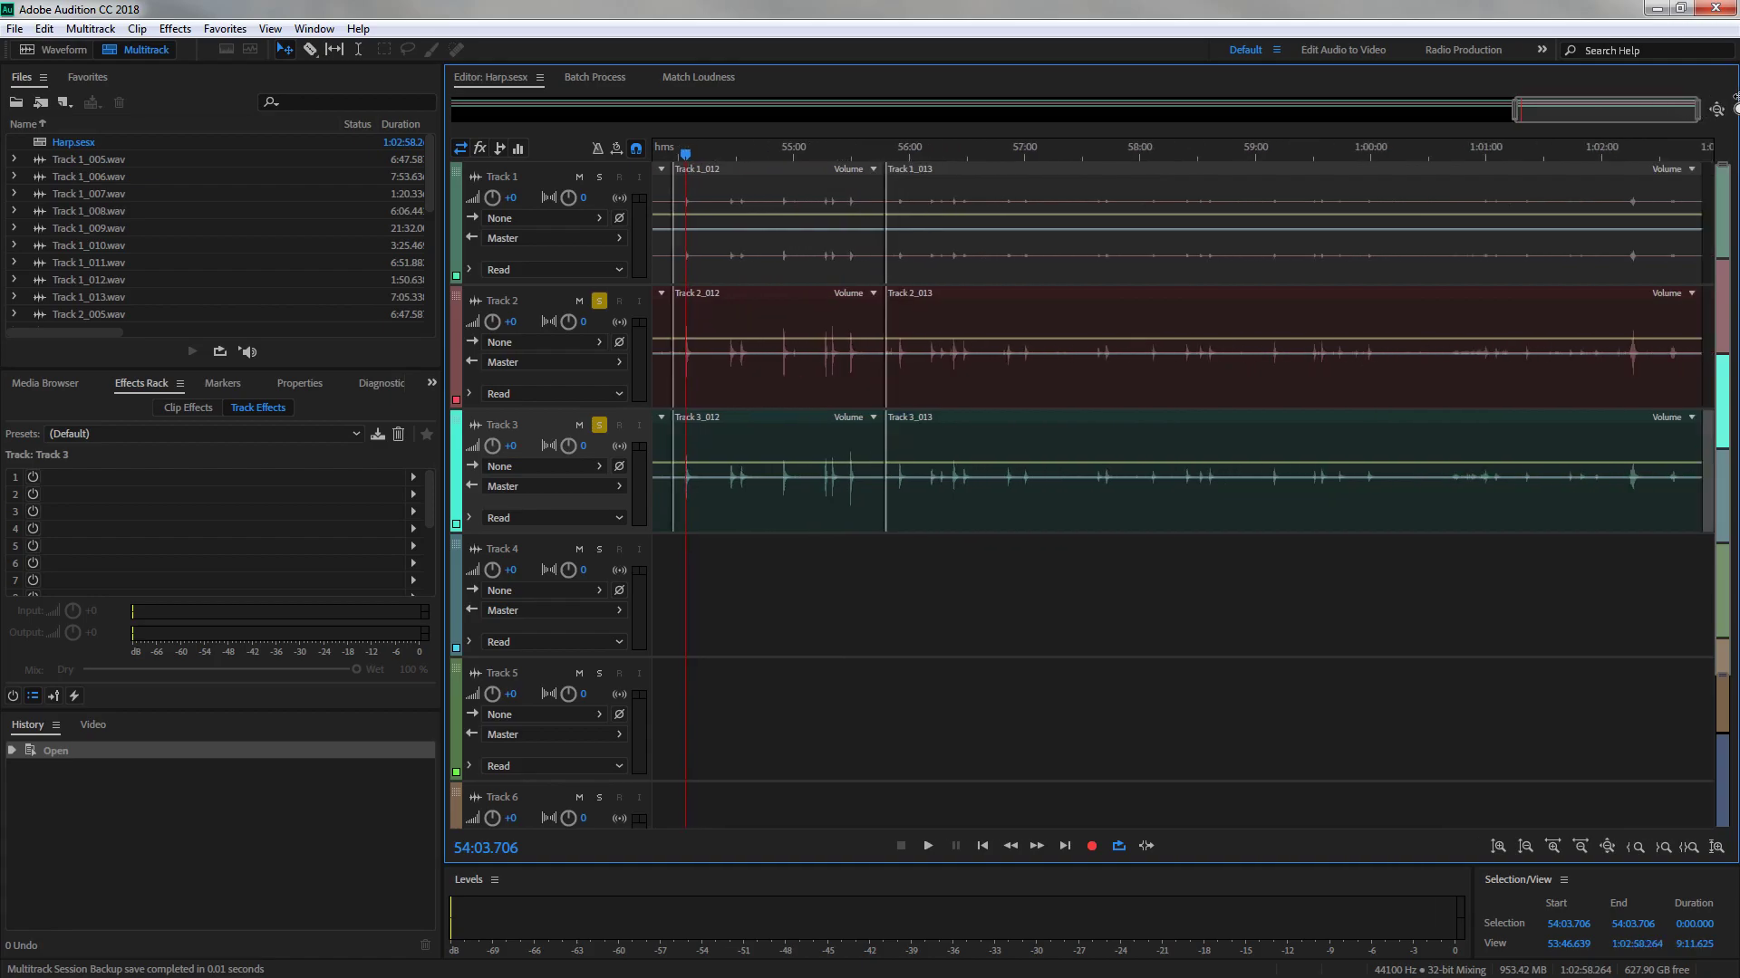
mouse_move(1518, 113)
left_mouse_down()
mouse_move(766, 111)
mouse_move(370, 136)
mouse_move(1660, 146)
mouse_move(1554, 154)
mouse_move(1628, 145)
mouse_move(1529, 109)
left_mouse_up()
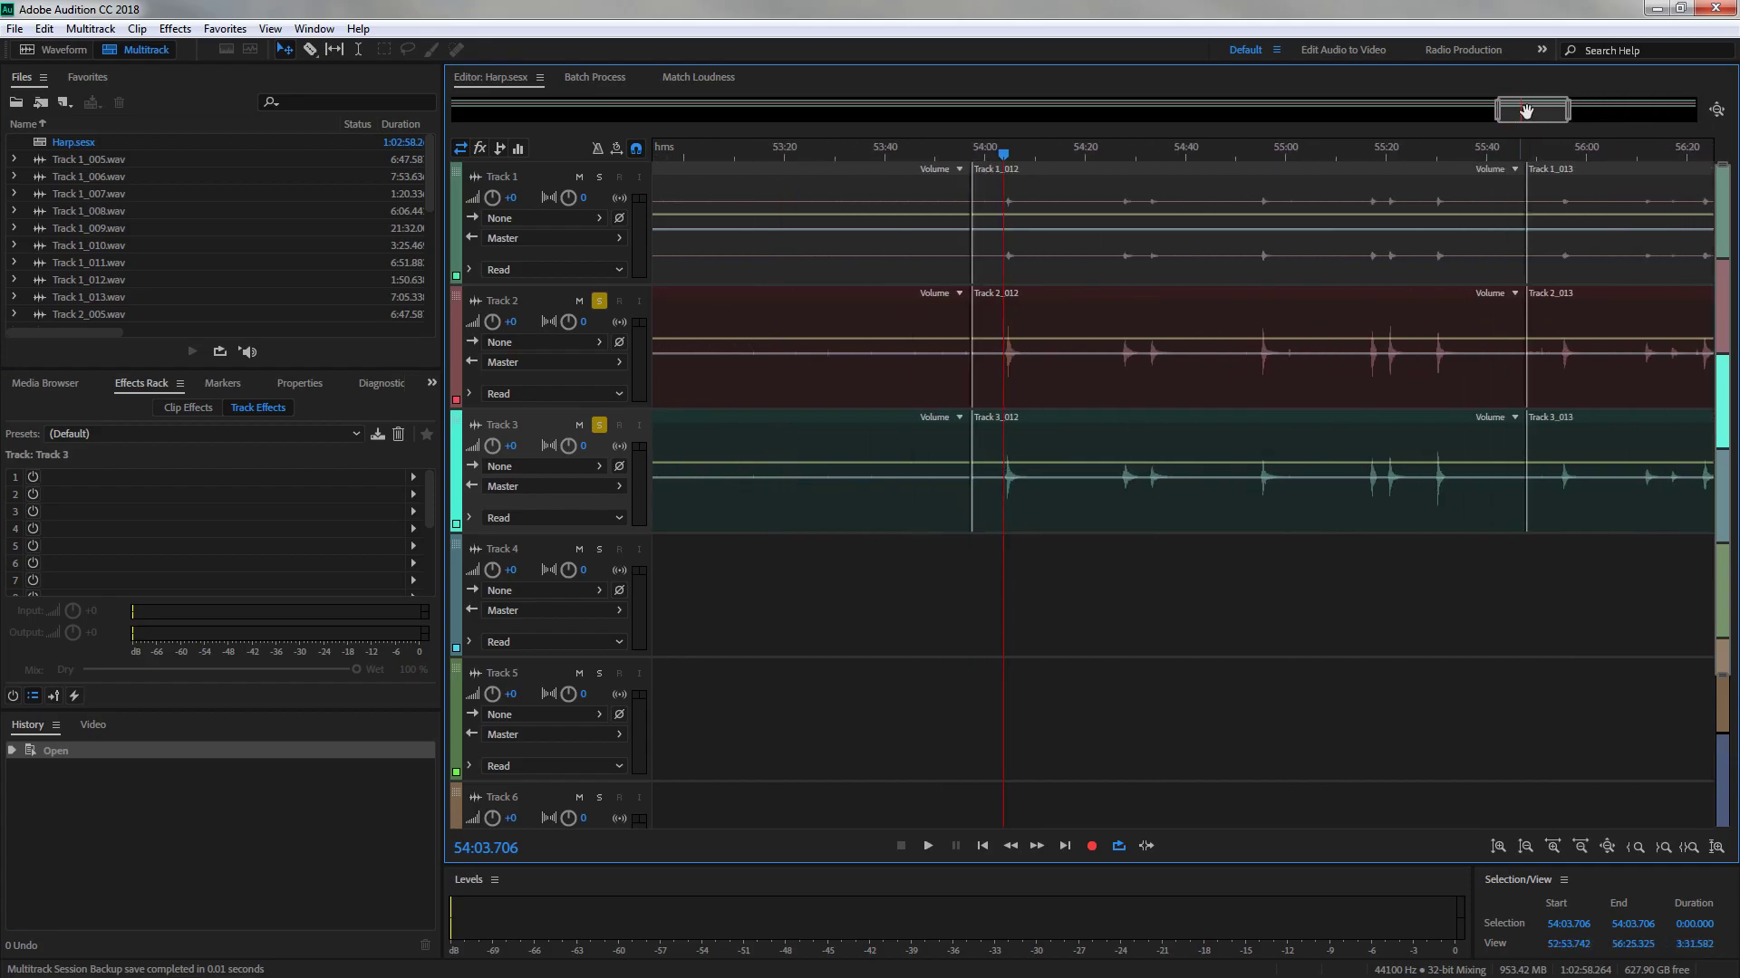
left_click(599, 302)
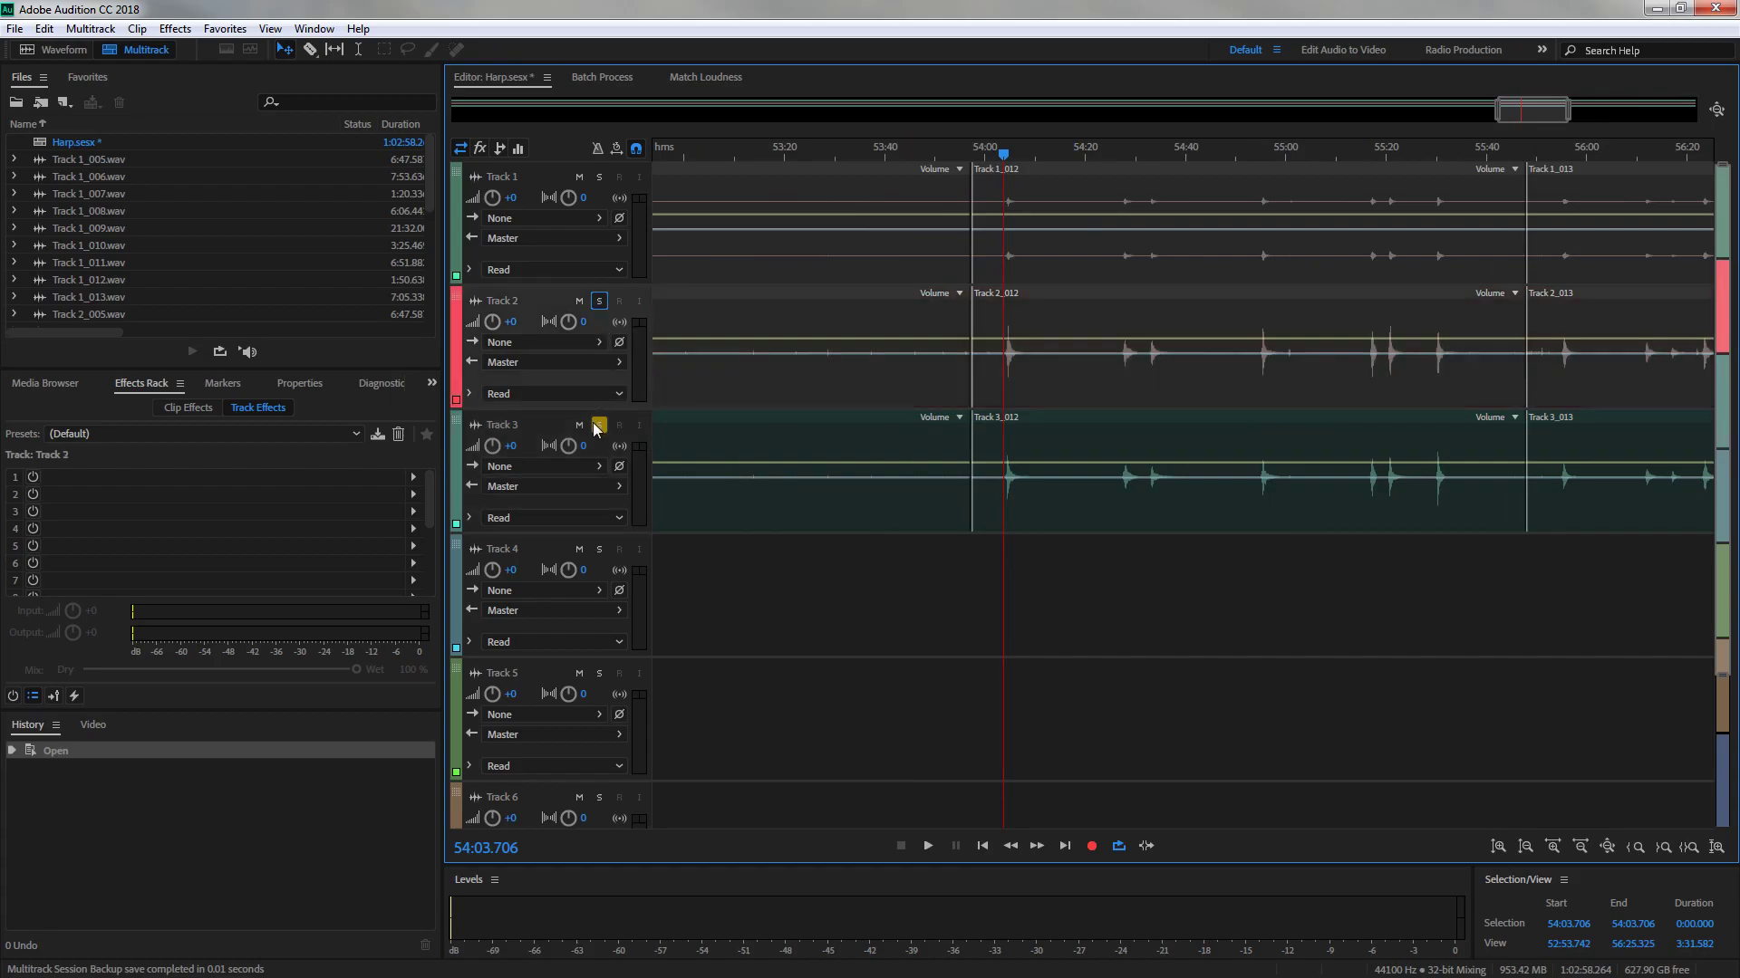
key("space")
key("space")
left_click(599, 425)
left_click(599, 301)
key("space")
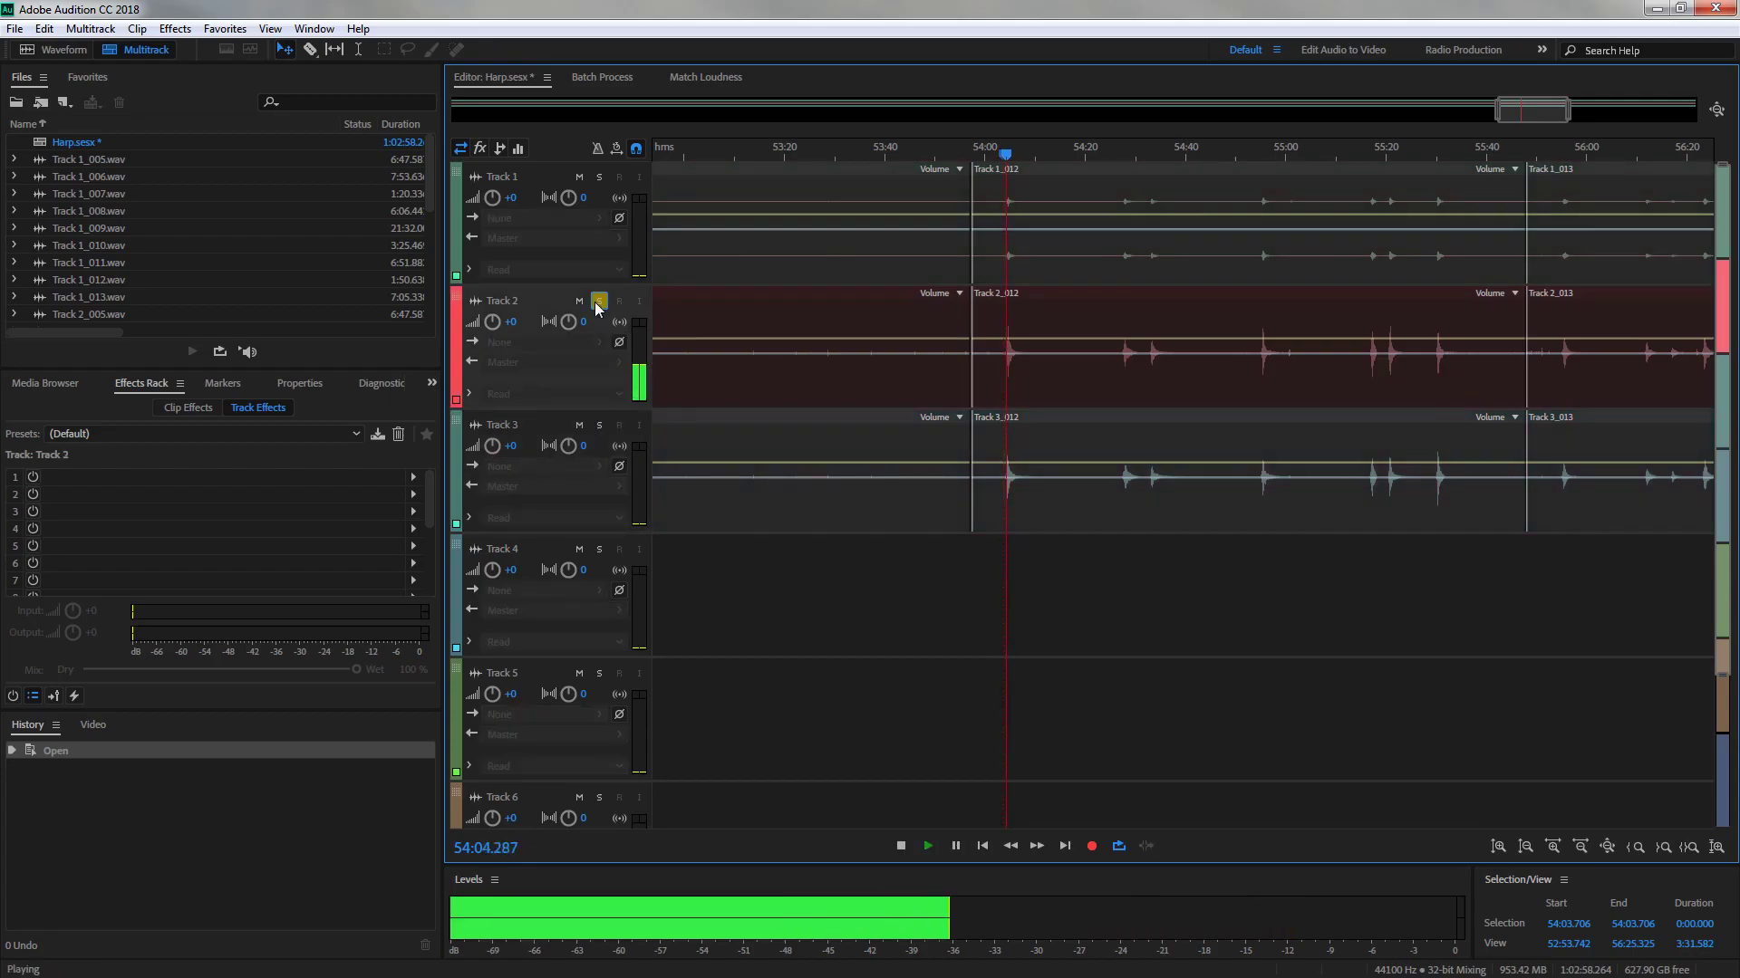
key("space")
Place the playhead at 13:32 and play the passage with track 2 soloed, then with only track 3 soloed
mouse_move(1540, 113)
left_mouse_down()
mouse_move(1442, 112)
mouse_move(1506, 112)
left_mouse_up()
left_click_drag(1367, 111, 761, 127)
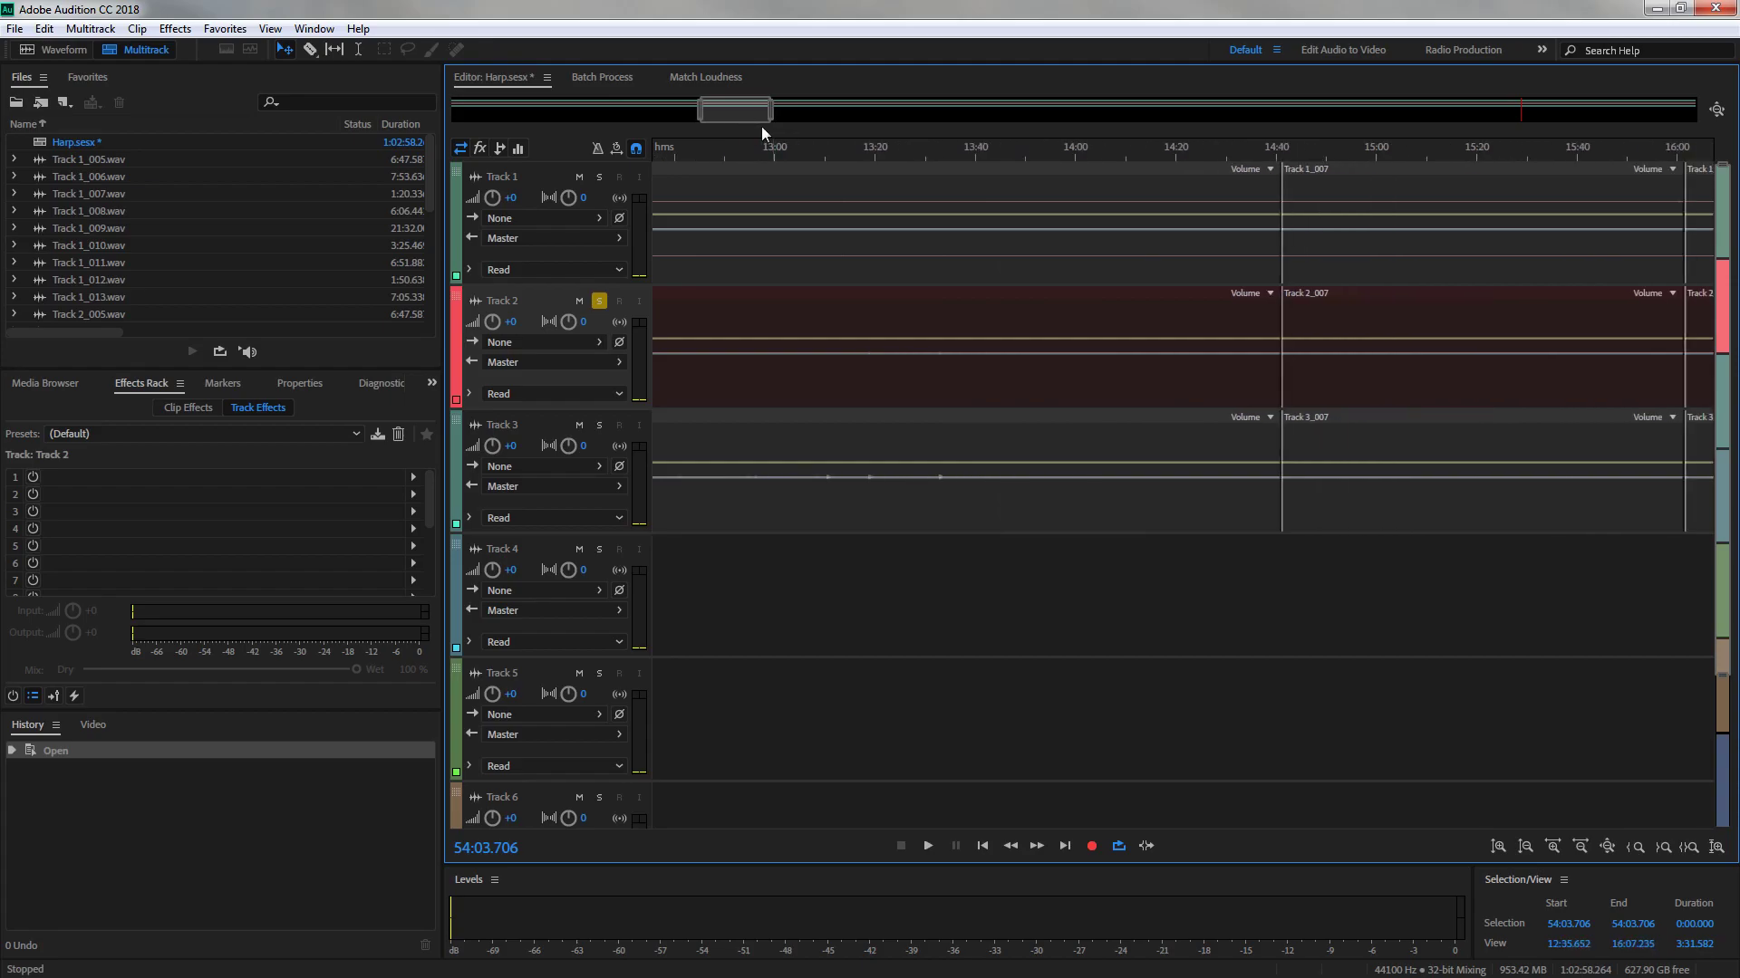
left_click(937, 152)
key("space")
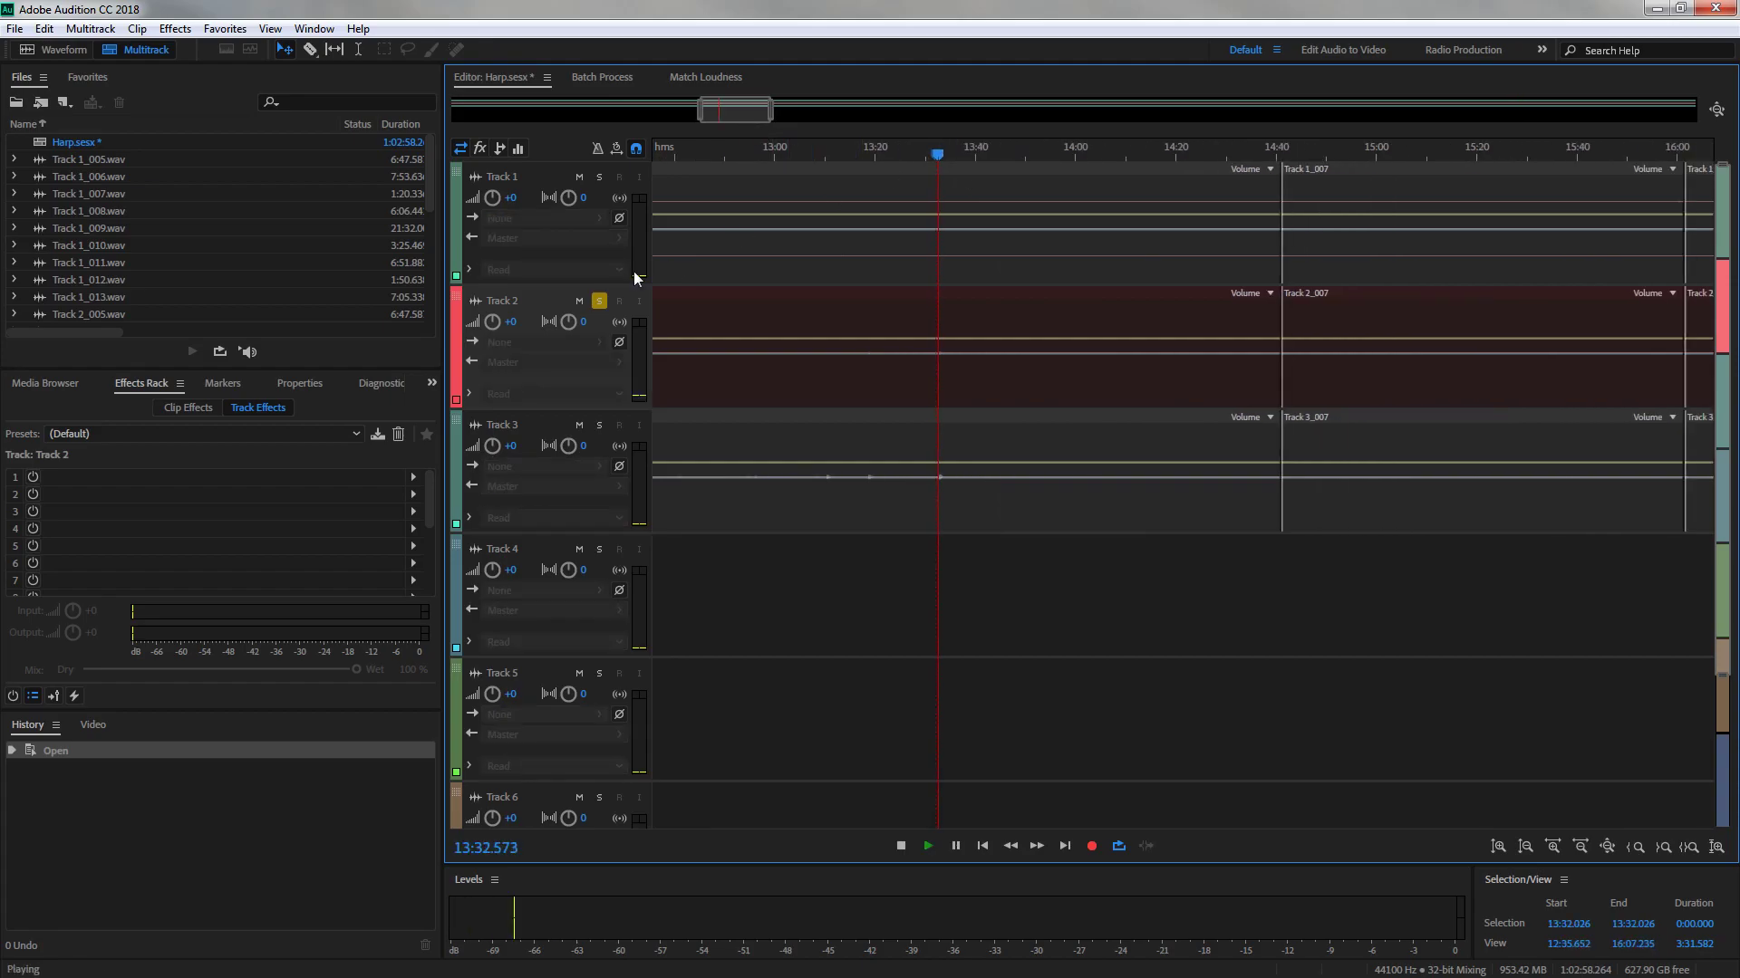
key("space")
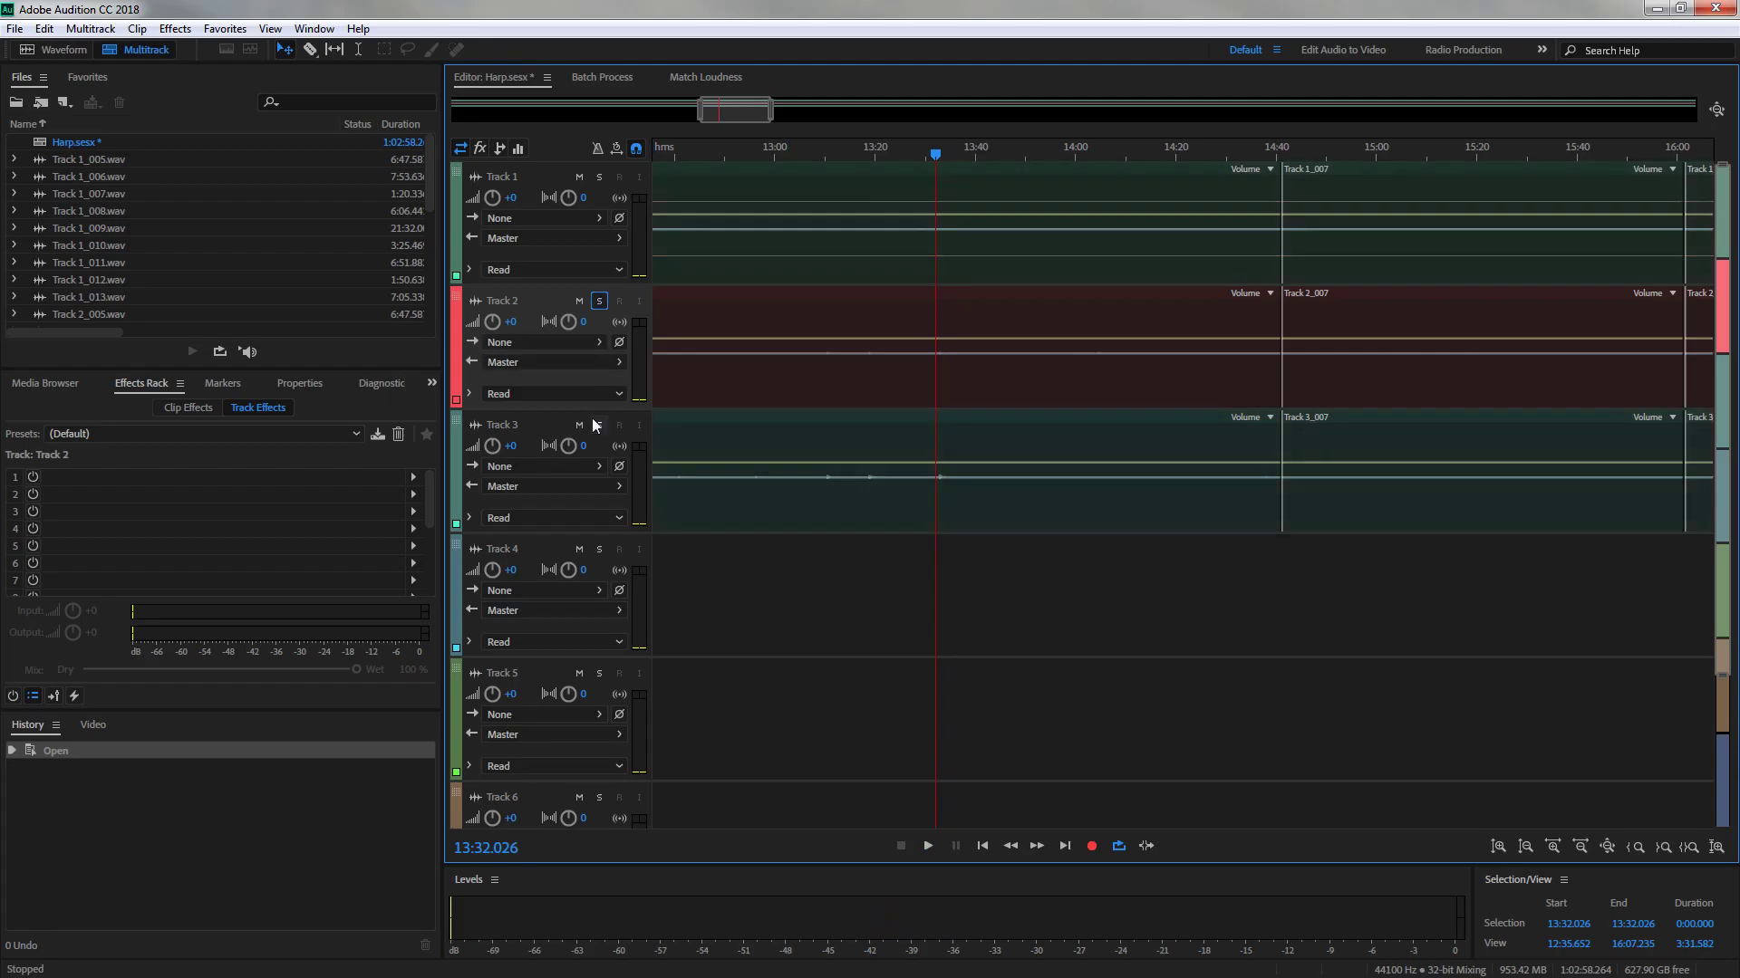
left_click(599, 425)
key("space")
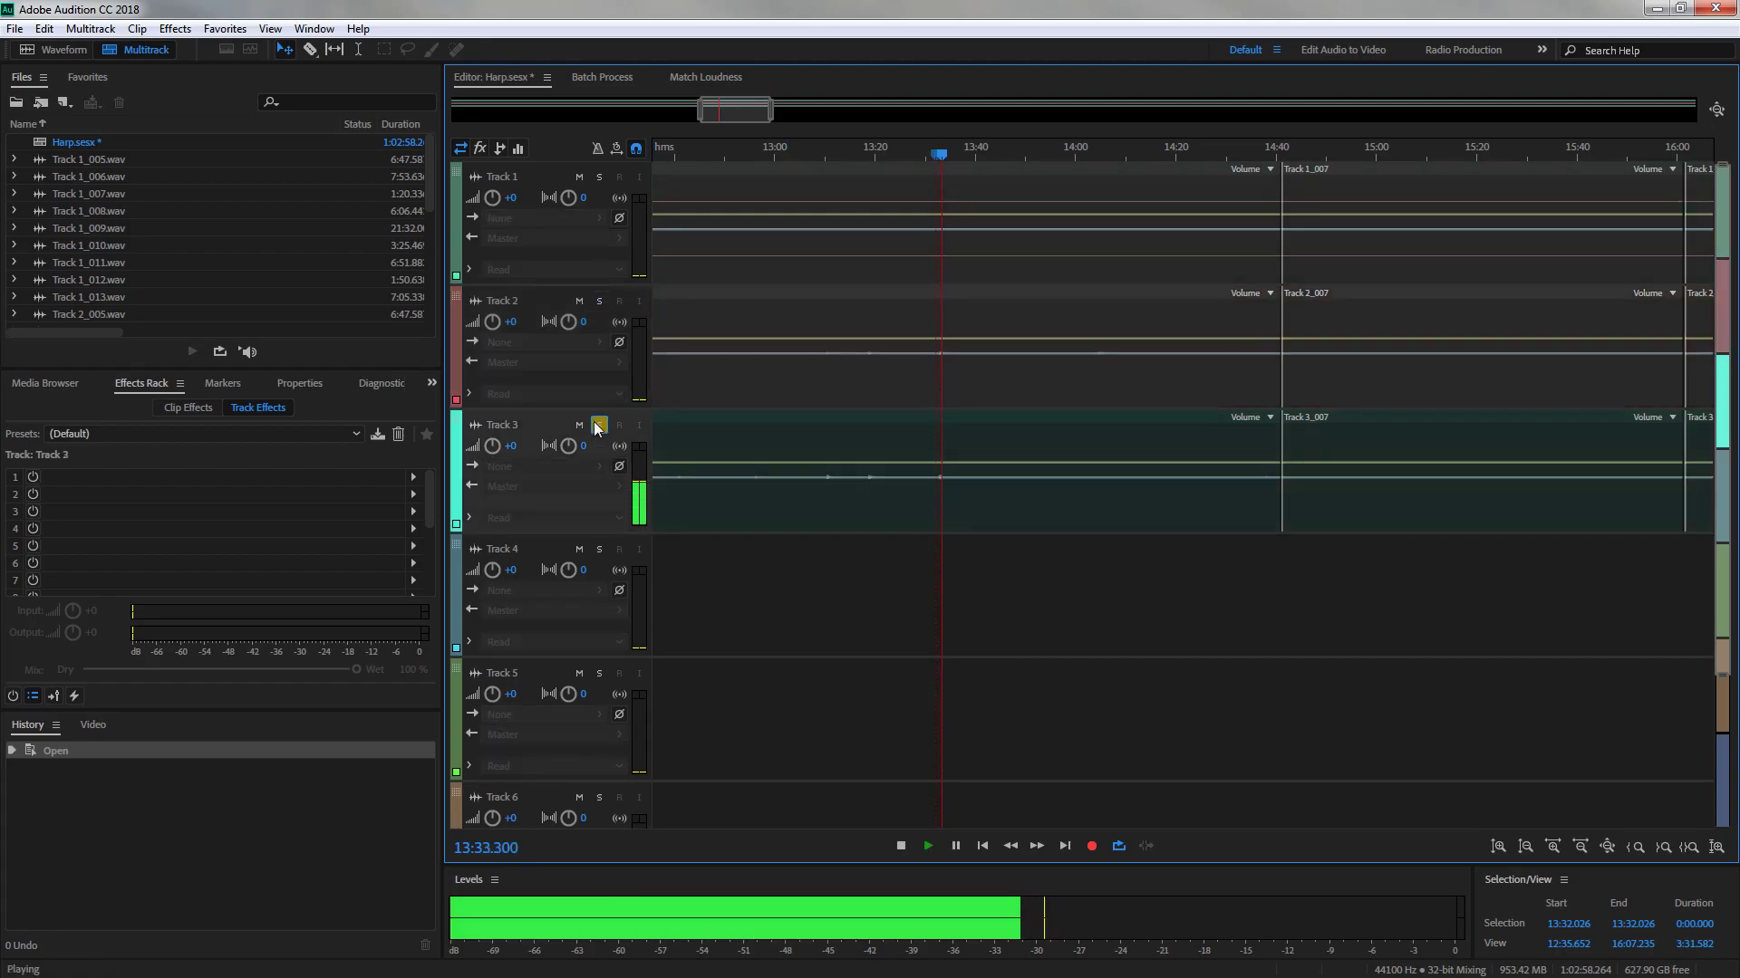
key("space")
left_click(599, 425)
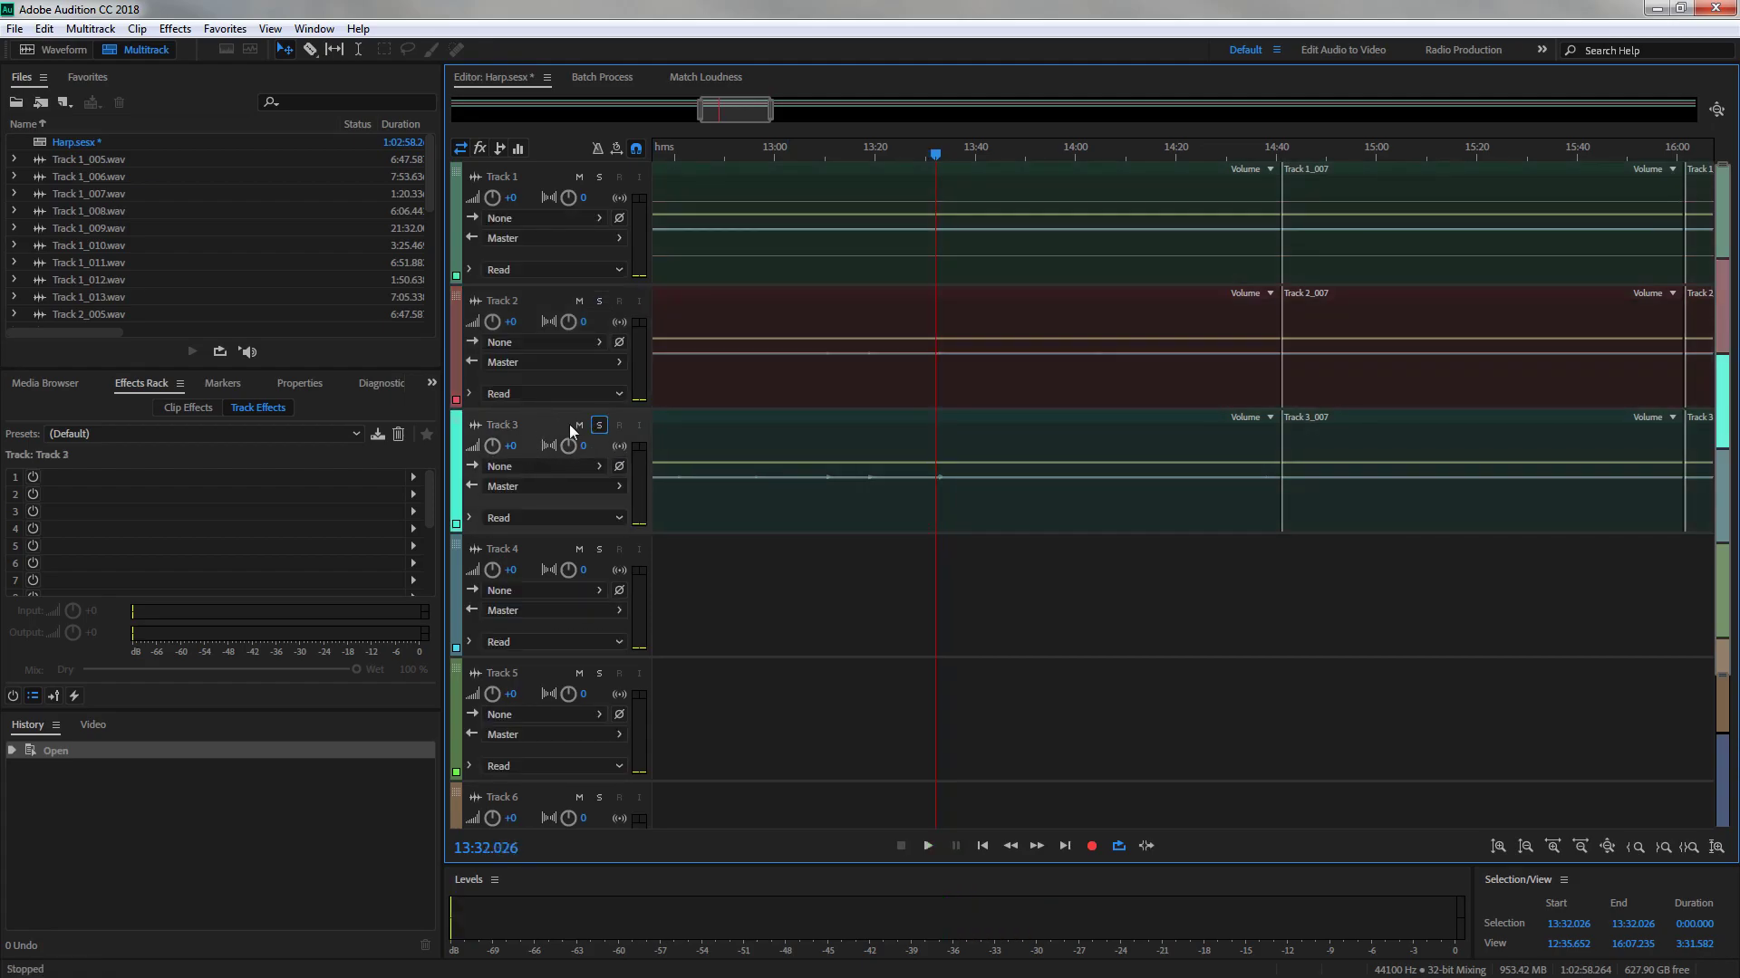
Place the playhead at 19:04 and play the harp note with all tracks, then with track 2 soloed
left_click_drag(735, 110, 826, 109)
left_click(535, 299)
left_click(848, 163)
key("space")
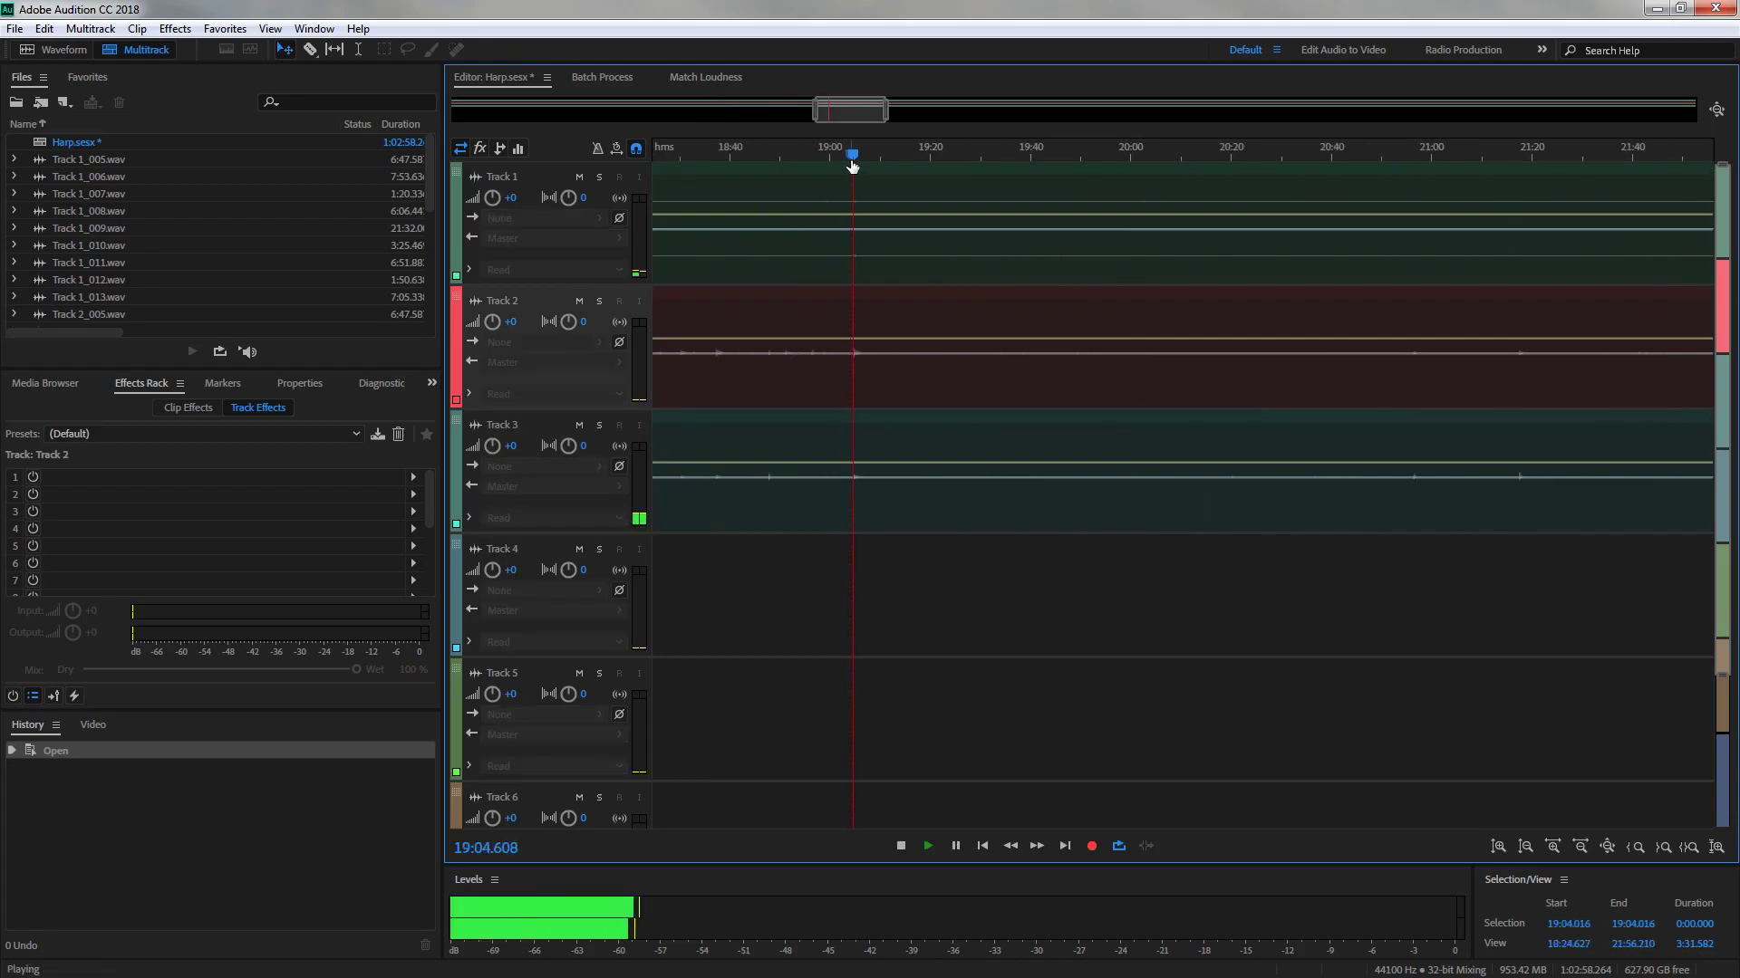
key("space")
left_click(598, 302)
key("space")
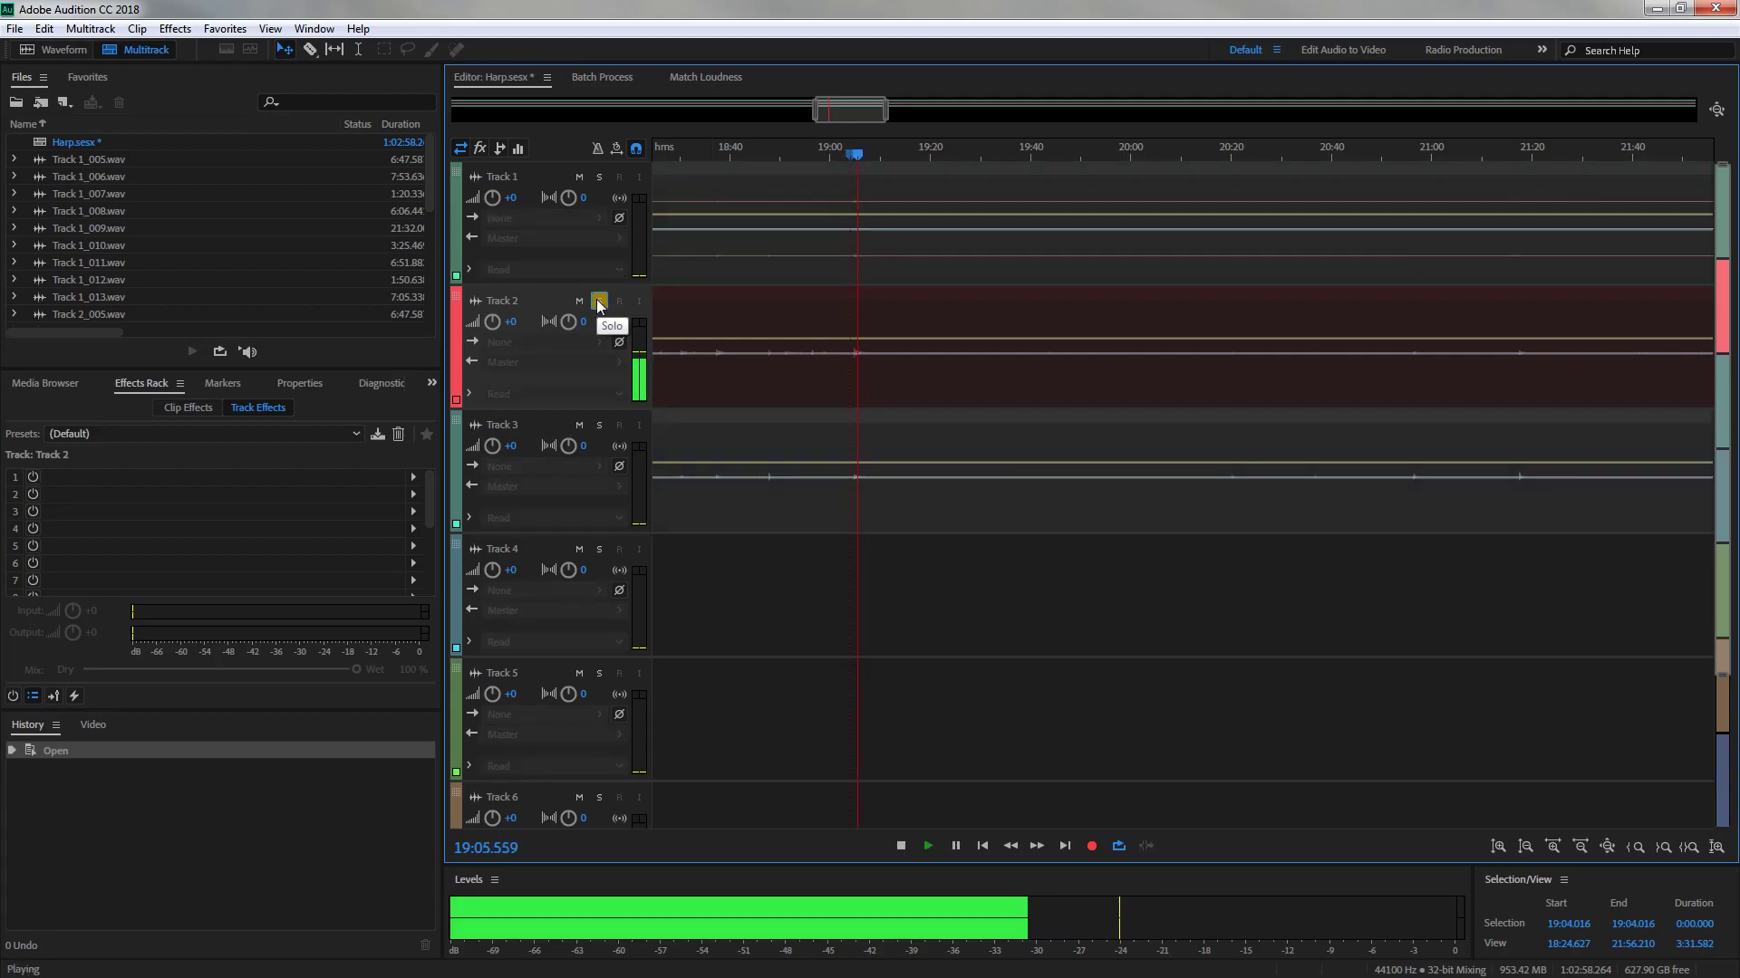
key("space")
Play the harp note at 19:04 with only track 3 soloed, then again with only track 2 soloed
left_click(598, 302)
left_click(600, 427)
key("space")
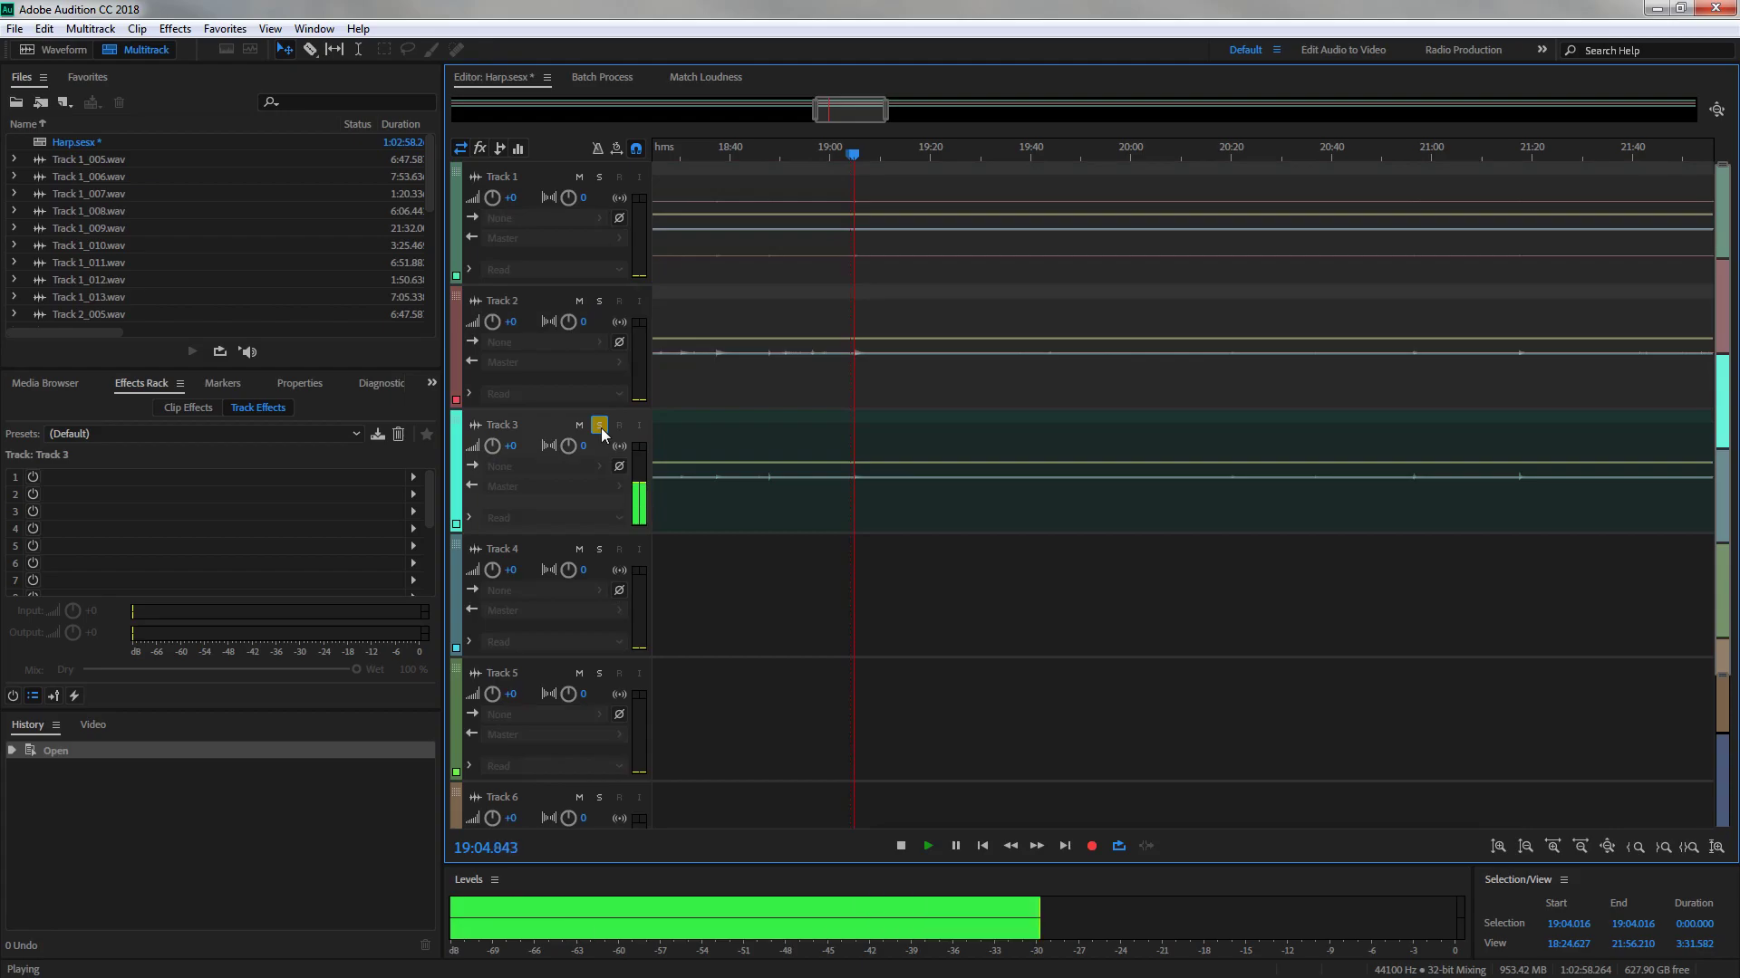
key("space")
left_click(598, 303)
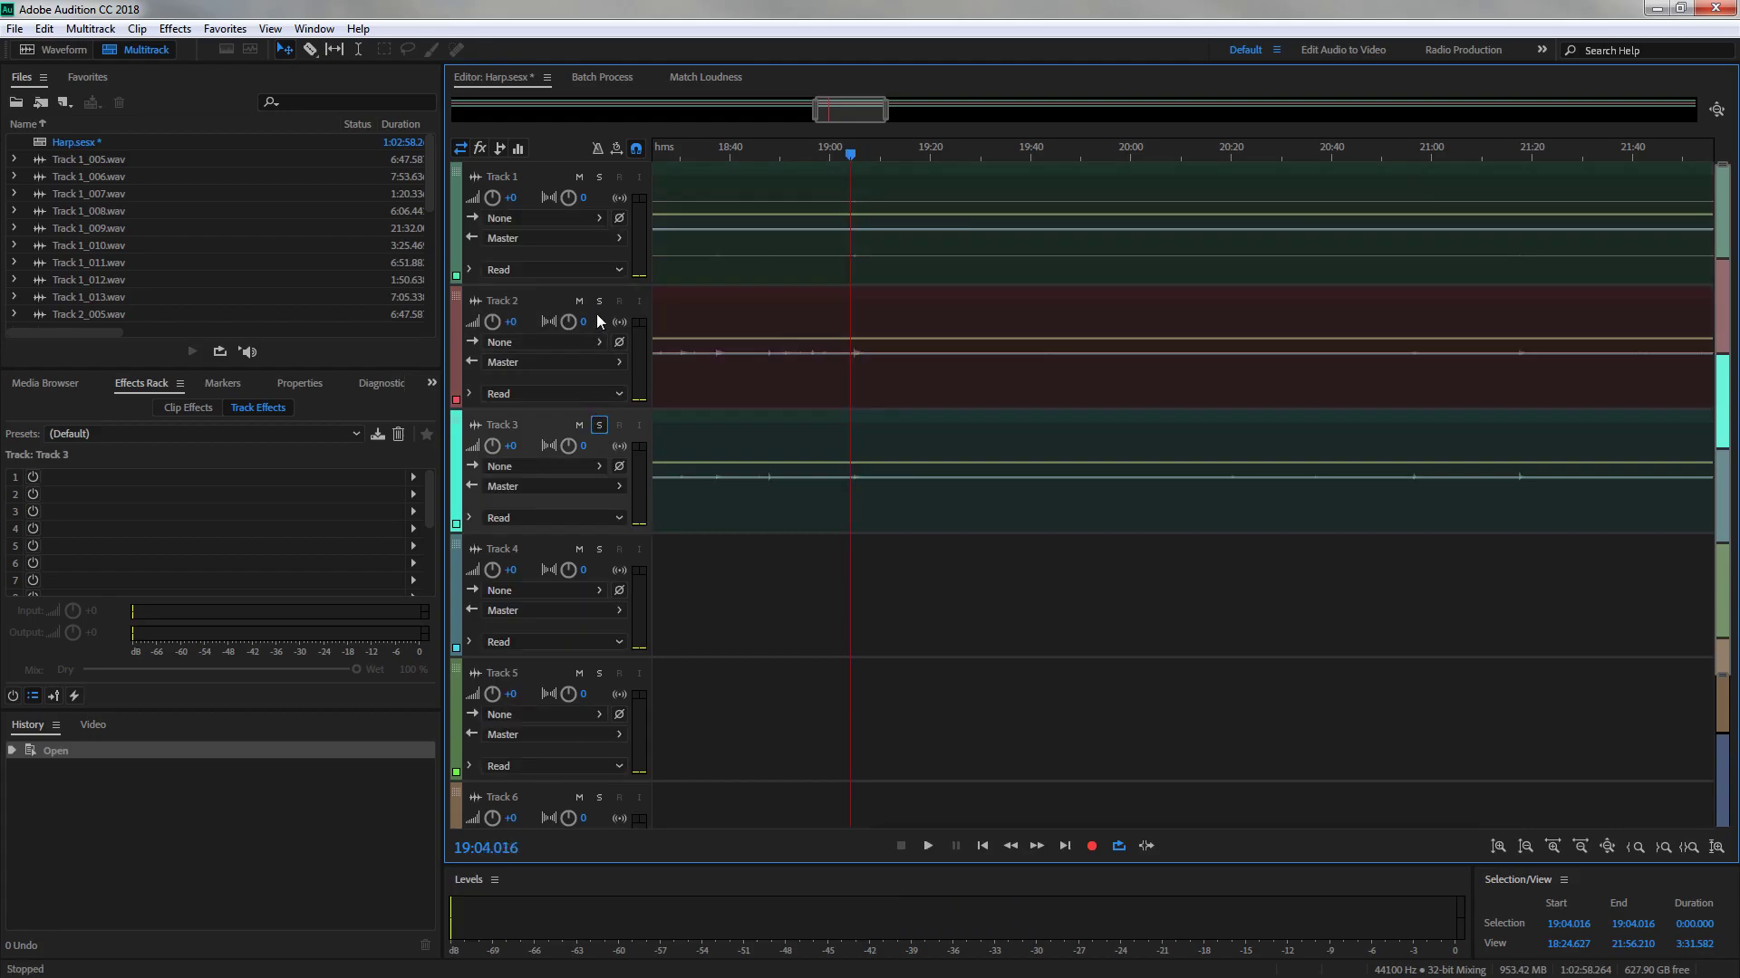
key("space")
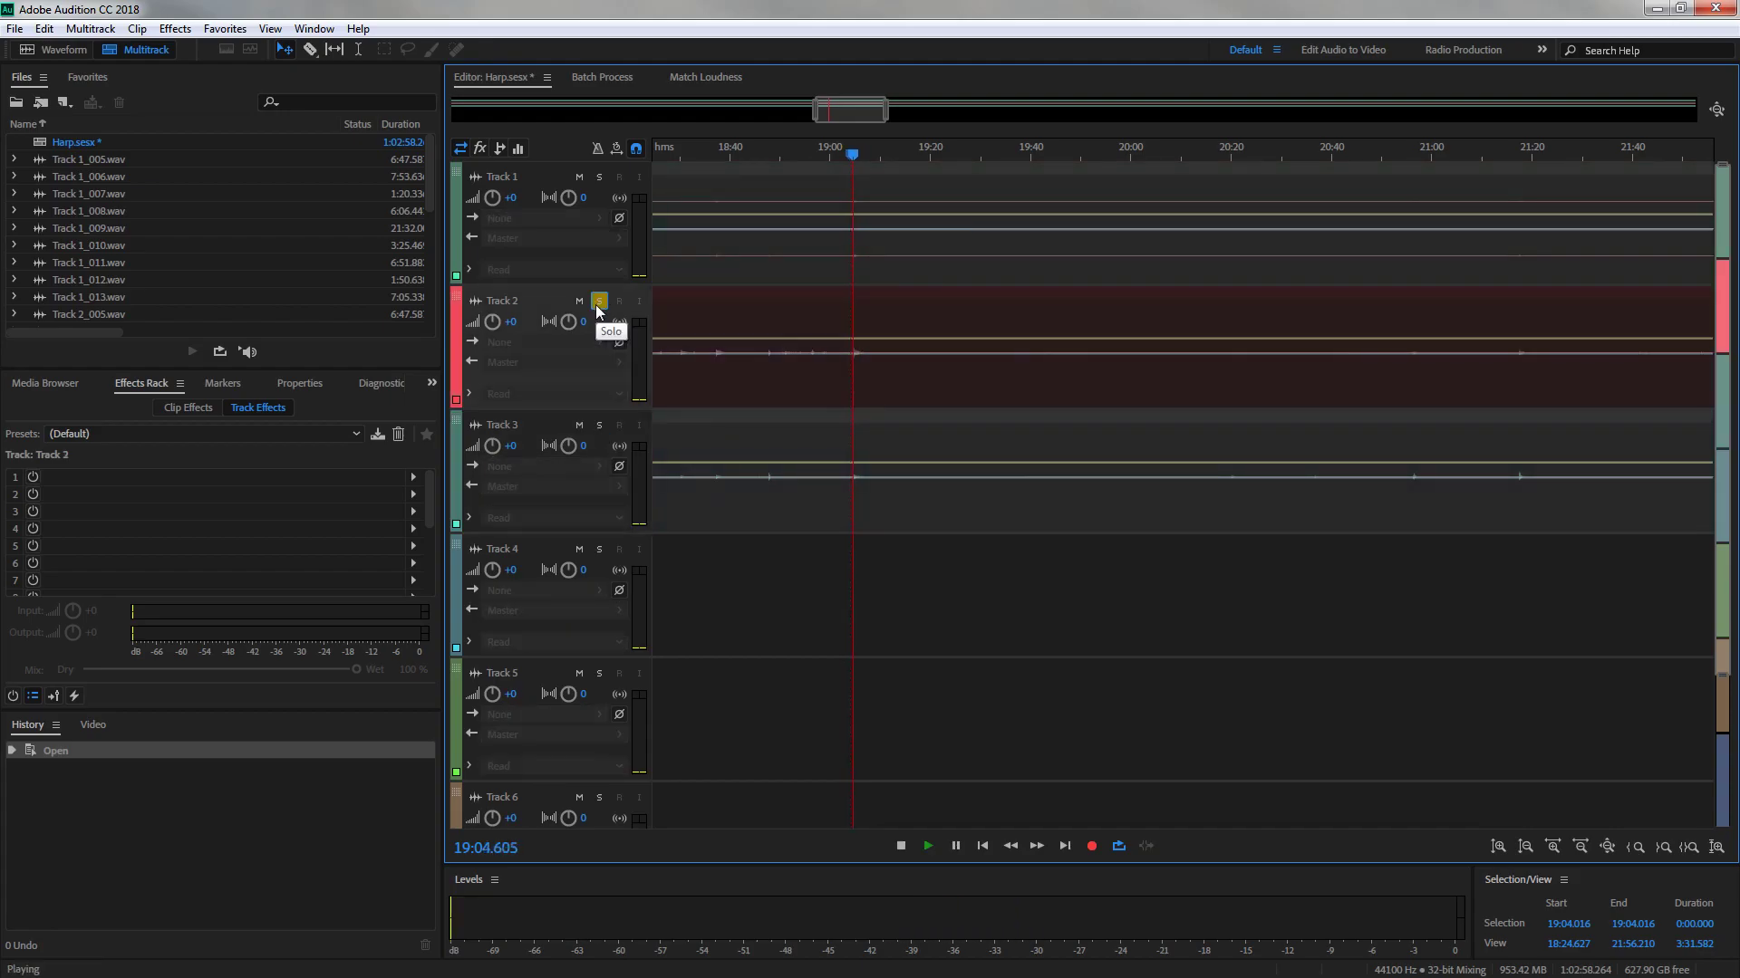
key("space")
Open the Audio Hardware preferences and show the available device classes
left_click_drag(836, 108, 960, 108)
left_click(43, 28)
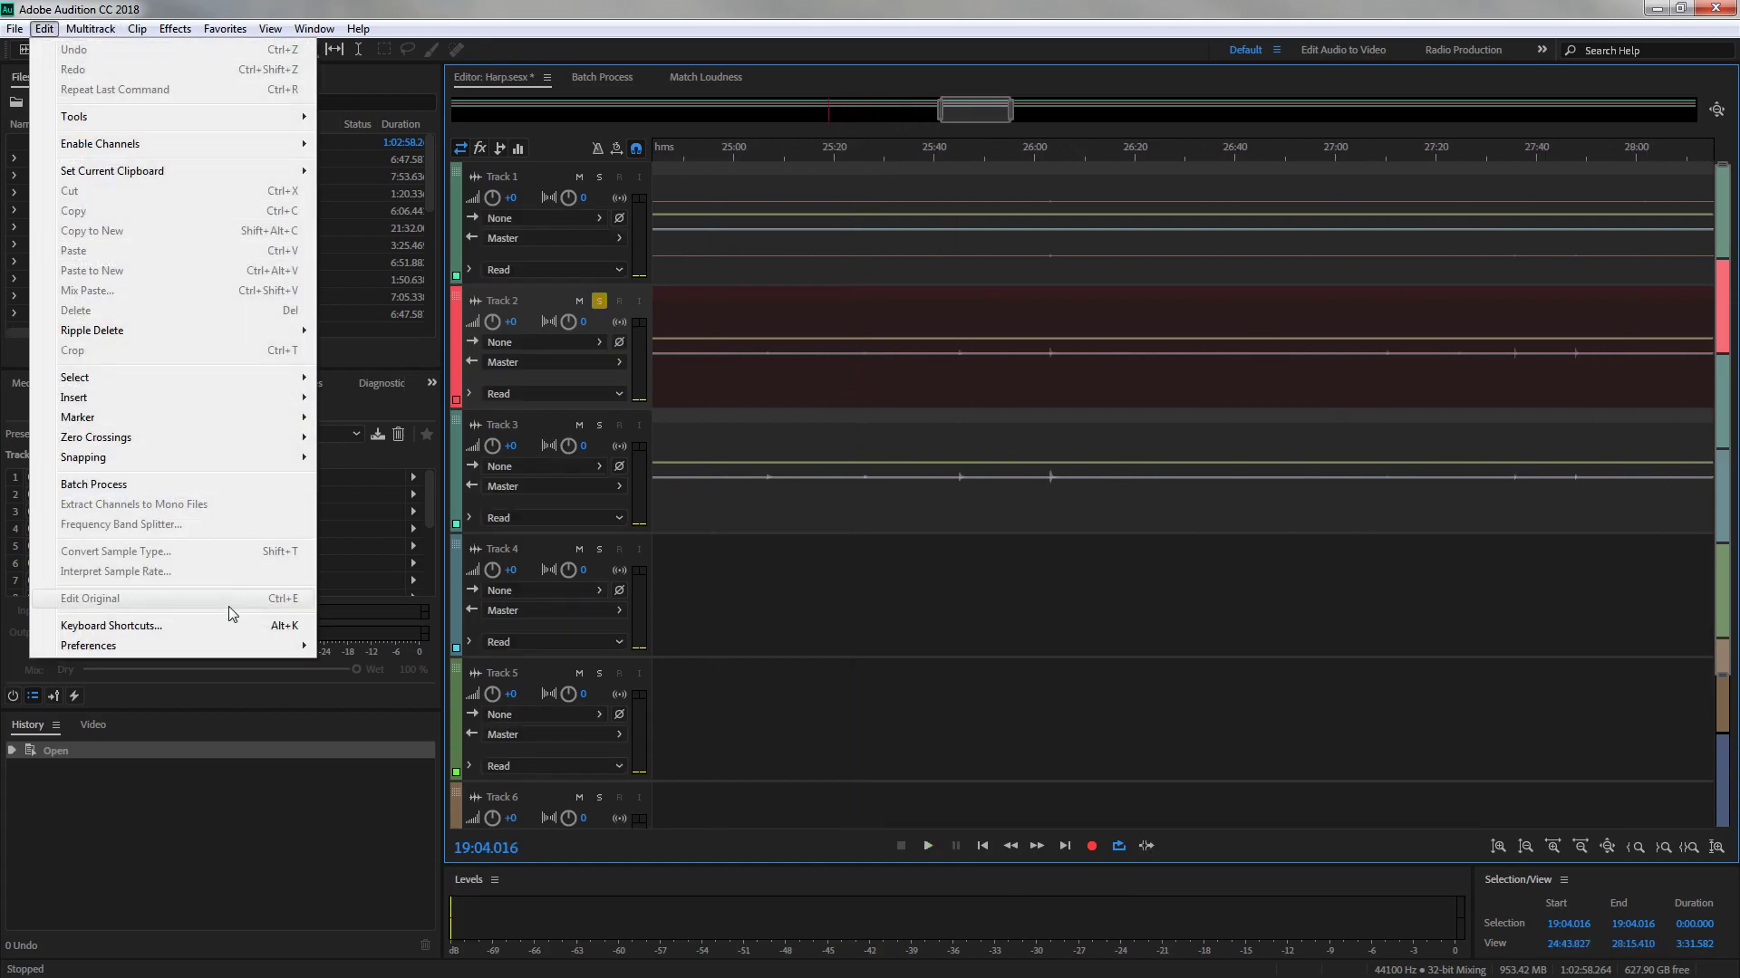
mouse_move(191, 645)
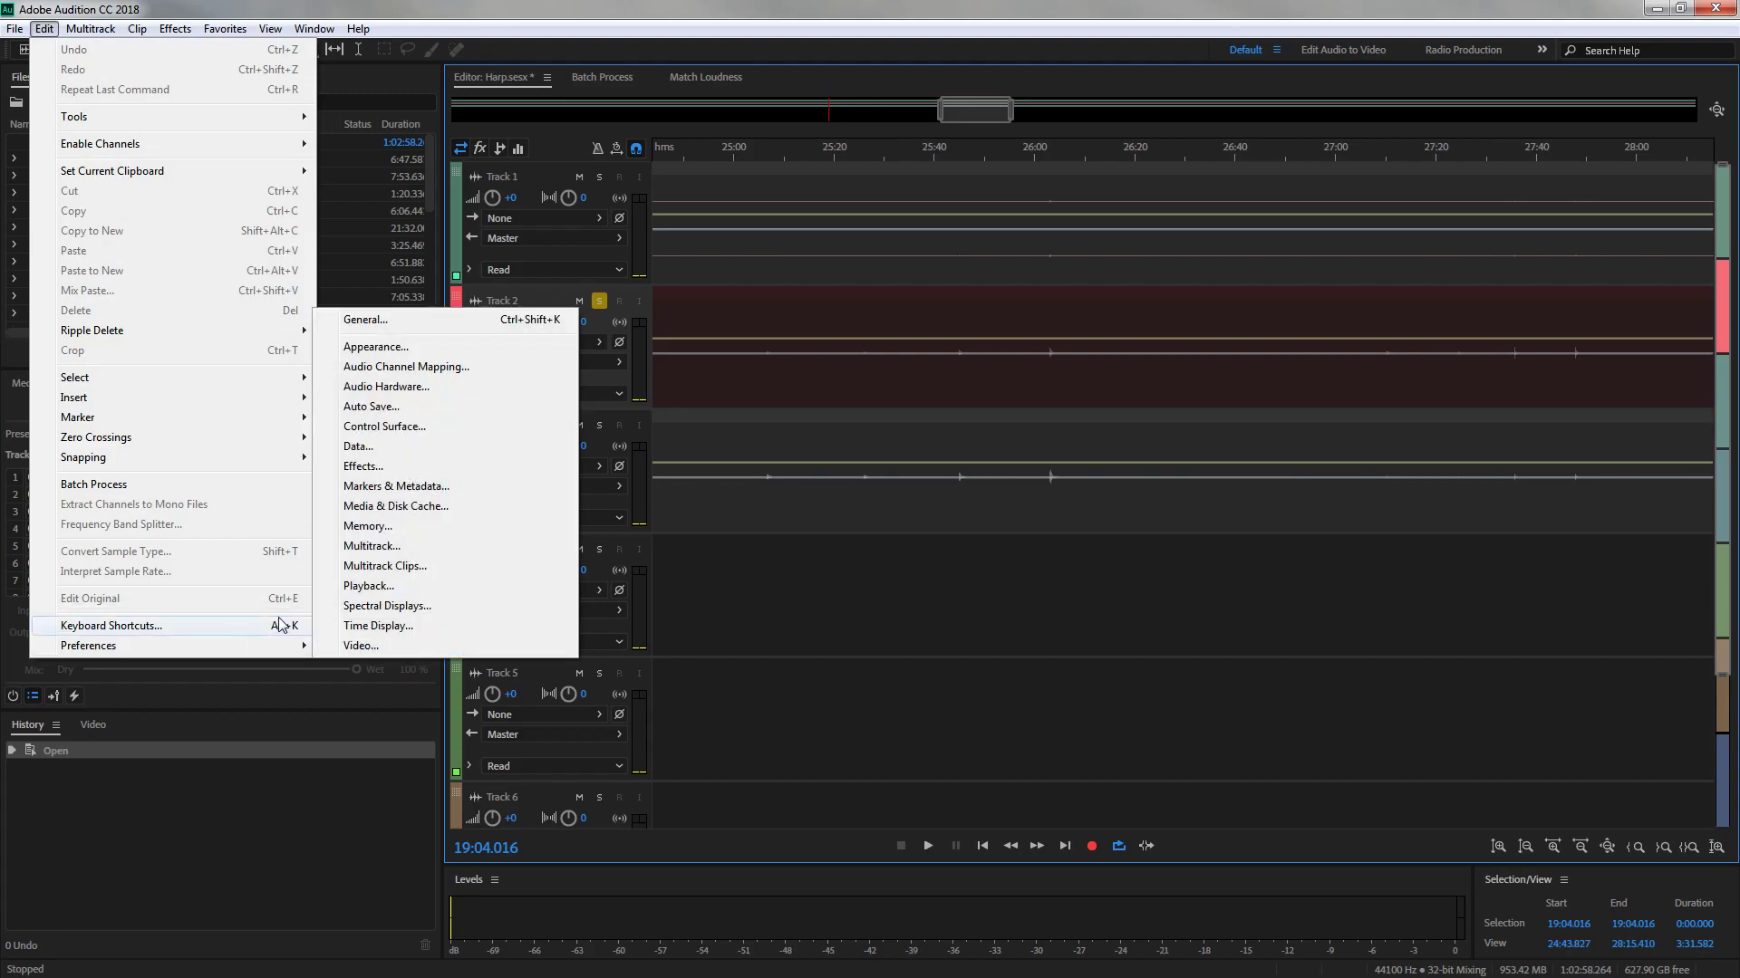
left_click(416, 386)
left_click(667, 288)
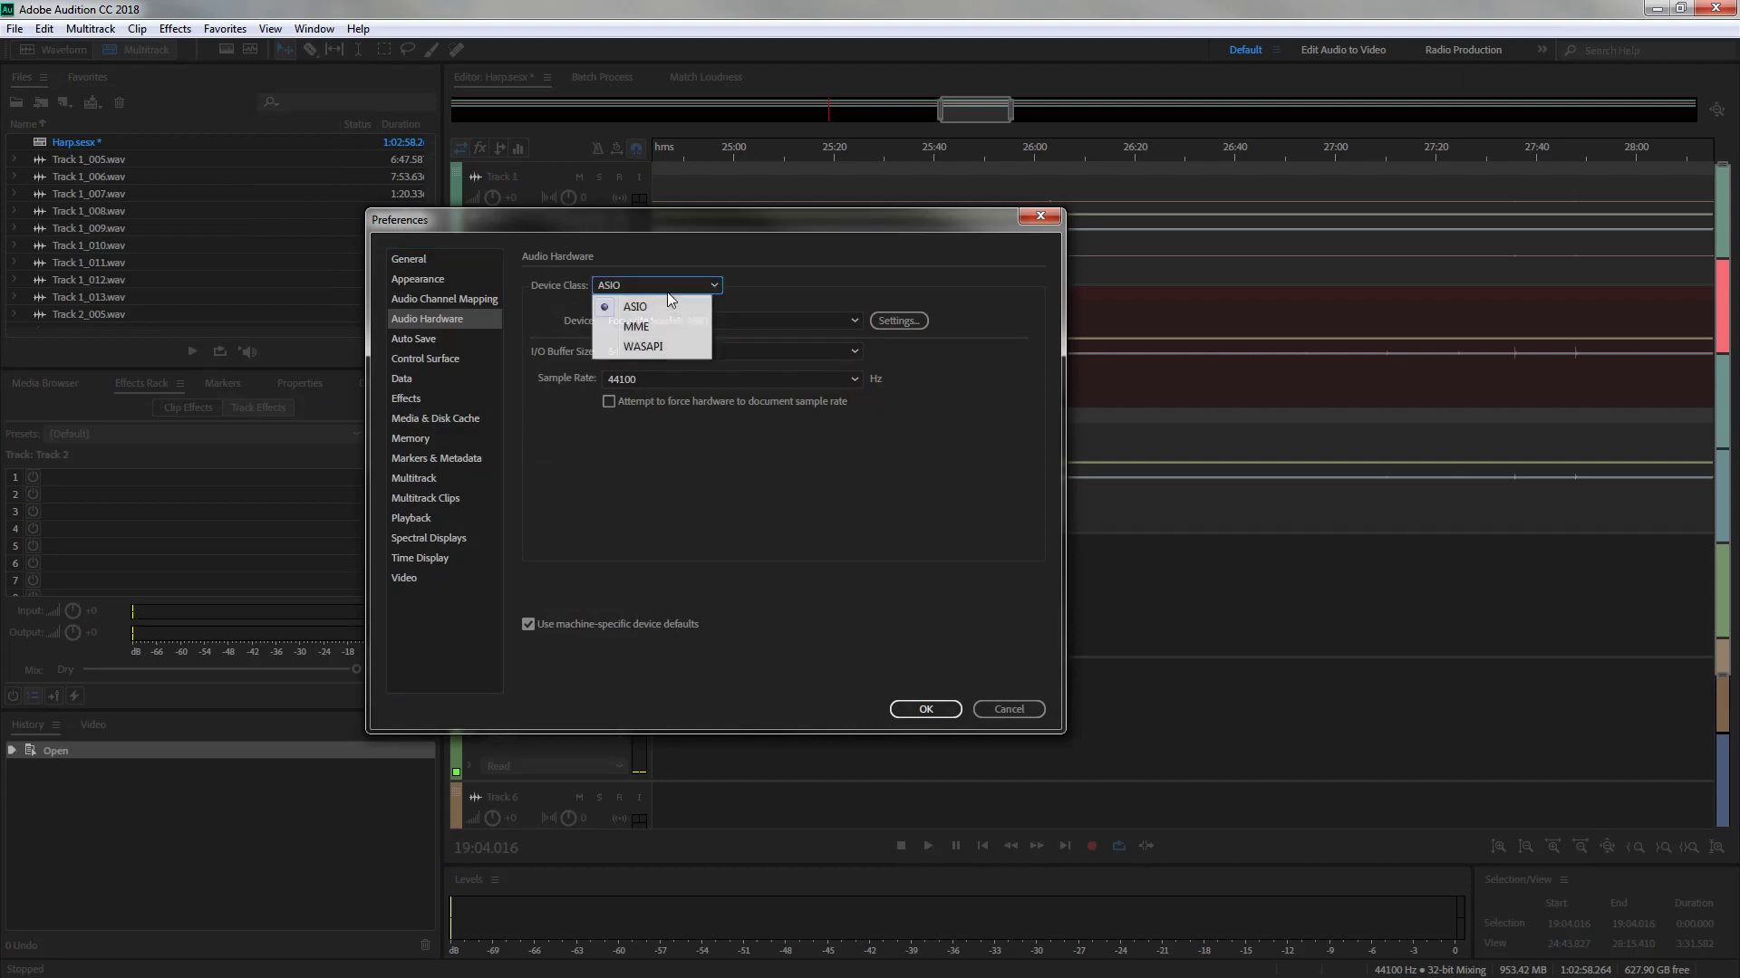
Set the audio hardware device class to WASAPI with a latency of 40 ms, accepting the device change
left_click(652, 347)
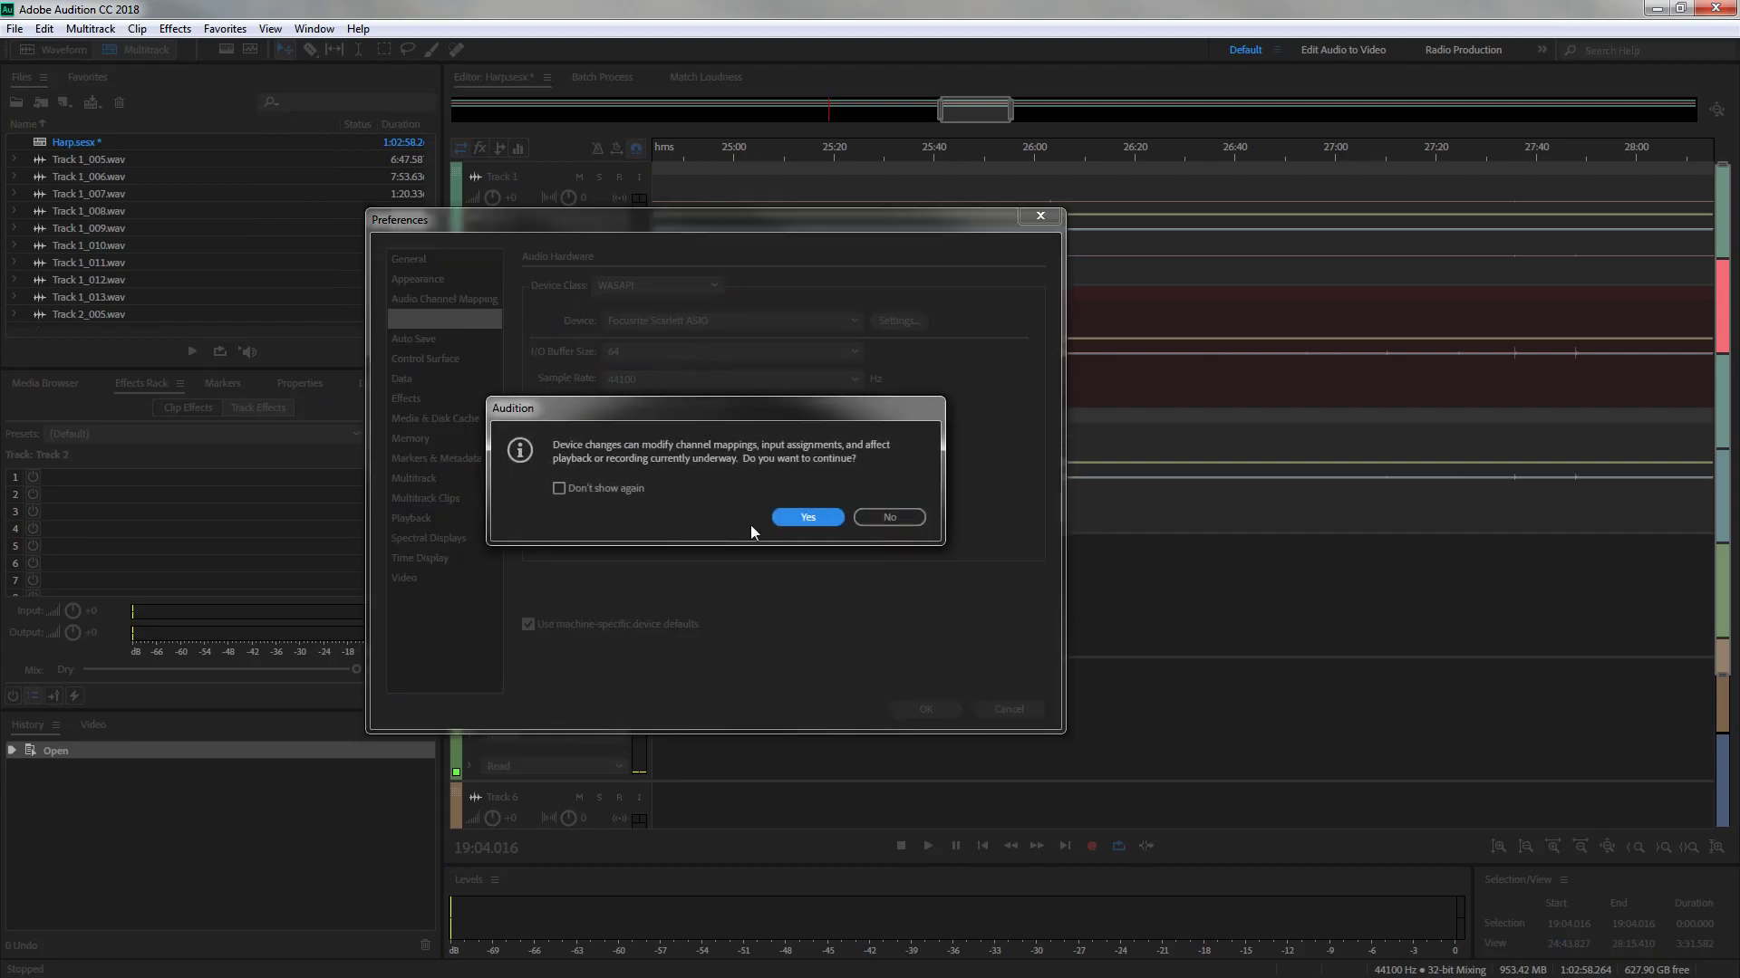
left_click(806, 517)
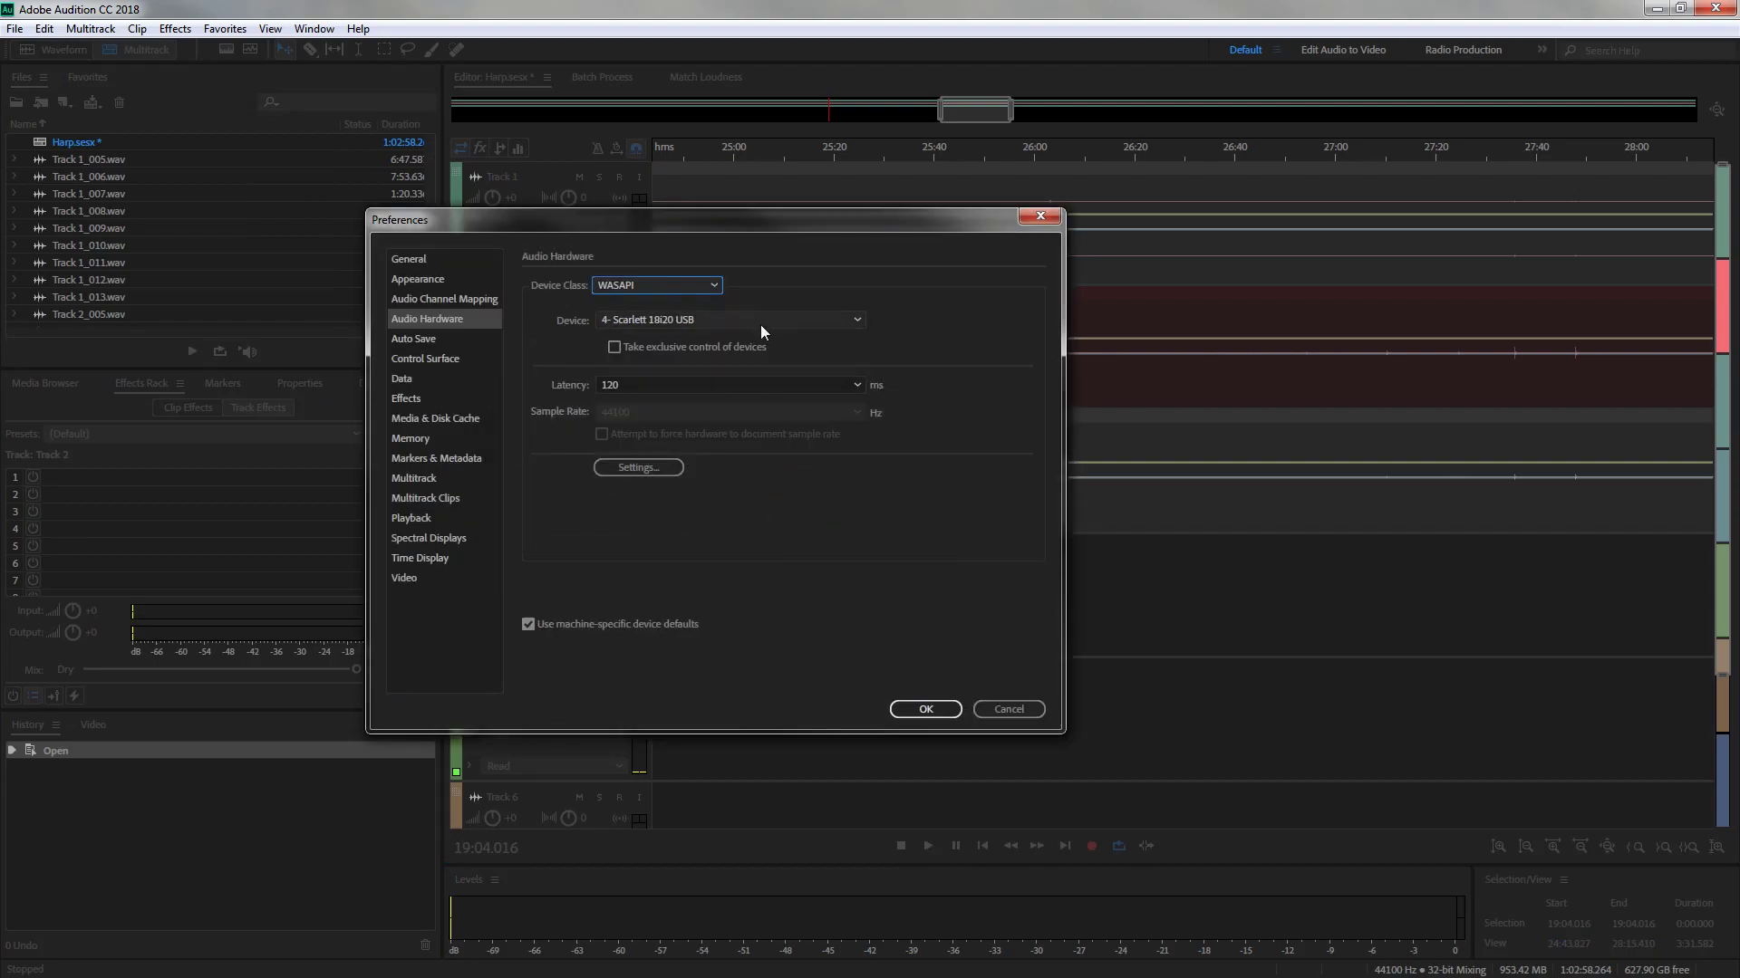
left_click(716, 384)
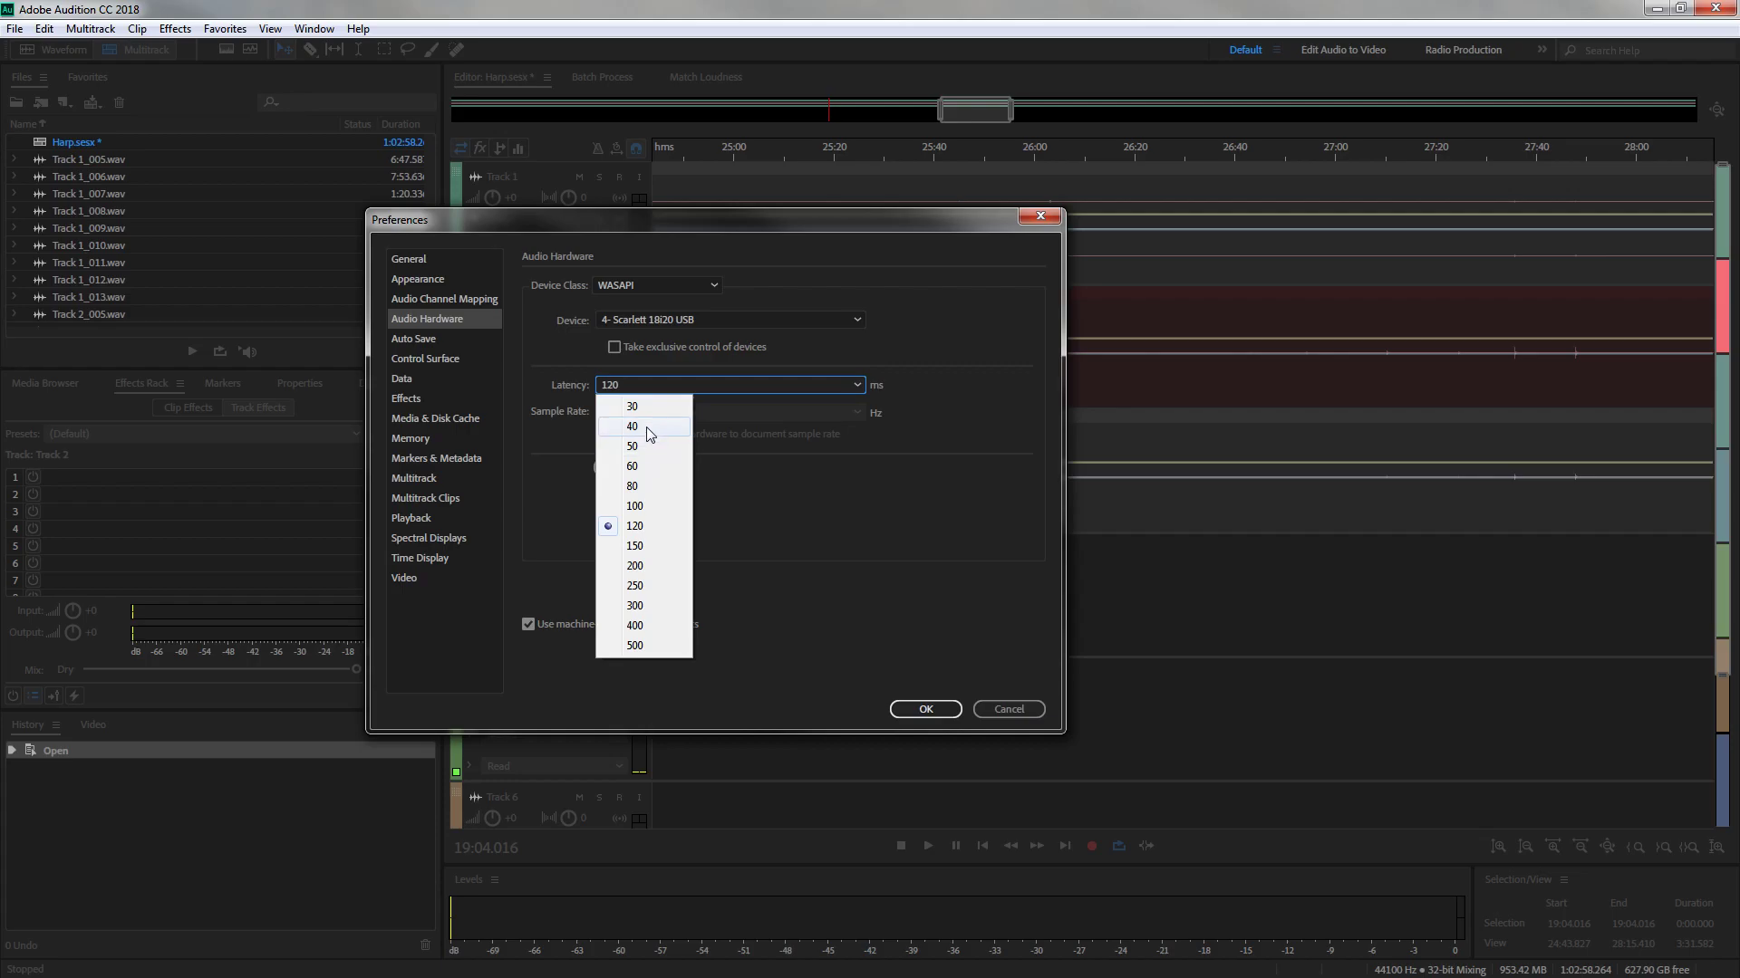
left_click(649, 427)
left_click(925, 709)
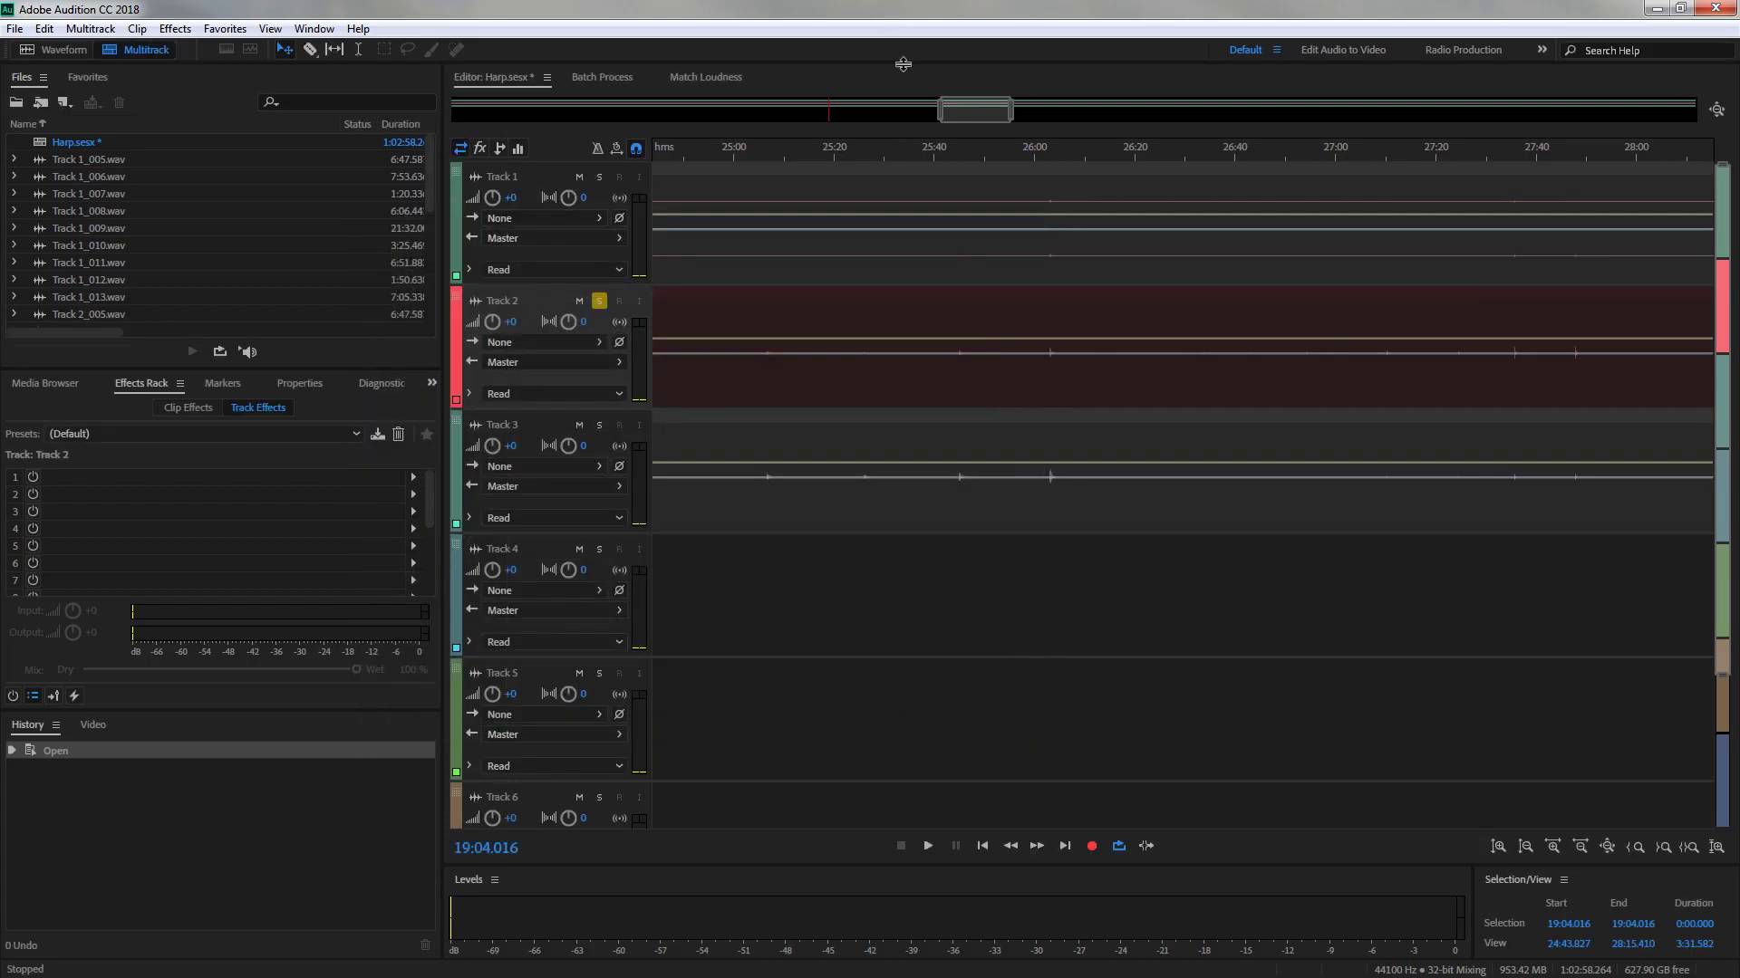
Play soloed Track 2 from about 26:00, raise its volume to +15, and play it from about 27:35
left_click(1039, 156)
key("space")
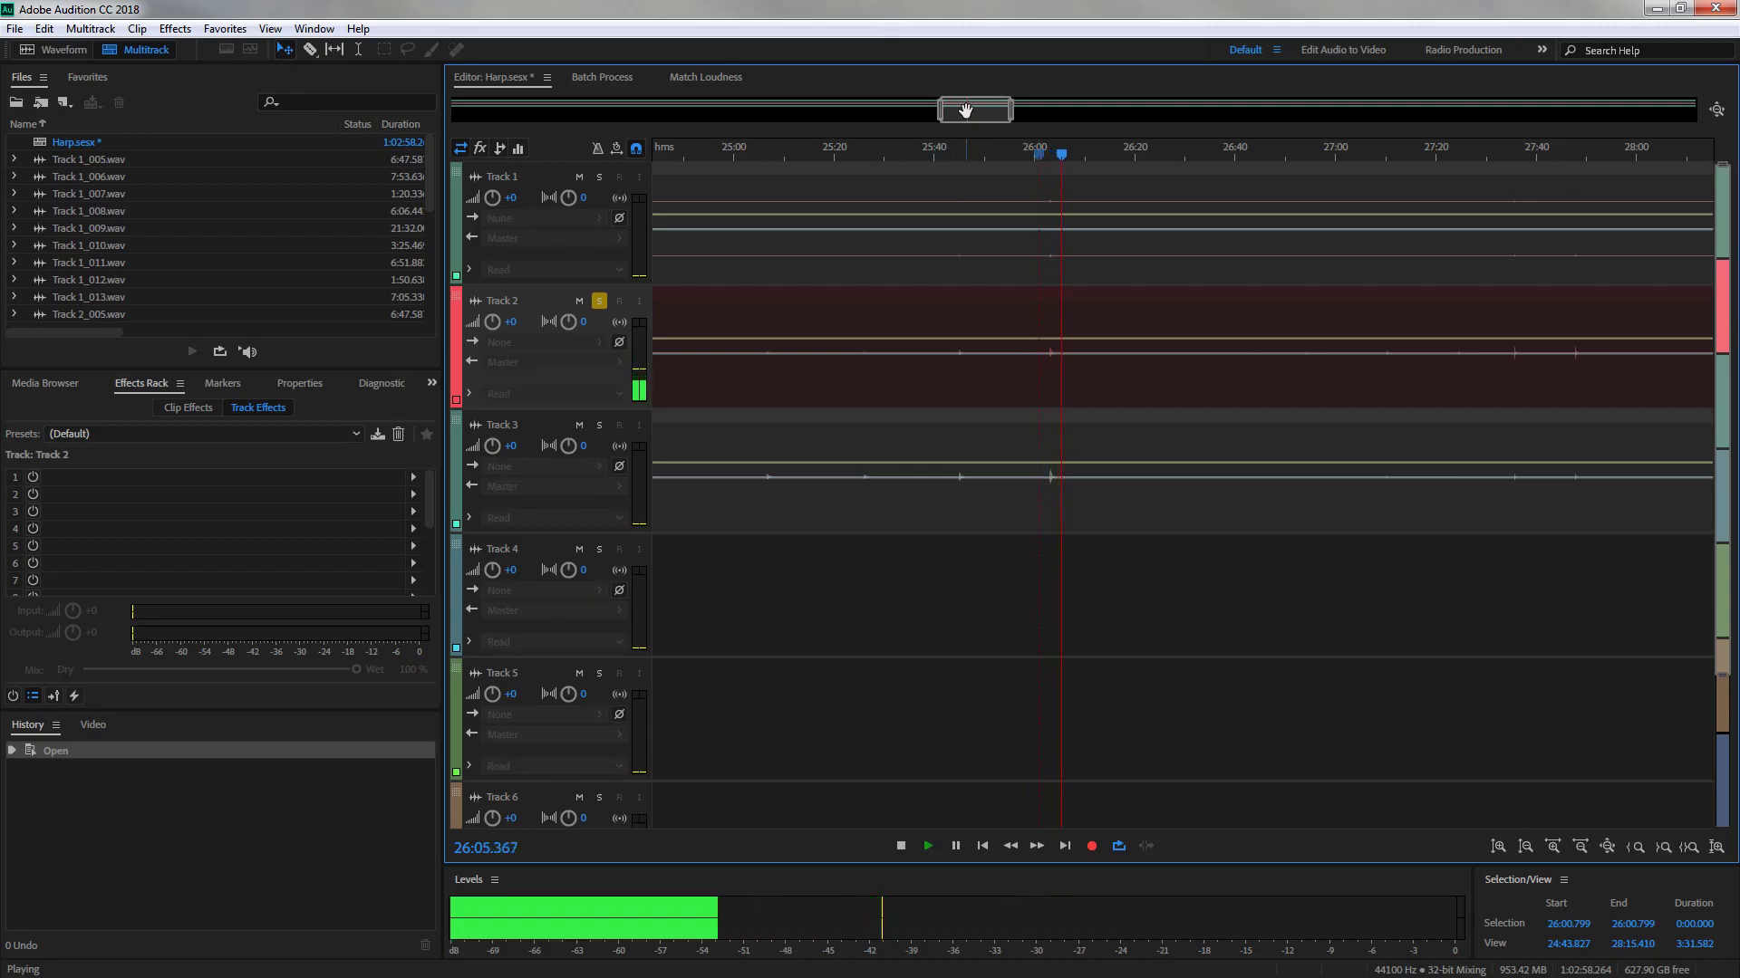
key("space")
left_click_drag(965, 110, 981, 114)
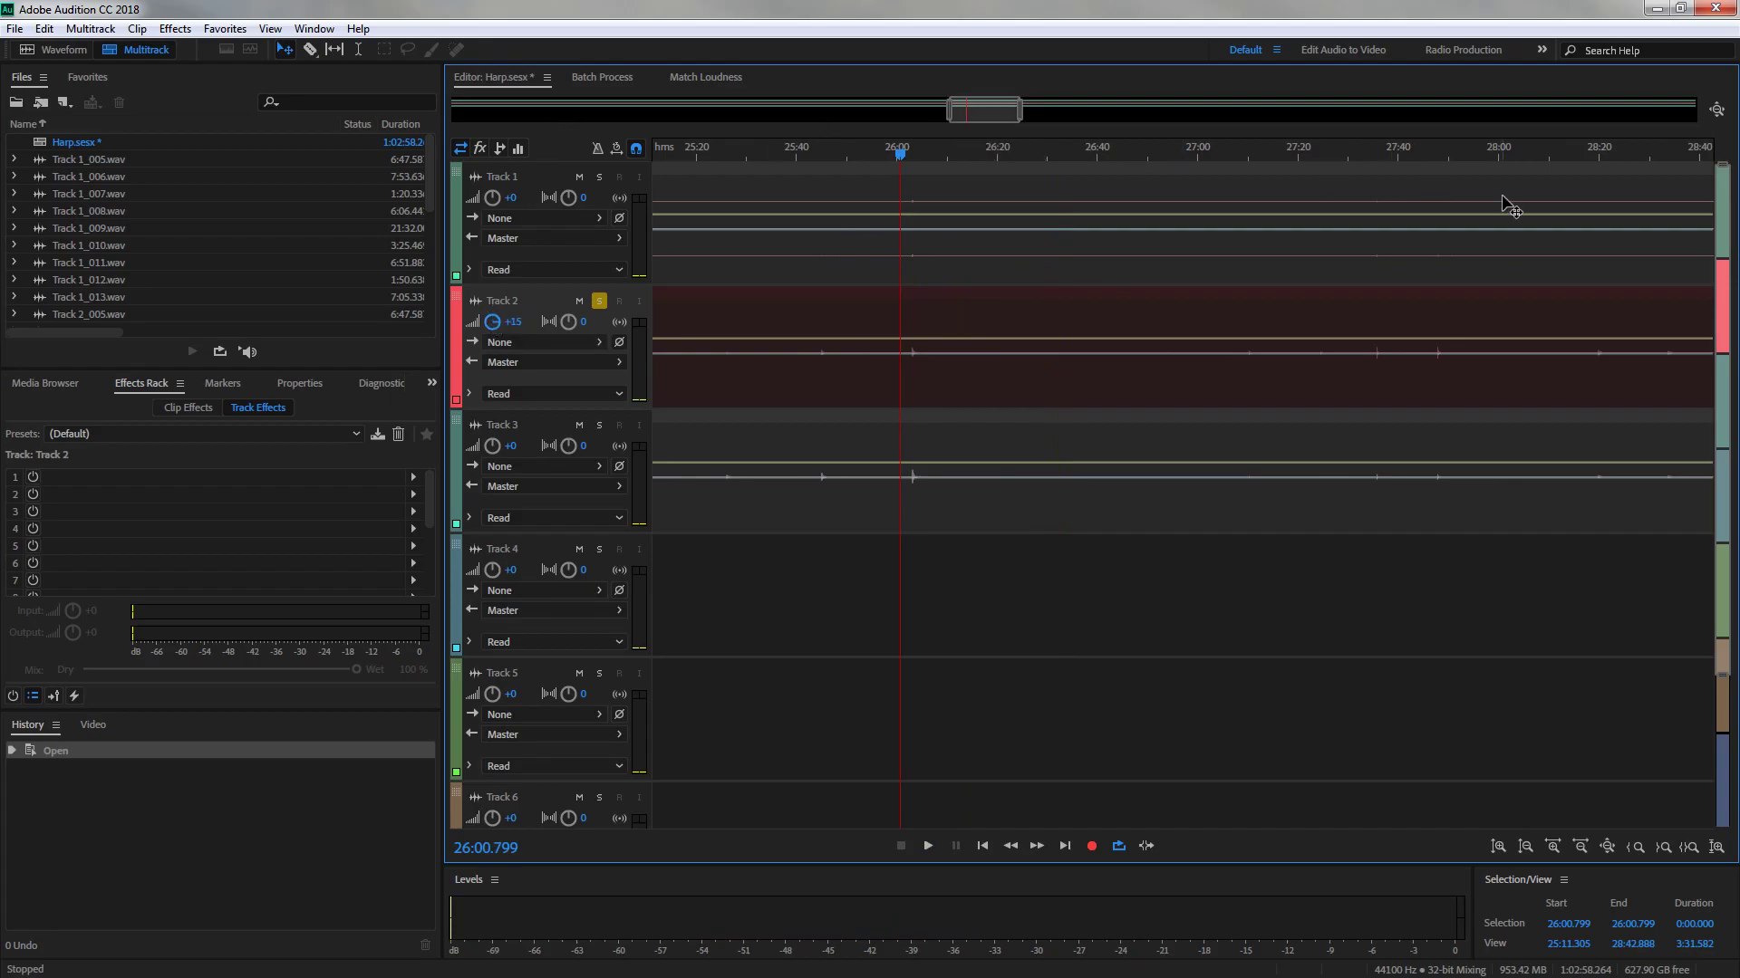
left_click(1373, 154)
key("space")
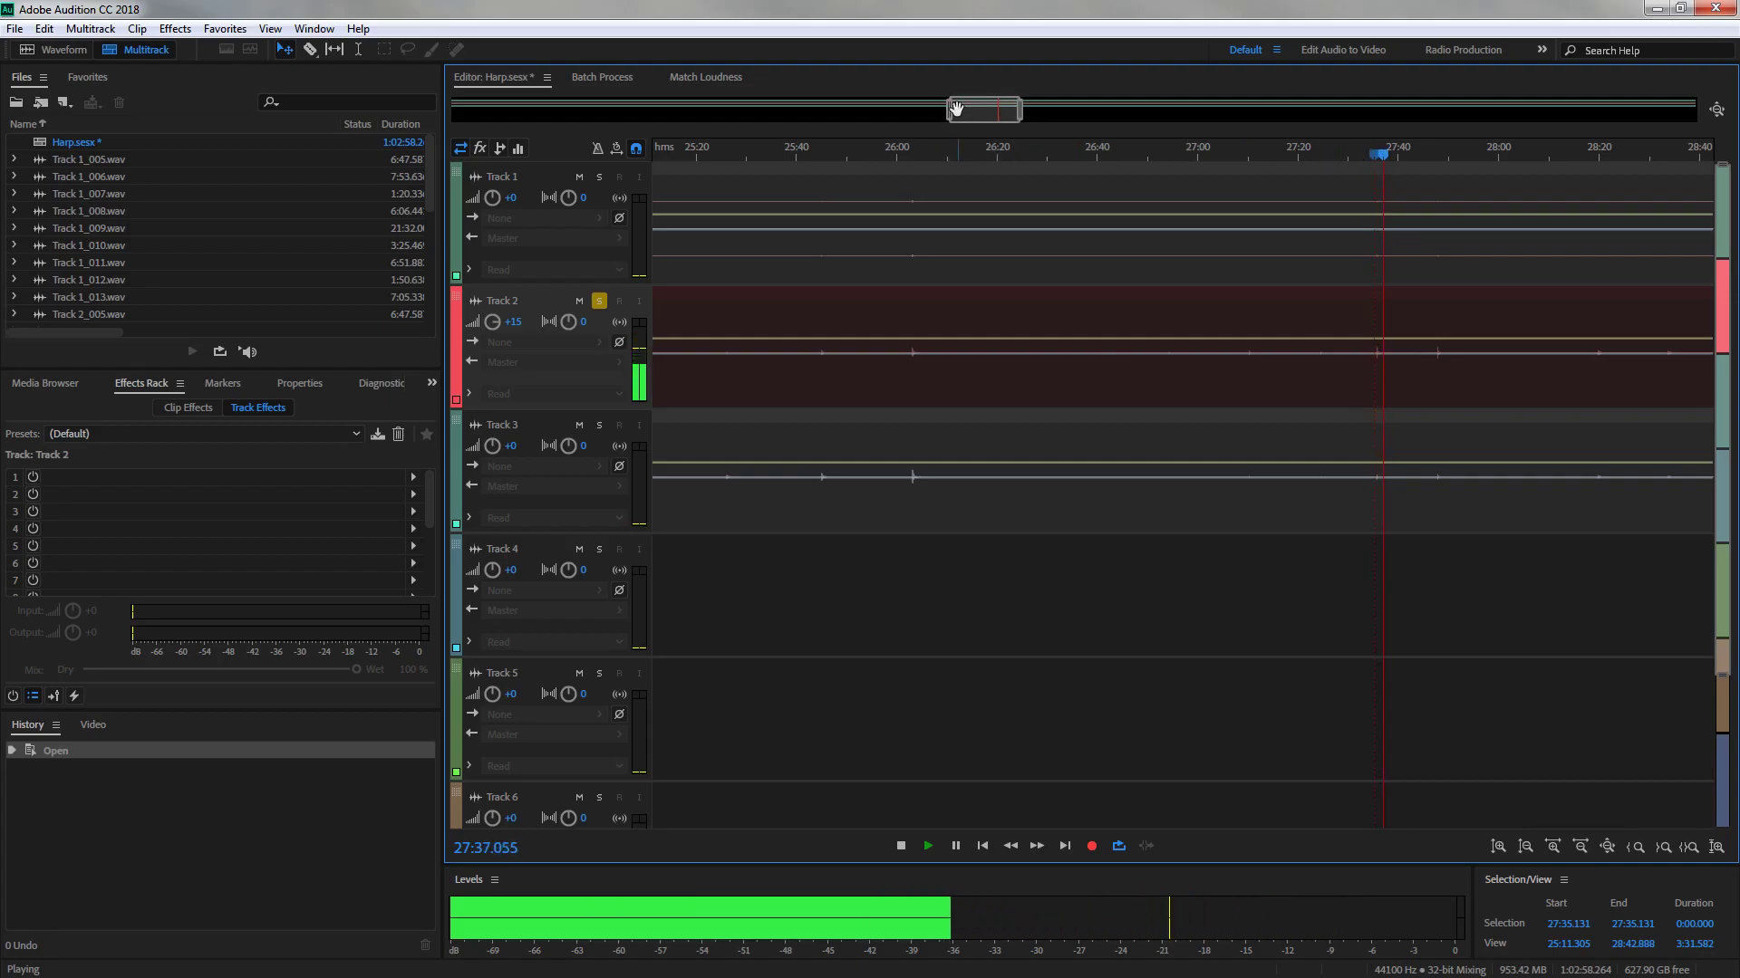
key("space")
Compare the two tracks in solo, playing Track 3 from about 27:35 and 26:02 and Track 2 from about 26:02
left_click(602, 302)
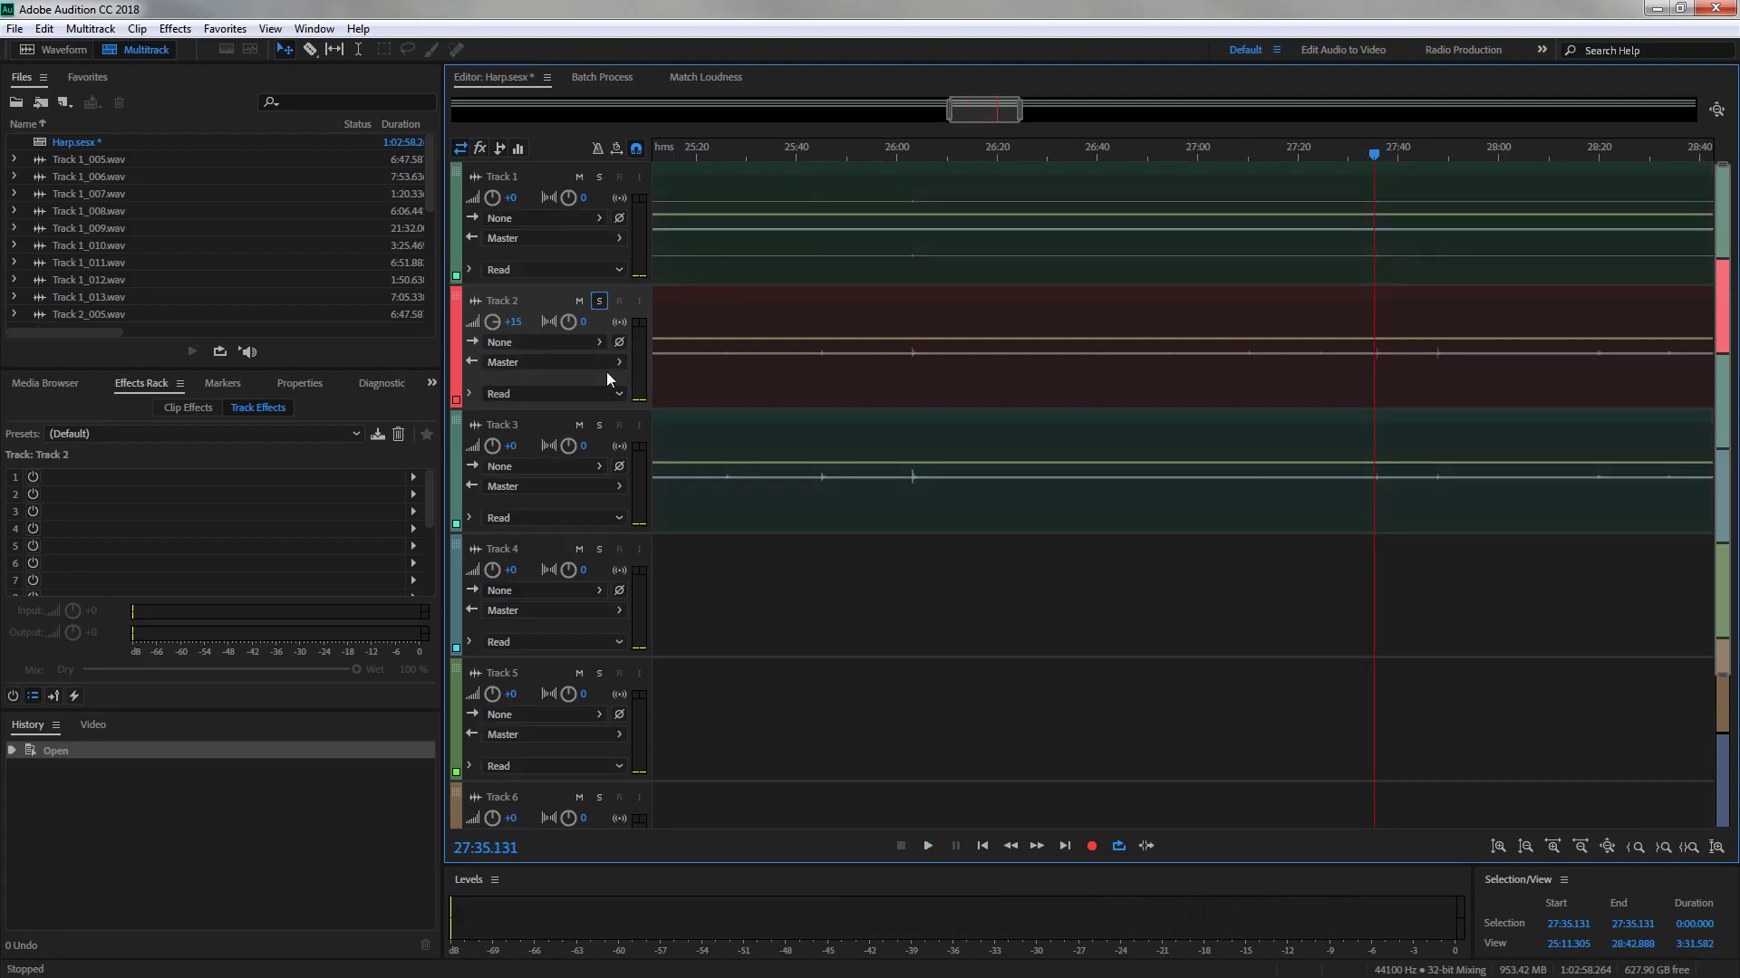
left_click(598, 428)
key("space")
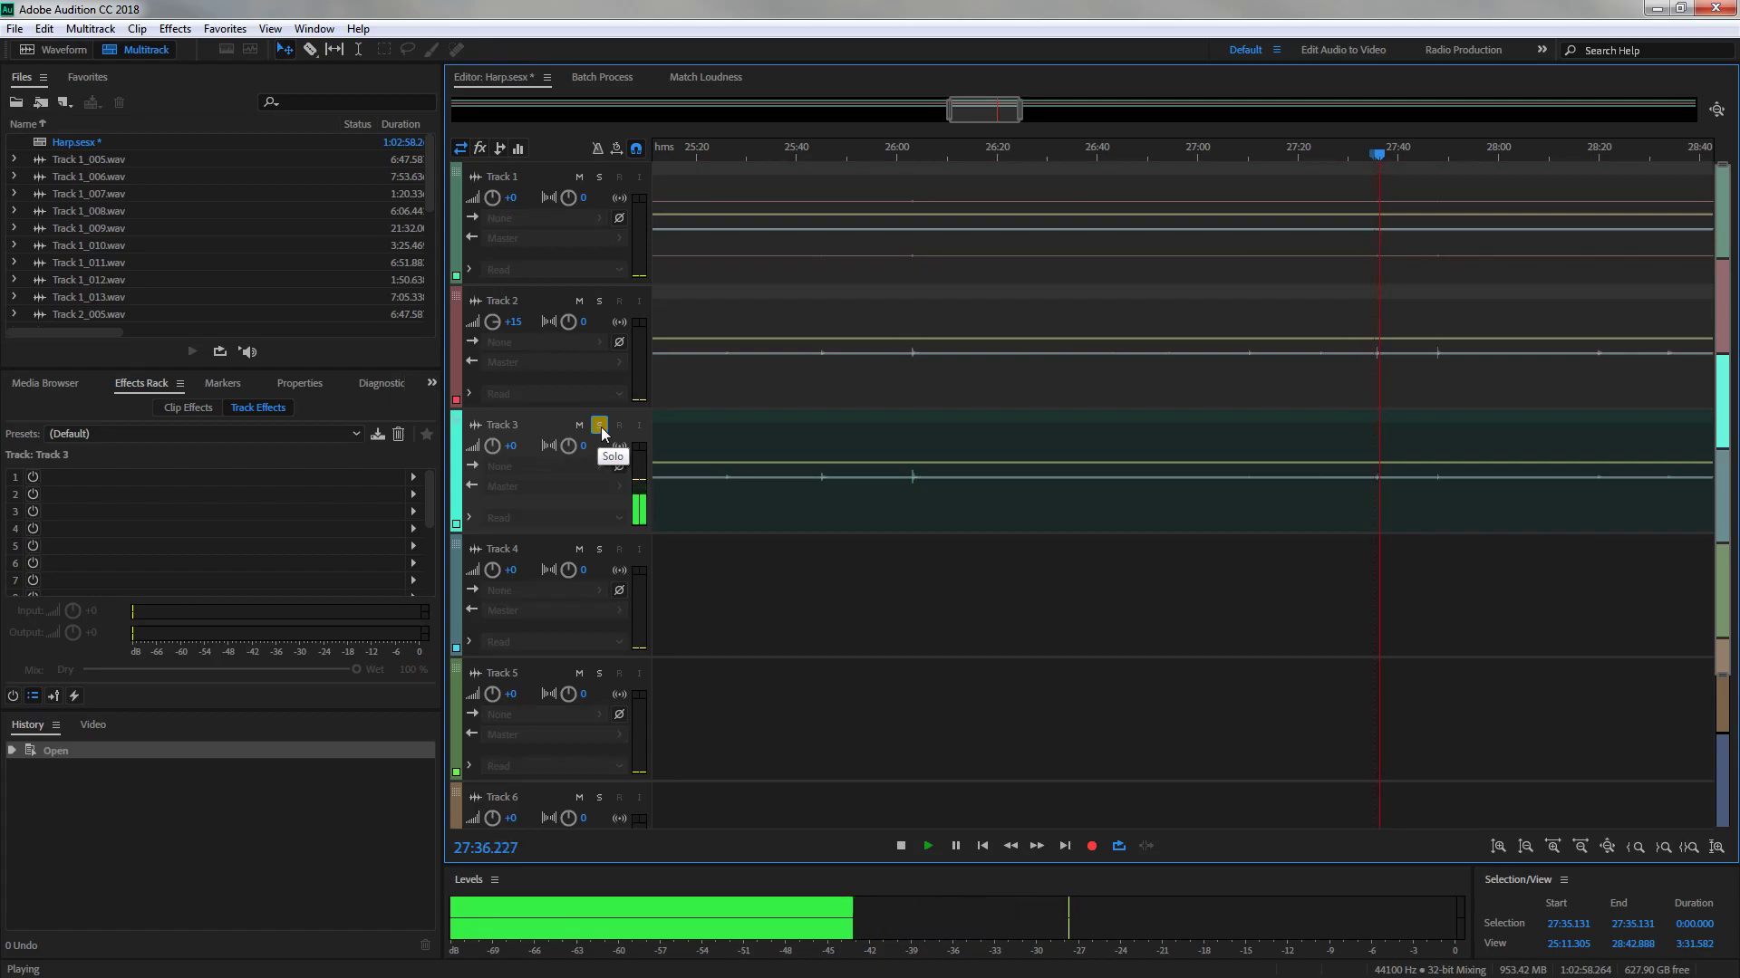
key("space")
left_click(908, 152)
key("space")
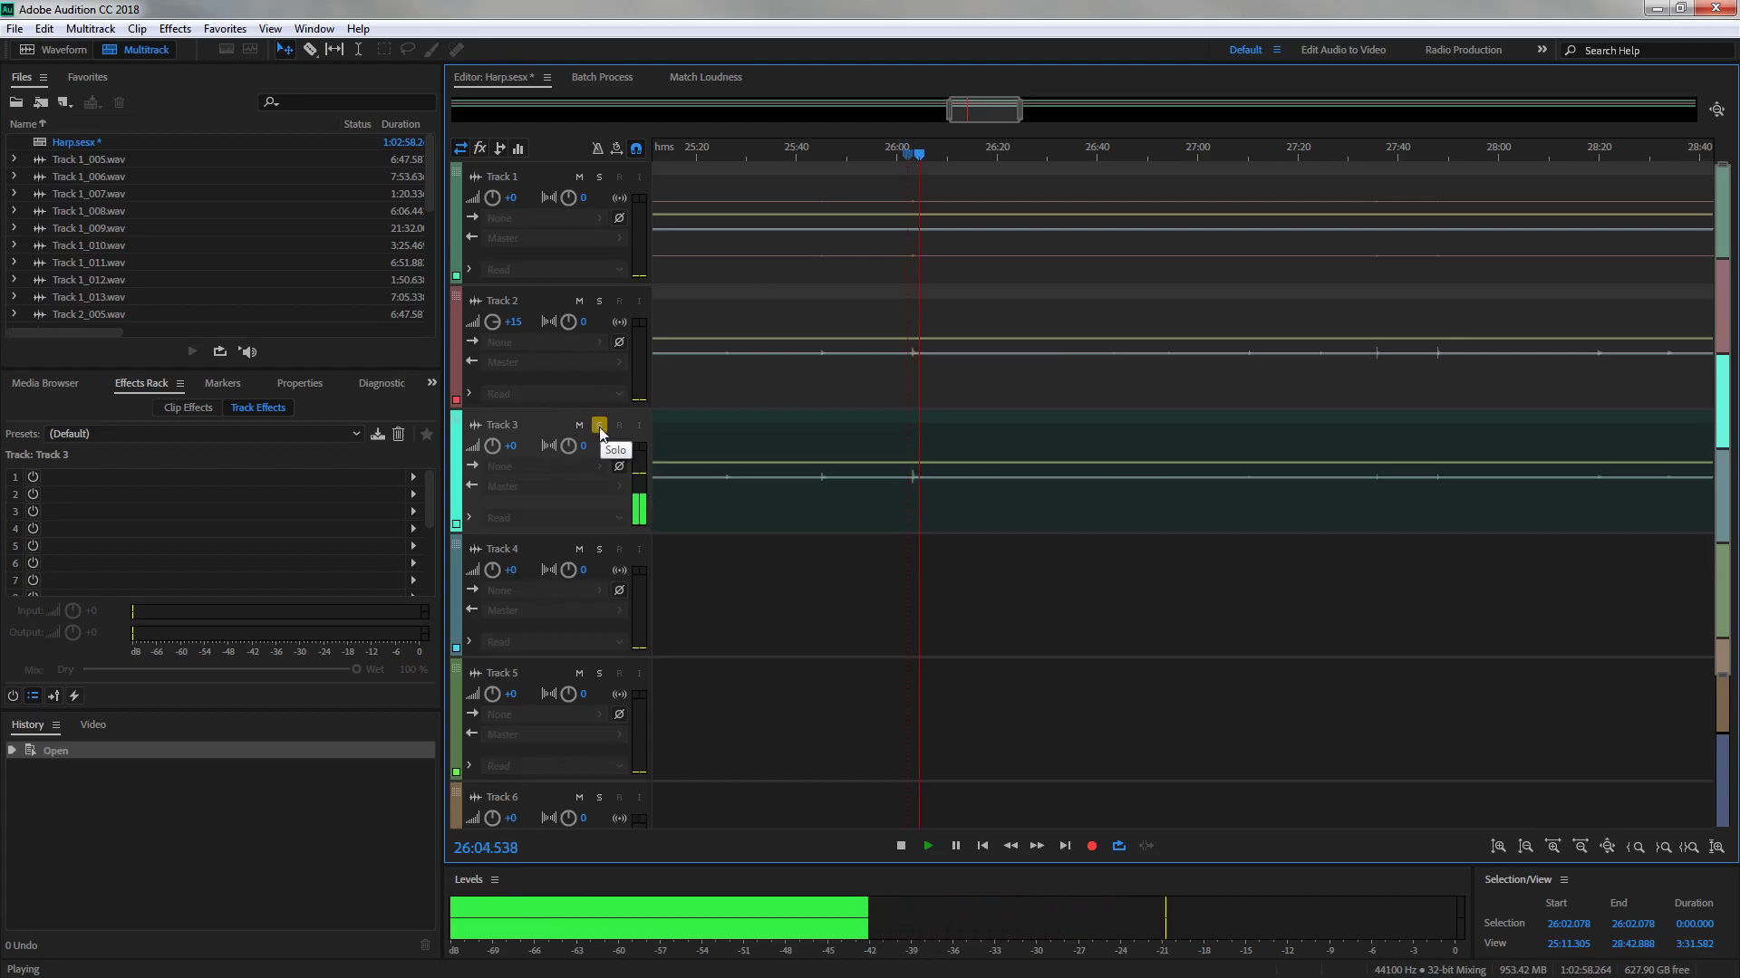
key("space")
left_click(599, 300)
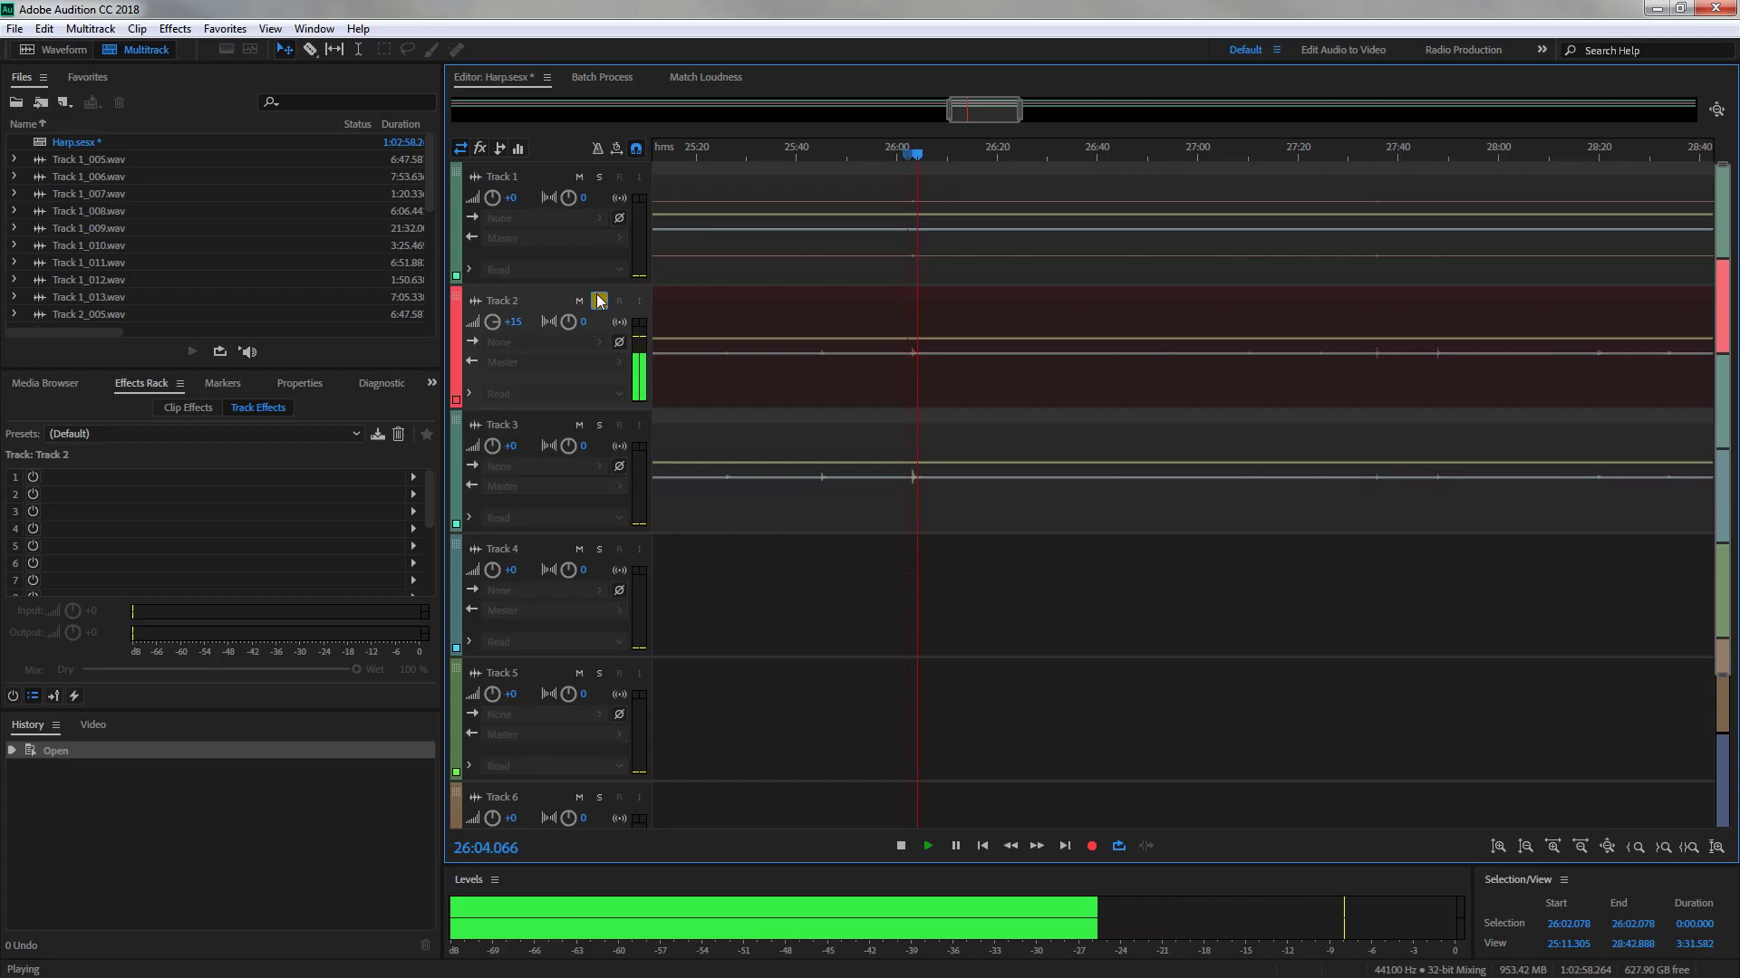
key("space")
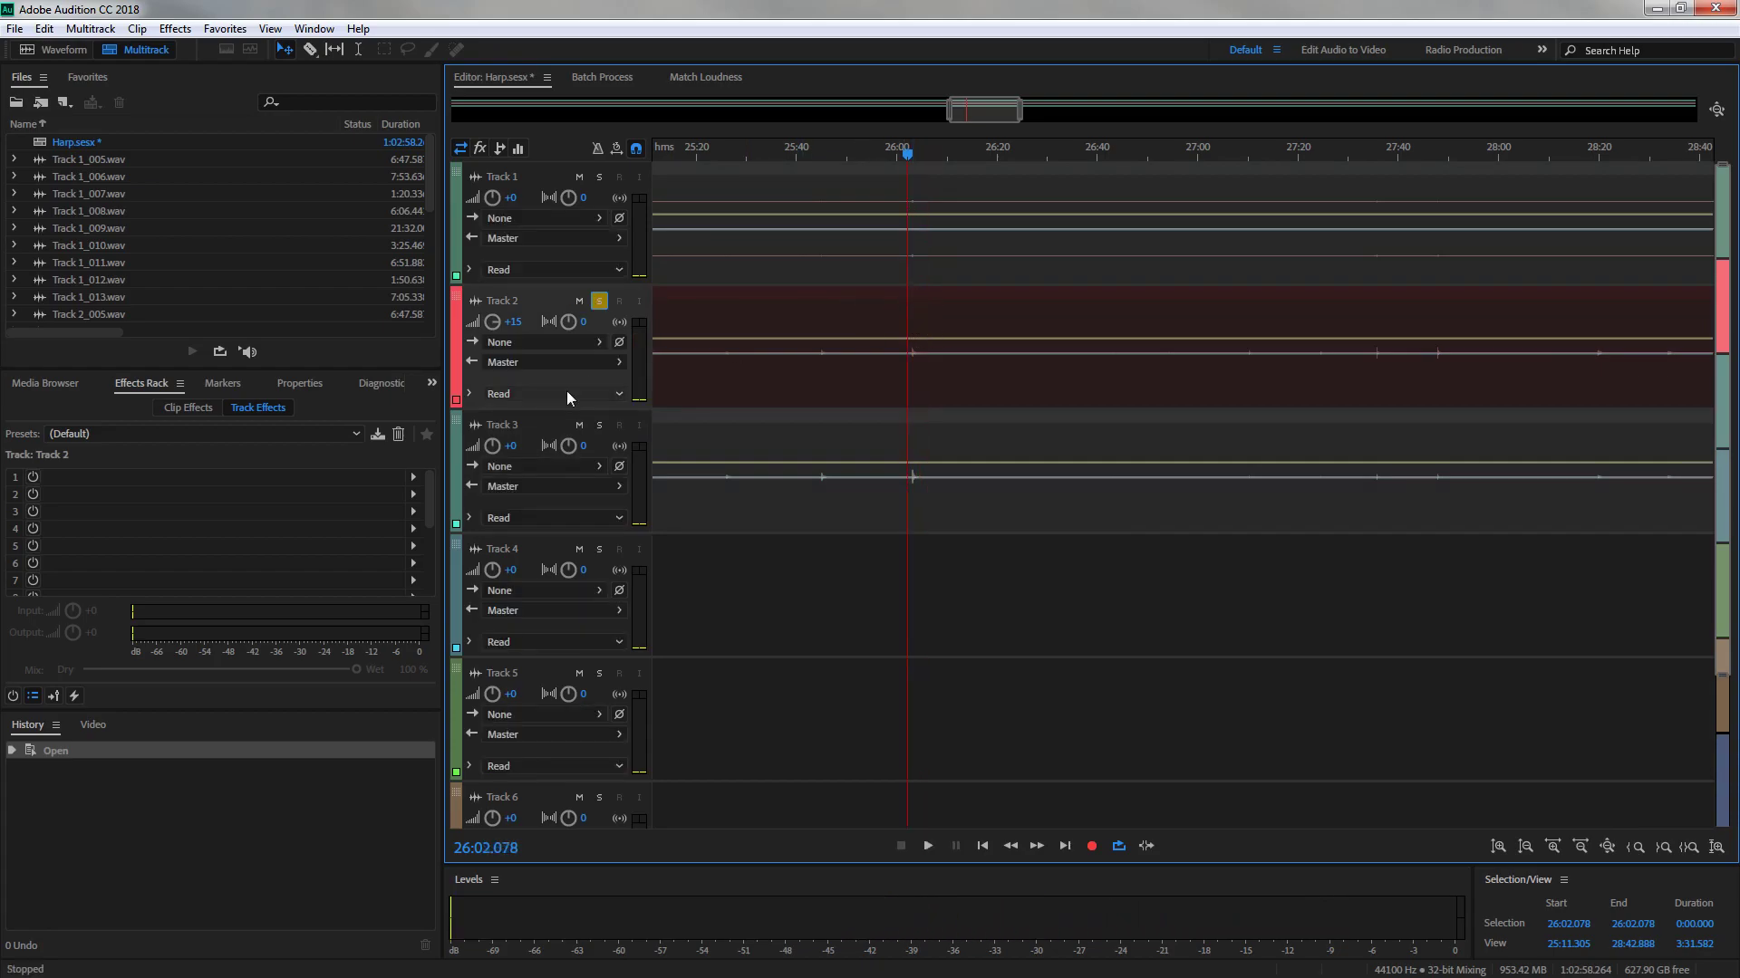
Raise Track 3's volume to +15 and play it soloed in place of Track 2 from about 27:35
left_click_drag(517, 449, 536, 247)
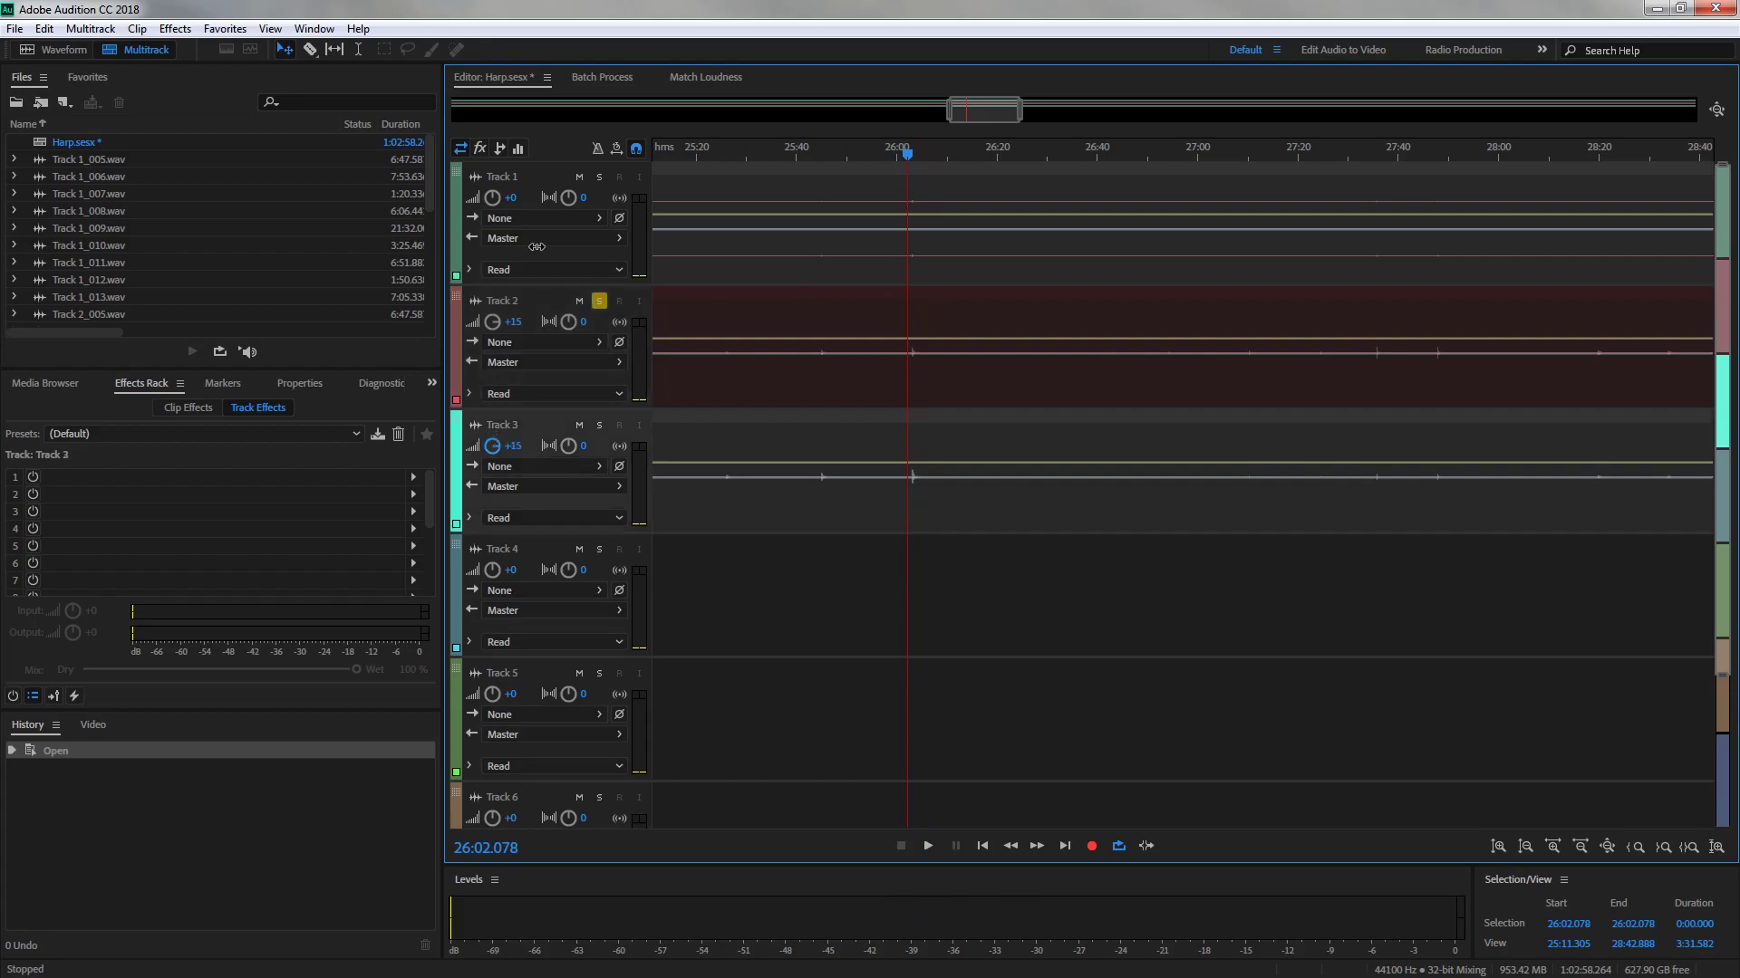
left_click(598, 301)
left_click(1370, 154)
key("space")
left_click(599, 426)
key("space")
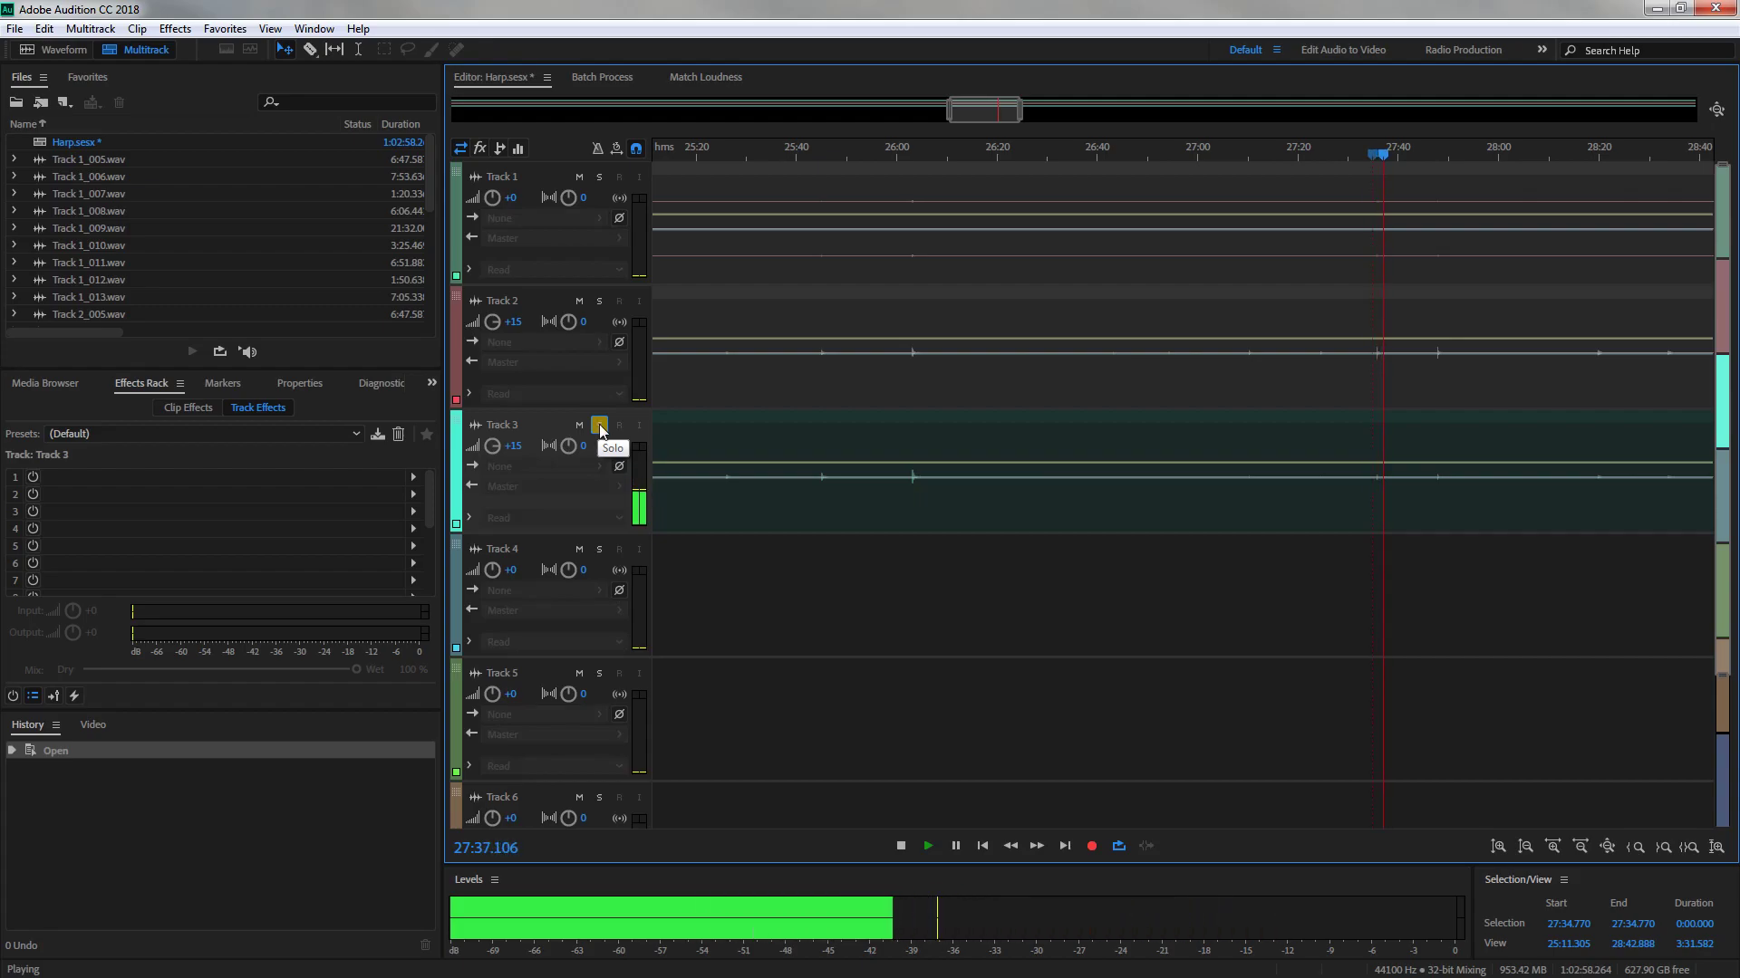
key("space")
Solo Track 2 instead of Track 3 and play the same passage from about 27:35 for comparison
left_click(599, 426)
left_click(599, 301)
key("space")
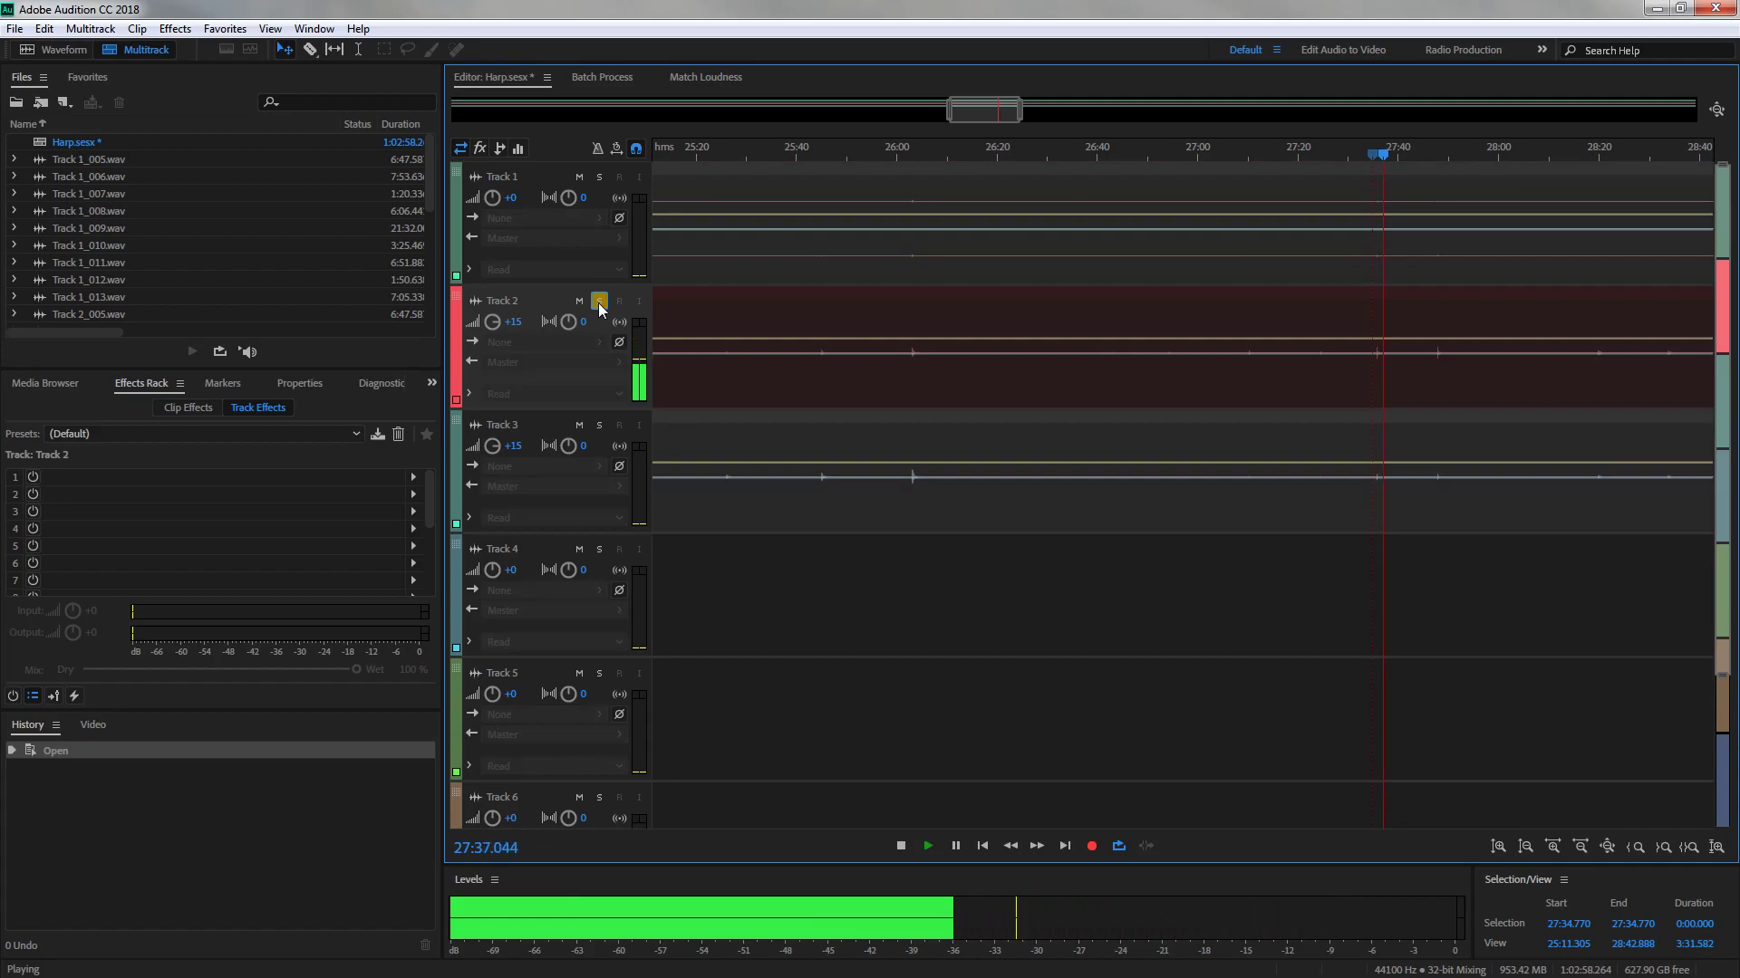
key("space")
Open Track 2's clip, Track 2_009.wav, in the waveform editor and amplify the whole file
left_click(758, 313)
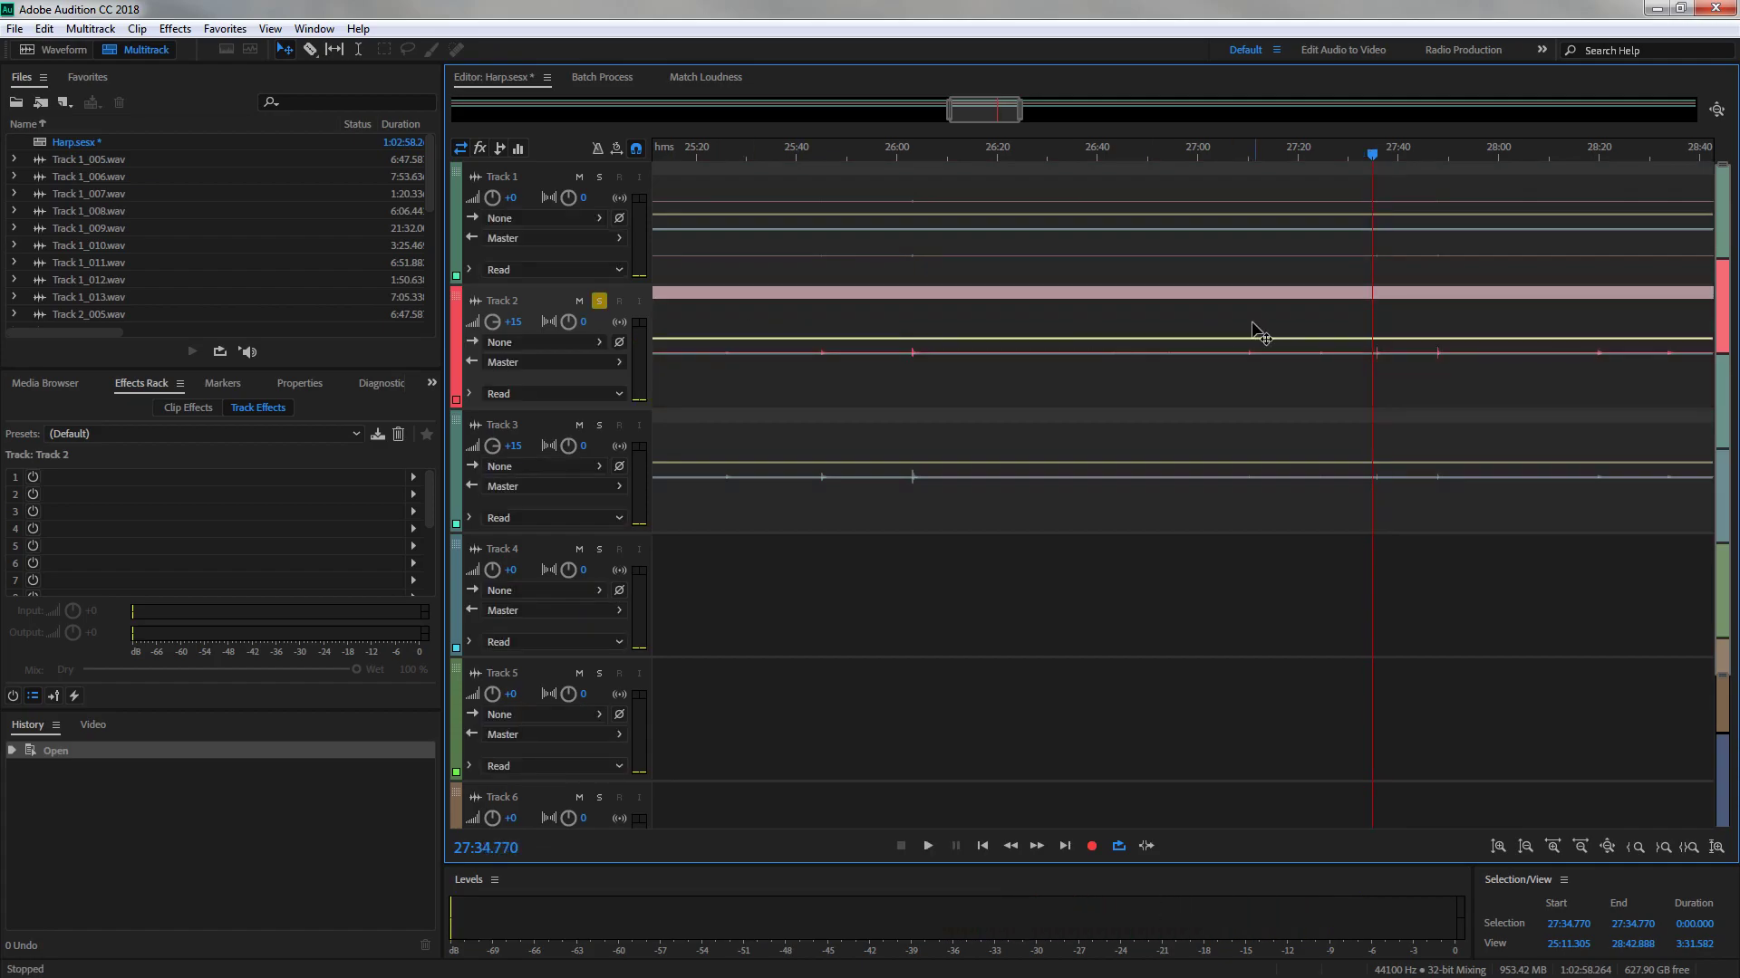
double_click(1319, 309)
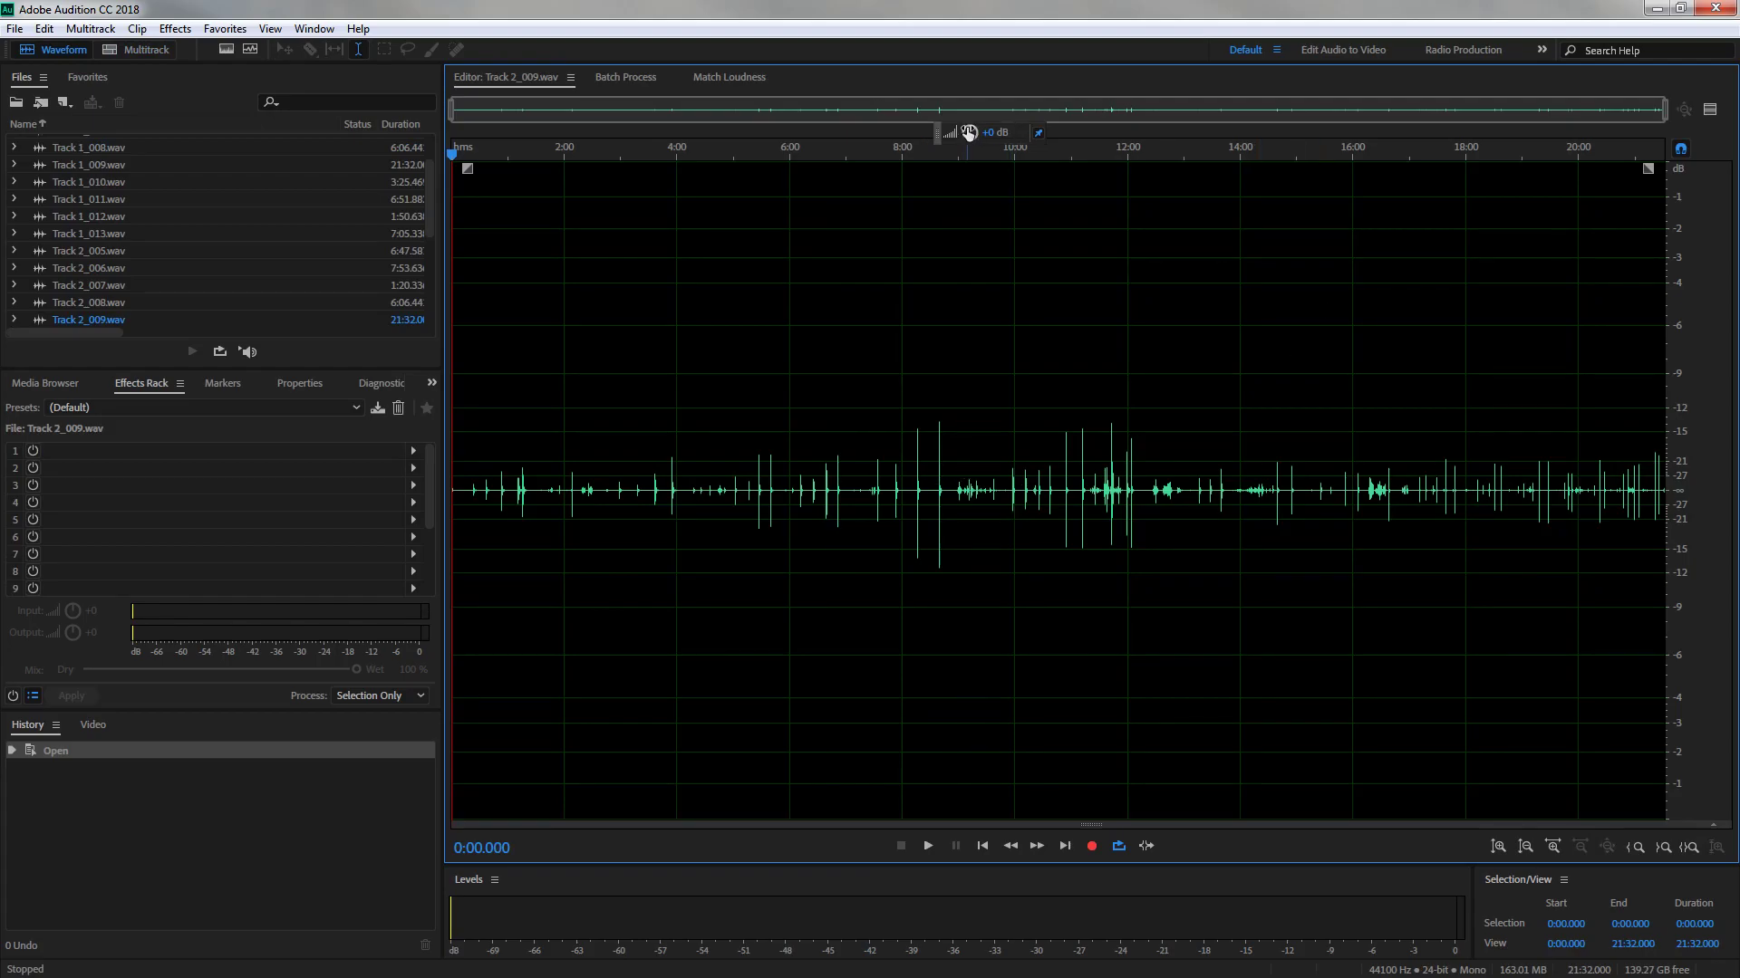
left_click_drag(968, 130, 992, 129)
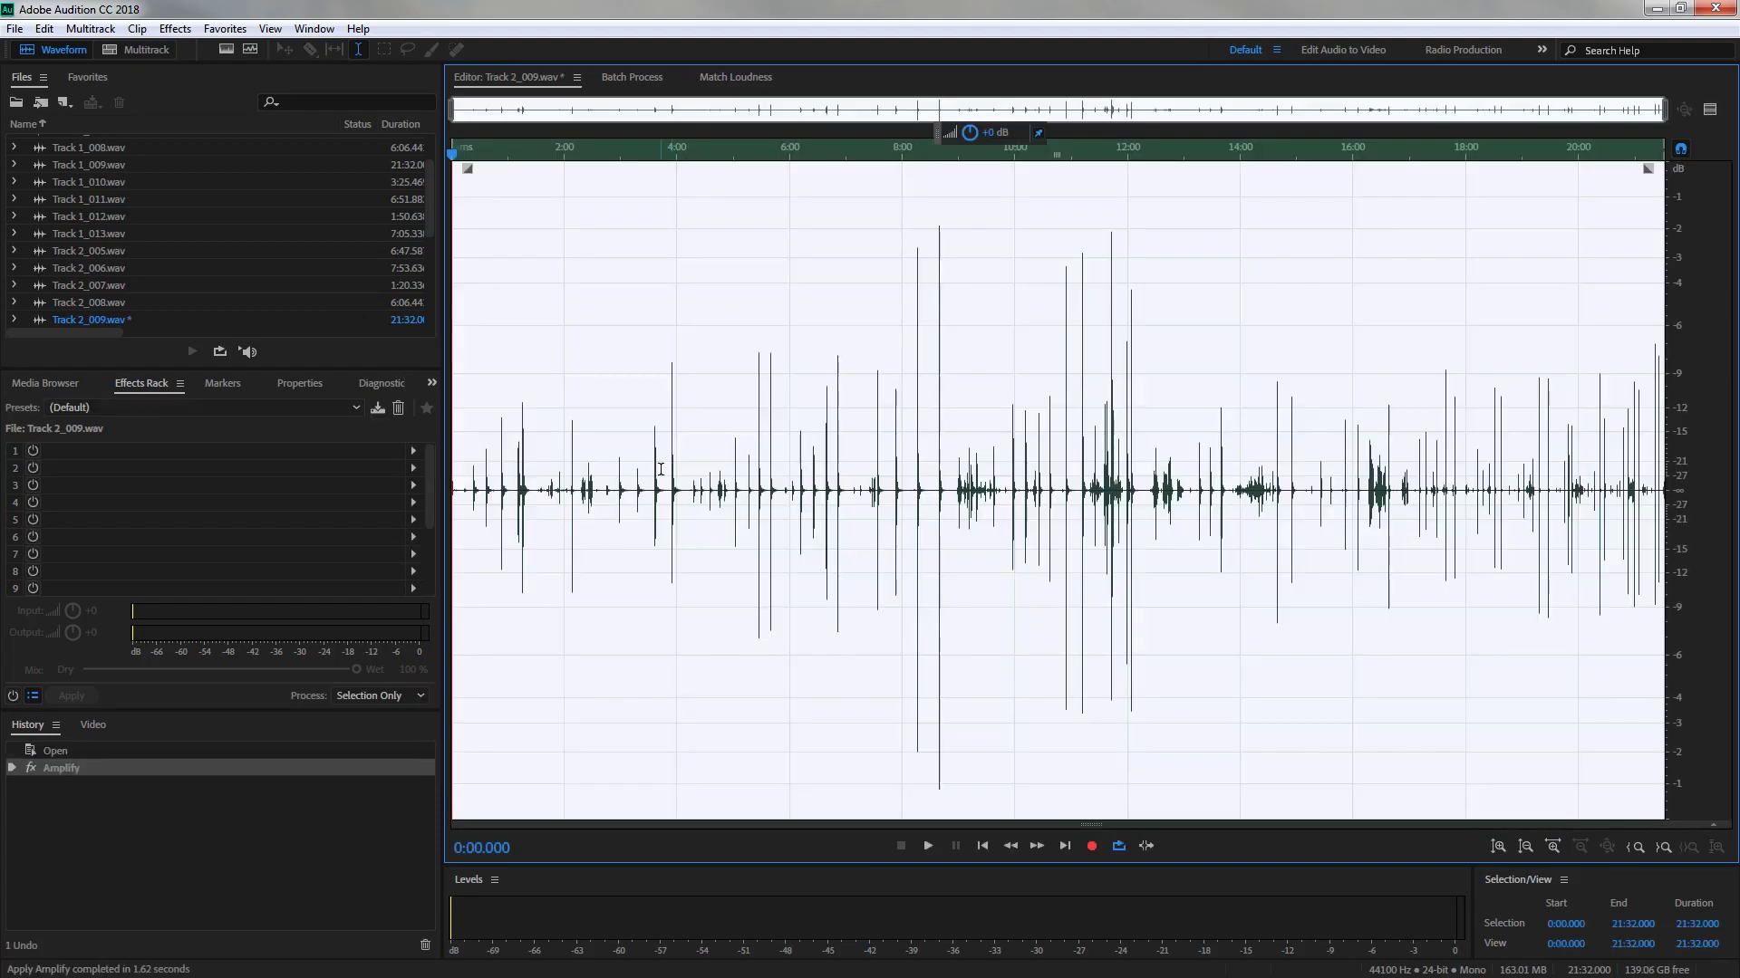
Listen to the amplified notes in Track 2_009.wav from about 0:52 and 1:15
left_click(660, 470)
scroll(497, 478, "up", 5)
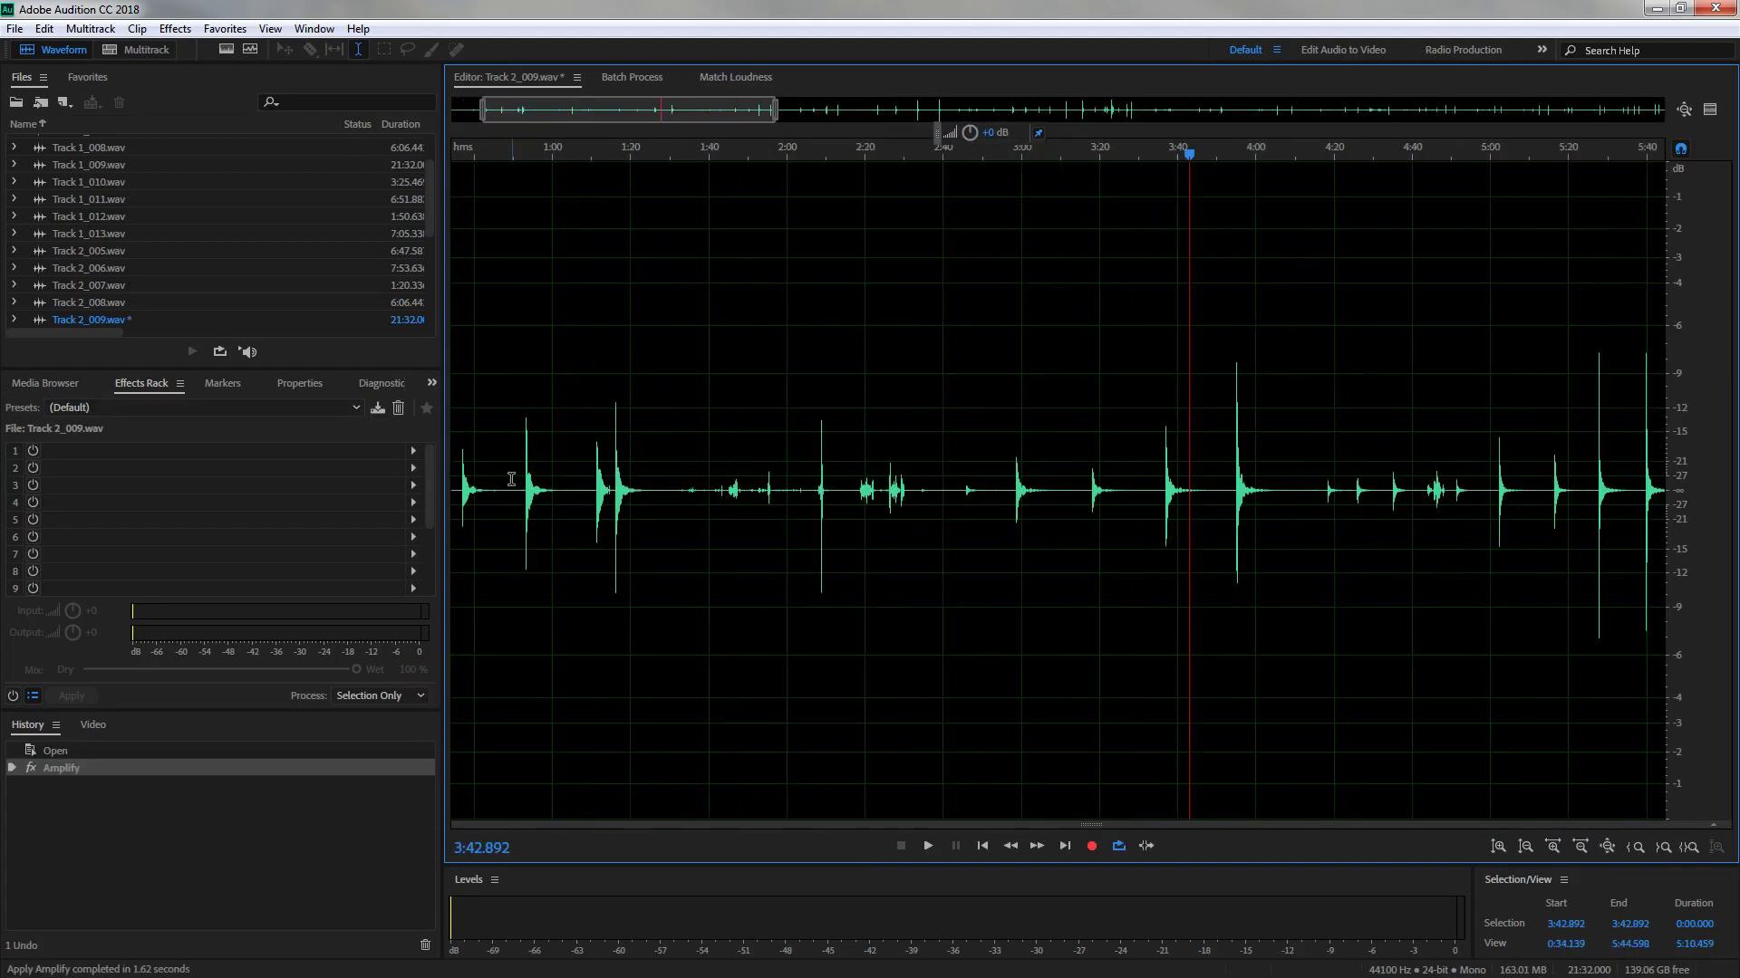
left_click(529, 478)
key("space")
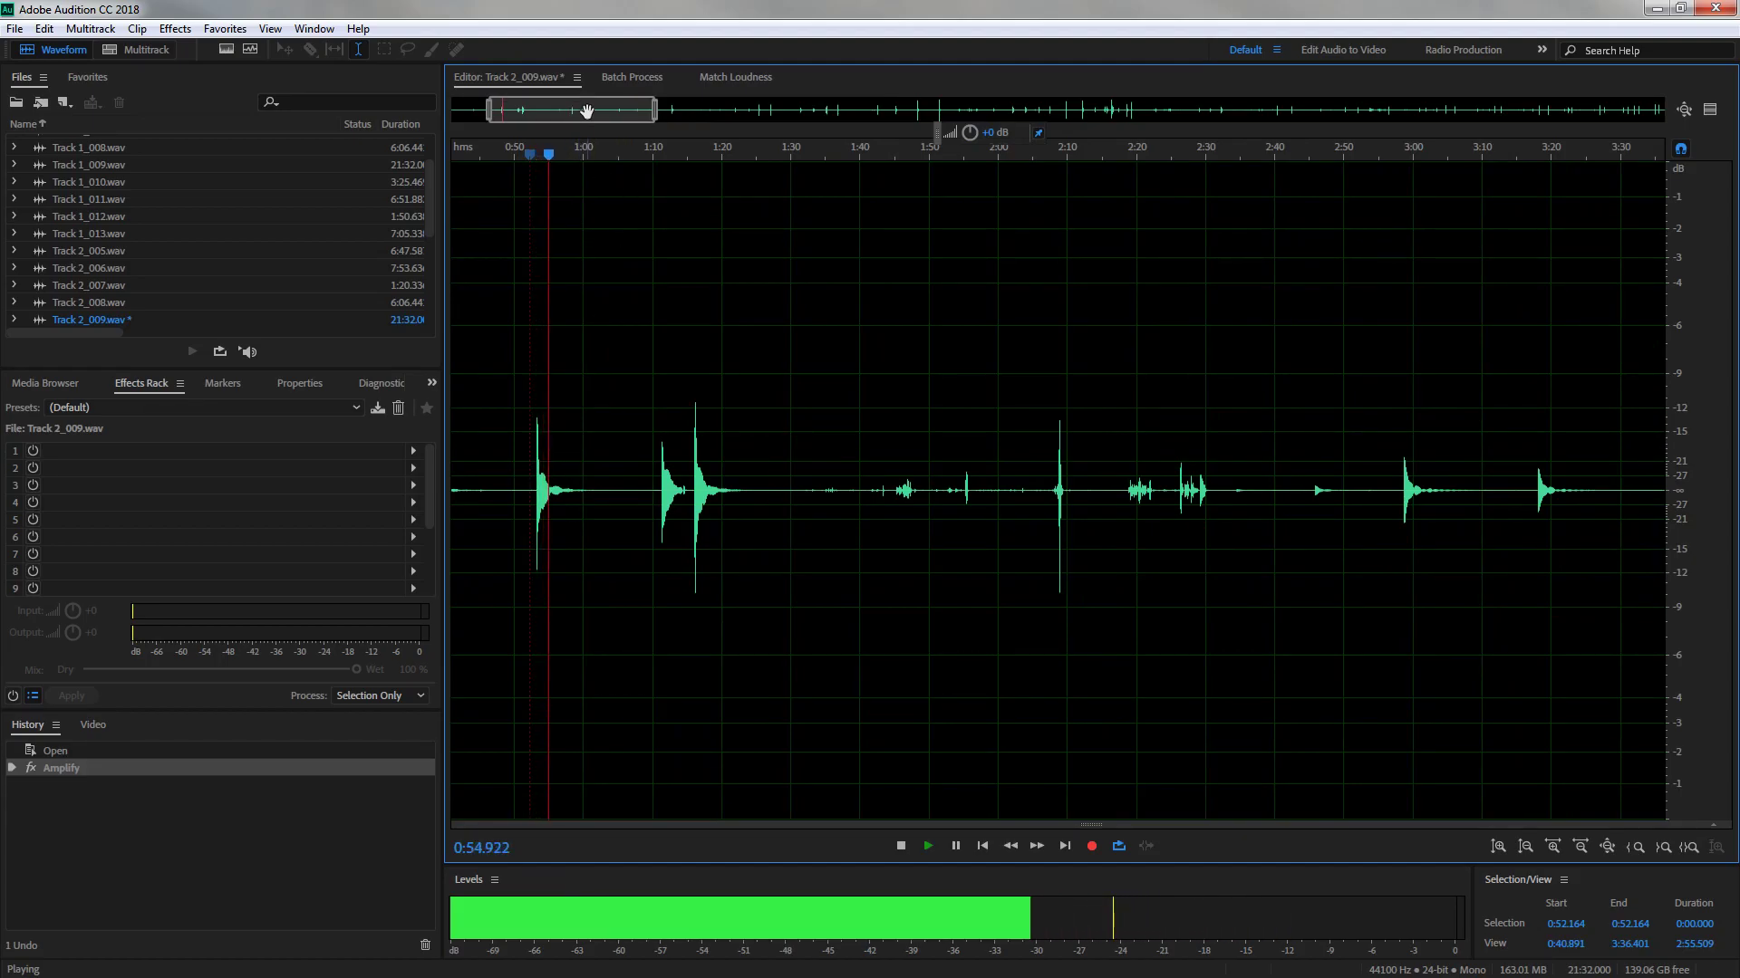
left_click(690, 441)
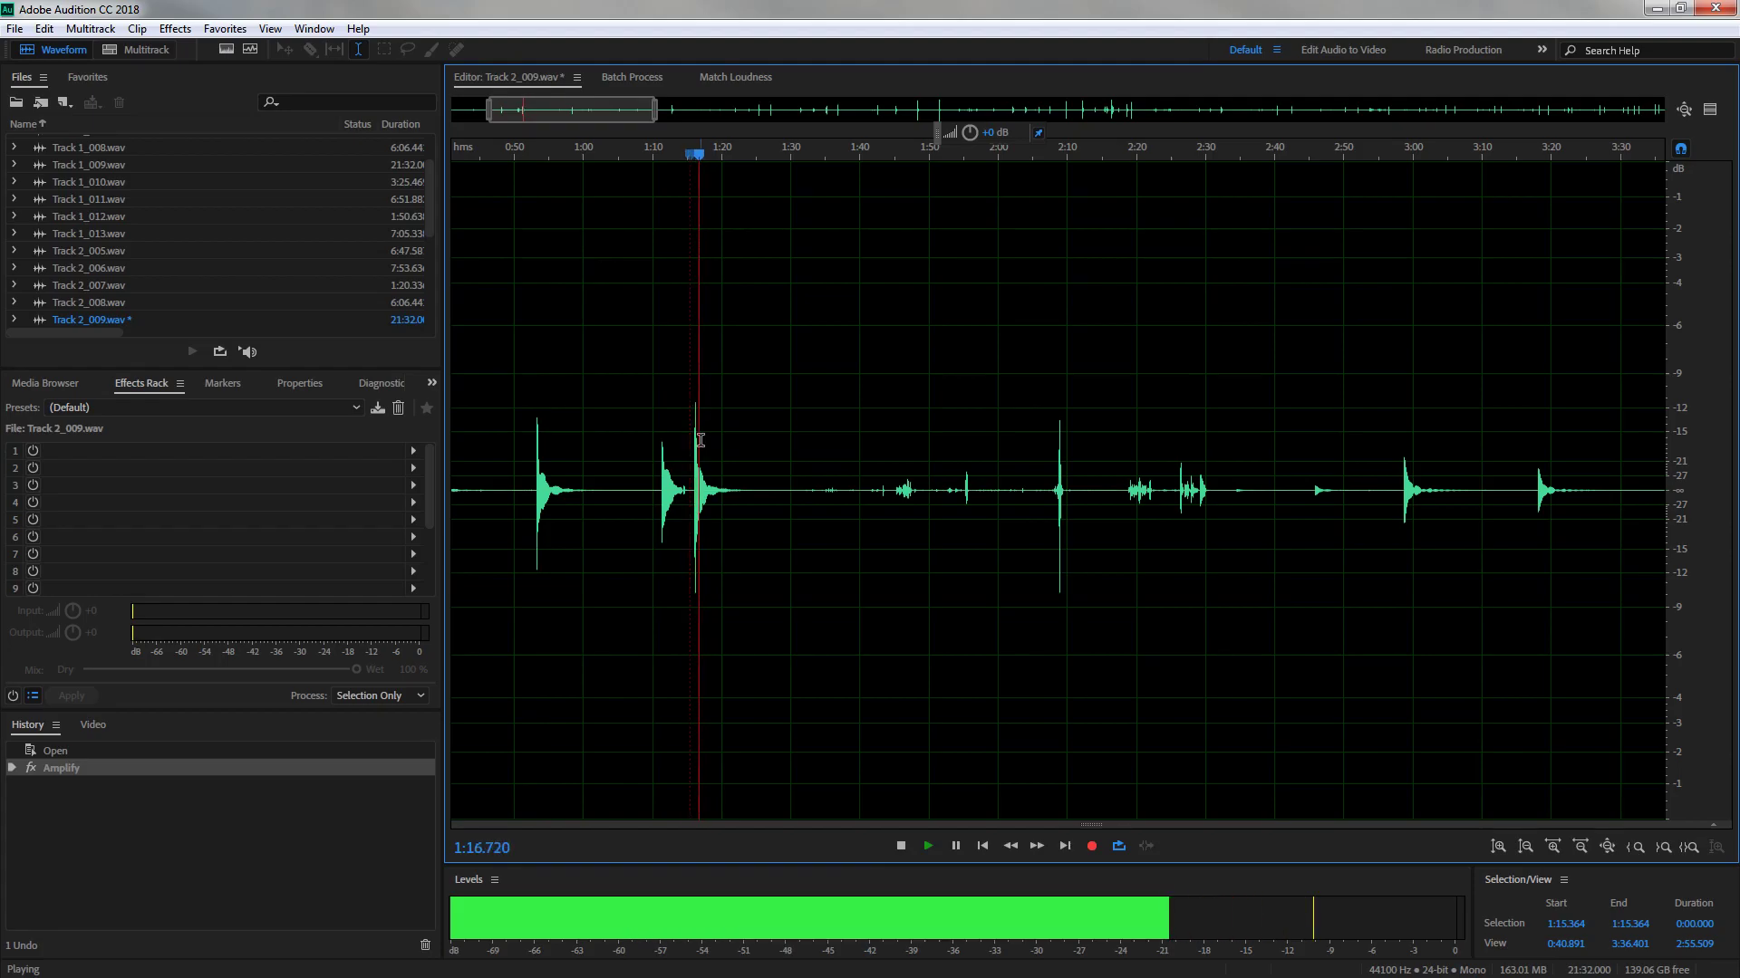
key("space")
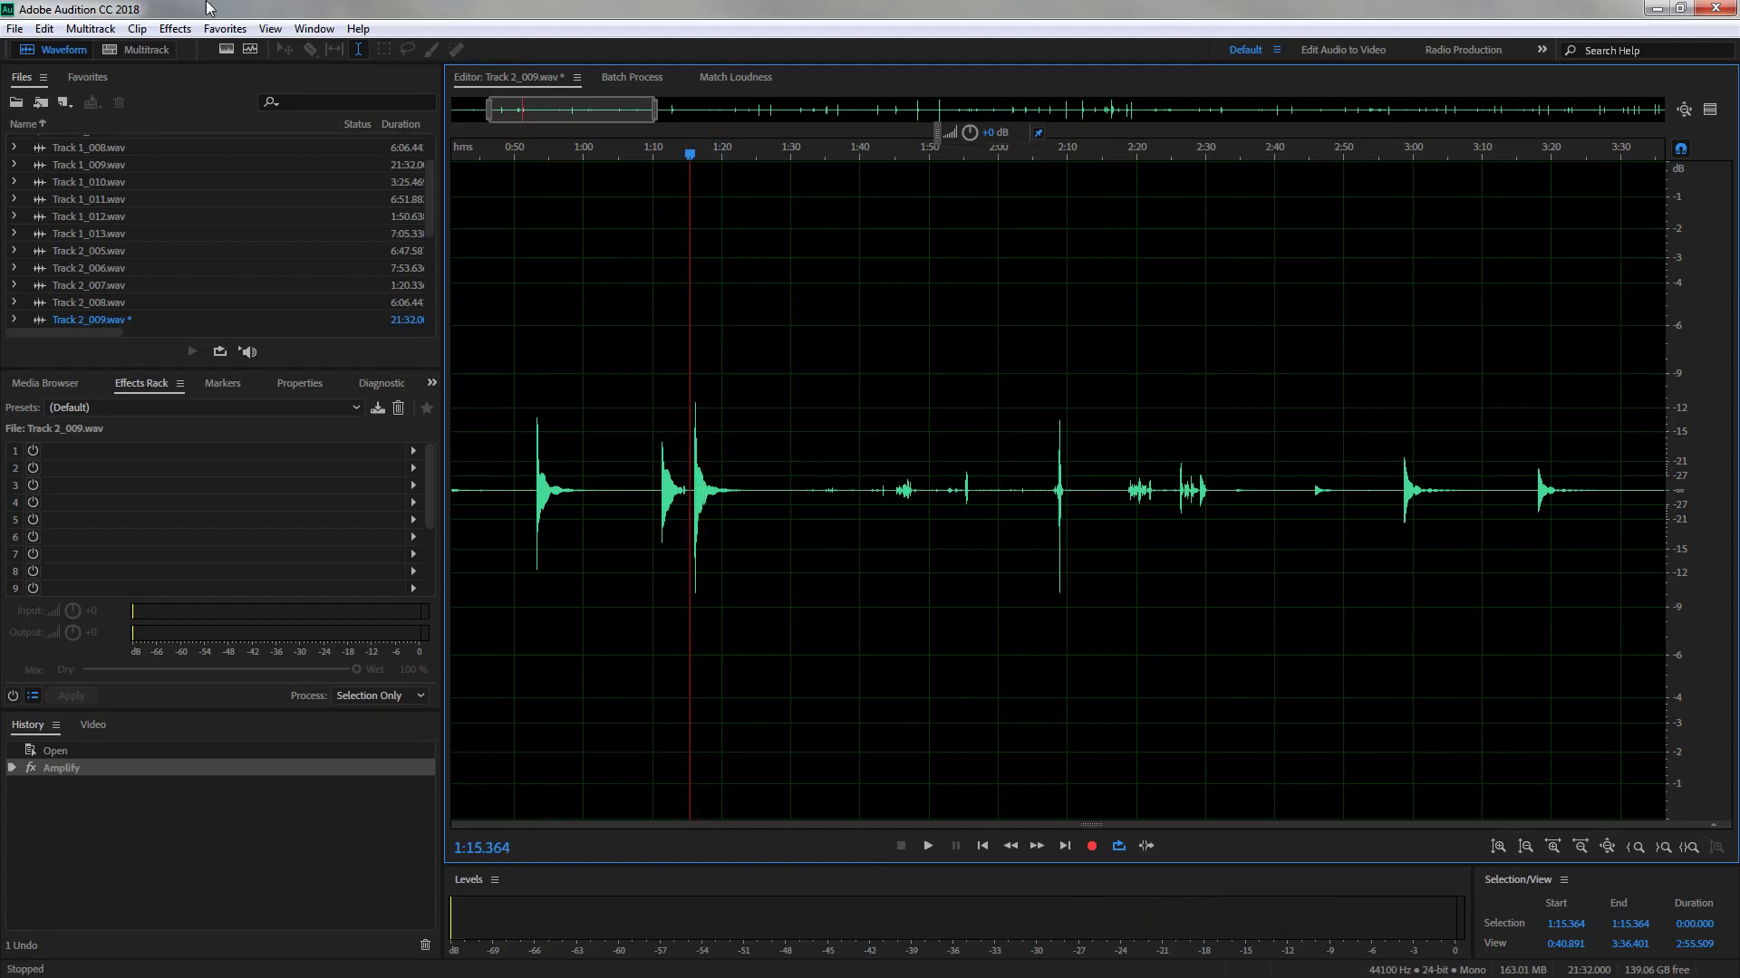
Show the spectral pitch display and examine the pitch and harmonics of the note at about 1:16
left_click(251, 50)
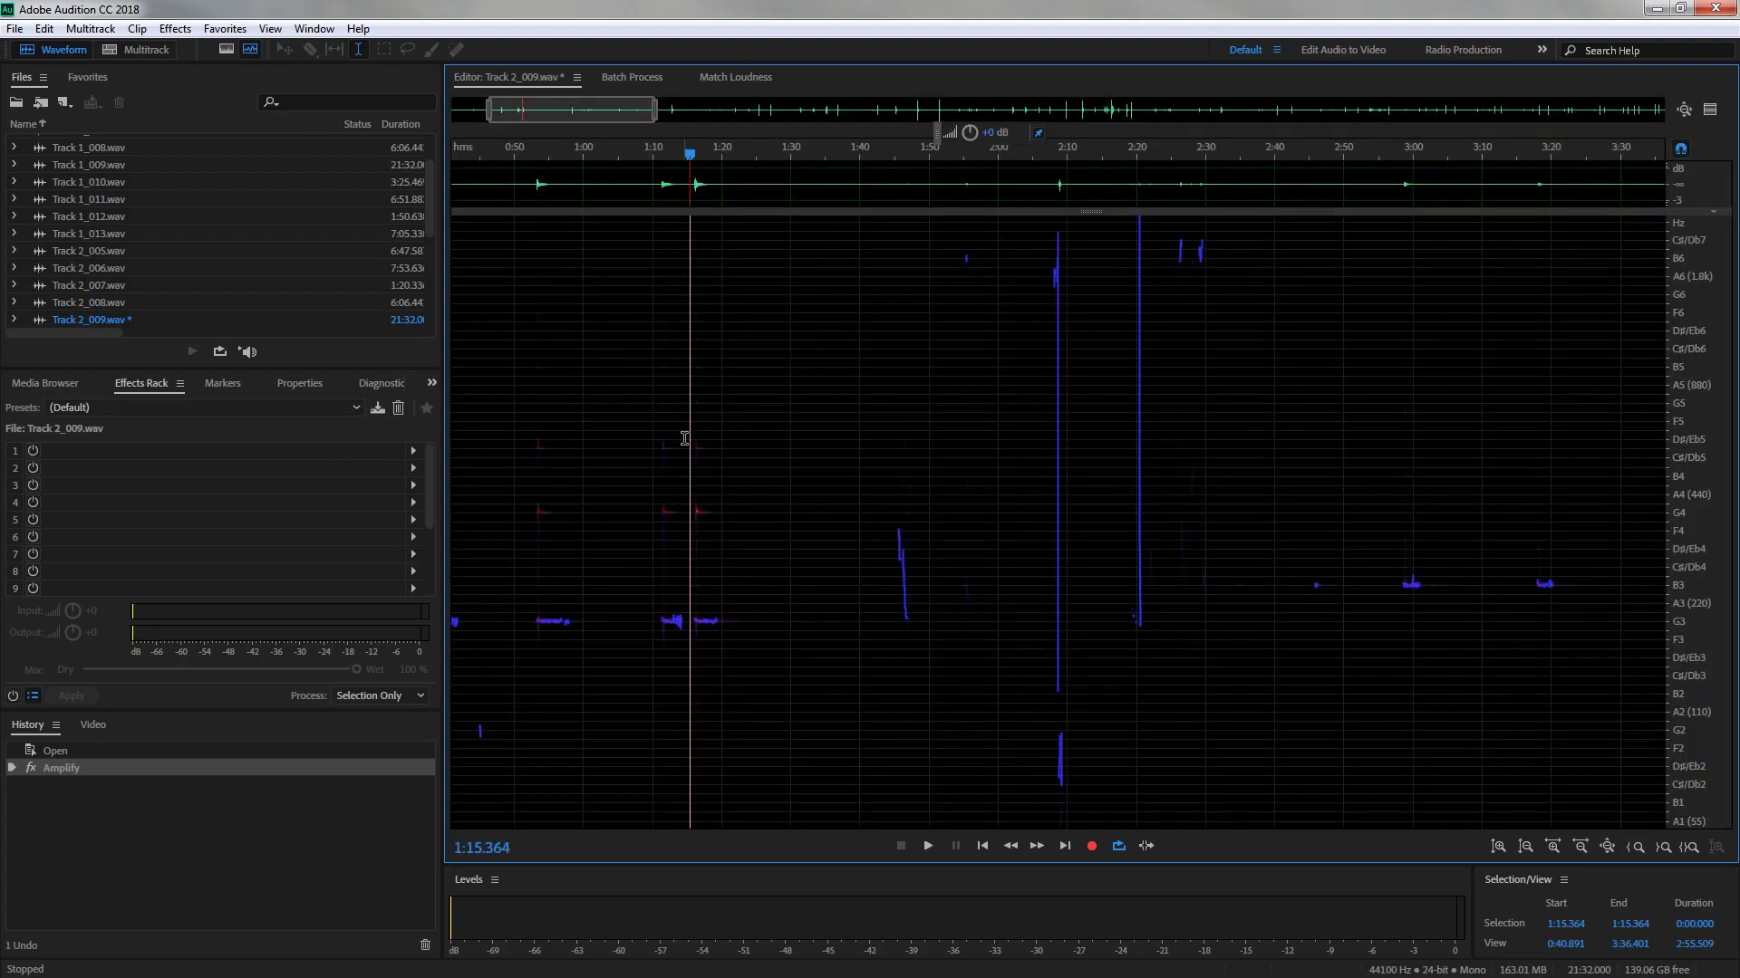
scroll(697, 621, "up", 5)
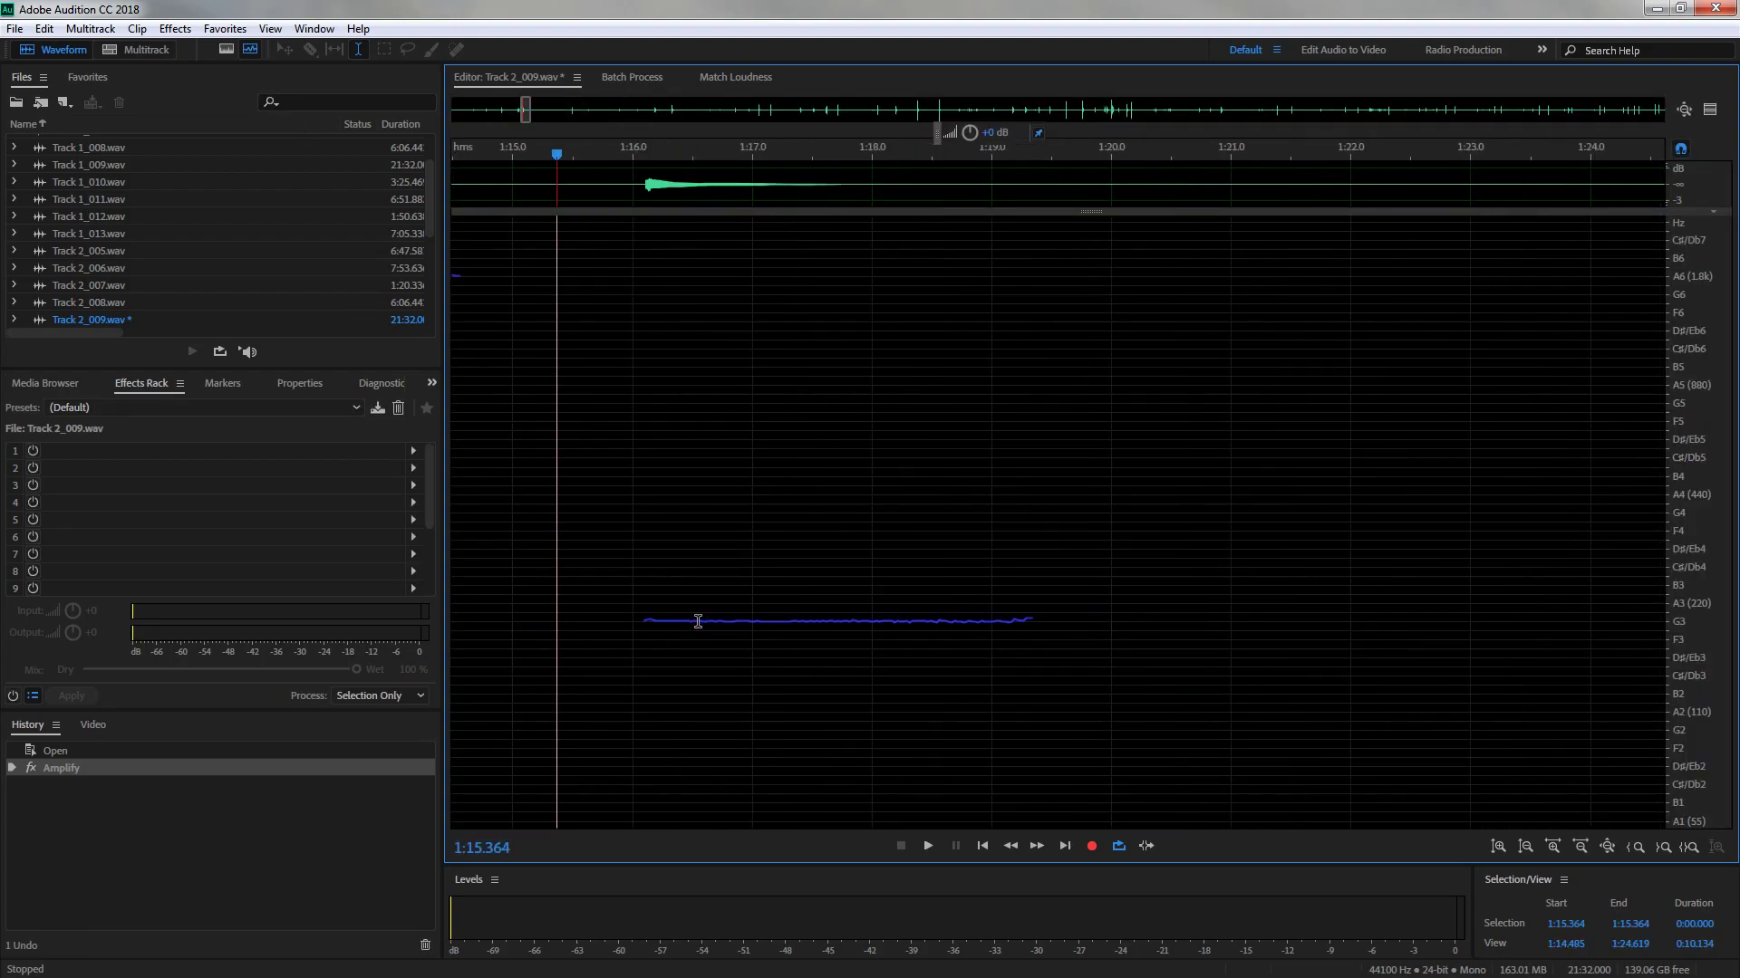
scroll(698, 622, "up", 2)
right_click(1695, 556)
left_click(1696, 568)
right_click(1696, 558)
left_click(1696, 568)
left_click_drag(1691, 597, 1693, 457)
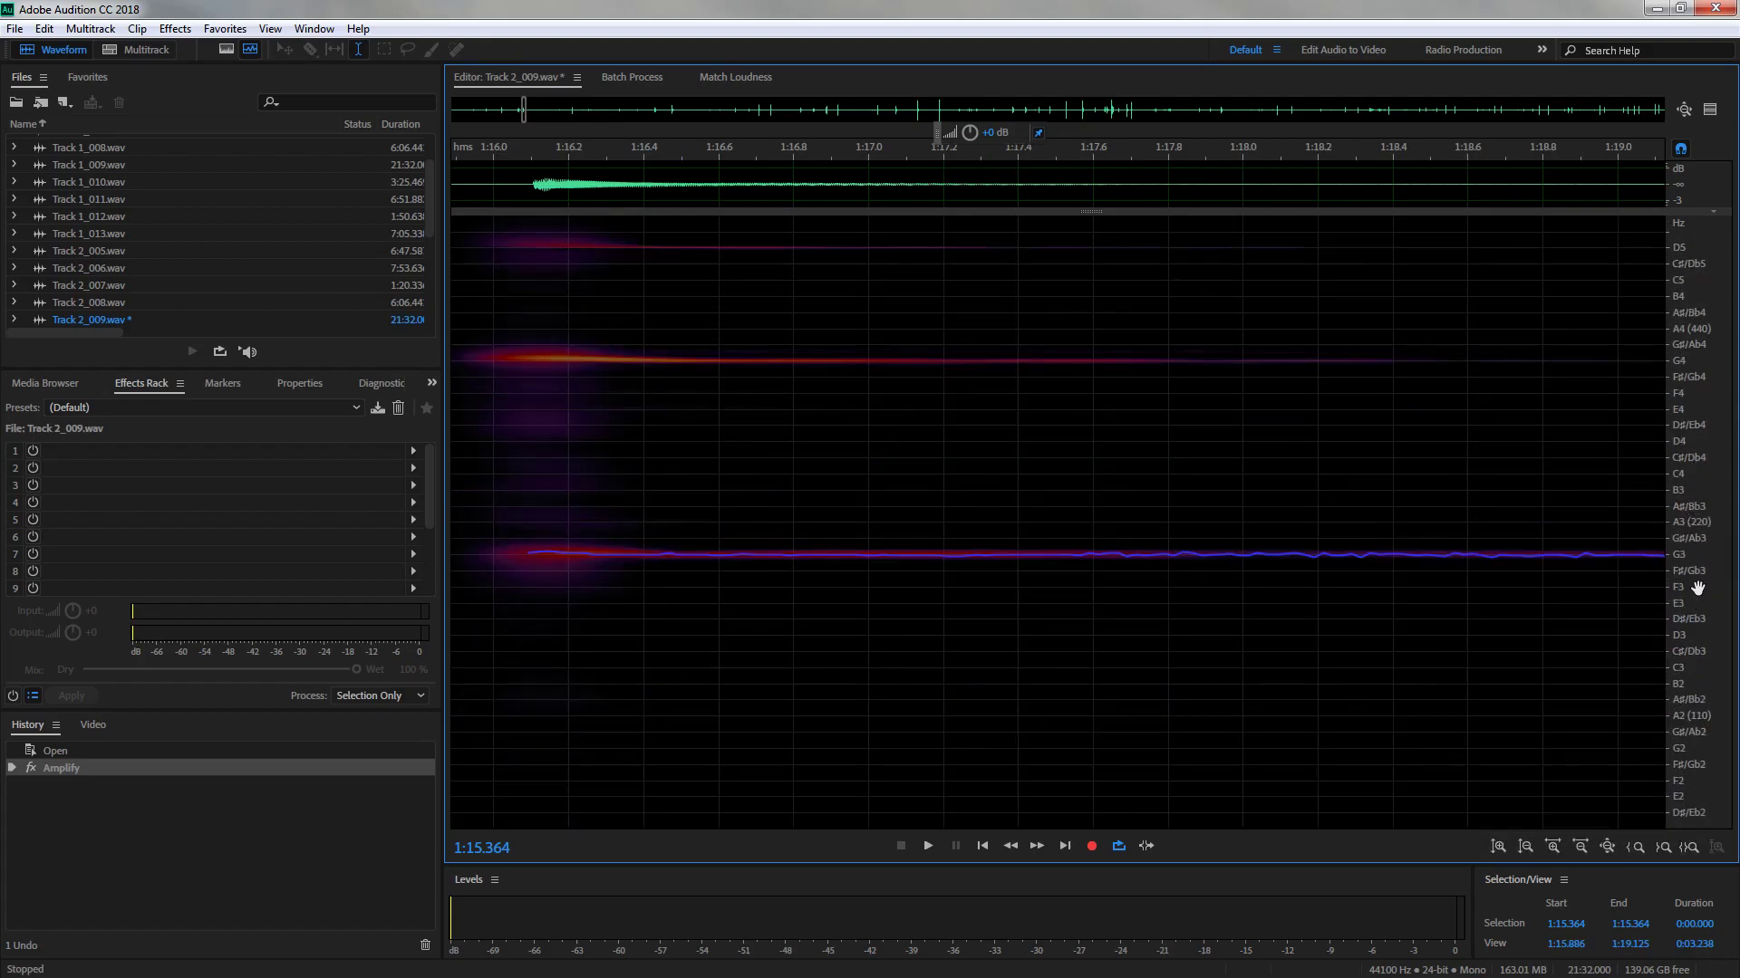
left_click_drag(1690, 297, 1693, 450)
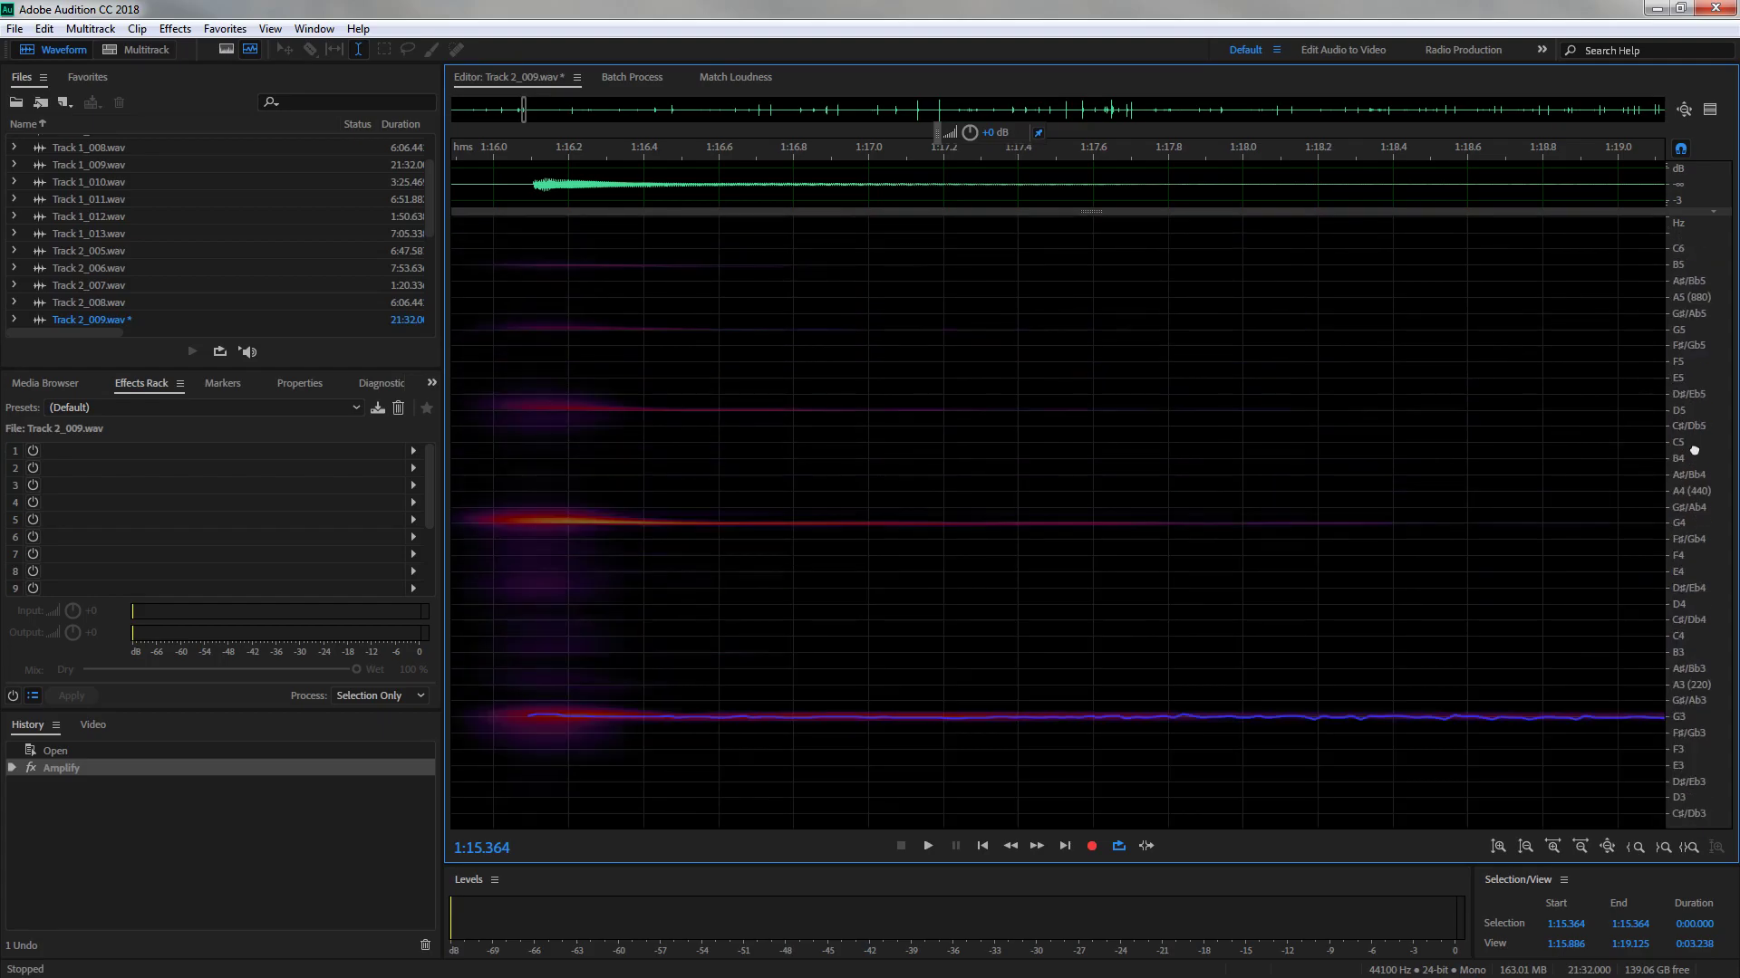
left_click_drag(1714, 345, 1713, 232)
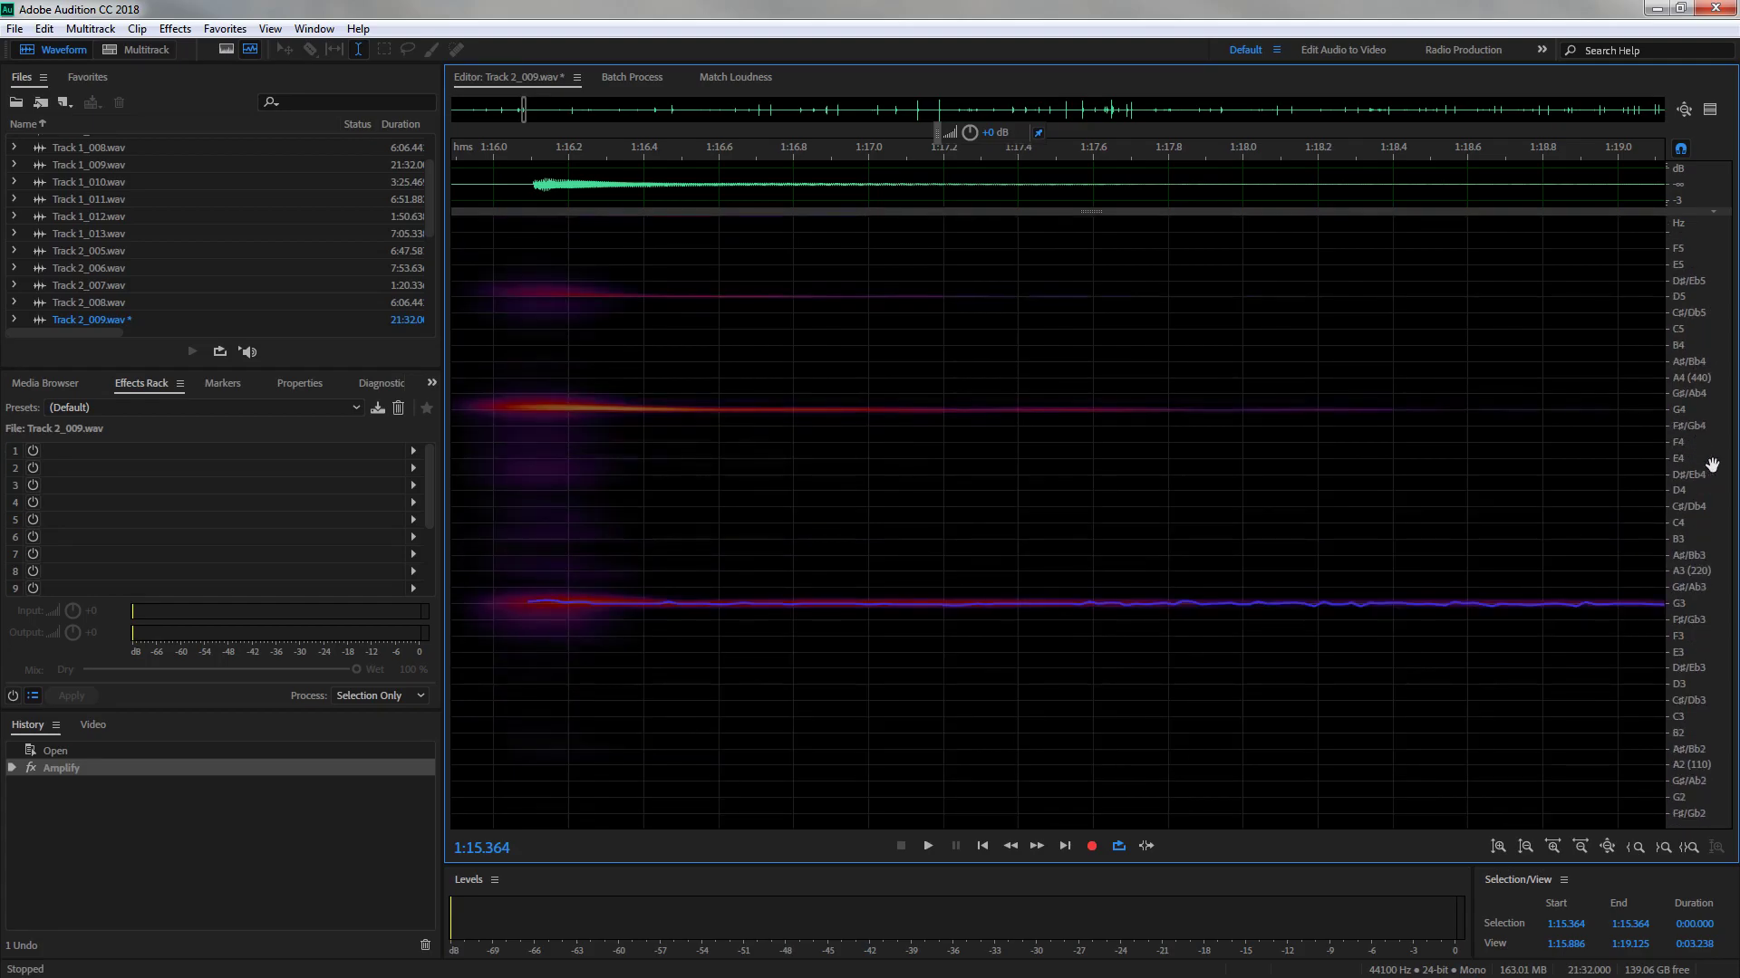
left_click_drag(1706, 489, 1707, 481)
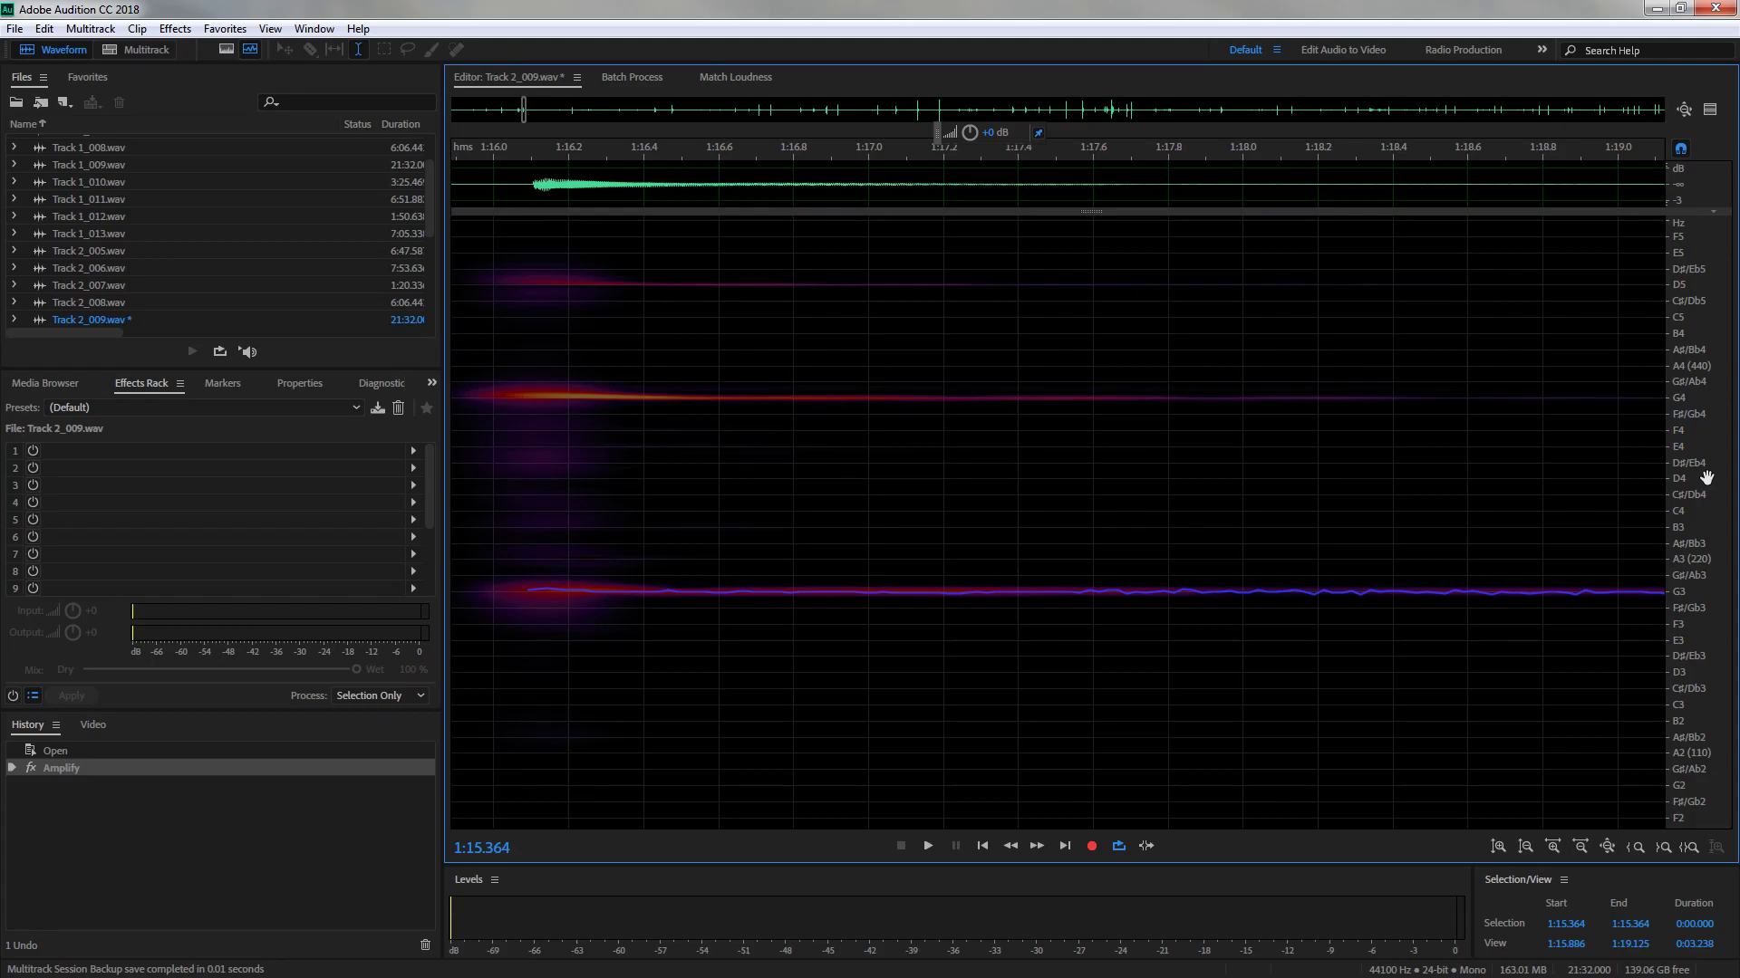
Place the playhead at the start of the note near 1:16 and compare its plain waveform with its spectral pitch display
left_click(530, 177)
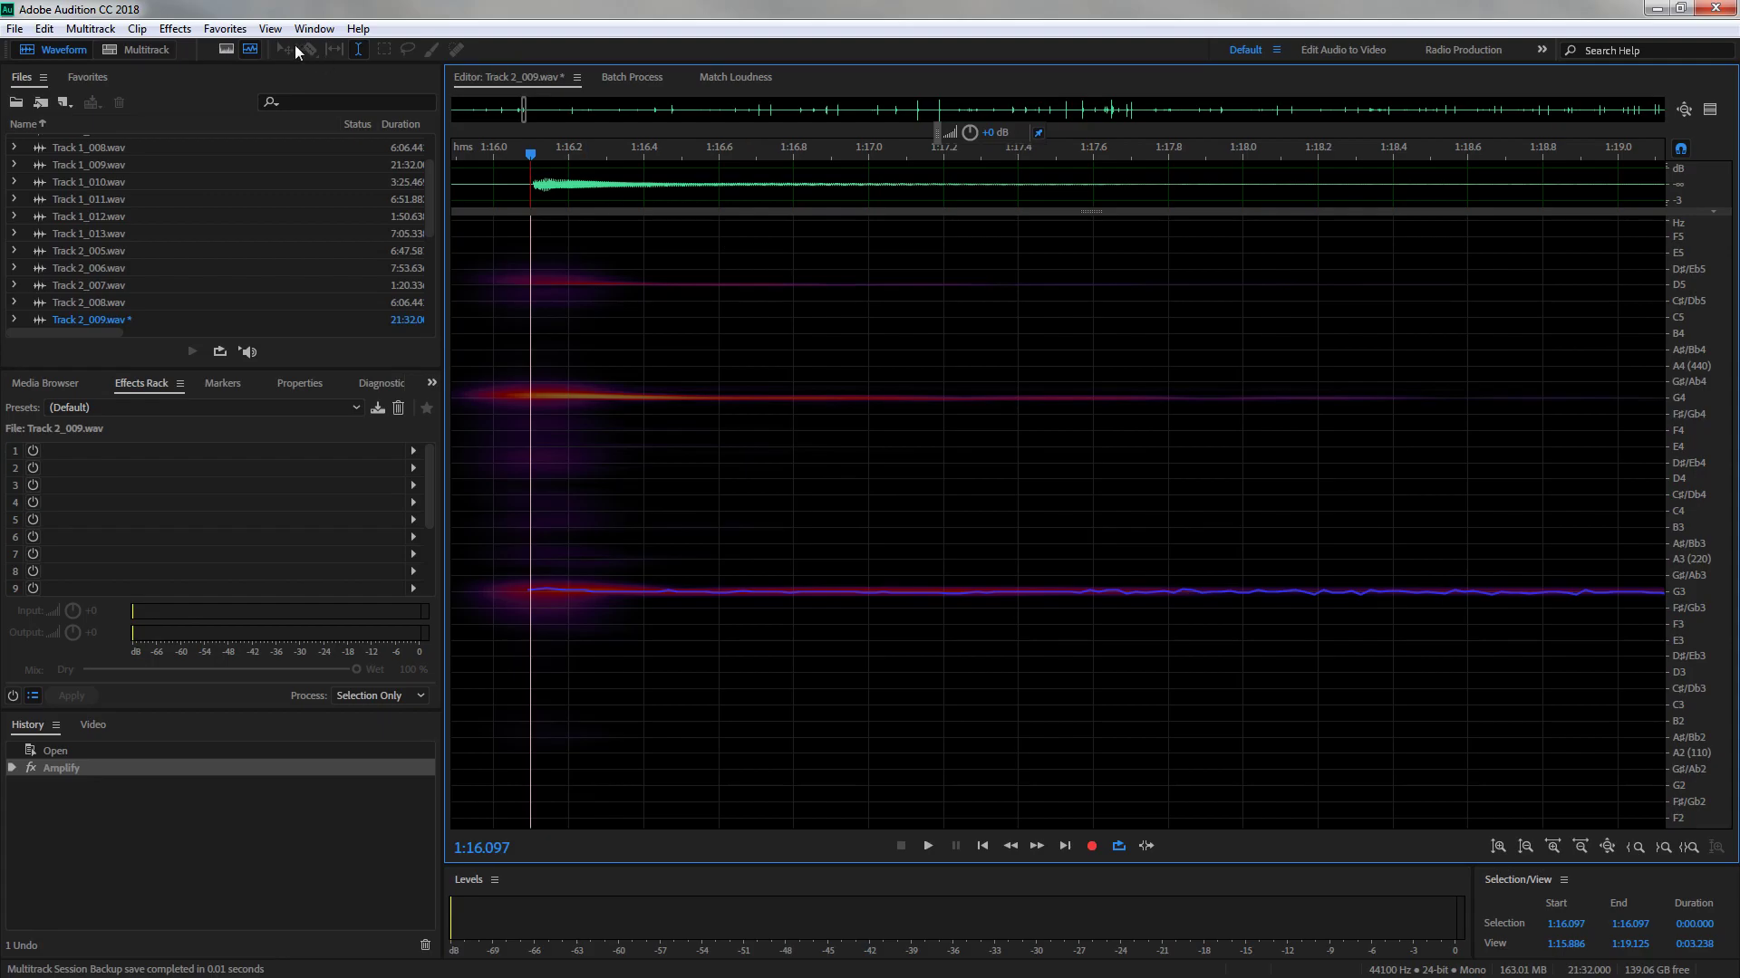
left_click(250, 50)
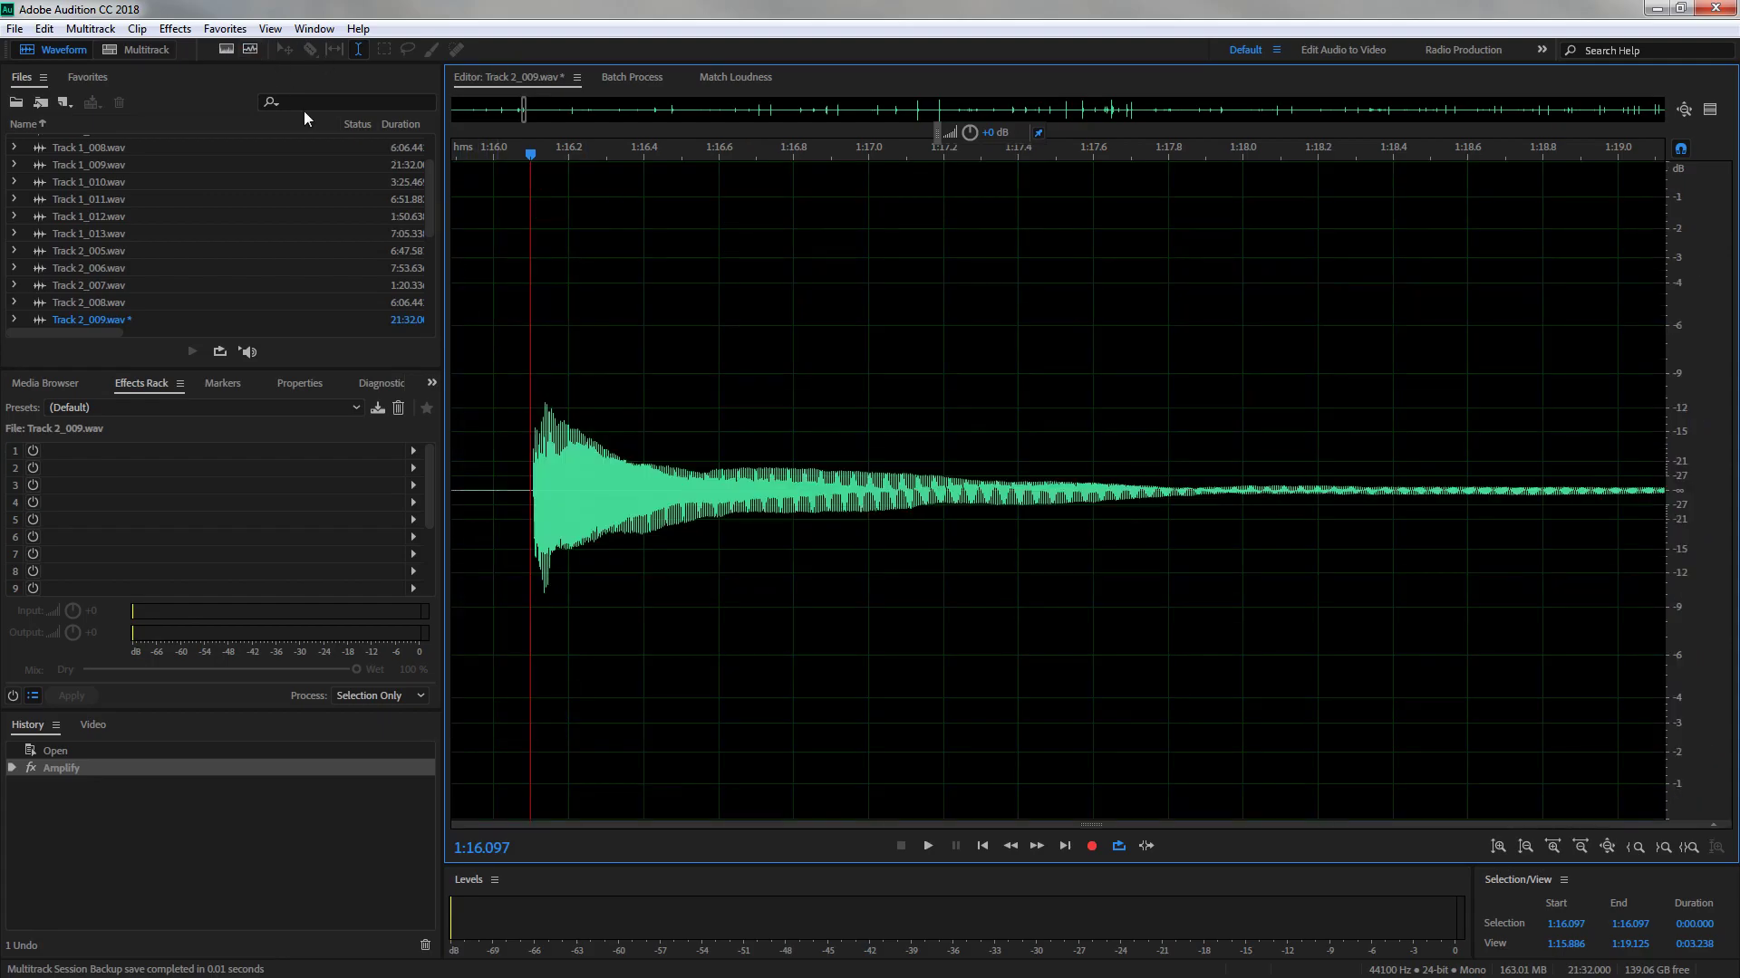
scroll(642, 352, "down", 5)
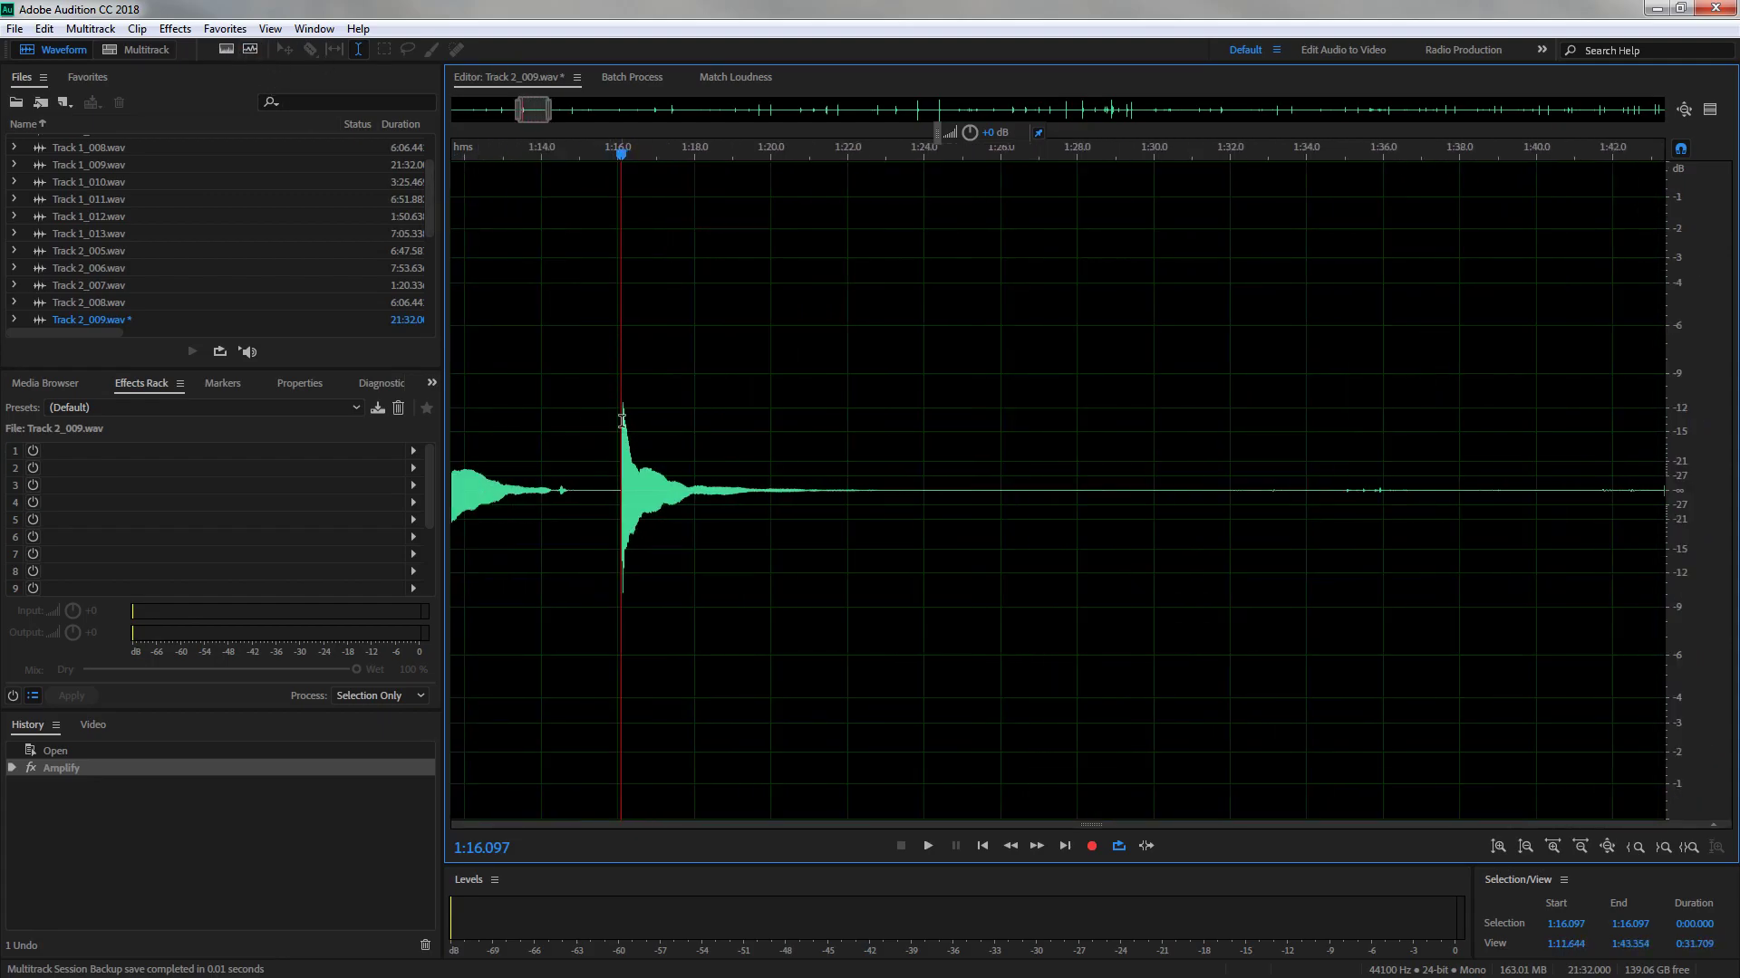
left_click(250, 50)
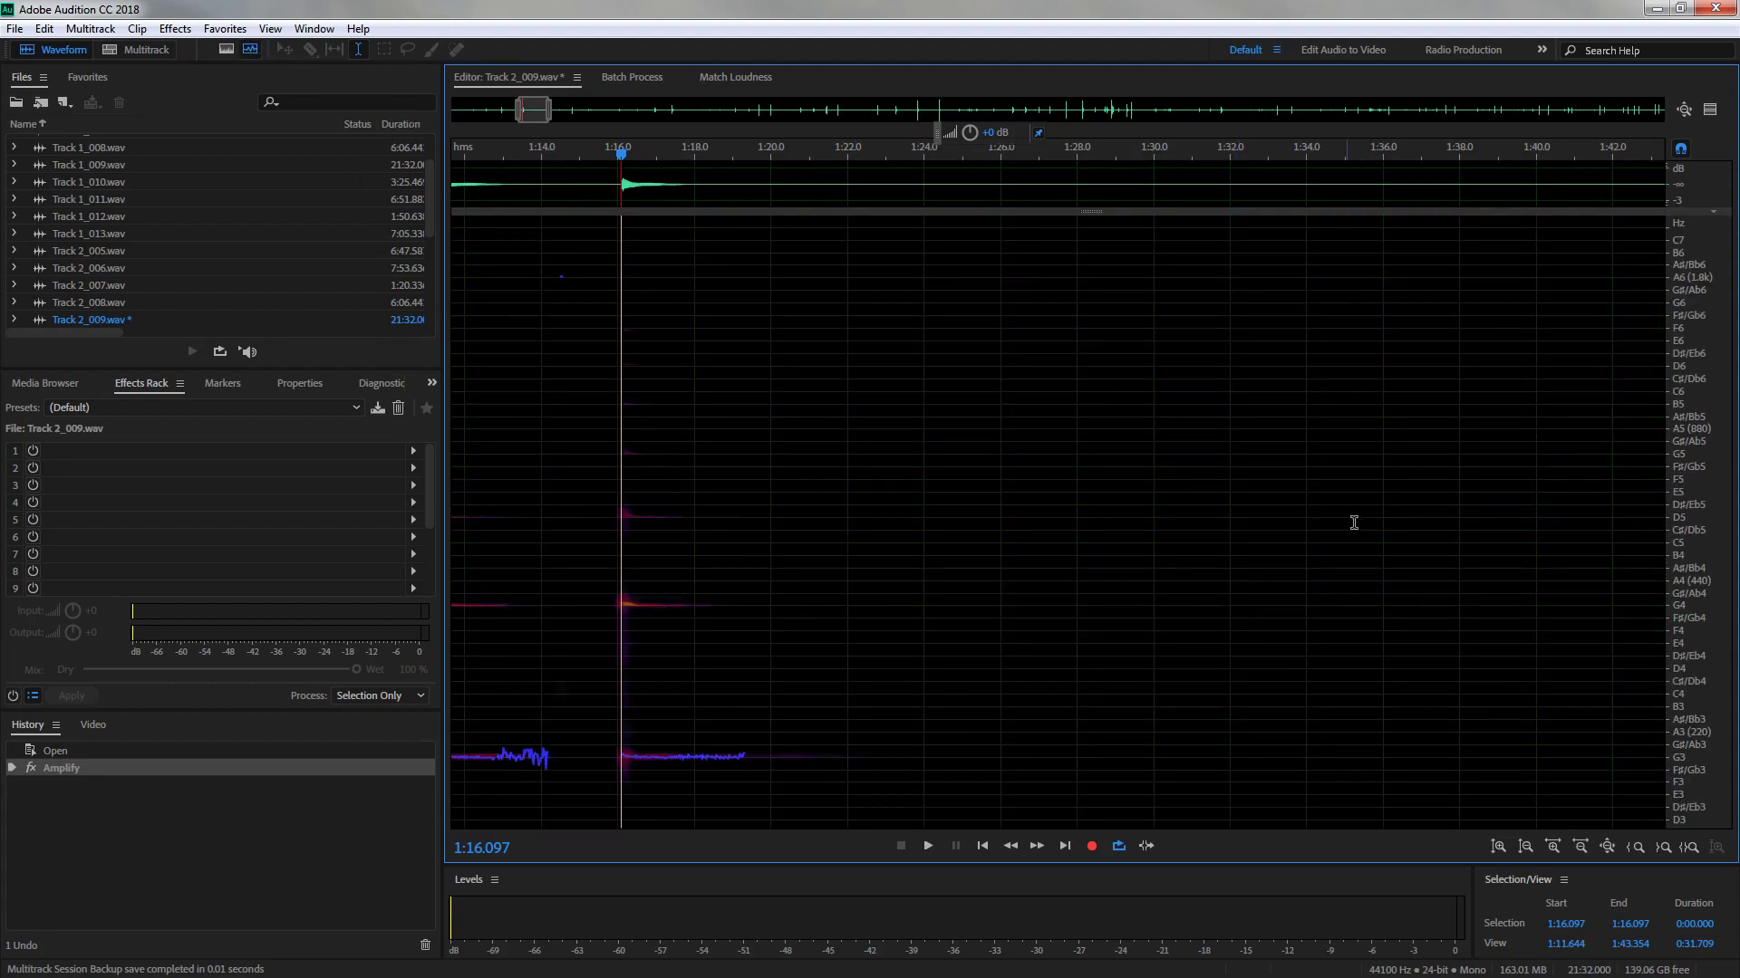
Play the note at about 5:40 and select it from its attack to about 5:52
left_click_drag(532, 105, 763, 94)
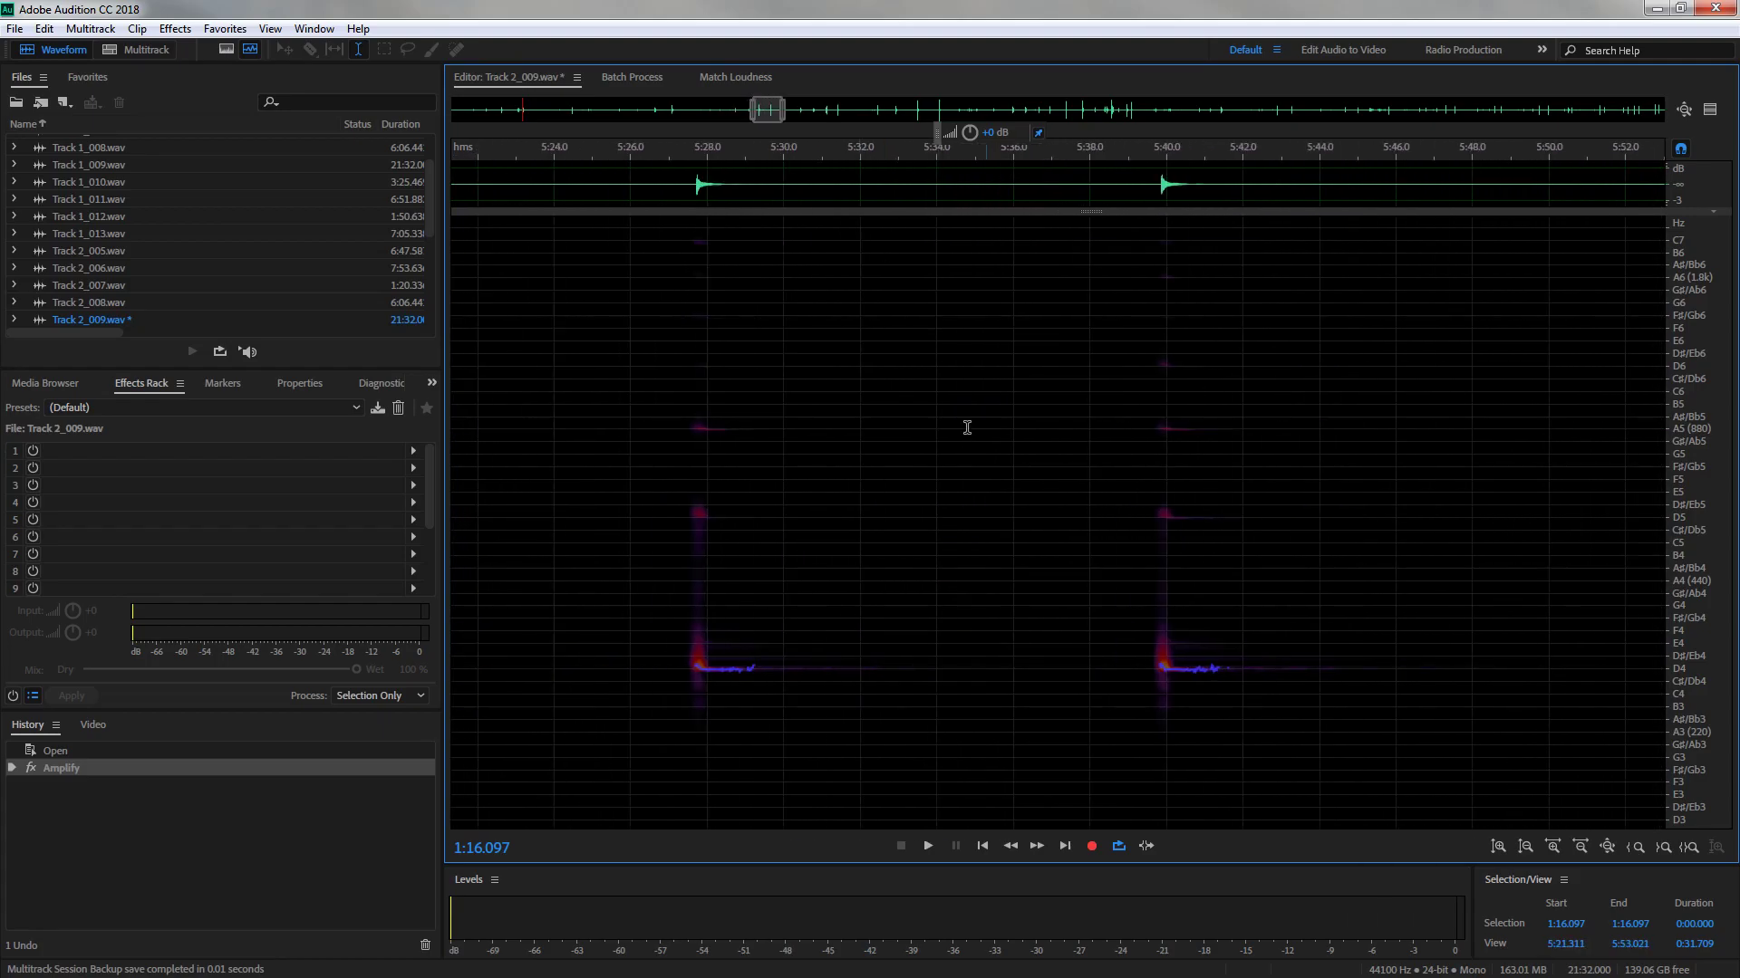
left_click(1160, 566)
key("space")
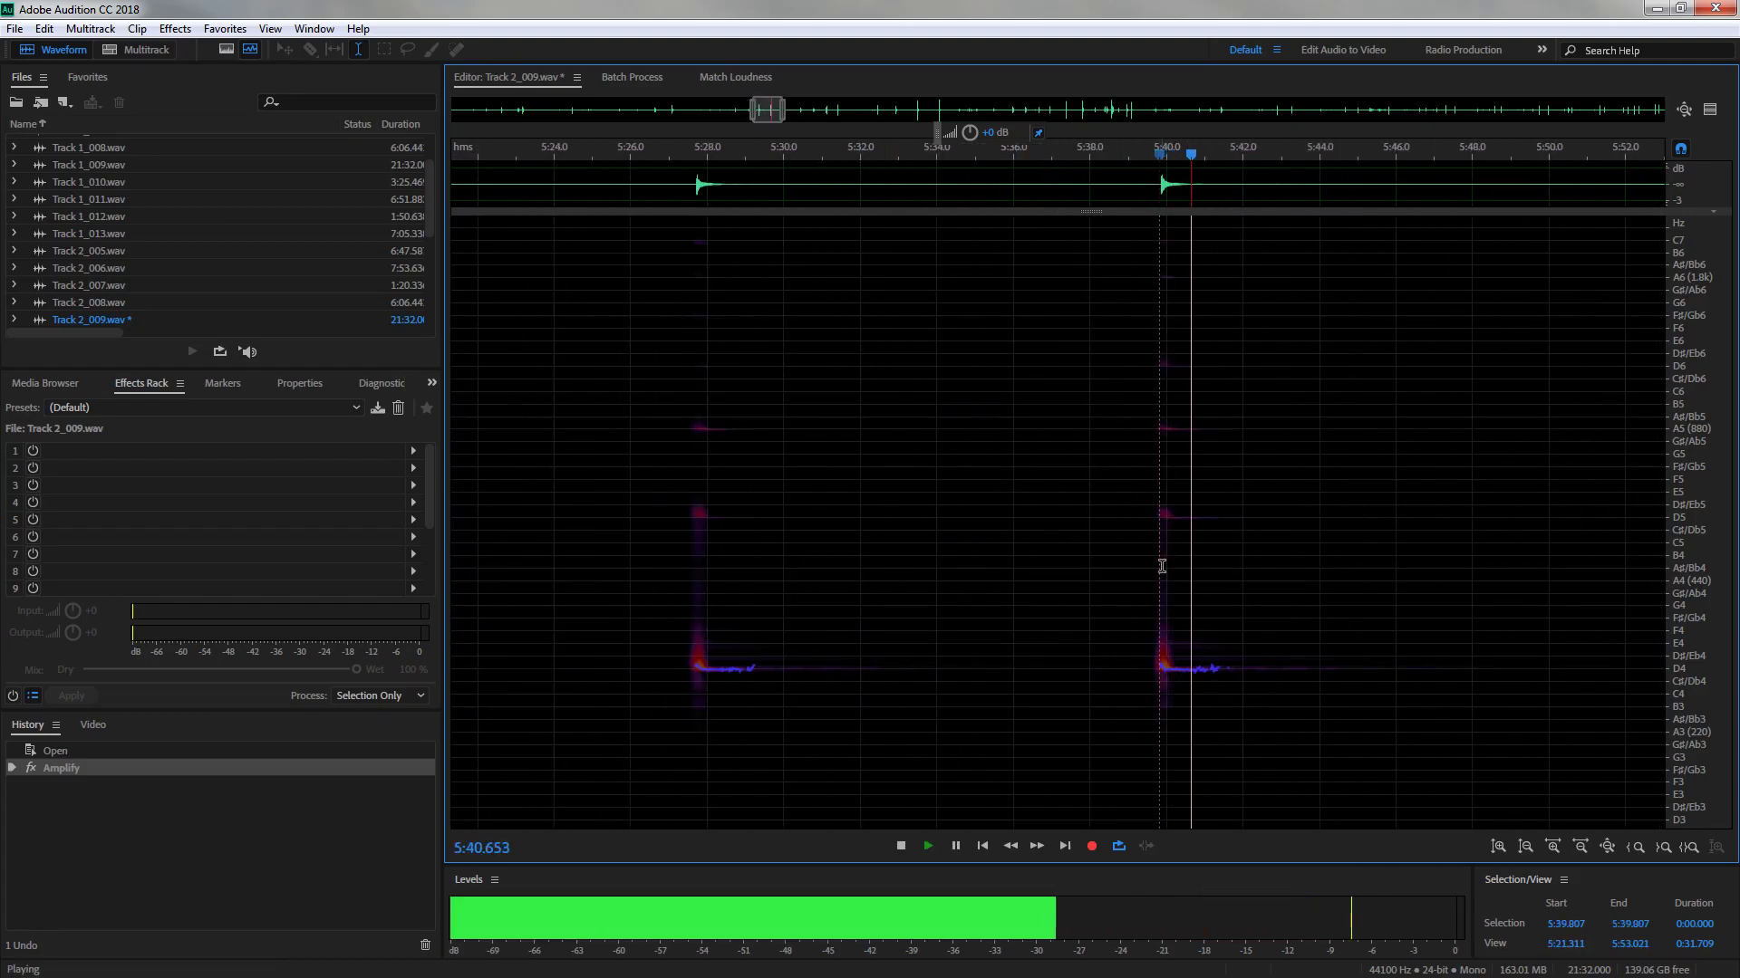
key("space")
left_click_drag(1161, 566, 1619, 610)
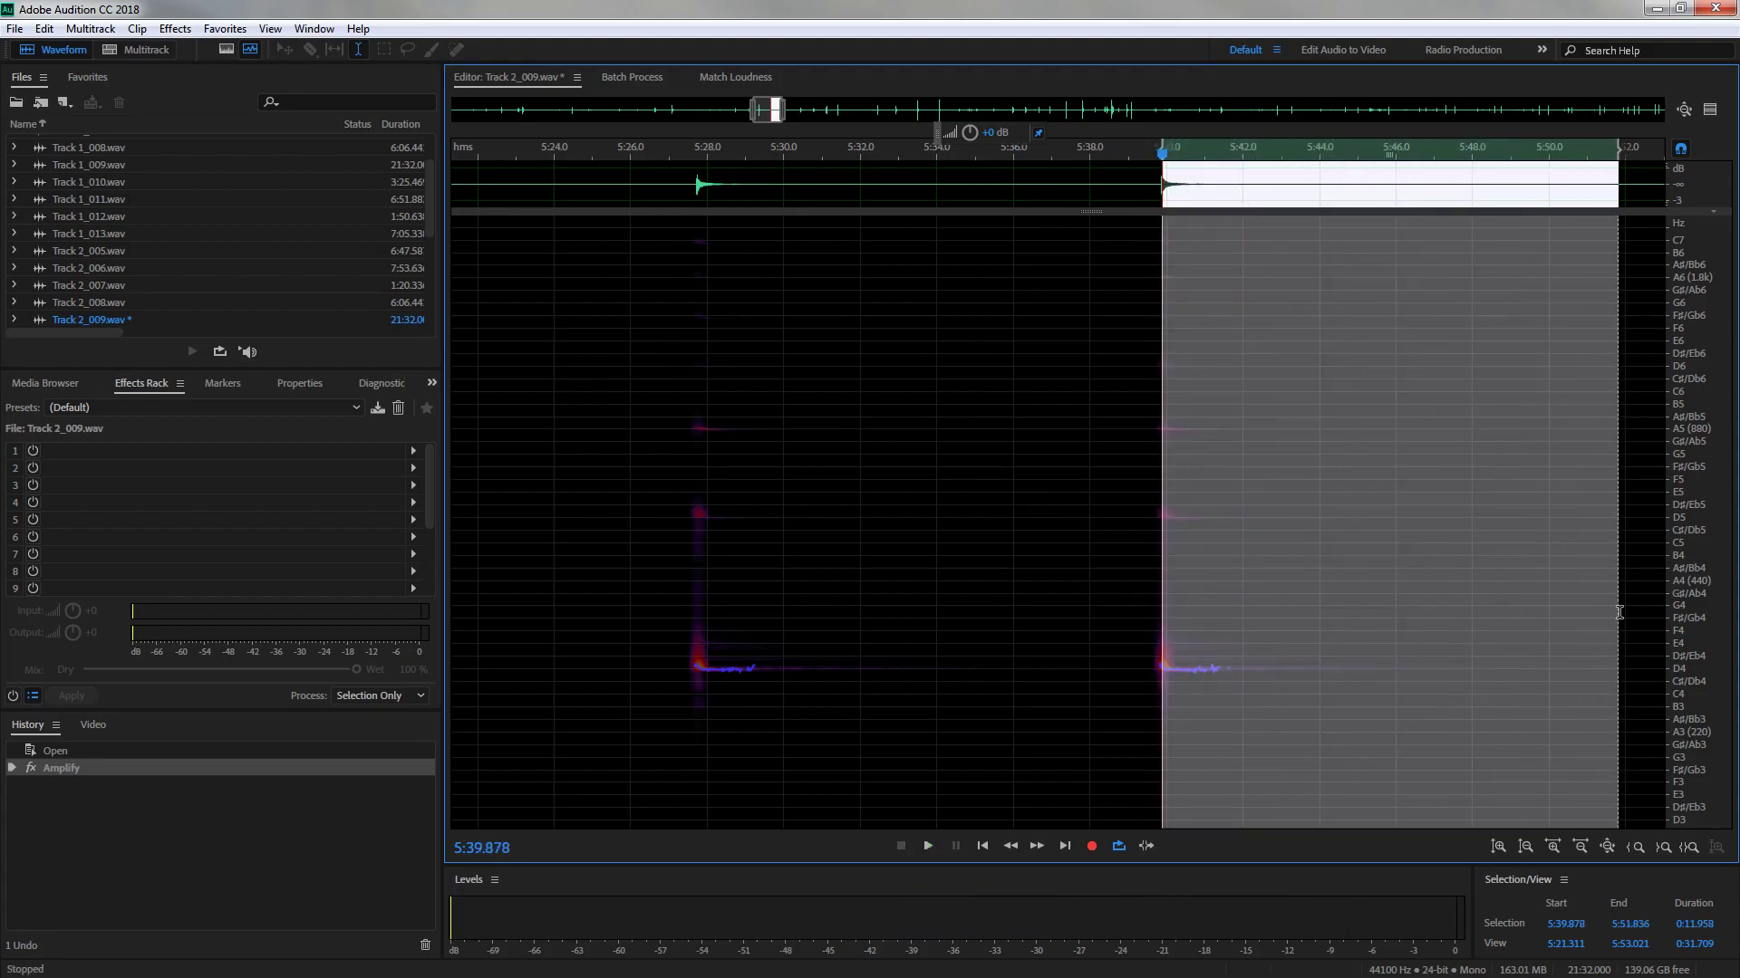
Play the selection, hide the spectral pitch display and move the selection start to the note's onset at 5:39.865
key("space")
key("space")
left_click(250, 49)
scroll(1341, 311, "up", 5)
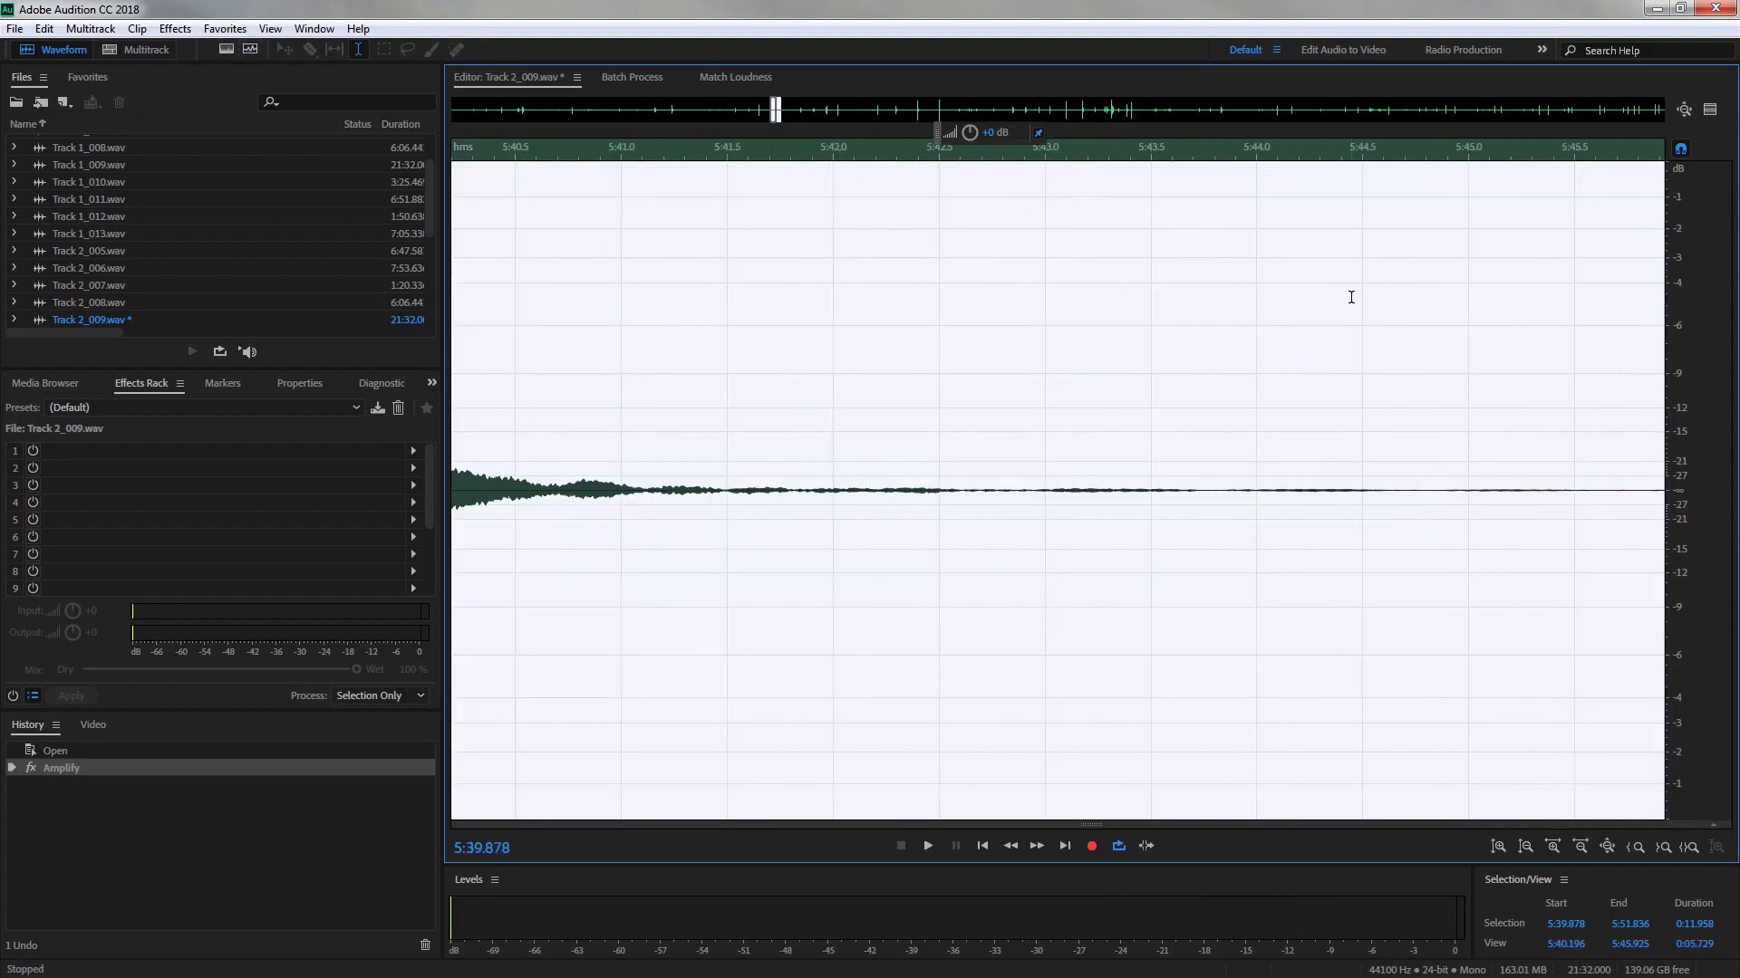
scroll(912, 361, "up", 10)
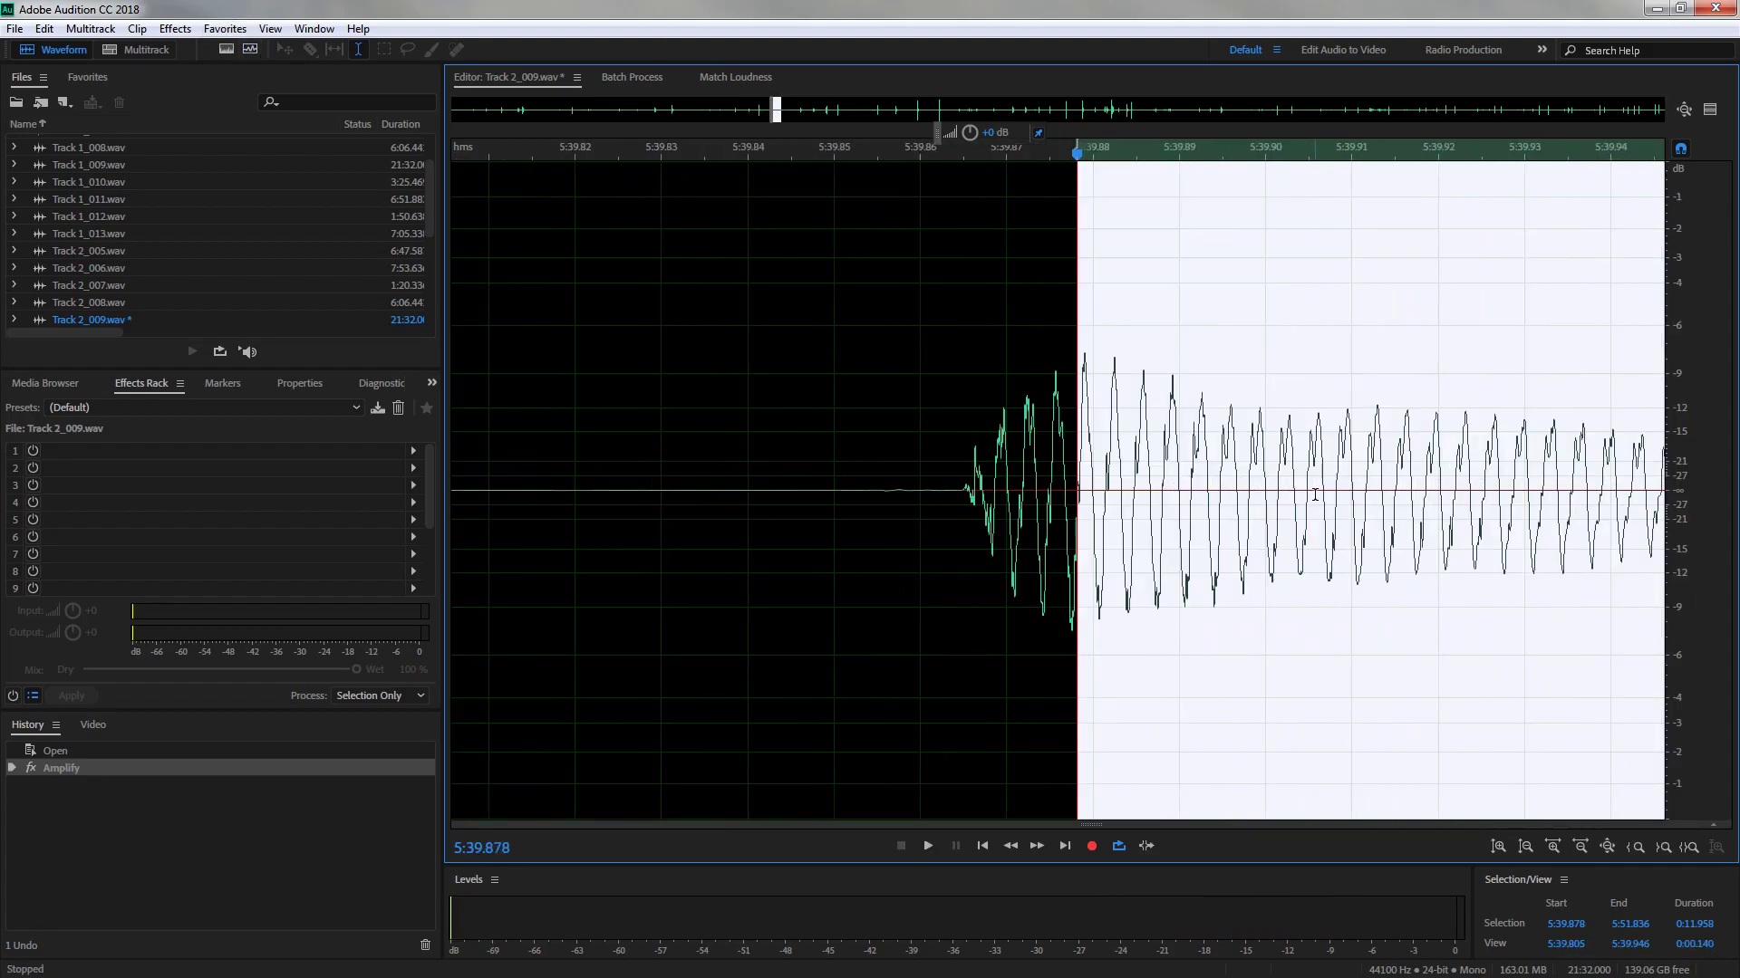
mouse_move(1070, 464)
left_mouse_down()
mouse_move(963, 475)
mouse_move(1068, 470)
mouse_move(1051, 468)
left_mouse_up()
scroll(967, 474, "up", 8)
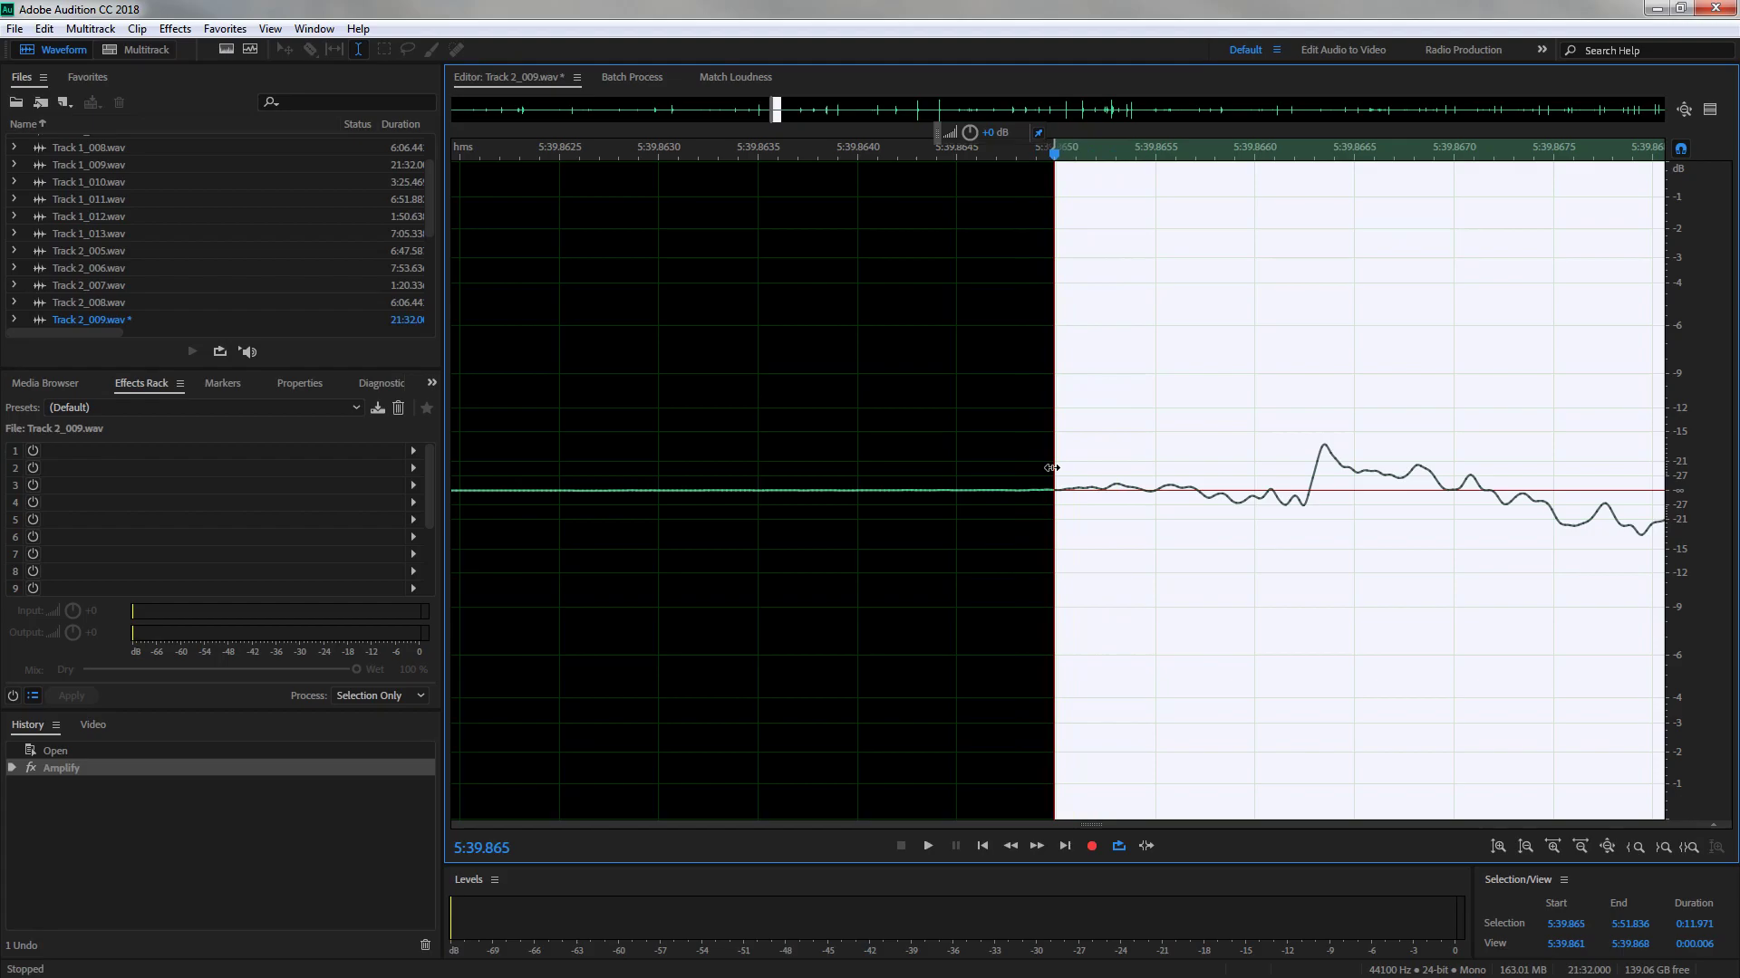
scroll(1051, 467, "down", 20)
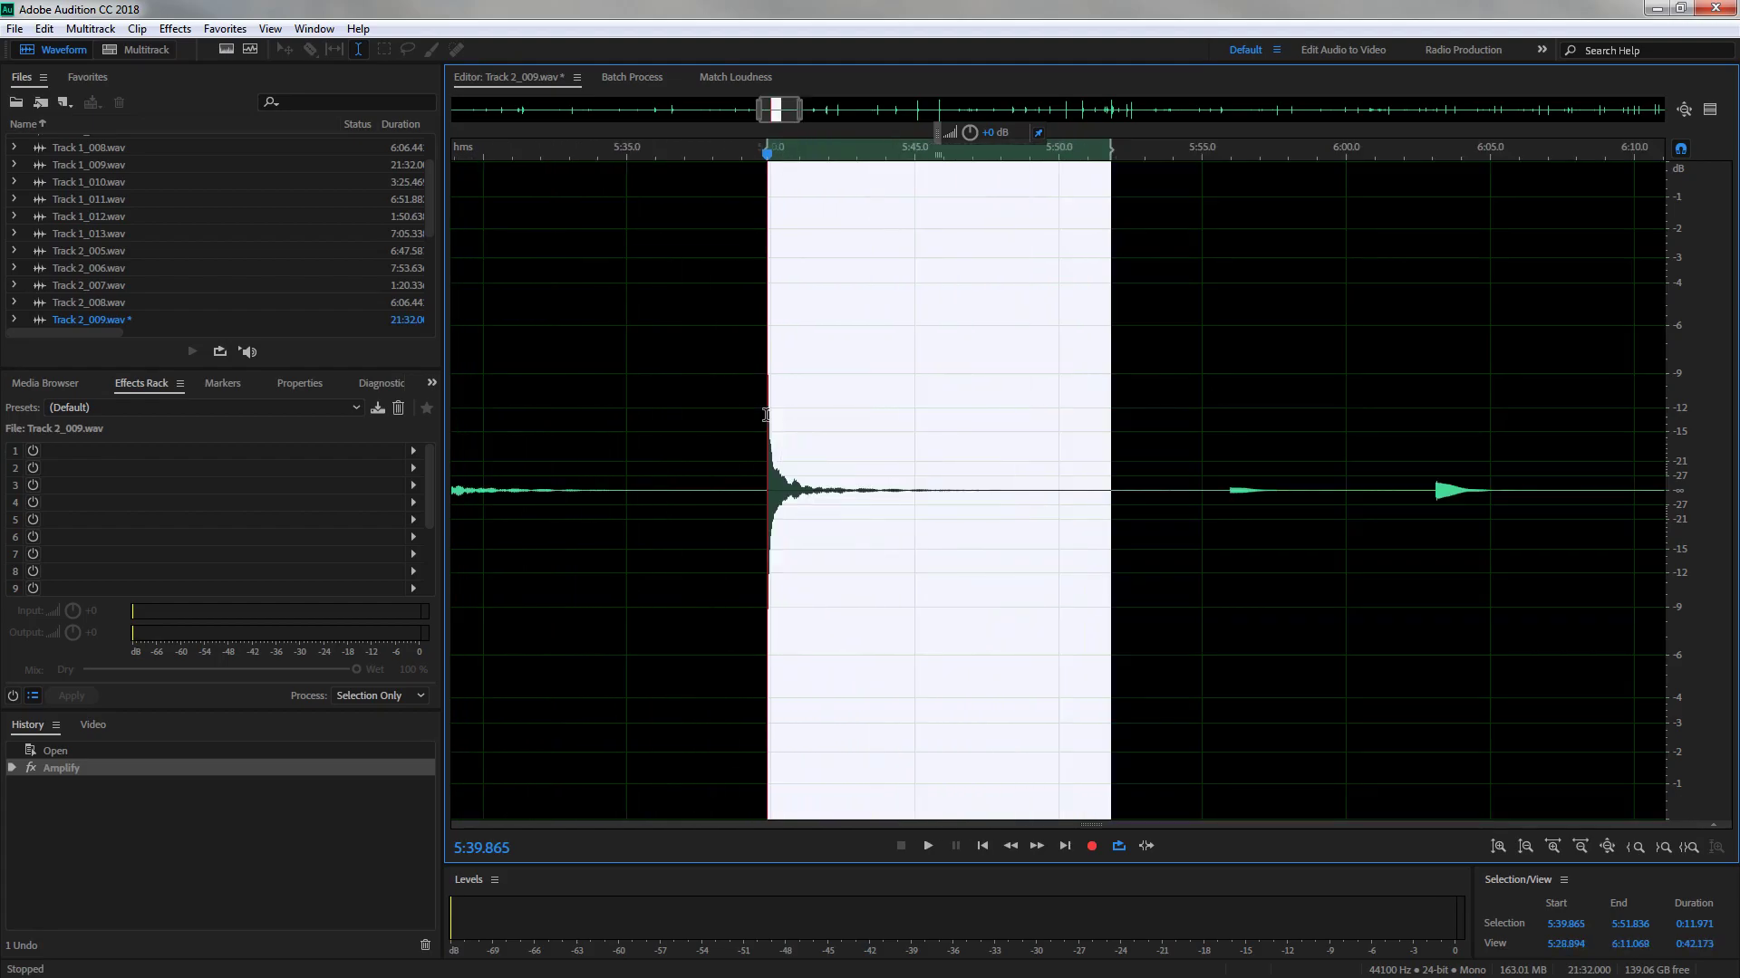
Magnify the amplitude scale to reveal the quiet decay and set the selection end to about 5:51.792
right_click(1704, 382)
left_click(1703, 387)
right_click(1703, 382)
left_click(1703, 387)
right_click(1704, 382)
left_click(1706, 387)
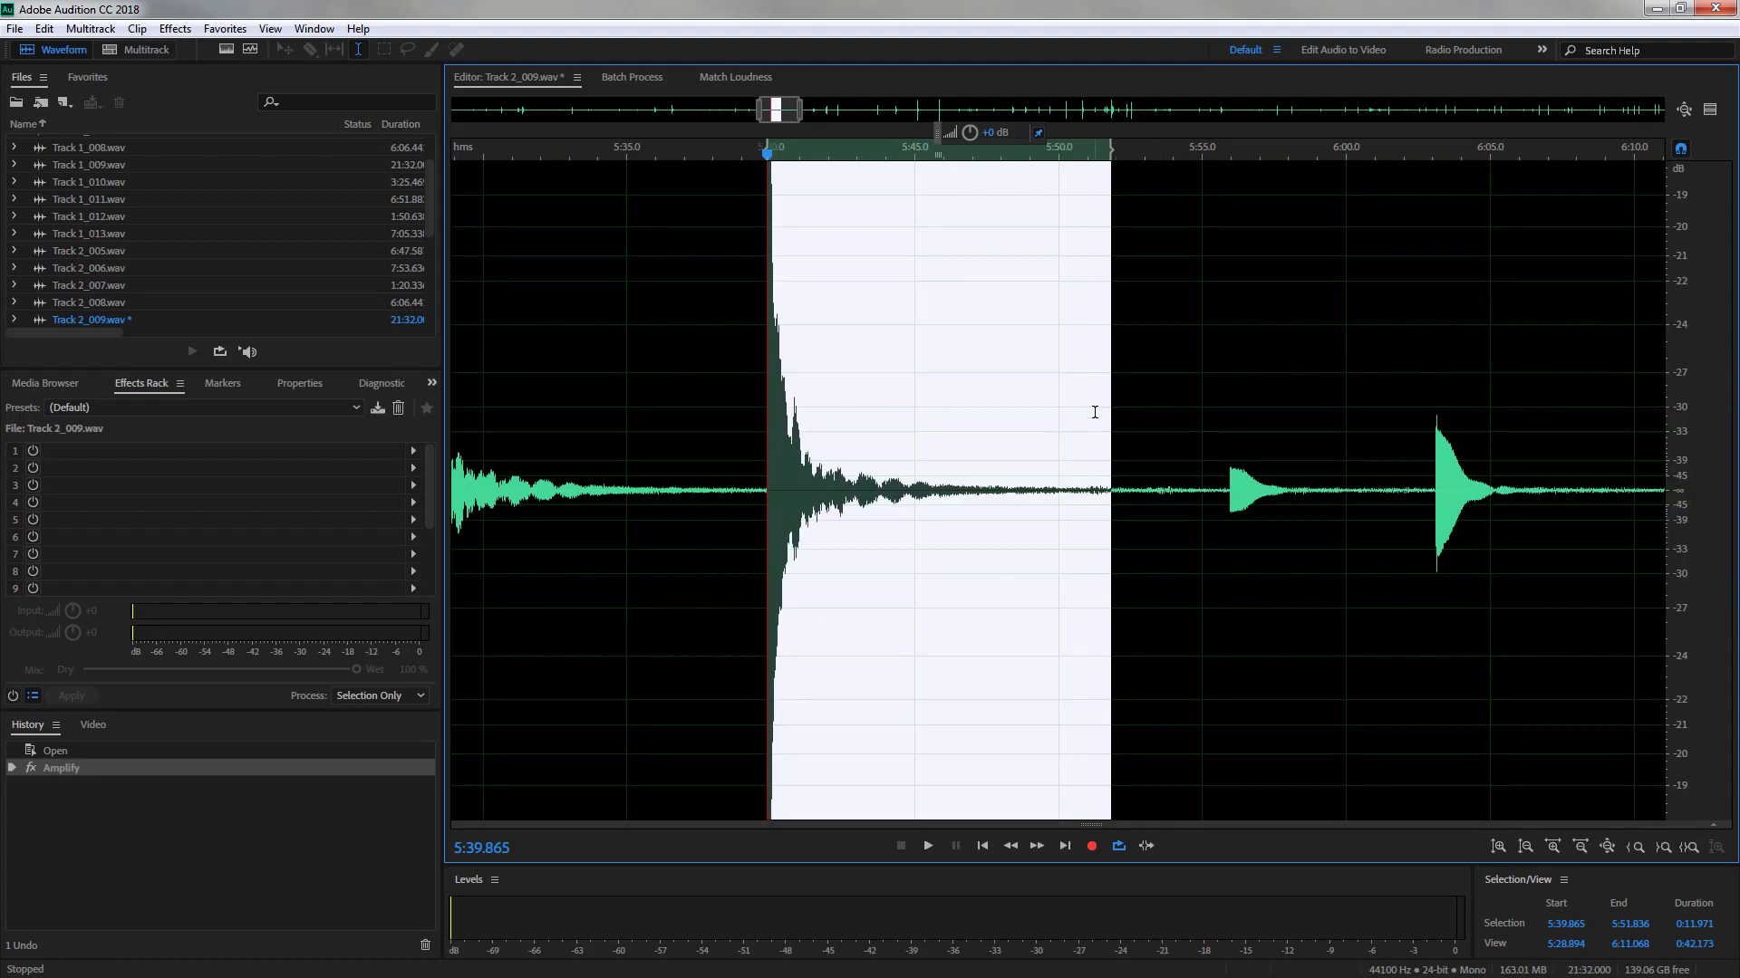
mouse_move(1106, 415)
left_mouse_down()
mouse_move(1127, 415)
mouse_move(1104, 416)
left_mouse_up()
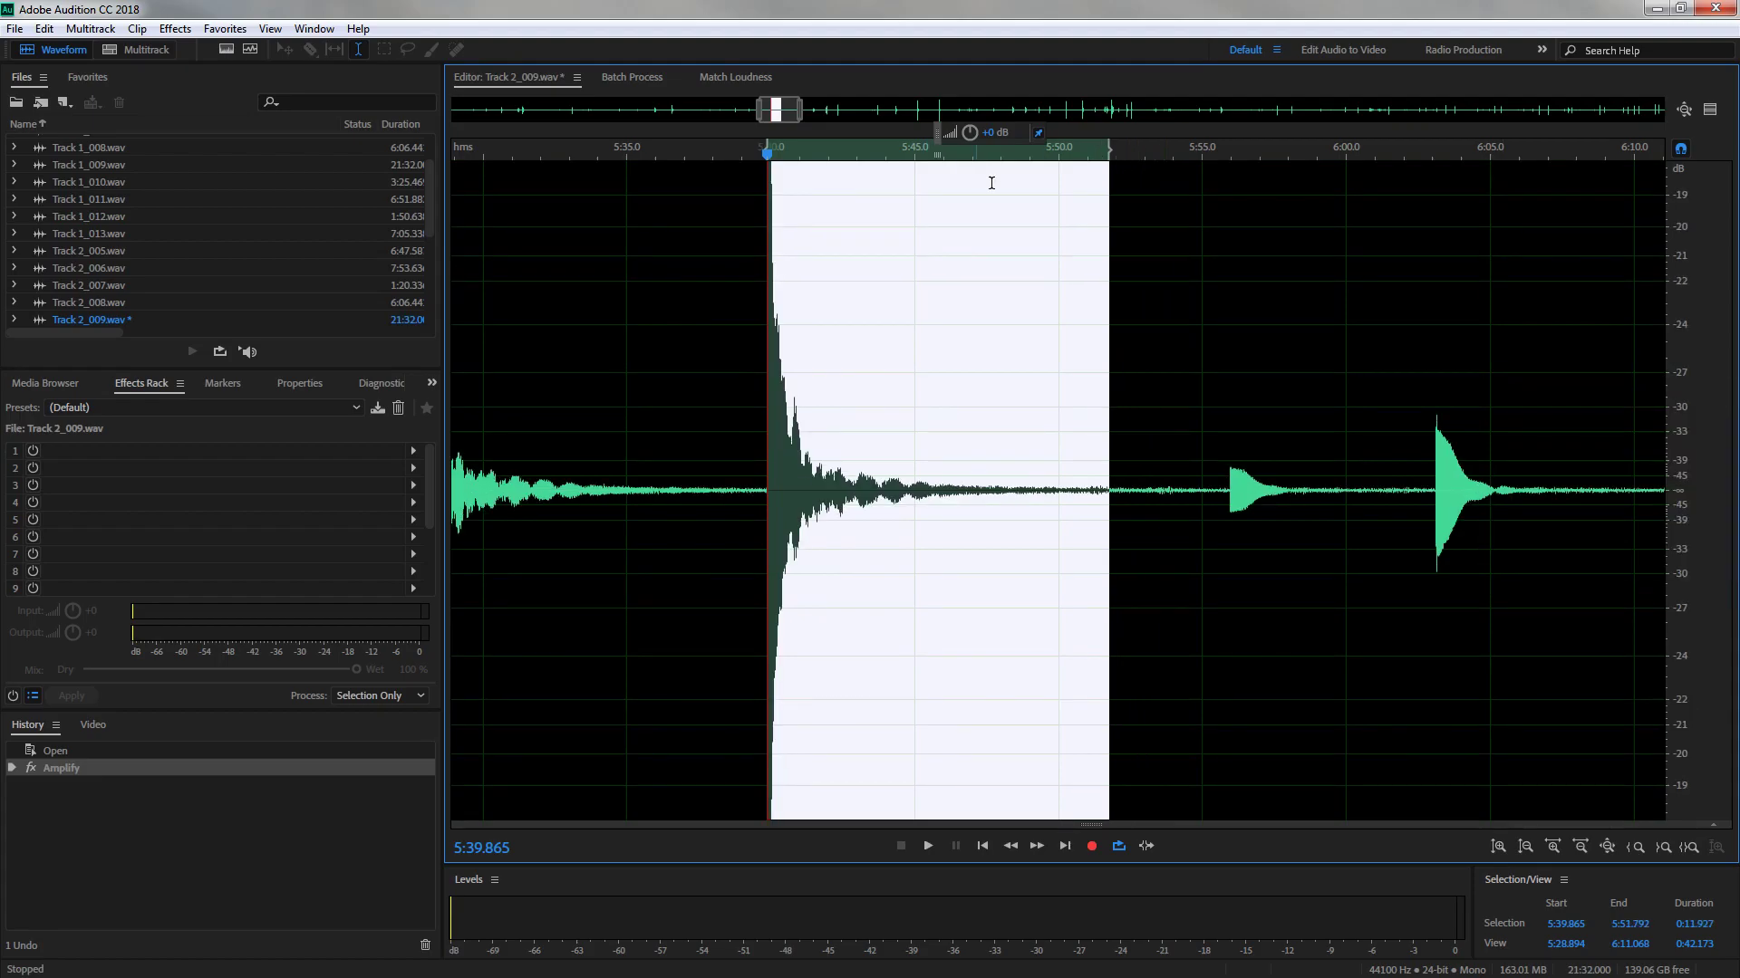
Play the note's tail from about 5:45 and extend the selection end to about 5:52.830
left_click(925, 156)
key("space")
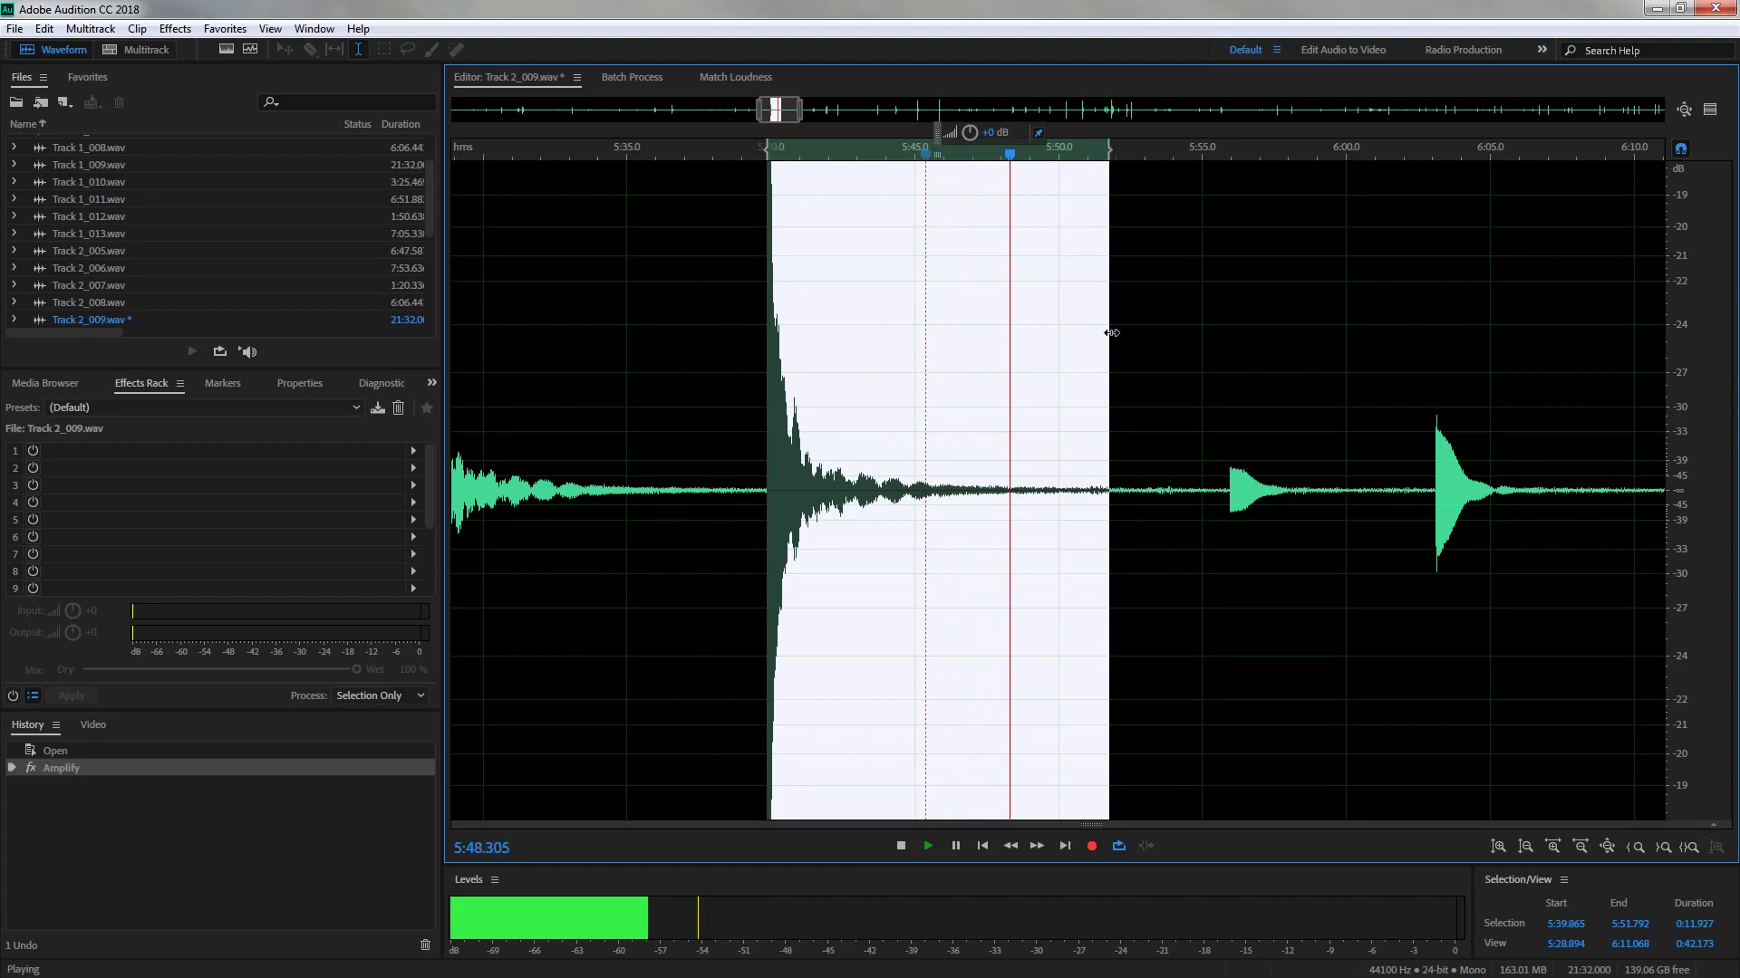
mouse_move(1111, 332)
left_mouse_down()
mouse_move(1163, 332)
mouse_move(1140, 332)
left_mouse_up()
key("space")
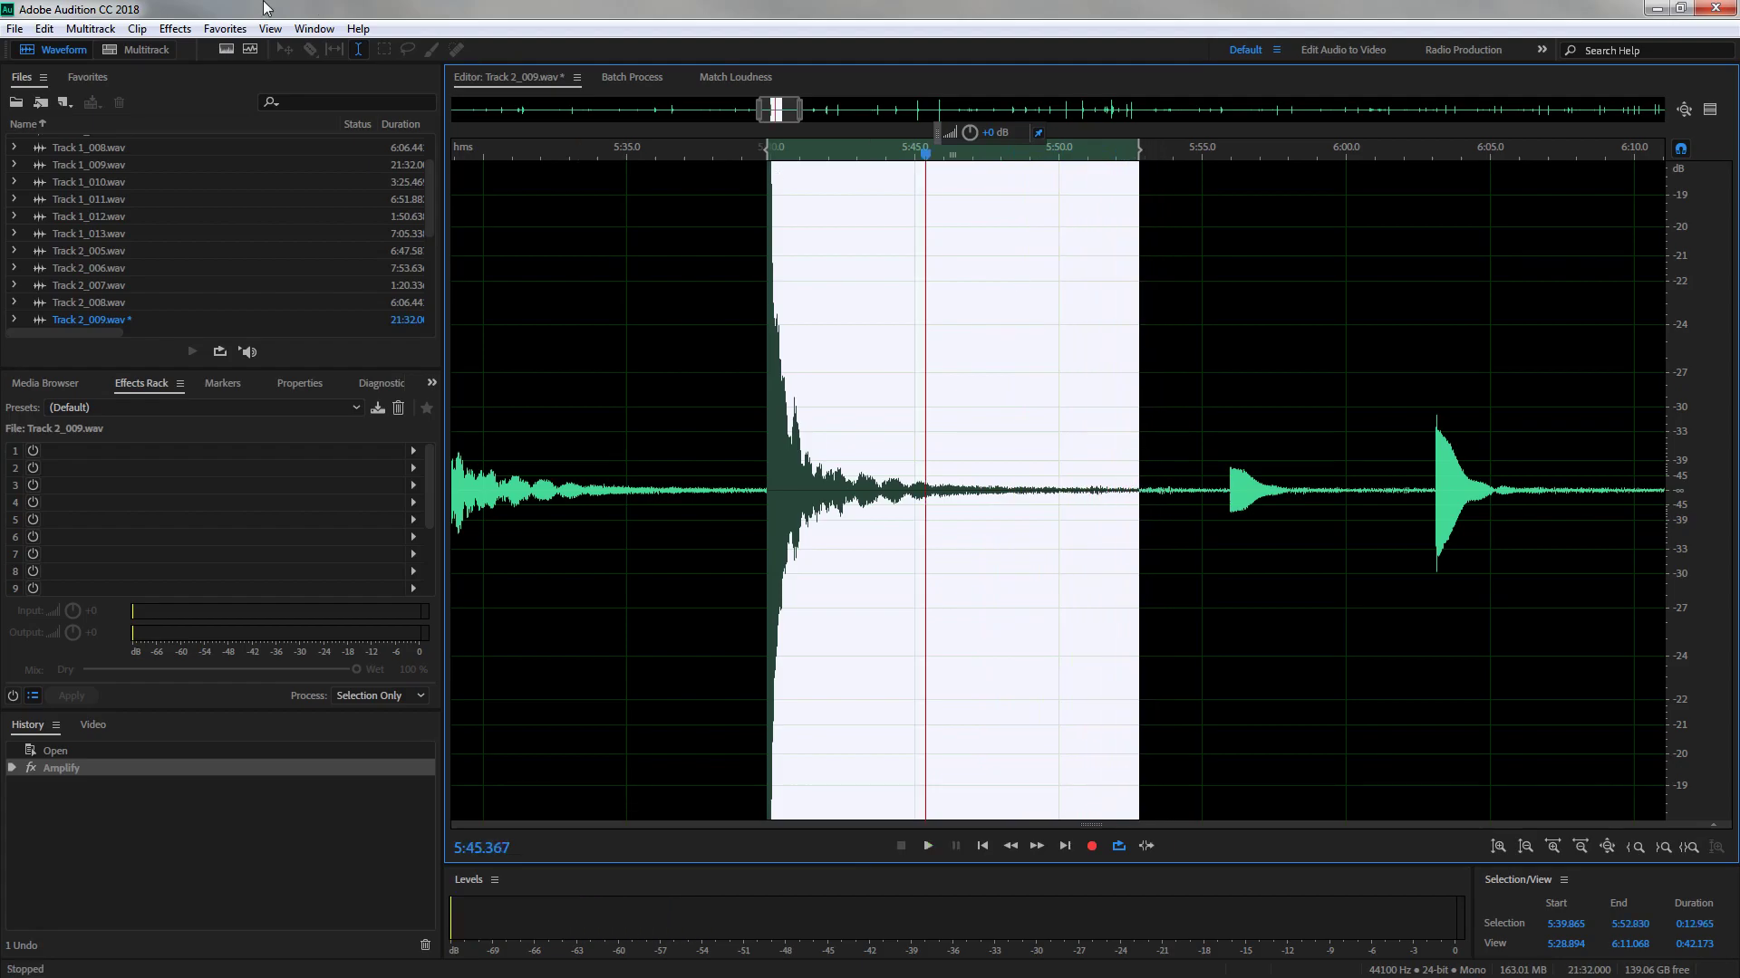
Show the spectral frequency display and add a cue marker named Note2 for the selected note
left_click(227, 51)
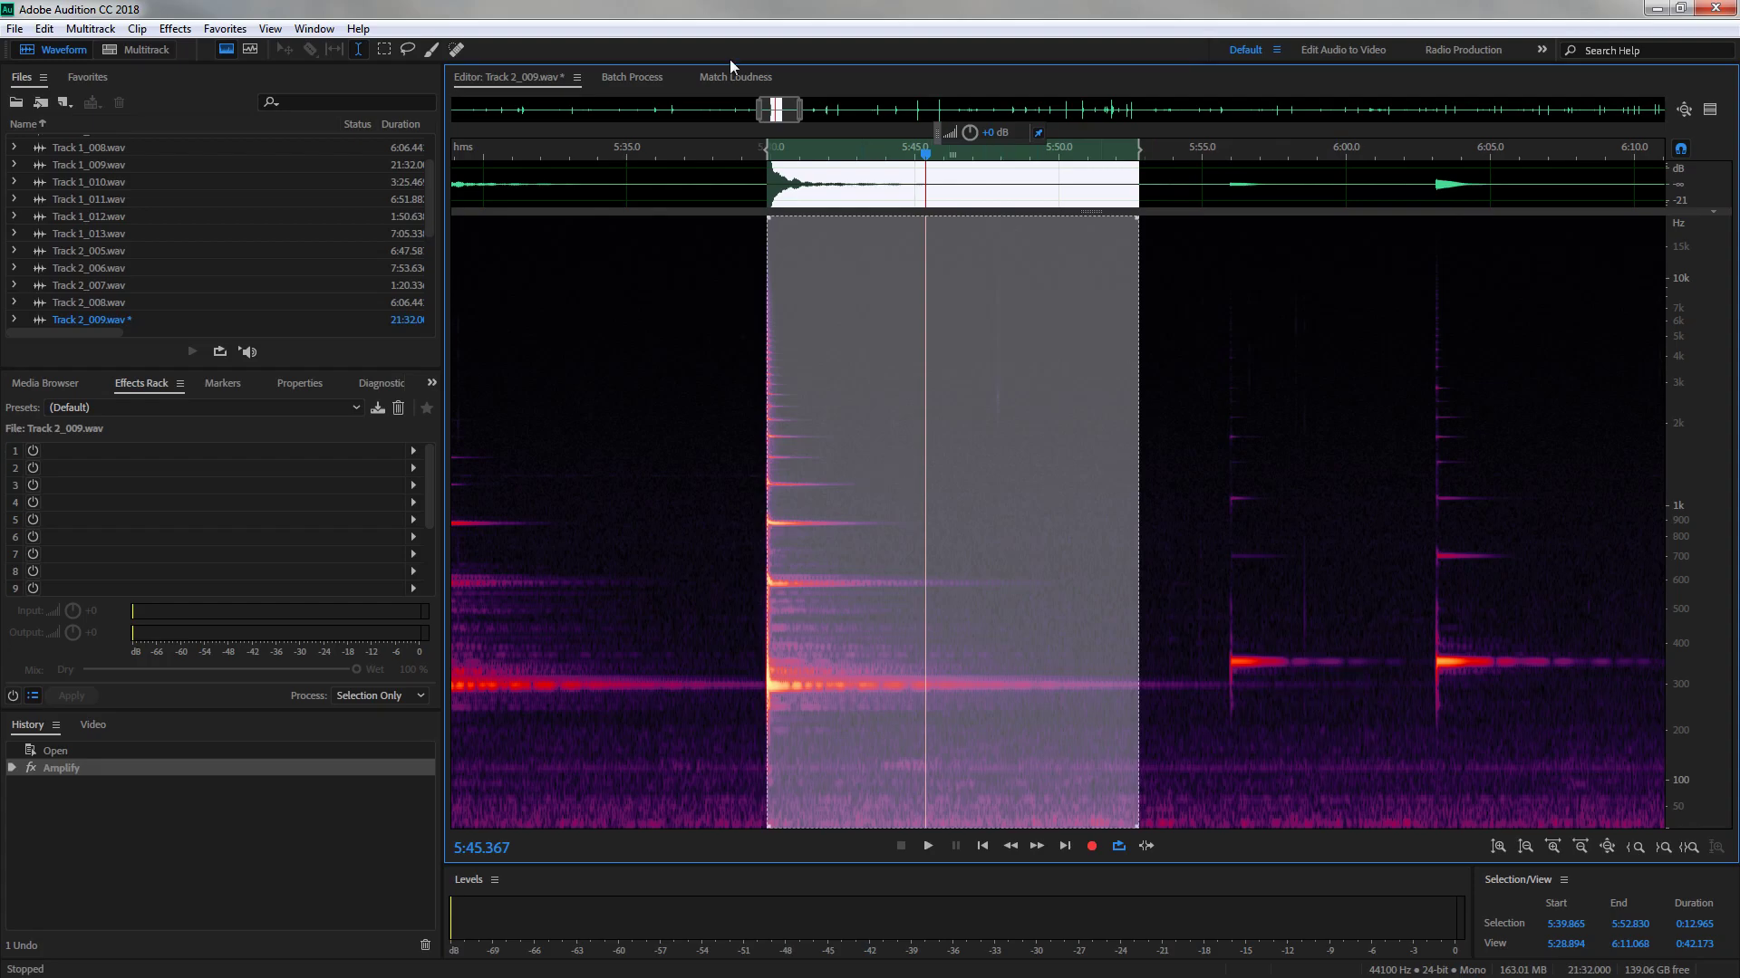
right_click(918, 142)
key("Escape")
left_click(223, 385)
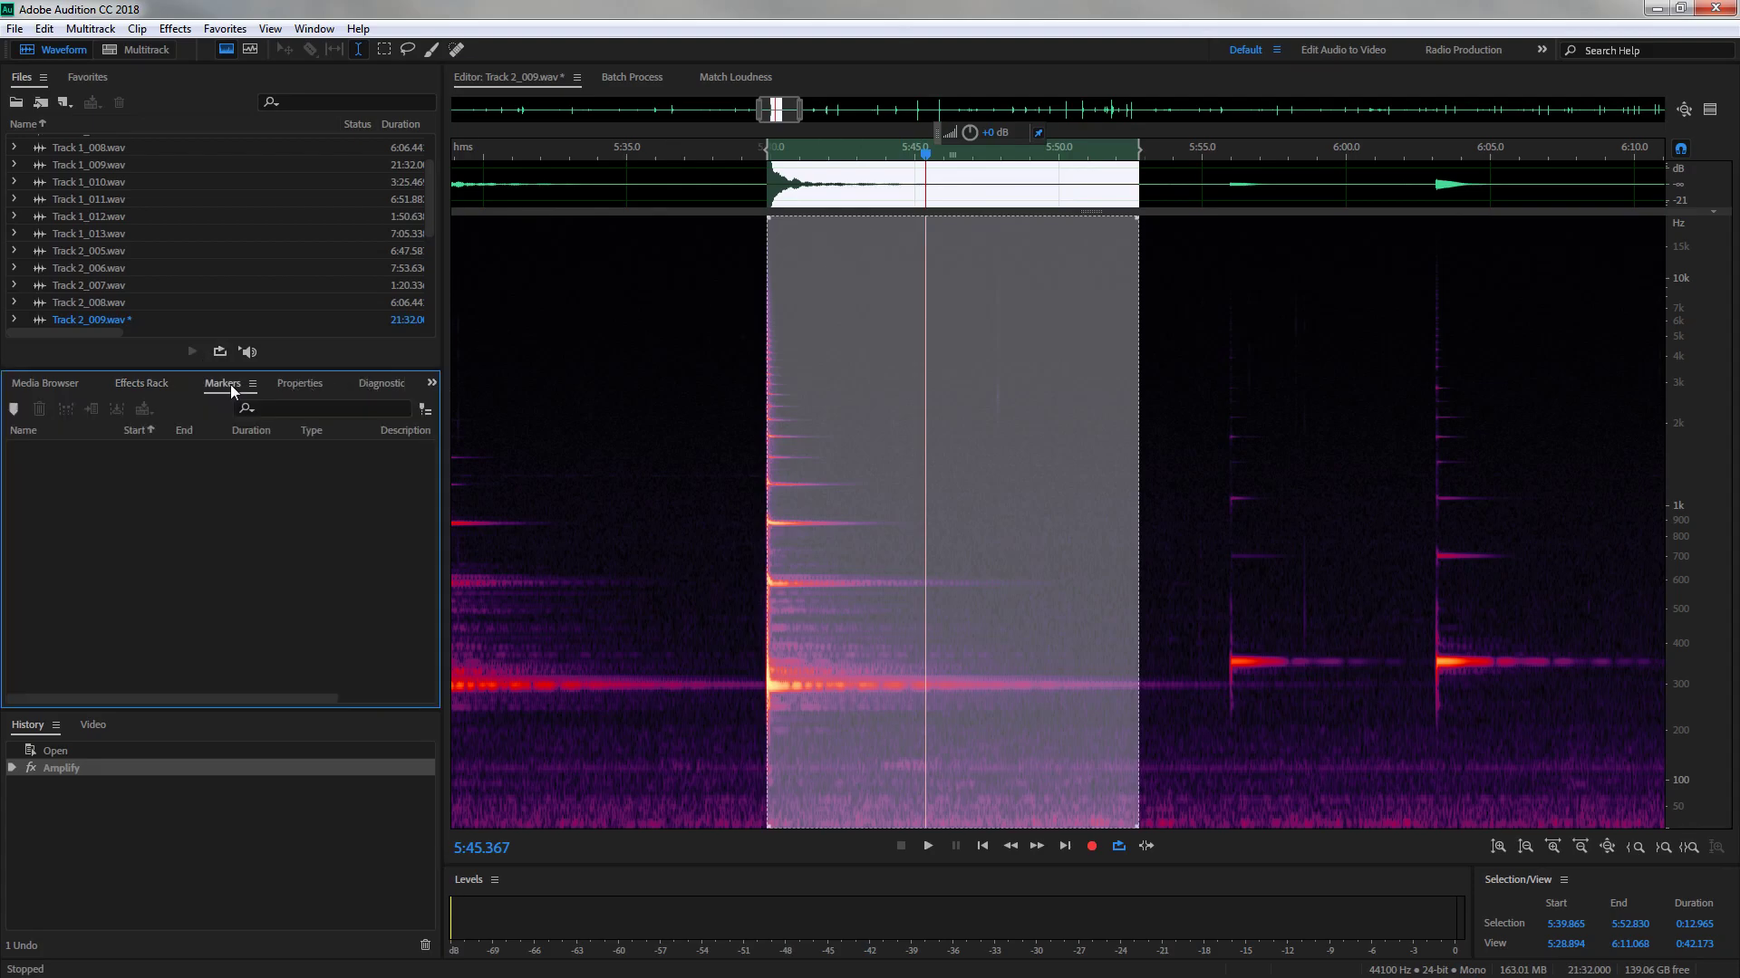
left_click(13, 410)
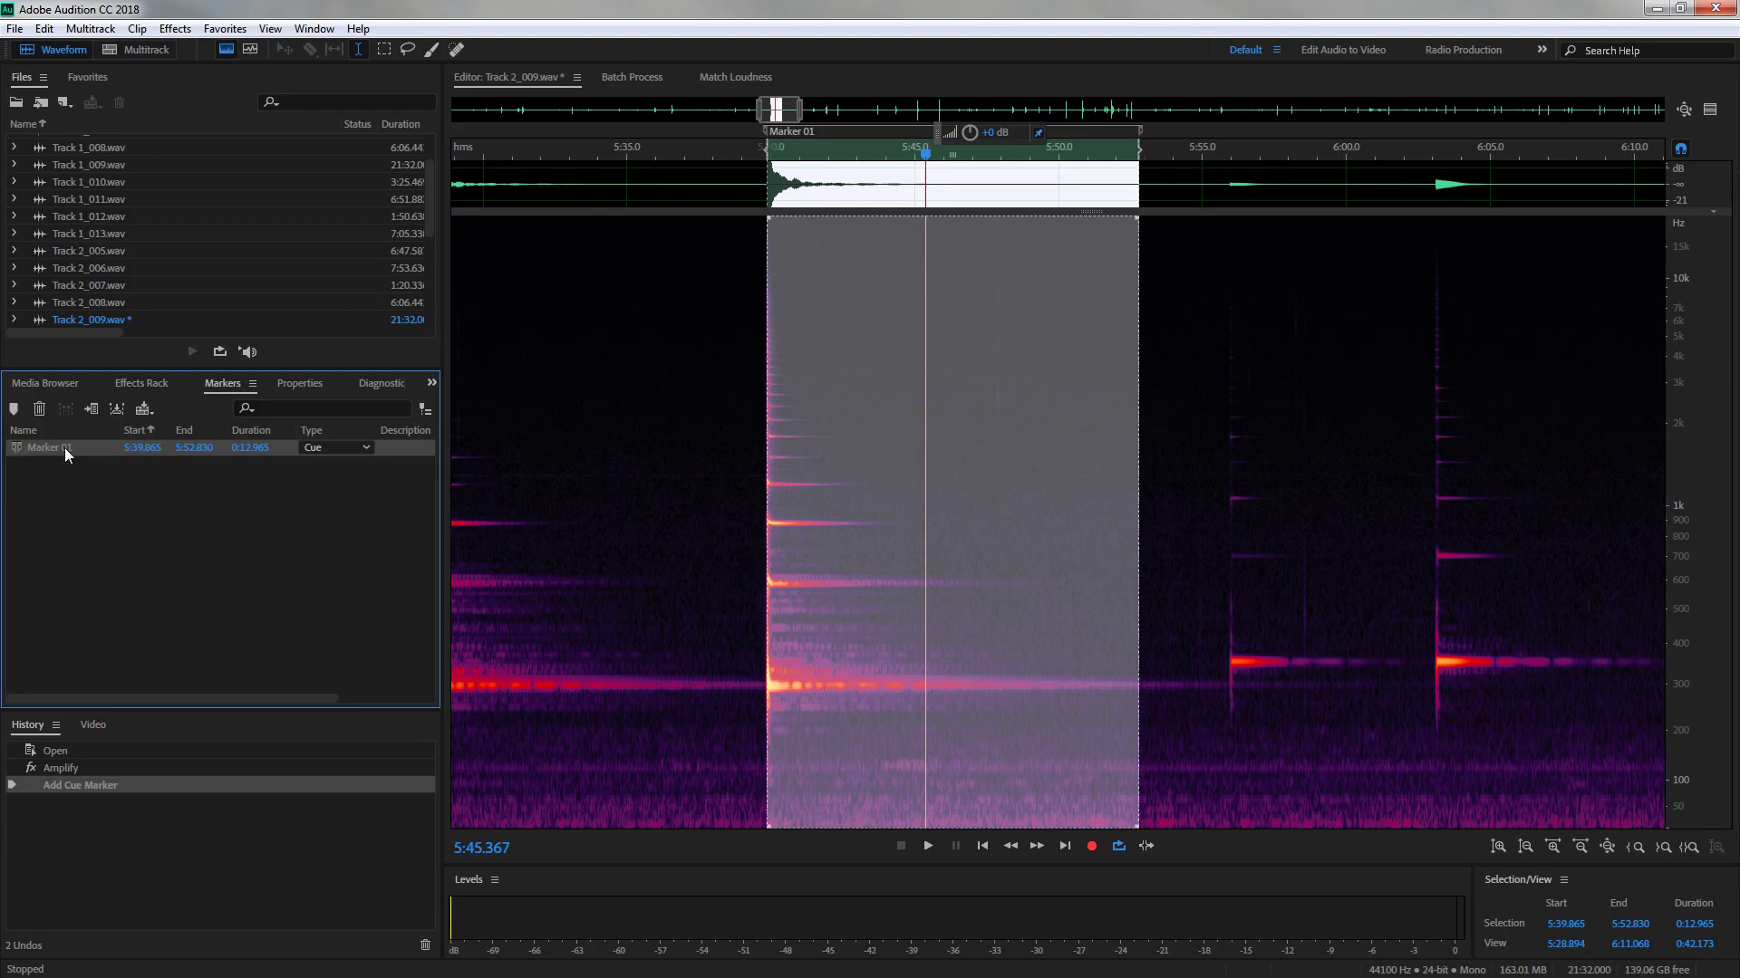
type("Note 2")
key("Return")
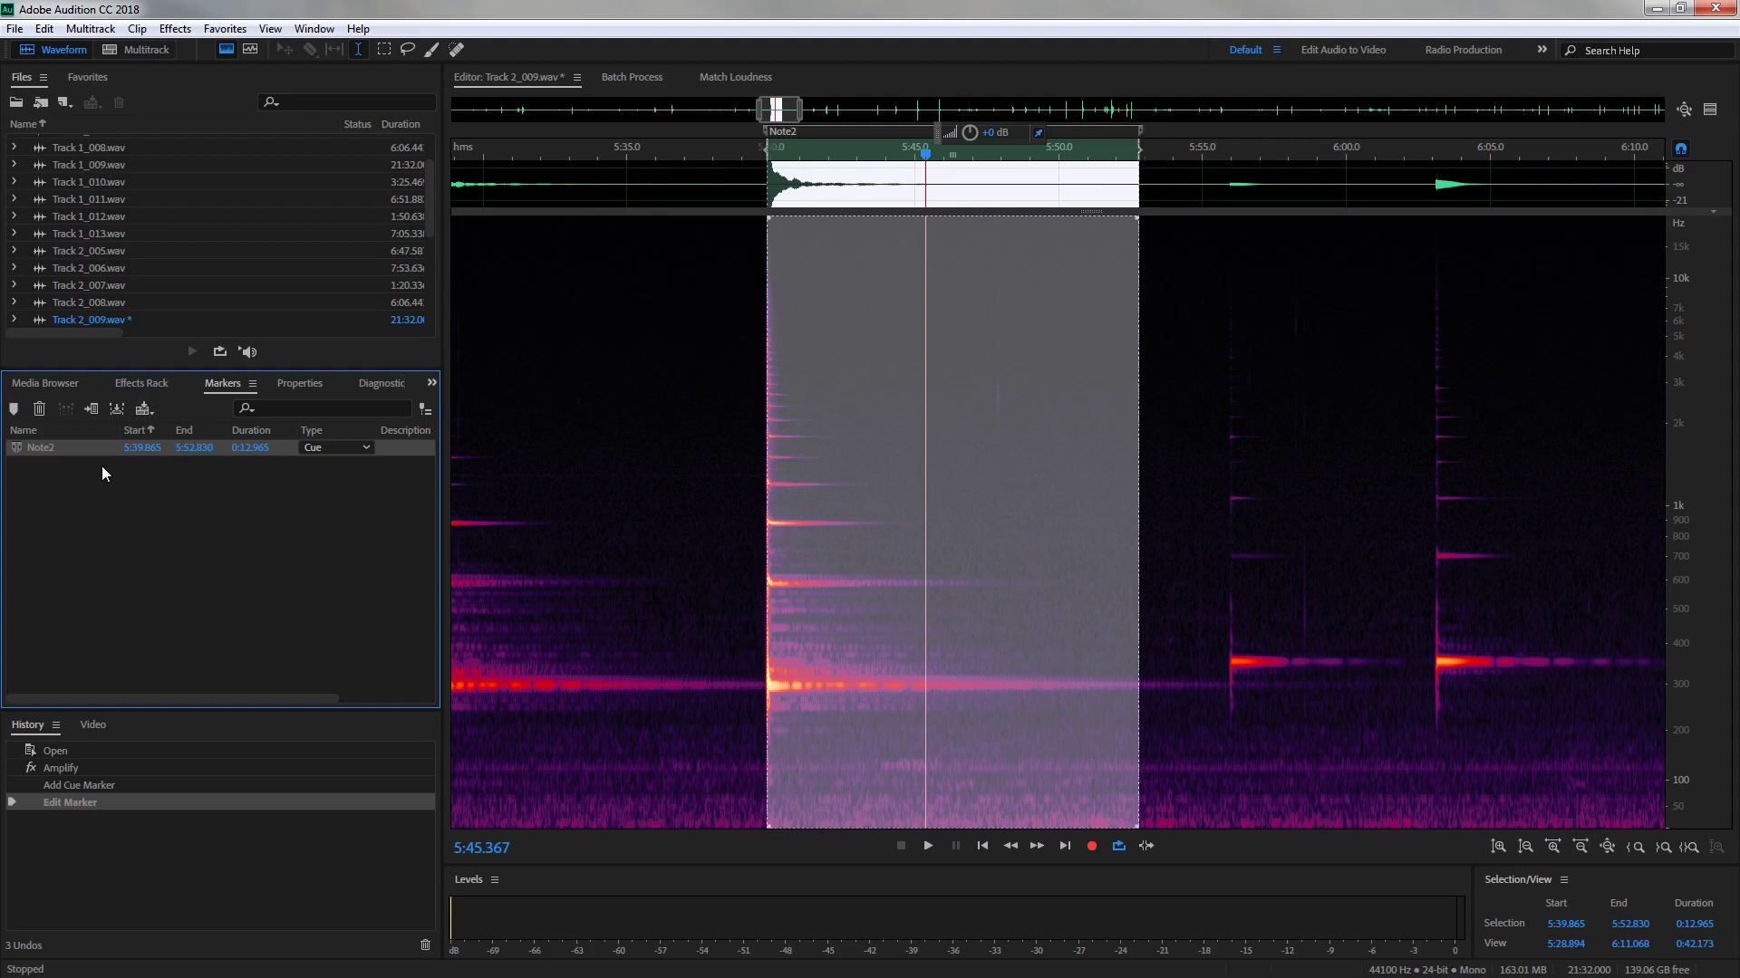
left_click(121, 577)
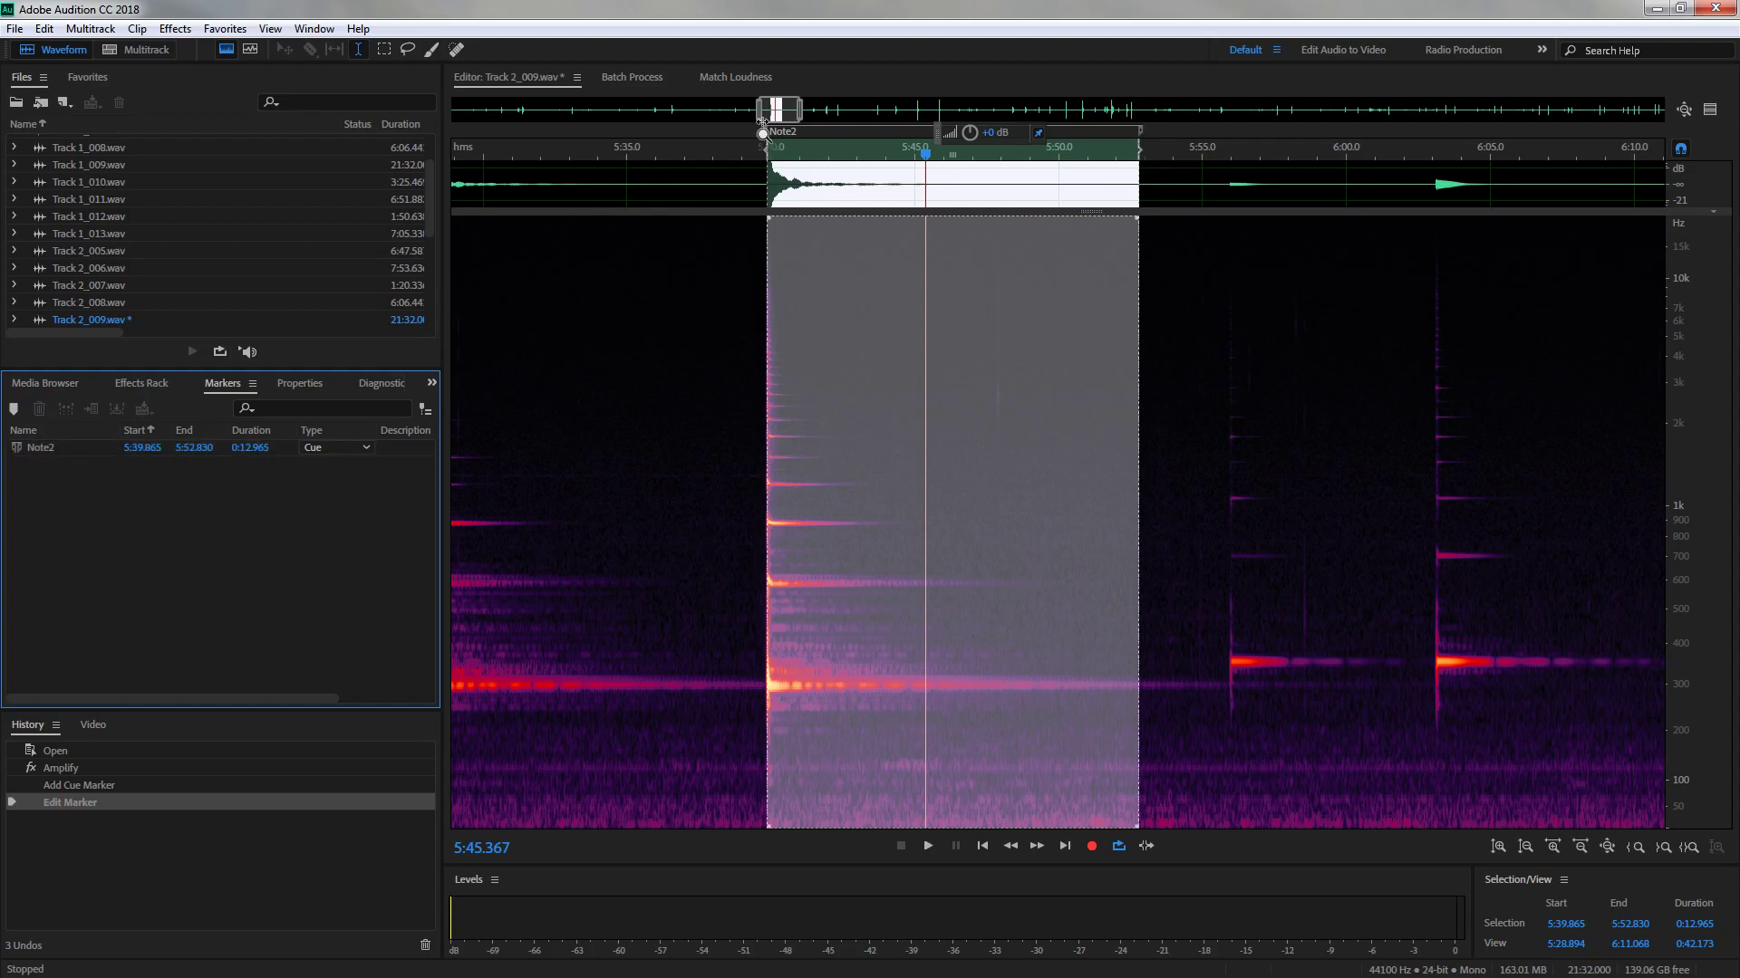
Clear the selection and use the spectral pitch display to check the notes around 13:20 and 16:00
left_click(678, 306)
left_click_drag(780, 101, 1203, 94)
left_click(251, 50)
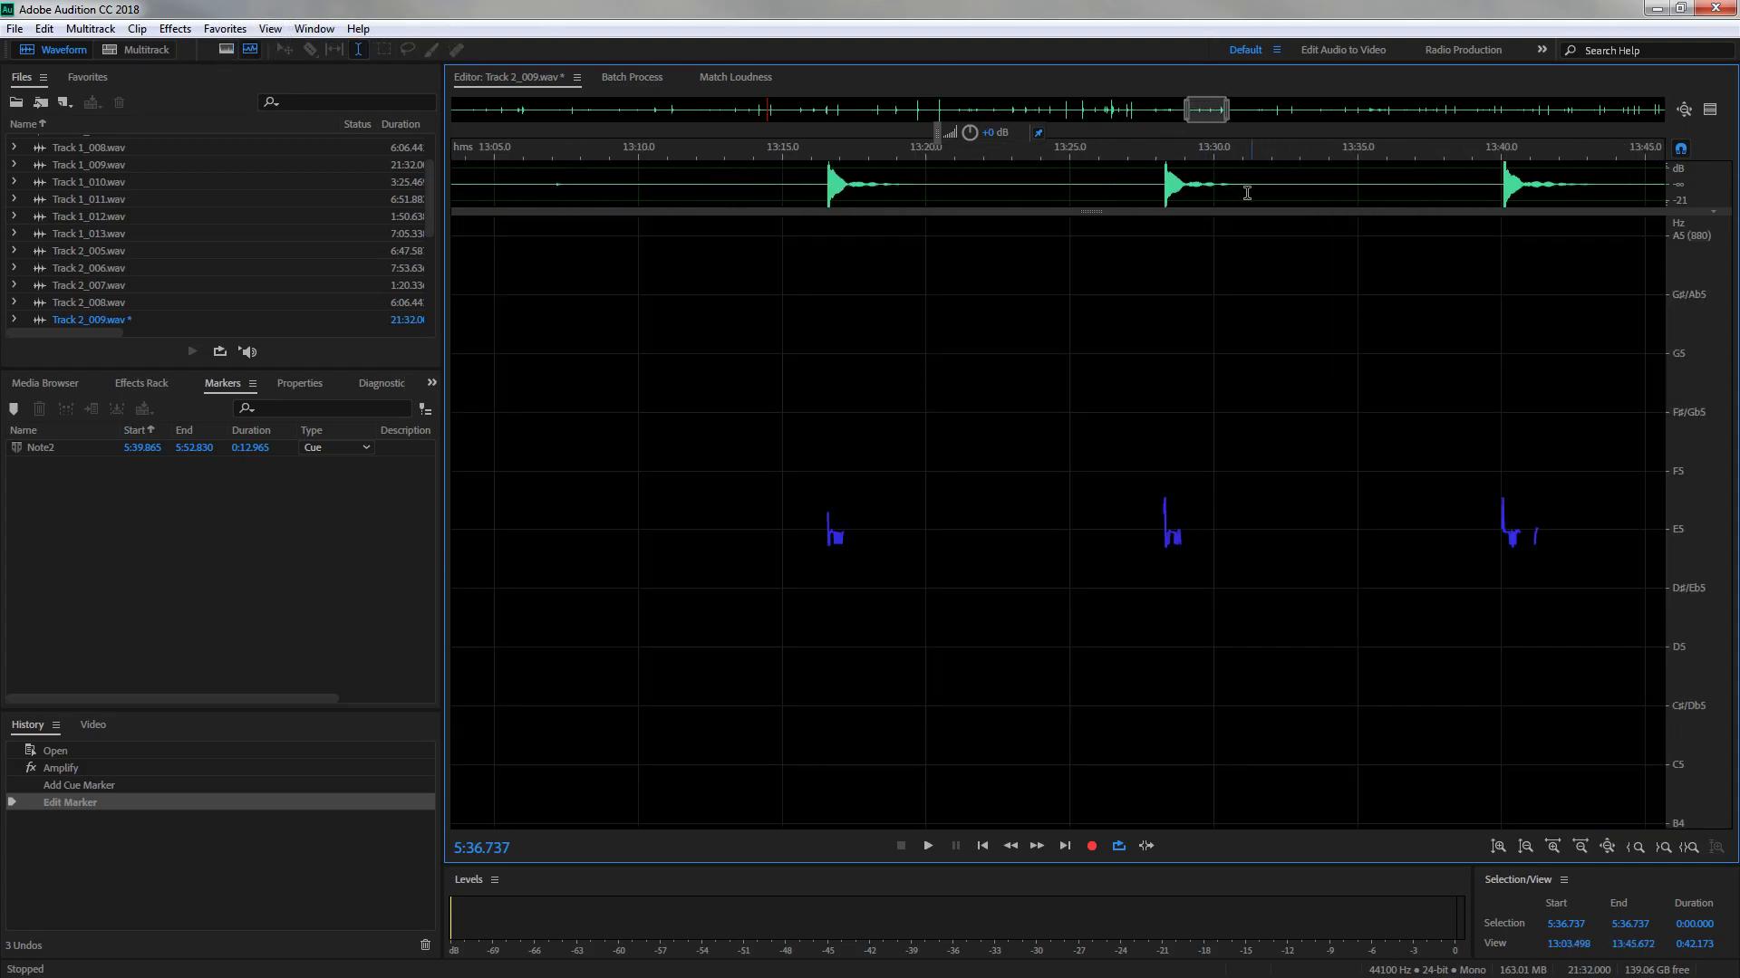
left_click_drag(1206, 109, 1348, 97)
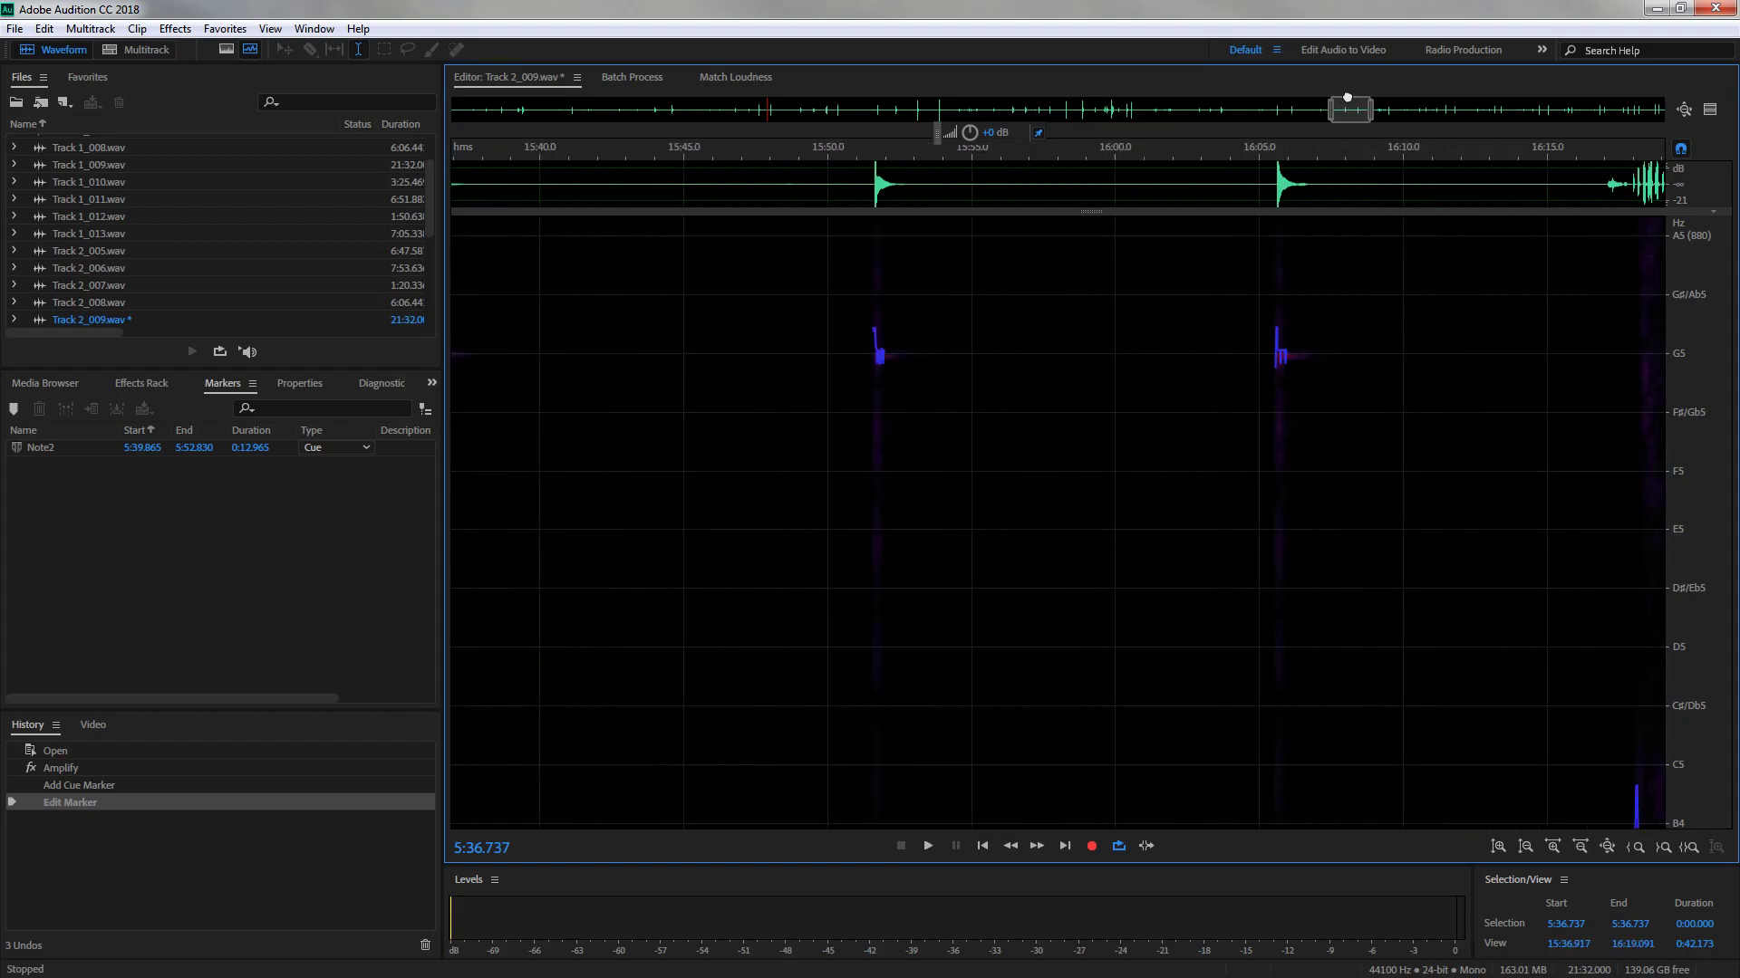
Play the notes at about 16:05 and 15:51 and place the playhead just before the earlier one
left_click(1256, 299)
key("space")
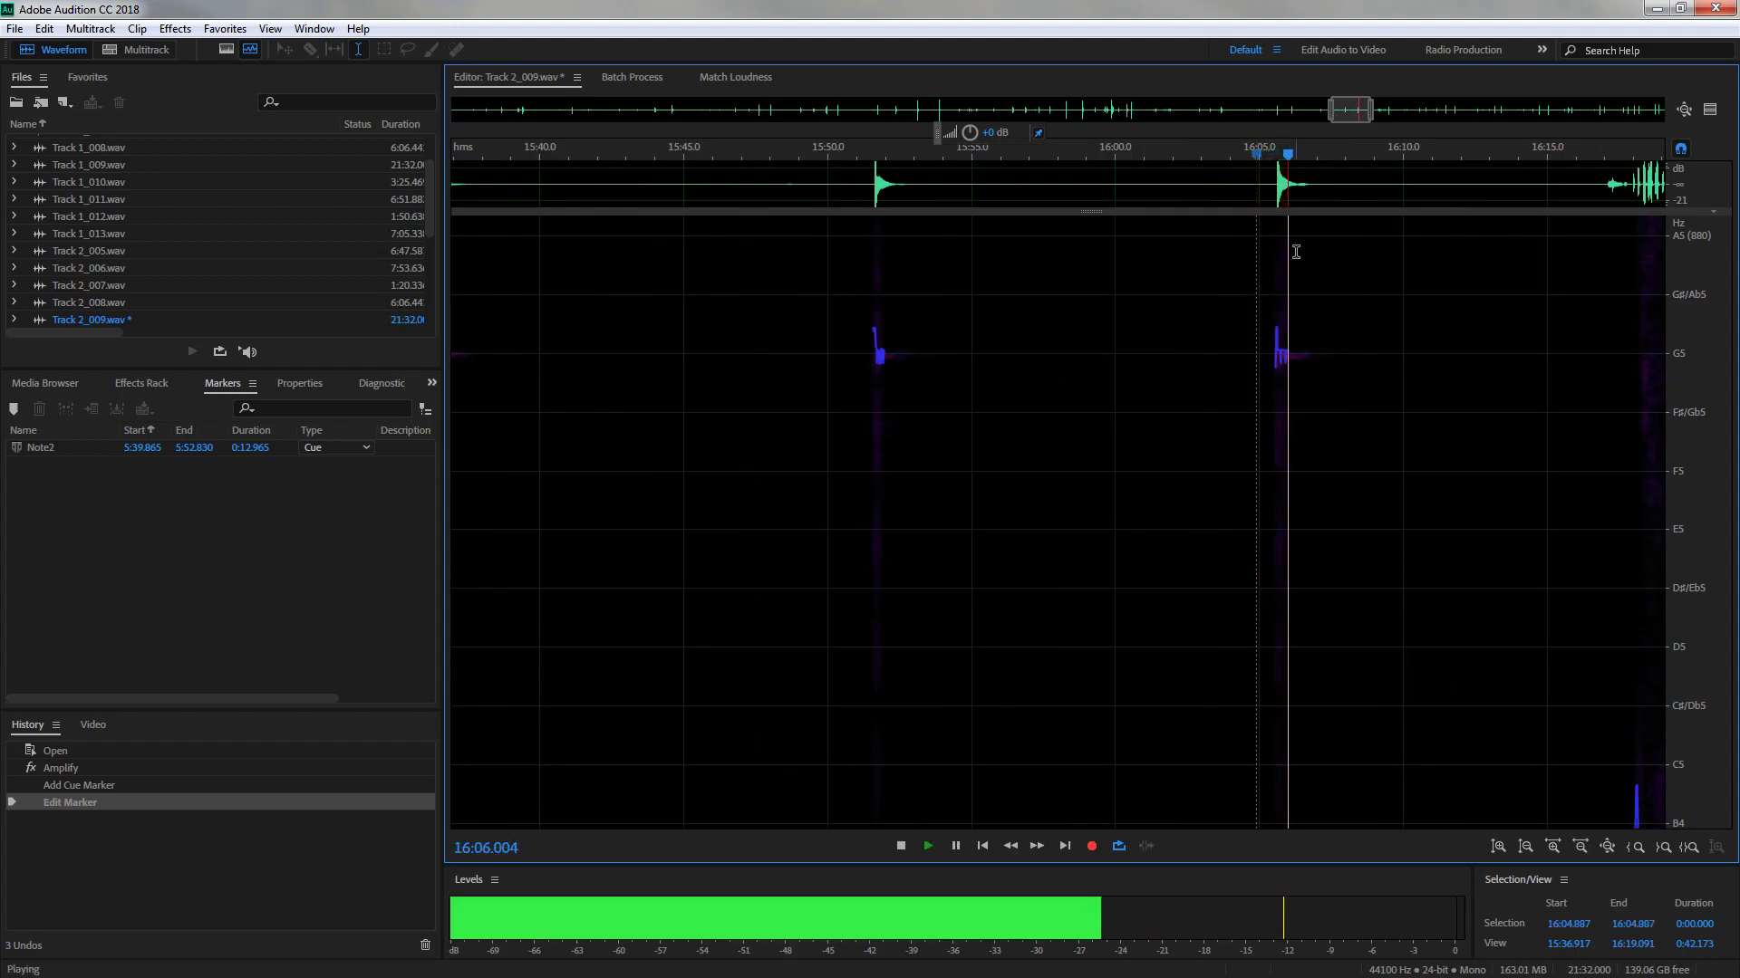
key("space")
left_click(860, 323)
key("space")
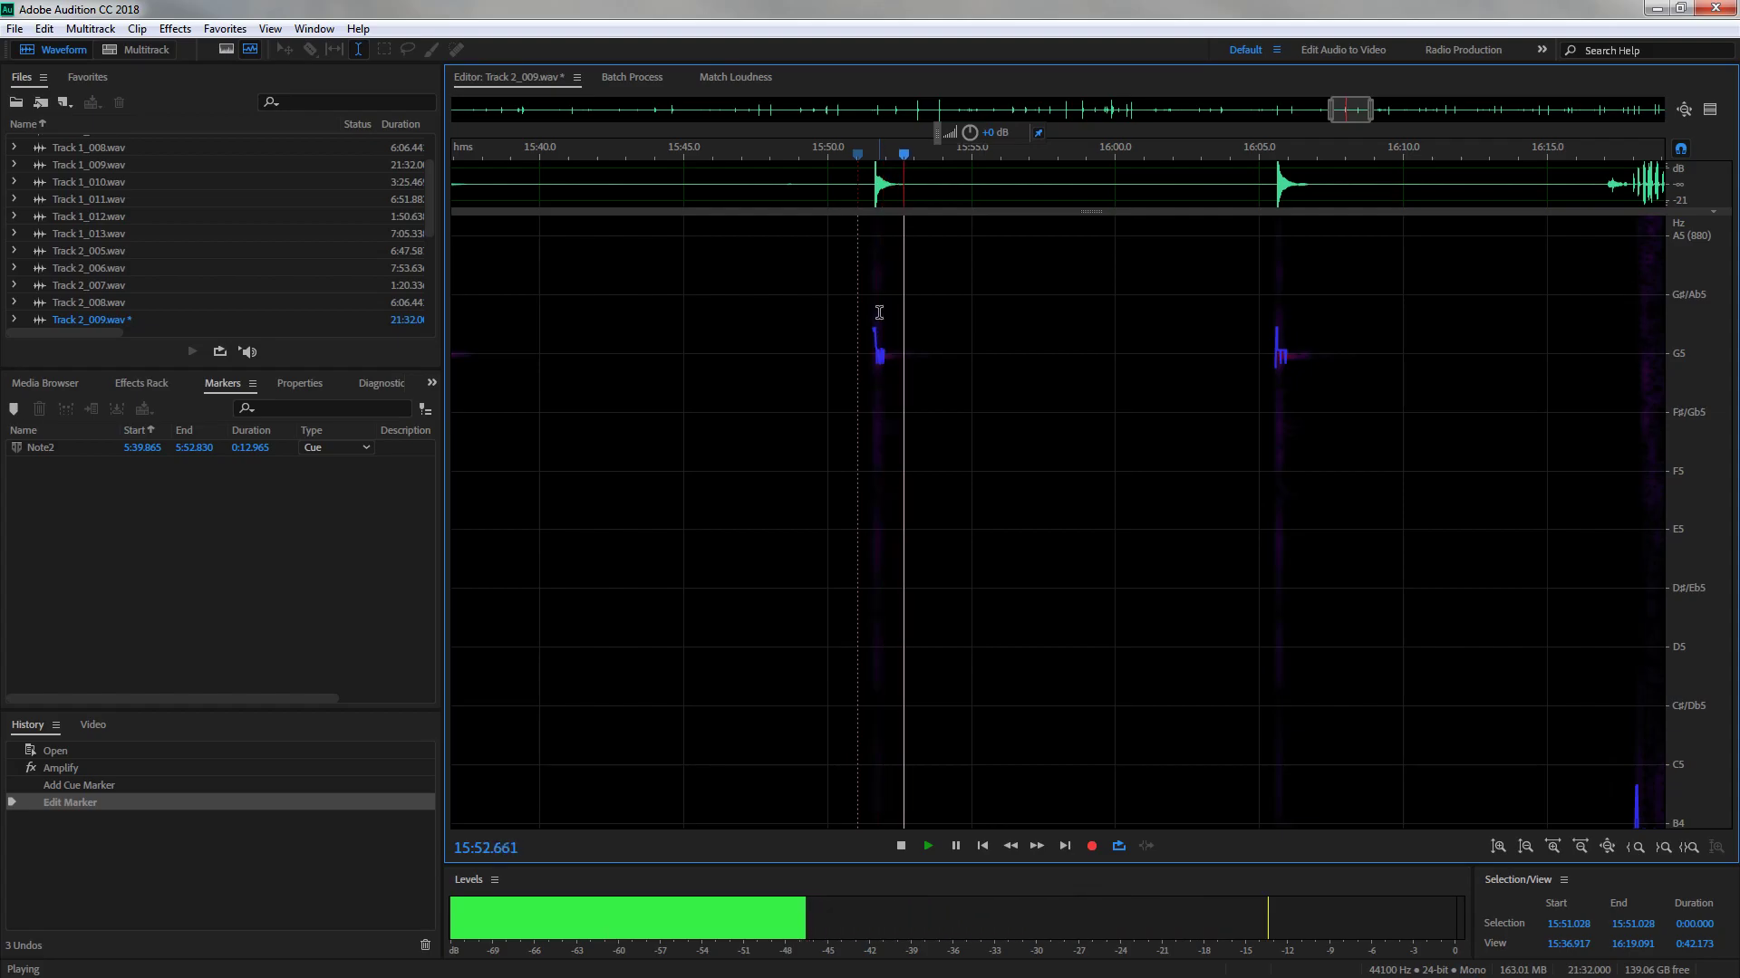
key("space")
left_click(867, 304)
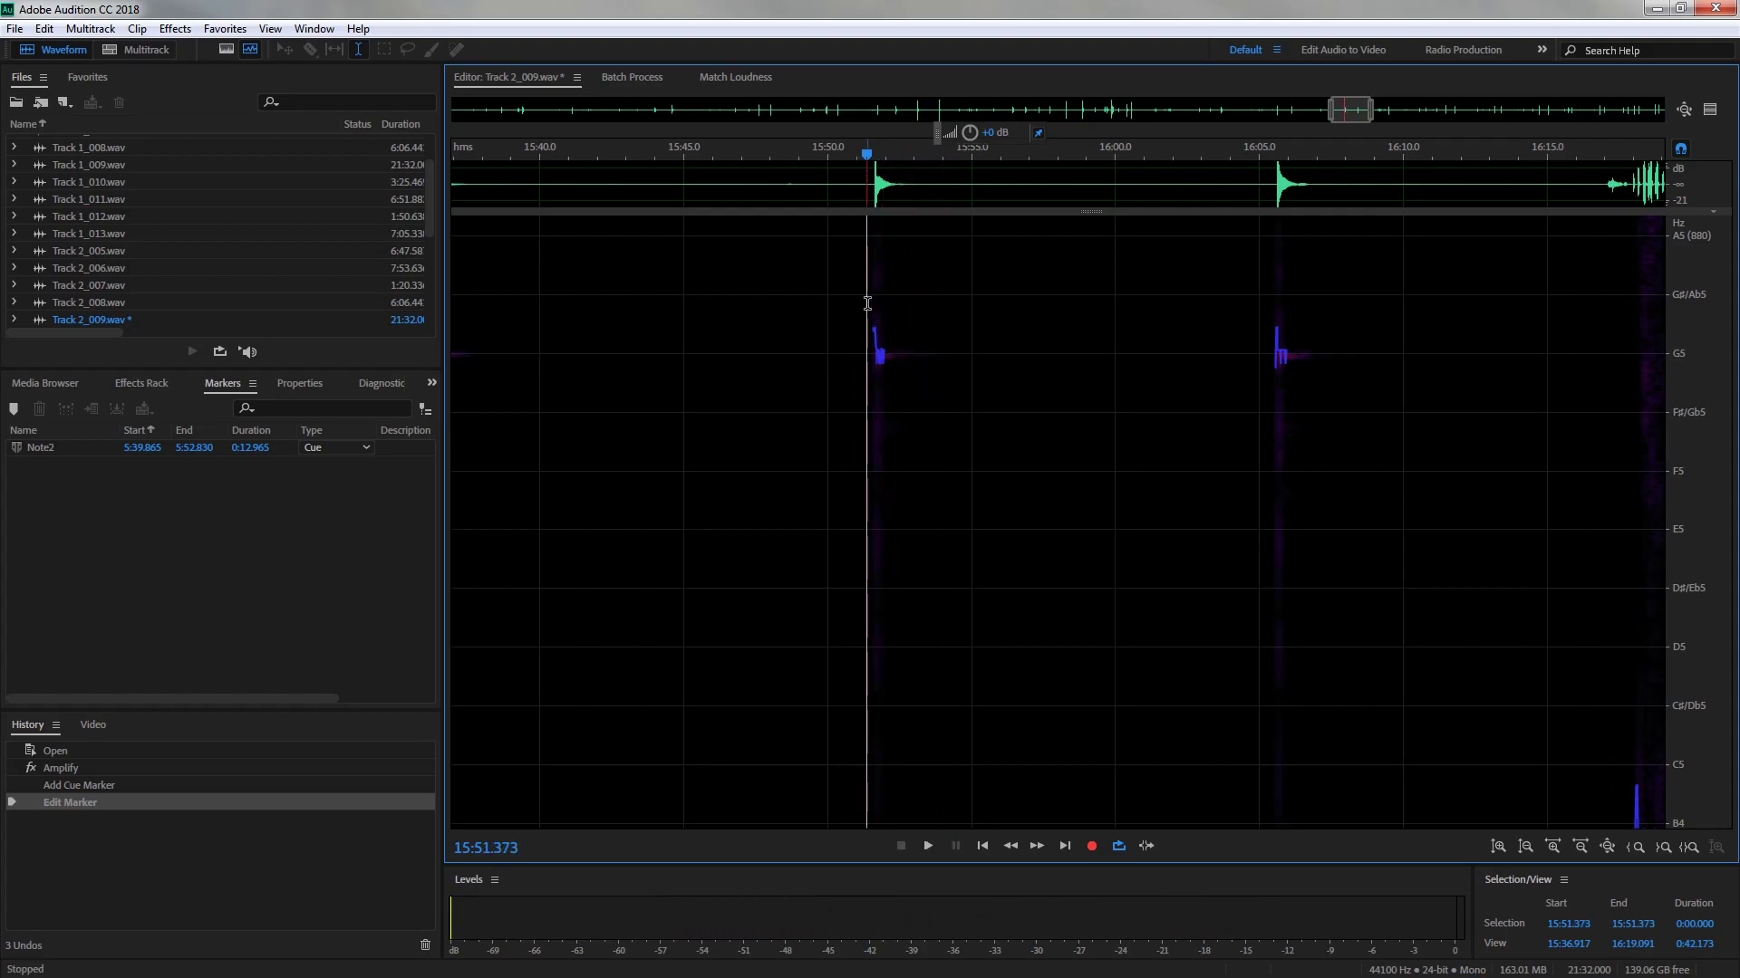
Hide the pitch display and examine the quiet noise before the attack from 15:51.640 to 15:51.655, then clear the selection
left_click(251, 49)
scroll(869, 470, "up", 3)
scroll(880, 470, "up", 10)
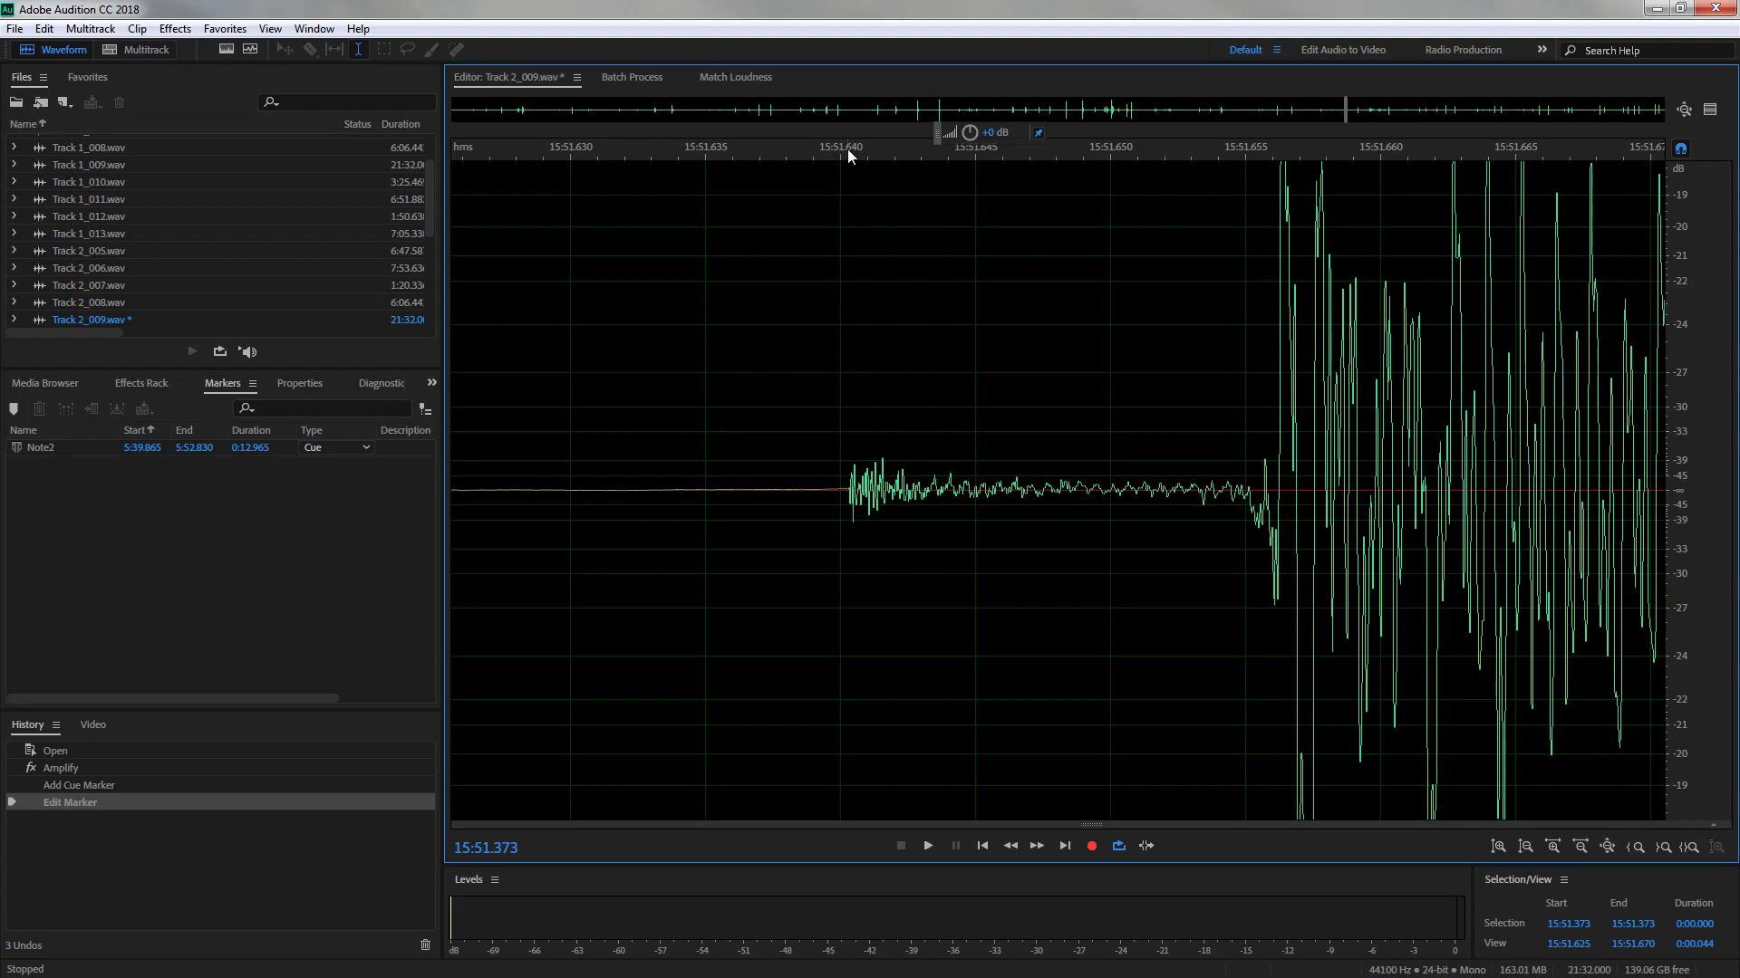
left_click_drag(842, 174, 1248, 225)
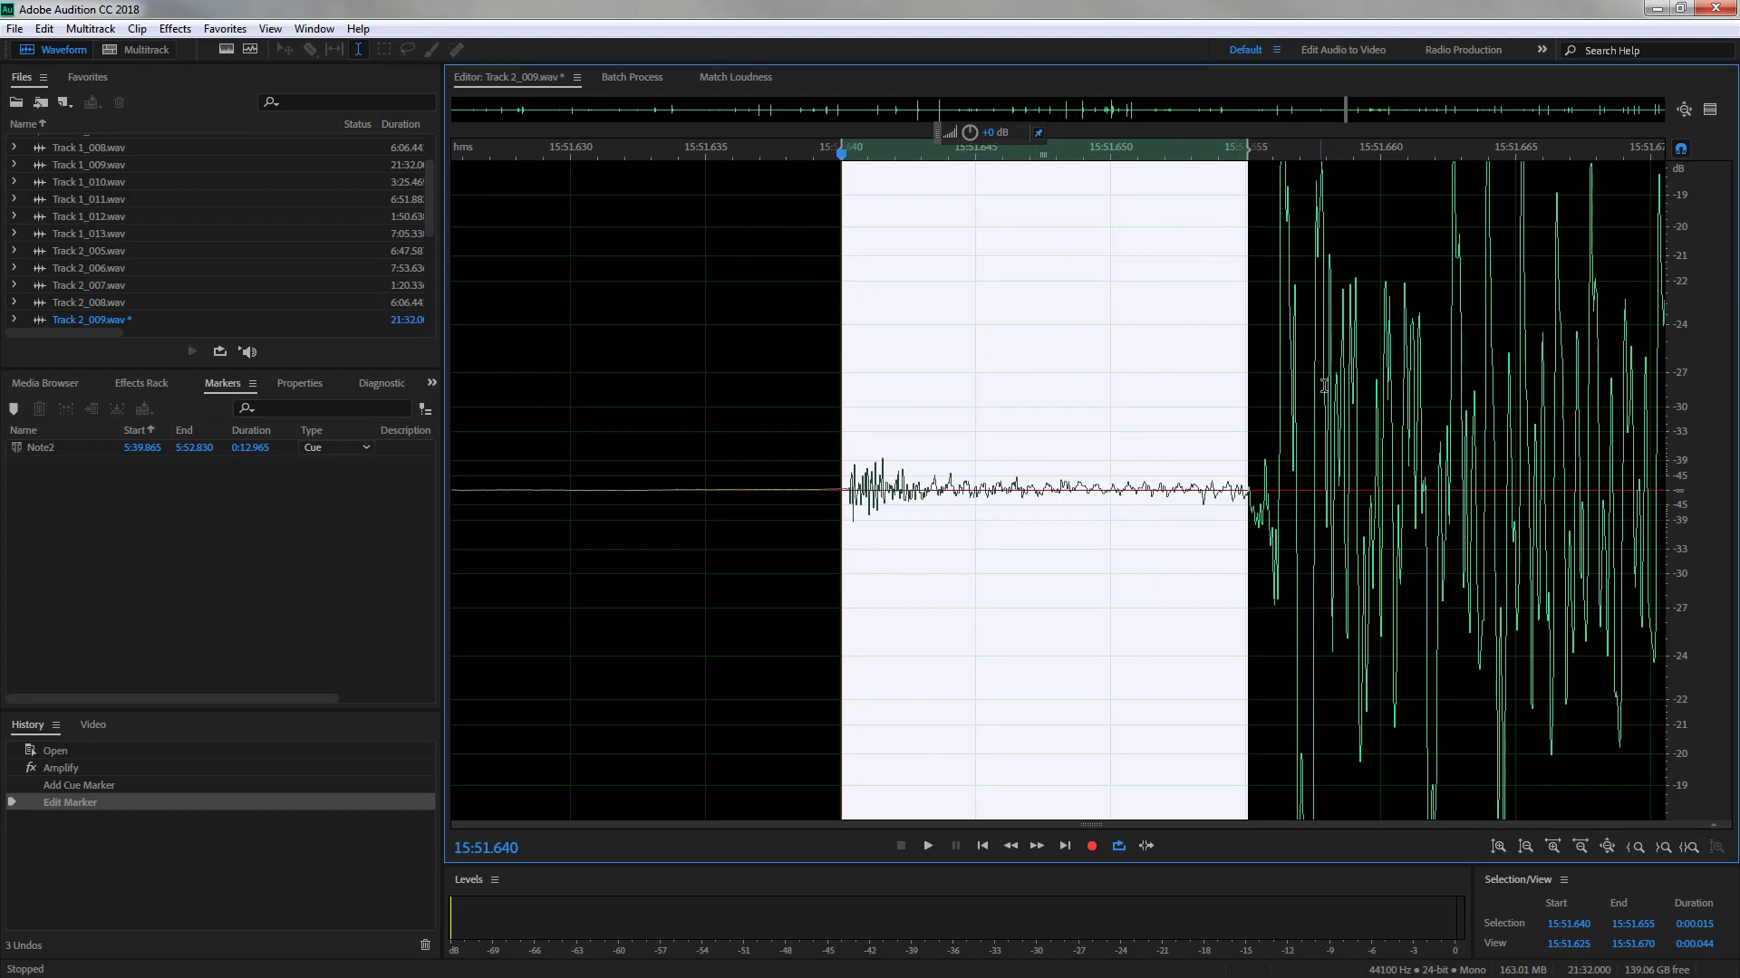
left_click(1265, 382)
left_click_drag(1243, 430, 1450, 425)
left_click(1058, 366)
Play the pre-attack noise alone and the range from 15:51.640 to 15:51.733, then place the playhead at about 15:51.629
scroll(911, 411, "down", 3)
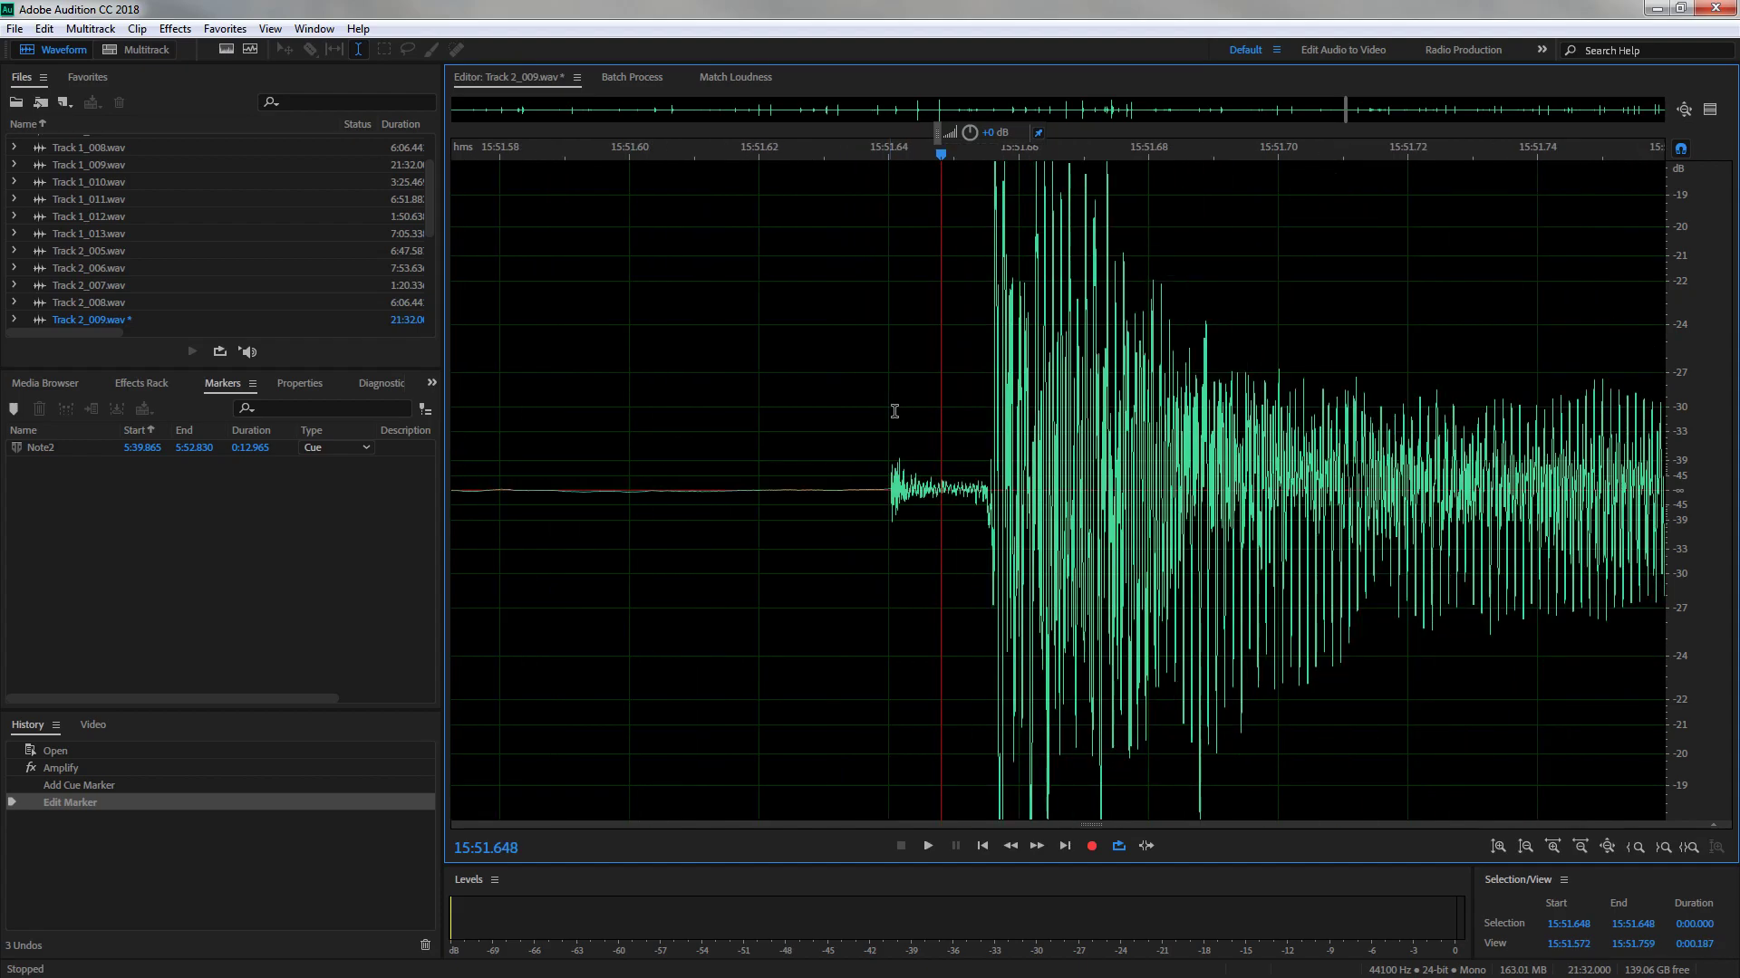
left_click_drag(886, 423, 943, 426)
key("space")
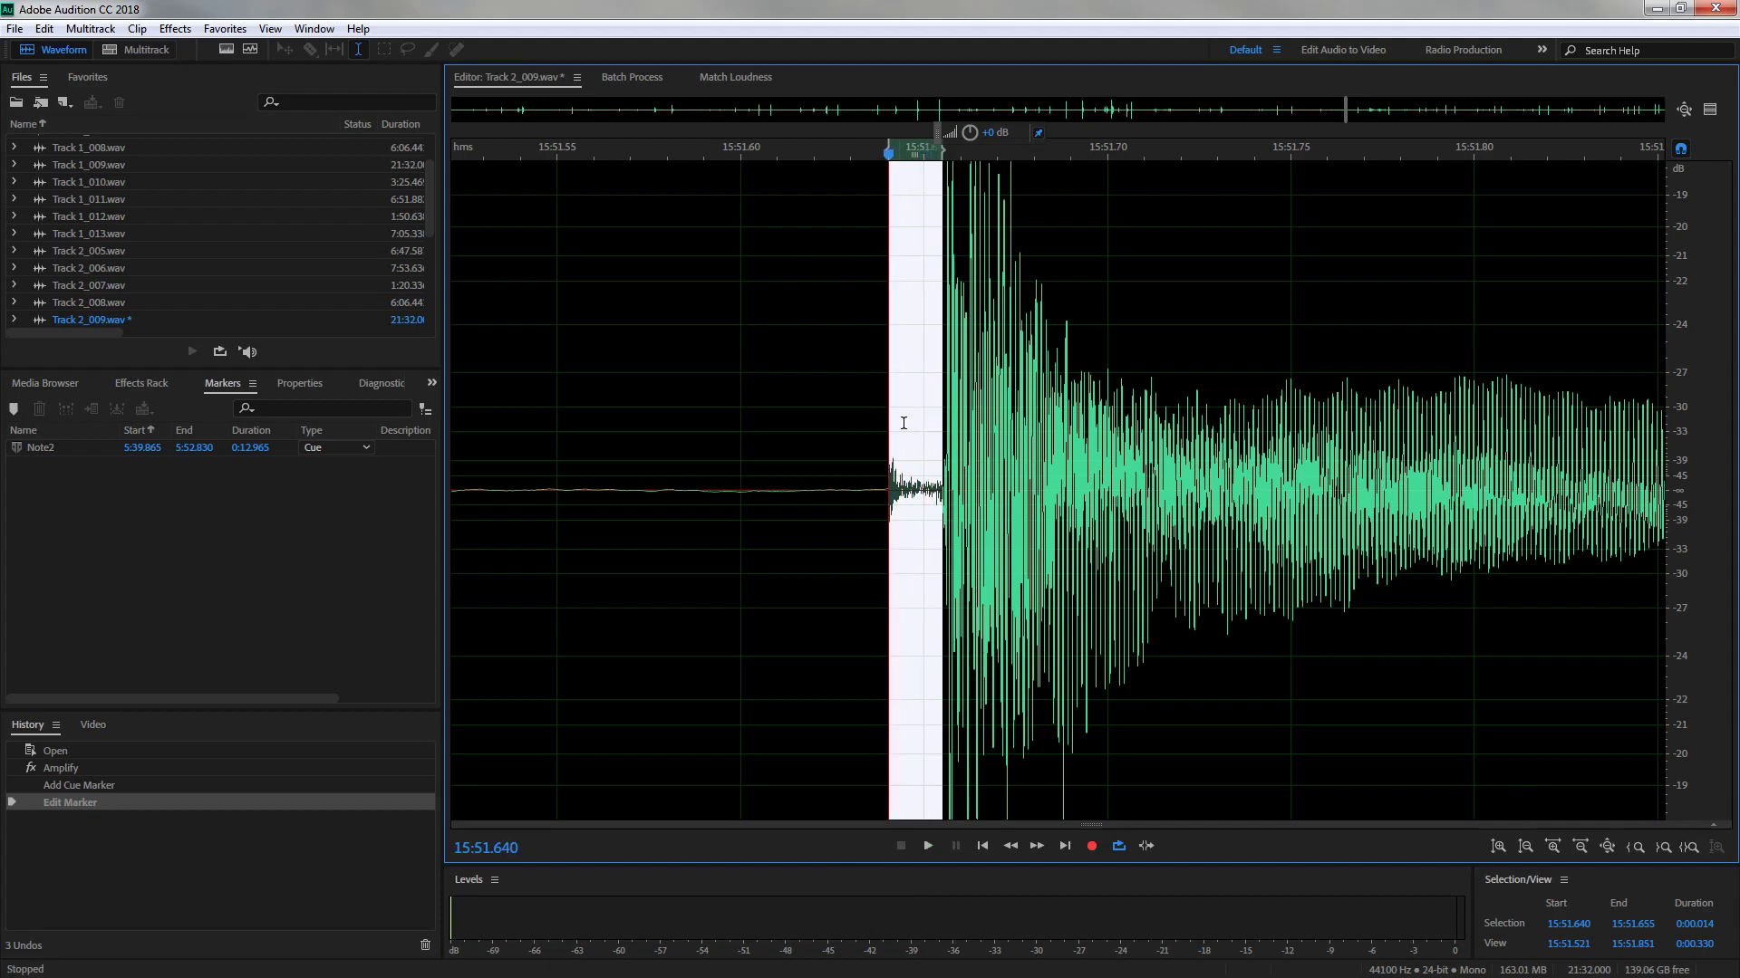
left_click(844, 424)
left_click_drag(883, 436, 1231, 451)
key("space")
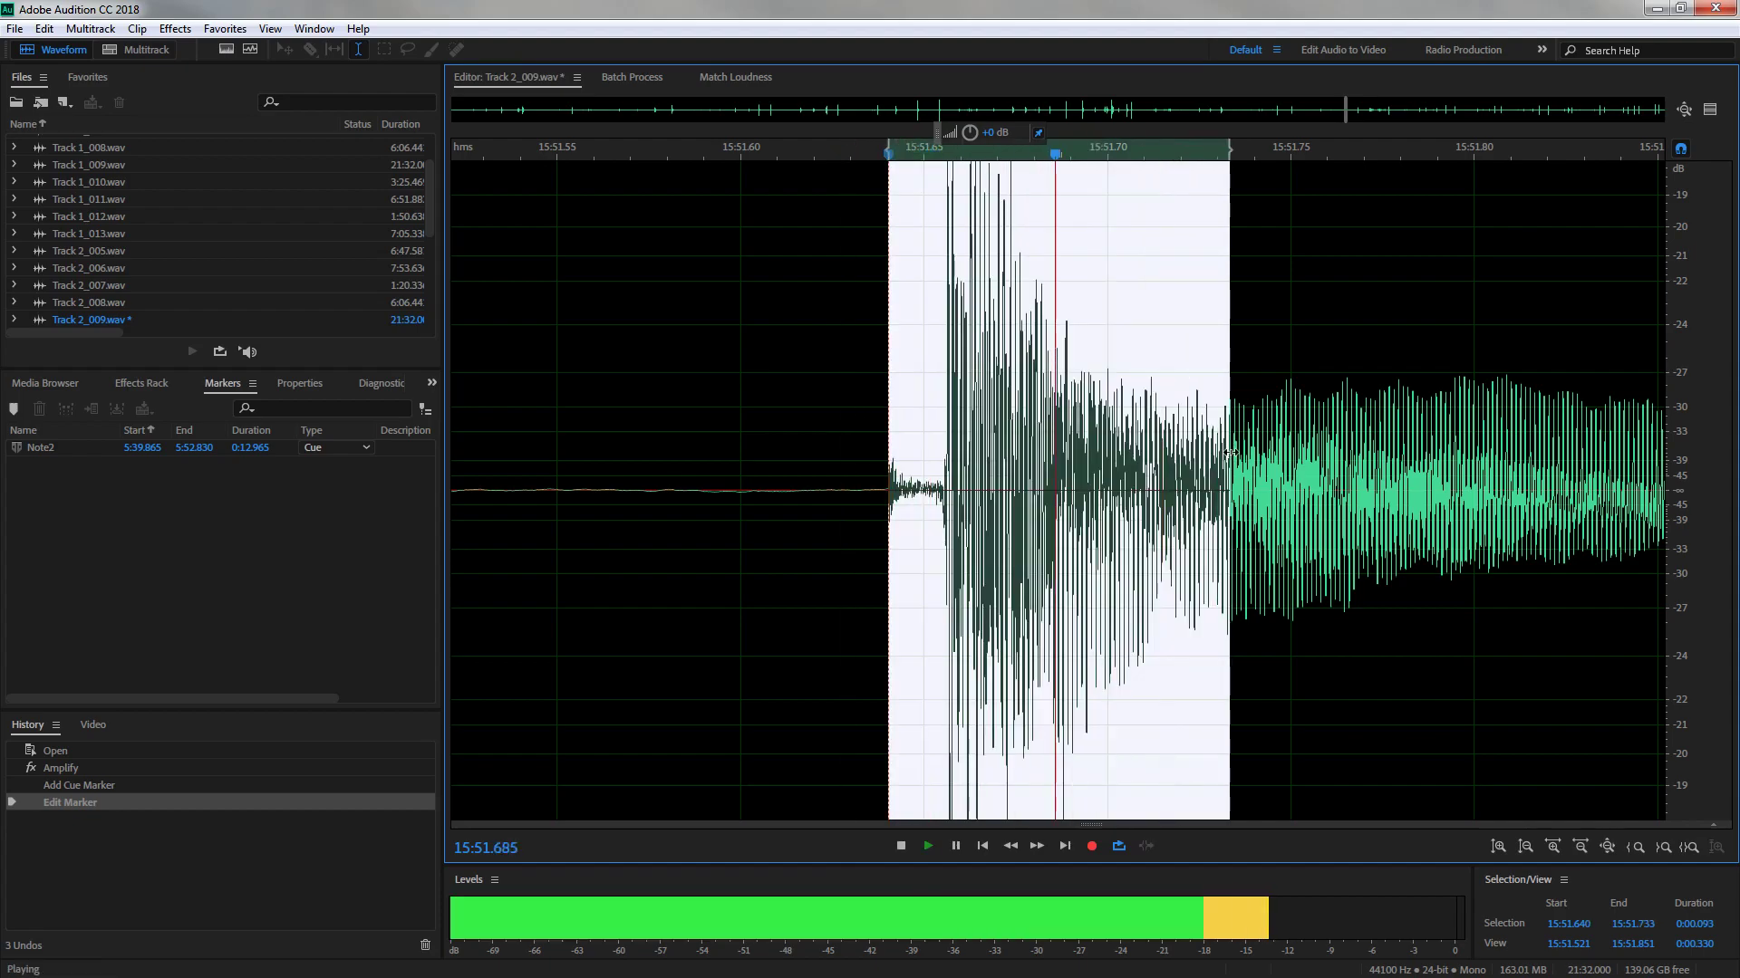
left_click(848, 411)
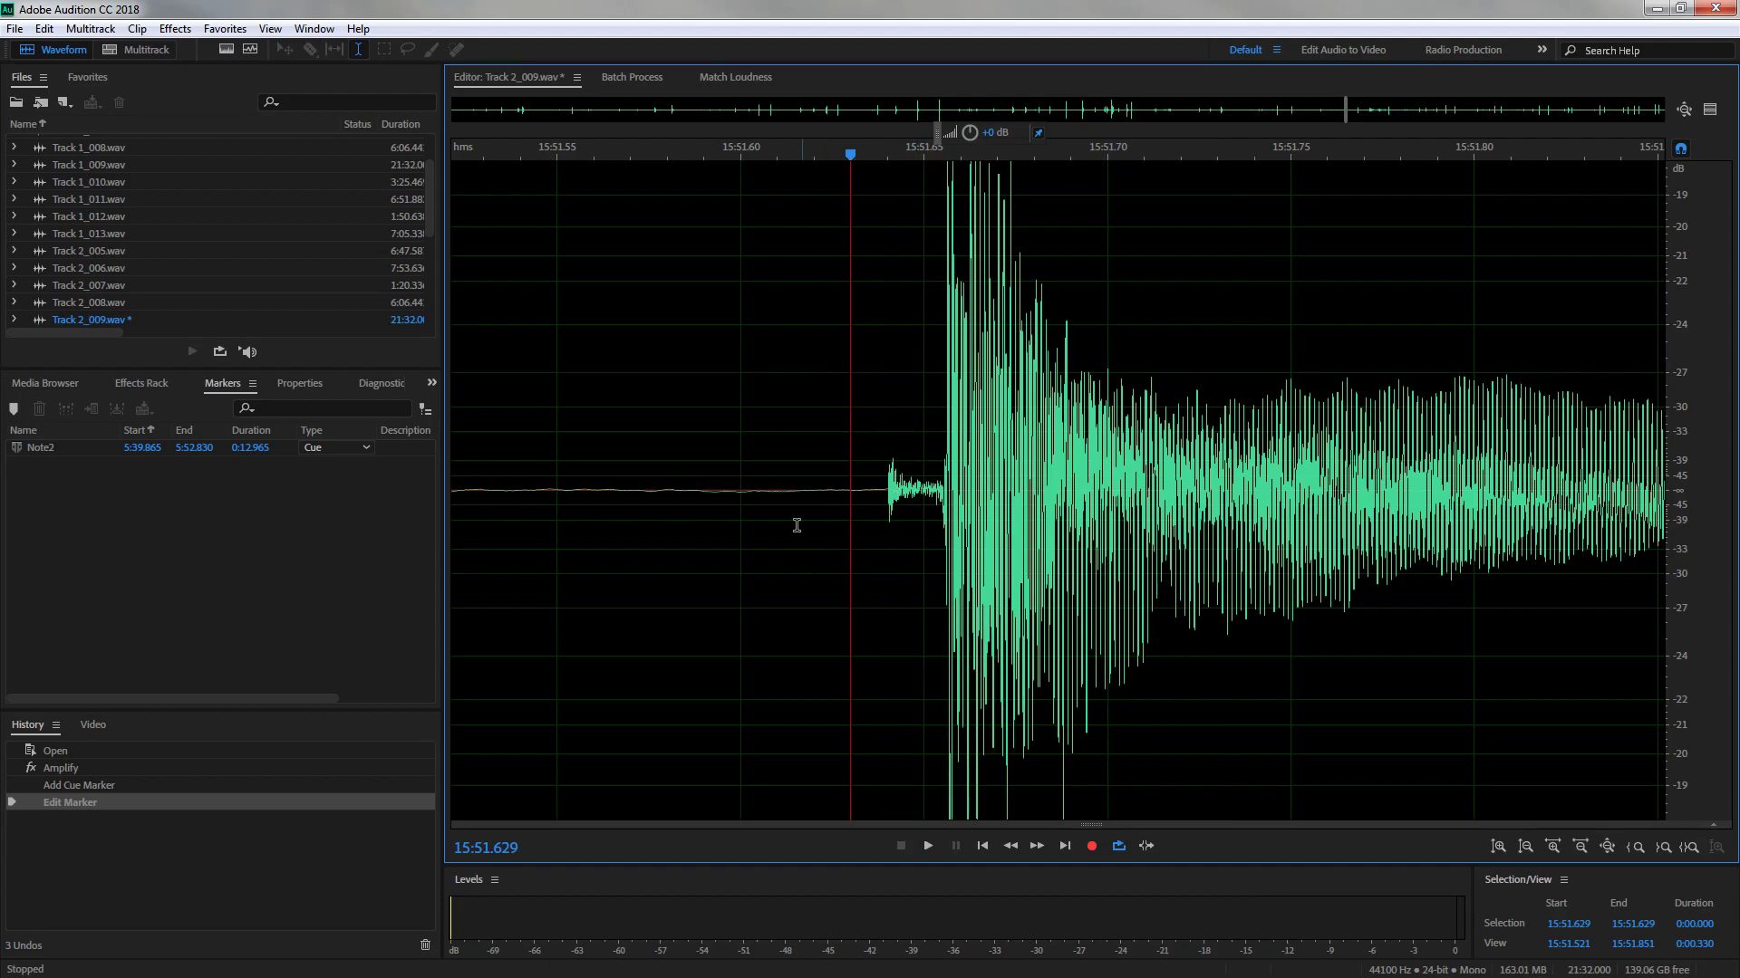
Compare the waveform of the note at 15:51 with its spectral frequency display, then return to the plain waveform
scroll(847, 396, "down", 10)
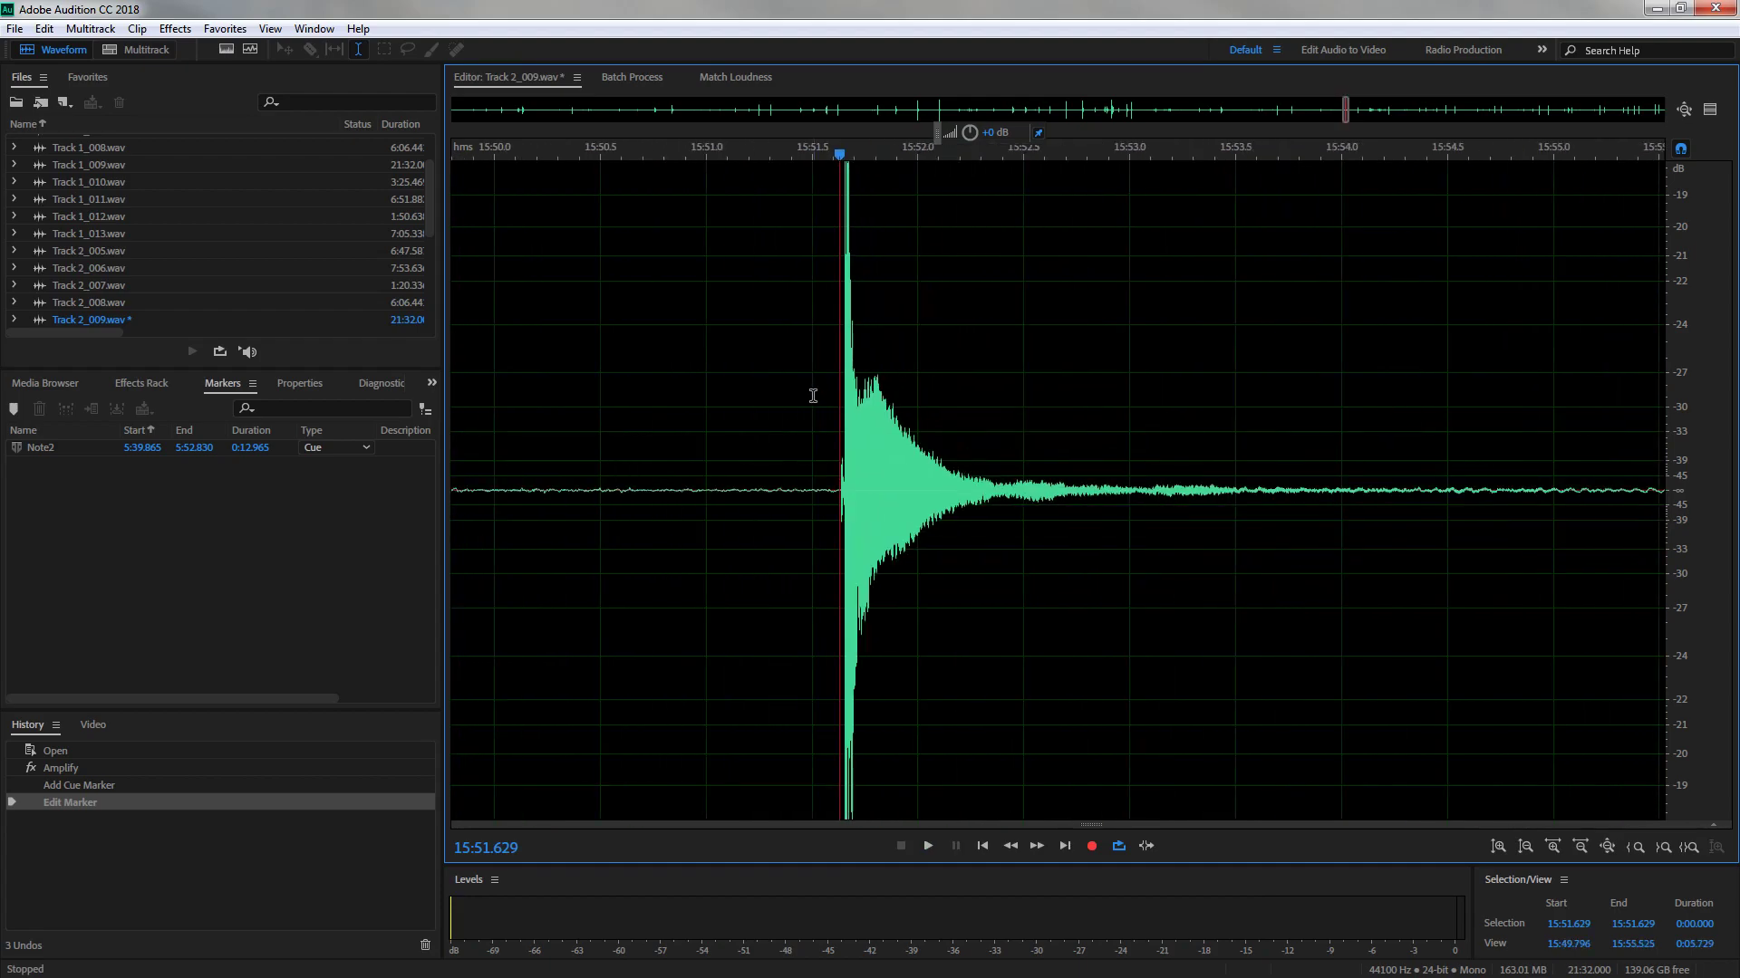
scroll(827, 447, "up", 8)
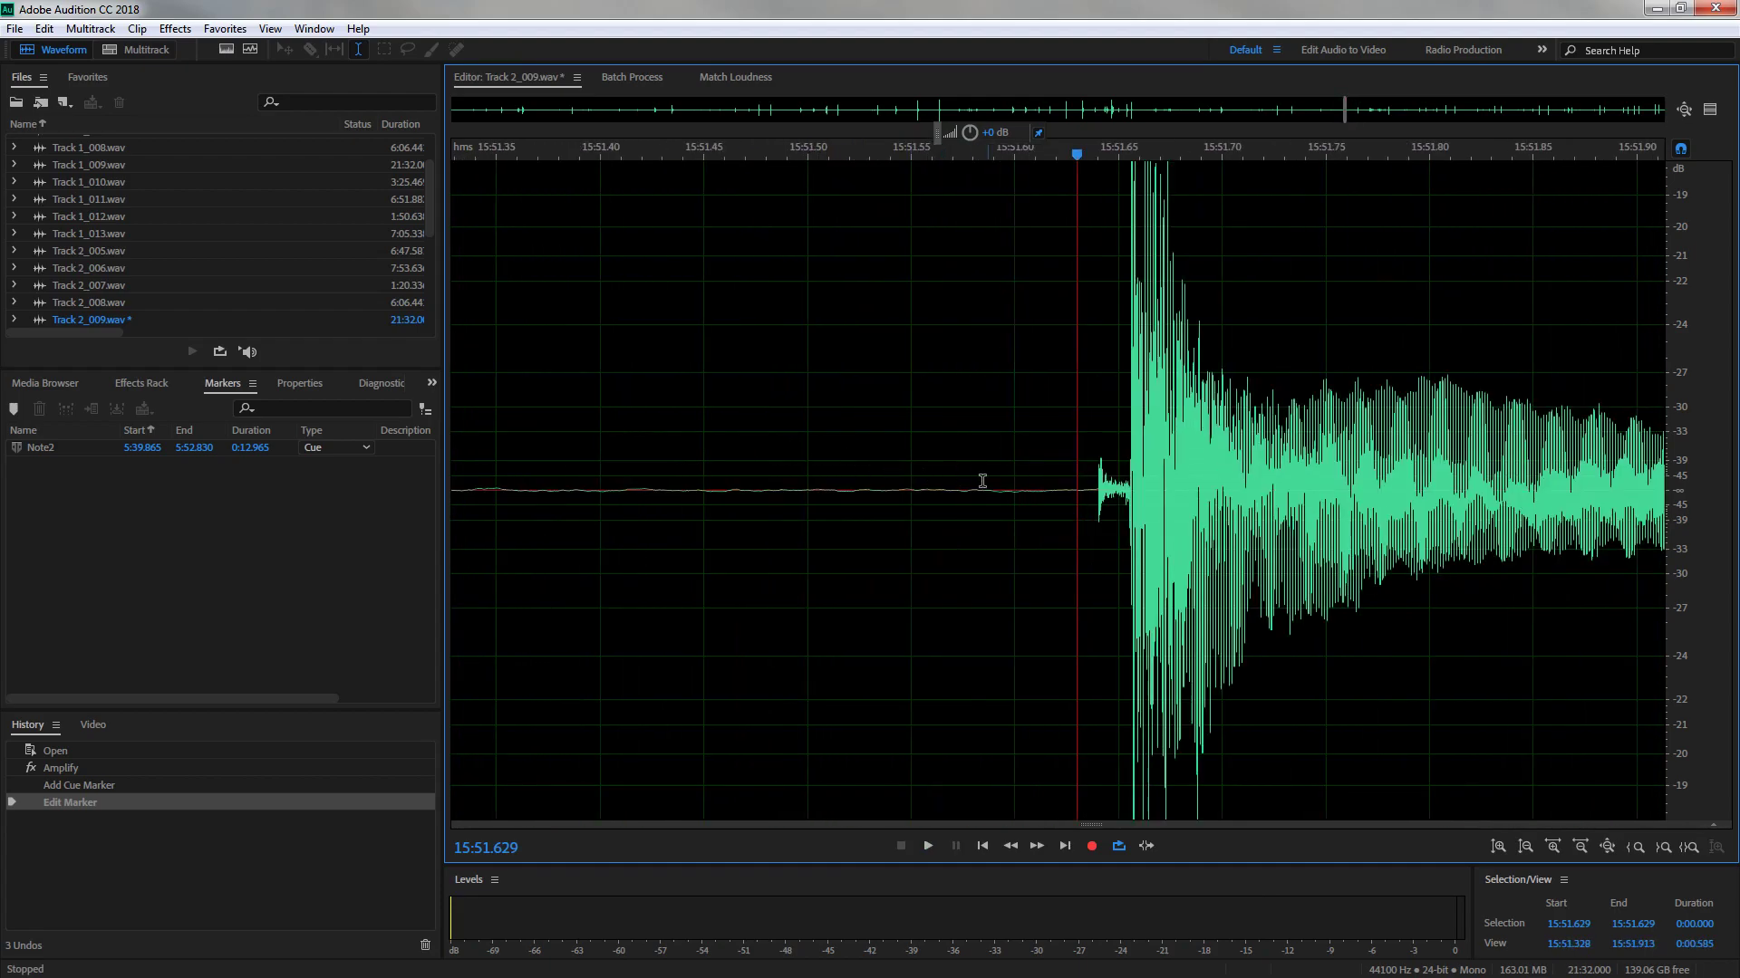
scroll(1086, 482, "up", 1)
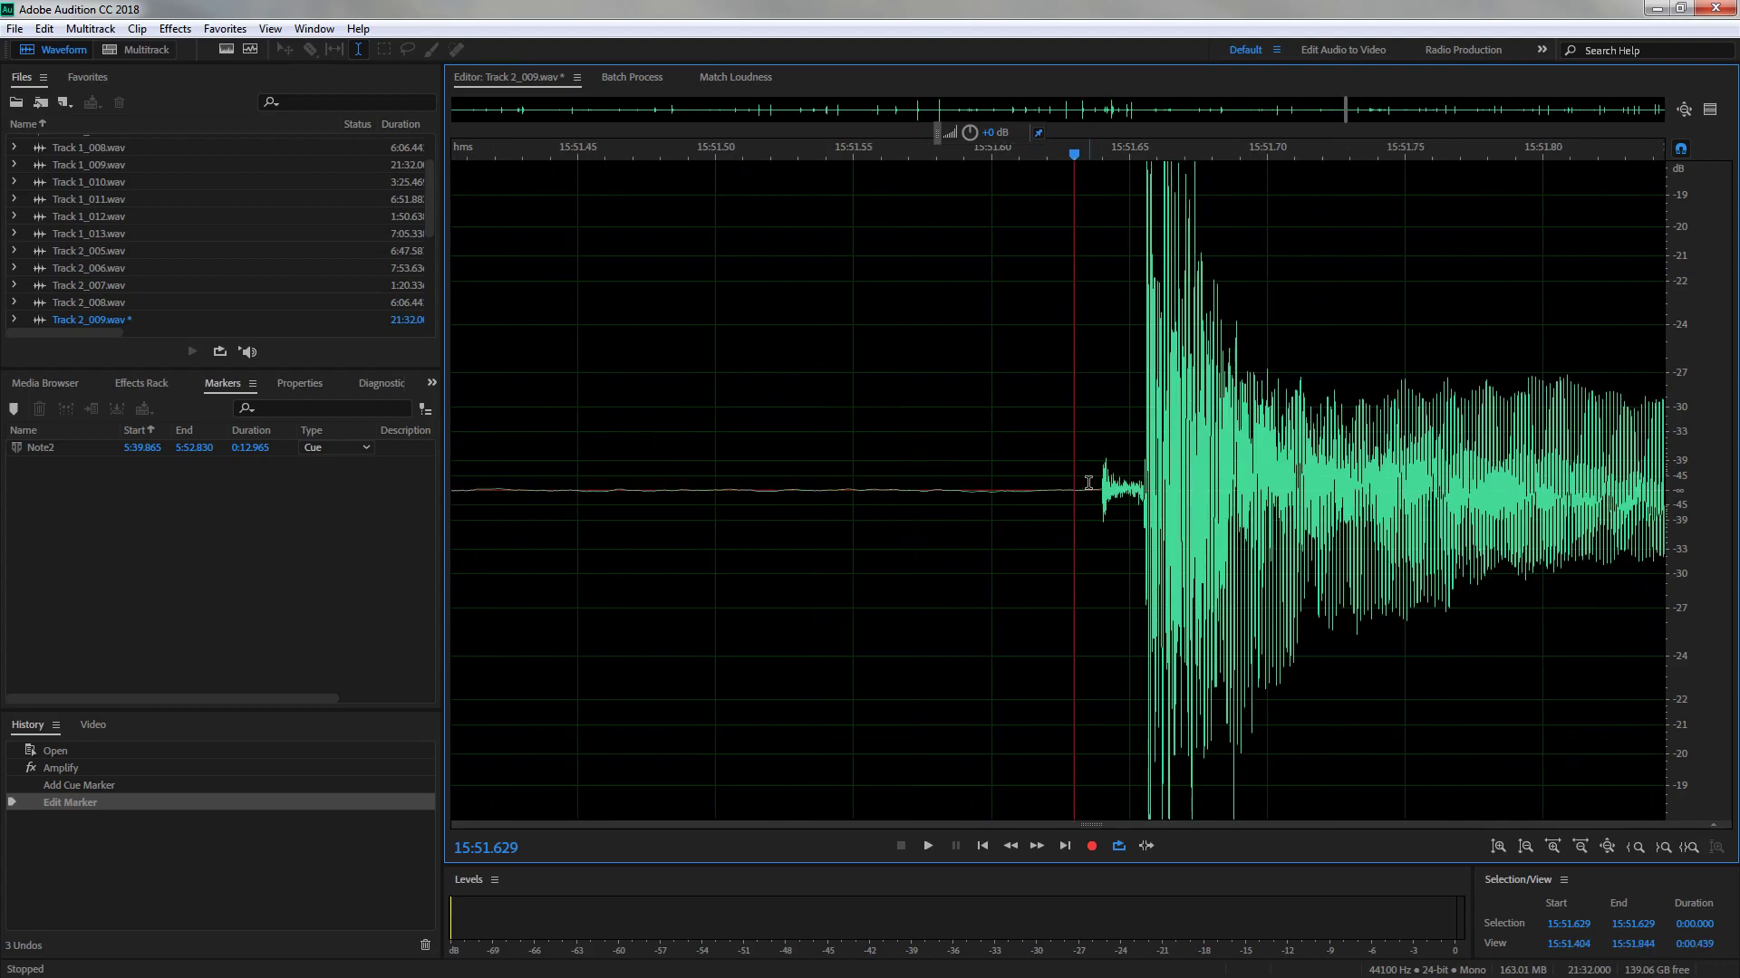
left_click(232, 48)
scroll(738, 304, "down", 3)
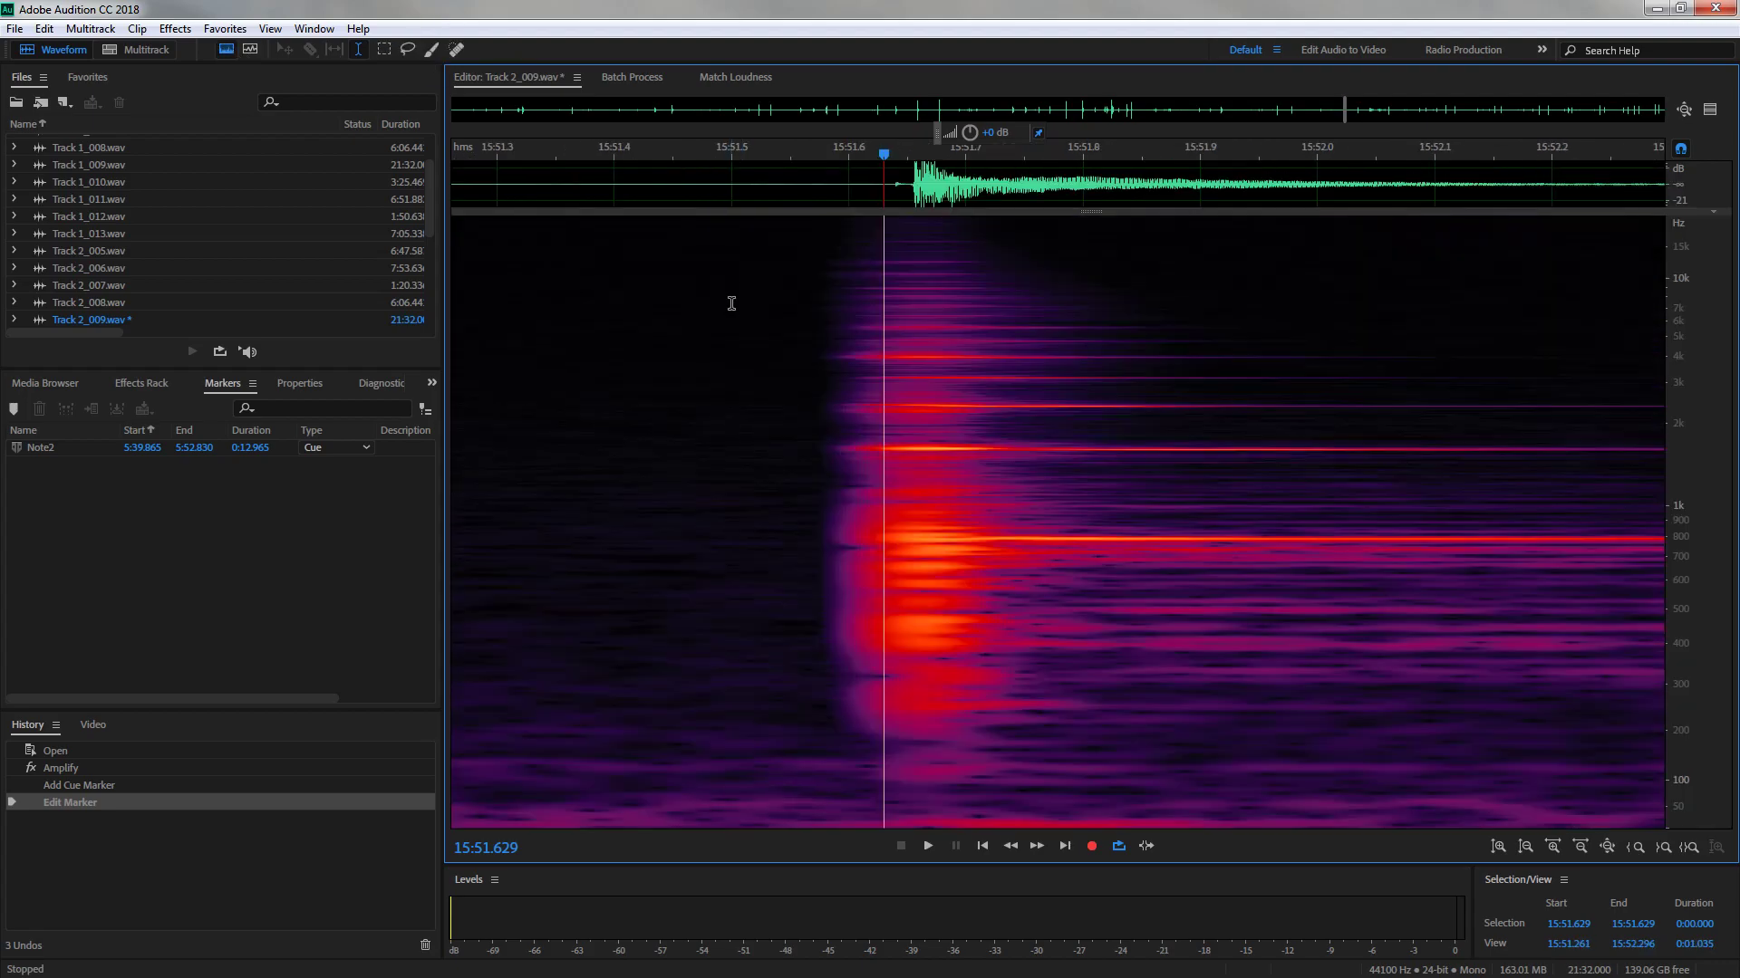
scroll(714, 381, "down", 7)
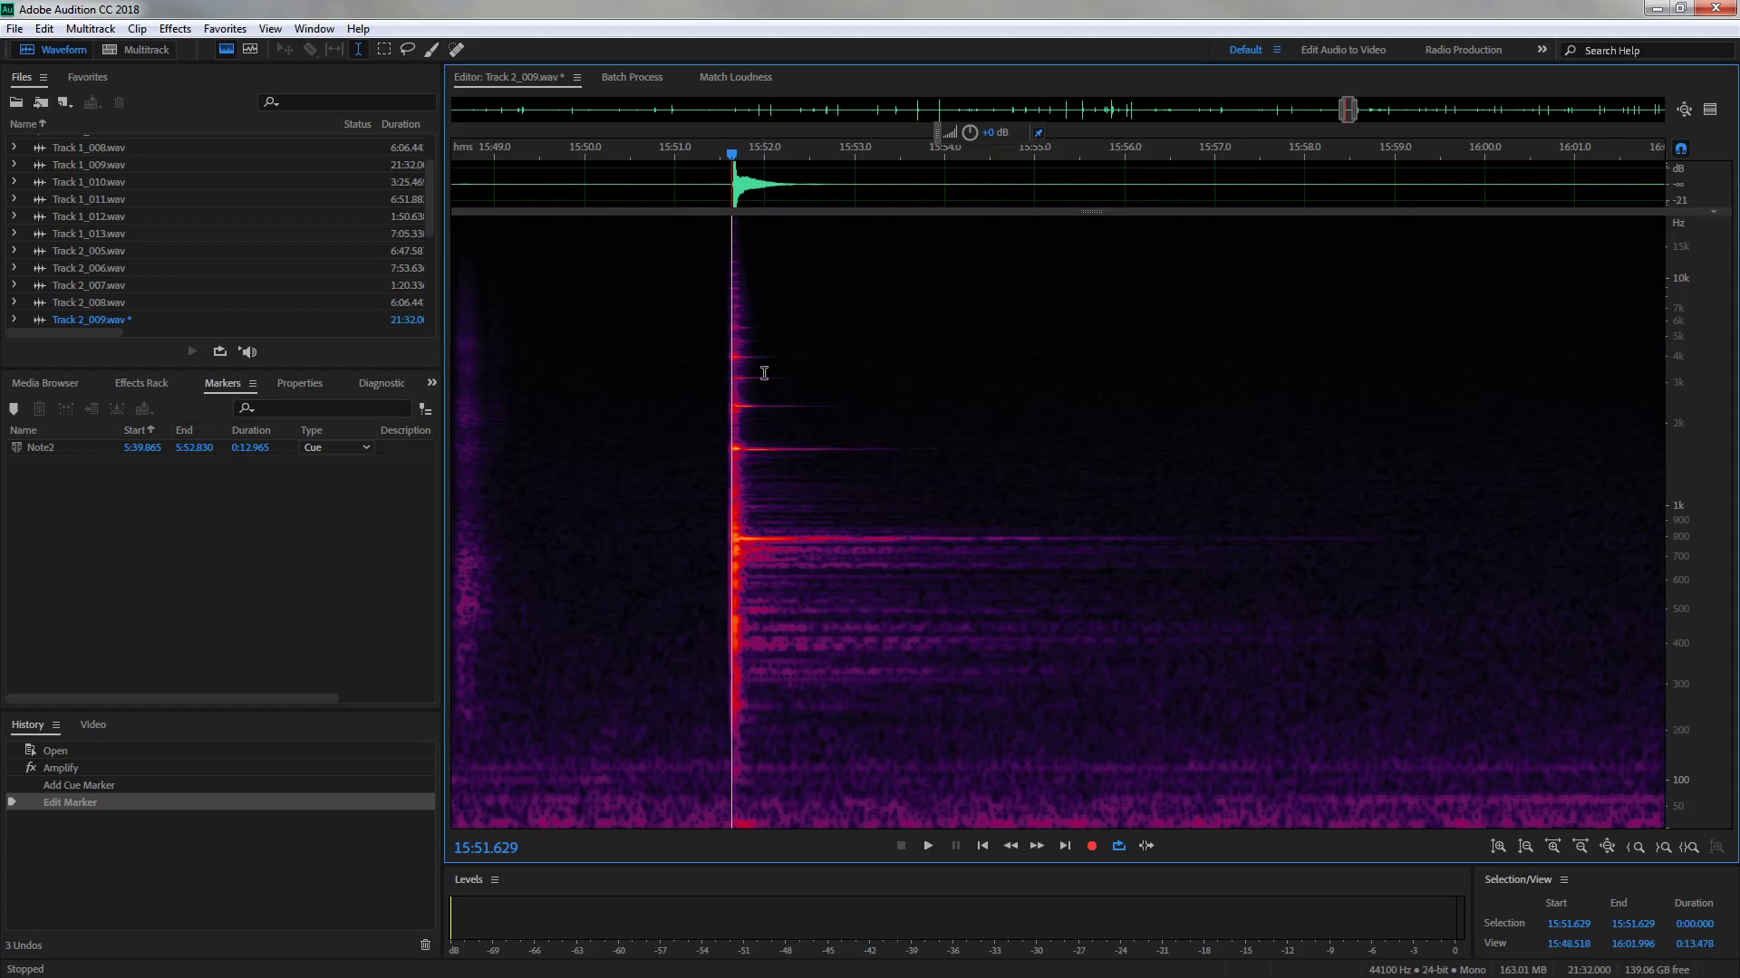
left_click(227, 50)
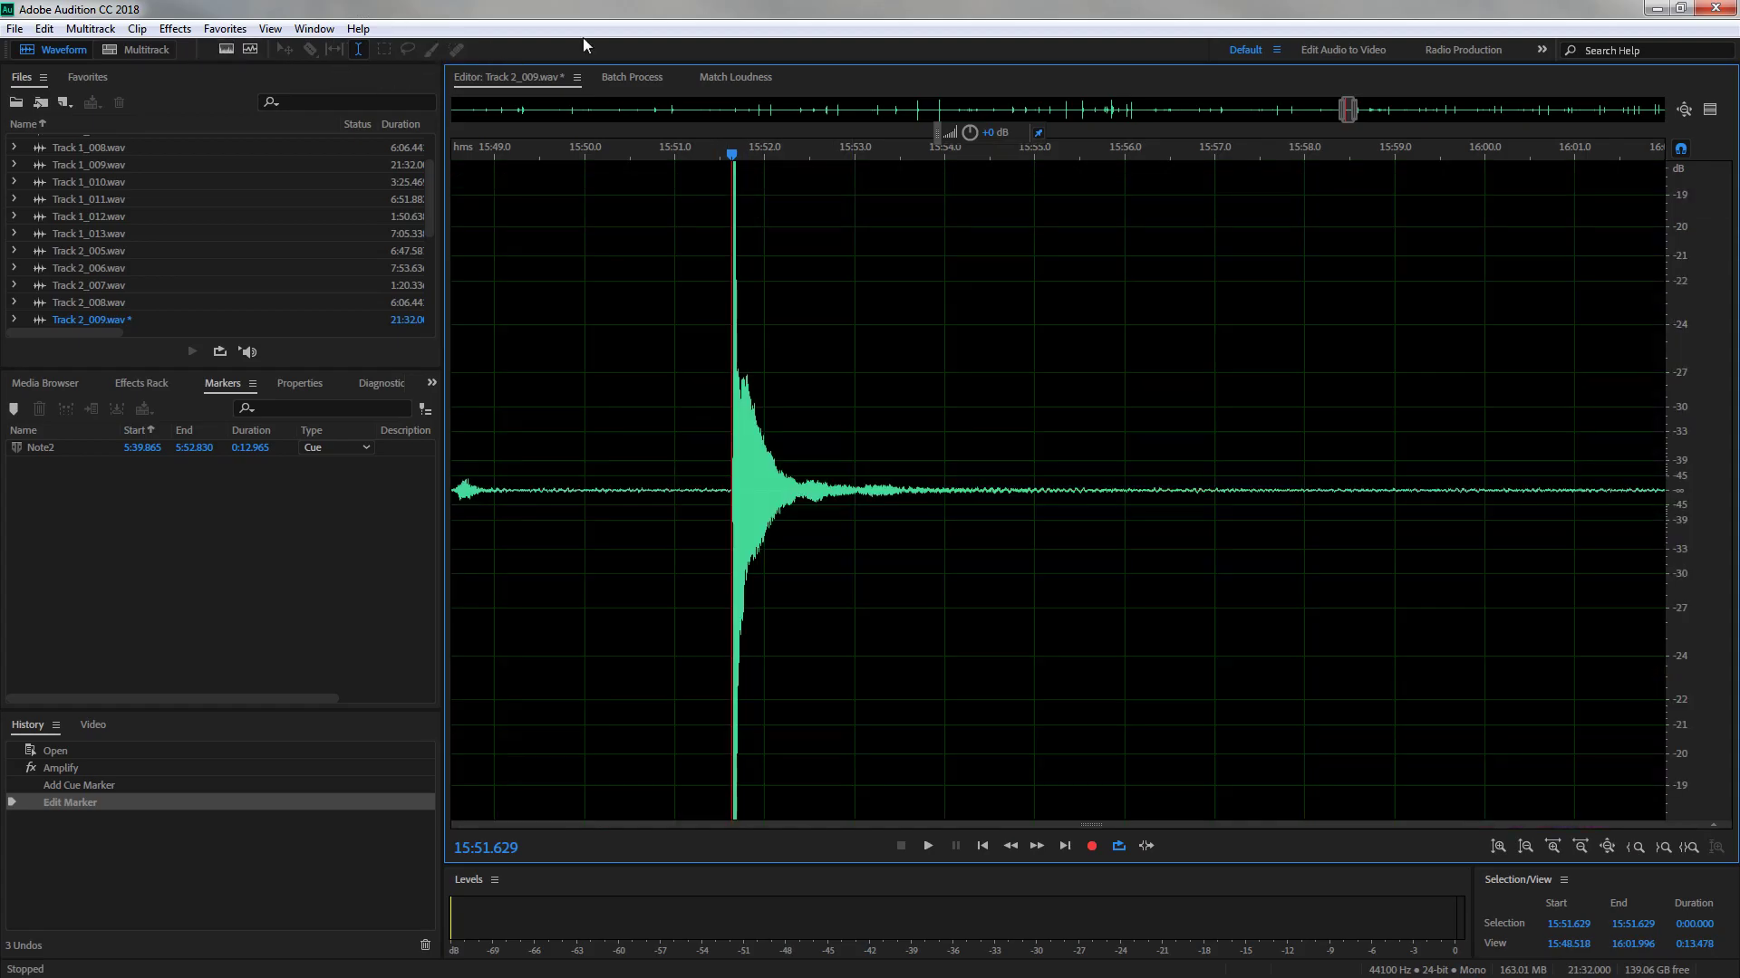
Examine the pre-attack noise from 16:05.624 to 16:05.630 and place the playhead at its start
scroll(909, 372, "up", 7)
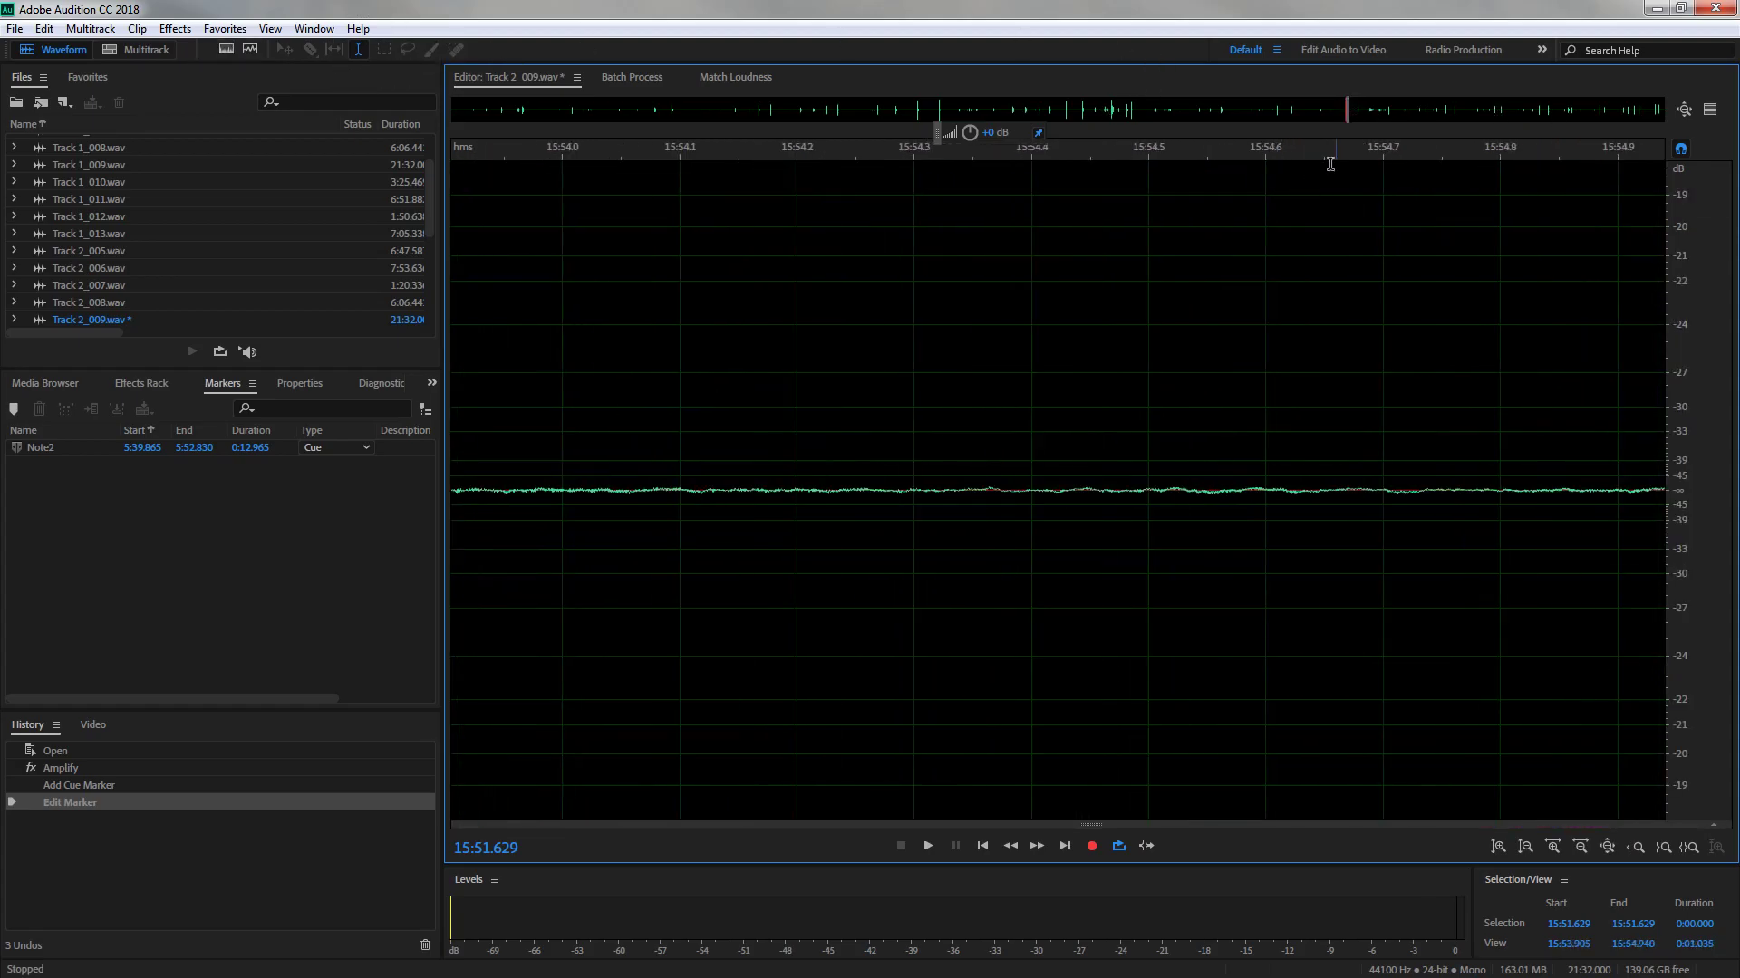
left_click_drag(1346, 109, 1354, 114)
scroll(865, 431, "up", 12)
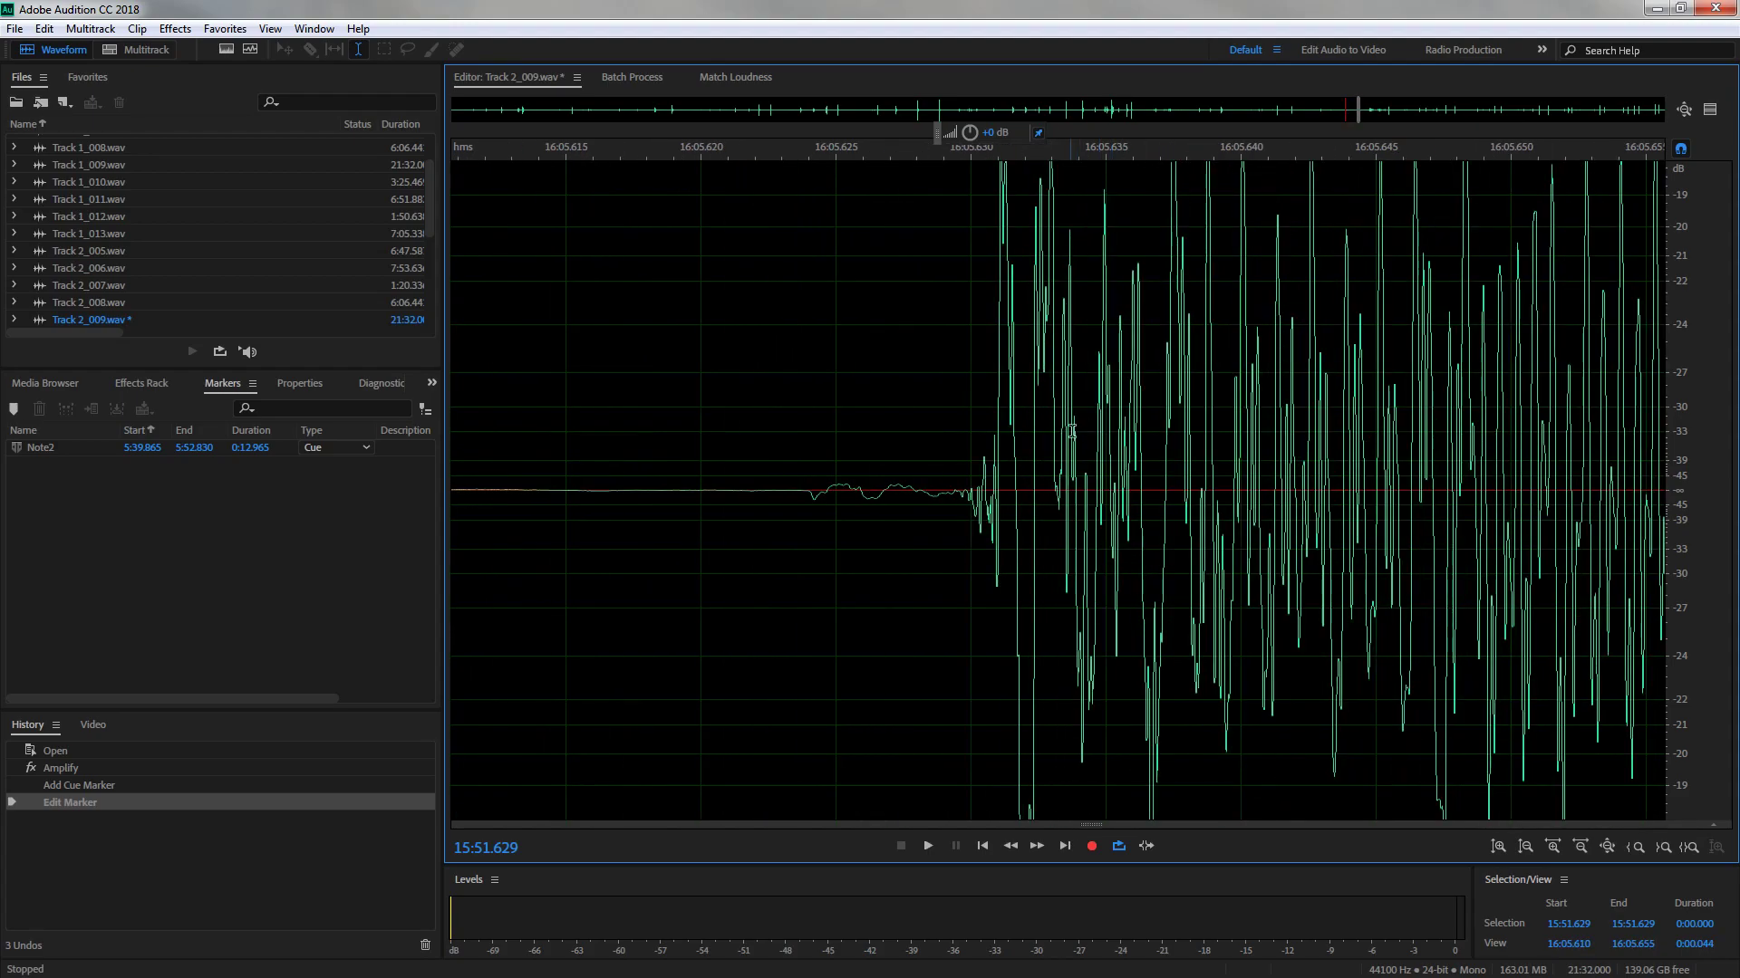
scroll(736, 457, "down", 2)
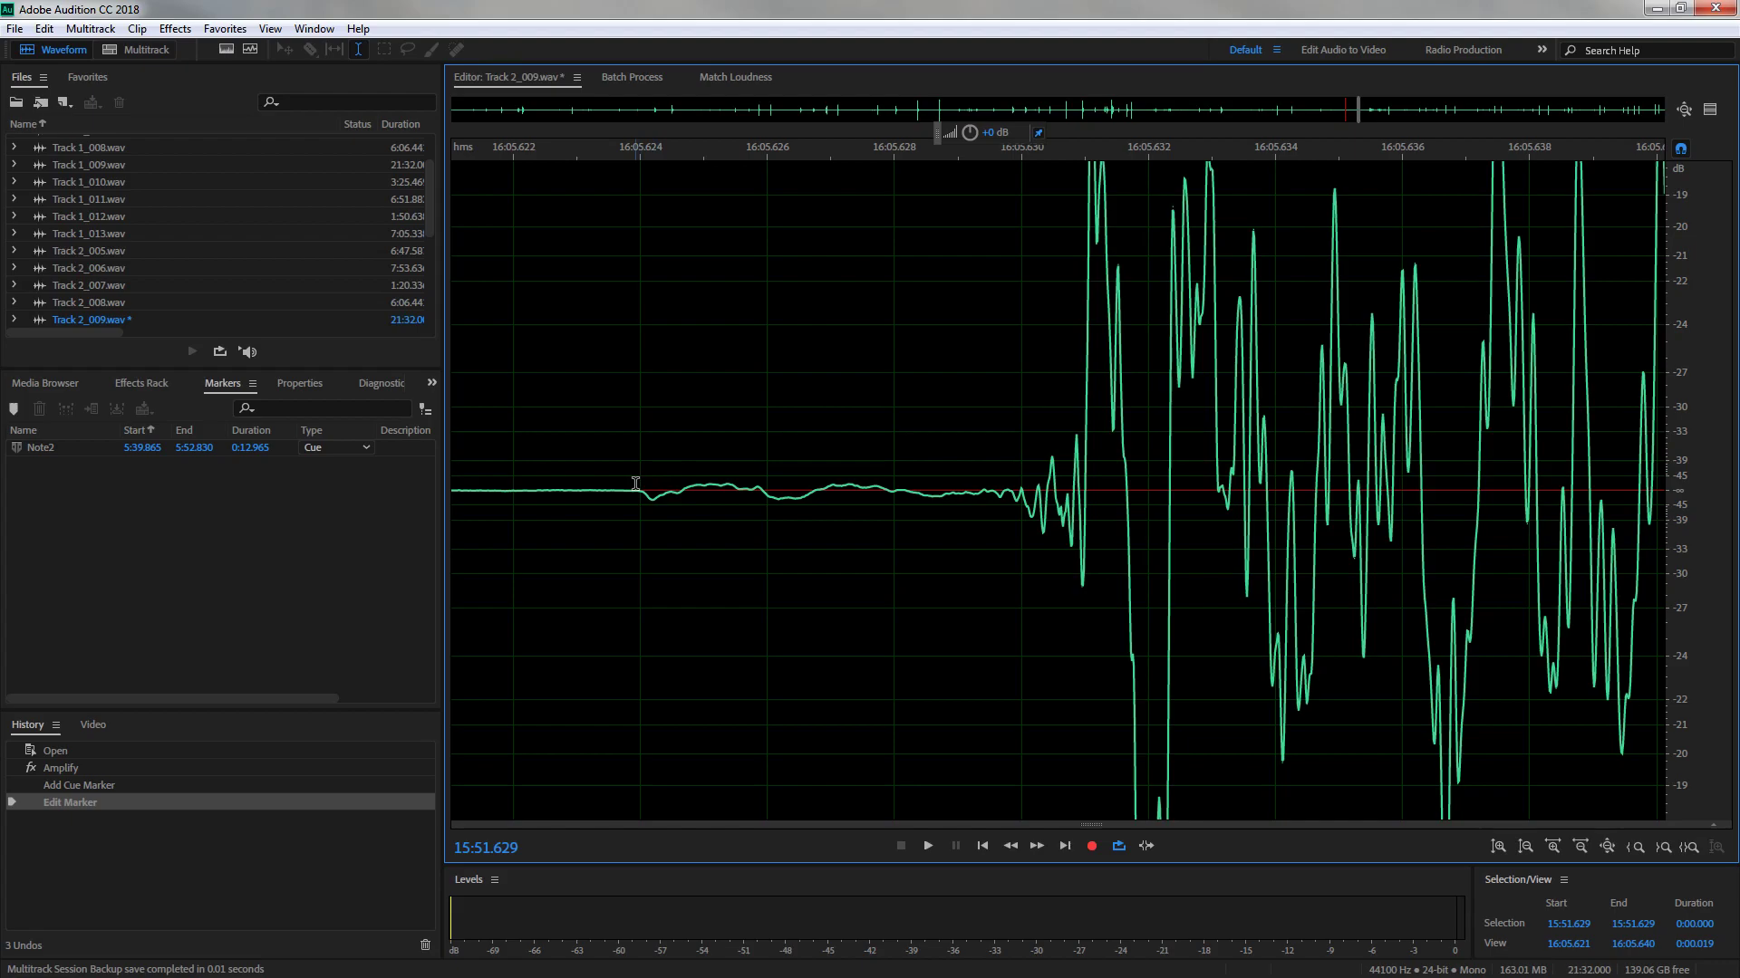
left_click_drag(641, 483, 1018, 495)
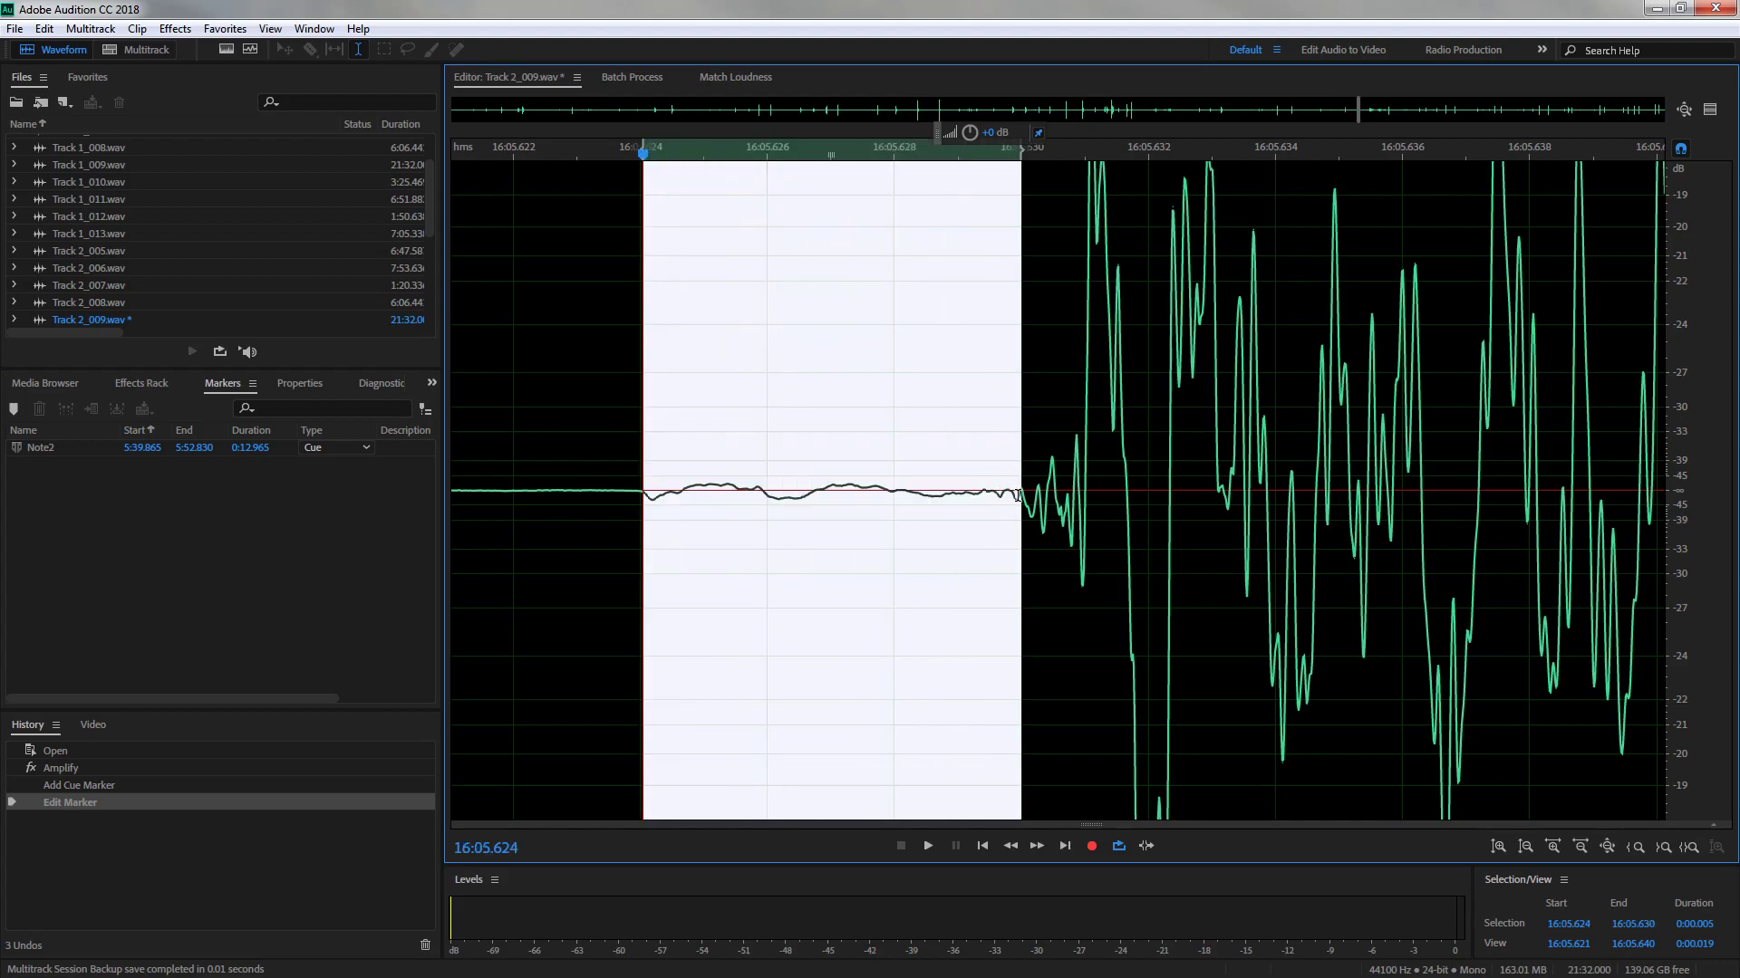
left_click(630, 416)
left_click(644, 435)
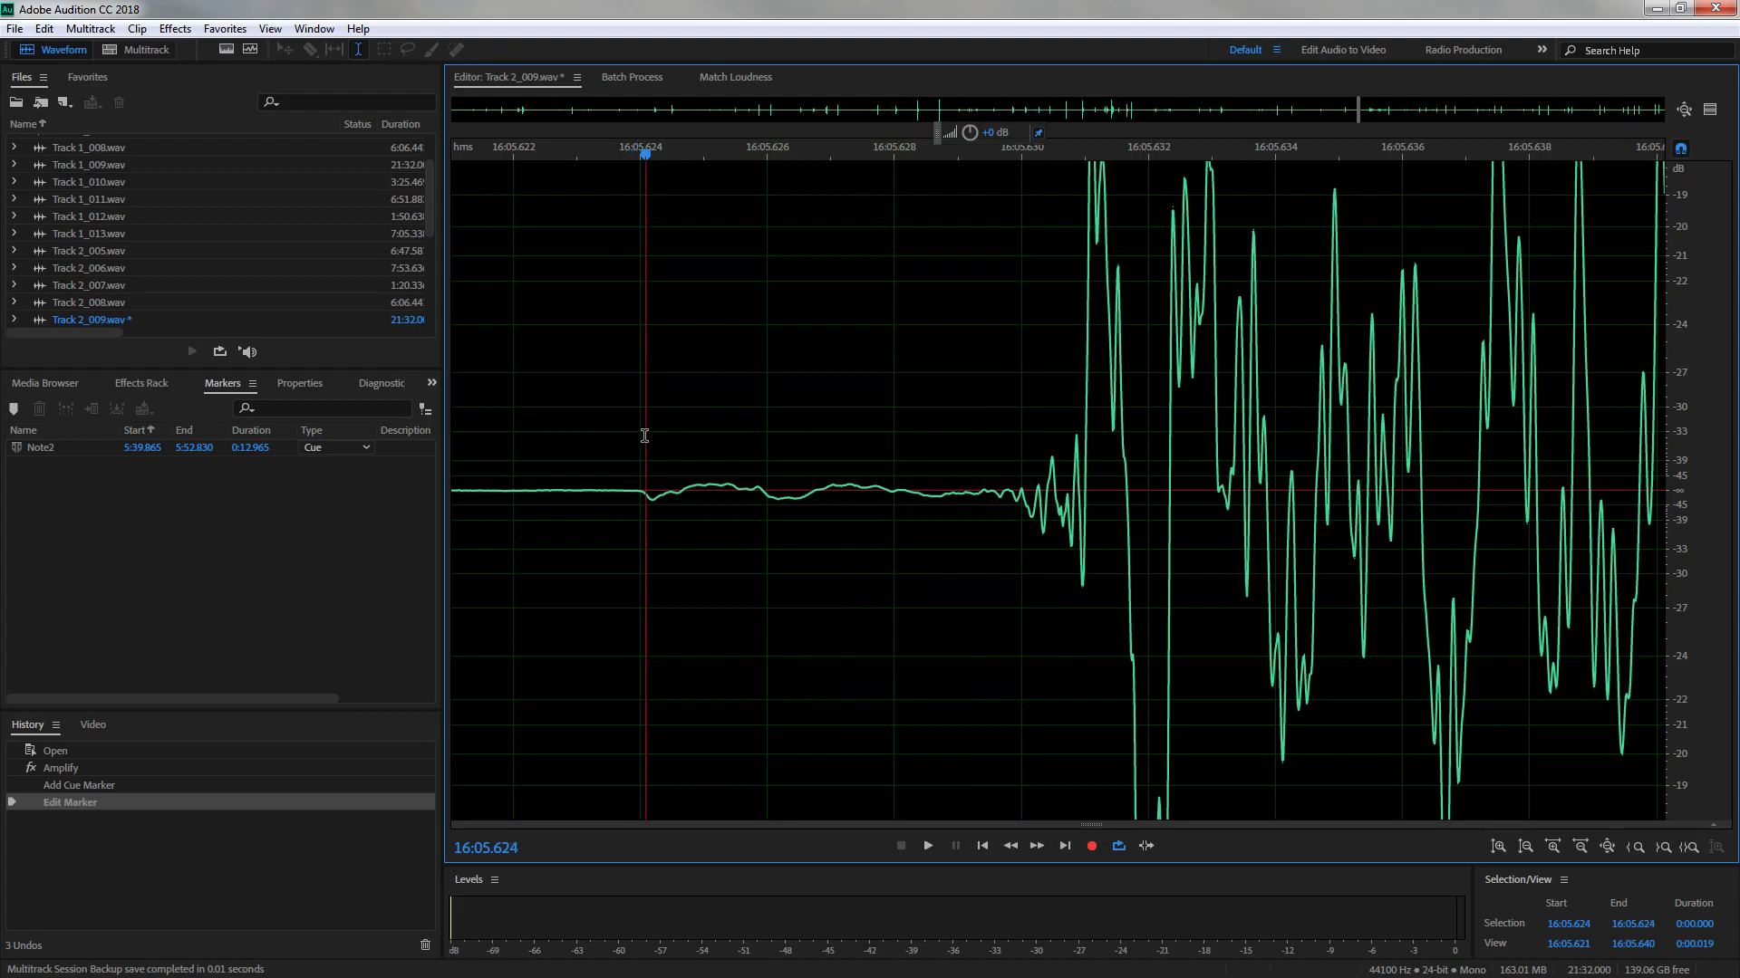
Place the playhead at 16:05.624 and compare the waveform before the attack with its spectral frequency display
left_click(610, 424)
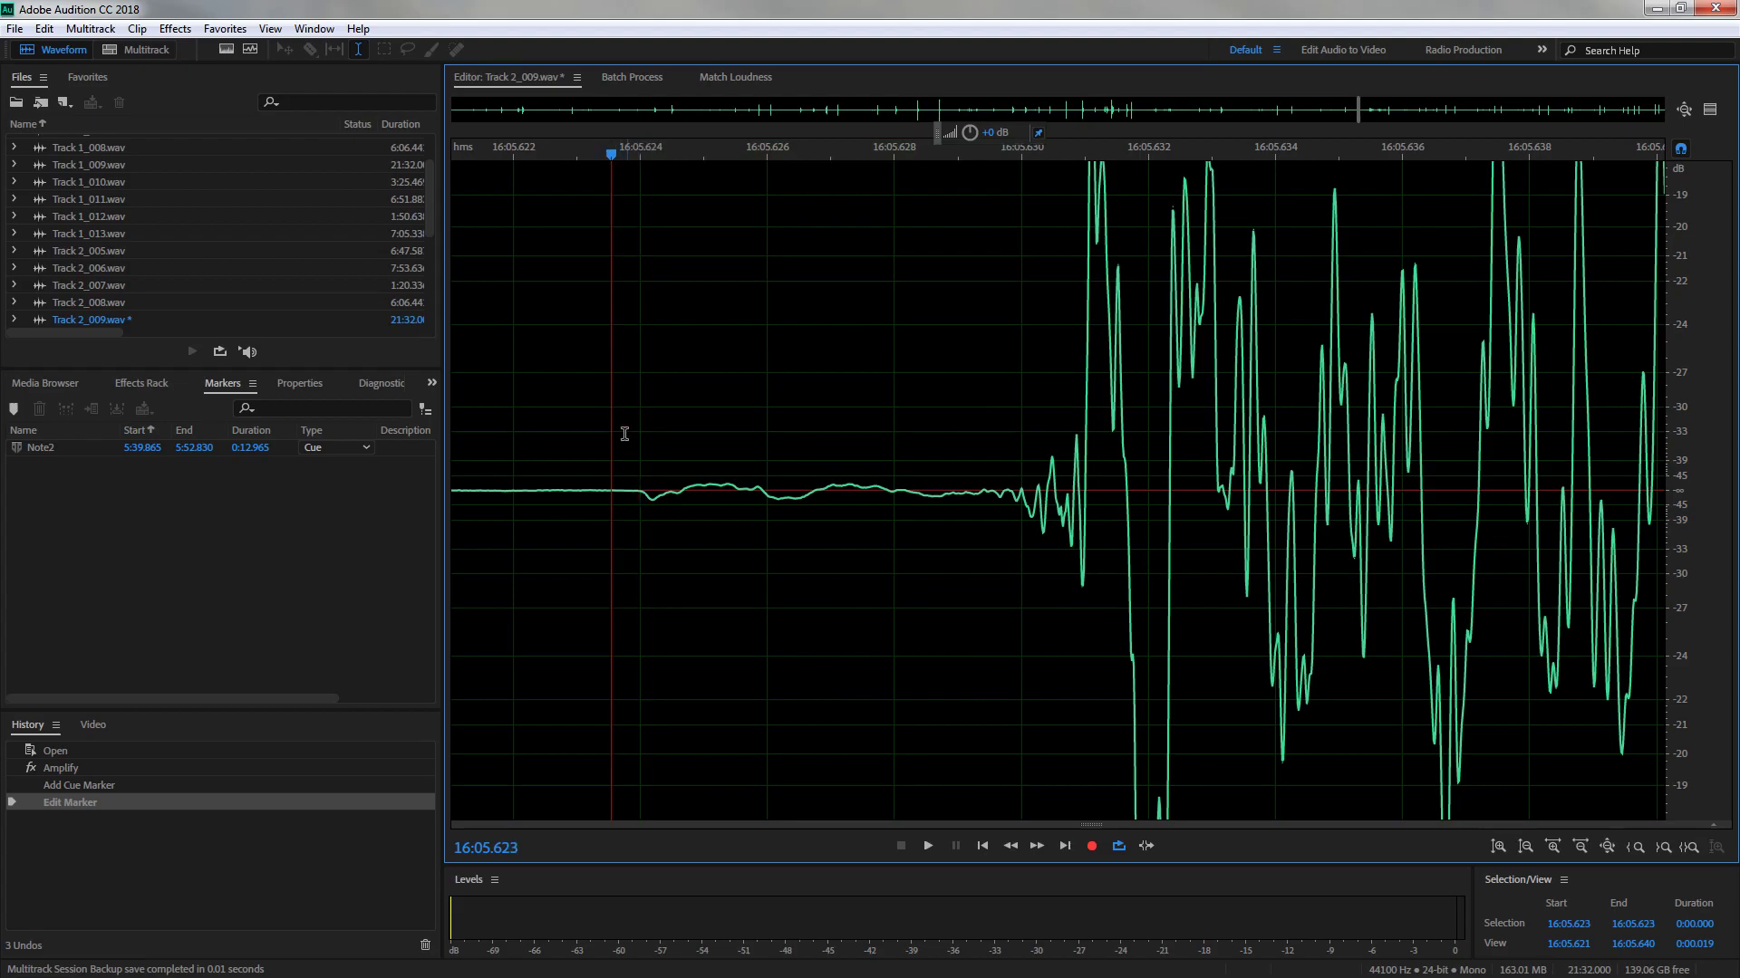
left_click(639, 443)
left_click(225, 50)
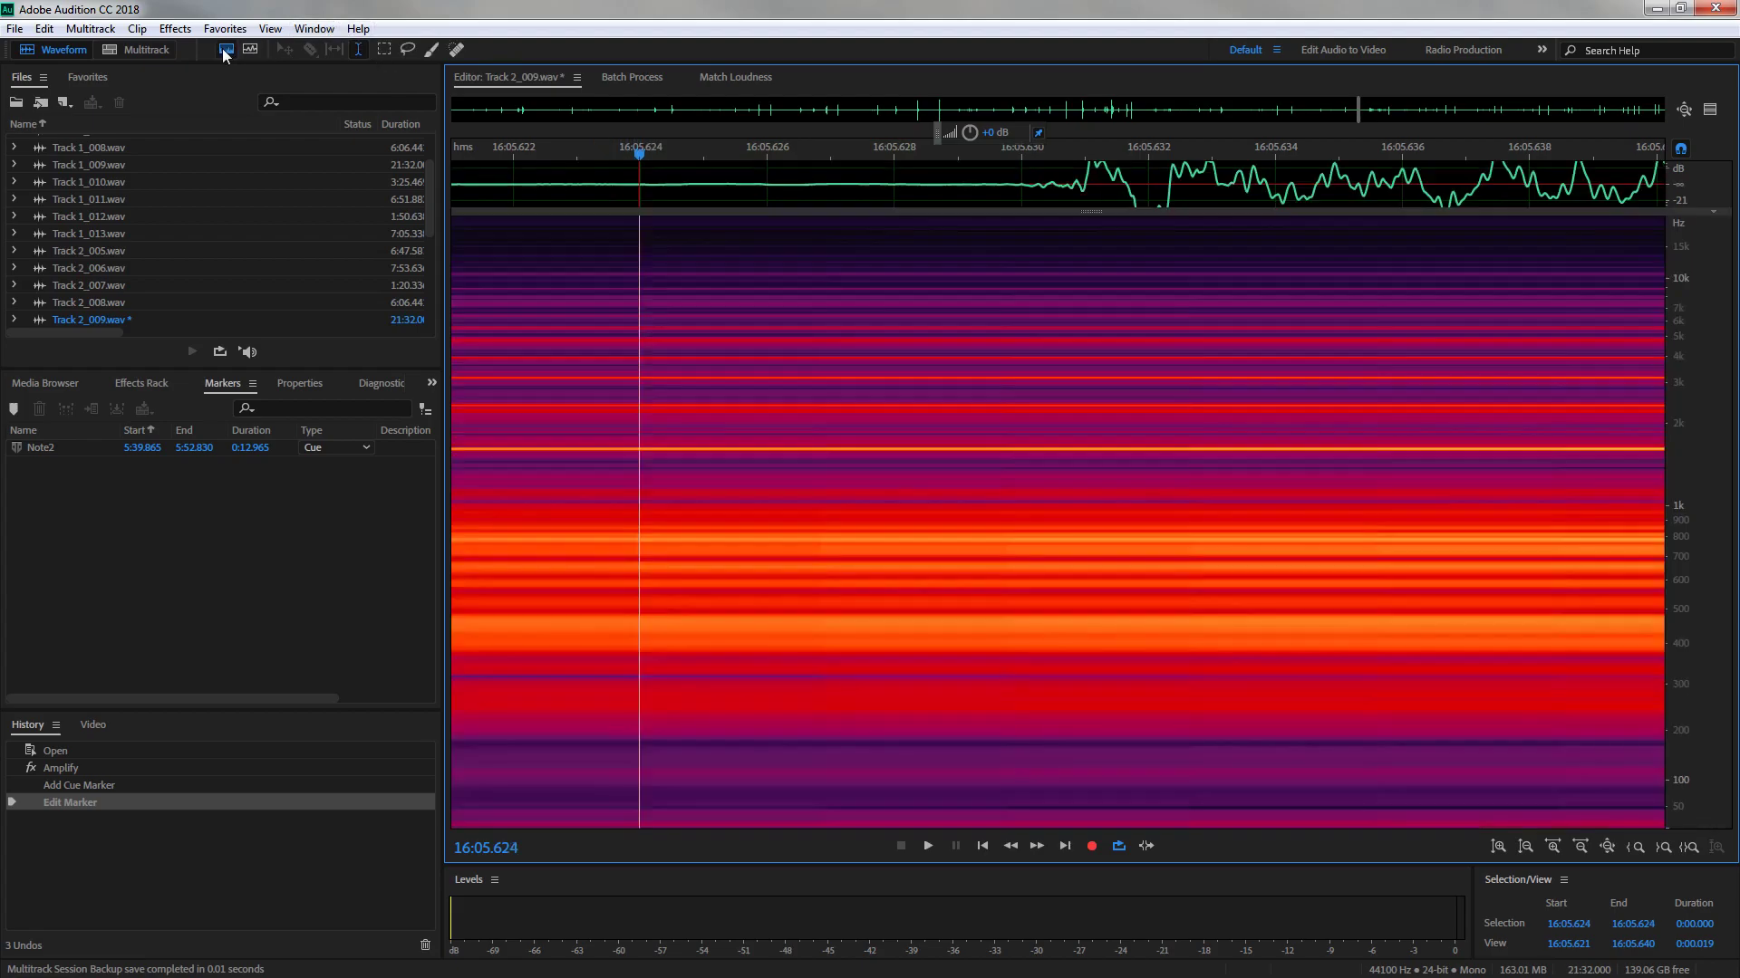
left_click(225, 51)
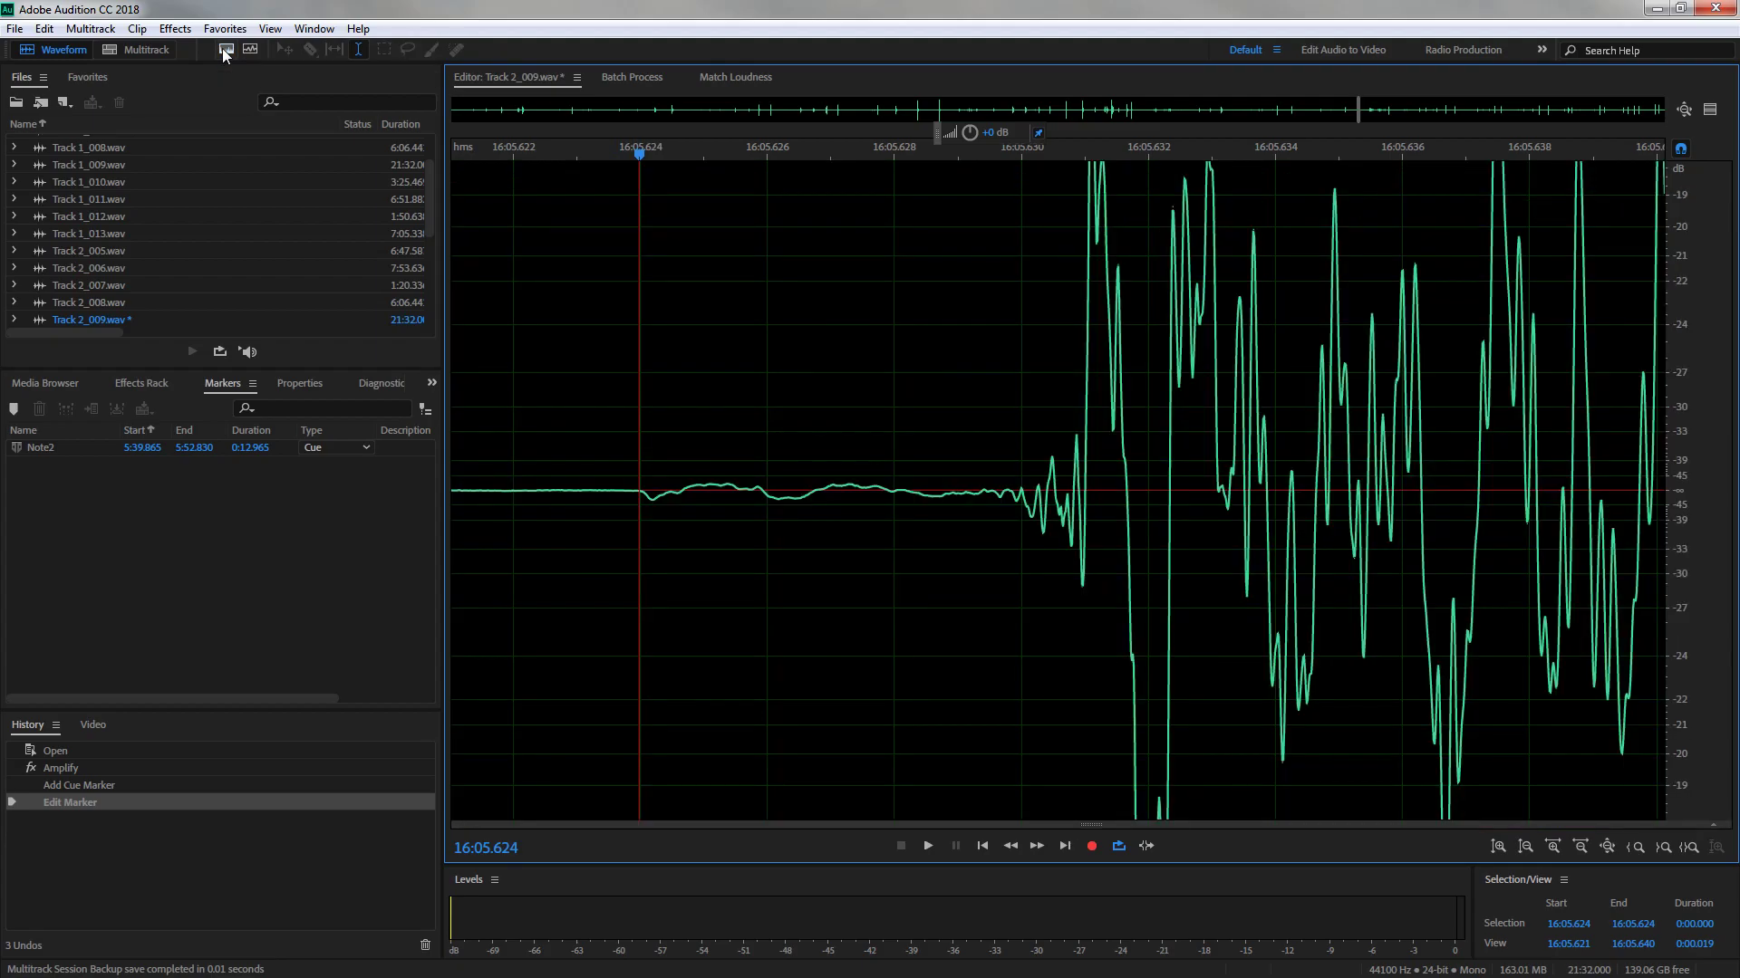
left_click(225, 51)
scroll(845, 424, "down", 8)
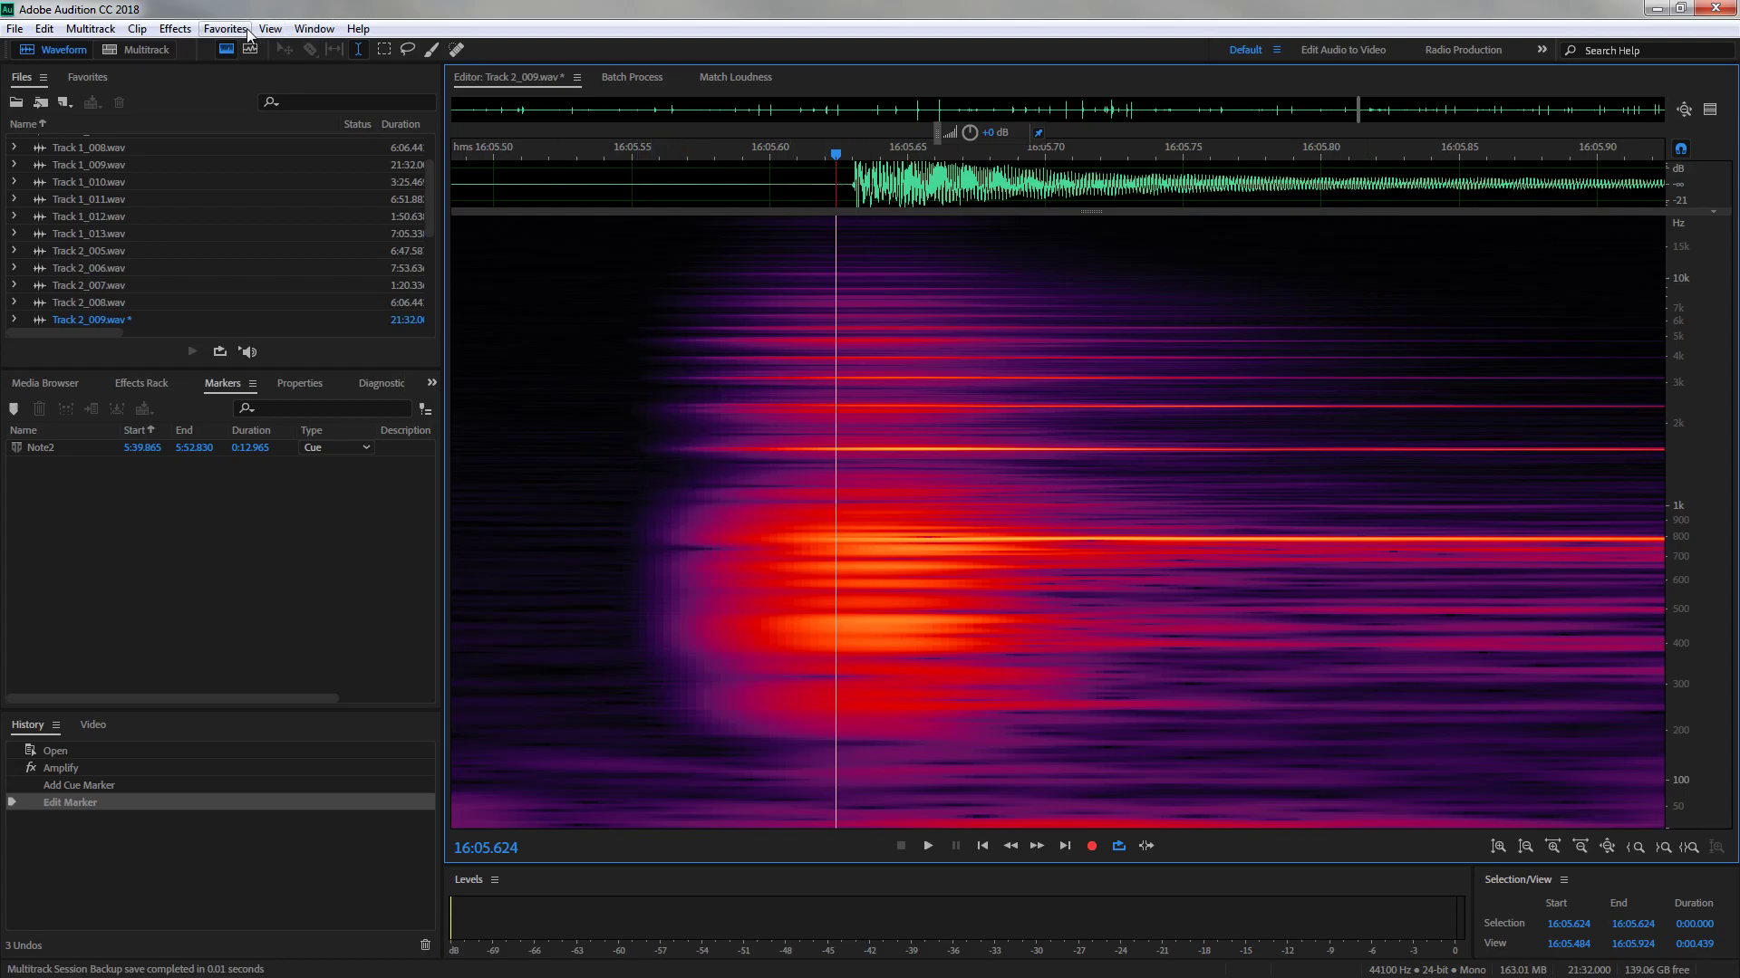
left_click(228, 51)
Select the note from 16:05.624 to 16:11.509 and show its spectral frequency display
scroll(1007, 511, "up", 5)
scroll(961, 510, "up", 6)
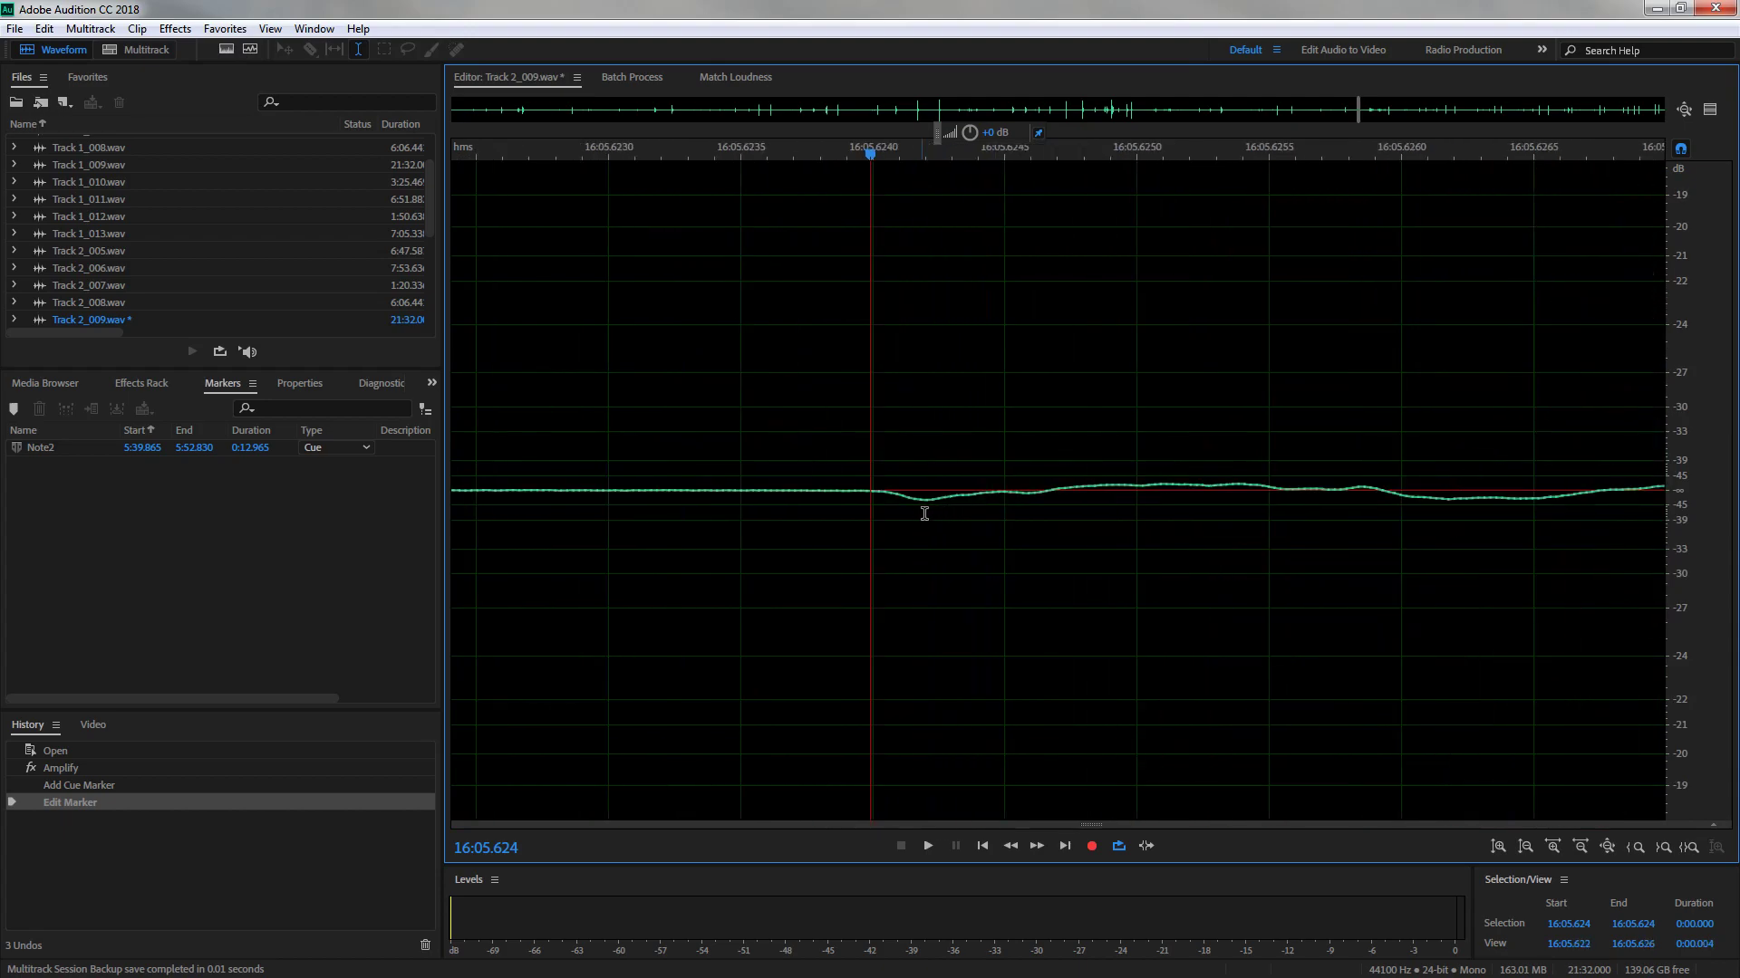
left_click_drag(868, 494, 609, 459)
scroll(603, 464, "down", 5)
scroll(604, 464, "down", 14)
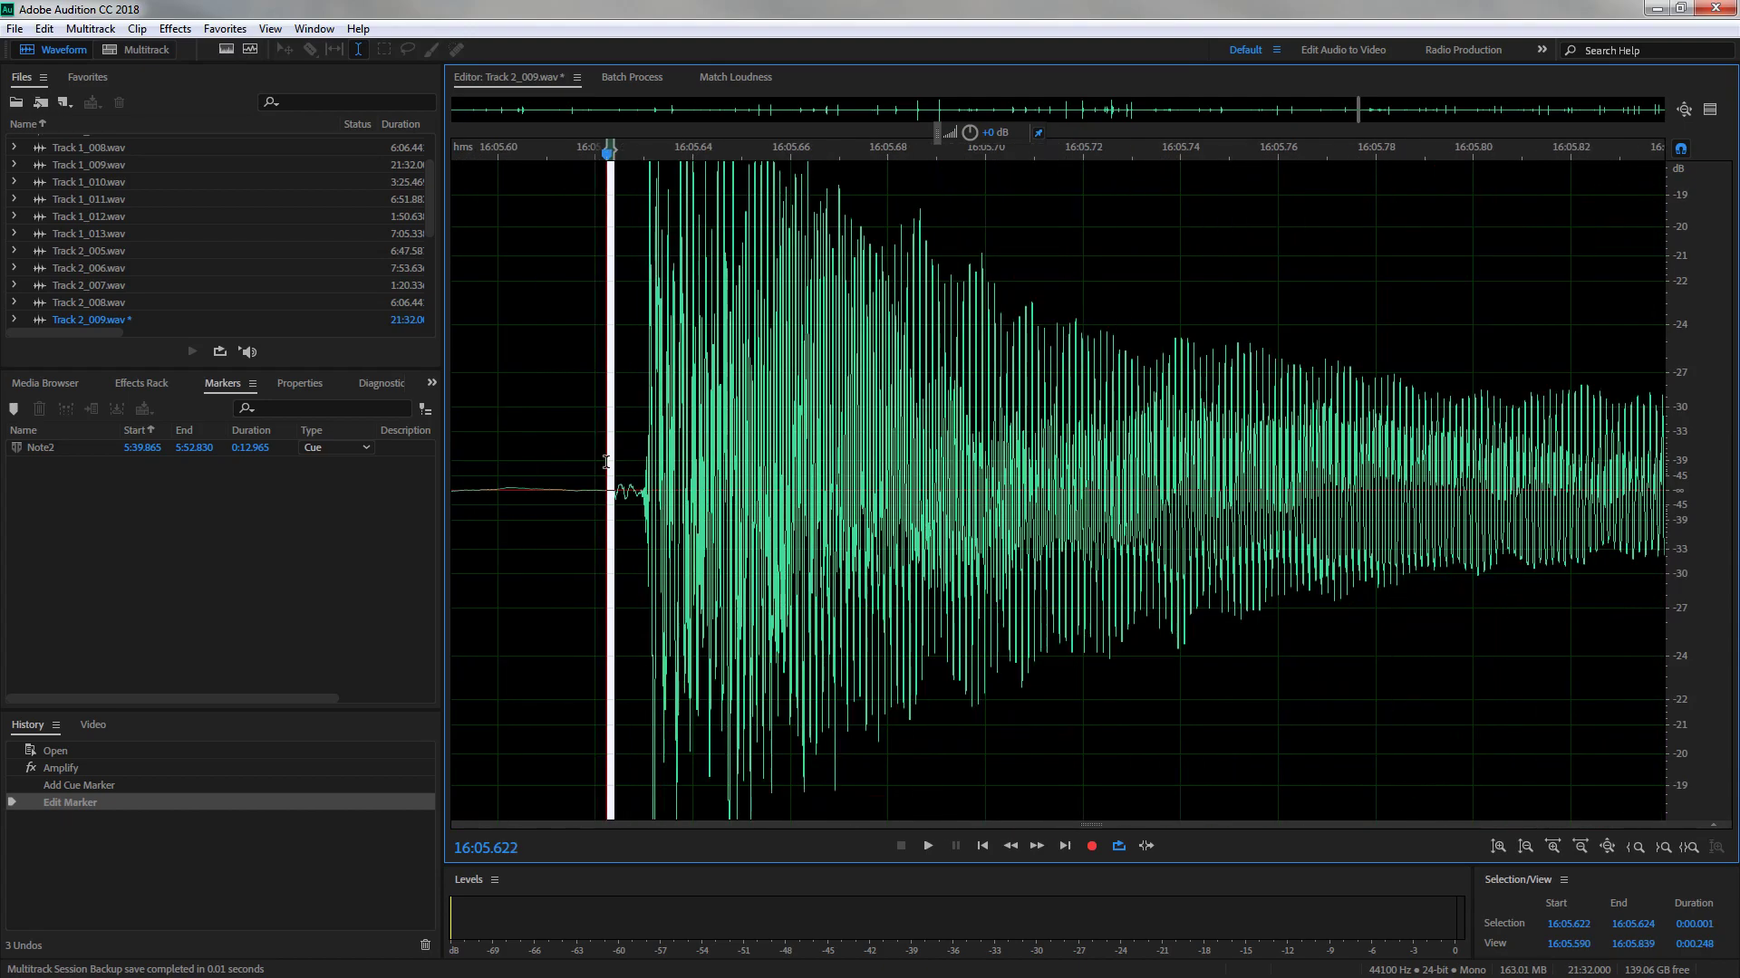
scroll(605, 462, "down", 1)
left_click_drag(605, 462, 1133, 536)
left_click(226, 51)
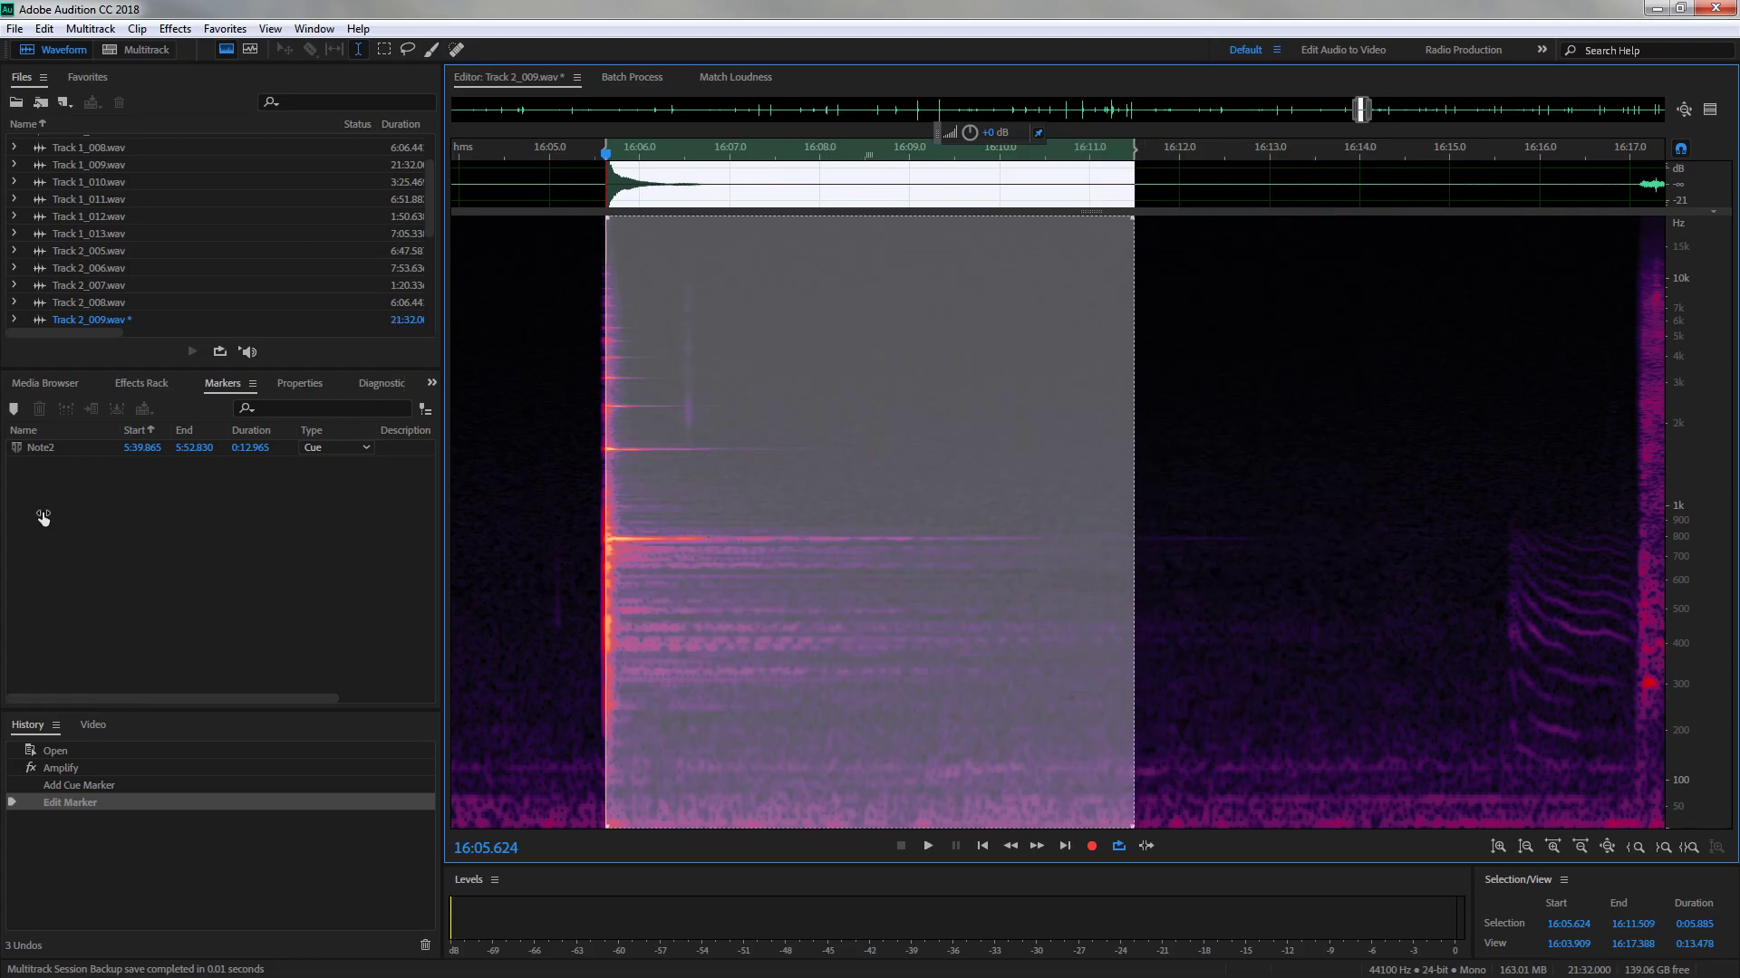
Add a cue marker for the selected note range and name it Note3
left_click(14, 409)
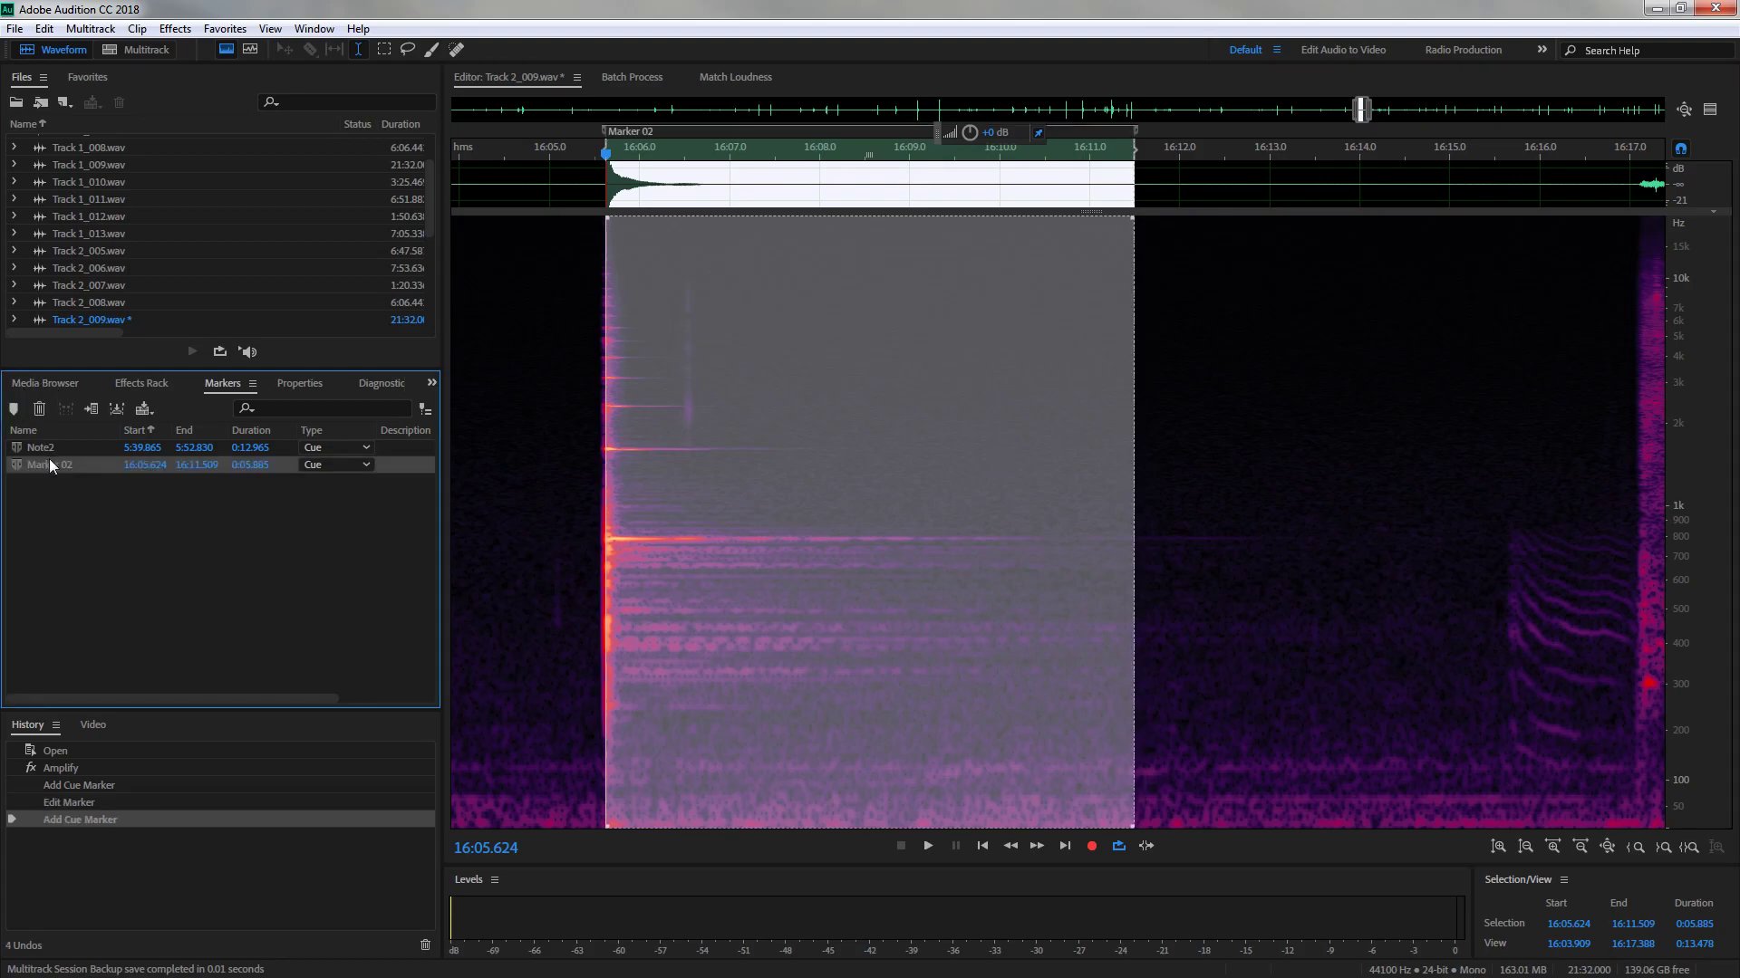
left_click(54, 464)
key("ctrl+a")
type("Note3")
key("Return")
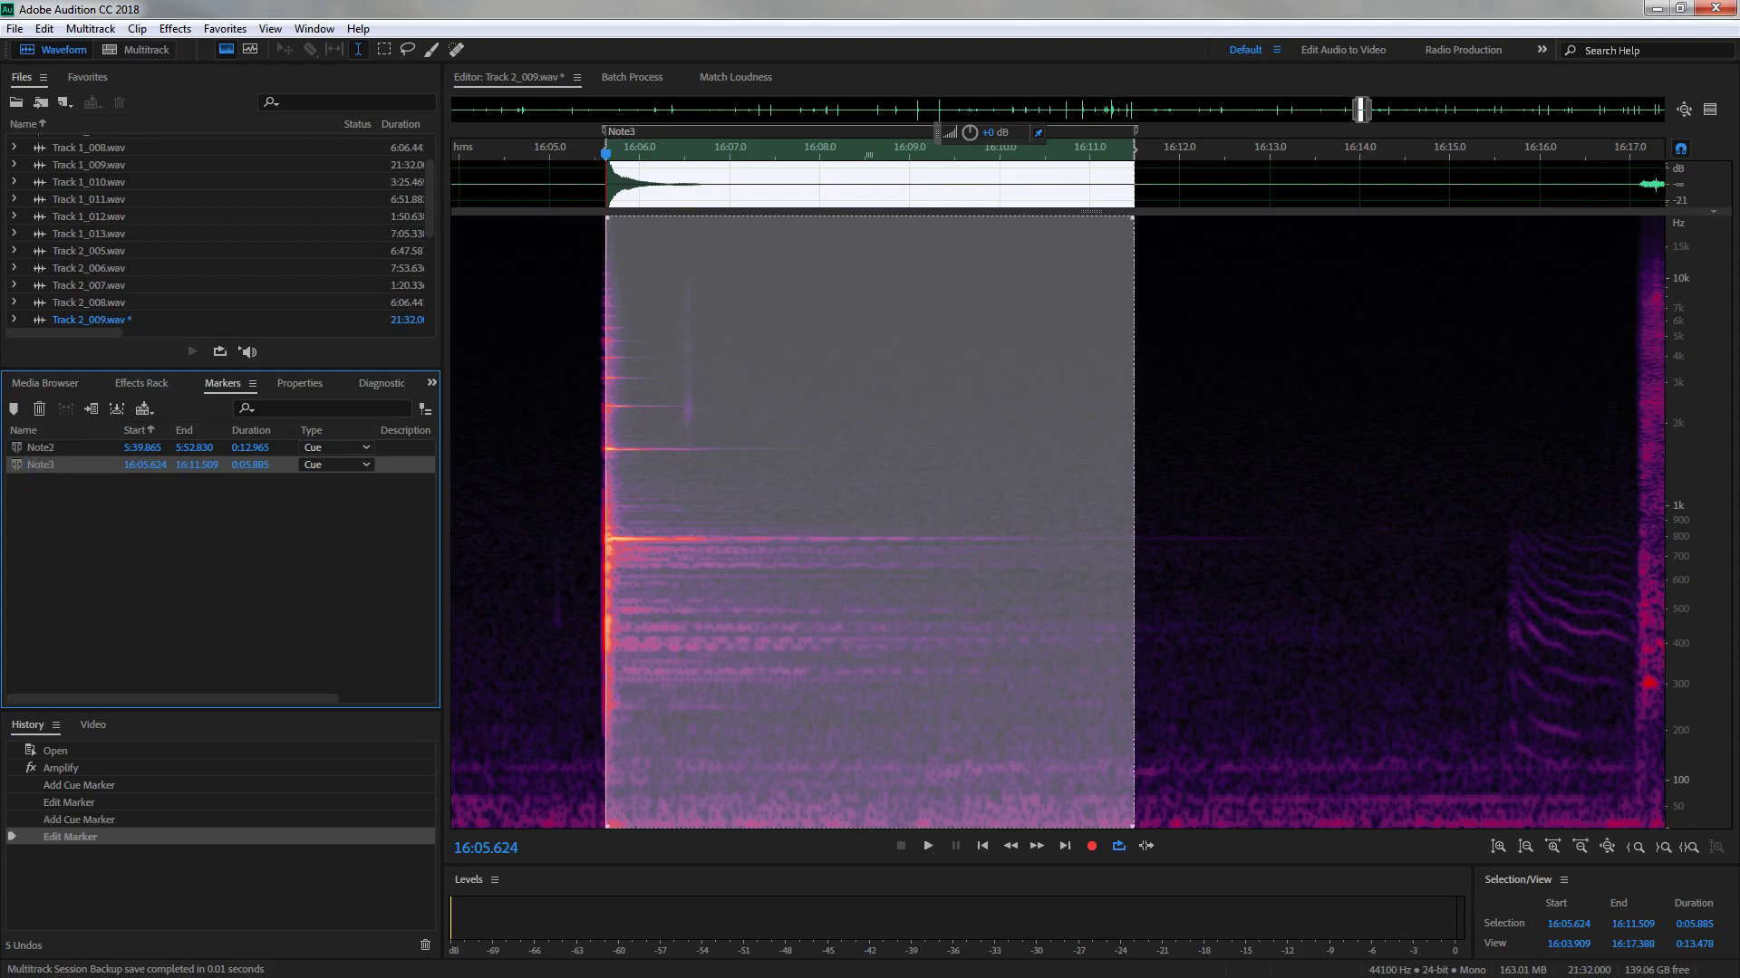
Clear the selection, go back to the note marked at 5:39.865, and rename its marker Note2 as D4
left_click(556, 415)
scroll(1350, 366, "down", 7)
left_click_drag(1340, 115, 789, 52)
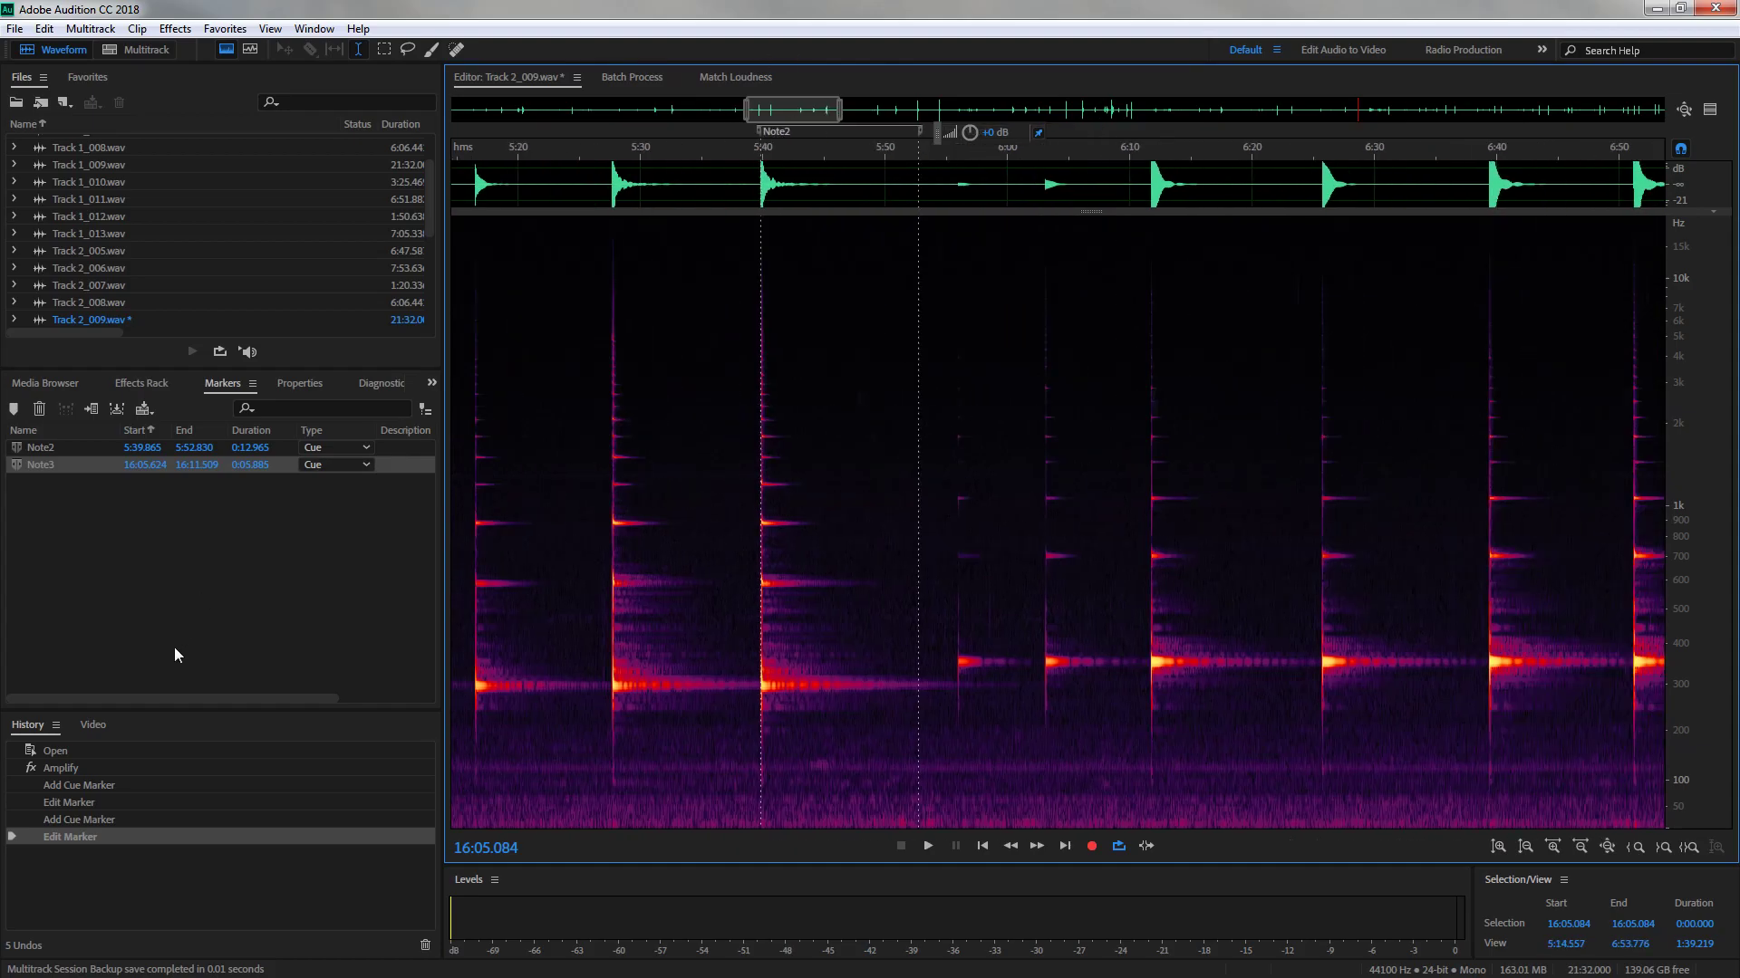
left_click(41, 449)
left_click(41, 448)
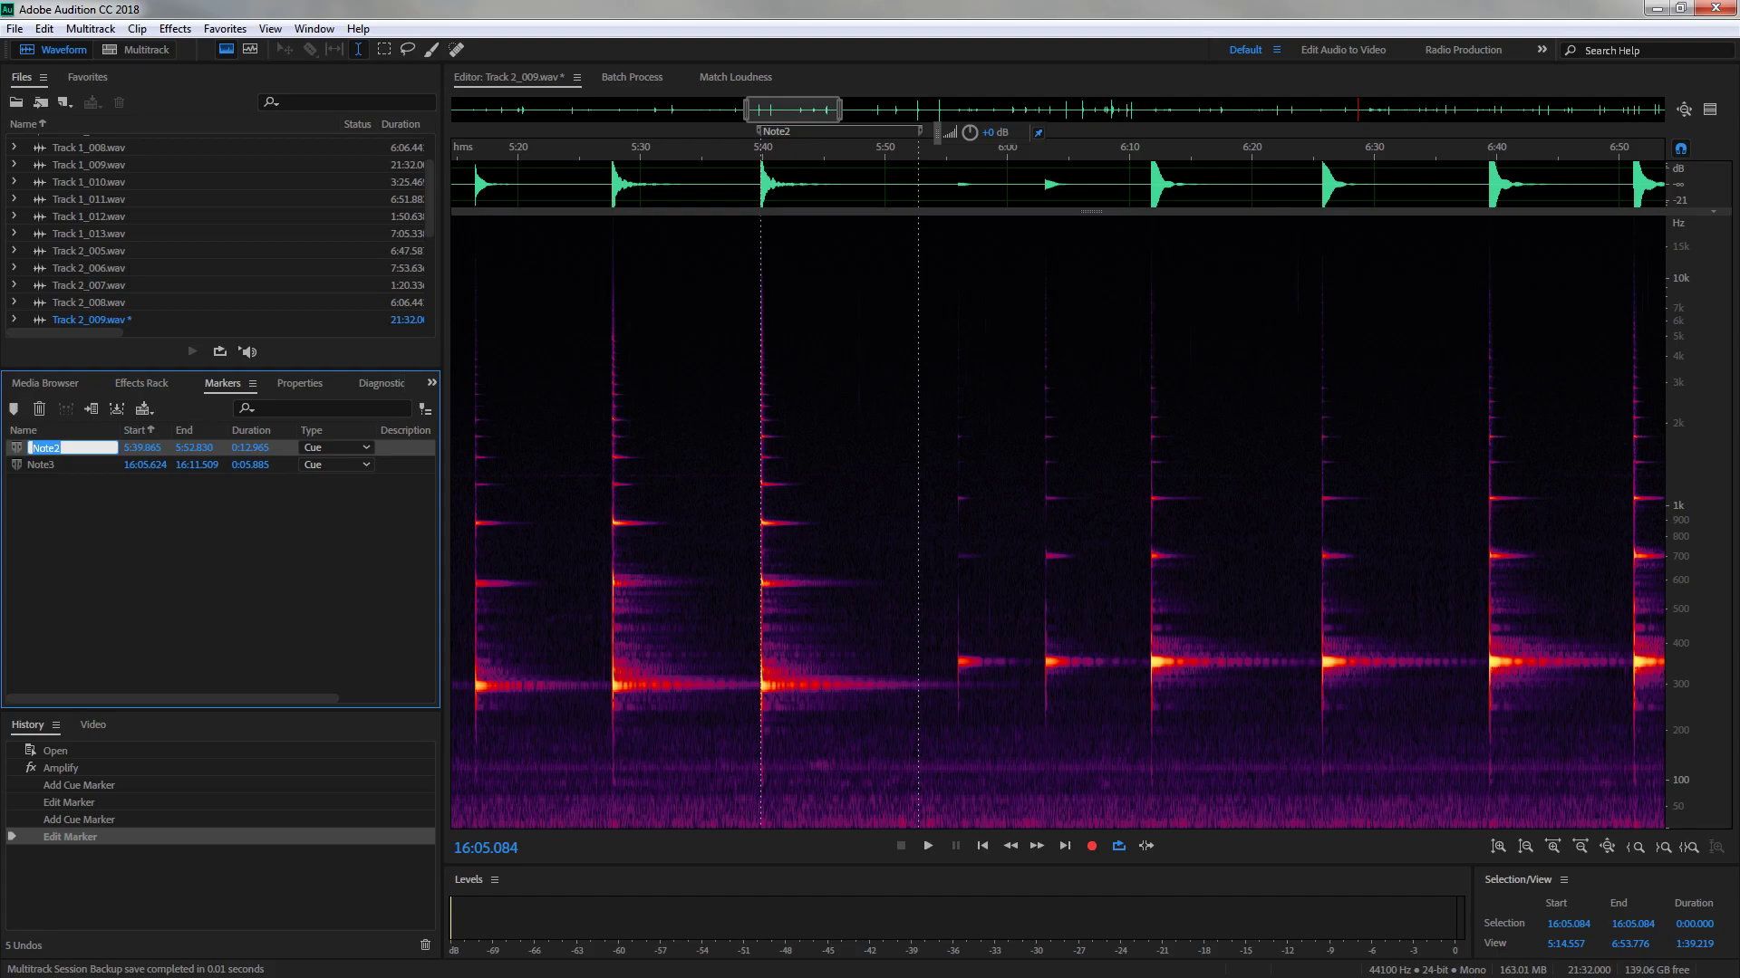
type("D4")
key("Return")
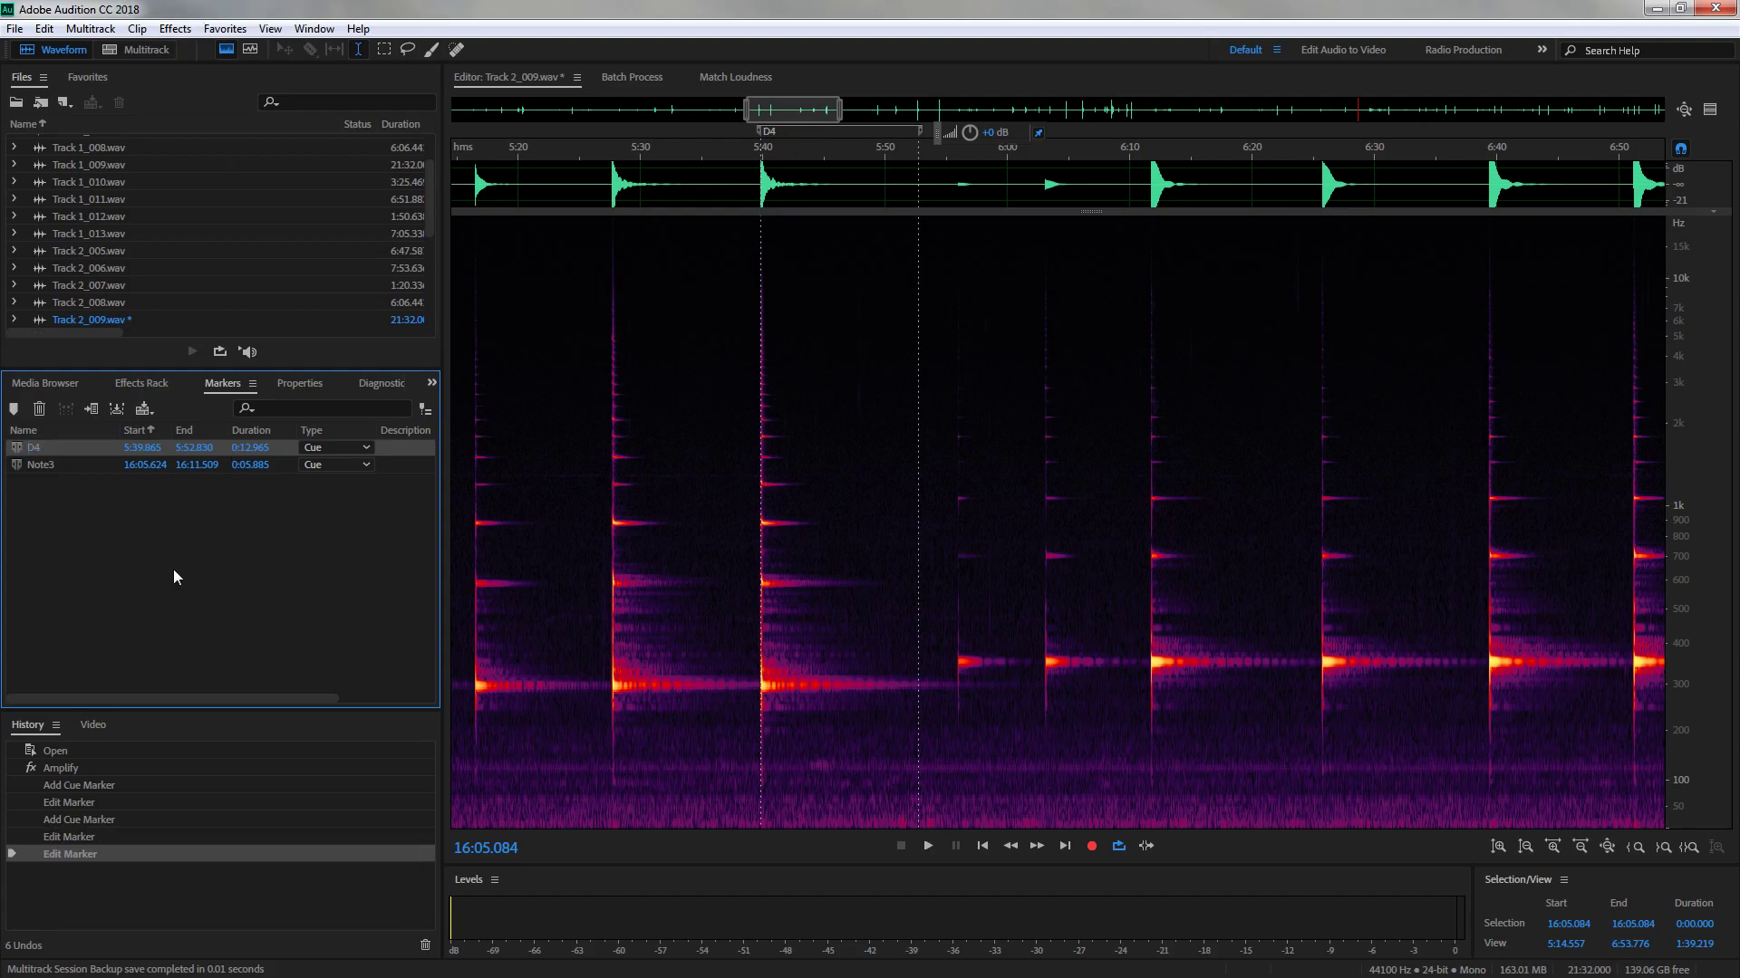
Show the spectral pitch display and rename the marker at 5:39.865 as D3
left_click(250, 49)
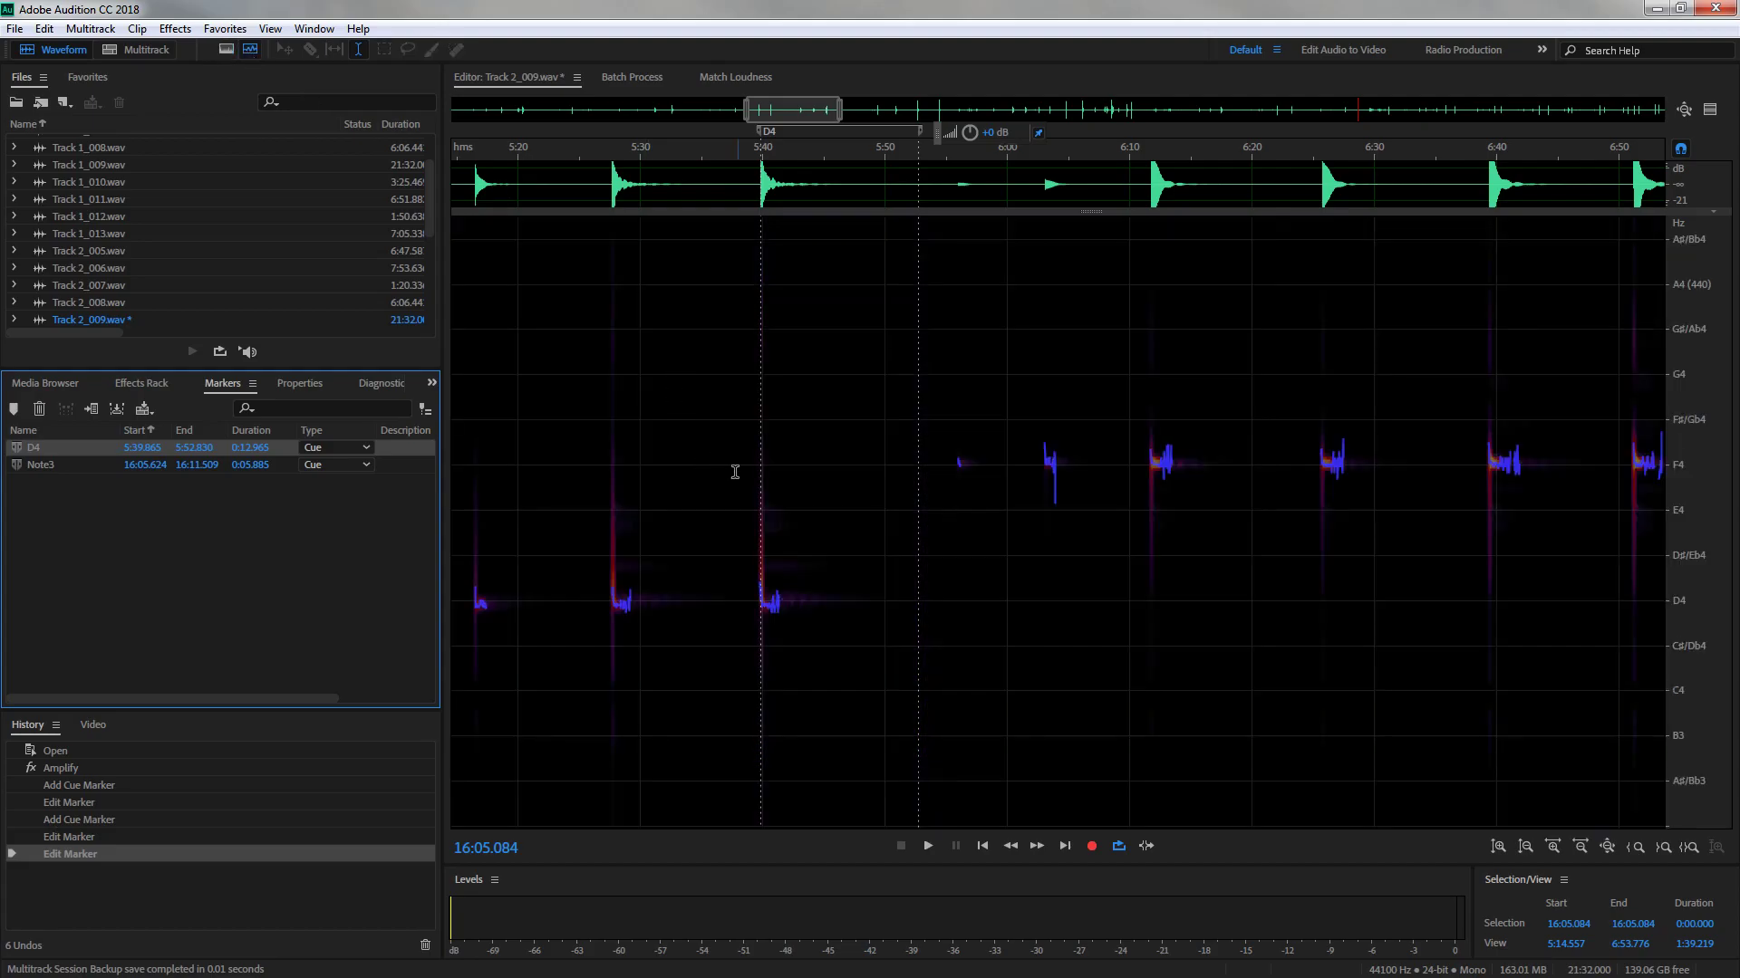
double_click(41, 445)
type("D3")
key("Return")
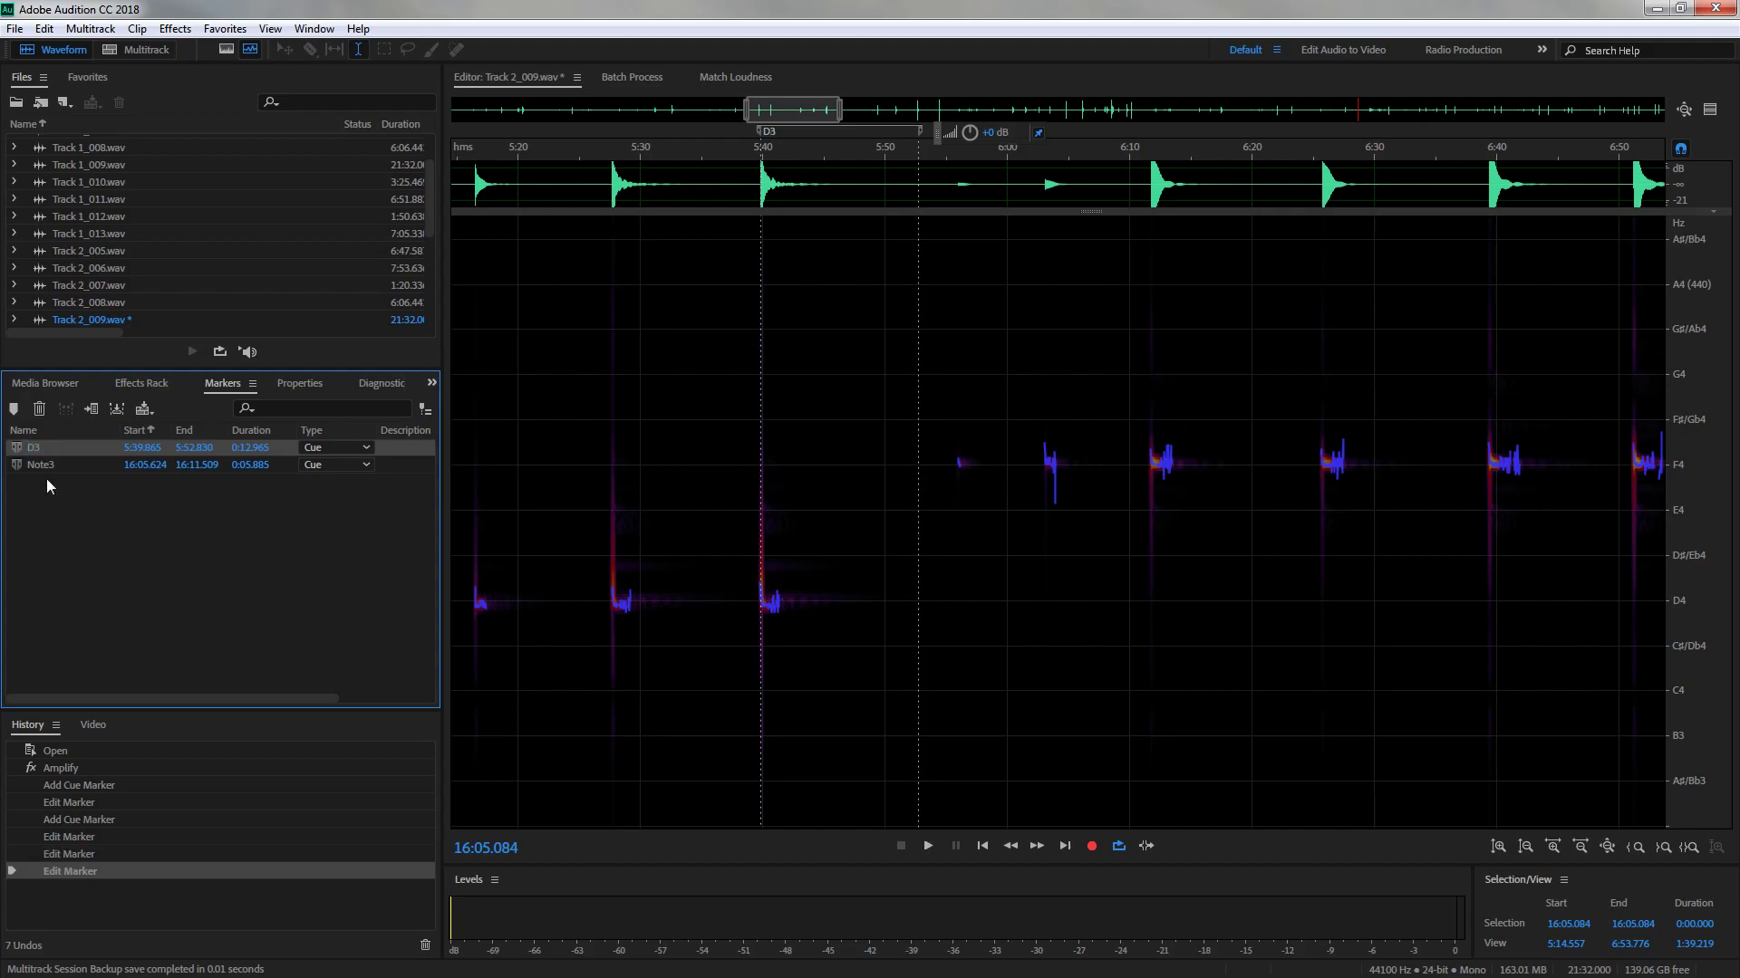
Check the pitch of the note at 16:05.624 in the pitch display and rename its marker Note3 as G4
left_click(46, 465)
left_click_drag(775, 109, 1346, 106)
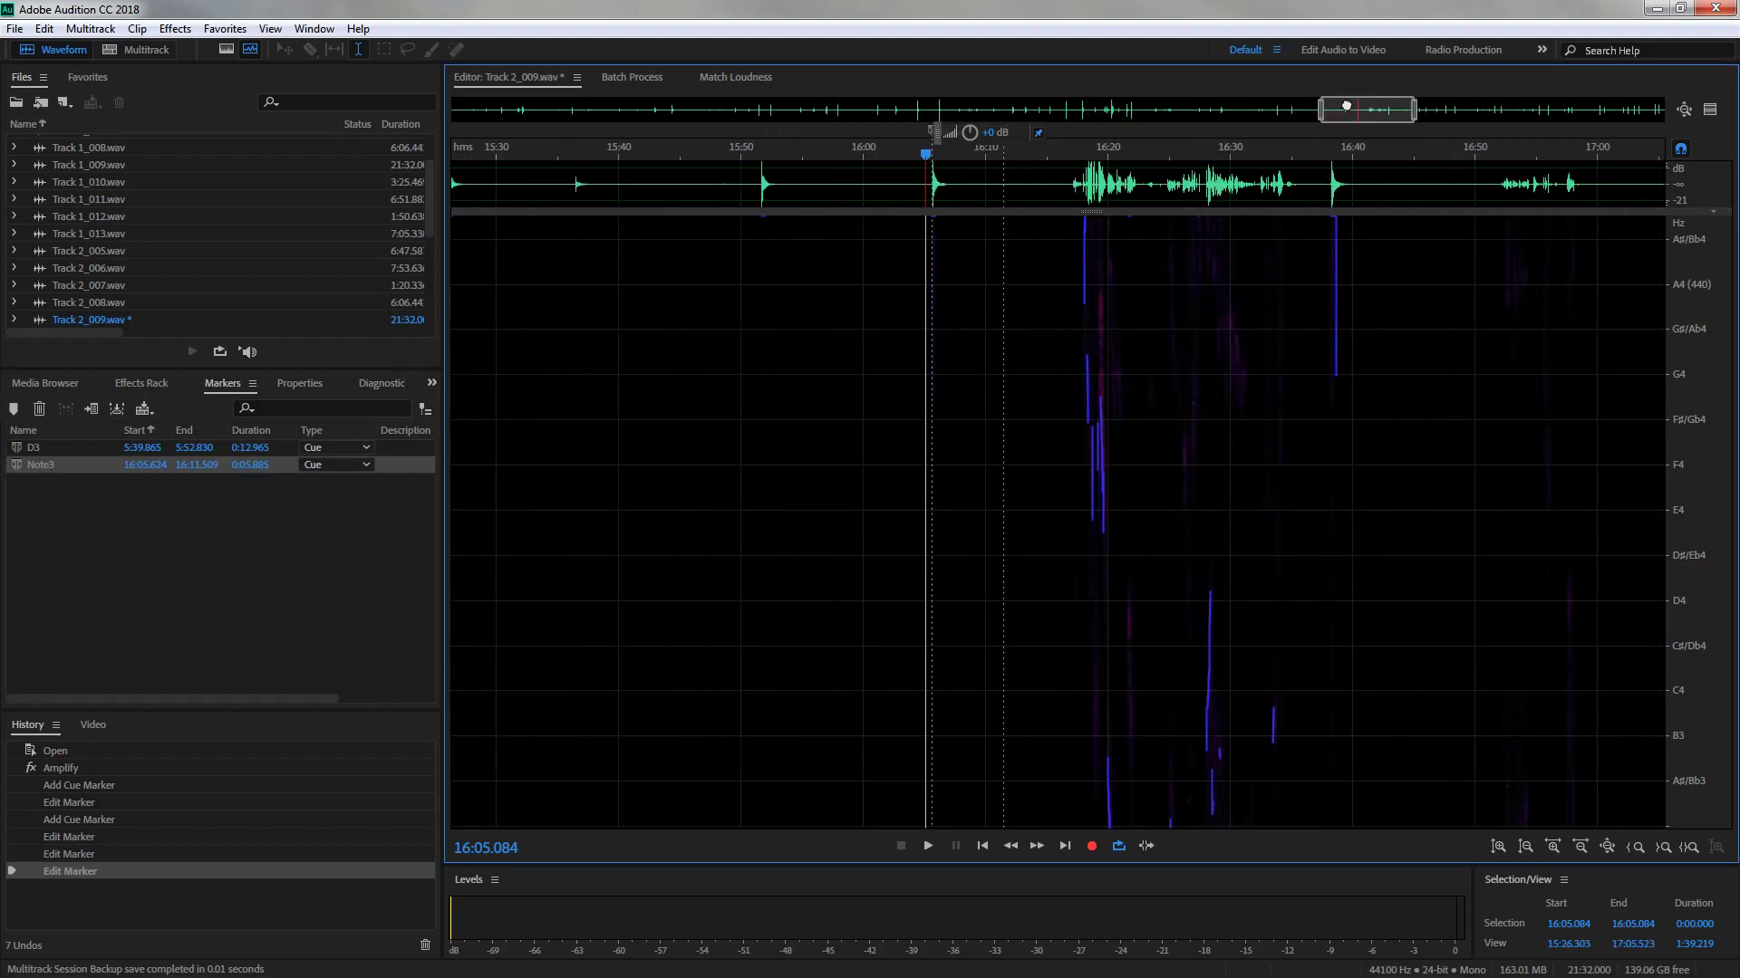
scroll(1052, 404, "up", 5)
left_click_drag(1712, 316, 1676, 547)
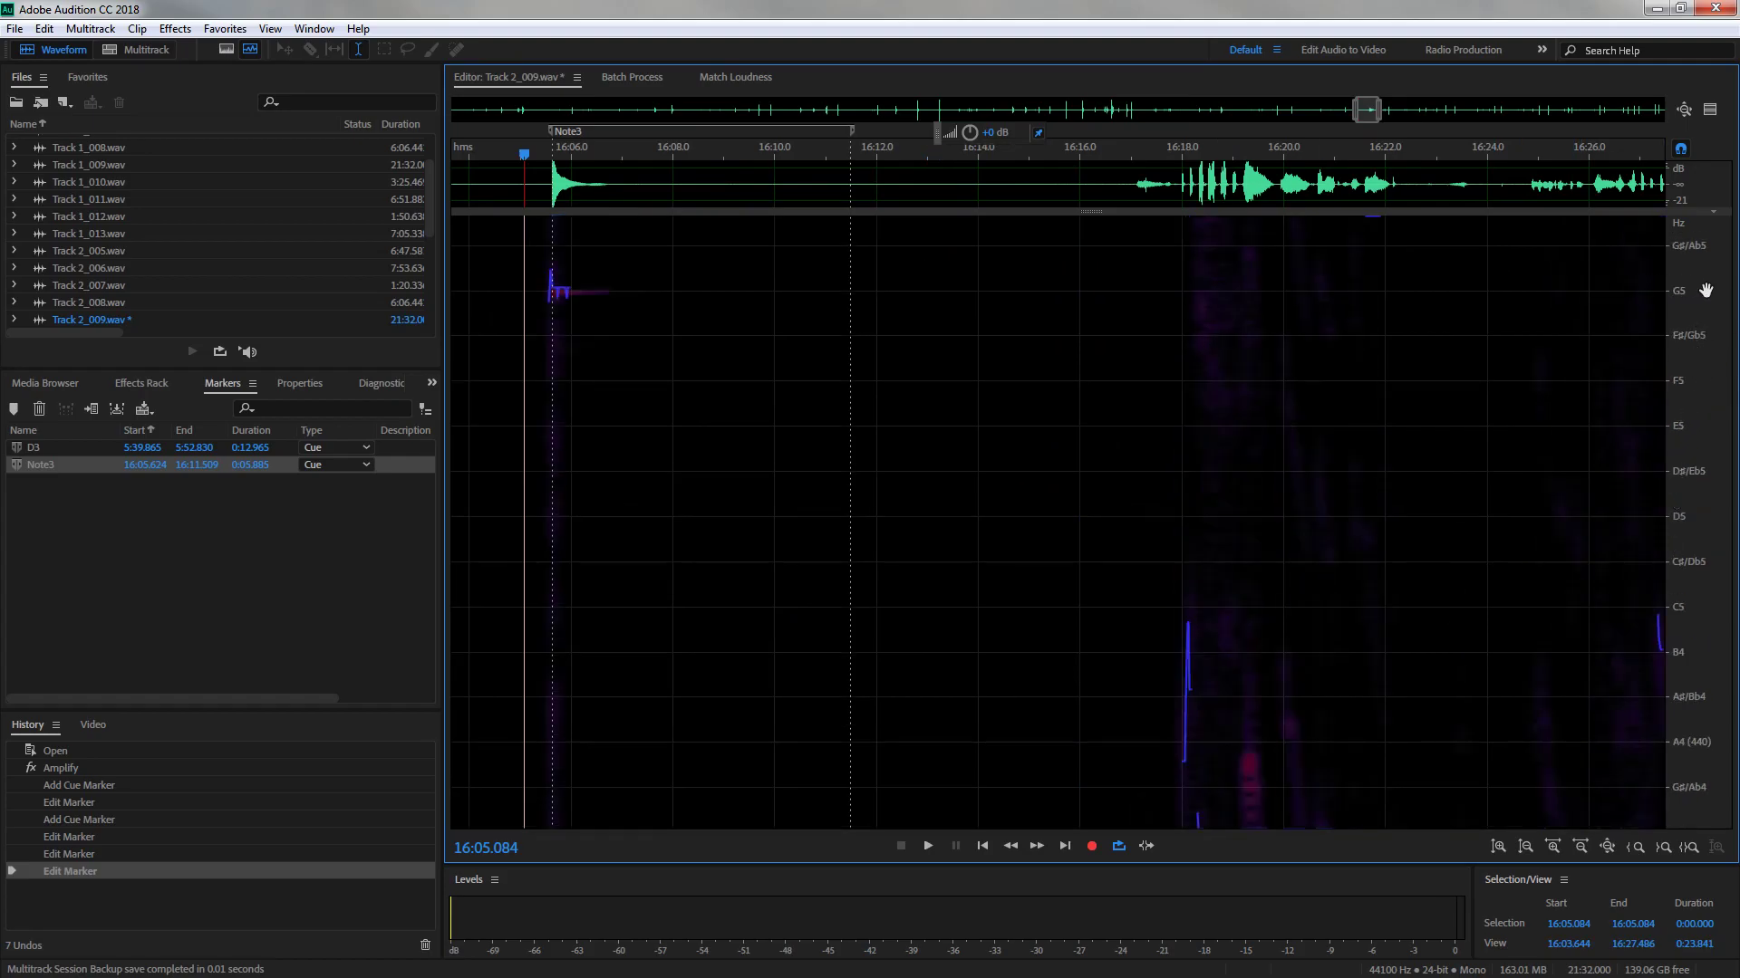
double_click(52, 460)
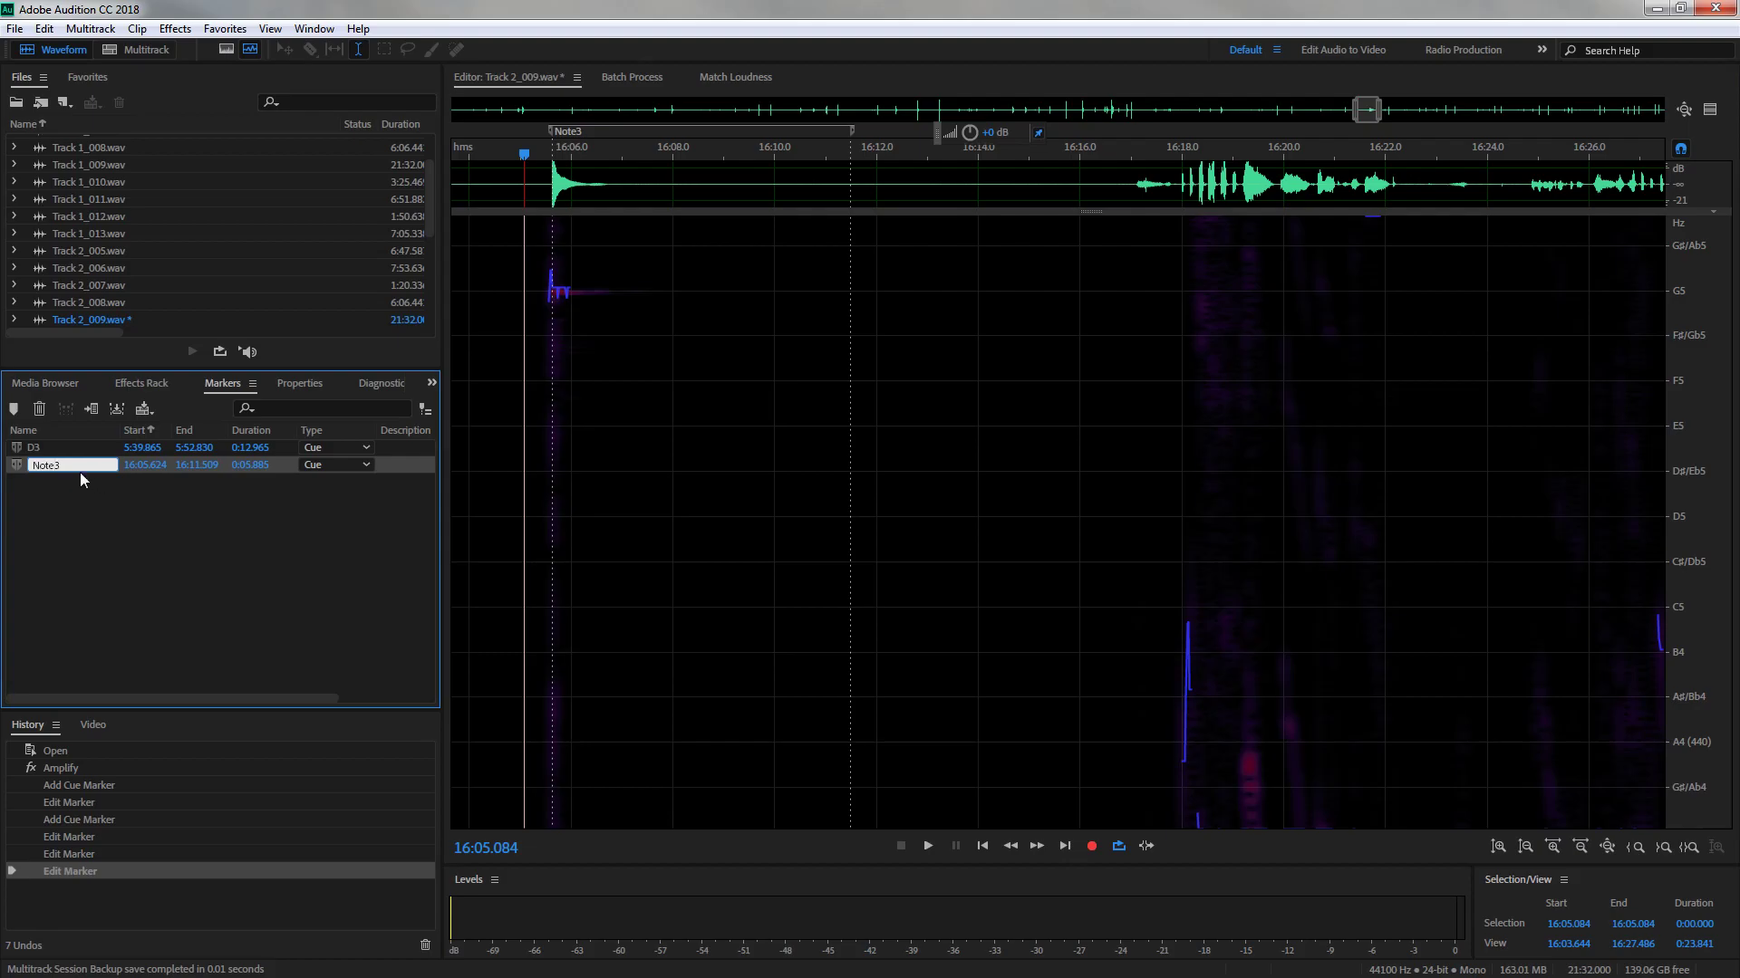
type("G4")
key("Return")
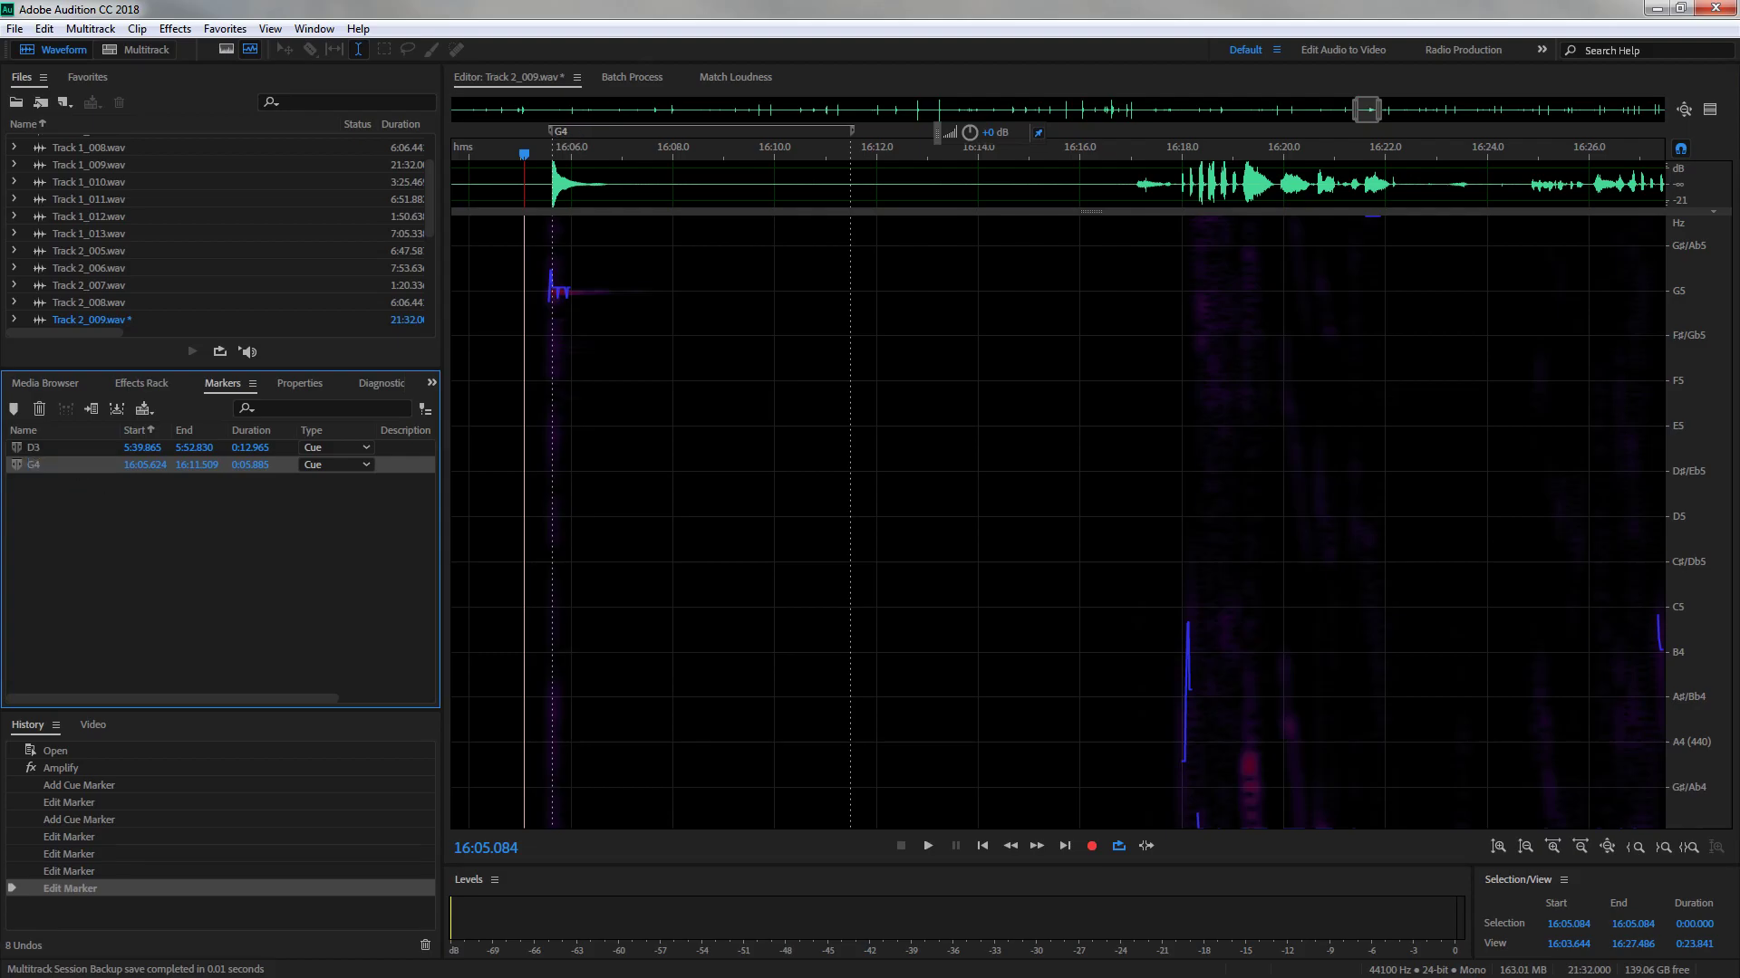
left_click(155, 546)
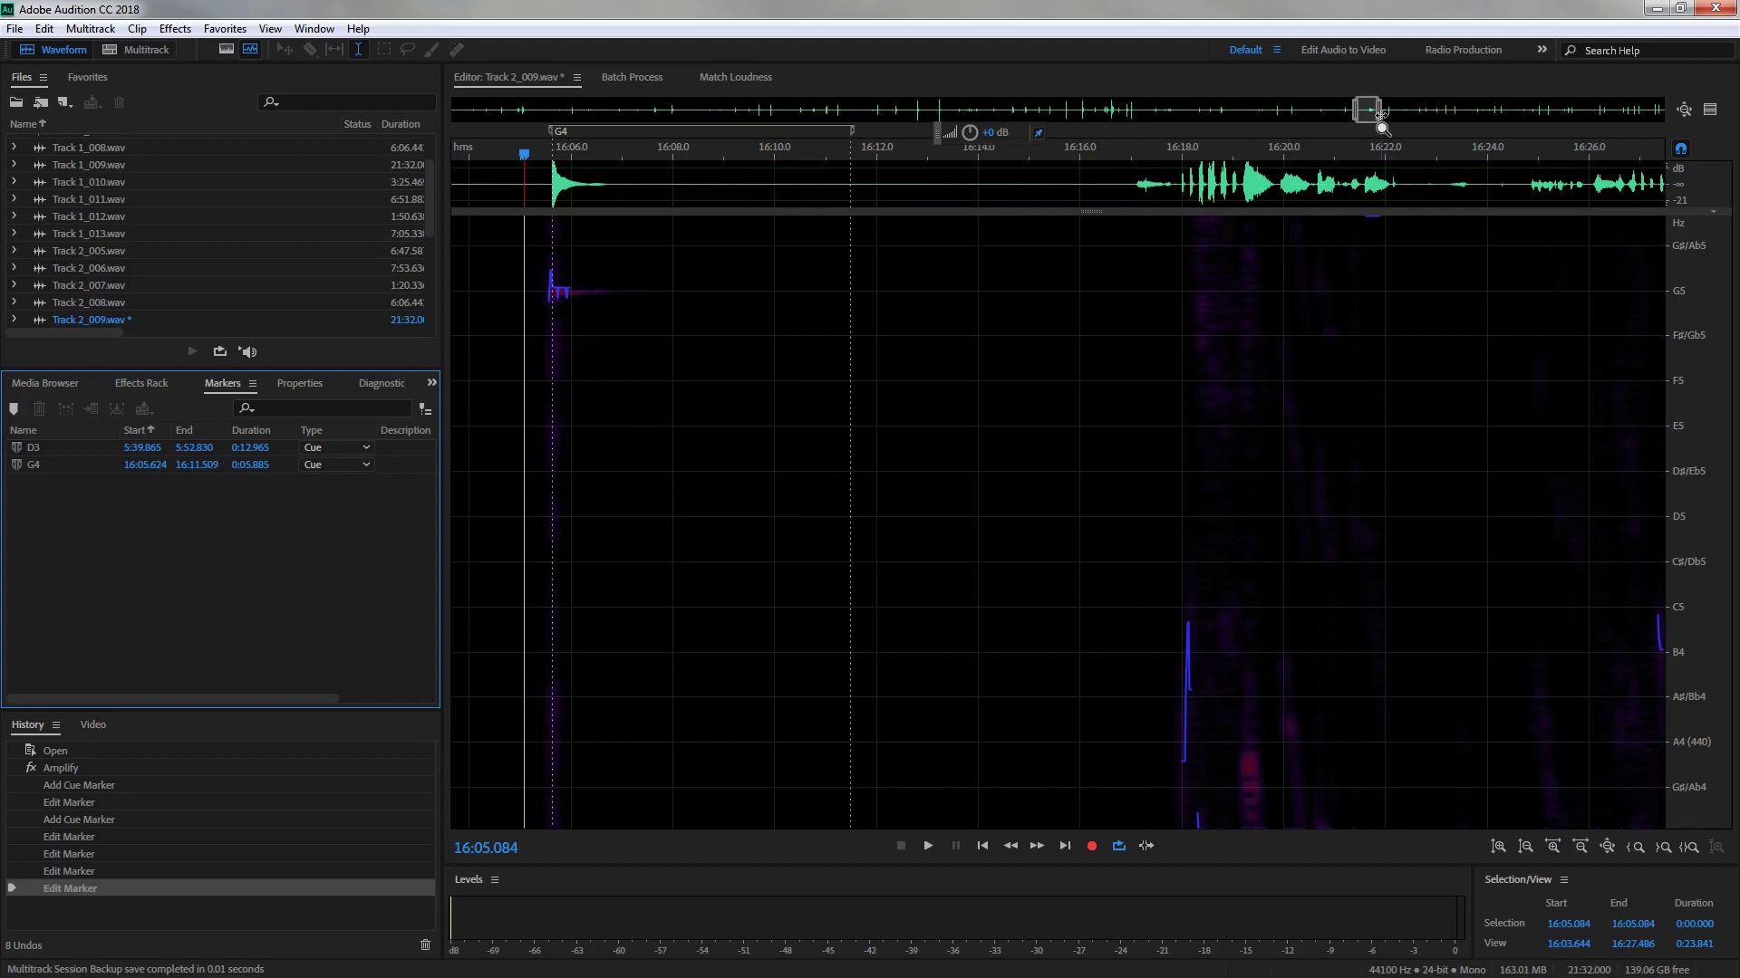
Play the note from 20:22.950 and shift the pitch display's range up to A5 through A6
left_click_drag(1368, 111, 1599, 109)
left_click(1062, 184)
key("space")
key("space")
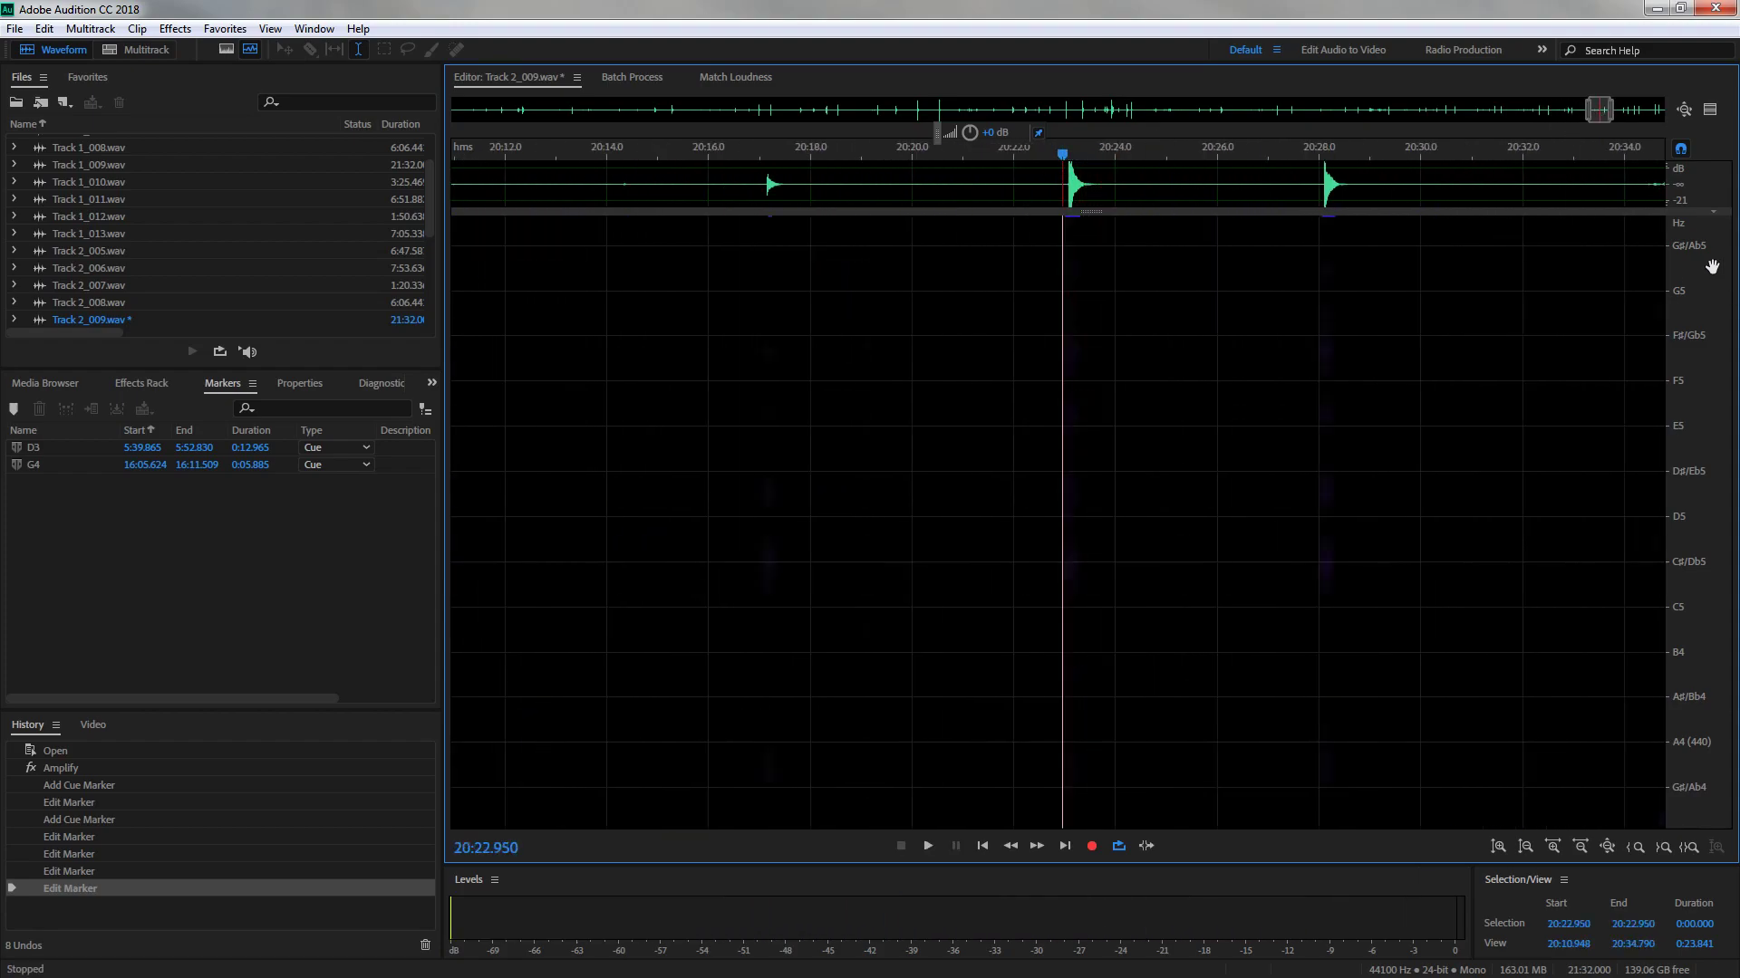
scroll(1664, 544, "up", 5)
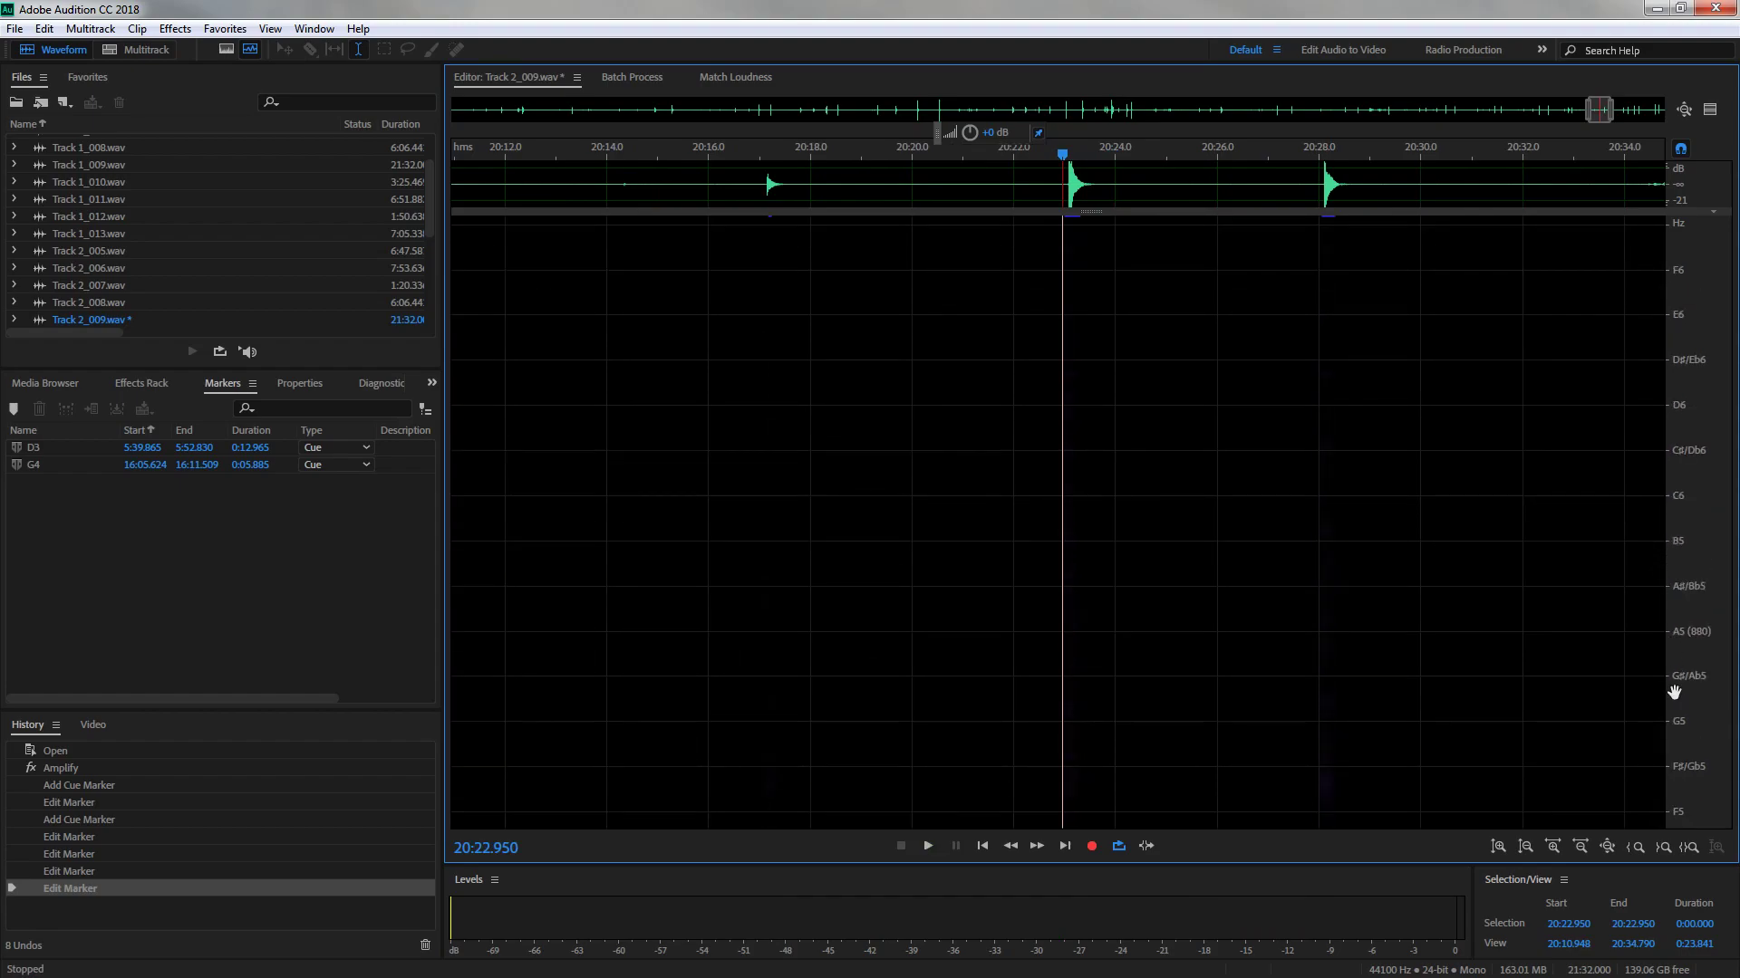
left_click_drag(1681, 427, 1677, 460)
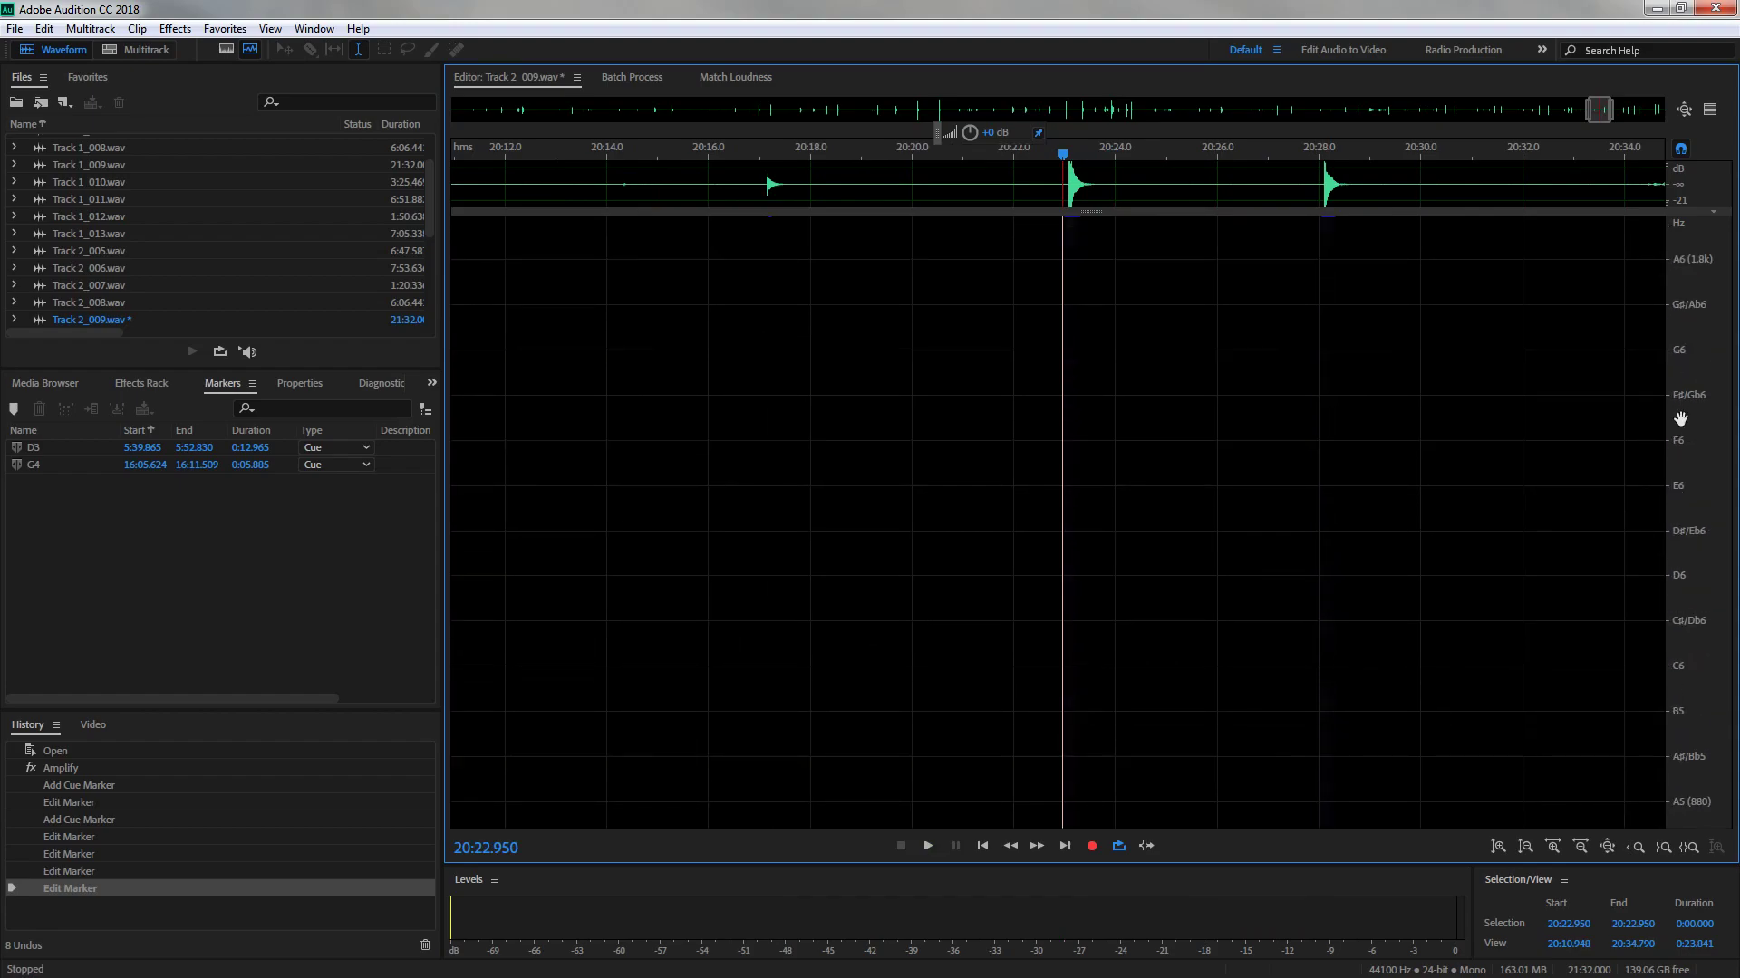
Compare the pitches of the notes around 19:28, 19:45 and 20:23, and replay the one from 20:22.950
left_click_drag(1600, 108, 1557, 109)
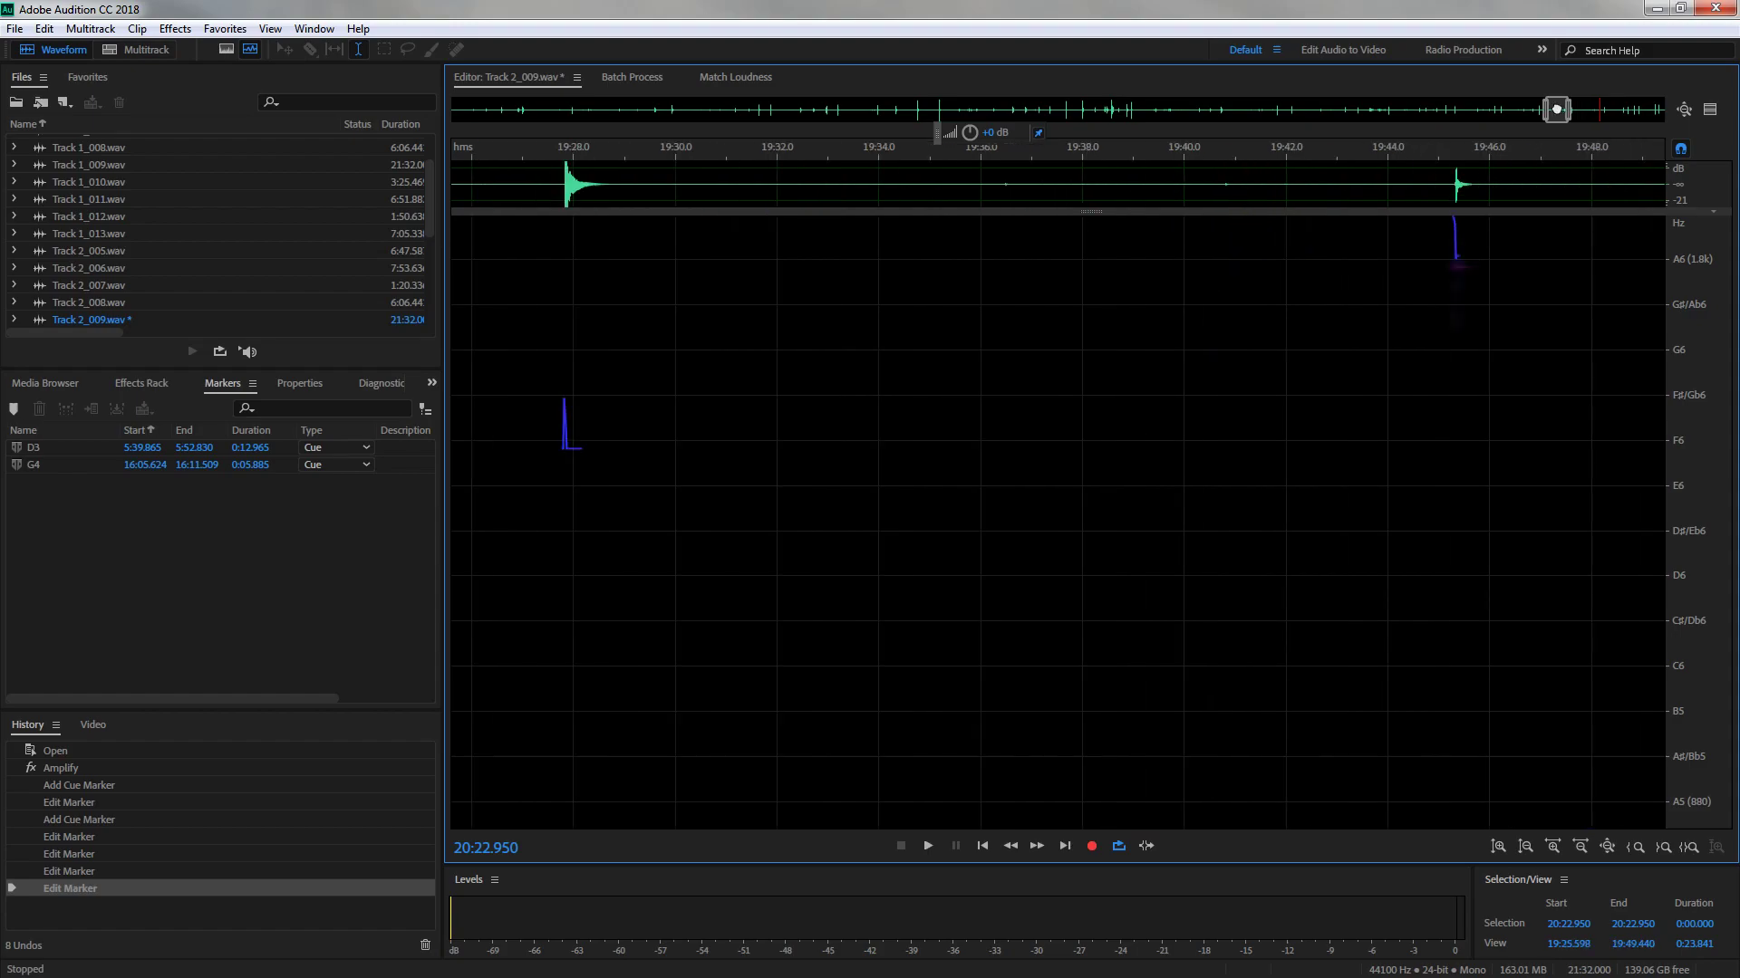
scroll(1692, 439, "up", 2)
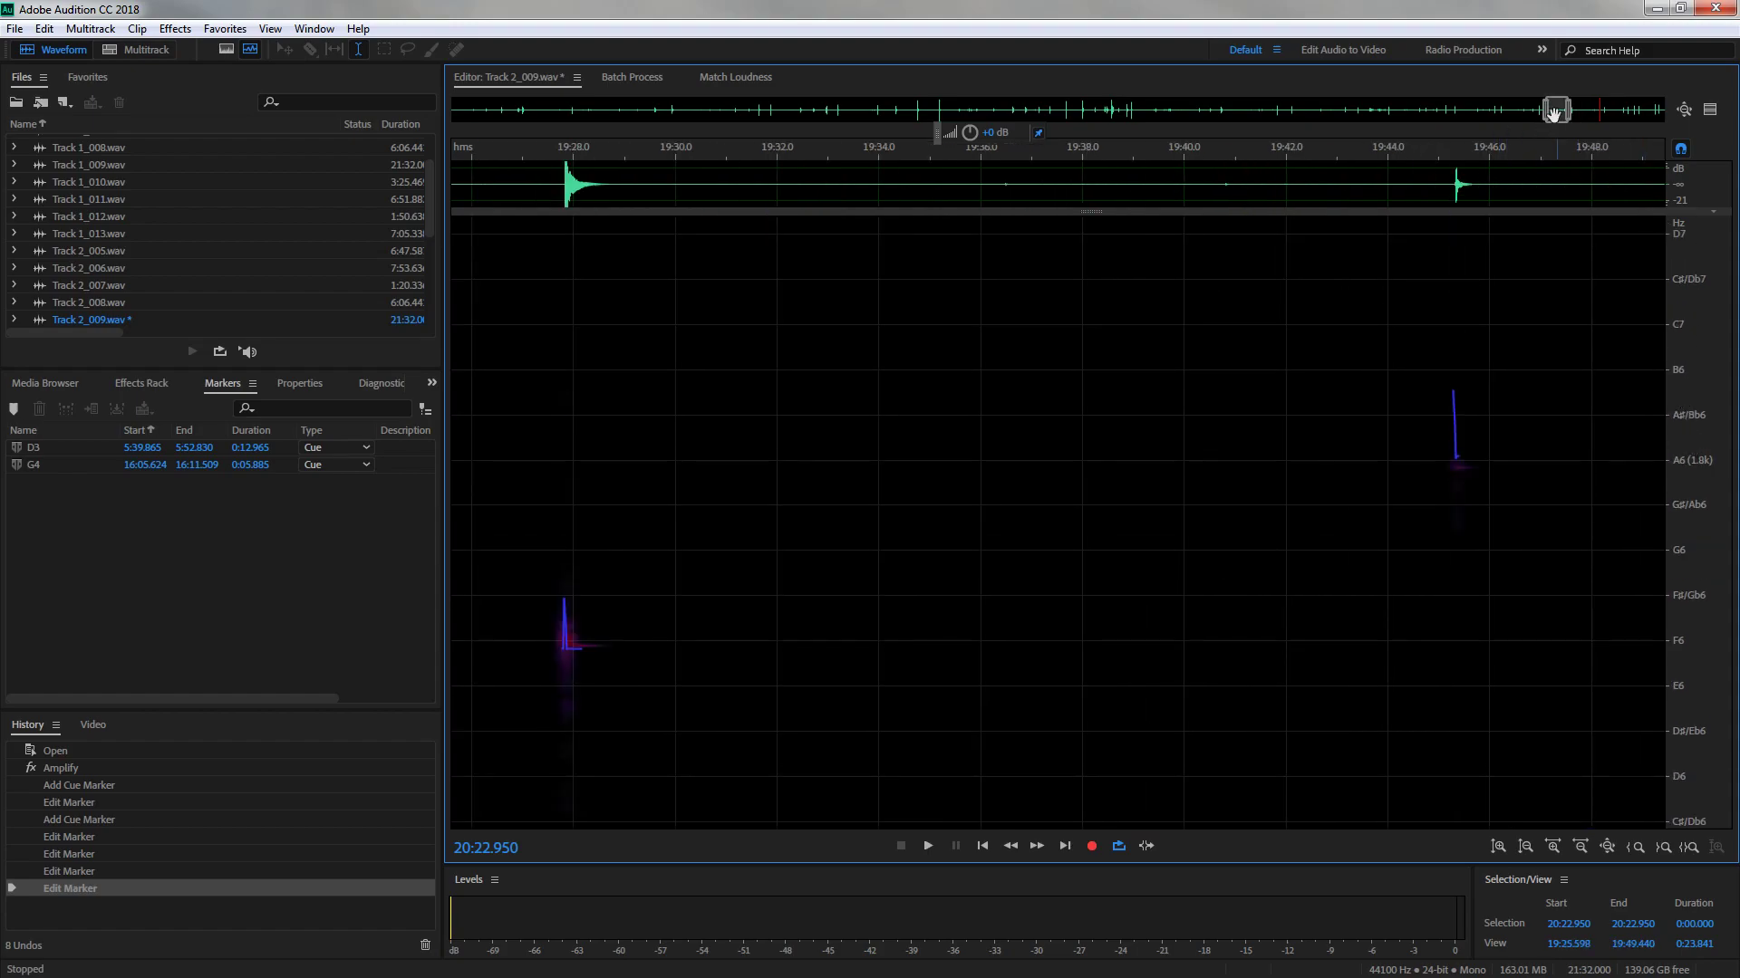
left_click_drag(1555, 109, 1603, 116)
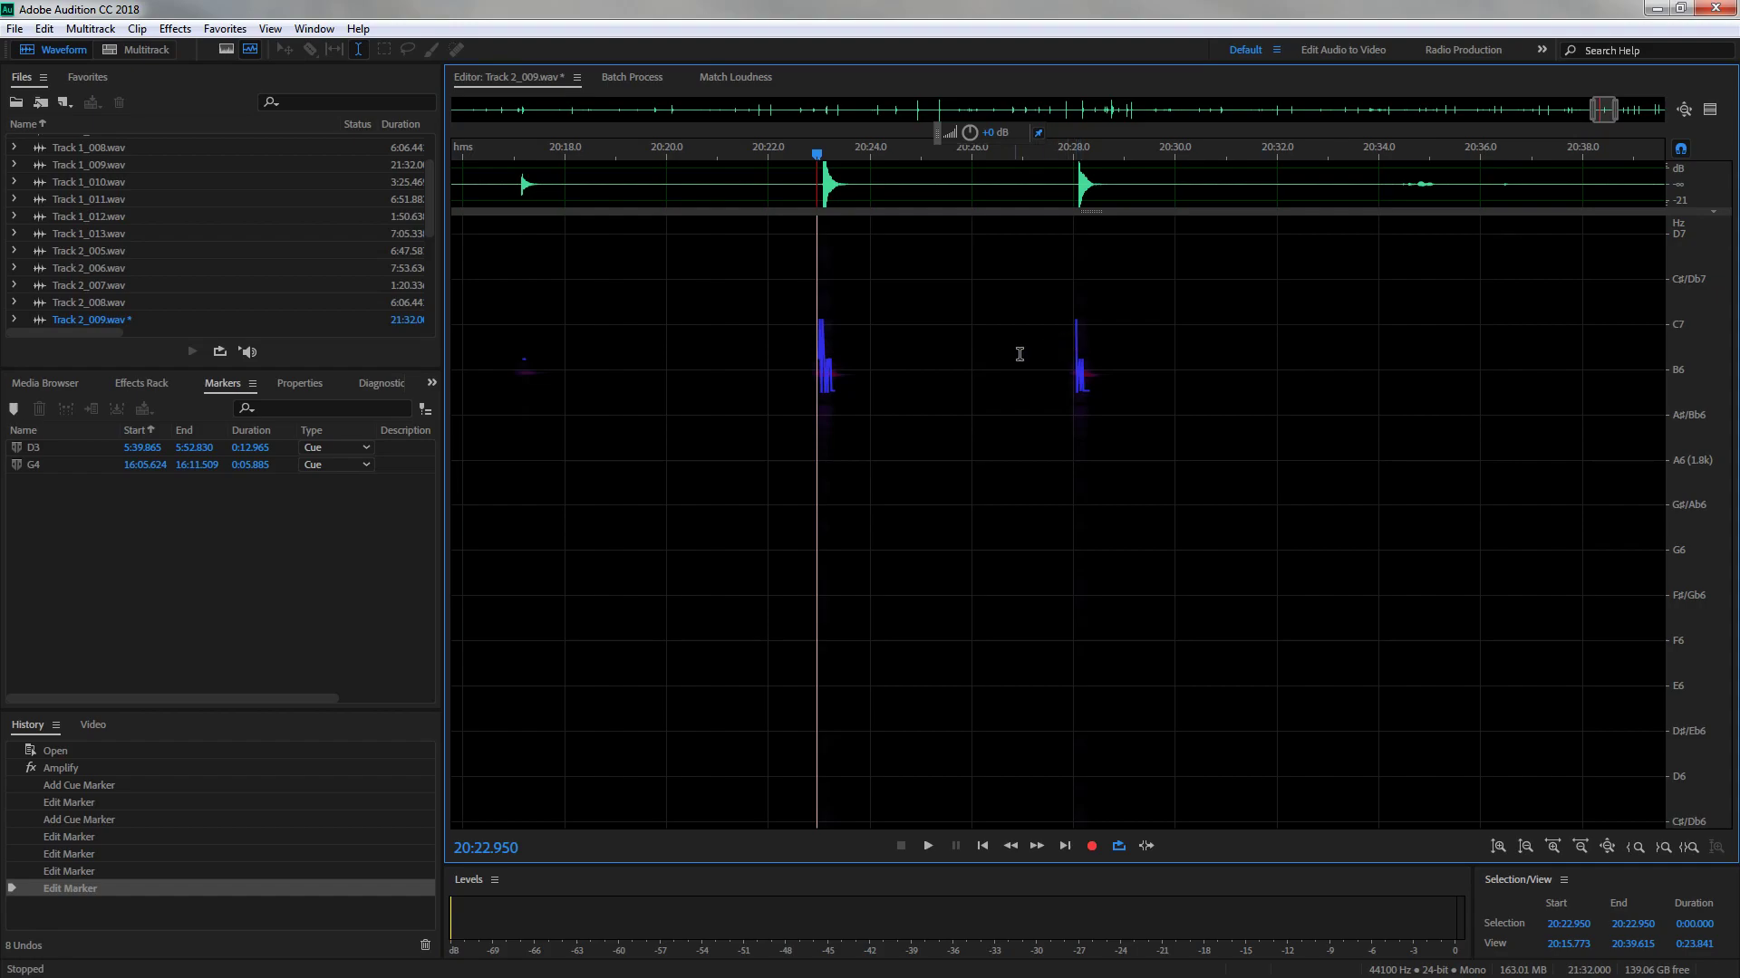
left_click_drag(1609, 114, 1608, 110)
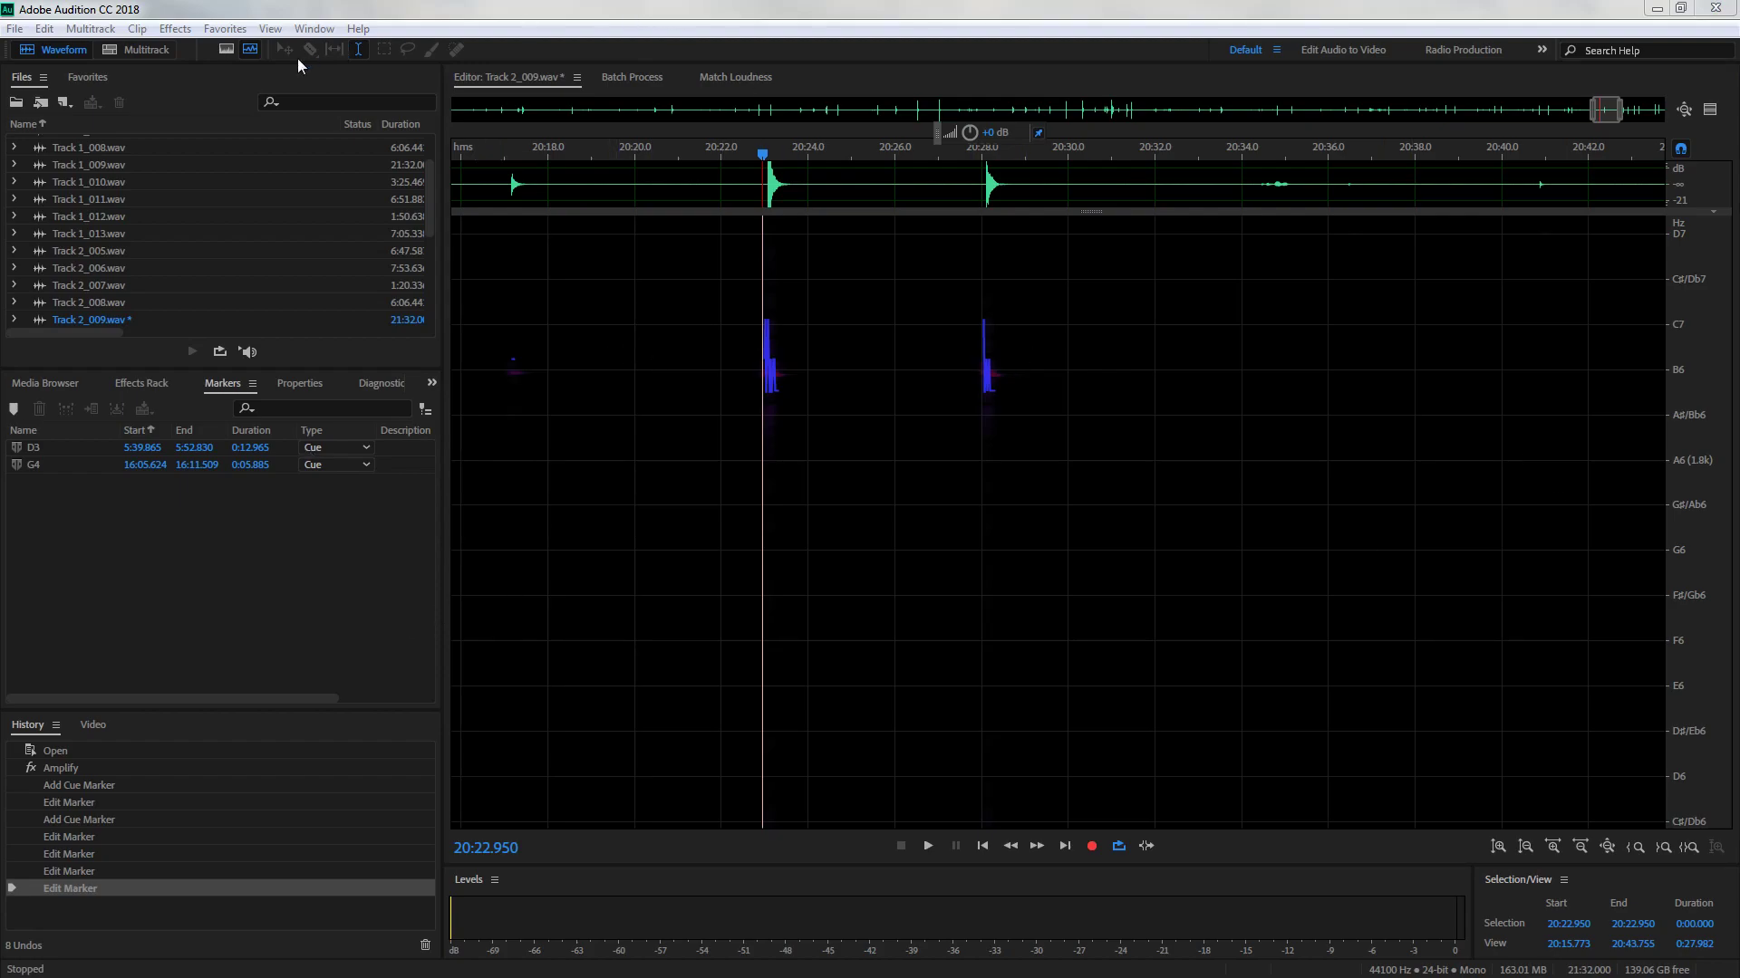
left_click(802, 7)
key("space")
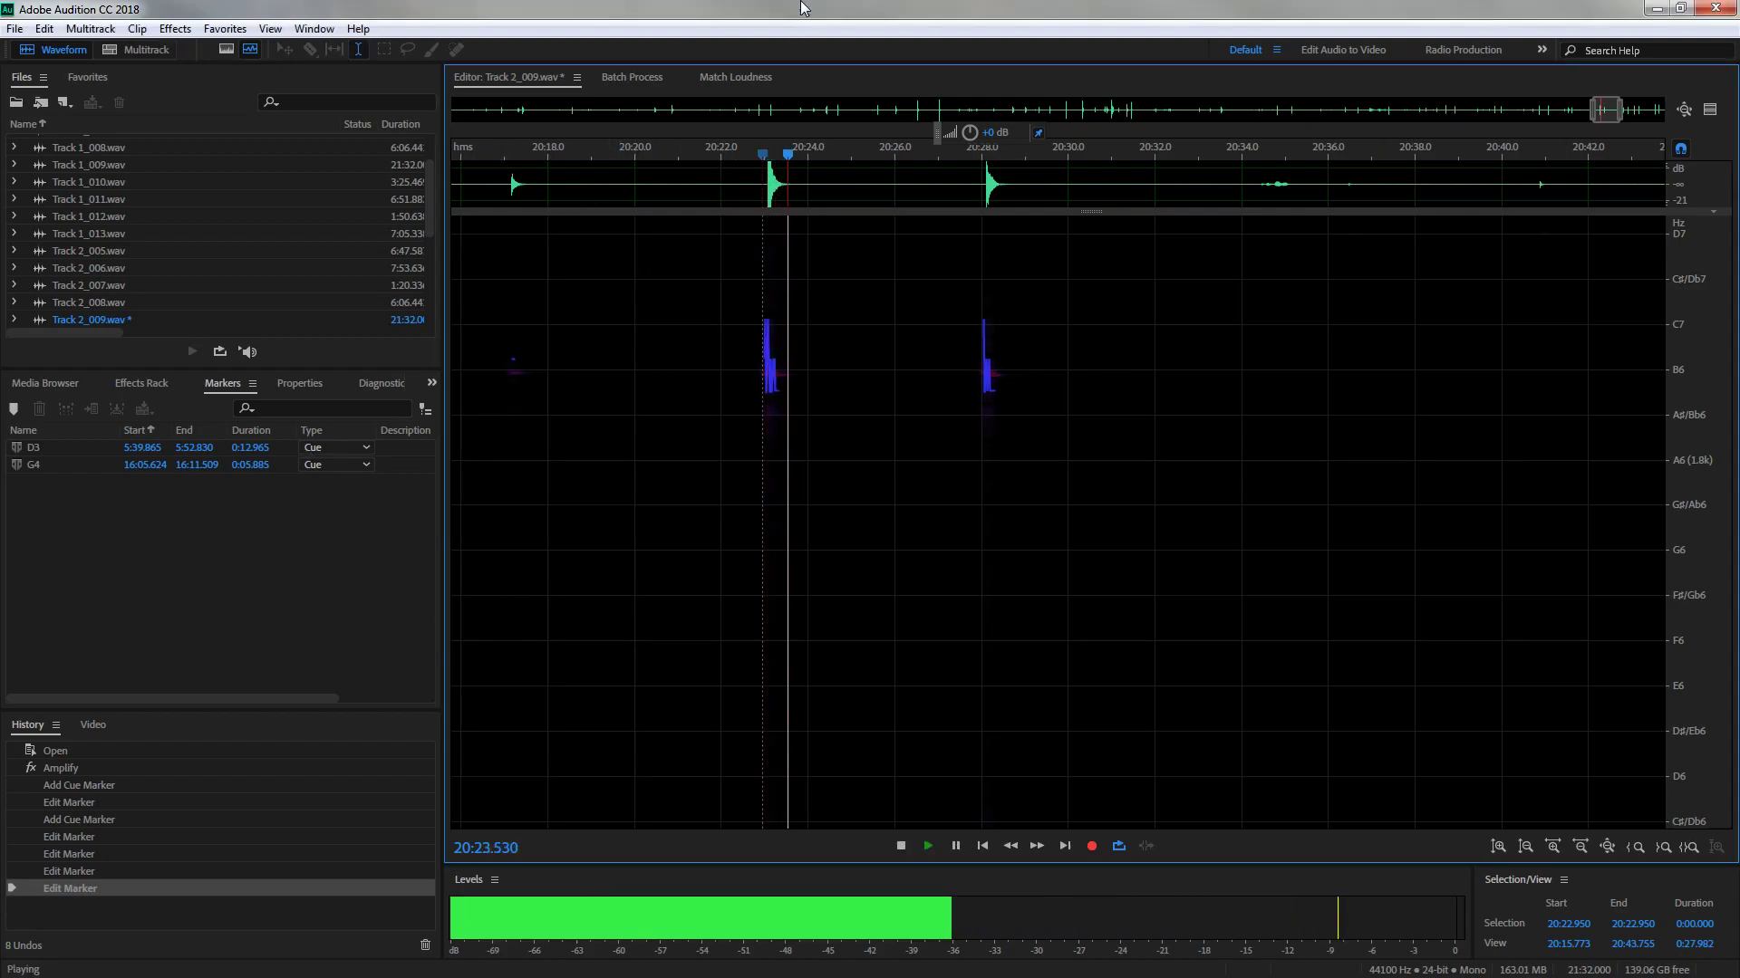
key("space")
Examine the notes between 19:00 and 19:20 in the pitch display, playing from 19:11.434 and from 19:17.915
left_click_drag(1604, 109, 1534, 110)
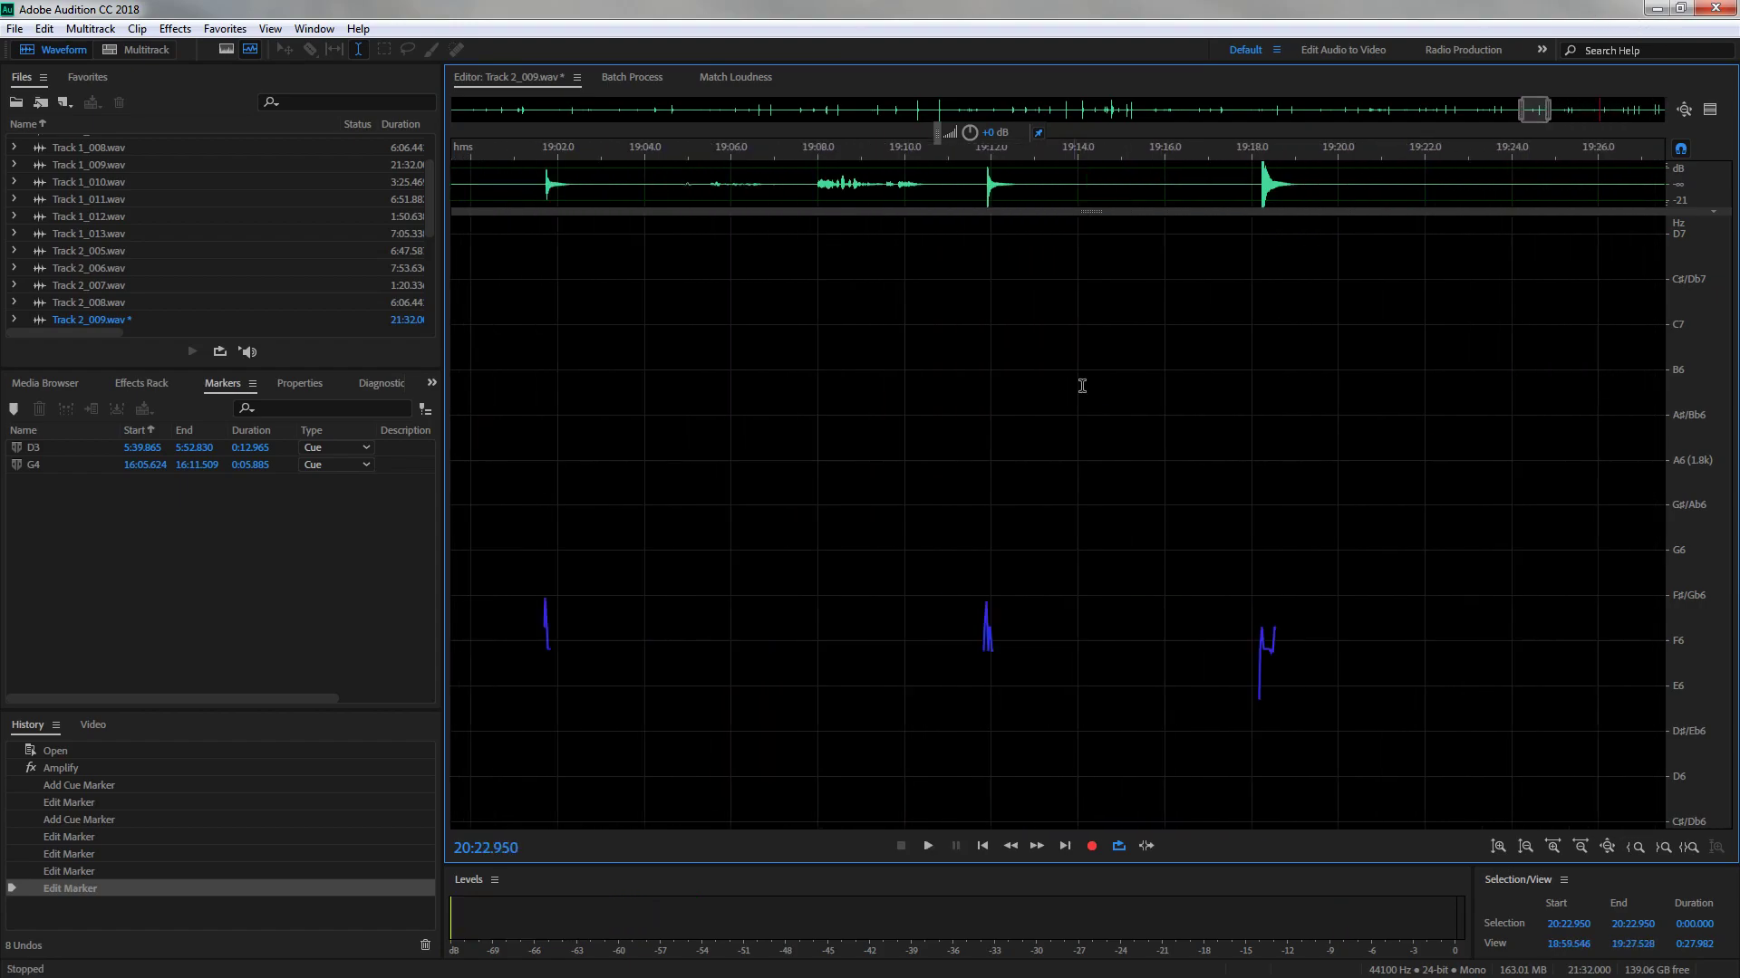
left_click(967, 352)
key("space")
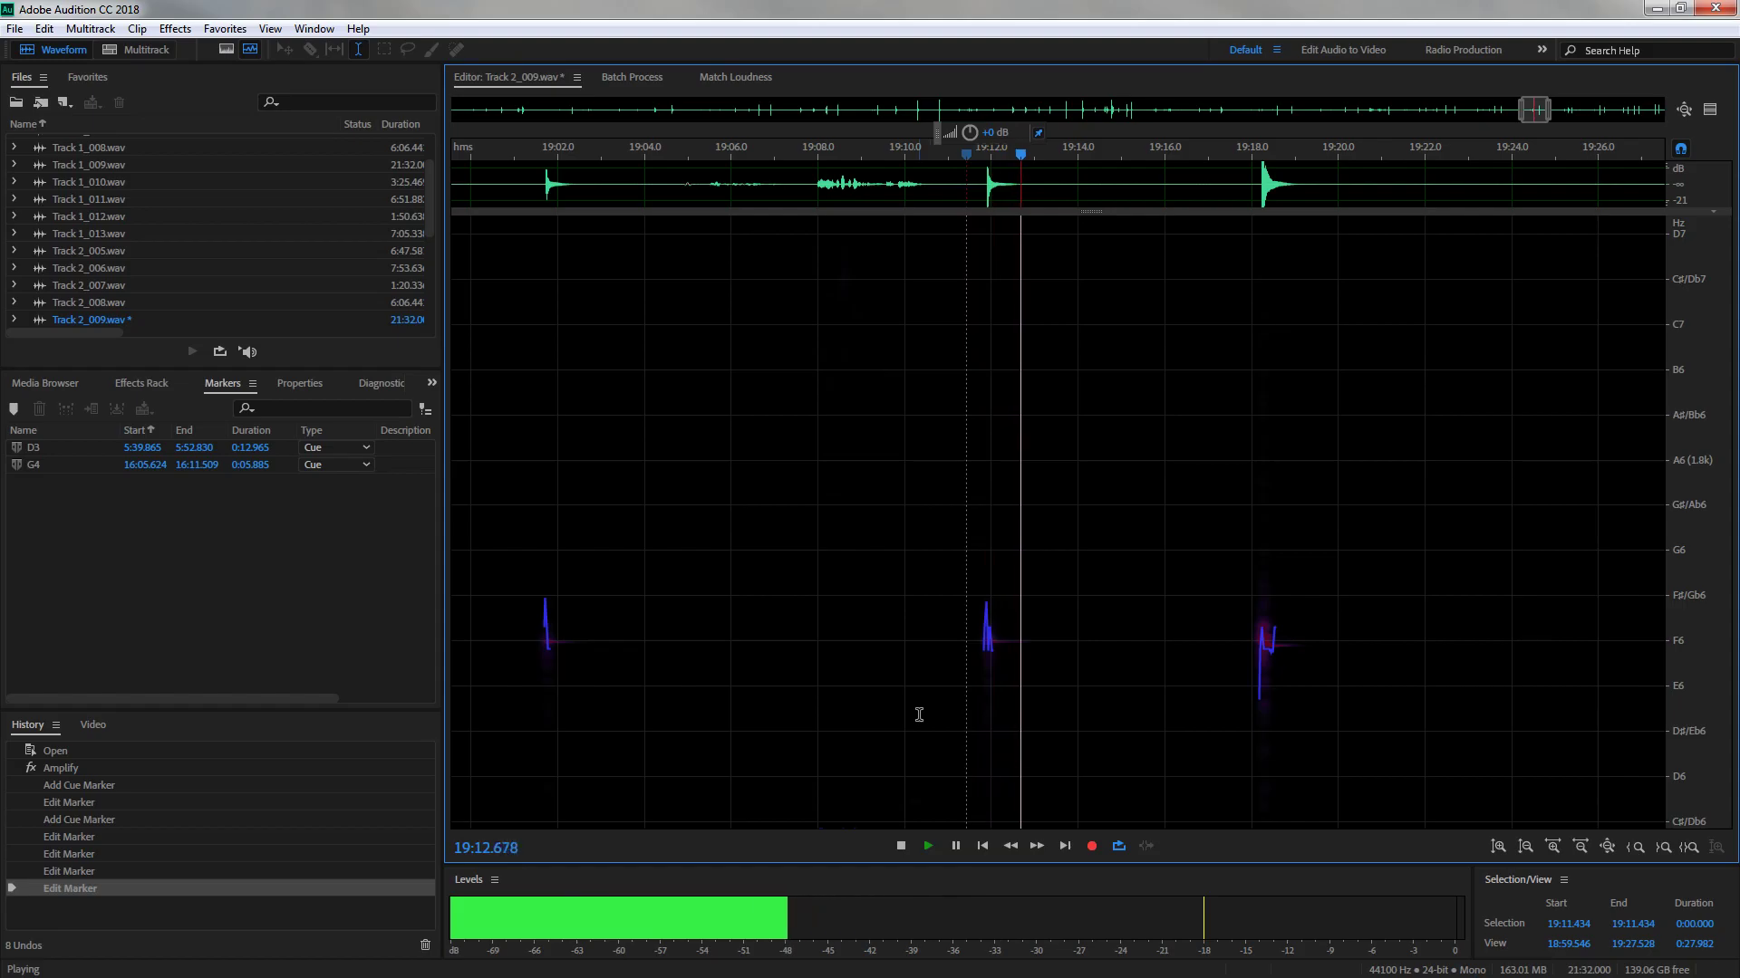
left_click(1248, 557)
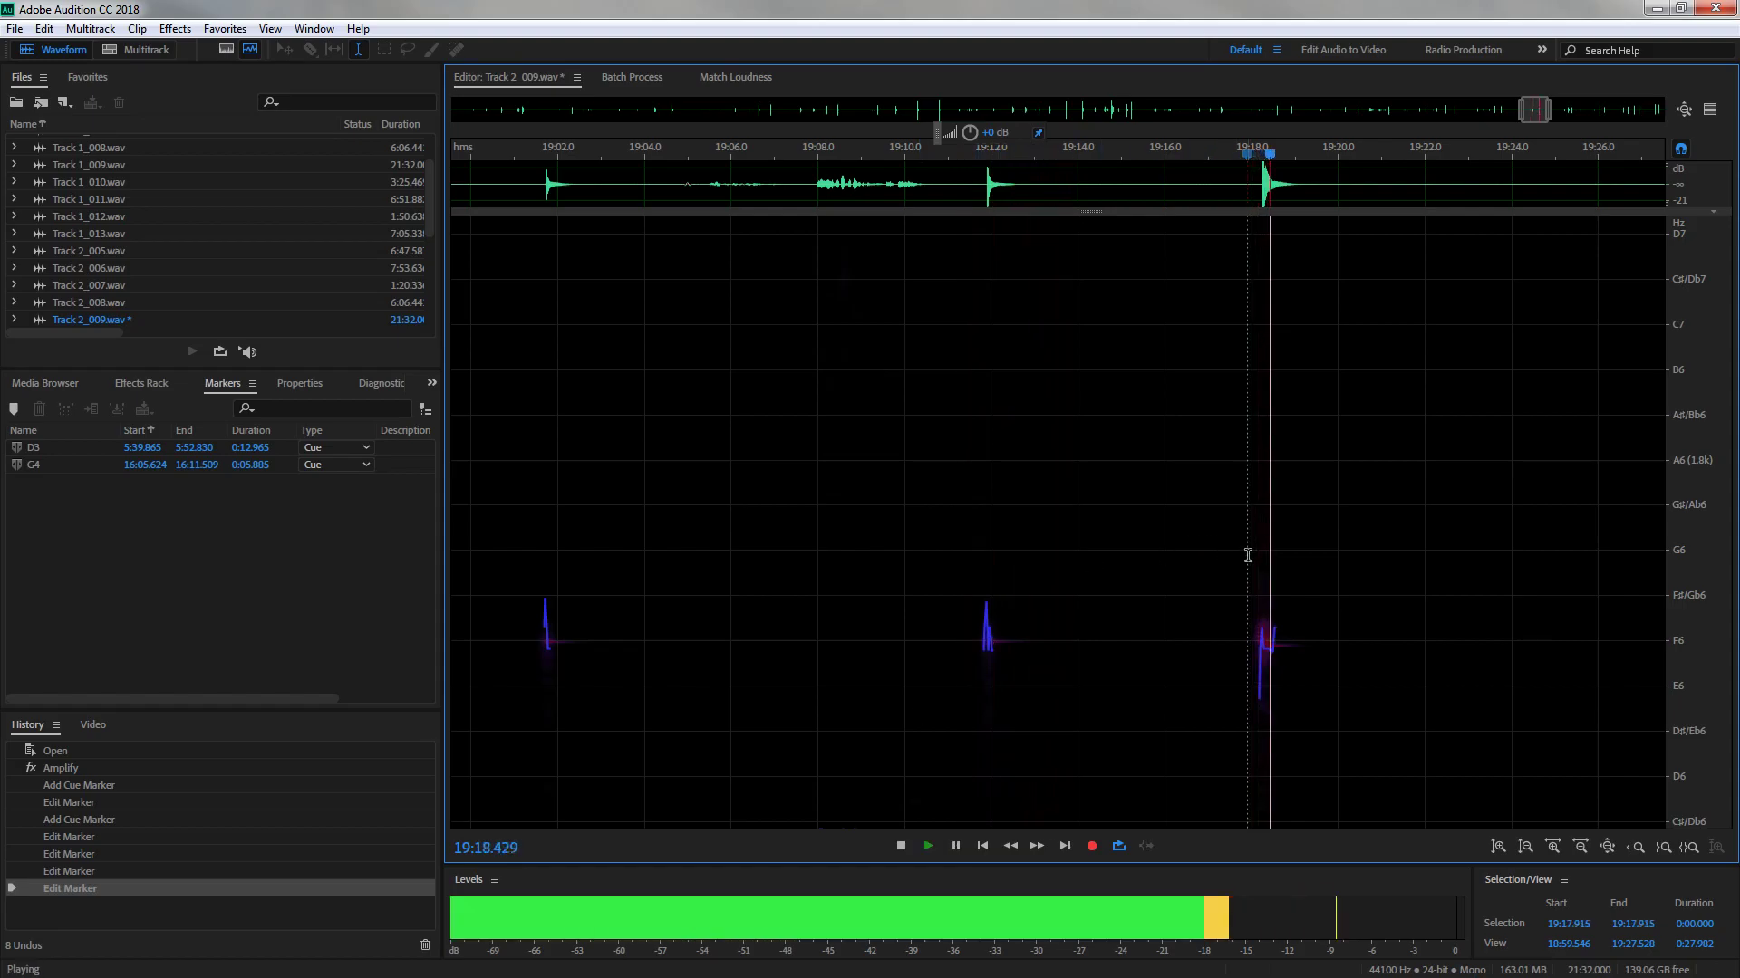
key("space")
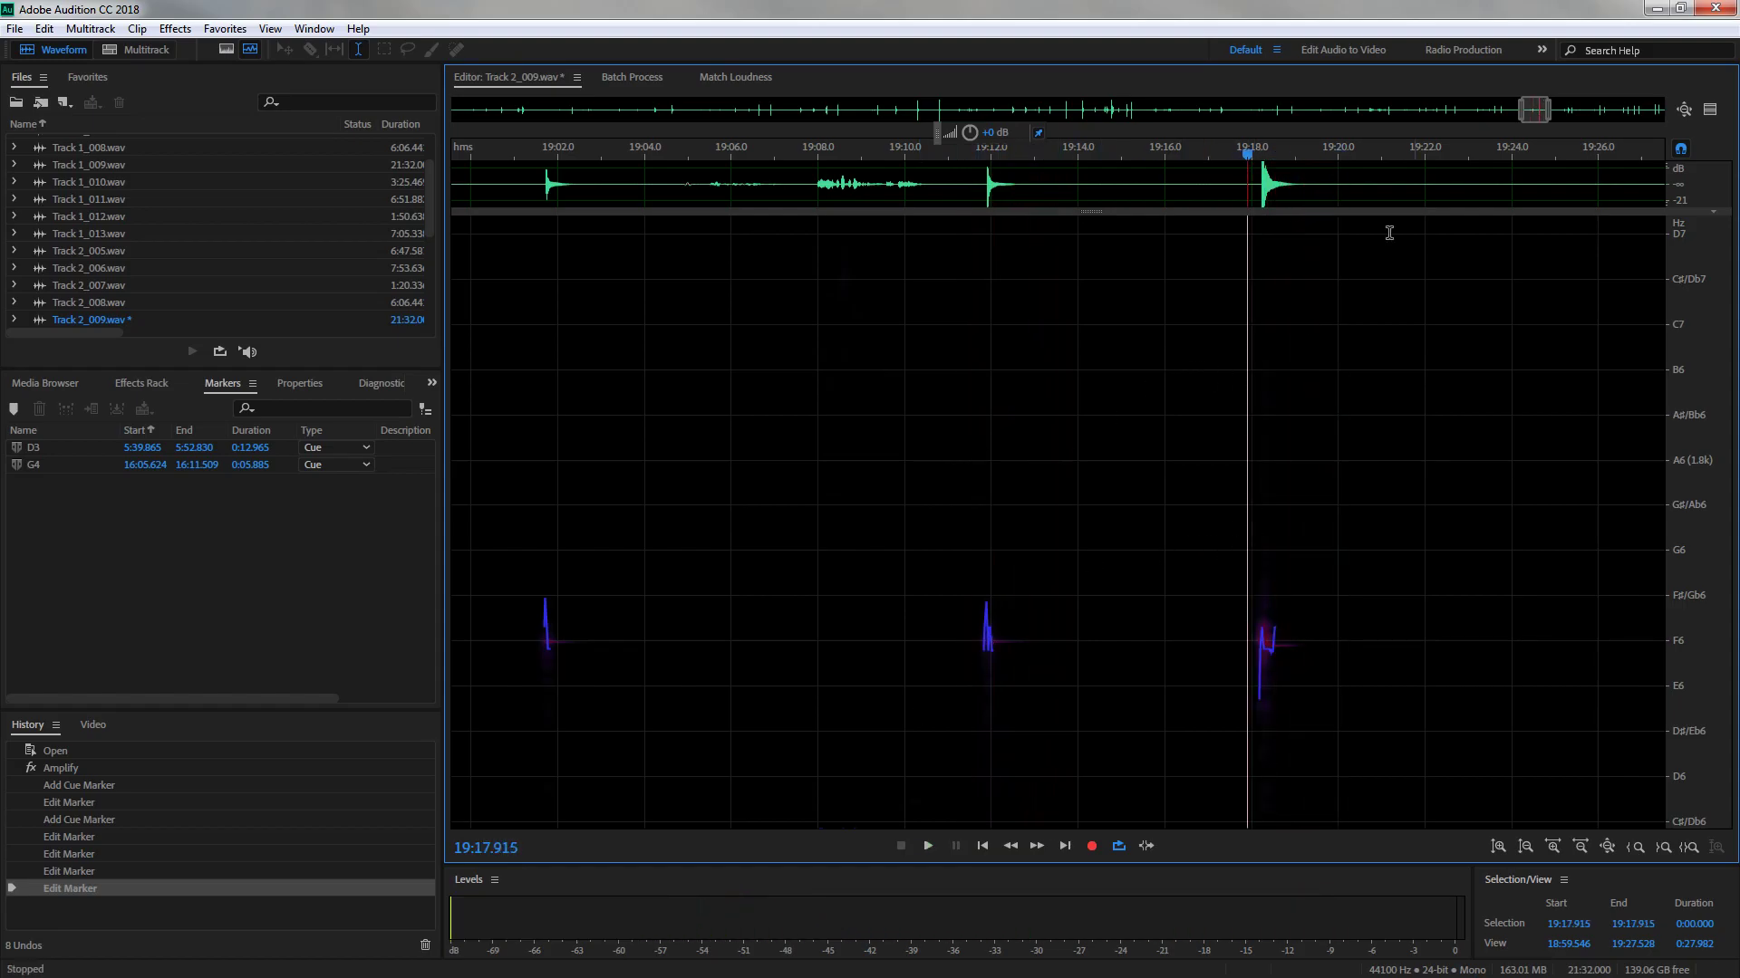
Hide the pitch display, select the note from 19:18.232 to 19:23.669 using its spectral frequency display, and add a cue marker for it
left_click(250, 49)
scroll(1351, 280, "up", 10)
scroll(1137, 494, "up", 5)
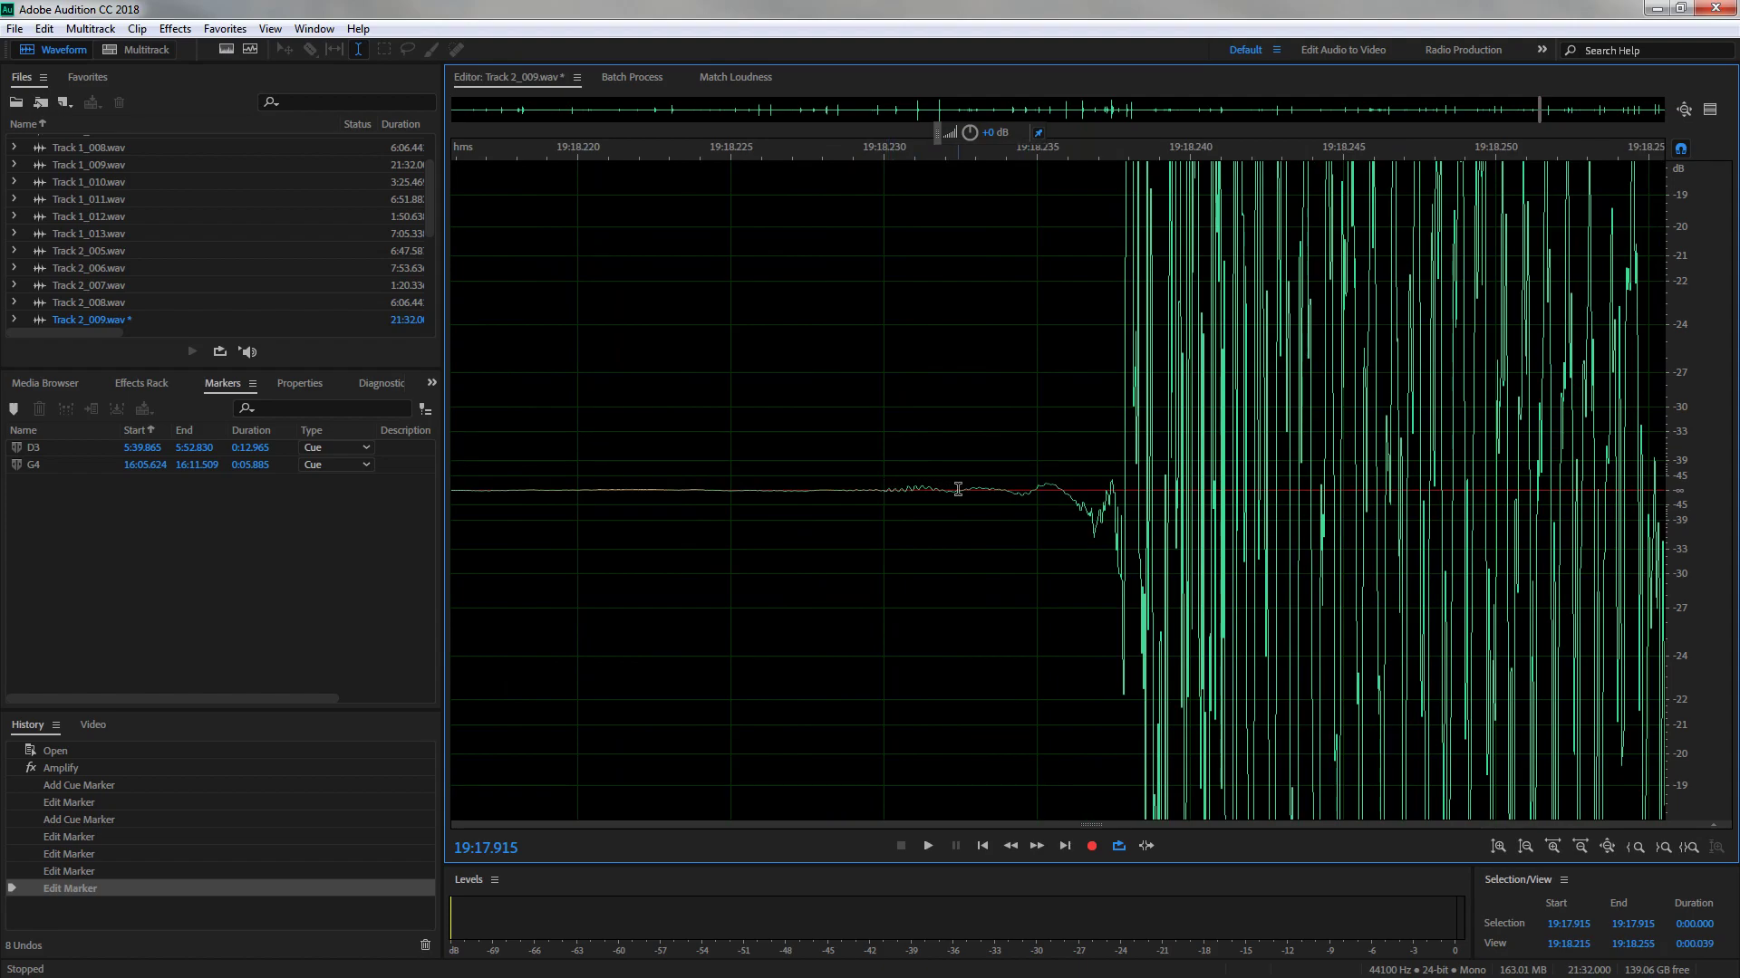
left_click_drag(959, 490, 1255, 515)
scroll(722, 553, "down", 10)
left_click(226, 49)
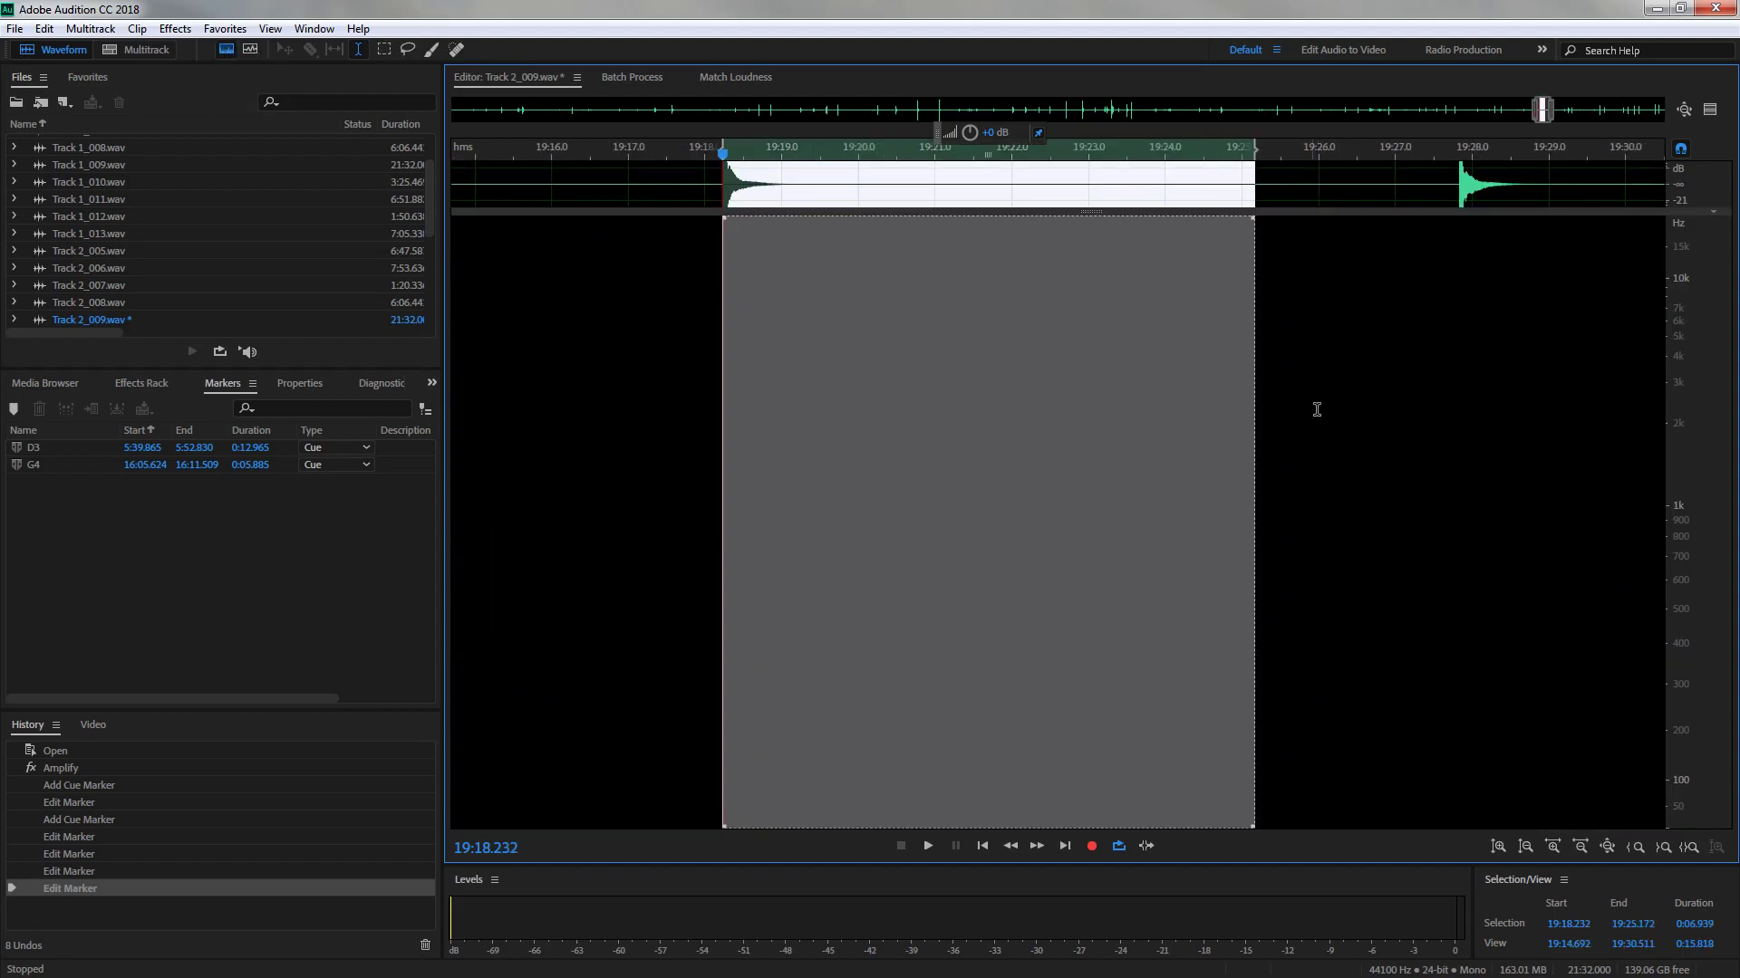
left_click_drag(1258, 473, 1139, 512)
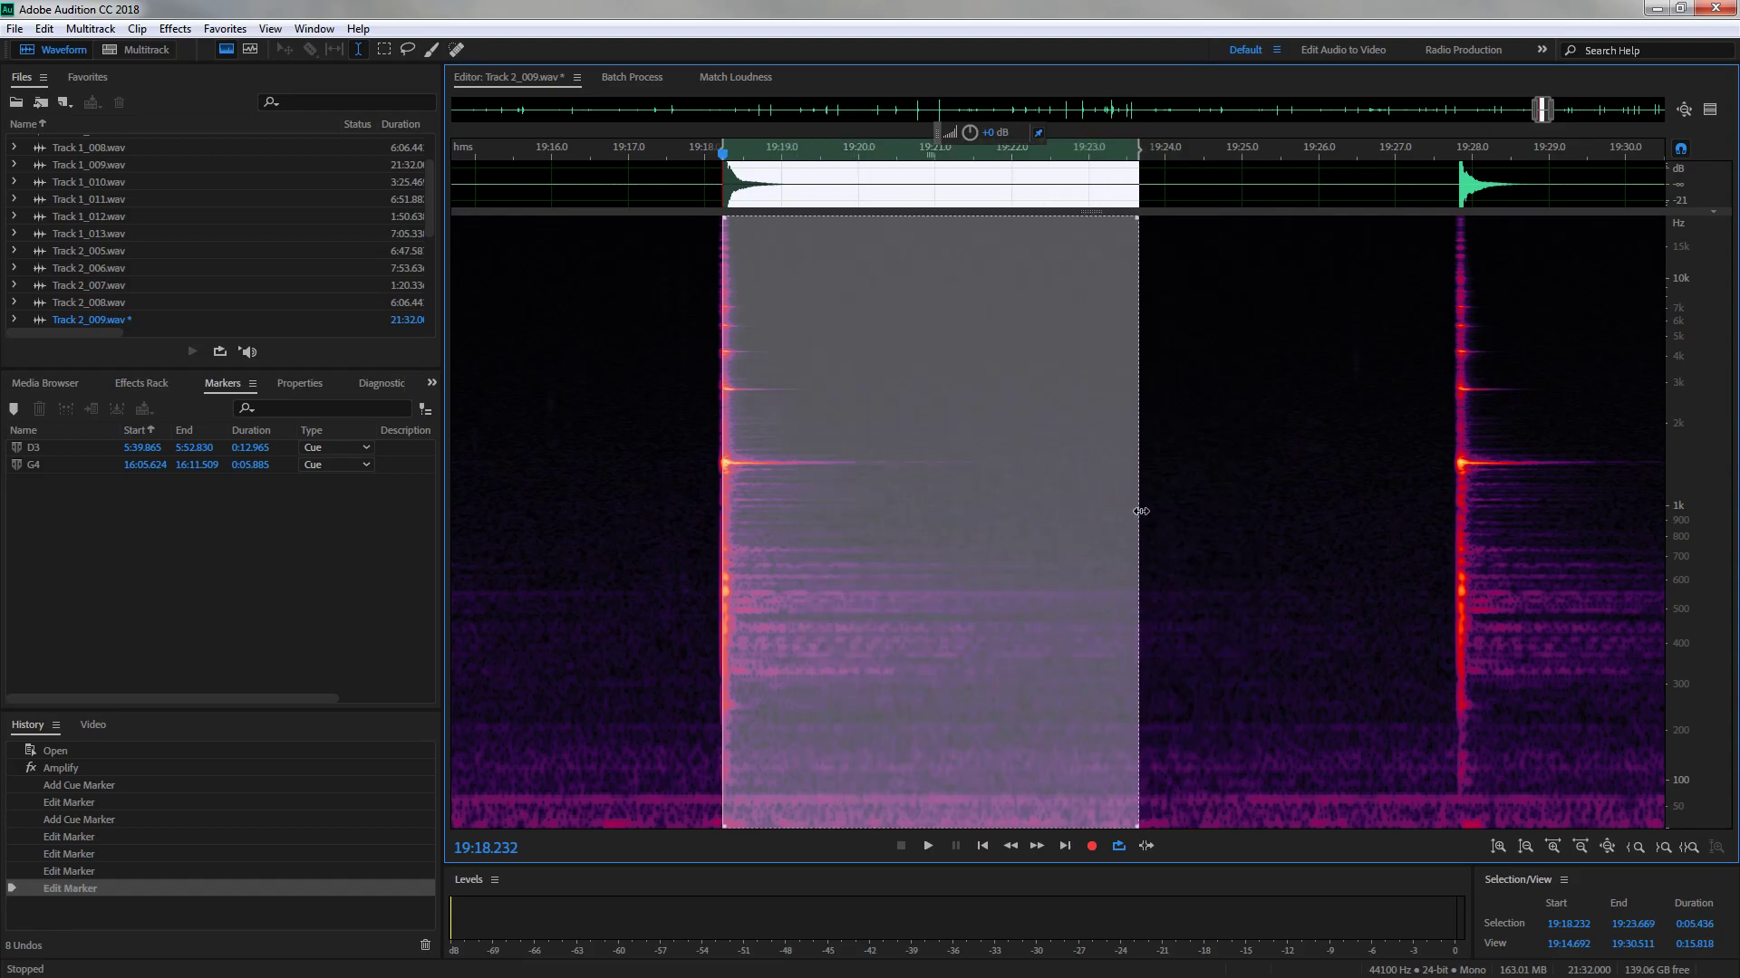
left_click(15, 409)
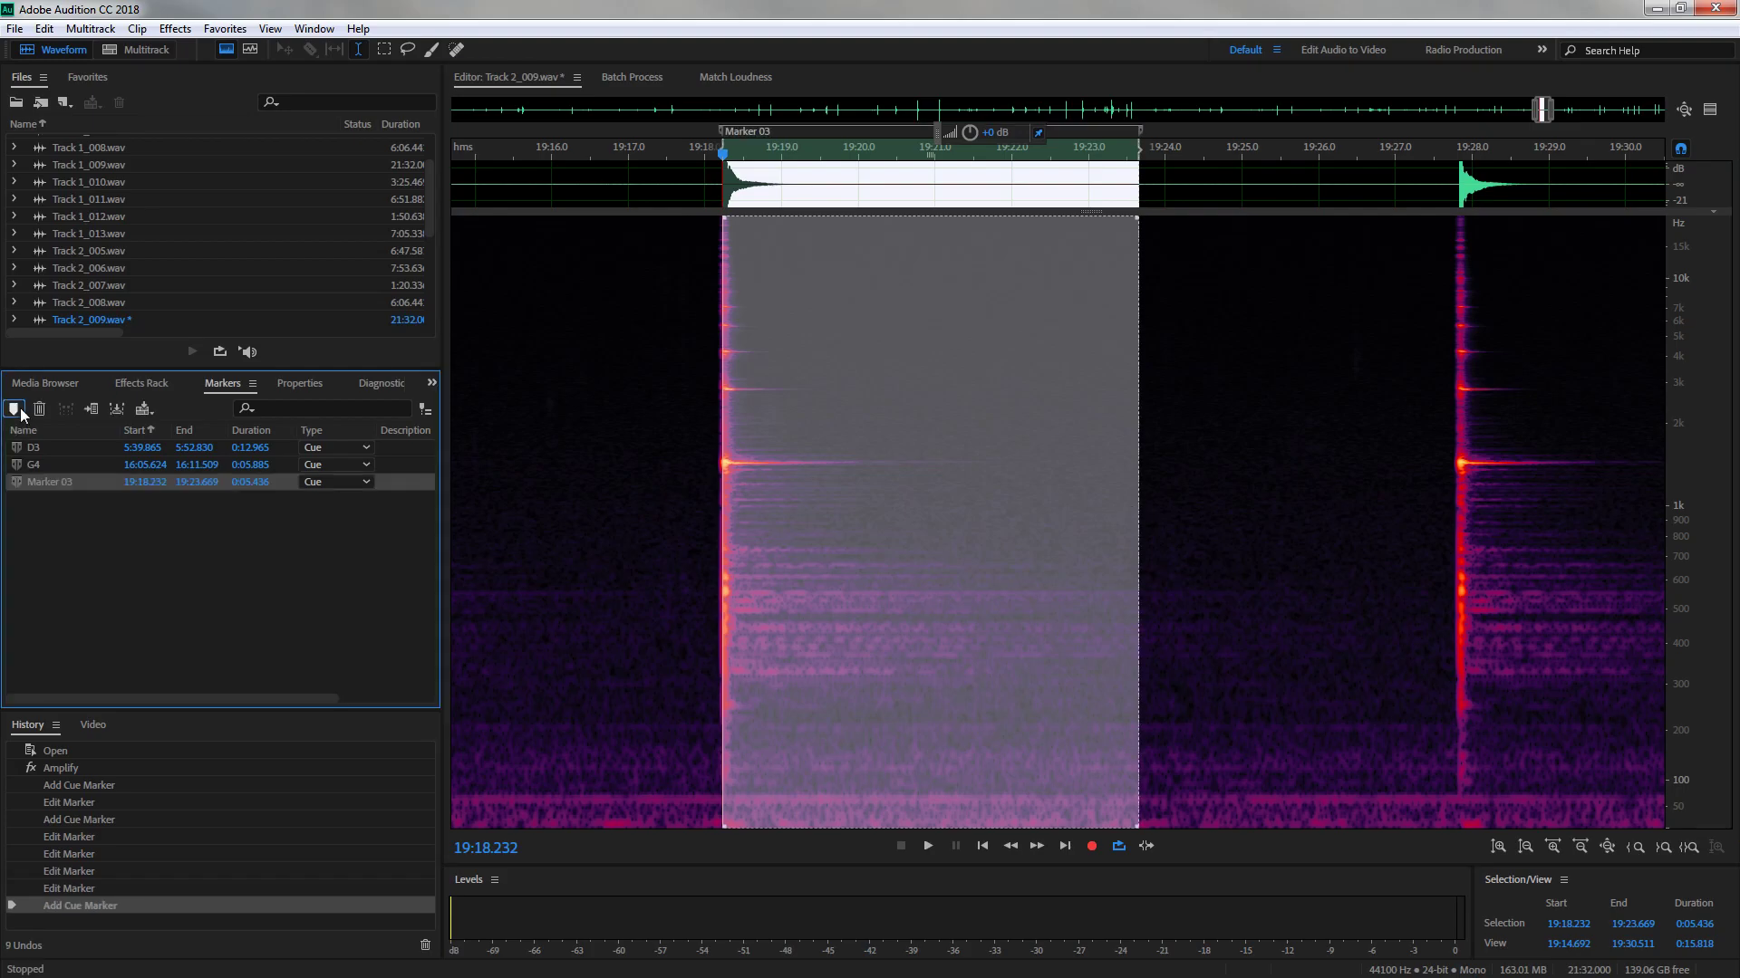
Name the new cue marker at 19:18.232 B5
double_click(54, 482)
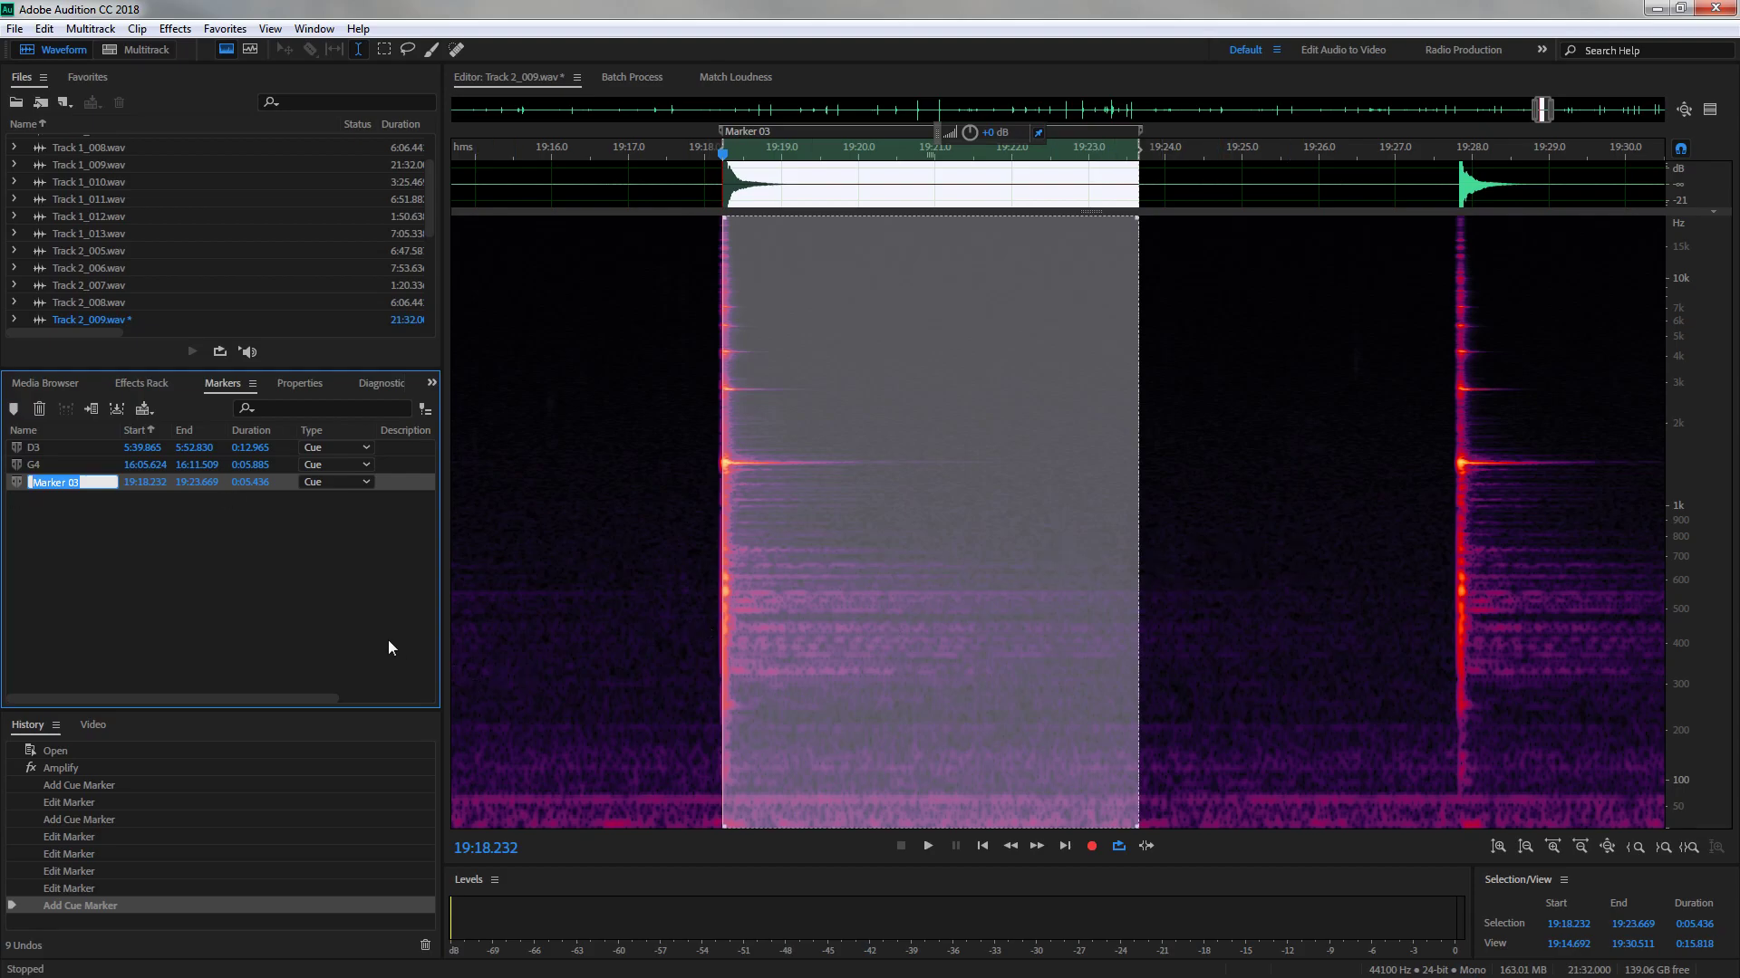
type("B5")
key("Return")
left_click(277, 568)
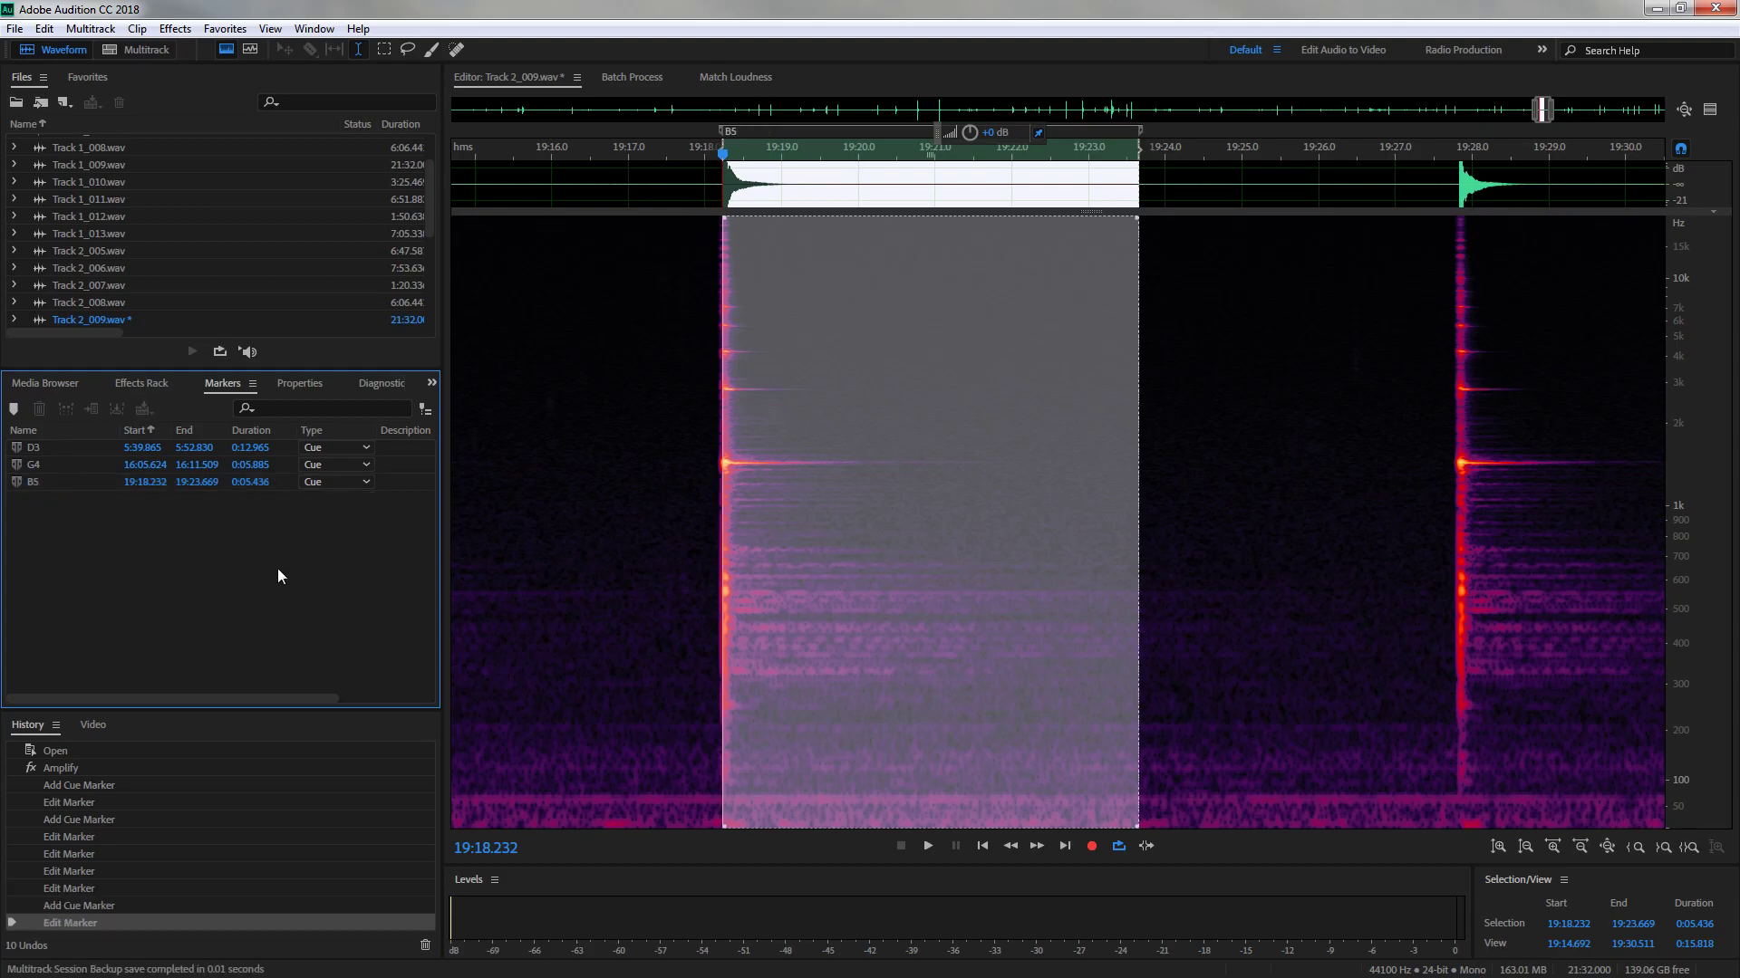
Check the marked note in the pitch display and rename its cue marker to F5
left_click(672, 304)
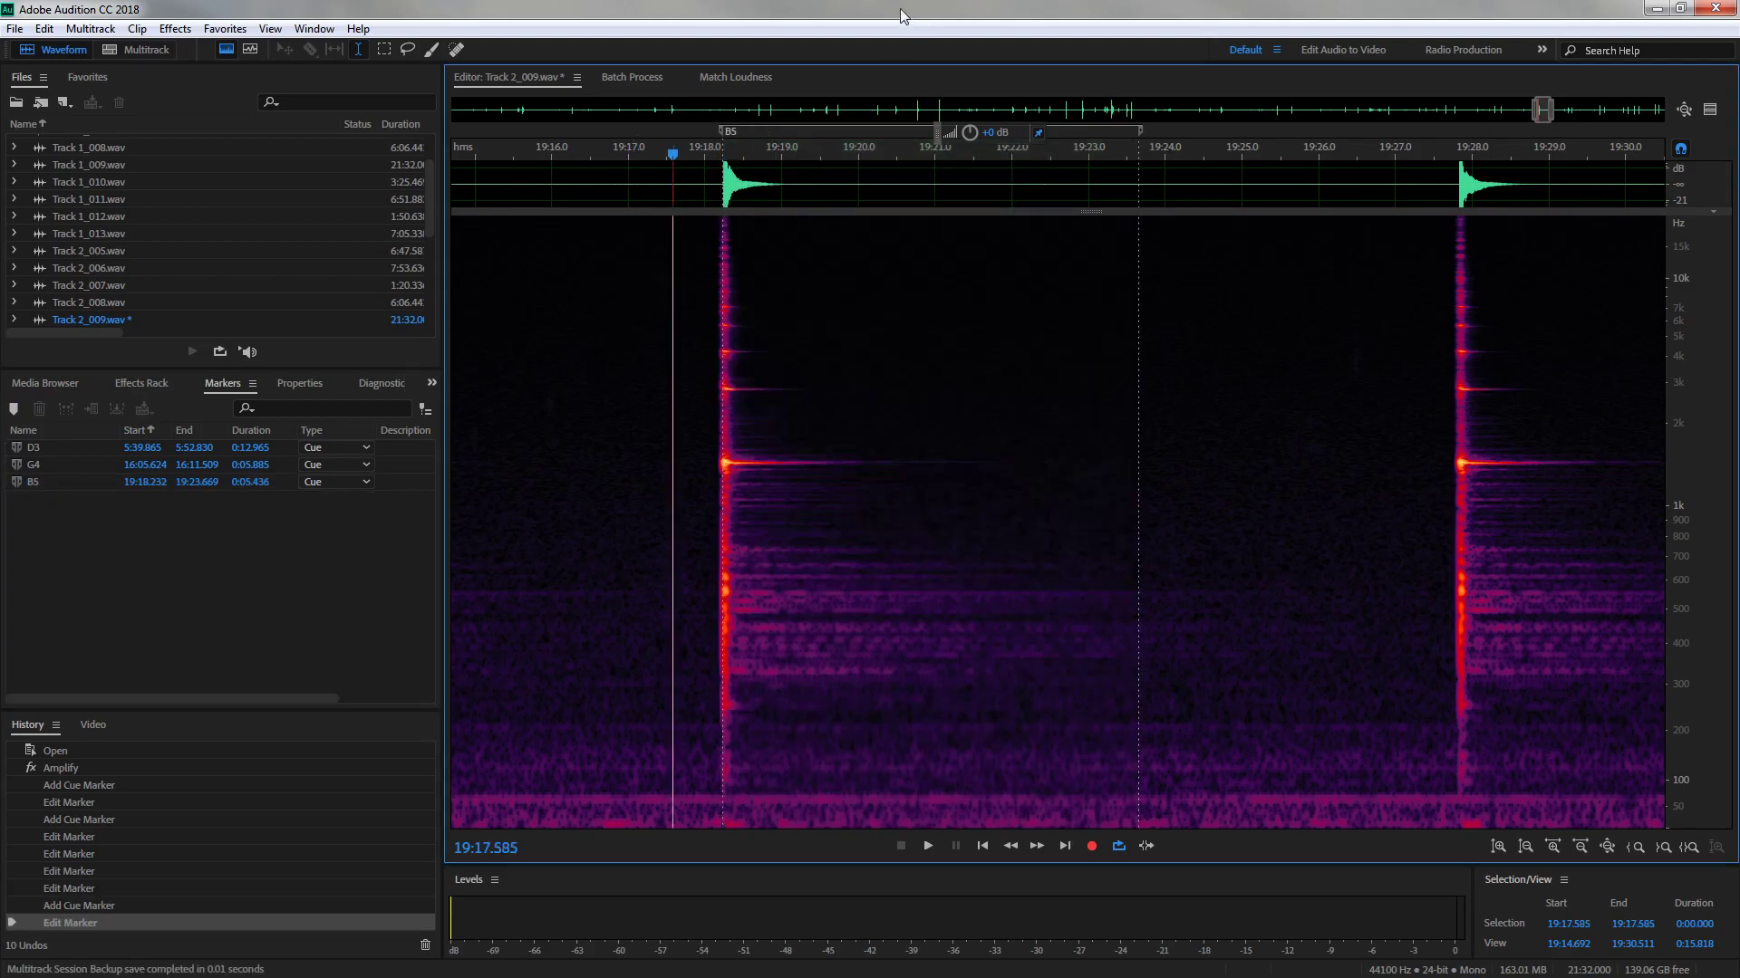
left_click(252, 49)
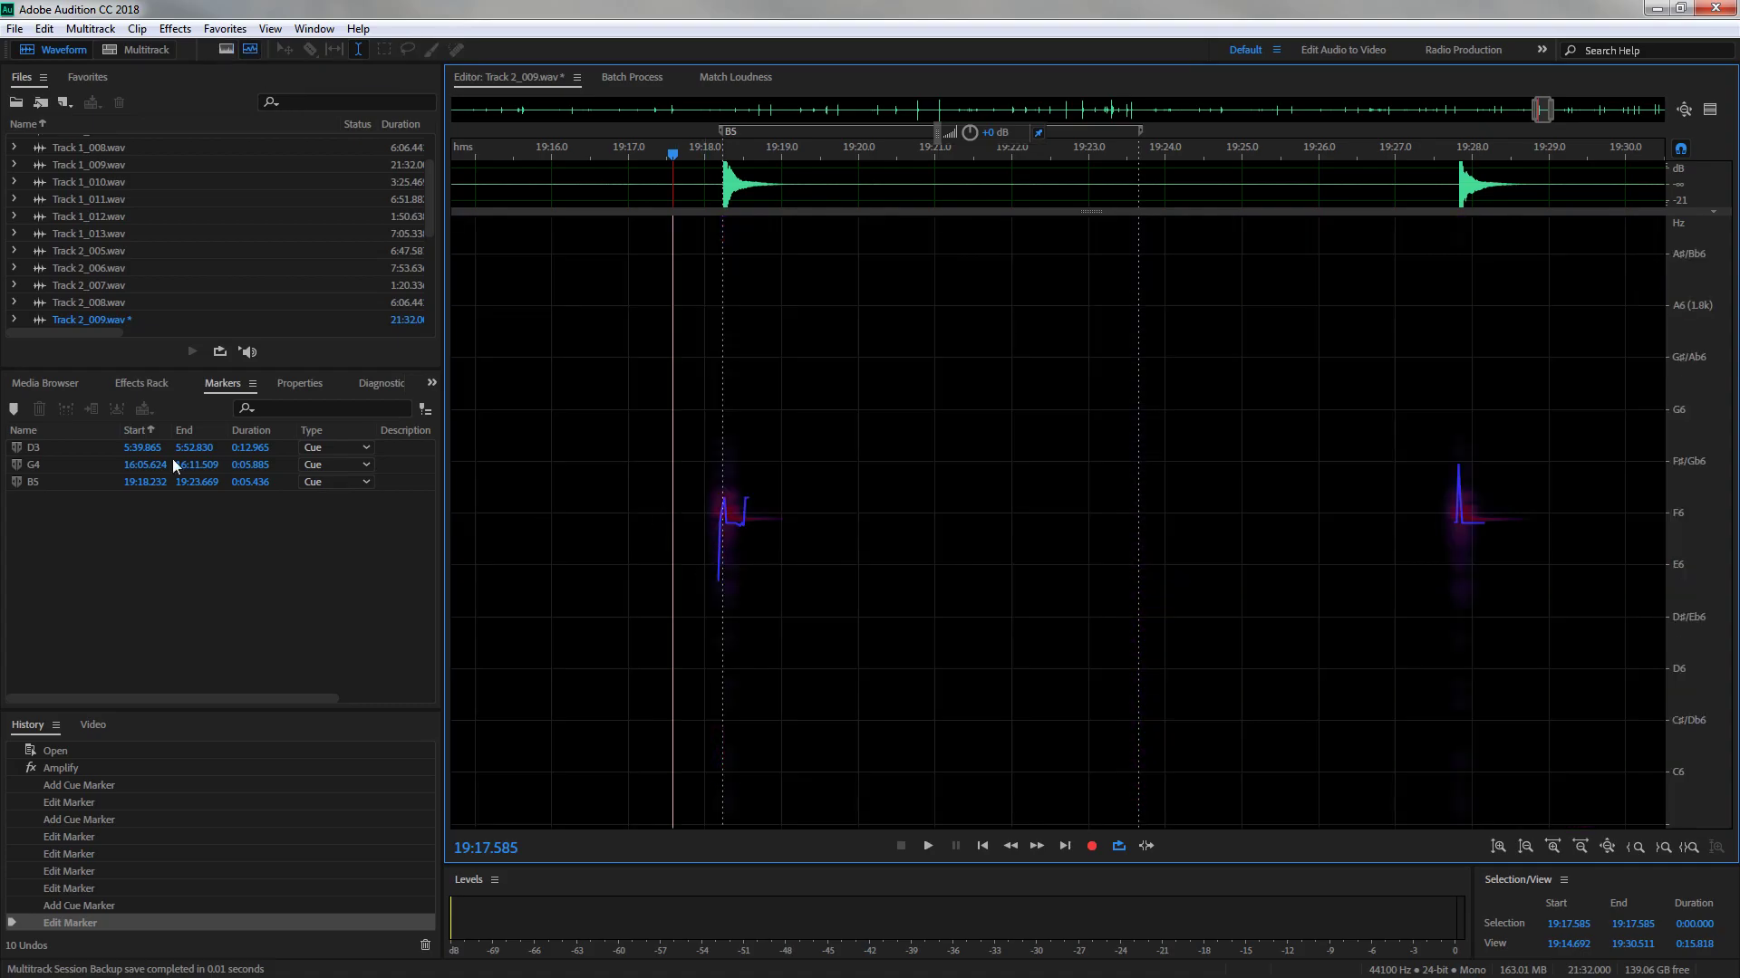
left_click(30, 483)
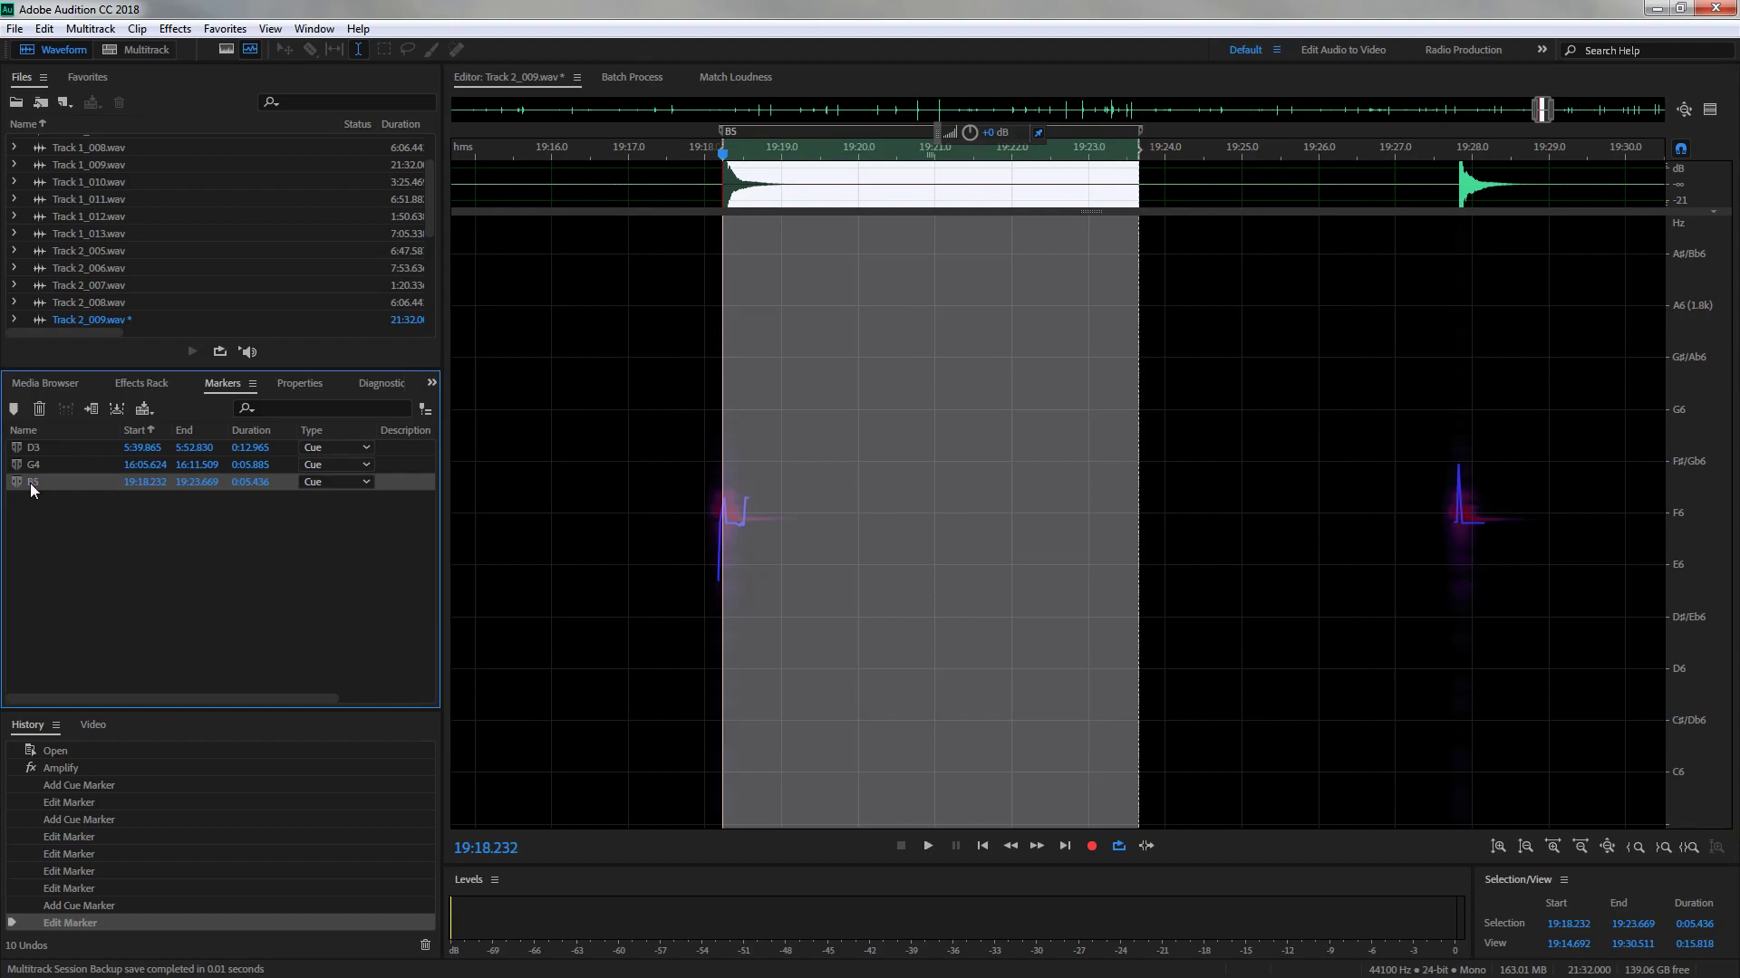
left_click(34, 482)
type("F5")
key("Return")
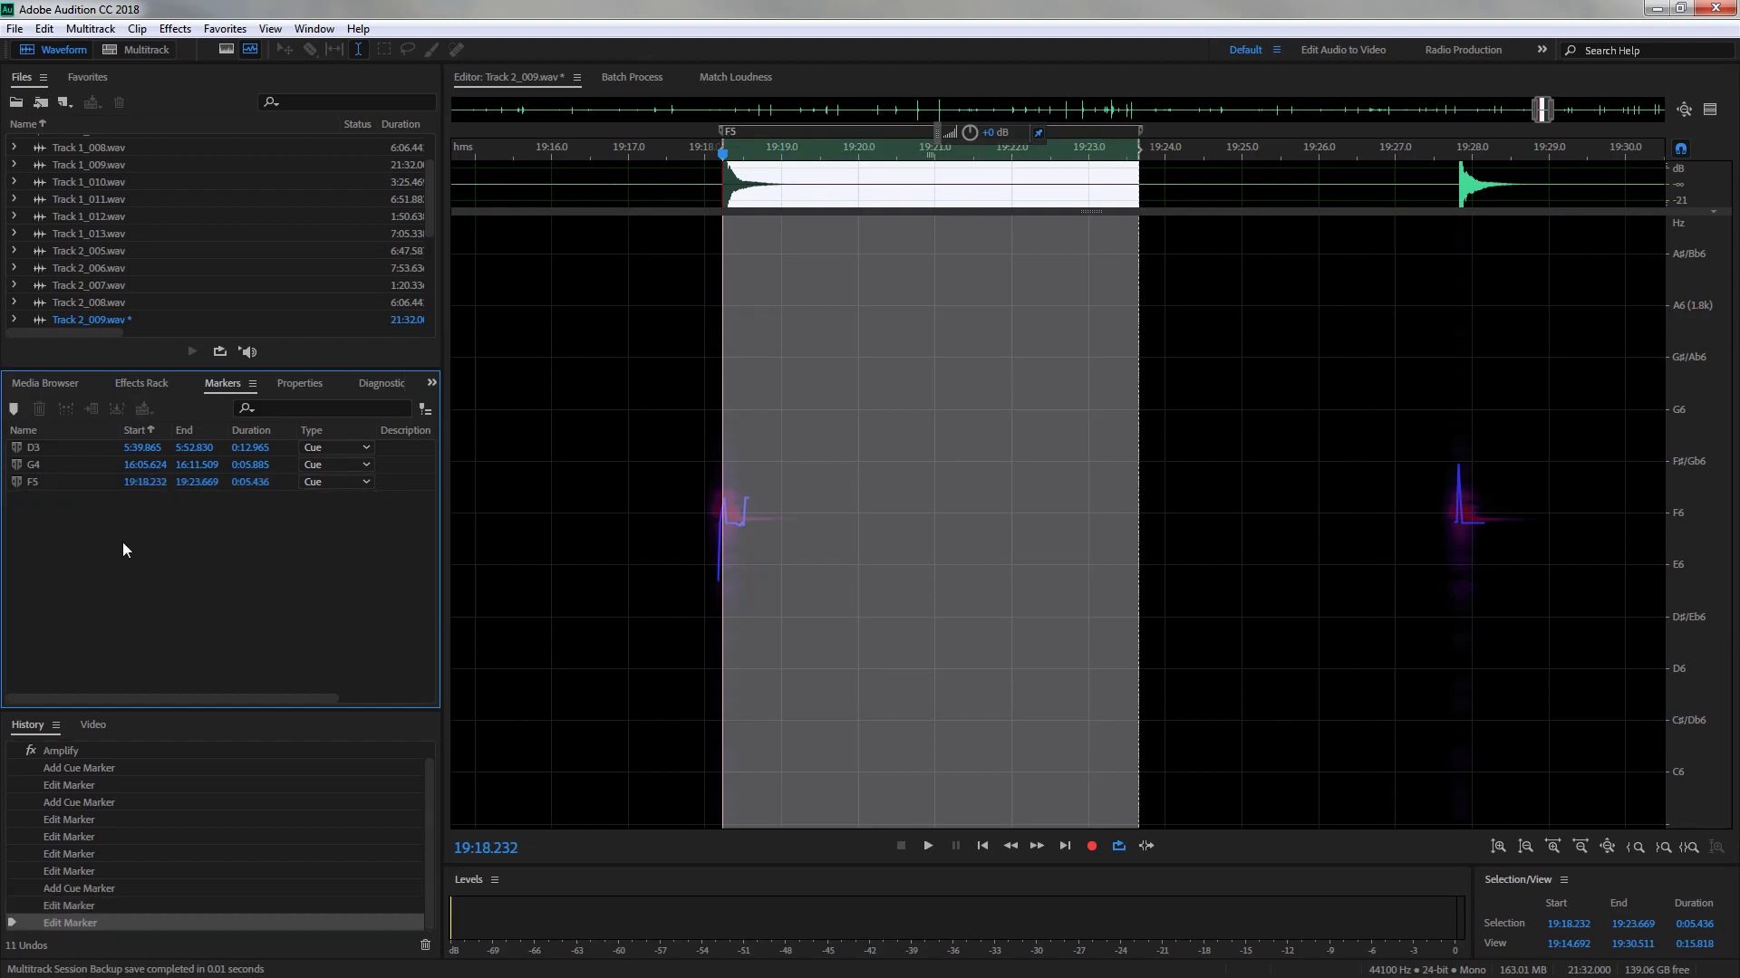
left_click(677, 351)
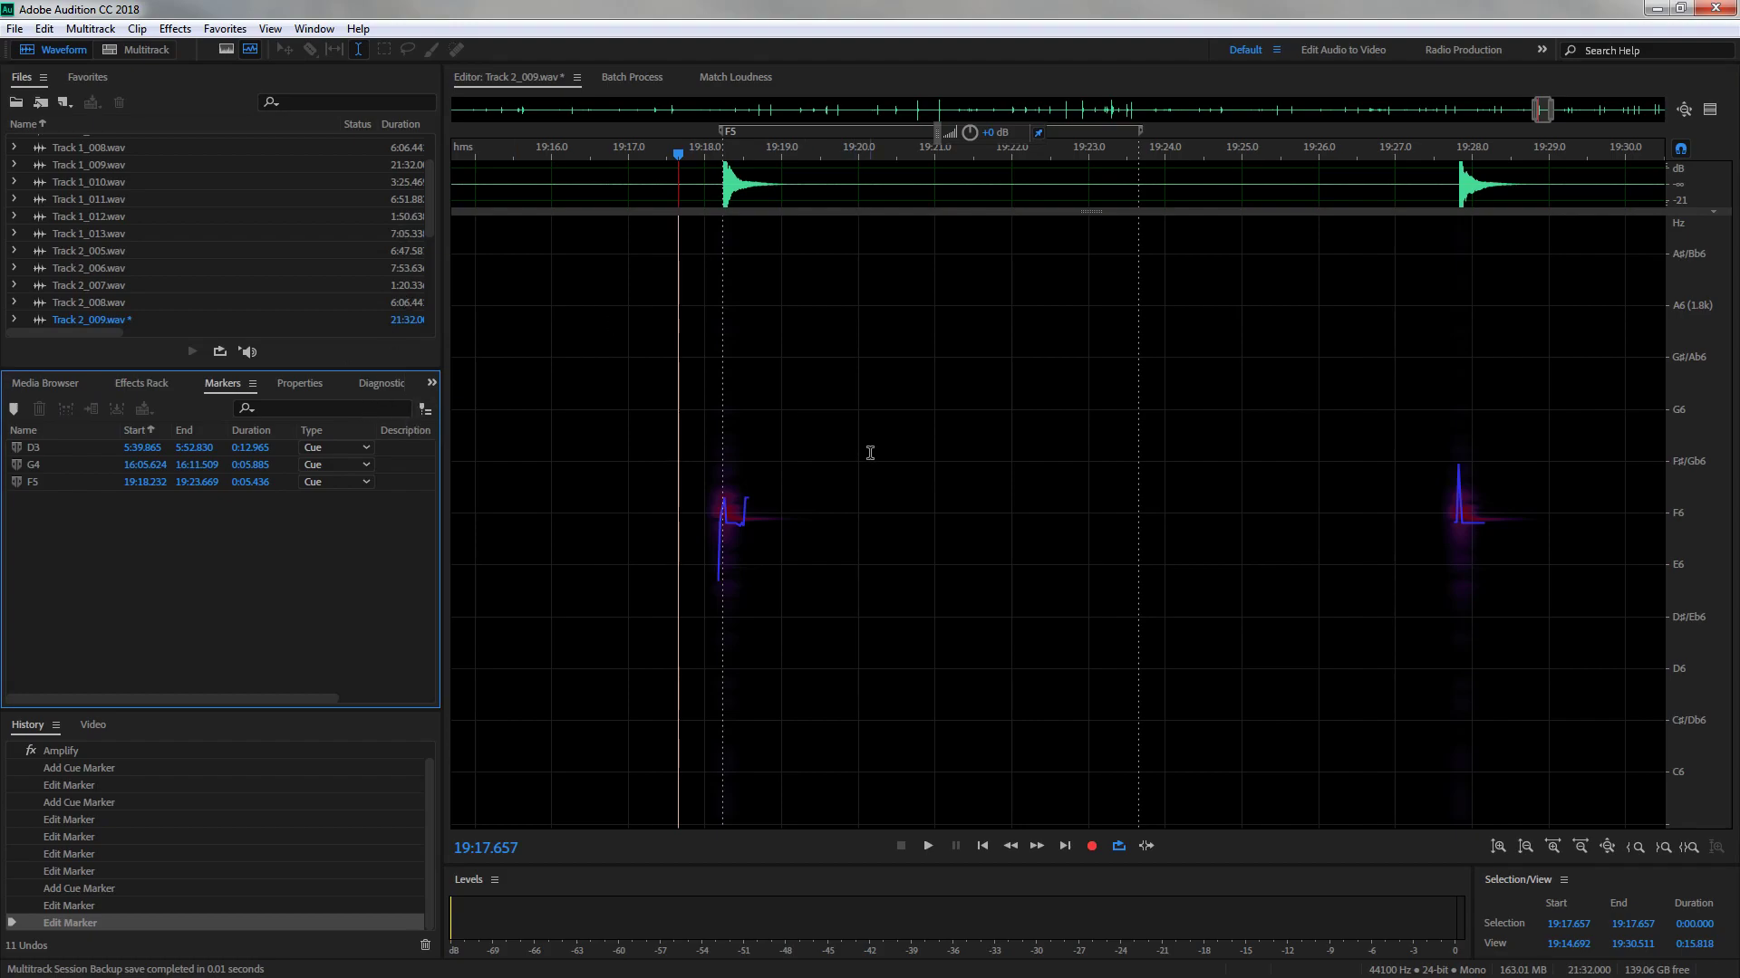
Hide the pitch display and set up an export of the audio within range markers with the prefix Harp
scroll(870, 453, "down", 10)
left_click(252, 53)
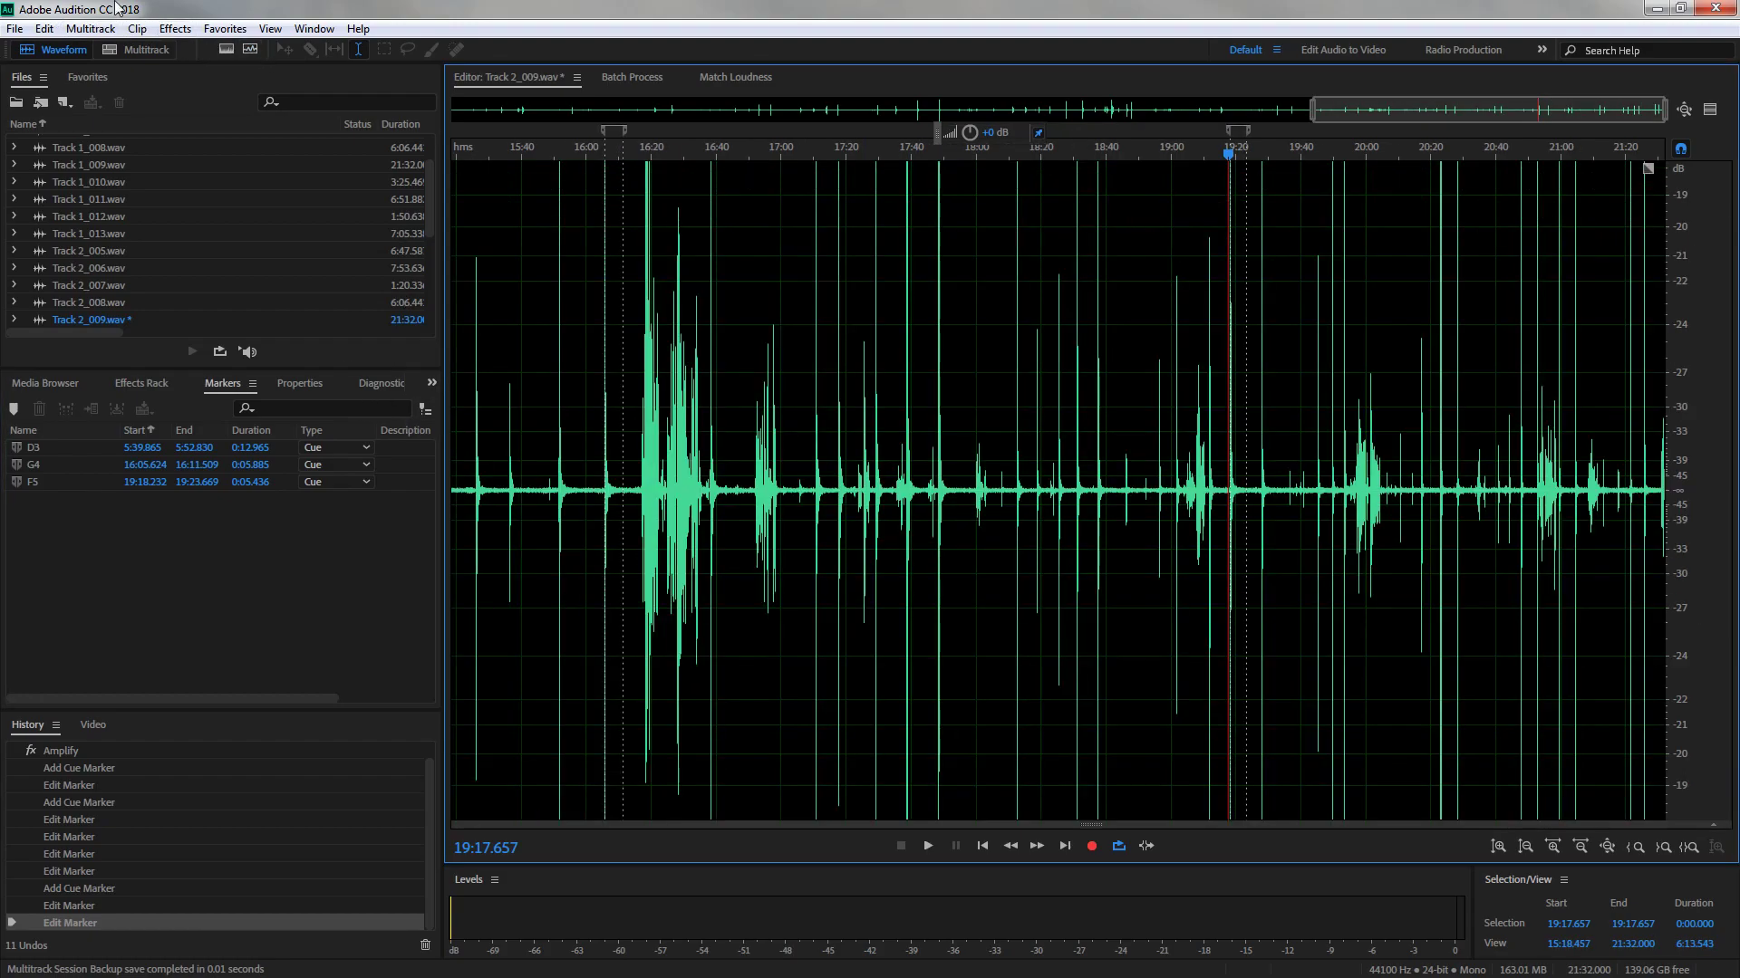
left_click(14, 28)
mouse_move(275, 380)
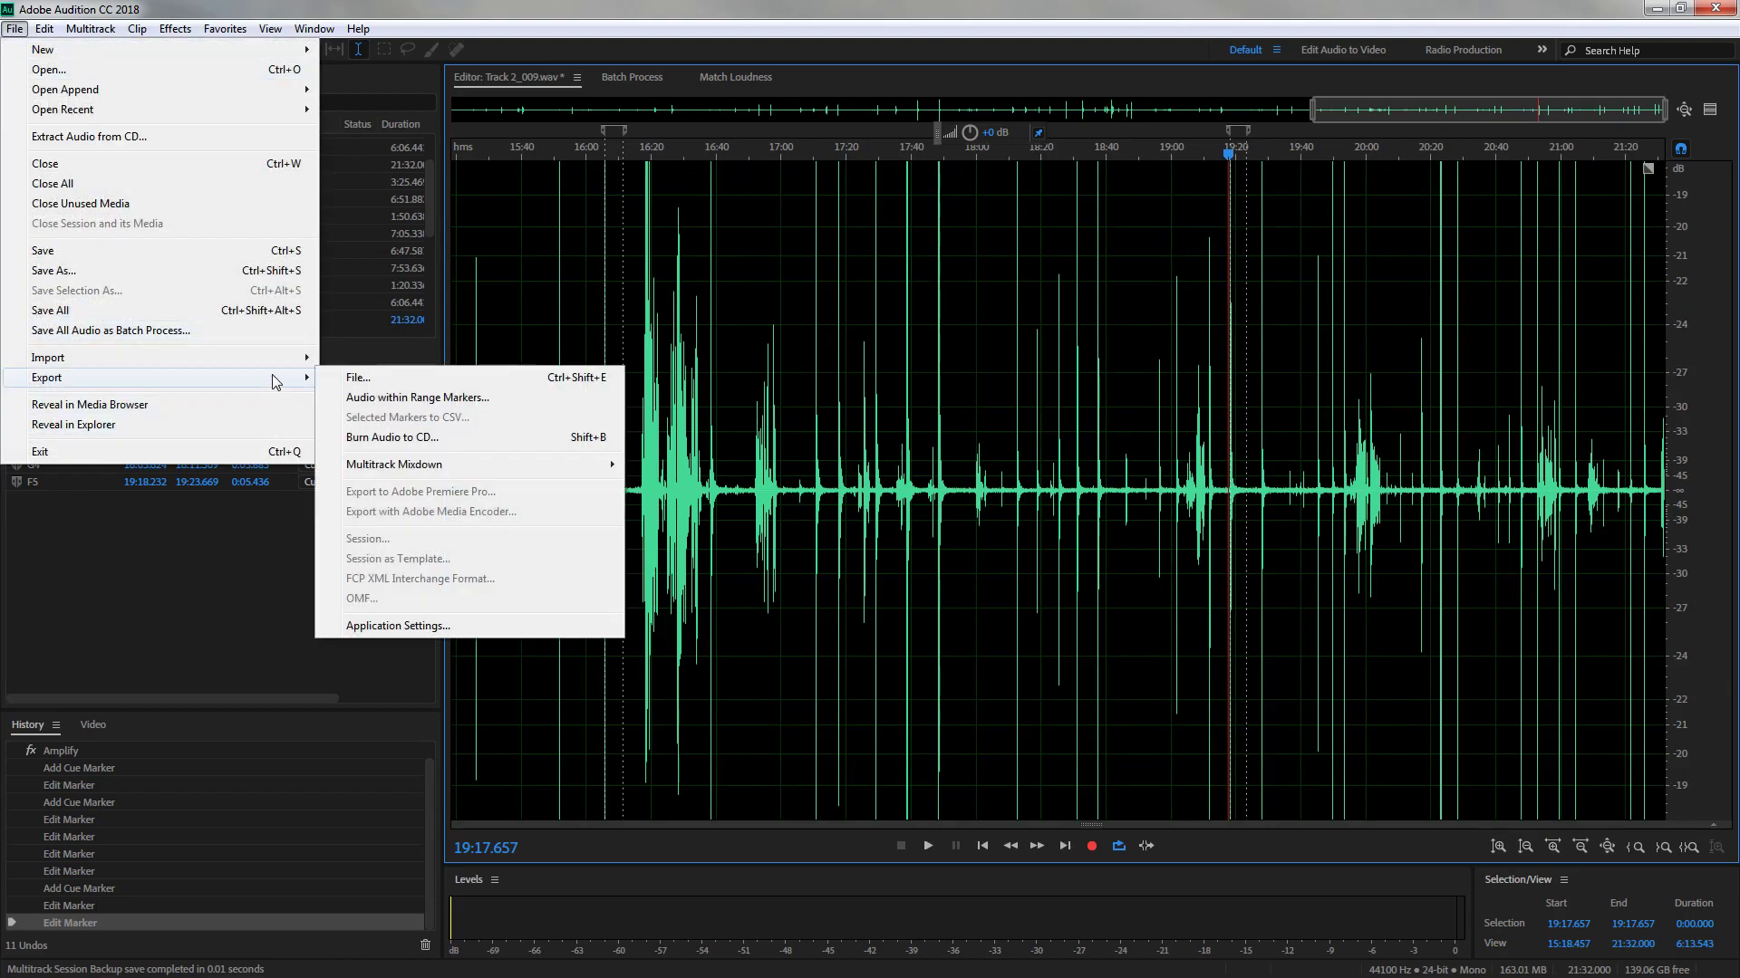
left_click(486, 404)
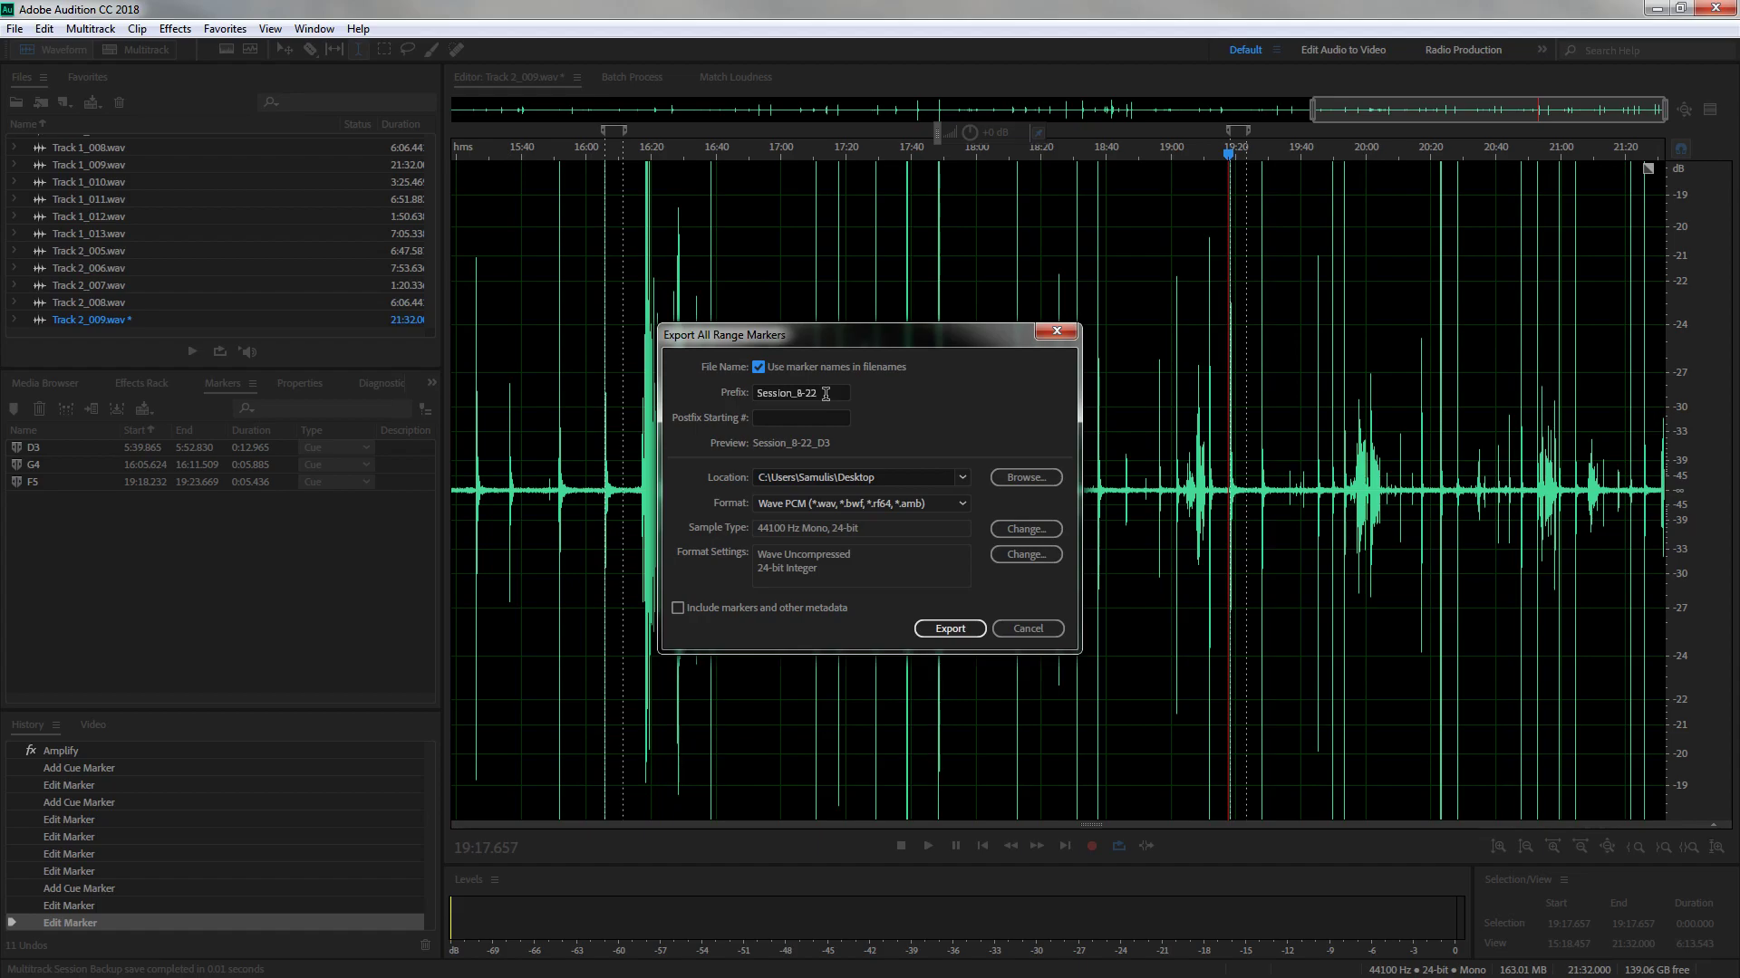
left_click_drag(825, 394, 656, 383)
type("Harp")
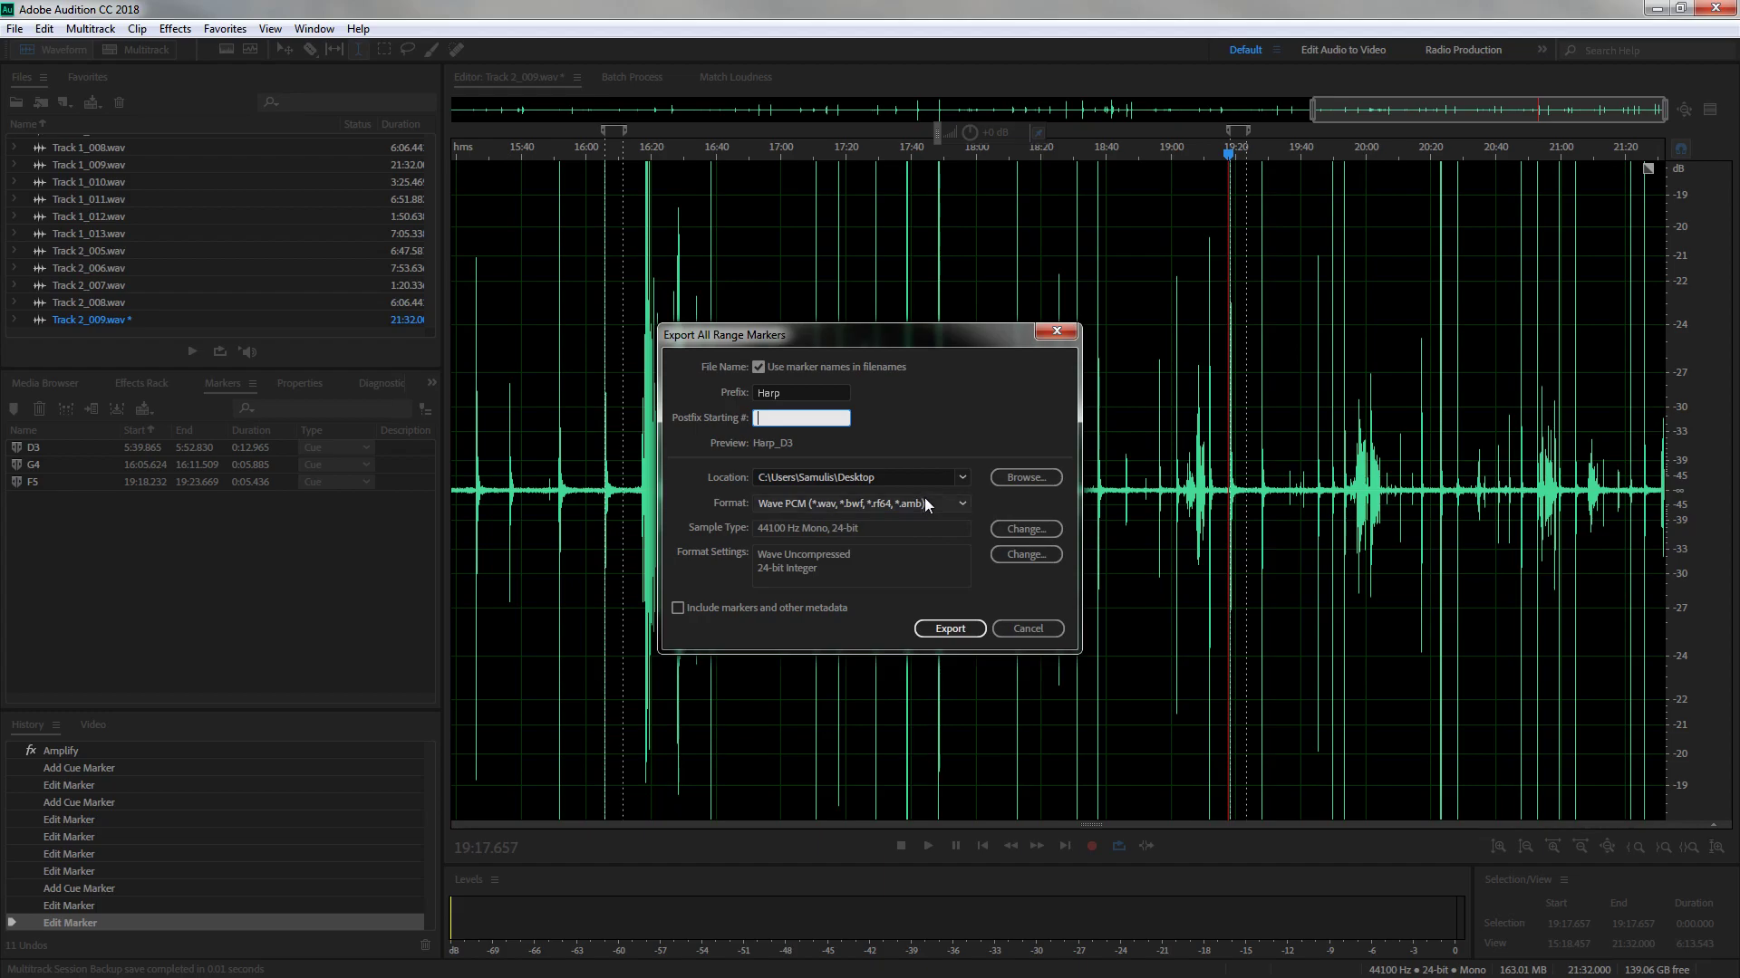
Export the marker ranges to the Samples\Strings\Harp\Project folder and check the exported files in Windows Explorer
left_click(962, 478)
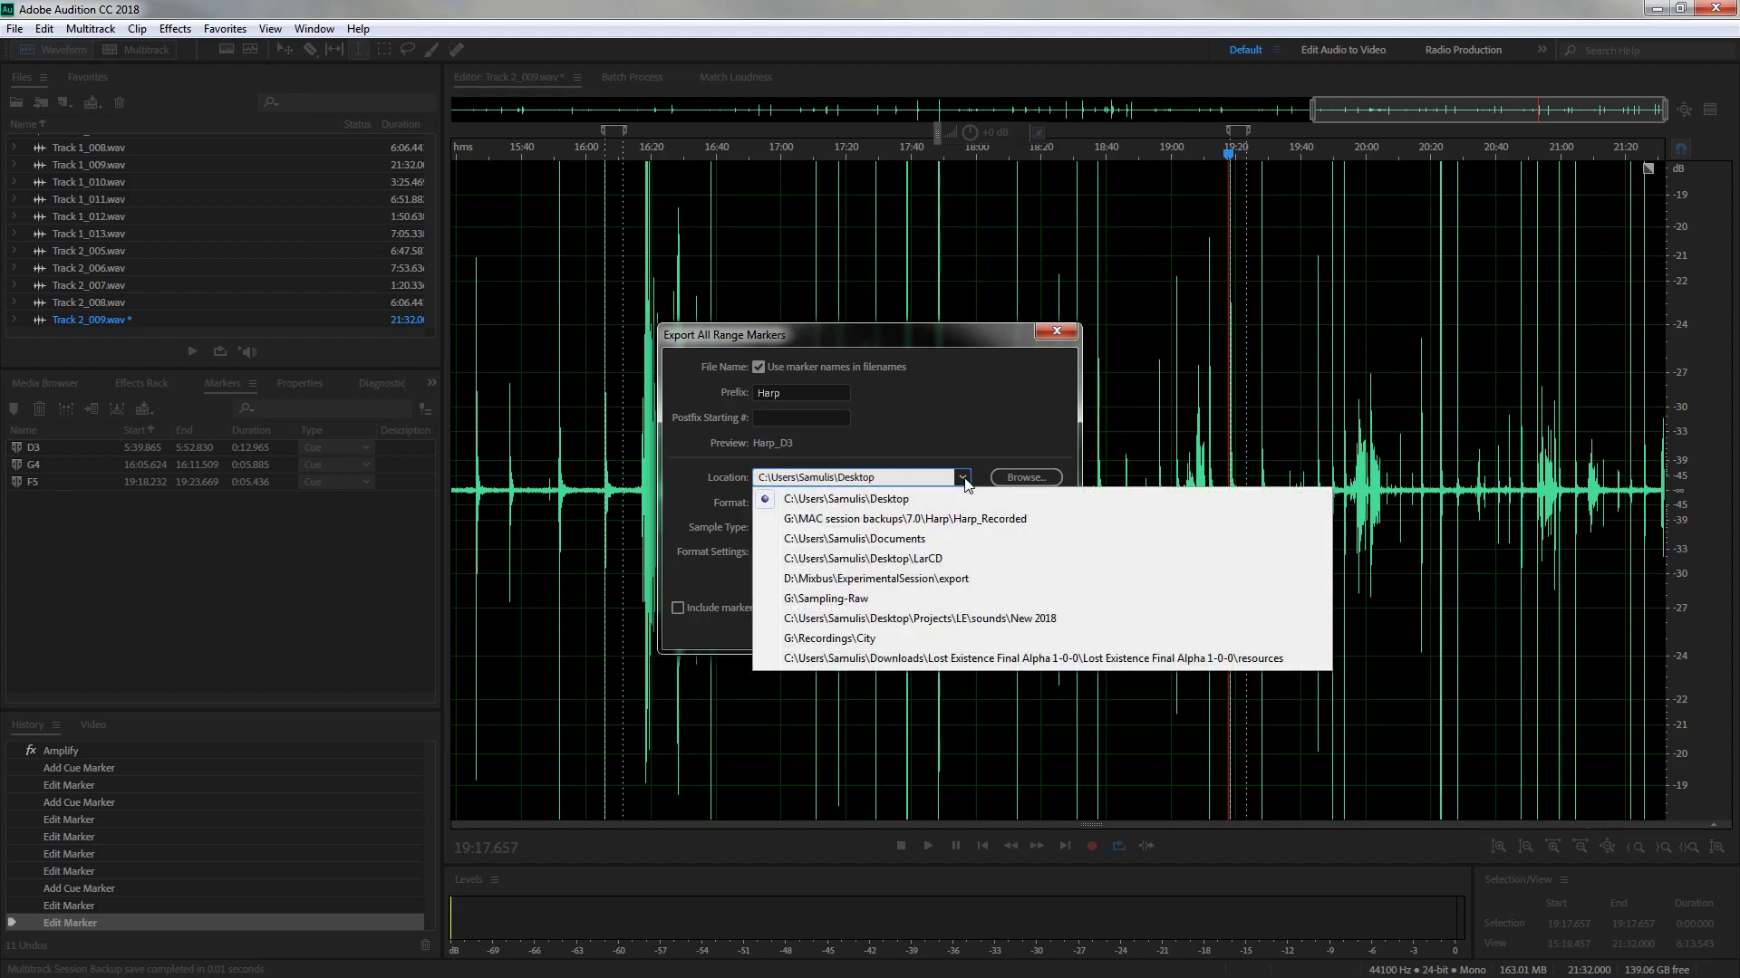
left_click(1002, 401)
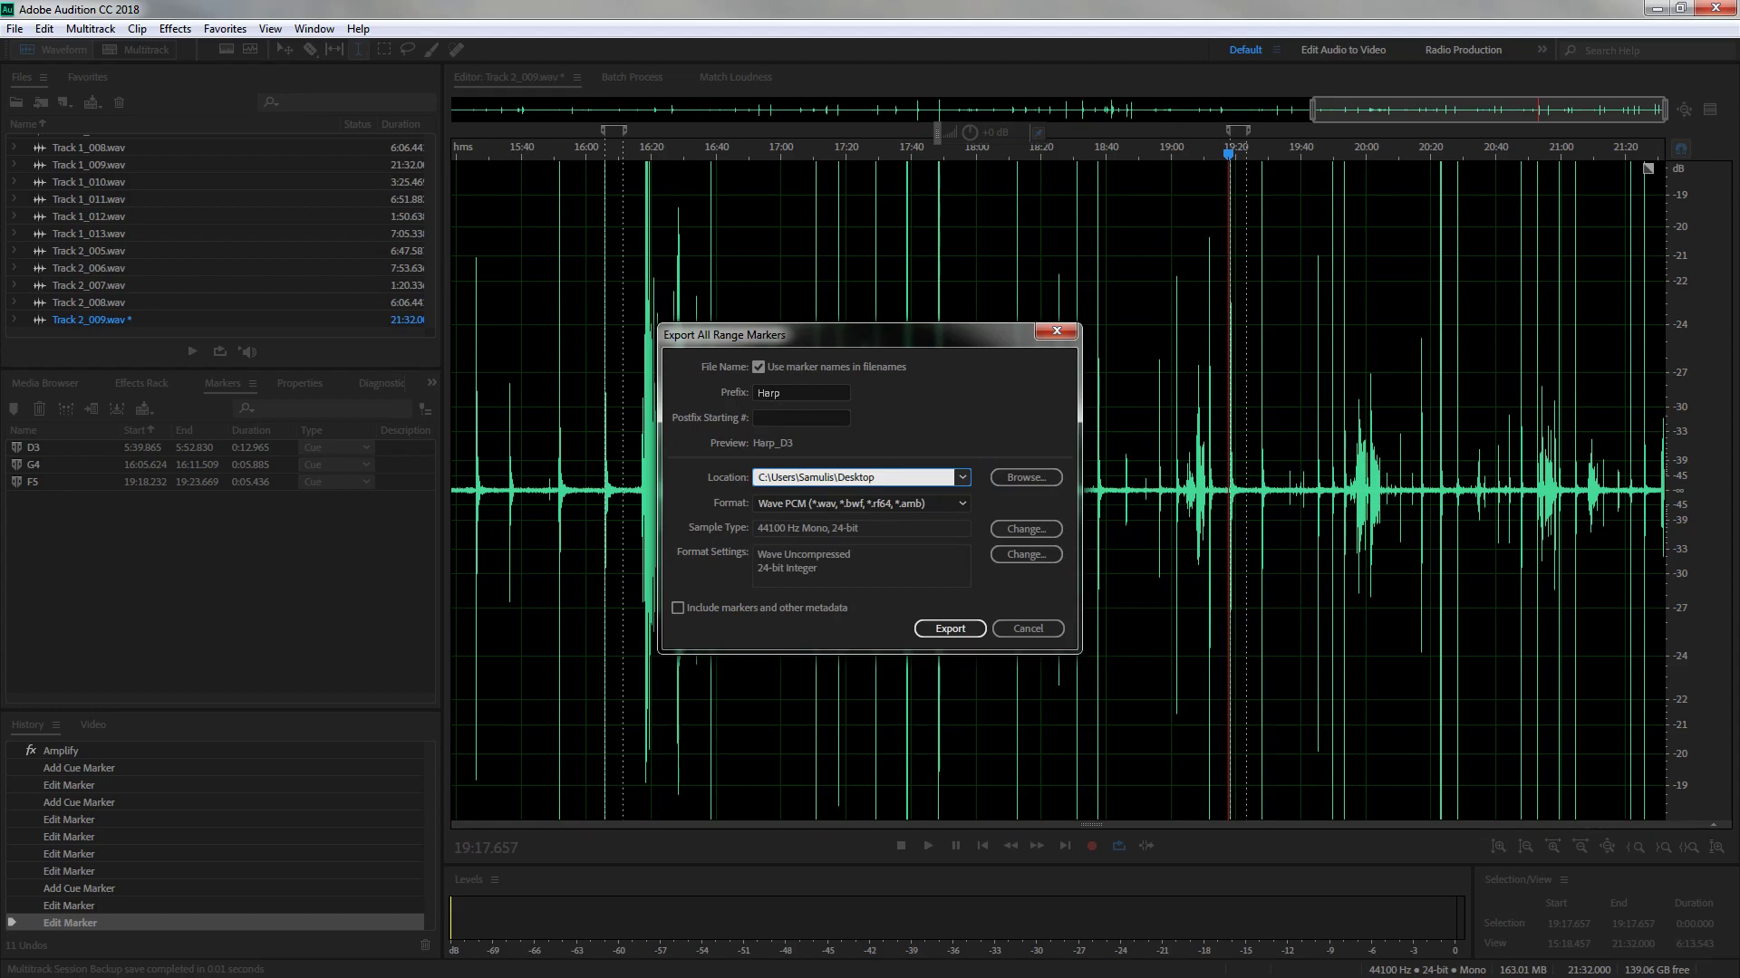
left_click_drag(780, 342, 0, 342)
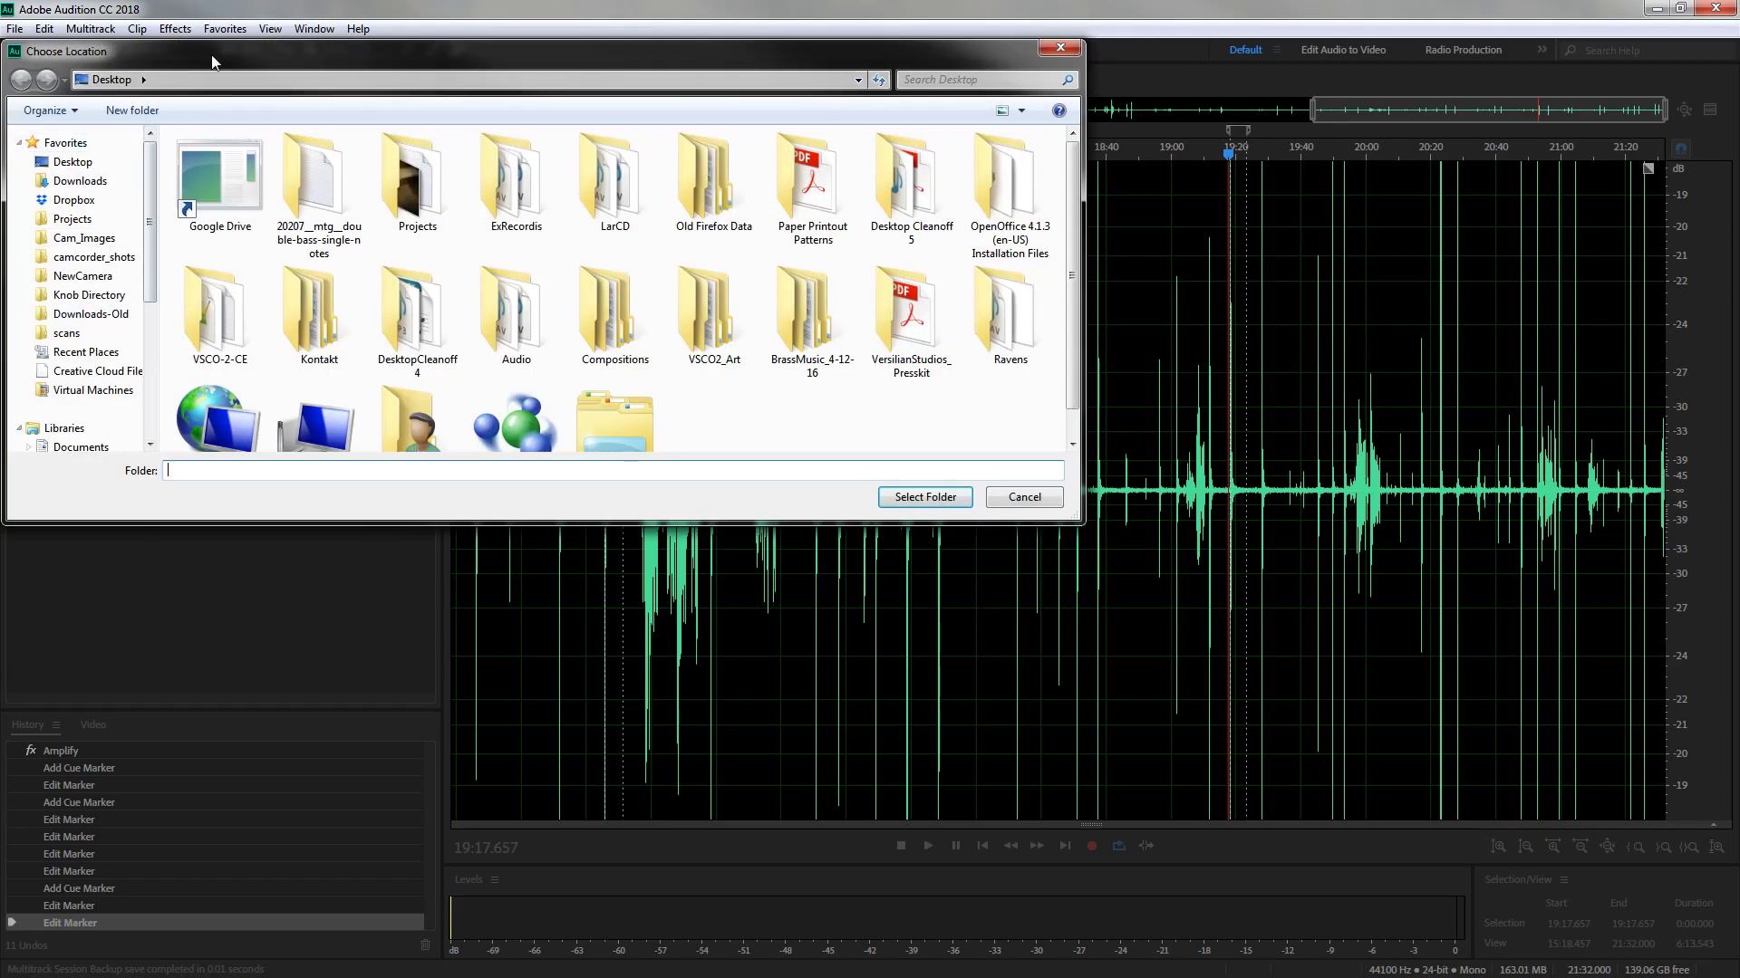
left_click_drag(212, 61, 0, 99)
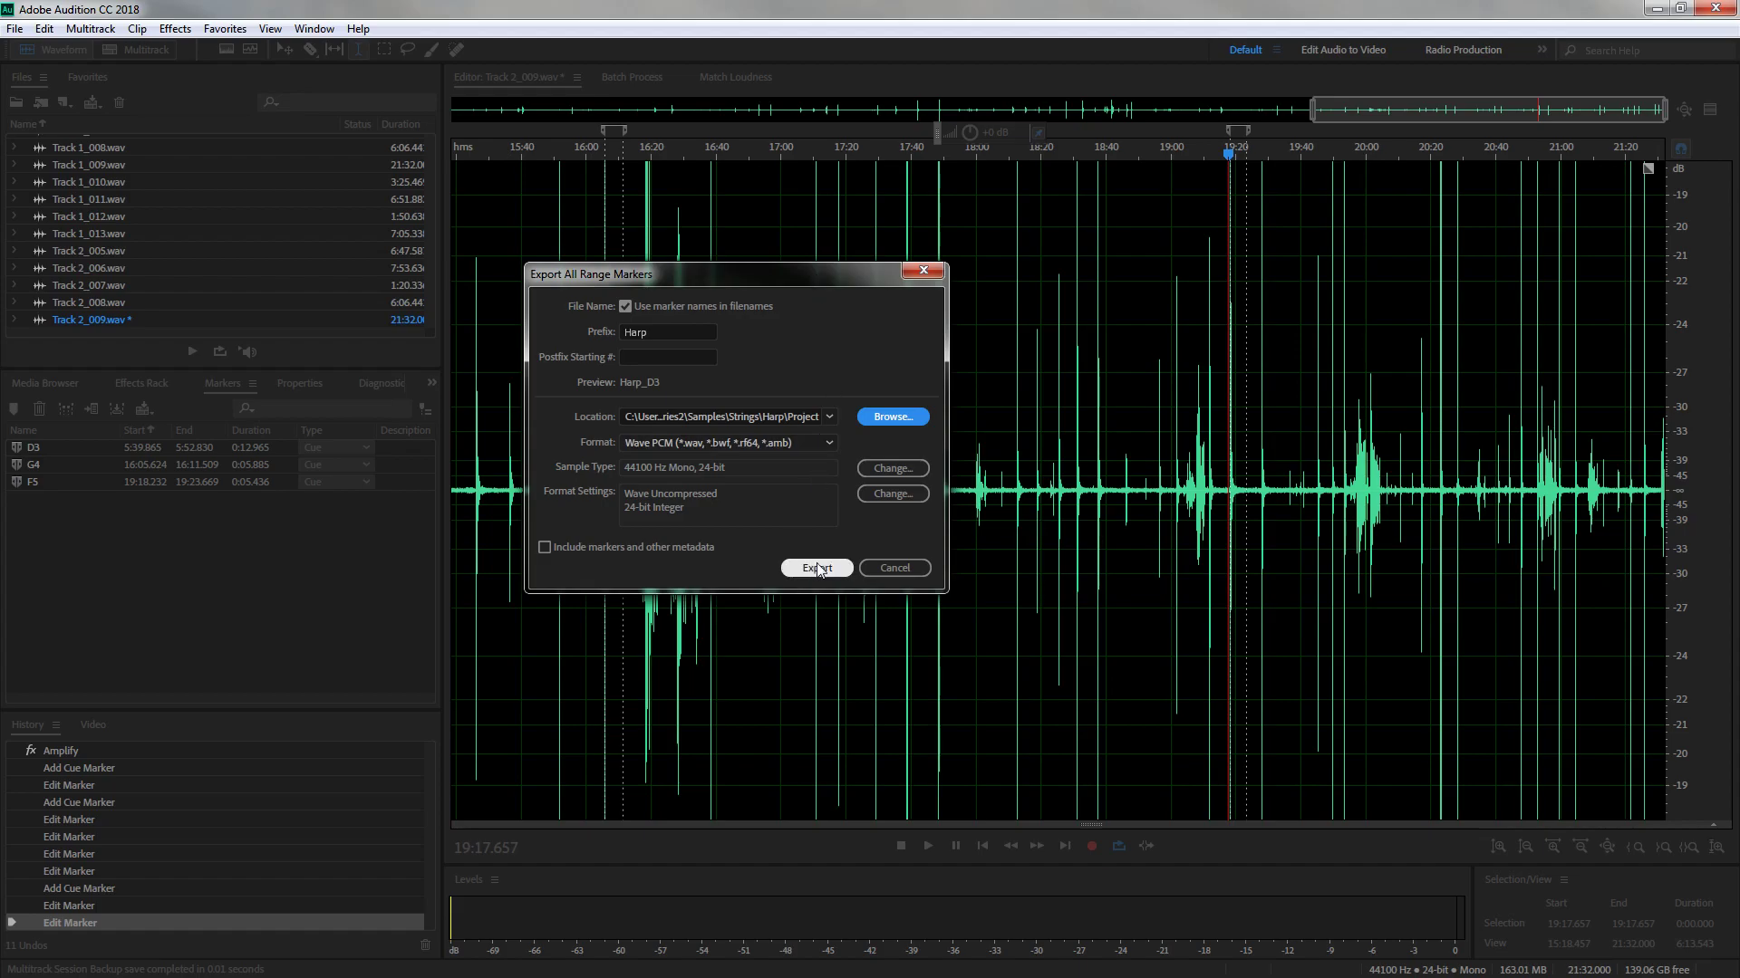
left_click(821, 568)
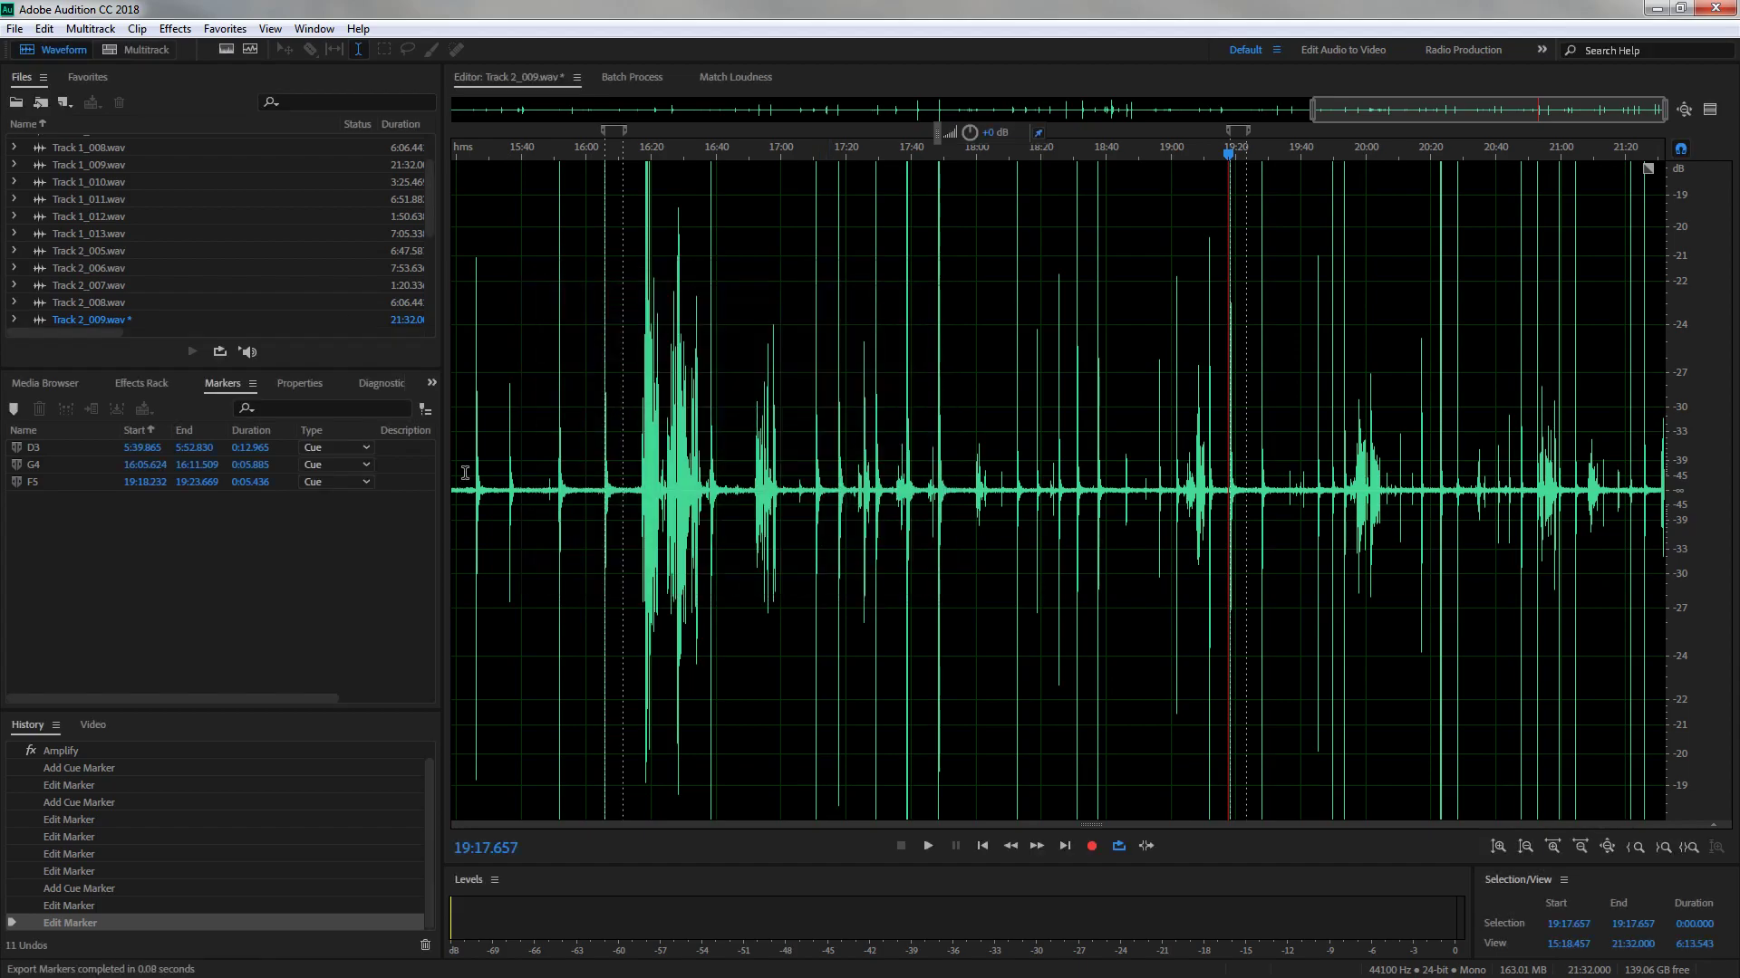
key("alt+Tab")
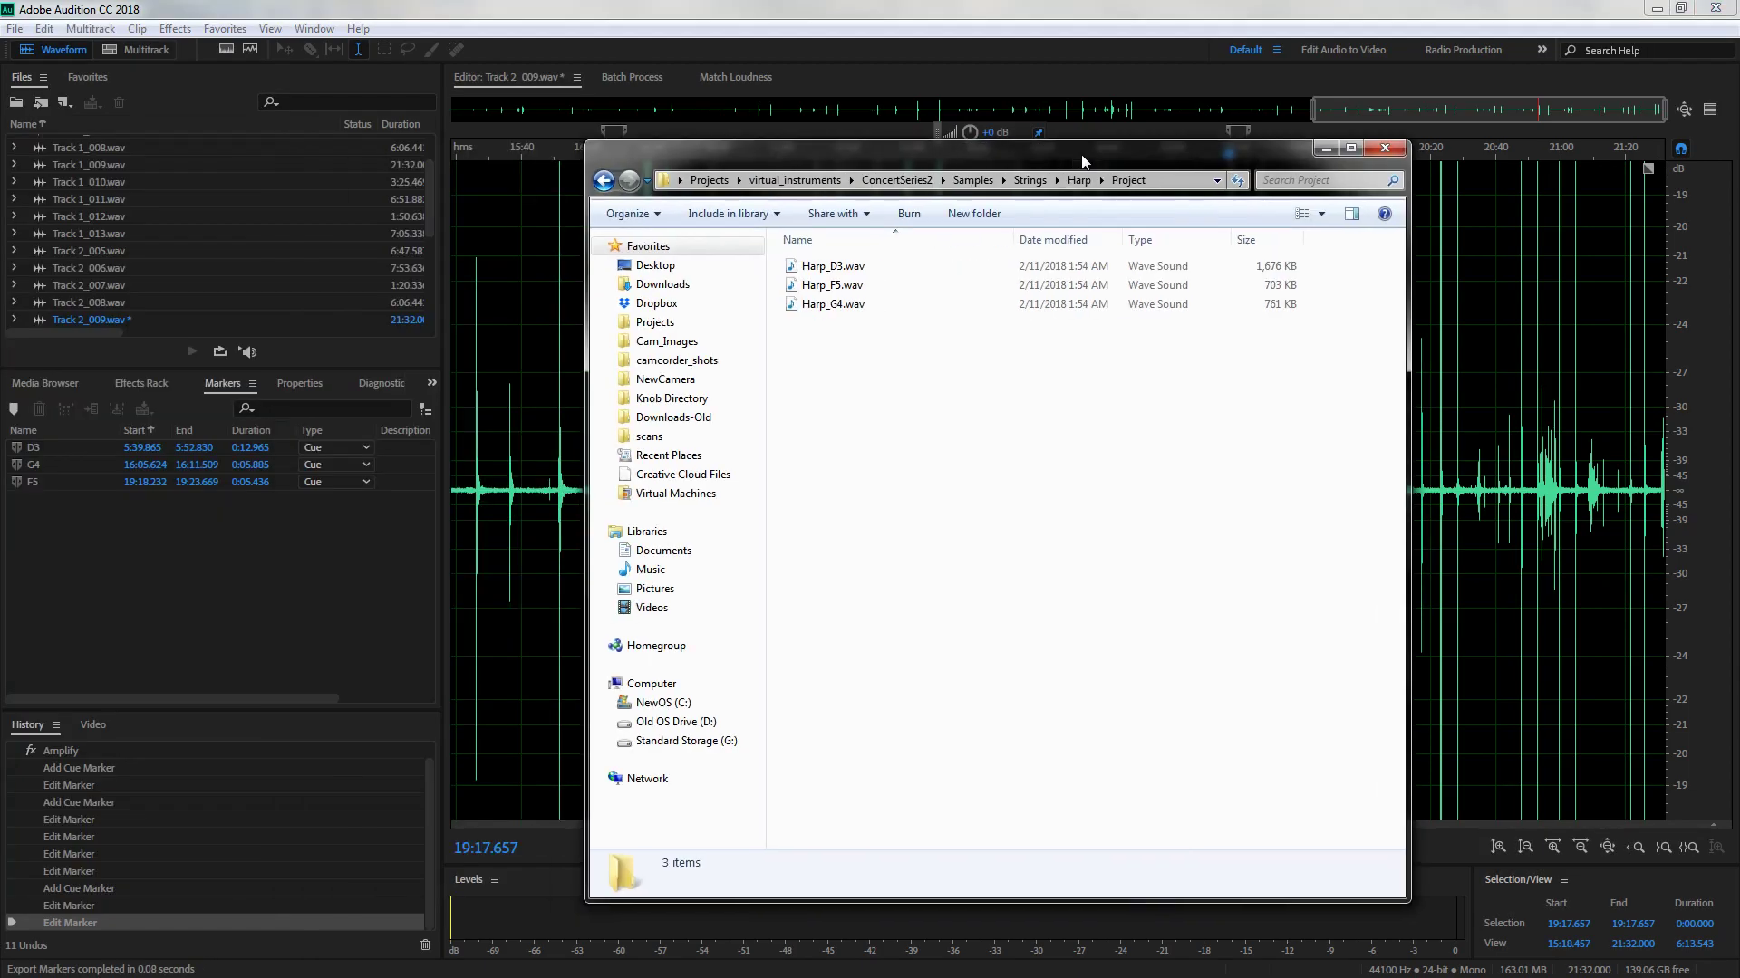
left_click_drag(1010, 158, 0, 122)
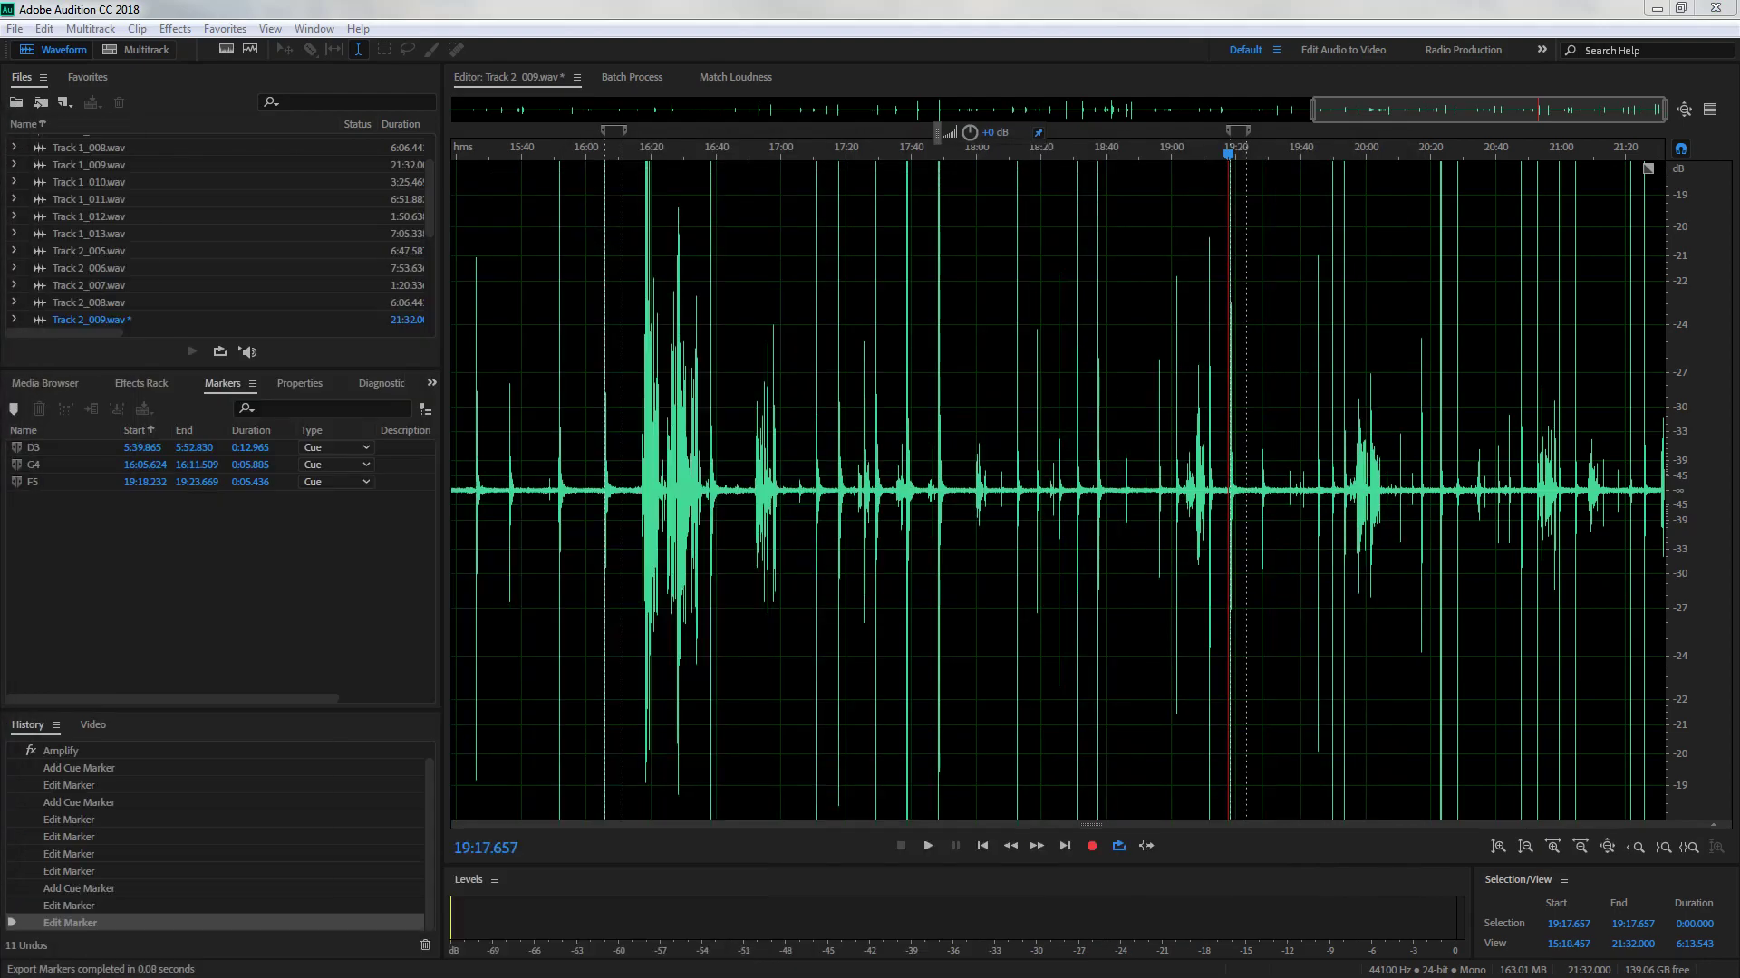
Open the Harp.sesx multitrack session and play it from 13:31.017
left_click_drag(1521, 108, 661, 109)
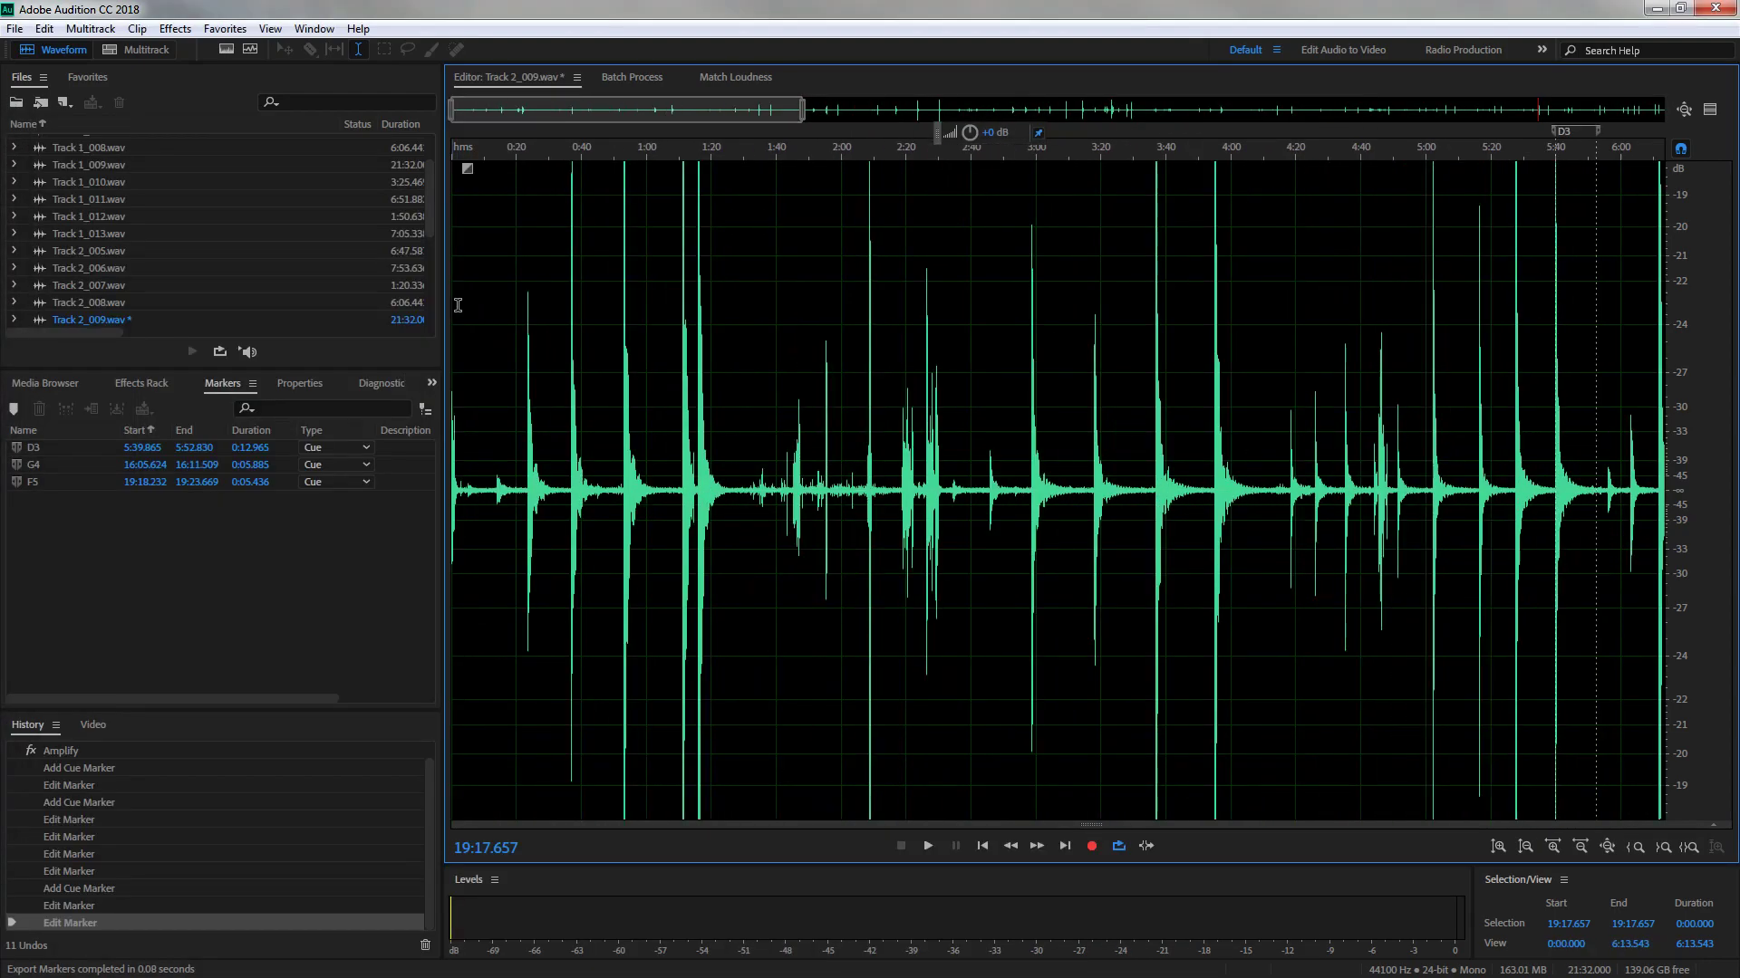
left_click_drag(426, 219, 431, 168)
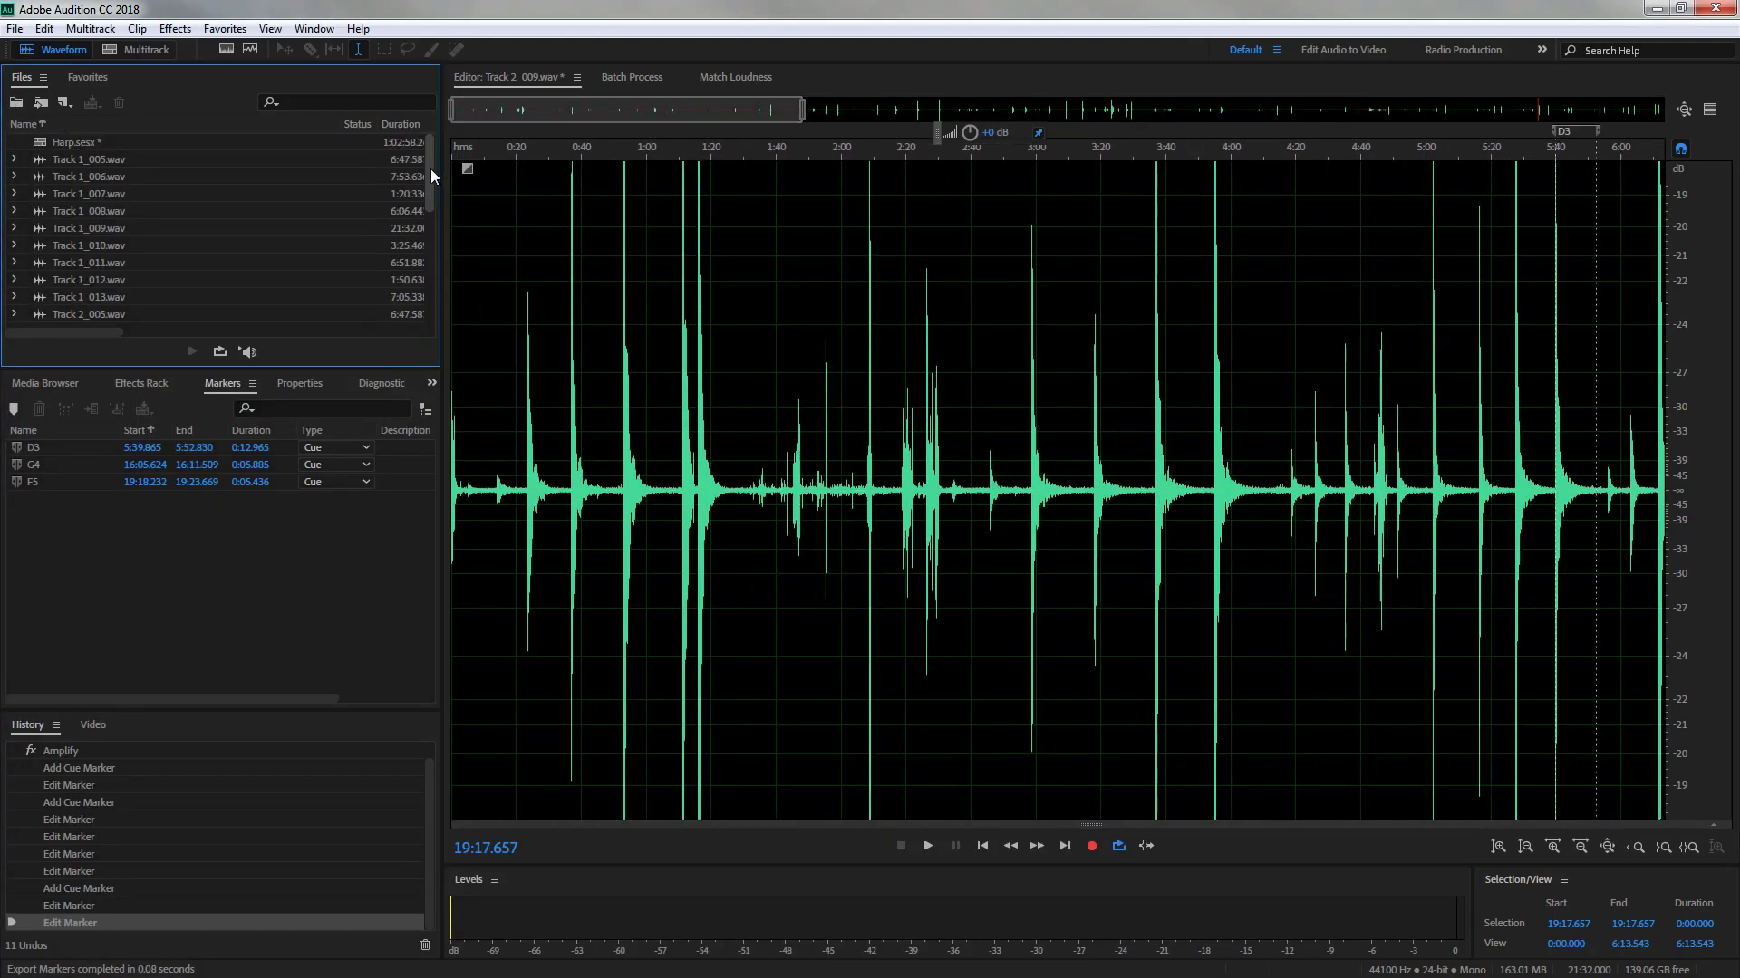
double_click(192, 143)
left_click_drag(855, 100, 744, 102)
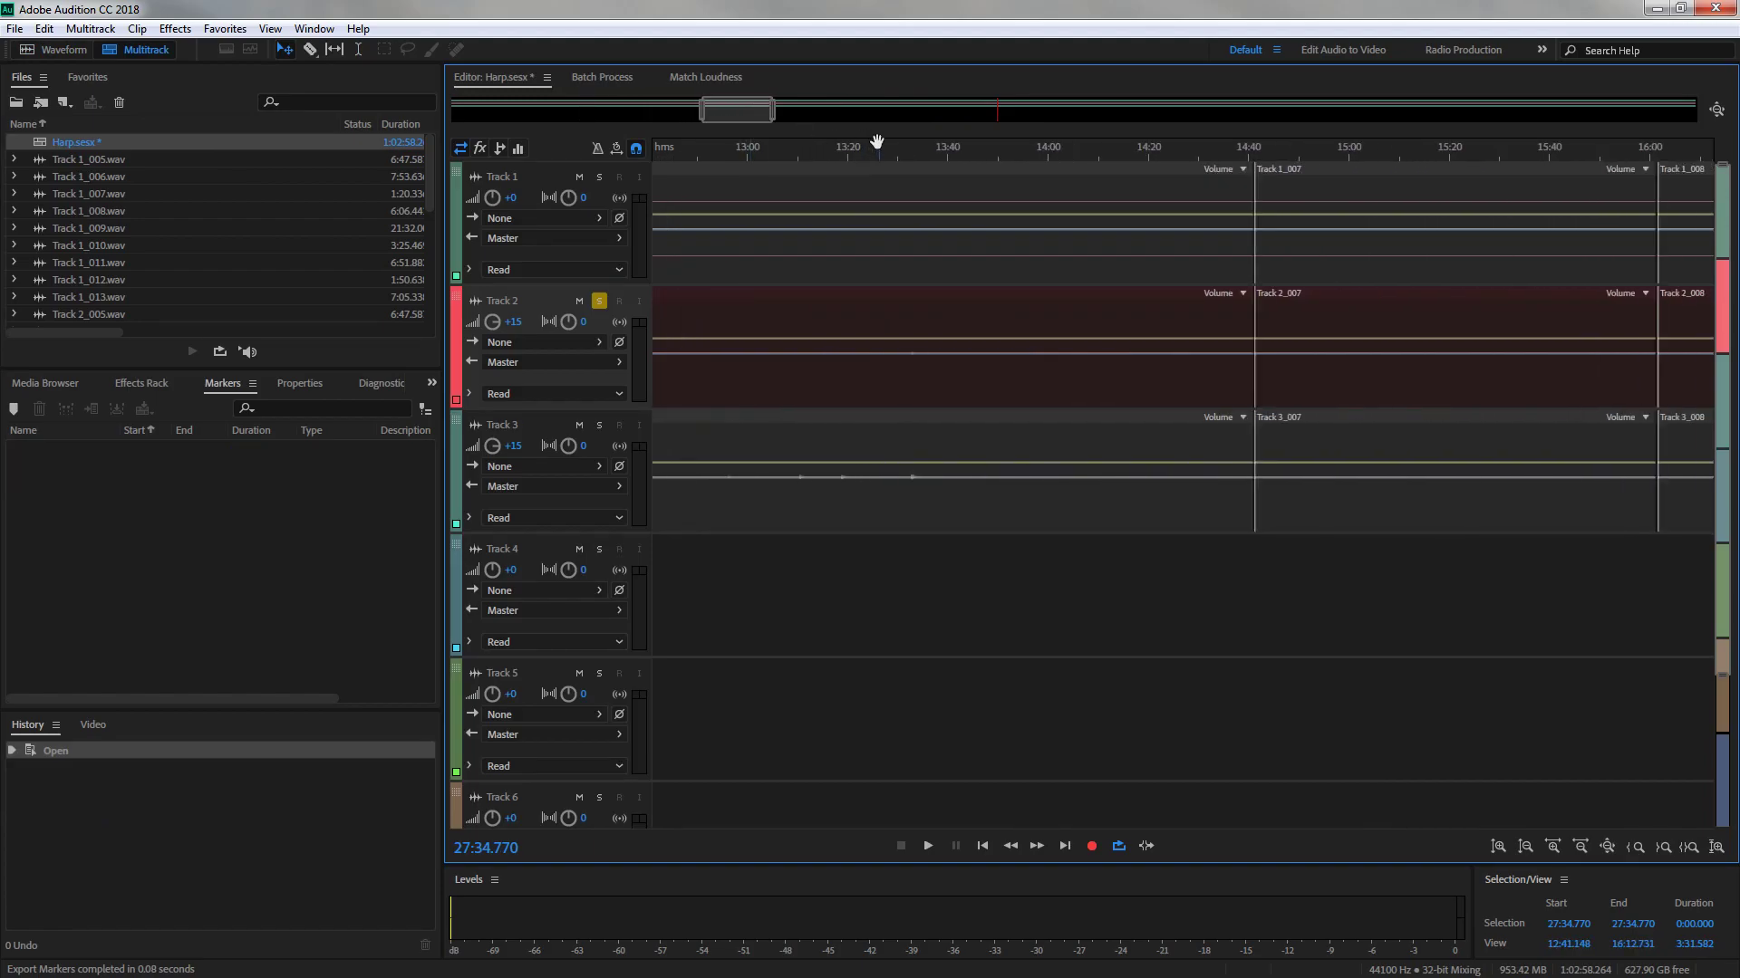
left_click(904, 153)
key("space")
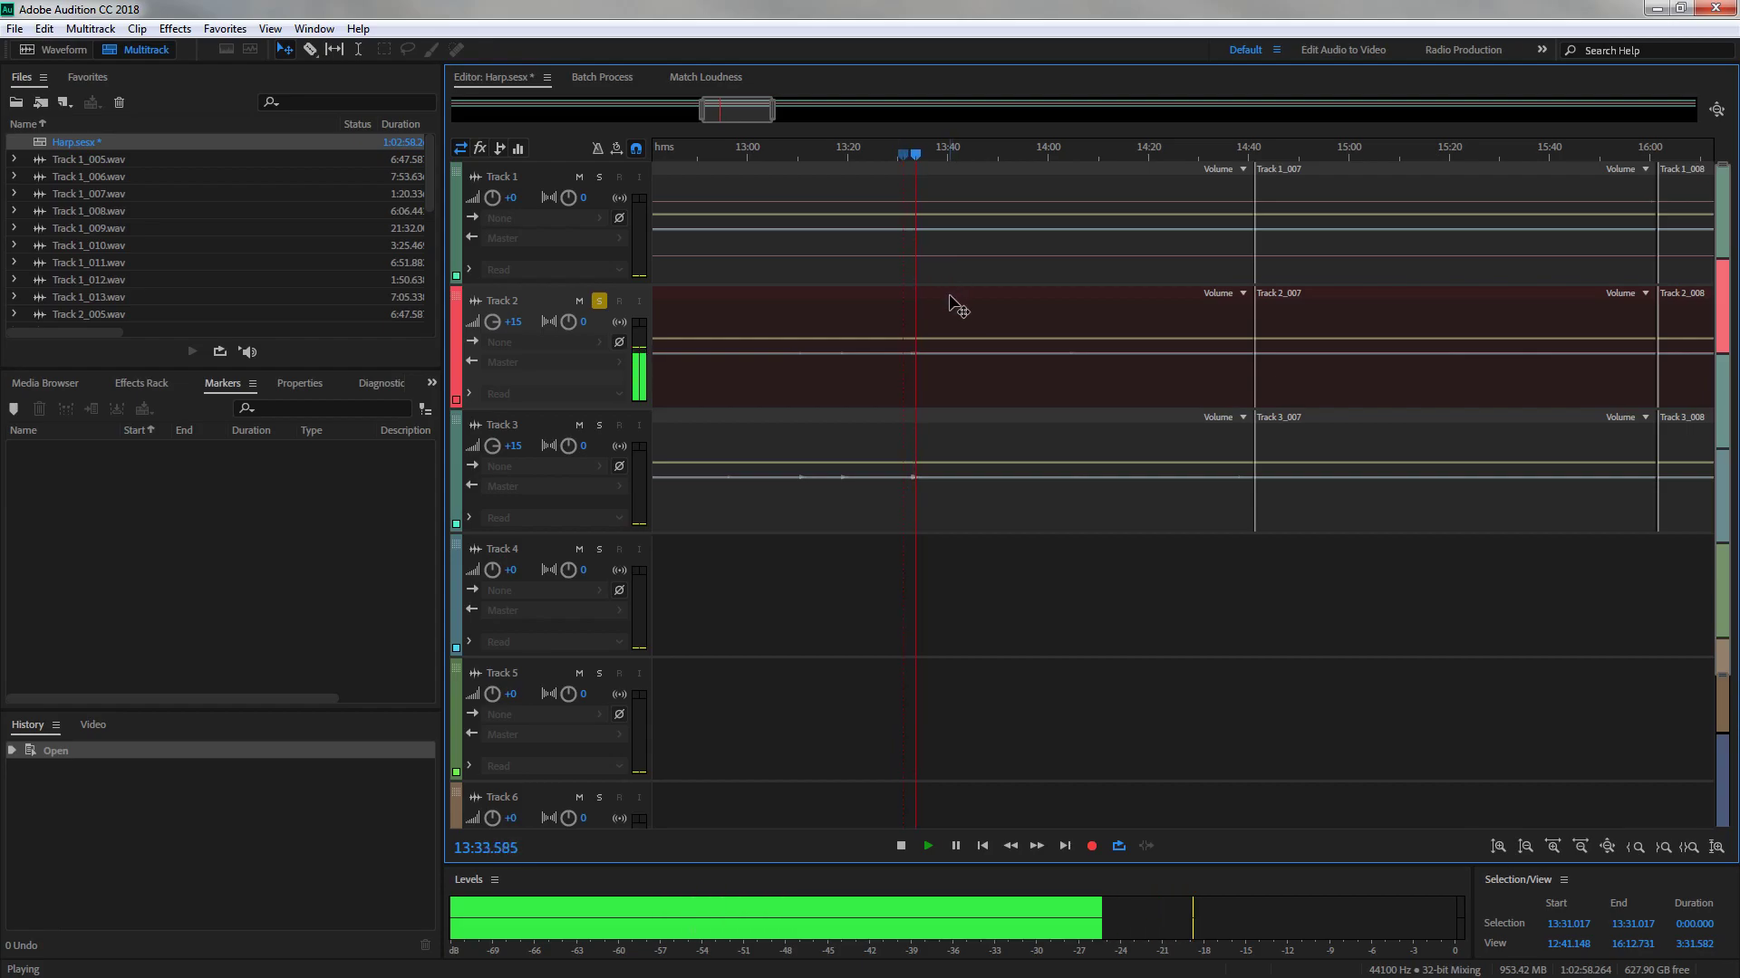
key("space")
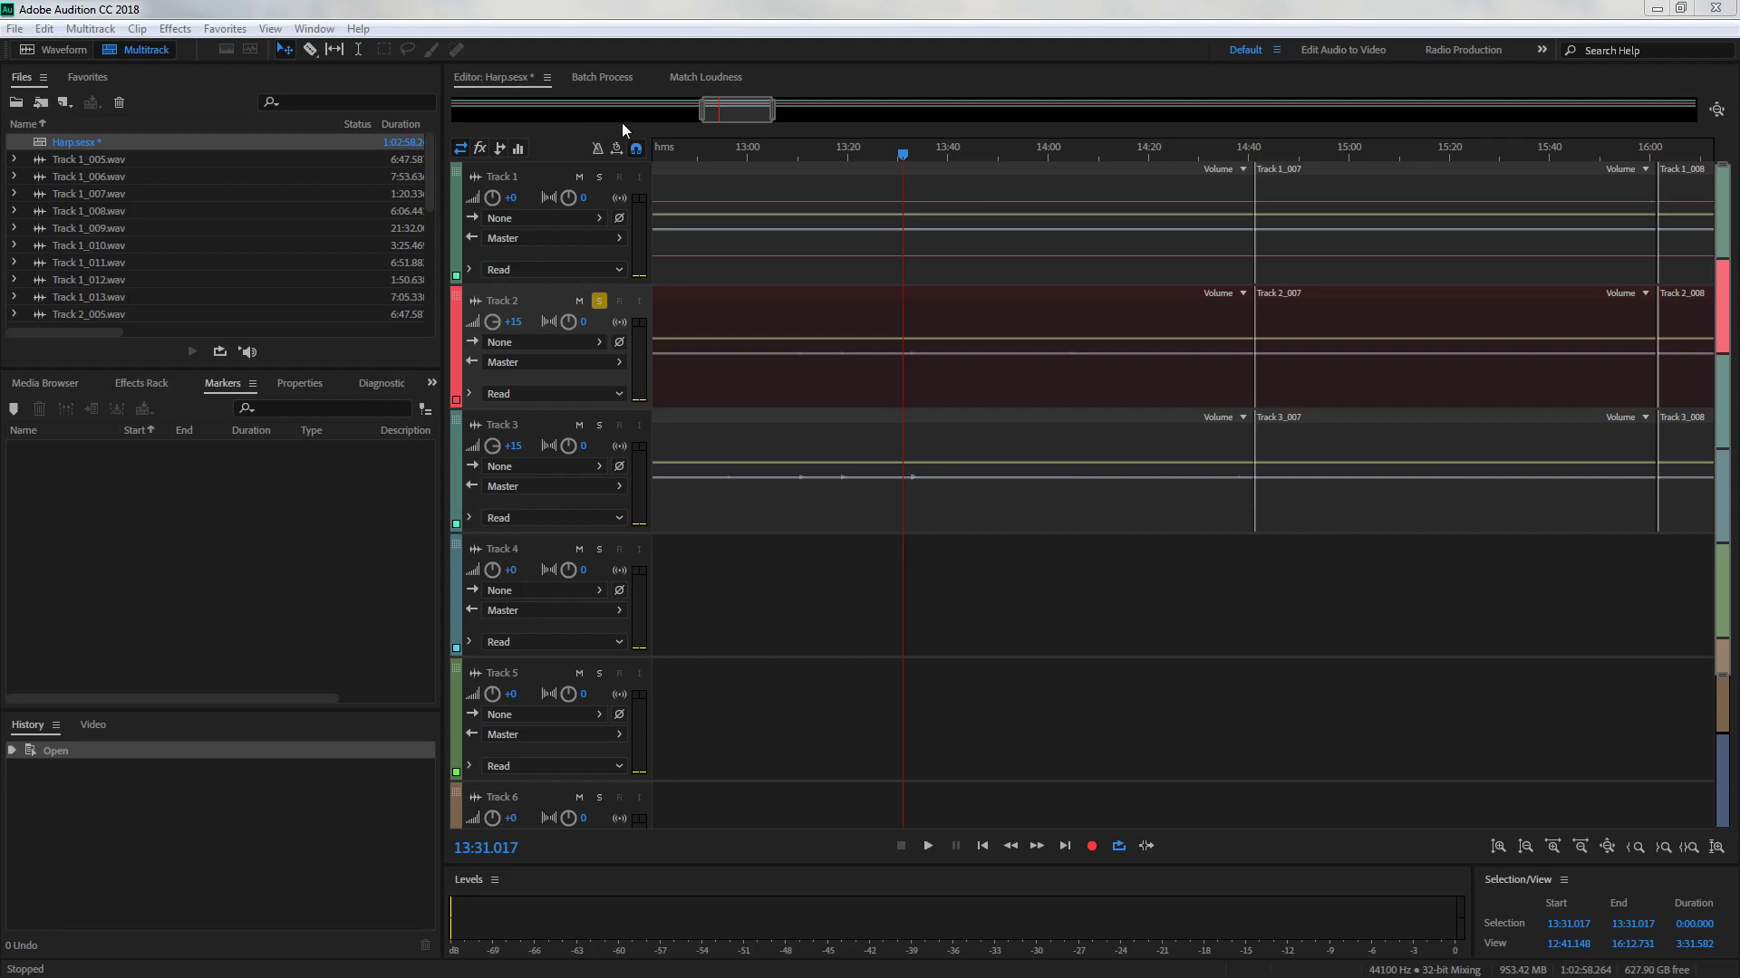
Play the multitrack session from 9:46.101 and from 11:43.542 to find a note
left_click_drag(732, 112, 659, 112)
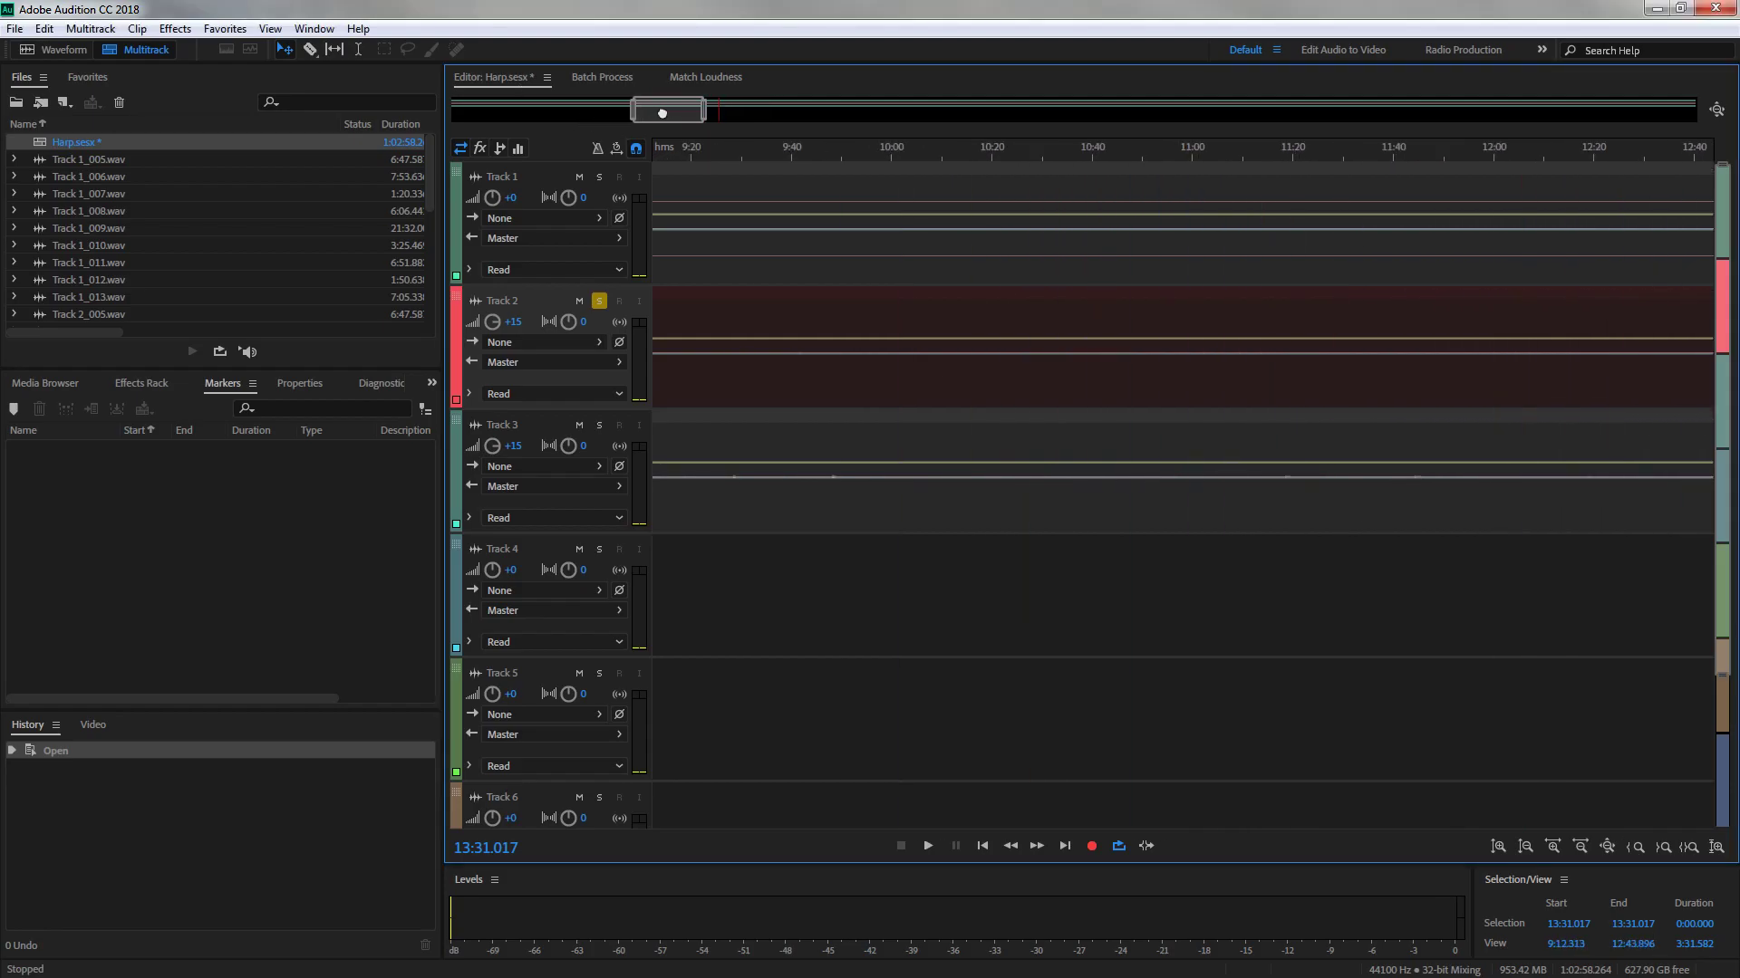
left_click(818, 155)
key("space")
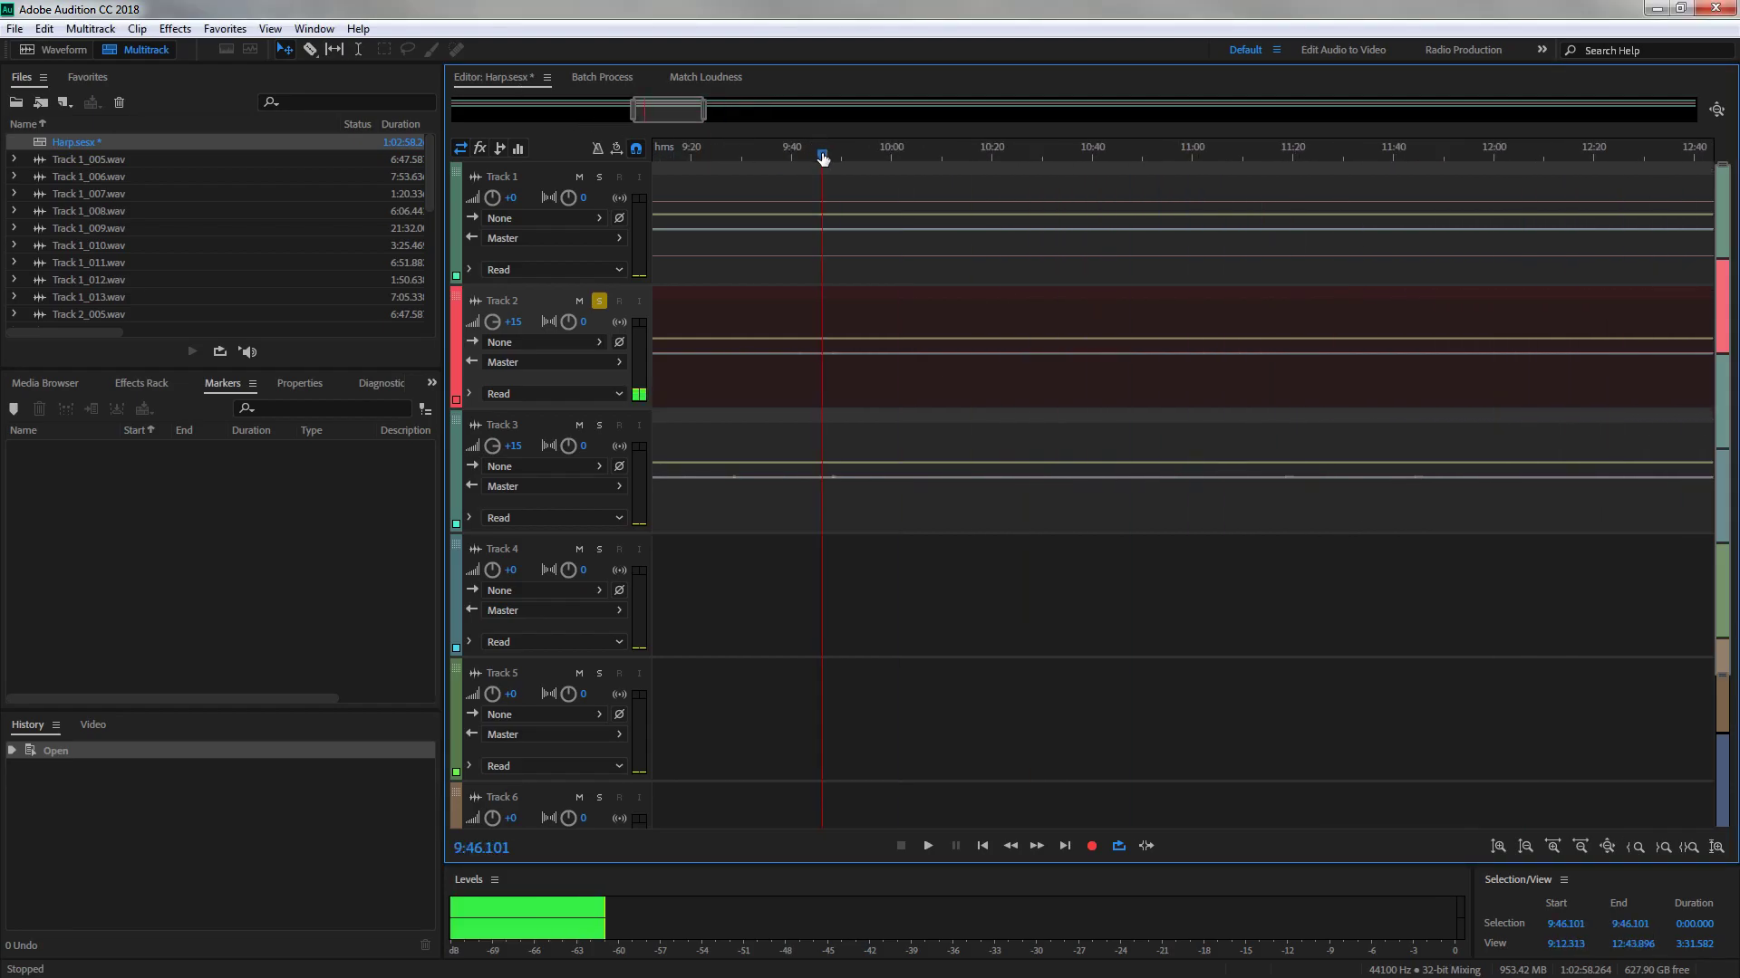
key("space")
left_click_drag(654, 100, 697, 101)
left_click(749, 153)
key("space")
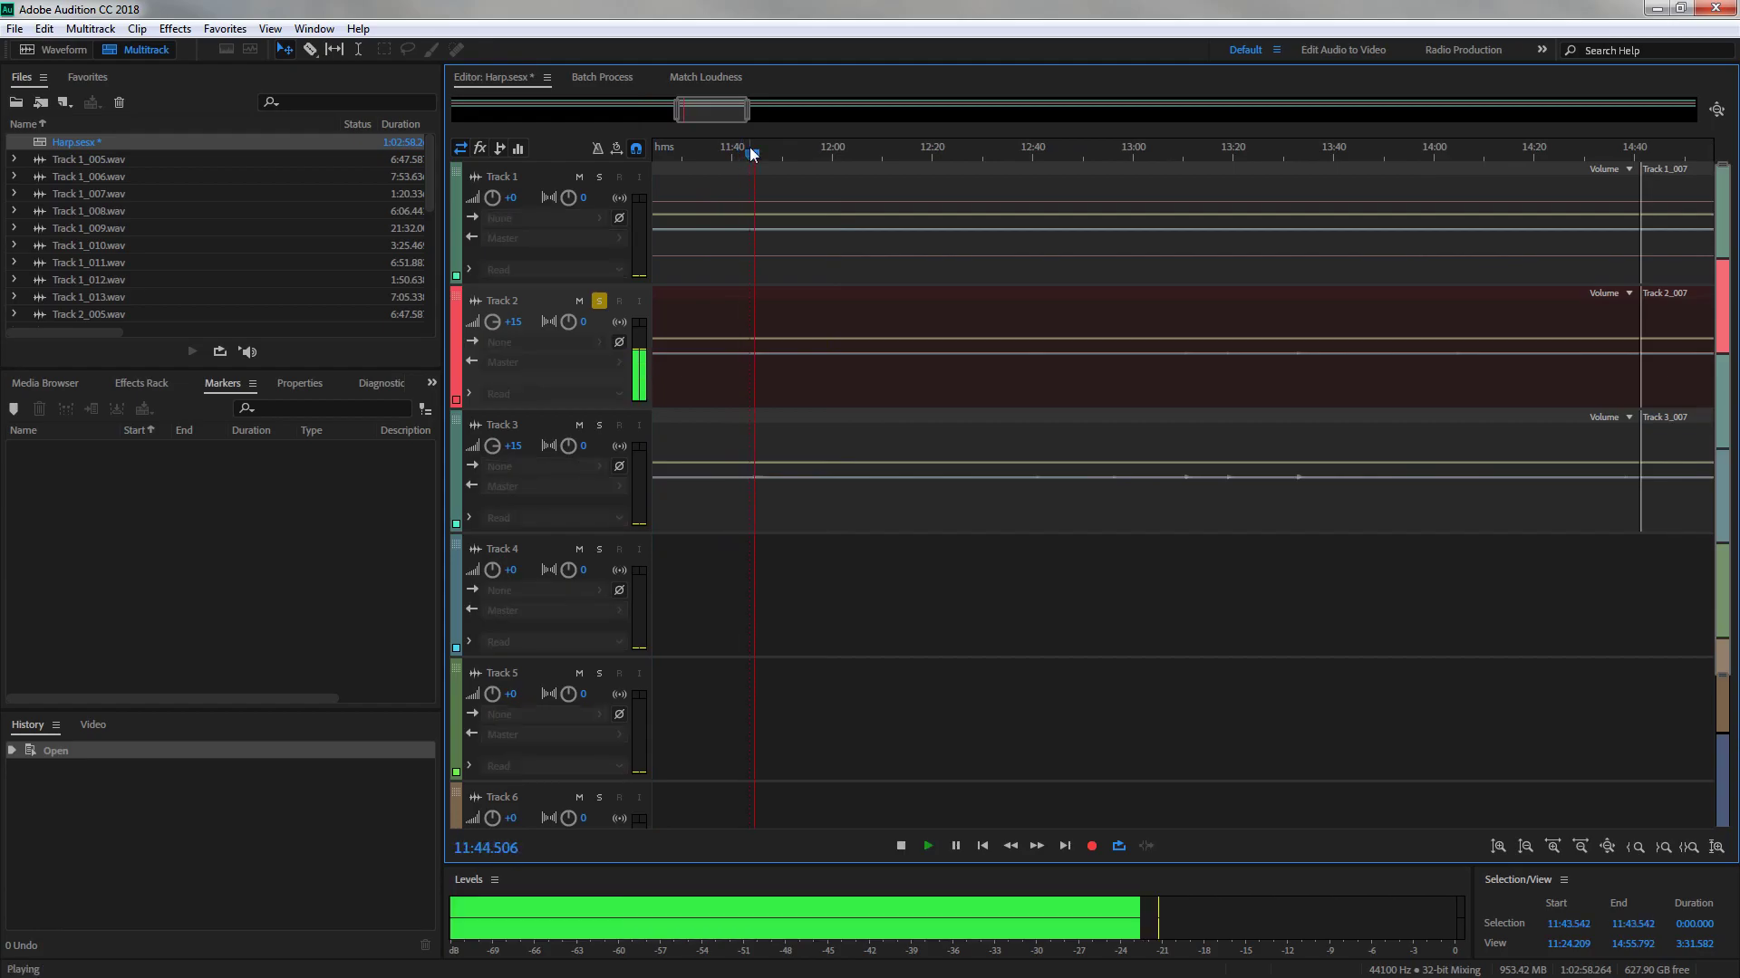
Open Track 2_006.wav from the session in the waveform editor and play the notes around 3:00 and 4:55
double_click(763, 321)
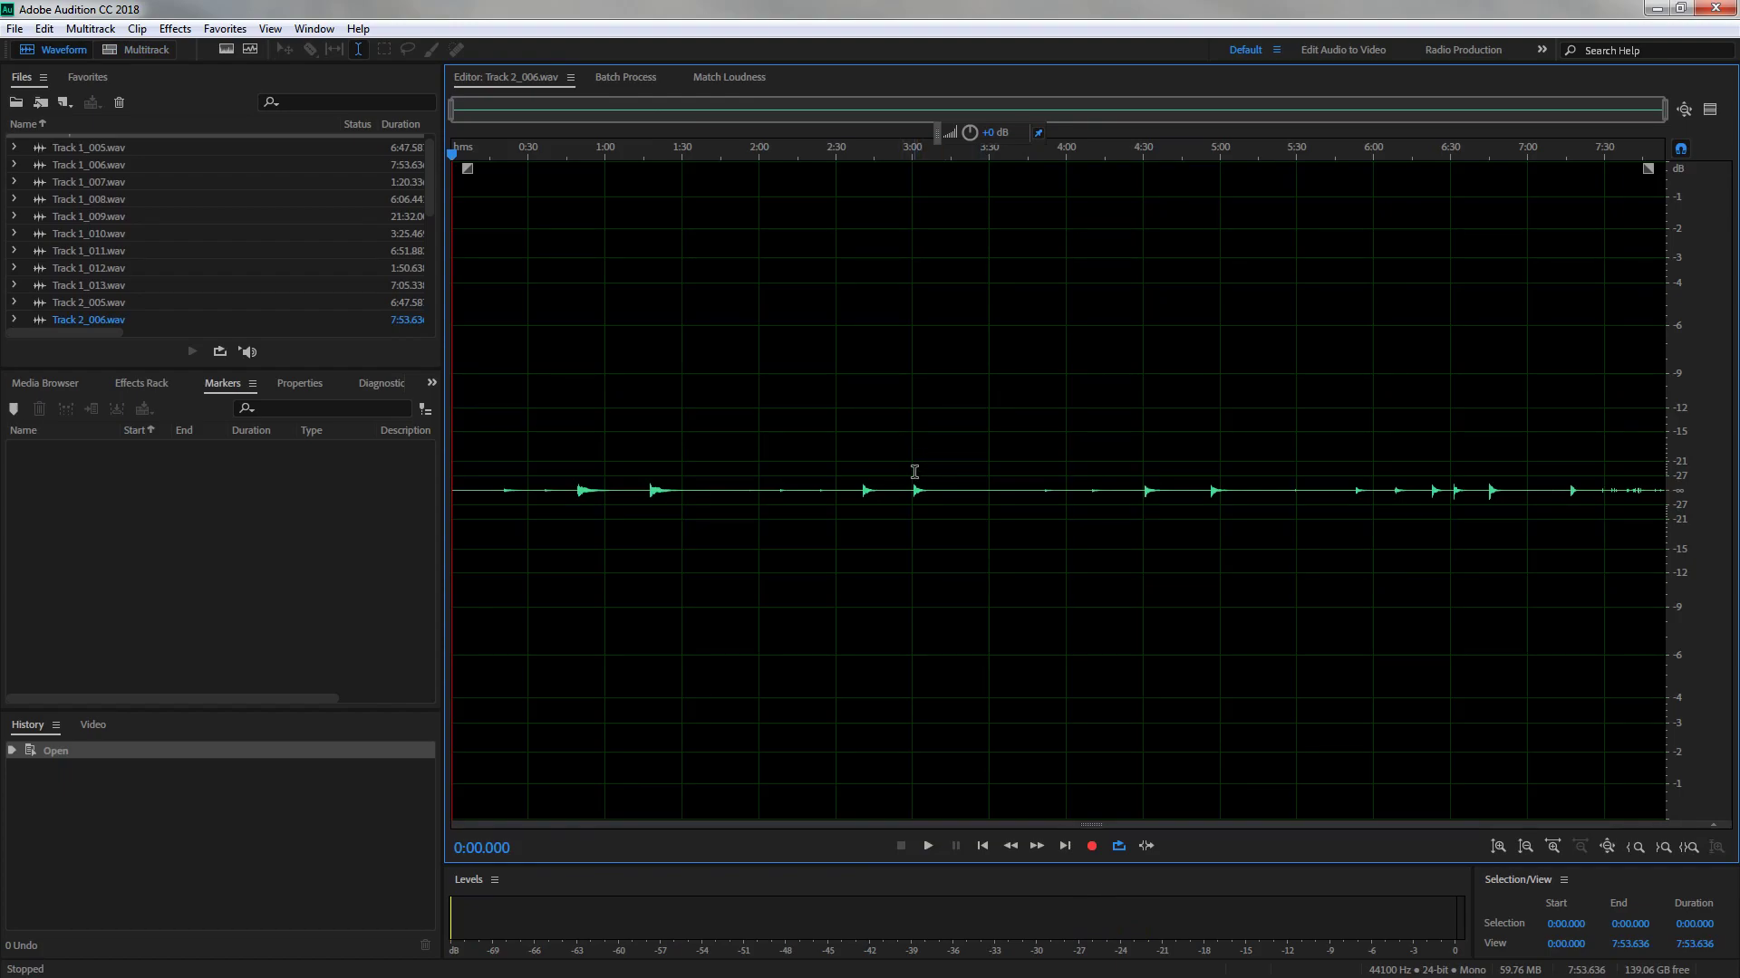
left_click(915, 473)
key("space")
key("space")
left_click(1209, 471)
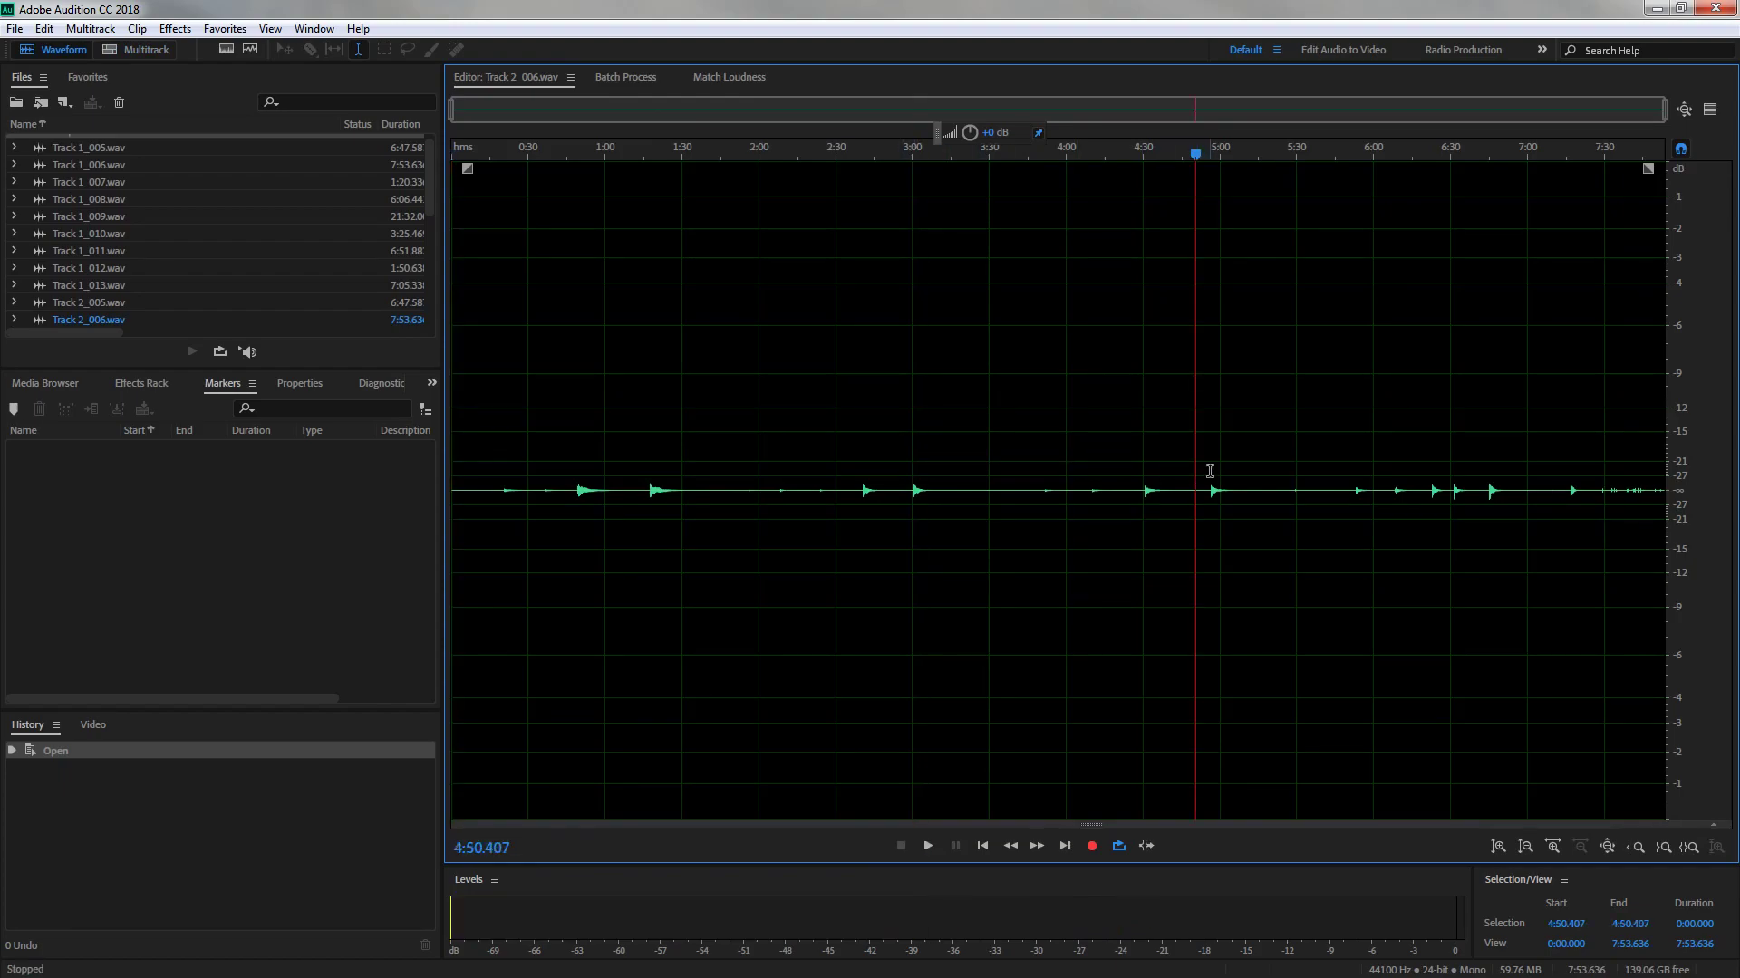
key("space")
key("space")
Compare the notes in Track 2_006.wav by playing from 1:17.819 and from 4:55.357
left_click(652, 456)
key("space")
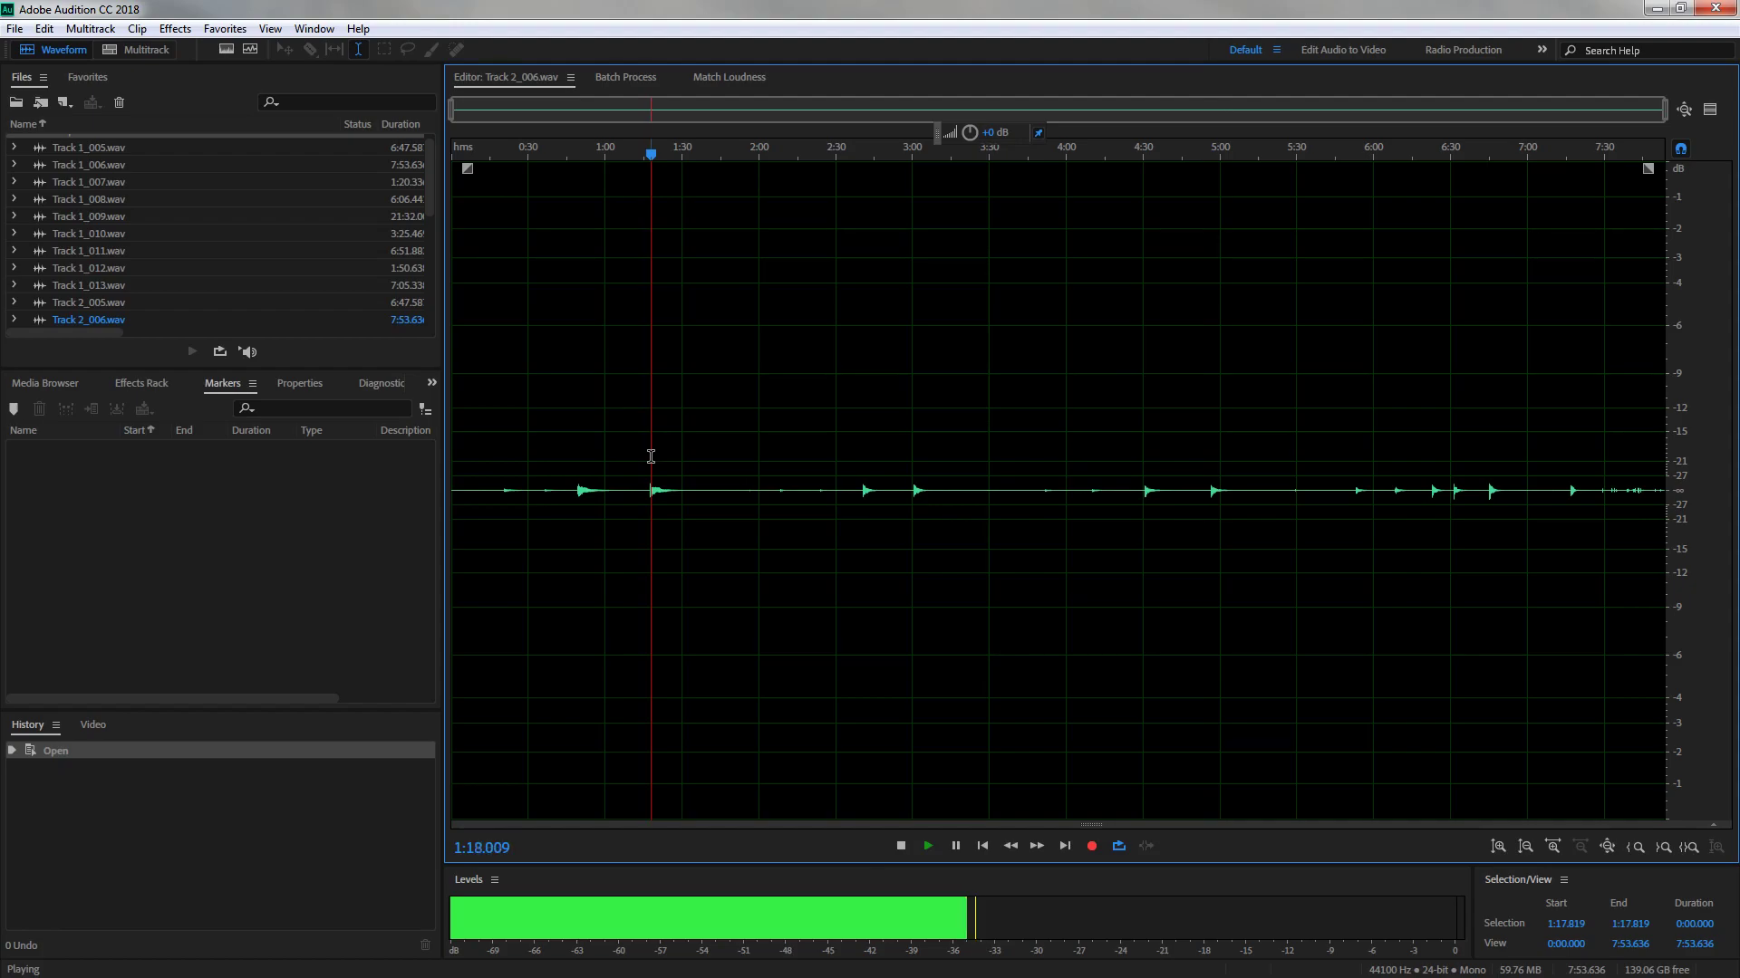
key("space")
left_click(1212, 471)
left_click(1209, 470)
key("space")
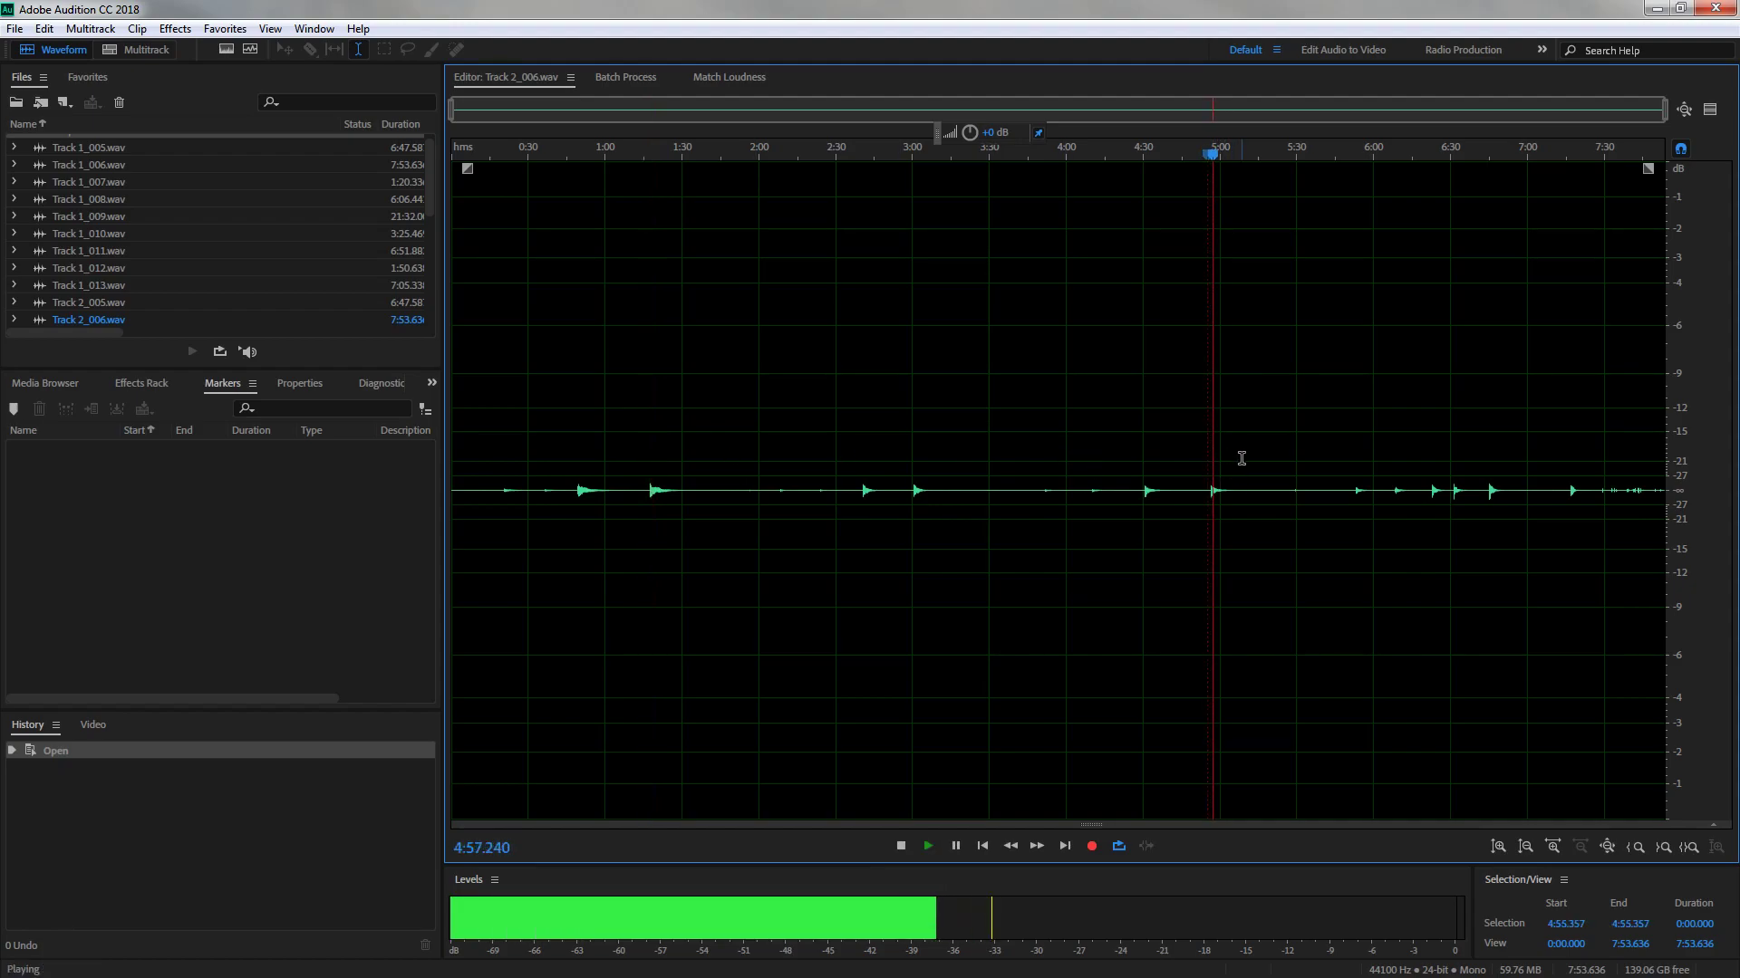
key("space")
Select the note from its attack at 4:56.684 to 5:19.553, using the spectral frequency display to set the end of its decay
scroll(1242, 460, "up", 5)
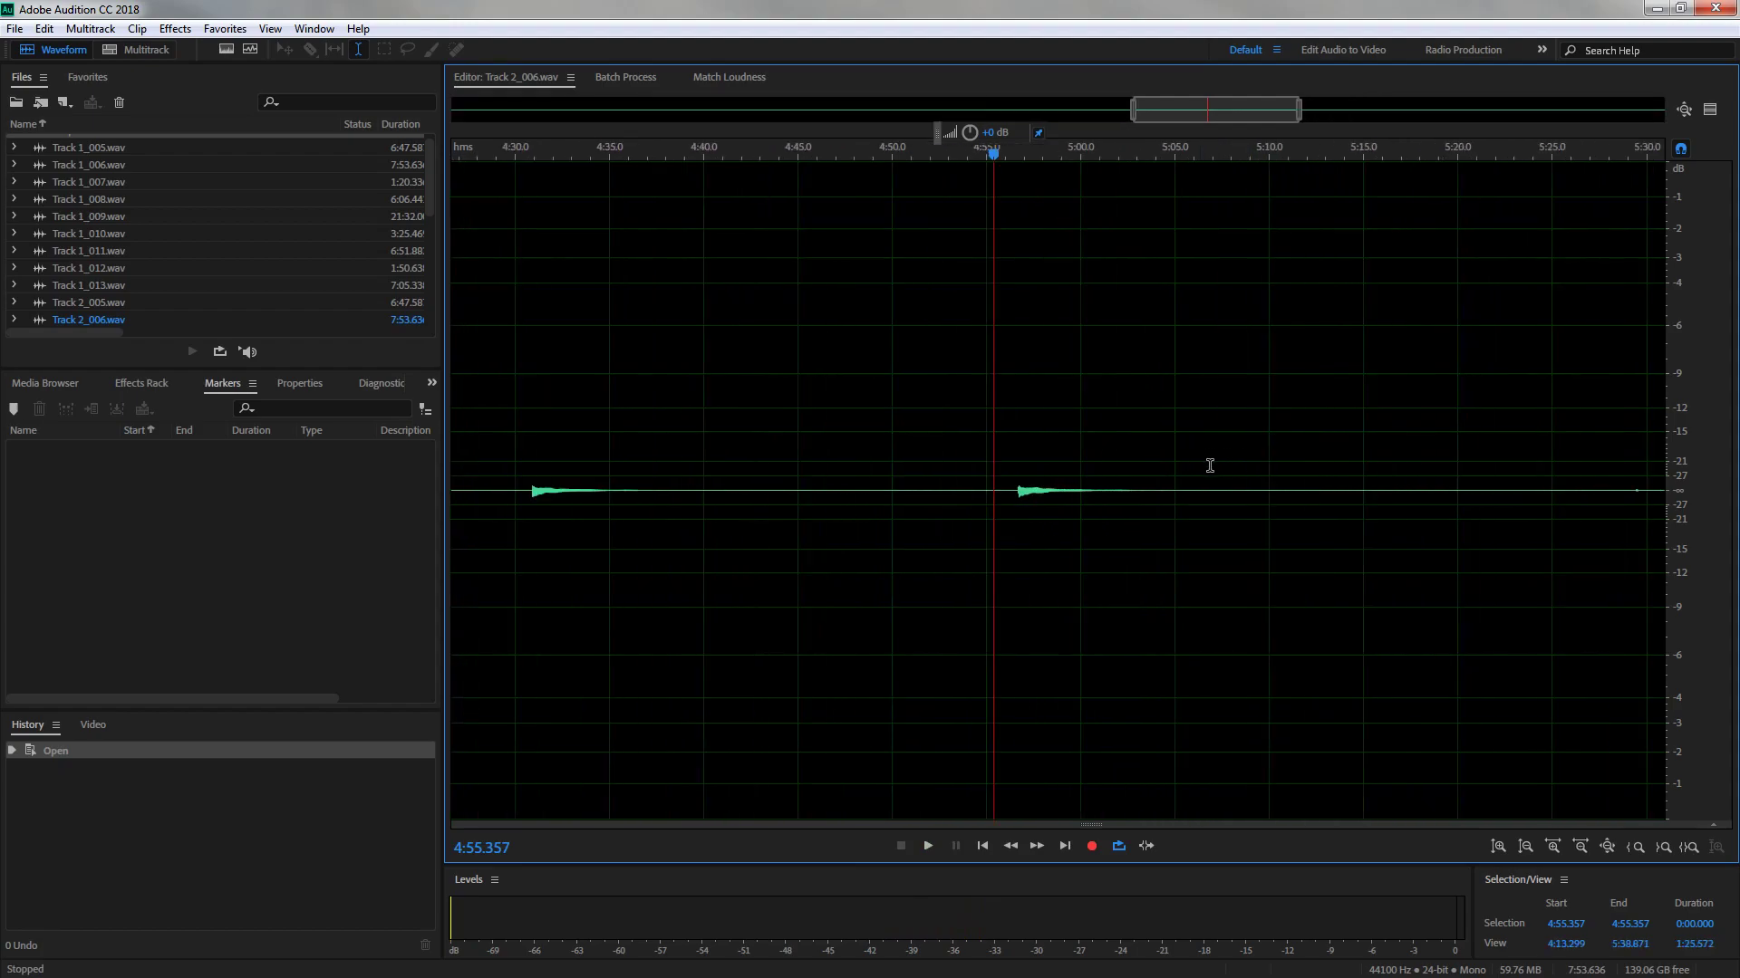
right_click(1692, 319)
left_click(1667, 330)
right_click(1687, 319)
left_click(1680, 325)
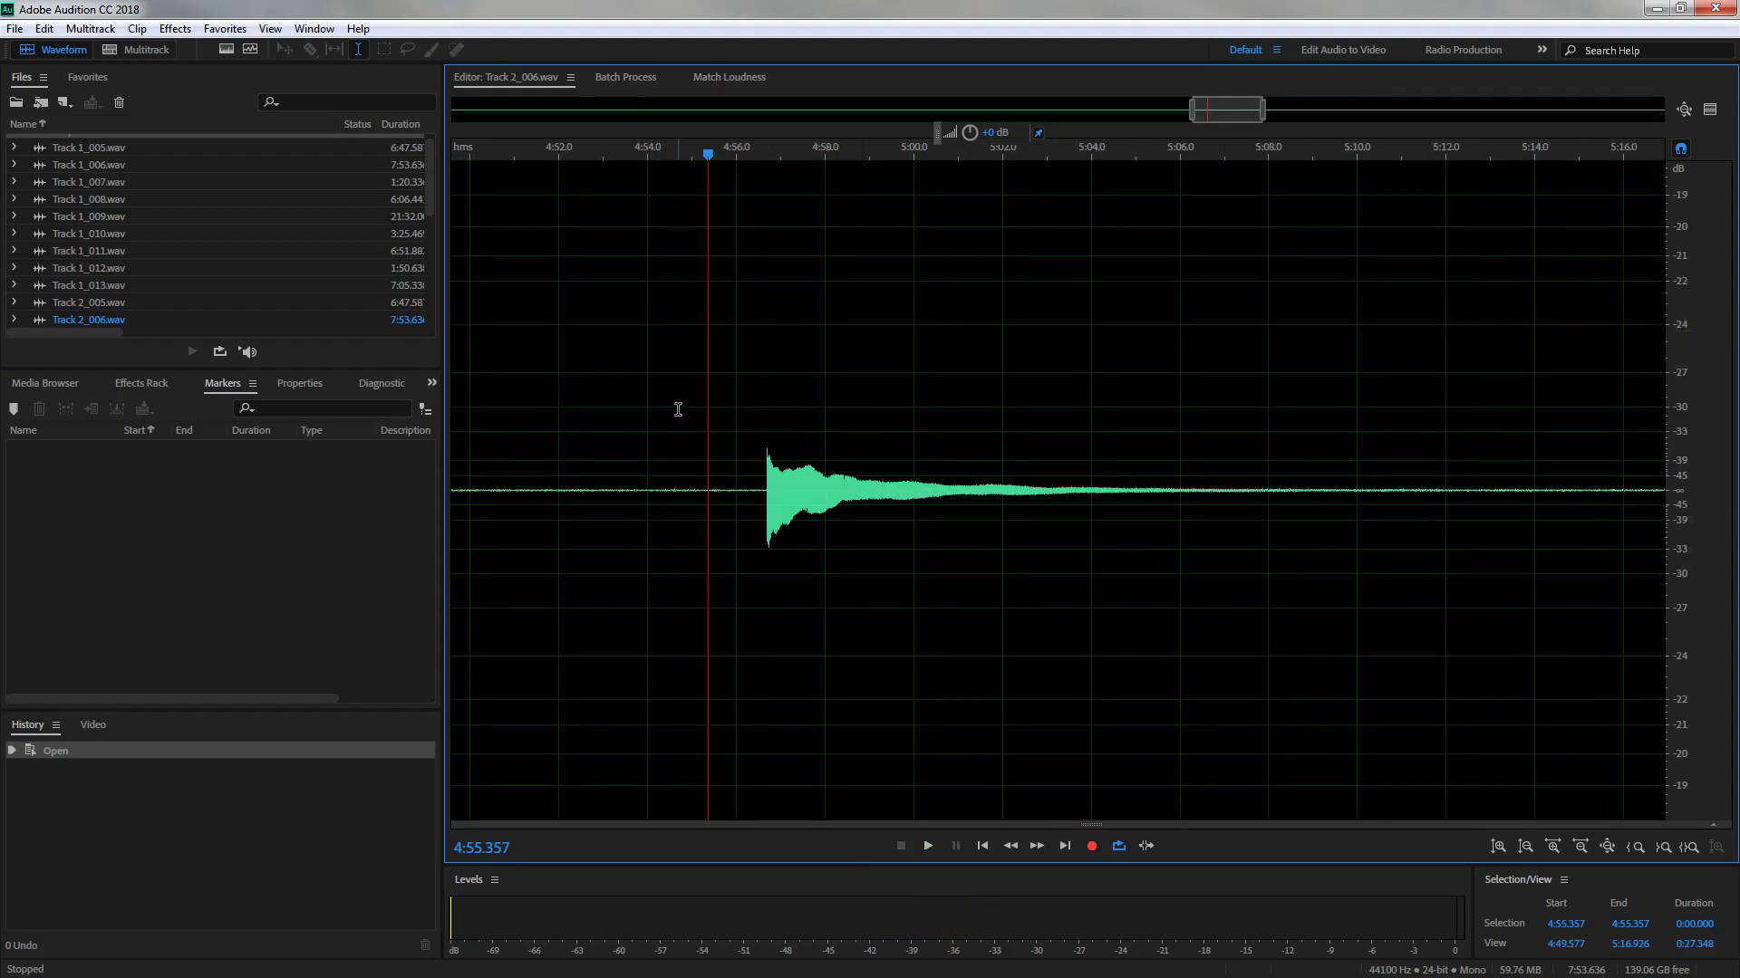
scroll(752, 485, "up", 3)
scroll(855, 494, "up", 8)
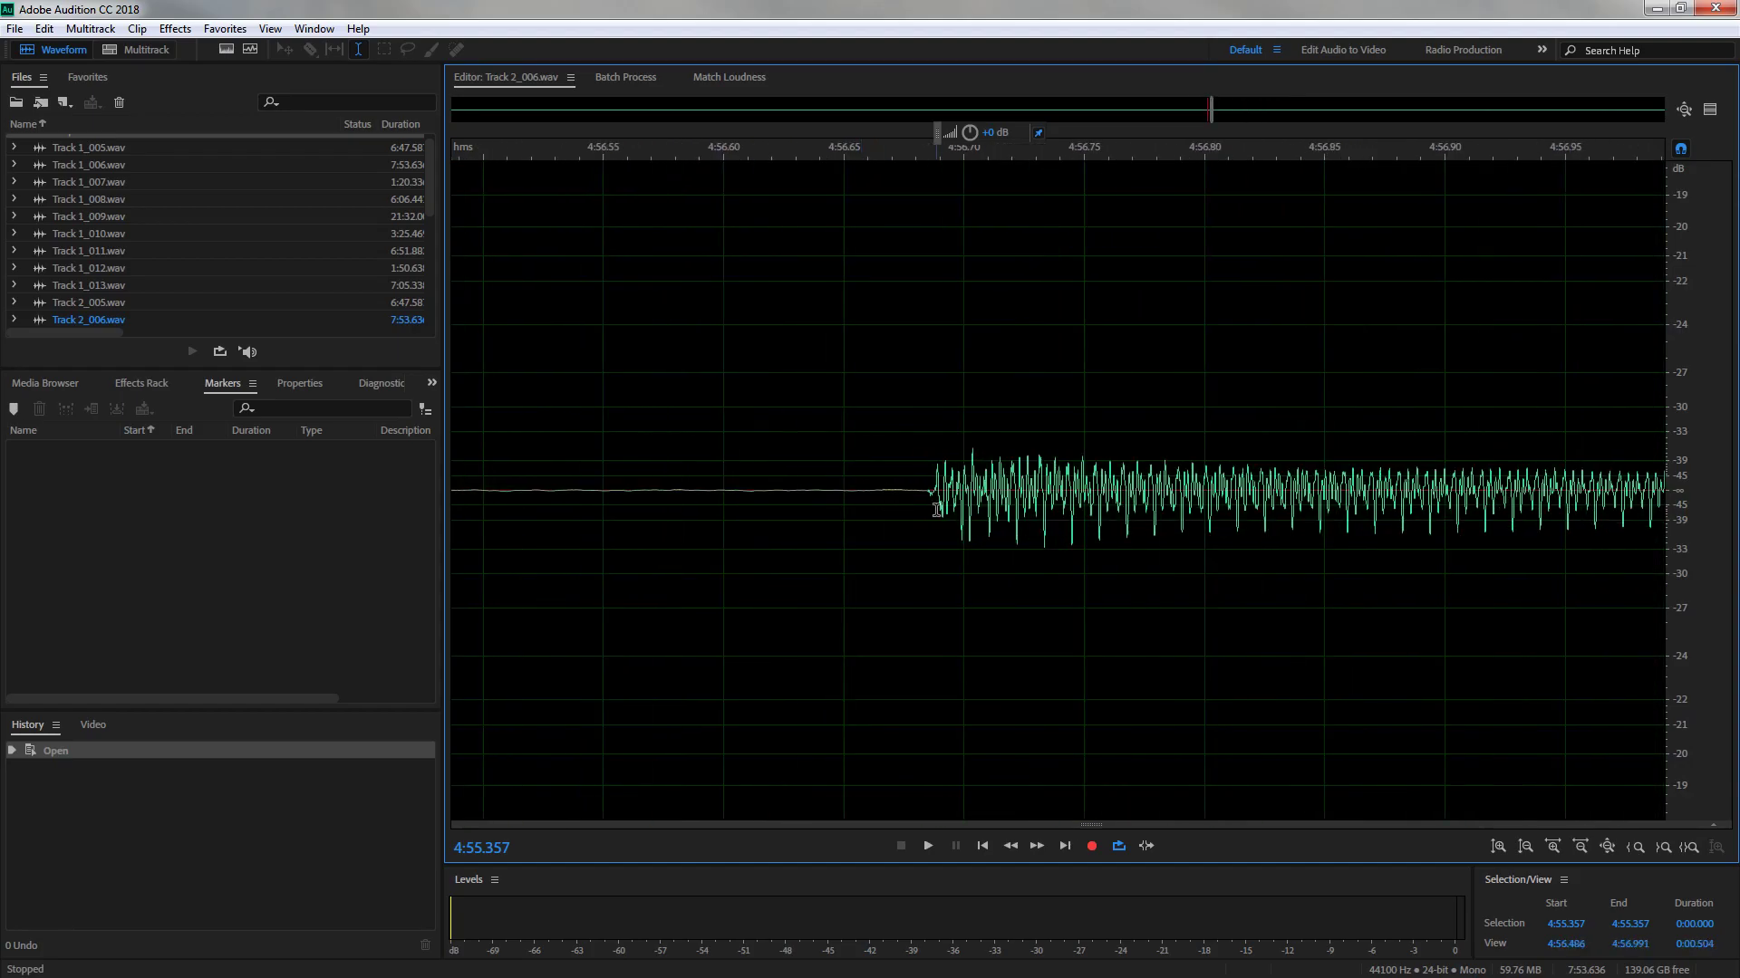
scroll(934, 508, "up", 3)
left_click_drag(824, 486, 1325, 462)
scroll(655, 453, "down", 10)
left_click(226, 50)
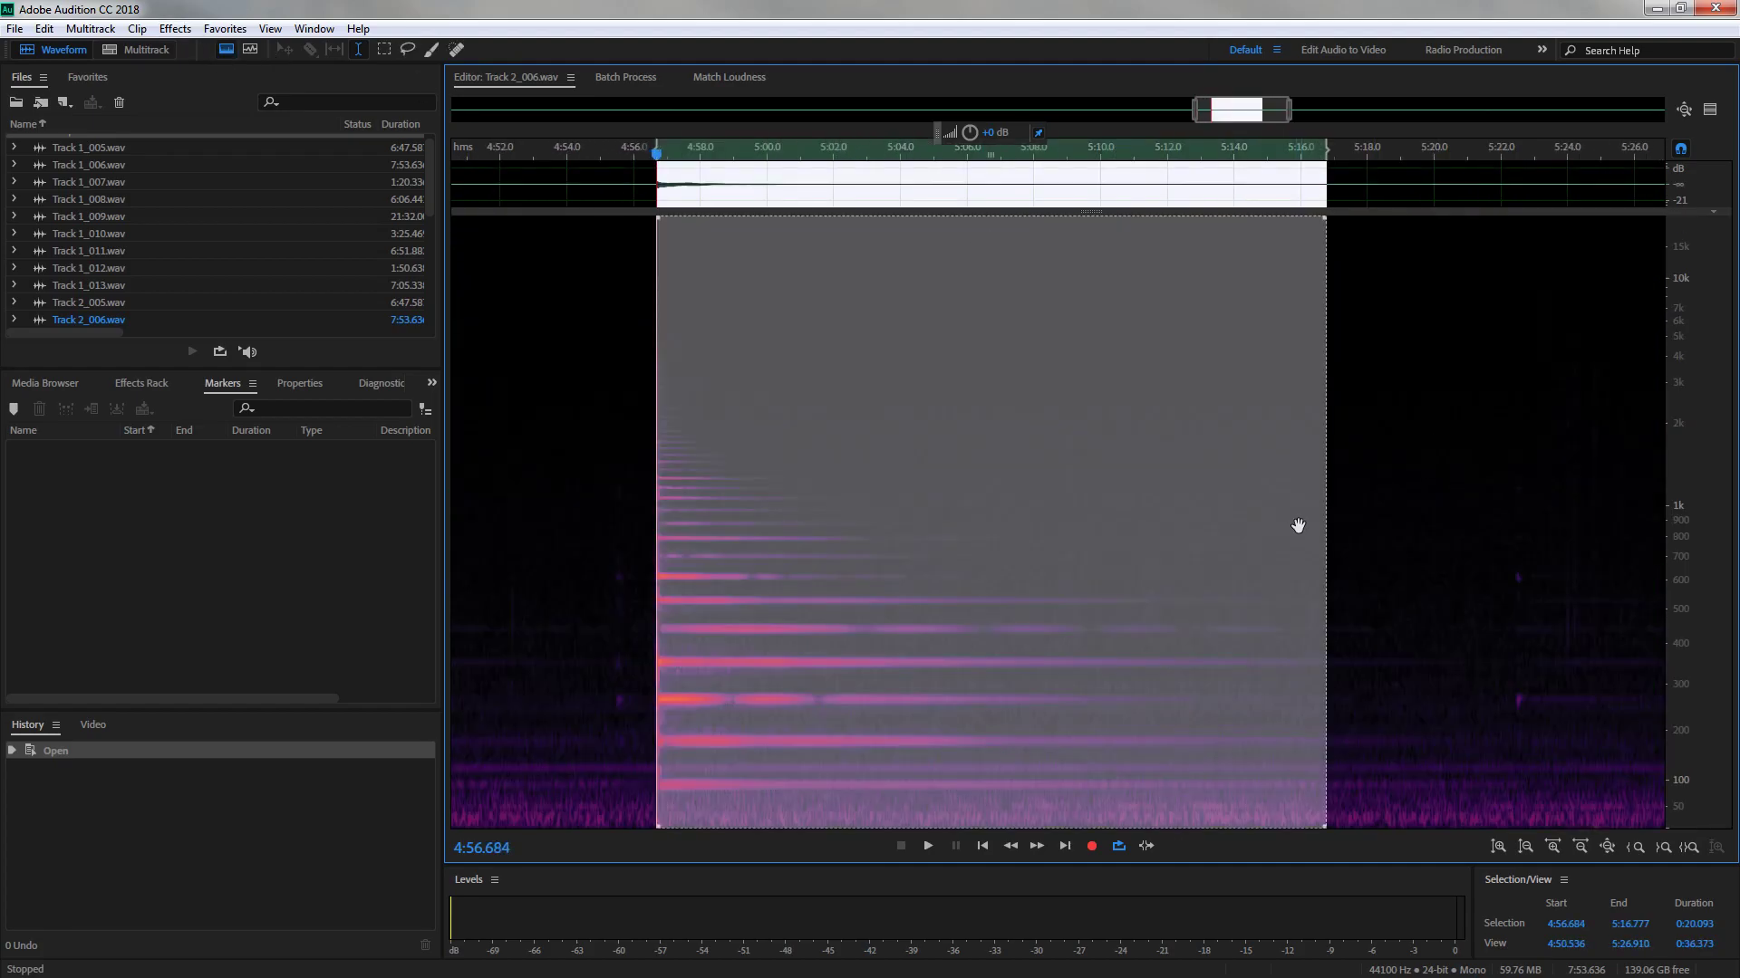
left_click_drag(1326, 522, 1418, 552)
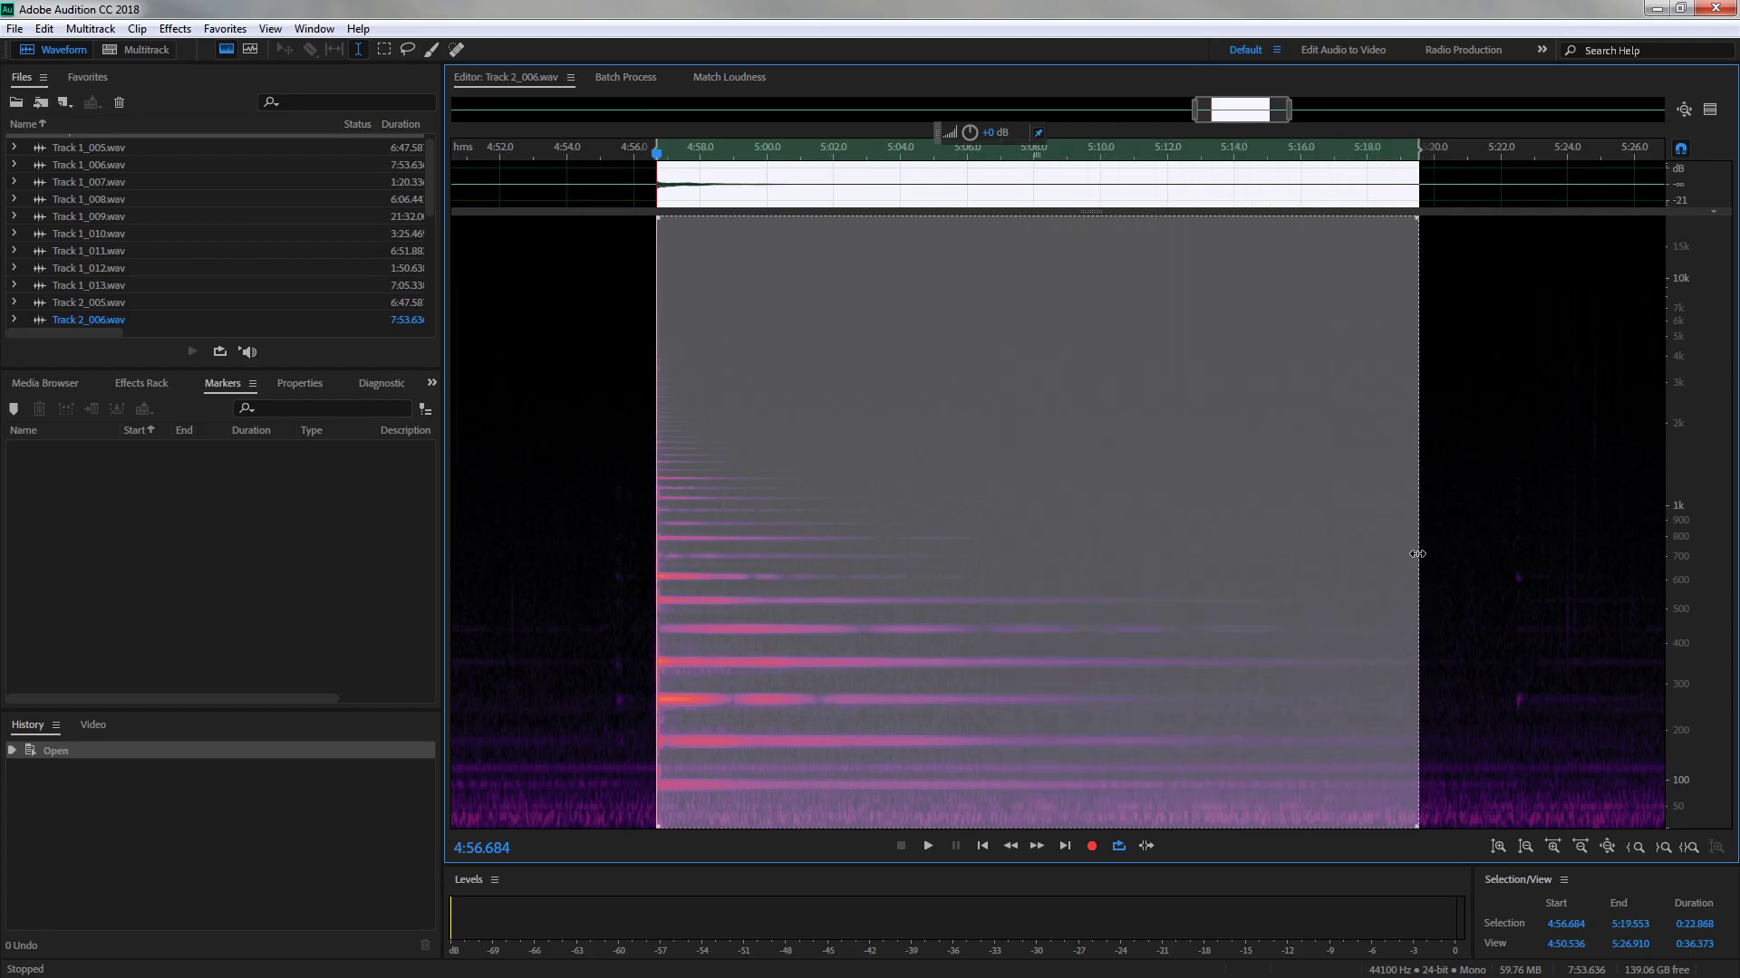
right_click(904, 515)
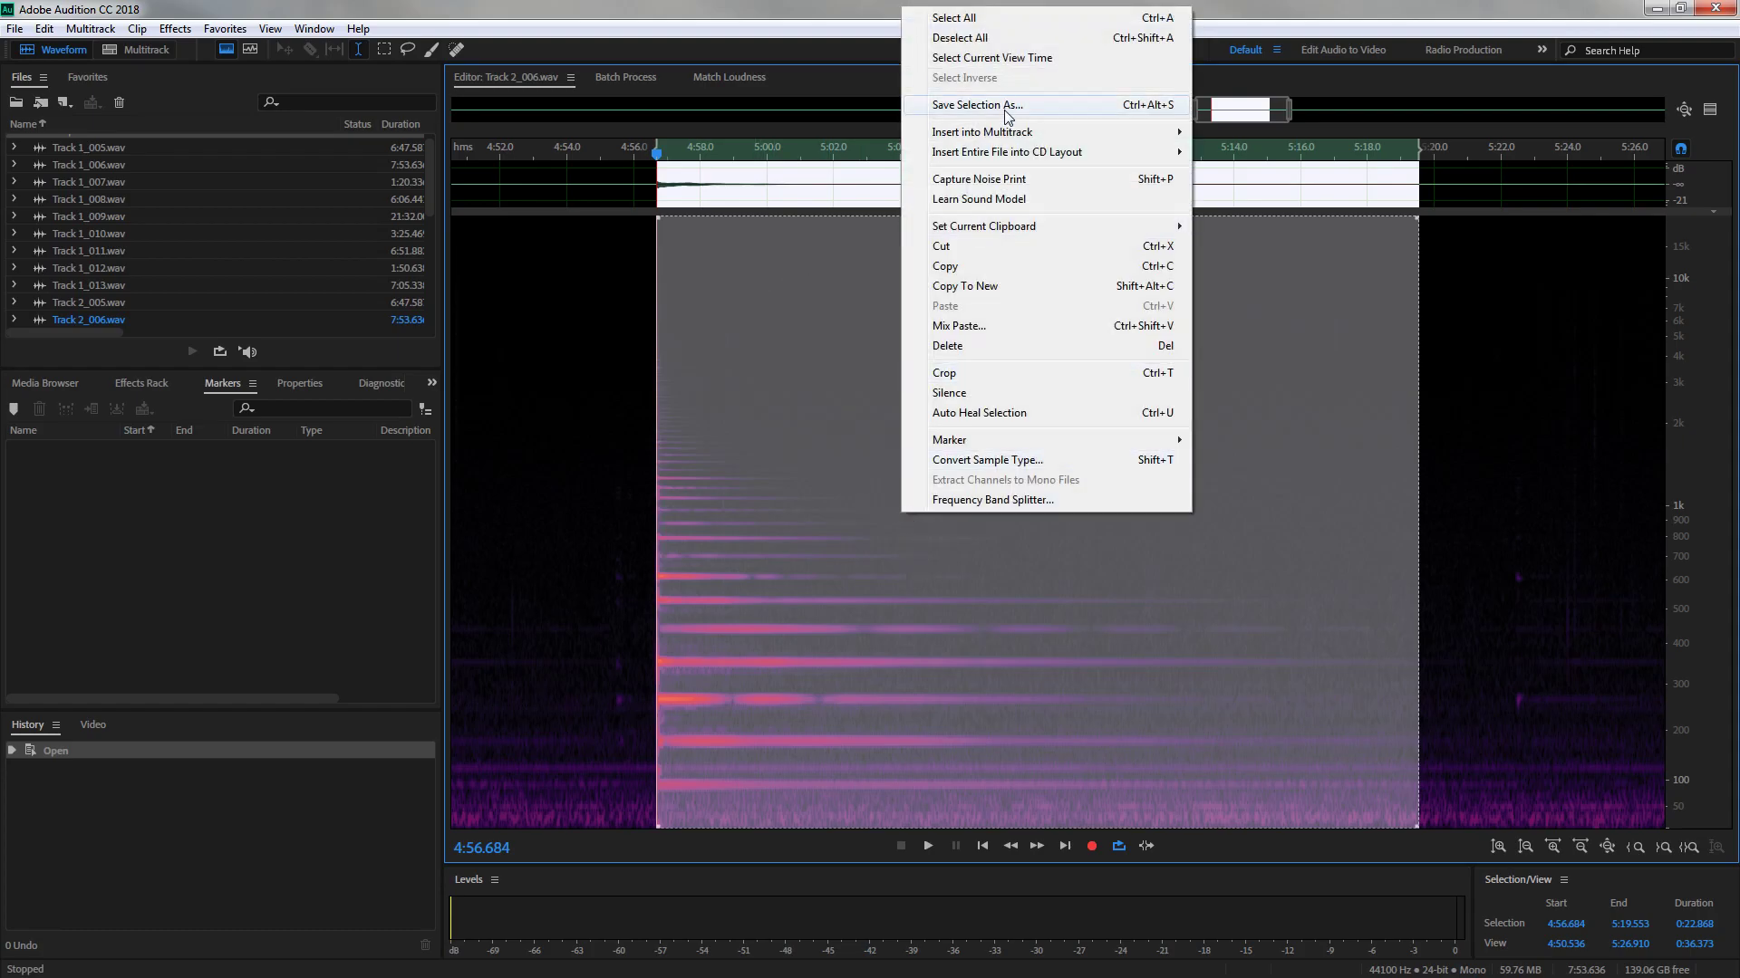
left_click(1006, 107)
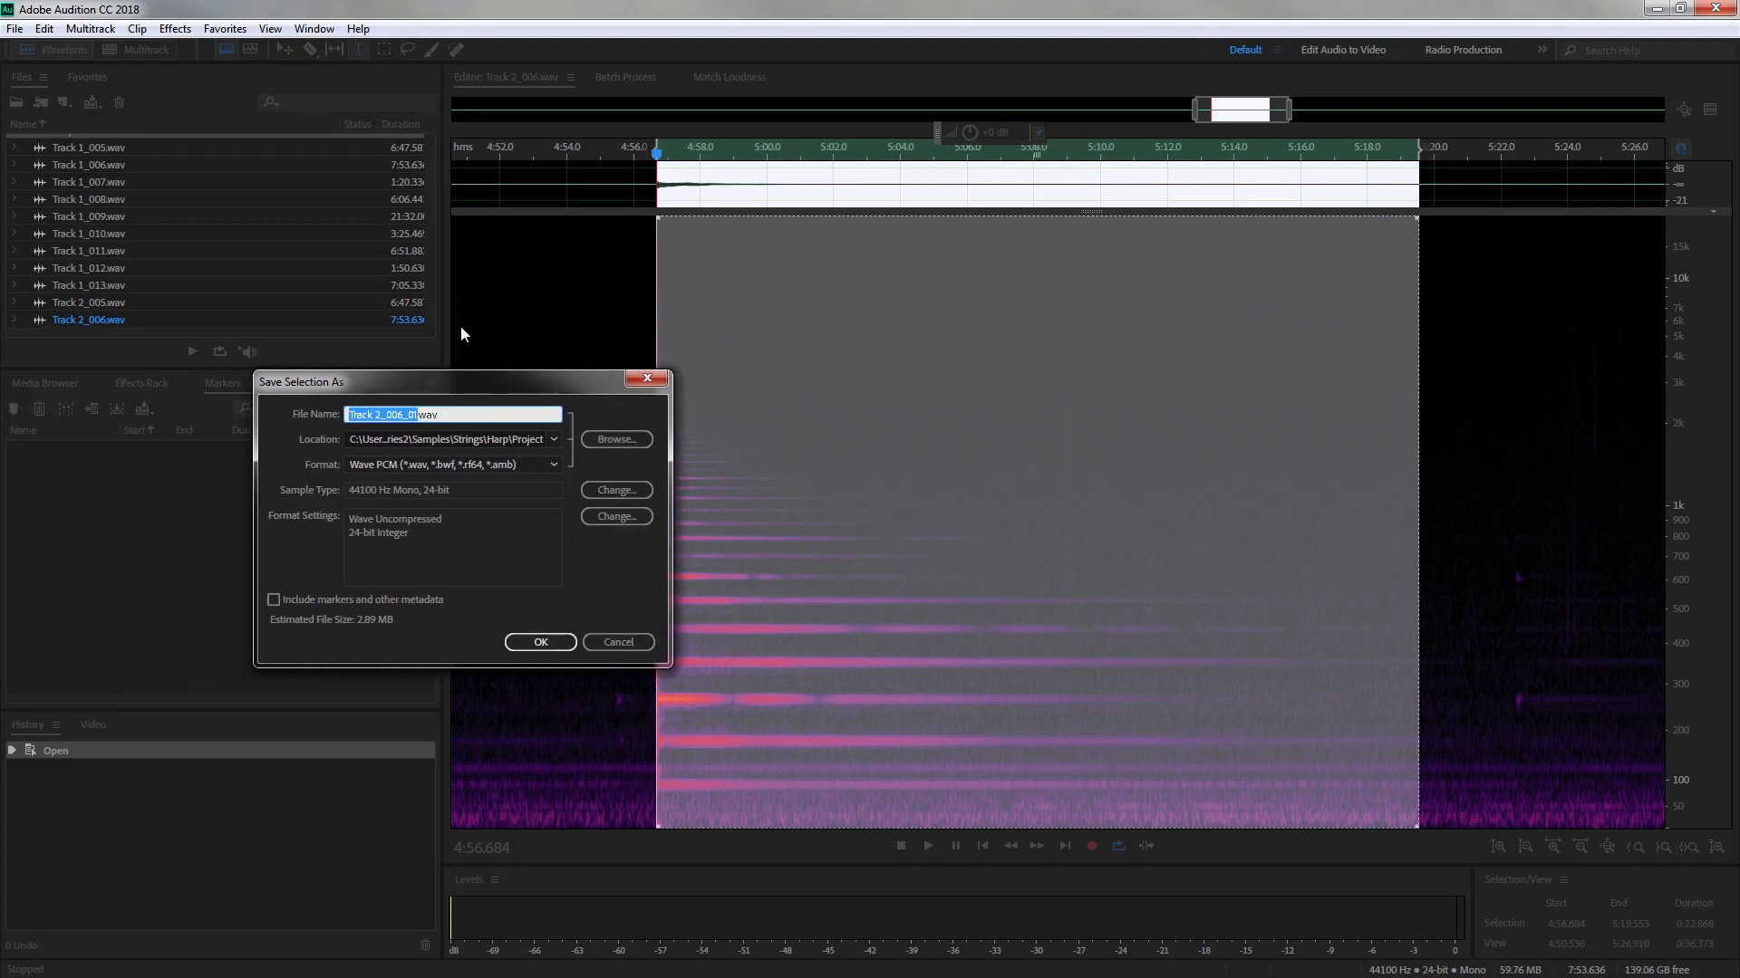
type("H")
left_click(618, 642)
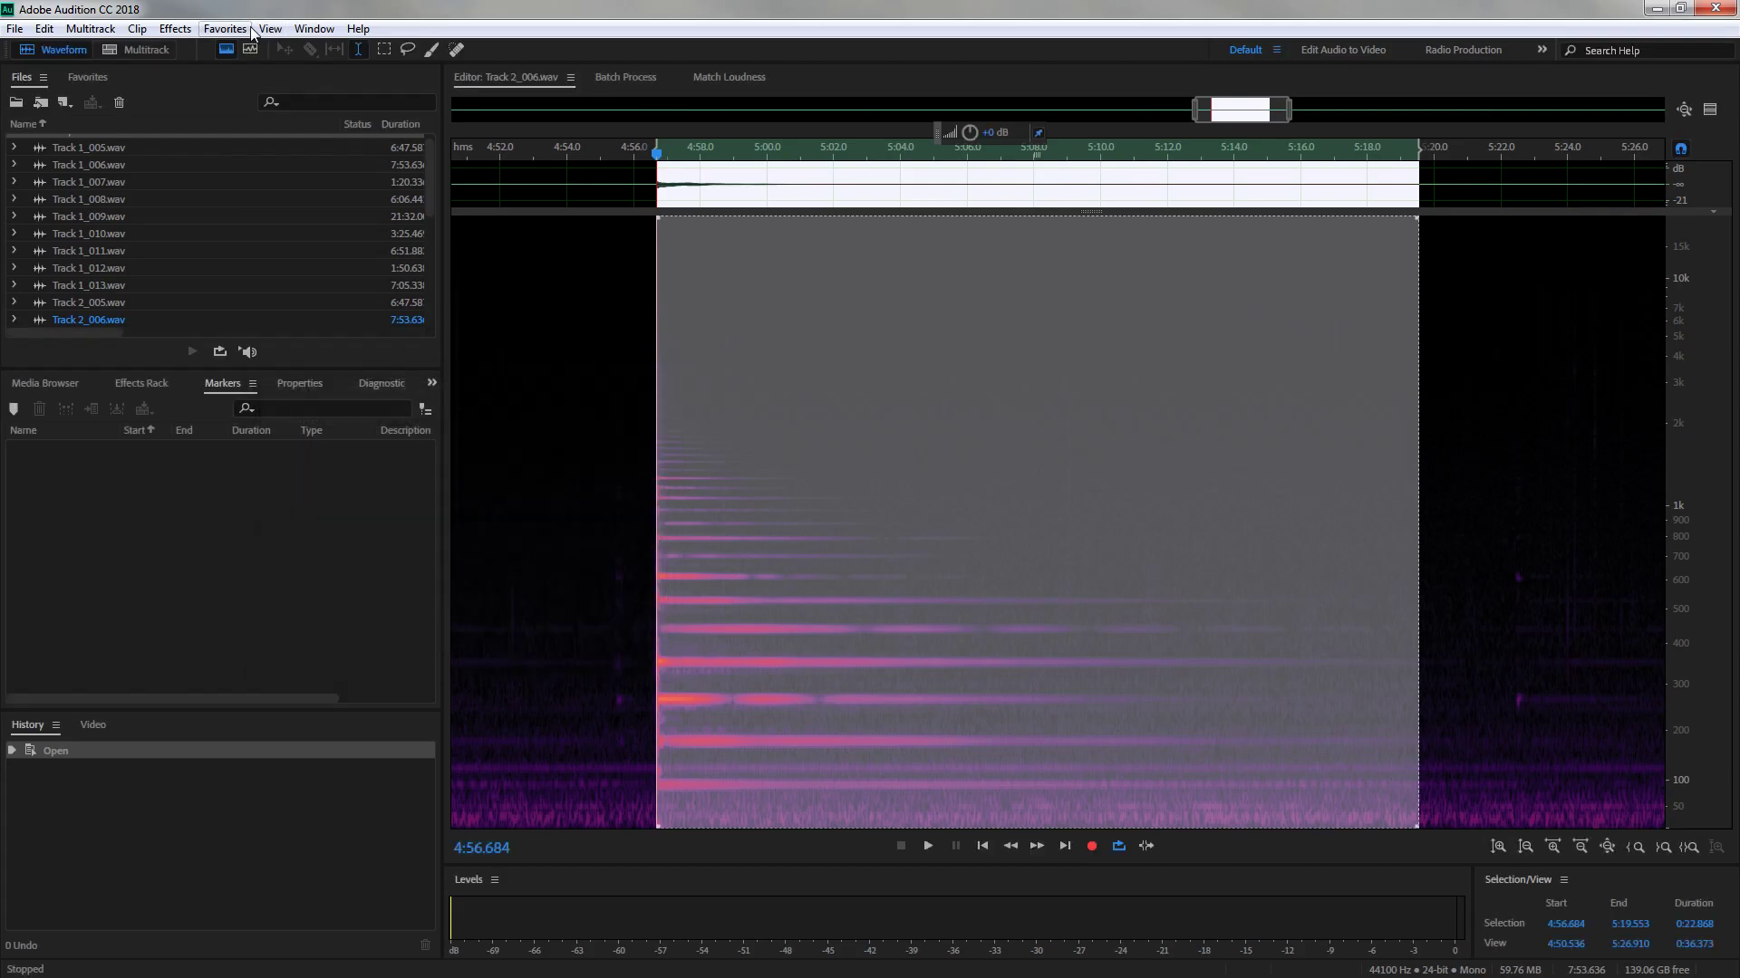
Check the selected note in the spectral pitch display, and save Track 2_006.wav as Harp_F2.wav in the Harp\Project folder
left_click(254, 47)
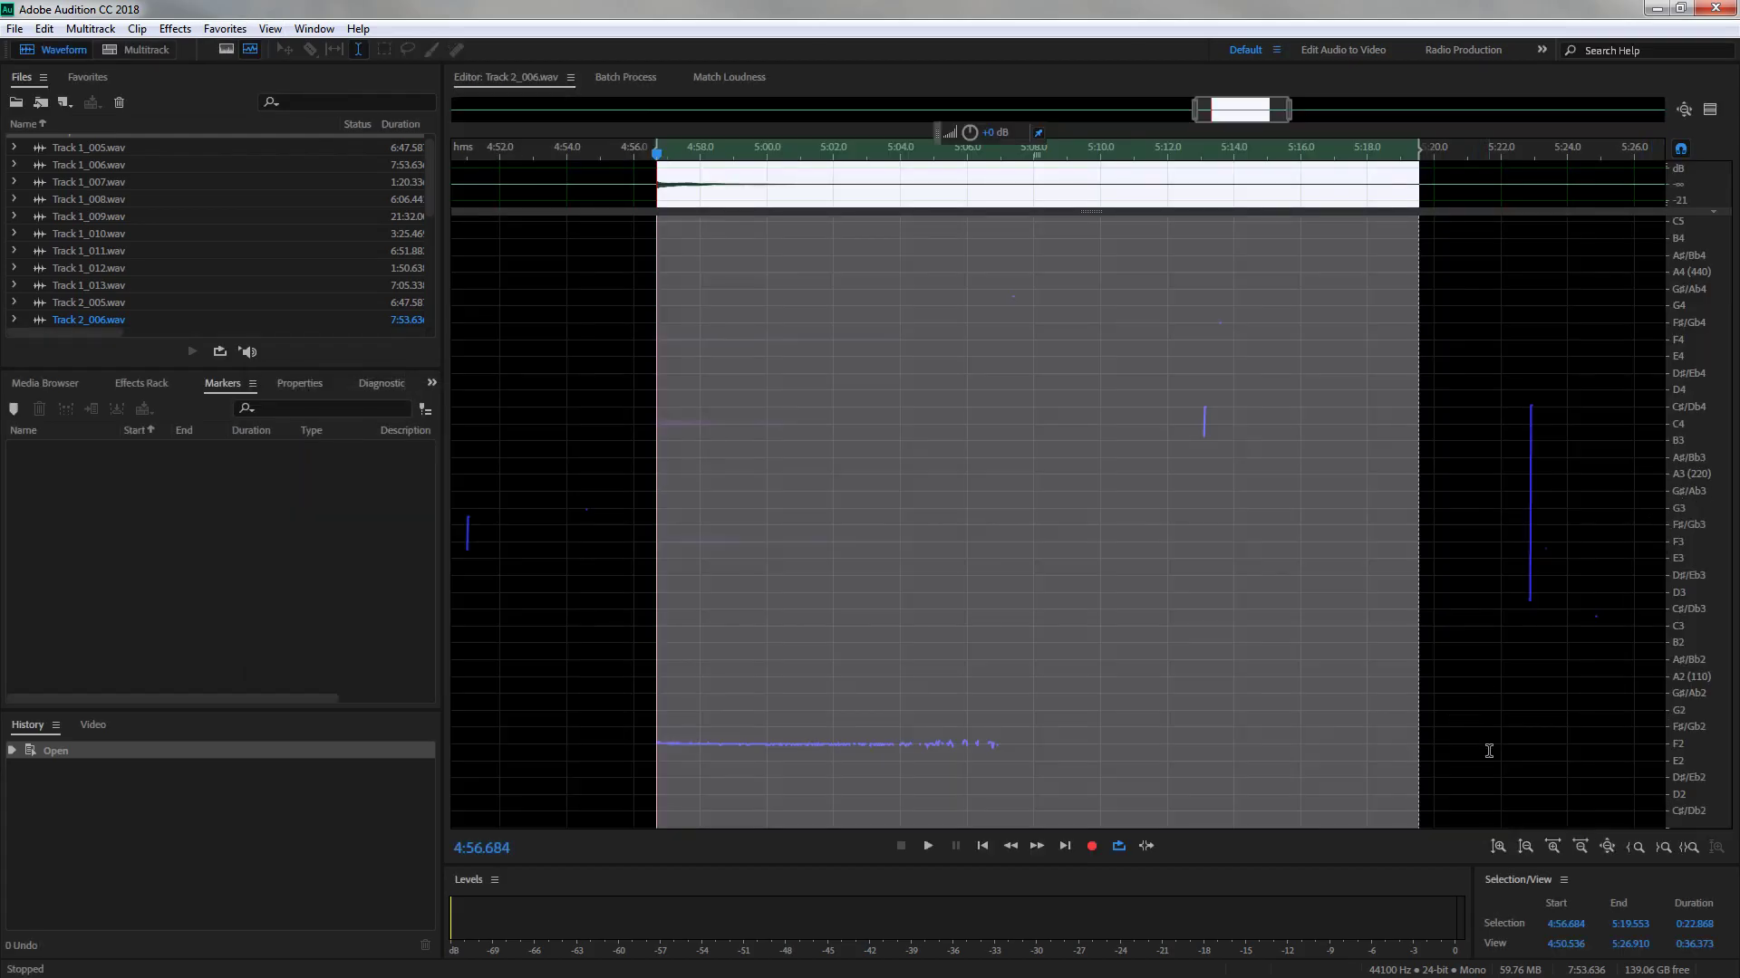
left_click(225, 48)
left_click(15, 28)
left_click(55, 271)
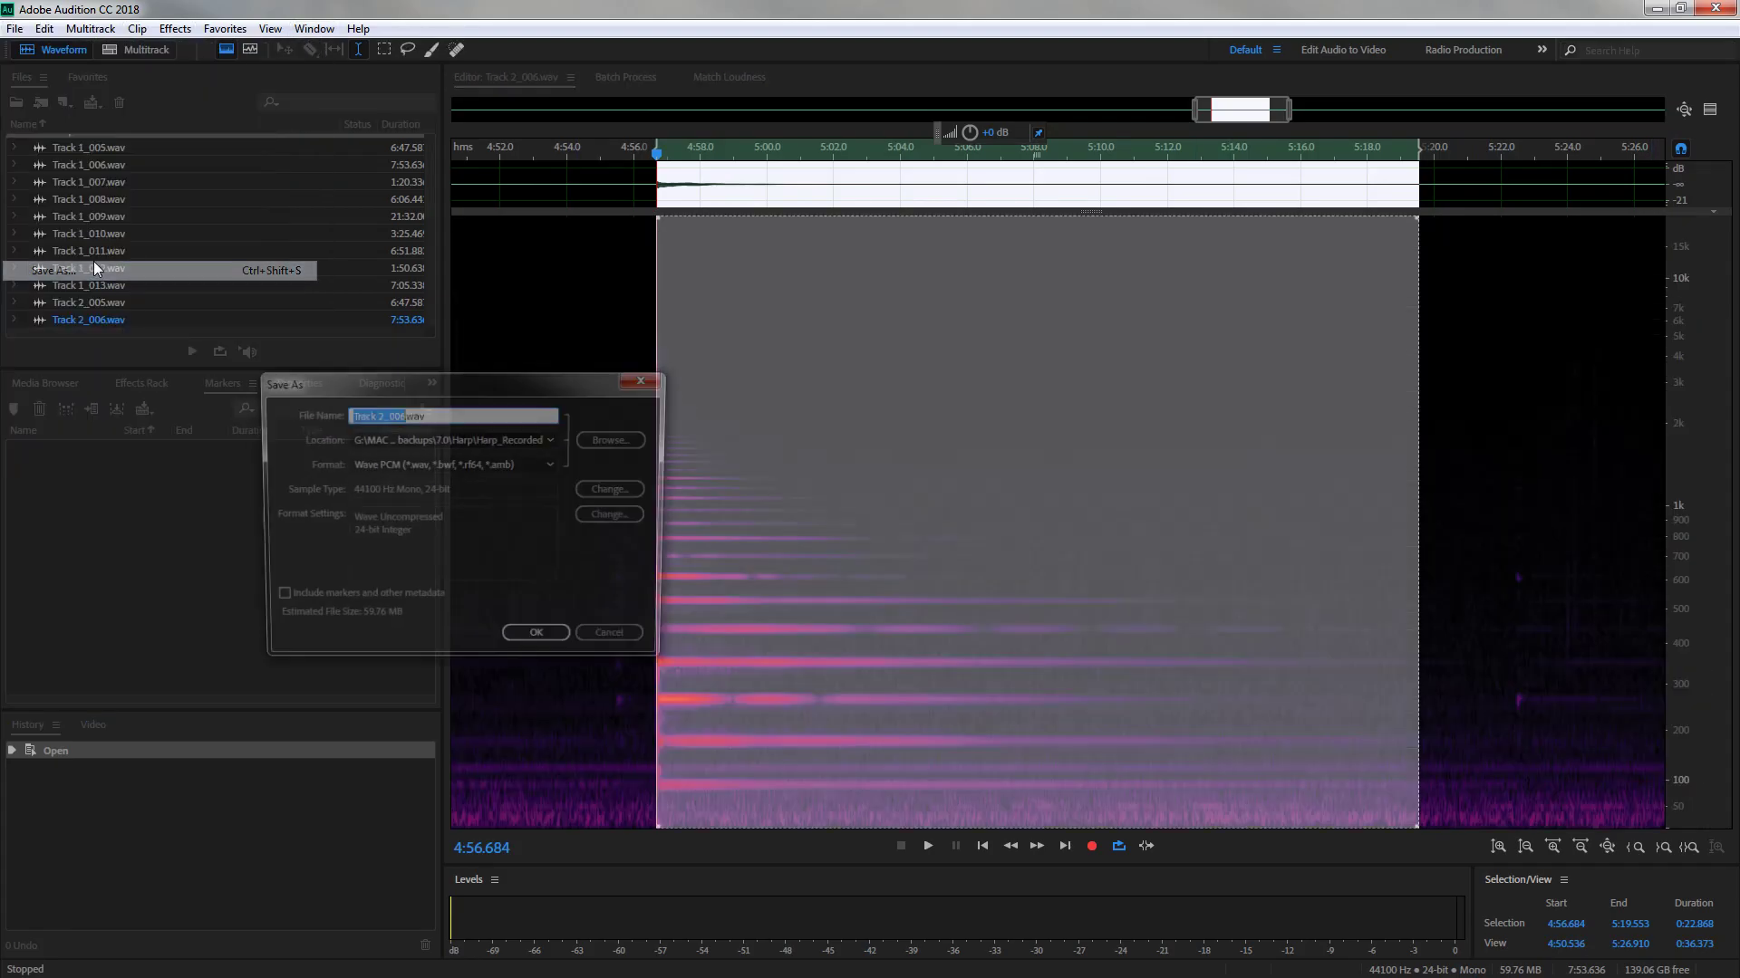
key("BackSpace")
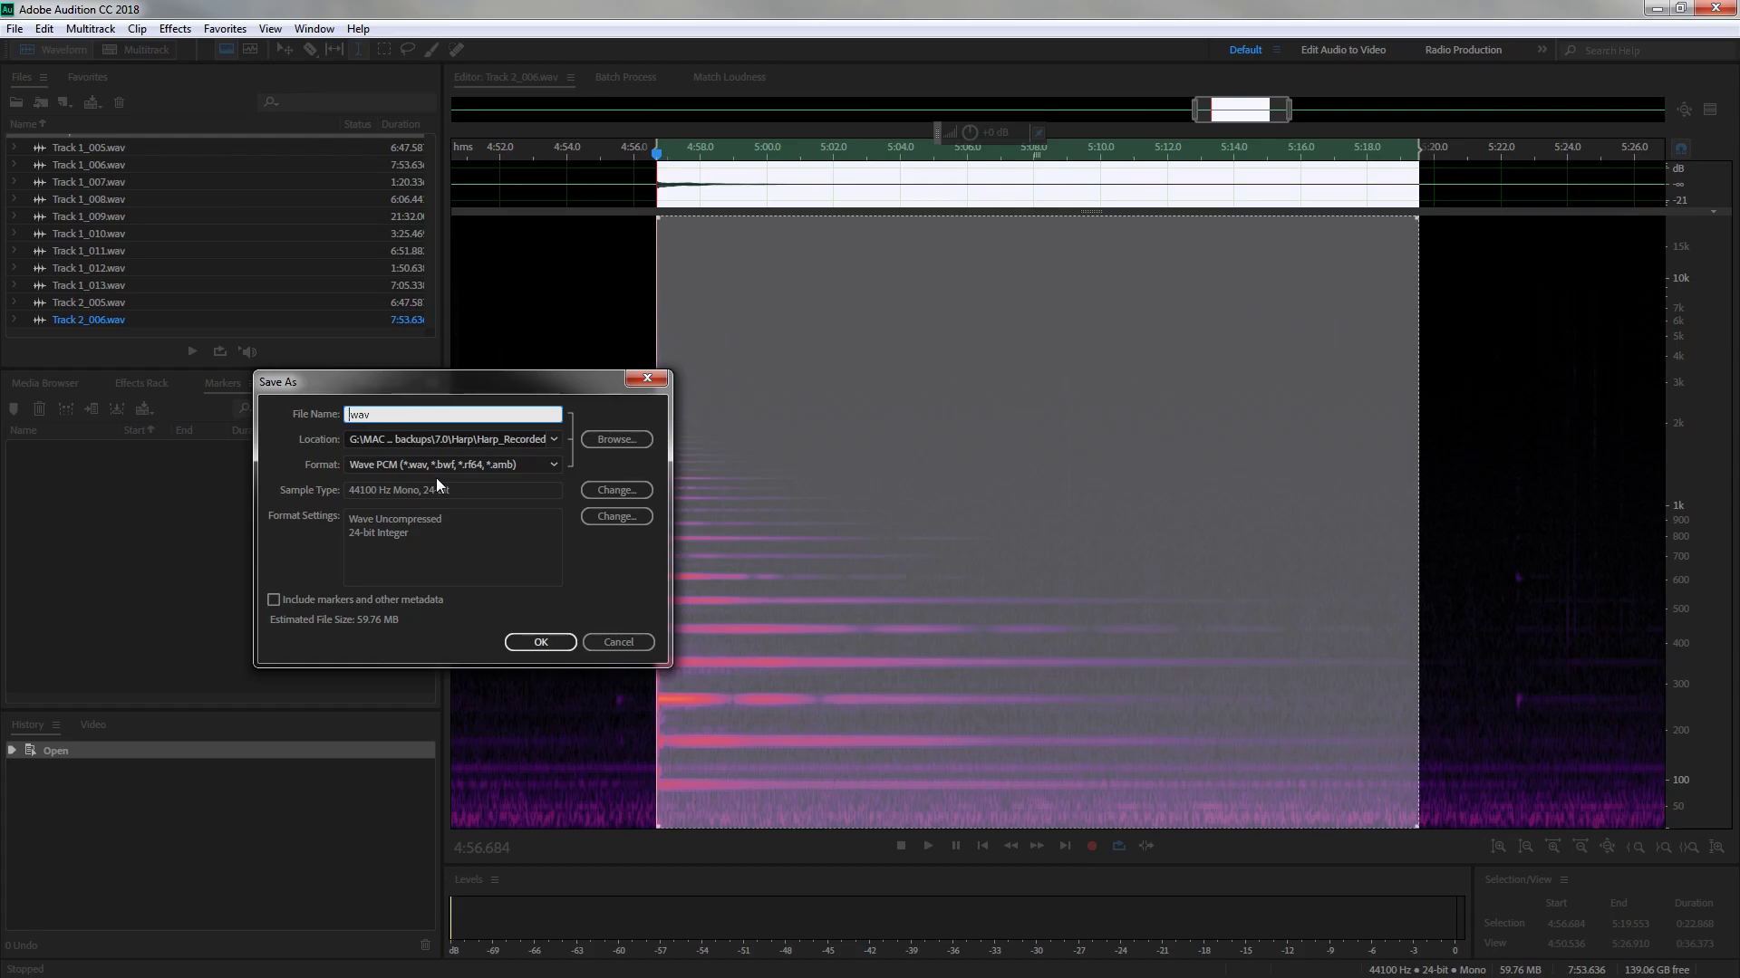
type("Harp_F2")
left_click(552, 440)
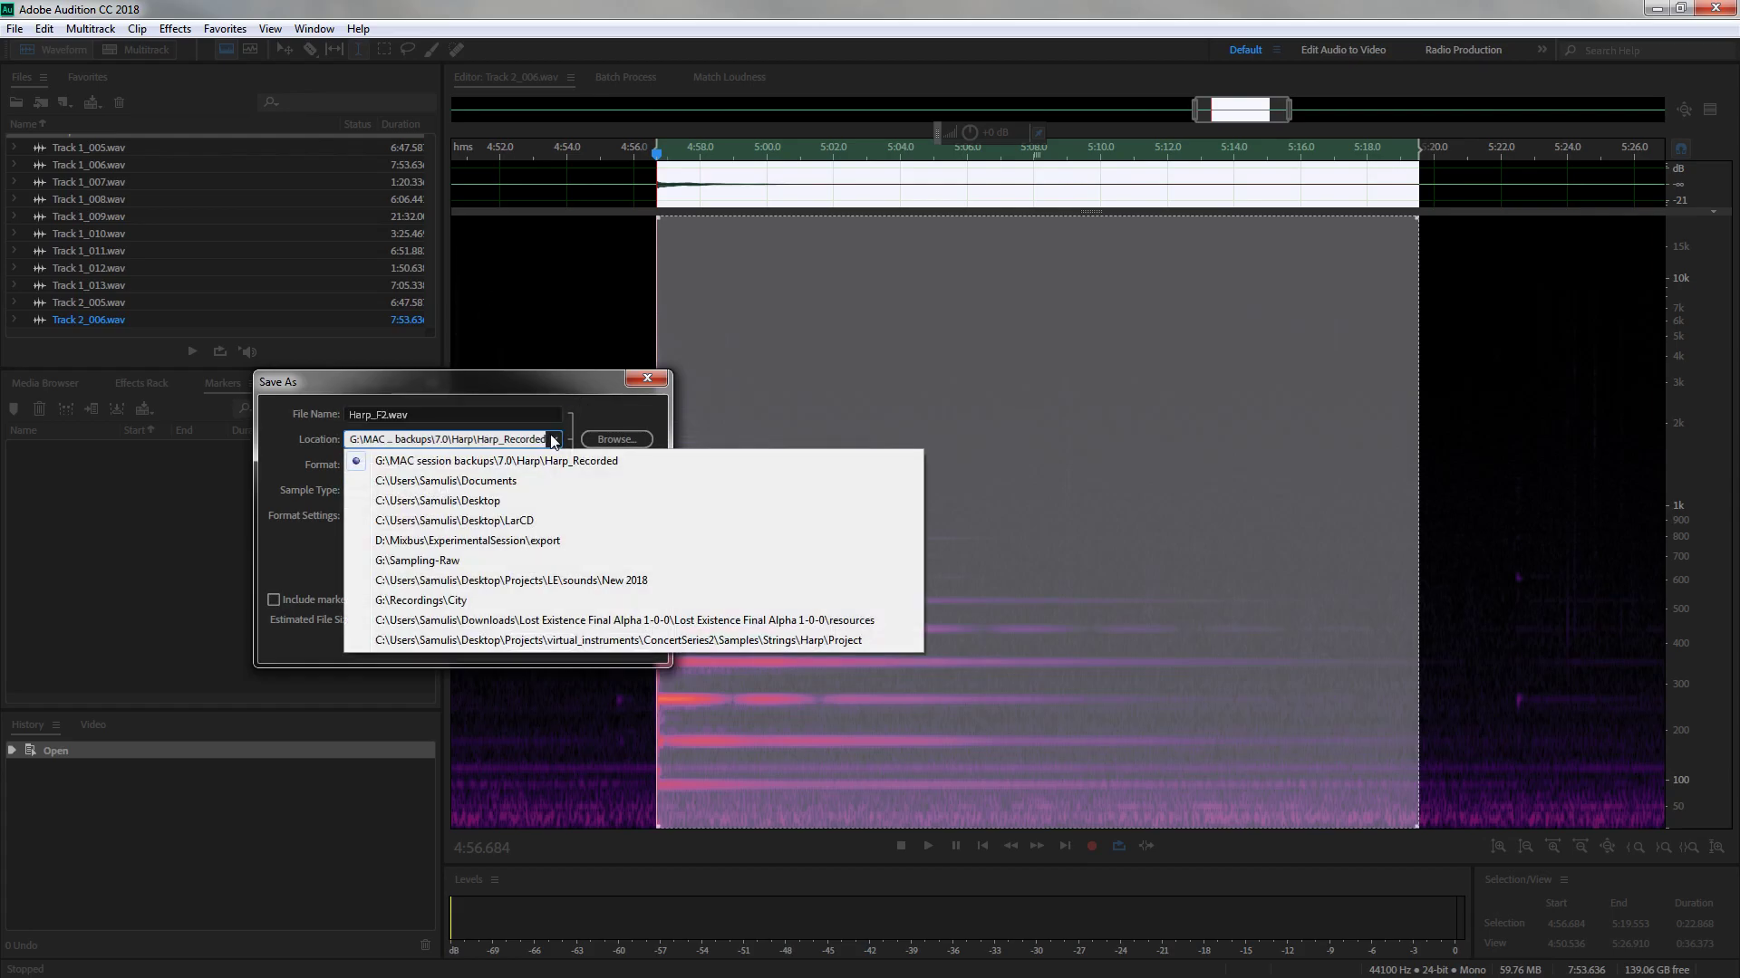
left_click(593, 413)
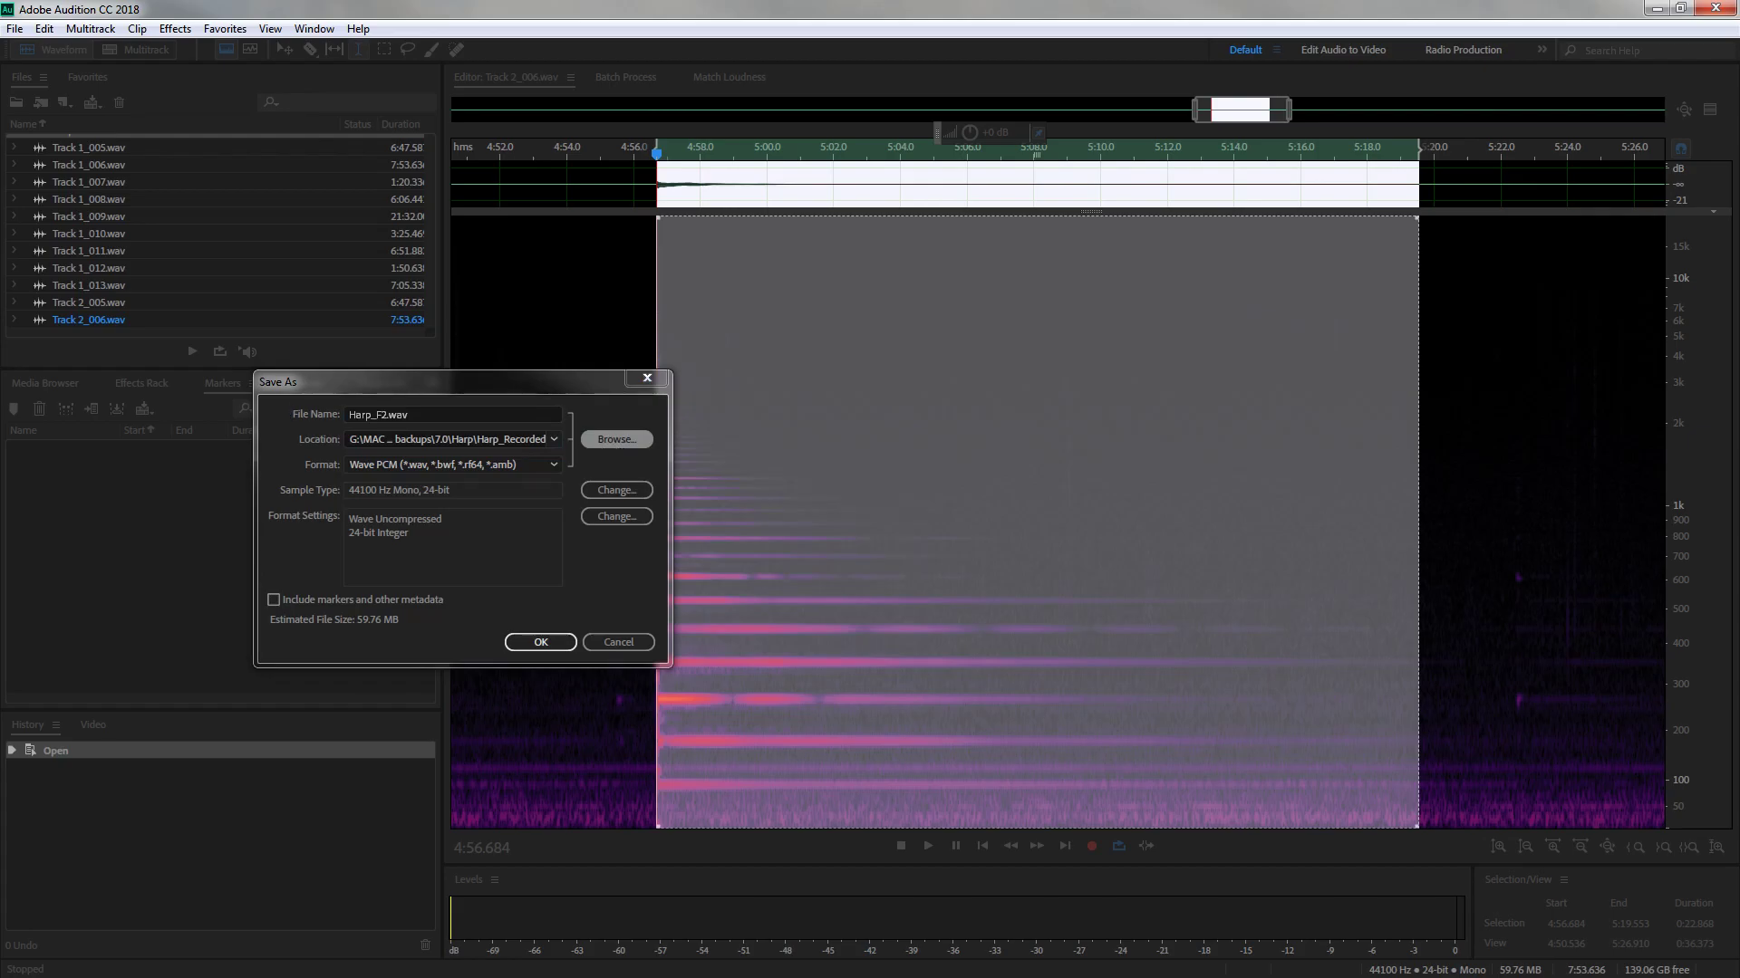
left_click(616, 439)
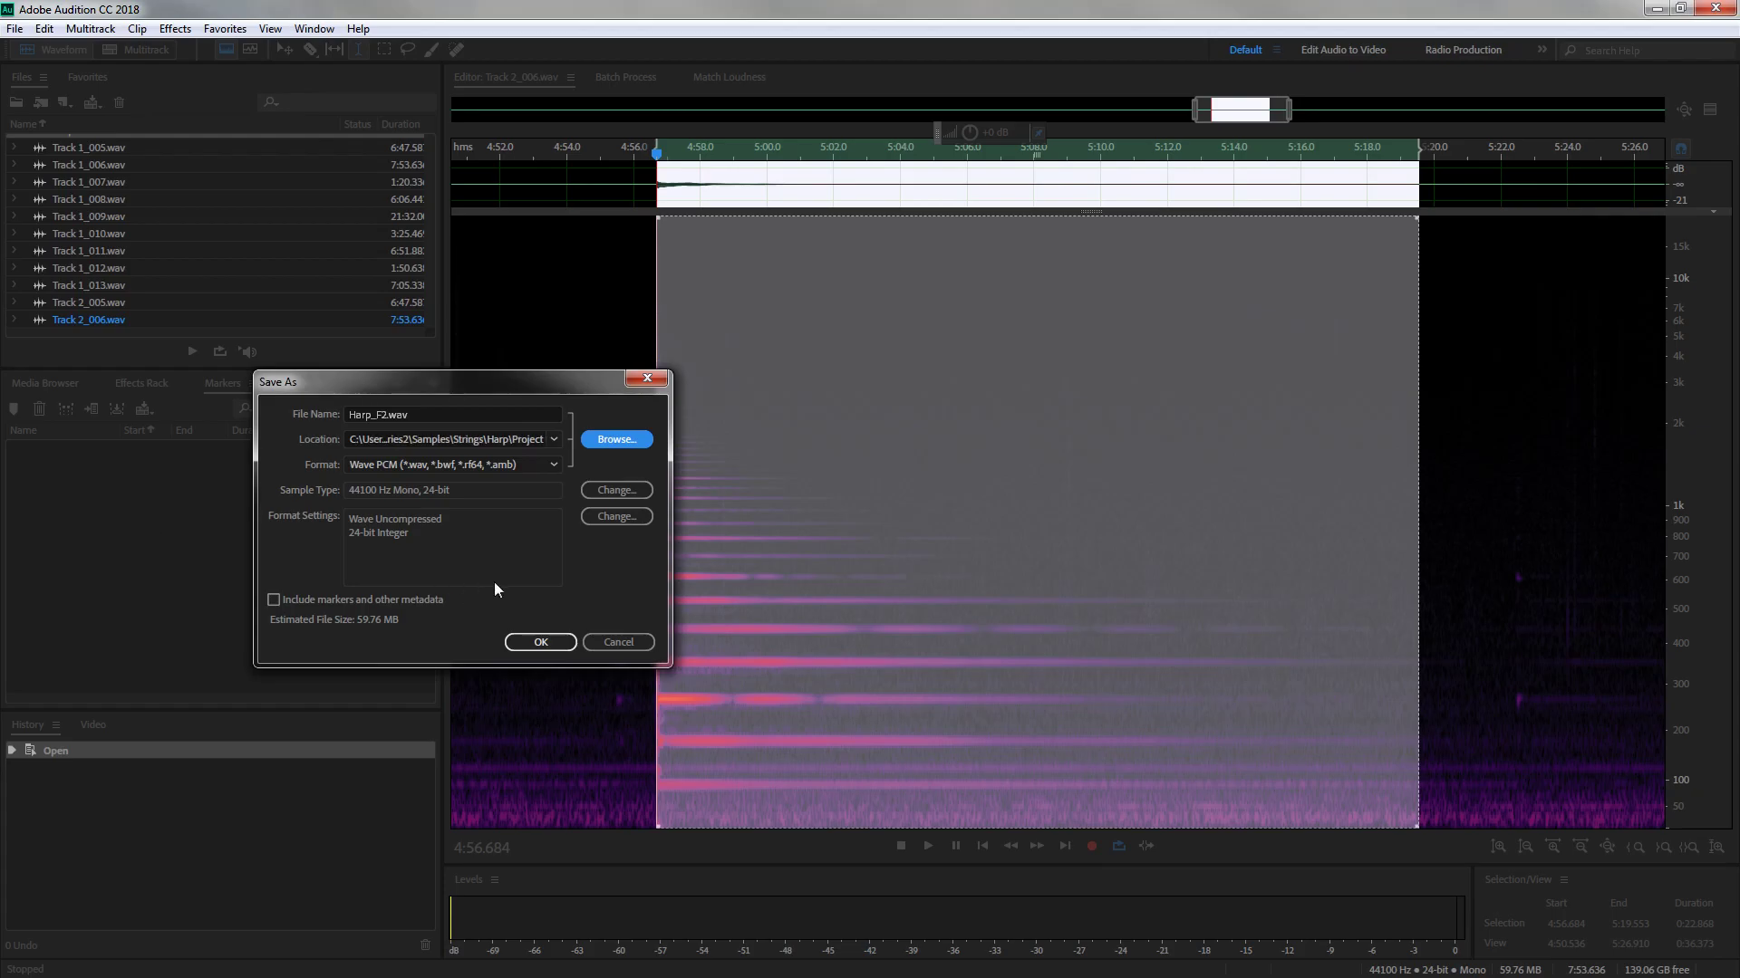
left_click(549, 643)
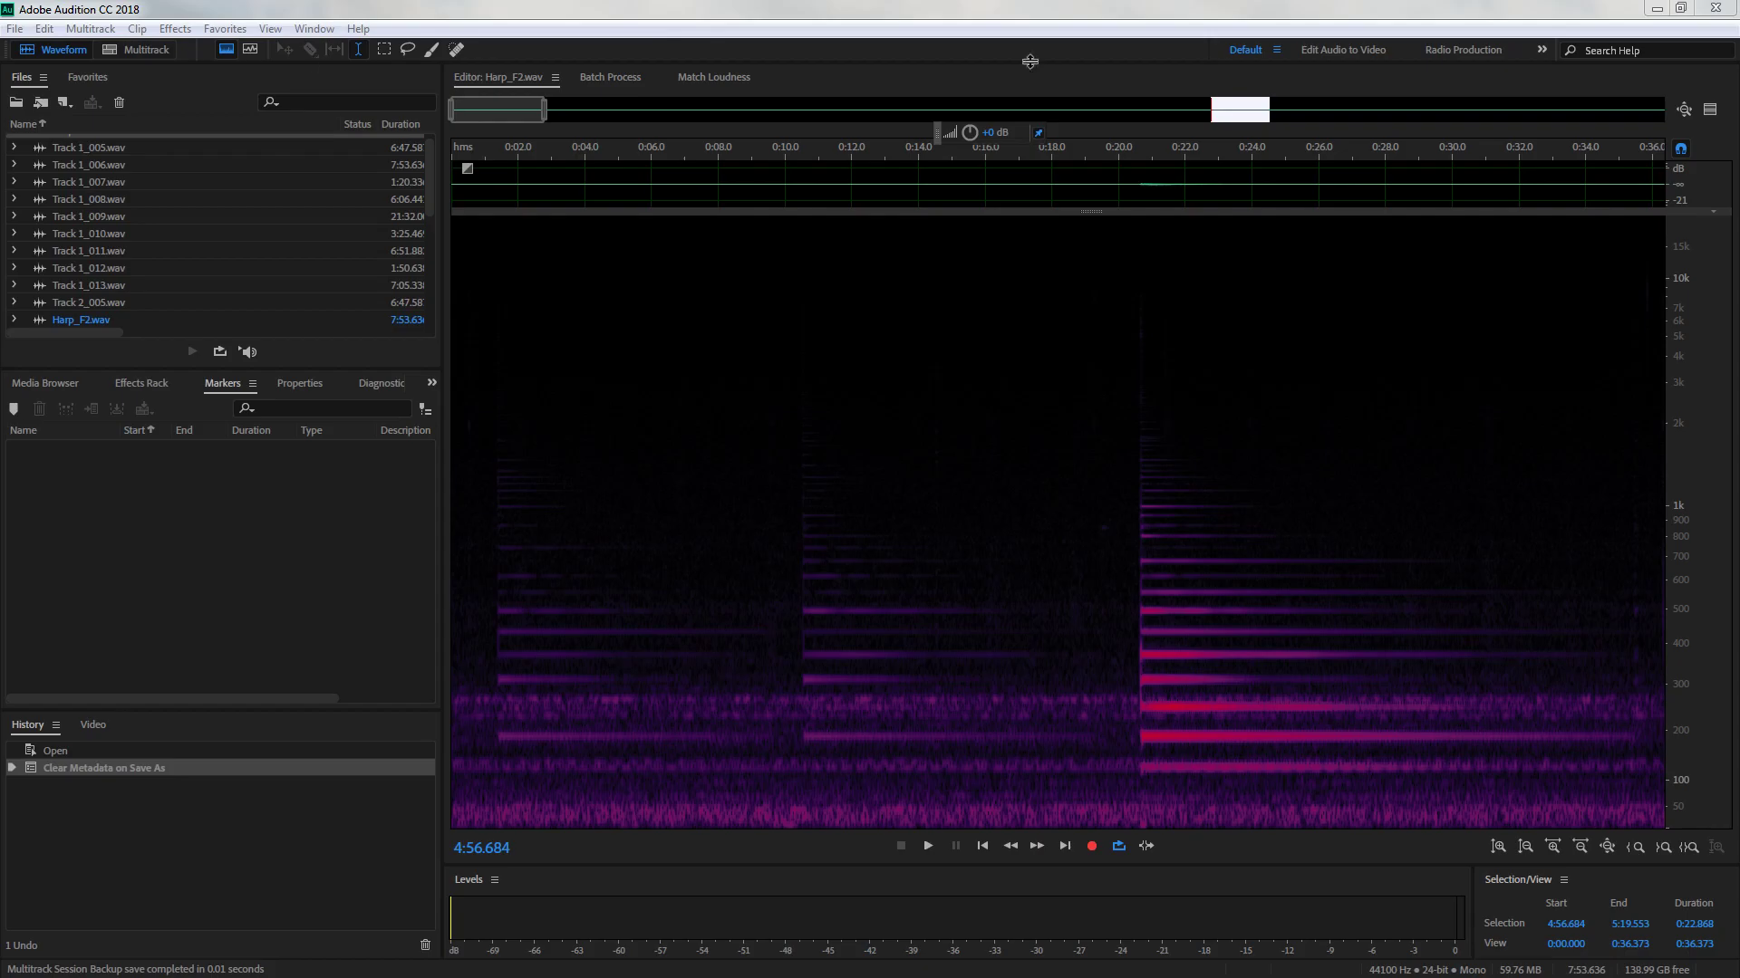
Save the selected F2 note as a separate wave file named Harp_F2_f.wav in the Harp\Project folder
left_click_drag(476, 108, 1241, 98)
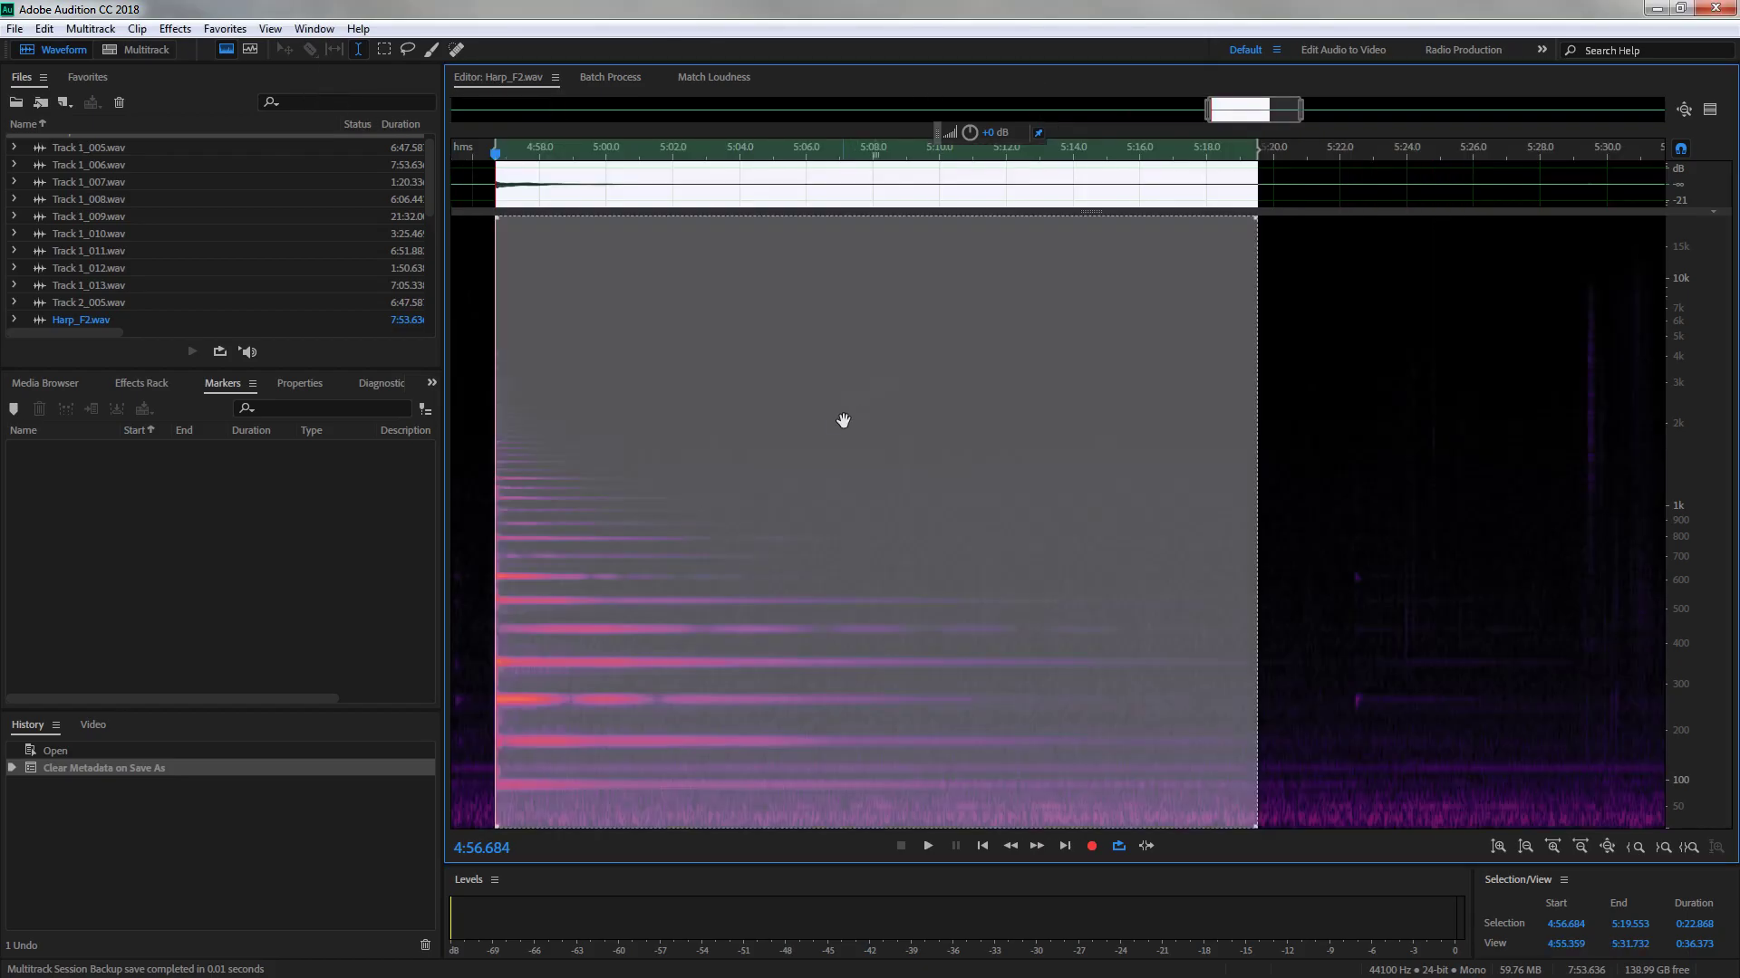
right_click(841, 421)
left_click(988, 525)
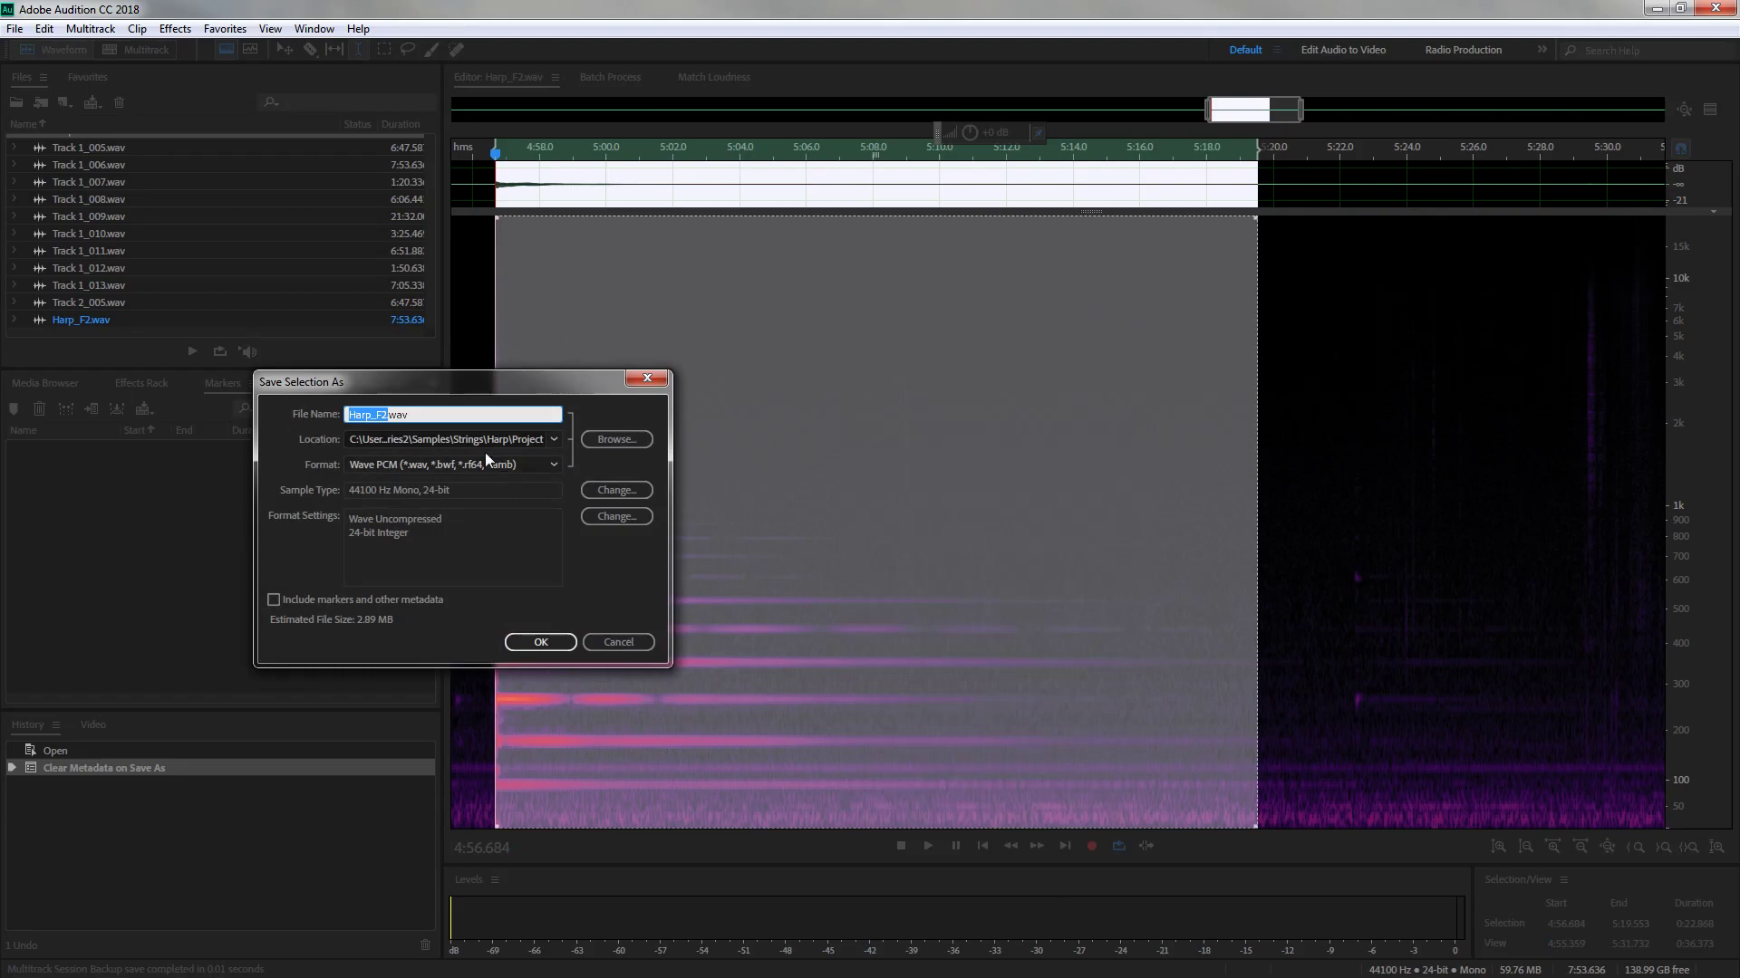
left_click(541, 642)
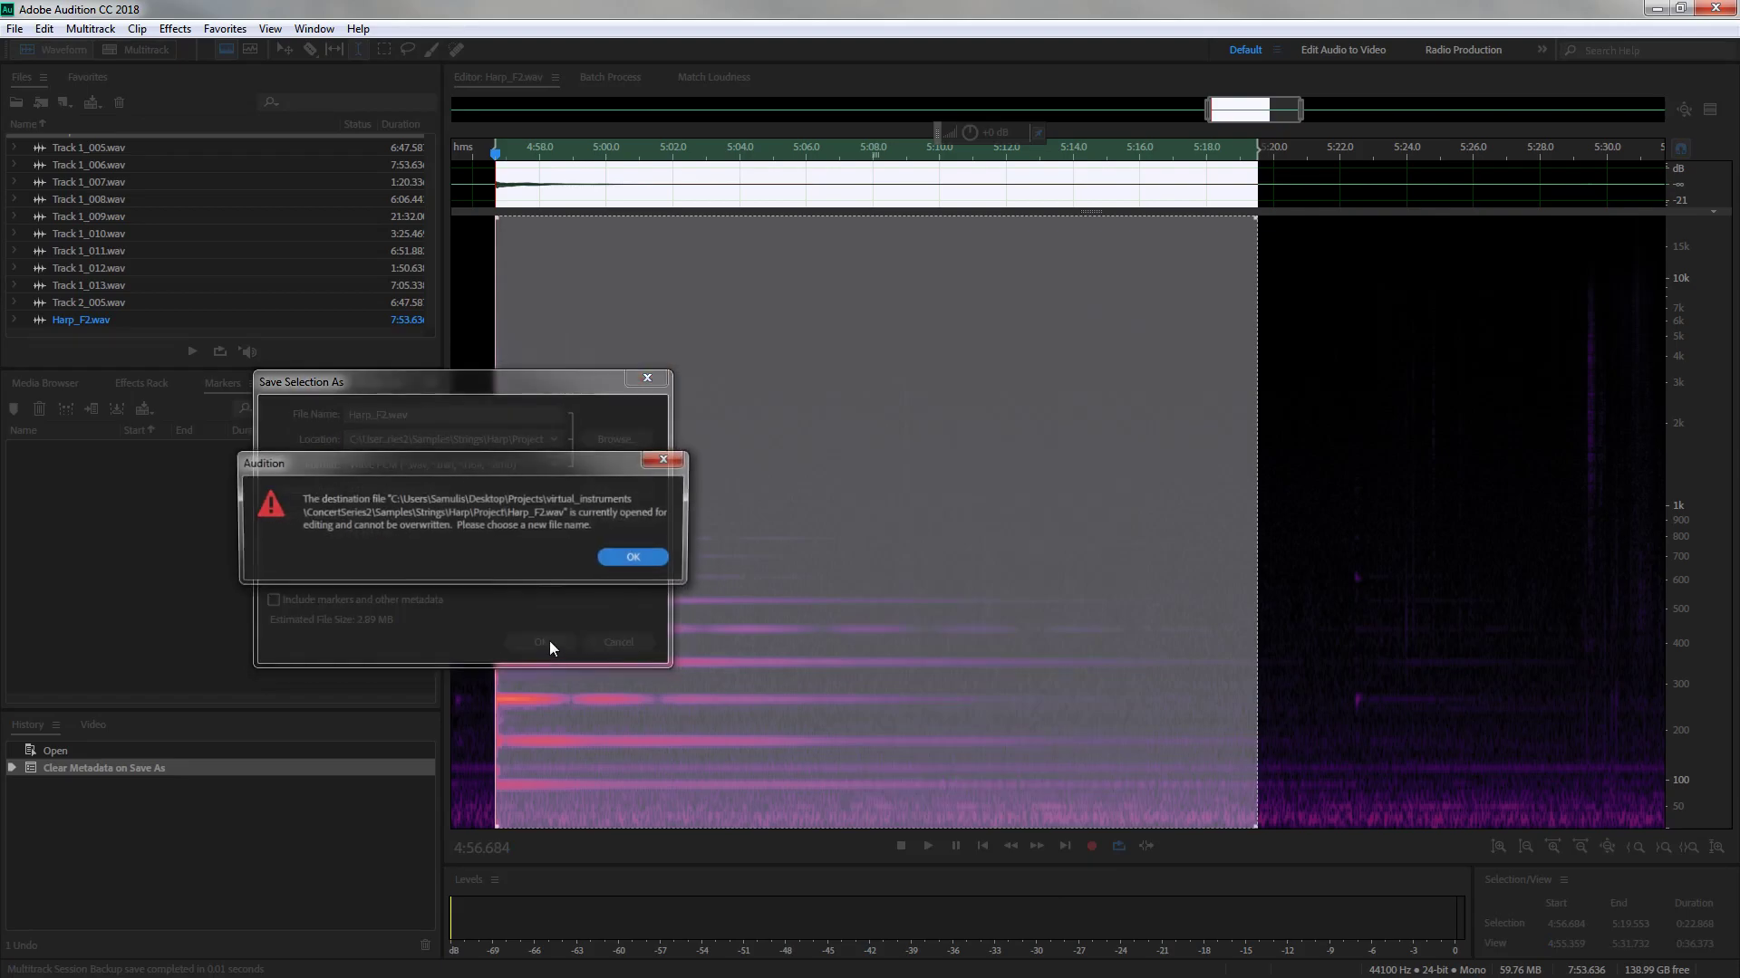
left_click(634, 558)
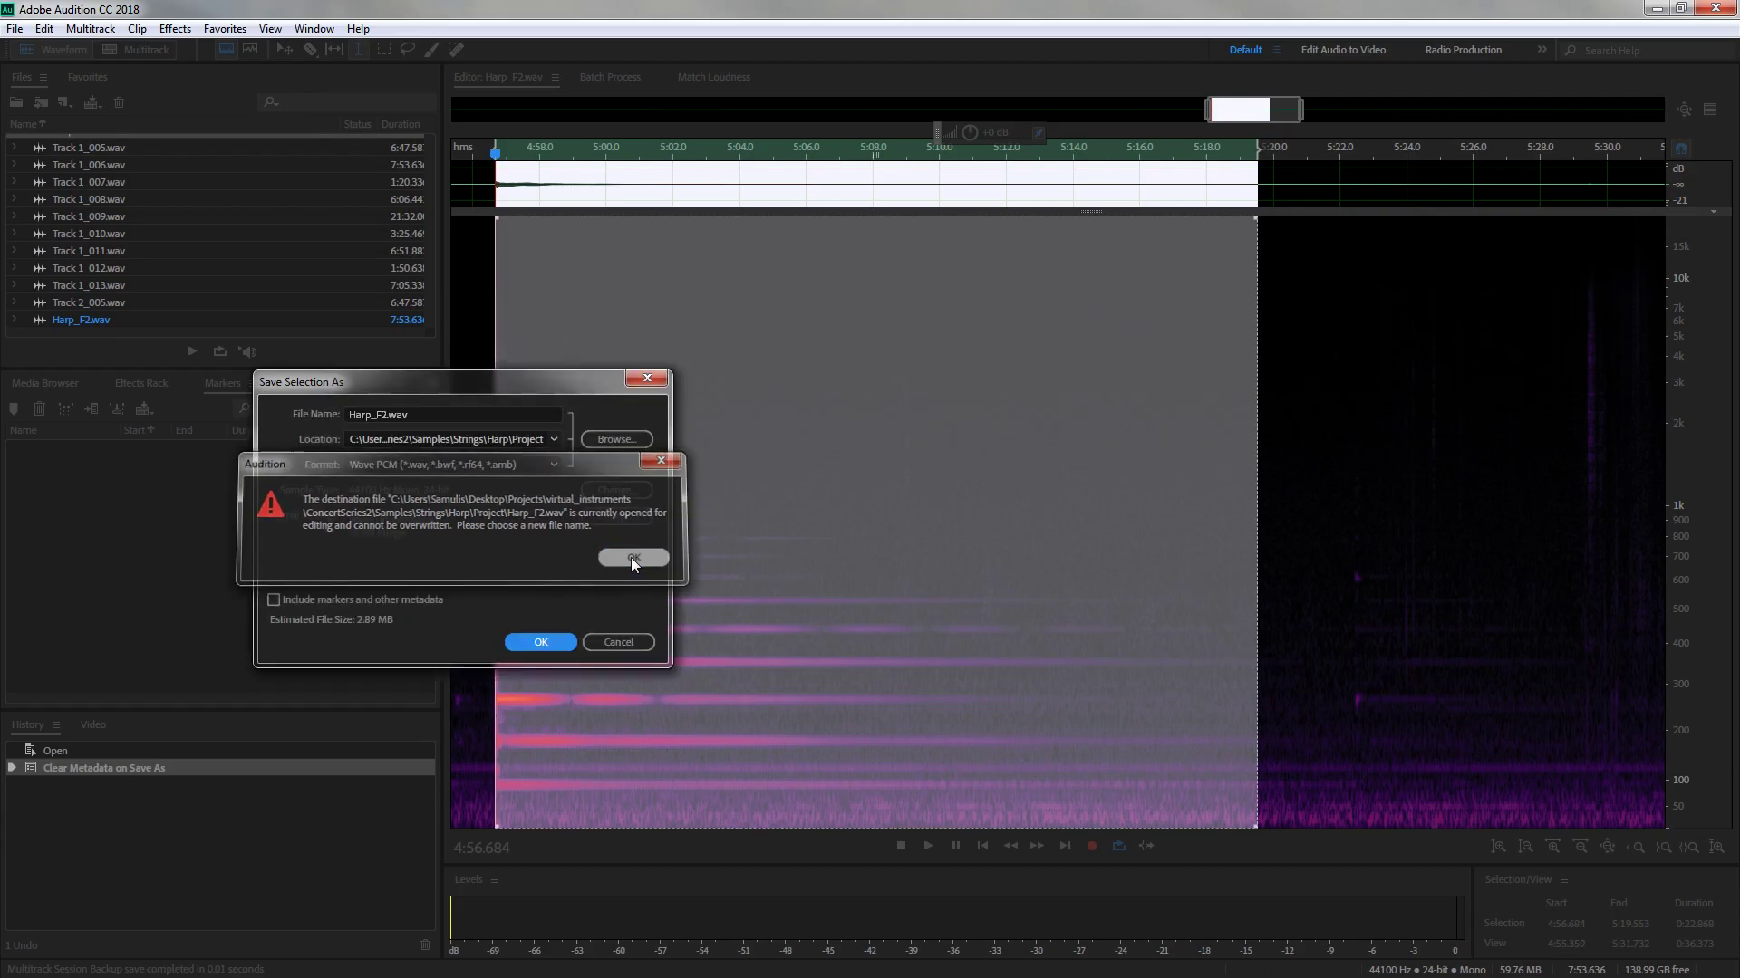
left_click(387, 414)
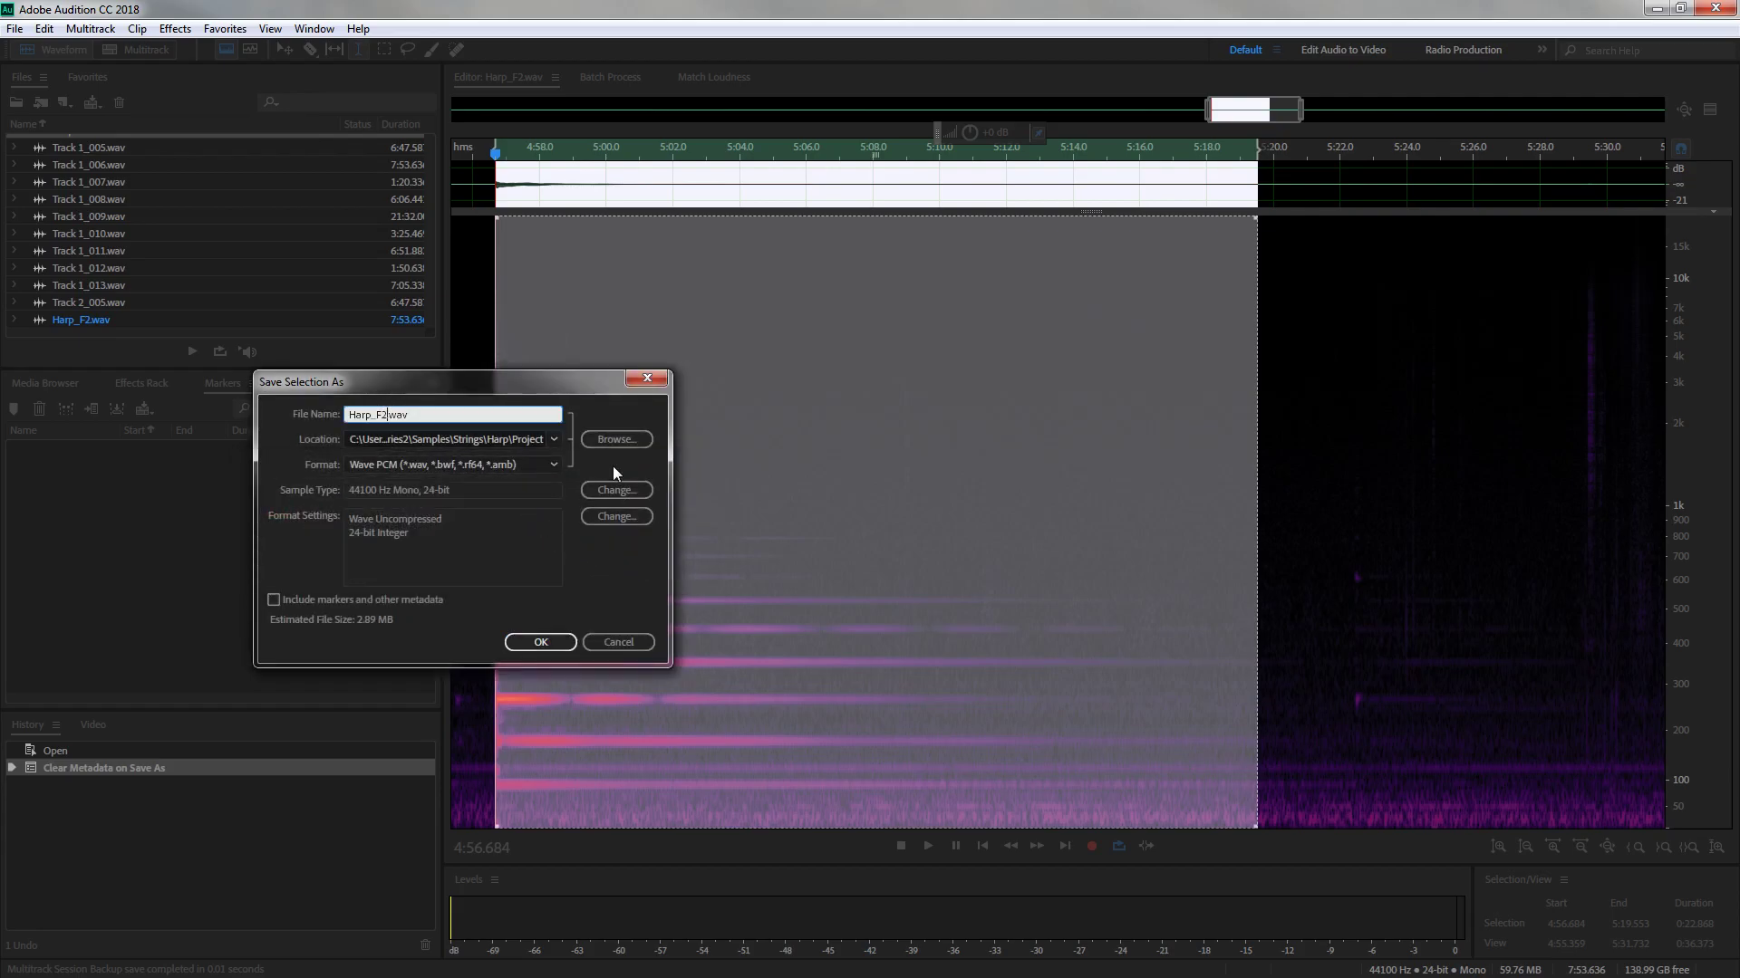
type("_p")
key("BackSpace")
type("f")
key("Return")
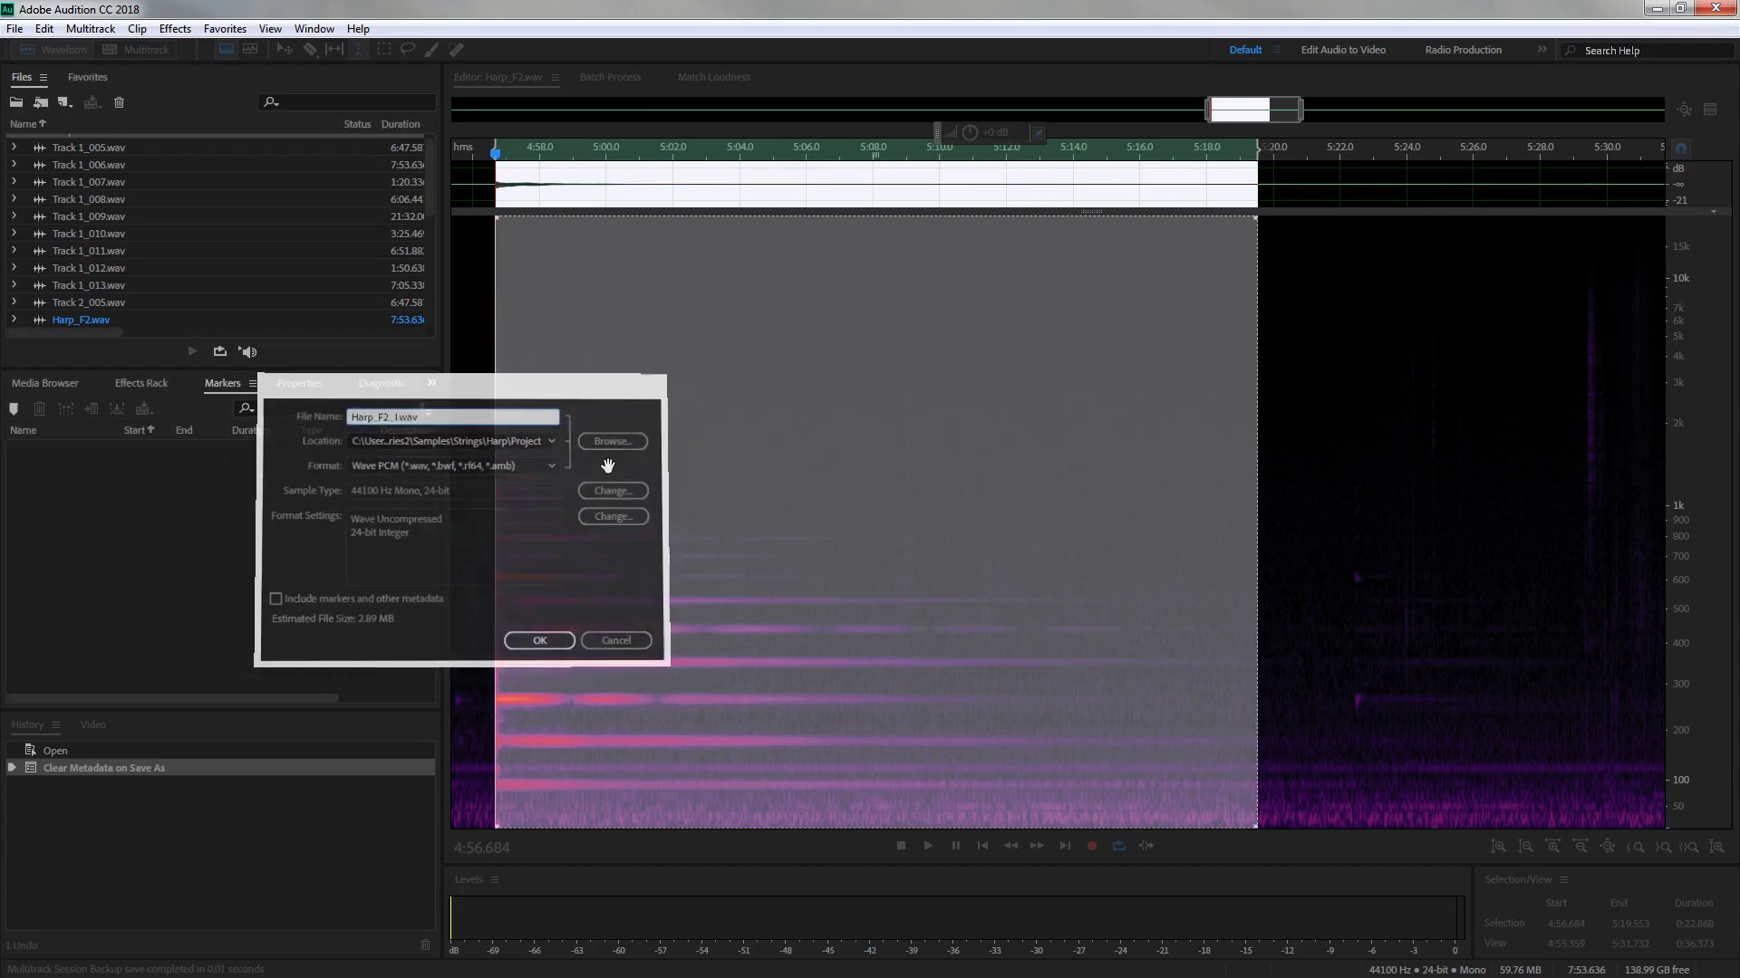
Close the full-length Harp_F2.wav, accepting that its clips in the multitrack session go offline
scroll(123, 177, "down", 5)
scroll(155, 212, "up", 4)
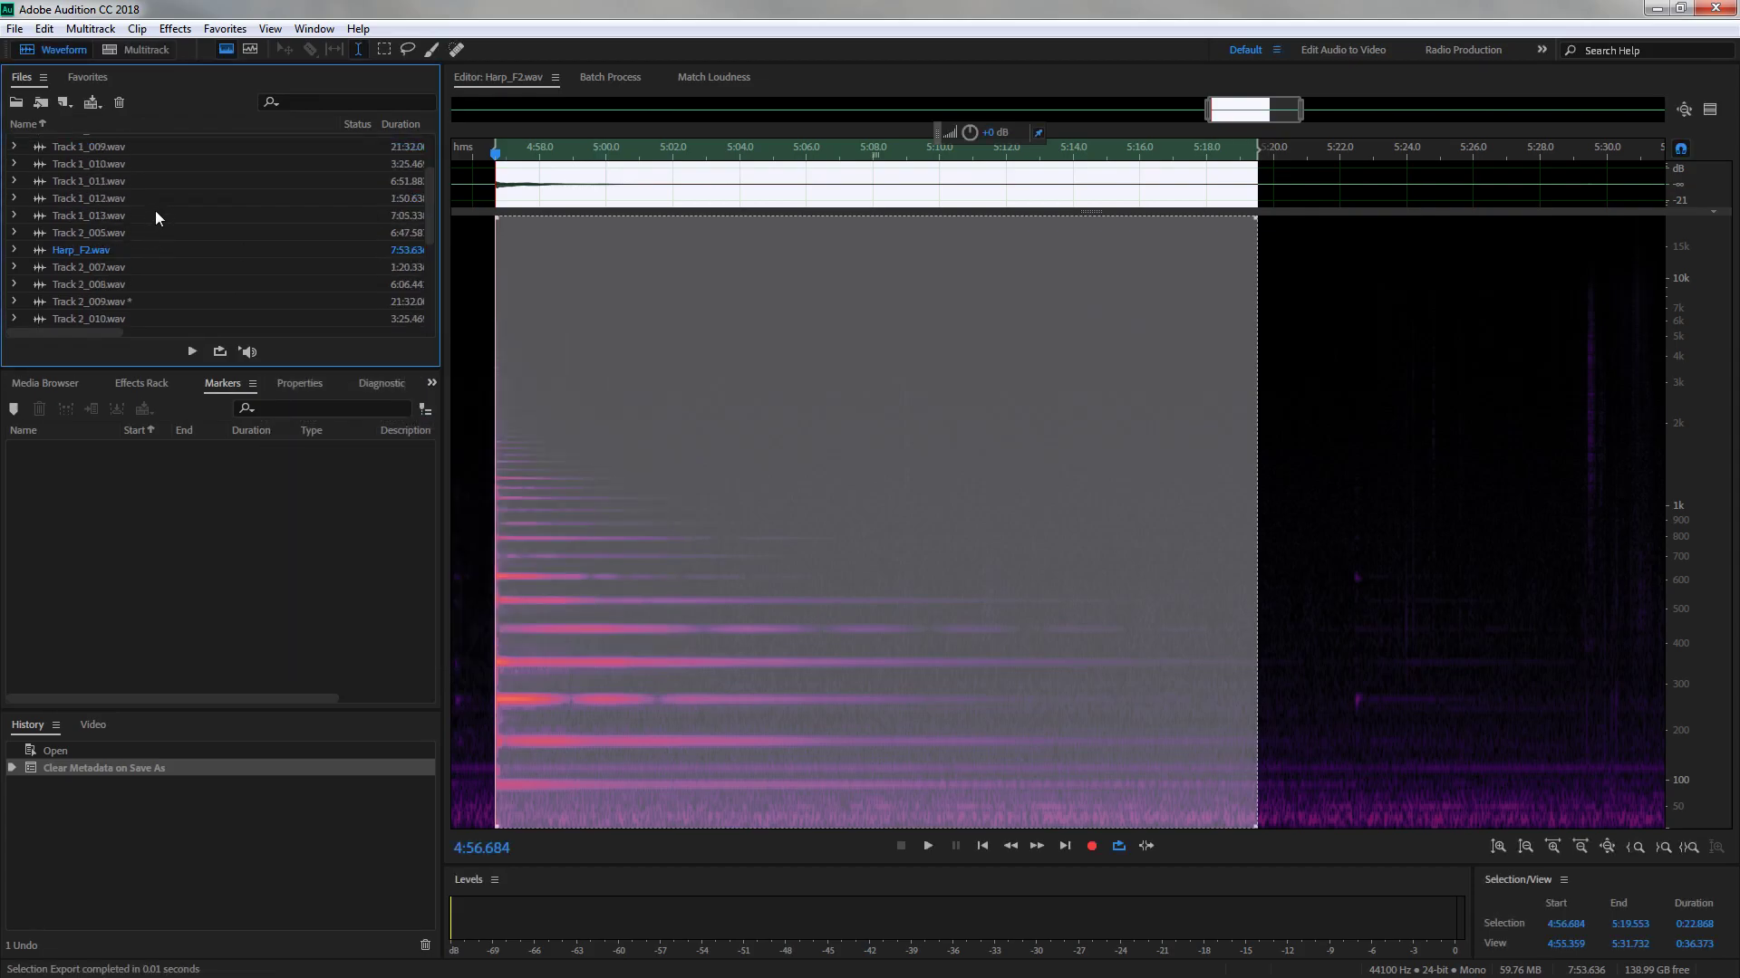
left_click(98, 252)
key("Delete")
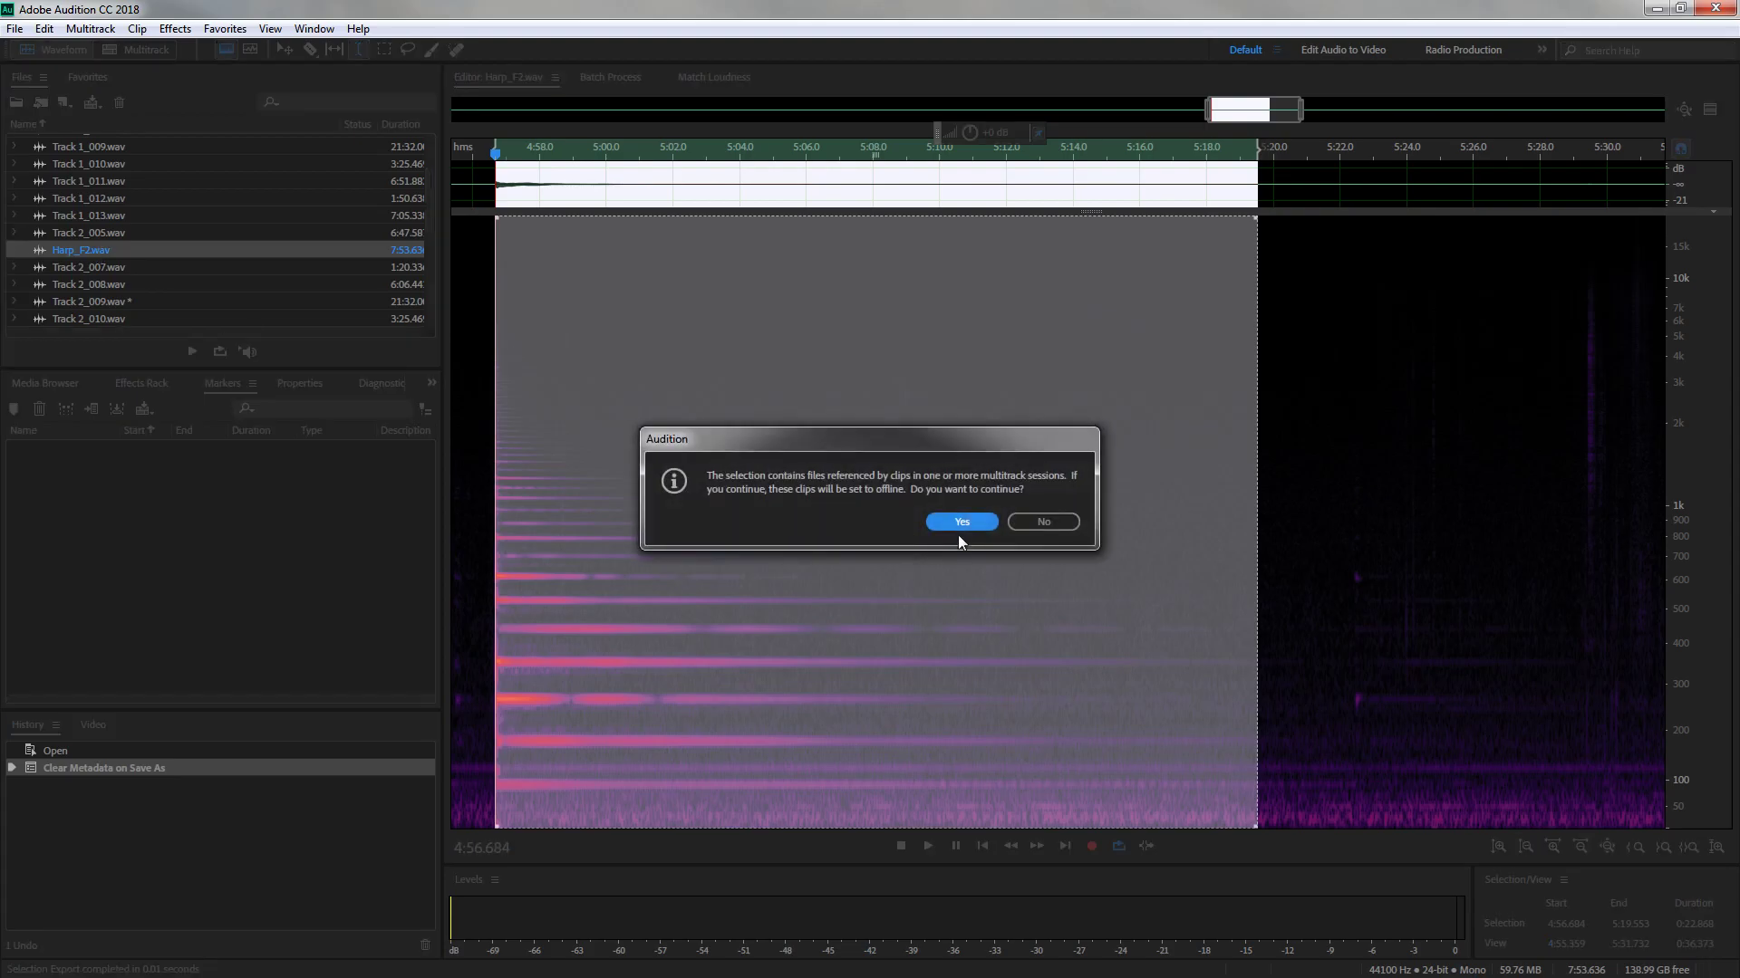
left_click(961, 522)
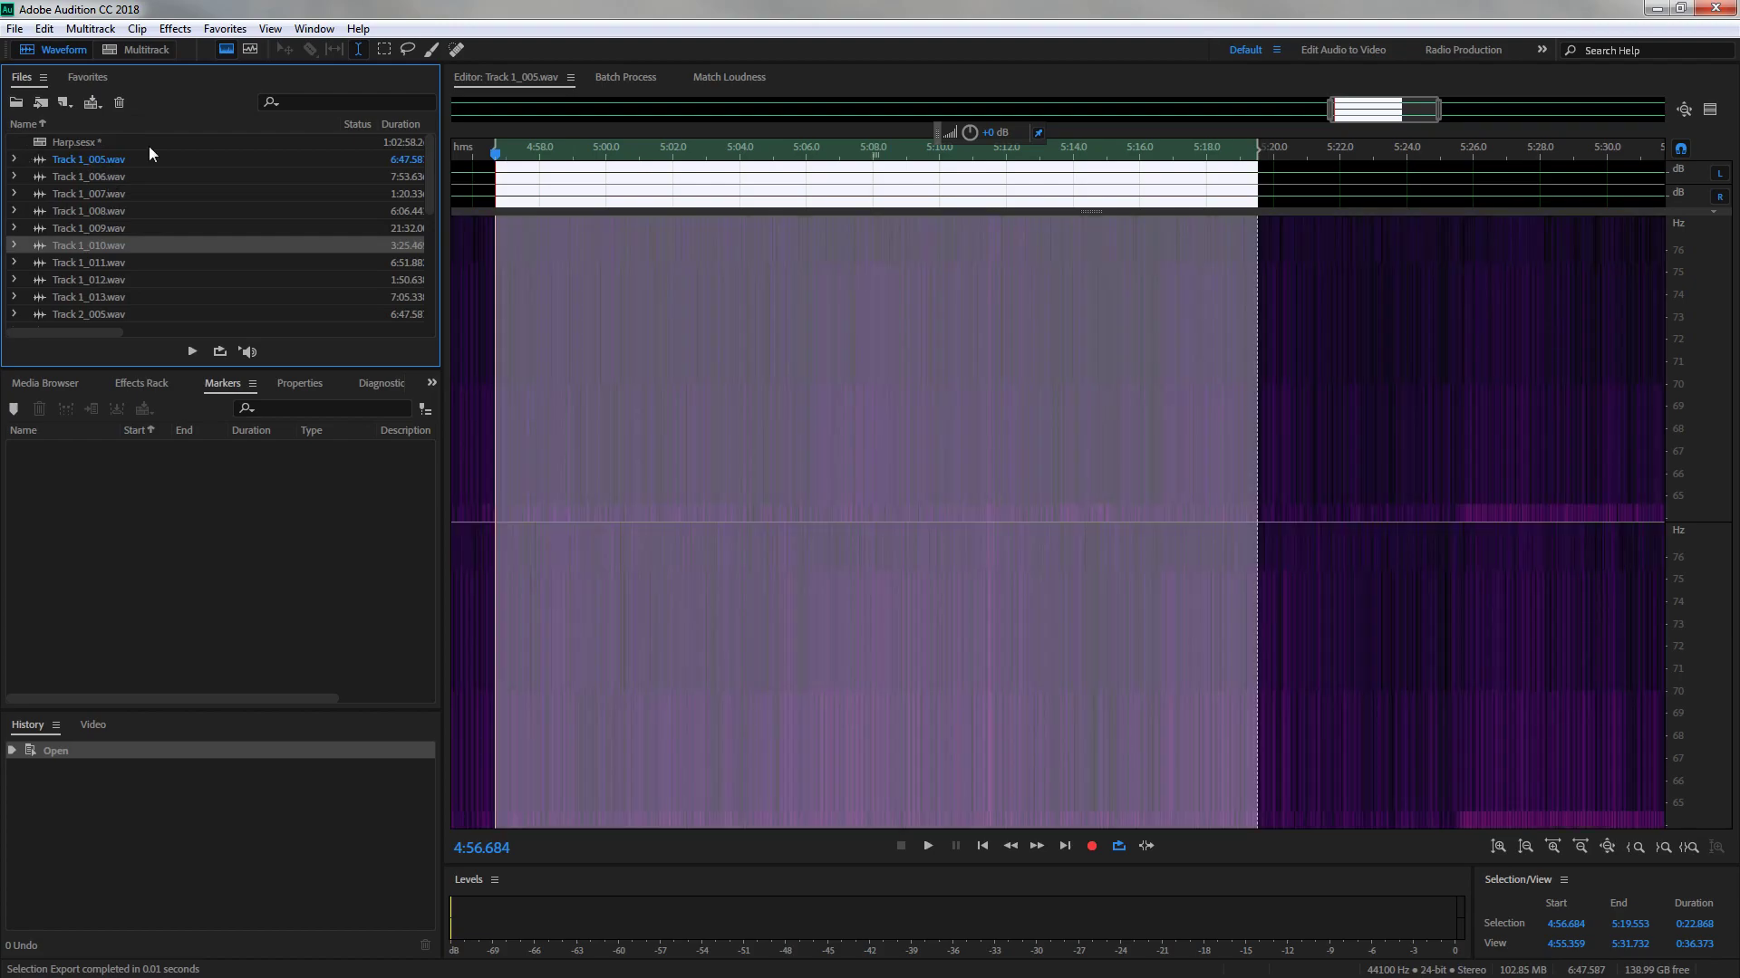
Return to the Harp.sesx session and close all open files without saving any changes
double_click(134, 143)
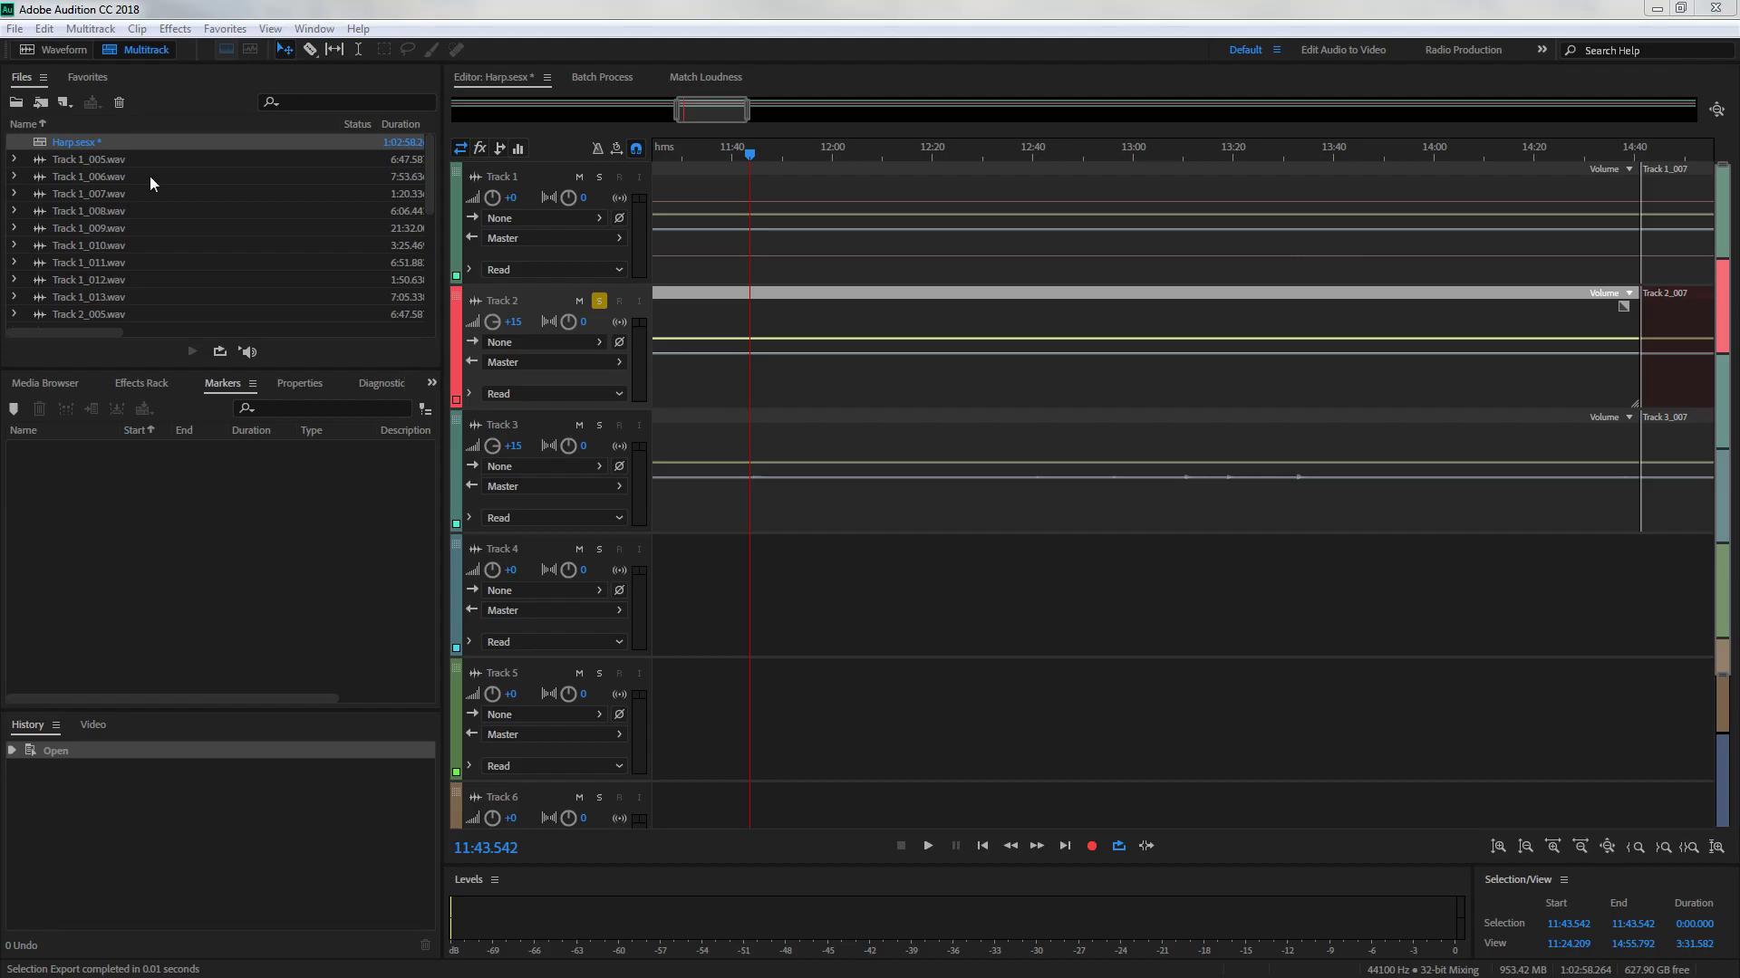
left_click(14, 28)
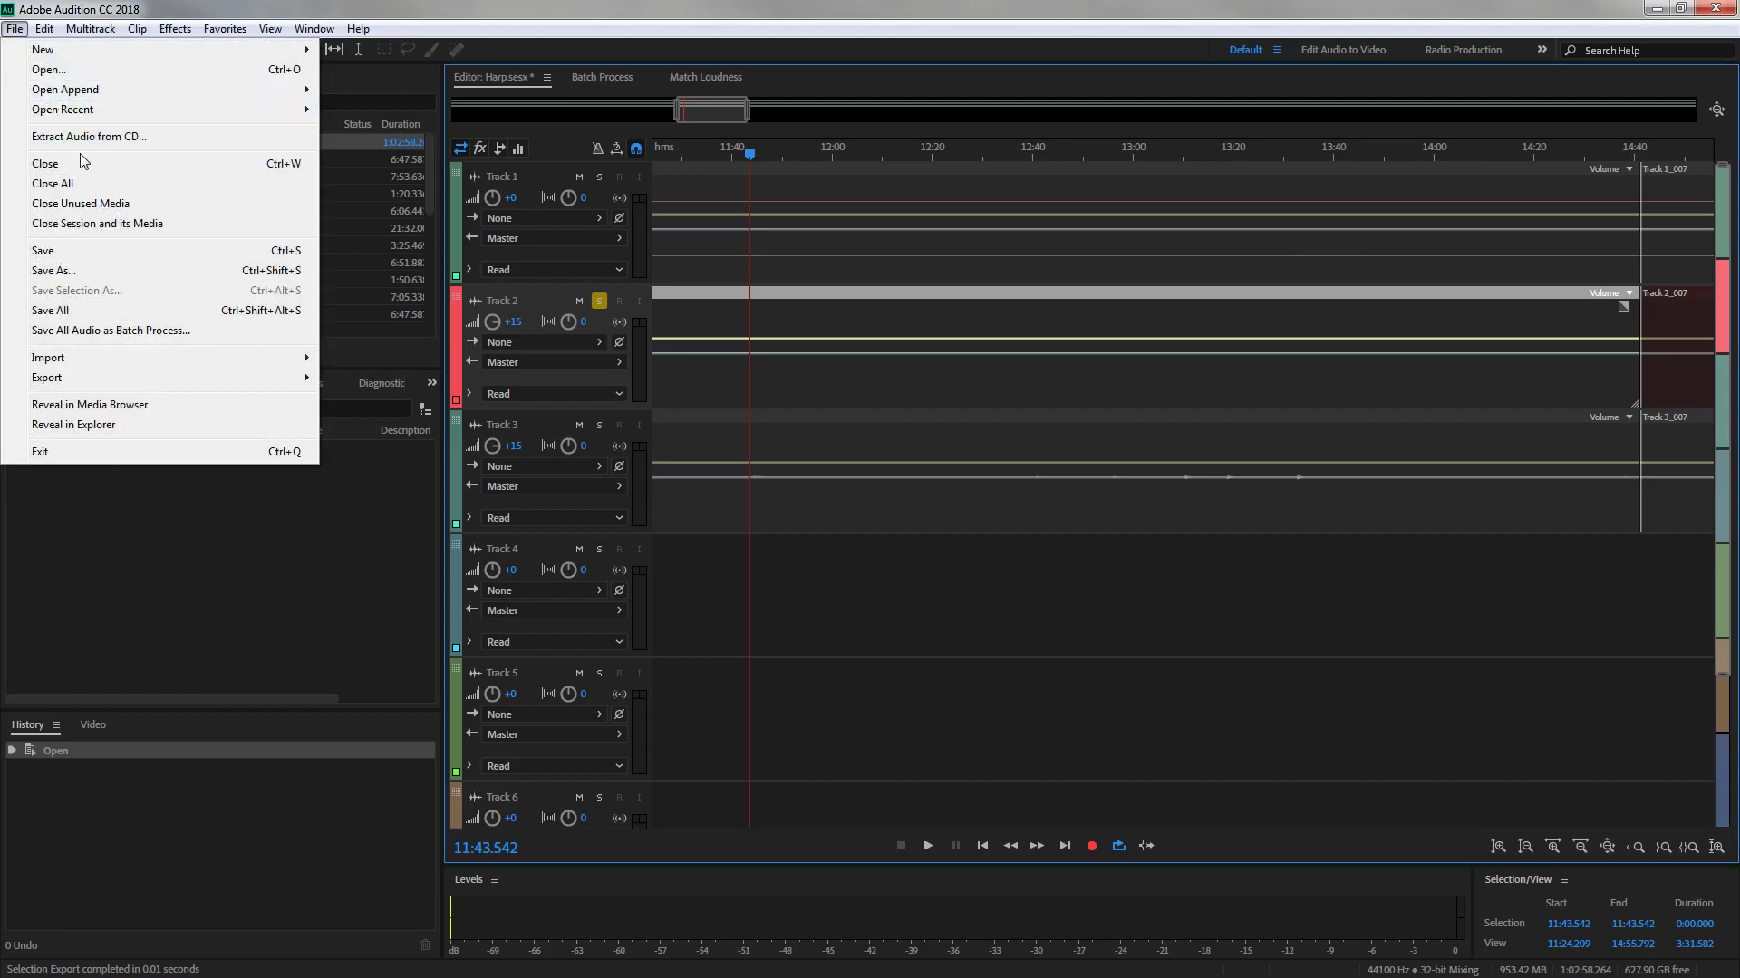
left_click(96, 184)
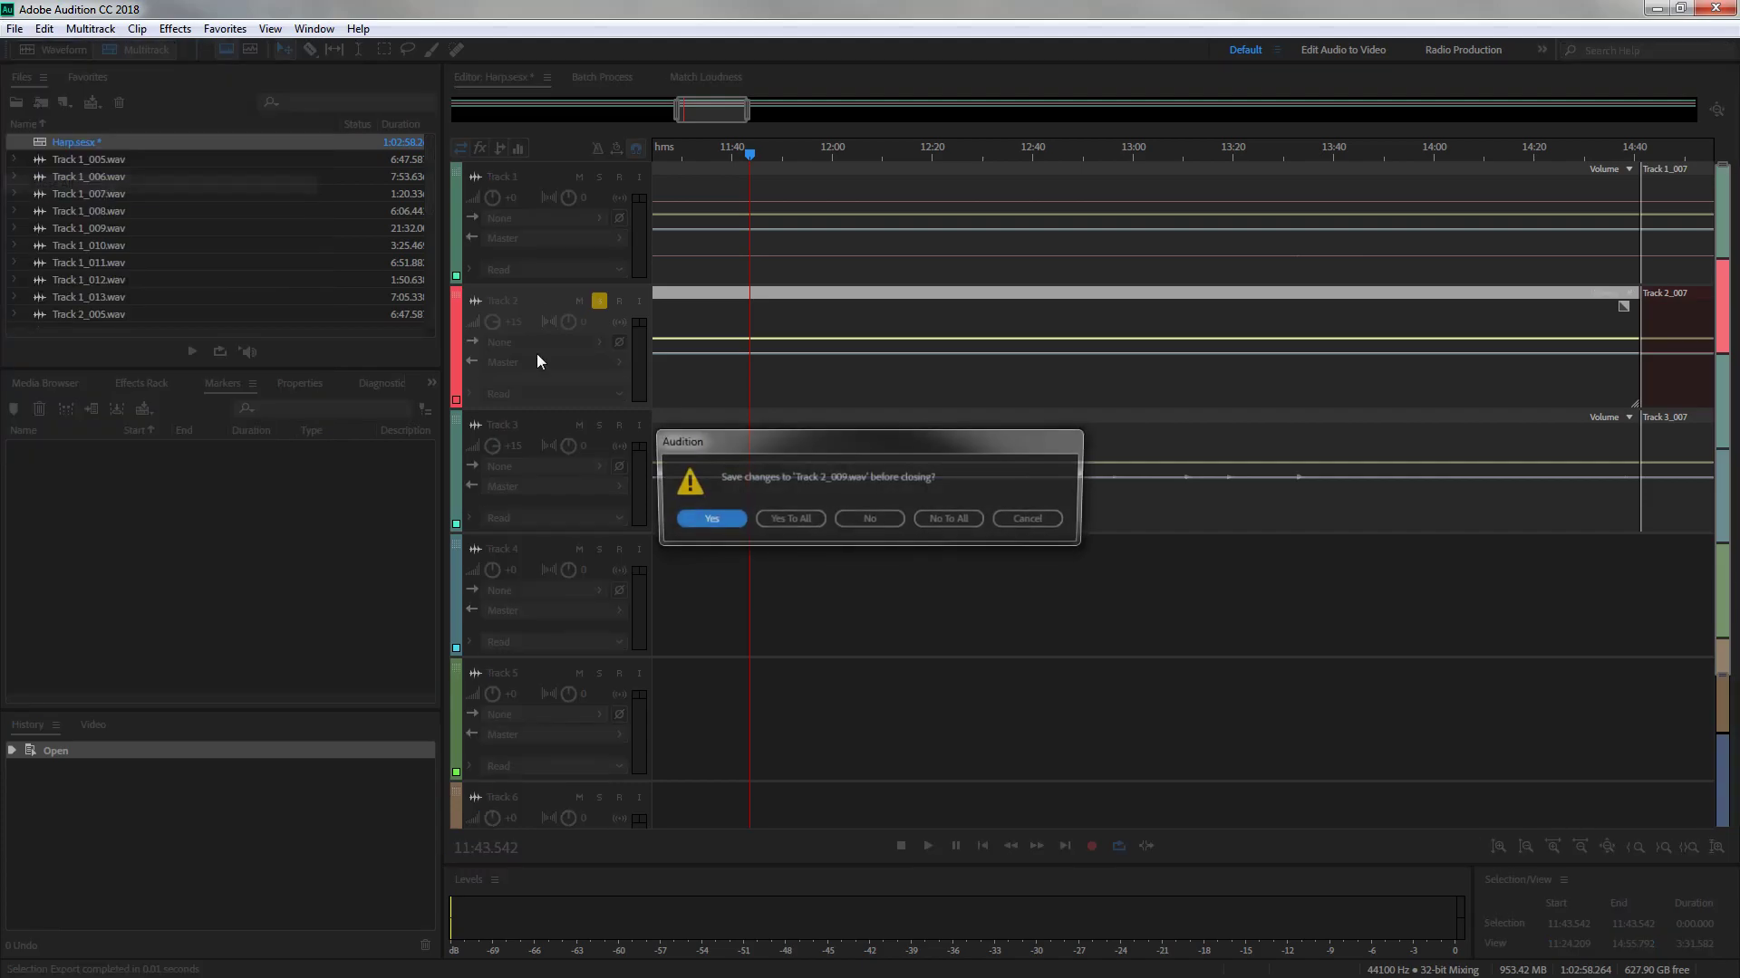
left_click(937, 520)
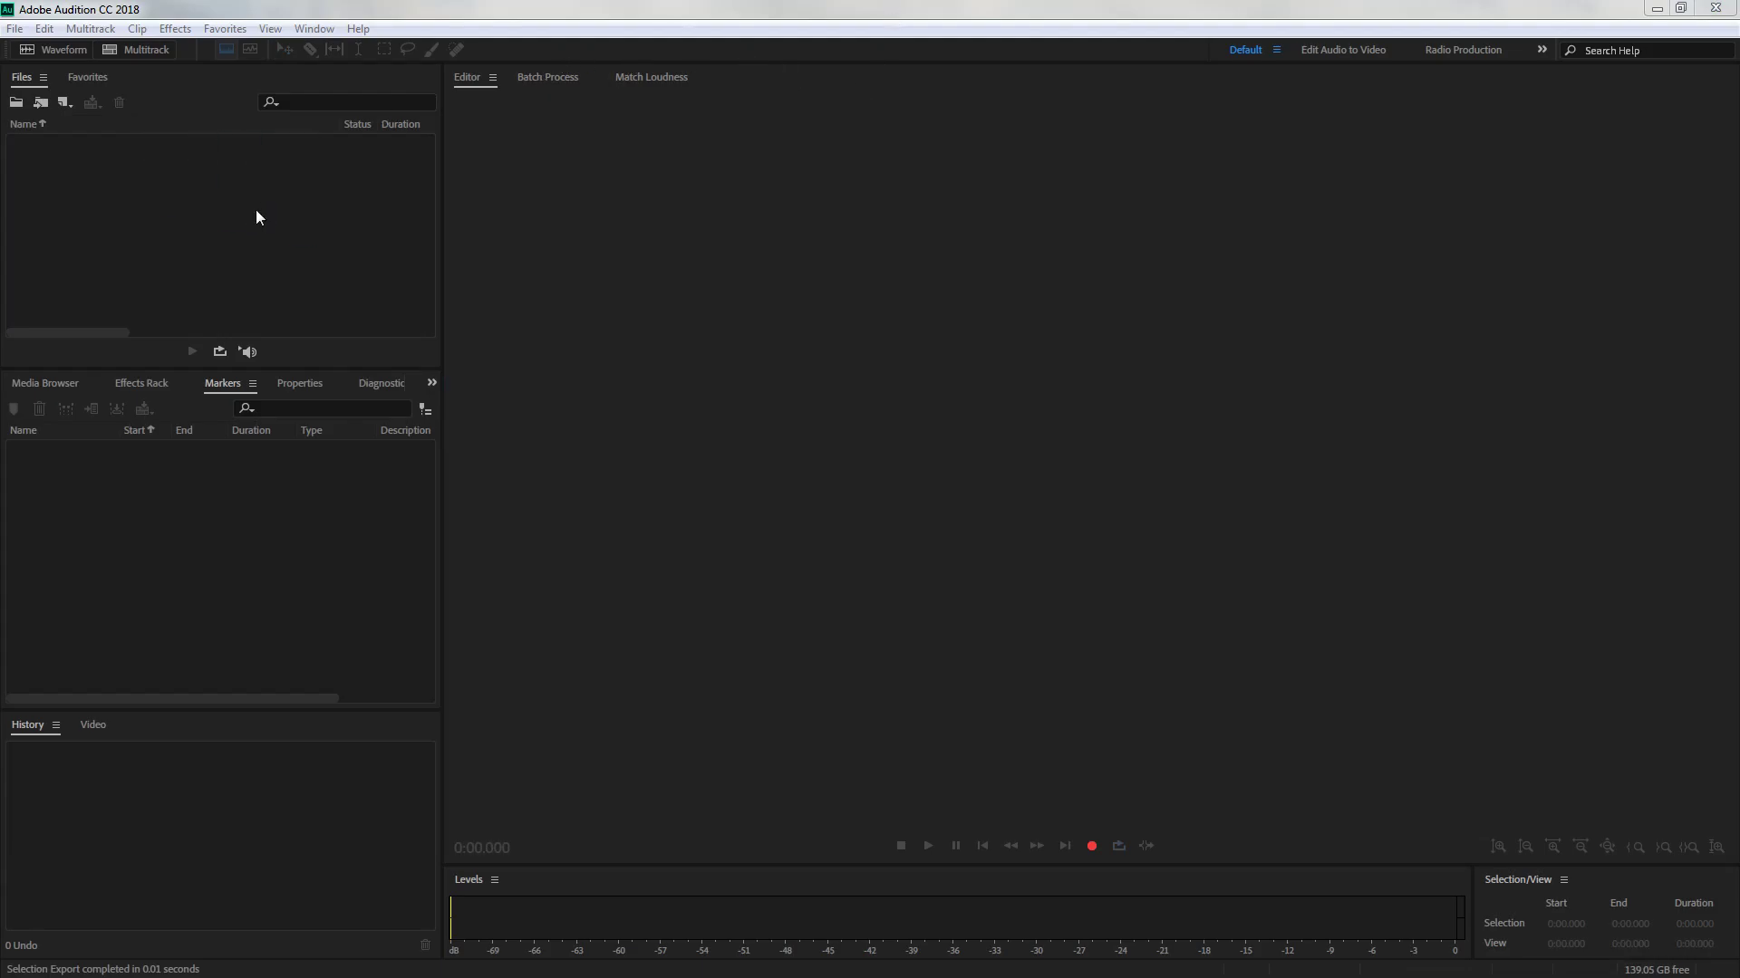
Open Harp_D3.wav, Harp_F2.wav, Harp_F5.wav and Harp_G4.wav, view Harp_D3.wav's spectrogram, and close all four files
double_click(116, 144)
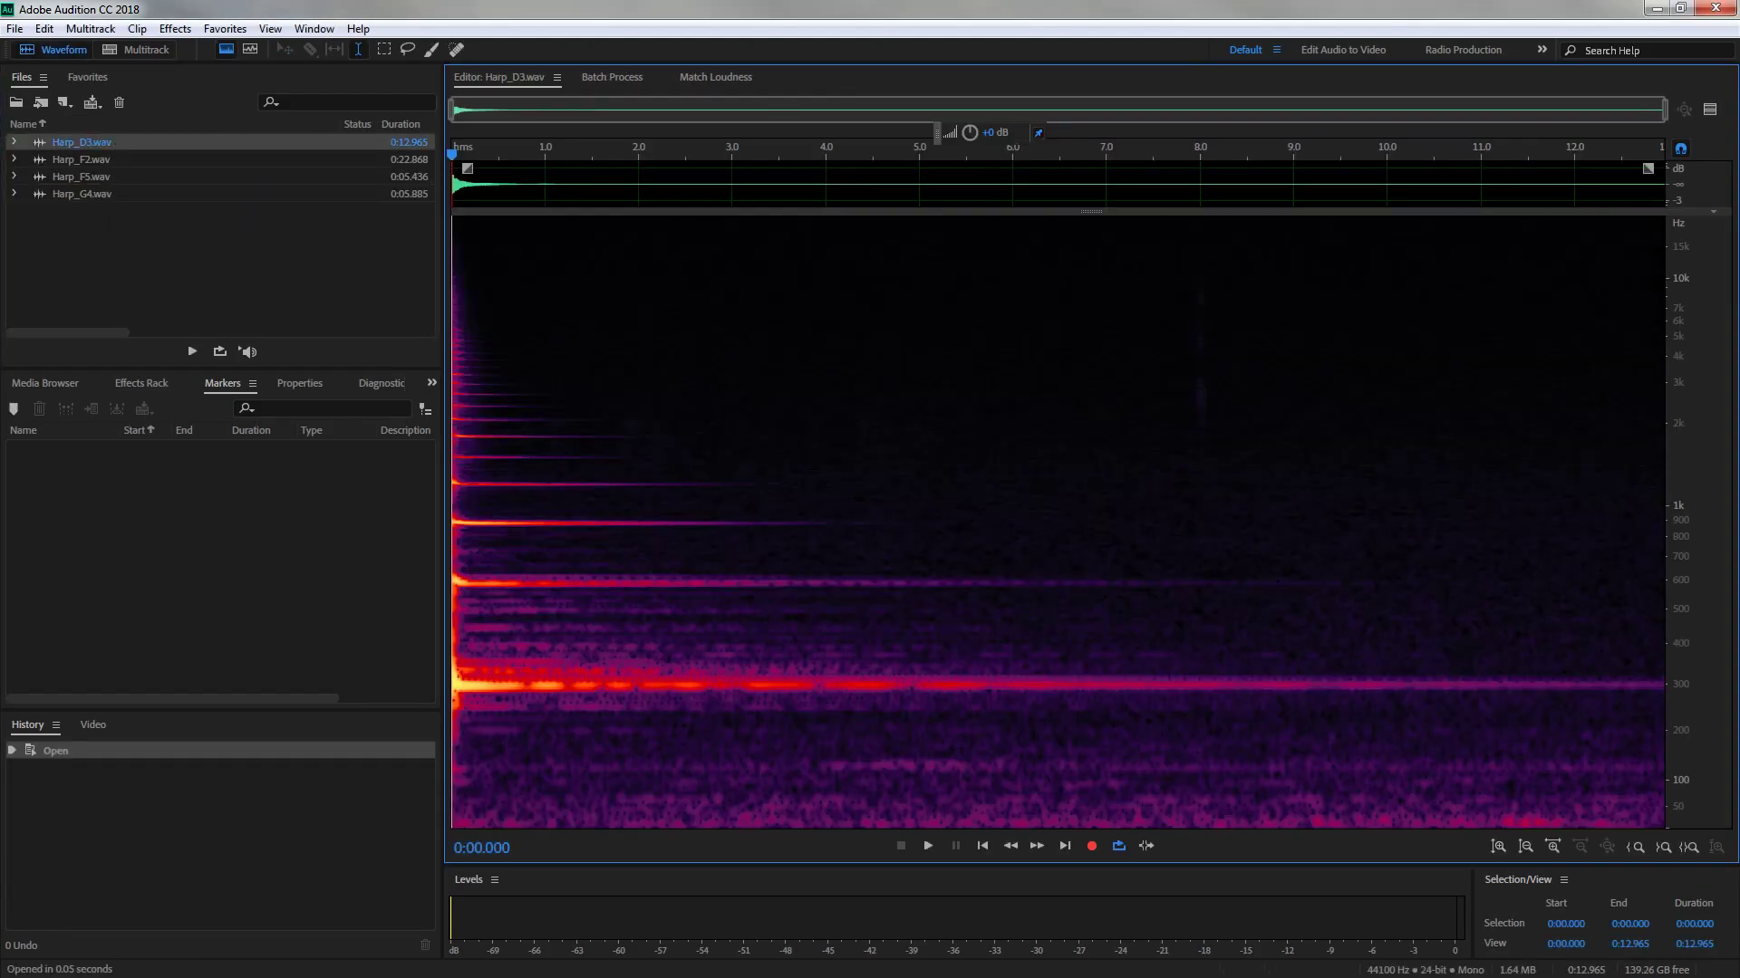
left_click_drag(0, 132, 0, 127)
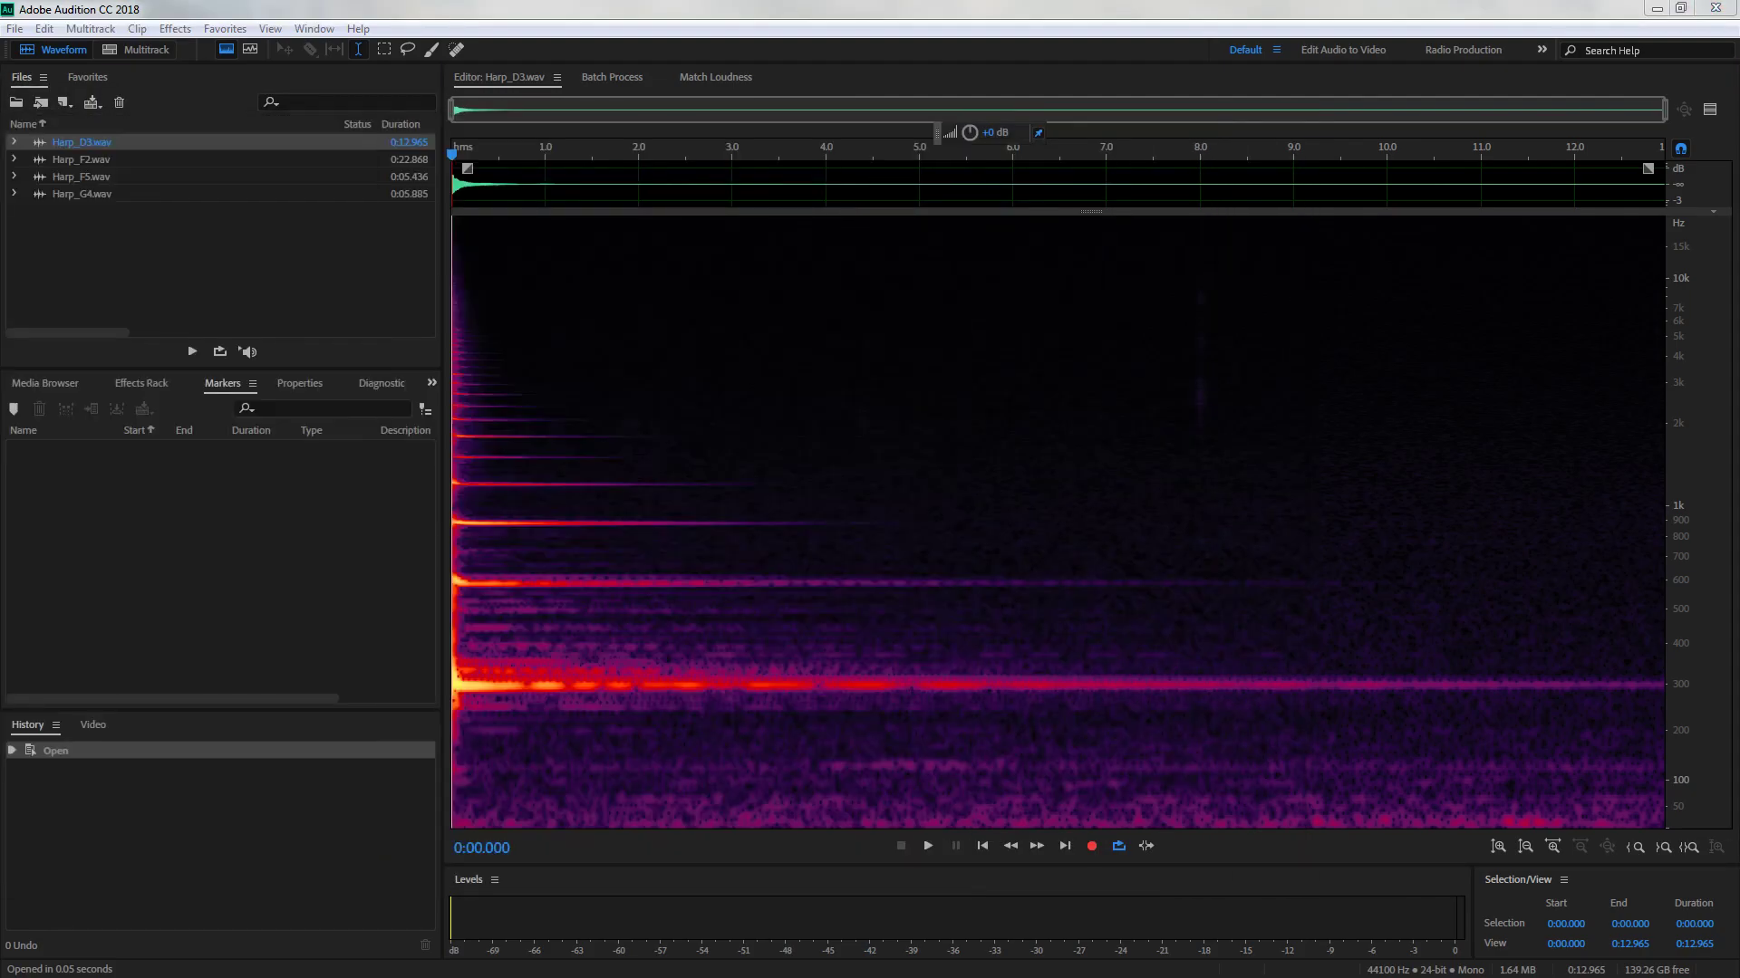
left_click_drag(155, 280, 277, 16)
key("Delete")
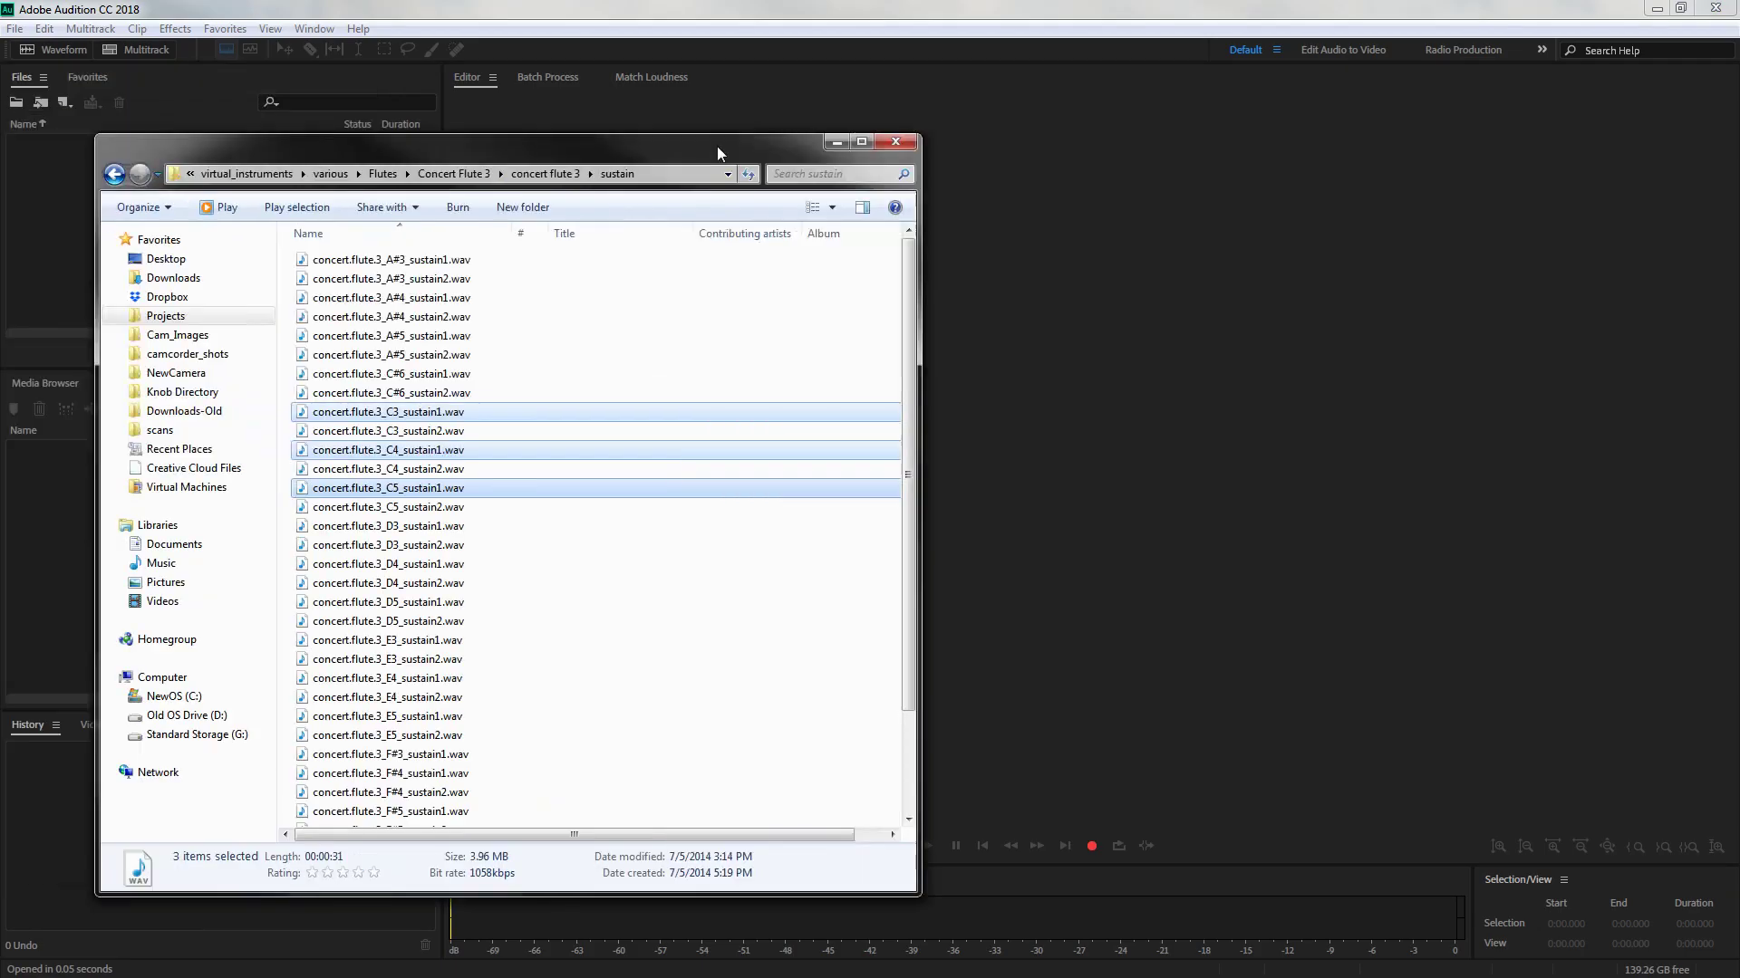
Move the flute sustain folder window out of the way and restore the Audition window to reach the harp Samples folder
left_click_drag(718, 148, 790, 115)
left_click_drag(544, 119, 0, 104)
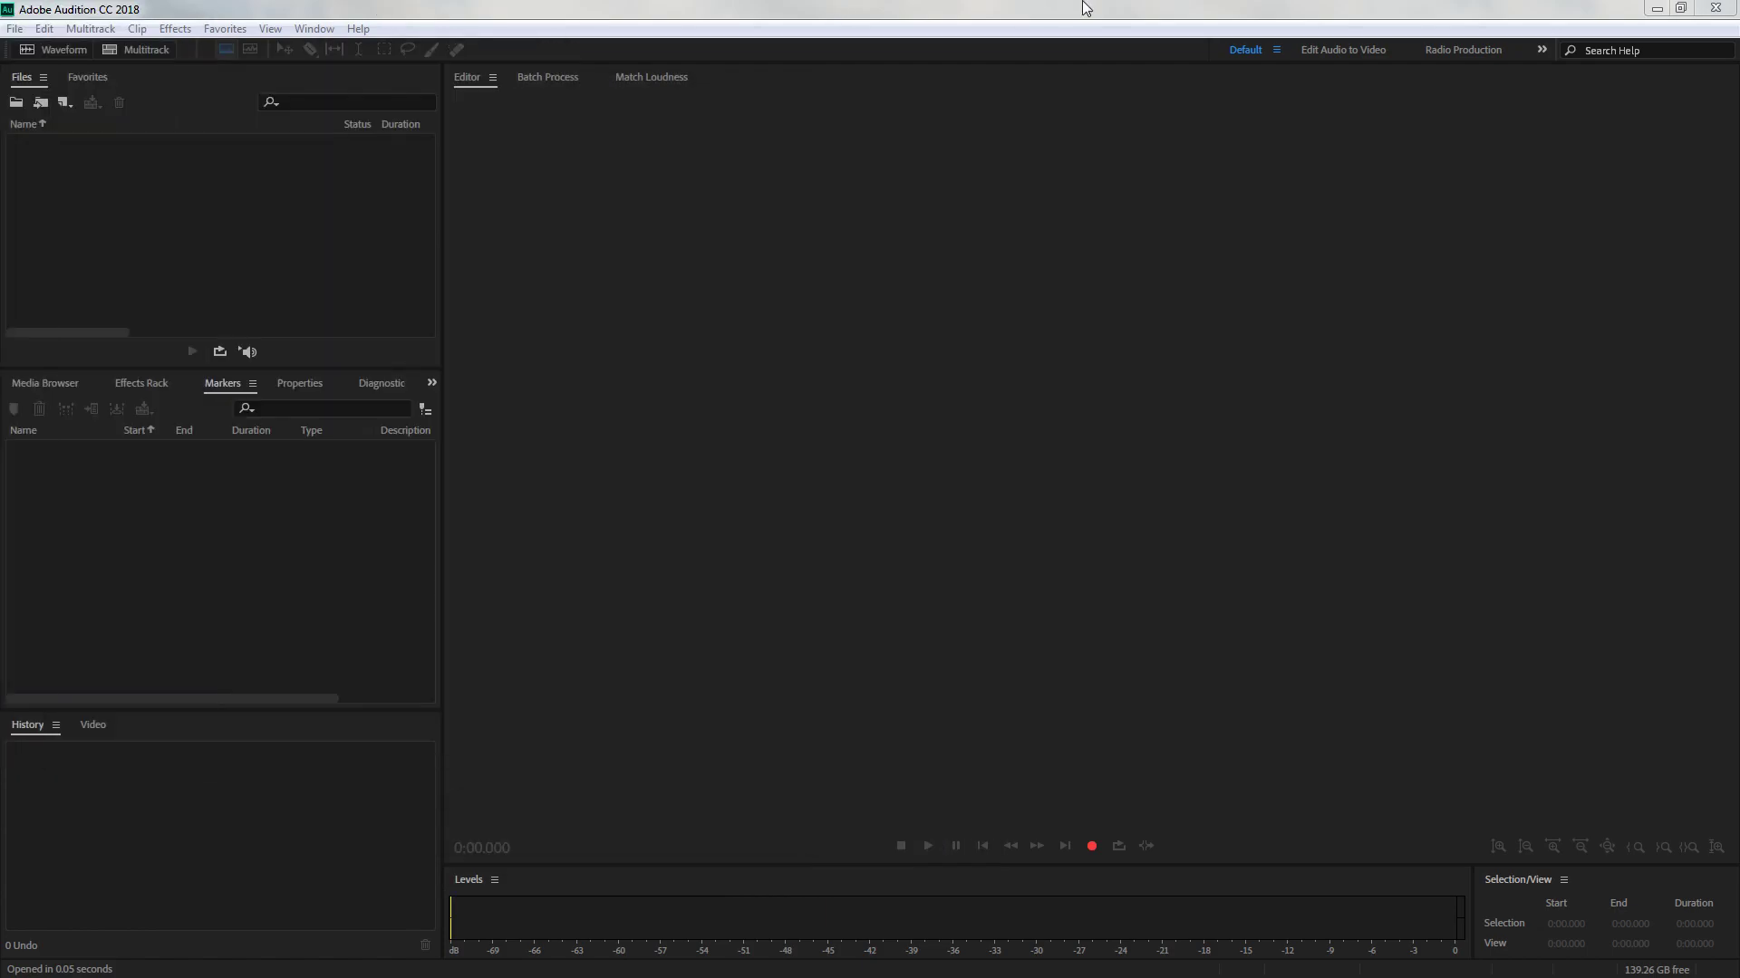
left_click_drag(1084, 8, 1073, 317)
left_click_drag(347, 283, 439, 155)
key("Delete")
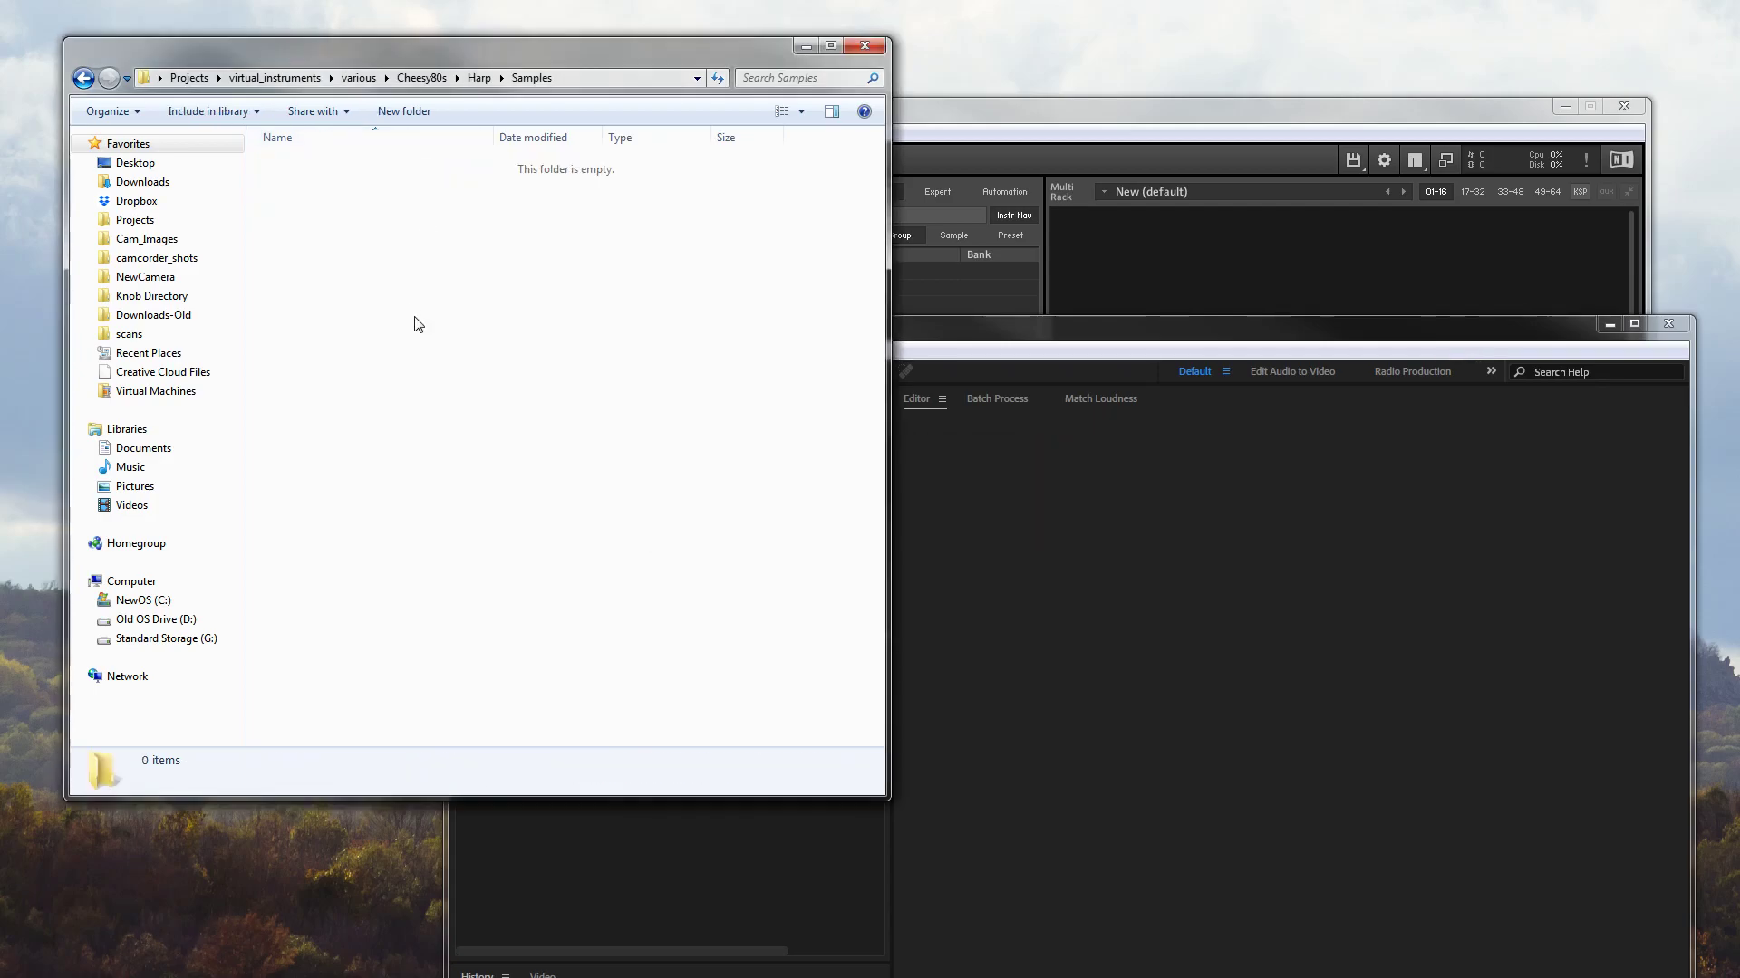
key("ctrl+z")
Import Harp_D3.wav, Harp_F2.wav, Harp_F5.wav and Harp_G4.wav from the harp Samples folder into Audition, and widen its window
left_click_drag(481, 46, 442, 56)
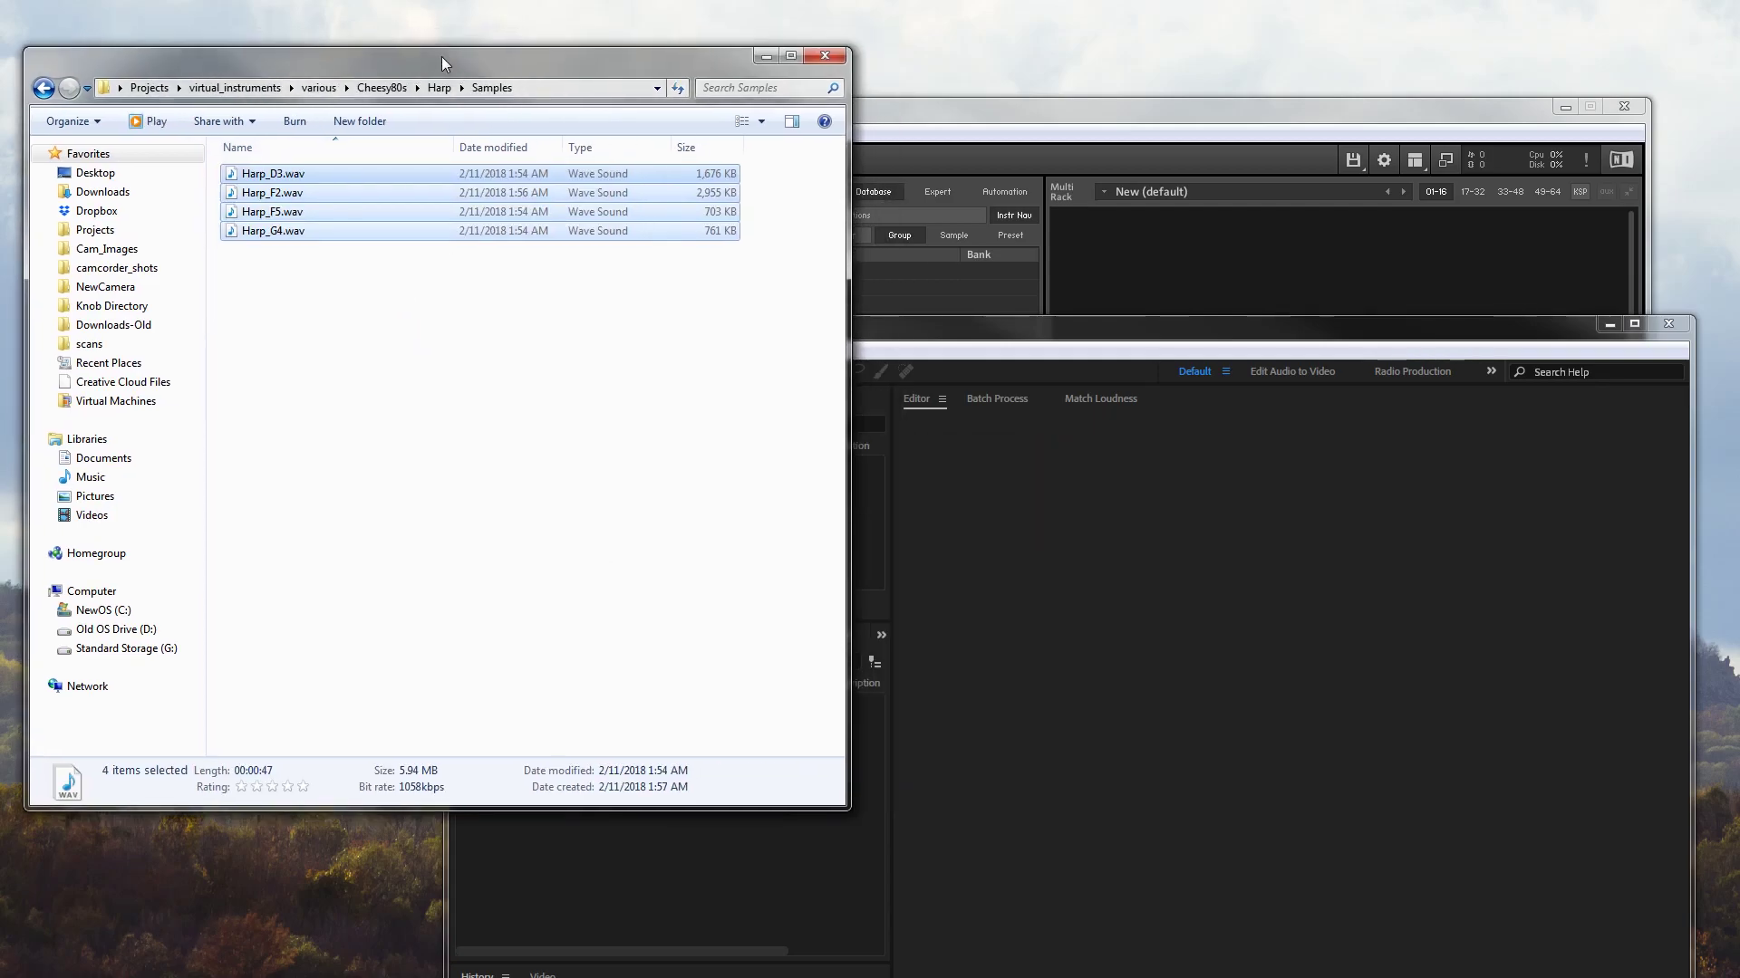
left_click_drag(328, 172, 1018, 537)
left_click_drag(964, 343, 689, 36)
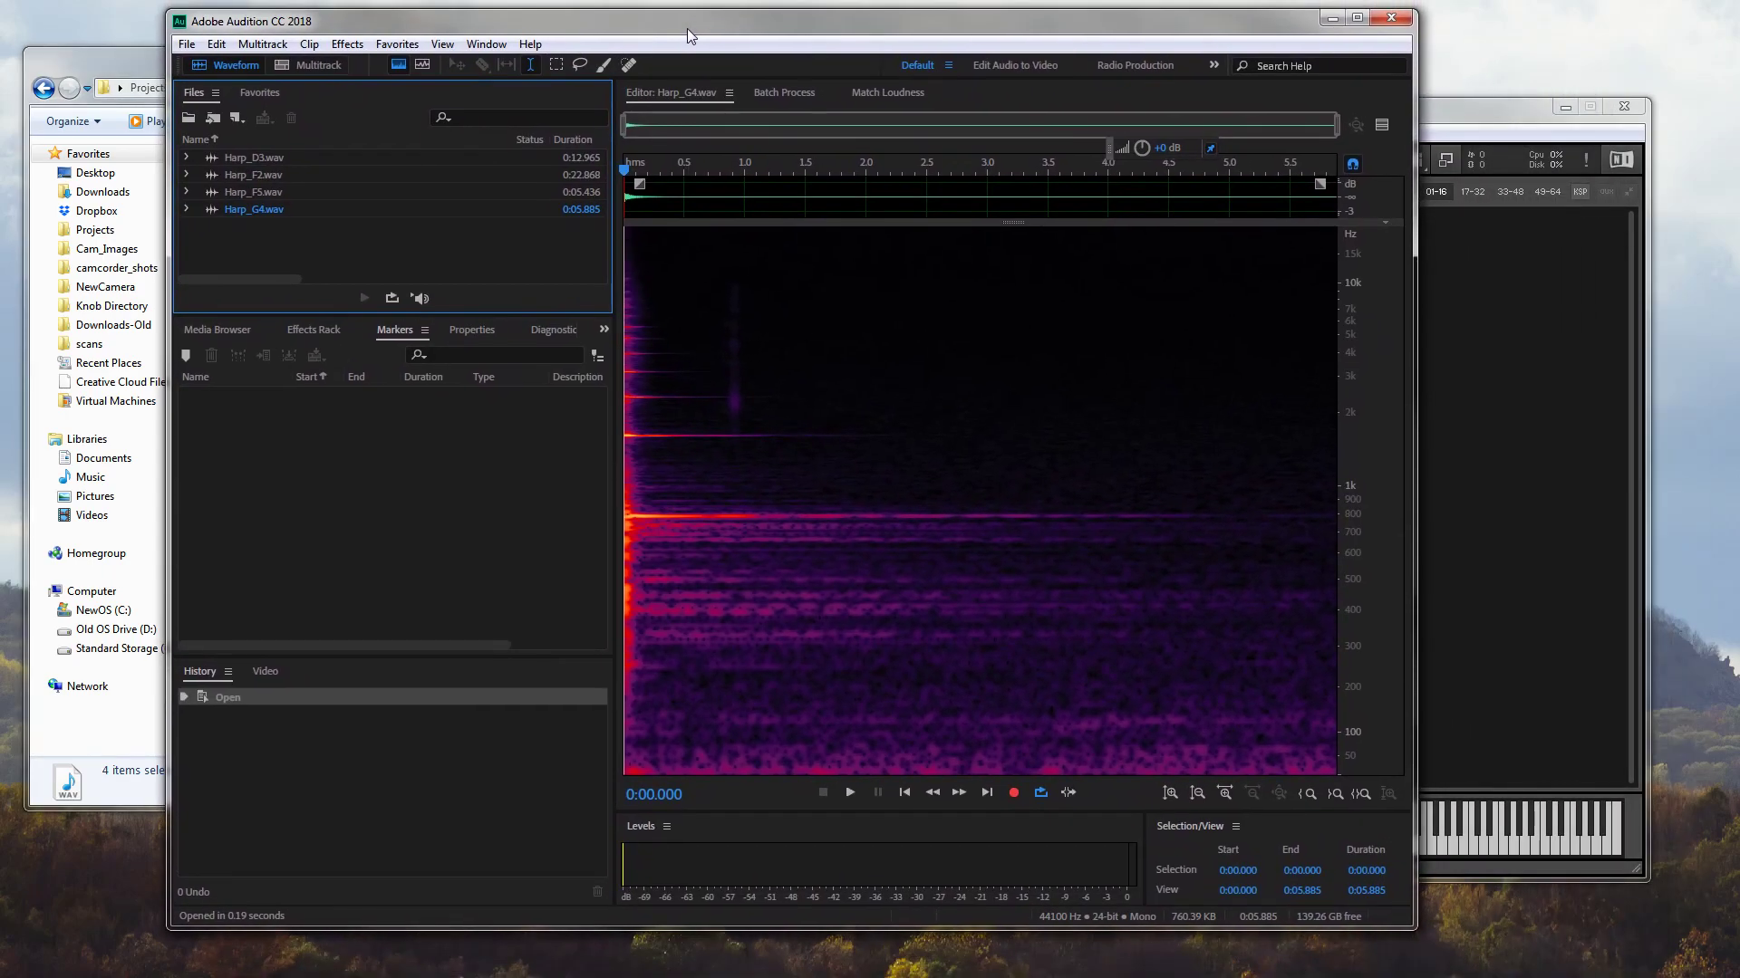
left_click_drag(1415, 330, 1592, 331)
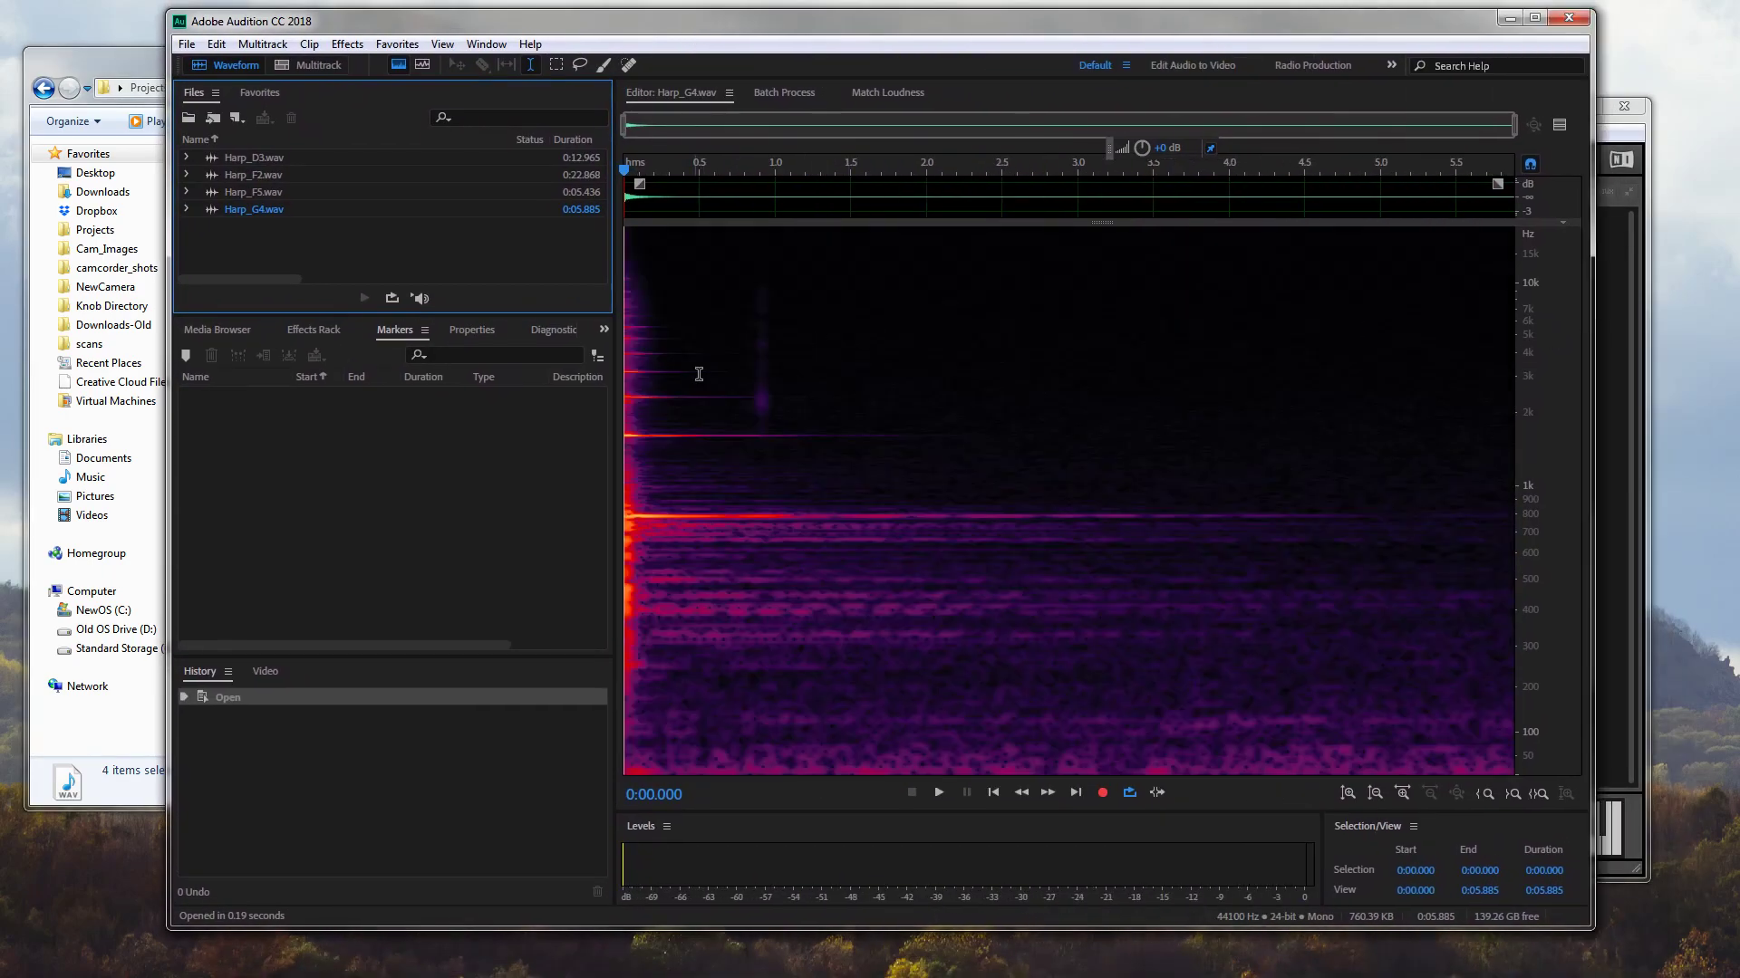
Remove the vertical noise near 0.9 s in Harp_G4.wav with the Spot Healing Brush, play the result, and return to time selection
left_click(602, 65)
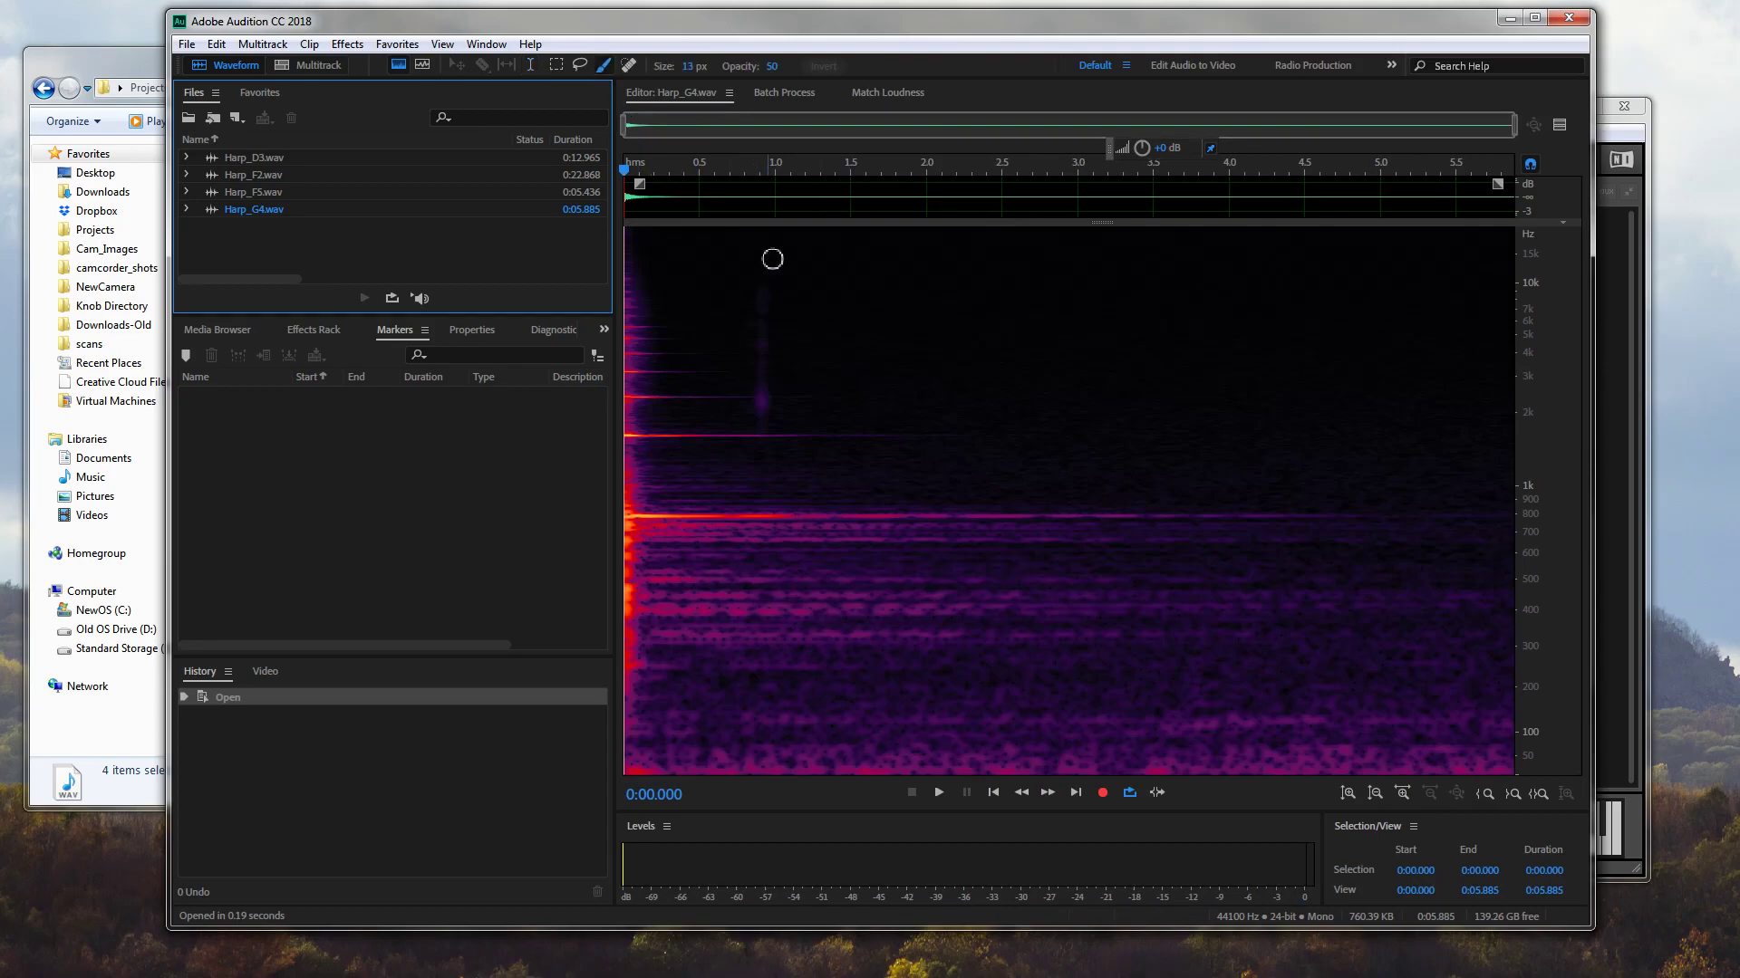
left_click(628, 65)
mouse_move(761, 248)
left_mouse_down()
mouse_move(766, 412)
mouse_move(776, 247)
left_mouse_up()
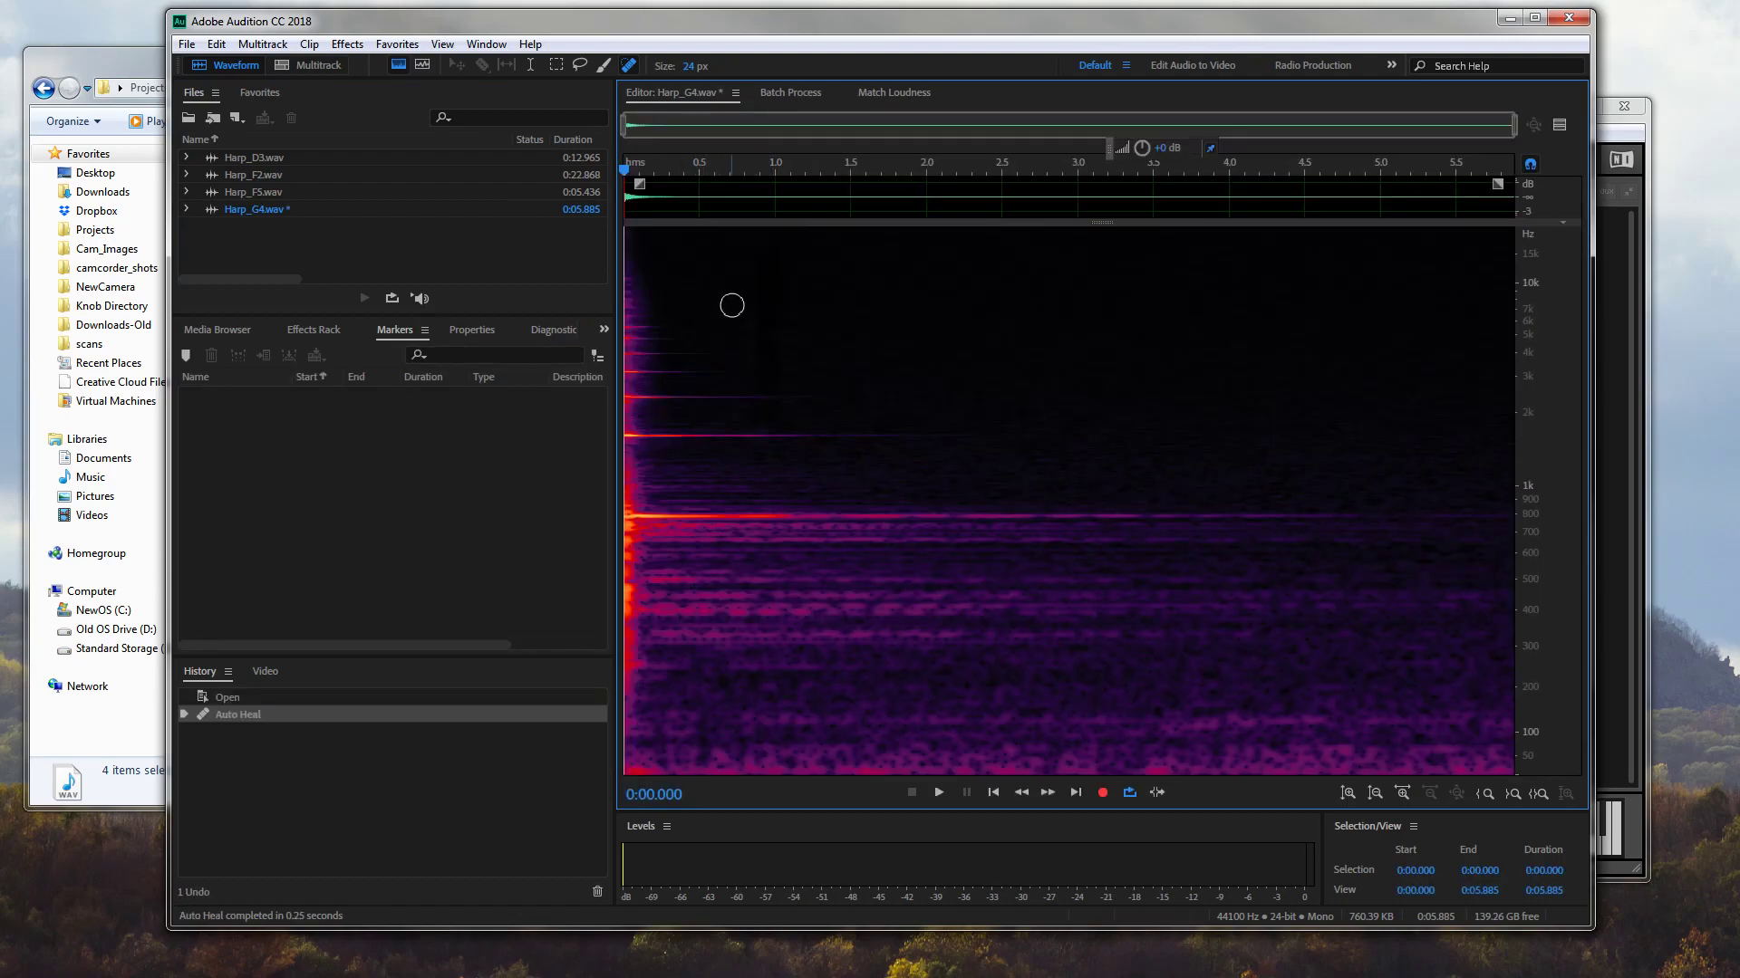
key("space")
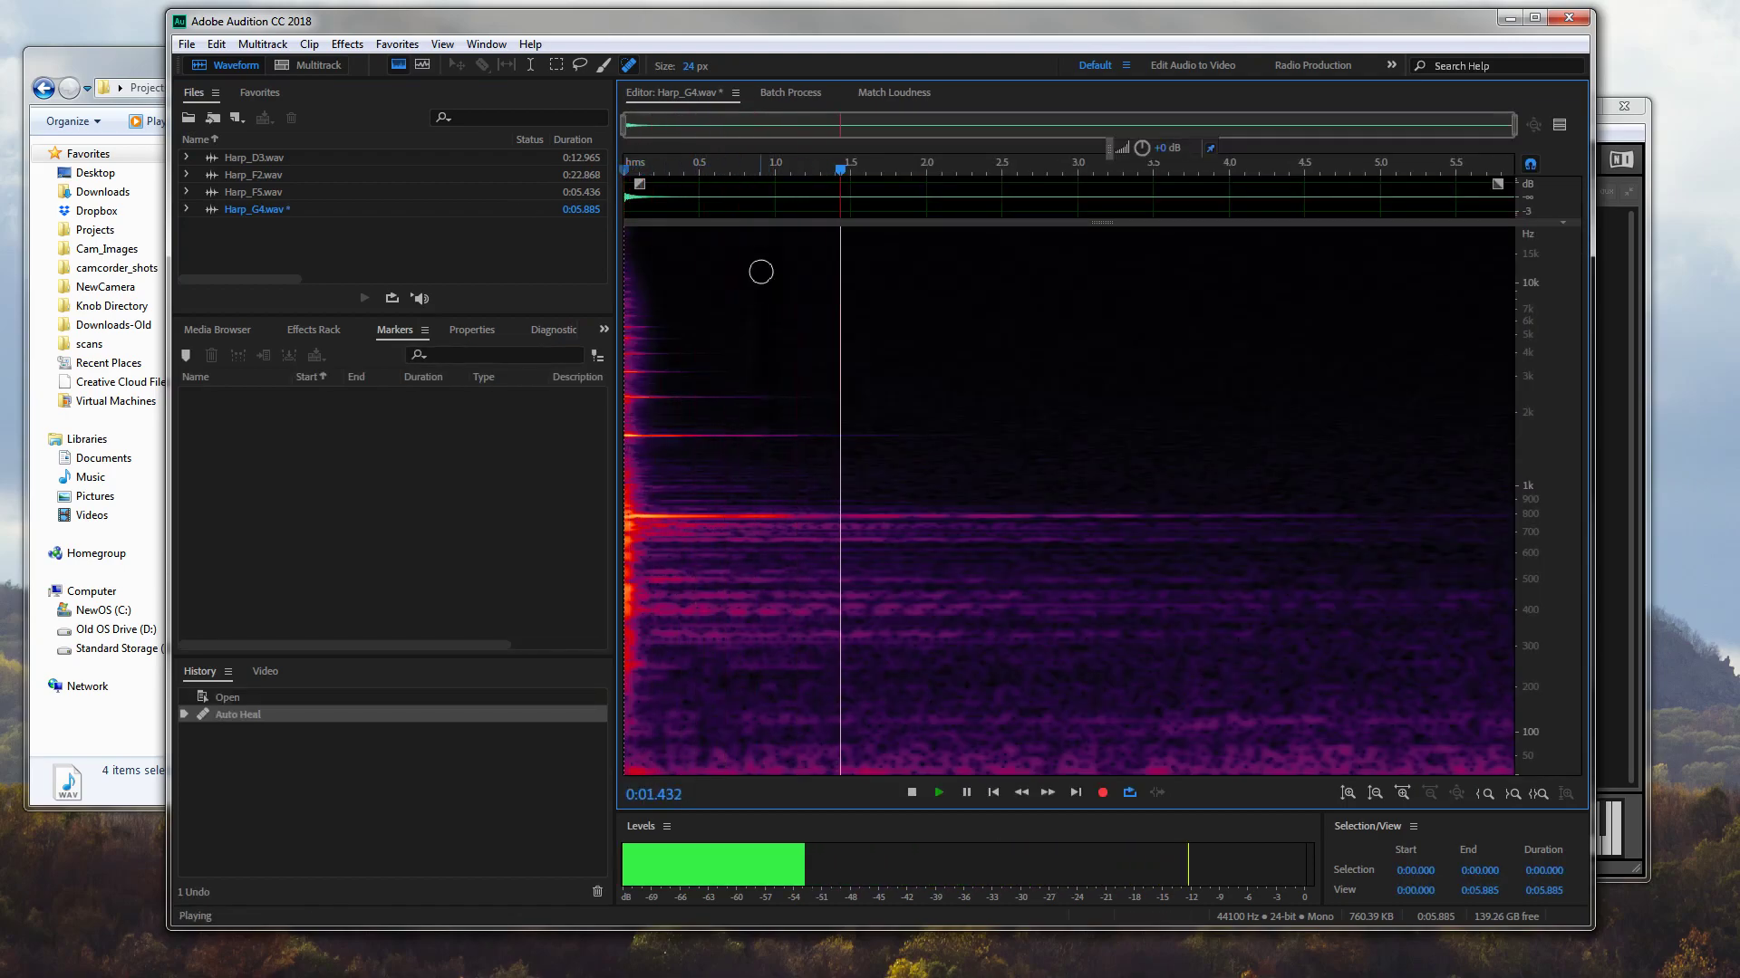
key("space")
left_click(530, 64)
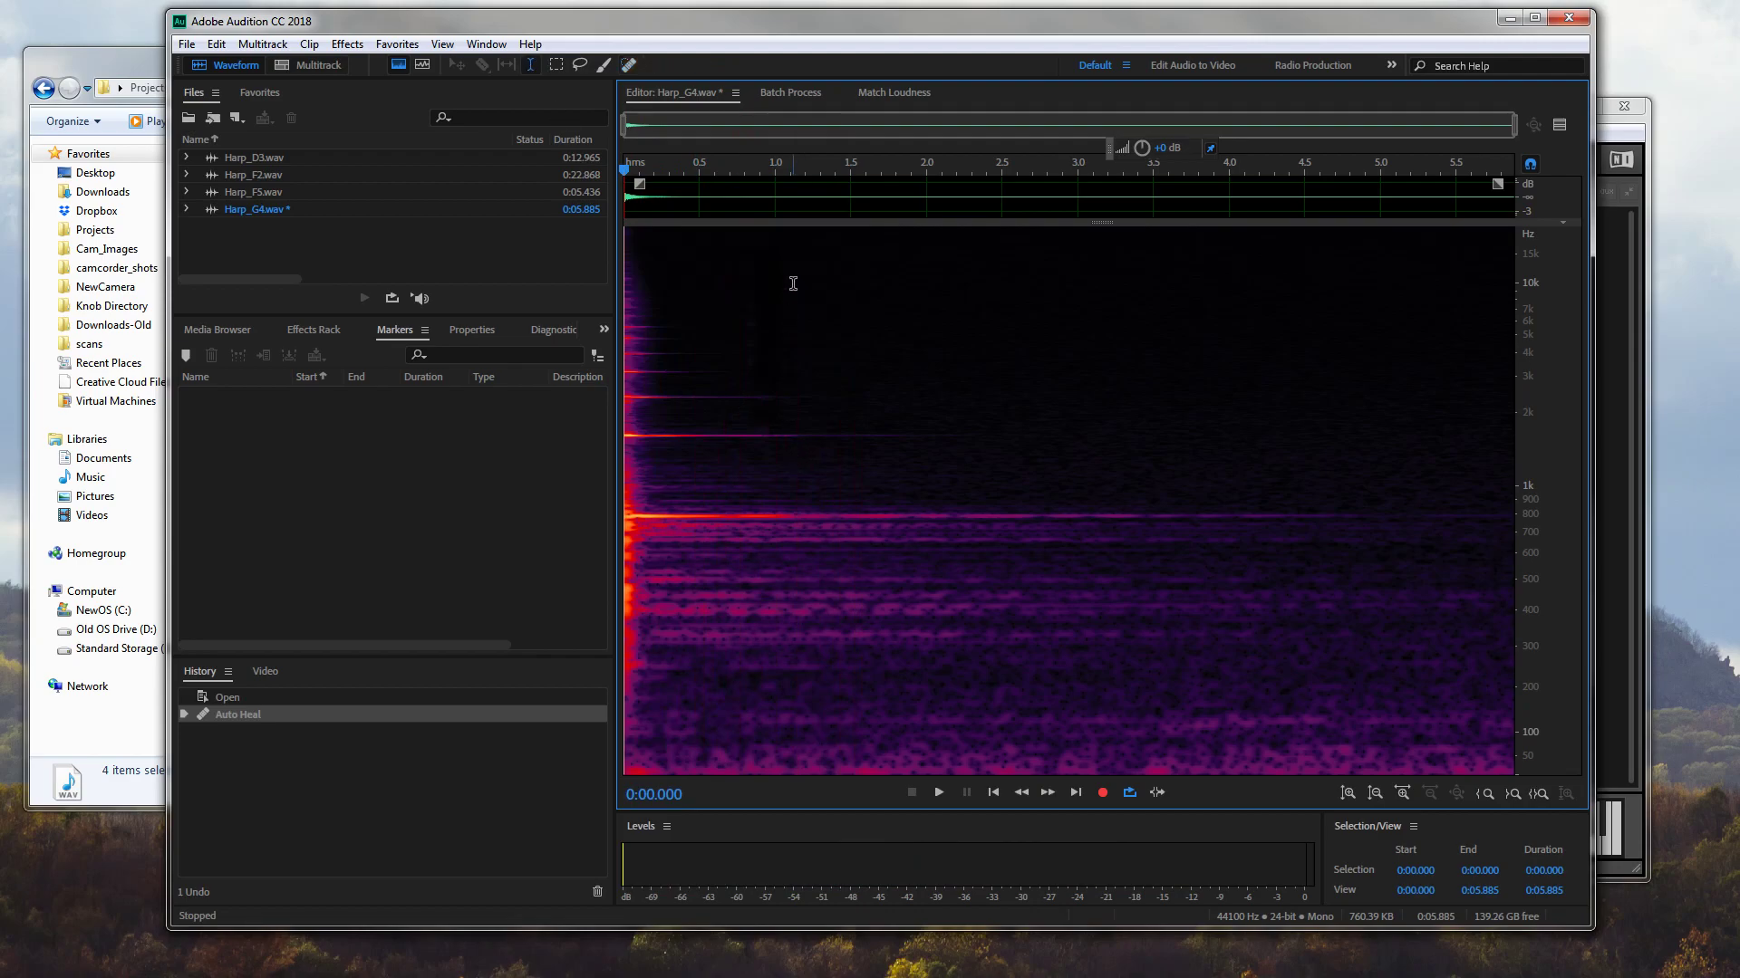
Save the healed Harp_G4.wav, view the Match Loudness panel, and return to the editor
key("ctrl+s")
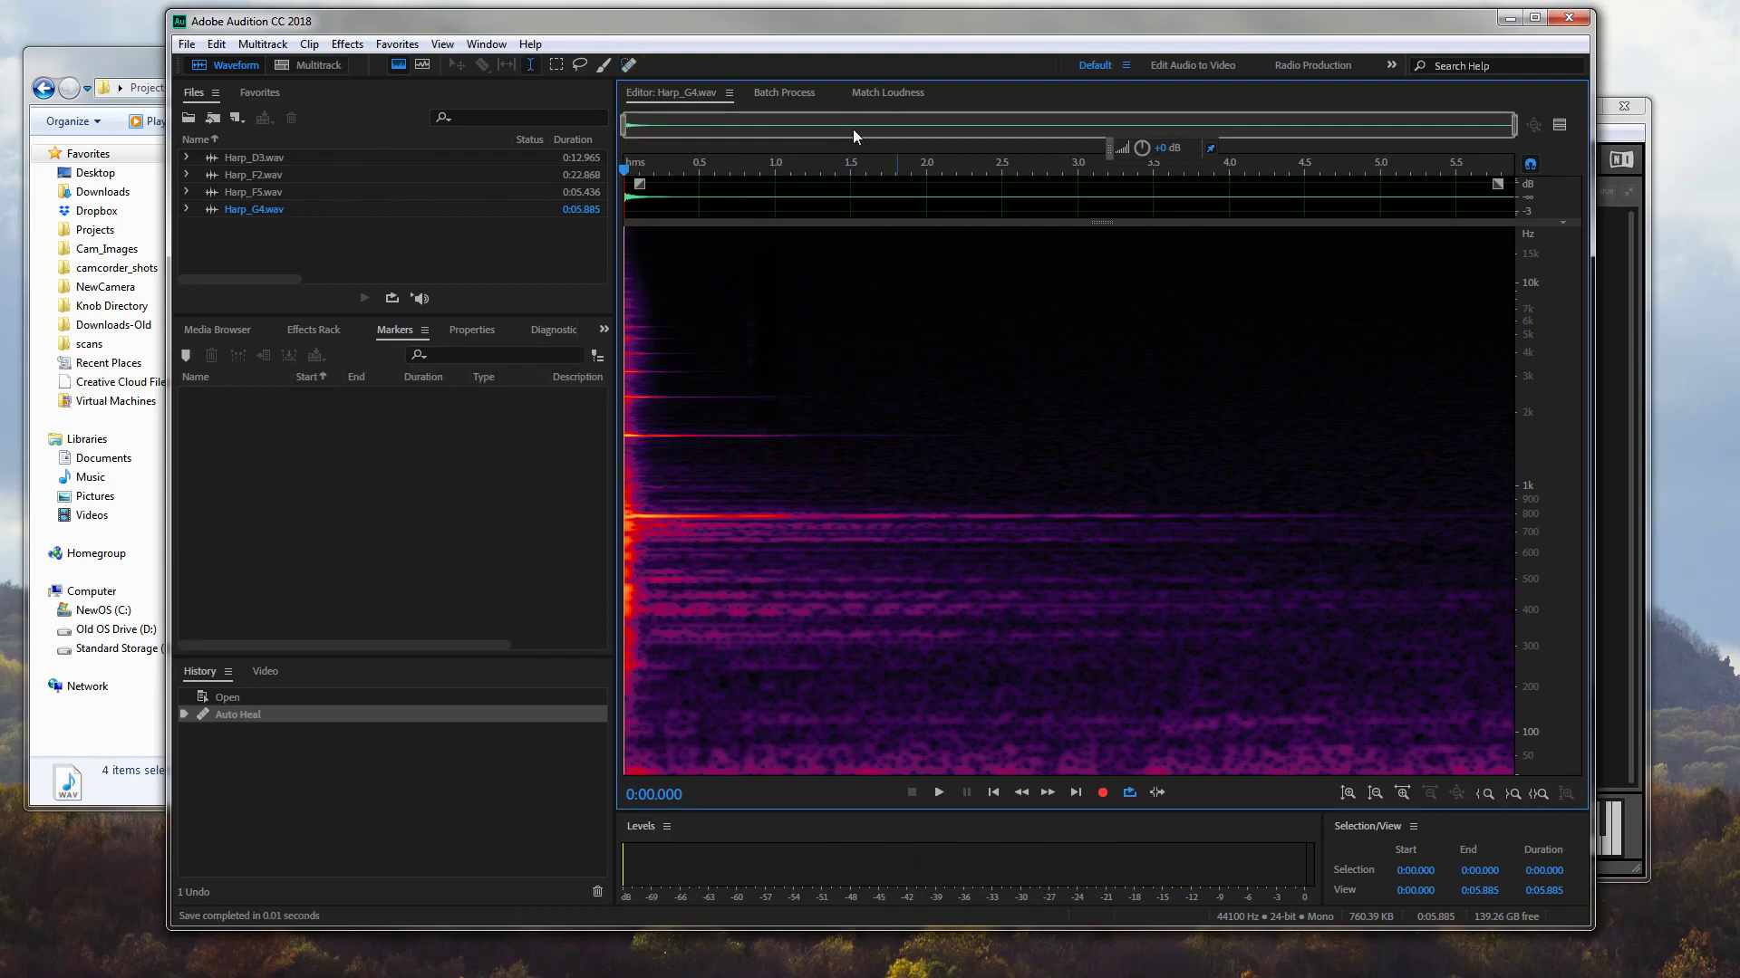
left_click(872, 88)
left_click(811, 94)
left_click(910, 94)
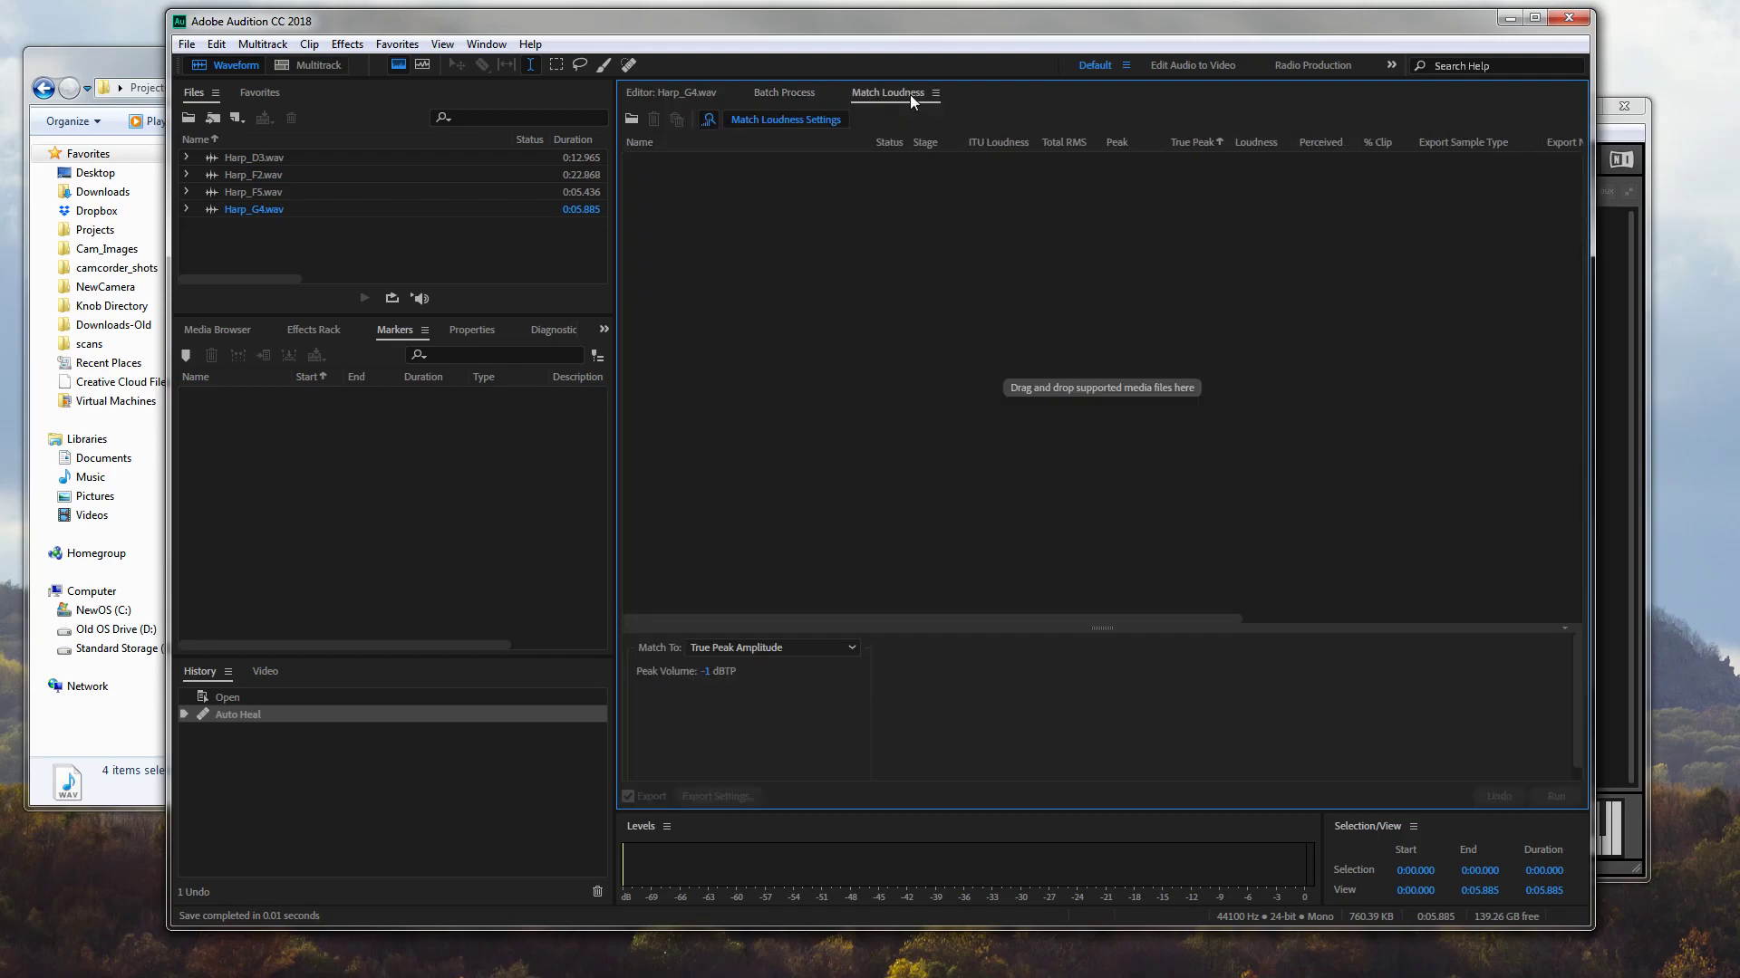
left_click(672, 93)
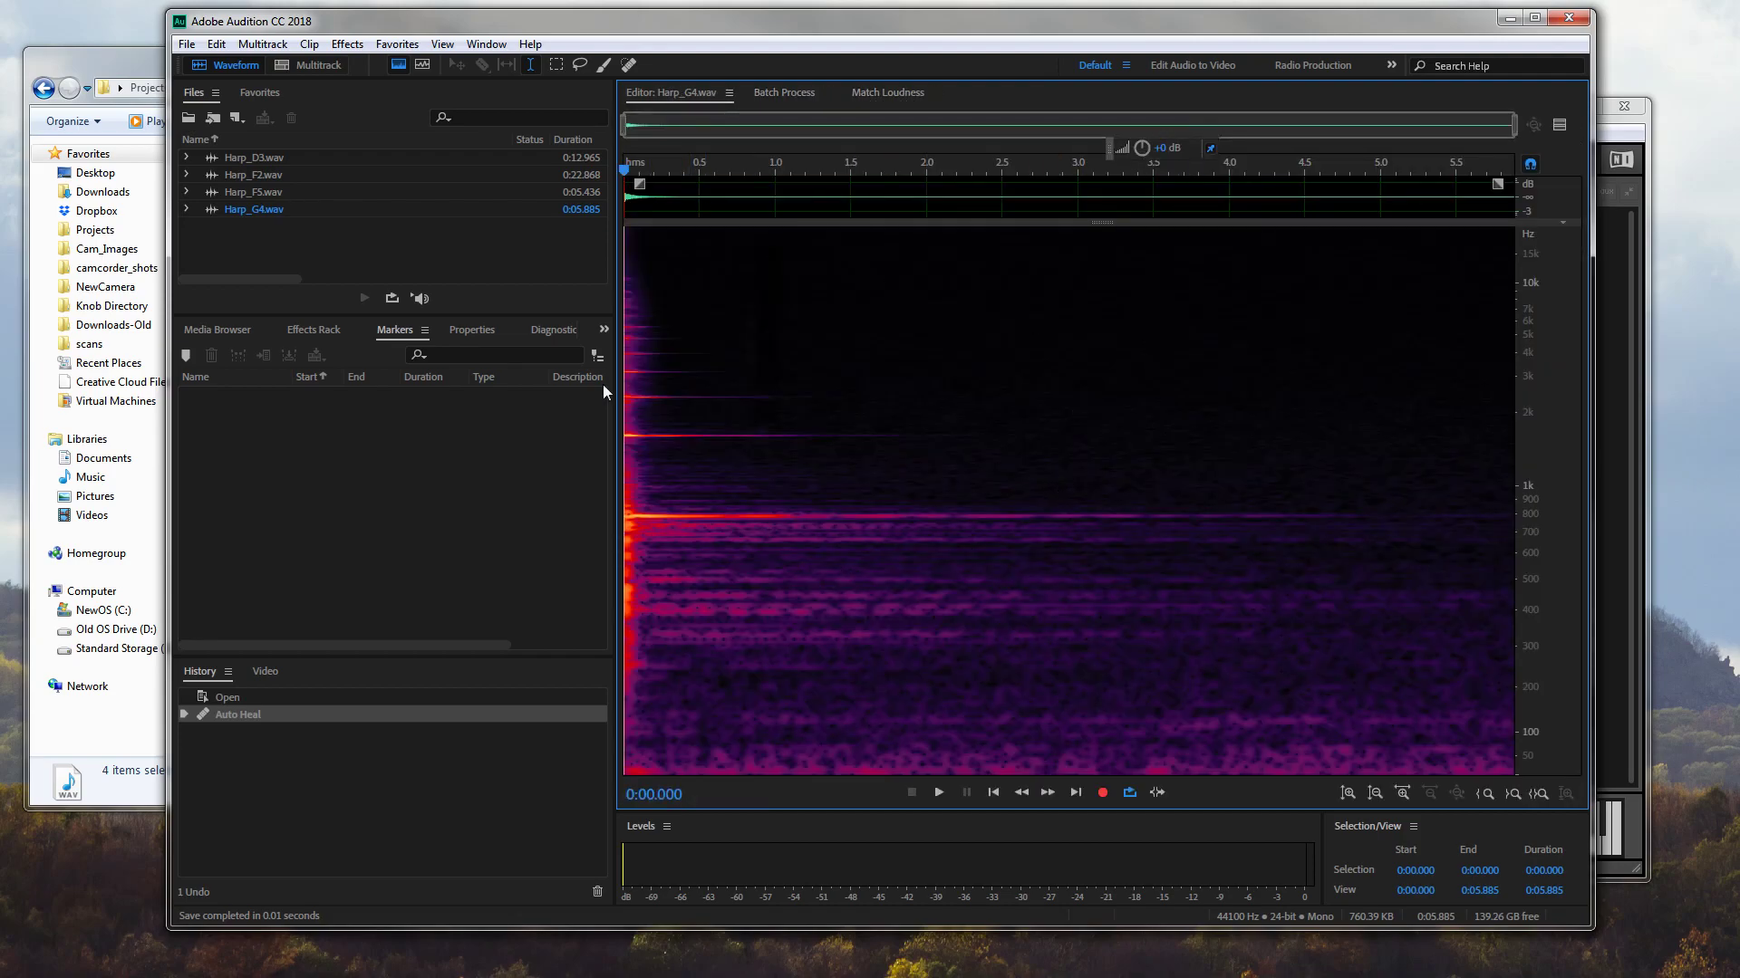
left_click(347, 43)
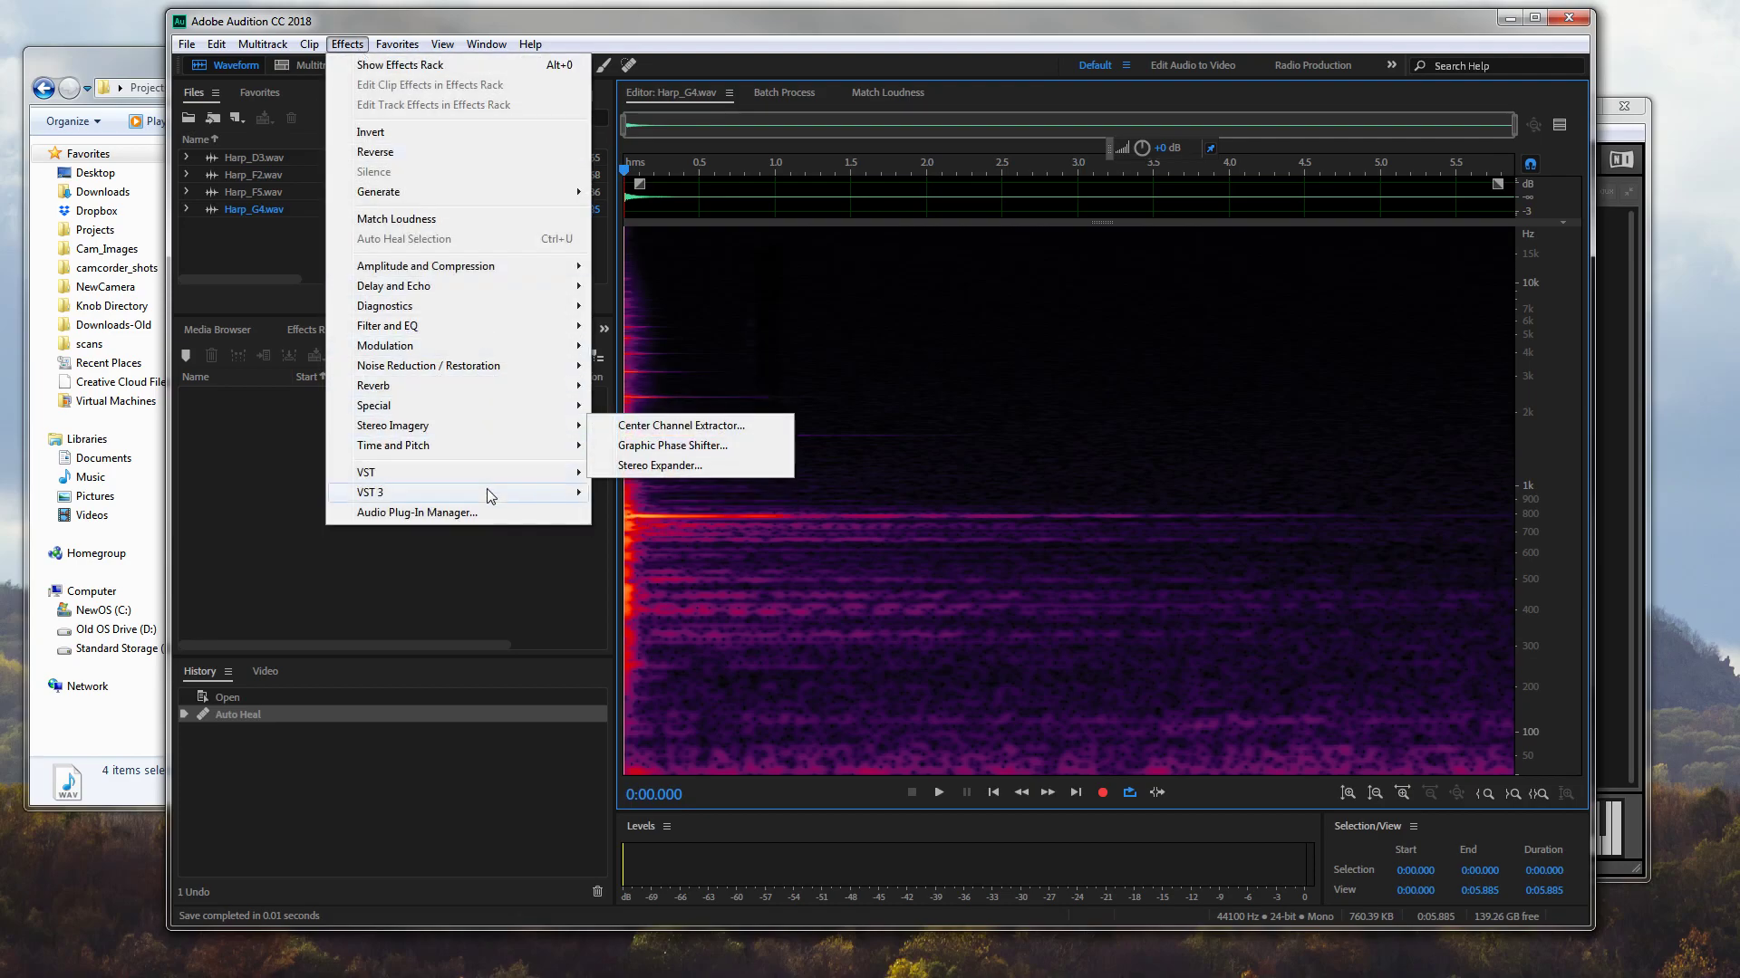
mouse_move(491, 475)
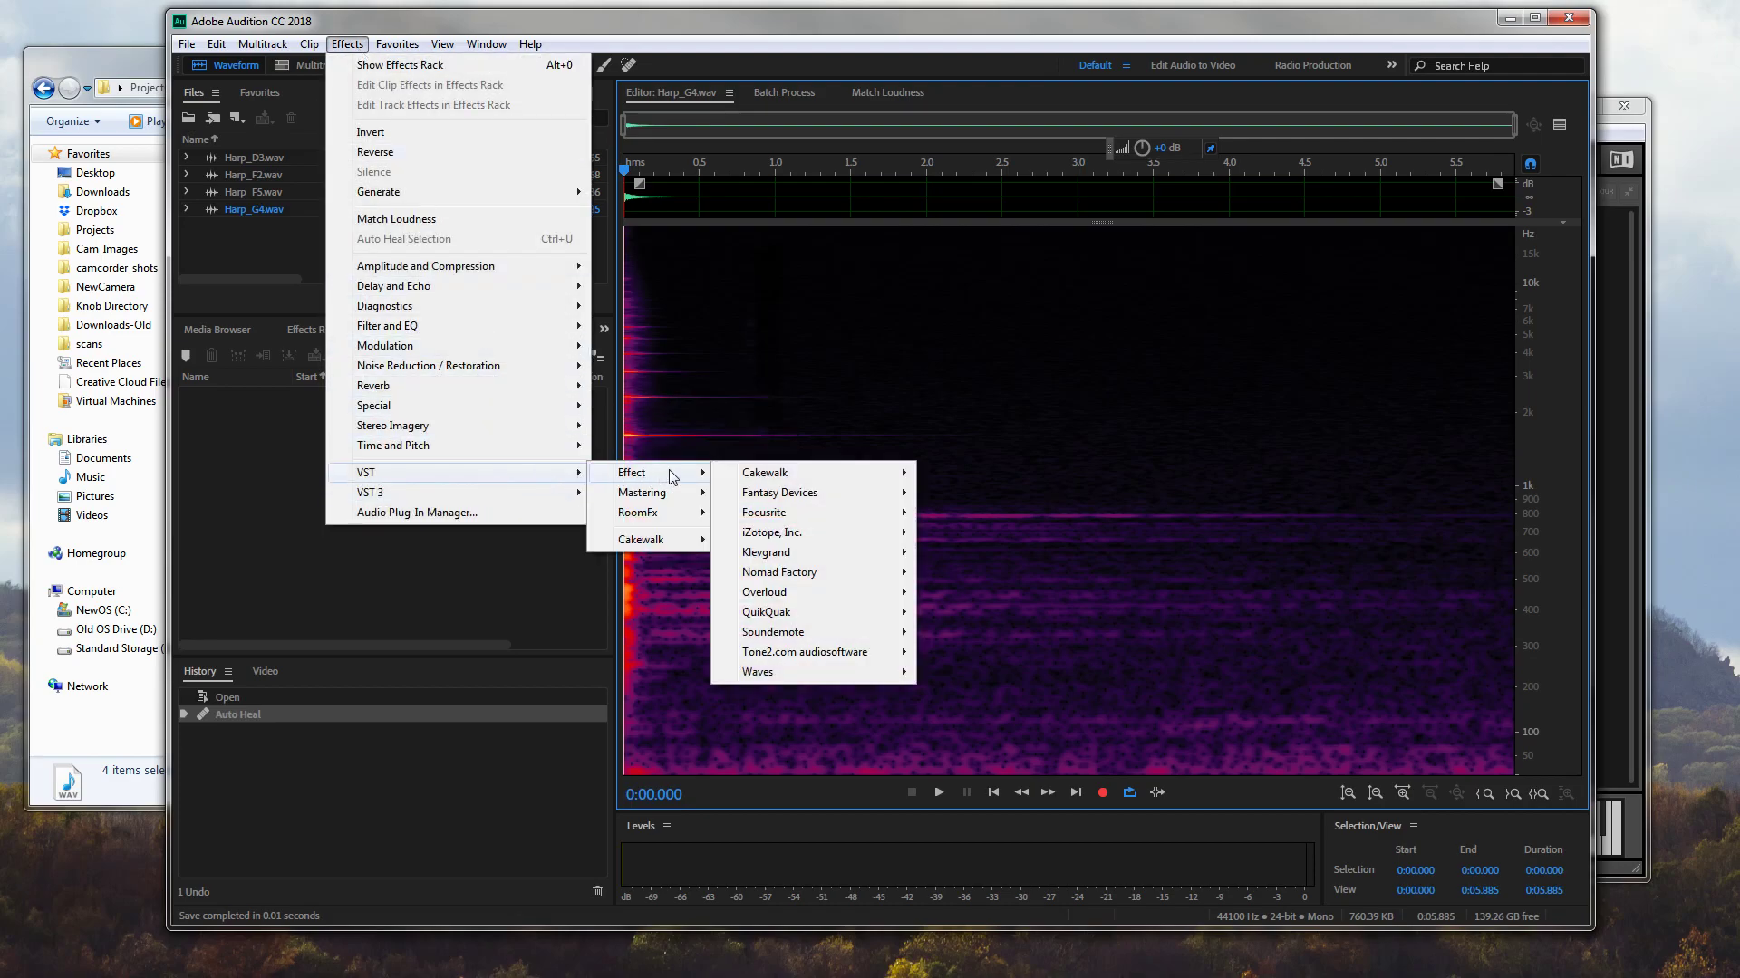
left_click(1286, 354)
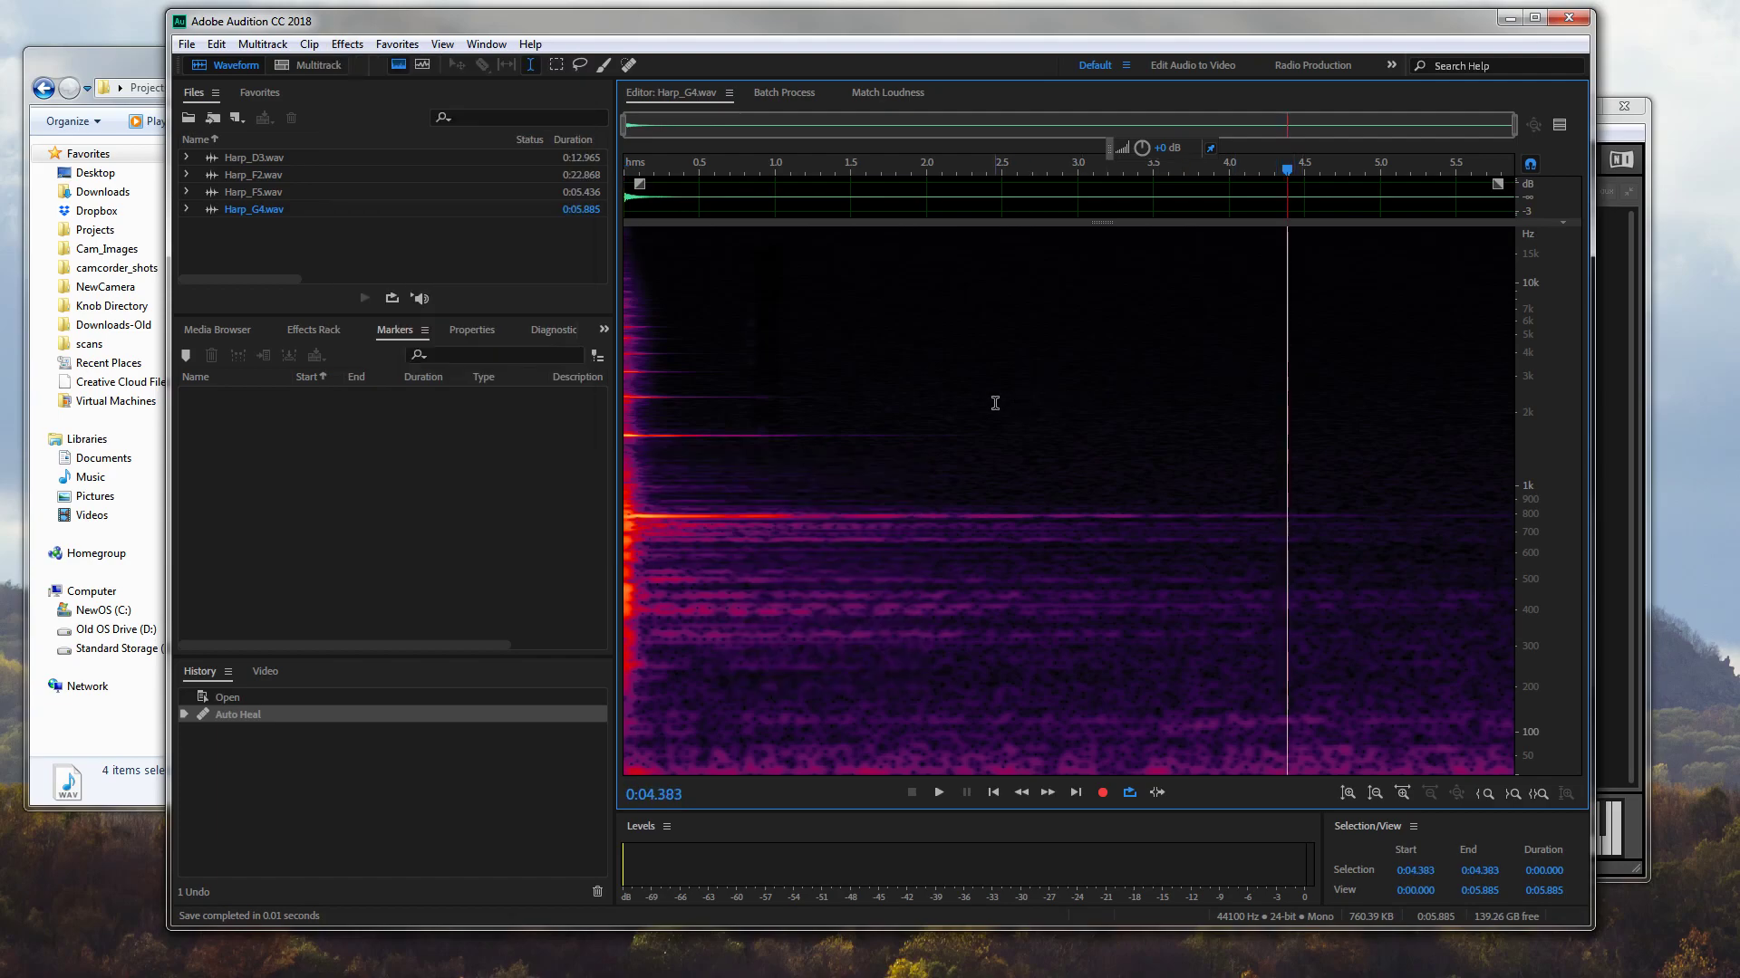
left_click_drag(1142, 148, 1133, 136)
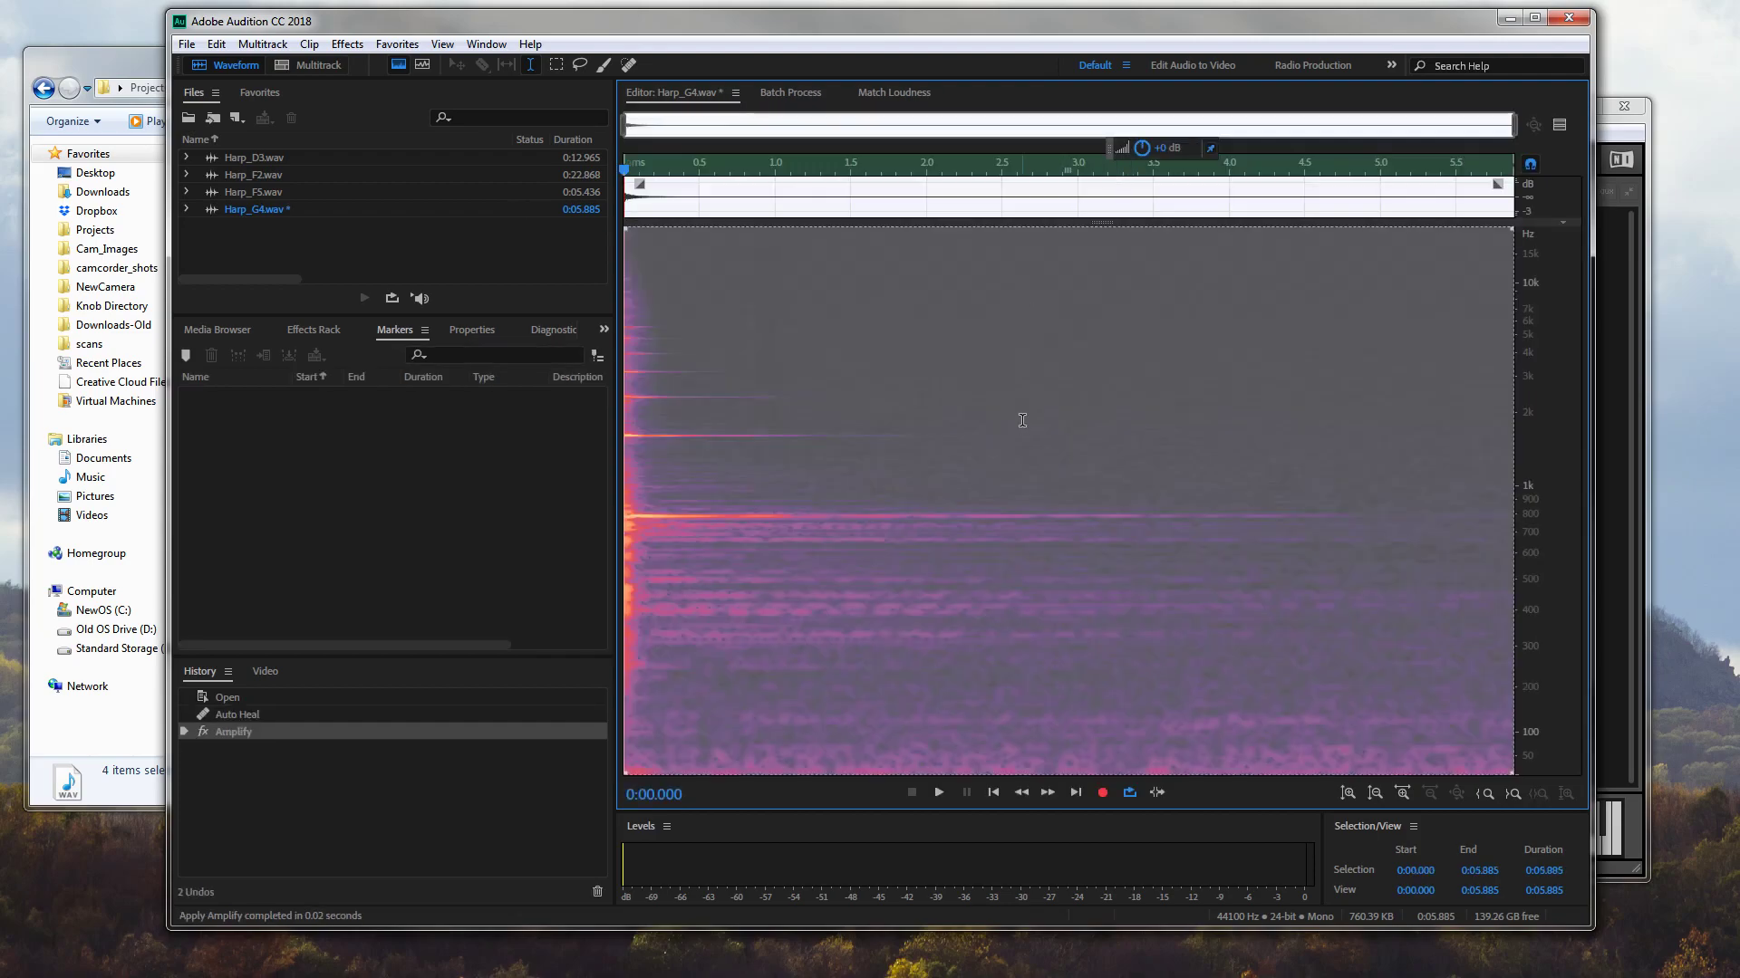
key("ctrl+z")
left_click(997, 411)
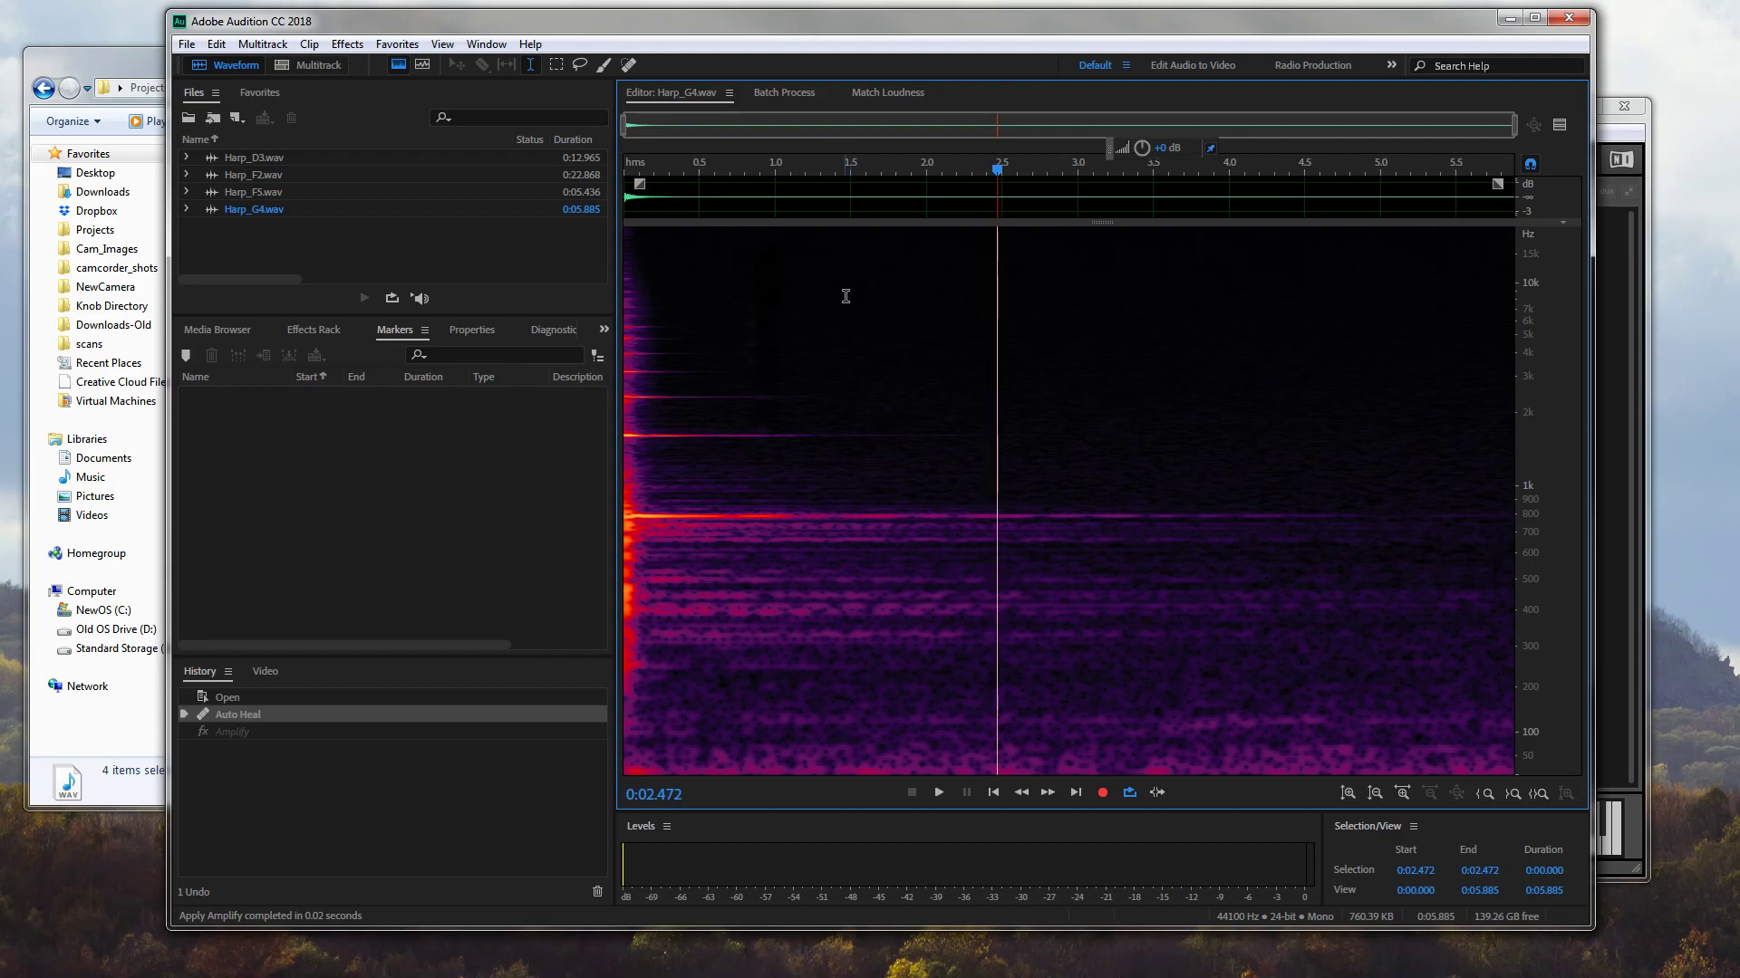
Play Harp_G4.wav from the start and delete everything after about 2 s
left_click_drag(692, 169, 332, 171)
key("space")
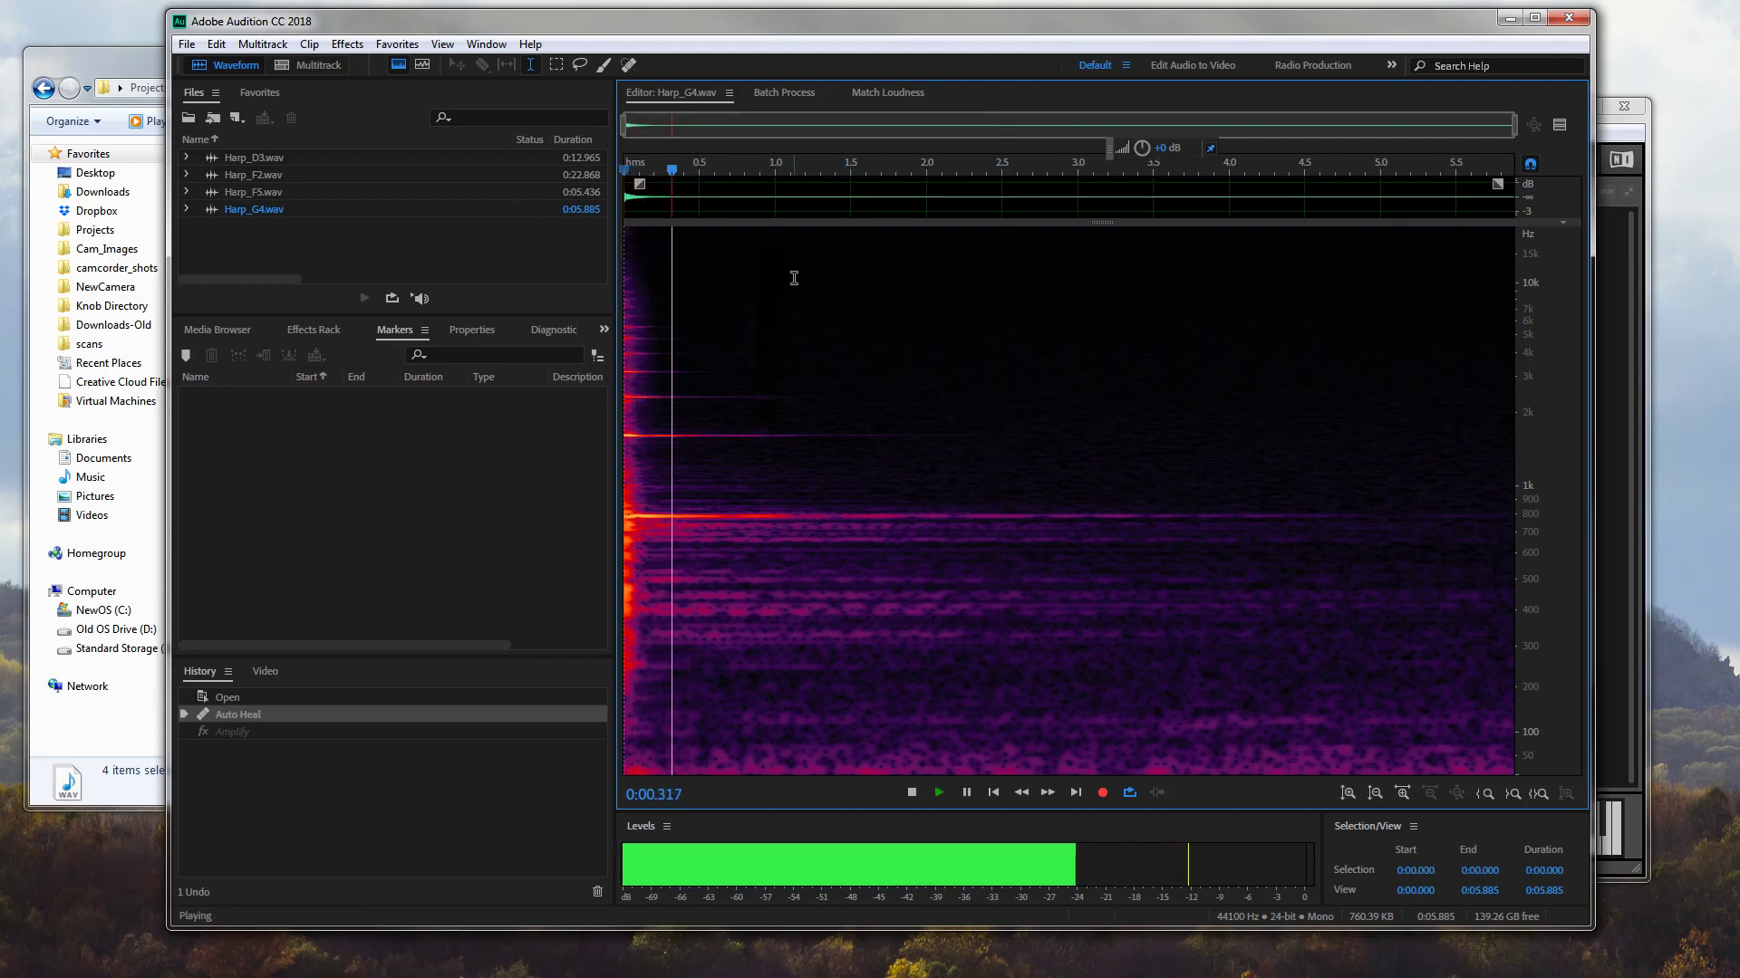
key("space")
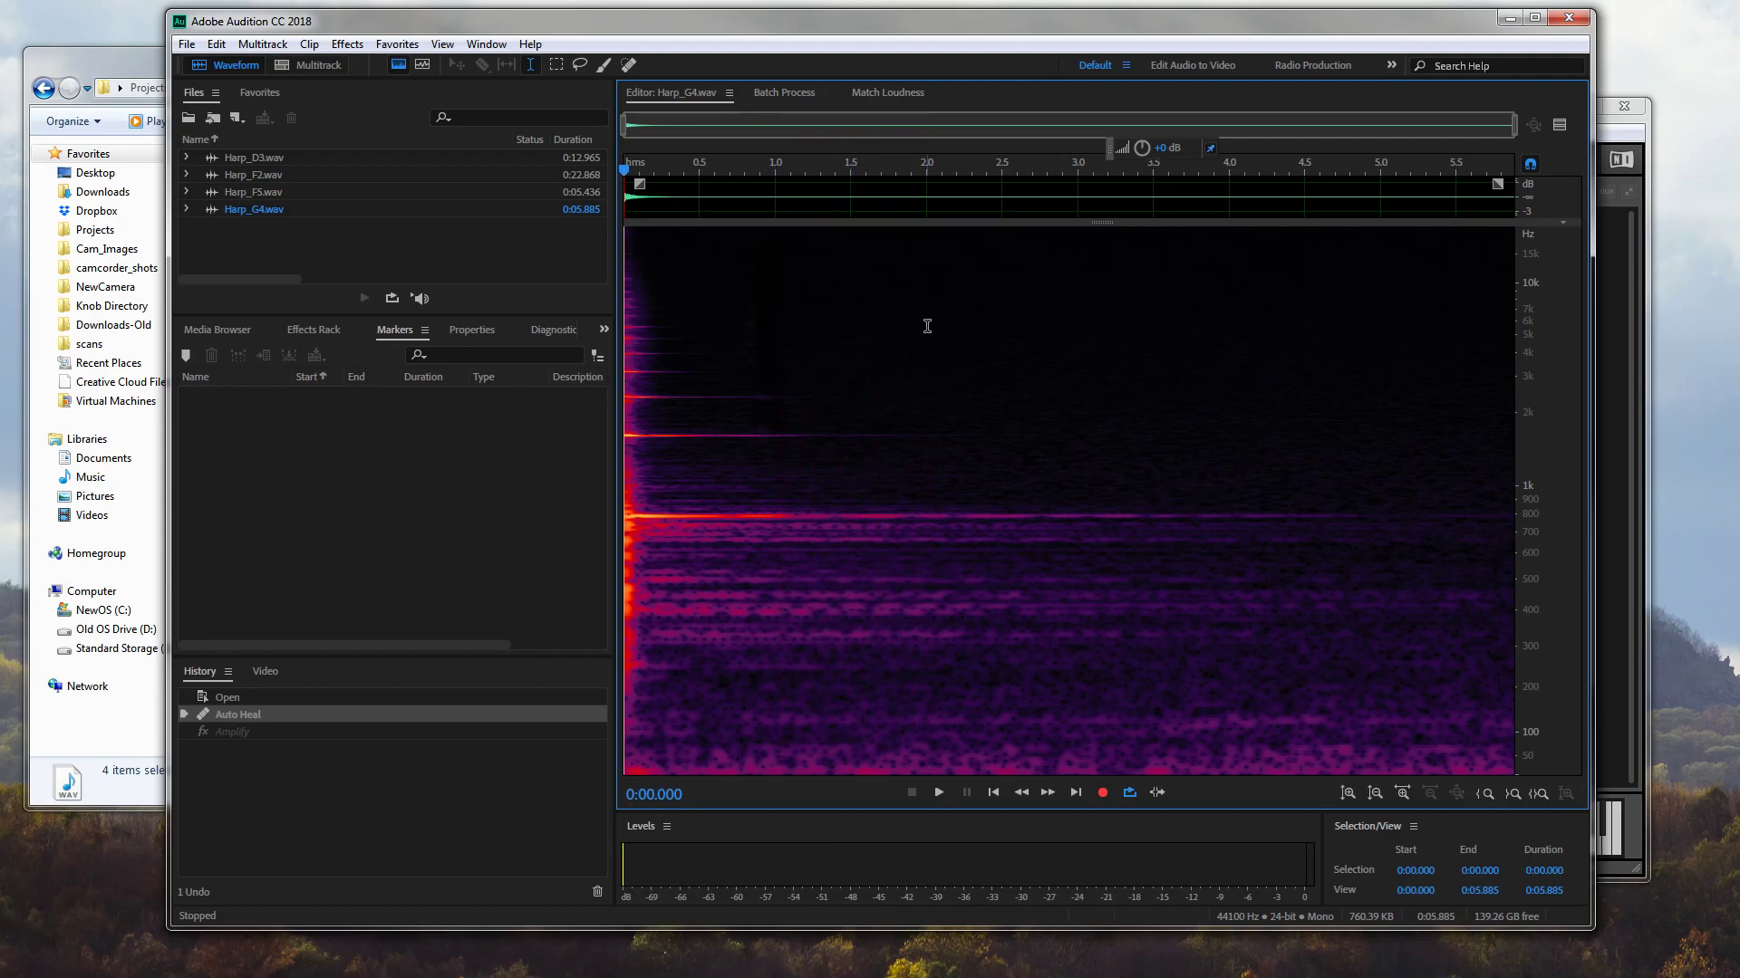
left_click_drag(927, 326, 1737, 345)
key("Delete")
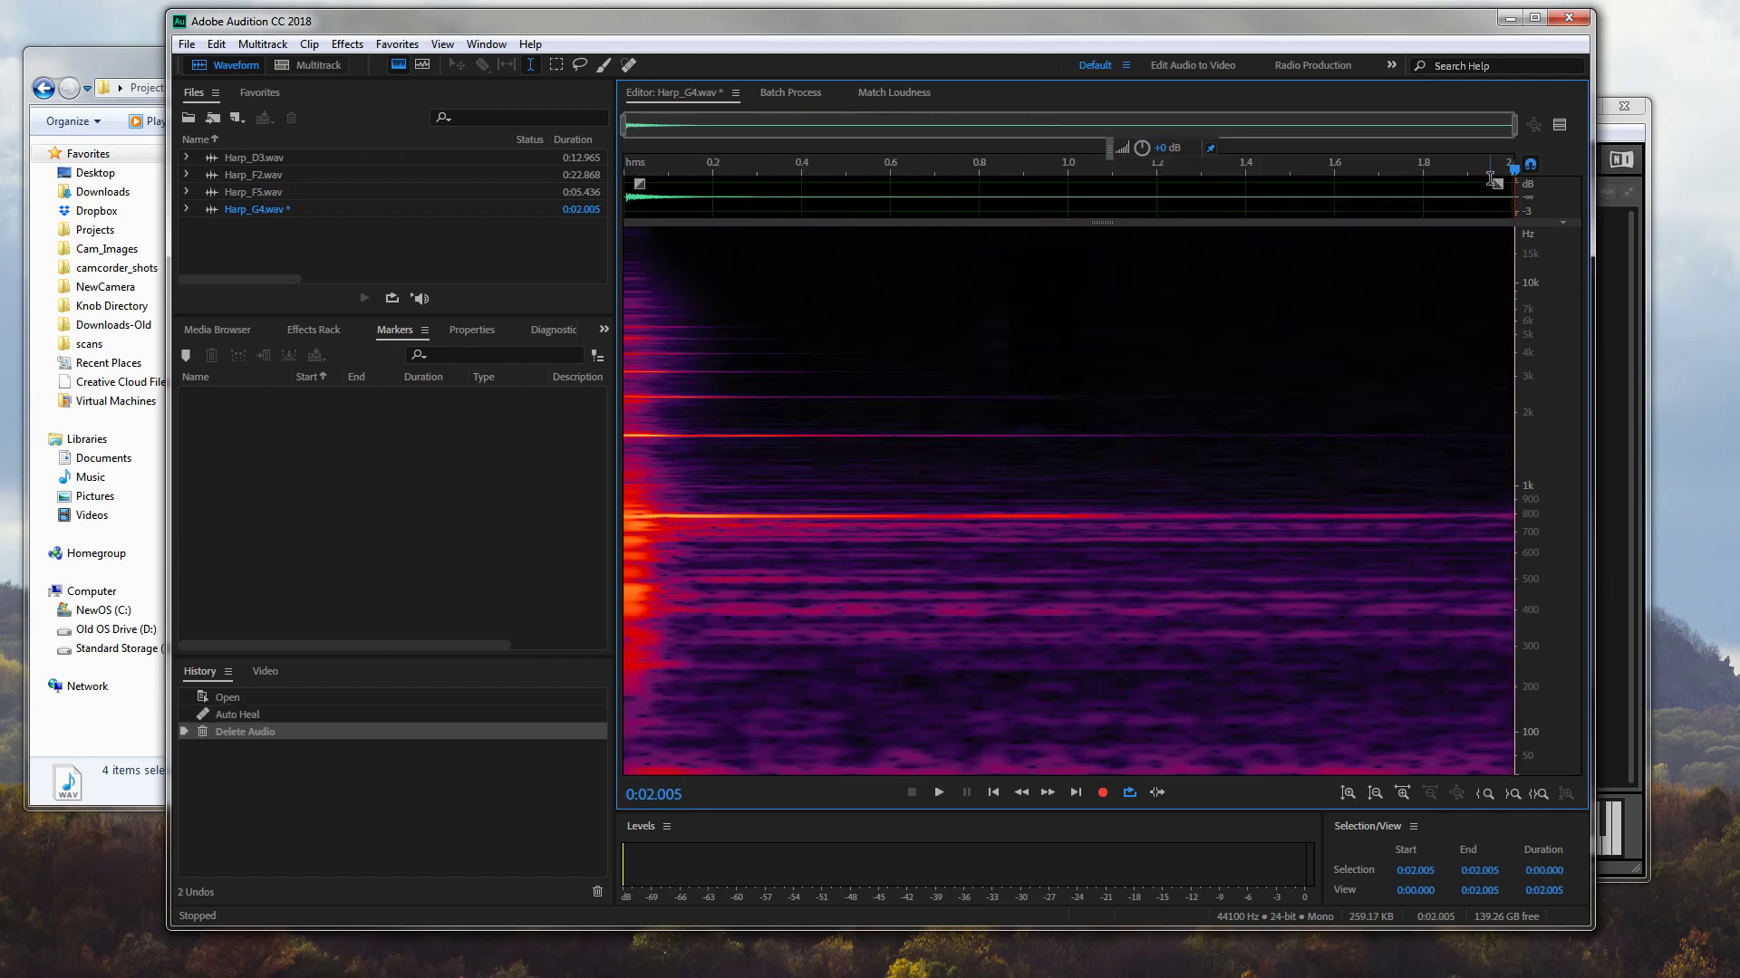
Try a full-length fade-out on Harp_G4.wav, a cut at about 1.5 s and a second fade-out, and undo them
left_click_drag(1496, 184, 607, 176)
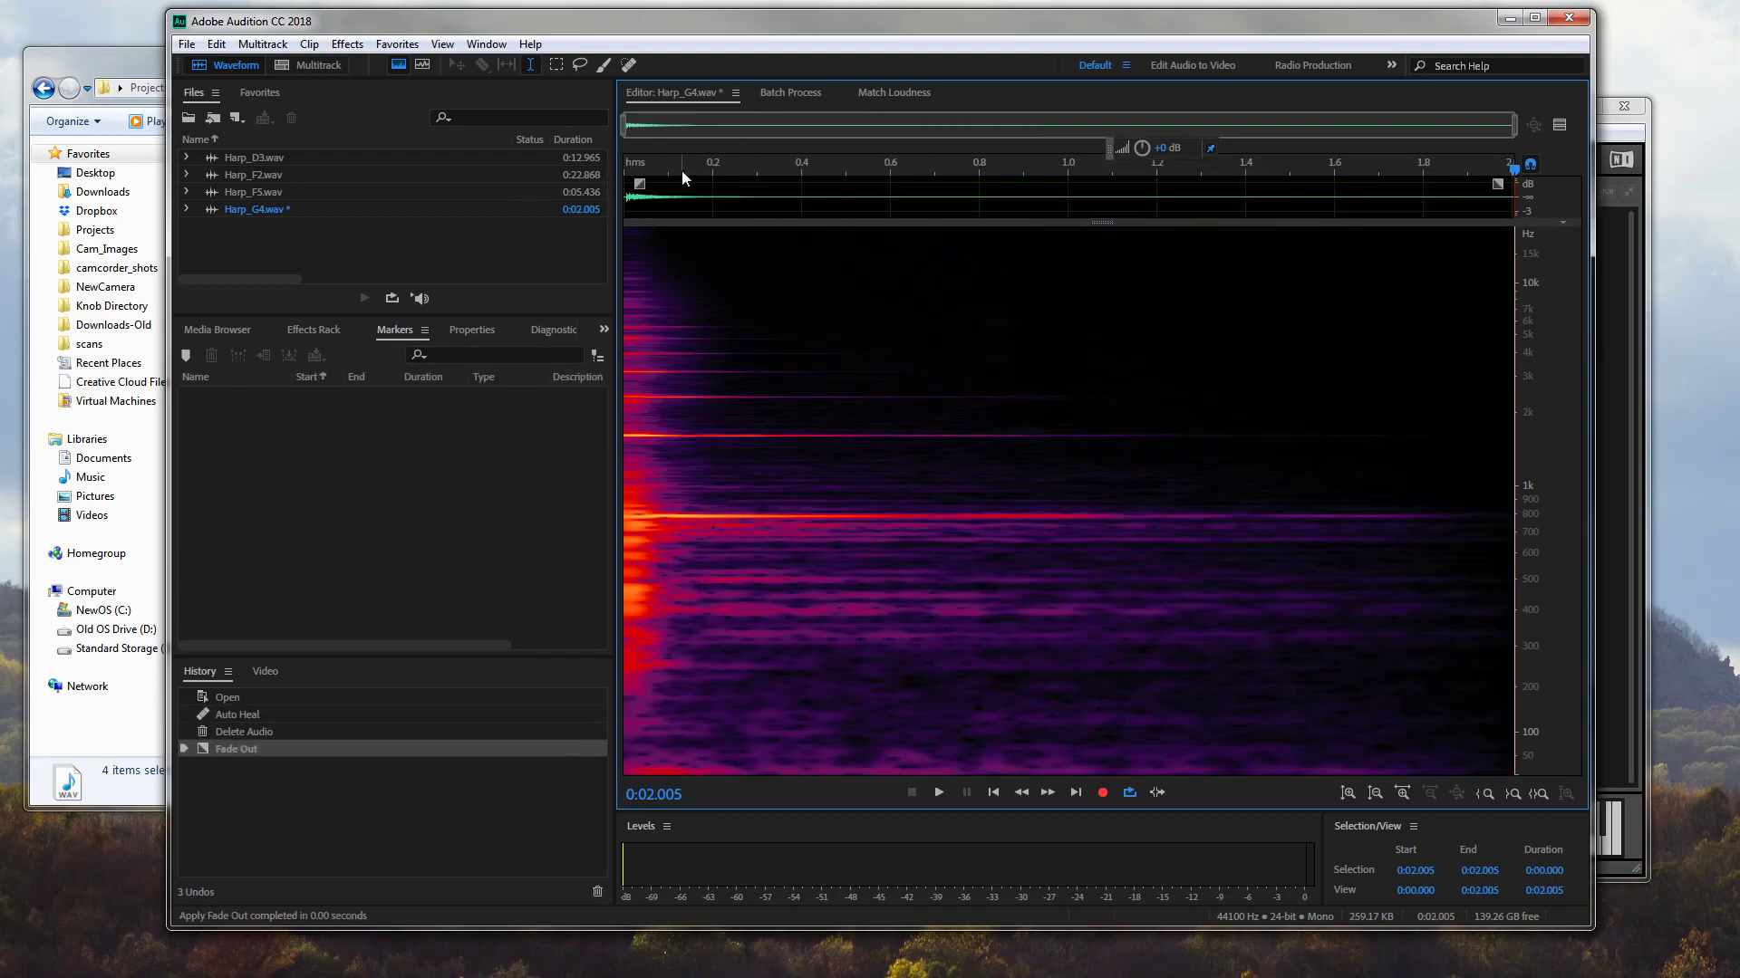
key("space")
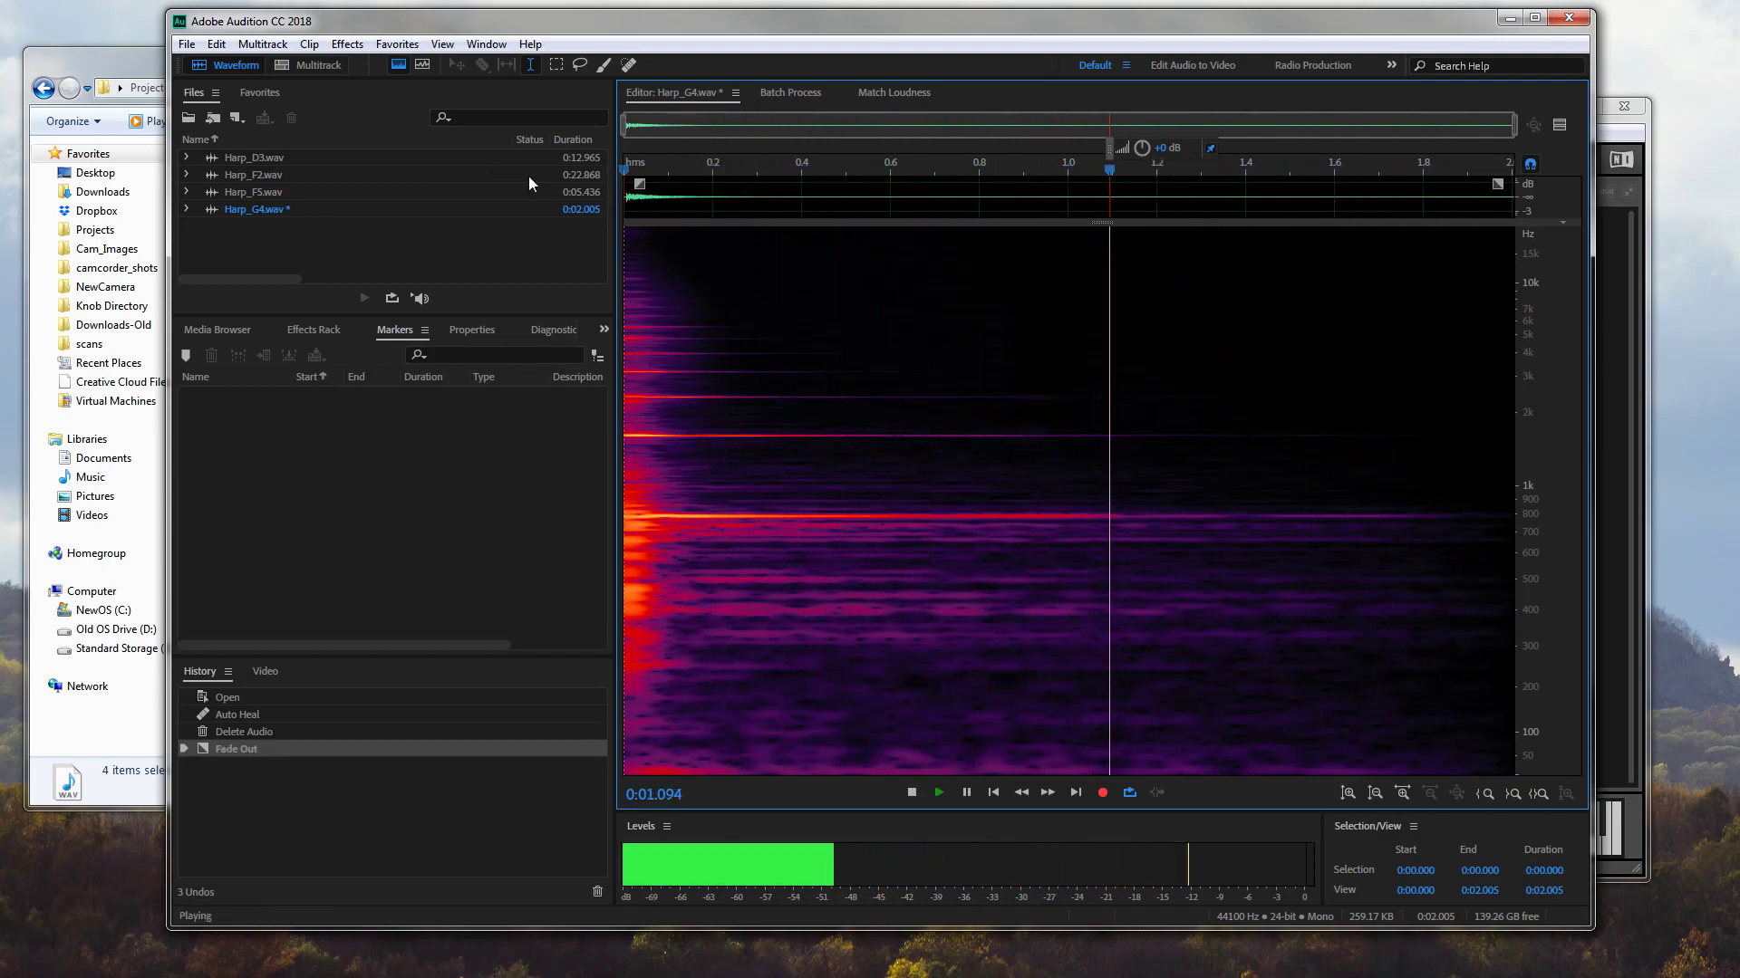
key("space")
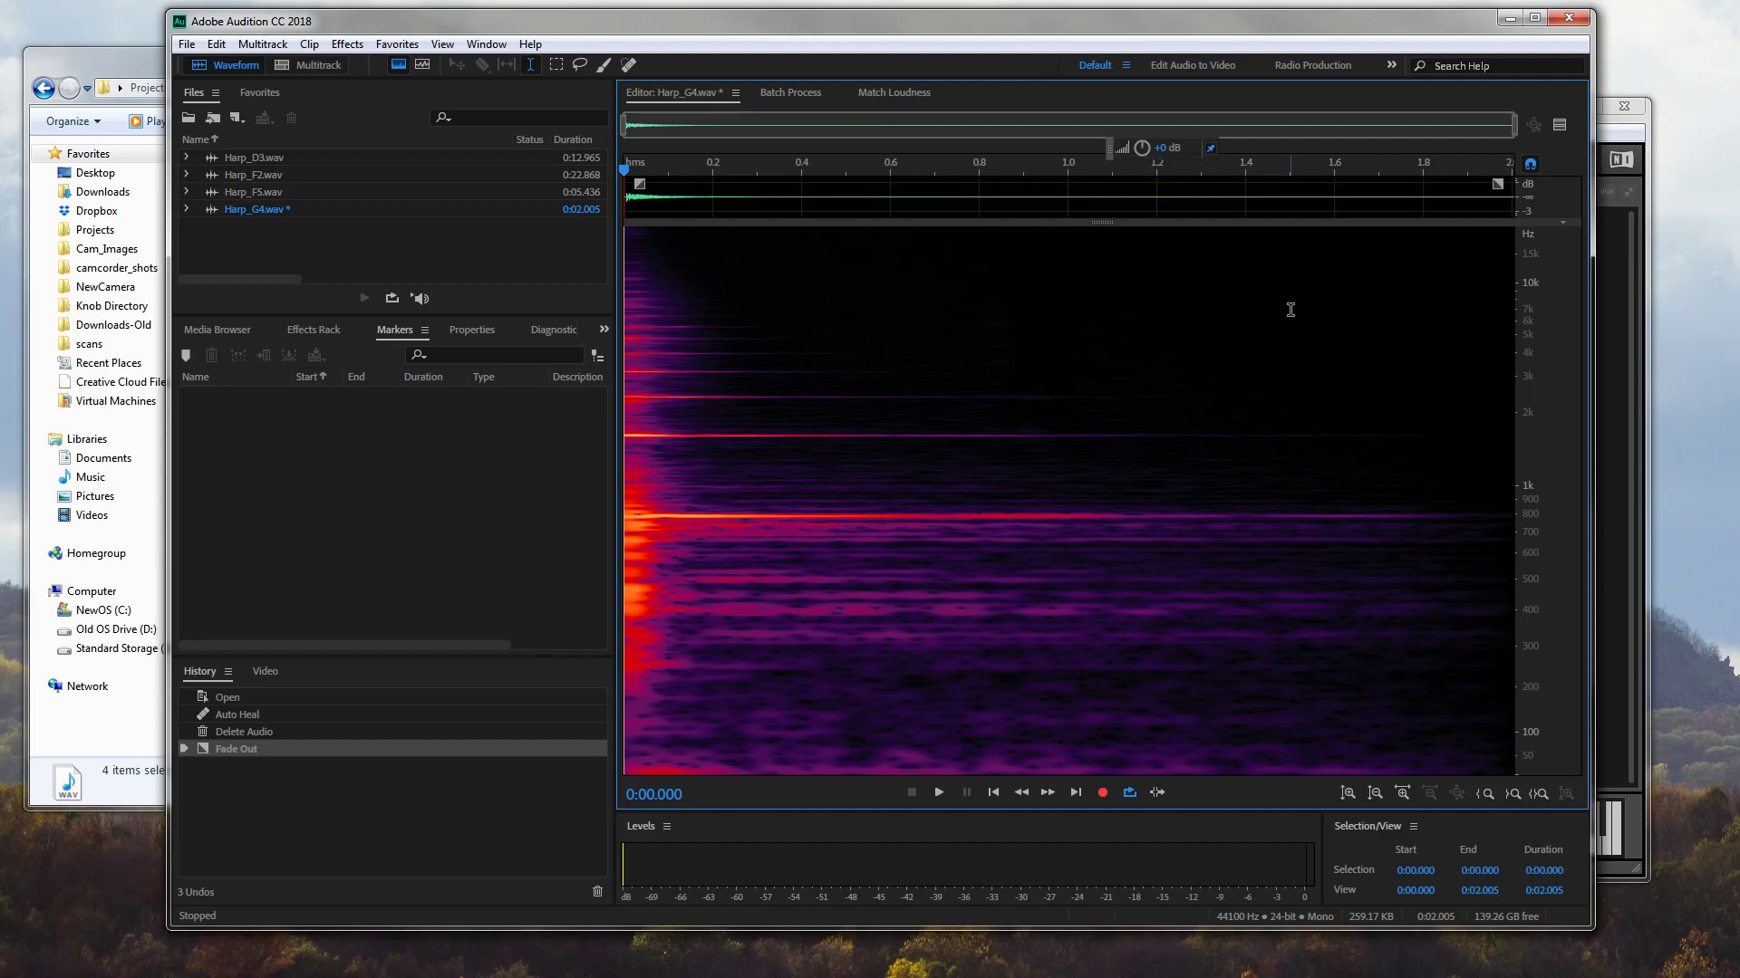
left_click_drag(1290, 310, 1697, 295)
key("Delete")
mouse_move(1497, 184)
left_mouse_down()
mouse_move(548, 177)
mouse_move(679, 205)
left_mouse_up()
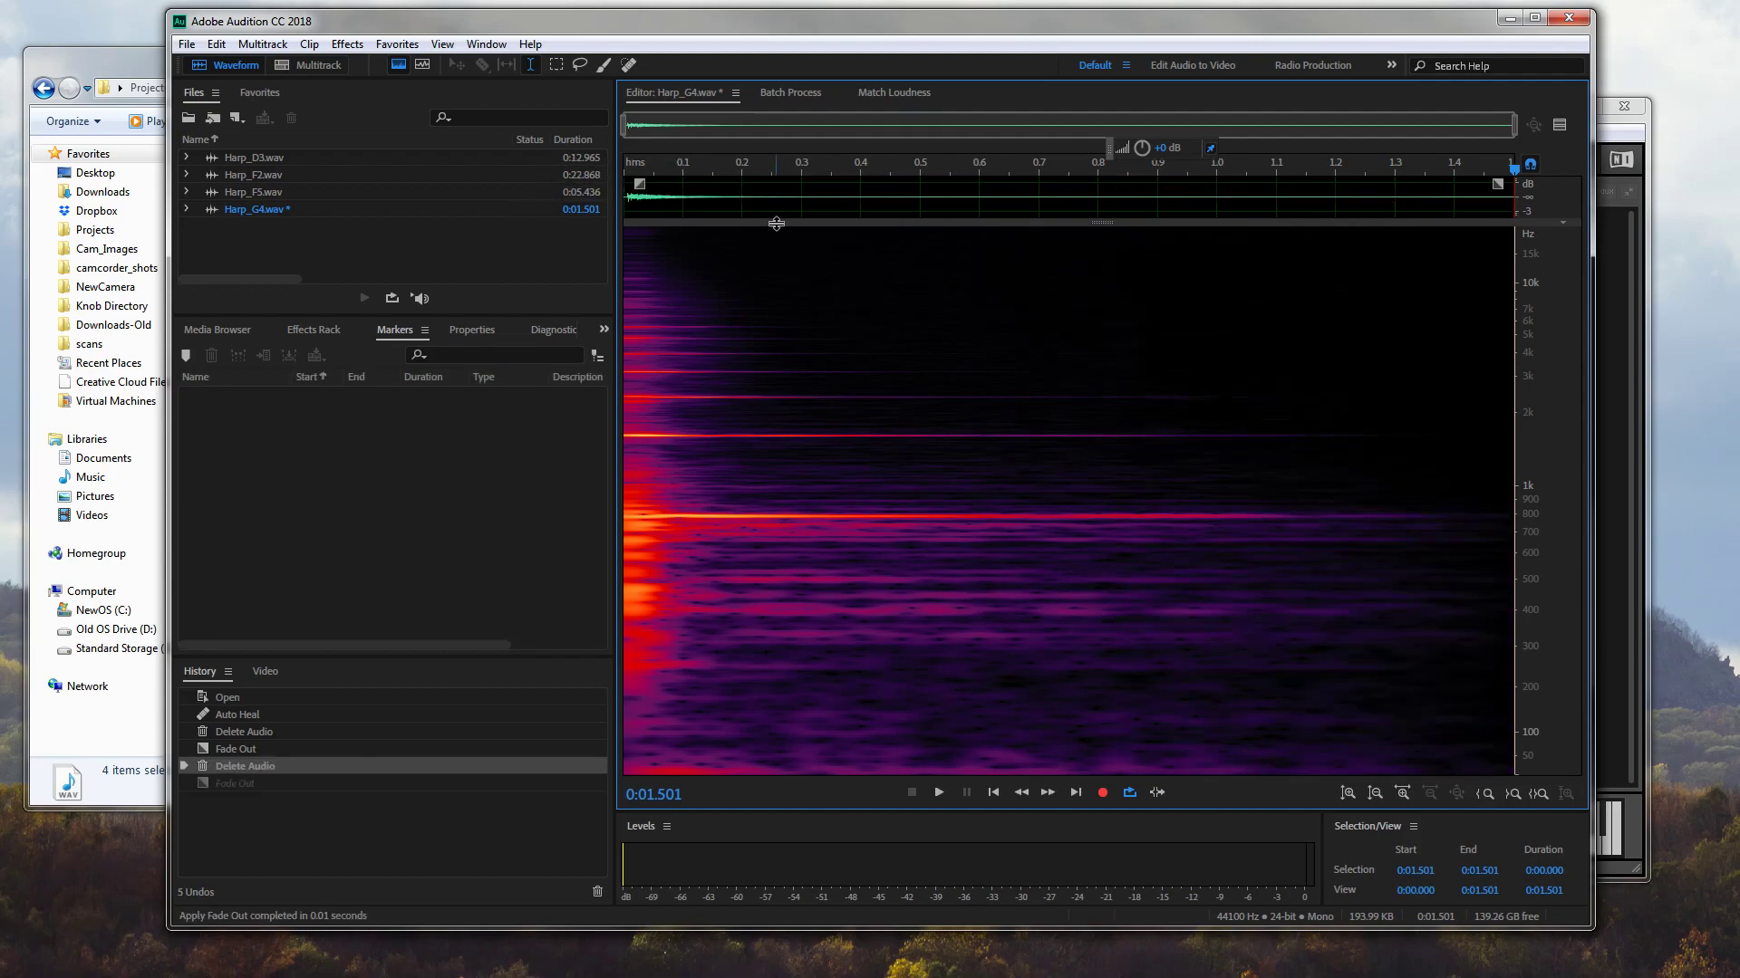
key("ctrl+z")
key("ctrl+z")
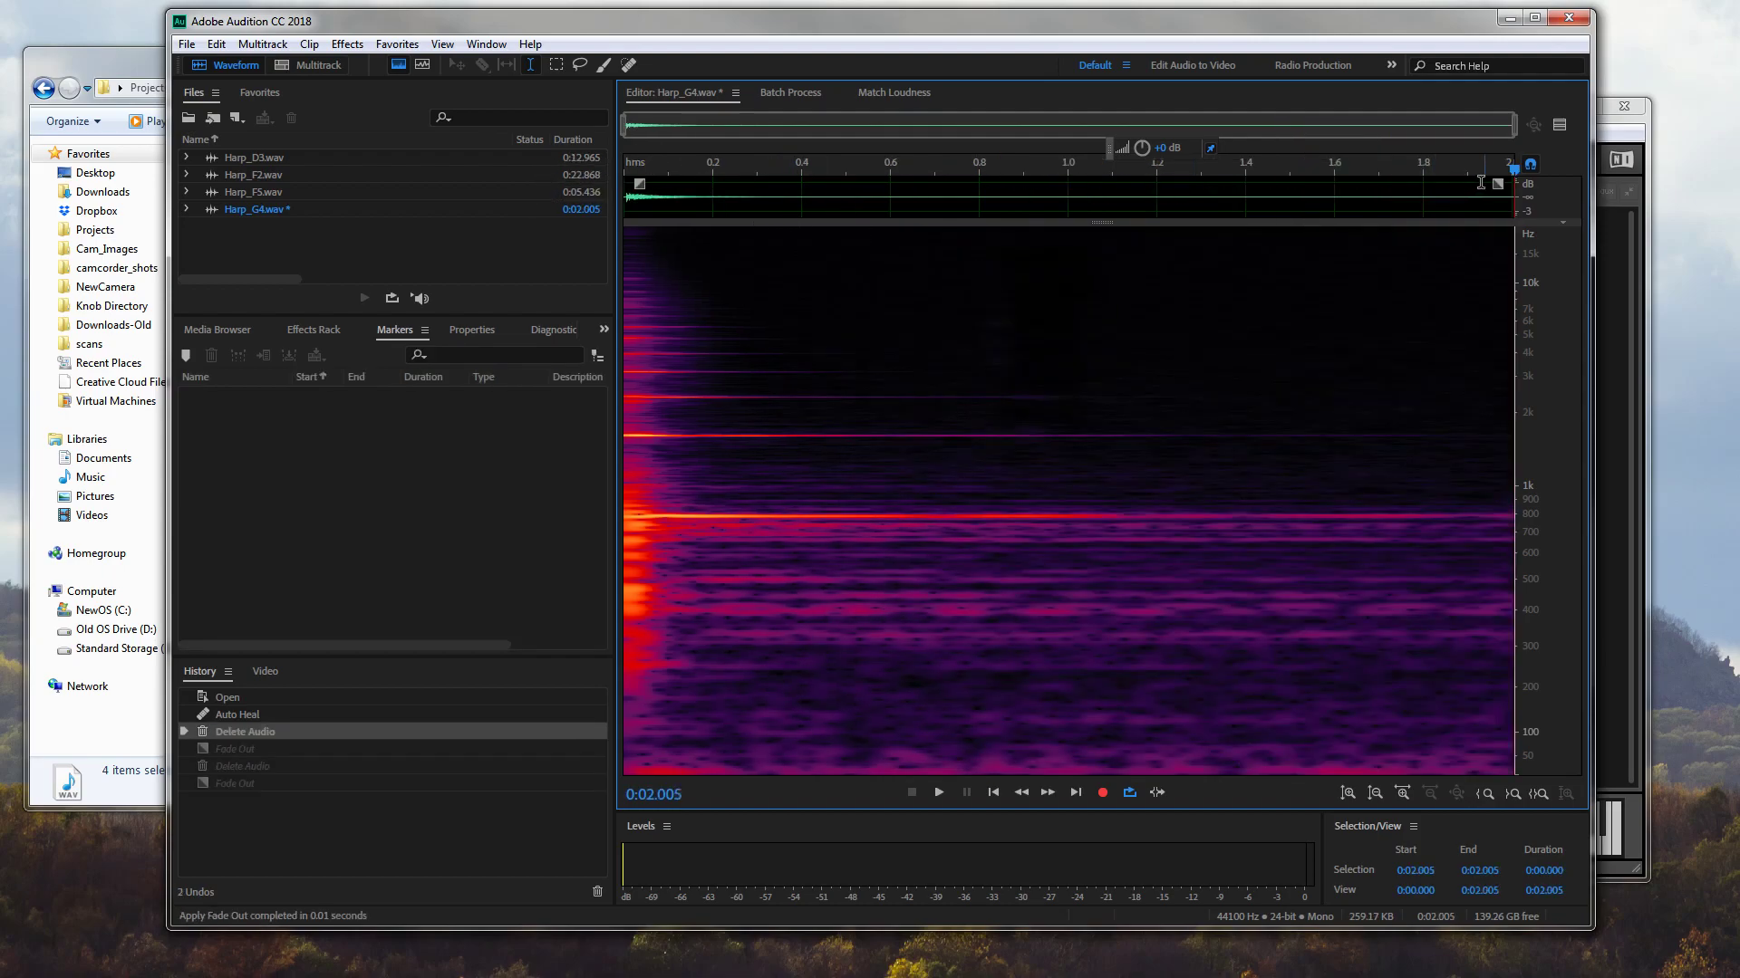
Delete everything after about 1.5 s in Harp_G4.wav, fade it out along its full length, and play the result
left_click_drag(1290, 356, 1573, 372)
key("Delete")
left_click_drag(1498, 186, 397, 191)
key("space")
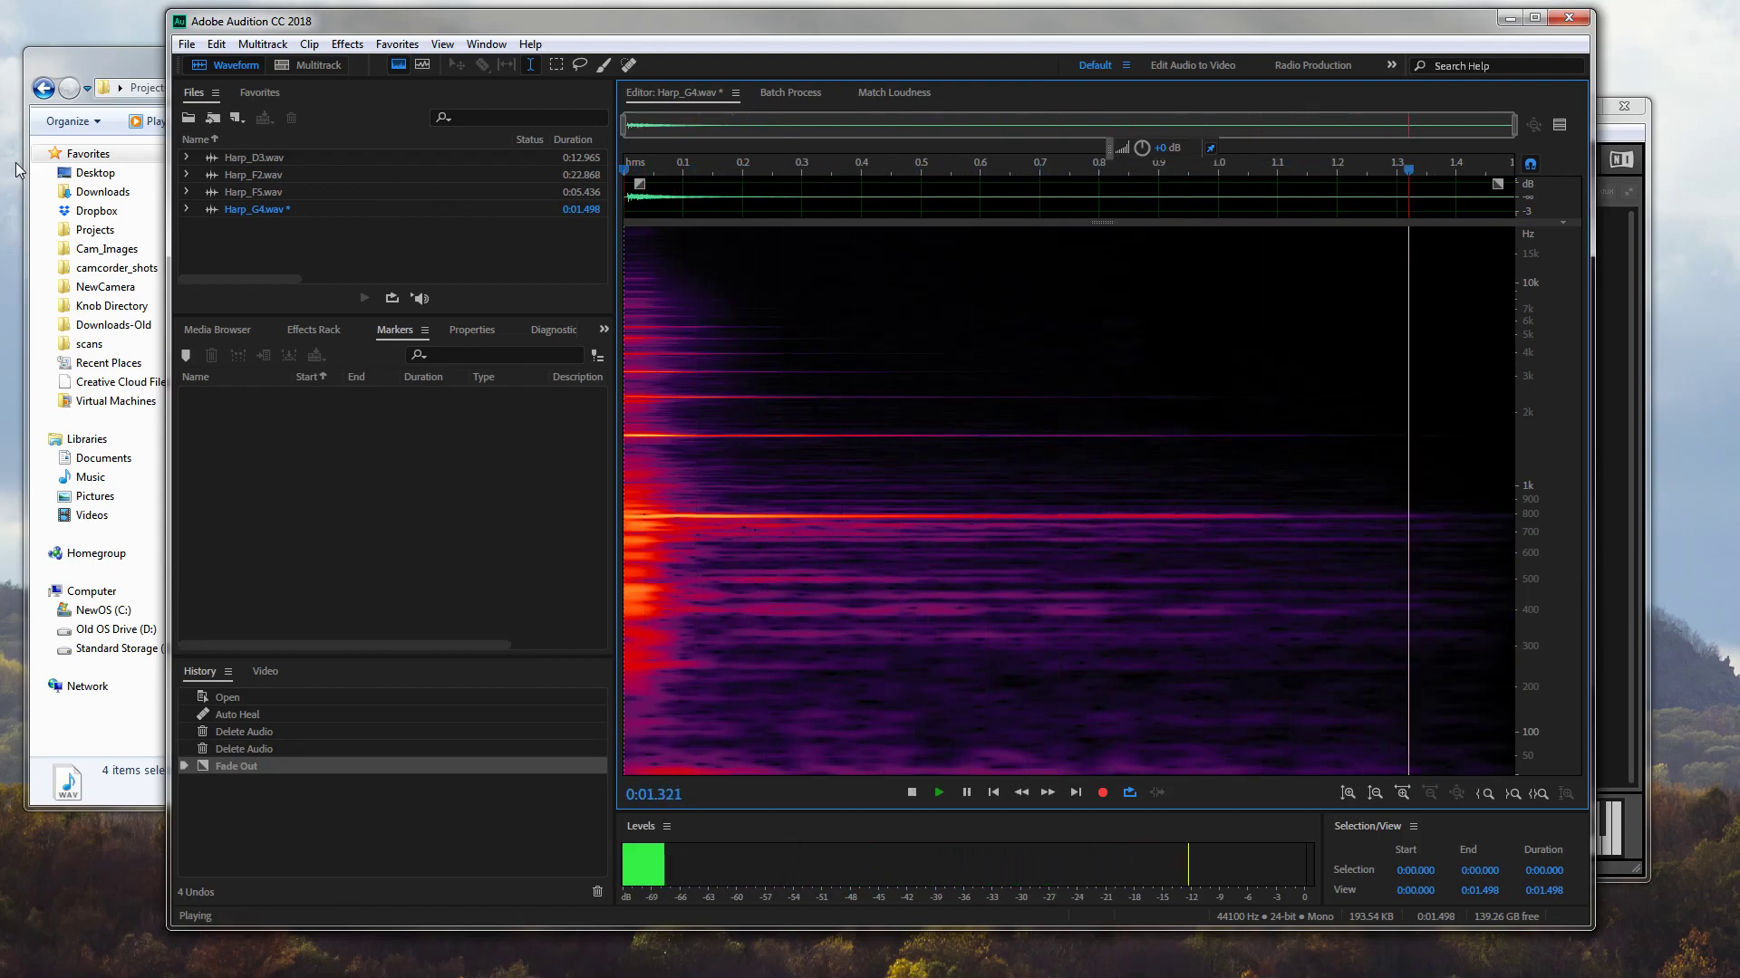
key("space")
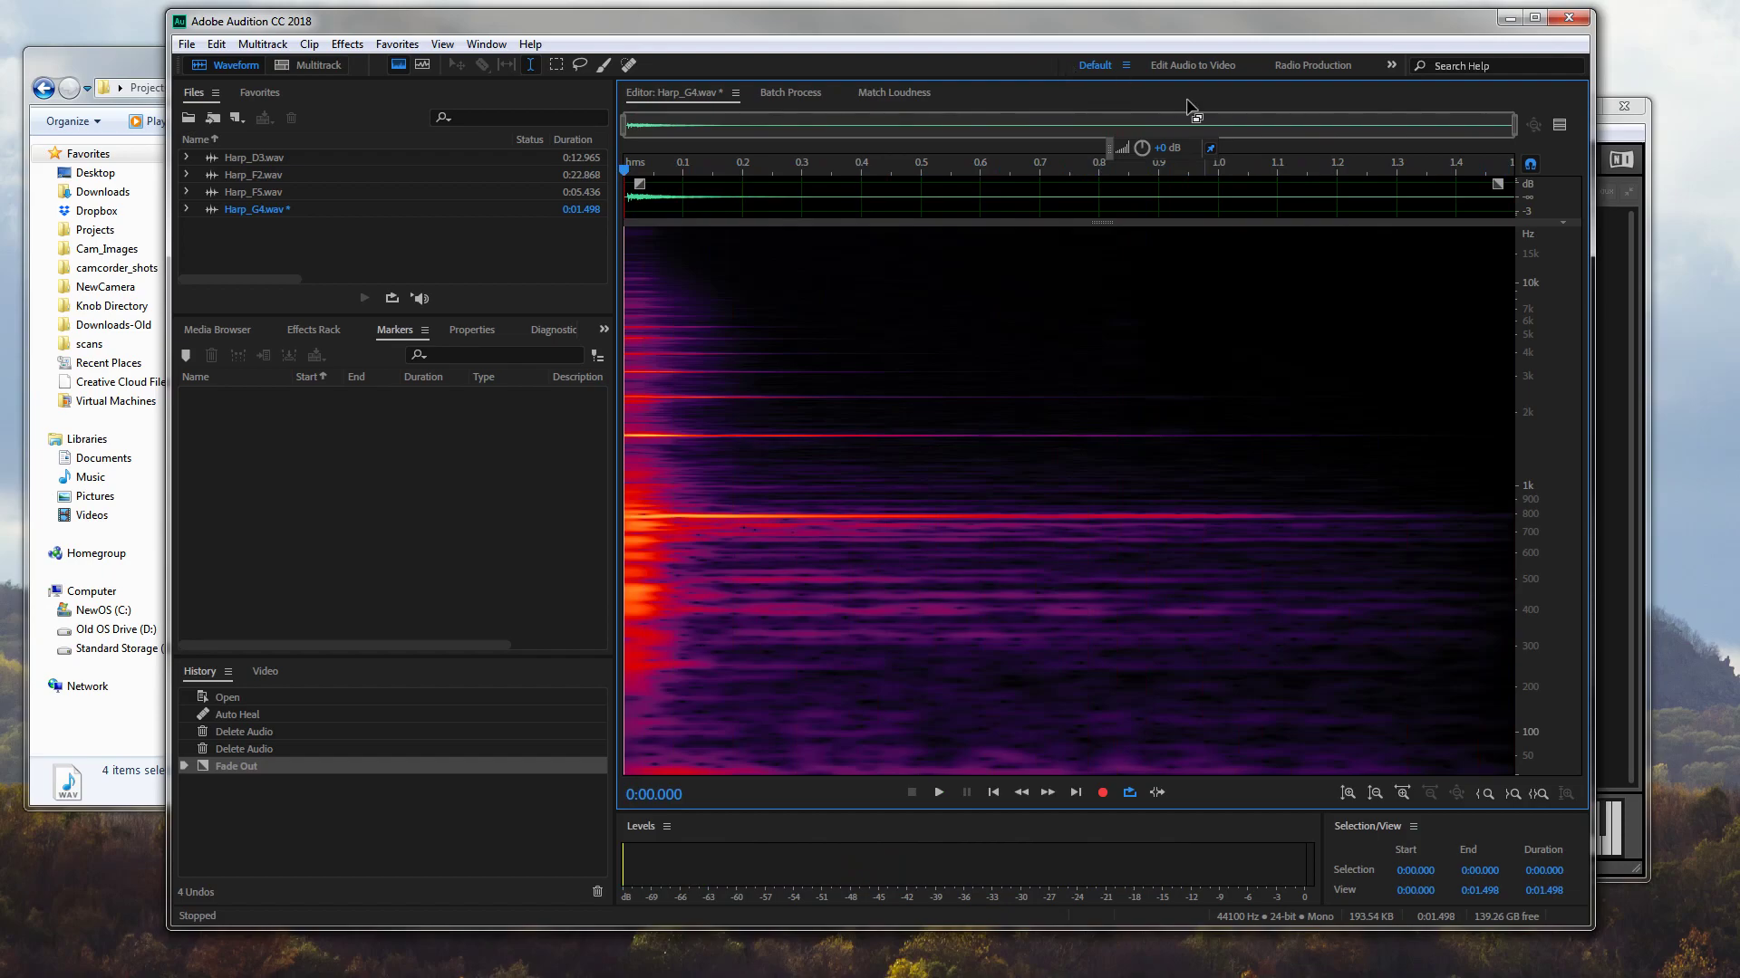
Undo the fade-outs on Harp_G4.wav, apply a fresh one along its full length, and save the file
left_click_drag(1497, 183, 437, 186)
key("ctrl+z")
key("ctrl+z")
left_click_drag(1490, 180, 416, 193)
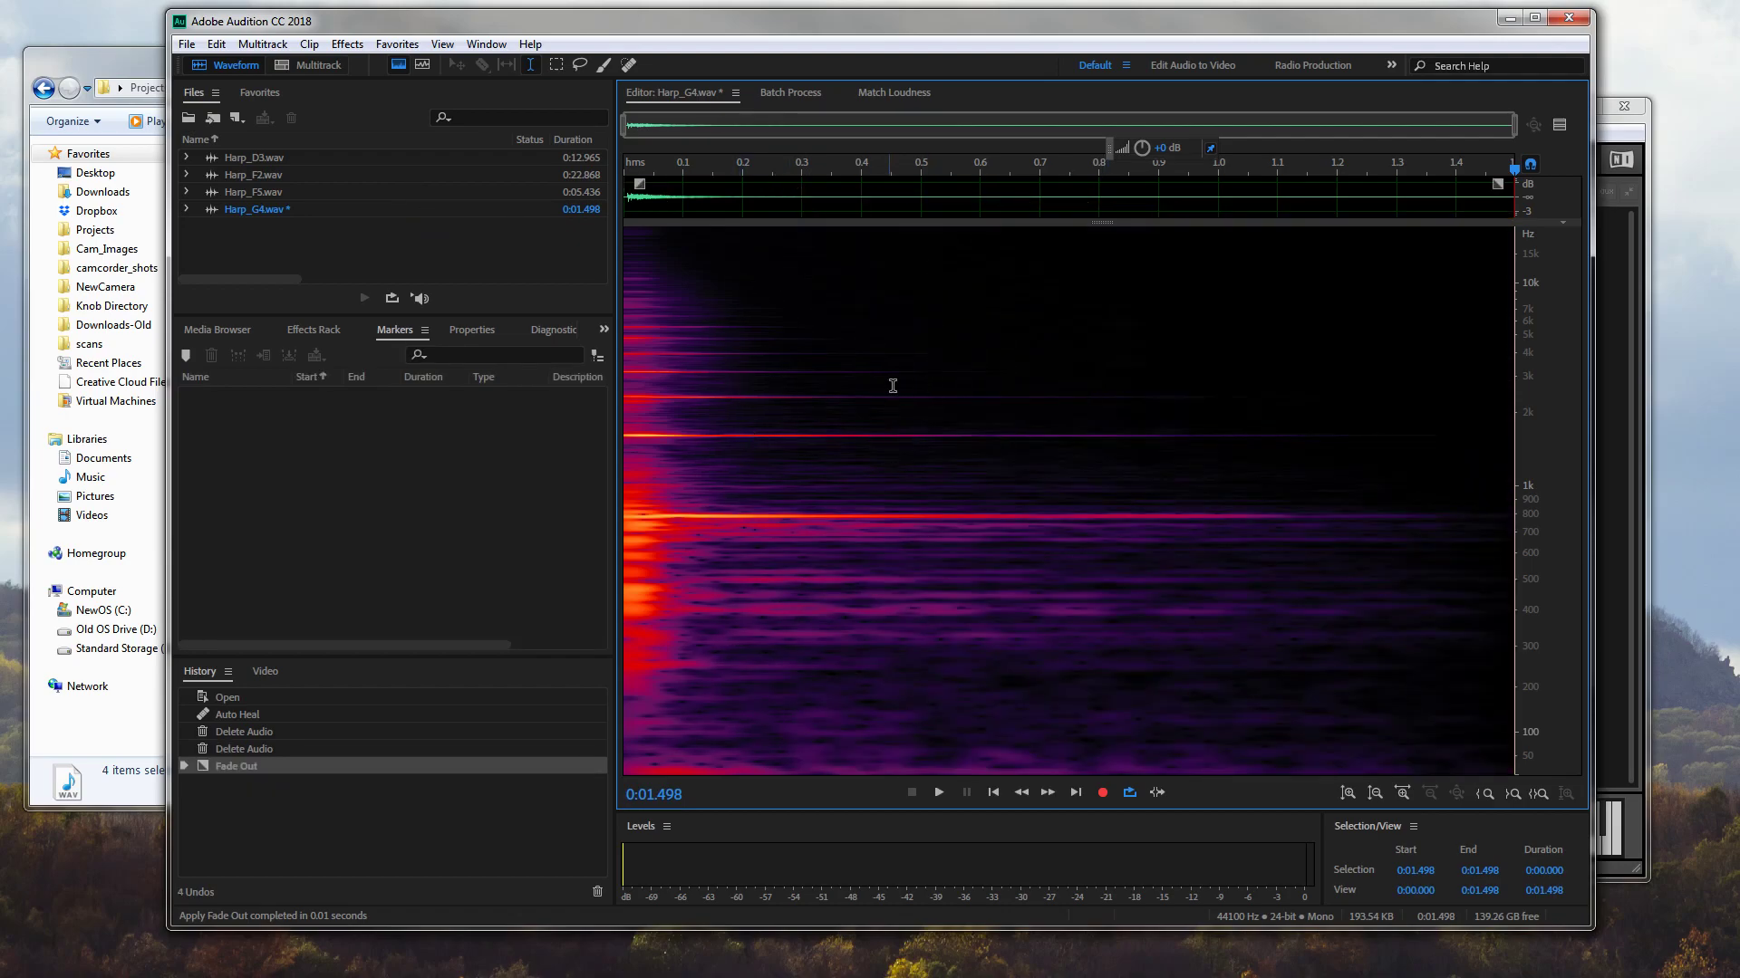
key("ctrl+s")
Open Harp_F5.wav, trim it to about 1.5 s with a full-length fade-out, and save it
double_click(263, 192)
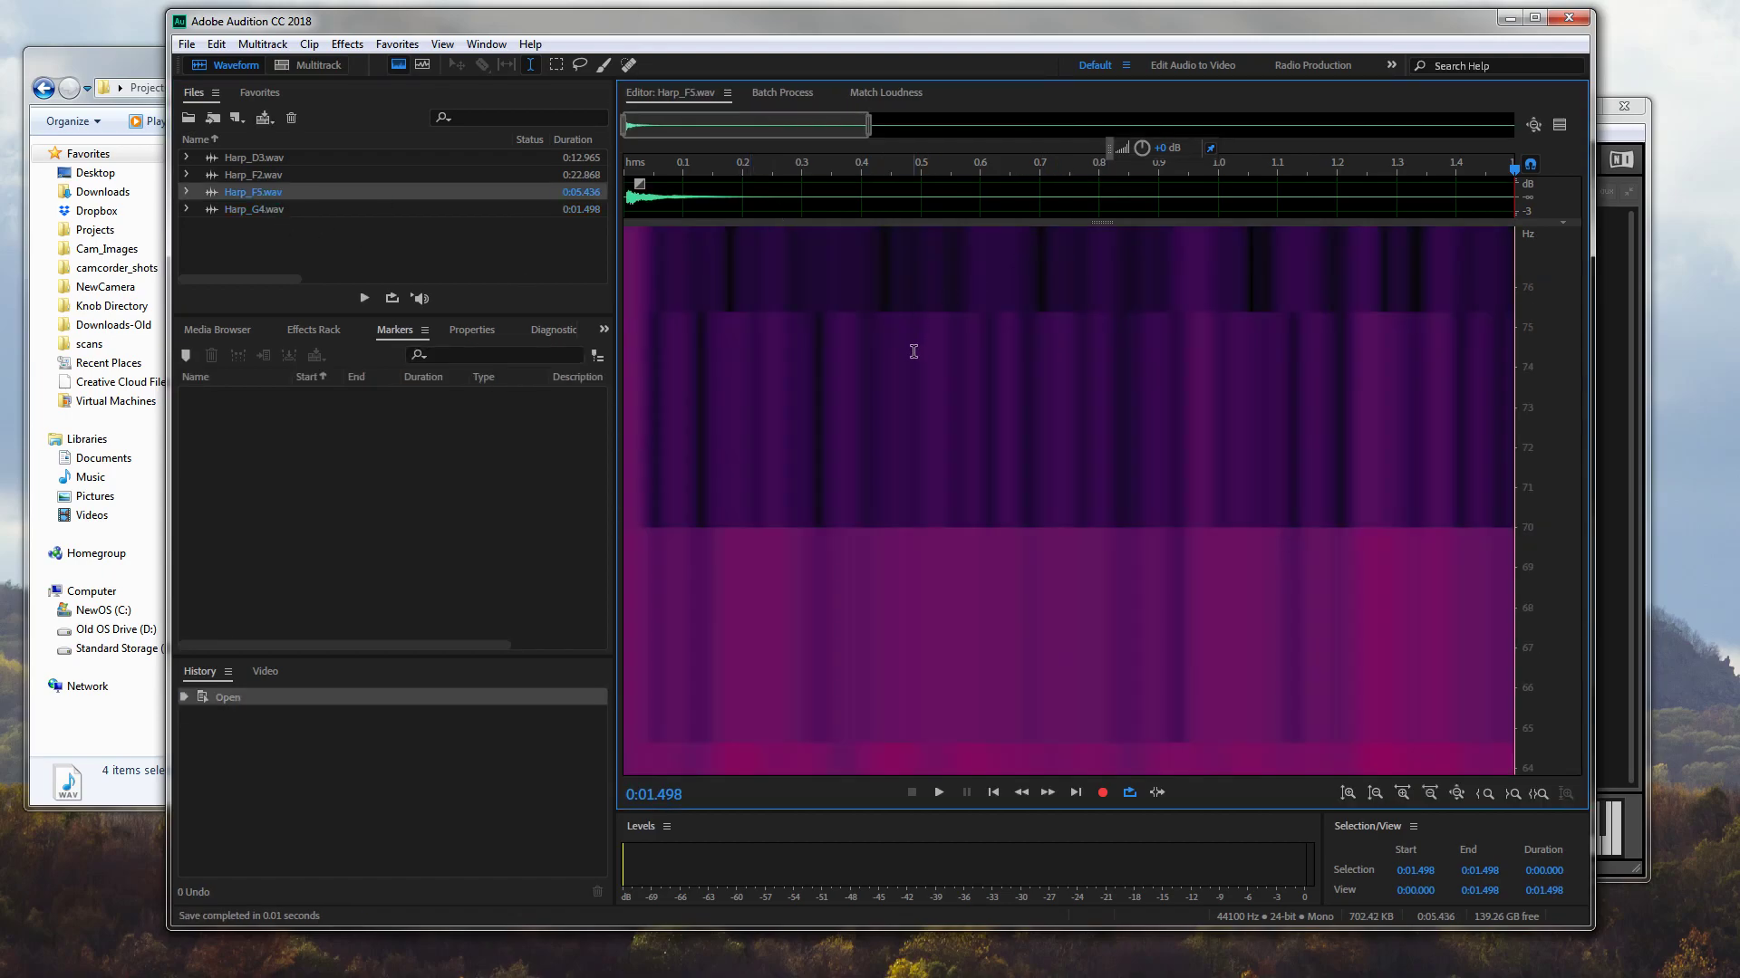
scroll(913, 352, "down", 3)
right_click(1523, 347)
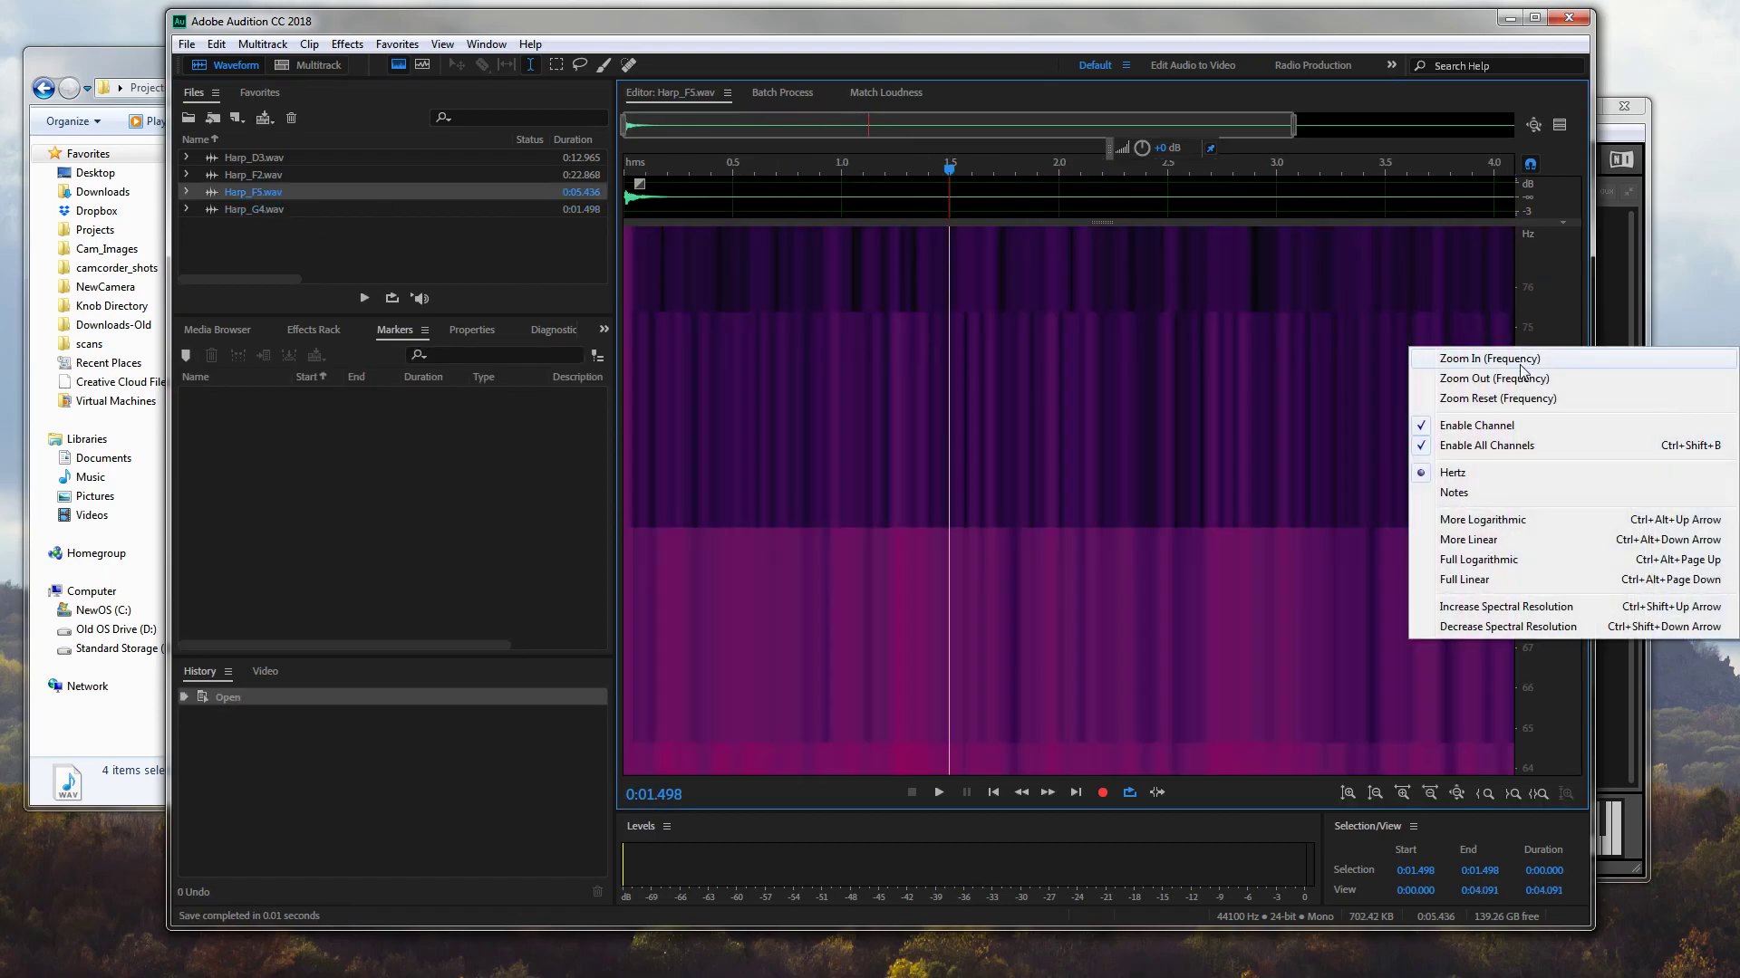
left_click(1496, 399)
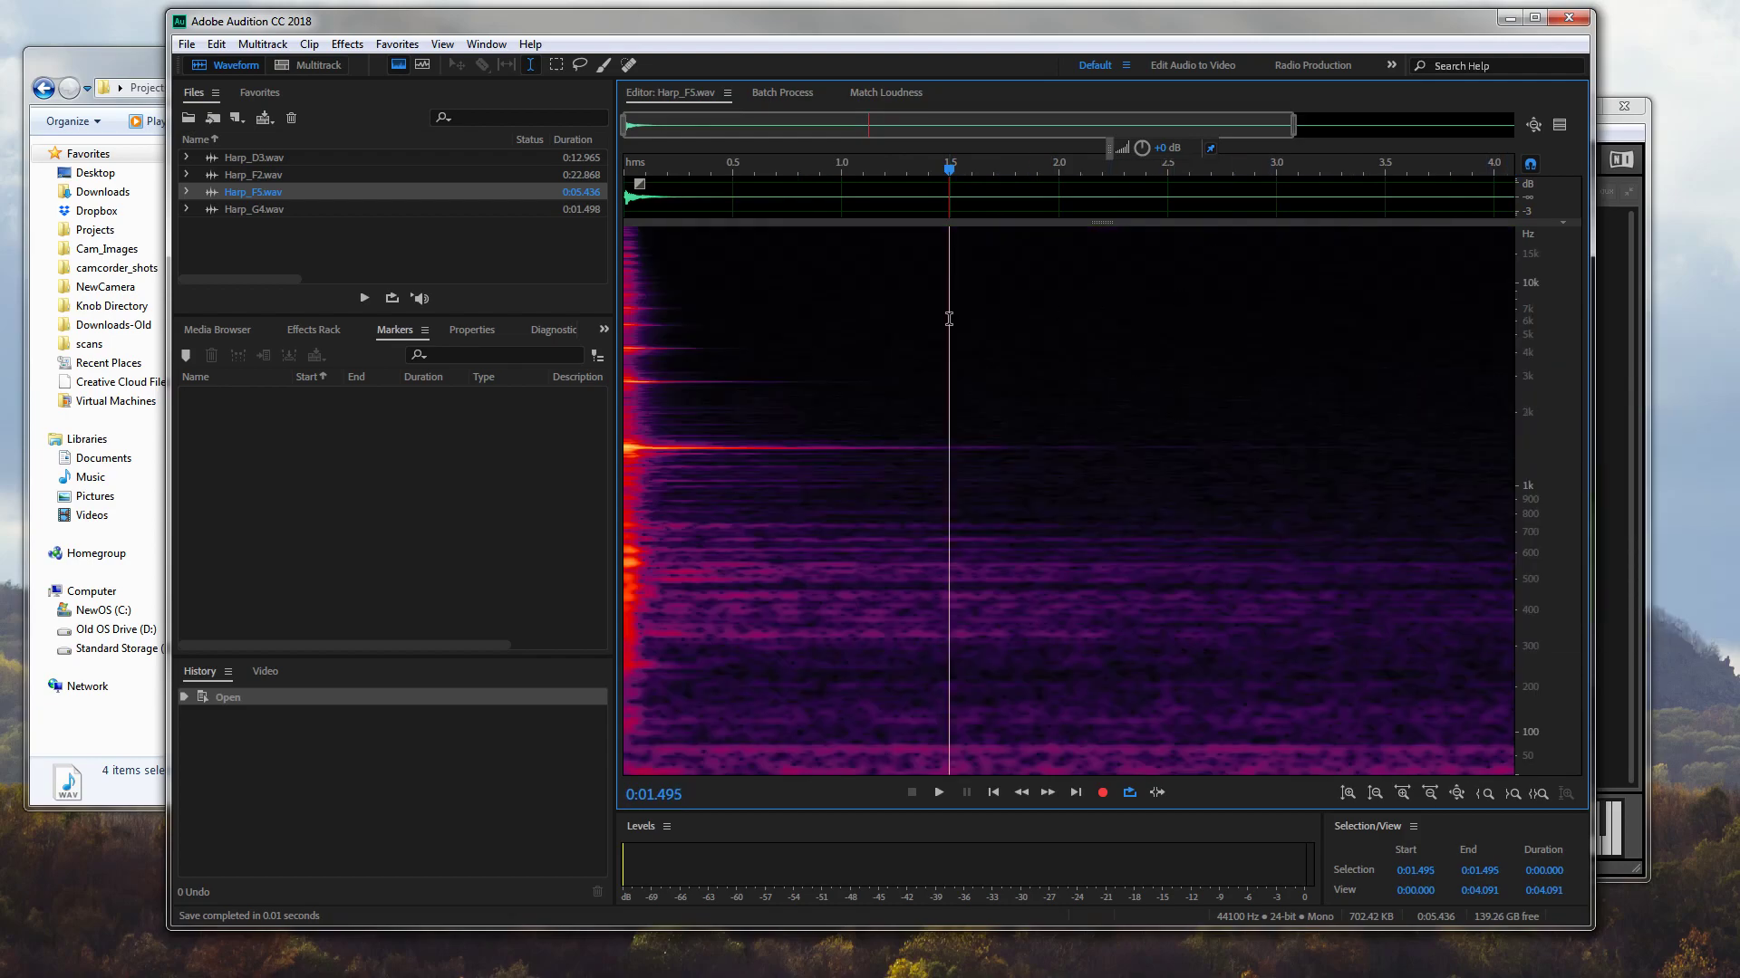
left_click_drag(948, 319, 1735, 386)
key("Delete")
left_click_drag(1504, 184, 299, 194)
key("ctrl+s")
Open Harp_F2.wav and play it from the start to judge its decay
left_click(270, 176)
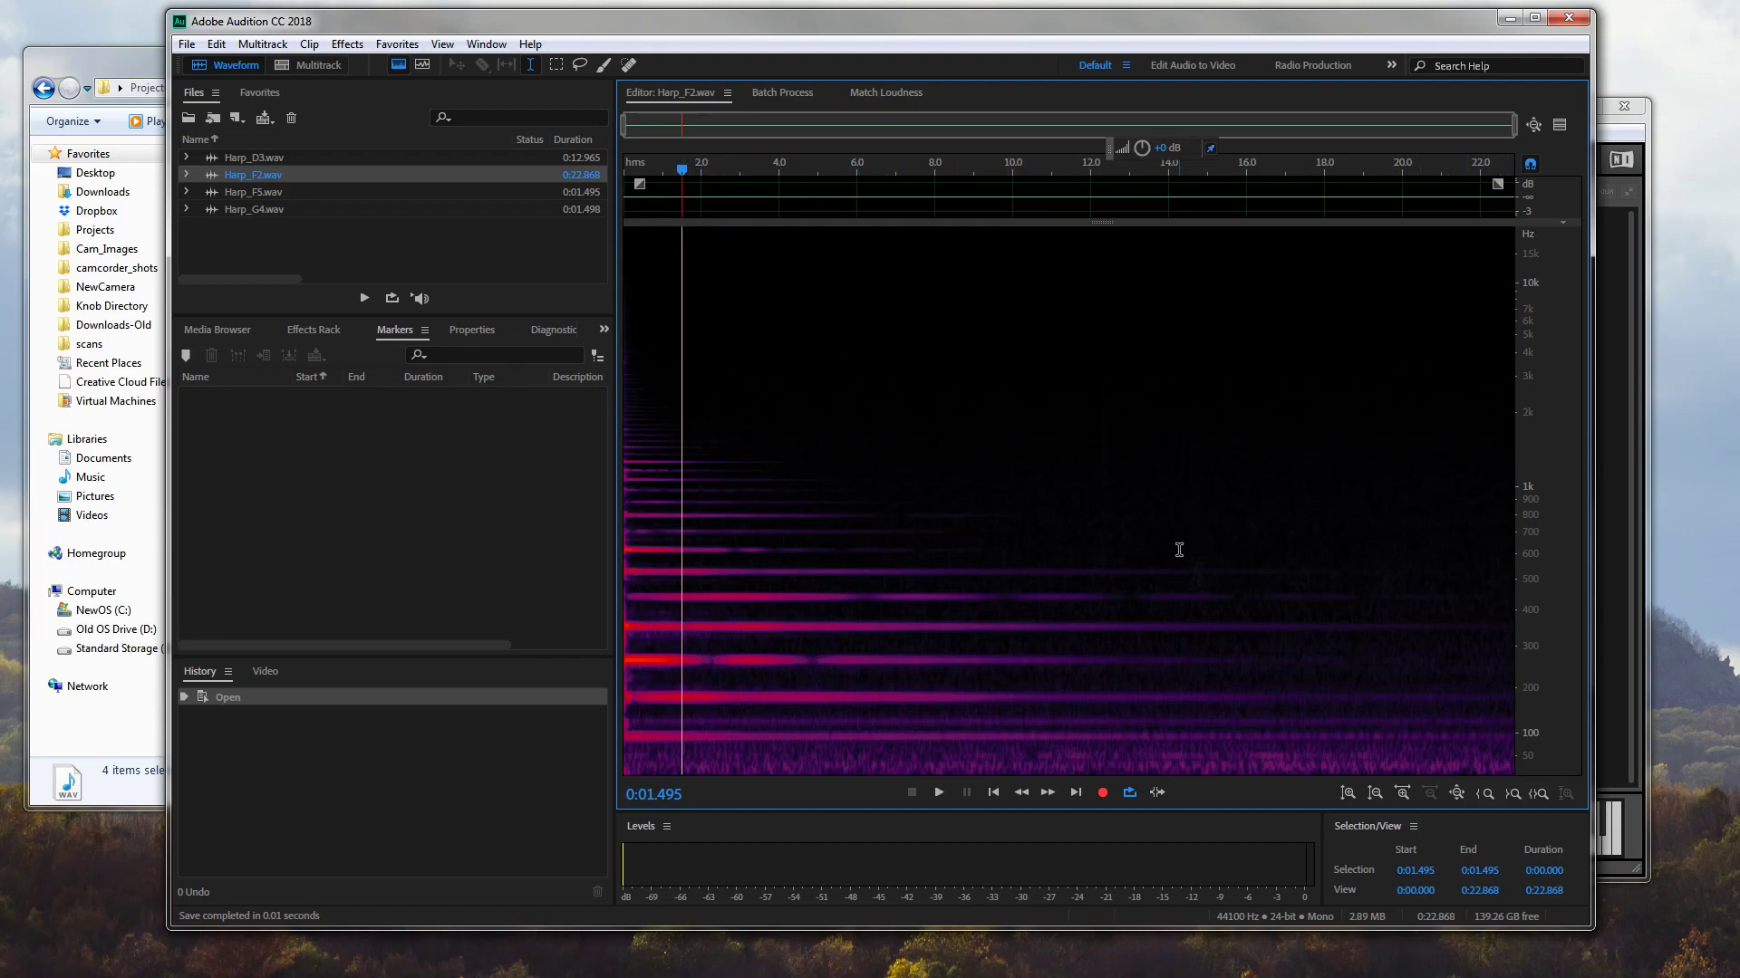
left_click_drag(649, 163, 481, 163)
key("space")
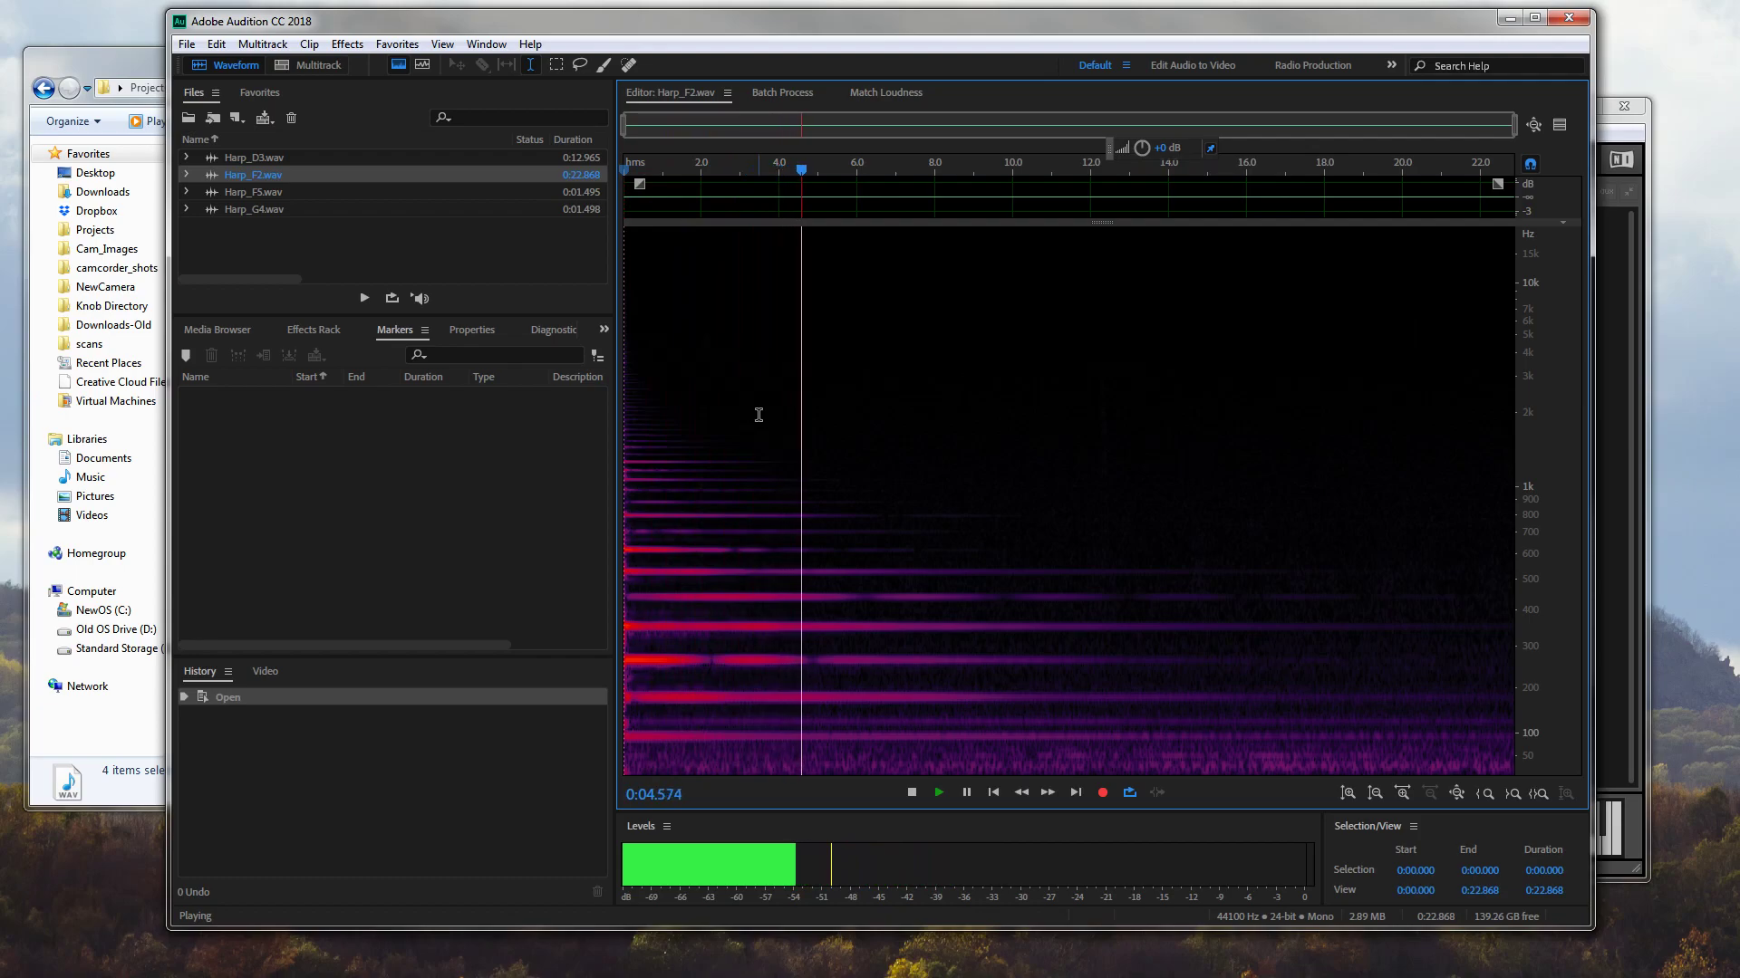
key("space")
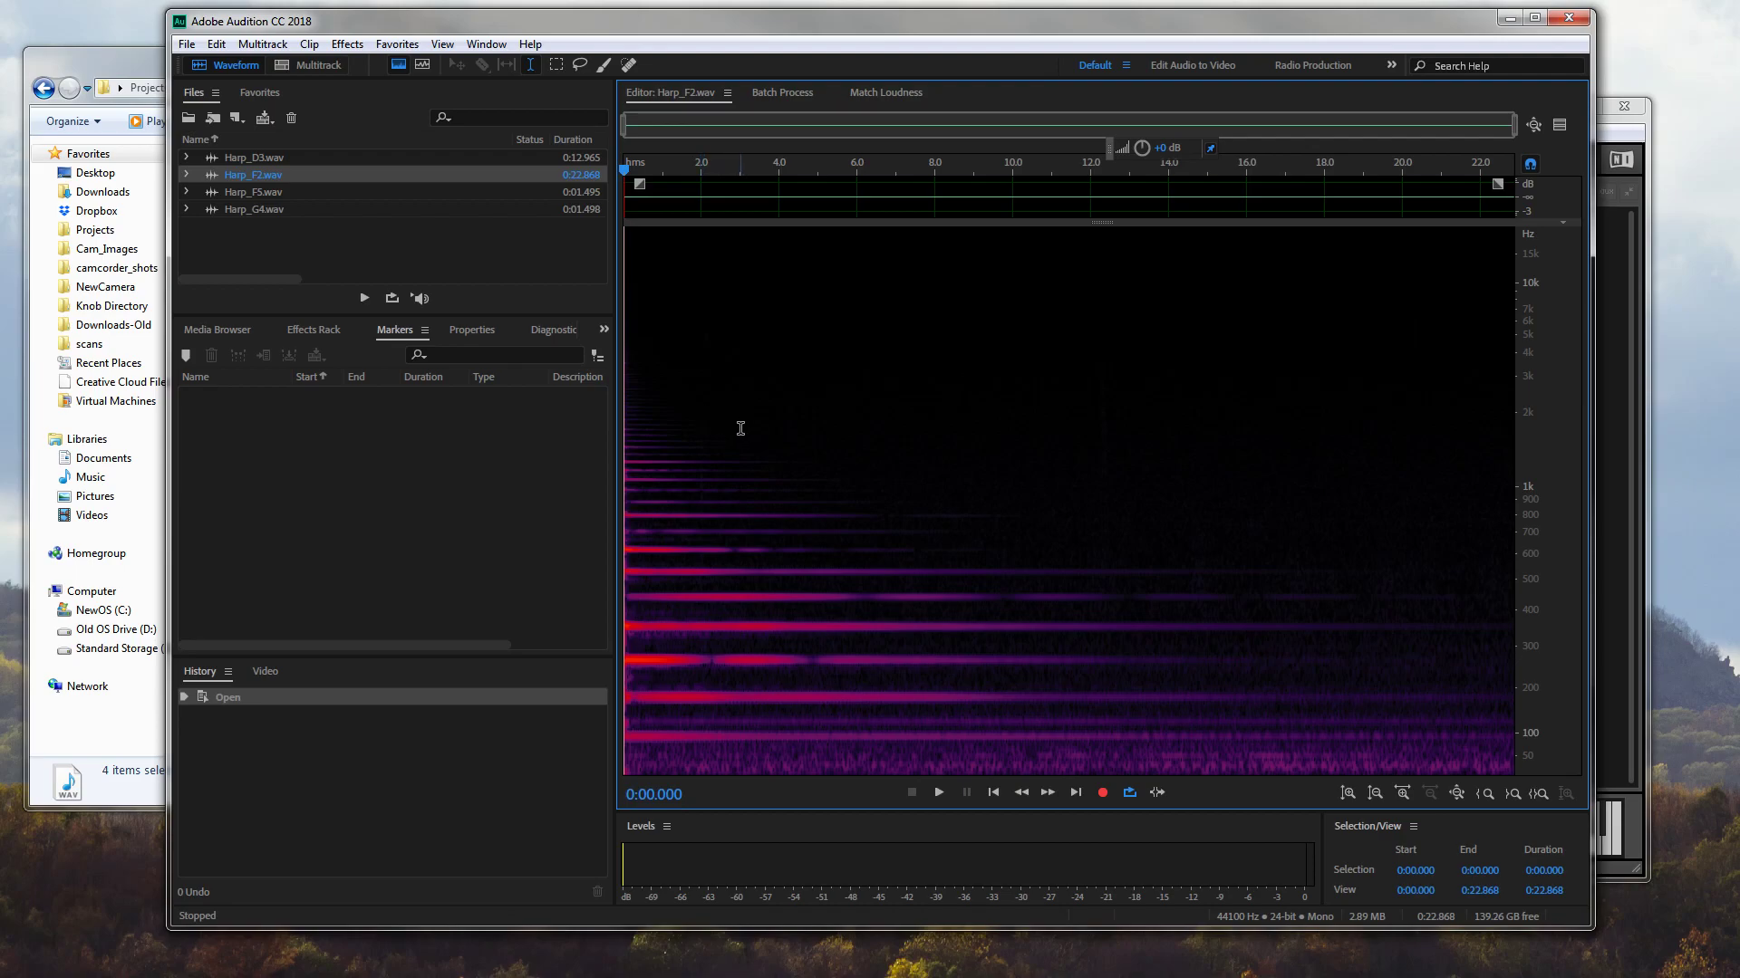
Delete everything after about 3 s in Harp_F2.wav, fade it out along its full length, and save it
left_click_drag(739, 429, 1681, 576)
key("Delete")
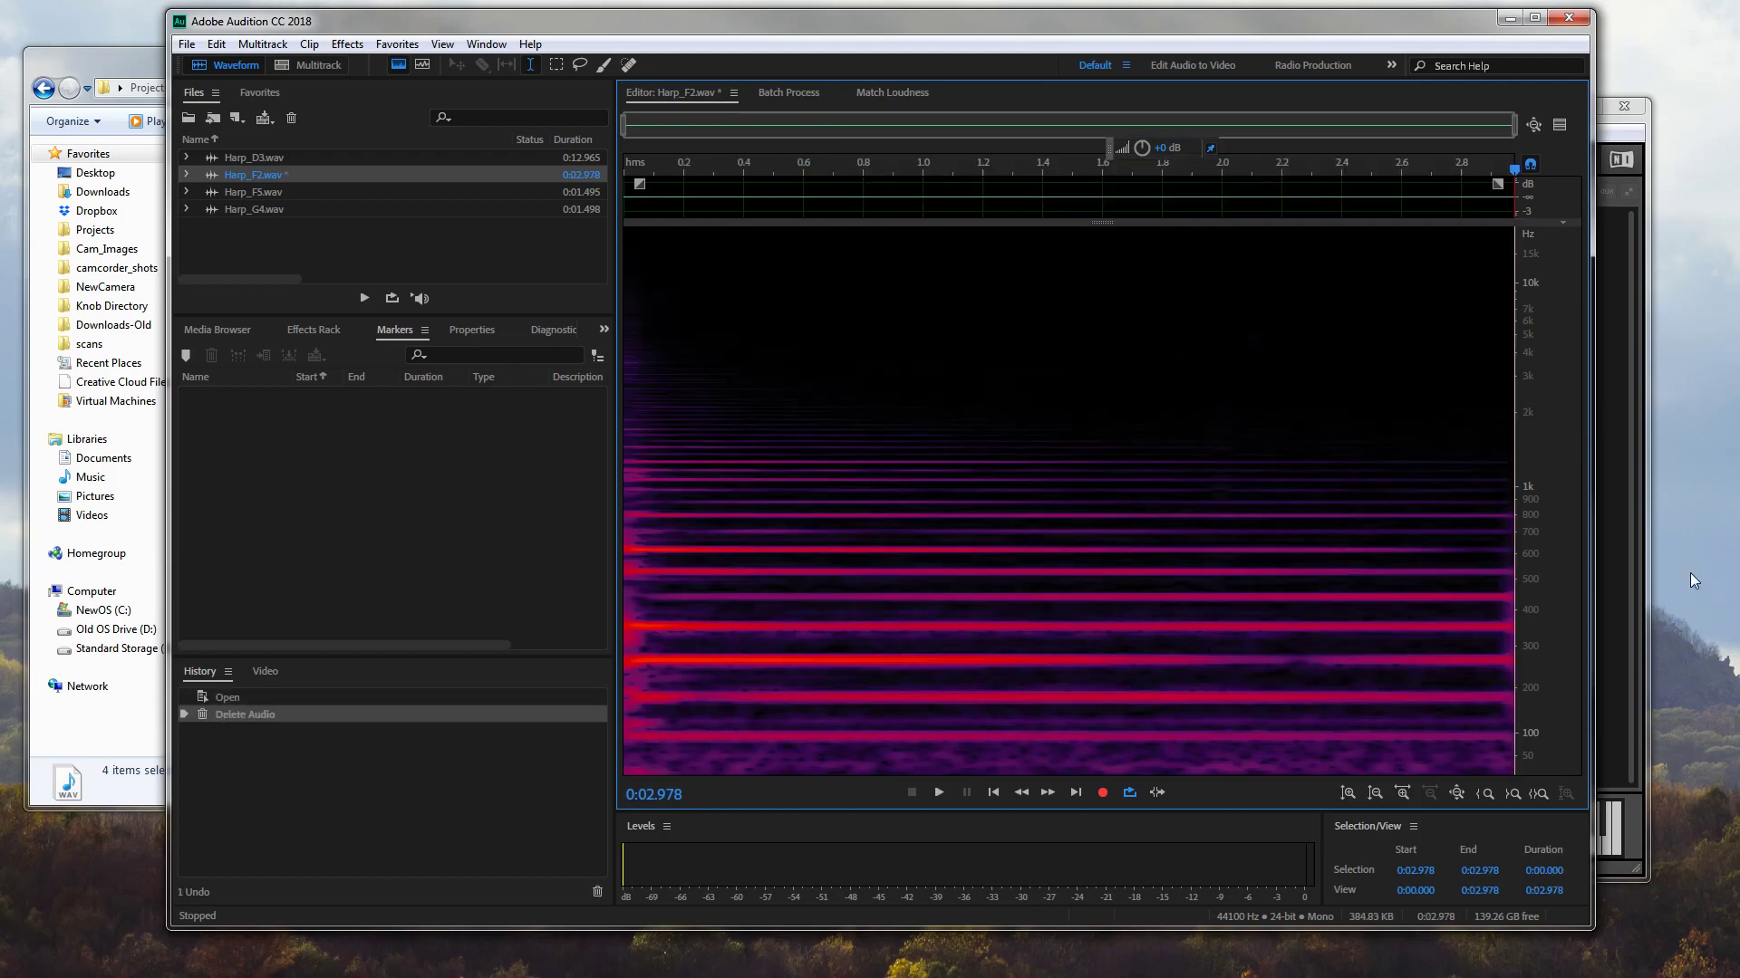
left_click_drag(1498, 184, 324, 188)
key("ctrl+s")
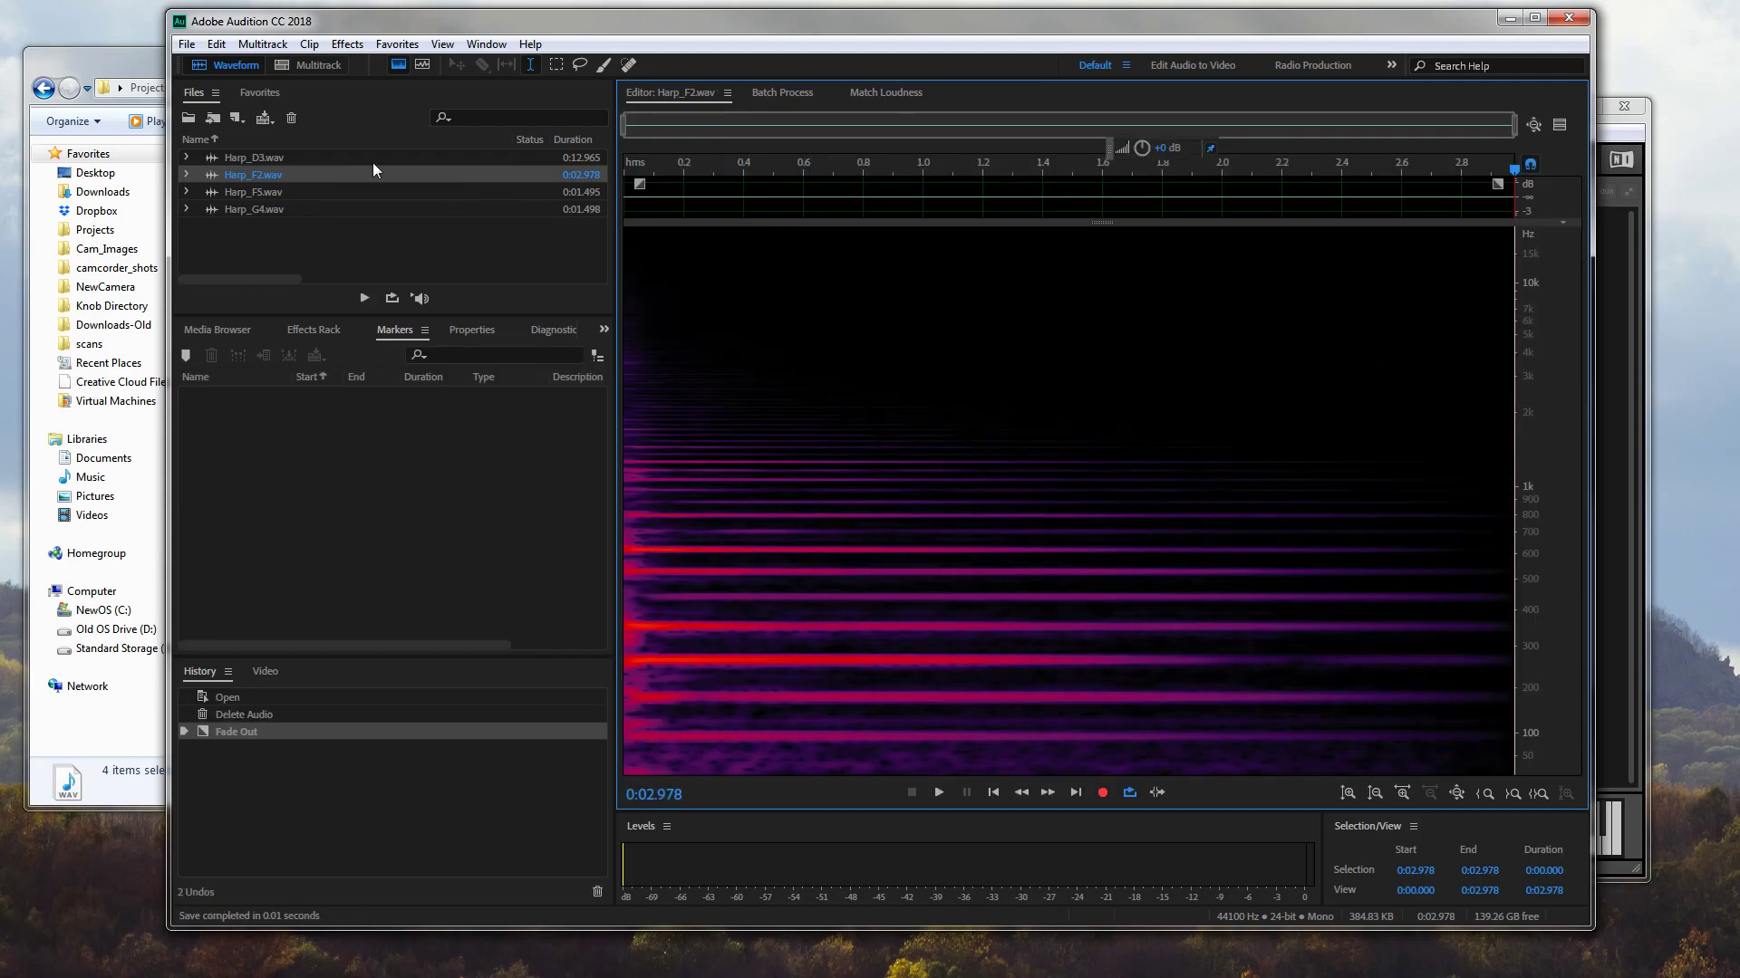
Open Harp_D3.wav, trim it to about 1.5 s with a full-length fade-out, and save it
double_click(339, 155)
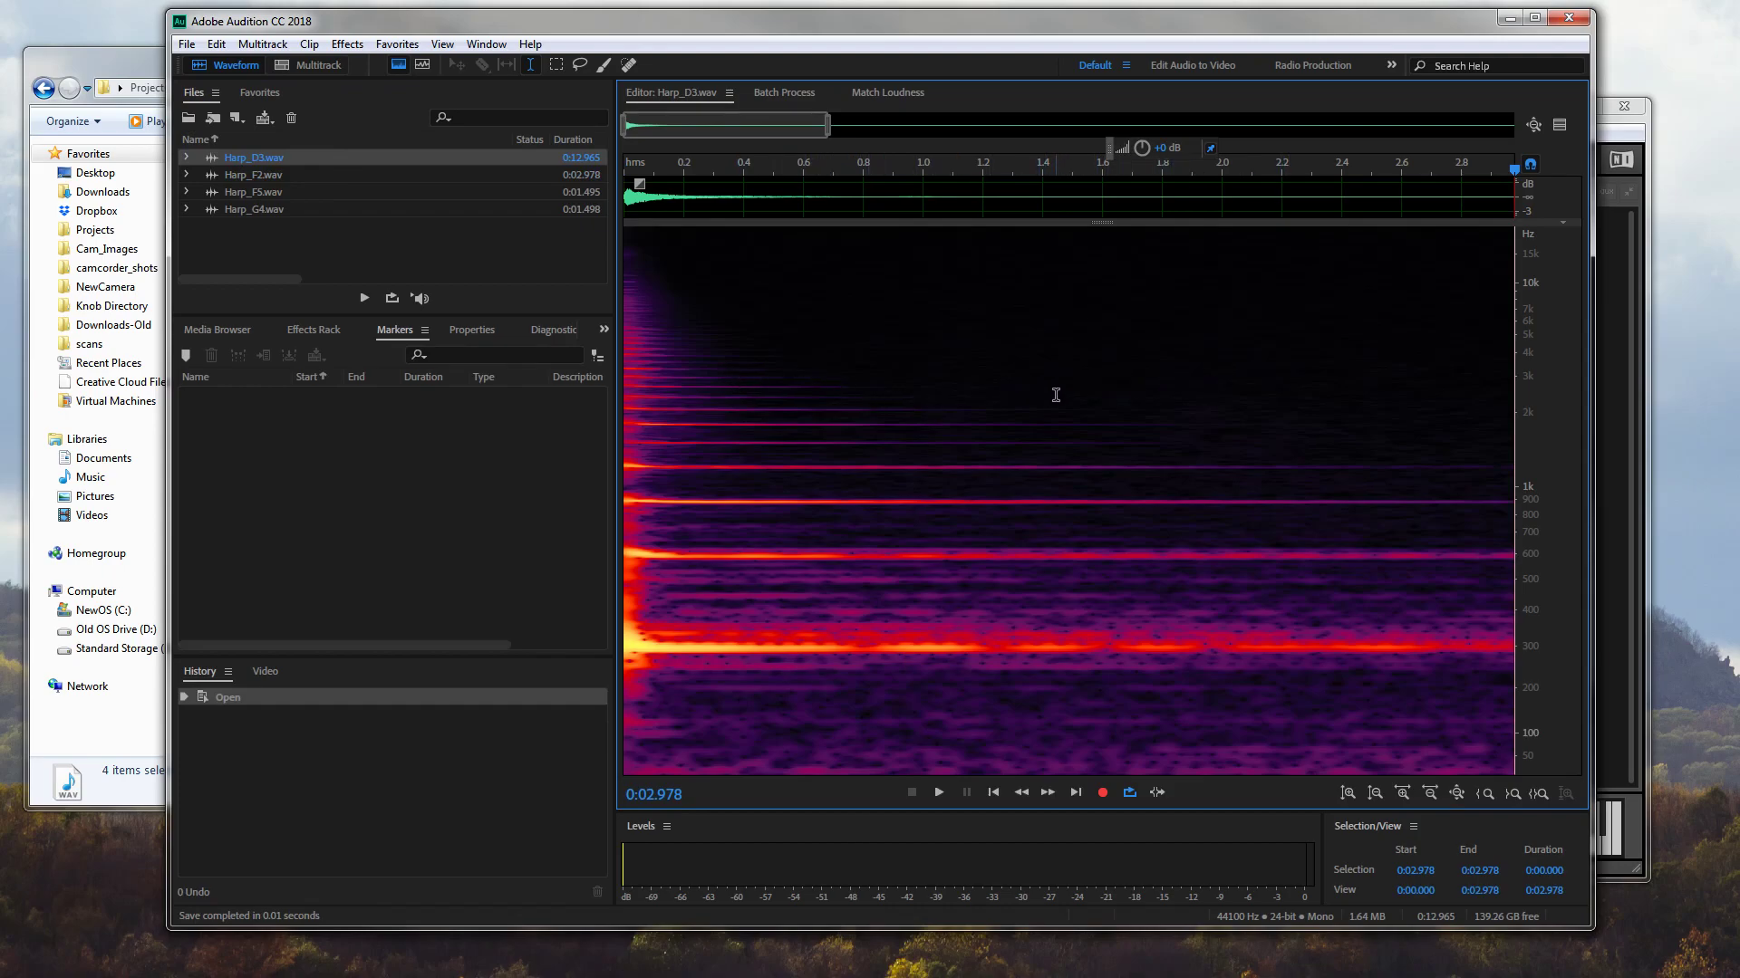
left_click_drag(1073, 398, 1736, 562)
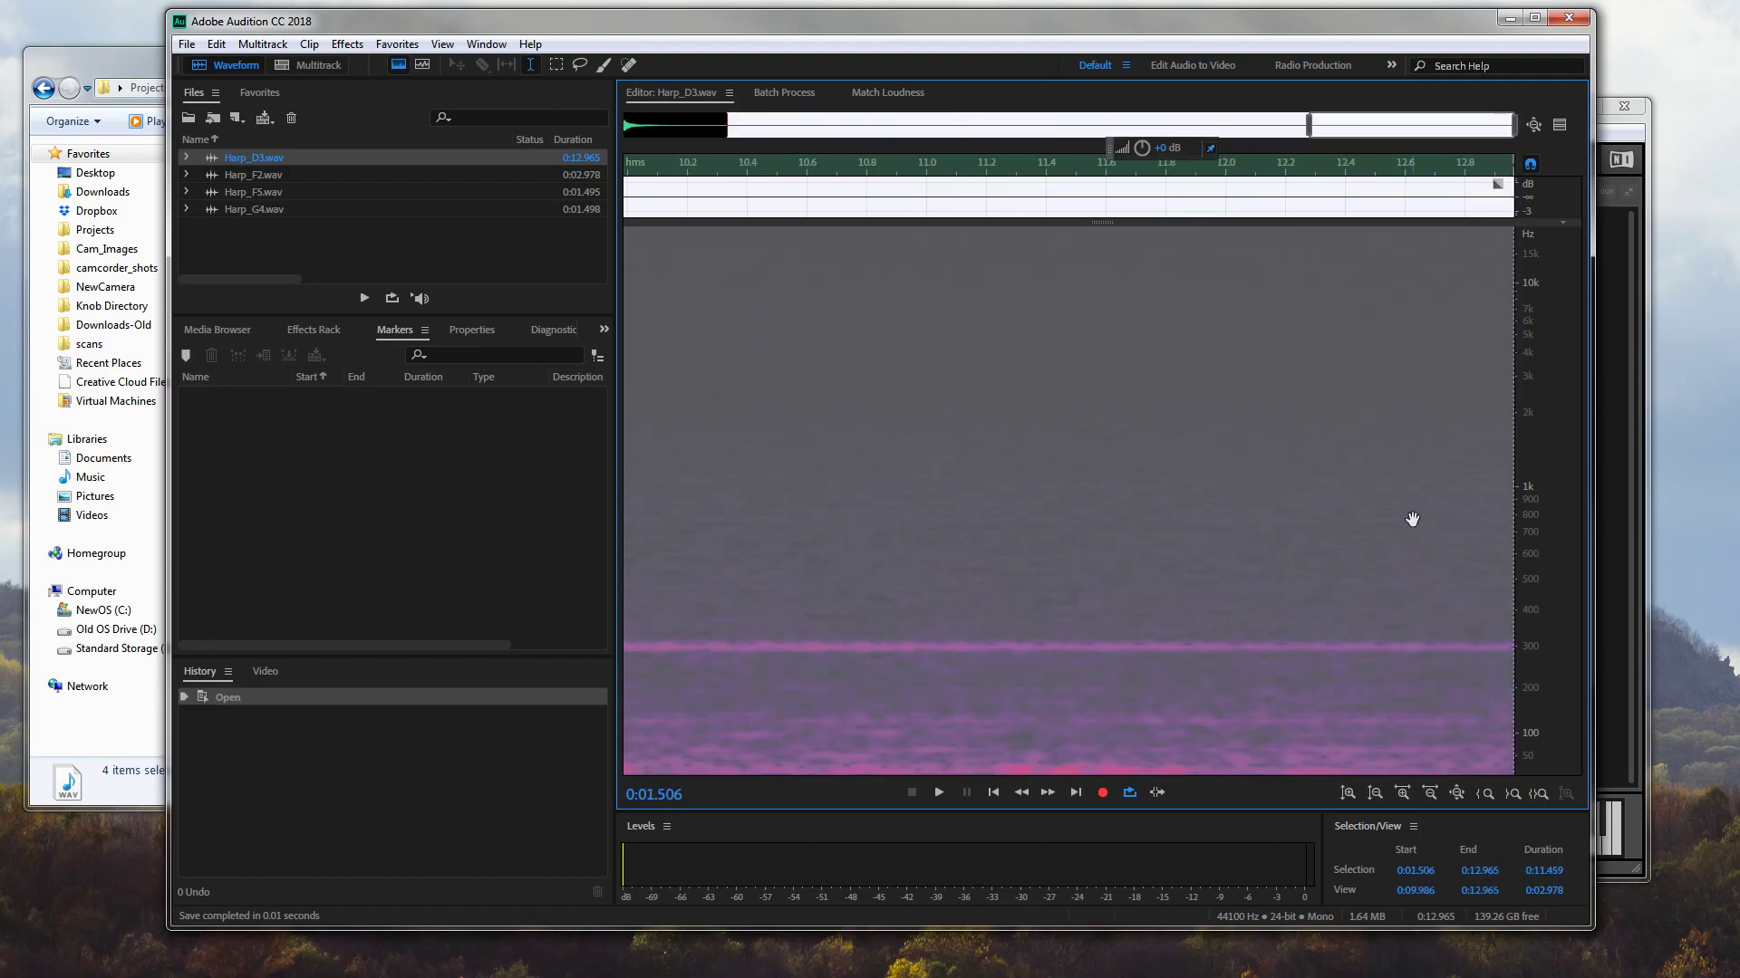
key("Delete")
left_click_drag(1498, 184, 386, 194)
key("ctrl+s")
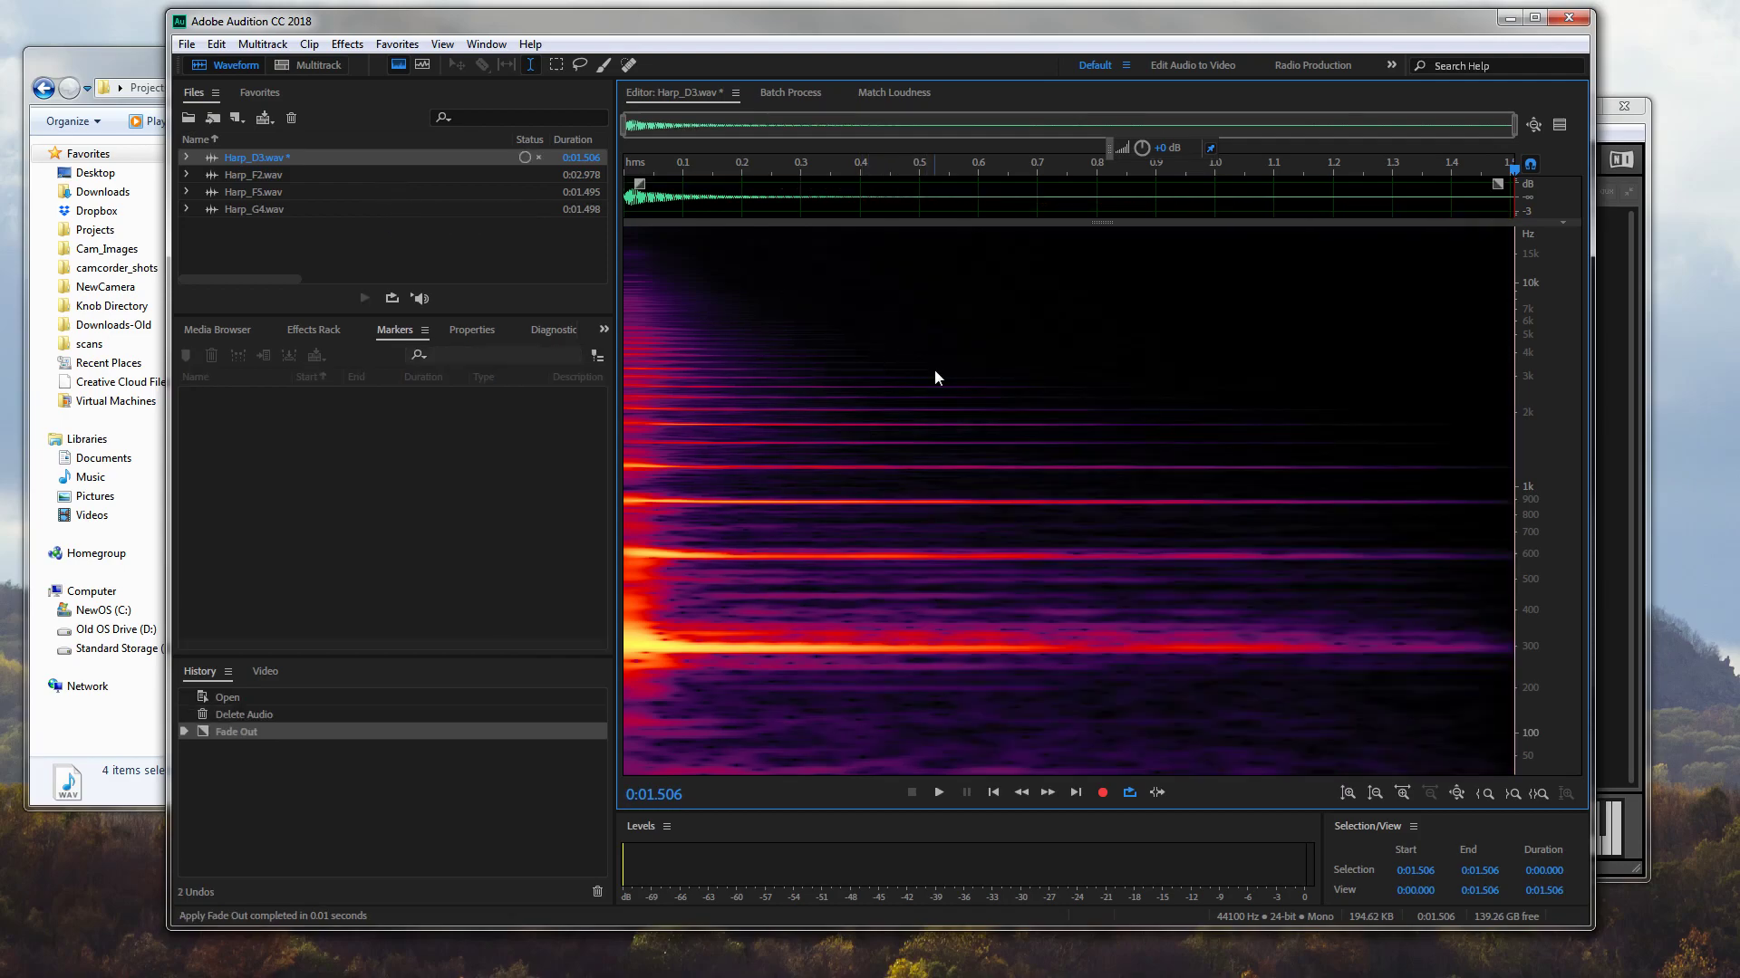
Add Harp_D3.wav, Harp_F2.wav, Harp_F5.wav and Harp_G4.wav together to the Match Loudness list
left_click(298, 247)
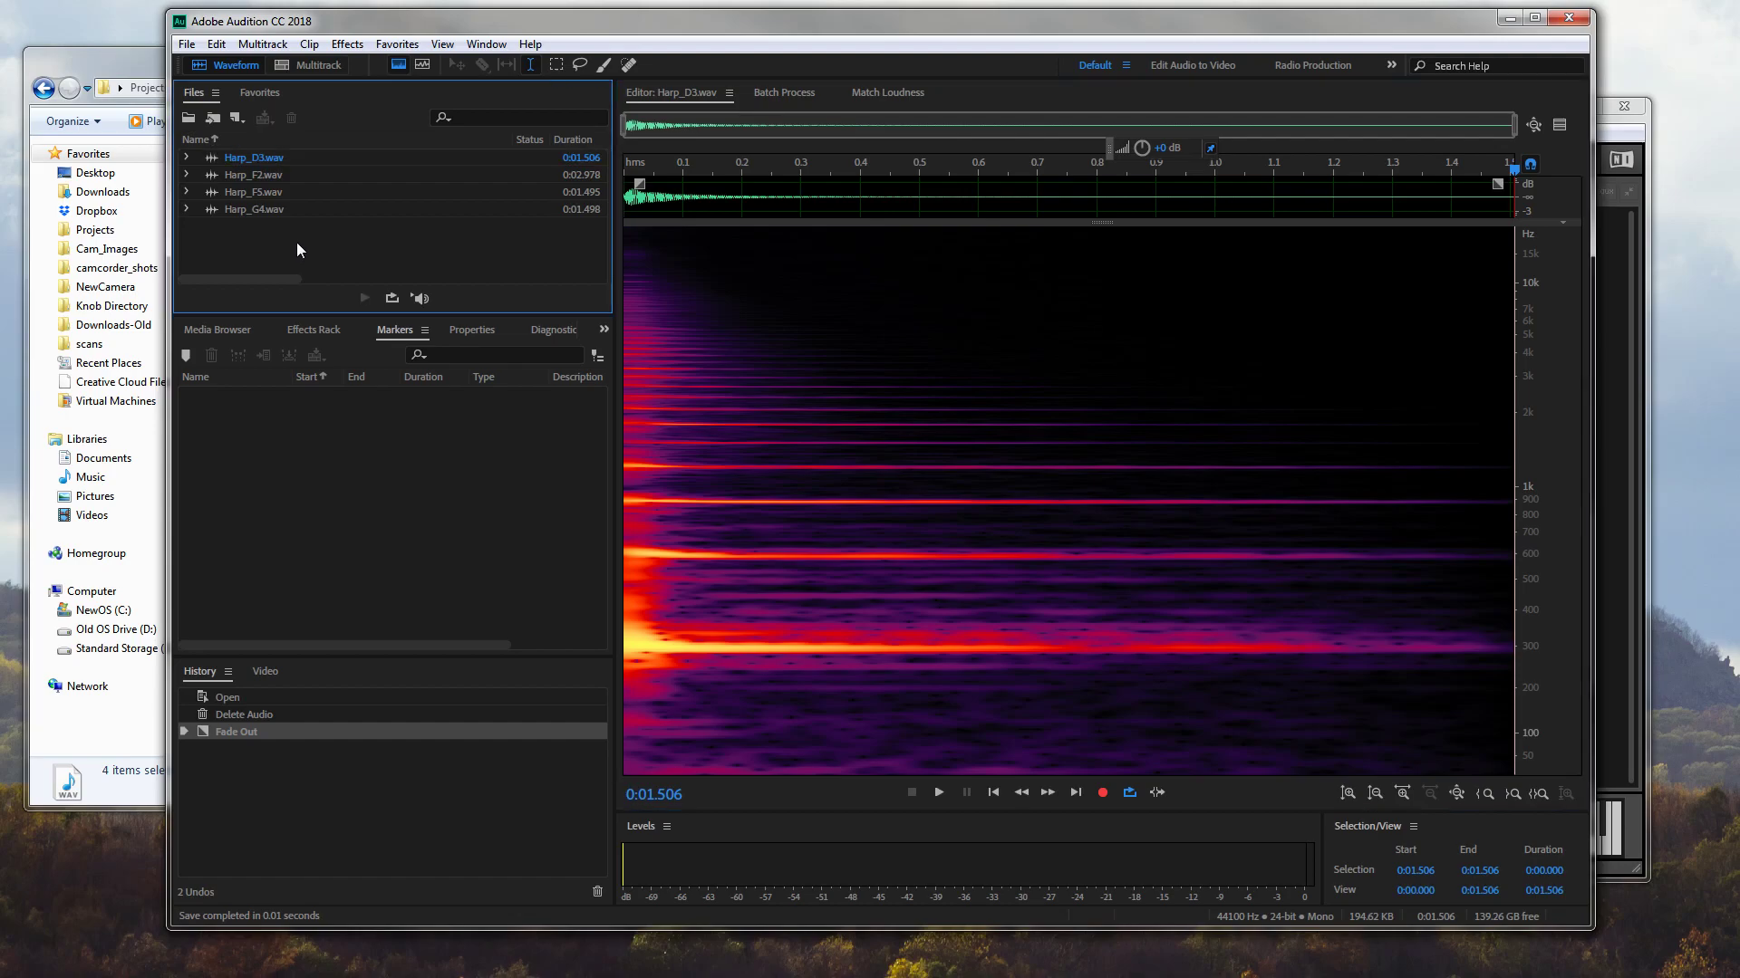
left_click_drag(259, 241, 356, 138)
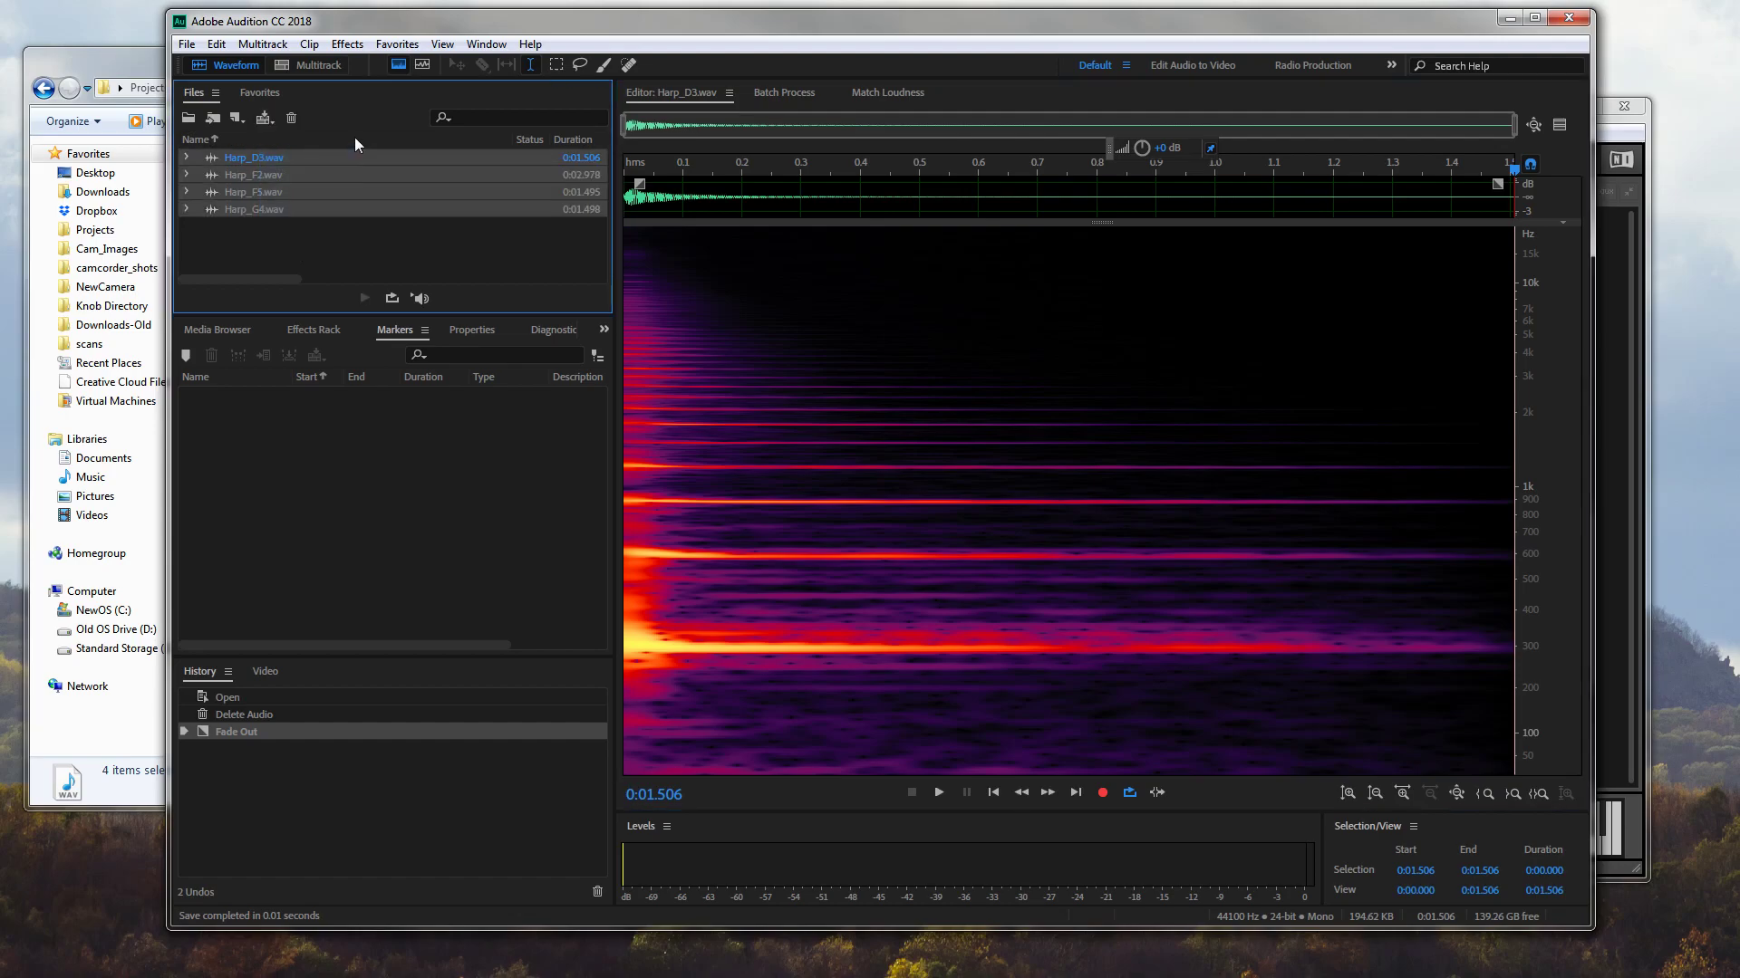
left_click(384, 232)
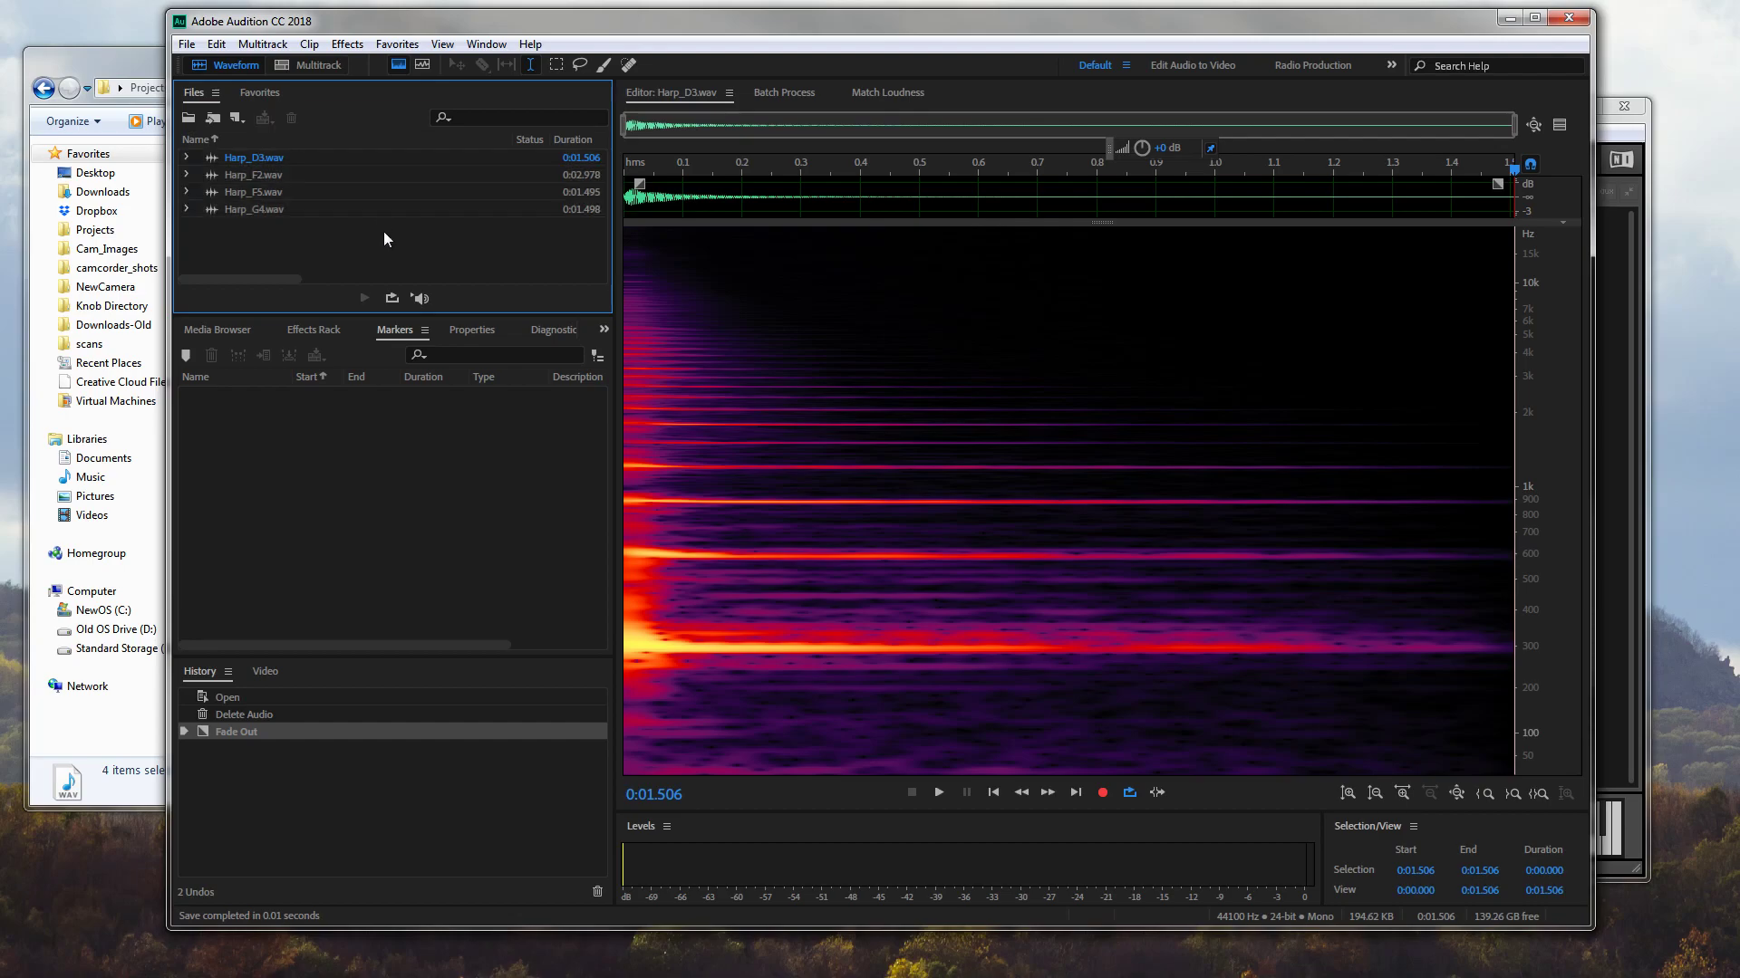
left_click_drag(270, 243, 312, 141)
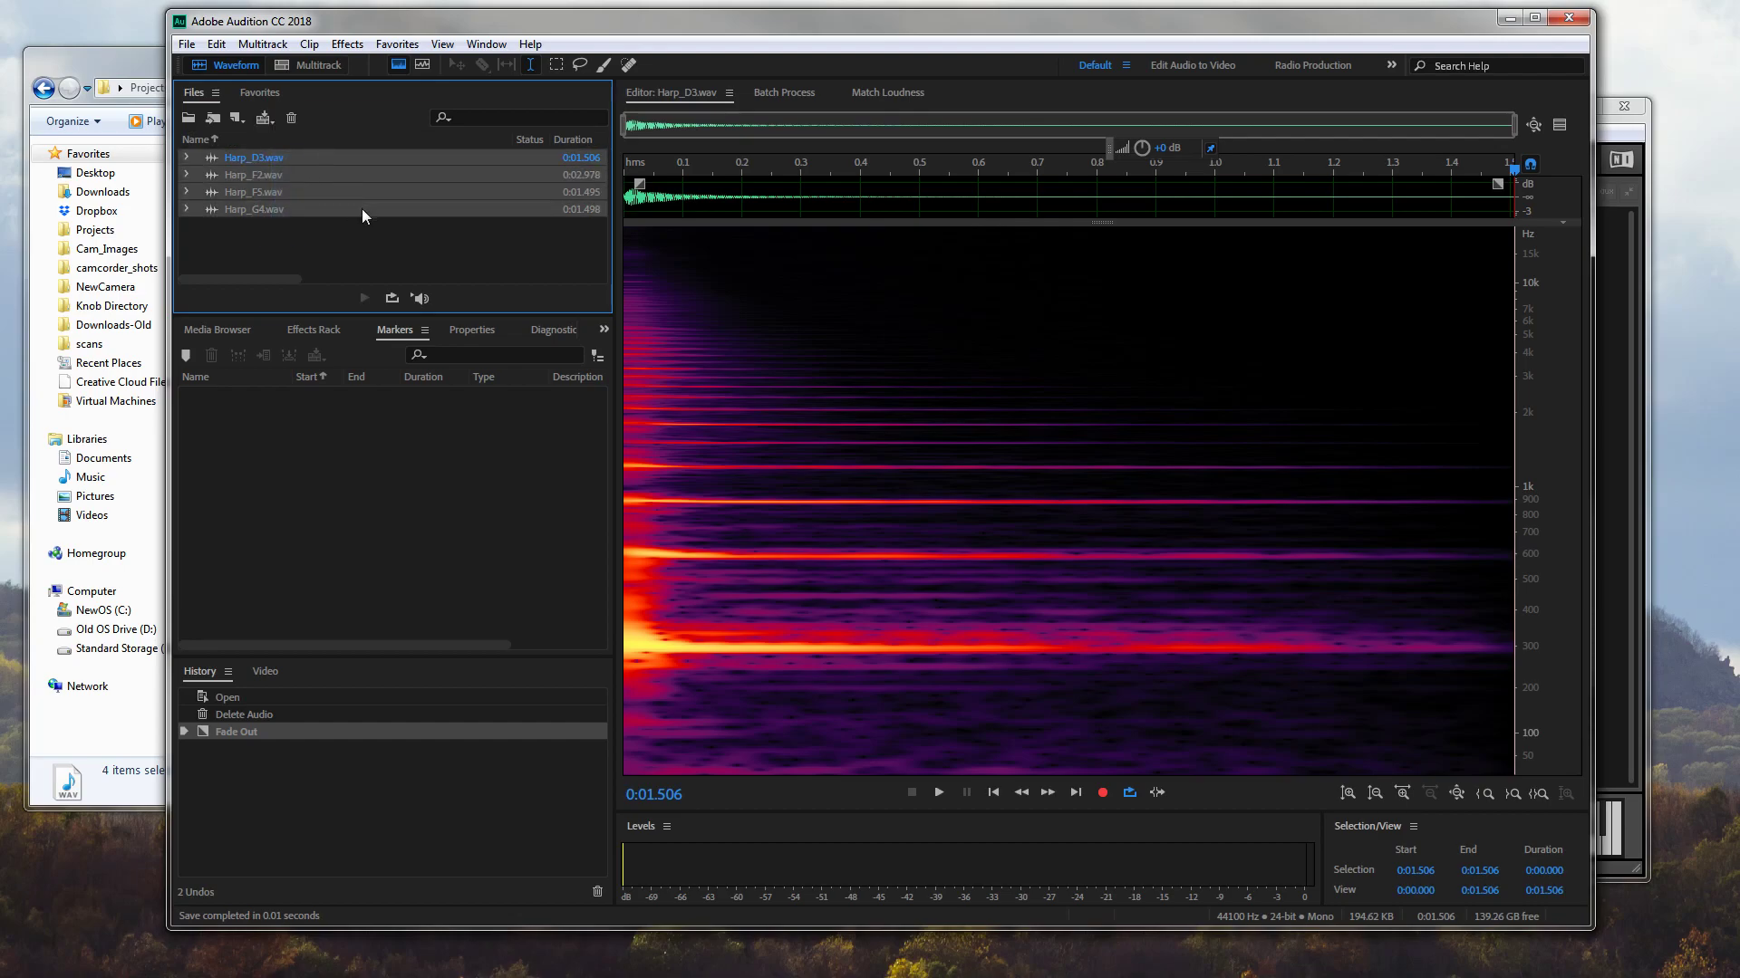
left_click(890, 93)
left_click_drag(323, 161, 1096, 283)
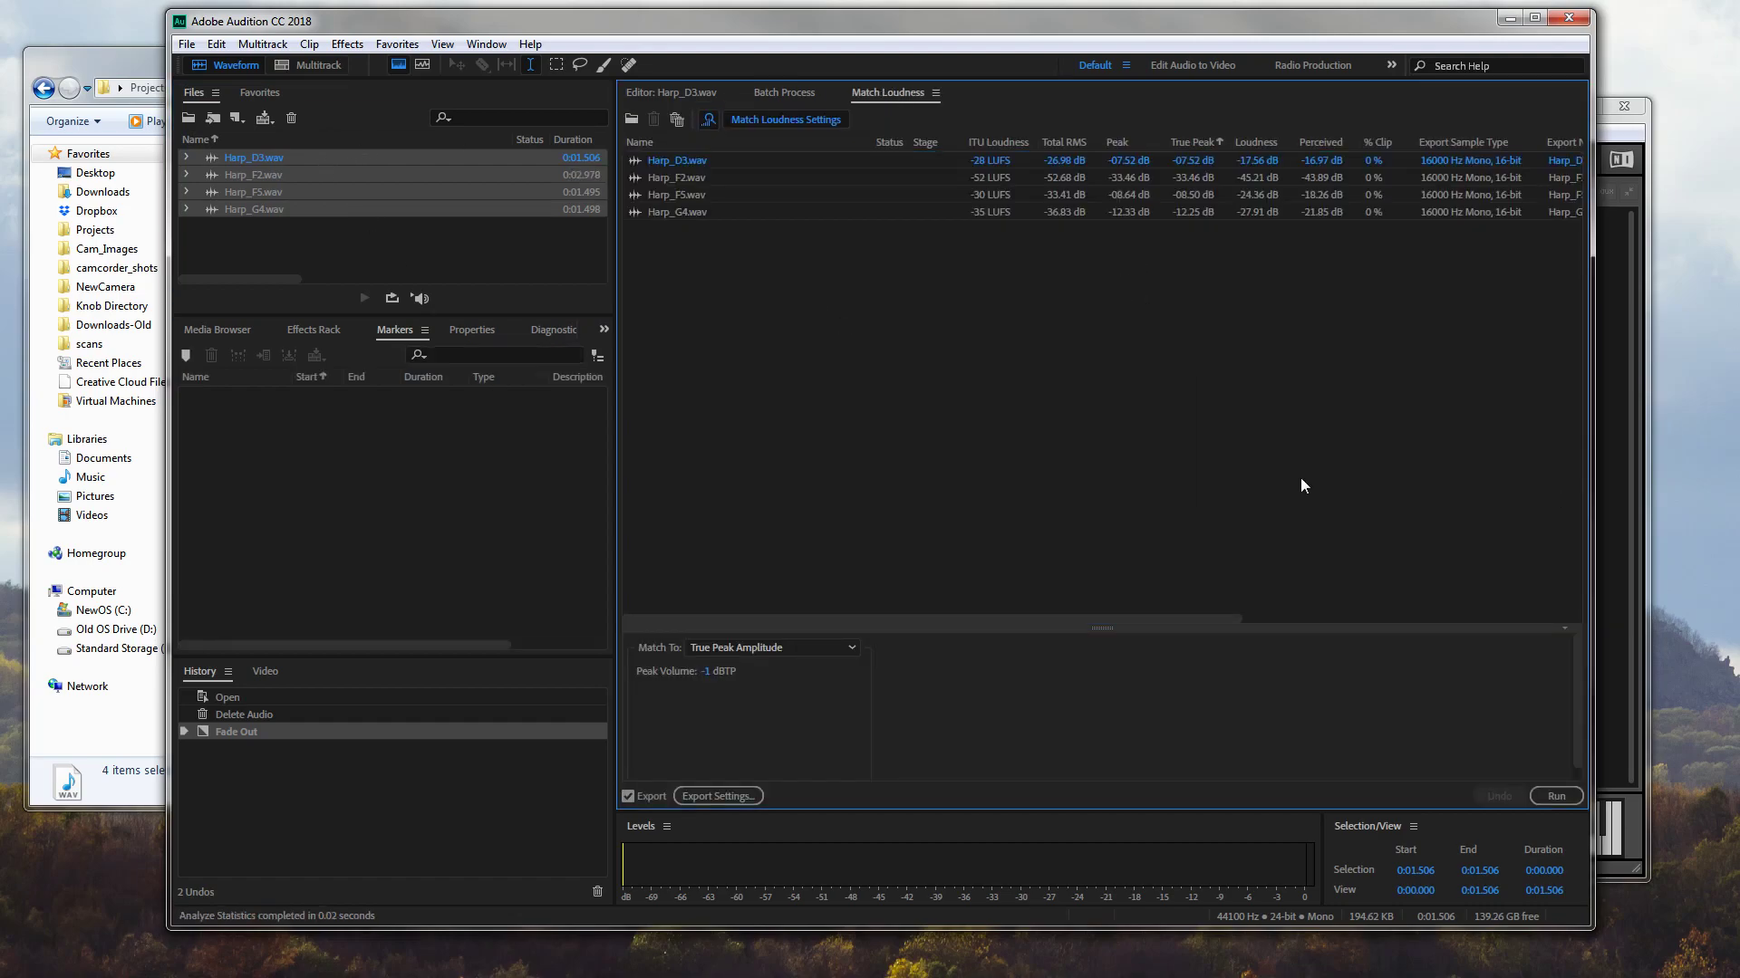
Check the export settings and run Match Loudness at a true peak of -1 dBTP, exporting 16-bit files over the originals
left_click(716, 796)
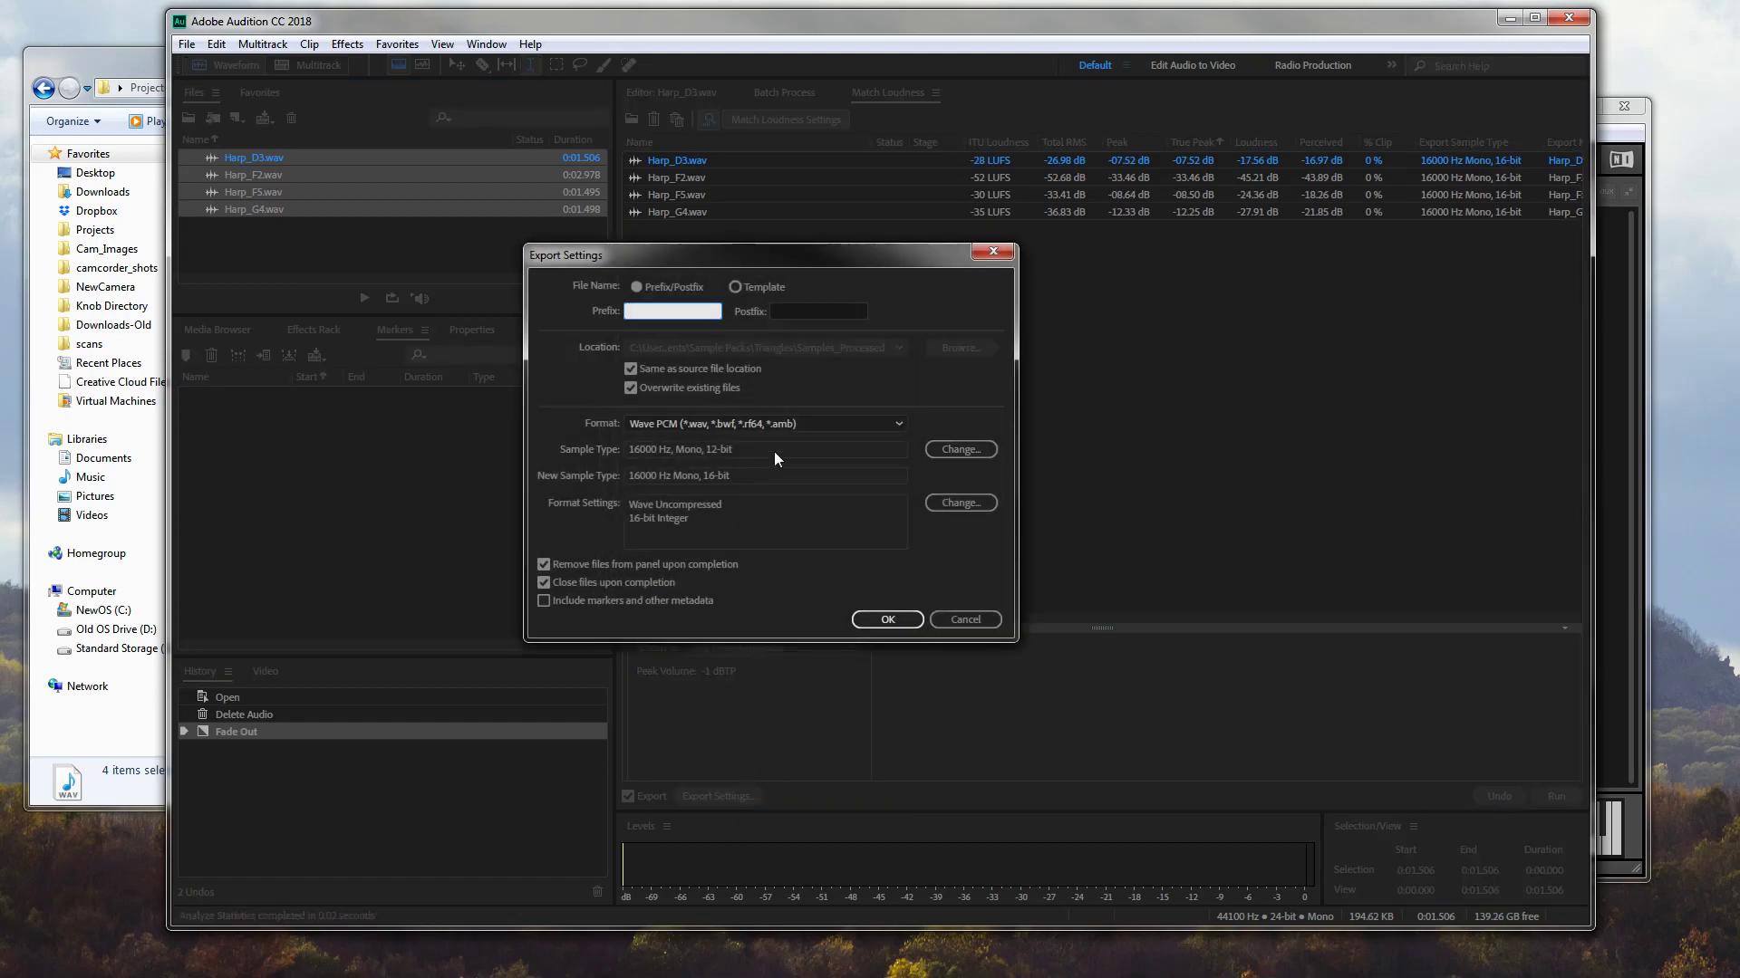
left_click(891, 620)
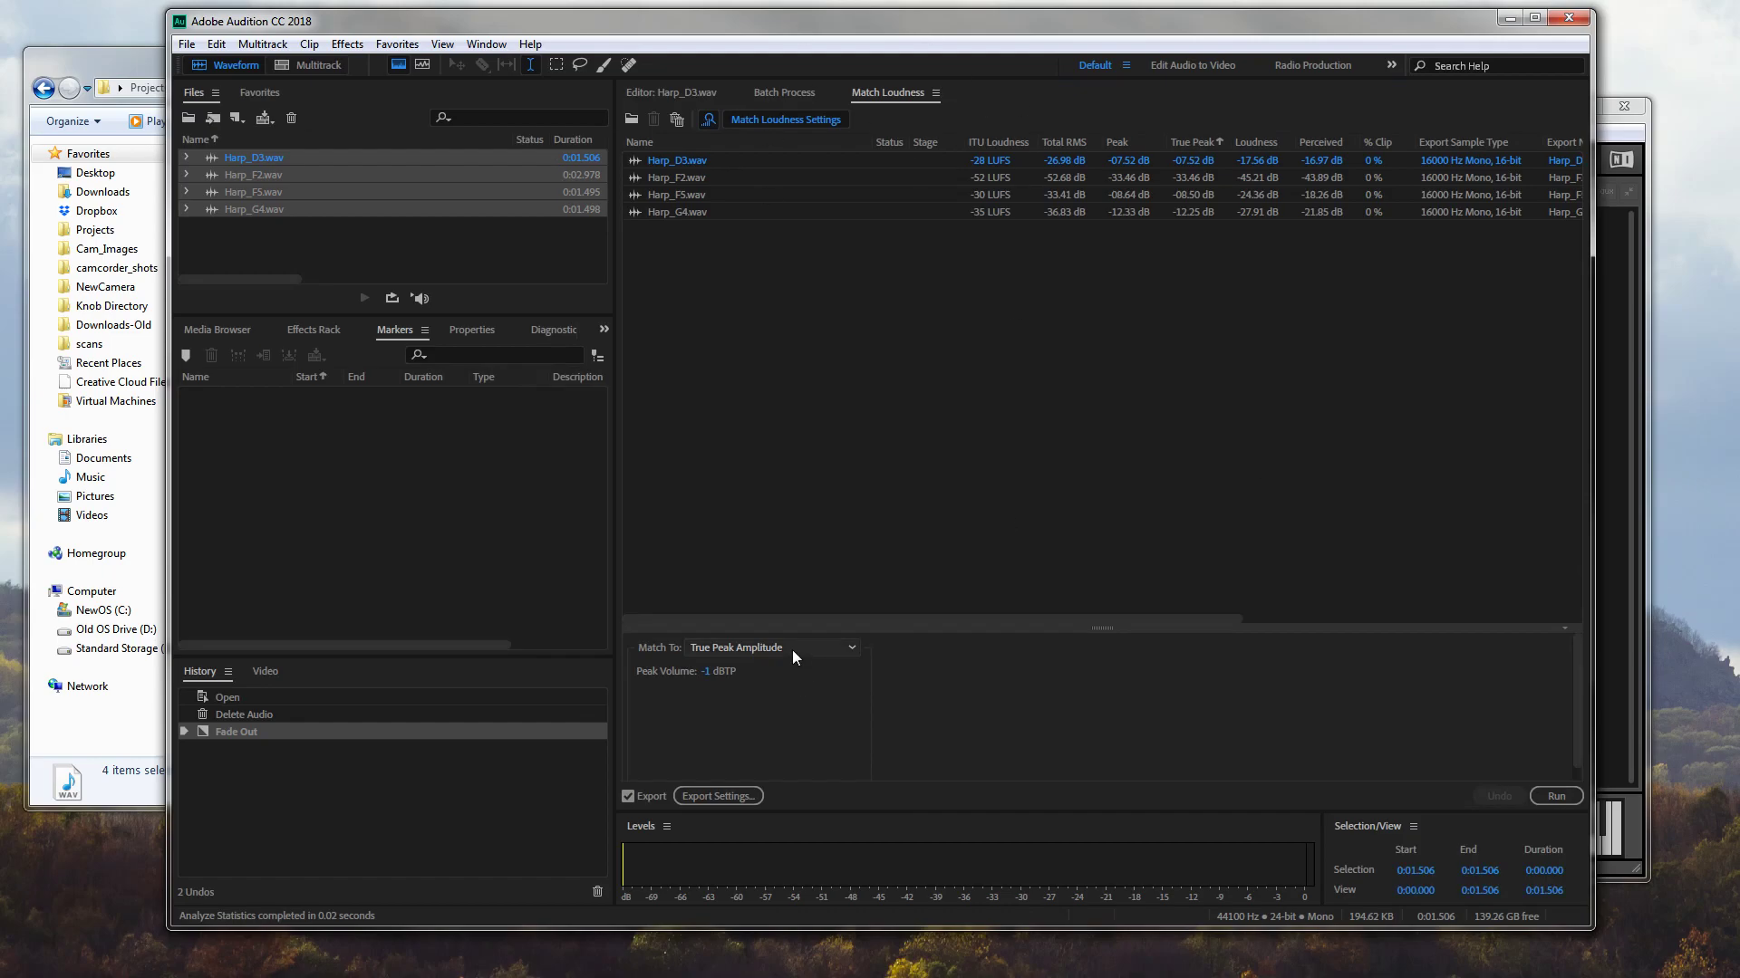
left_click_drag(708, 675, 711, 773)
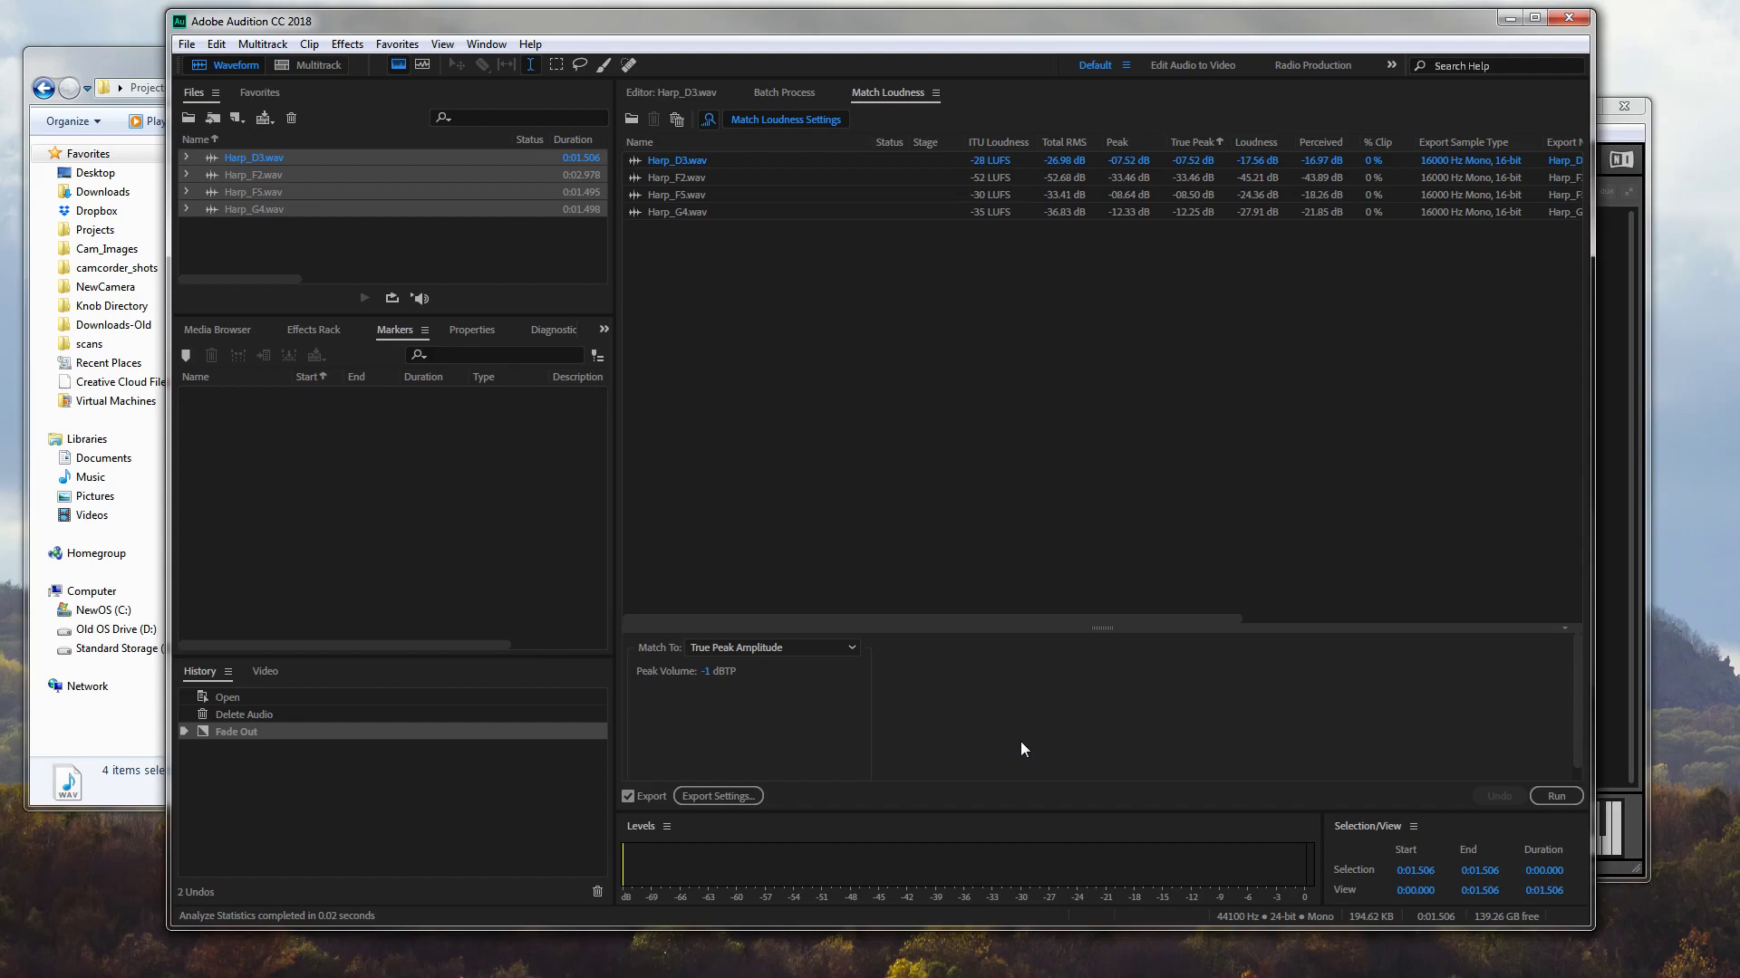
left_click(1564, 794)
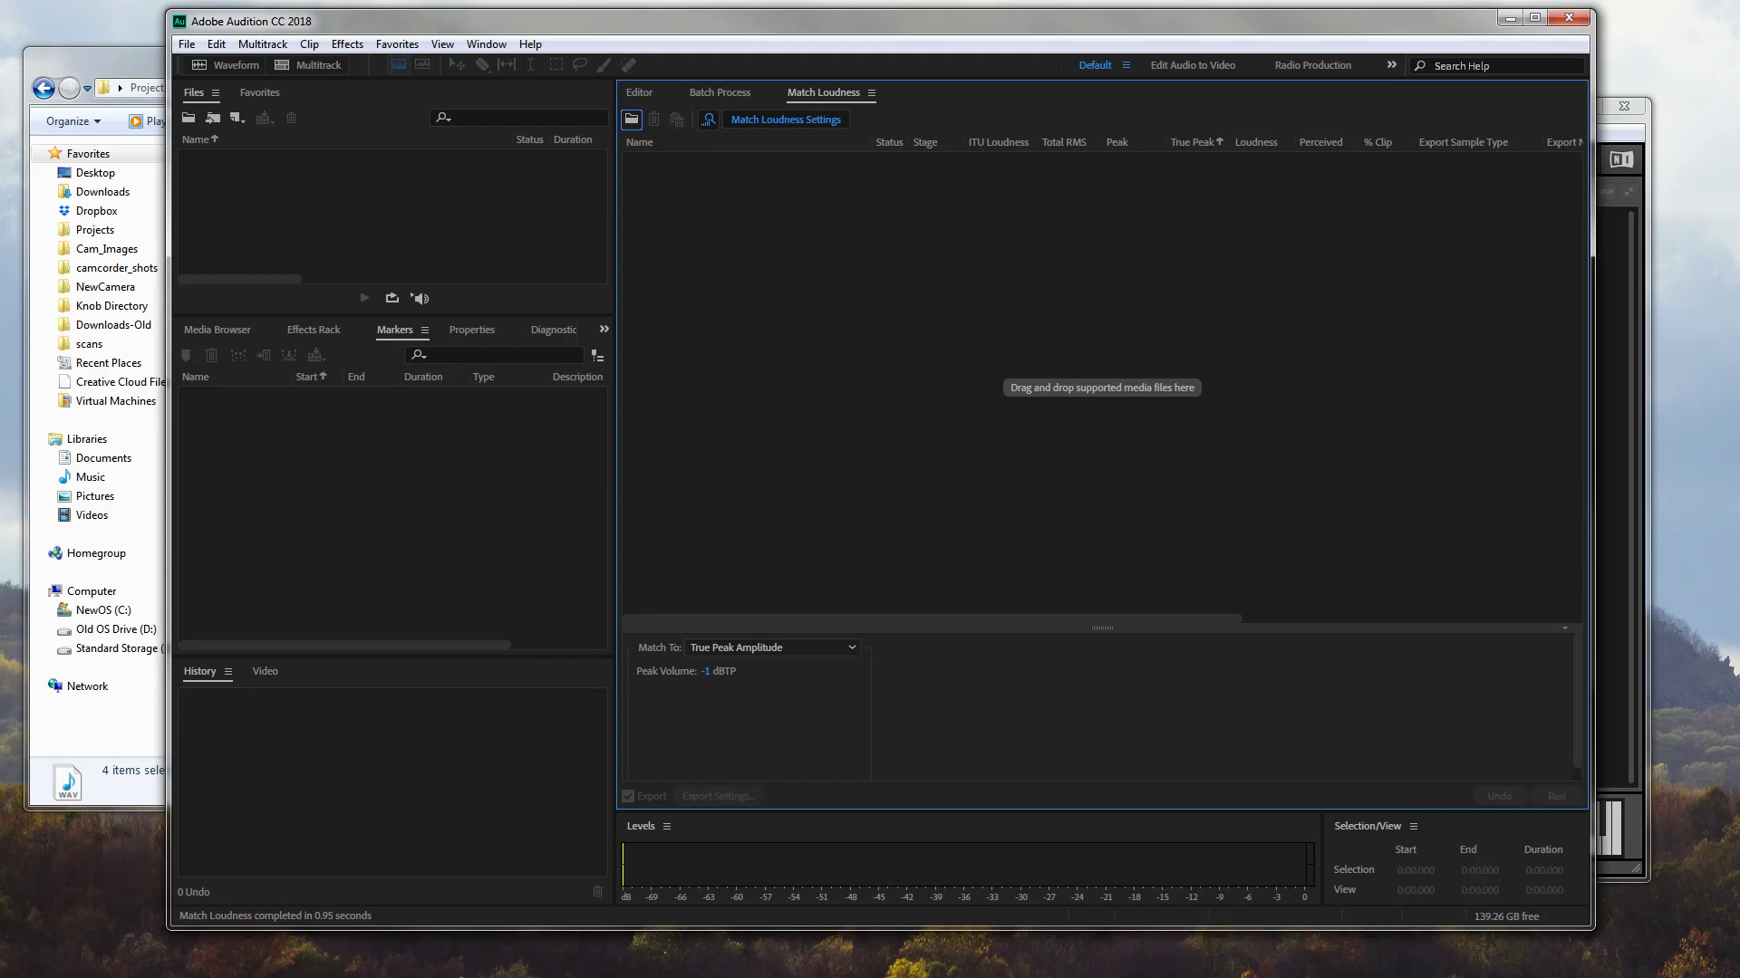
Switch to the Harp Samples folder in Explorer and check the combined size of the four WAV files
left_click(122, 69)
left_click(372, 375)
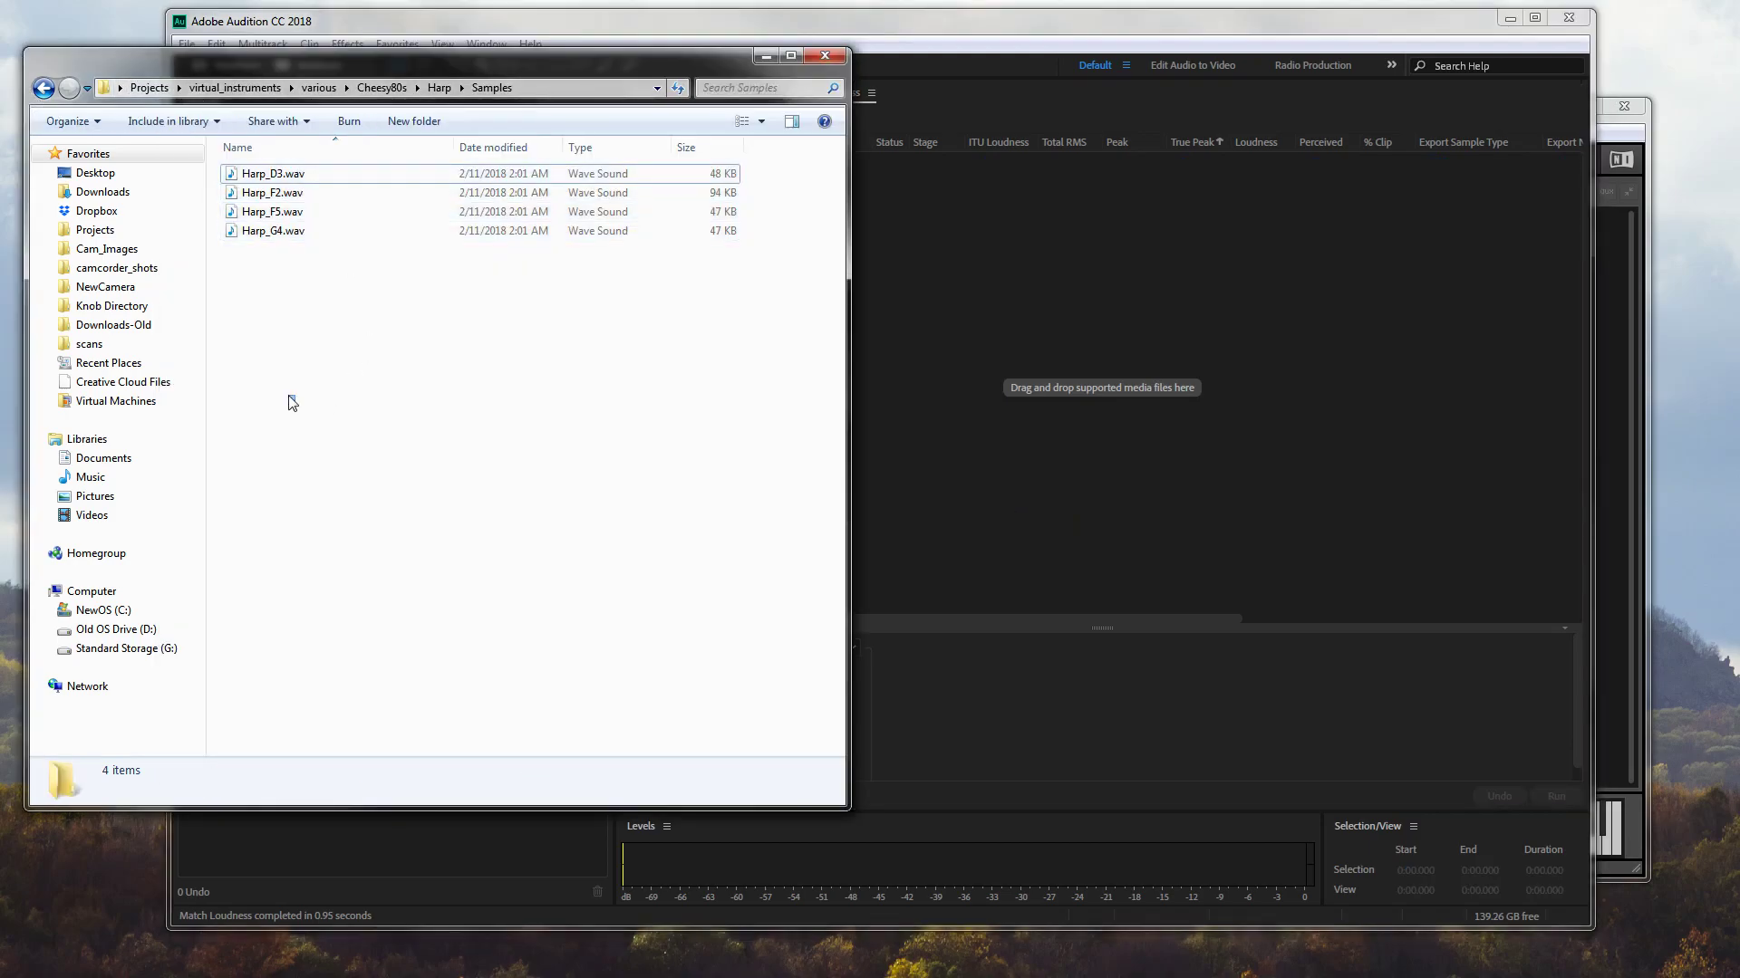
left_click_drag(297, 408, 480, 161)
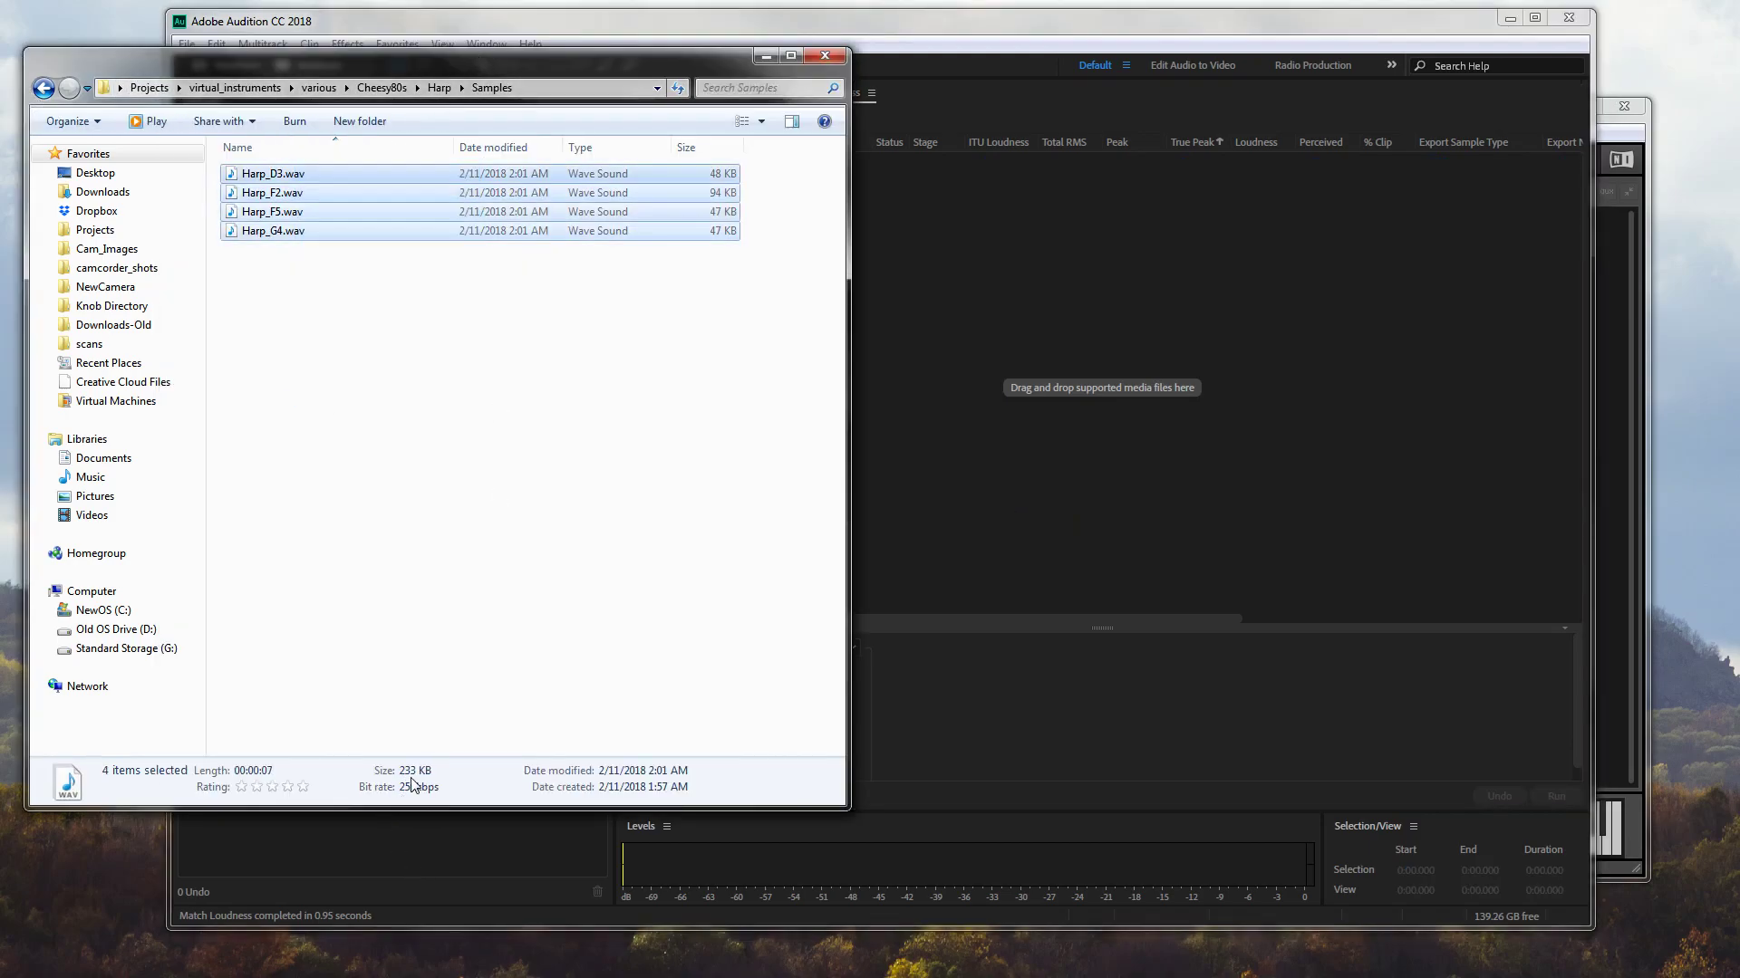
Minimize Audition, load Template.nki from the Harp folder into Kontakt, and open the instrument for editing
left_click(1509, 18)
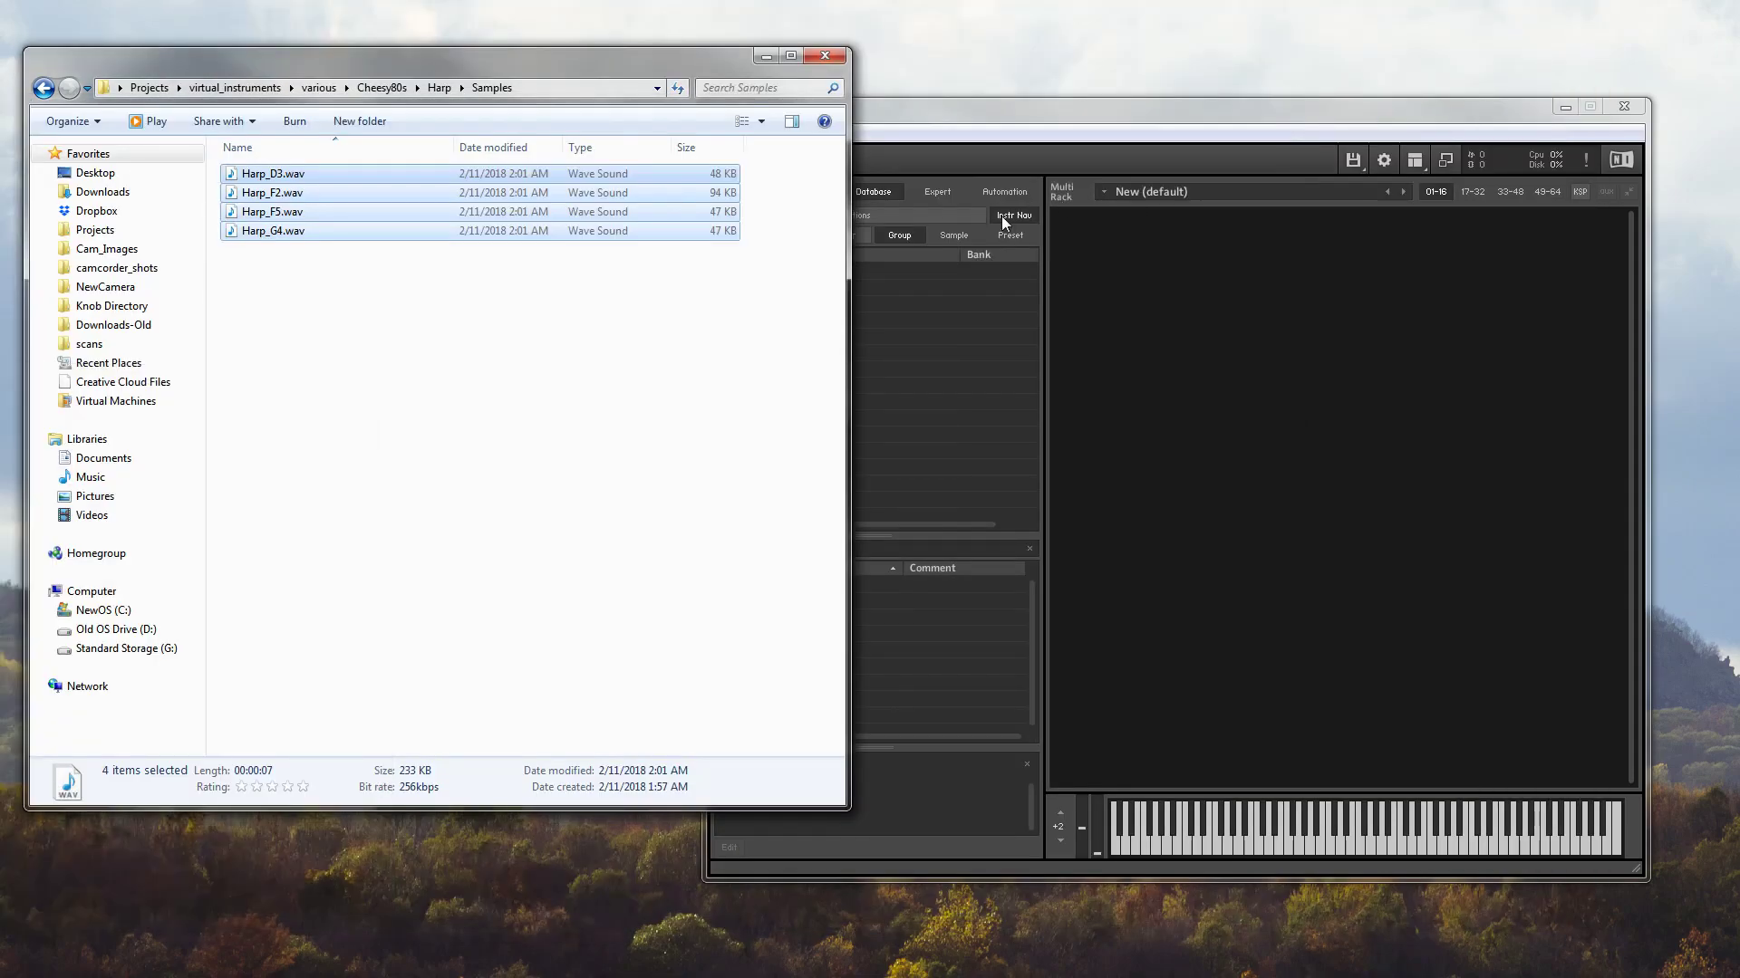
left_click(440, 87)
left_click_drag(312, 193, 1232, 410)
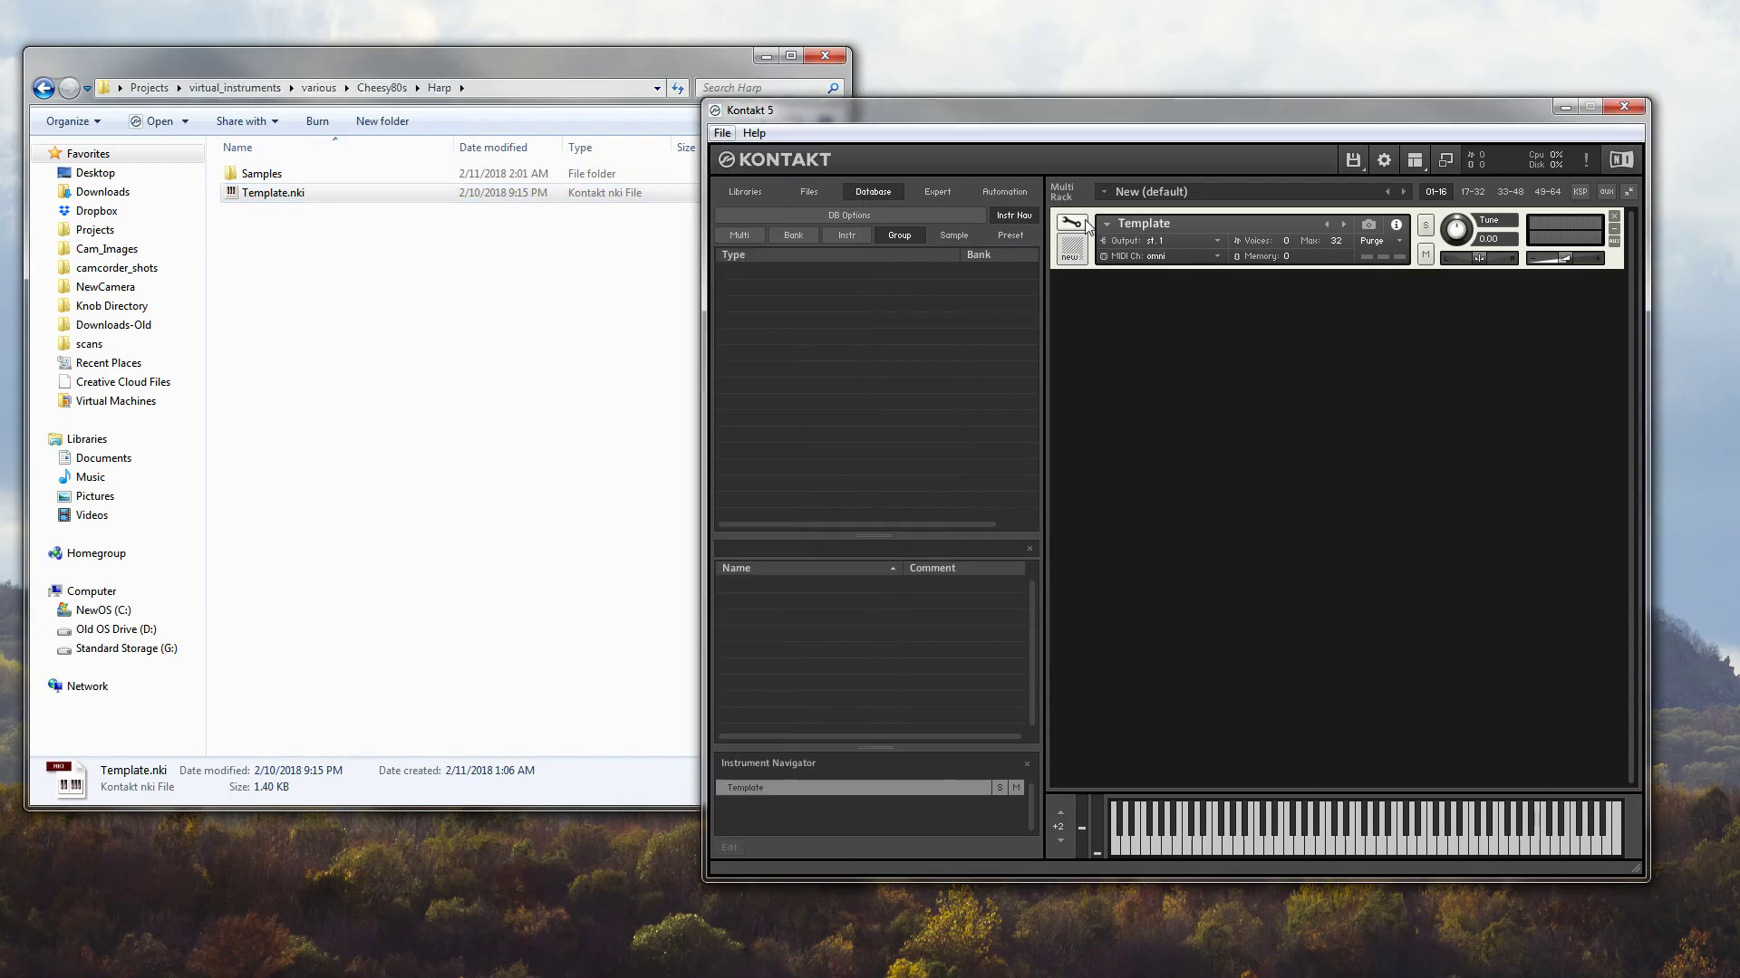
left_click(1071, 222)
Map the samples as single-key zones: Harp_D3.wav on D3, Harp_F2.wav on F2, Harp_F5.wav on F5, Harp_G4.wav on F4
double_click(262, 173)
left_click(334, 179)
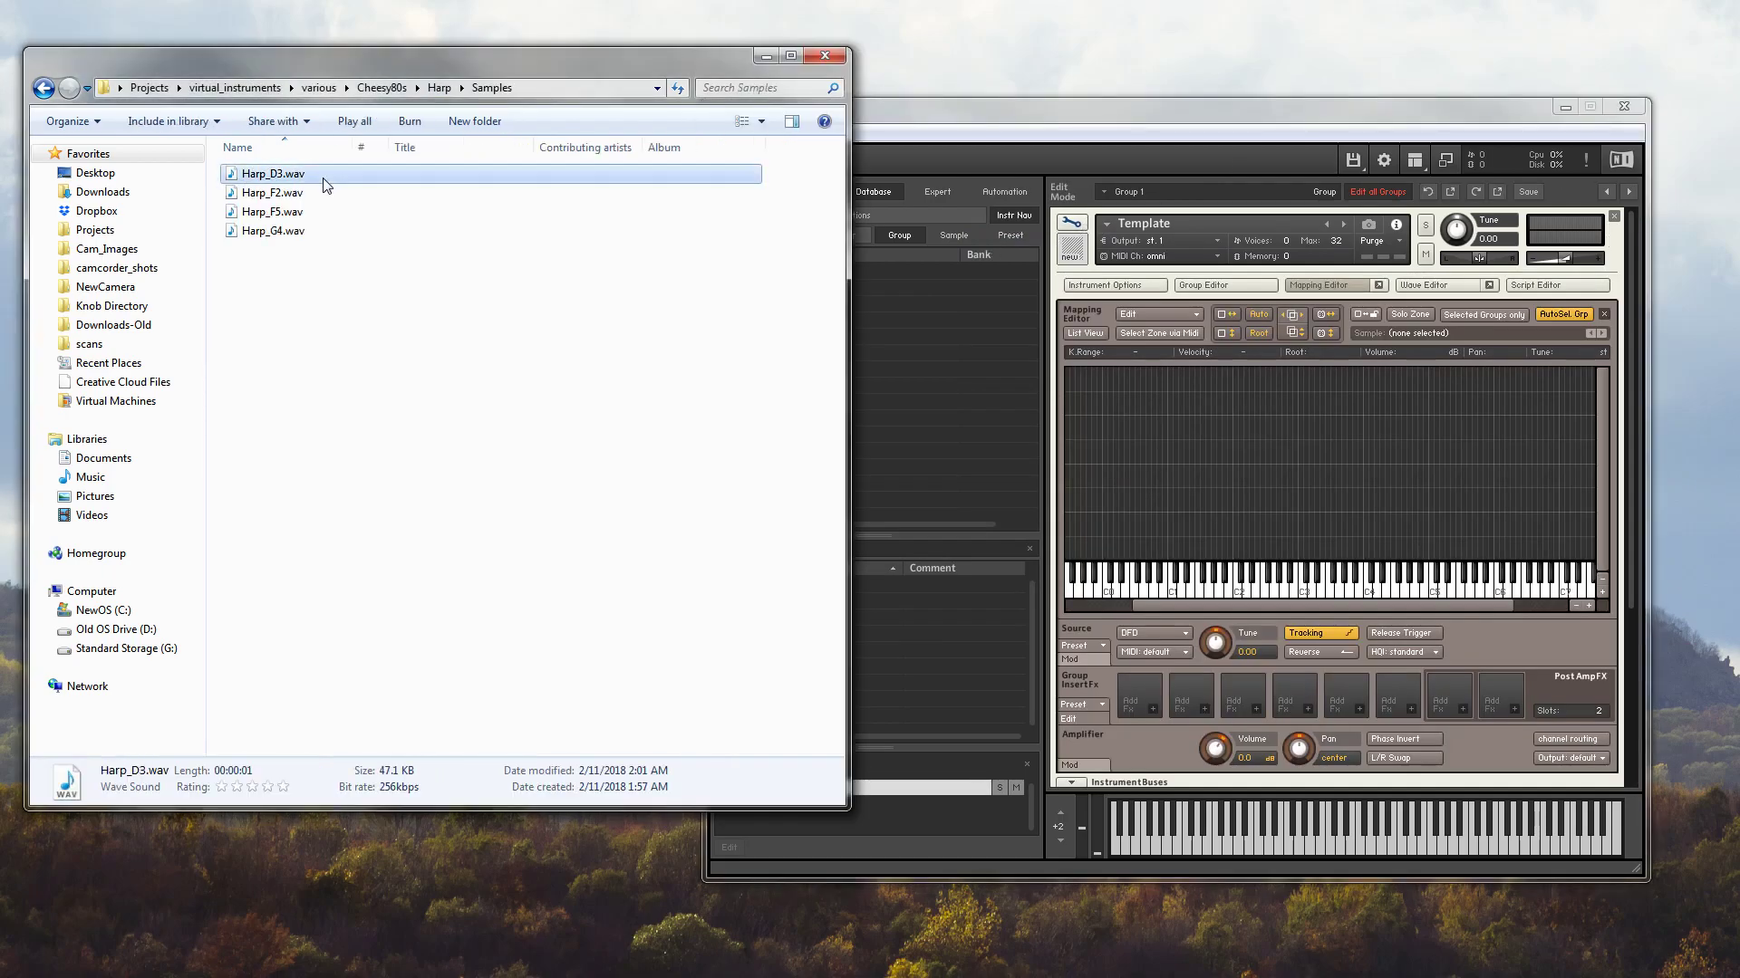
left_click_drag(272, 174, 1313, 542)
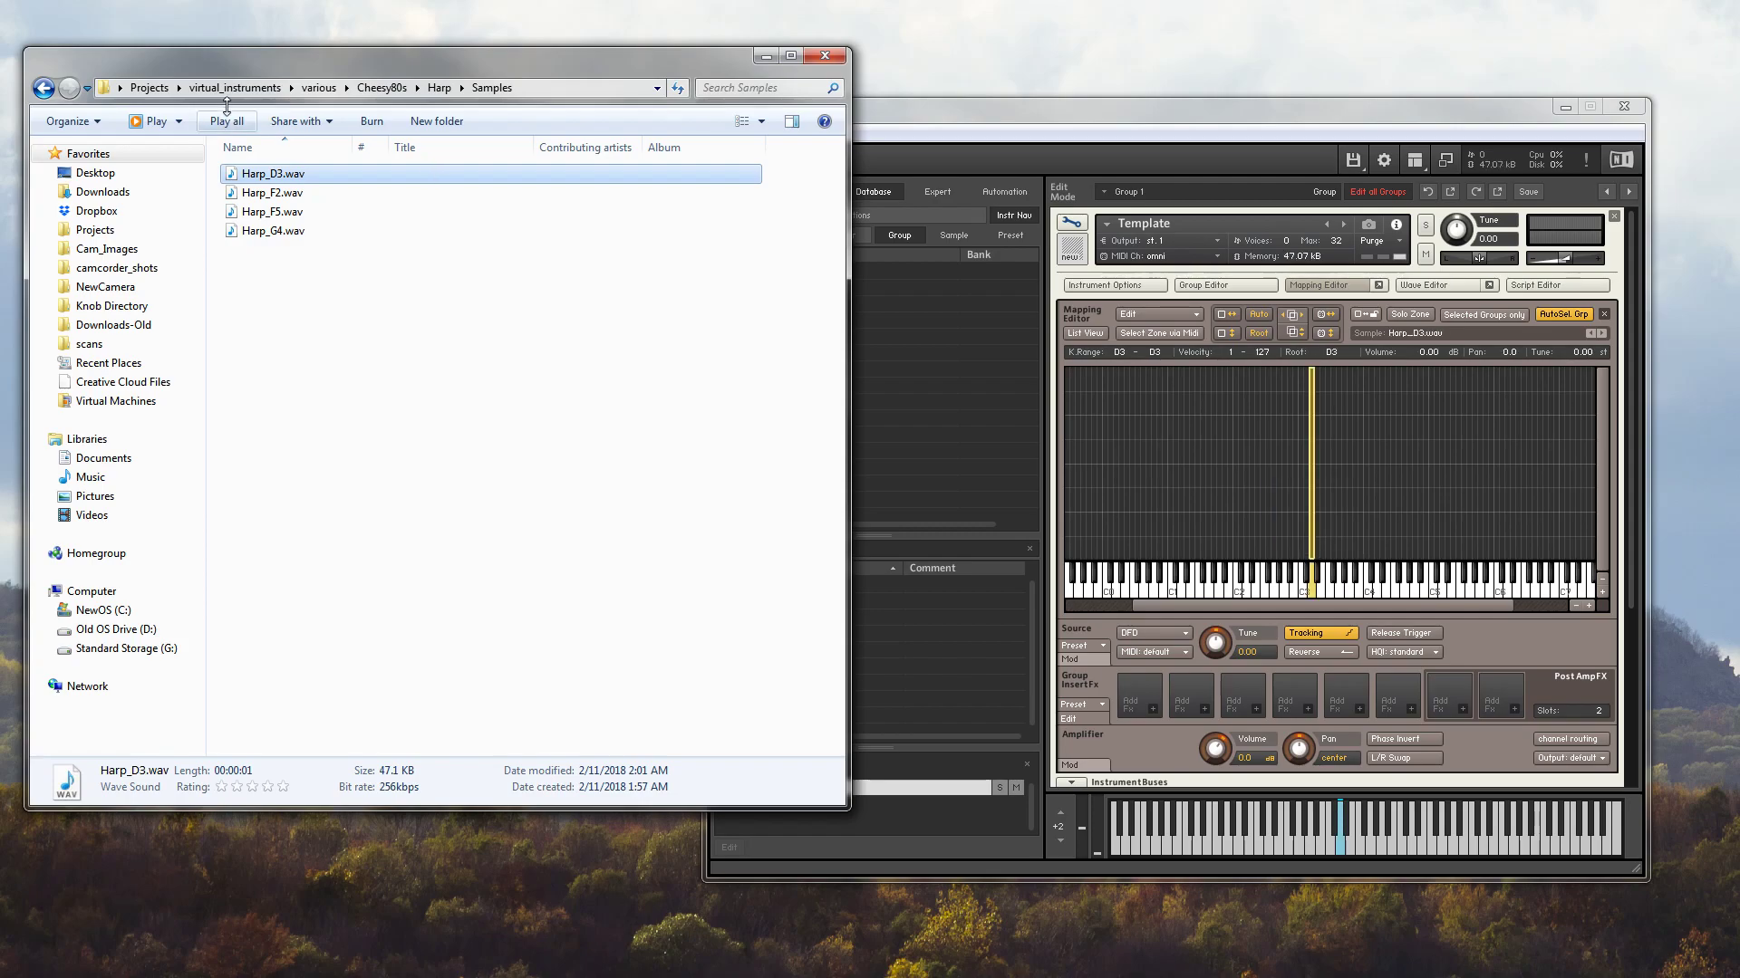
left_click(282, 193)
left_click_drag(281, 195, 1262, 553)
left_click_drag(282, 212, 1458, 551)
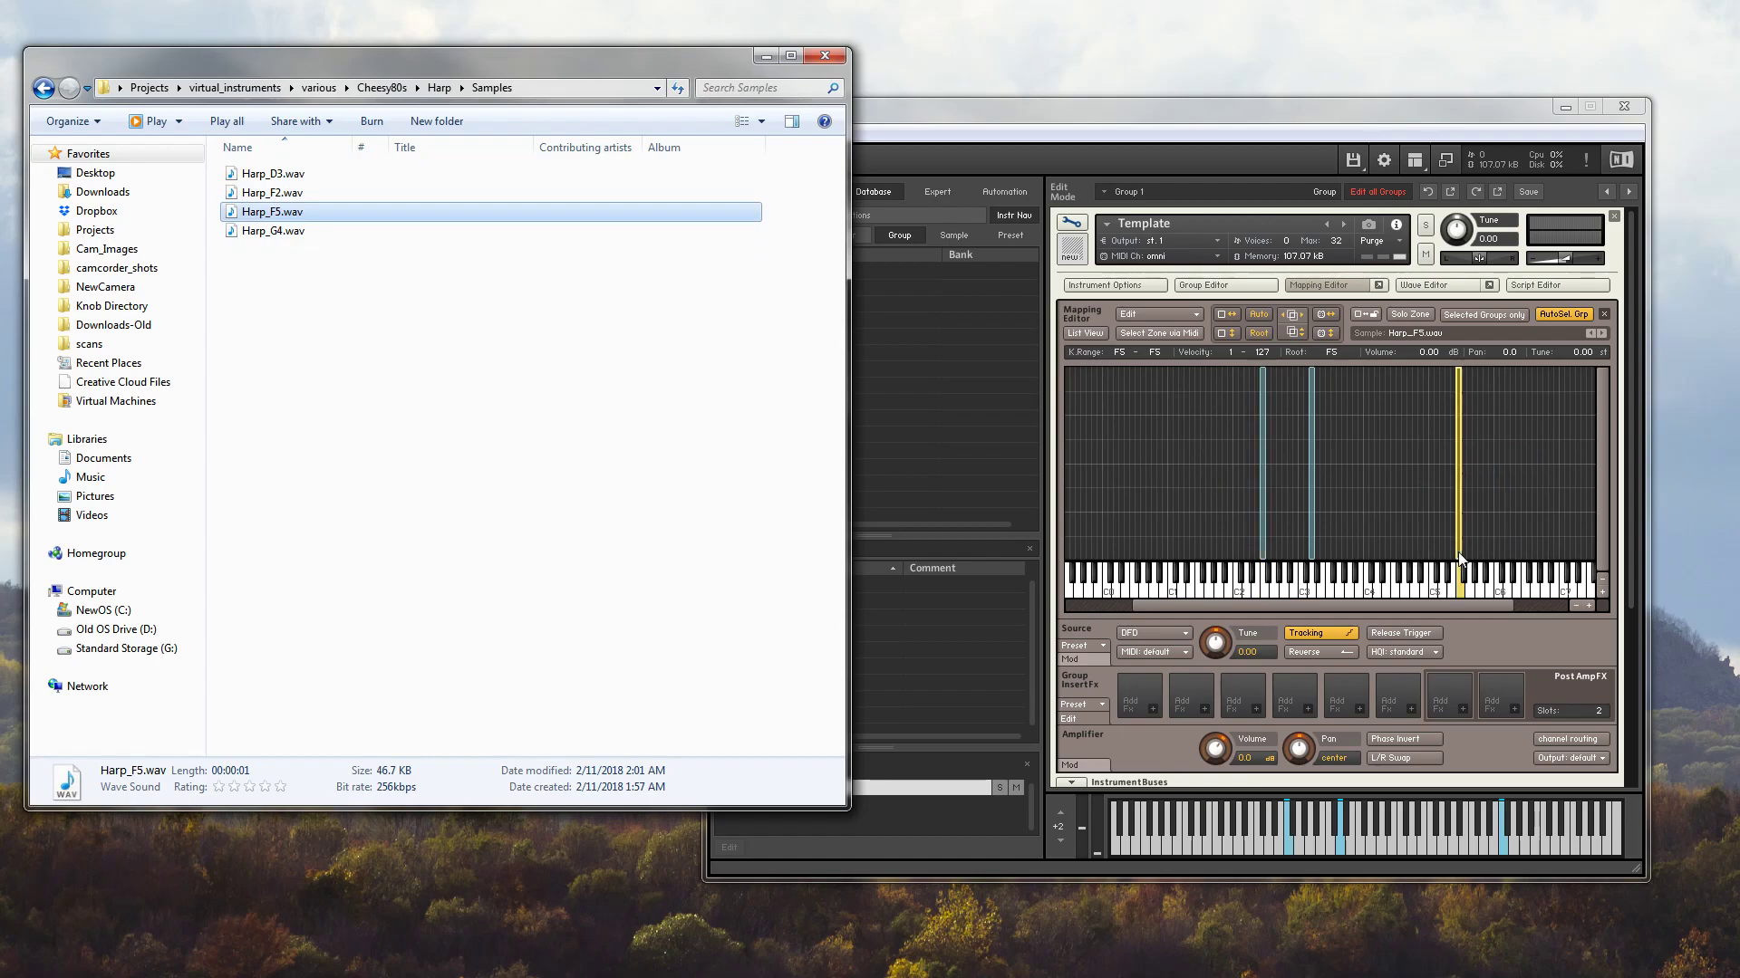
left_click(290, 231)
left_click_drag(265, 230, 1389, 550)
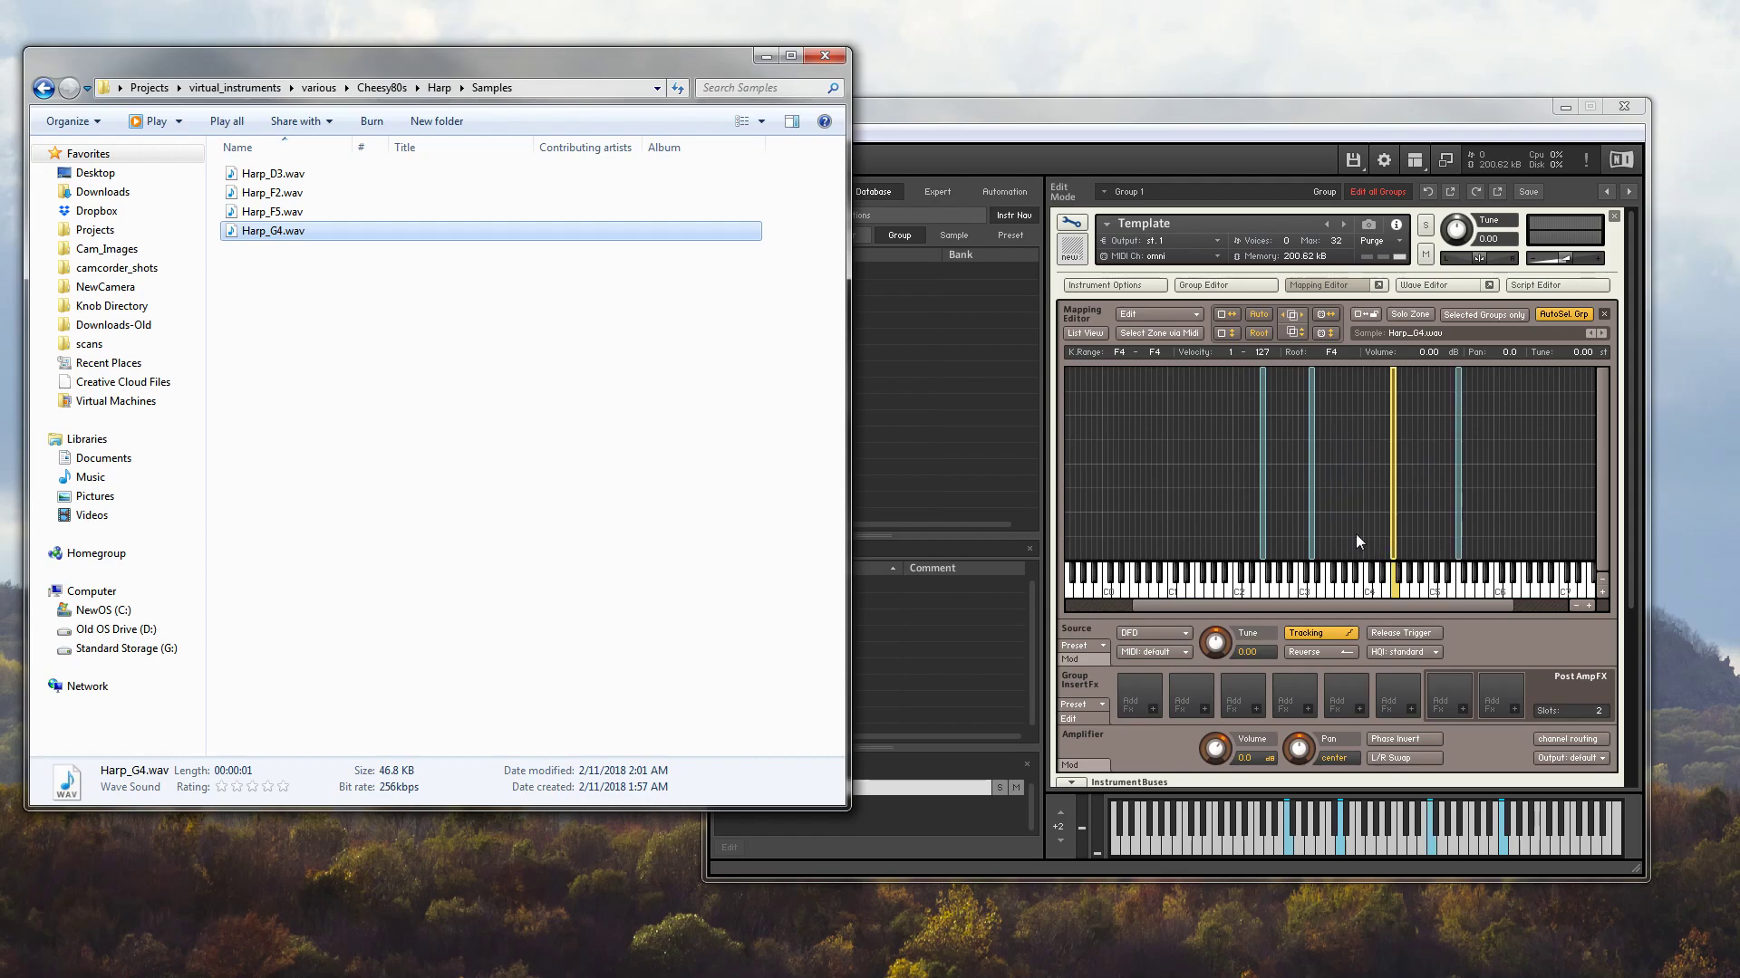
Widen the Harp_D3, Harp_G4 and Harp_F5 zones until they adjoin, with Harp_G4 covering B3 to G#4 and Harp_F5 A4 to G8
left_click(1311, 458)
left_click_drag(1313, 457, 1643, 492)
left_click(1342, 474)
left_click(1374, 472)
left_click(1455, 475)
left_click(1409, 477)
left_click(1424, 484)
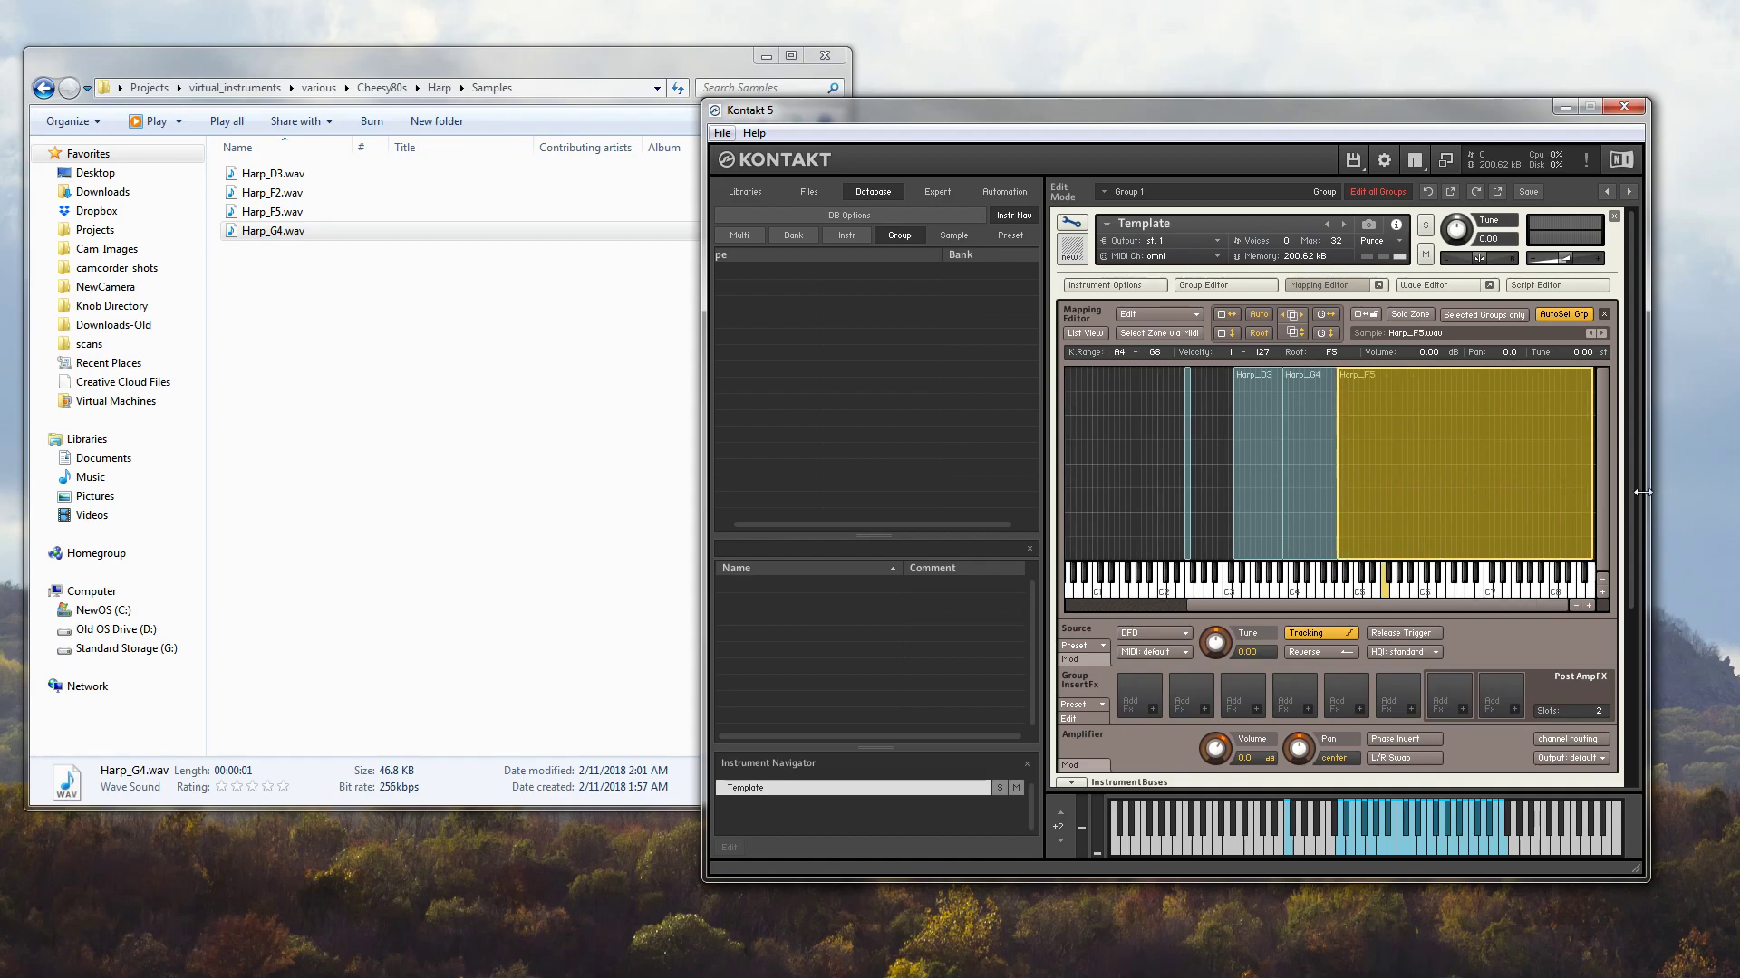
Extend the Harp_D3 zone downward and stretch the Harp_F2 zone across C-2 to G#2 so the keyboard has no gaps
left_click_drag(1500, 606, 1379, 591)
left_click(1421, 496)
left_click_drag(1395, 497, 1369, 496)
left_click(1350, 495)
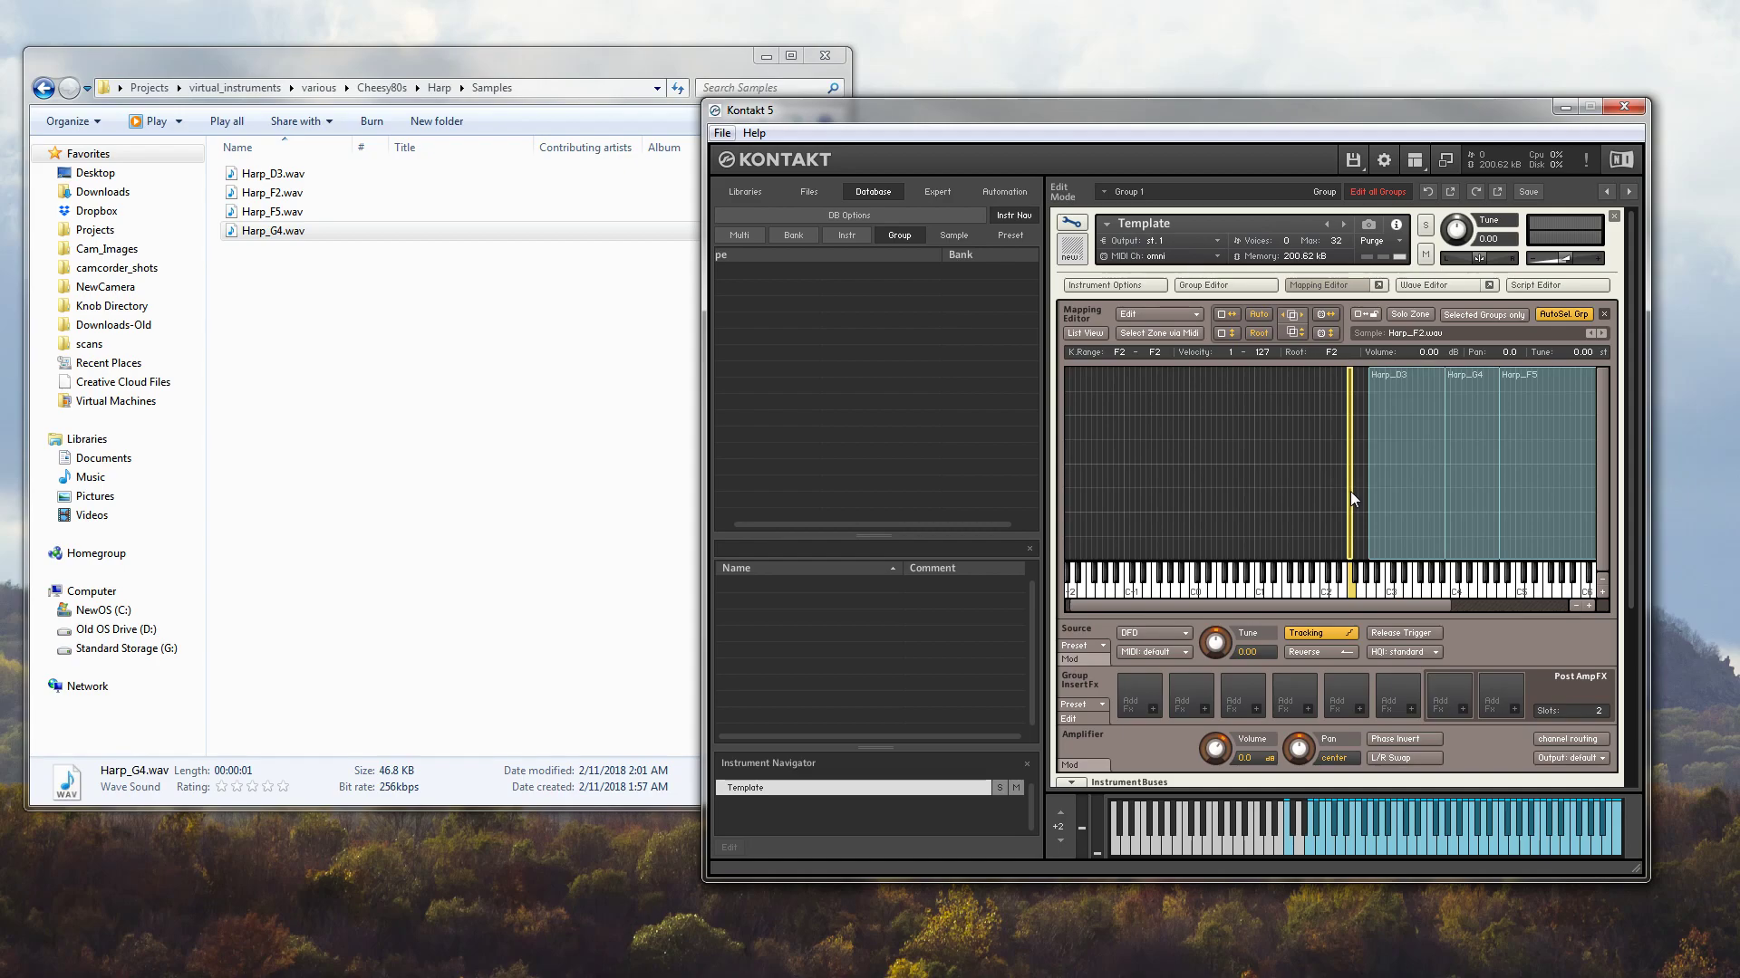
left_click_drag(1361, 495, 946, 473)
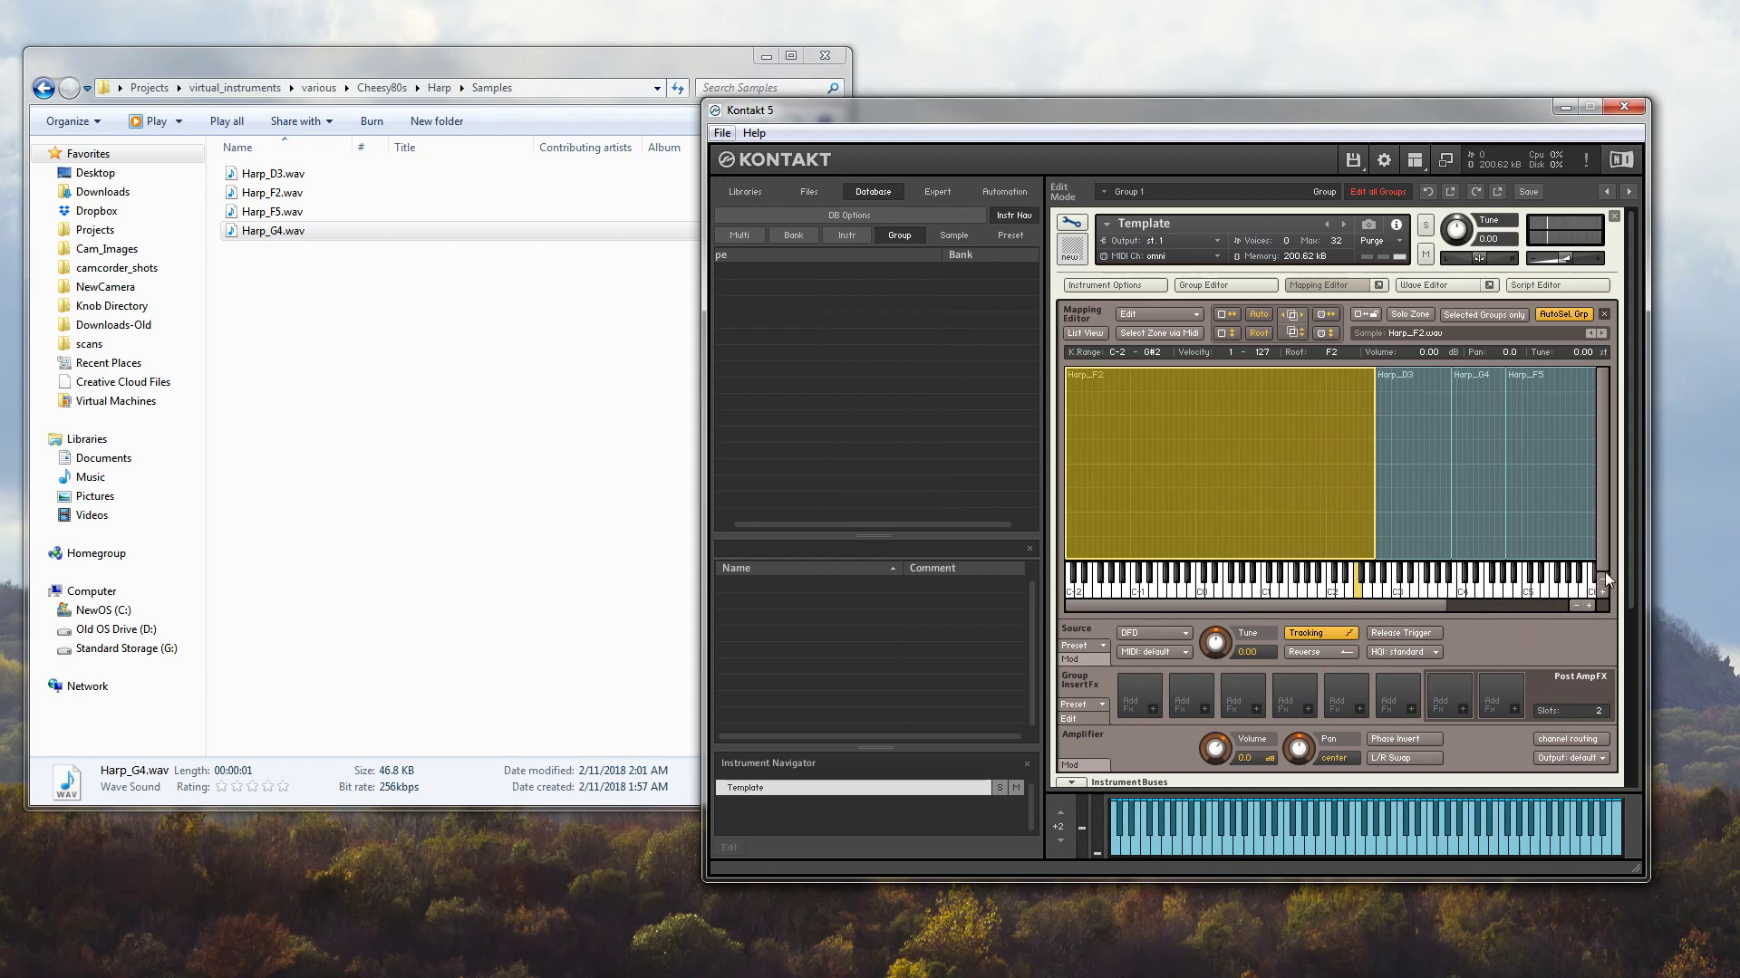
Bypass the instrument's Lo-Fi insert effect
scroll(1629, 518, "down", 5)
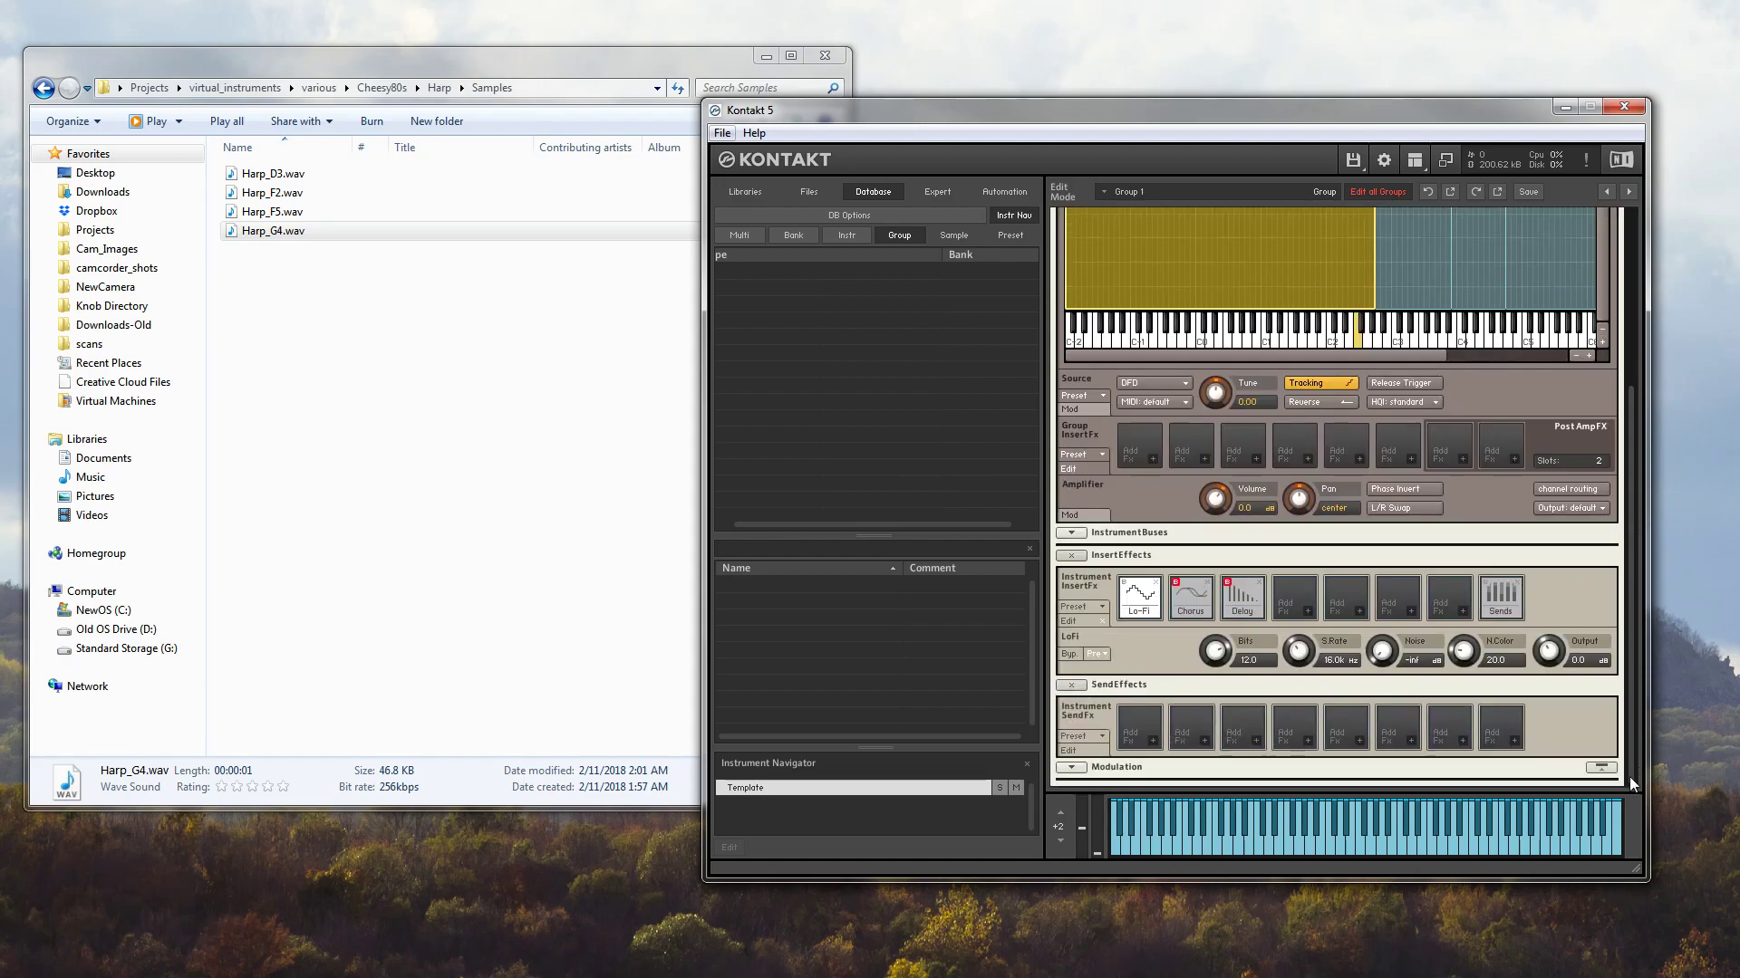
left_click(1124, 582)
left_click(1311, 346)
left_click_drag(1628, 442, 1633, 208)
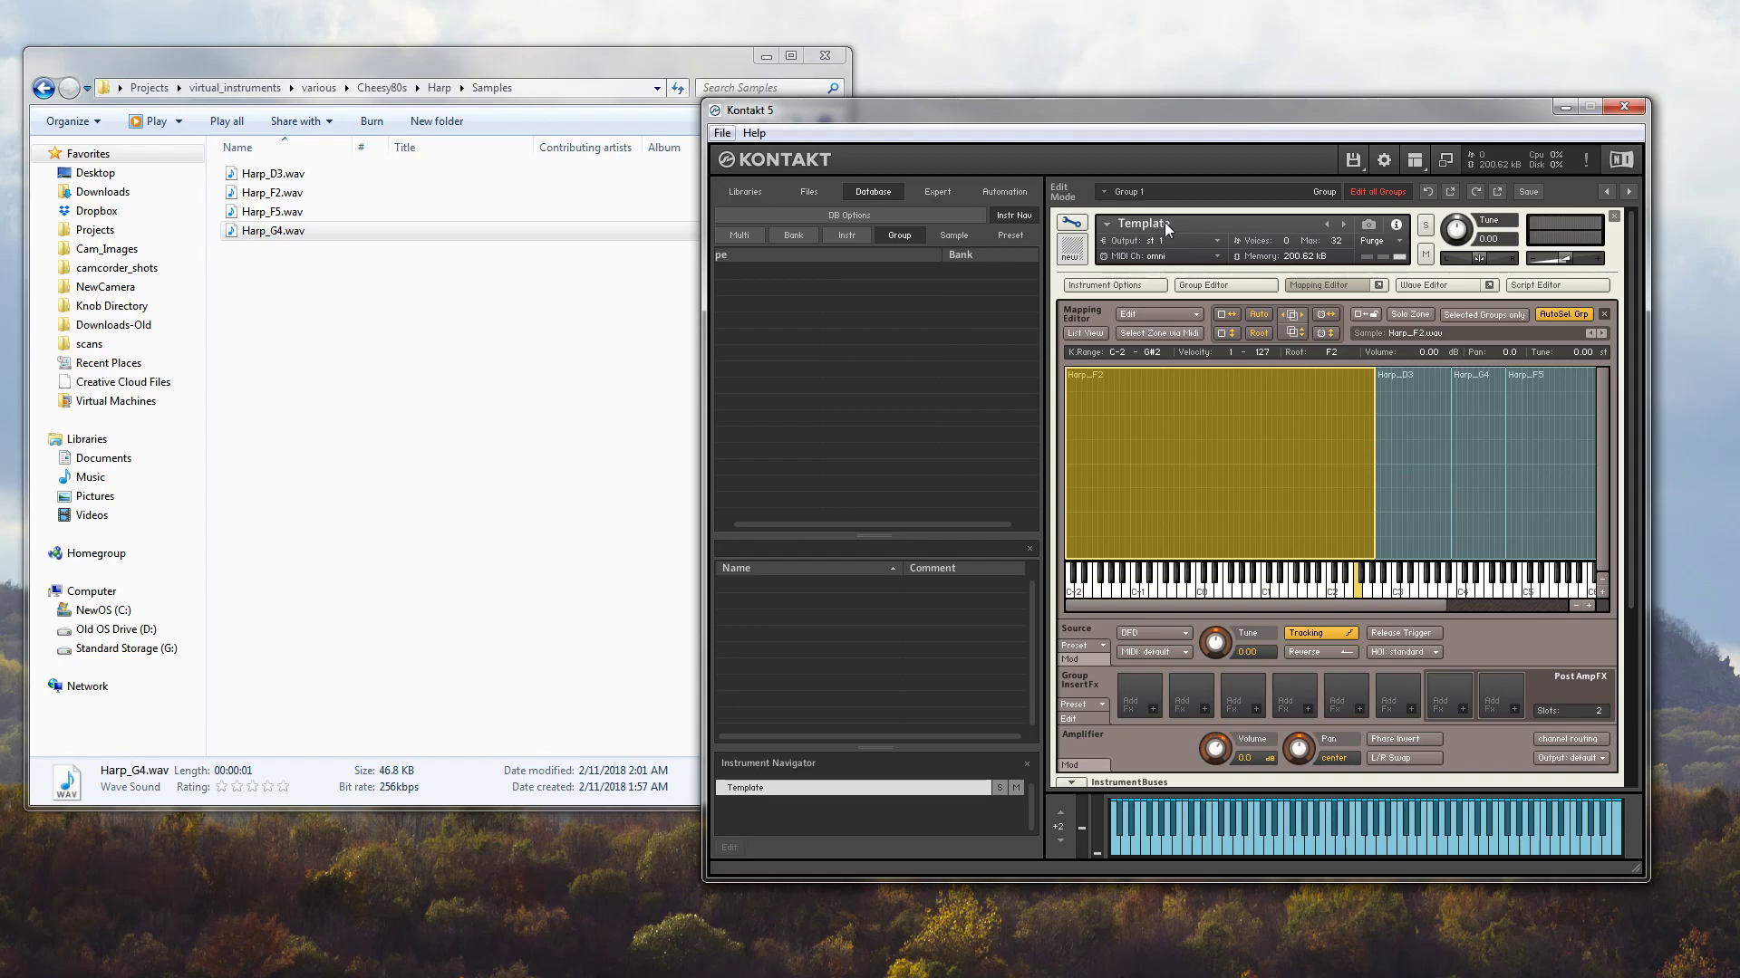
Check the zones' root keys and set the Harp_G4 zone's root key to G4
left_click(1411, 513)
left_click(1478, 482)
left_click(1561, 481)
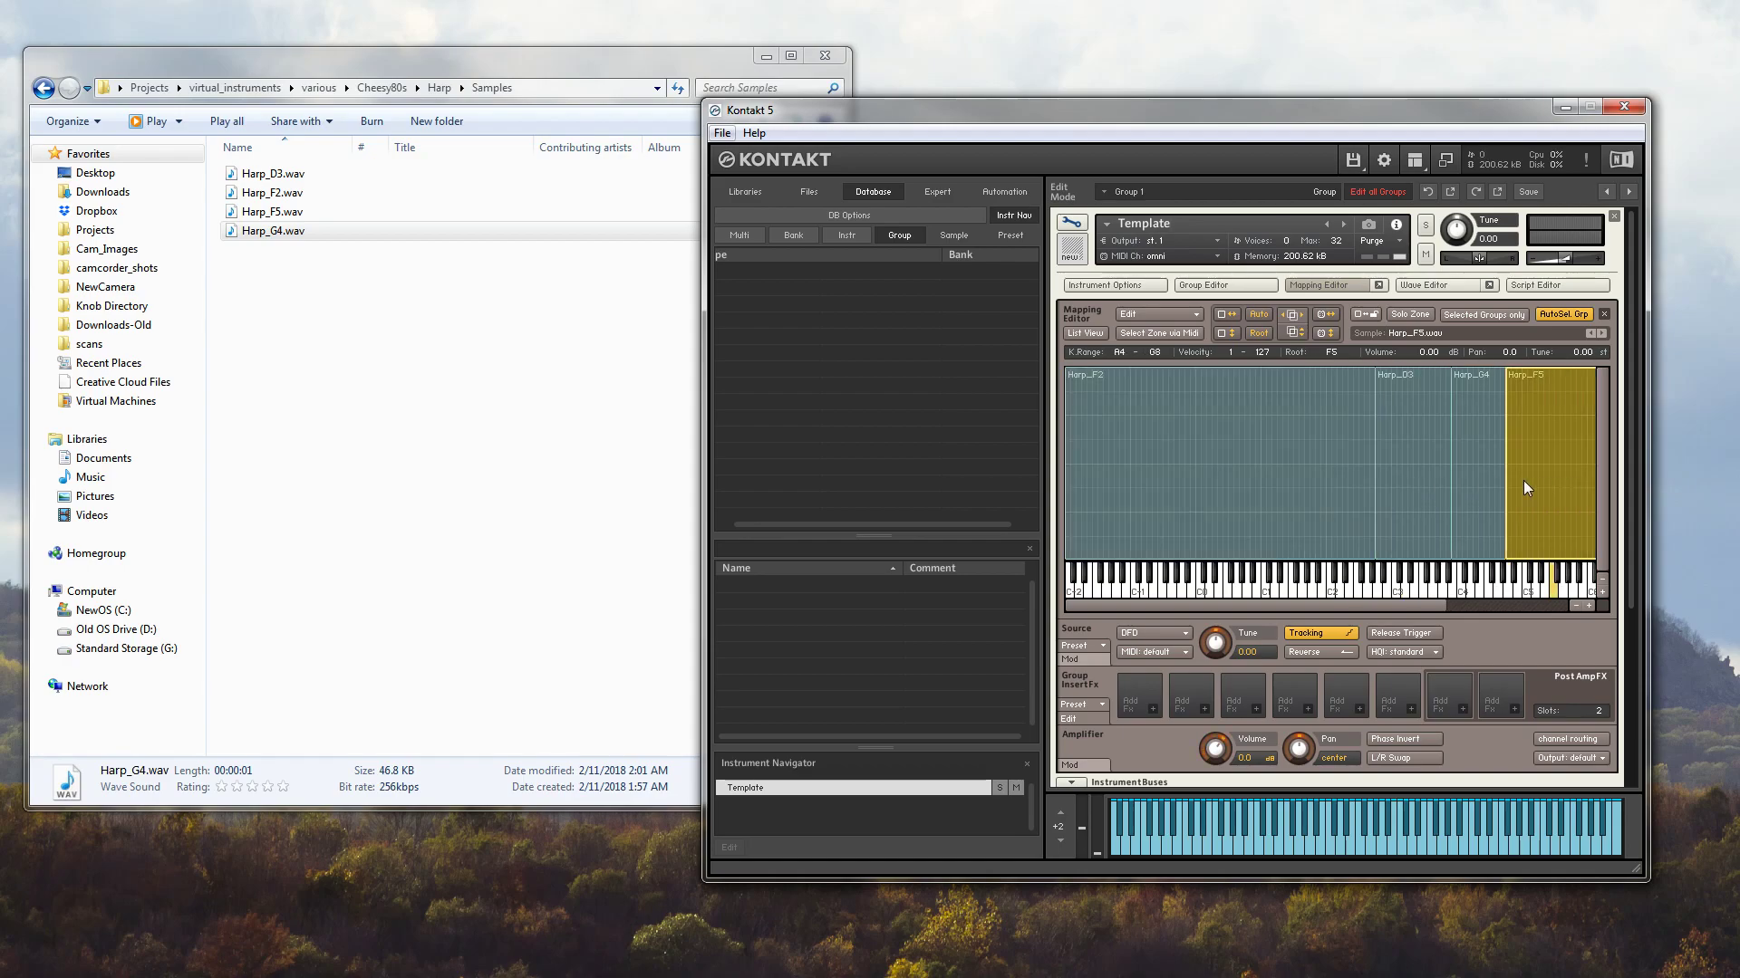
left_click(1465, 500)
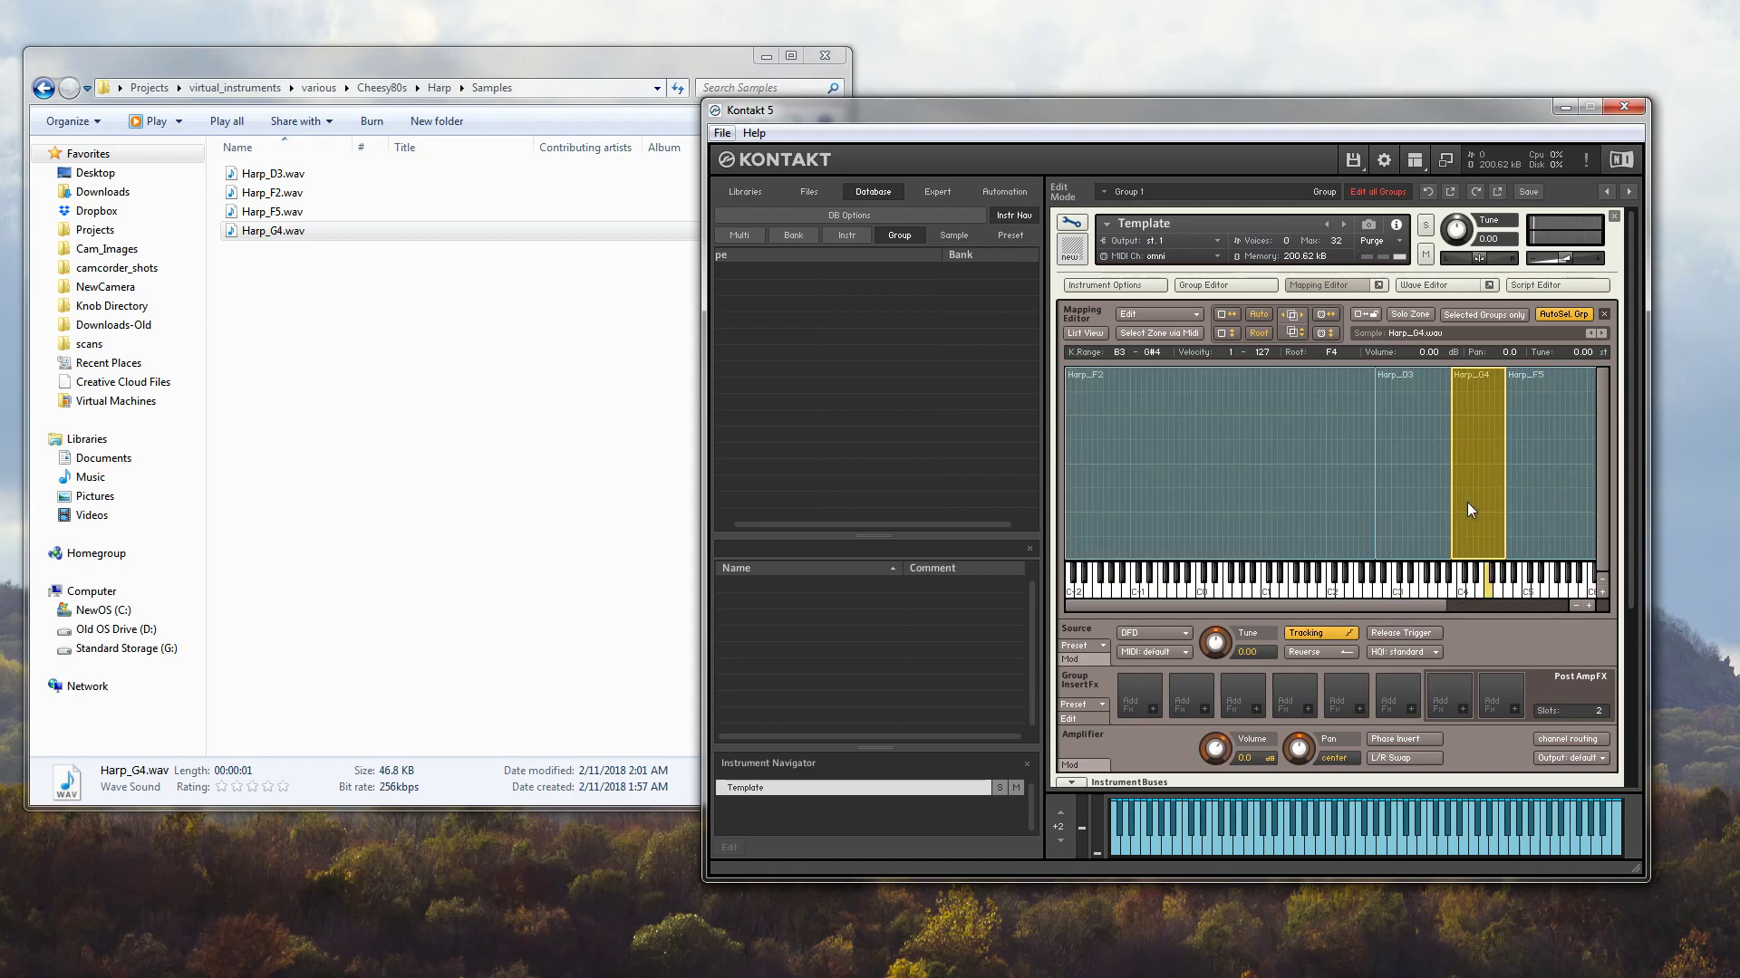
left_click(1340, 356)
left_click(1341, 356)
left_click(1340, 350)
left_click(1340, 350)
left_click(1340, 350)
left_click(1340, 350)
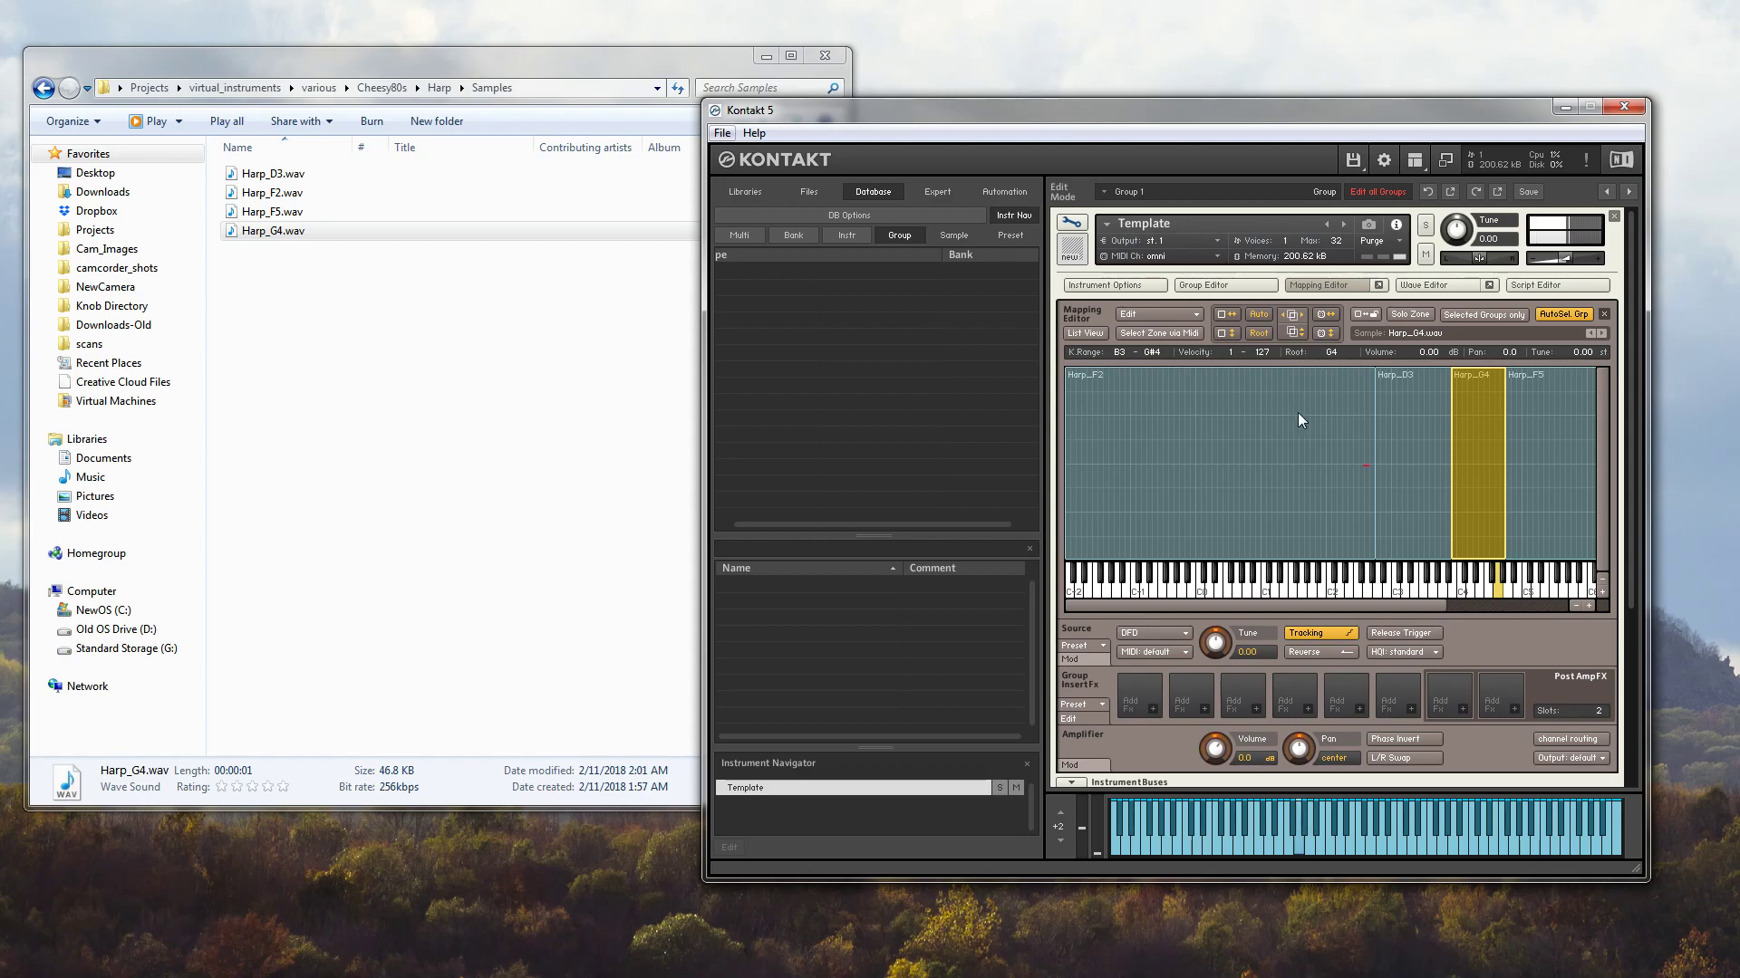
Set the Harp_F2 zone's root key to F1 and check the instrument's insert effects
left_click(1305, 450)
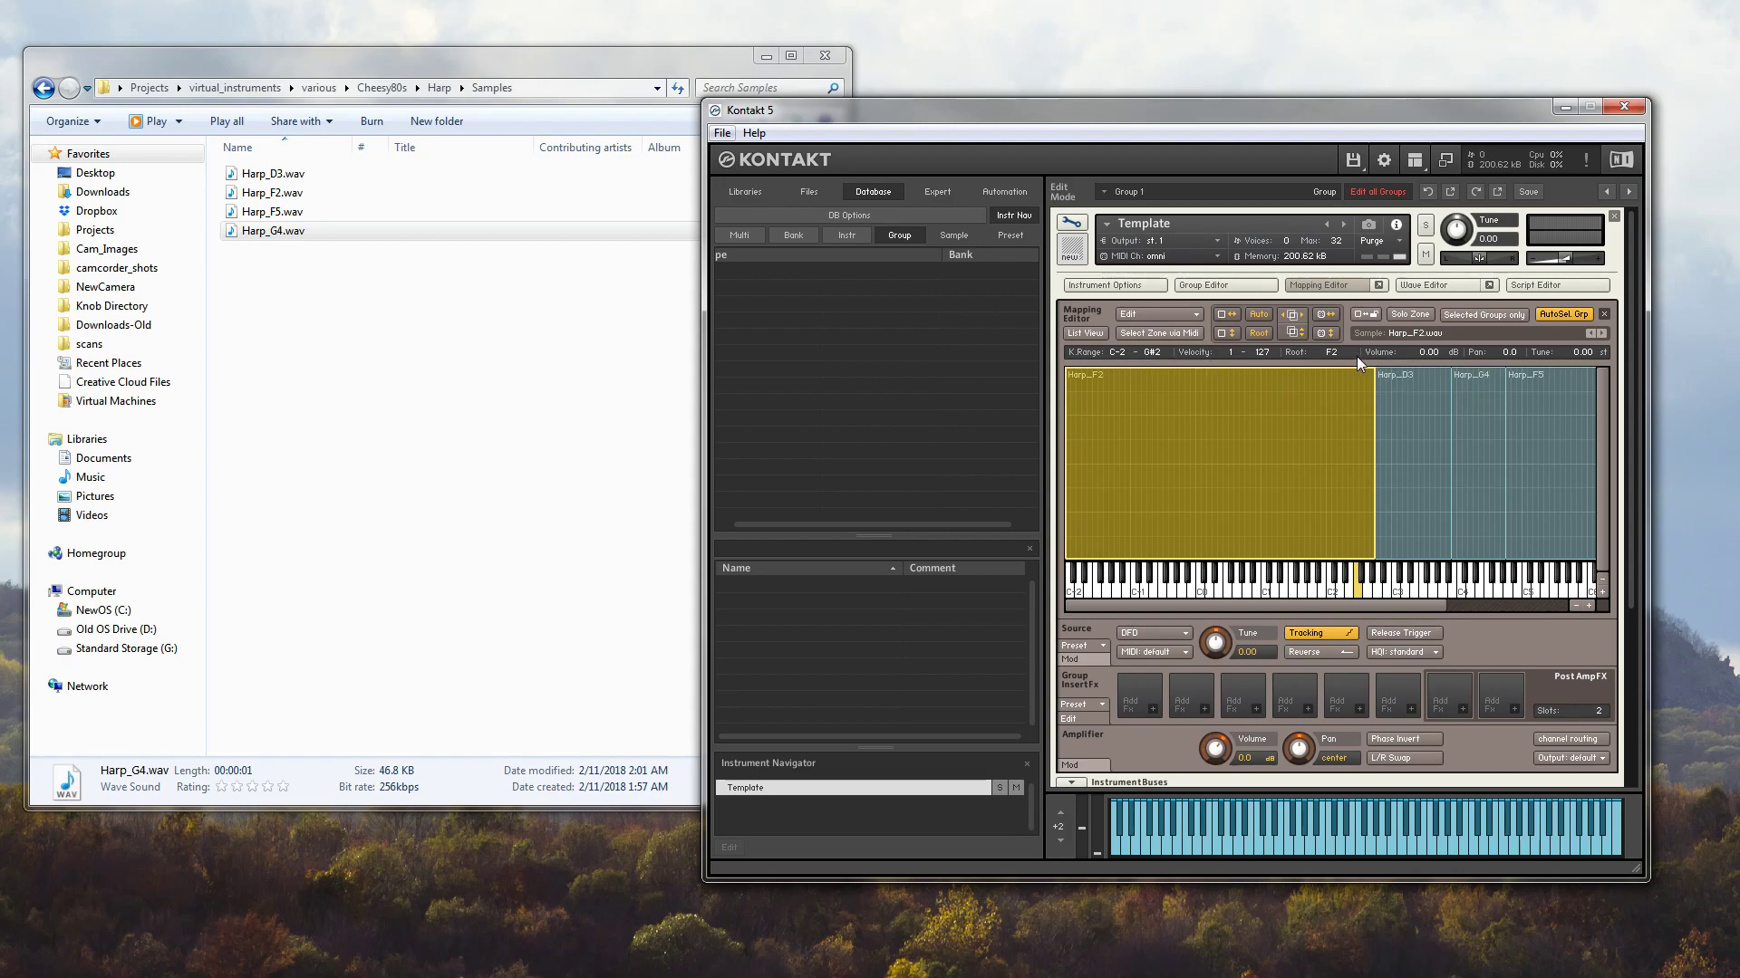
scroll(1339, 354, "down", 6)
scroll(1339, 353, "down", 6)
left_click_drag(1629, 431, 1624, 633)
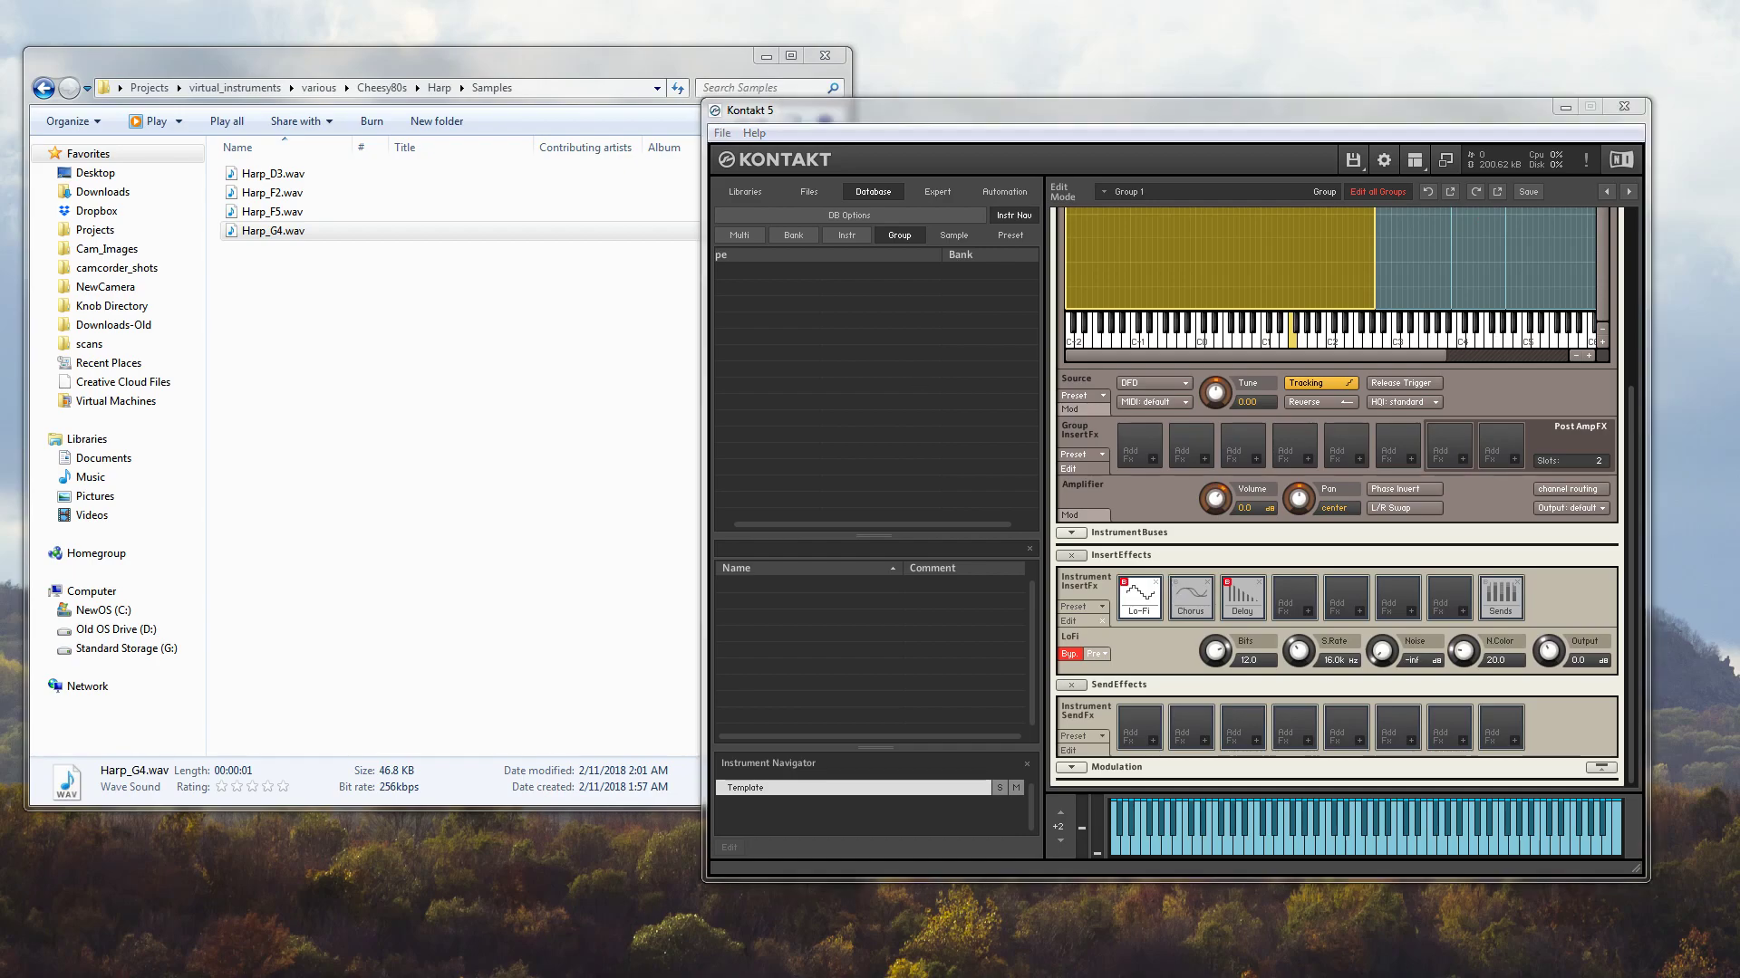
left_click(1619, 437)
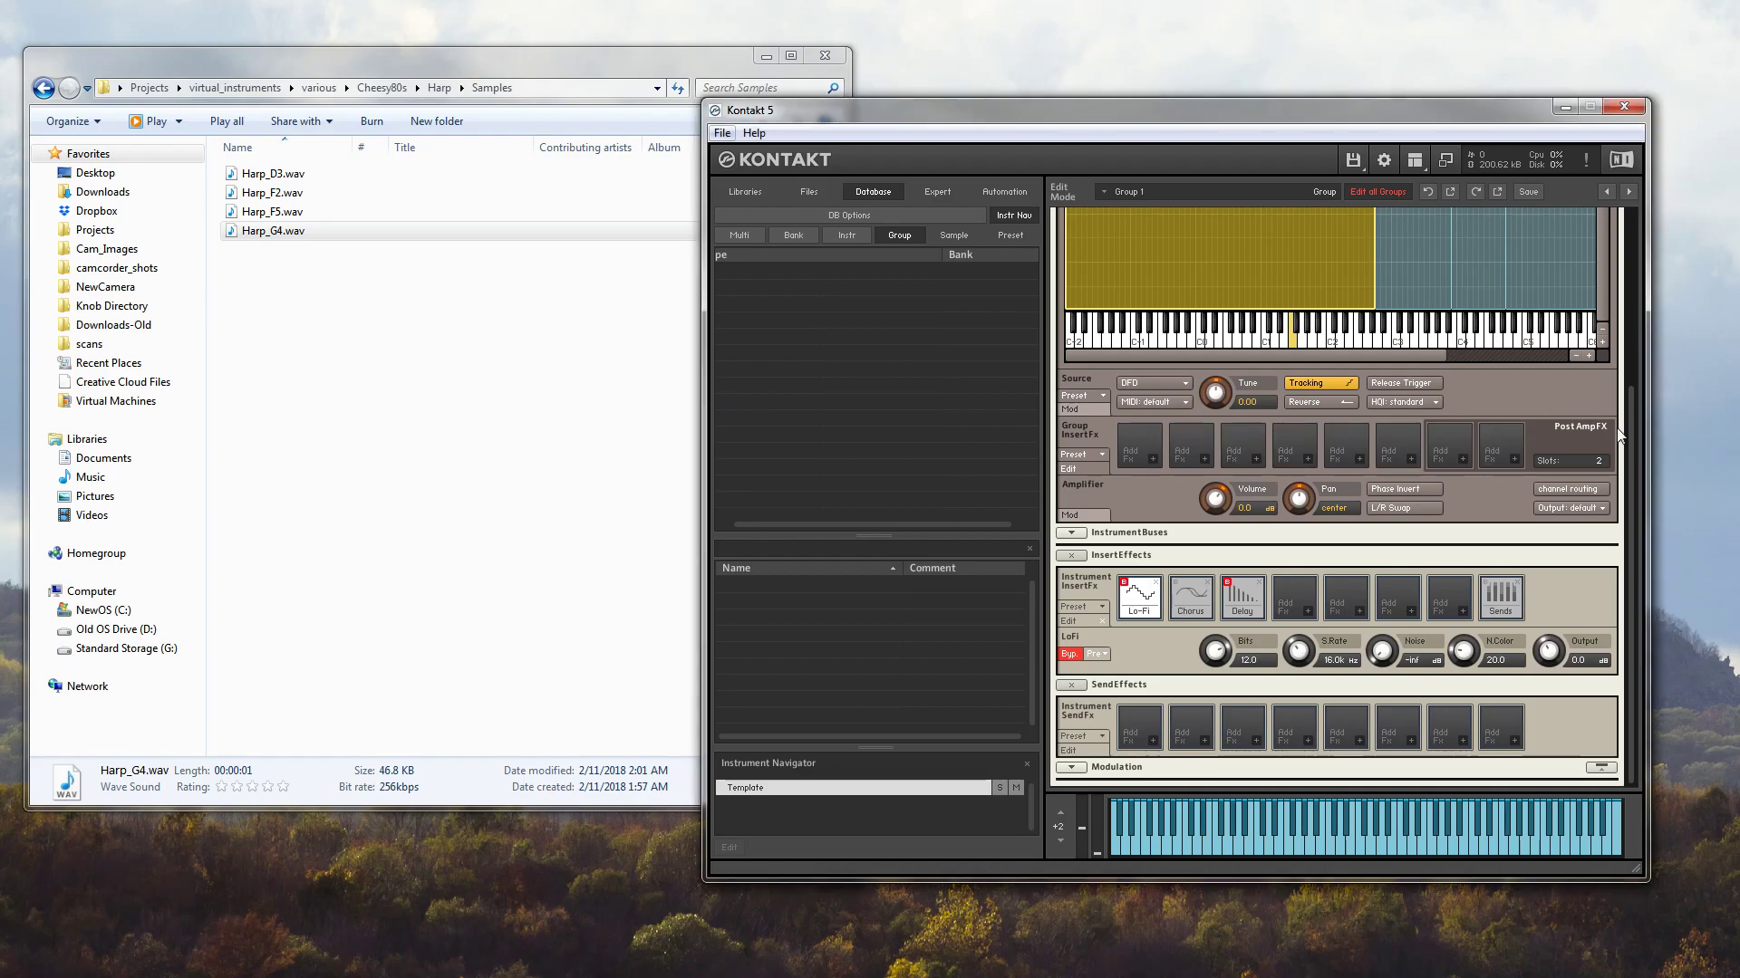
left_click_drag(1629, 438, 1638, 215)
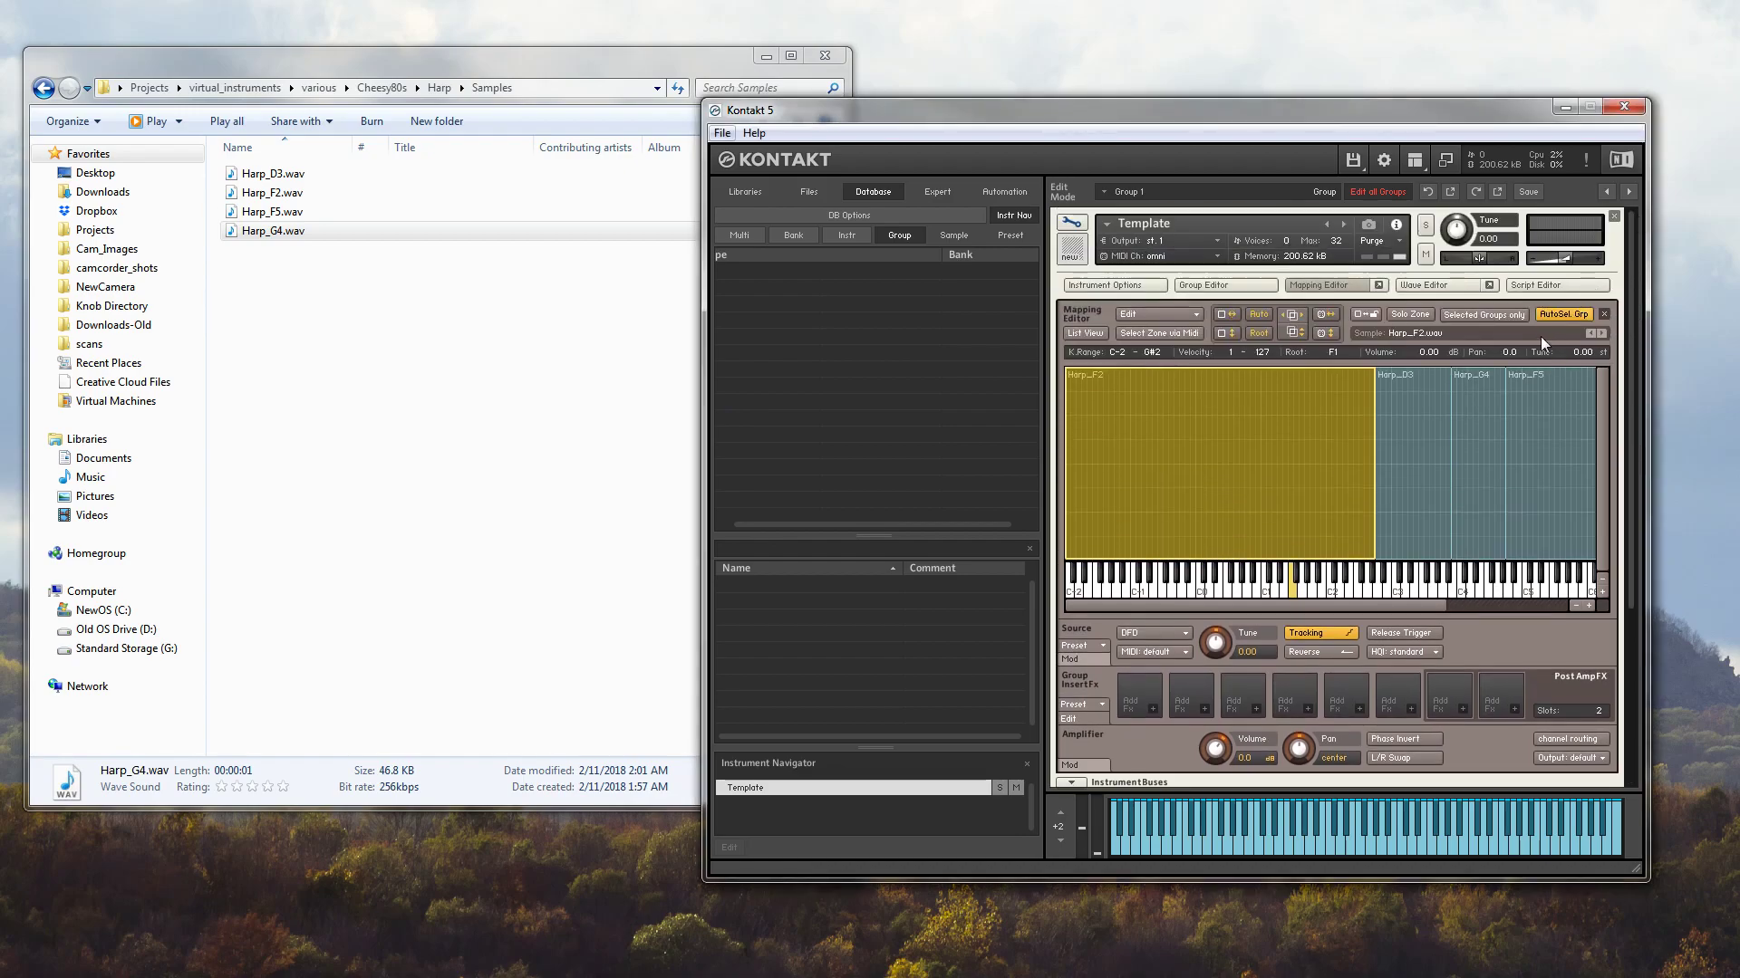
Rename the instrument to Harp and save it as Harp.nki in the Harp folder in Patch Only mode
left_click(1174, 232)
key("Return")
left_click(1339, 156)
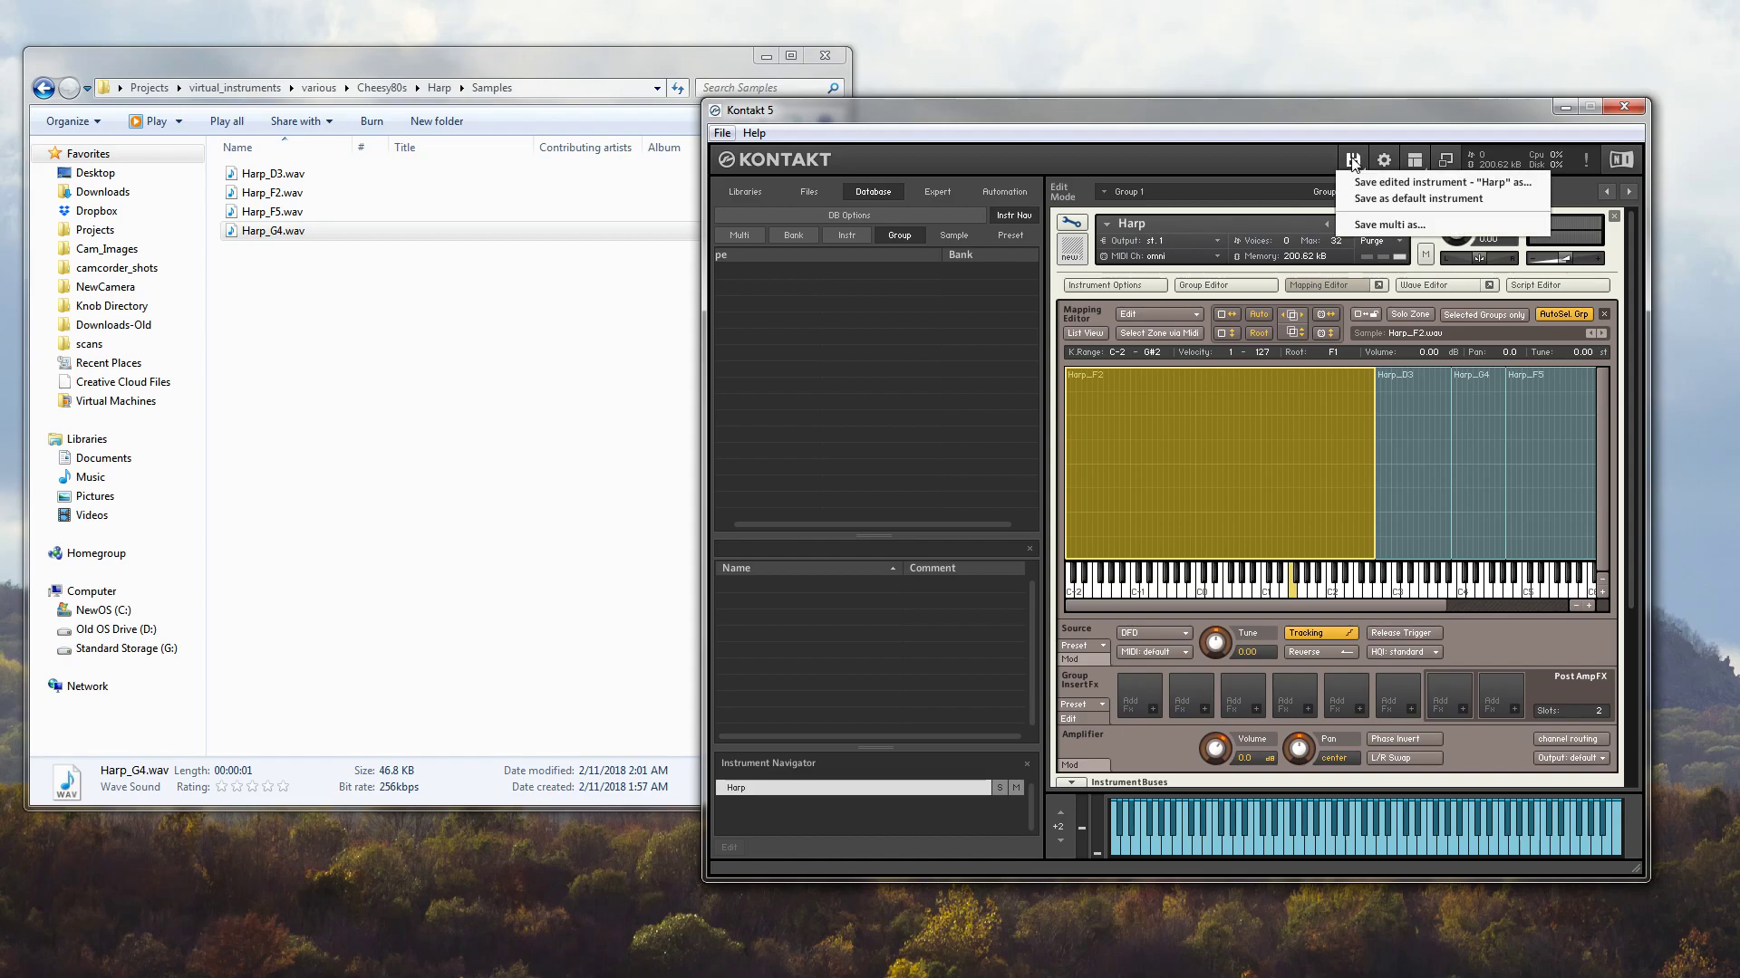
left_click(1362, 178)
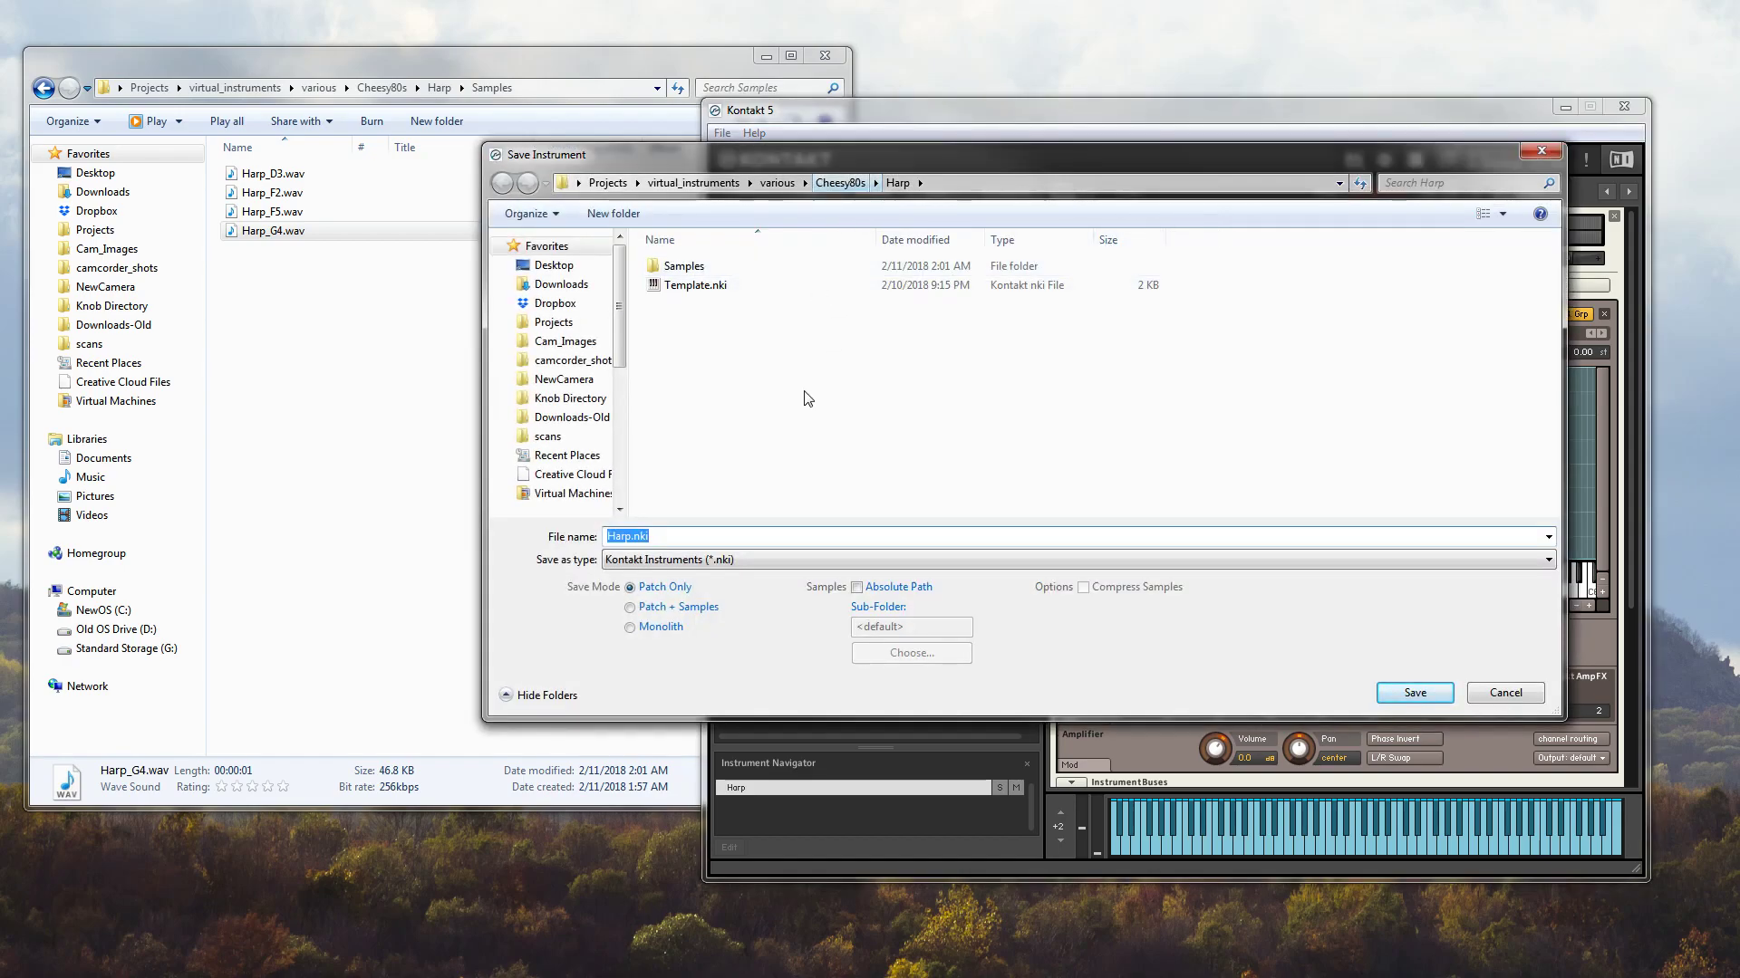
left_click(1414, 693)
Close the Harp instrument and go up to the Harp folder in Explorer to check the saved patch
left_click_drag(1635, 337, 1632, 594)
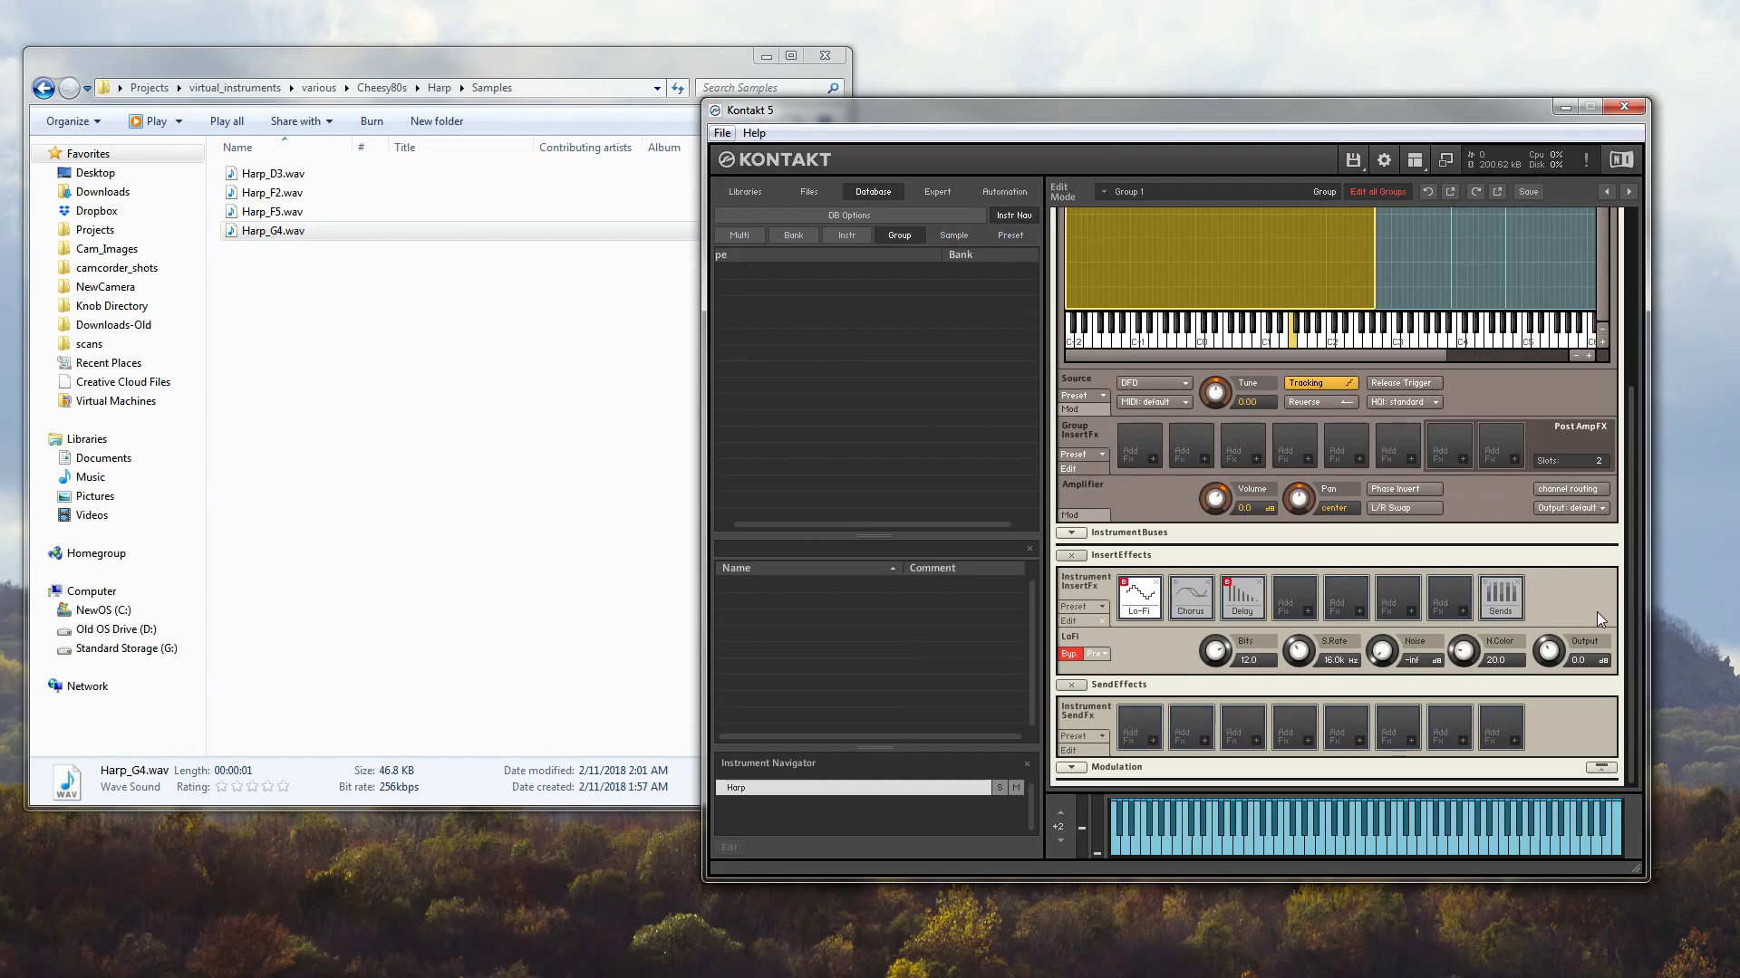
left_click_drag(1631, 612, 1680, 342)
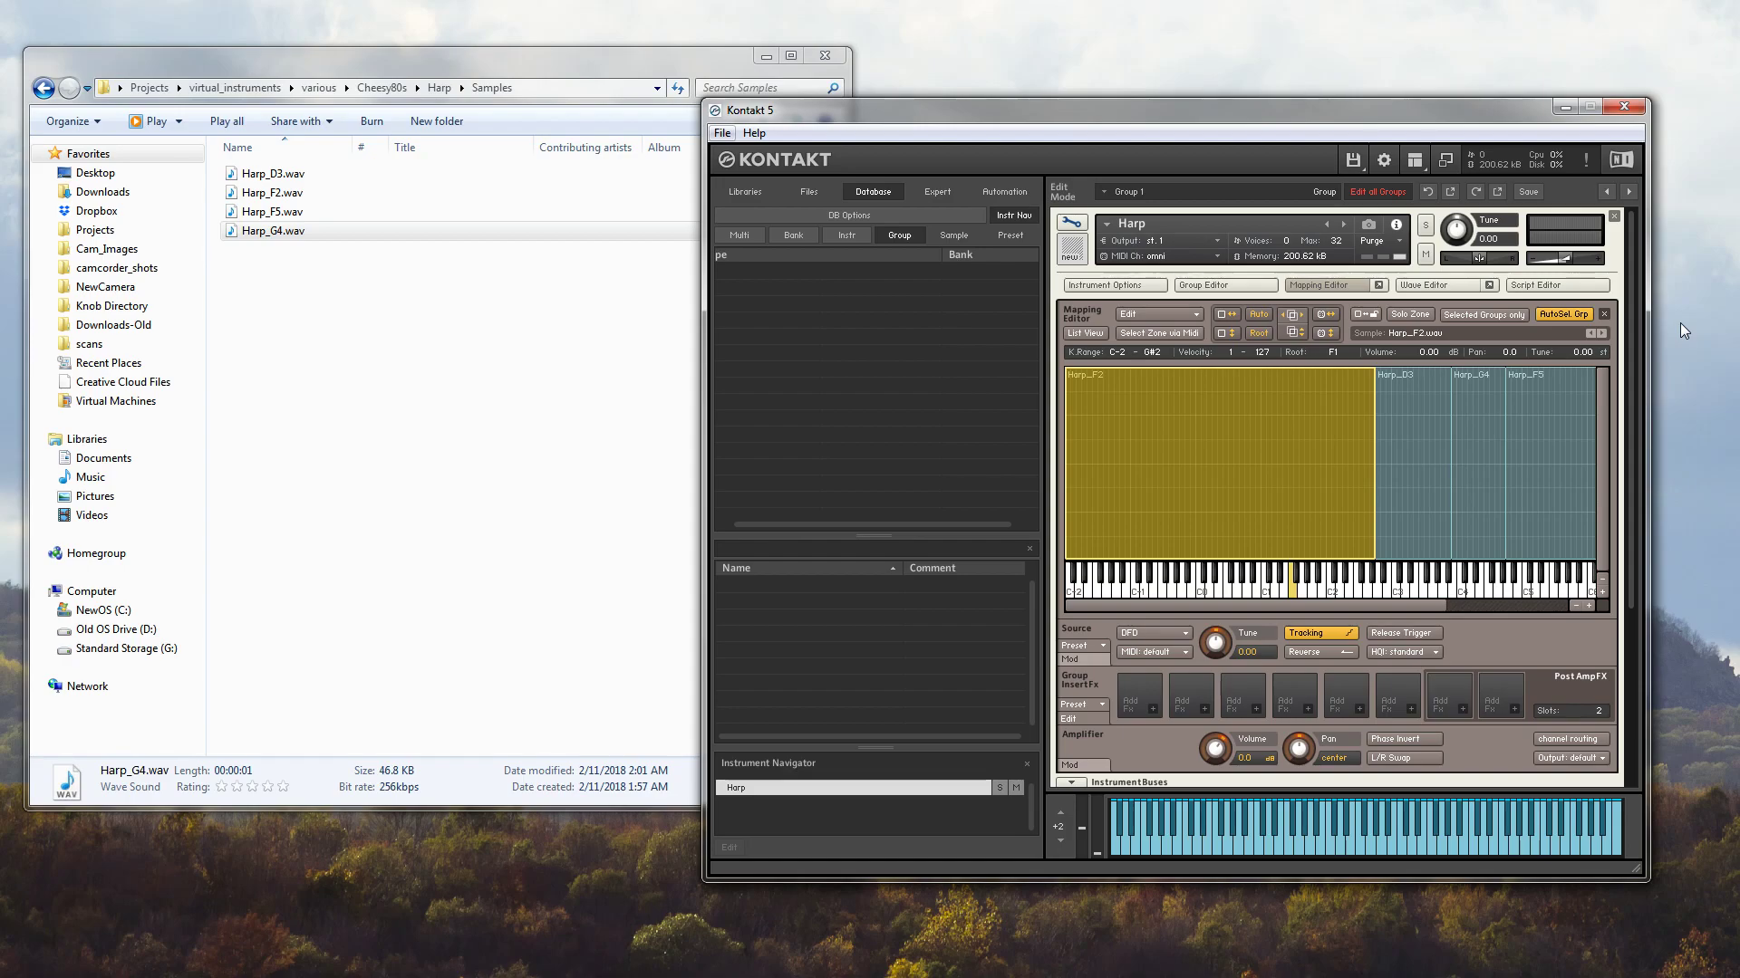
left_click(1615, 216)
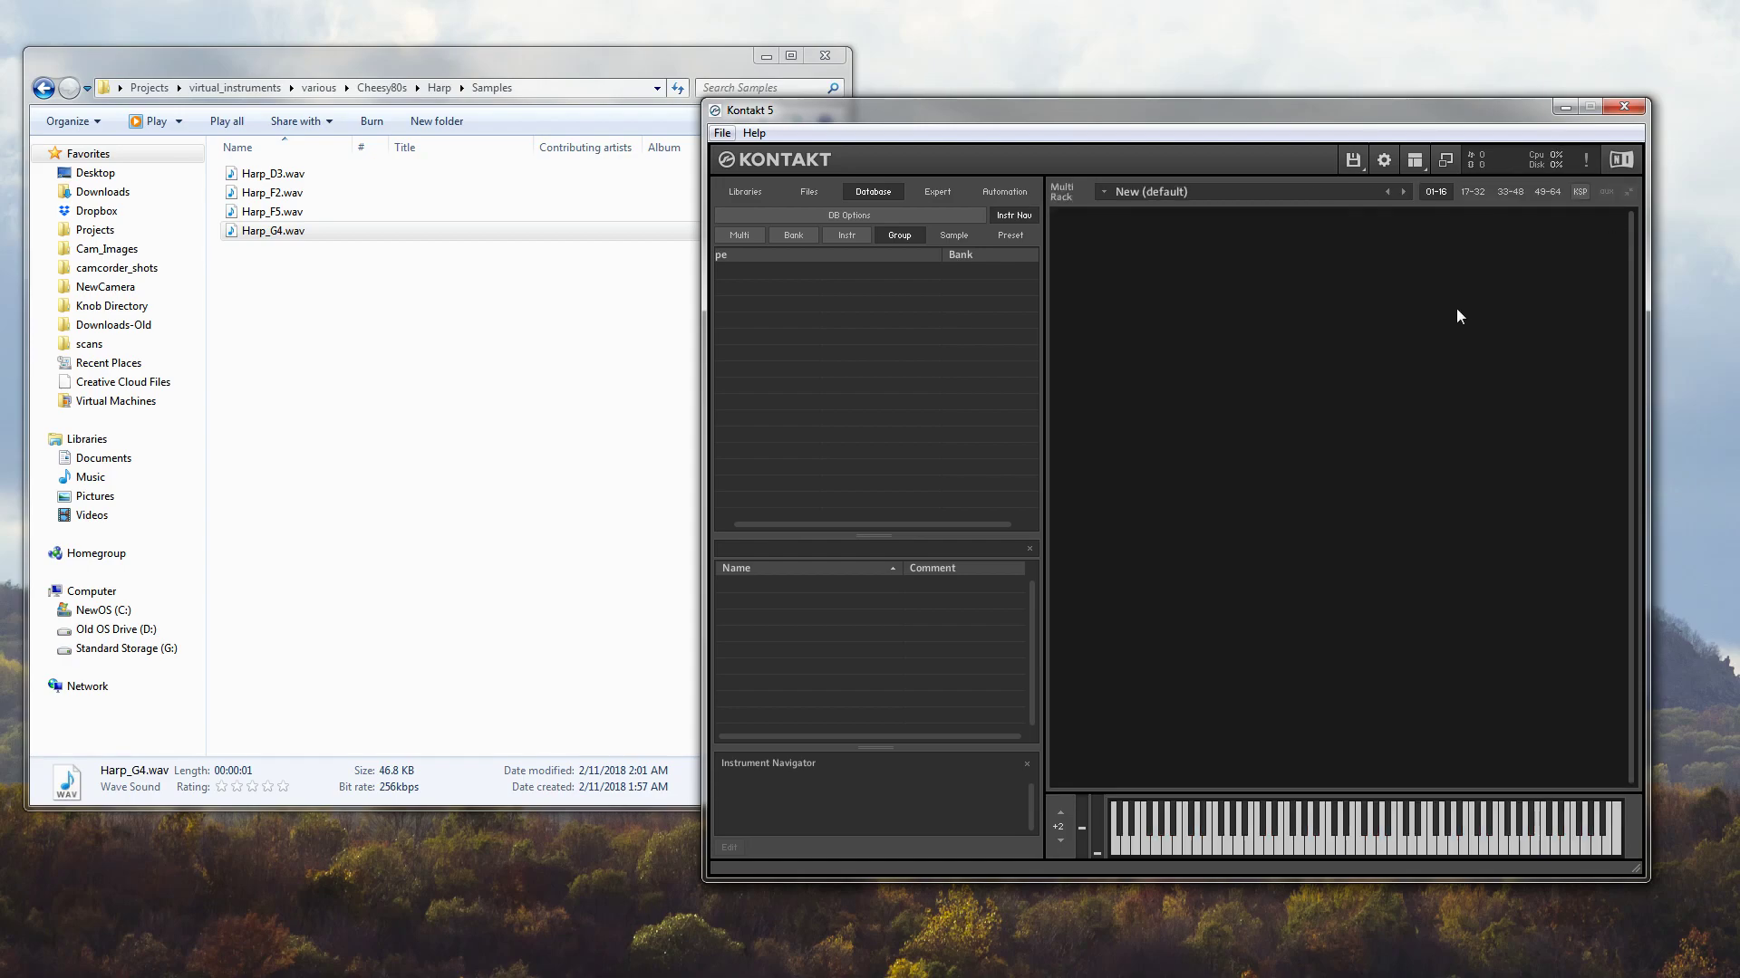
left_click(500, 333)
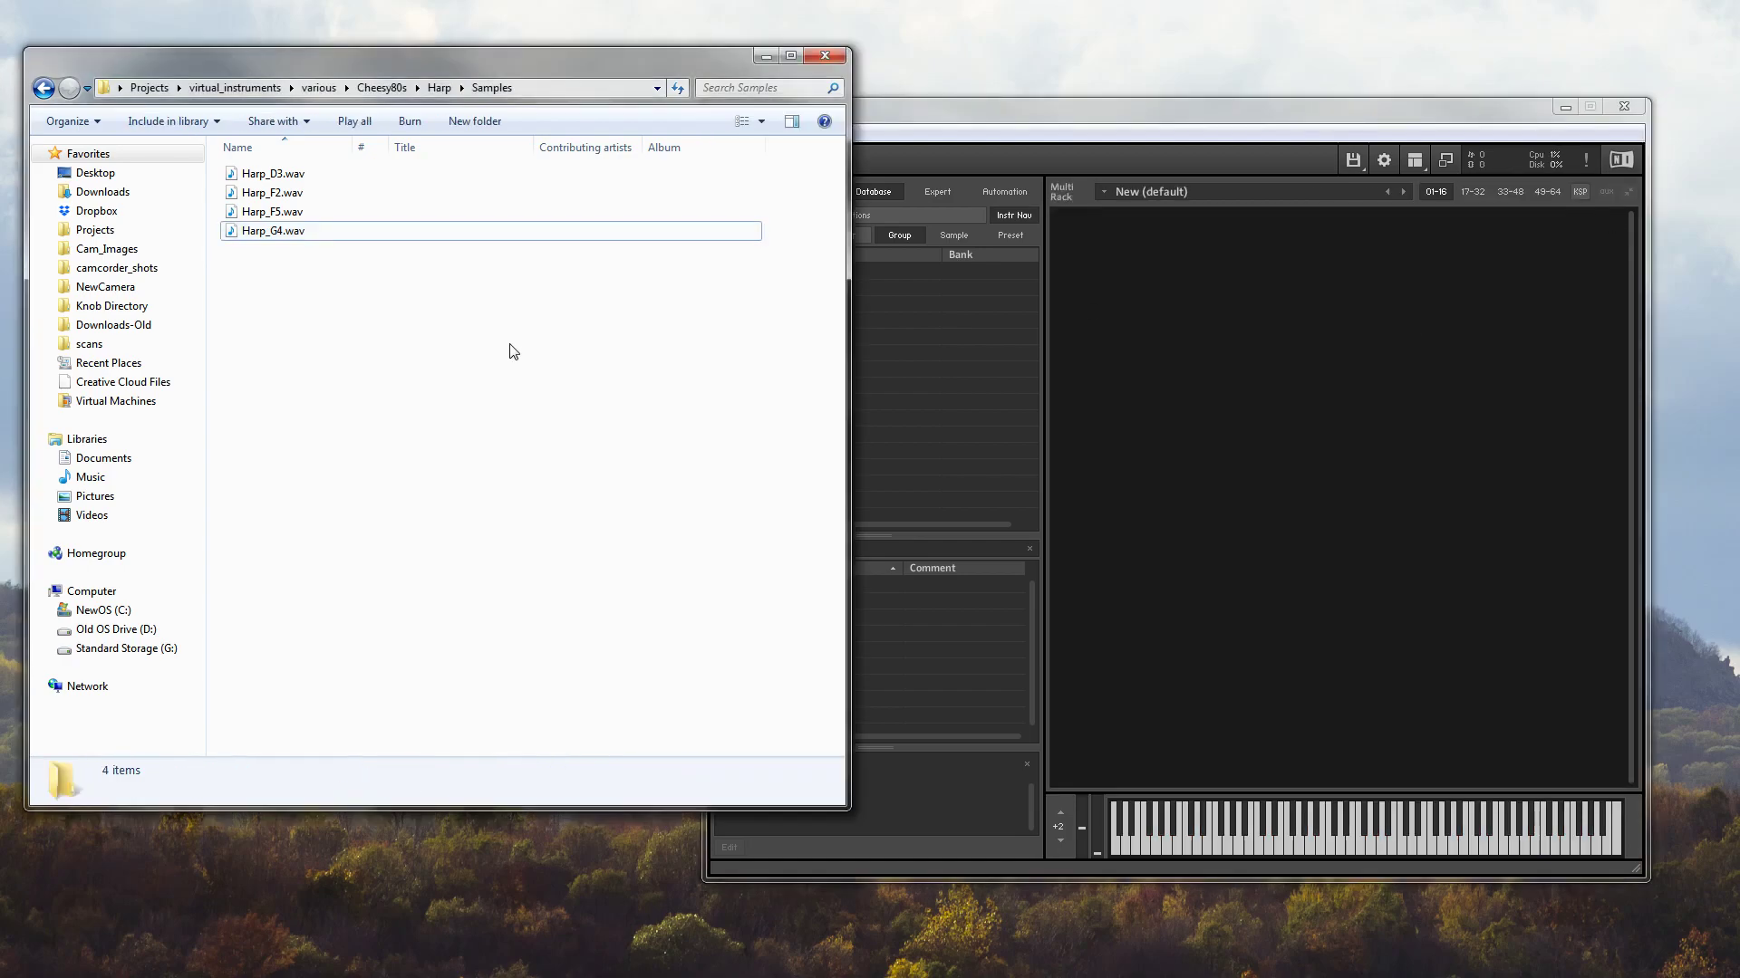
left_click(433, 91)
left_click(399, 357)
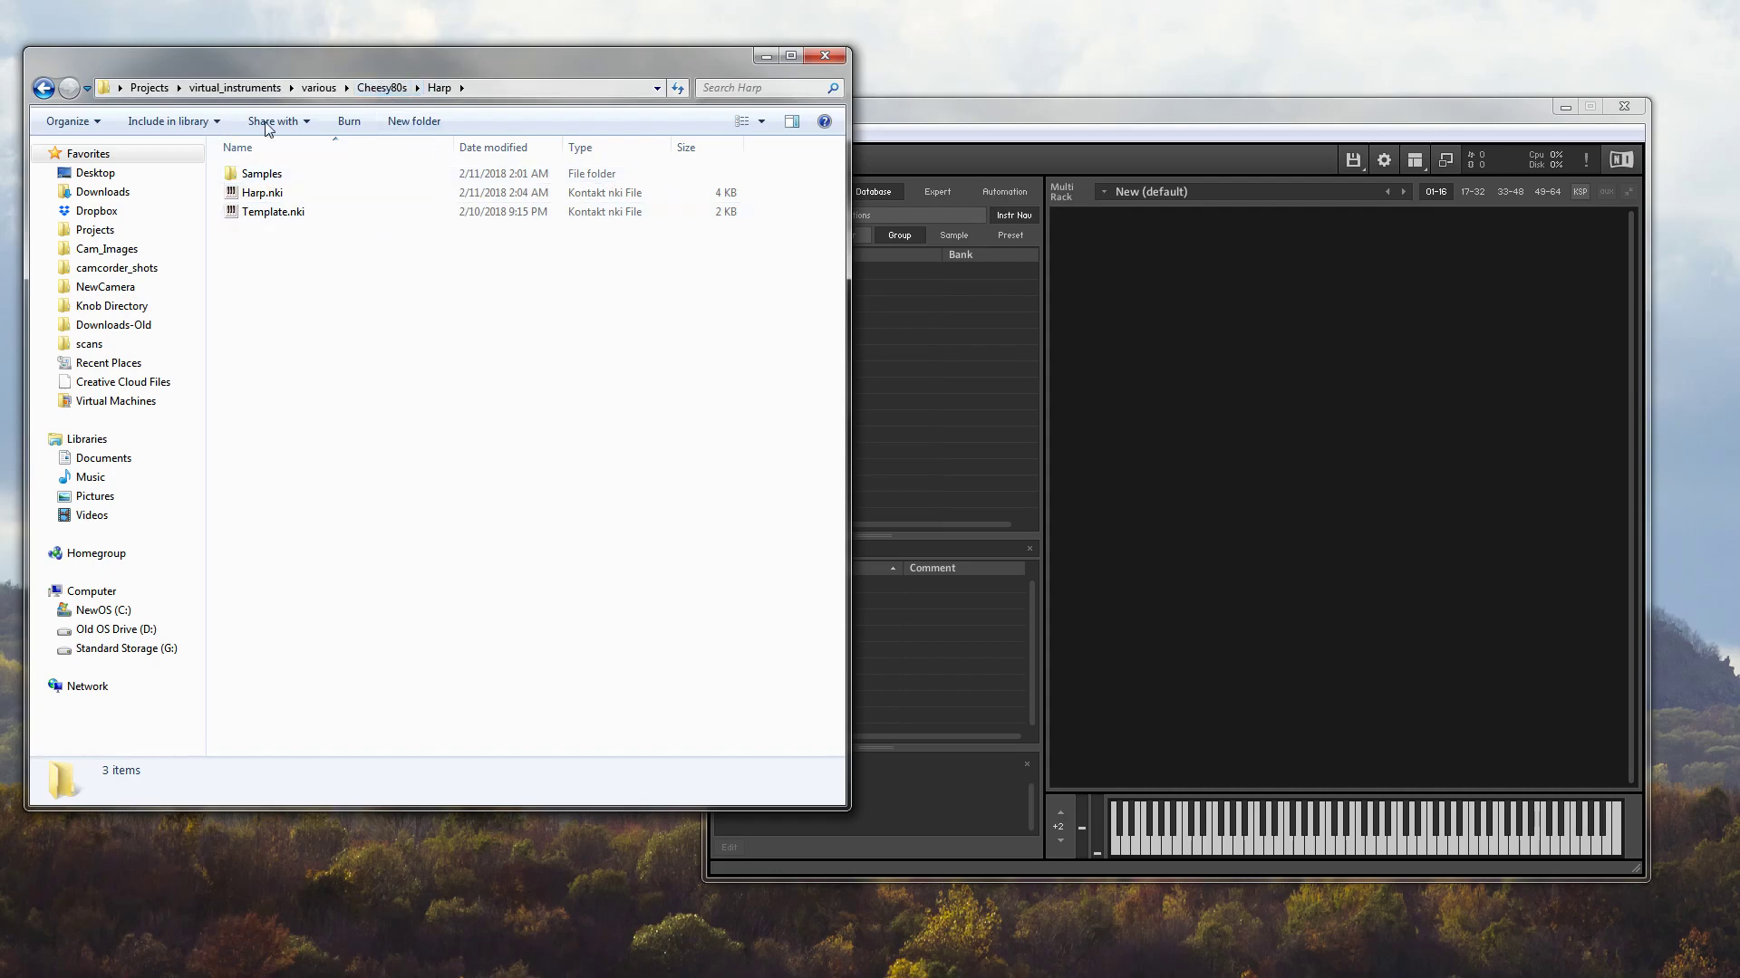
Load TenorSax.nki from the Cheesy80s TenorSax folder into Kontakt and examine its zone mapping
left_click(388, 88)
left_click(335, 215)
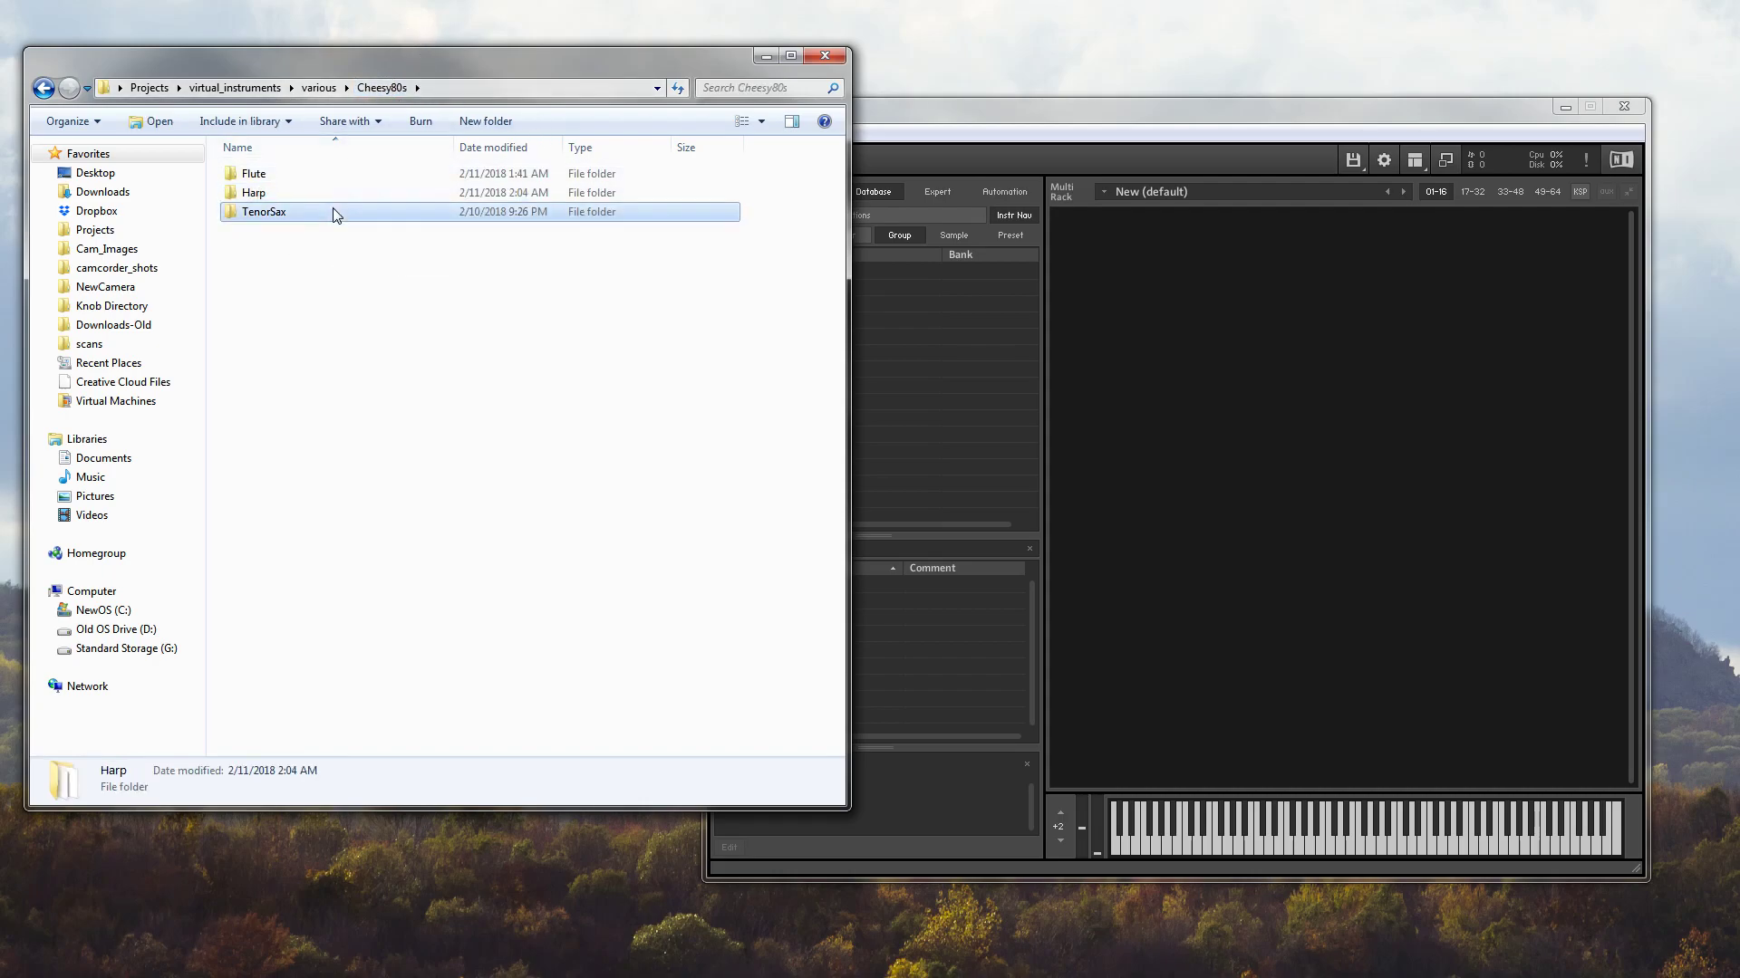
double_click(335, 215)
left_click_drag(318, 363, 1176, 357)
left_click(1071, 222)
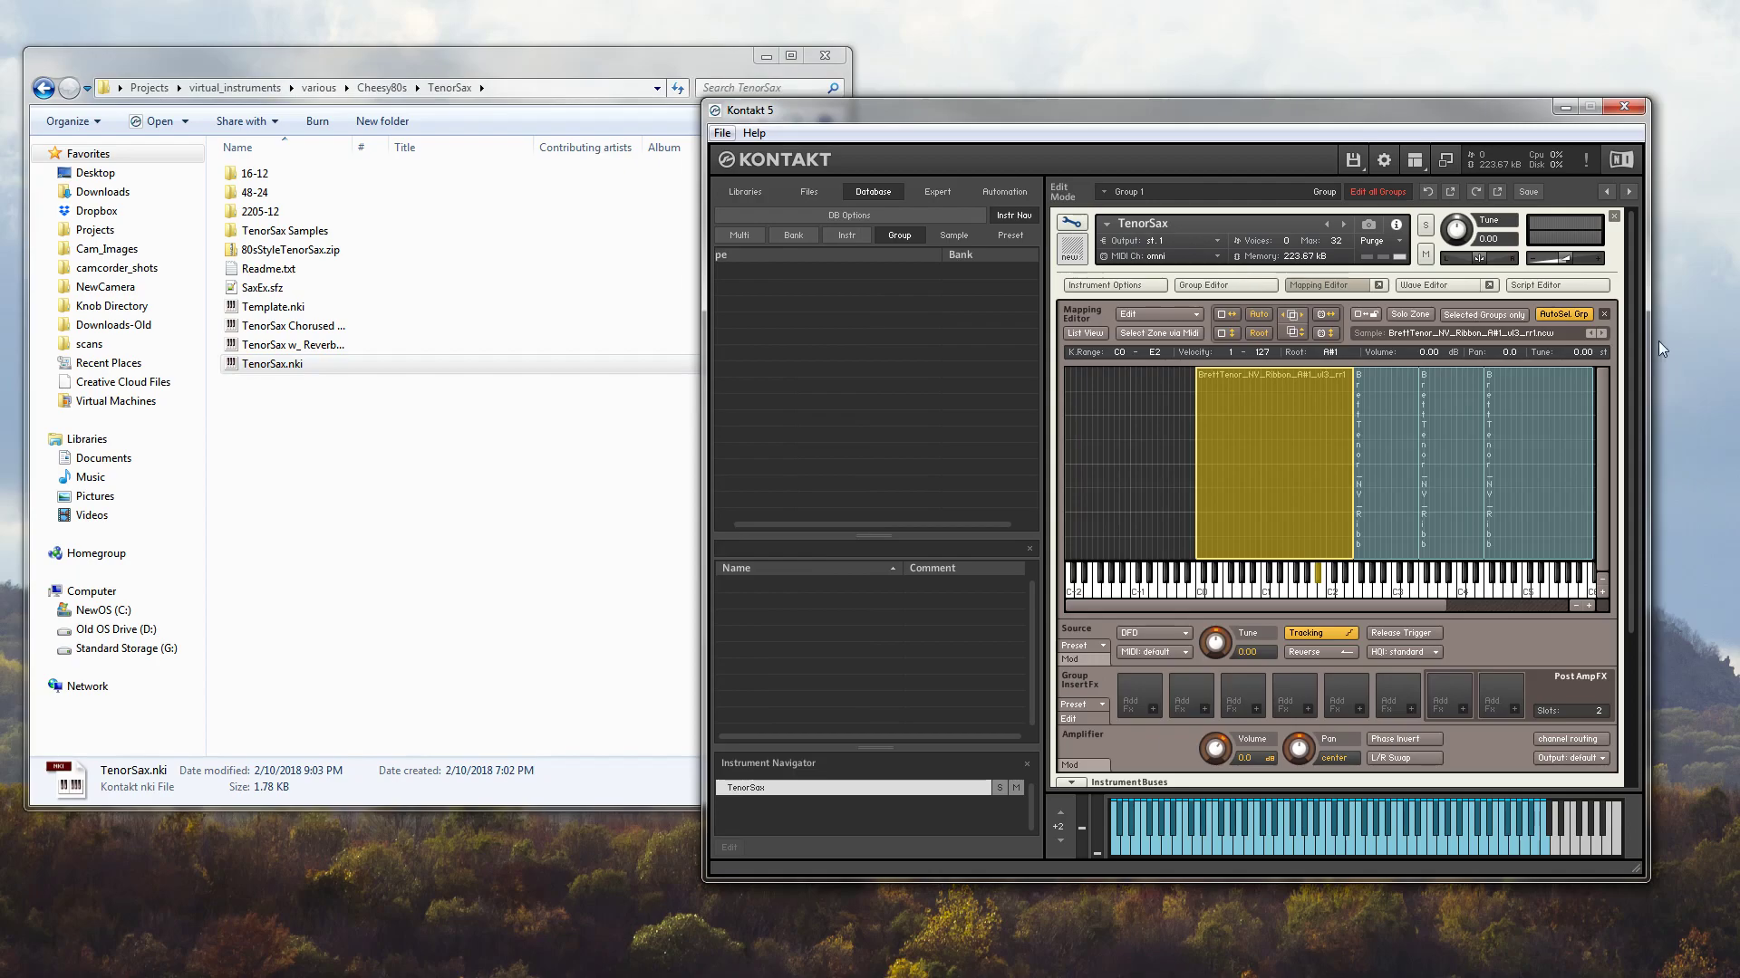
mouse_move(1625, 324)
left_mouse_down()
mouse_move(1634, 513)
mouse_move(1629, 296)
left_mouse_up()
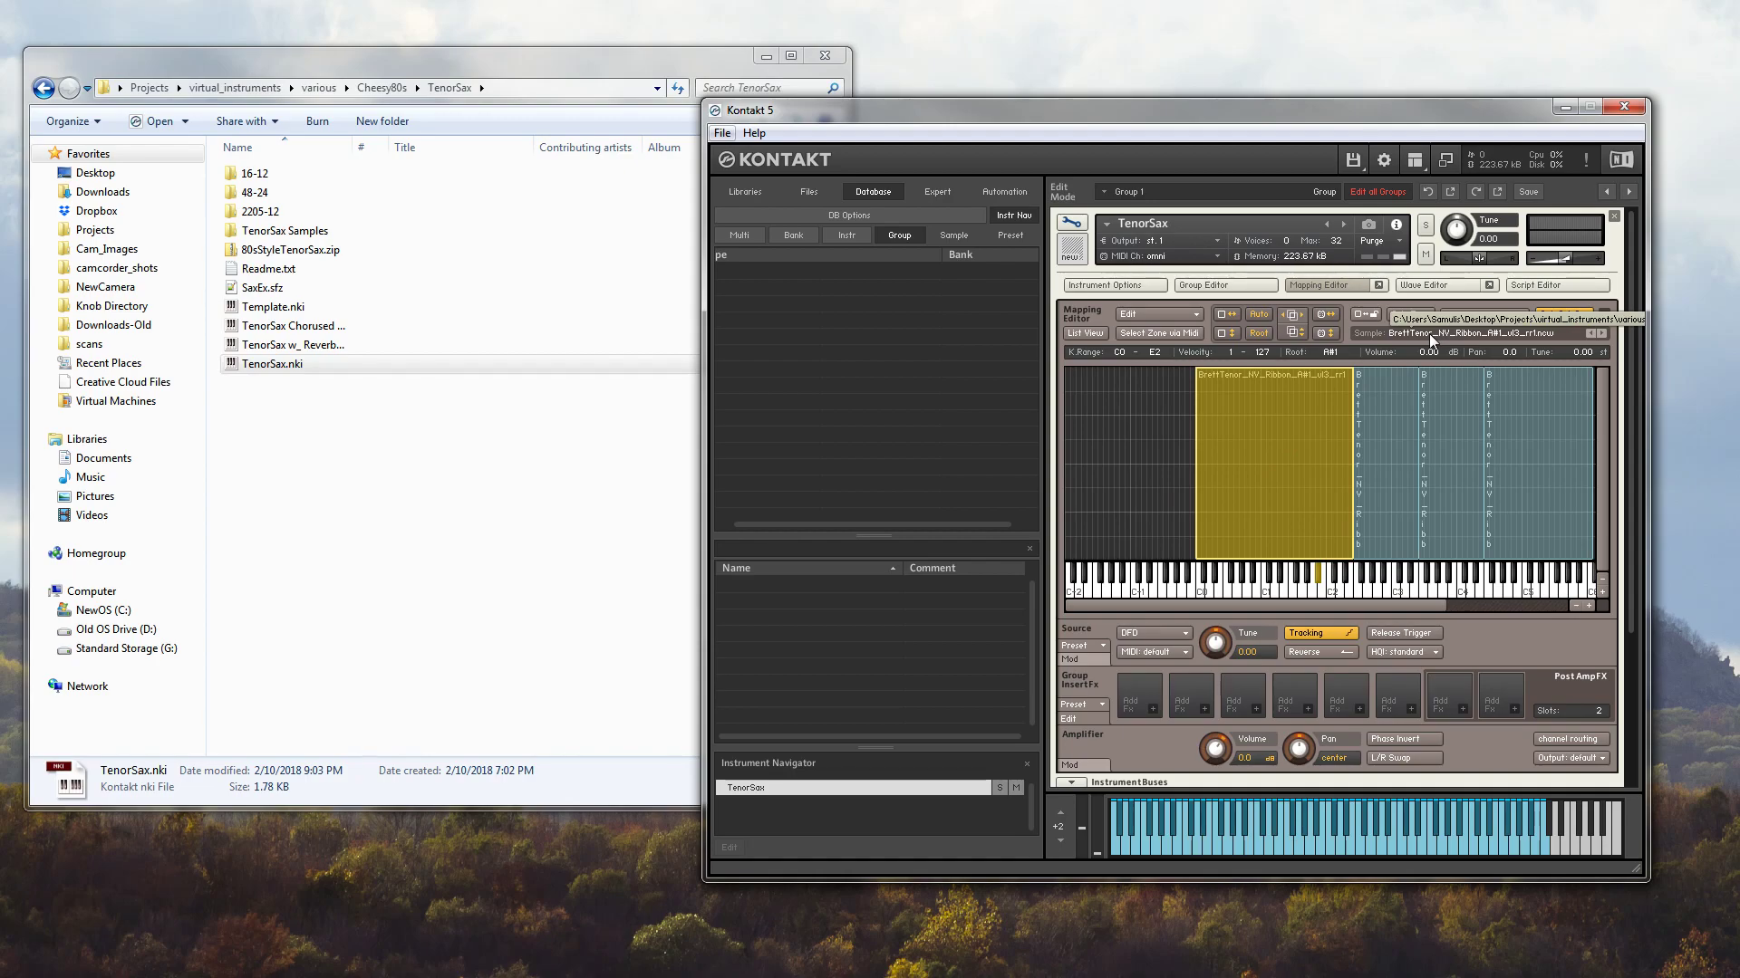
Close the TenorSax instrument, return Explorer to the Cheesy80s folder, and bring Kontakt back to the front
left_click(1613, 217)
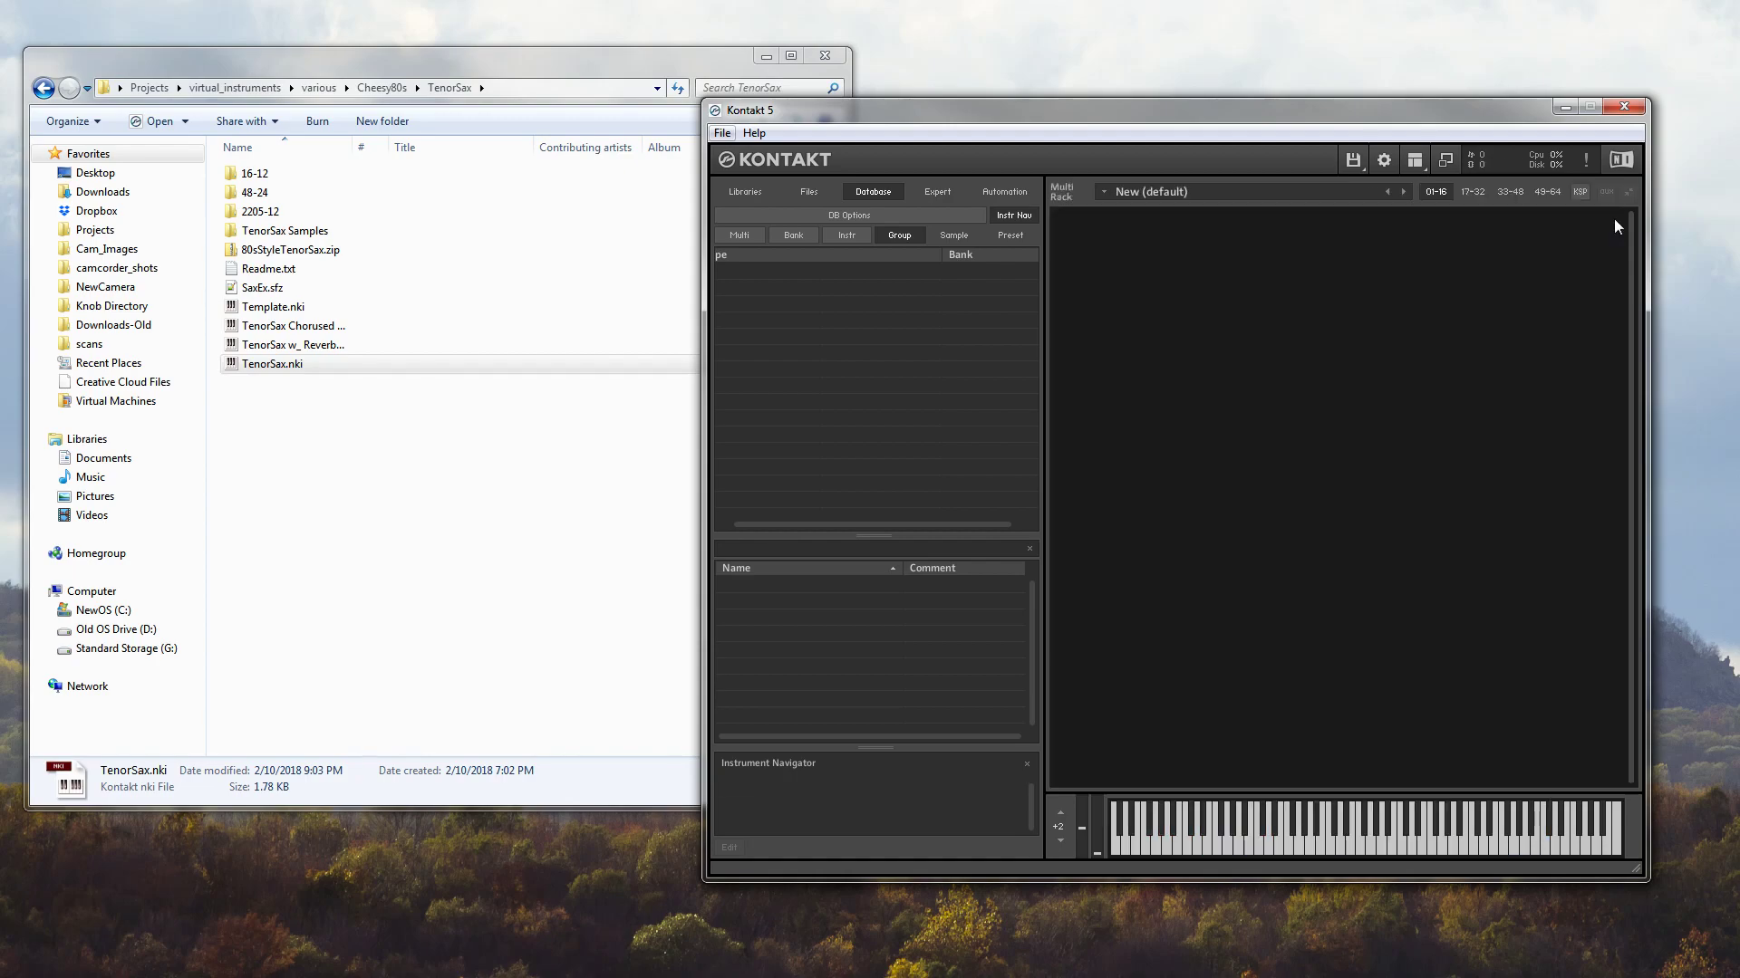
left_click(304, 480)
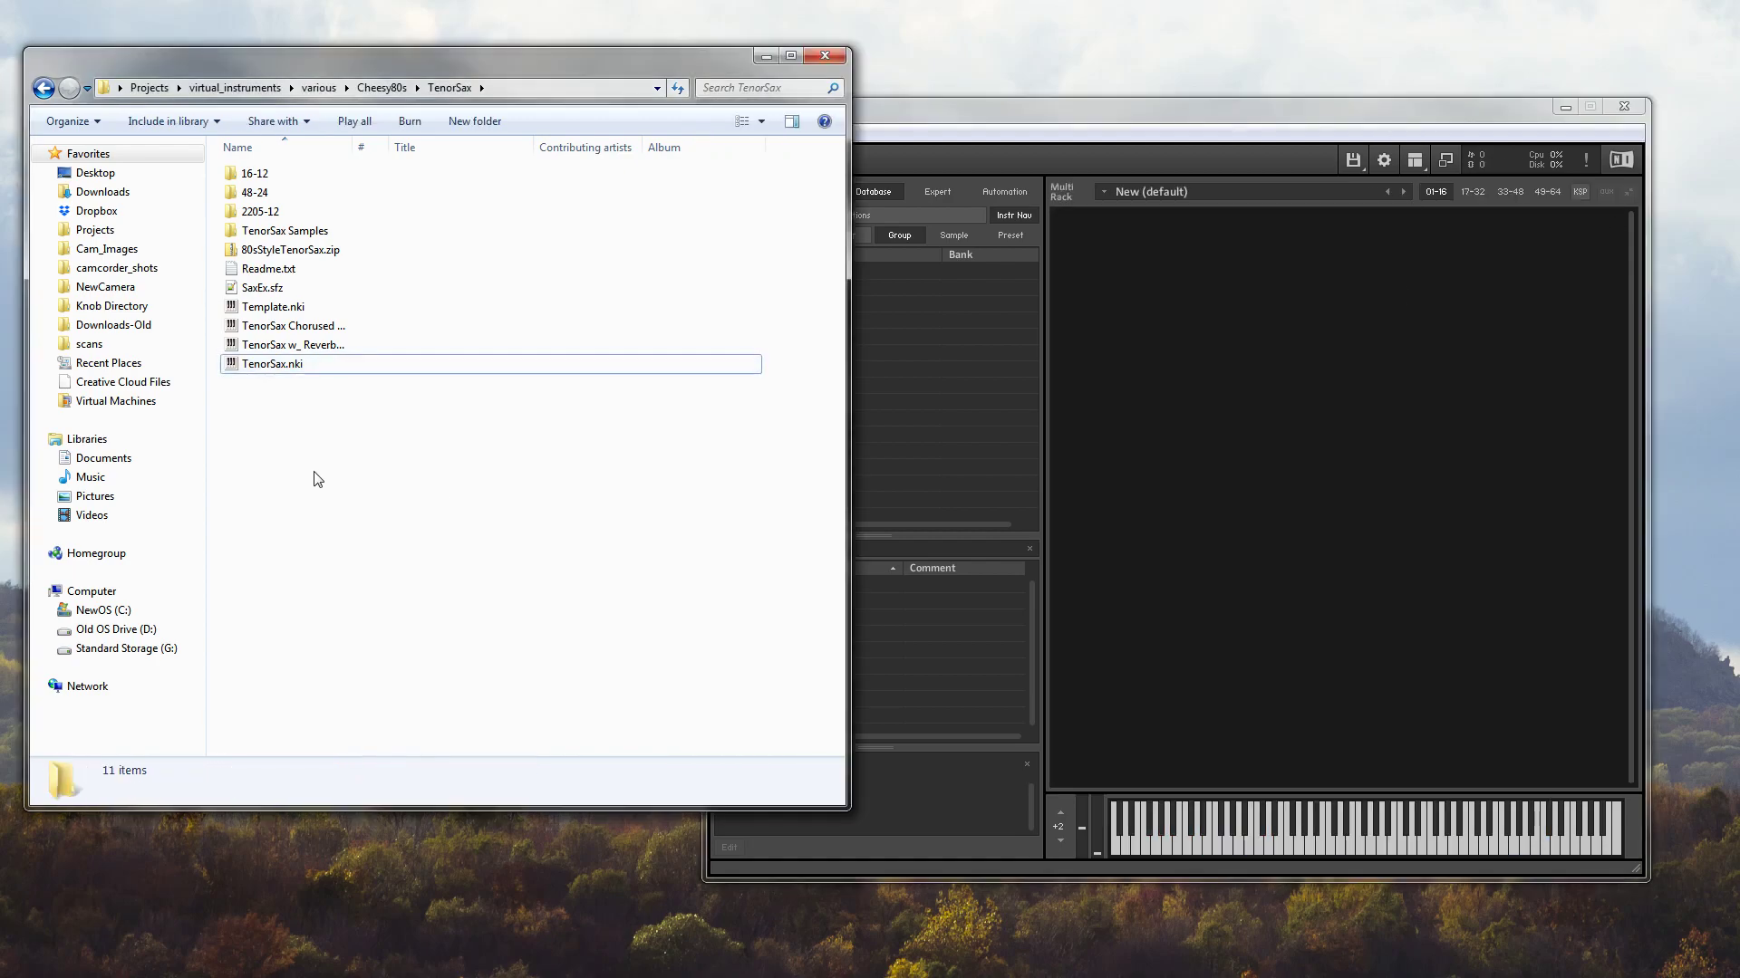
left_click(378, 88)
left_click(349, 306)
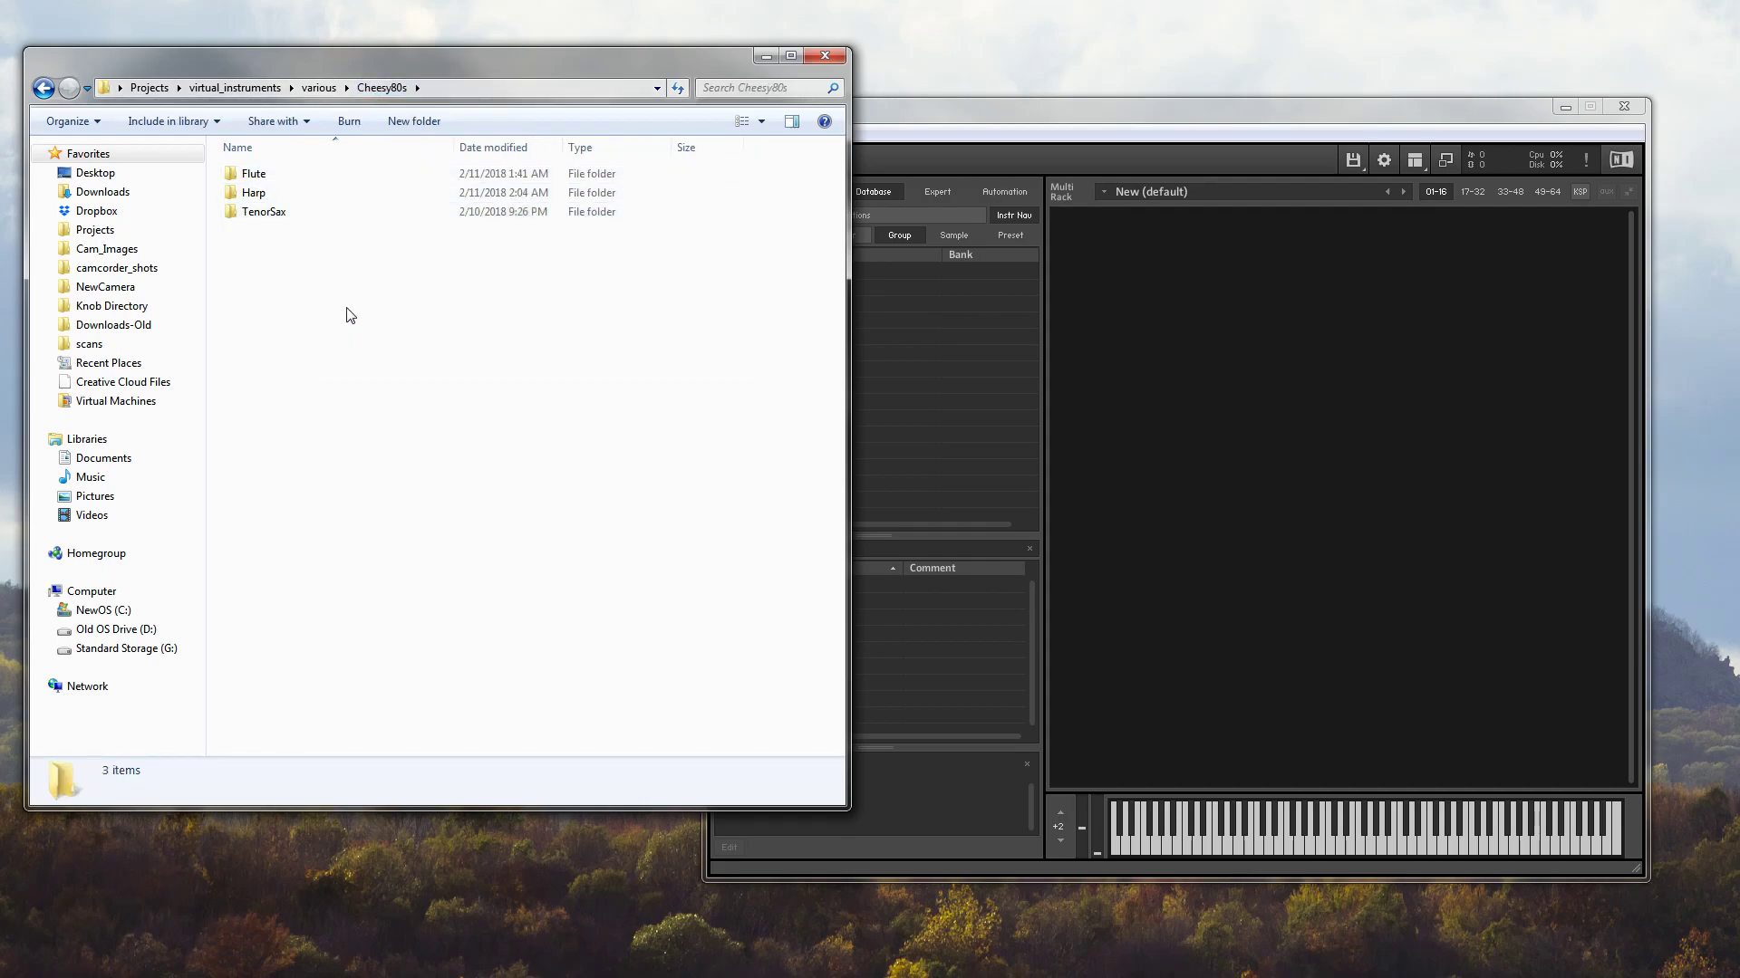
left_click(1292, 470)
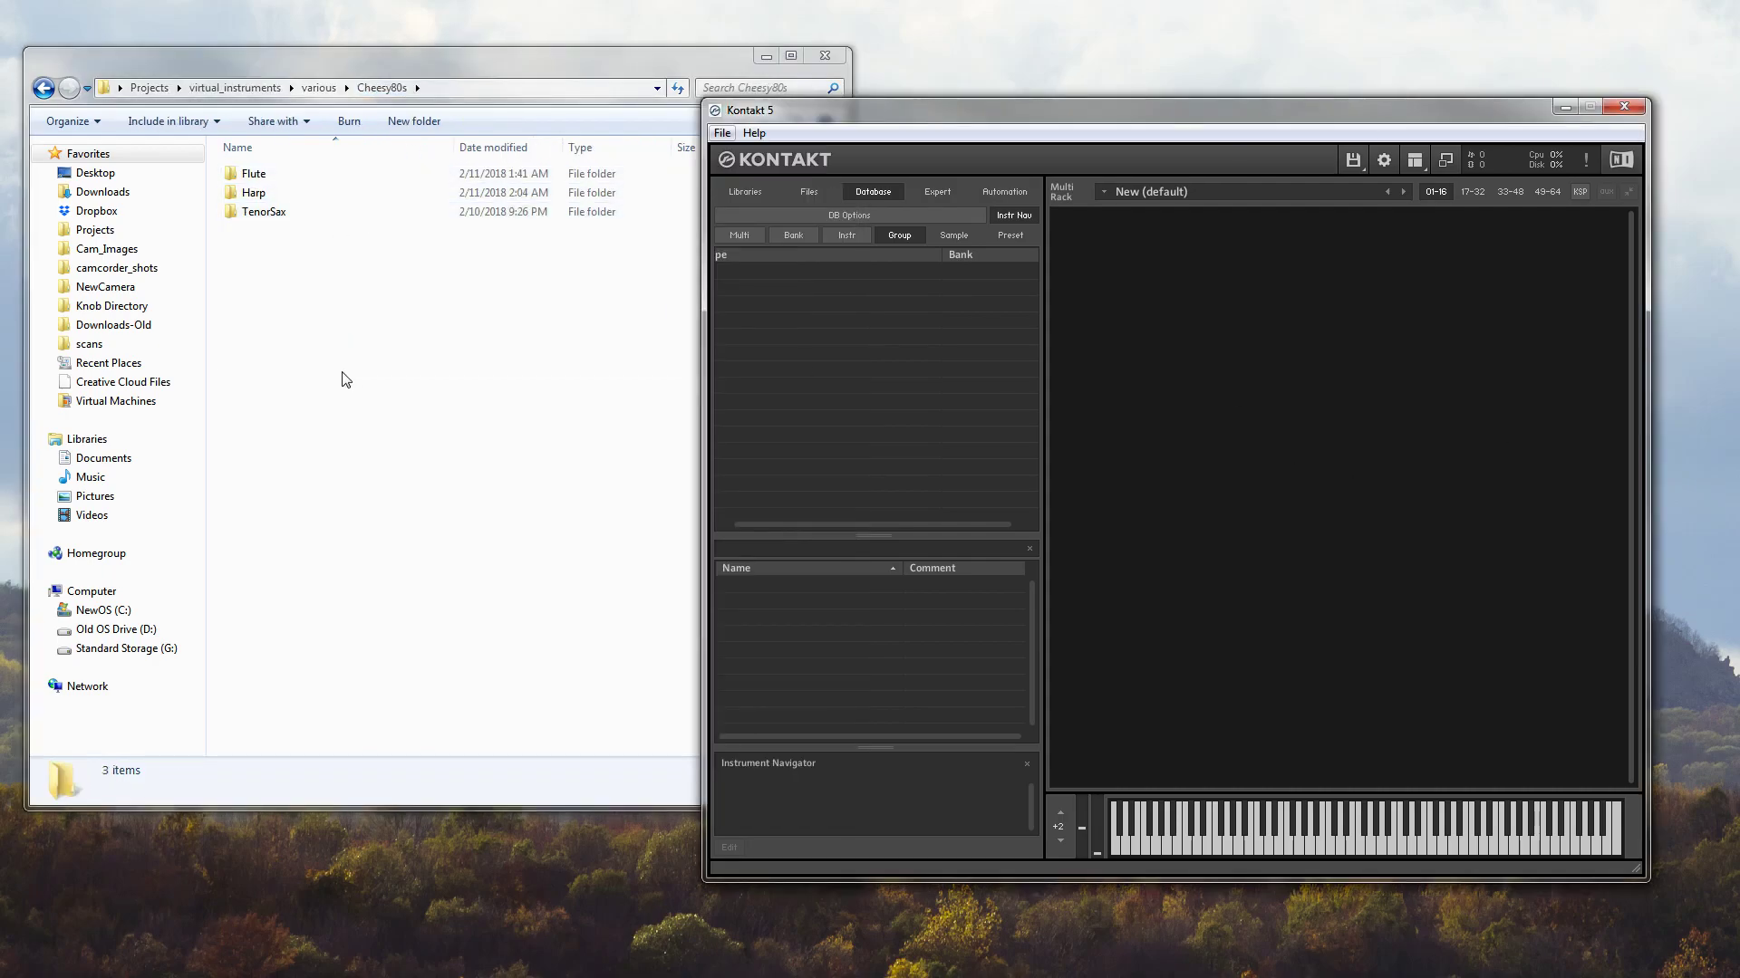